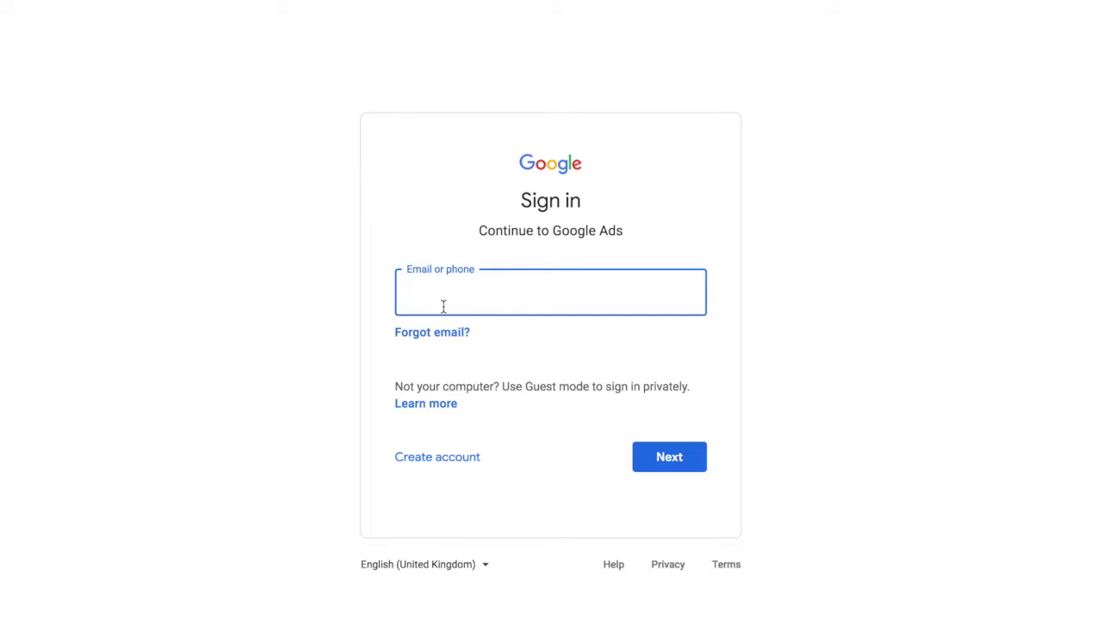
Step: Start a new Google account with 'To manage my business' as the account type
click(457, 464)
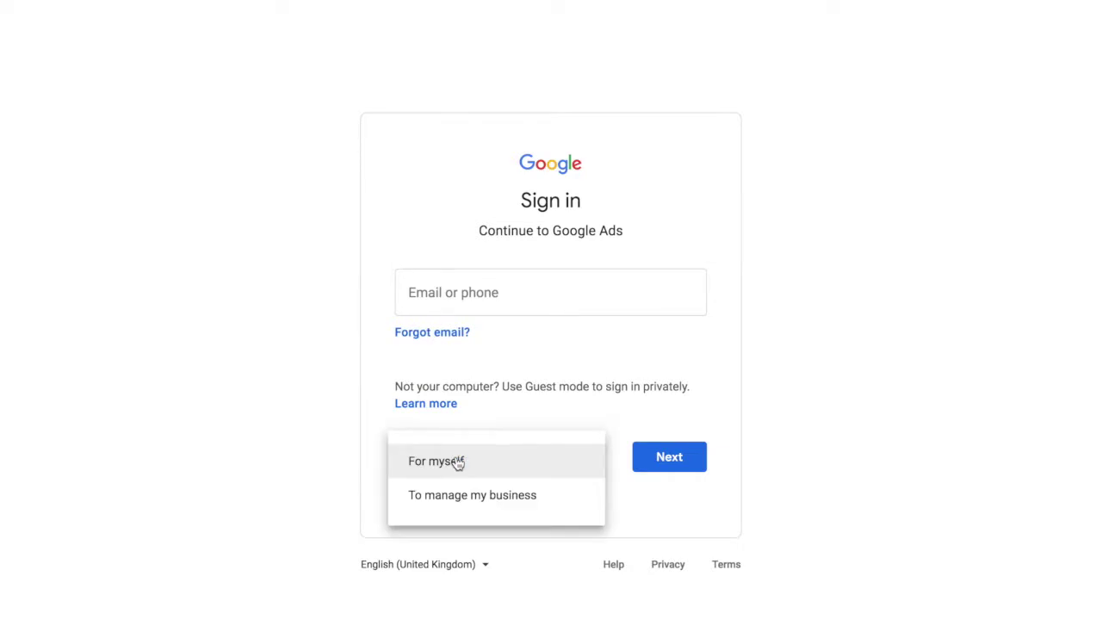
click(267, 461)
click(422, 462)
click(467, 497)
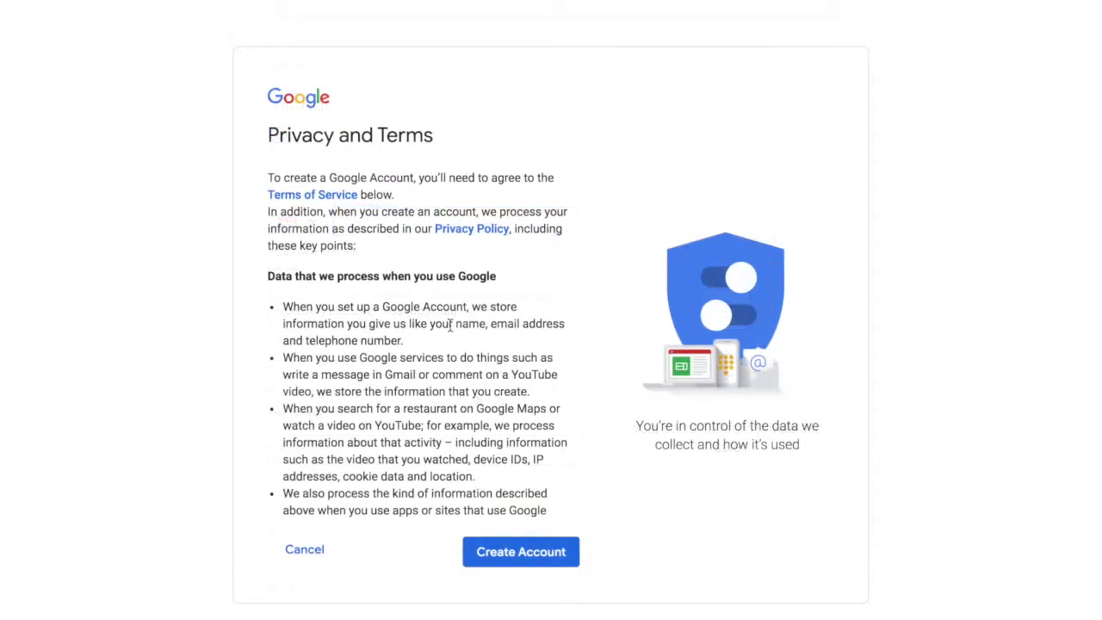
Step: Agree to the Terms of Service and personal-data processing, create the account, and confirm default personalisation
scroll(444, 320, down, 5)
scroll(444, 320, down, 10)
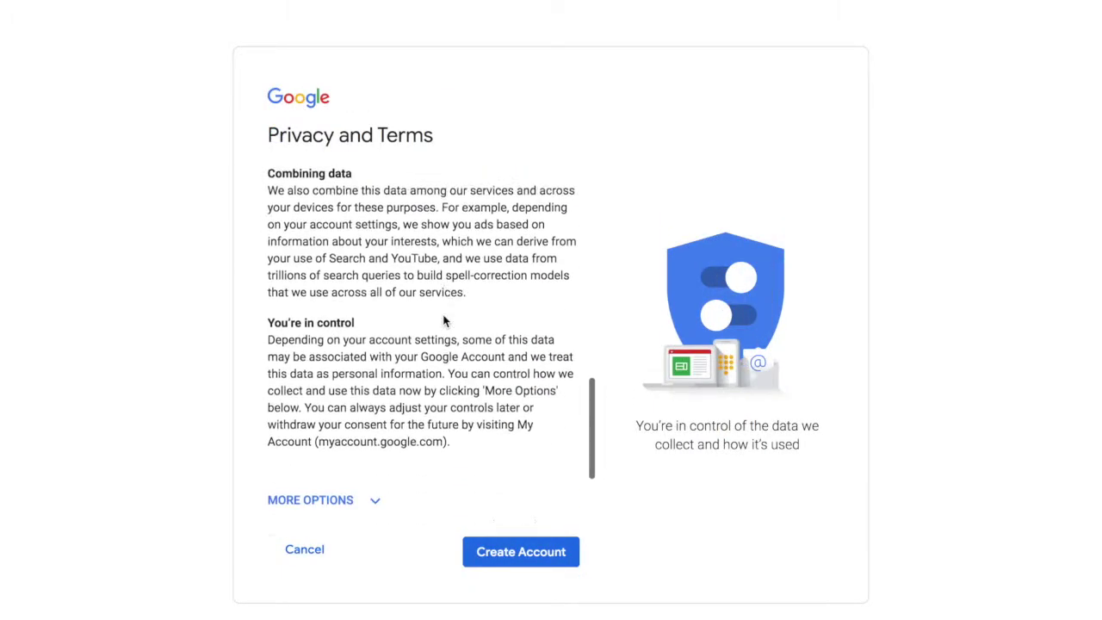
click(318, 435)
click(289, 459)
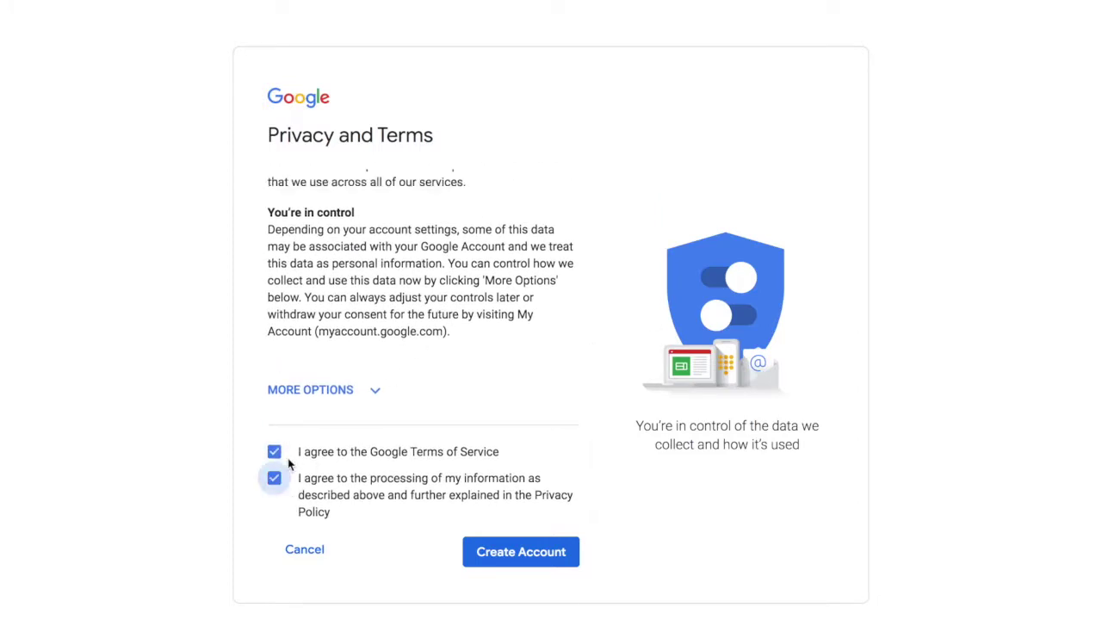
click(525, 554)
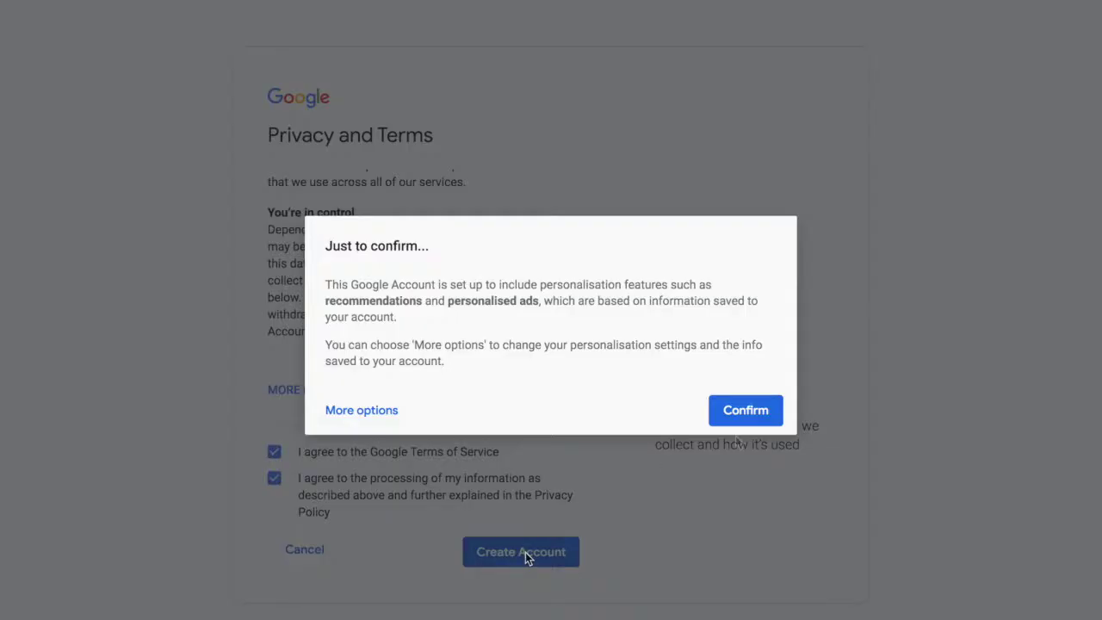
click(767, 420)
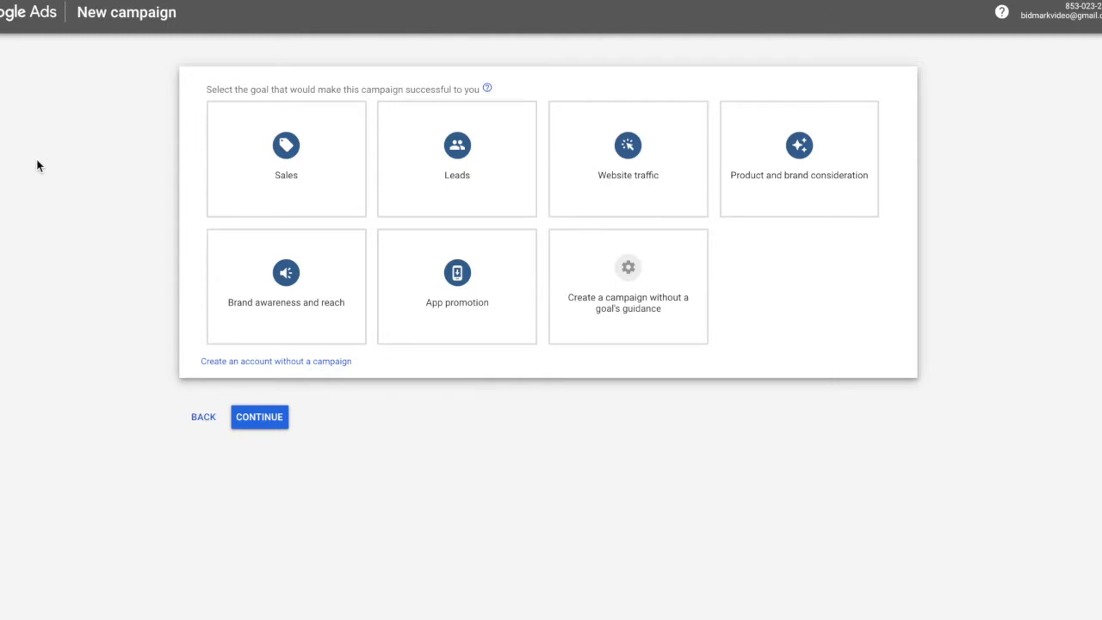
Step: Finish setup without a campaign, keeping United Kingdom, UK time and GBP, then go to the account overview
click(212, 362)
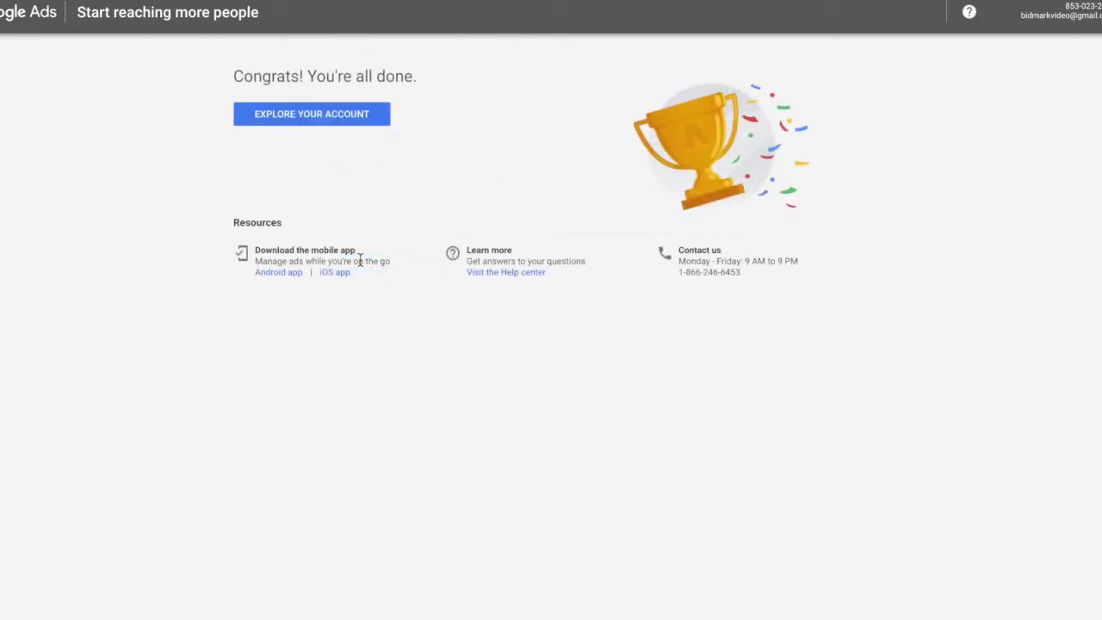
click(322, 118)
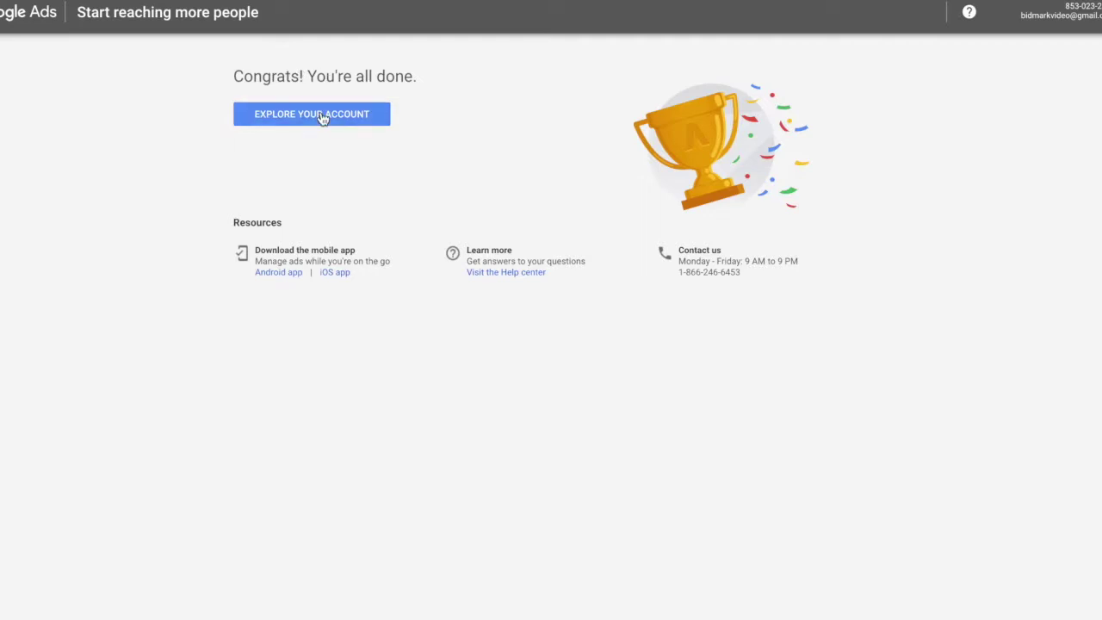
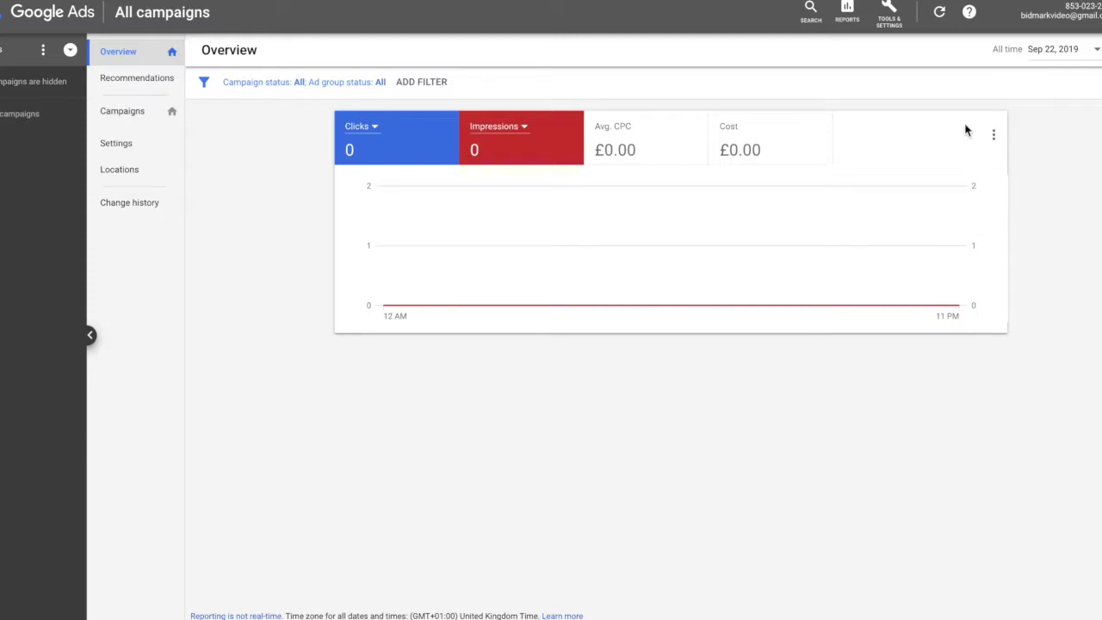
Step: Check campaign locations and change history, then open Keyword Planner from Tools & Settings
click(149, 173)
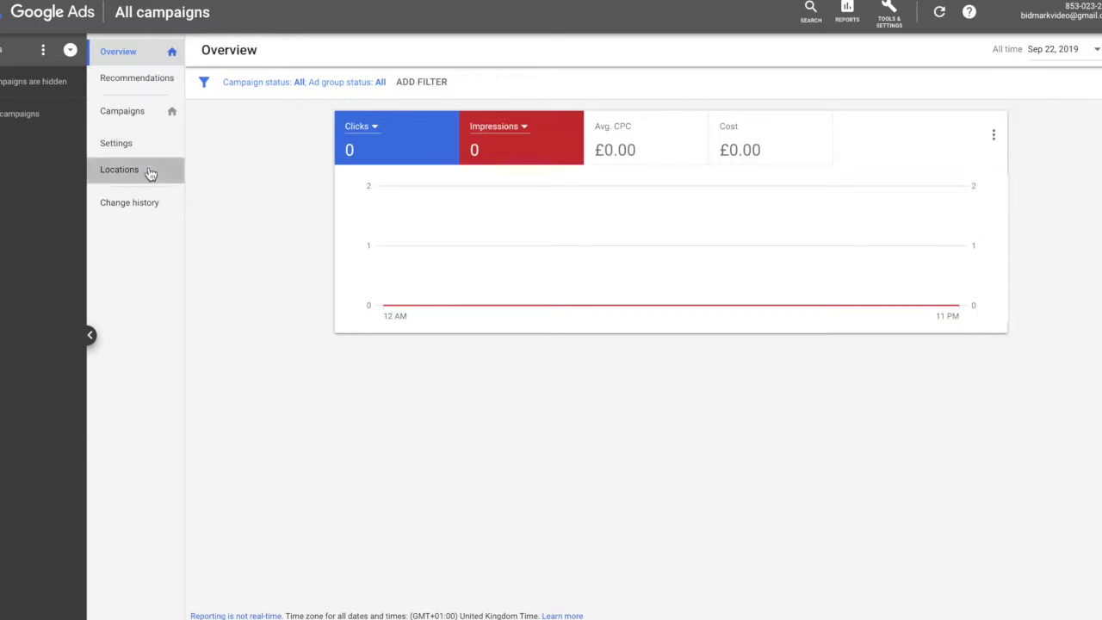
click(125, 218)
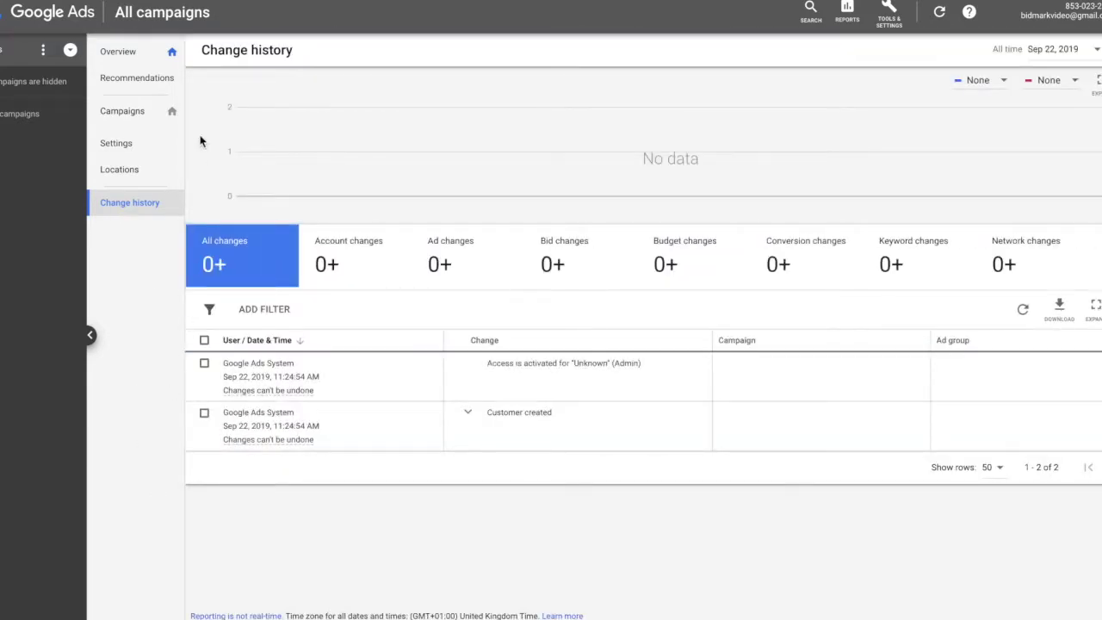
click(139, 58)
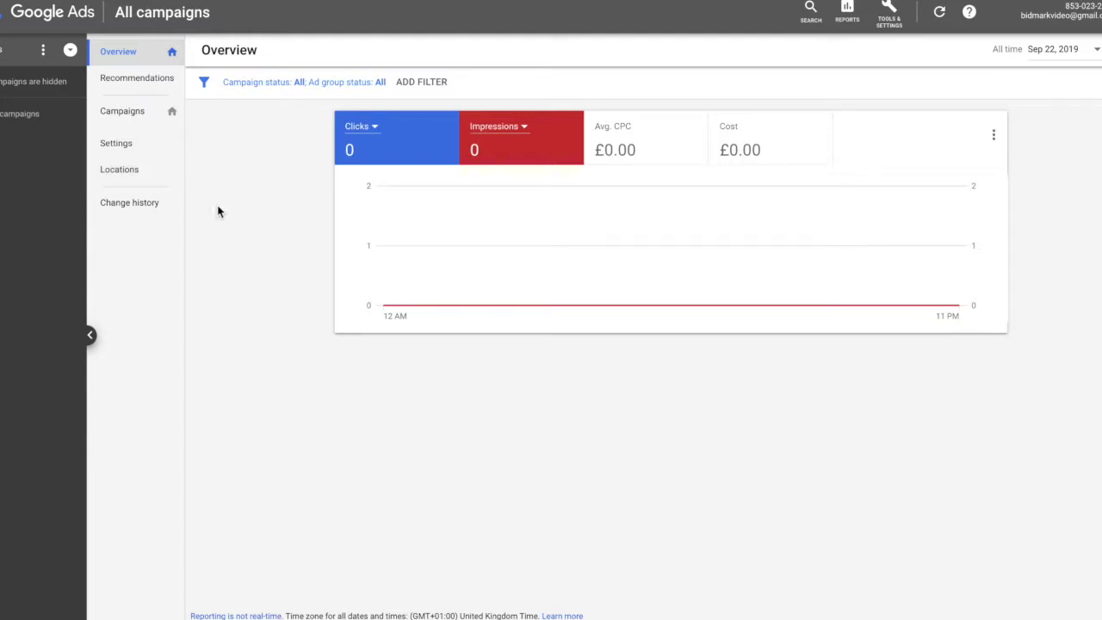
click(890, 20)
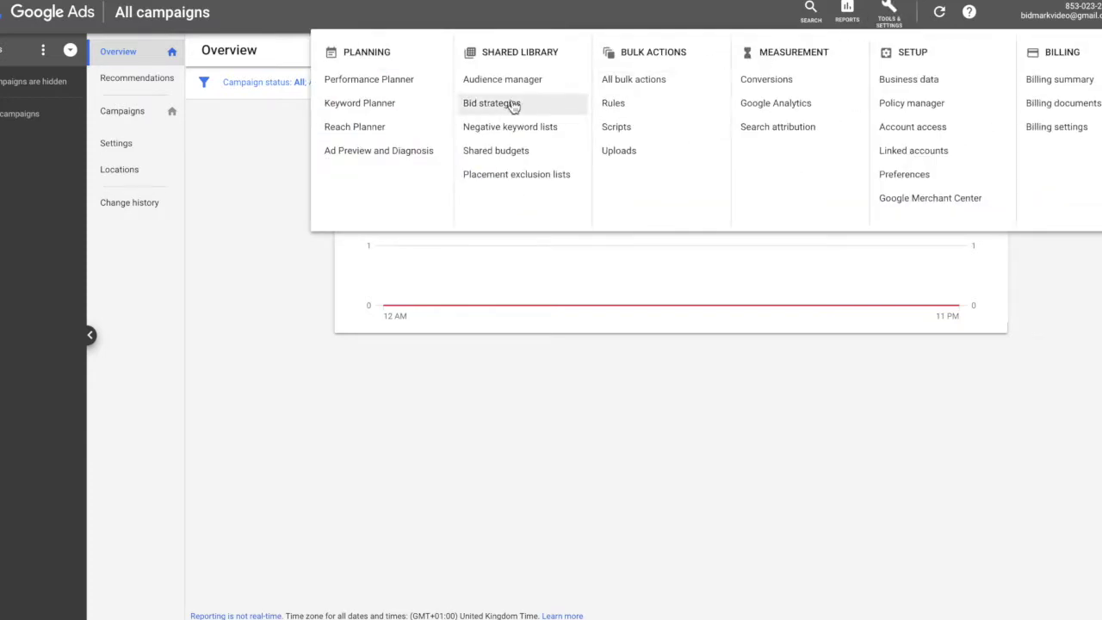
click(384, 111)
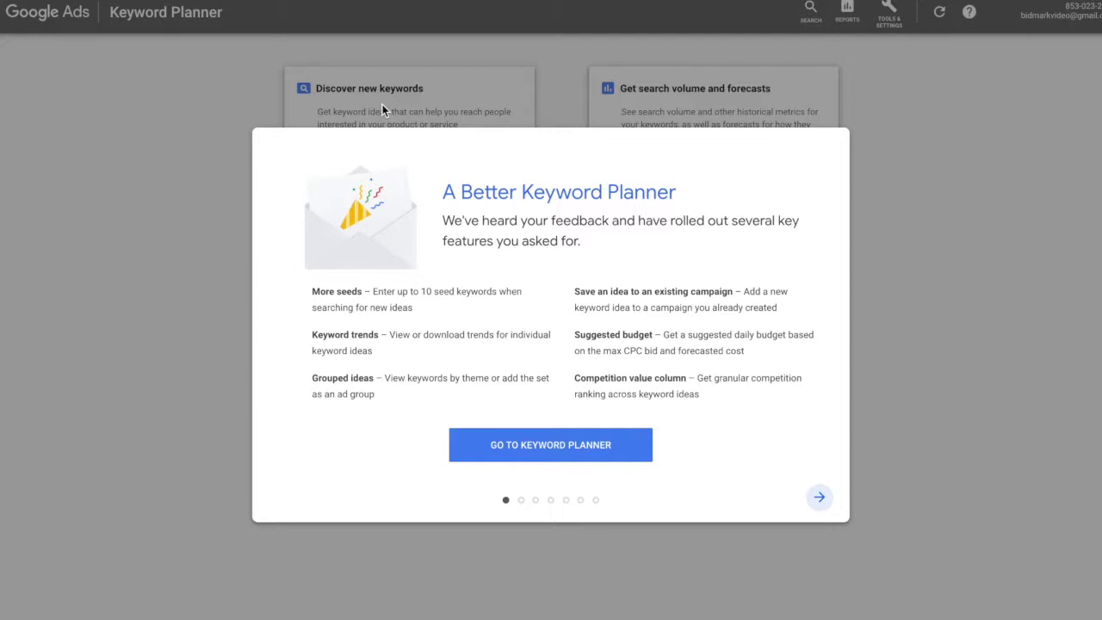
Step: Dismiss the 'A Better Keyword Planner' introduction and choose Discover new keywords
click(555, 449)
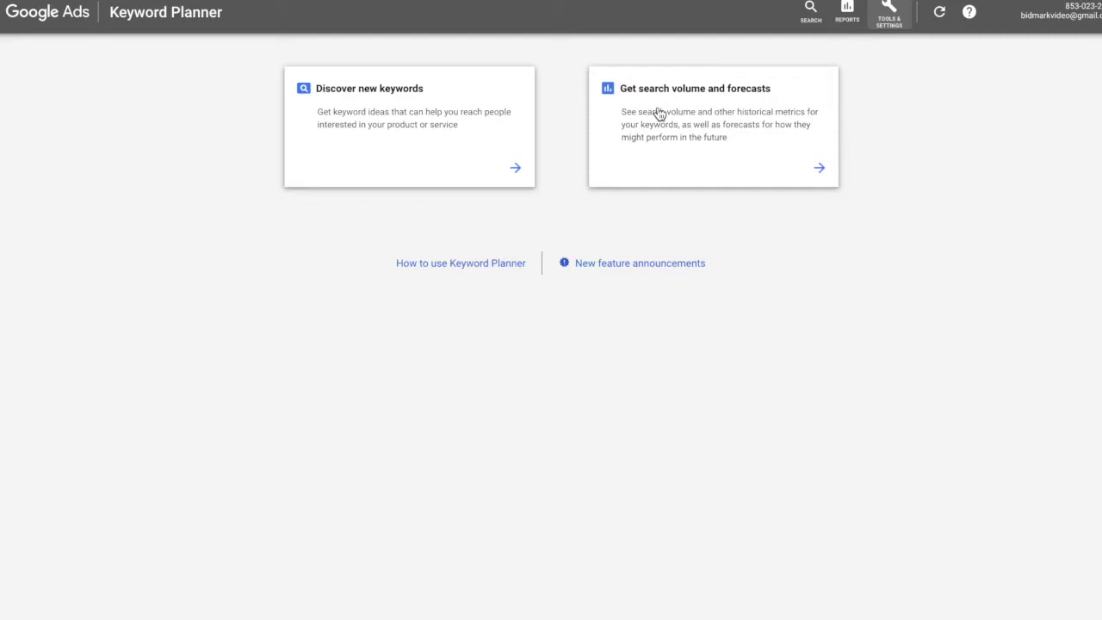
click(358, 93)
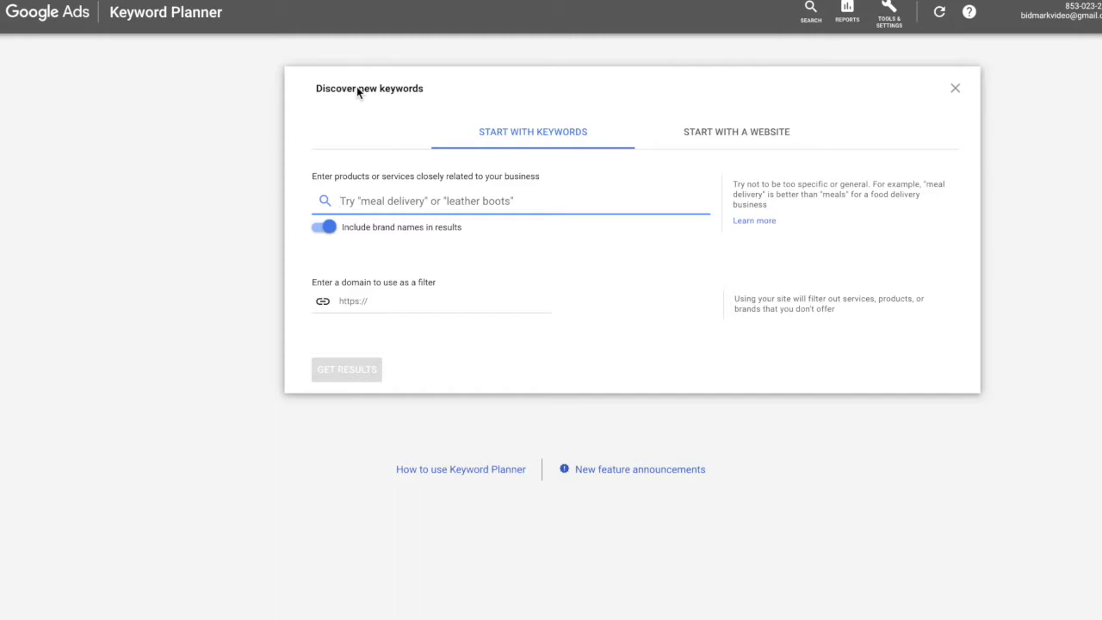
click(692, 146)
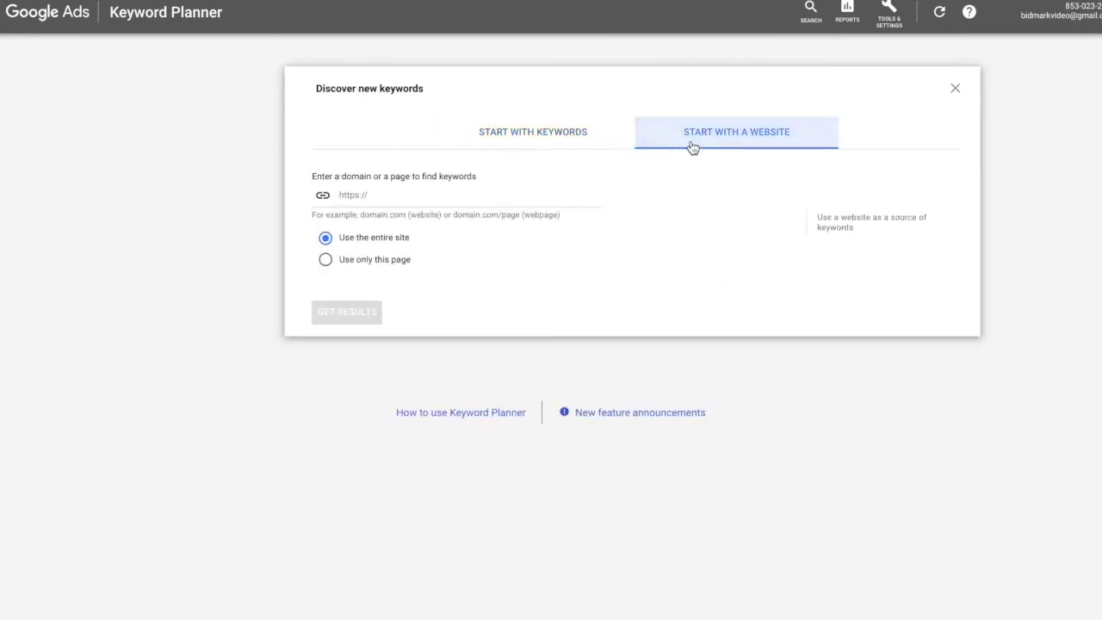
click(576, 153)
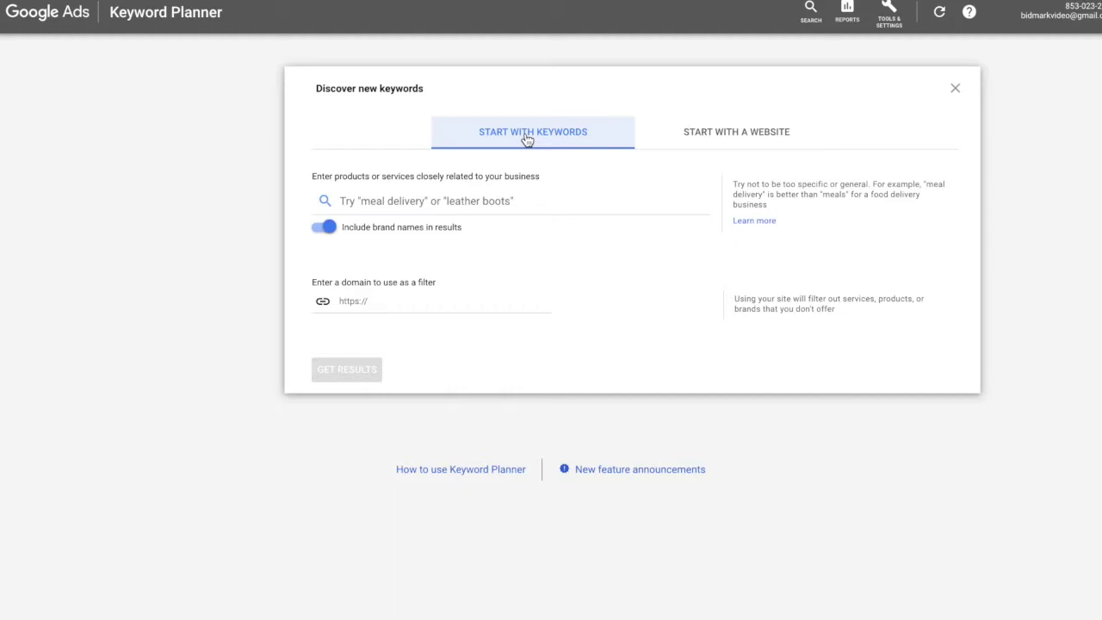
click(388, 200)
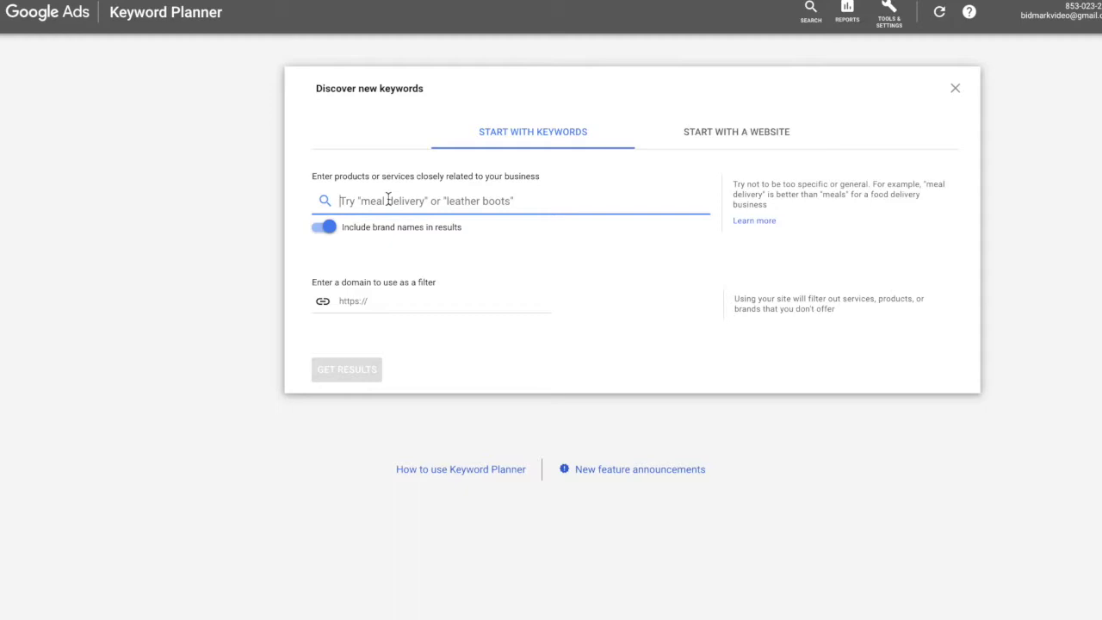
Step: Enter 'ppc expert' as the first seed keyword, replacing an initial 'ppc' entry
text(ppc)
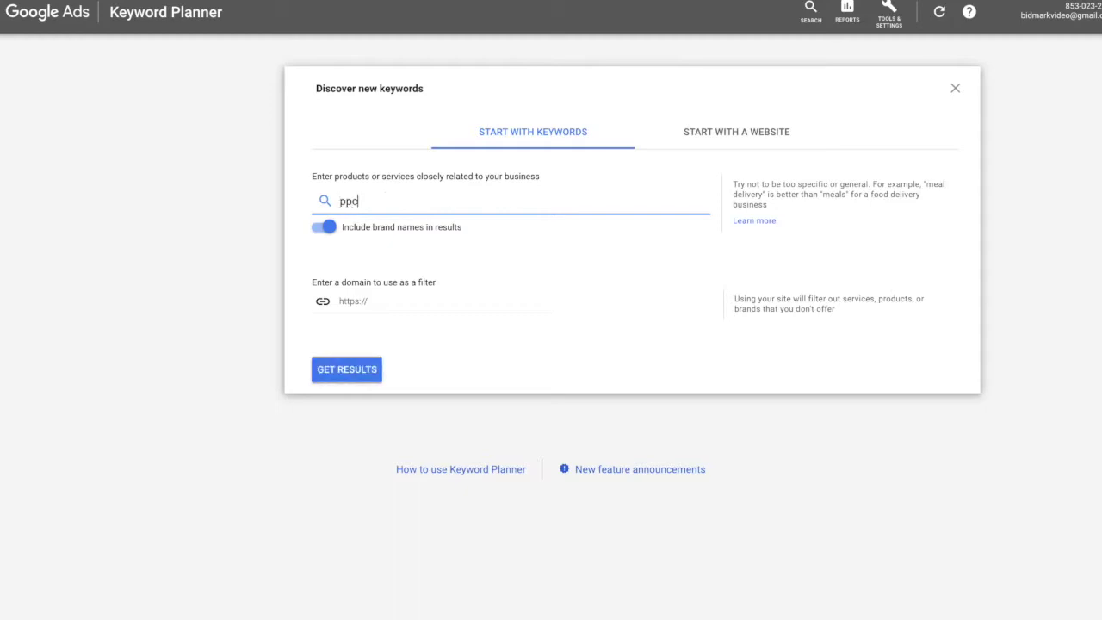
key(Return)
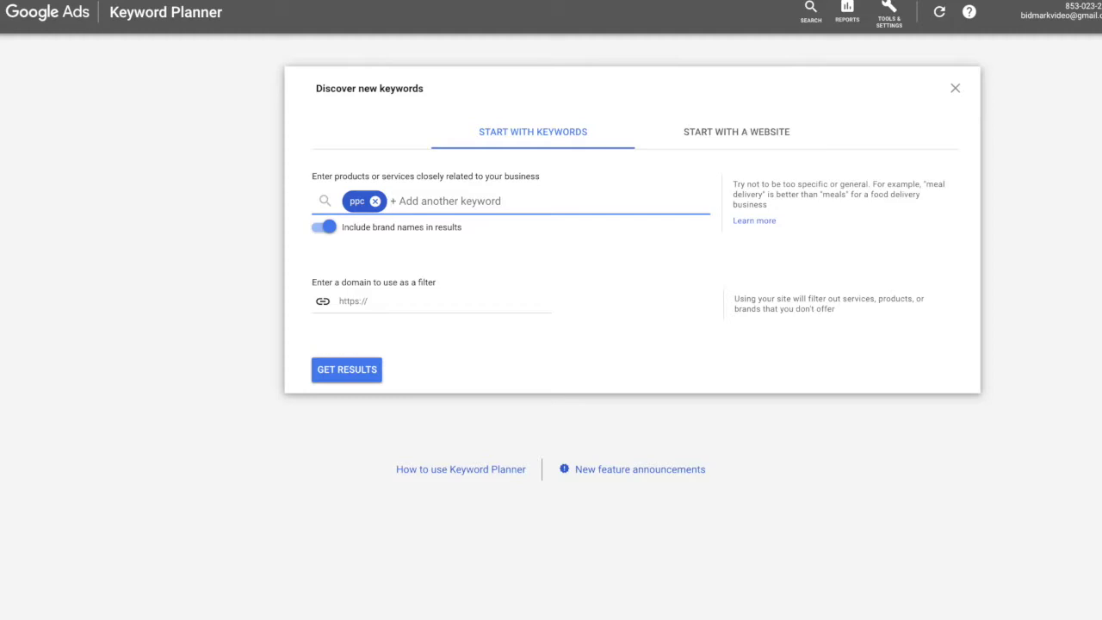
click(375, 201)
text(p)
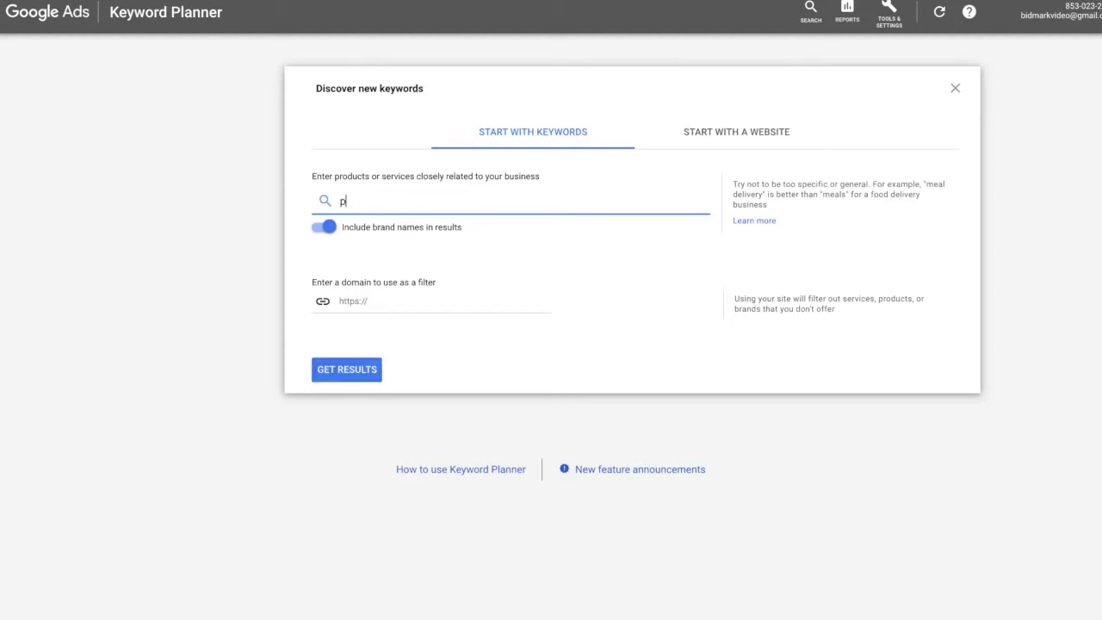
text(pc expert)
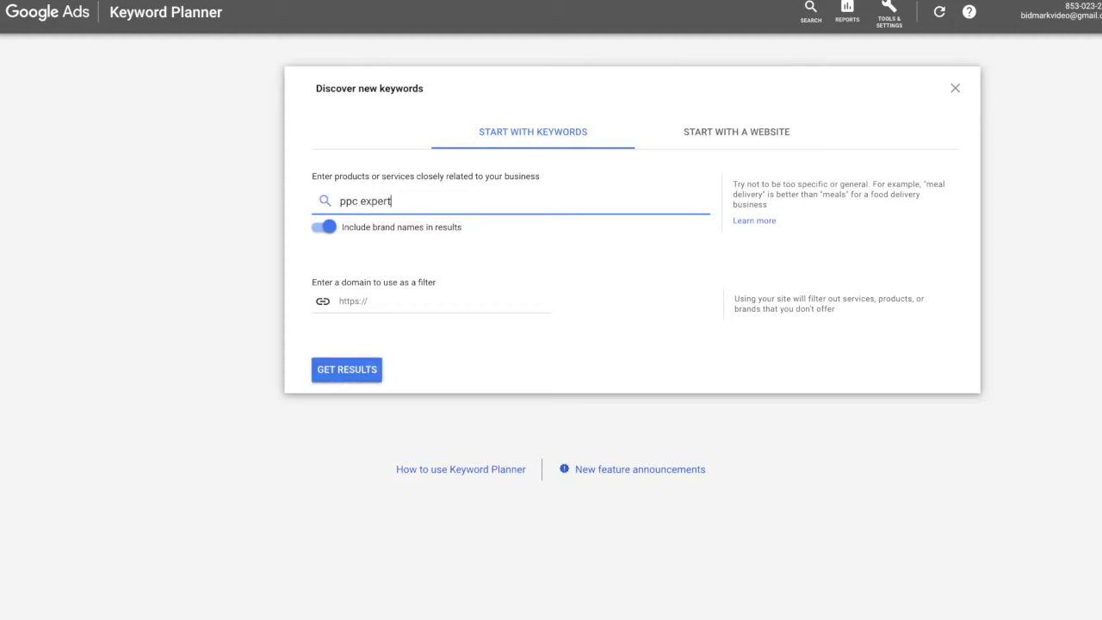
key(Return)
Step: Add 'ppc marketing agency' and 'outsourced ppc services' as further seed keywords
text(pp)
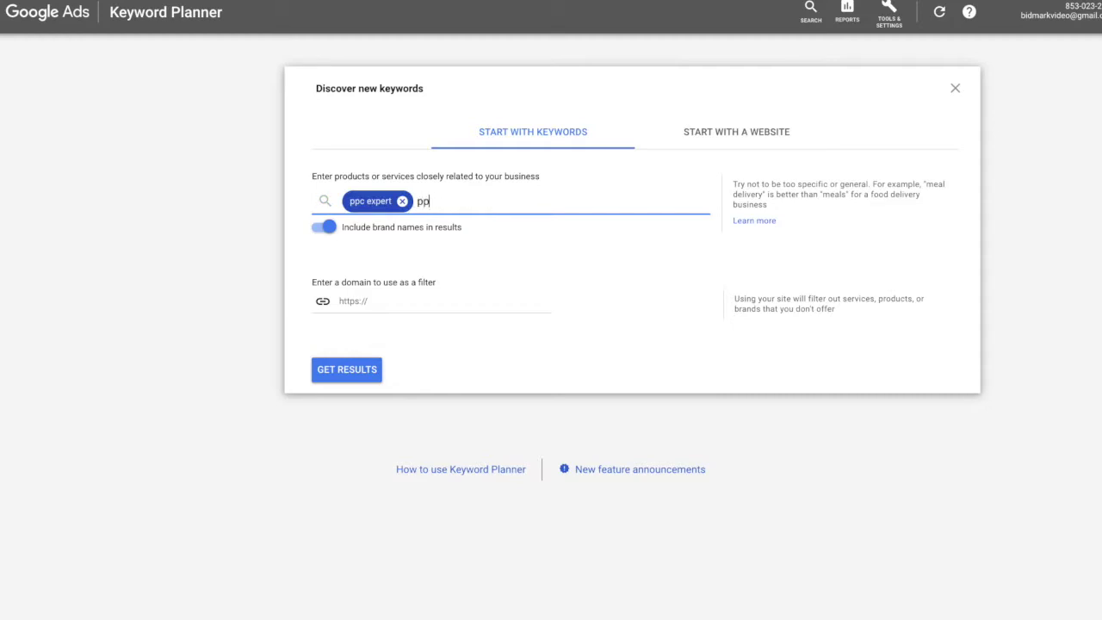
text(c marketing agency)
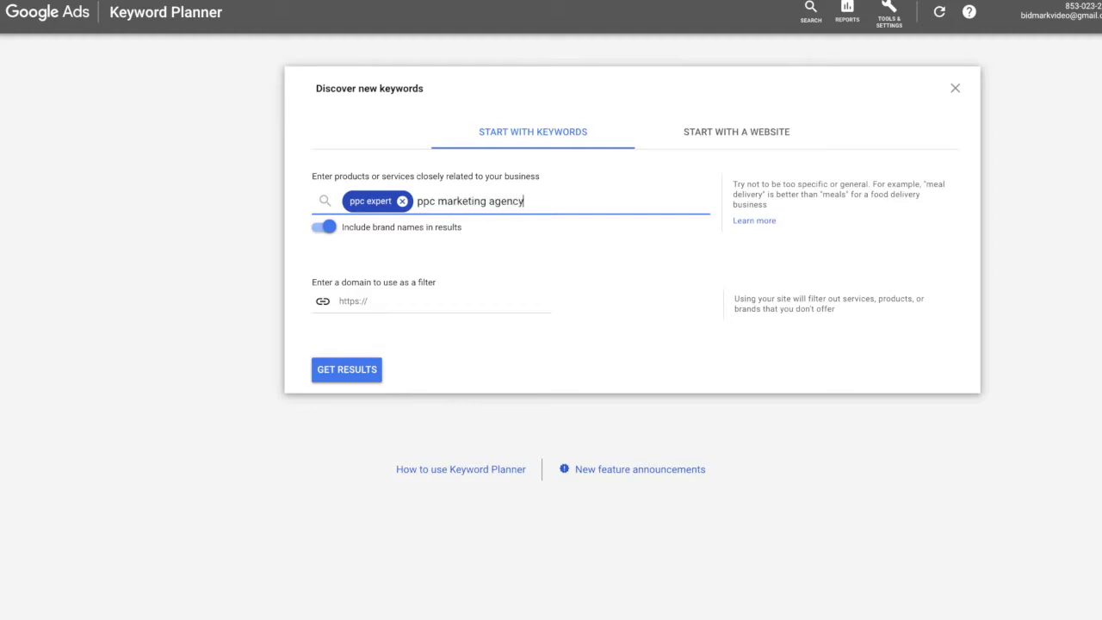
key(Return)
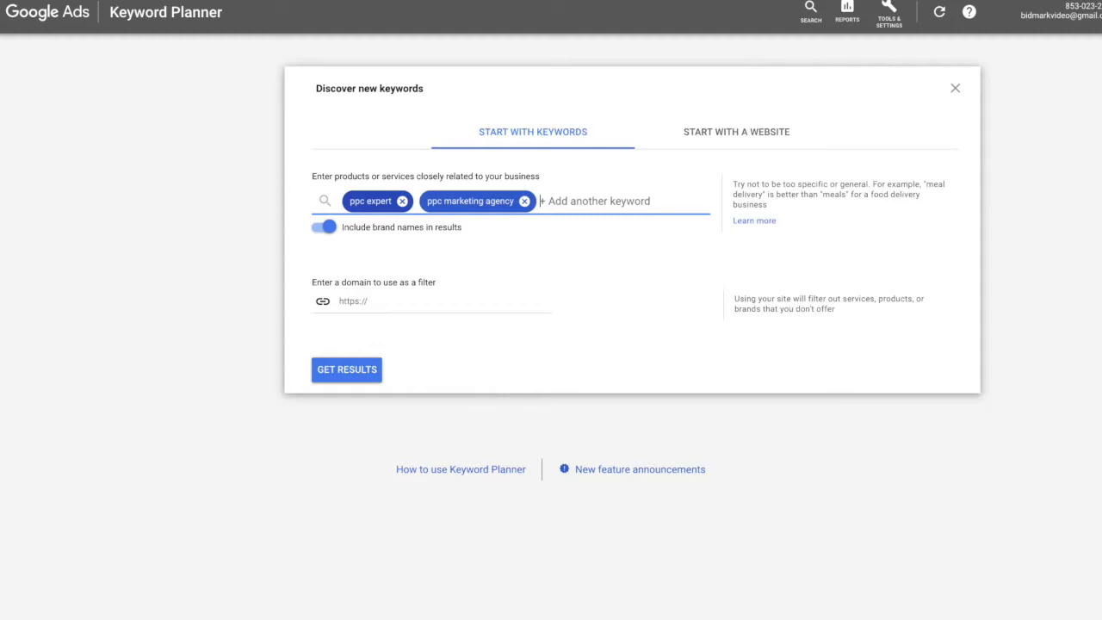
text(outsourced )
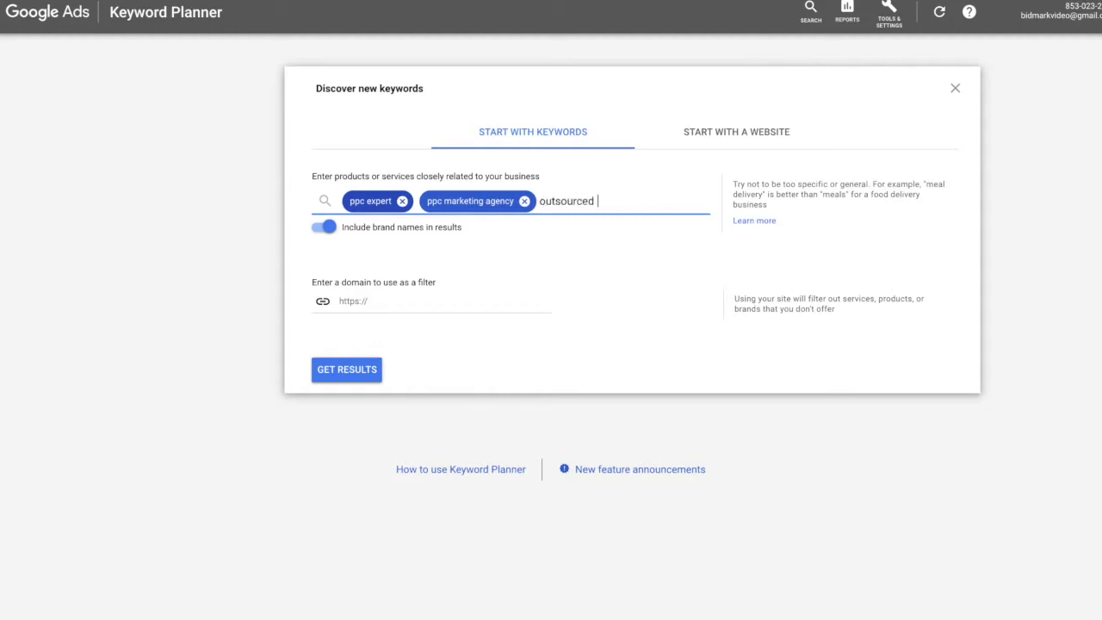
text(ppc services)
key(Return)
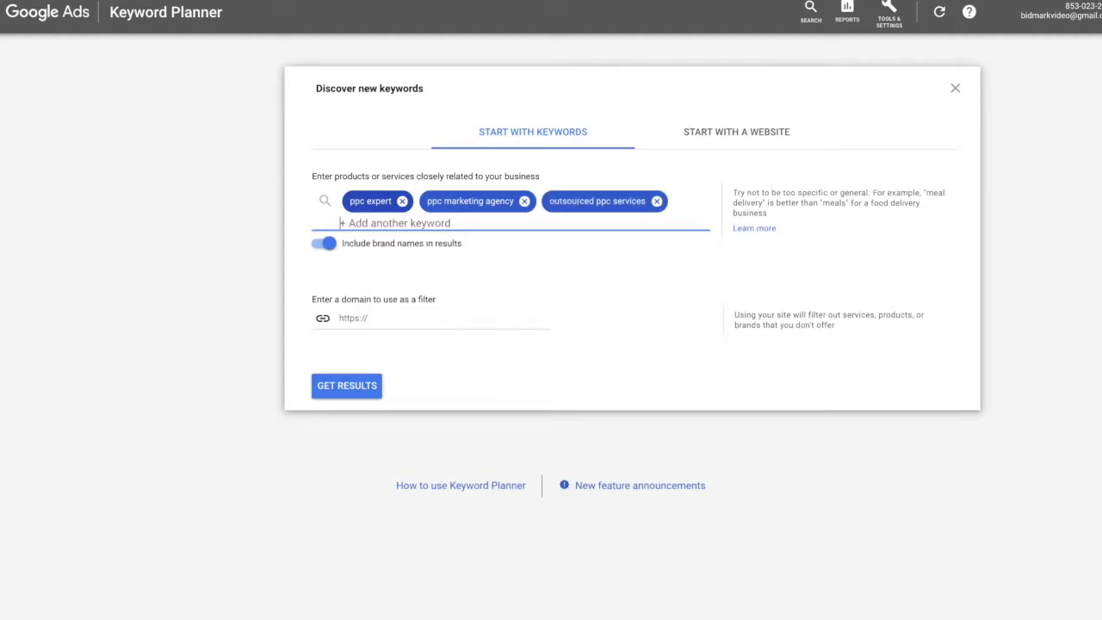
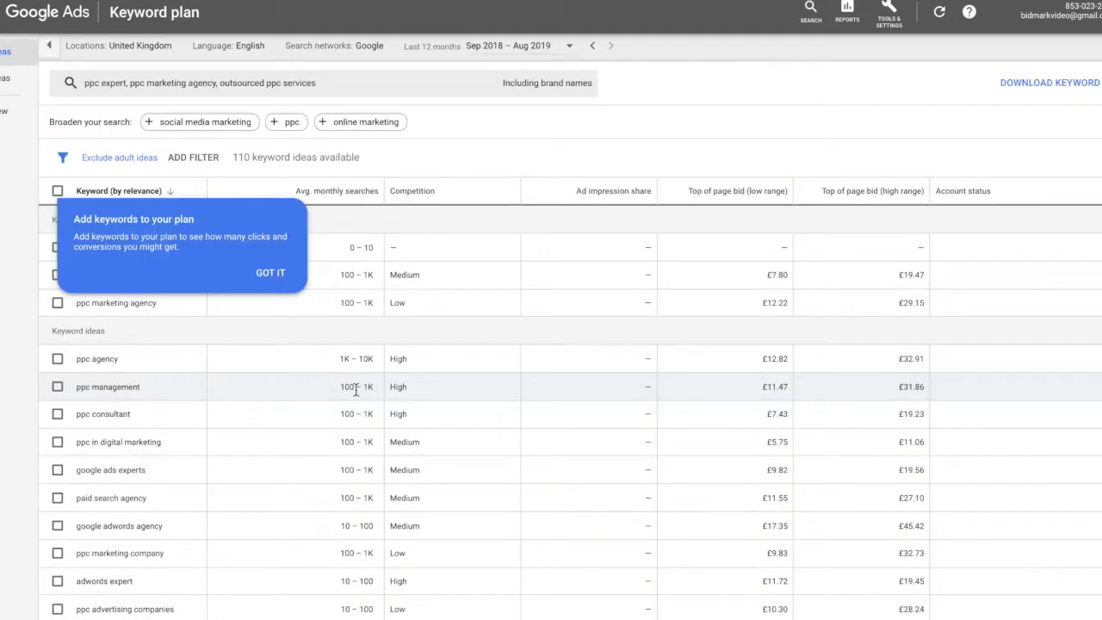
Step: Dismiss the 'Add keywords to your plan' tip so the full keyword ideas table shows
click(267, 274)
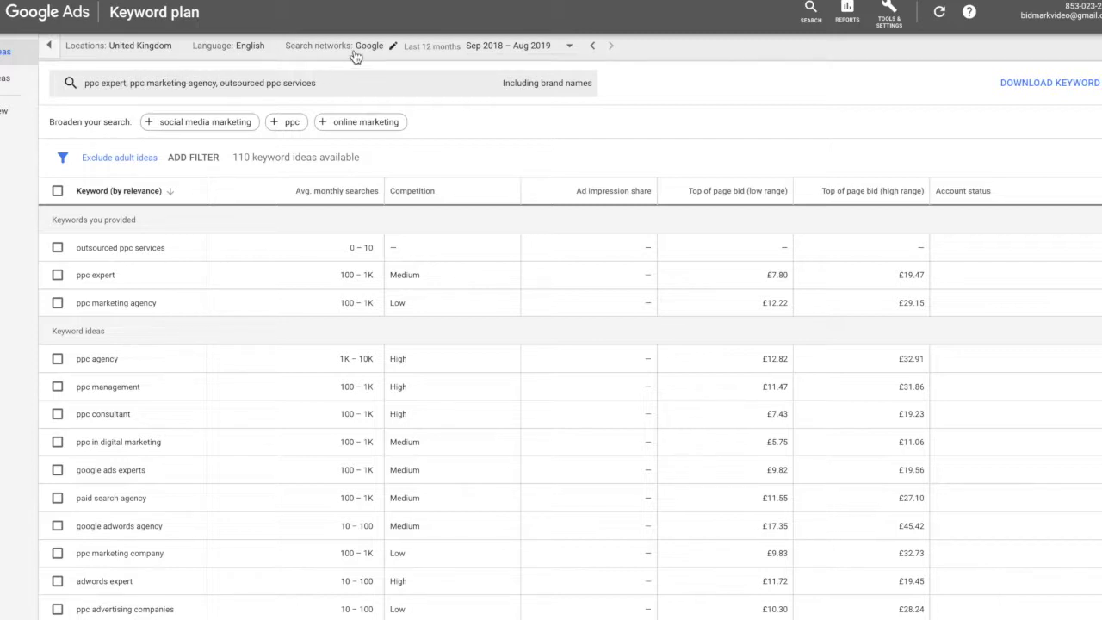
click(129, 47)
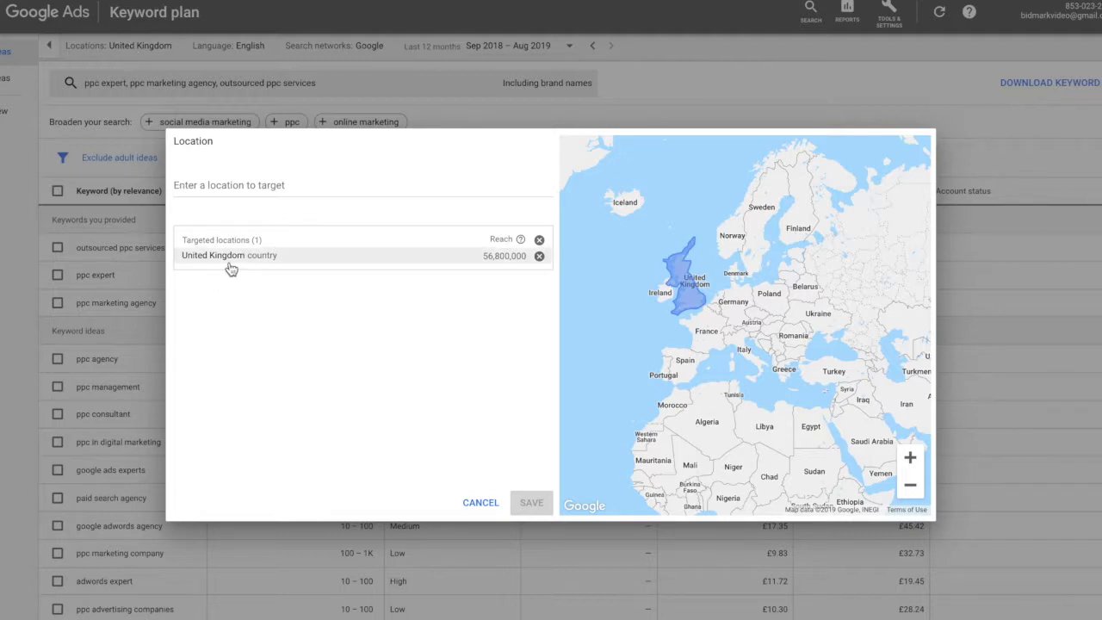
Step: Try adding and removing United States, then add London, England and remove United Kingdom
click(284, 189)
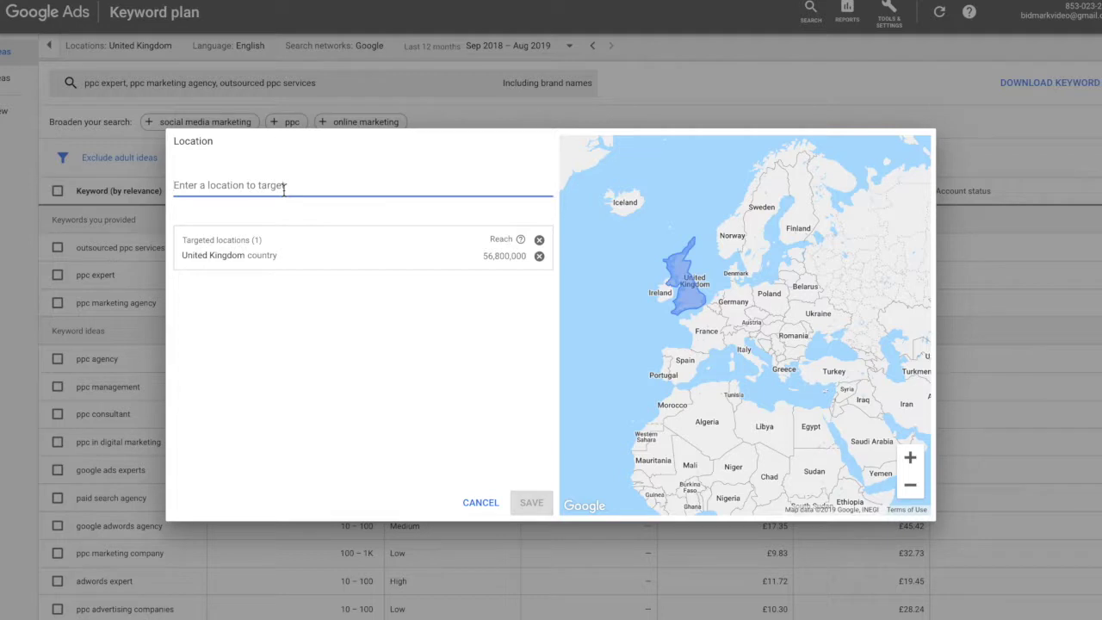
text(unit)
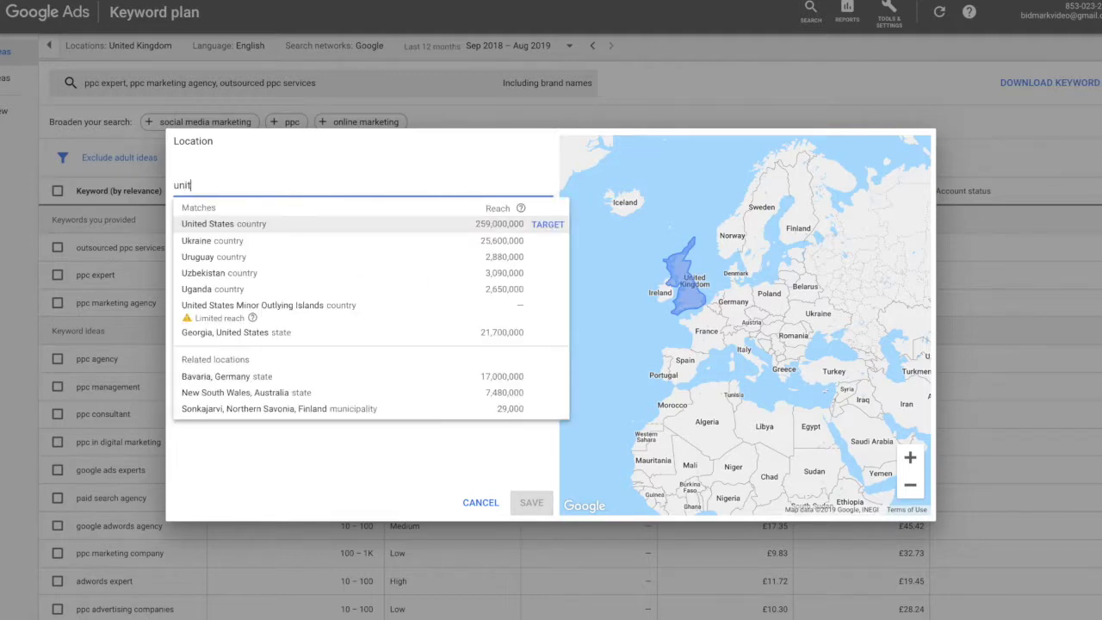
text(ed states)
click(550, 228)
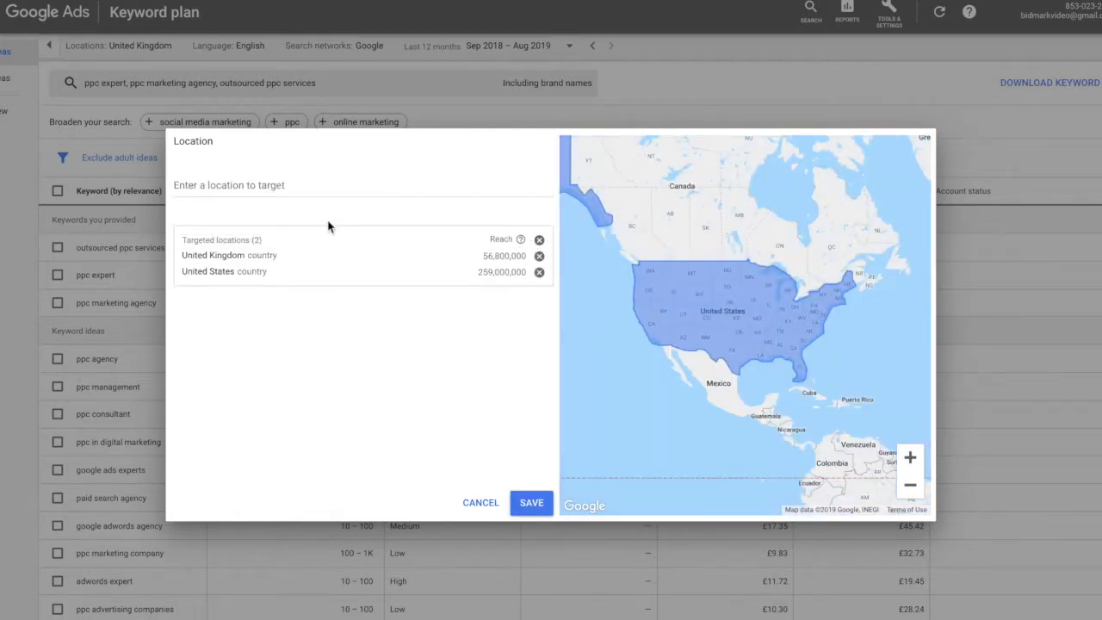
click(539, 274)
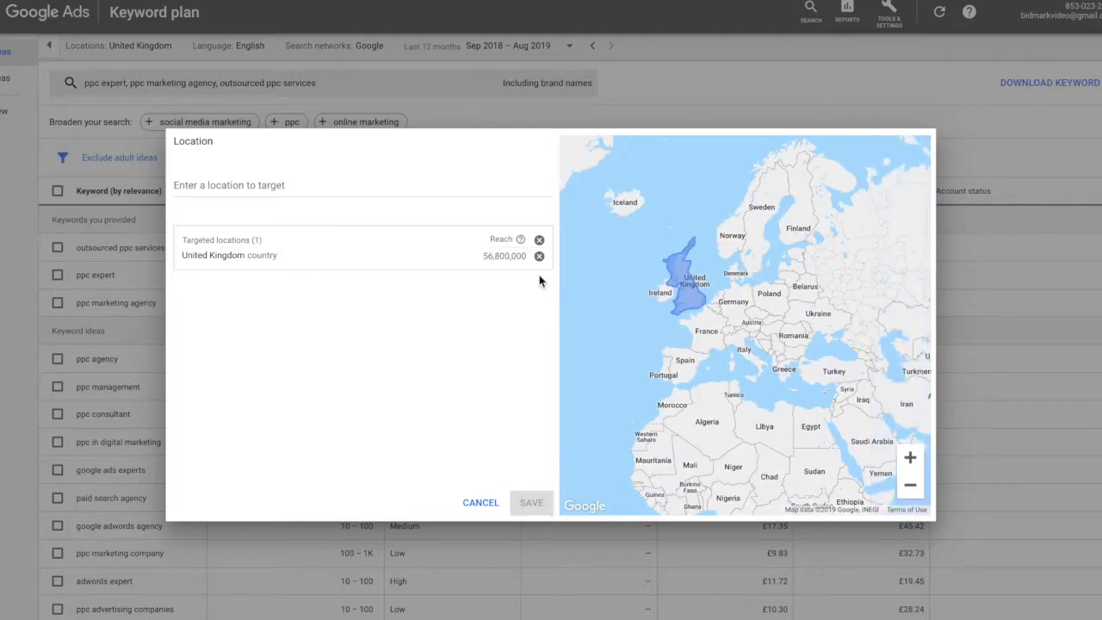
click(289, 185)
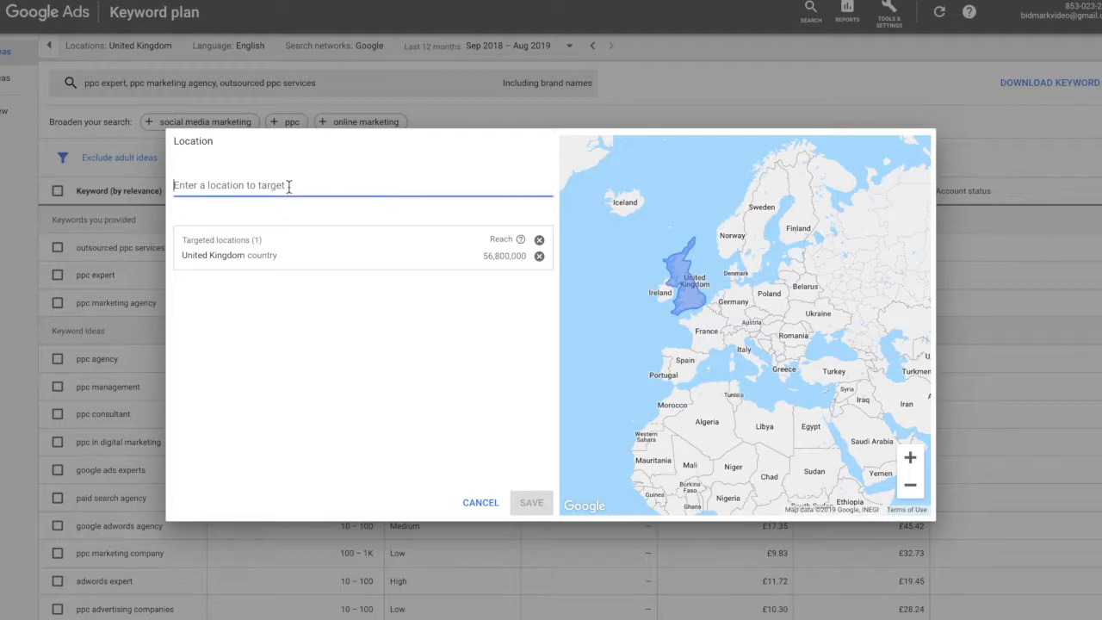
text(london)
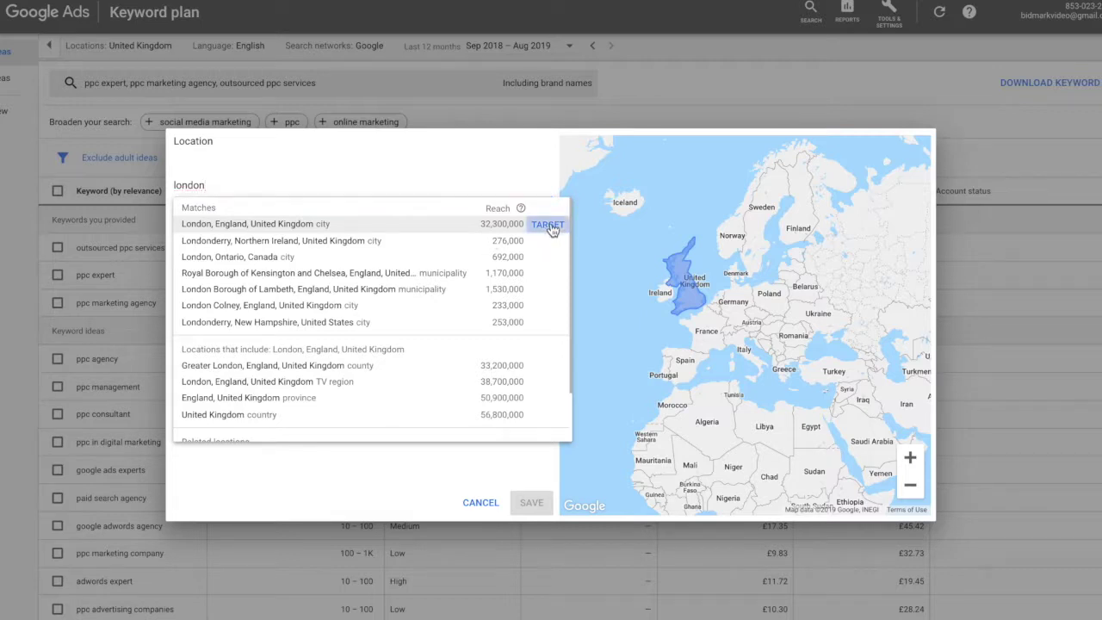
click(547, 224)
click(539, 272)
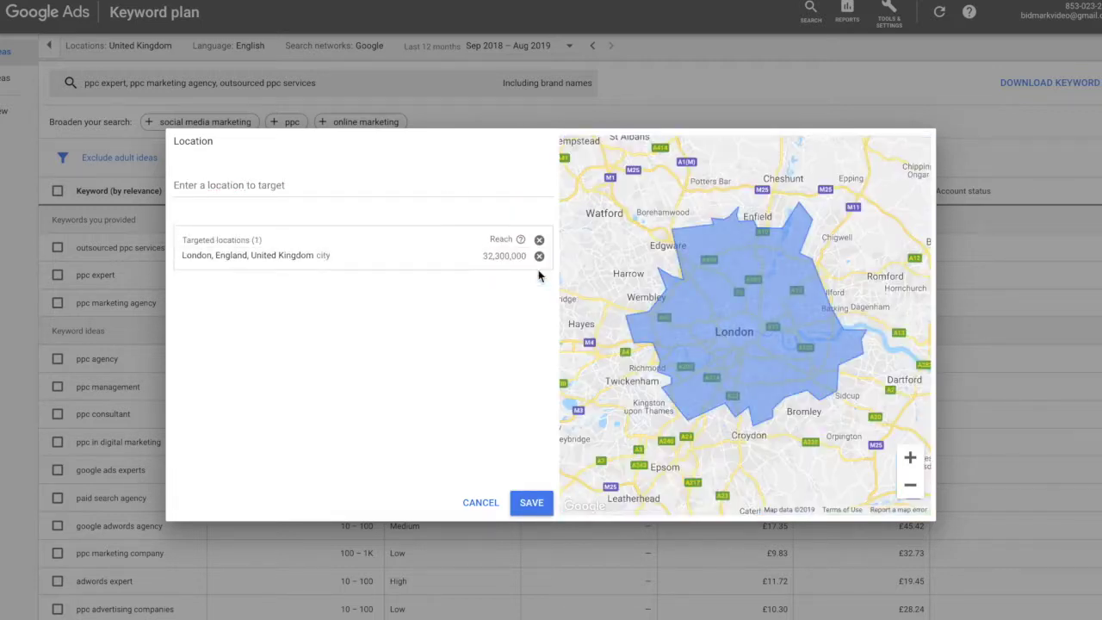
Step: Add Manchester and Leeds, remove London and Manchester, and save Leeds, England as the only location
click(418, 184)
text(manchester)
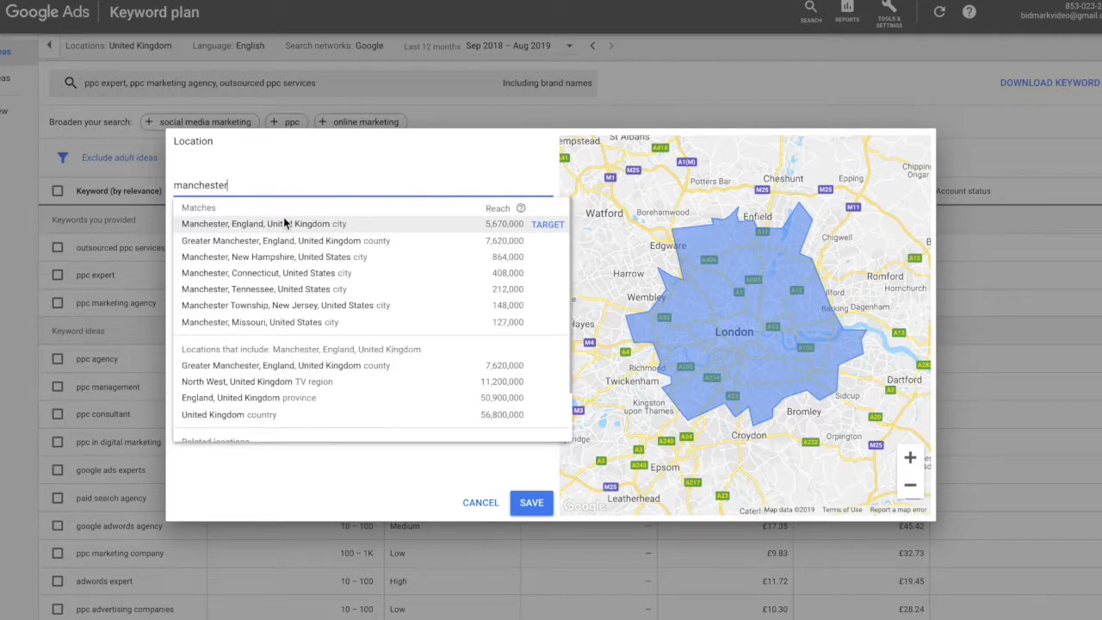
click(283, 224)
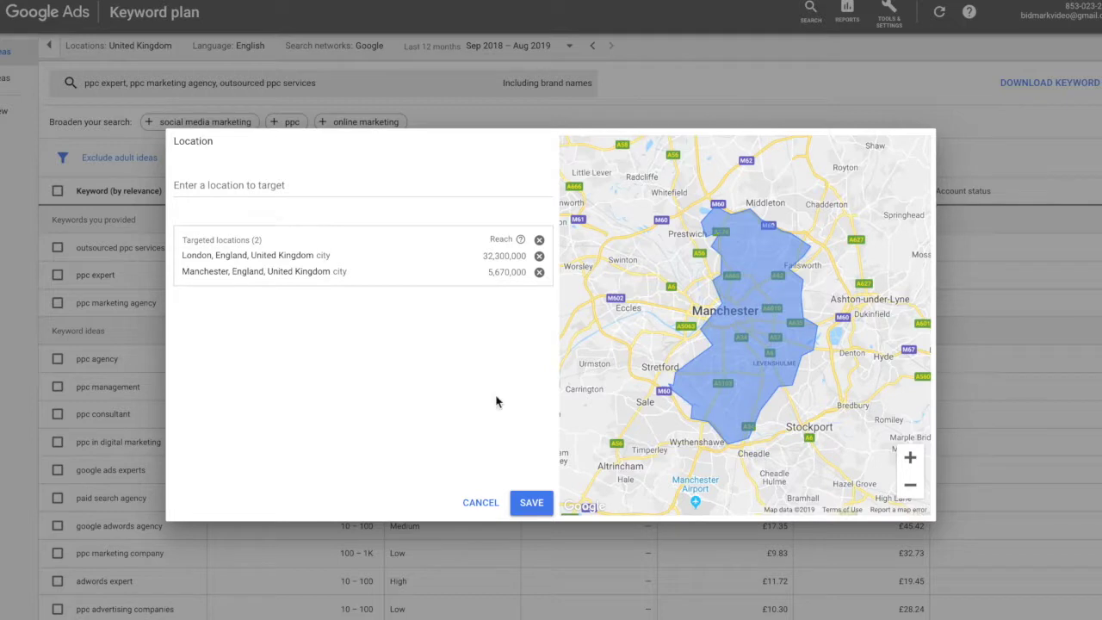
click(287, 185)
text(leeds)
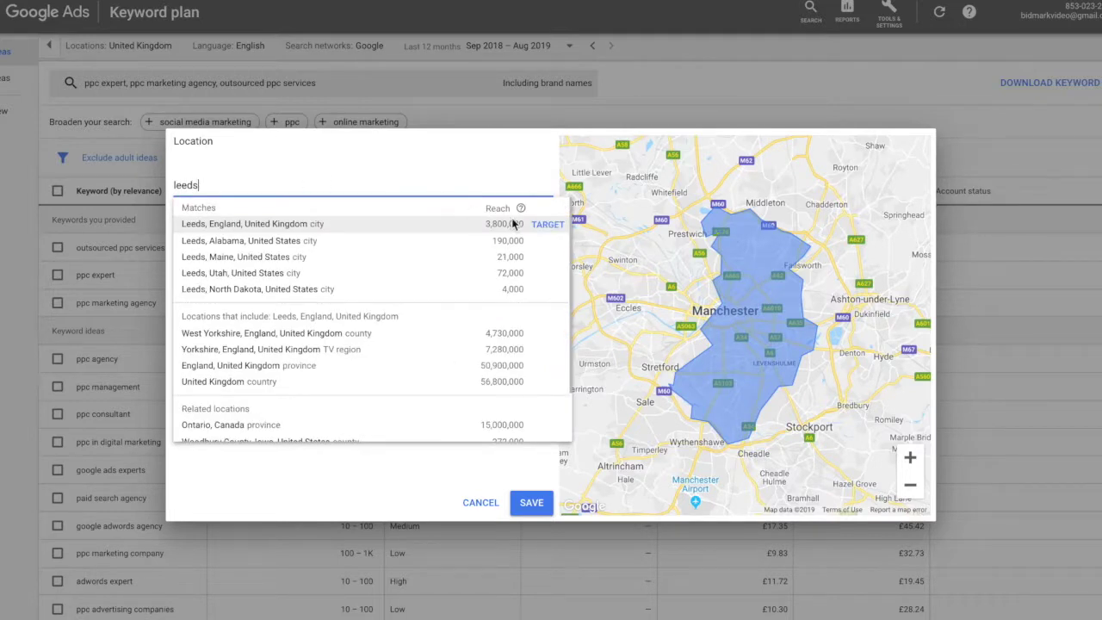
click(539, 226)
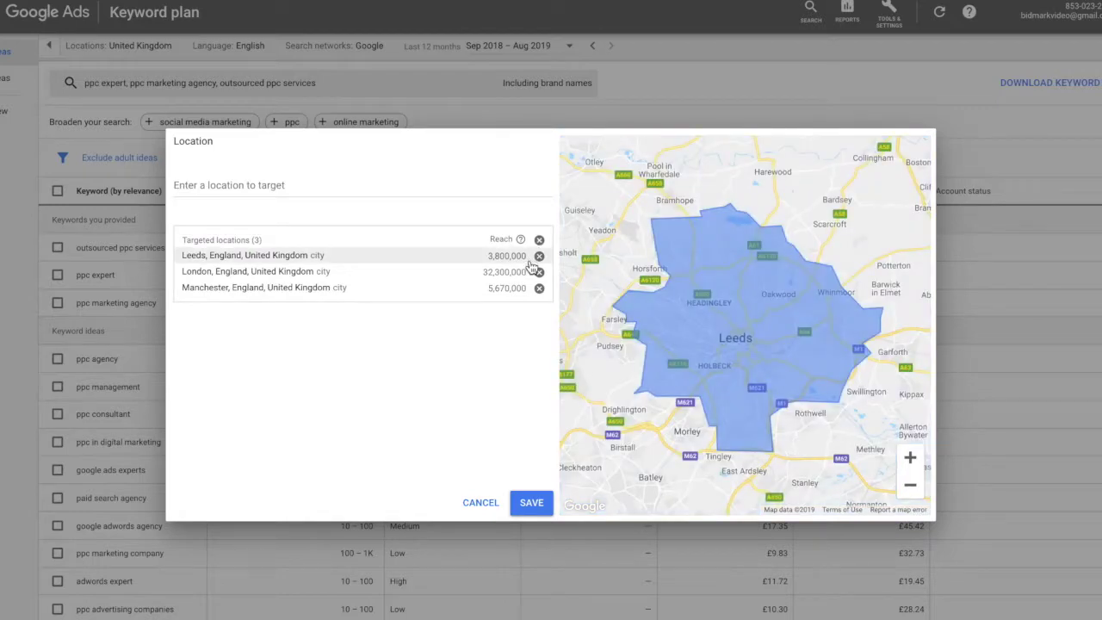
click(539, 271)
click(539, 272)
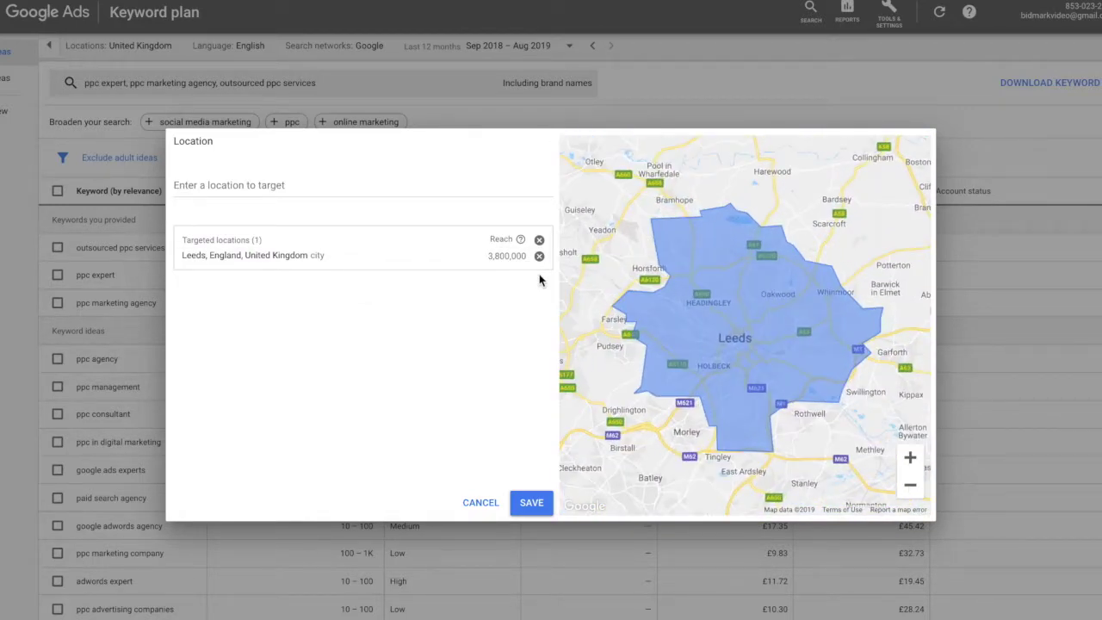
click(544, 503)
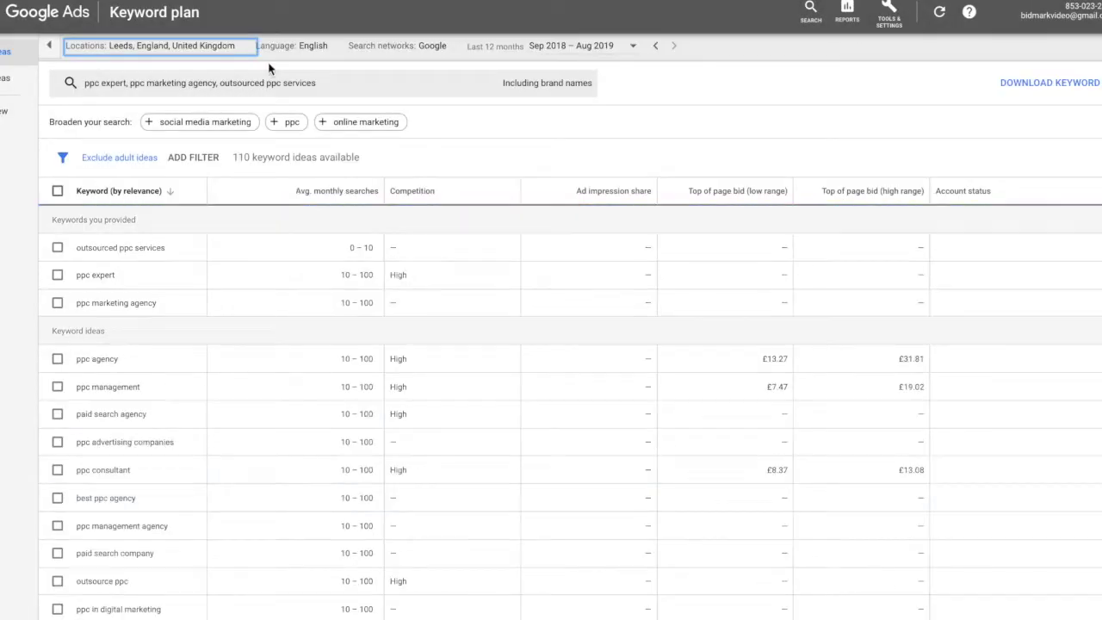
Step: Keep English as the research language and restrict the search network to Google only
click(303, 47)
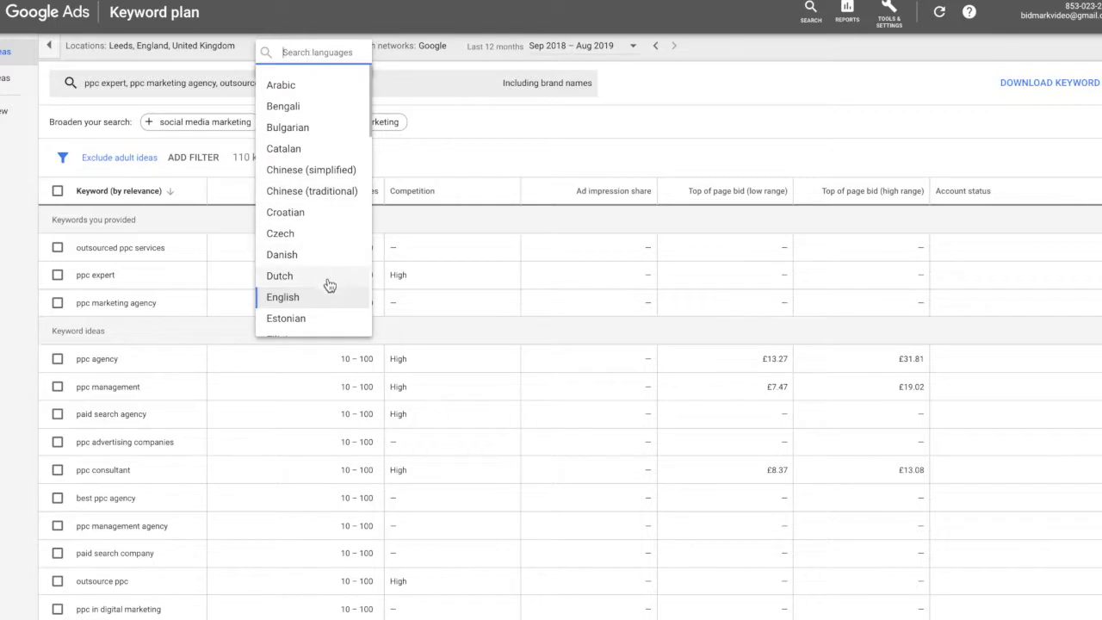
click(303, 297)
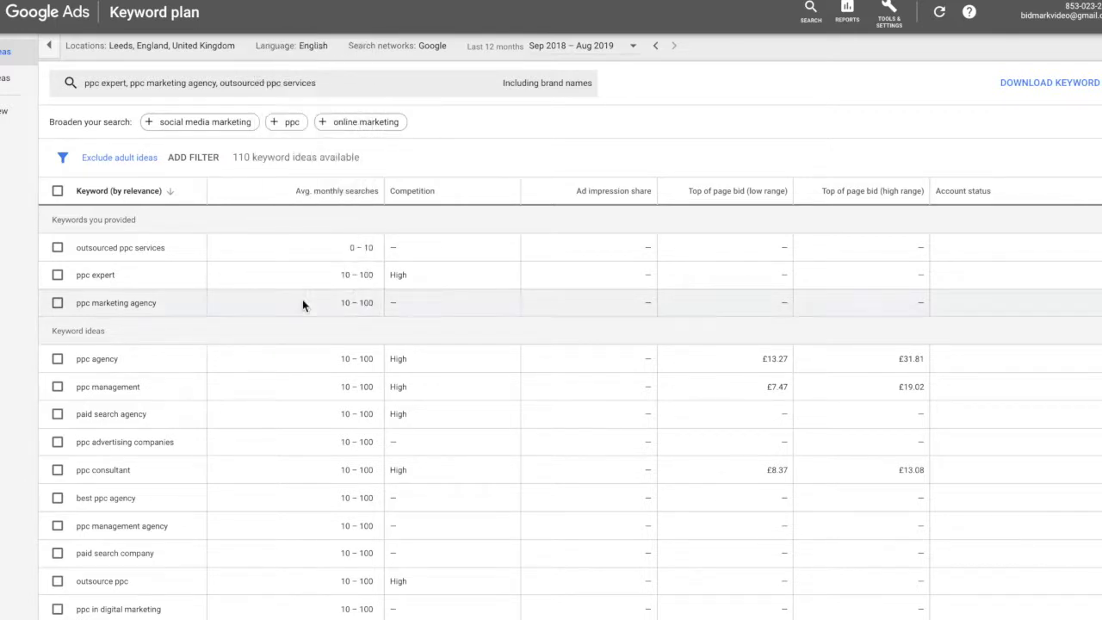
click(421, 53)
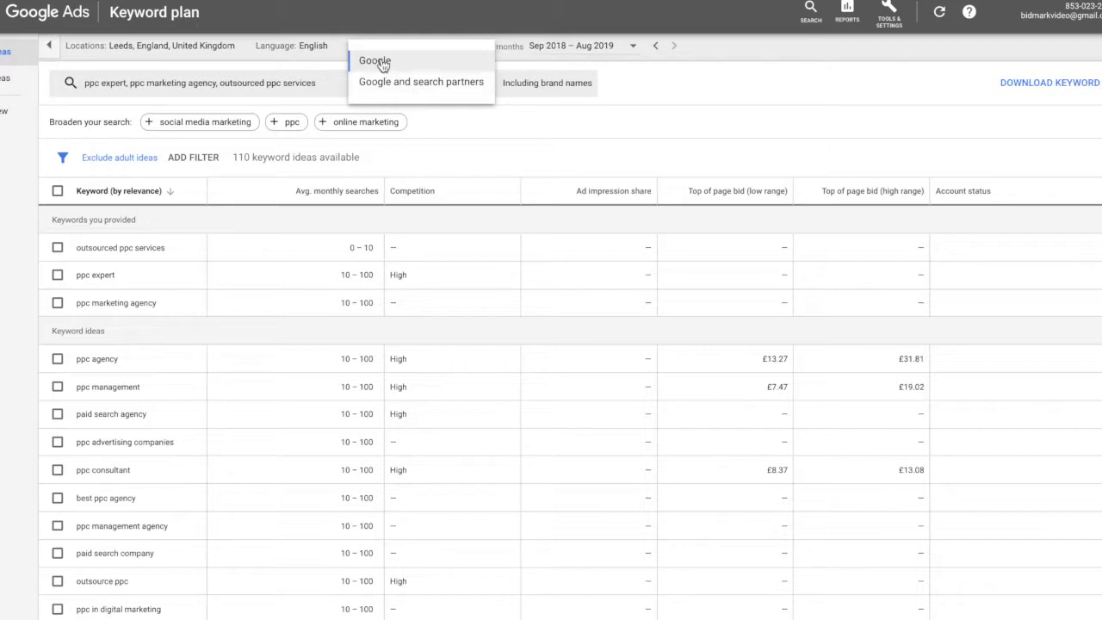
click(383, 62)
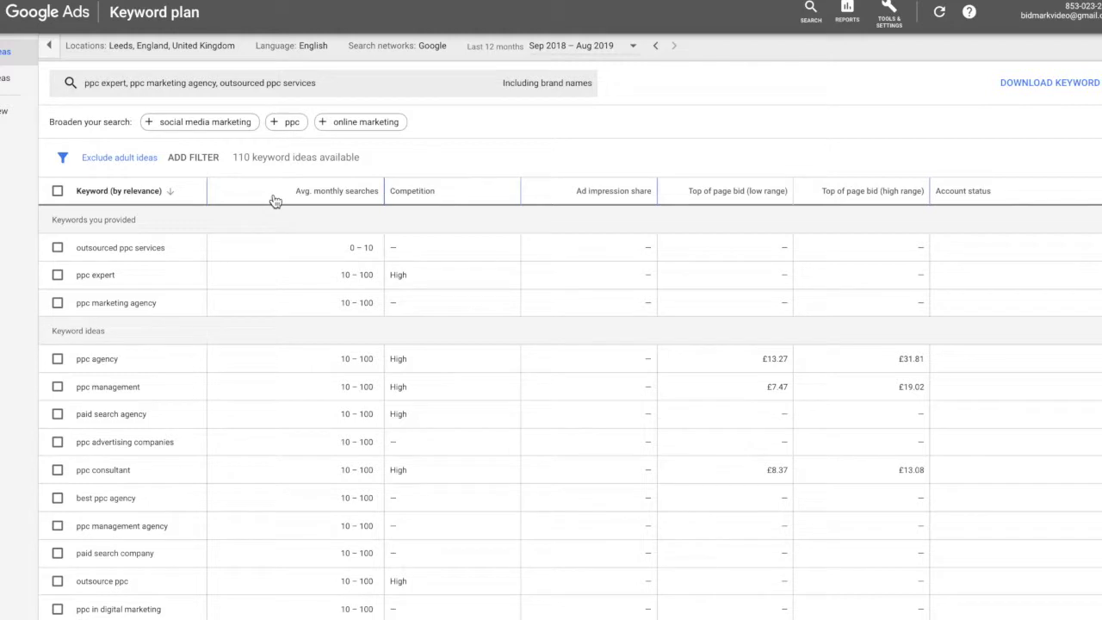
scroll(274, 200, down, 1)
scroll(449, 163, up, 1)
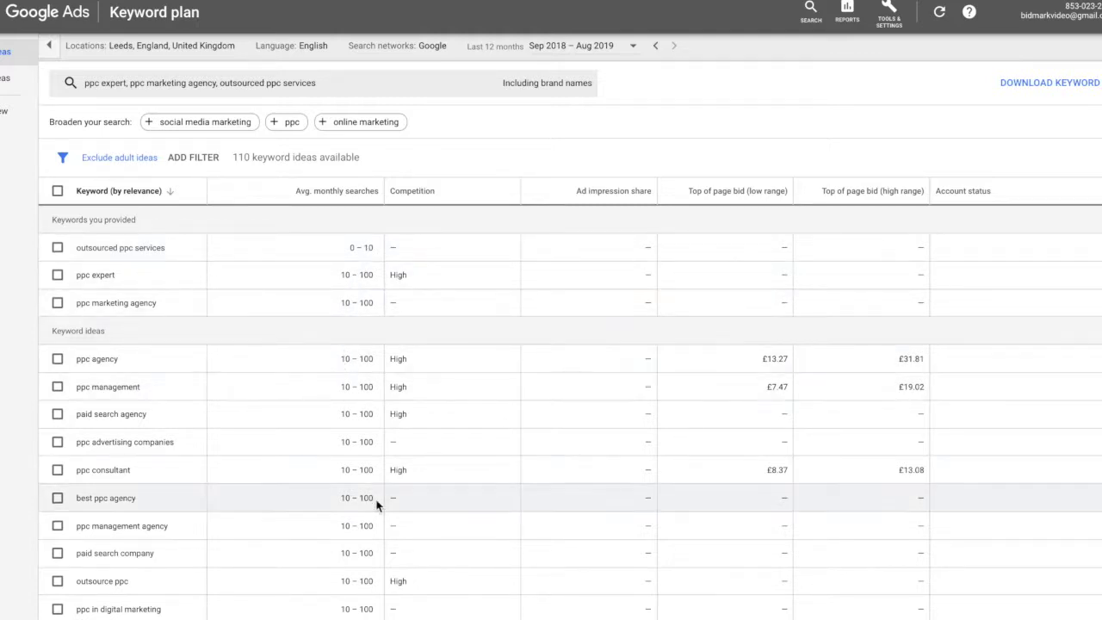
scroll(376, 504, down, 2)
scroll(376, 505, up, 2)
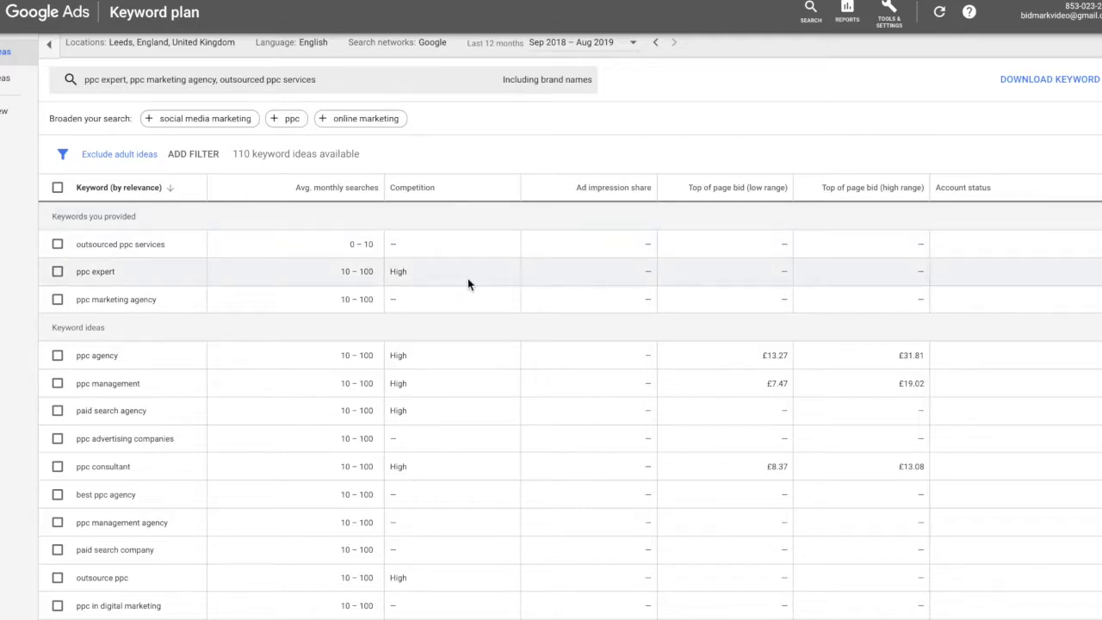
scroll(465, 370, down, 2)
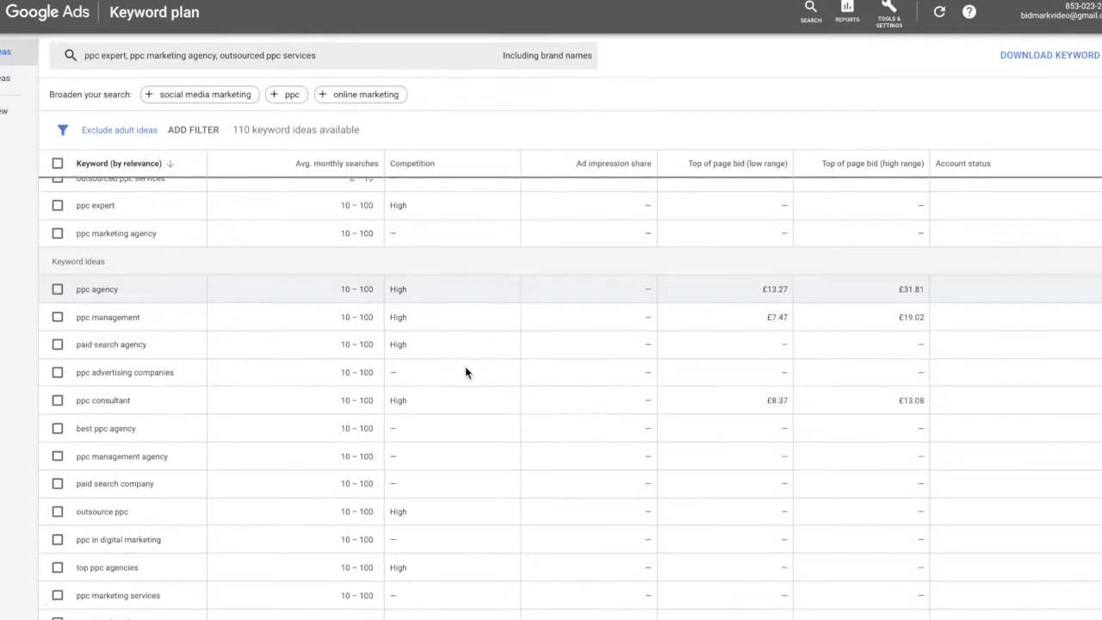
scroll(465, 372, down, 5)
scroll(464, 372, up, 5)
scroll(465, 372, up, 3)
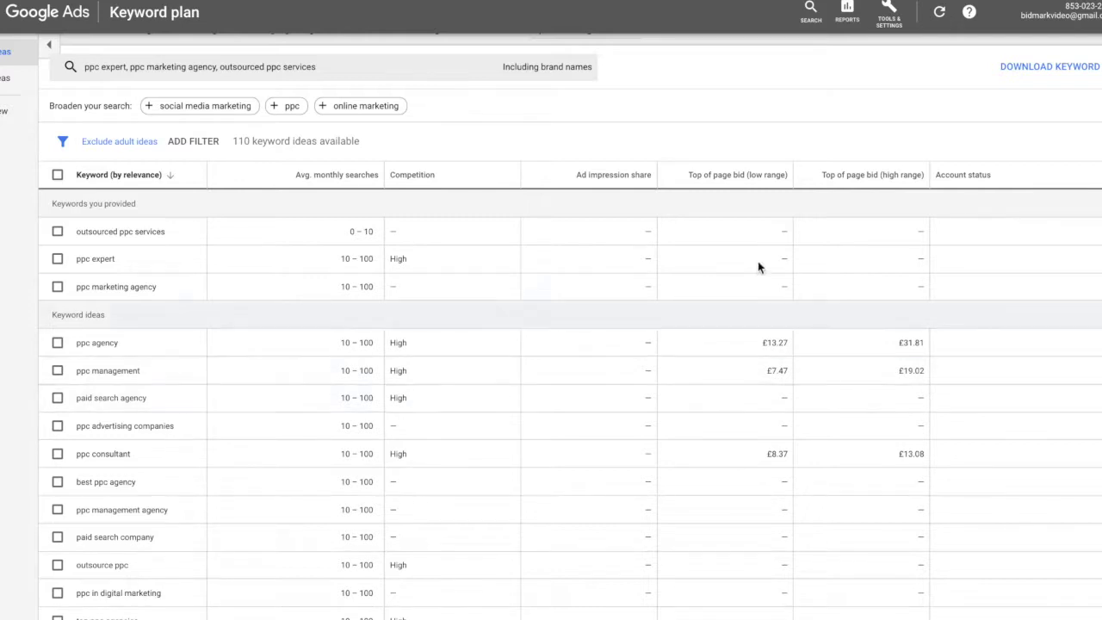
mouse_move(765, 180)
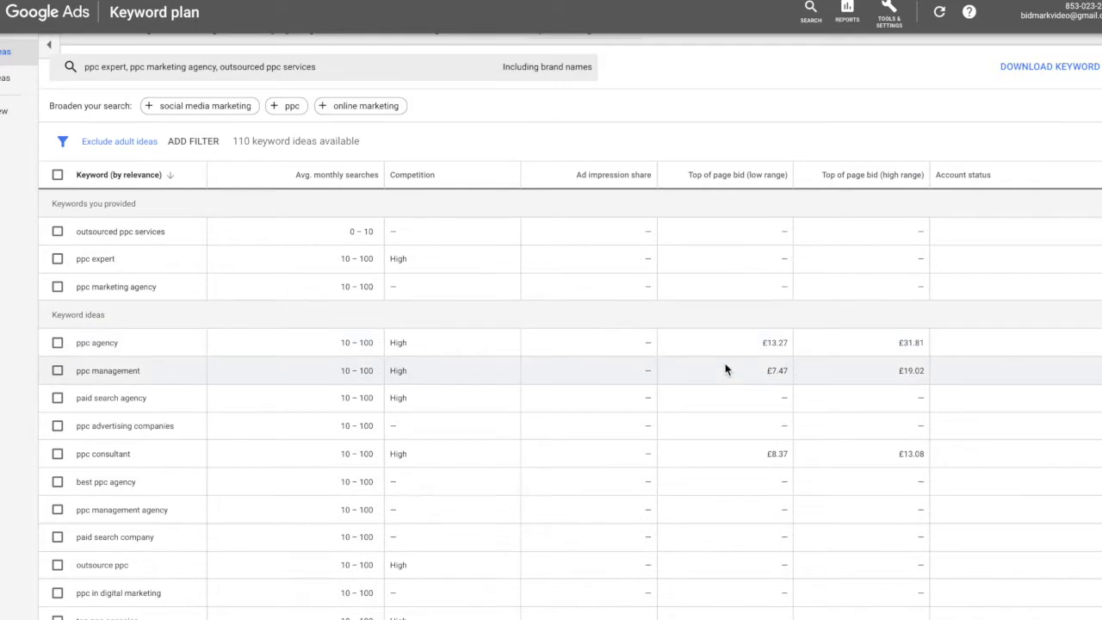
scroll(725, 368, down, 2)
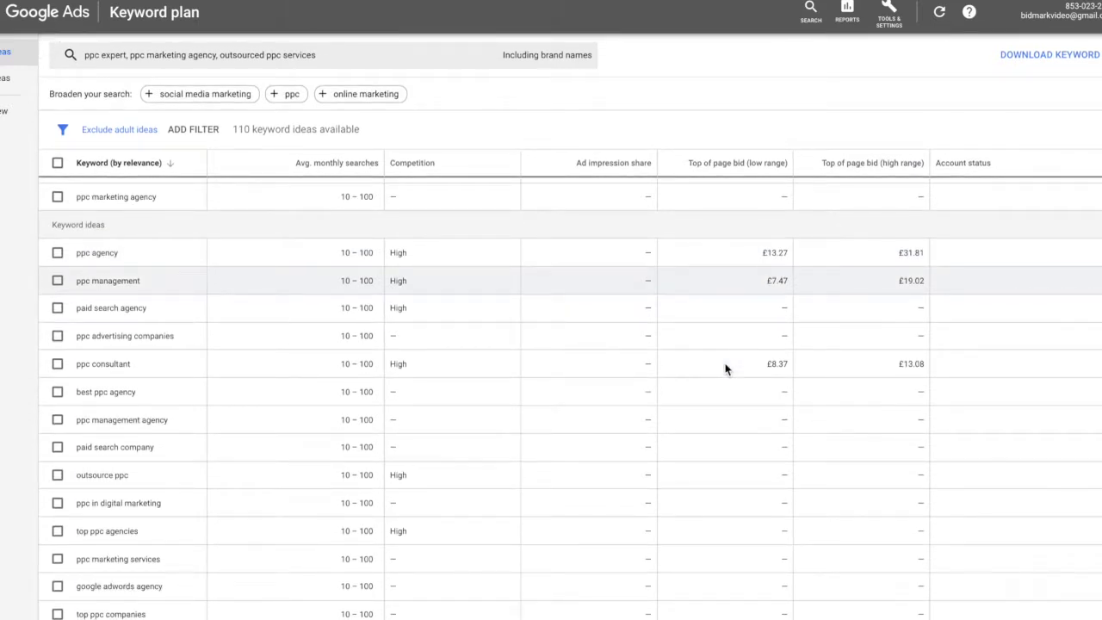
scroll(725, 369, down, 10)
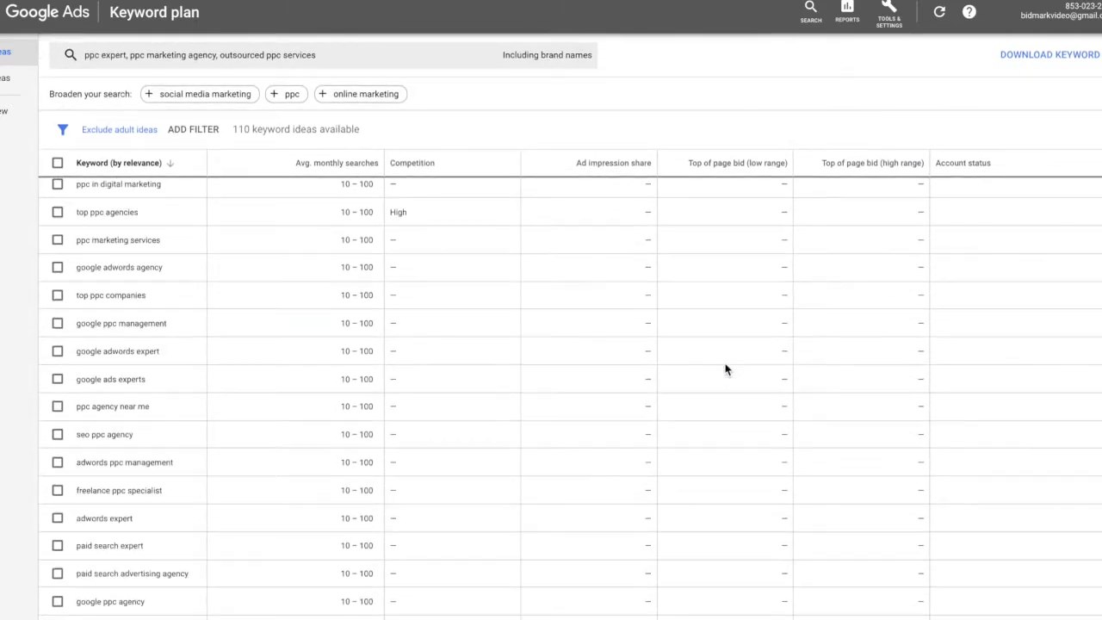
scroll(726, 368, down, 10)
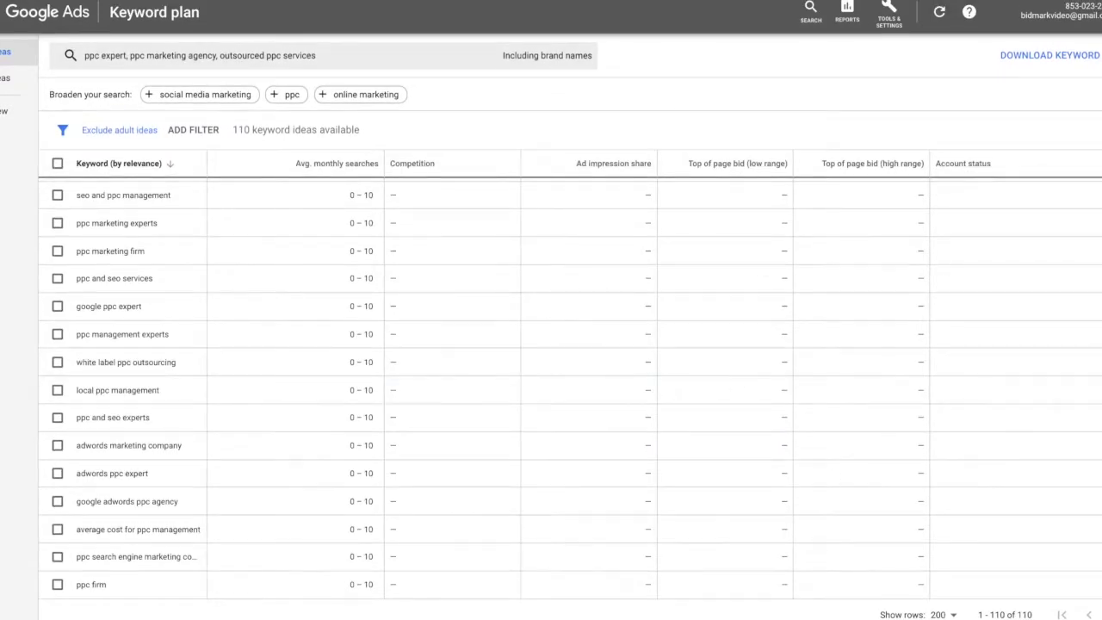
double_click(992, 615)
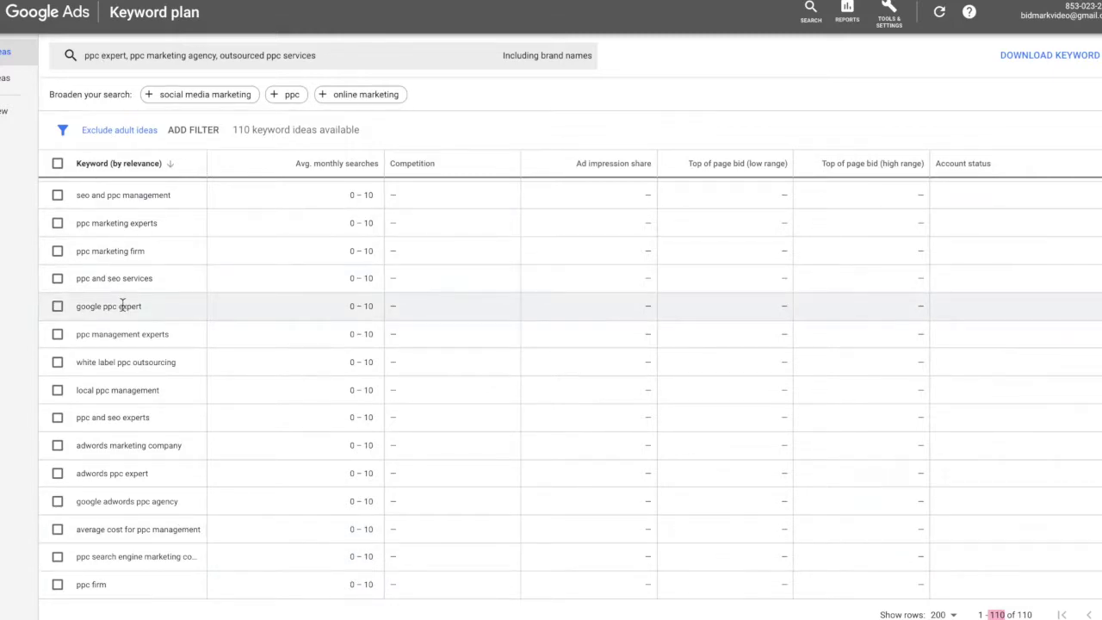
scroll(122, 305, up, 15)
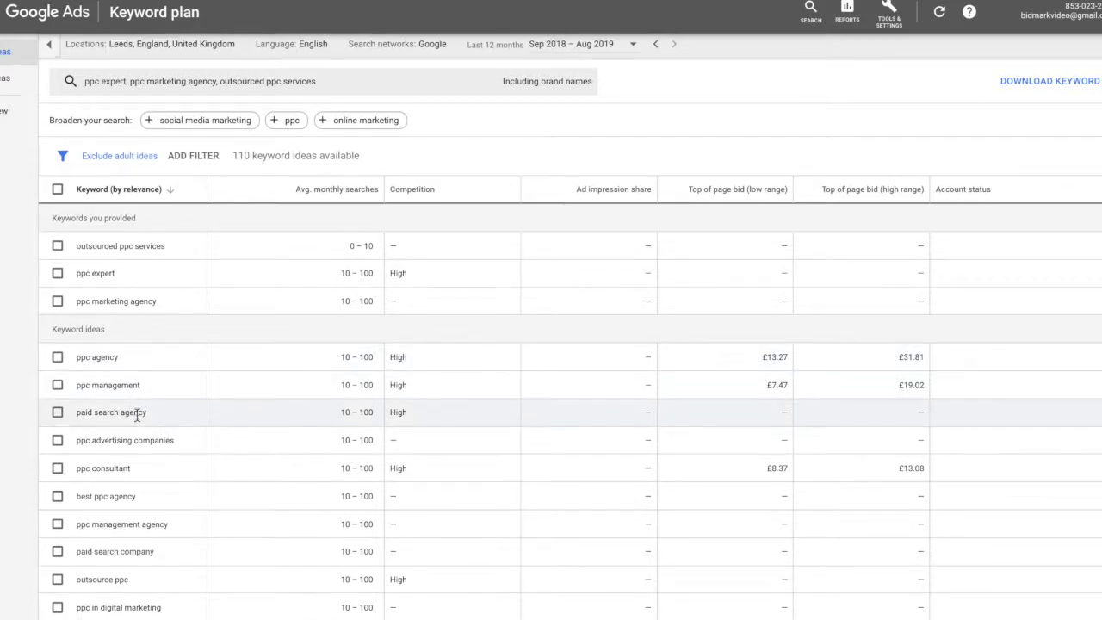
scroll(136, 415, down, 1)
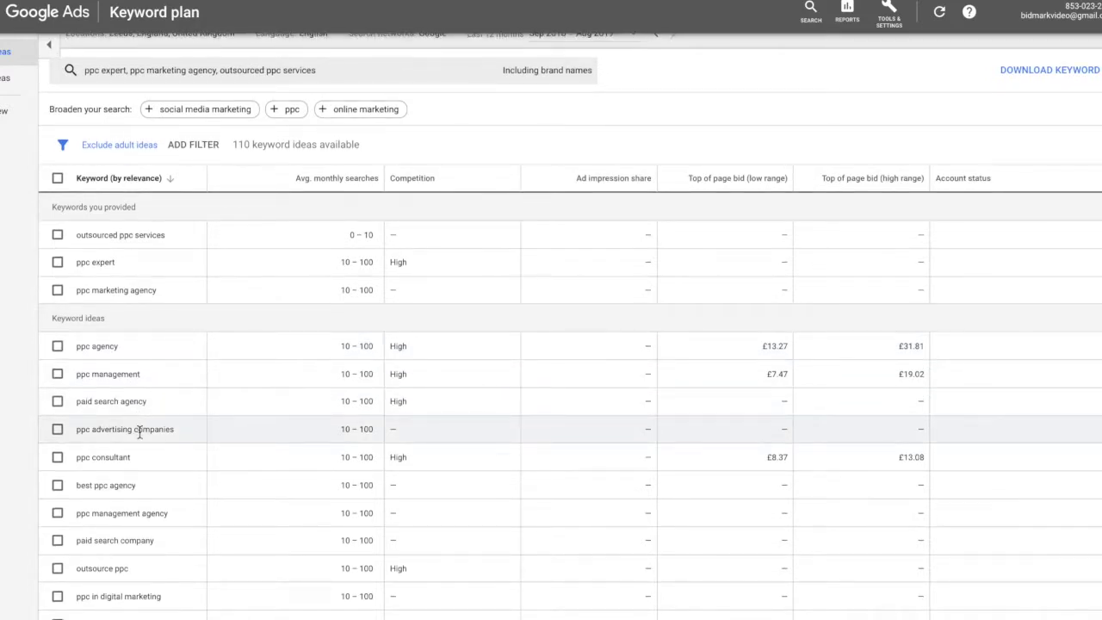
scroll(139, 432, down, 3)
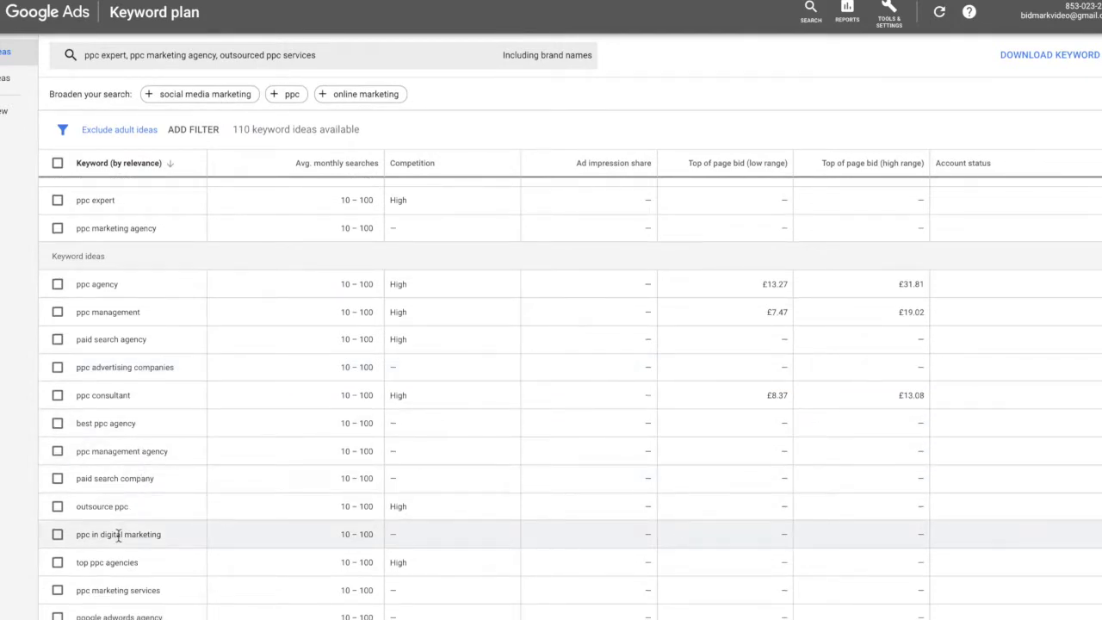
scroll(117, 534, down, 5)
scroll(118, 539, down, 2)
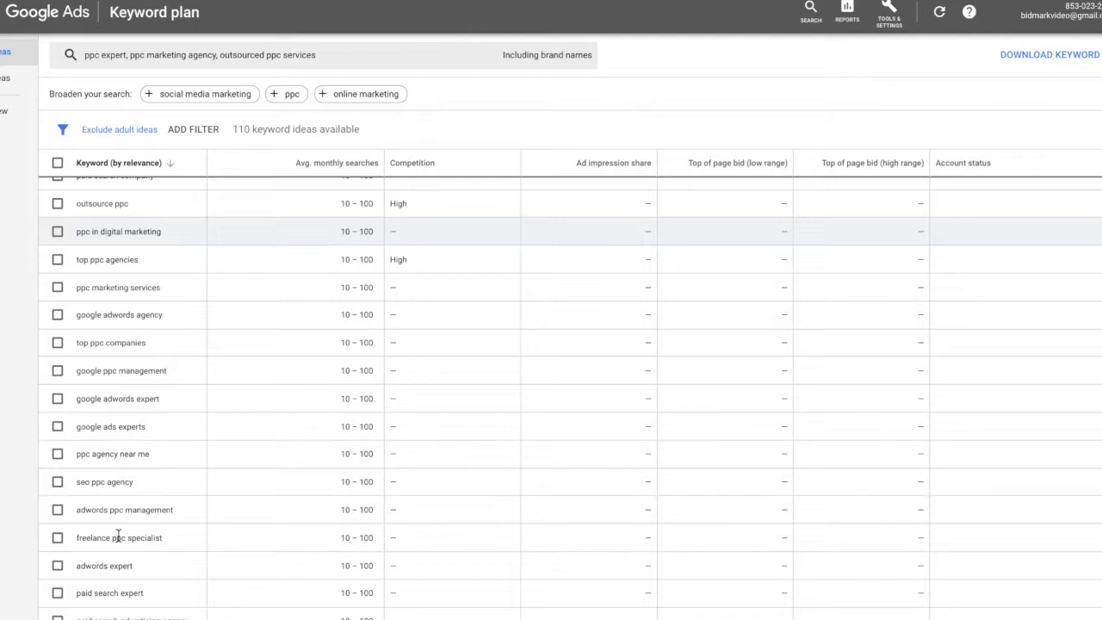
scroll(118, 534, down, 5)
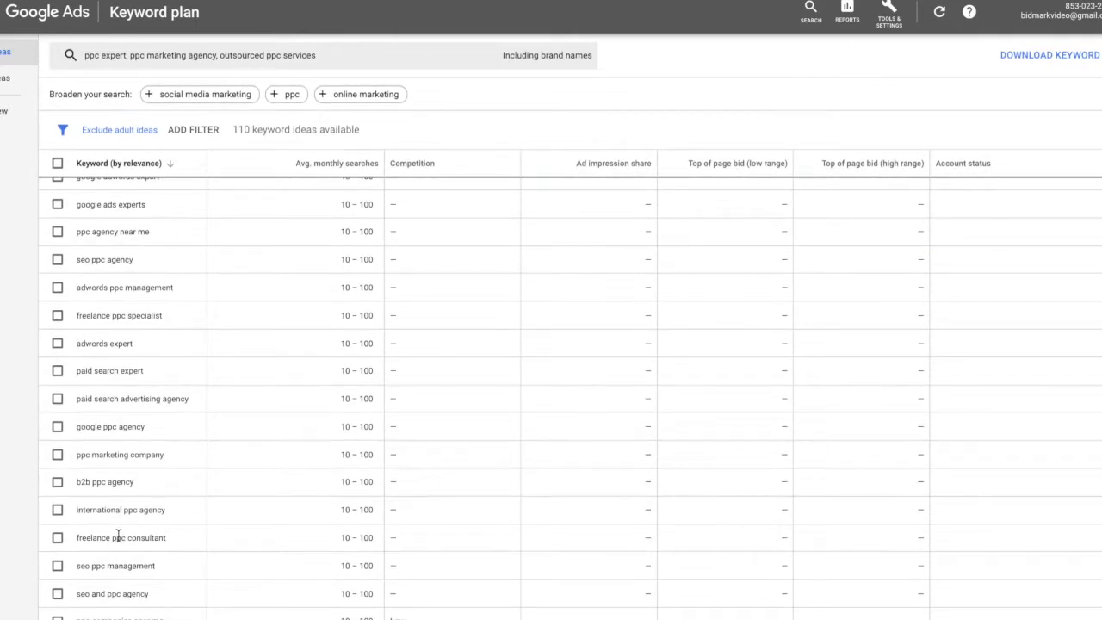
scroll(118, 535, down, 1)
scroll(216, 515, down, 1)
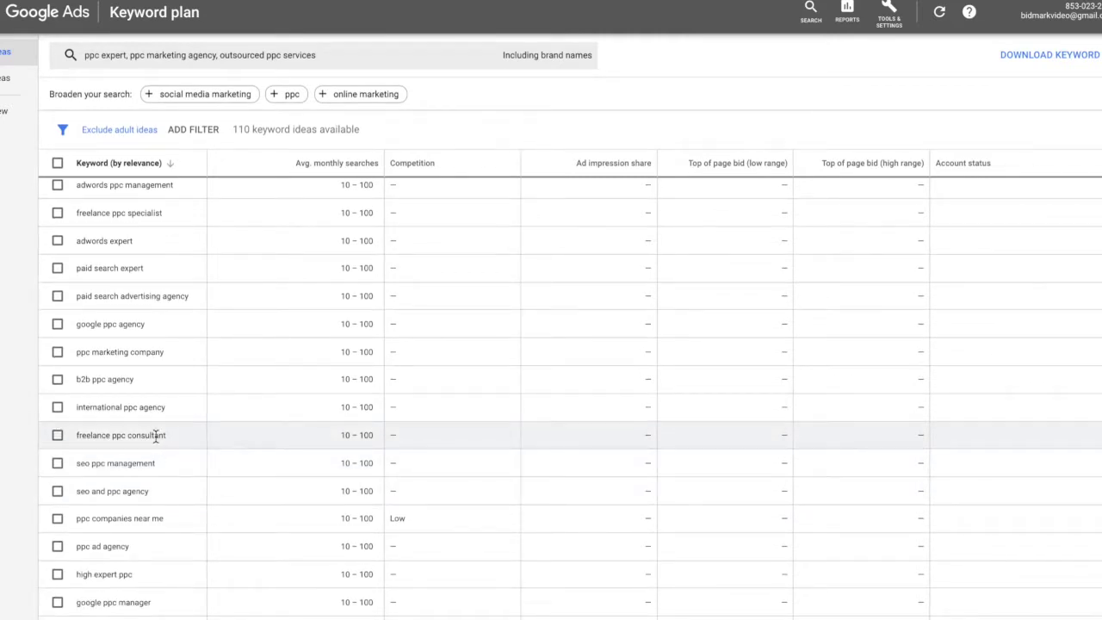
scroll(156, 435, down, 3)
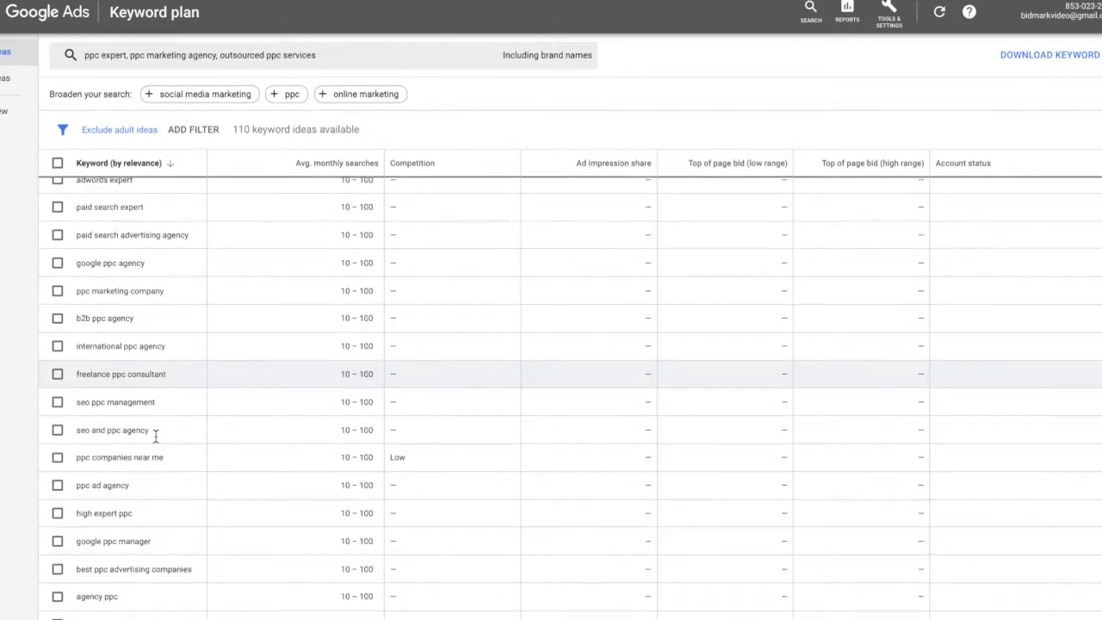
scroll(138, 460, down, 1)
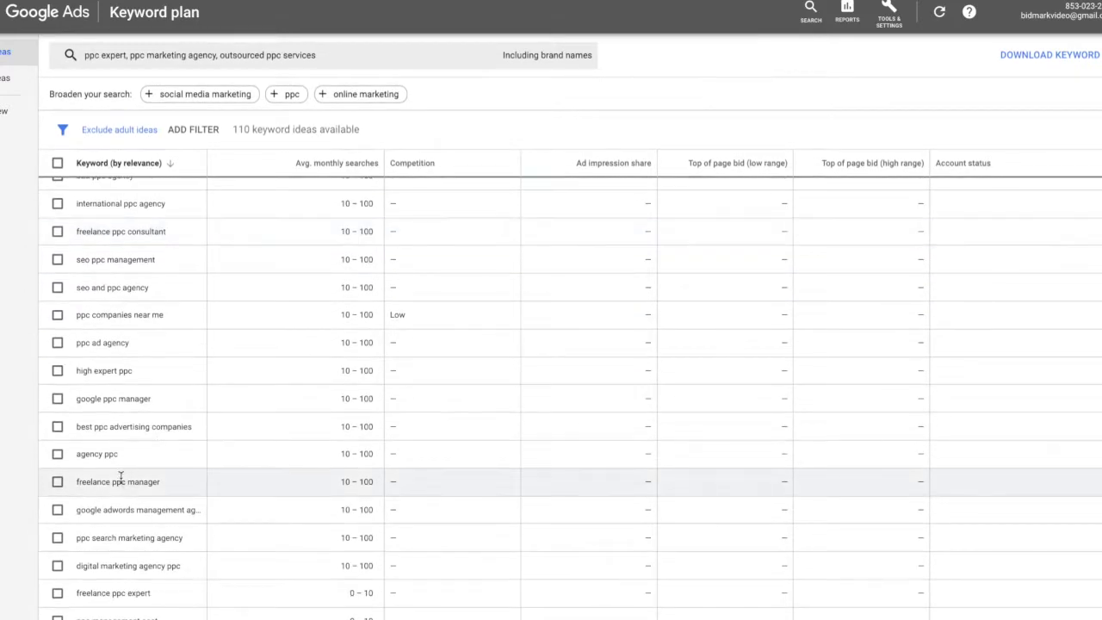
scroll(116, 483, down, 5)
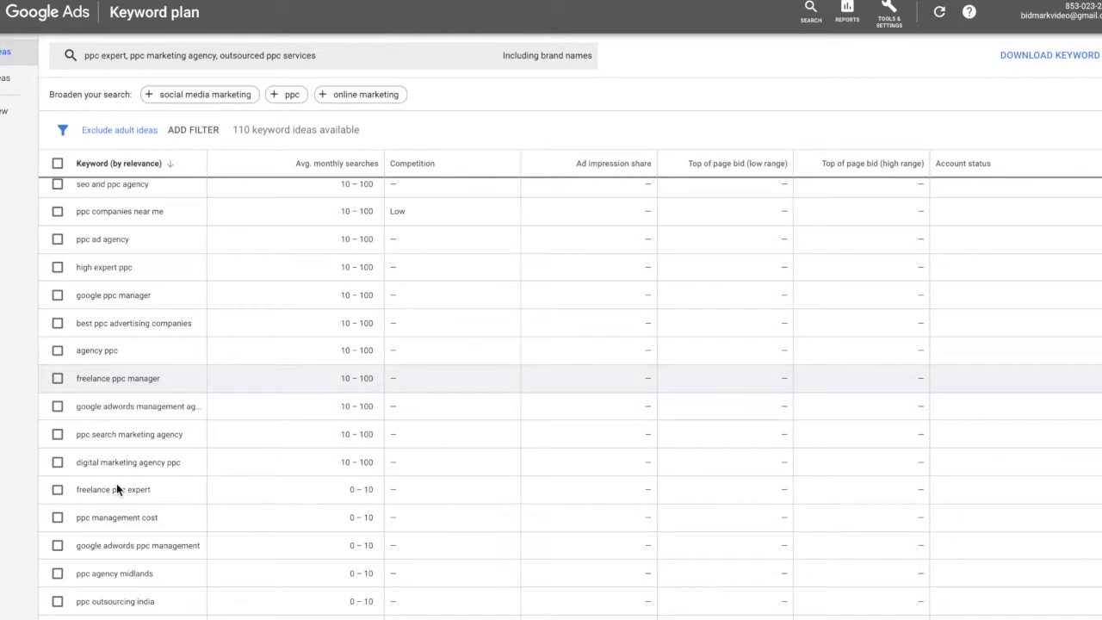
scroll(125, 509, down, 3)
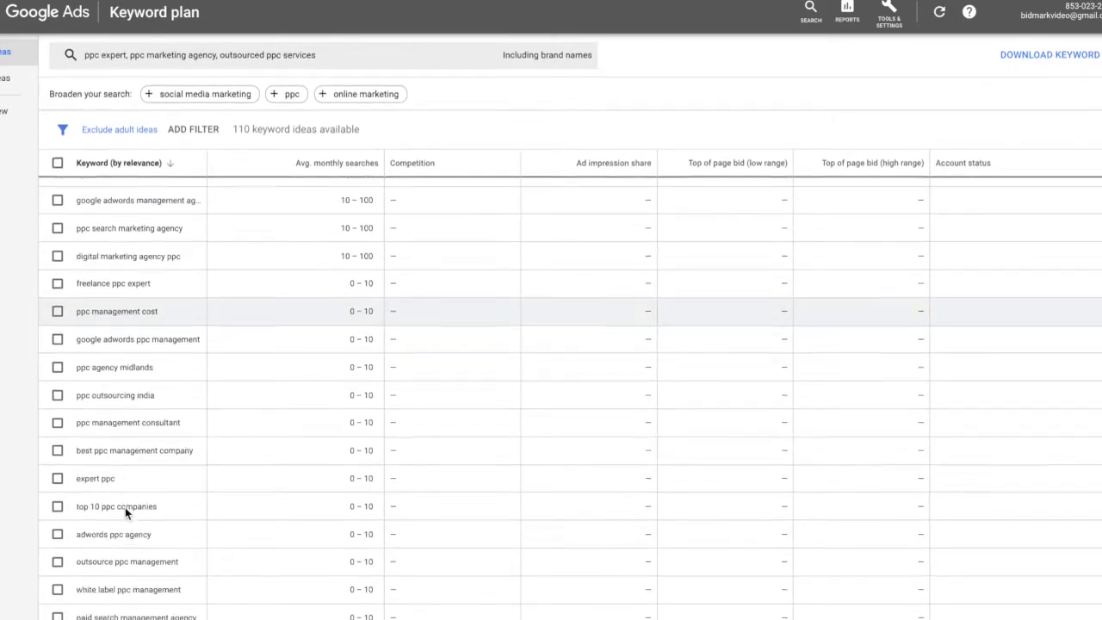
scroll(125, 511, down, 5)
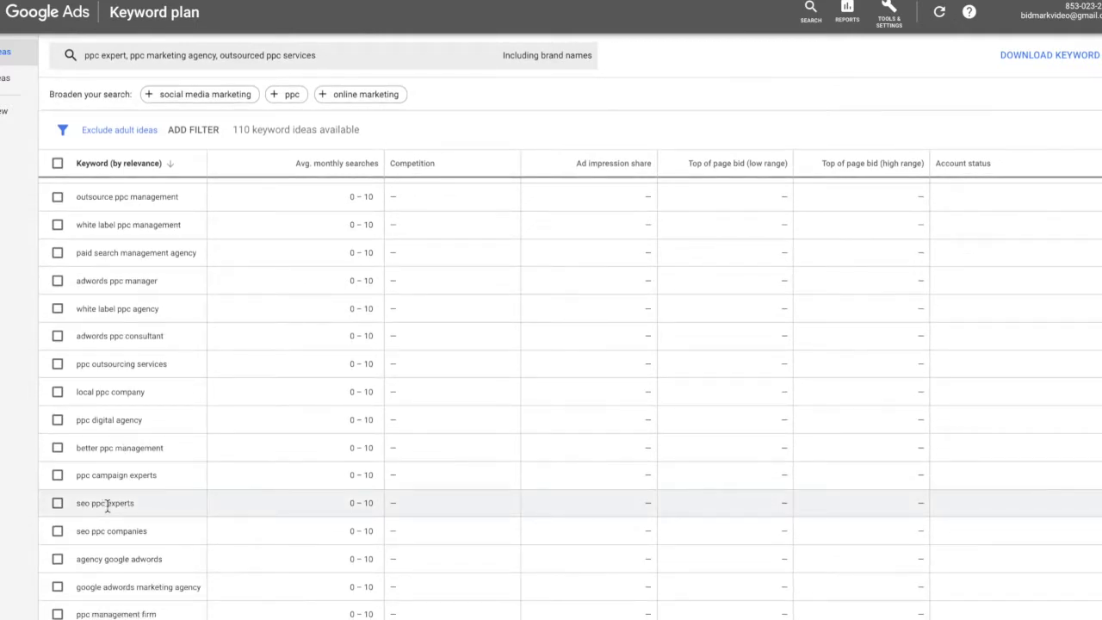
scroll(107, 508, down, 4)
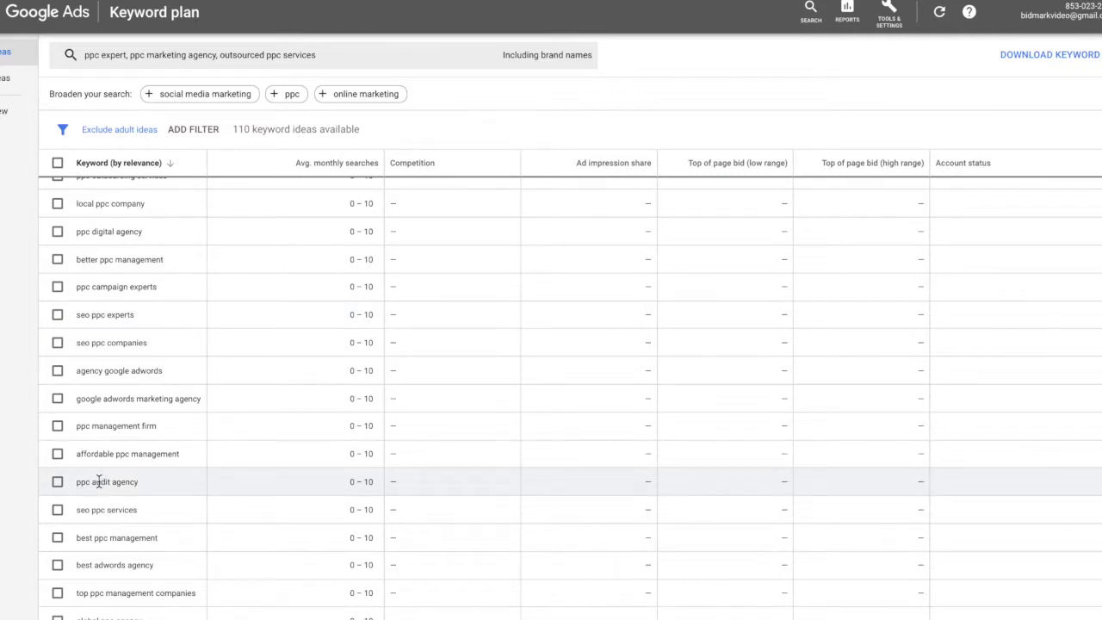
scroll(98, 482, down, 2)
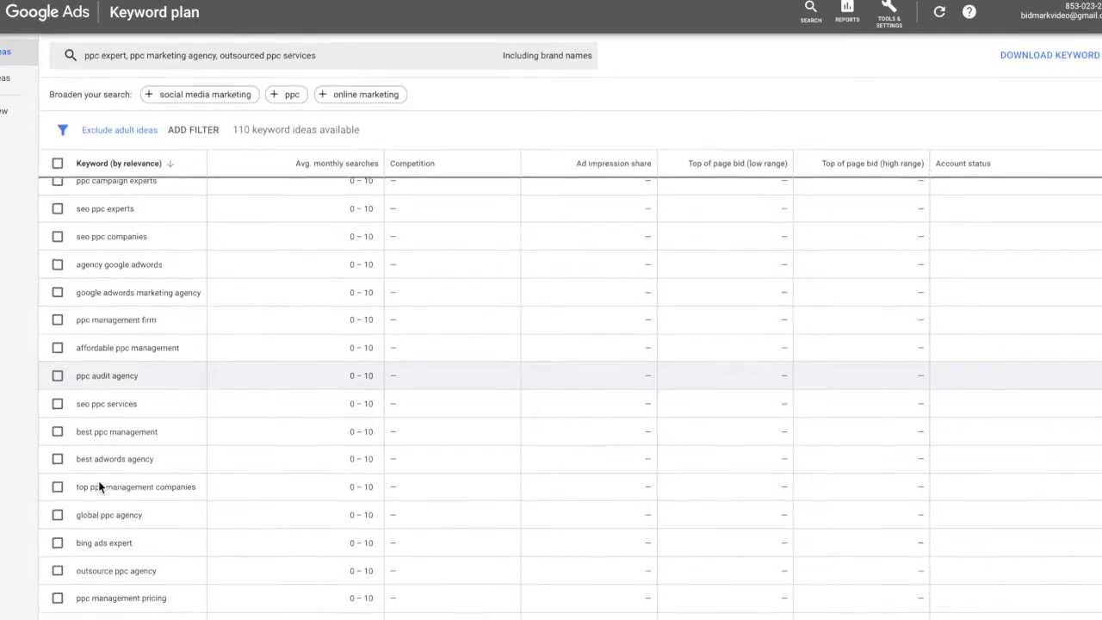
scroll(99, 483, down, 2)
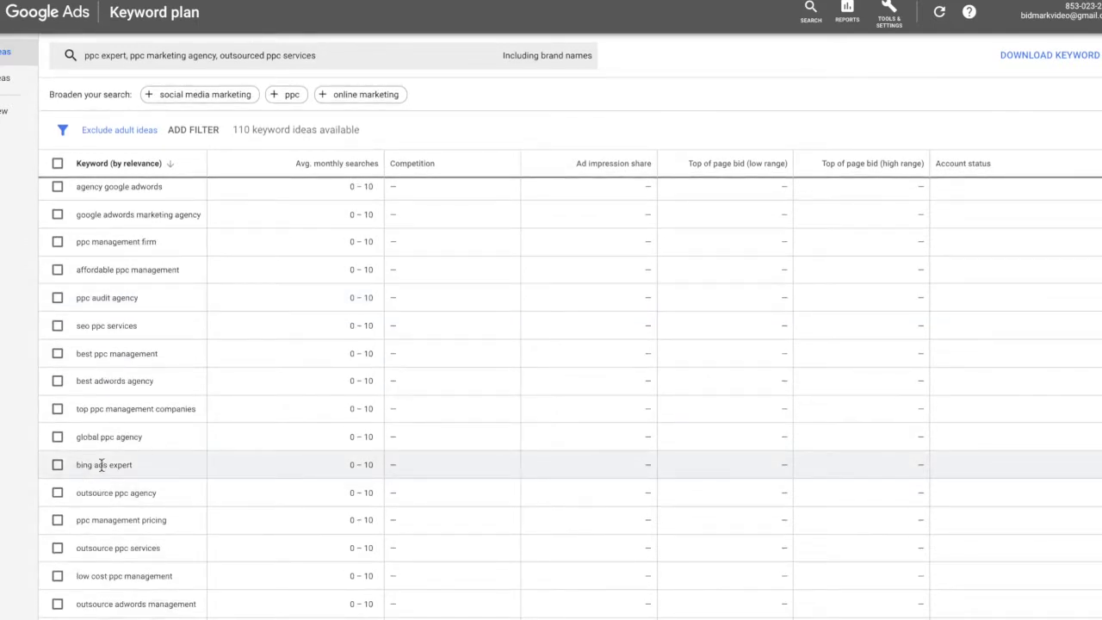
scroll(99, 465, down, 2)
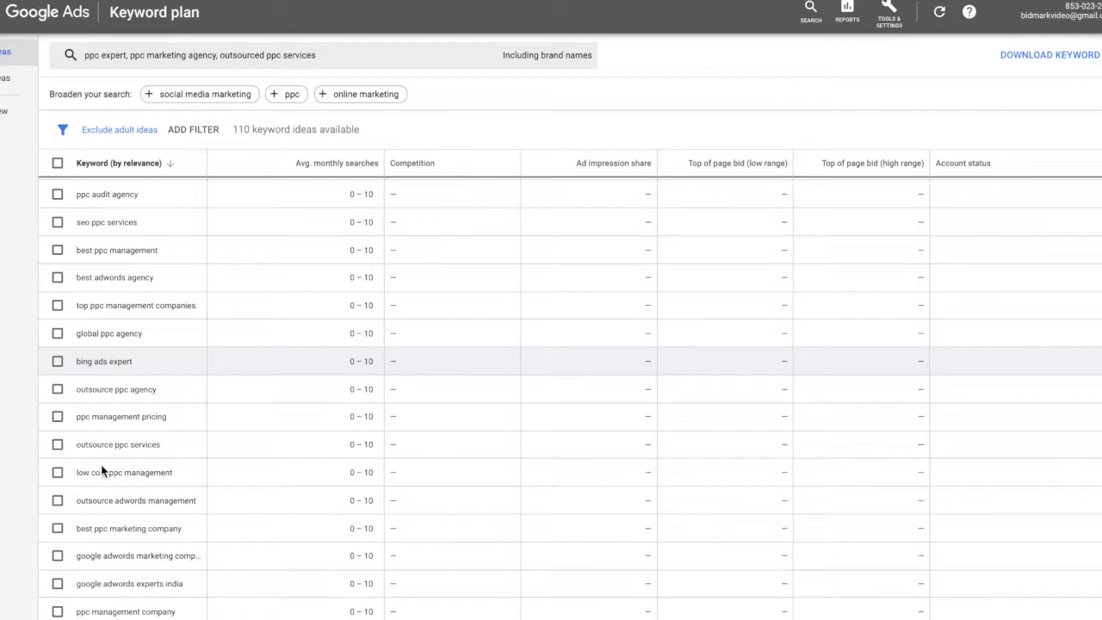
scroll(102, 469, down, 3)
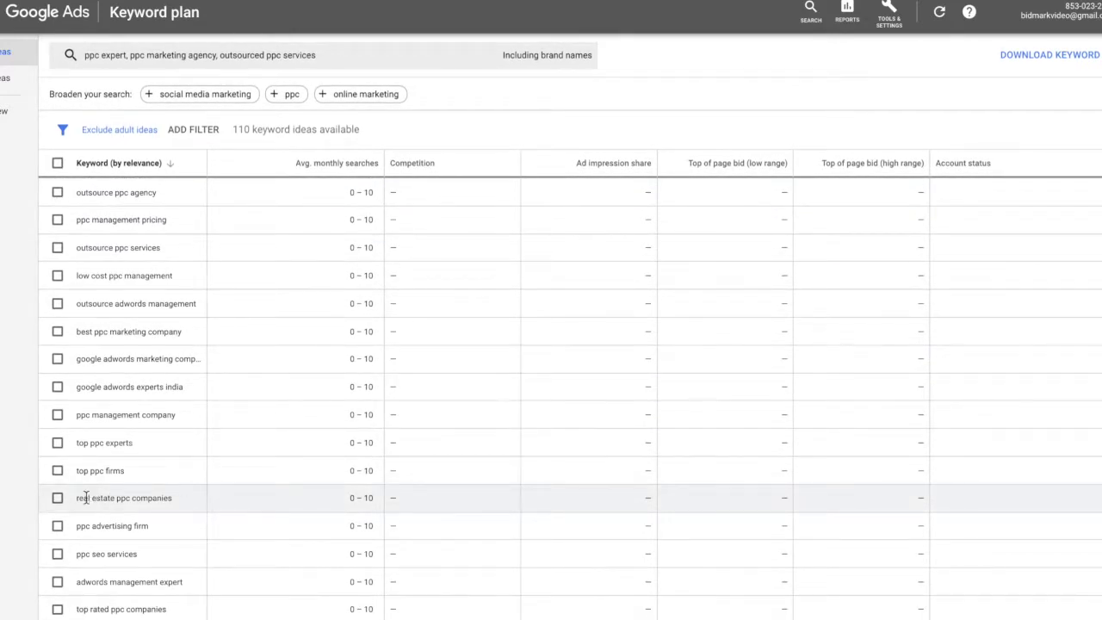
scroll(86, 497, down, 5)
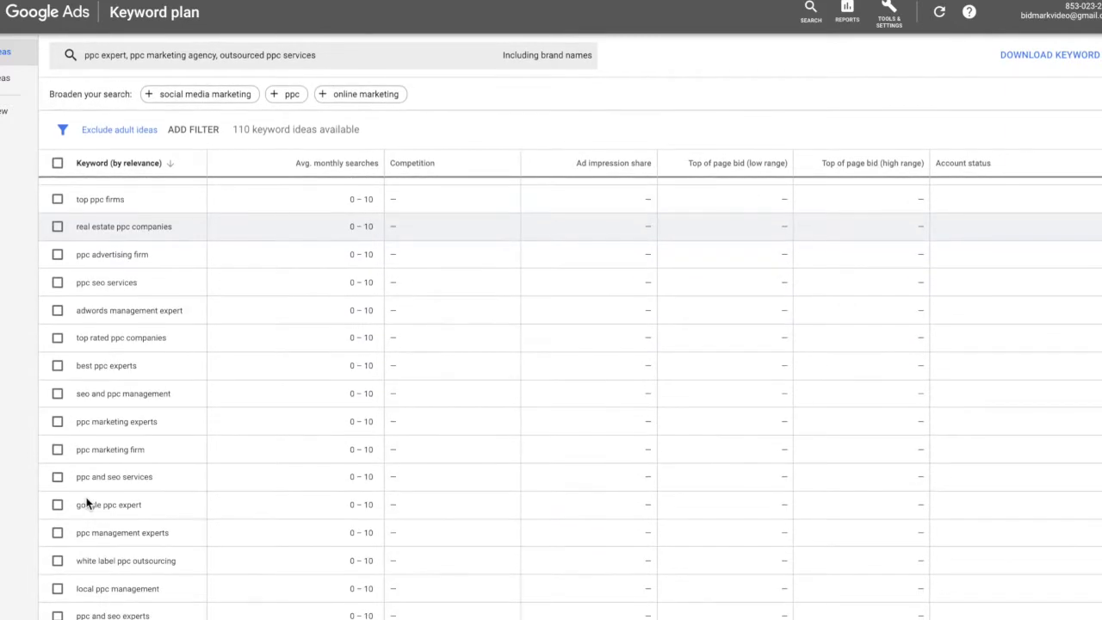
scroll(86, 501, down, 3)
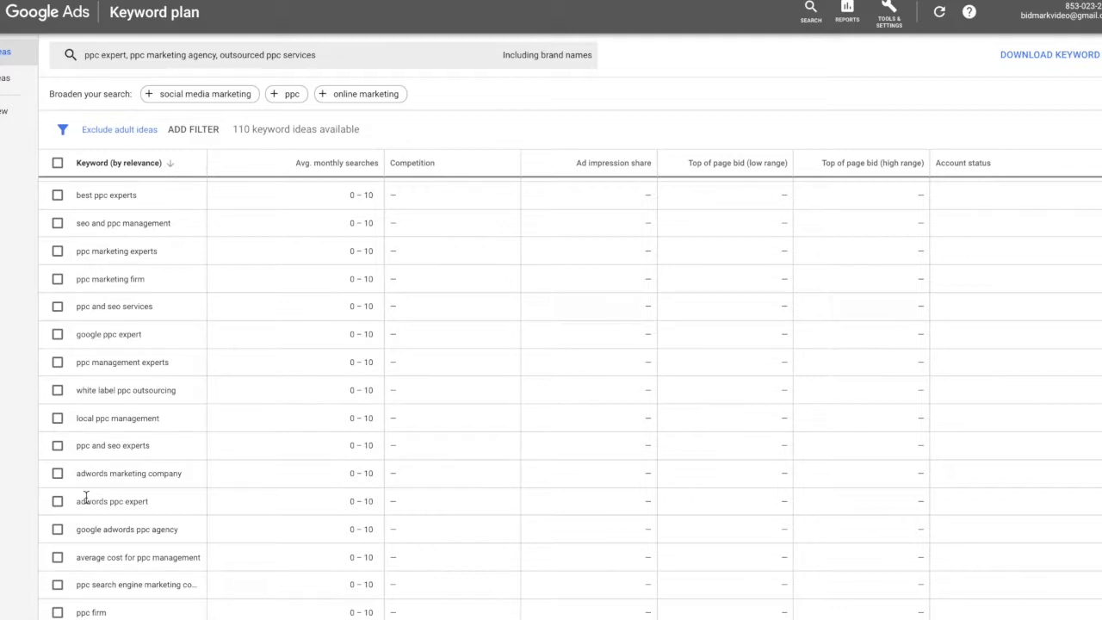
scroll(86, 497, up, 20)
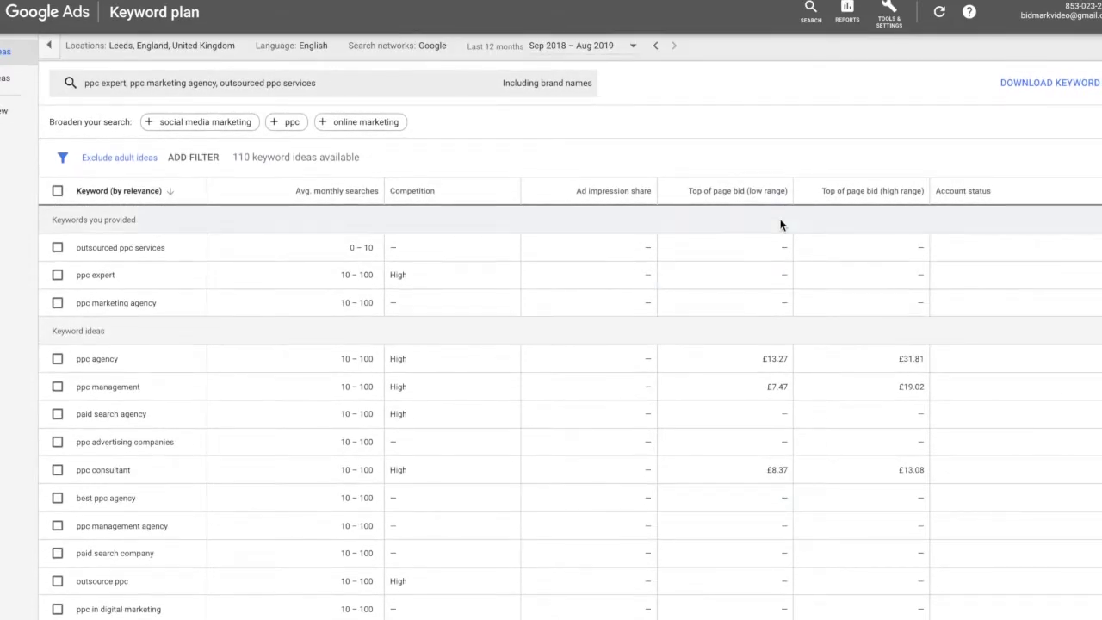
Step: Download the keyword ideas and load drive.google.com in a new incognito window
click(1058, 86)
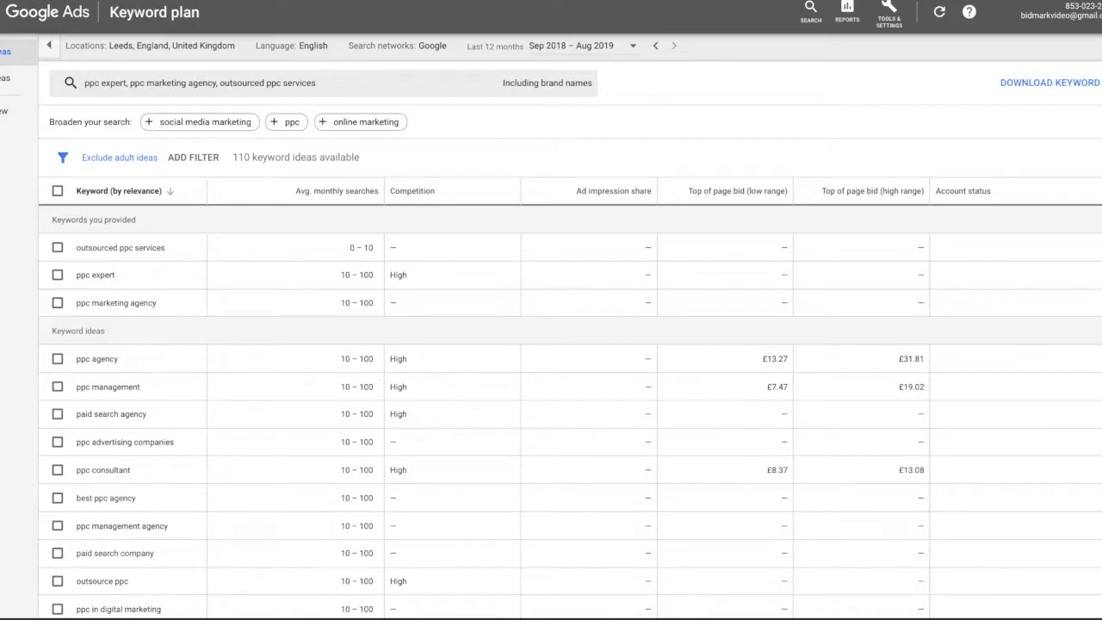
key(ctrl+shift+n)
key(Return)
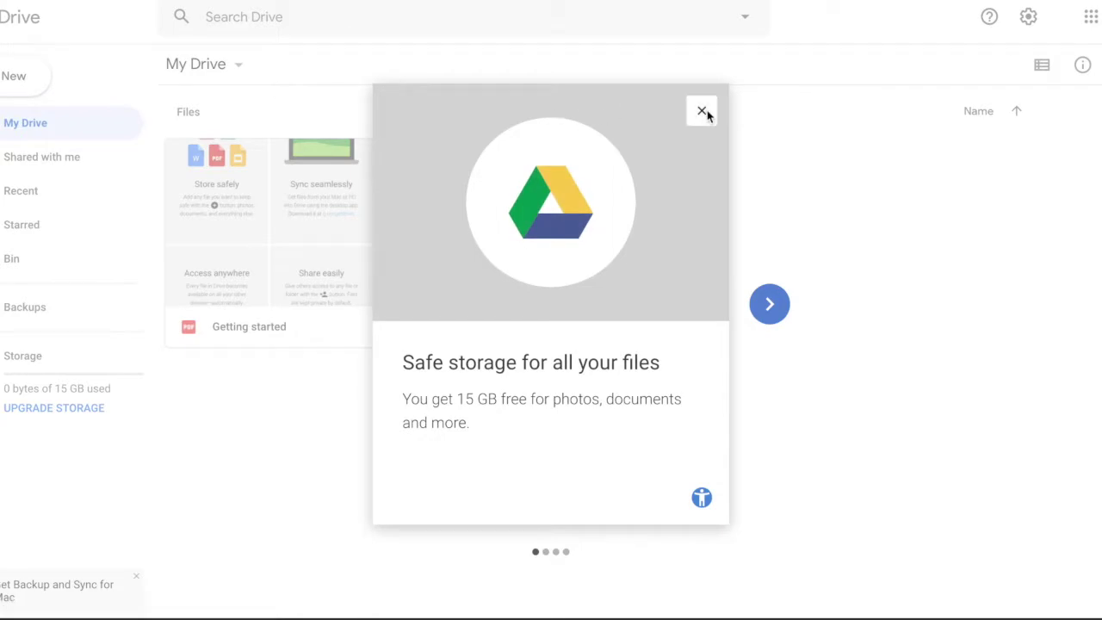
Step: Dismiss the Drive welcome tour and create a new folder named YouTube
click(701, 111)
click(29, 76)
click(29, 77)
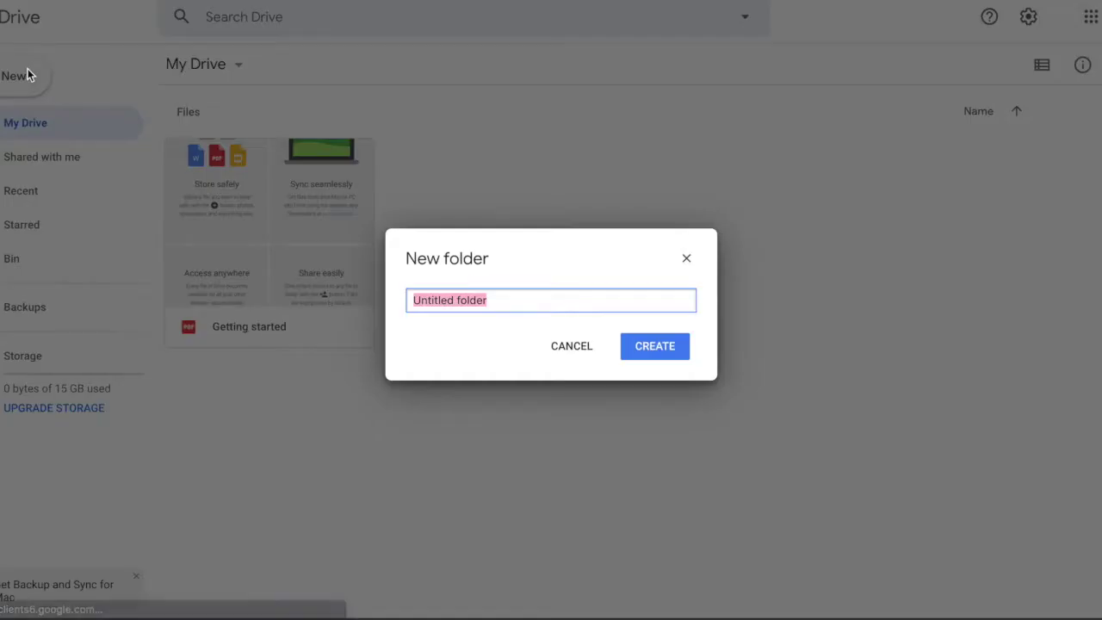
click(574, 348)
click(10, 78)
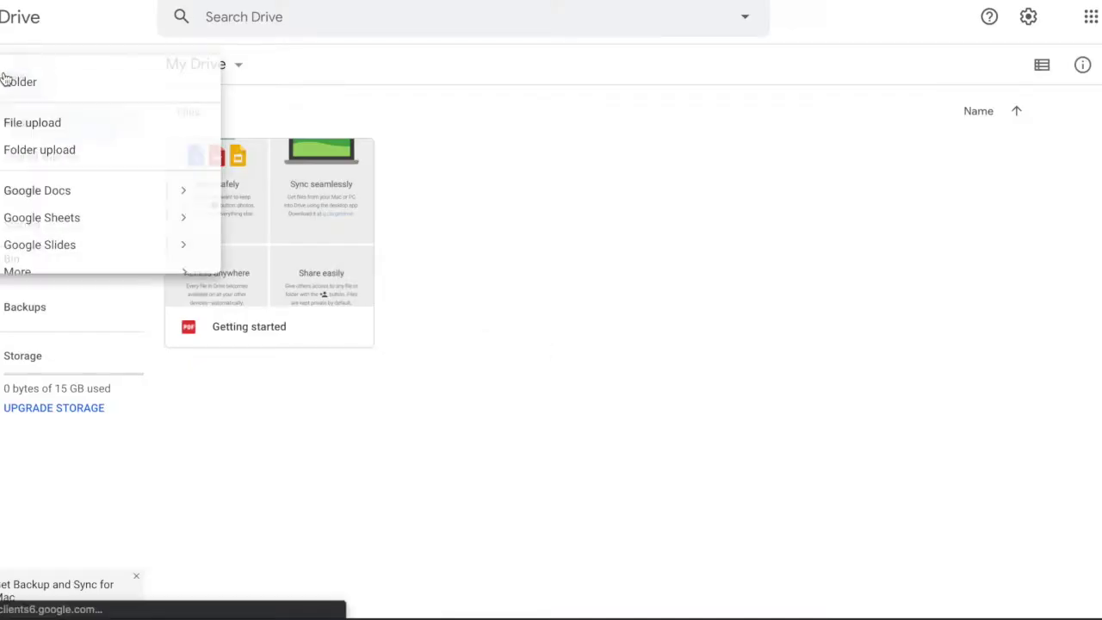
click(12, 81)
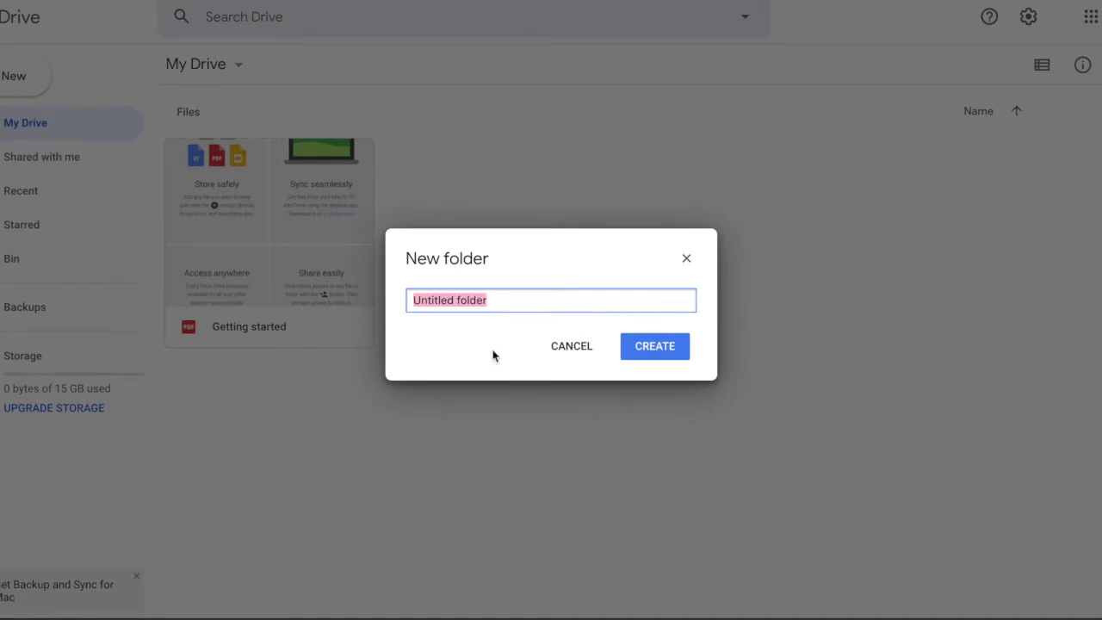
text(YouTube)
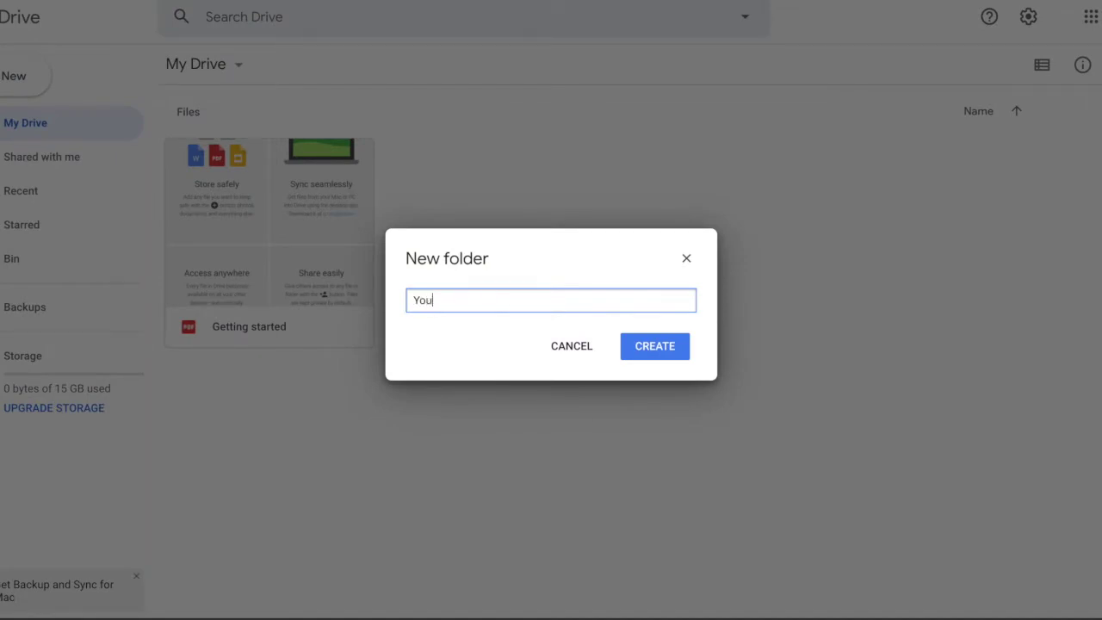
key(Return)
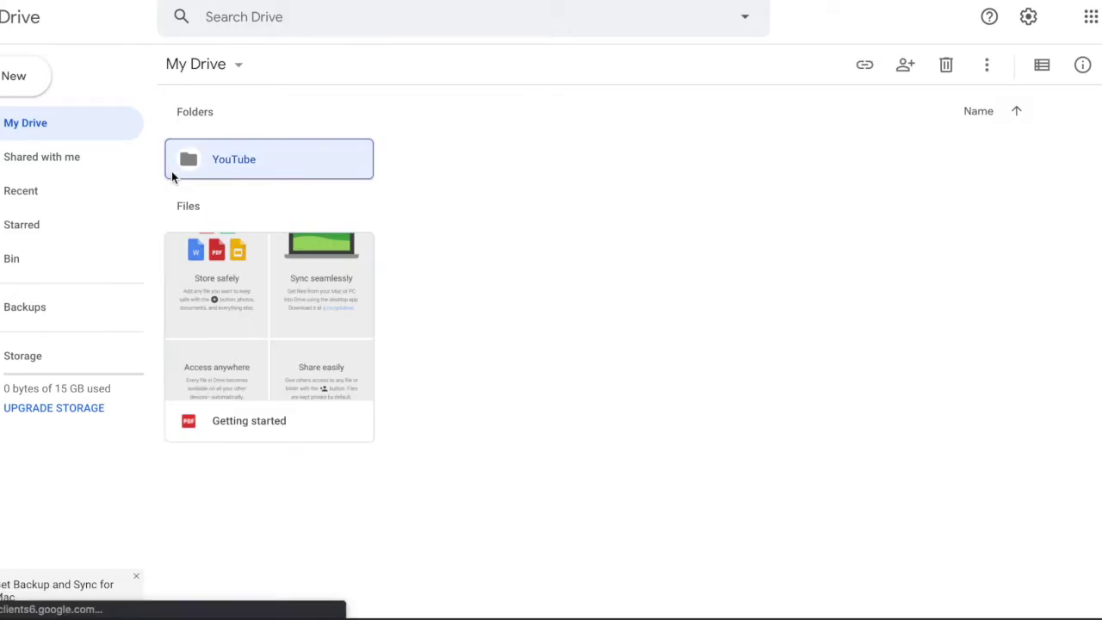
Step: Inside the YouTube folder, create a new blank Google Sheets spreadsheet
double_click(221, 161)
click(14, 78)
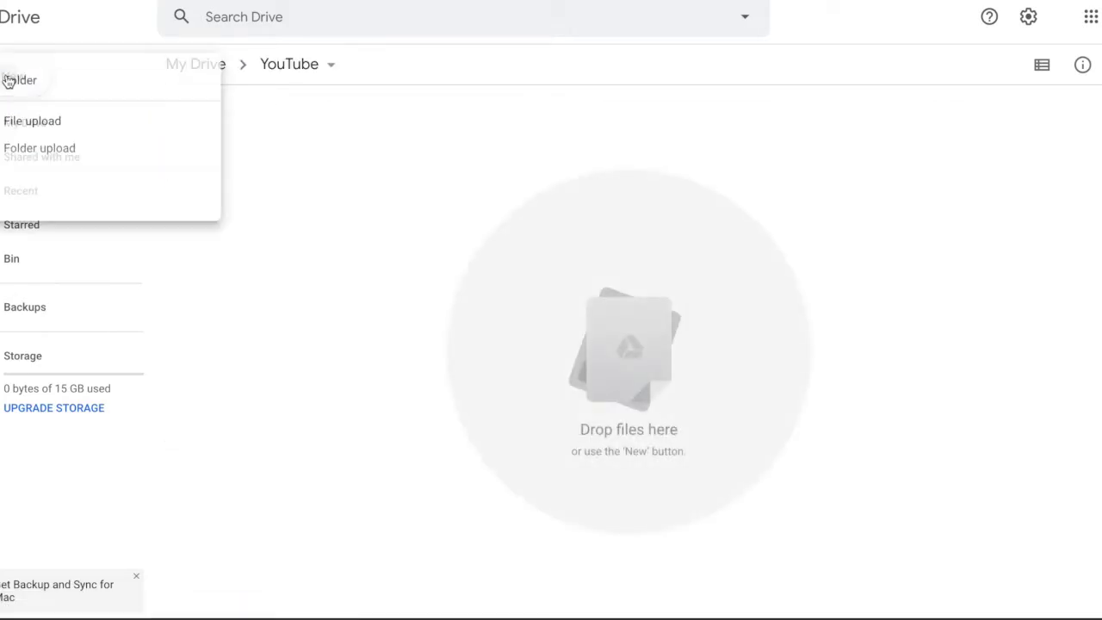
click(35, 220)
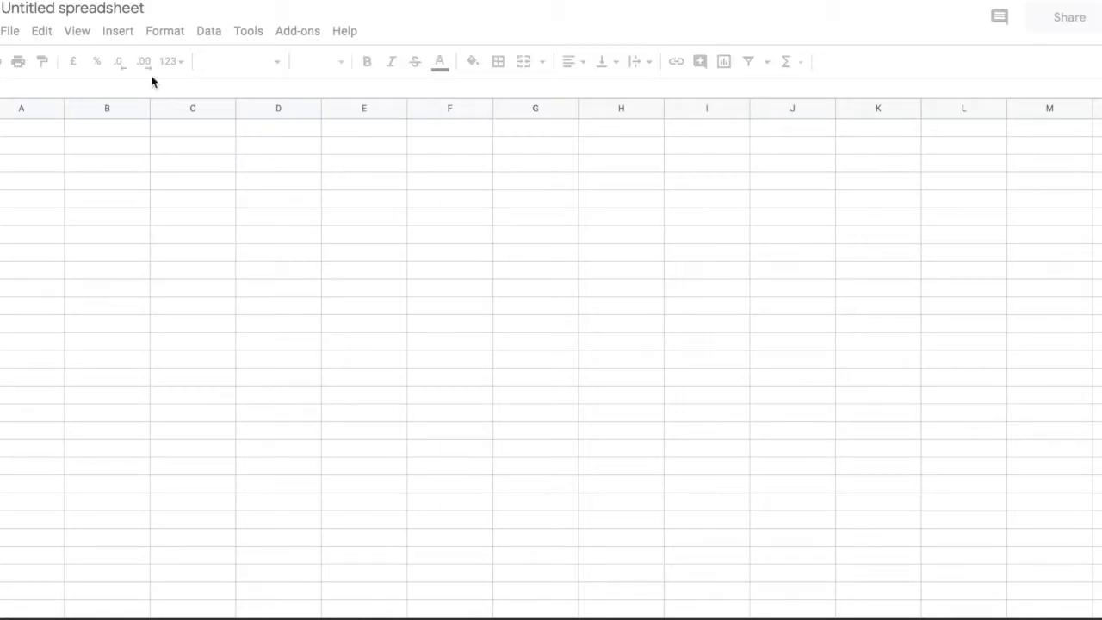
Step: Import the uploaded Keyword Stats 2019-09-22 at 11_37_32.csv, replacing the spreadsheet contents
click(9, 38)
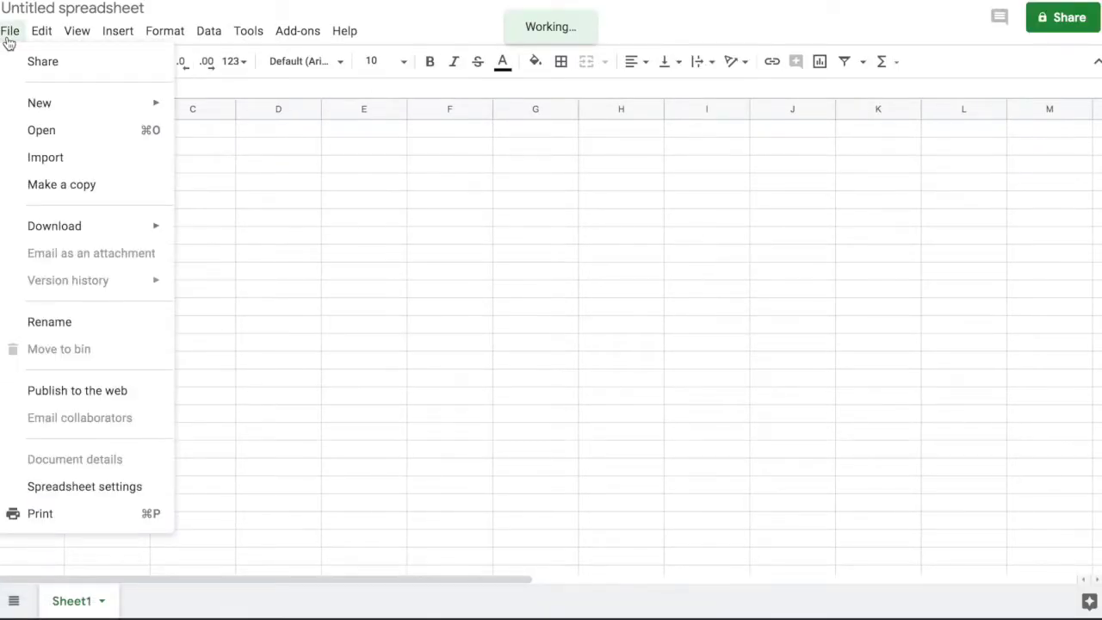
click(24, 160)
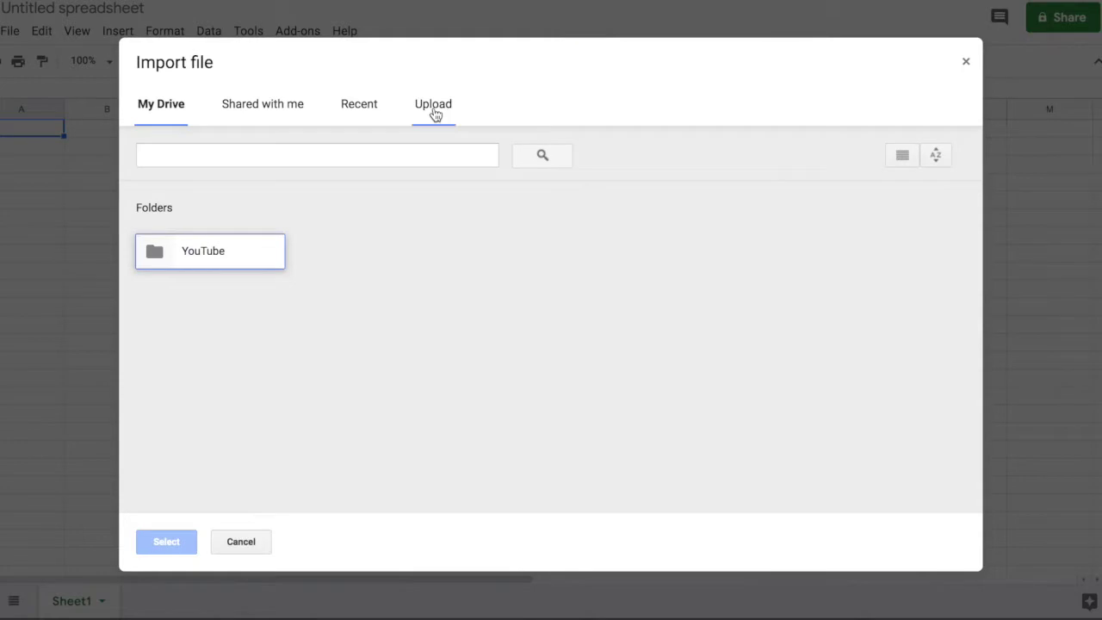
click(434, 112)
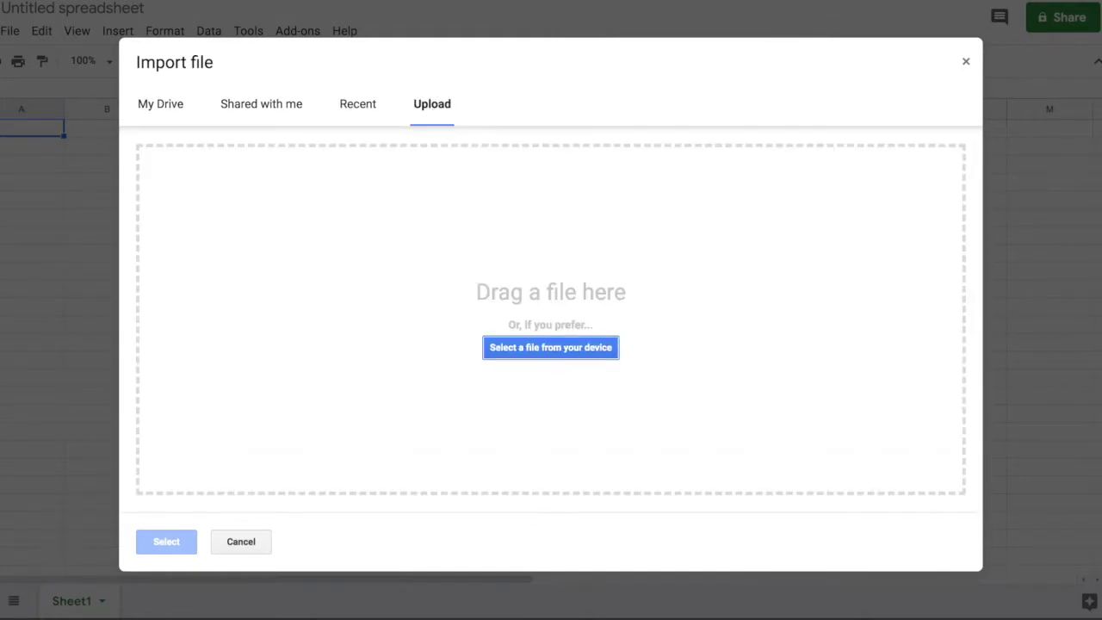
drag(233, 480, 499, 348)
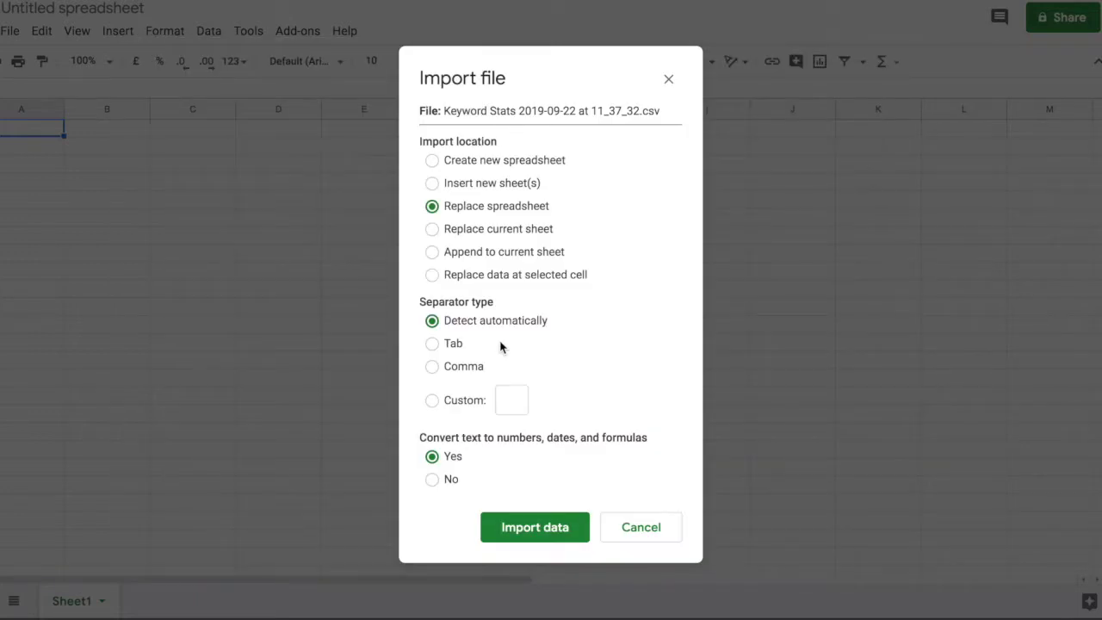
click(520, 537)
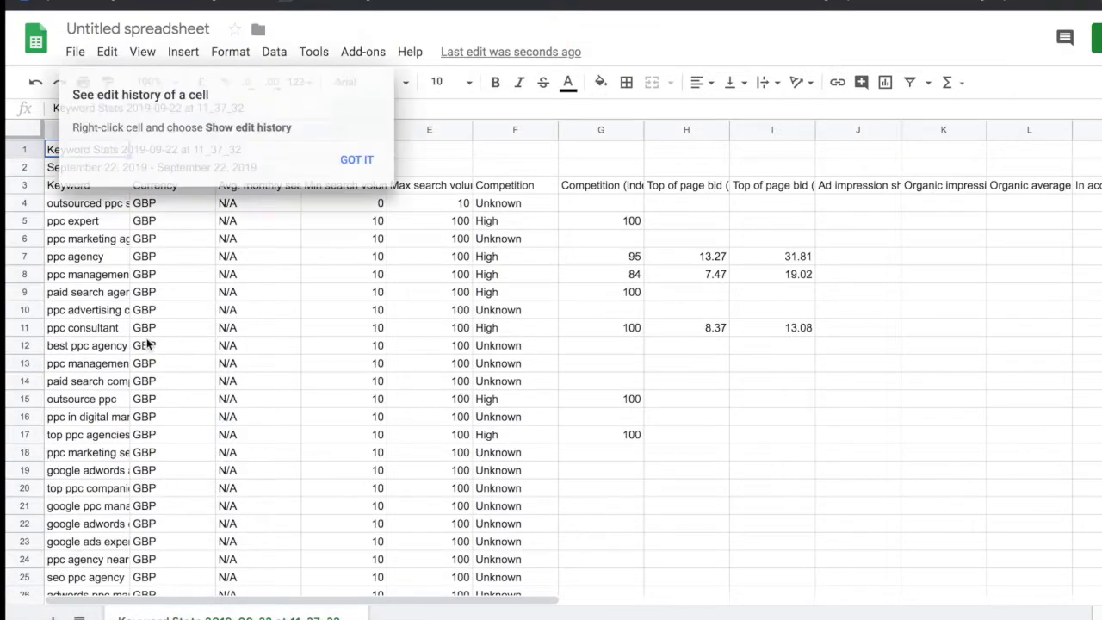
Step: Delete rows 1 and 2 holding the report title text
click(362, 167)
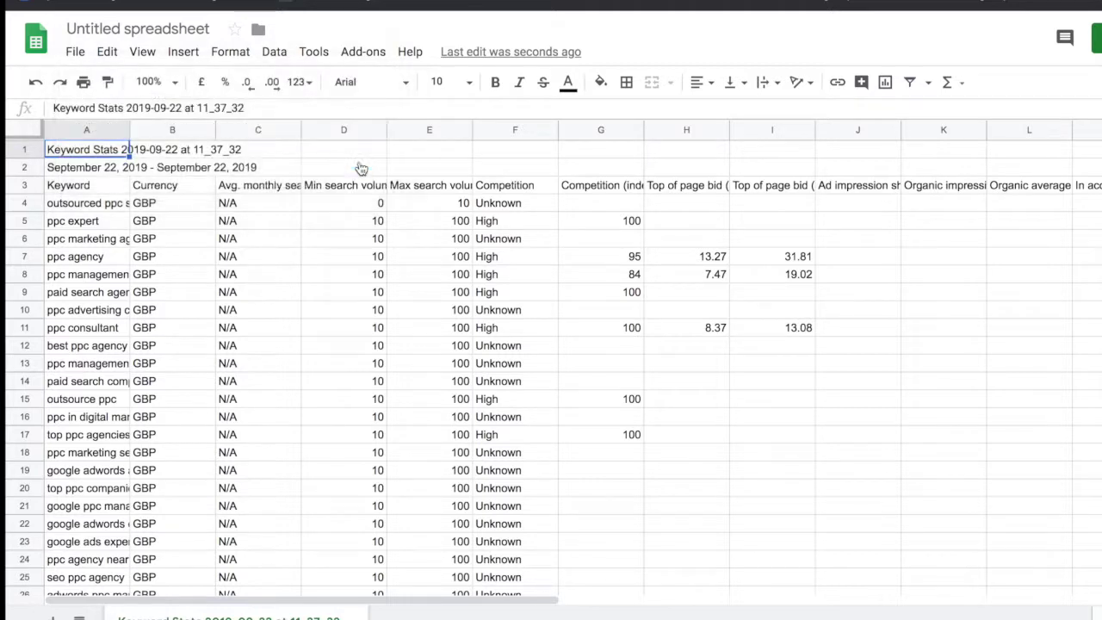
click(79, 170)
drag(25, 167, 27, 152)
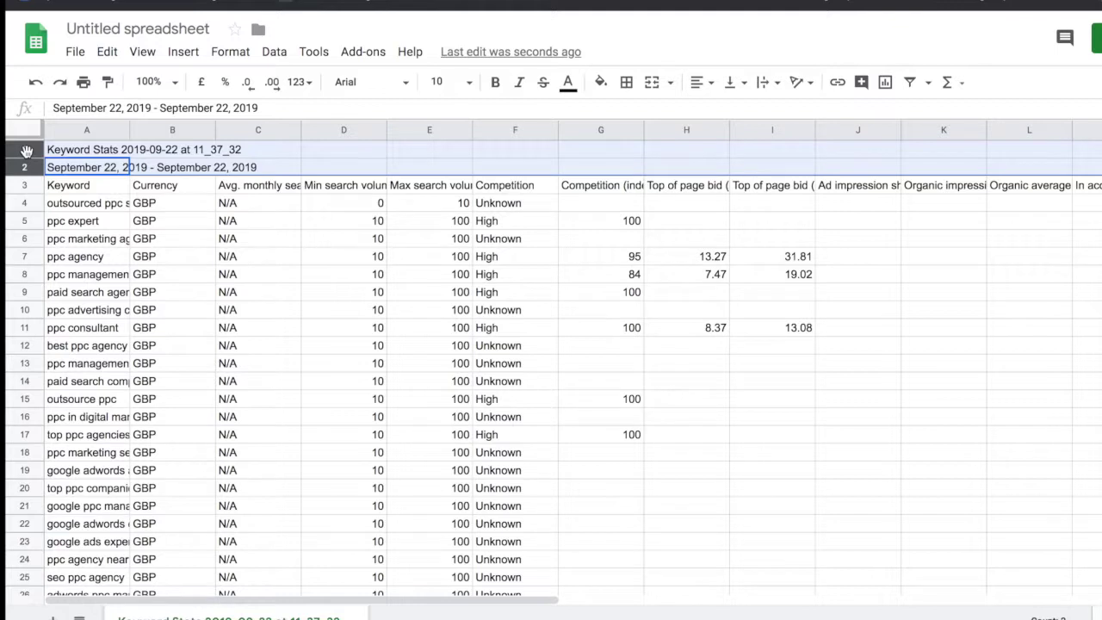
right_click(26, 152)
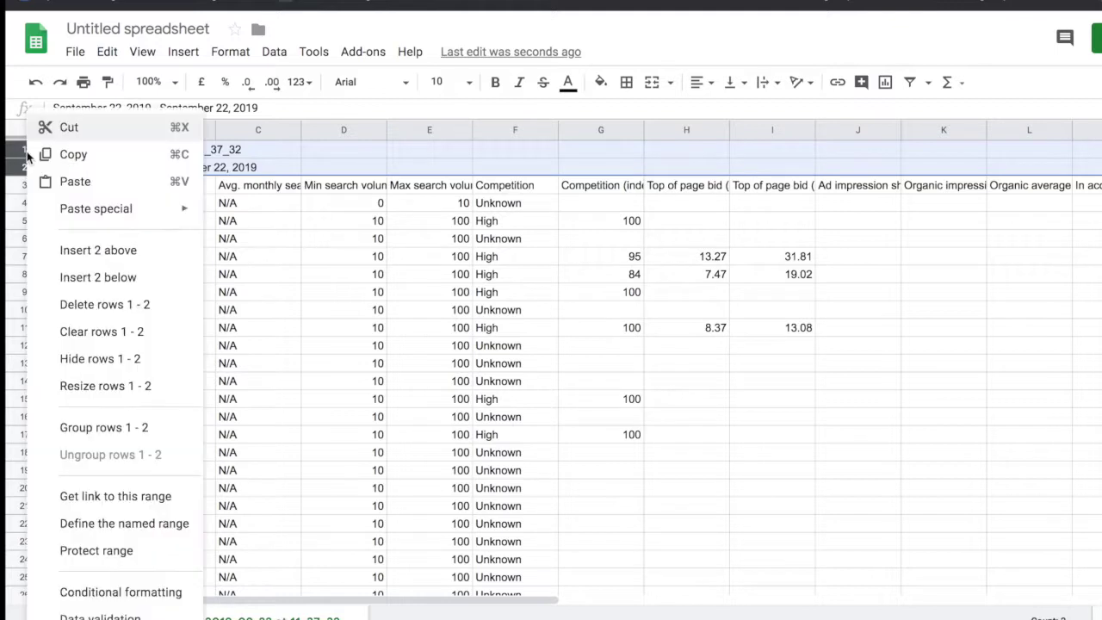
click(65, 305)
click(144, 275)
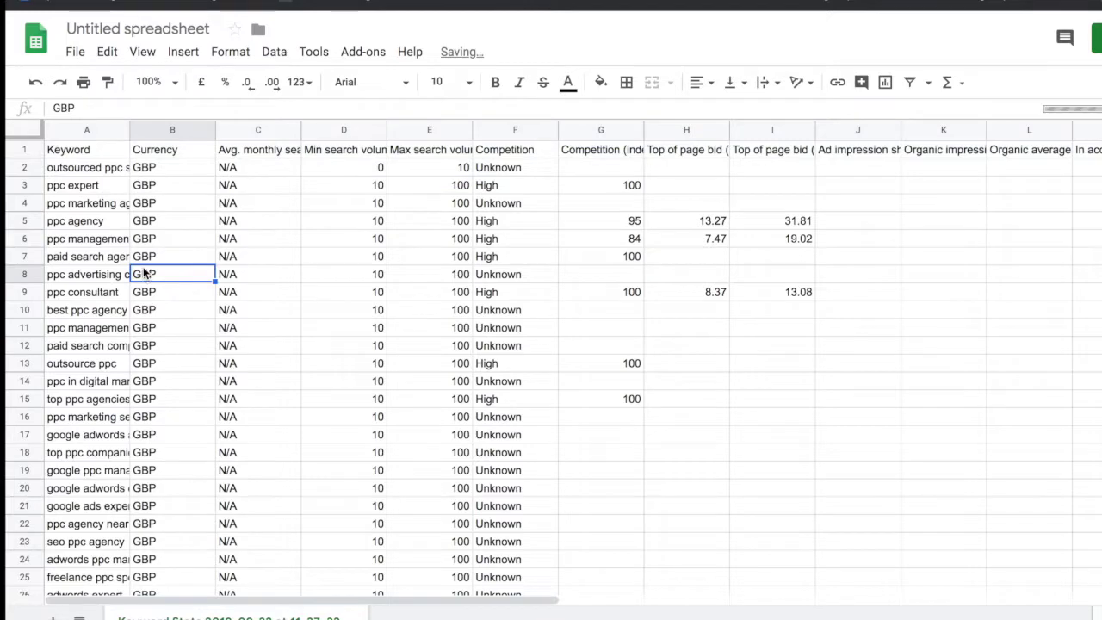
scroll(160, 179, down, 7)
scroll(169, 266, up, 6)
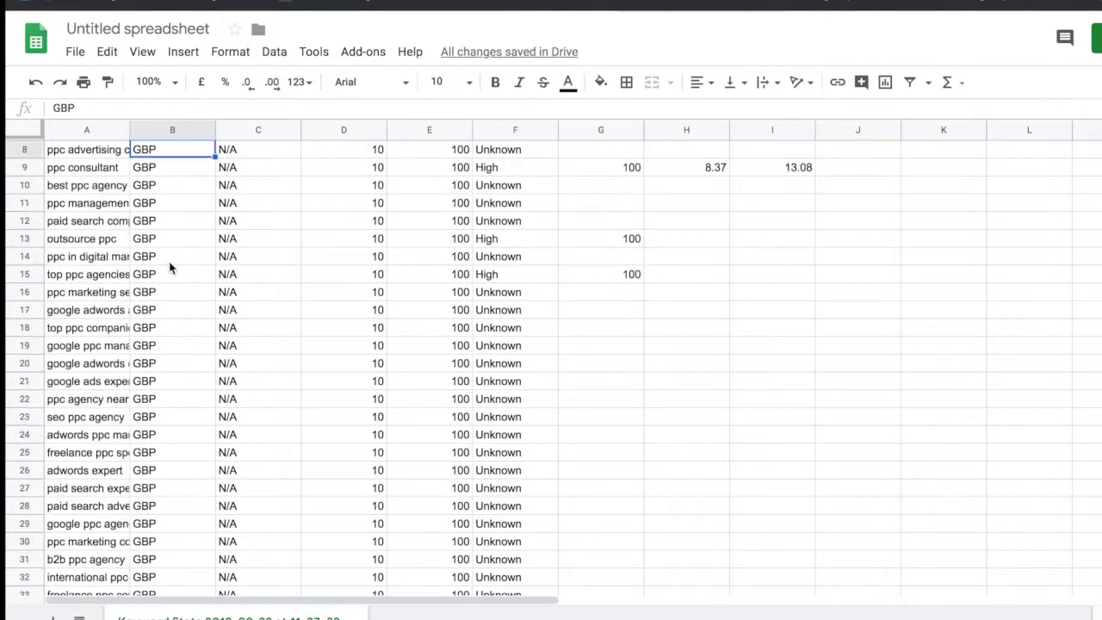
scroll(174, 203, up, 2)
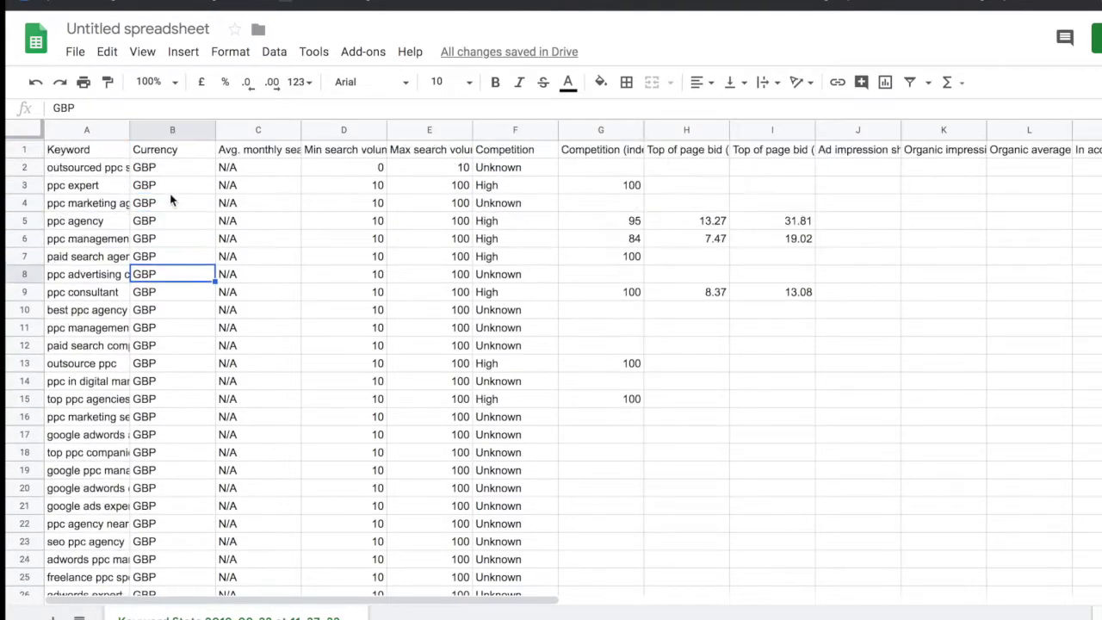
Step: Delete the Currency column
click(173, 130)
right_click(173, 129)
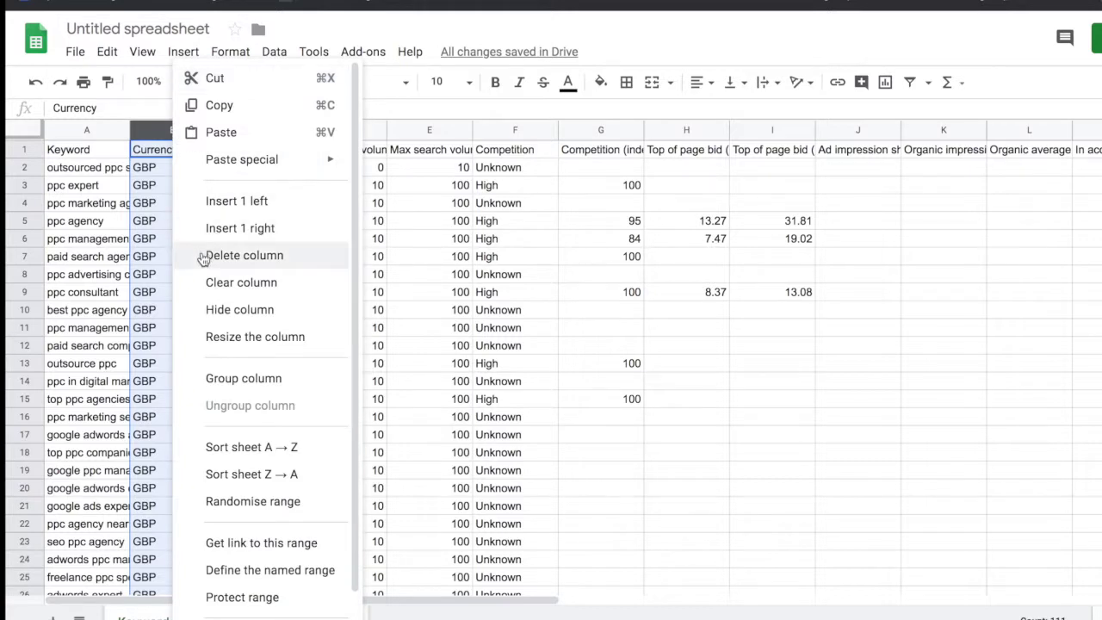
click(201, 253)
Step: Clear all values from the Avg. monthly searches column
click(189, 162)
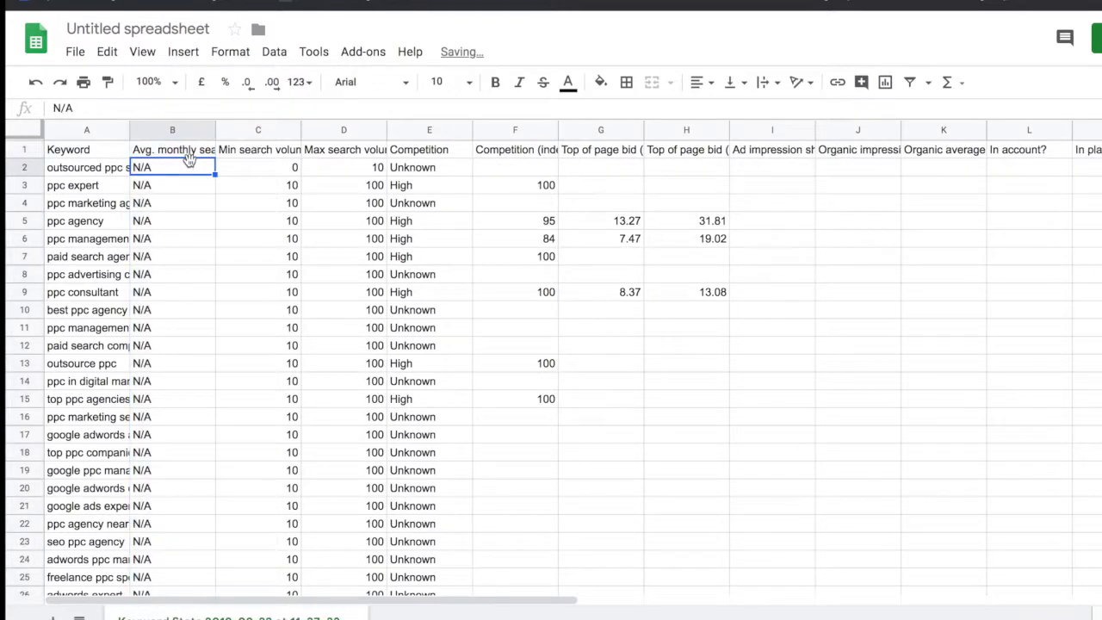
click(185, 151)
click(177, 129)
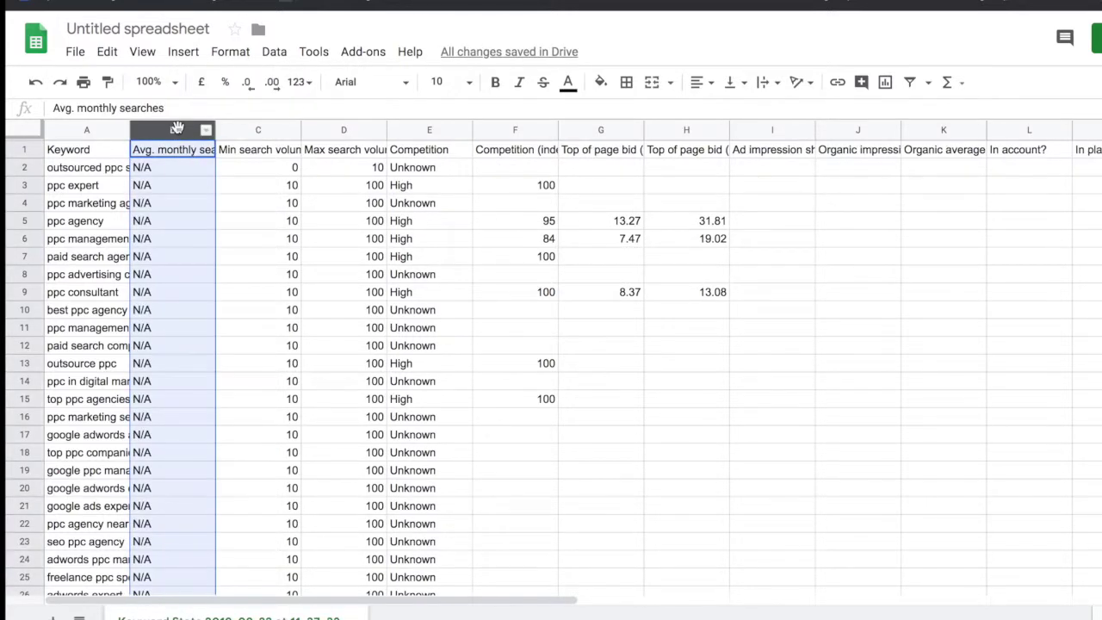
right_click(177, 128)
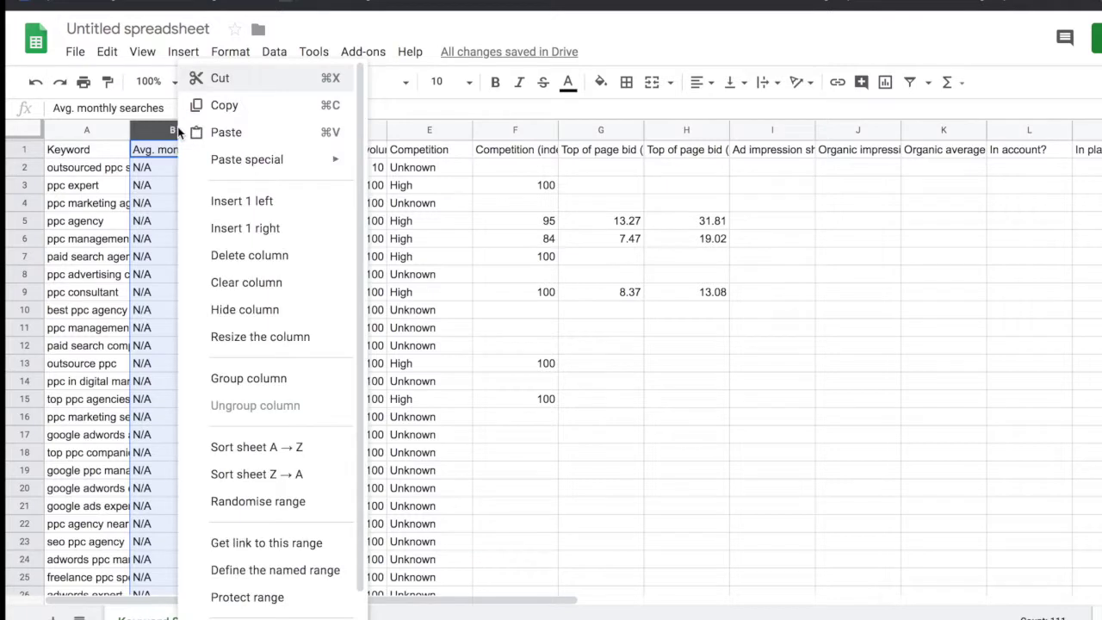
click(212, 284)
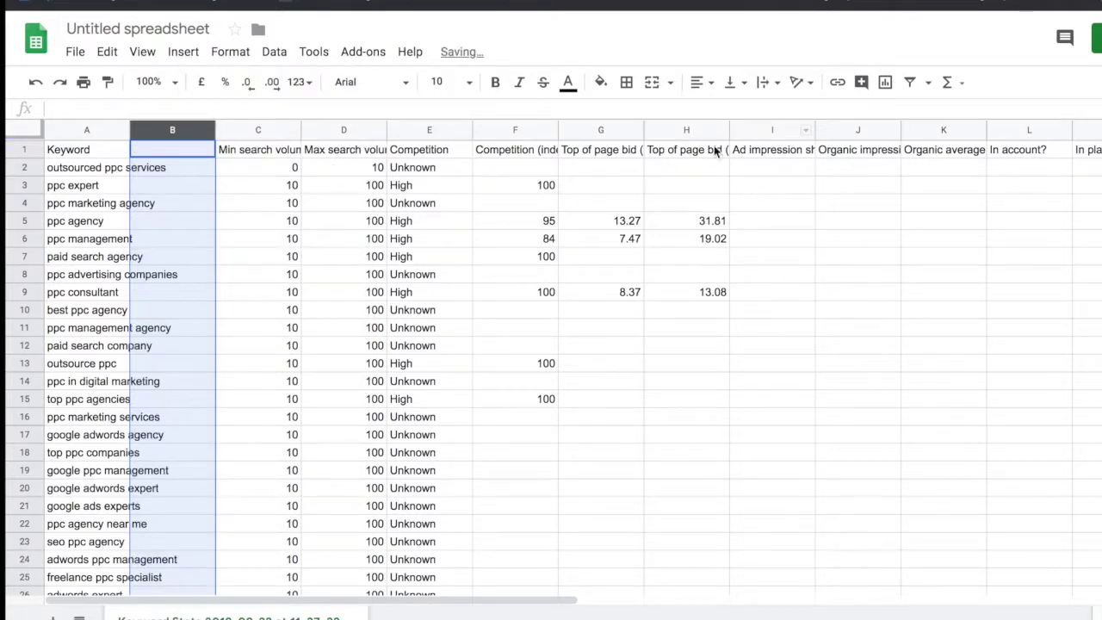
Step: Delete columns I through Y, from Ad impression share onward
click(267, 154)
click(349, 152)
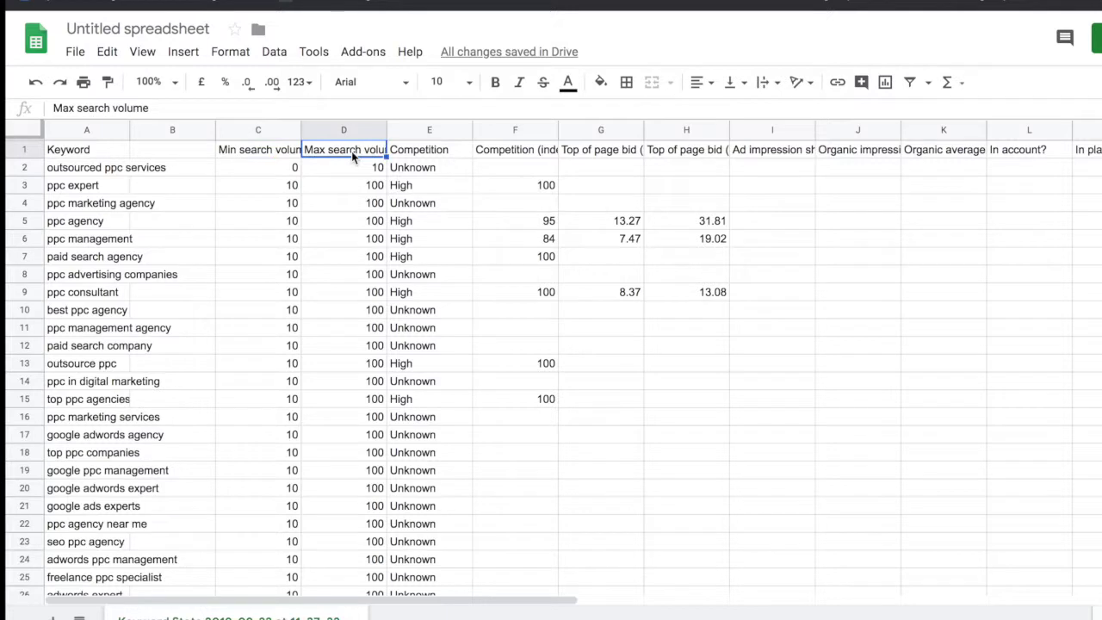
click(413, 153)
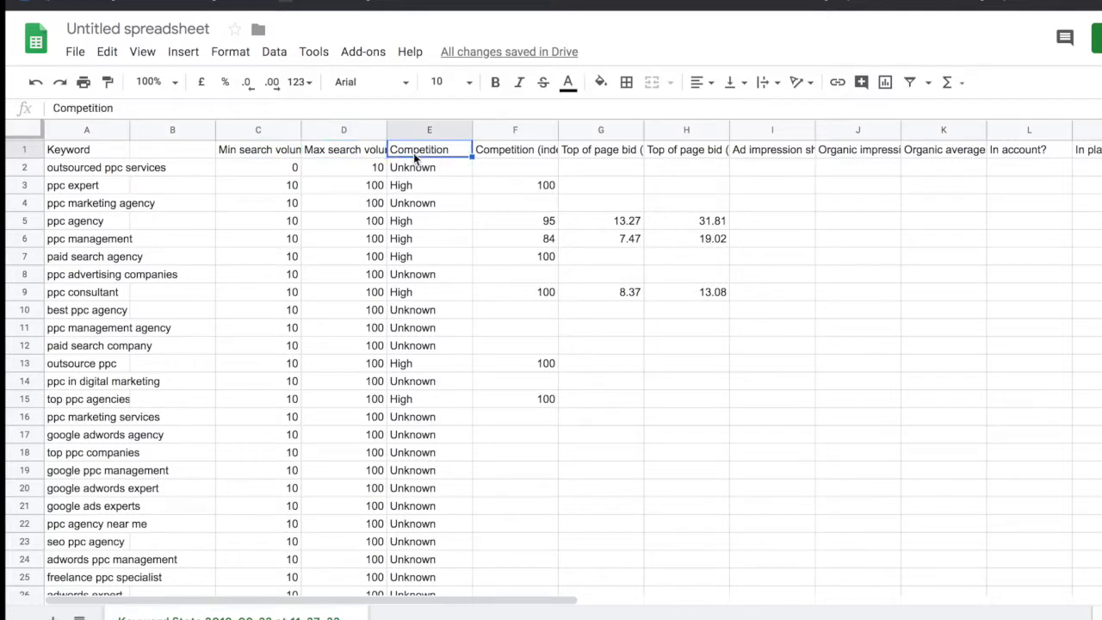
click(506, 150)
click(574, 152)
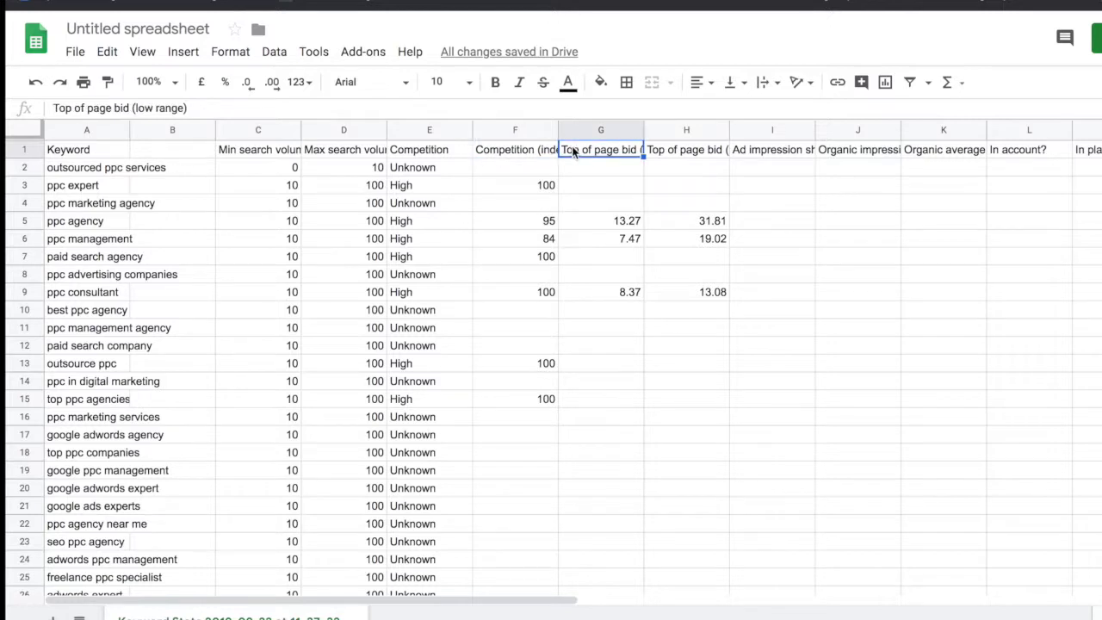
click(677, 154)
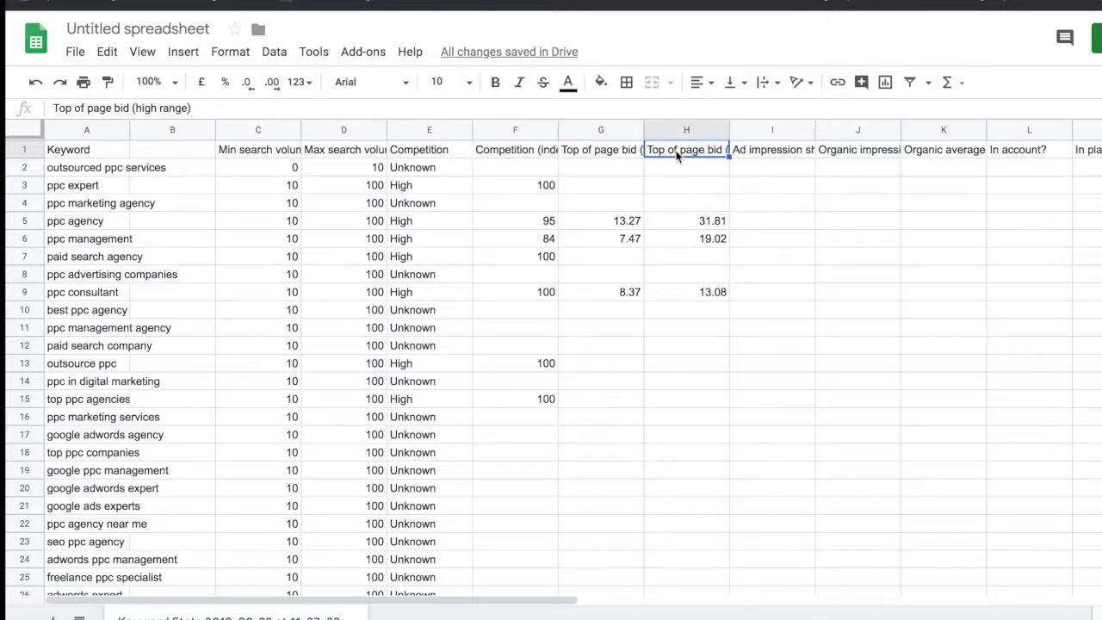
click(775, 151)
scroll(774, 151, right, 3)
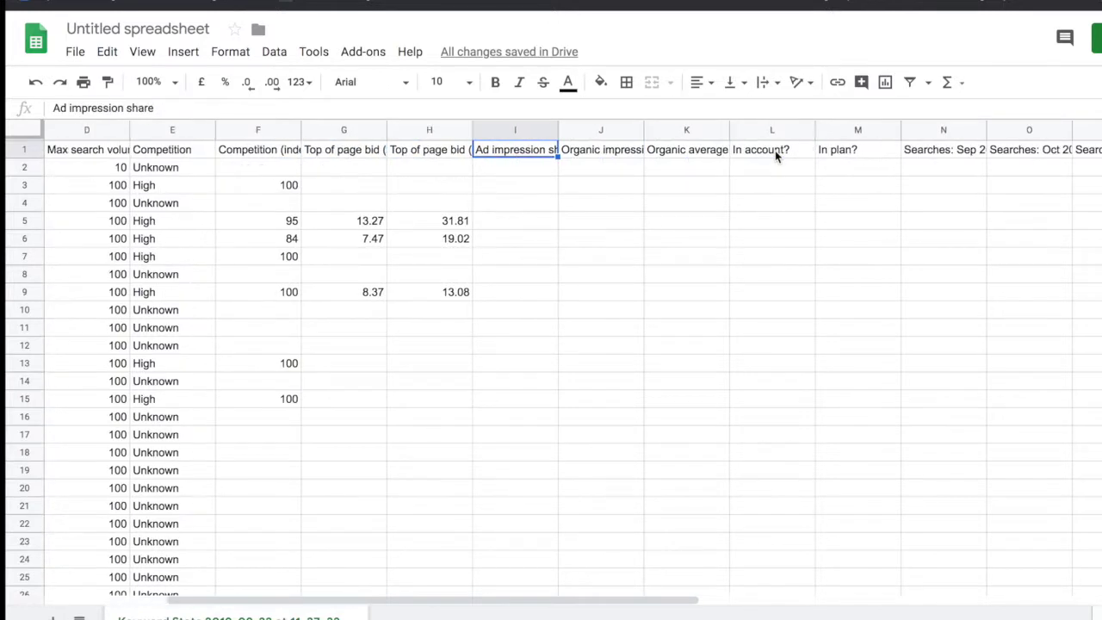
click(507, 131)
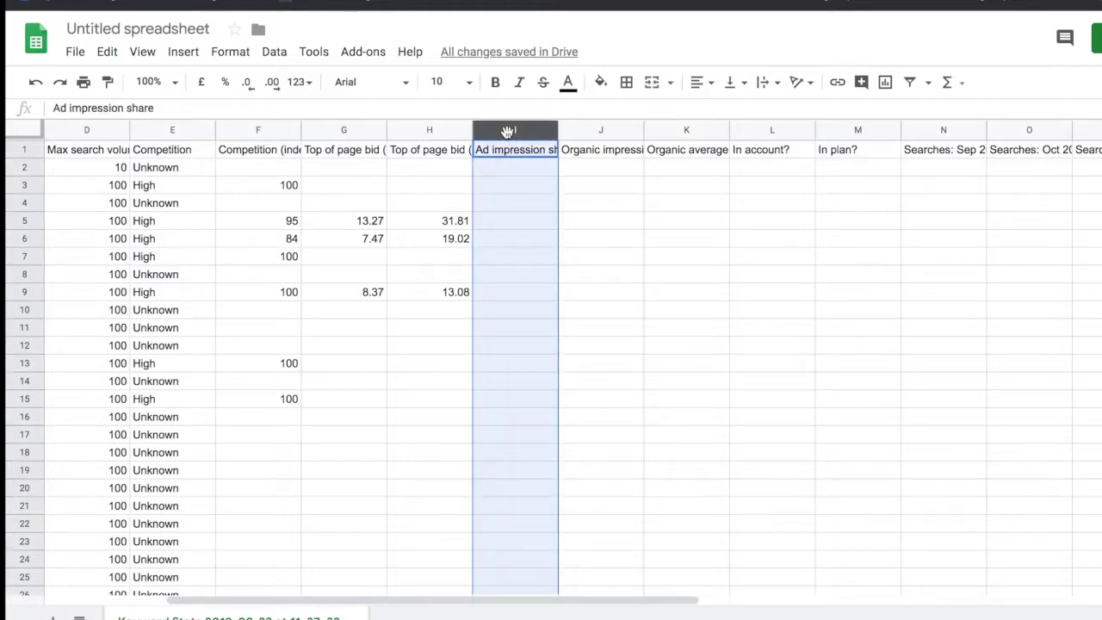
key(super+shift+Right)
right_click(509, 130)
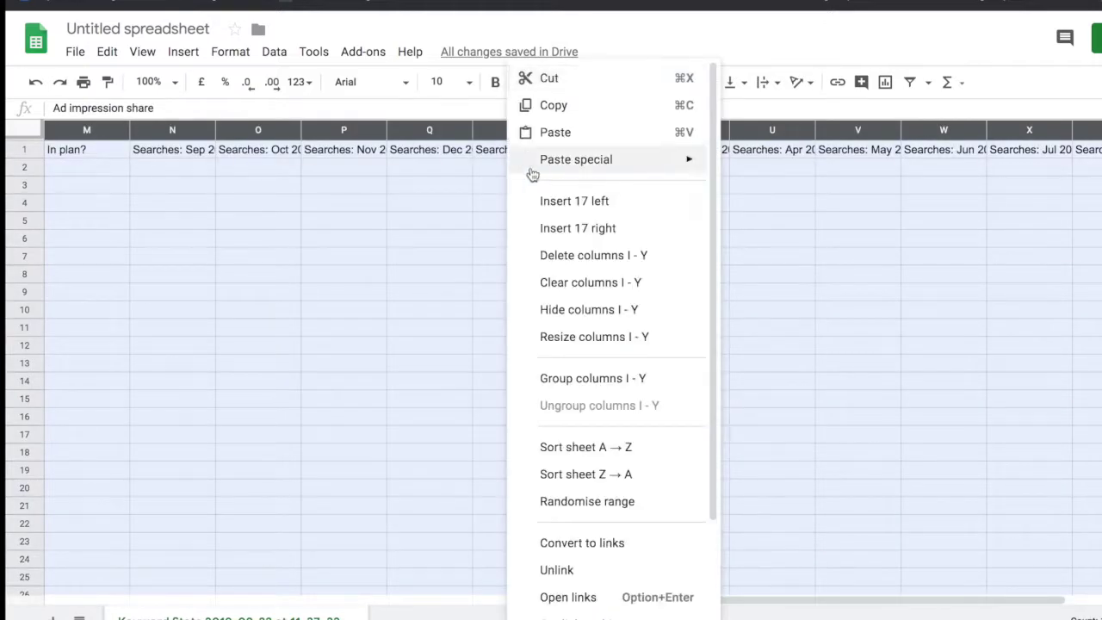
click(561, 254)
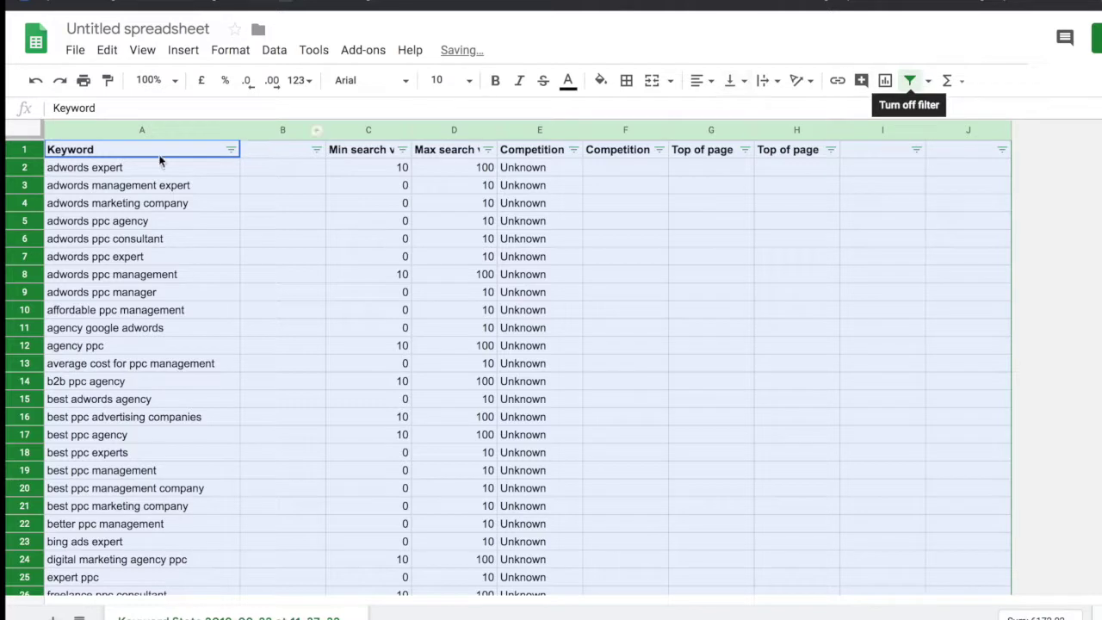
Step: Sort the keywords A to Z via the Keyword filter; a first deletion of column B is undone
click(231, 149)
click(247, 175)
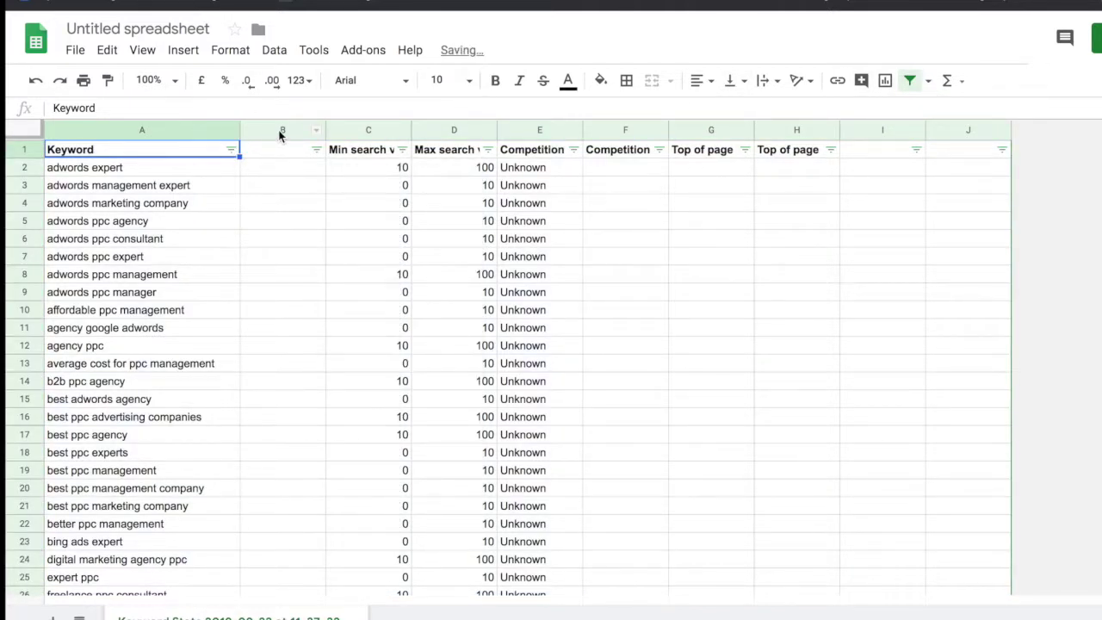
click(279, 130)
right_click(279, 130)
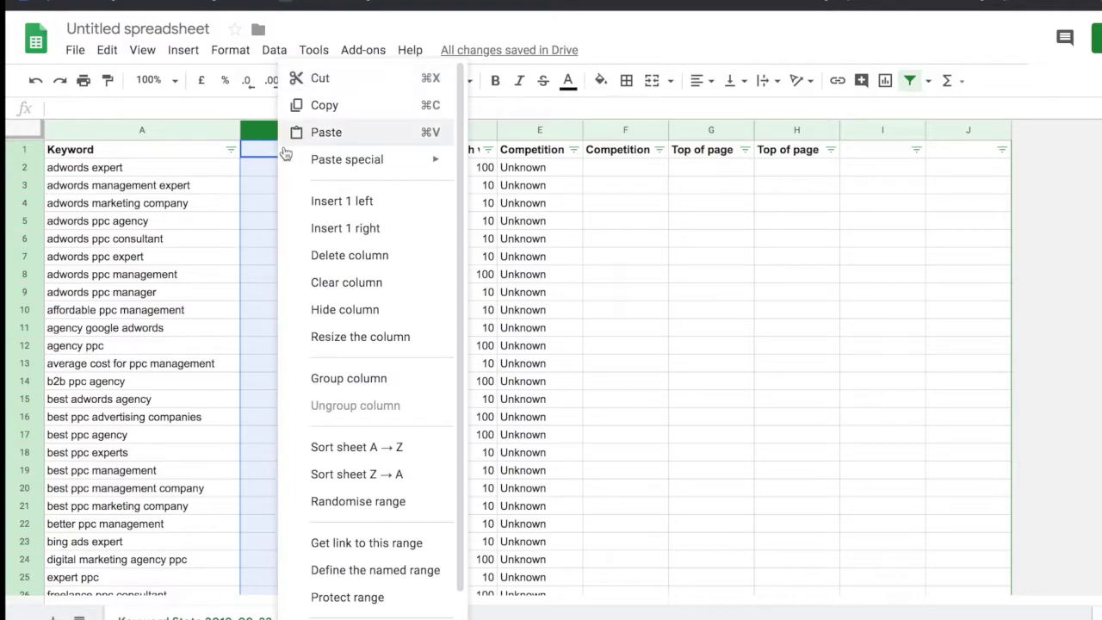
click(318, 251)
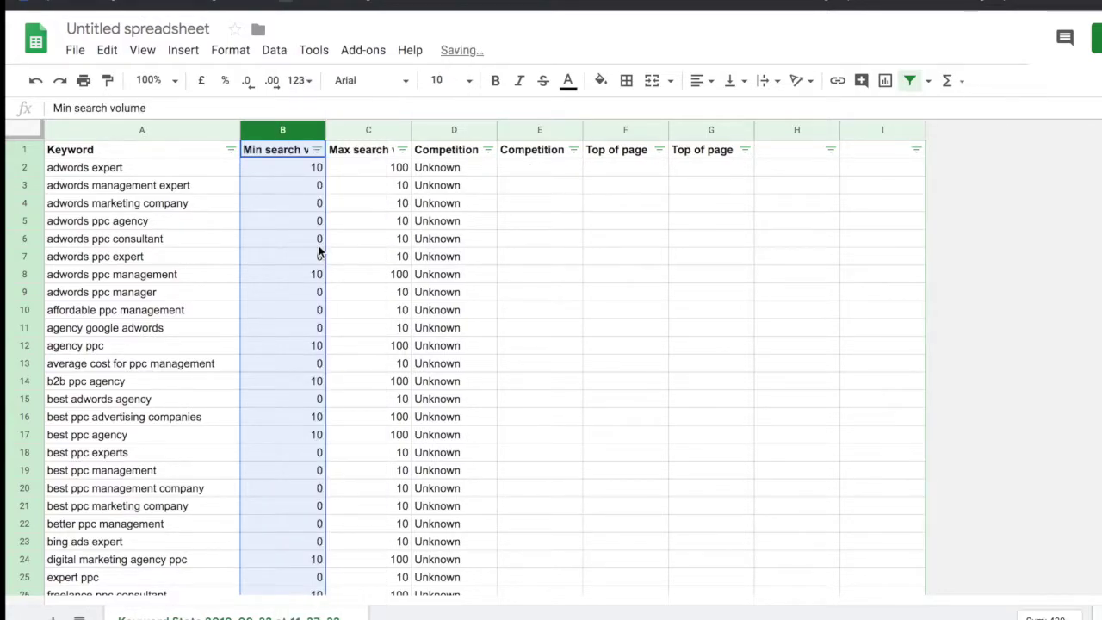
key(super+z)
Step: Delete the empty column B so Min search volume follows Keyword, then check the top keywords
scroll(318, 251, down, 20)
scroll(318, 251, up, 20)
scroll(319, 250, up, 8)
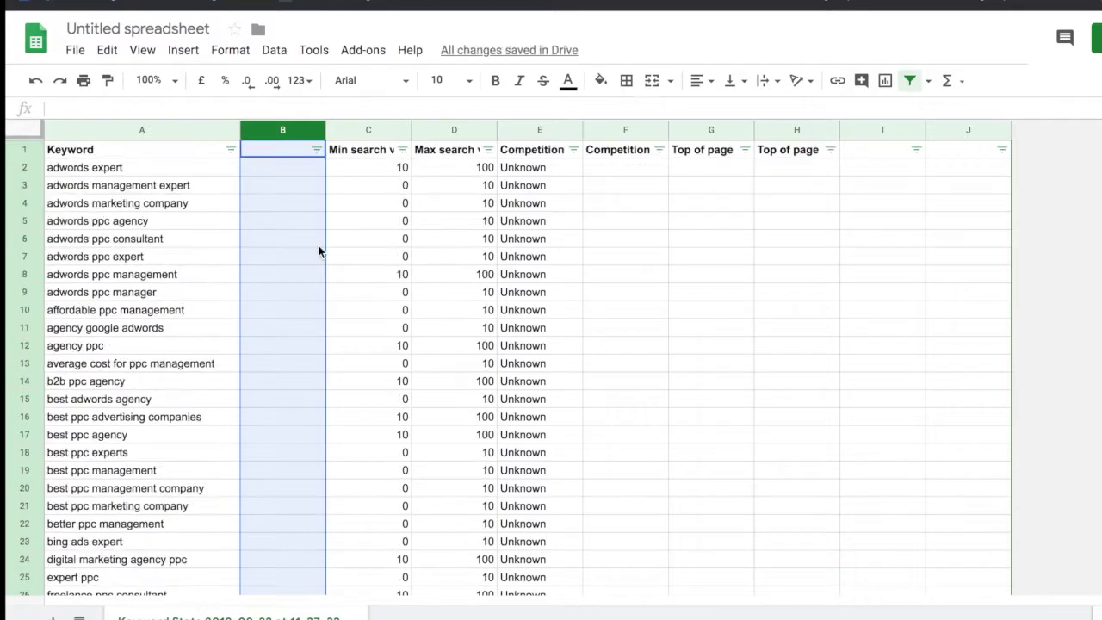
right_click(288, 130)
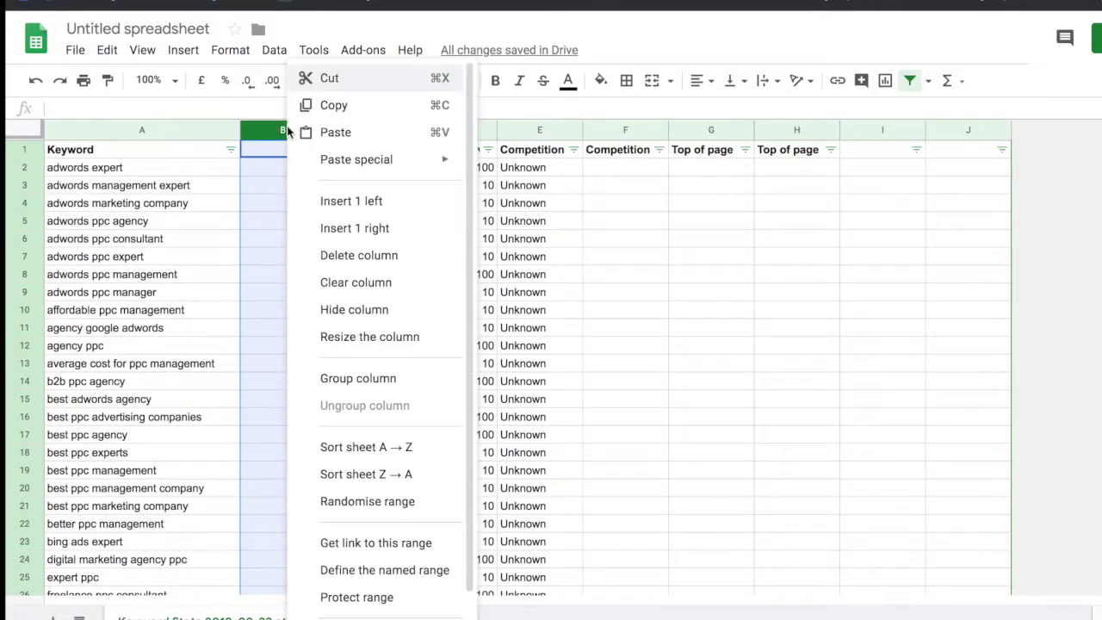
click(341, 258)
scroll(424, 283, down, 14)
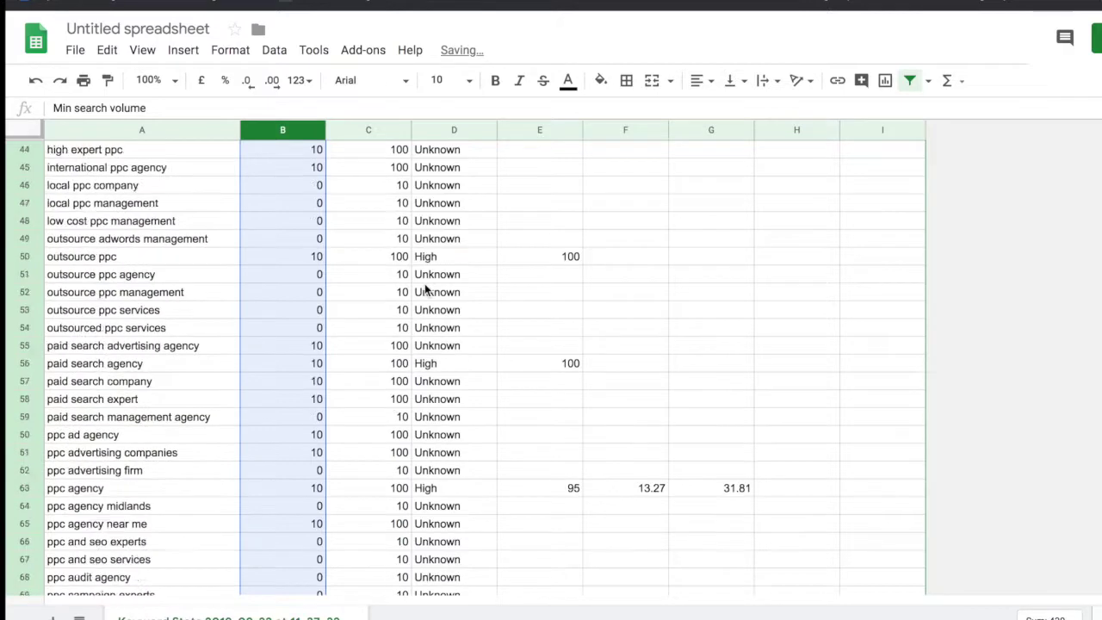
scroll(424, 283, up, 3)
scroll(424, 283, up, 10)
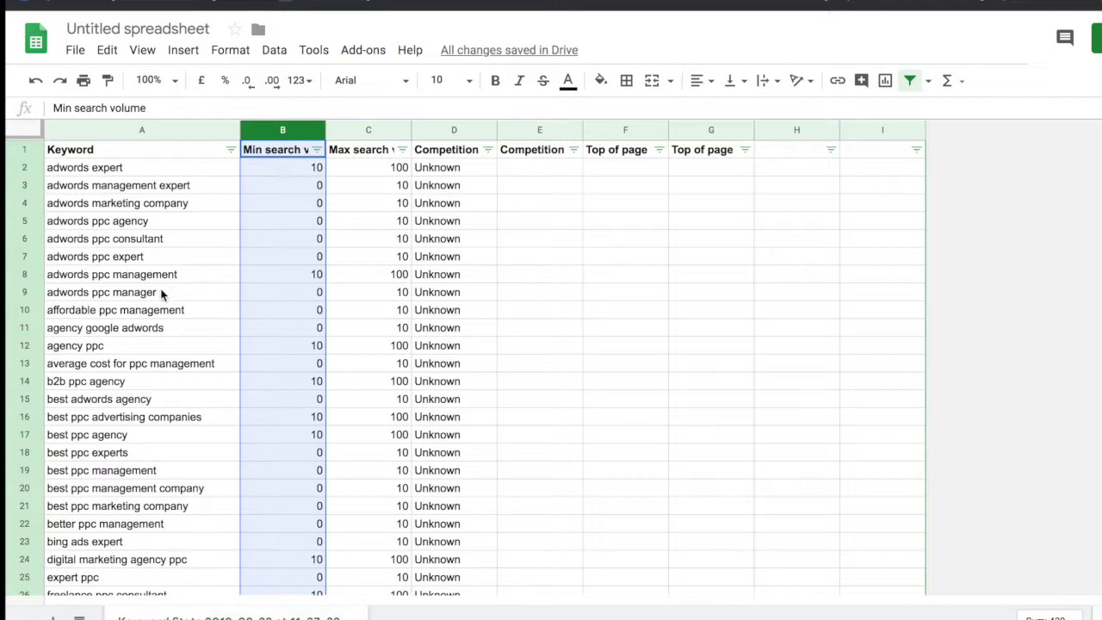
click(109, 171)
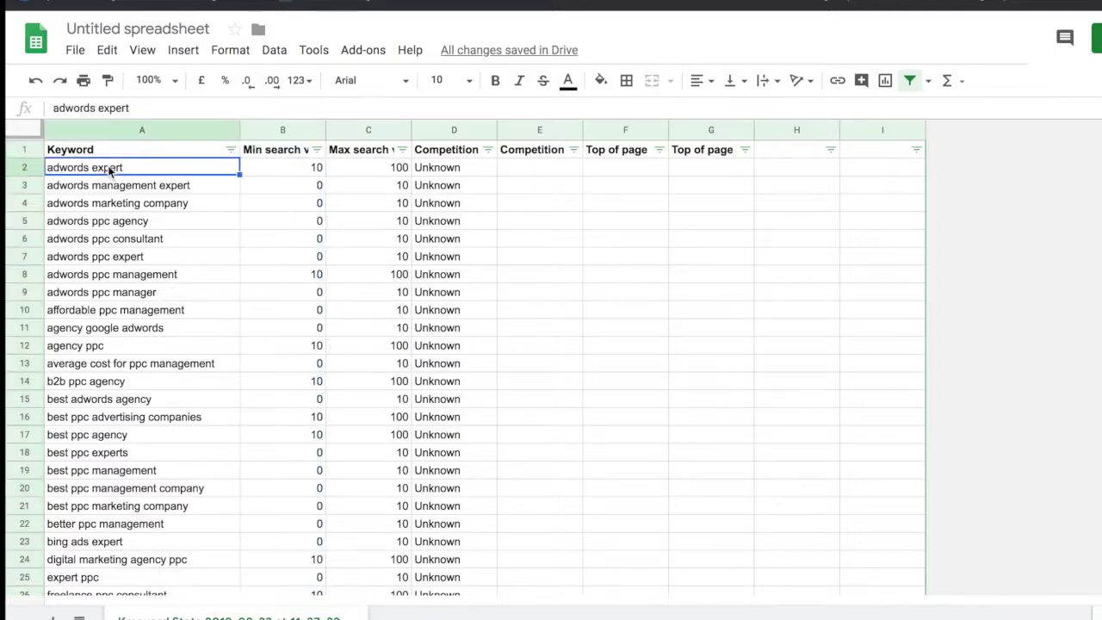
click(115, 196)
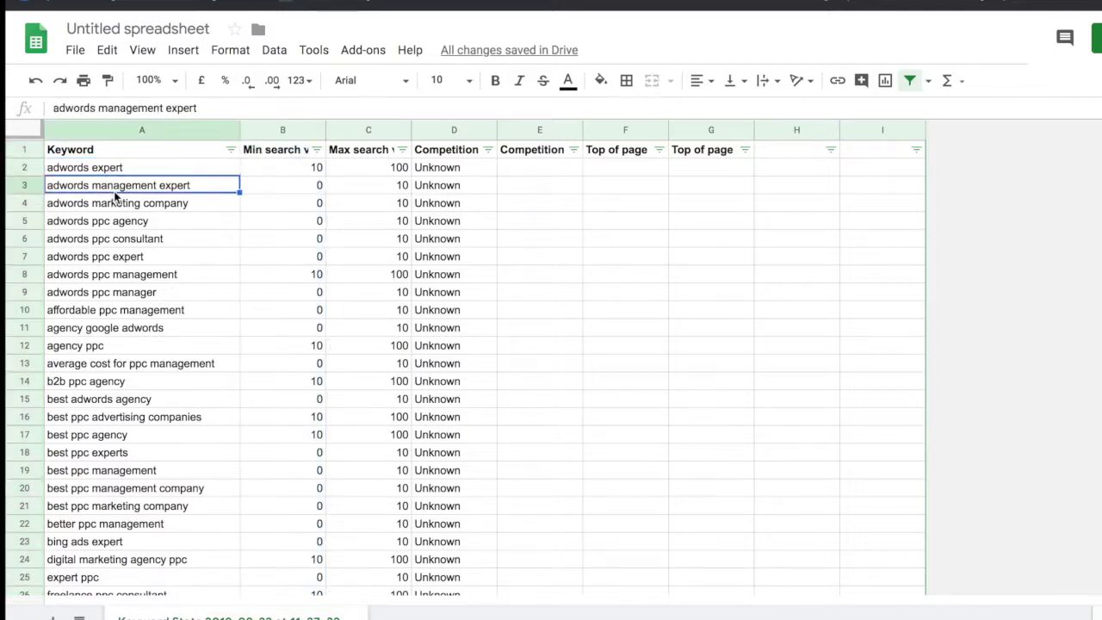
Step: Review keywords such as adwords ppc agency and consultant, then switch the table filter off
click(119, 222)
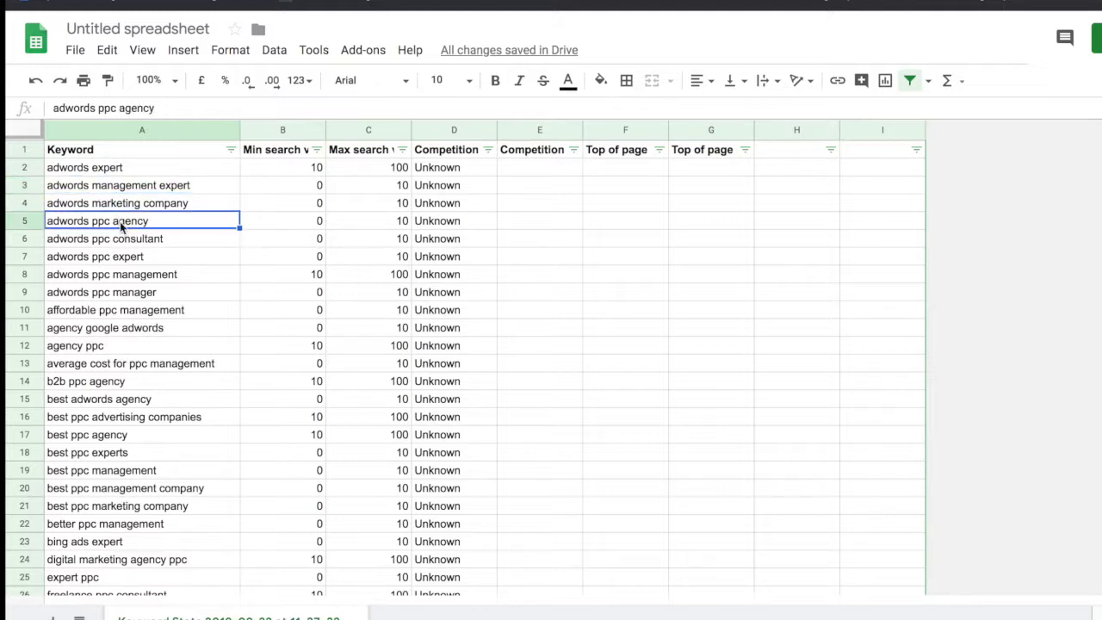
click(123, 239)
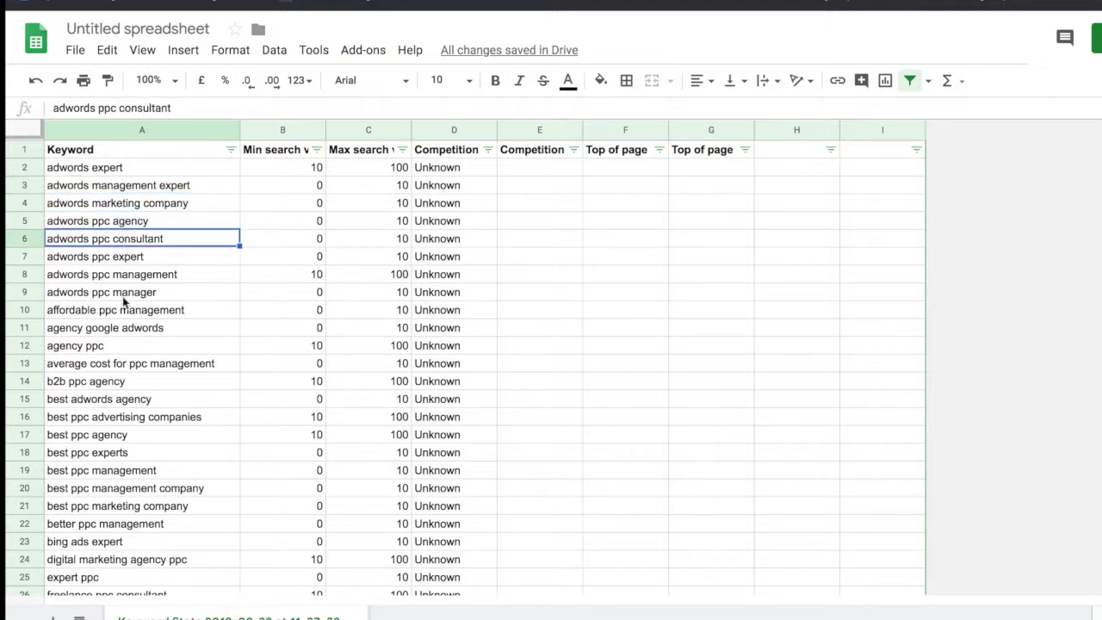
scroll(123, 301, down, 3)
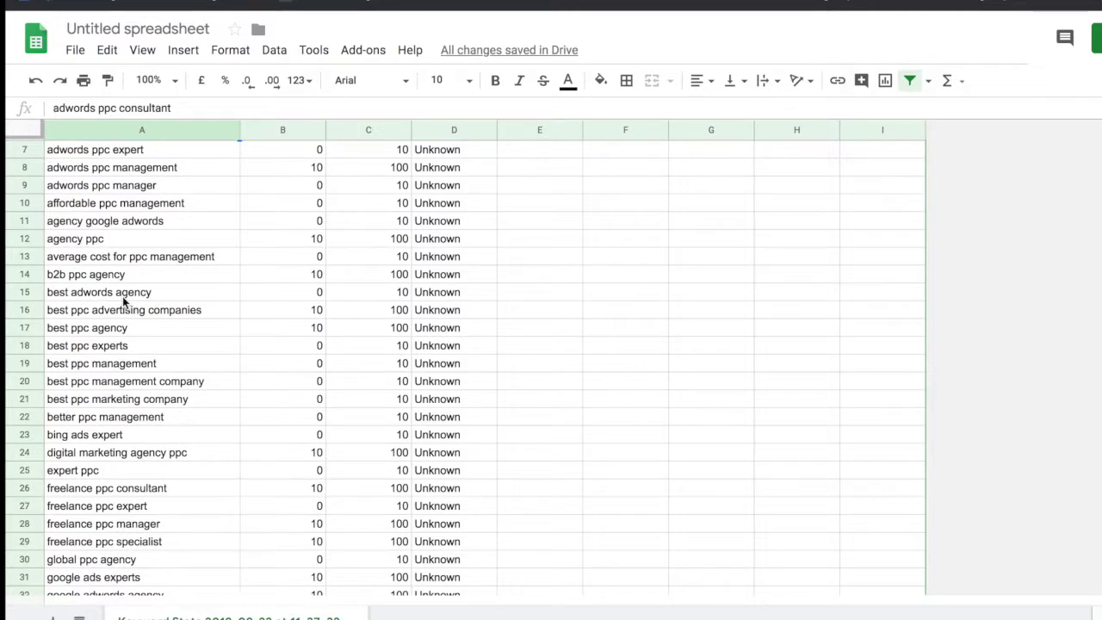
click(94, 258)
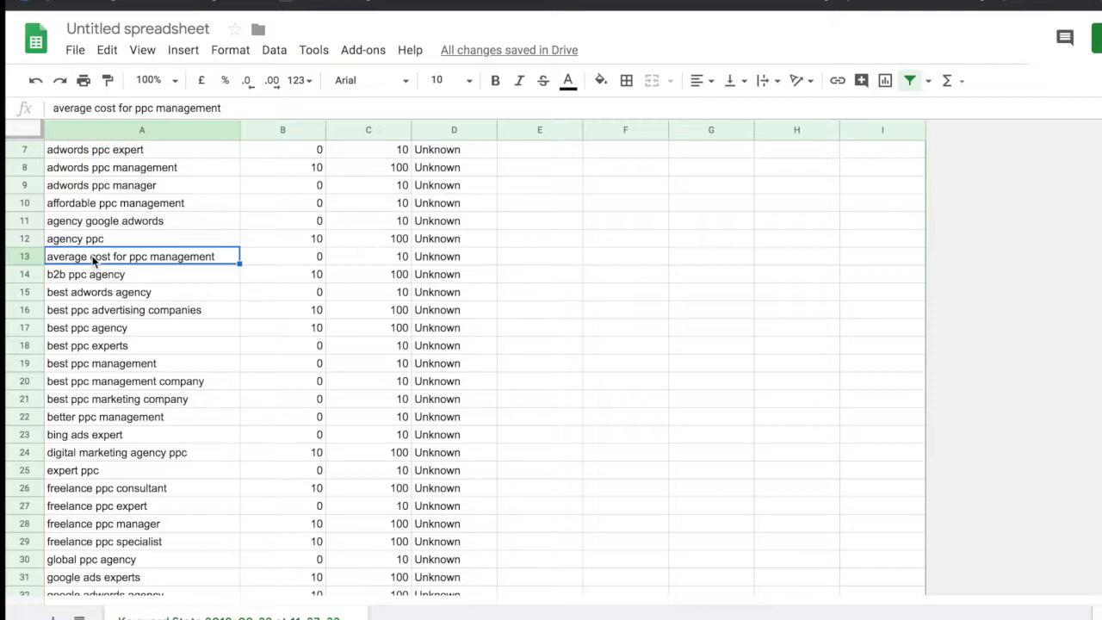
scroll(93, 261, up, 3)
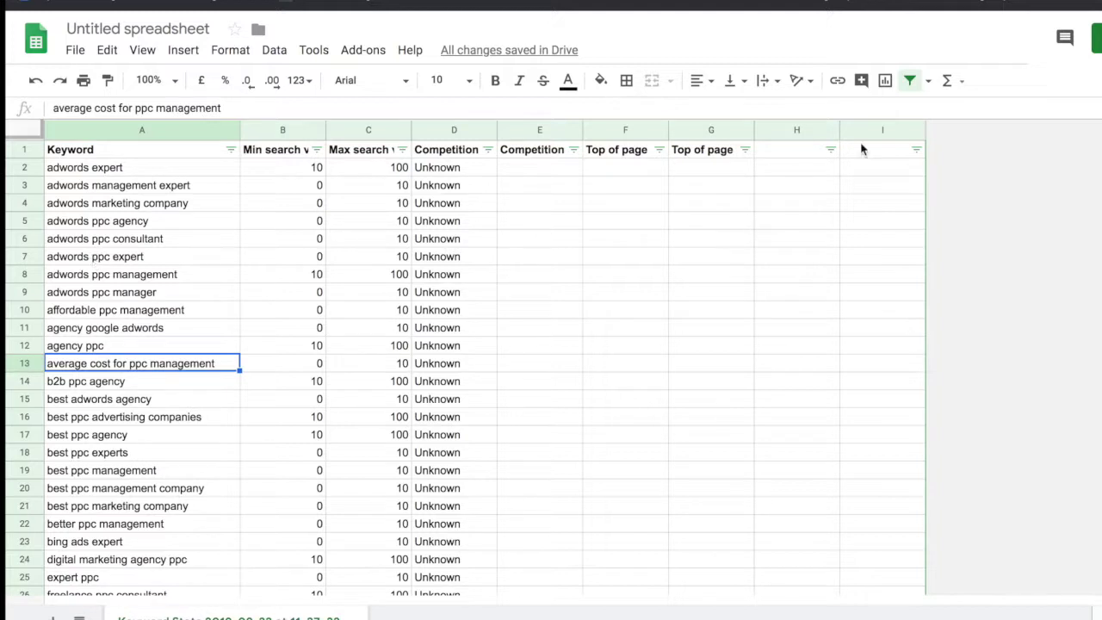
click(910, 80)
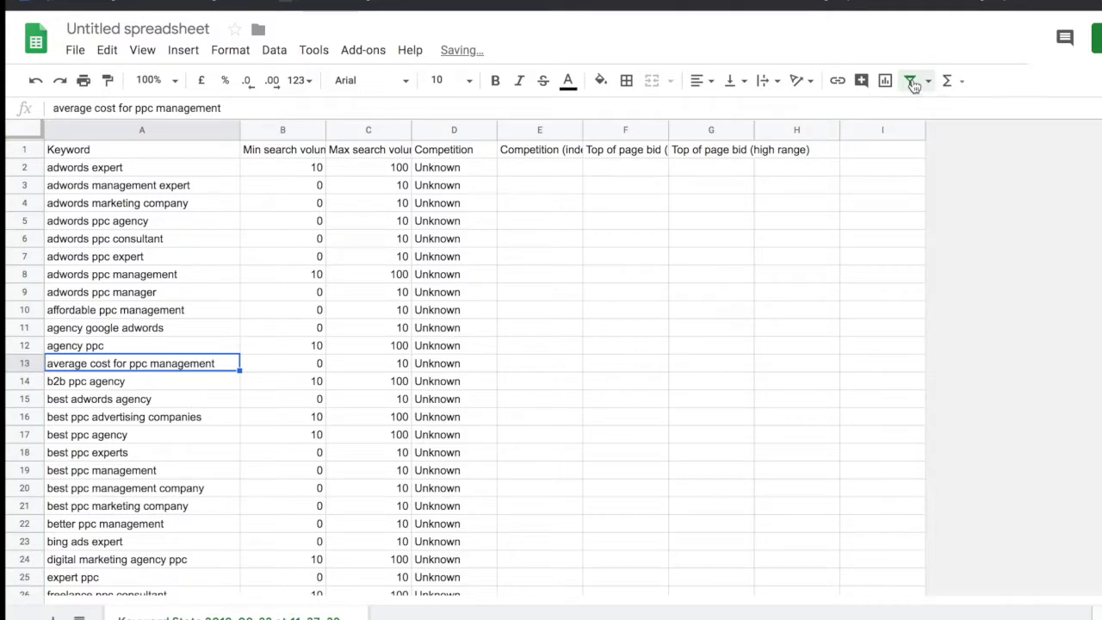
Step: Turn the filter back on for columns A to G and review the first adwords keywords
click(910, 80)
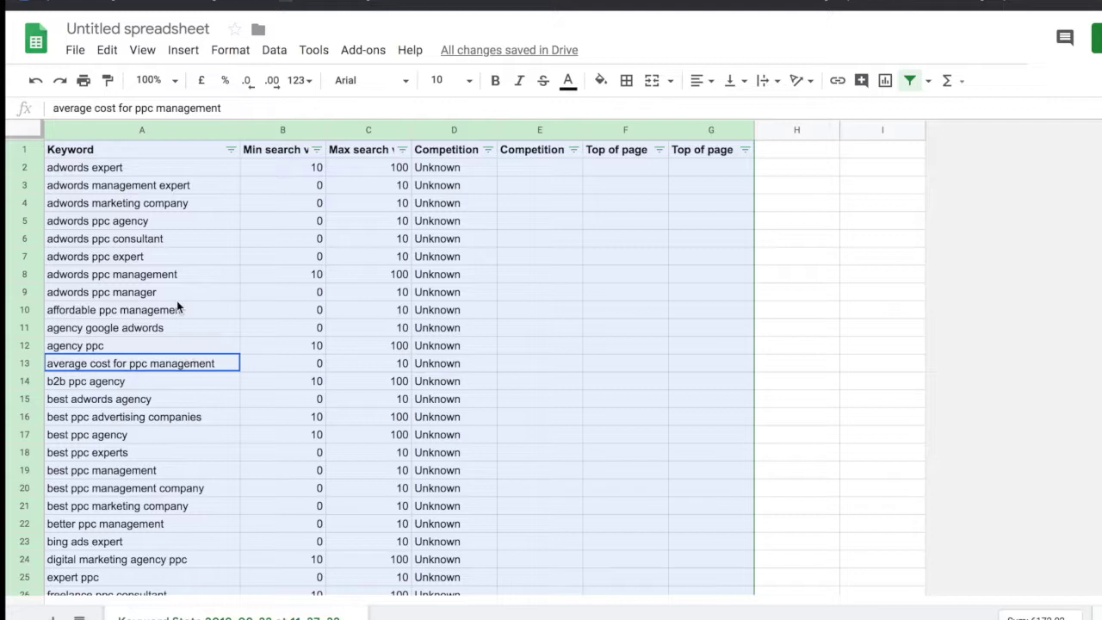
click(168, 226)
click(122, 175)
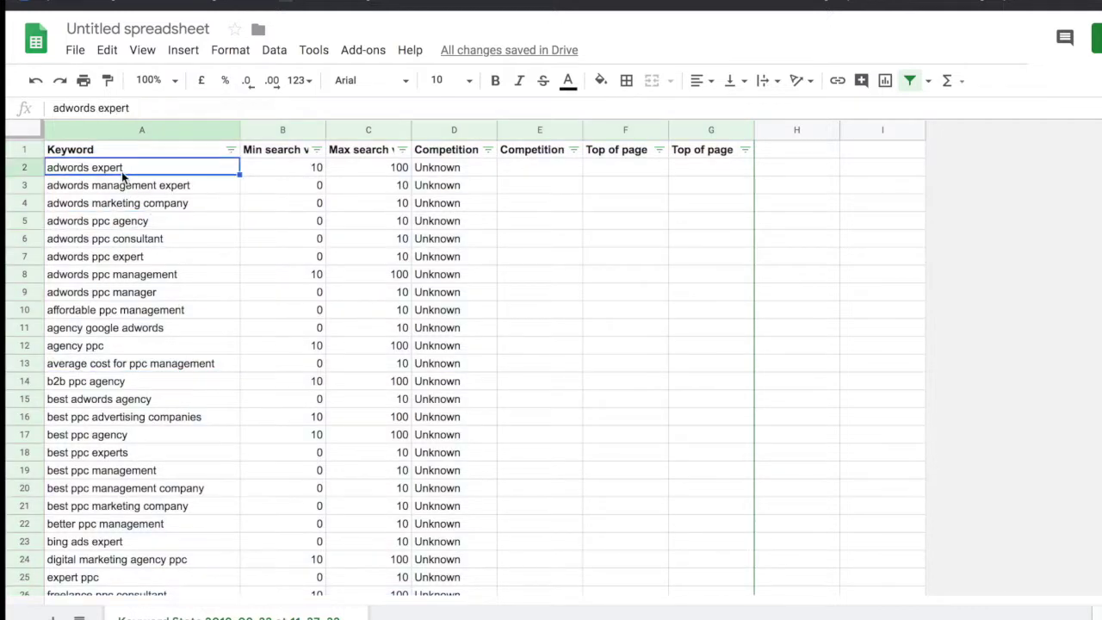
click(131, 189)
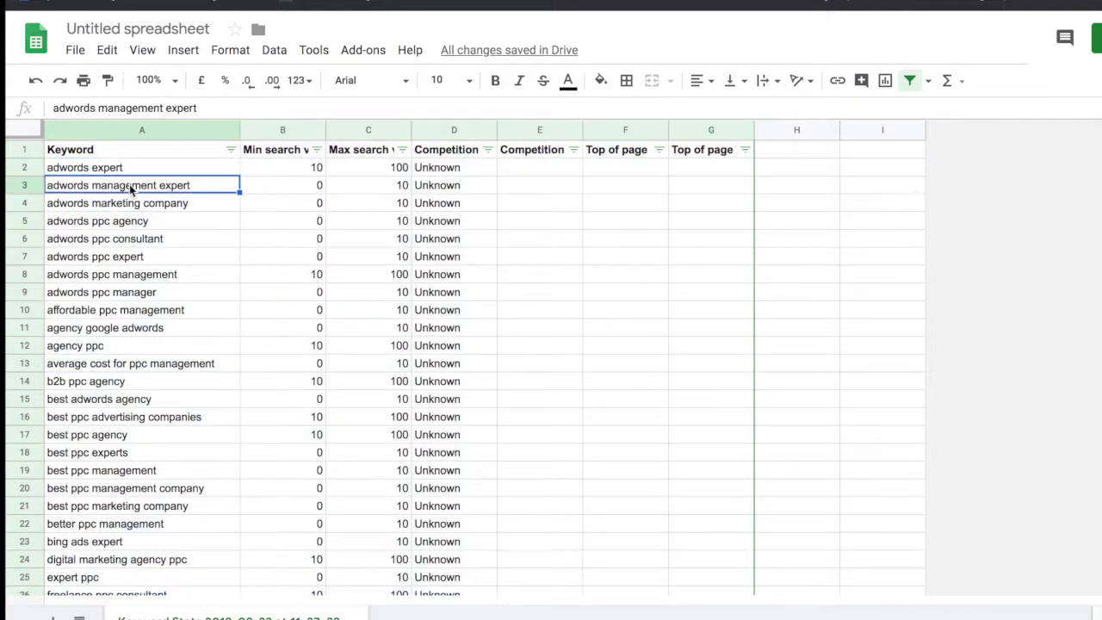
click(129, 239)
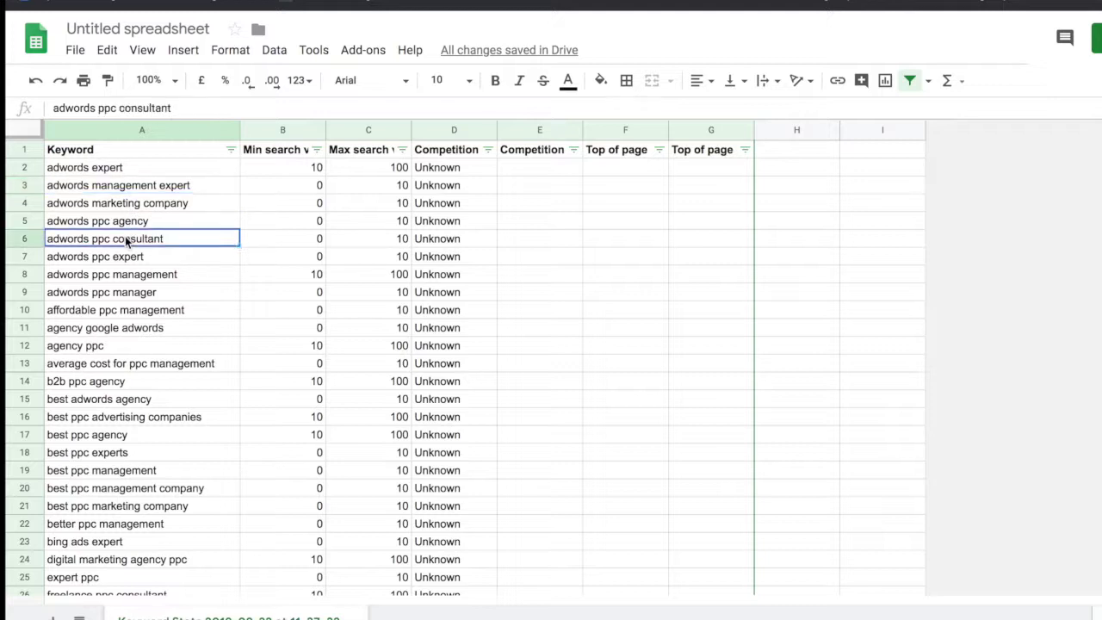
click(136, 292)
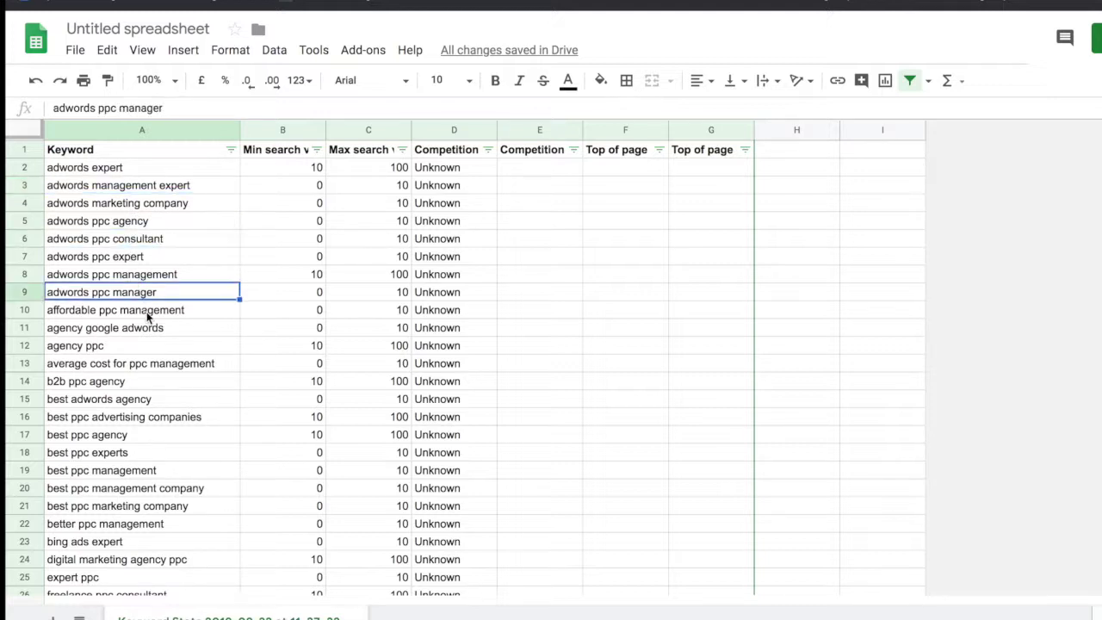
click(146, 312)
Step: Scroll through further keywords down to bing ads expert and select its row 23
scroll(146, 313, down, 1)
click(132, 279)
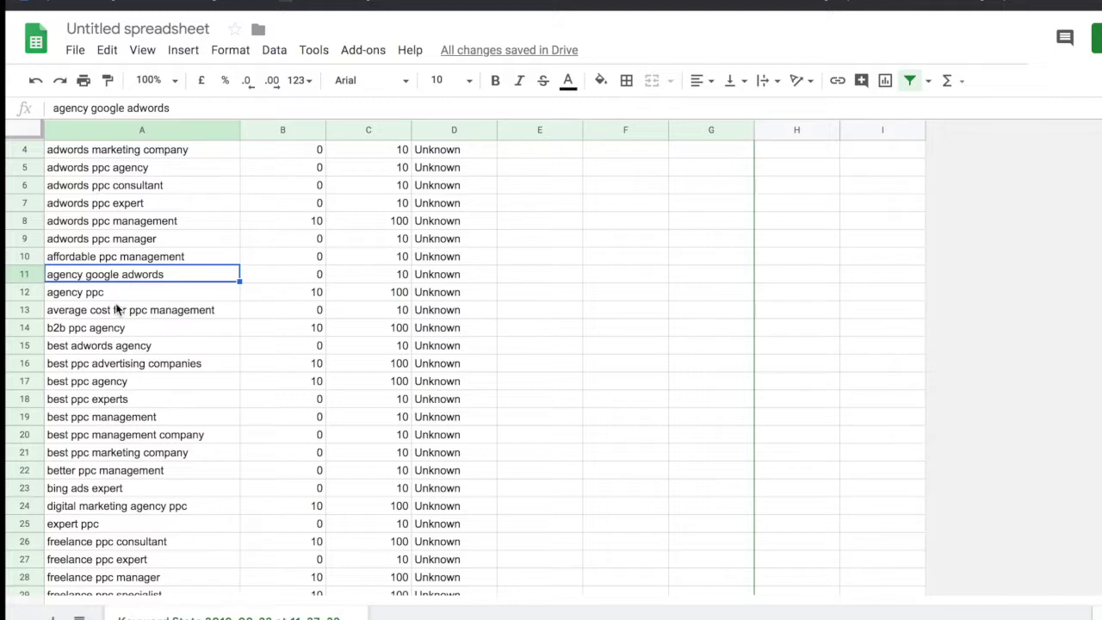
click(115, 310)
scroll(113, 312, down, 1)
scroll(138, 322, down, 1)
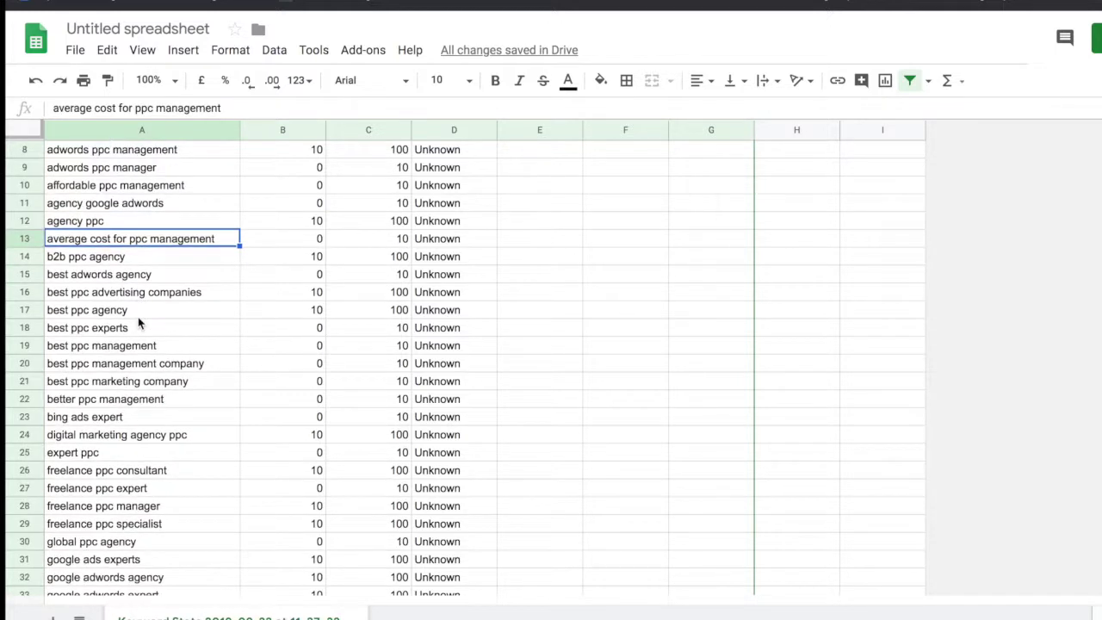
scroll(138, 323, down, 2)
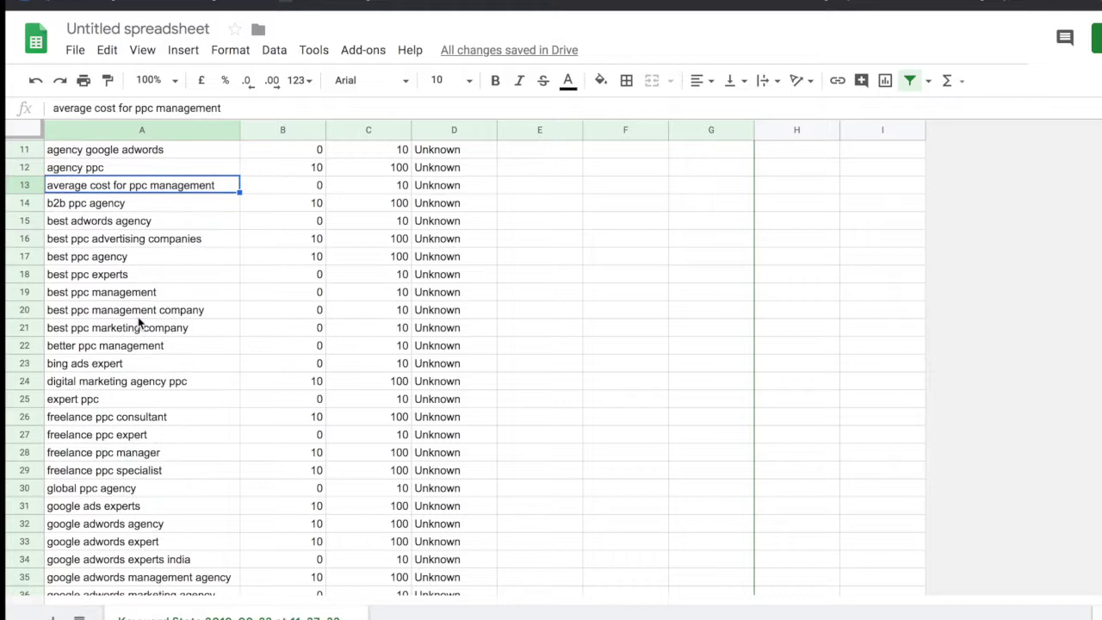
click(103, 330)
click(98, 344)
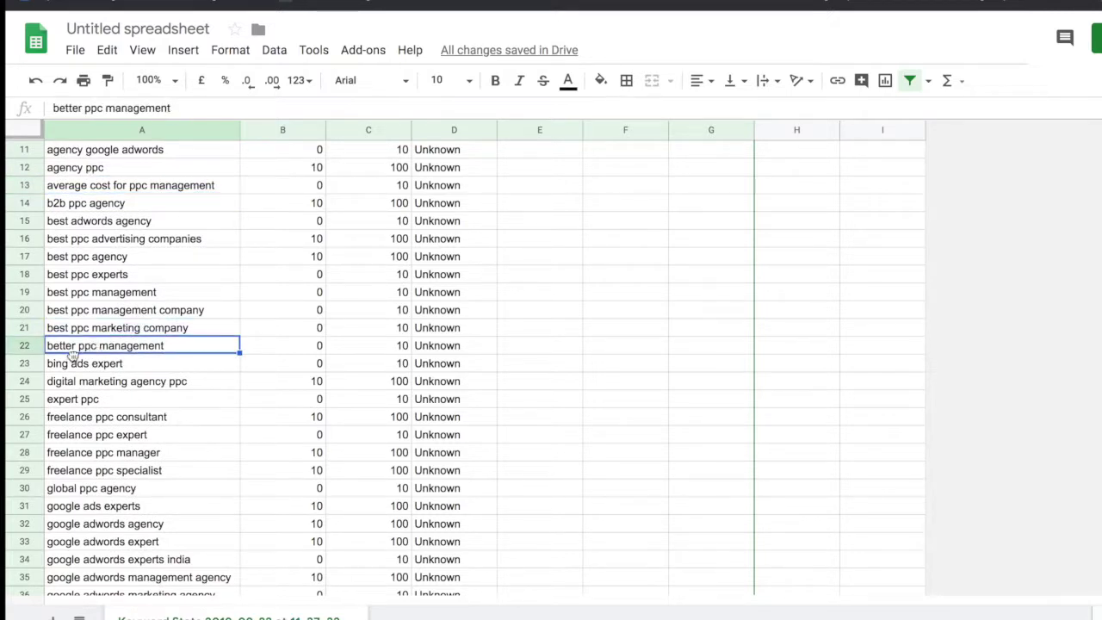
click(86, 365)
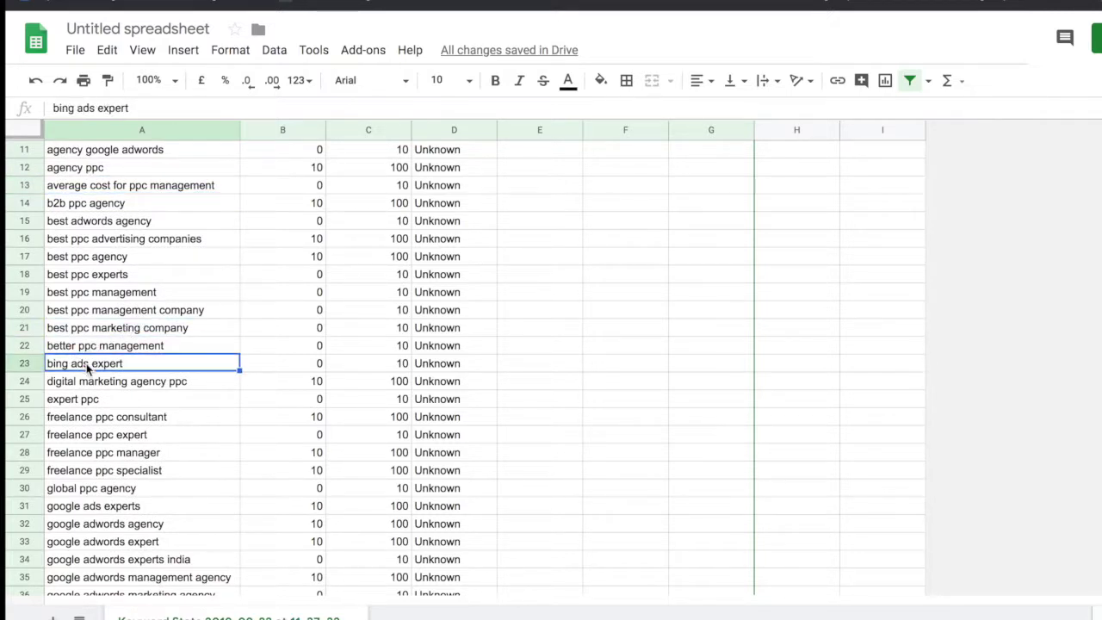
click(22, 362)
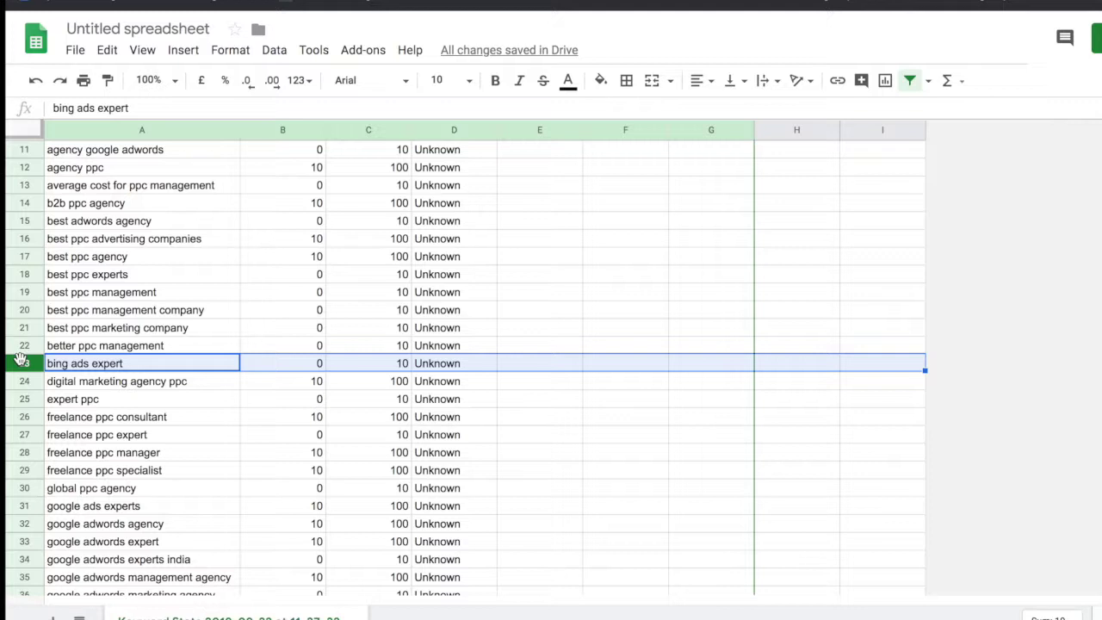
Step: Delete the bing ads expert row, then review the freelance ppc consultant and expert keywords
right_click(22, 362)
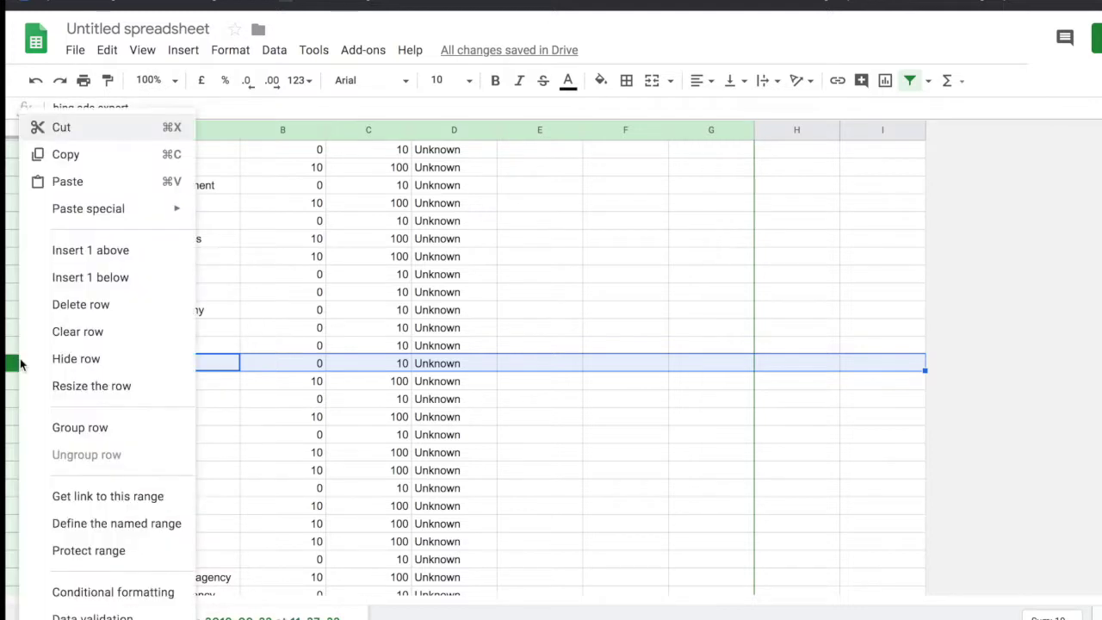
click(69, 306)
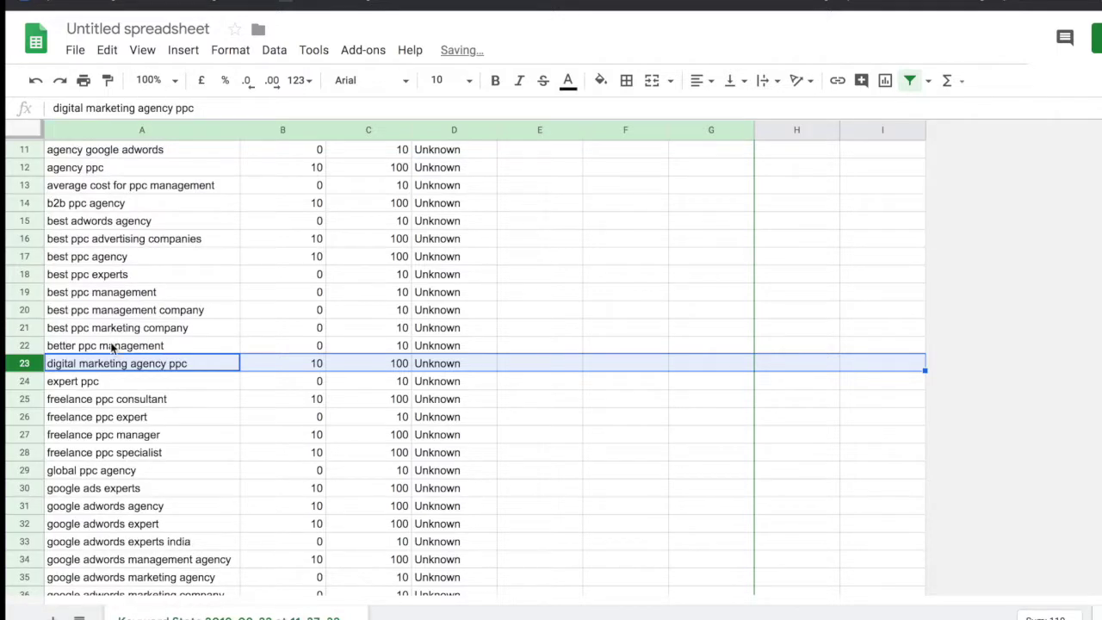
click(105, 381)
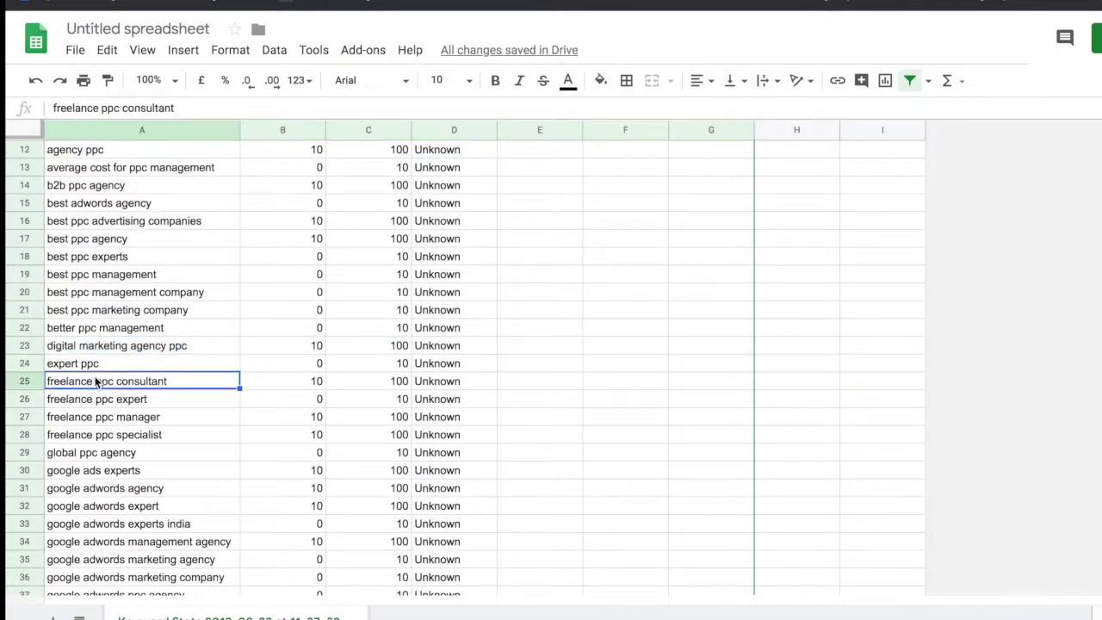
click(80, 399)
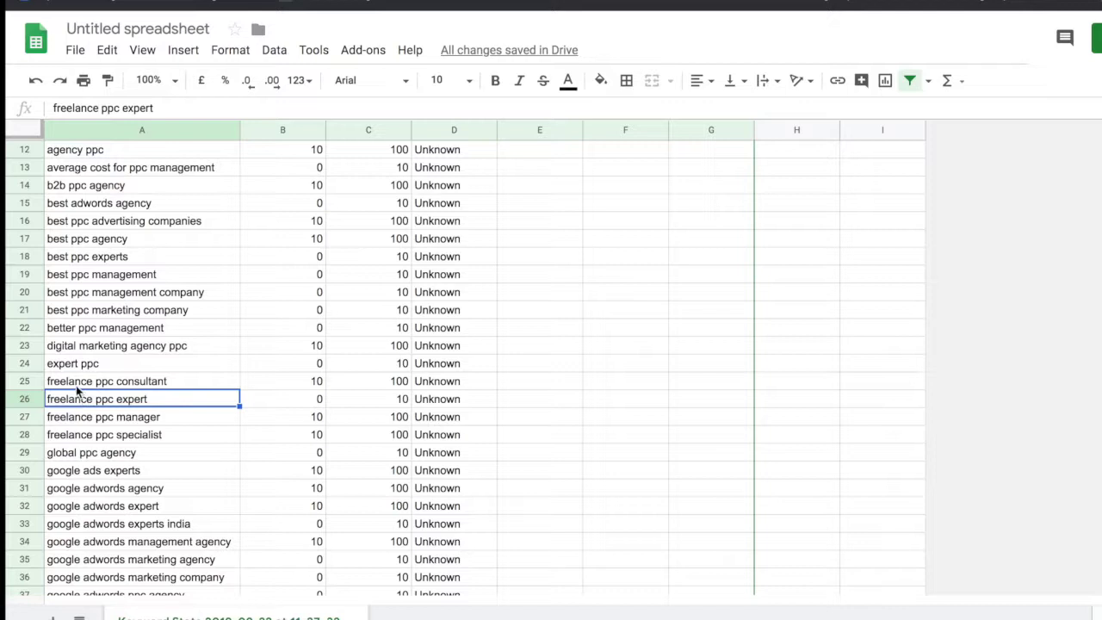
click(70, 381)
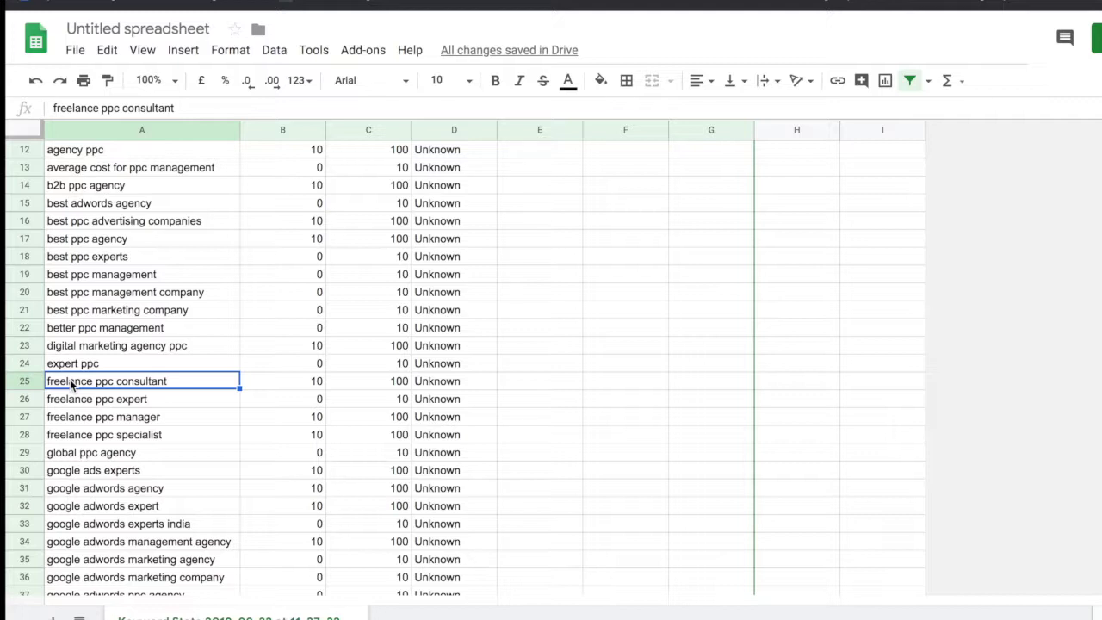
drag(38, 436, 35, 383)
right_click(35, 383)
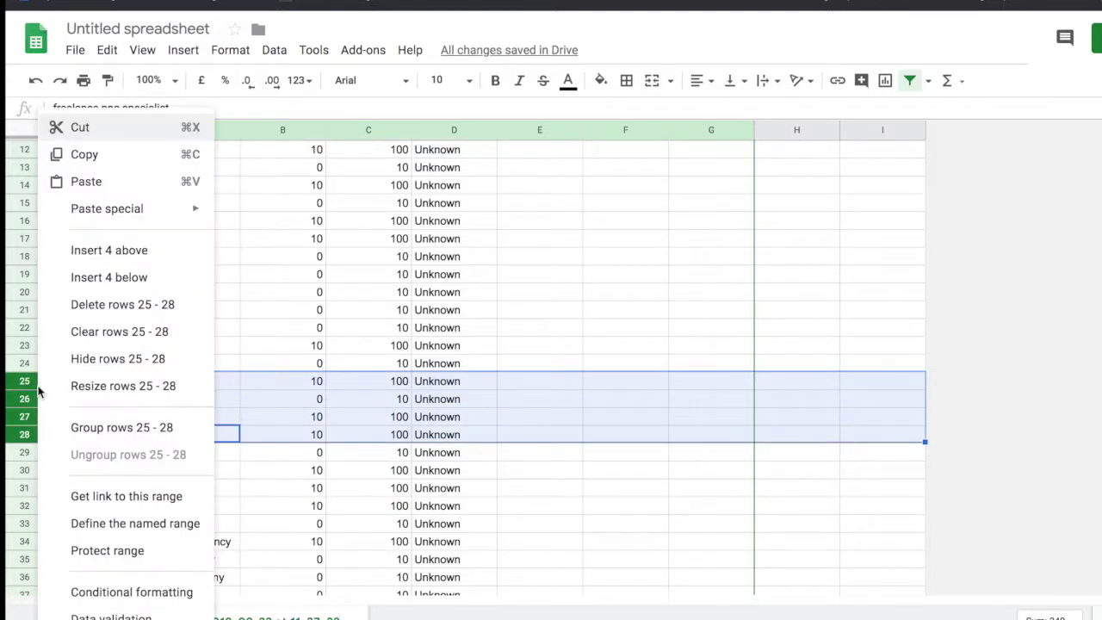
click(108, 308)
scroll(258, 391, down, 1)
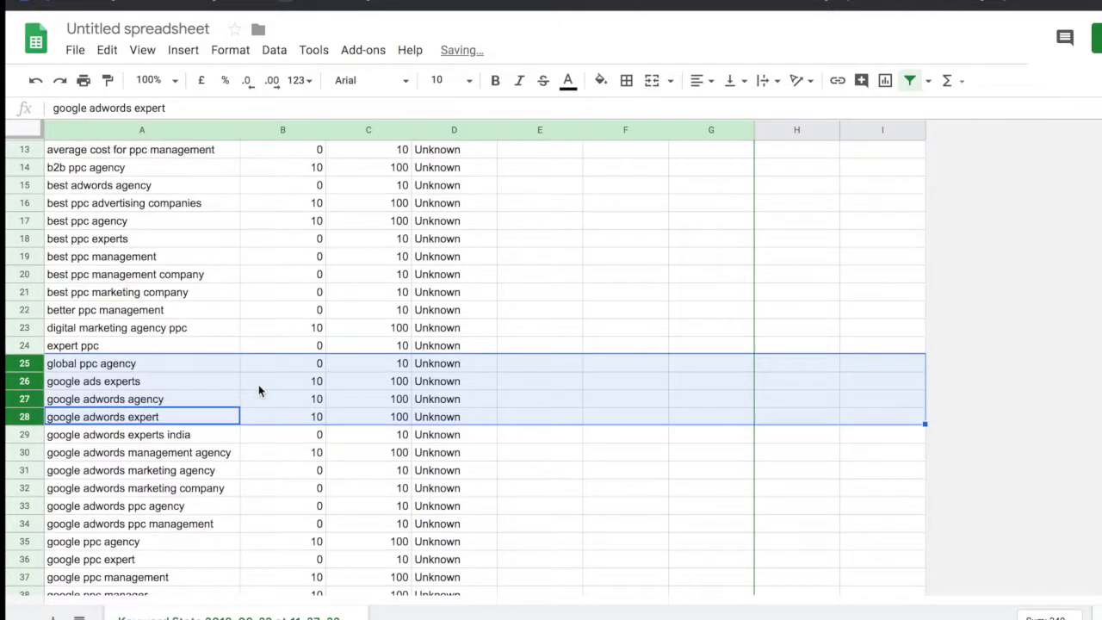
click(151, 435)
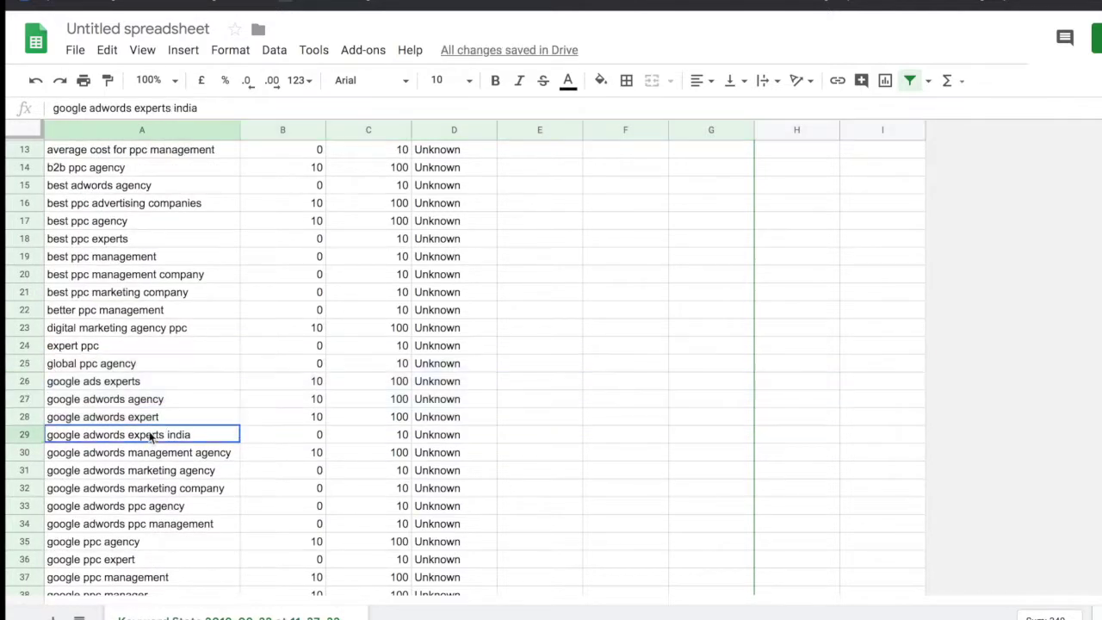
click(22, 433)
right_click(22, 433)
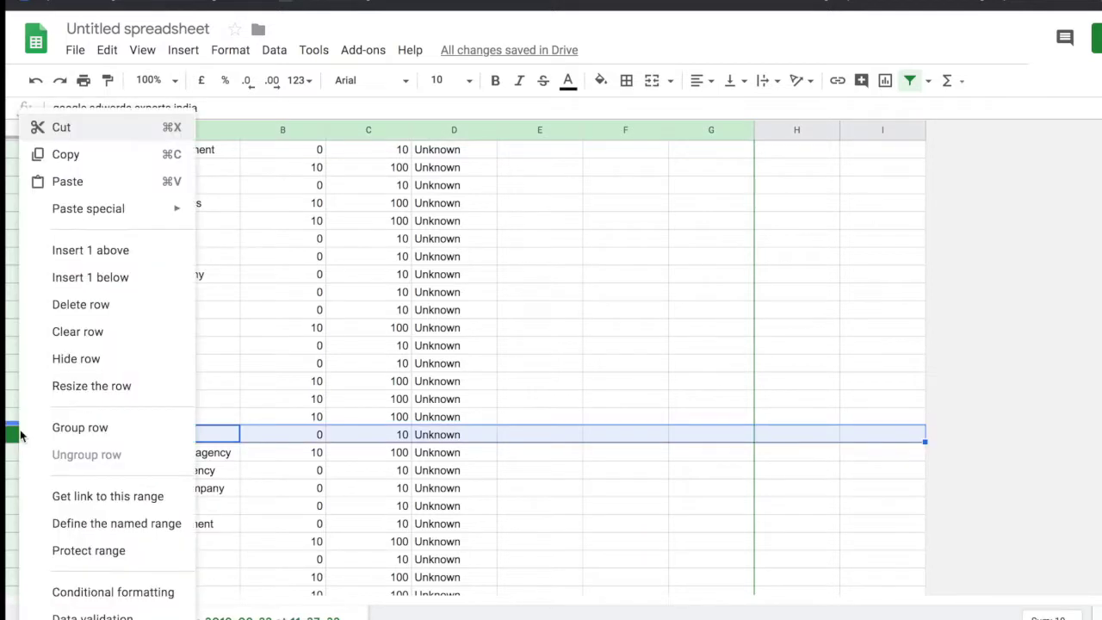
click(82, 304)
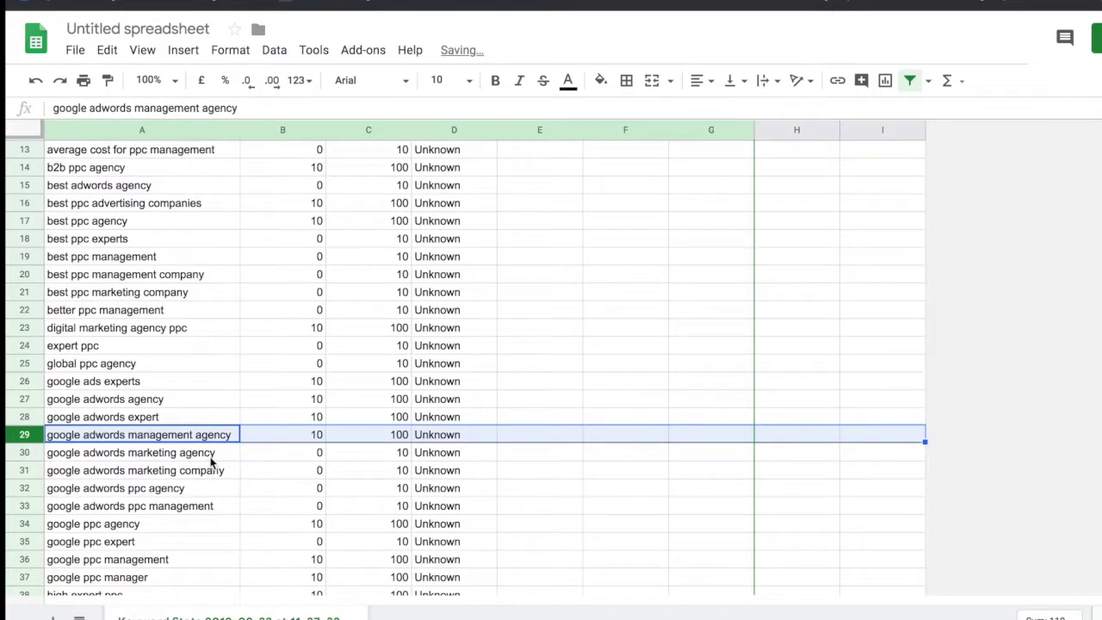
scroll(211, 463, down, 1)
scroll(210, 462, down, 1)
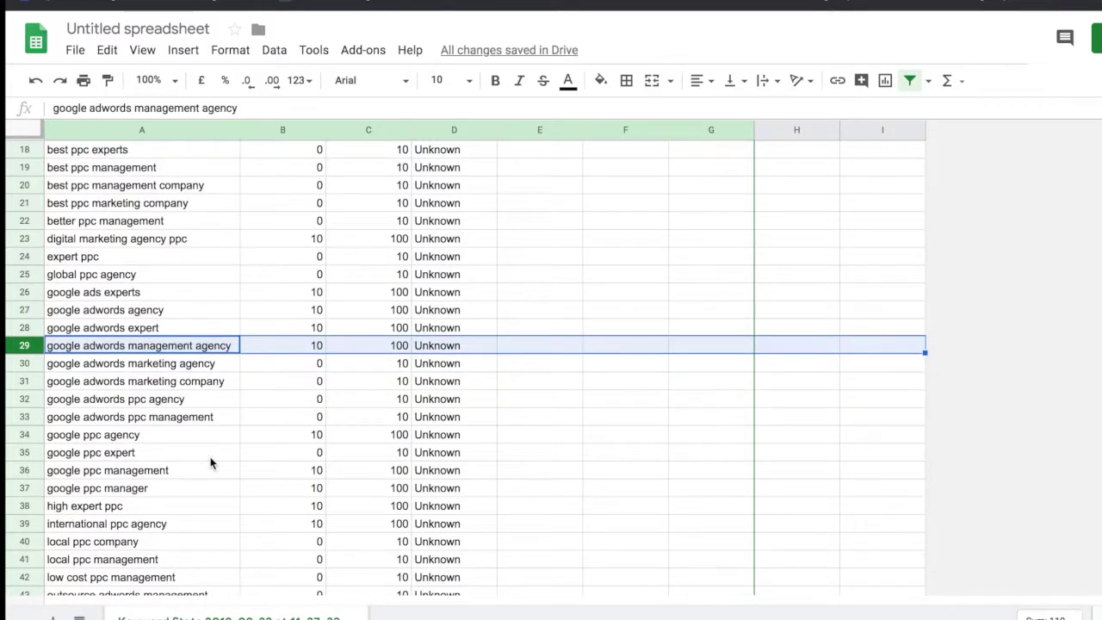
scroll(211, 462, down, 1)
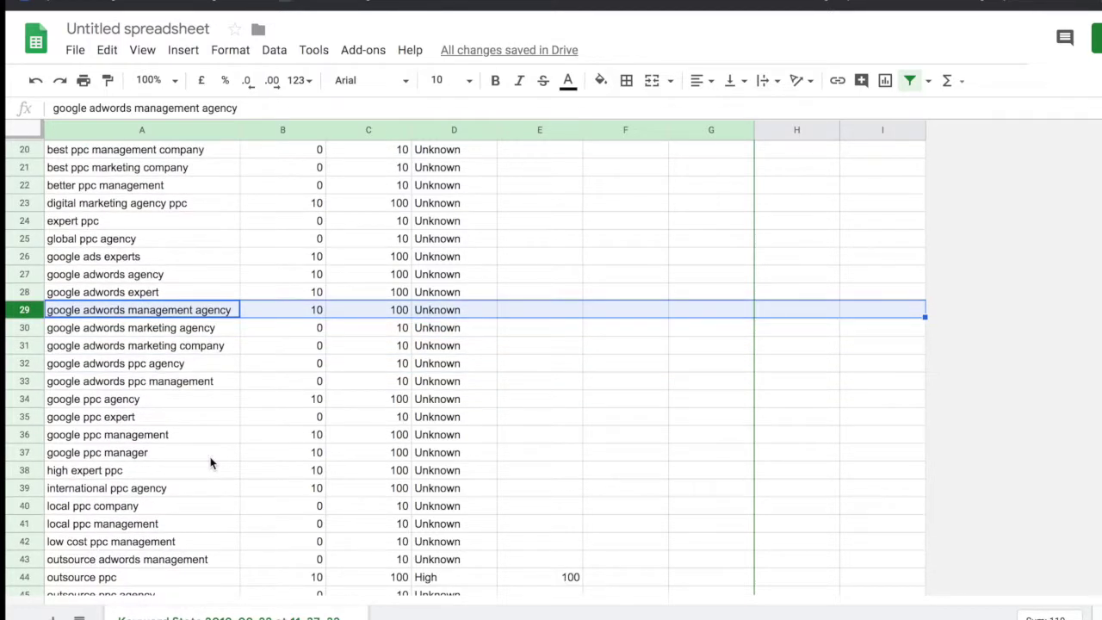
click(139, 472)
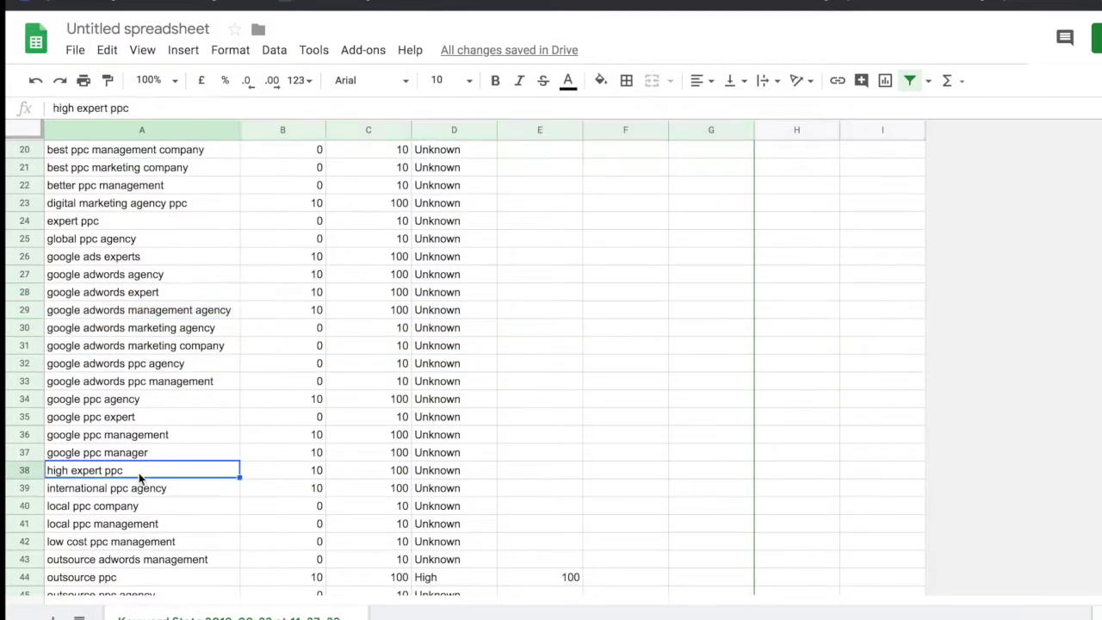
click(24, 470)
right_click(24, 470)
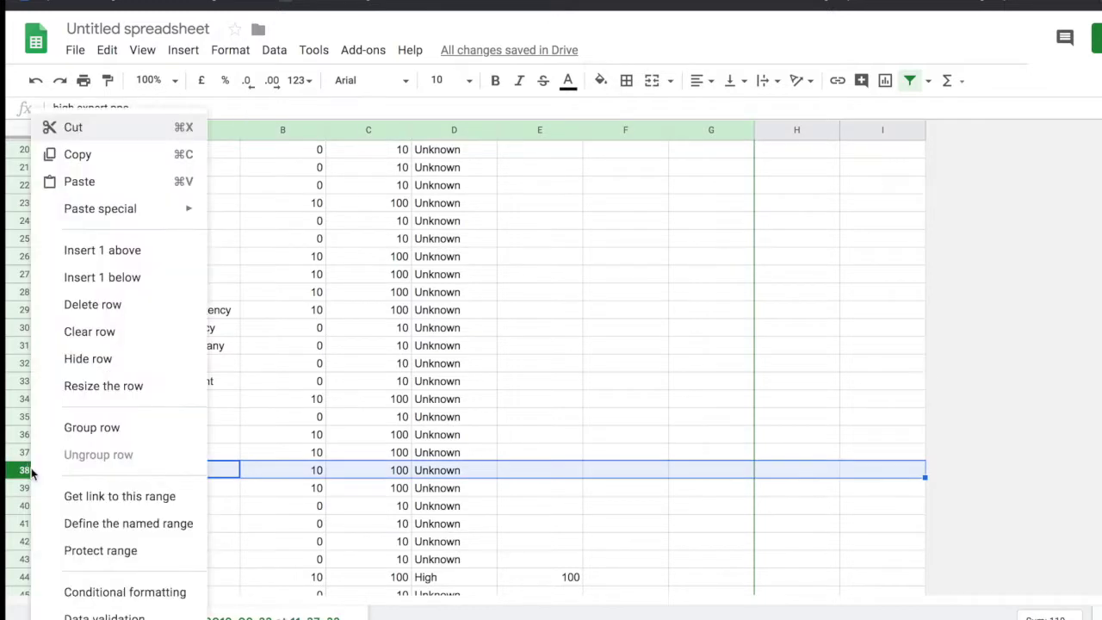
click(107, 310)
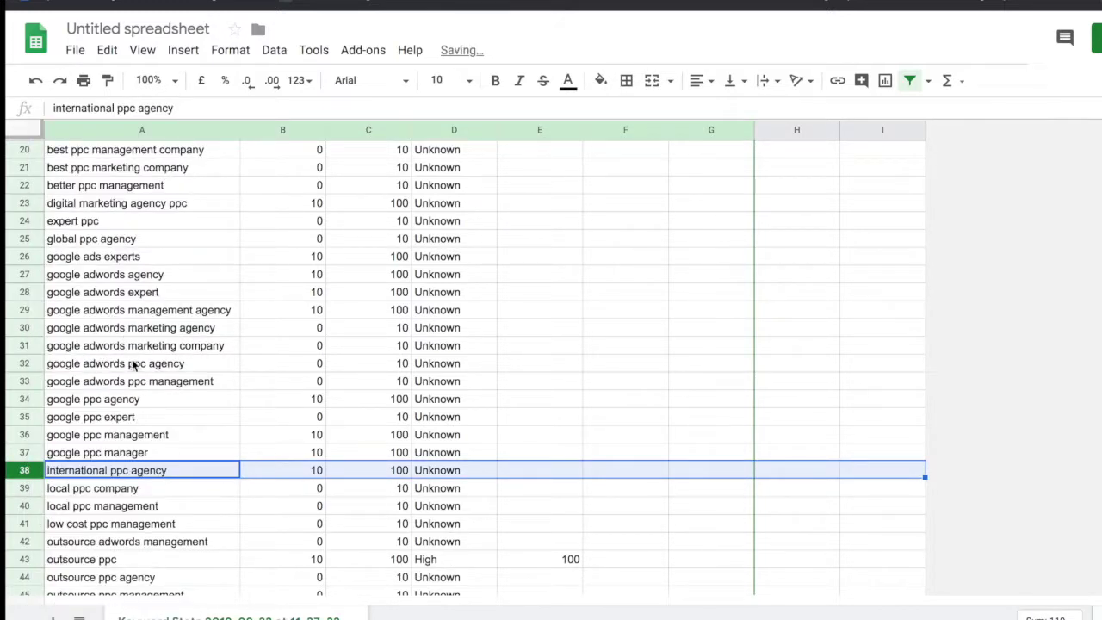
scroll(133, 394, down, 1)
scroll(134, 394, down, 2)
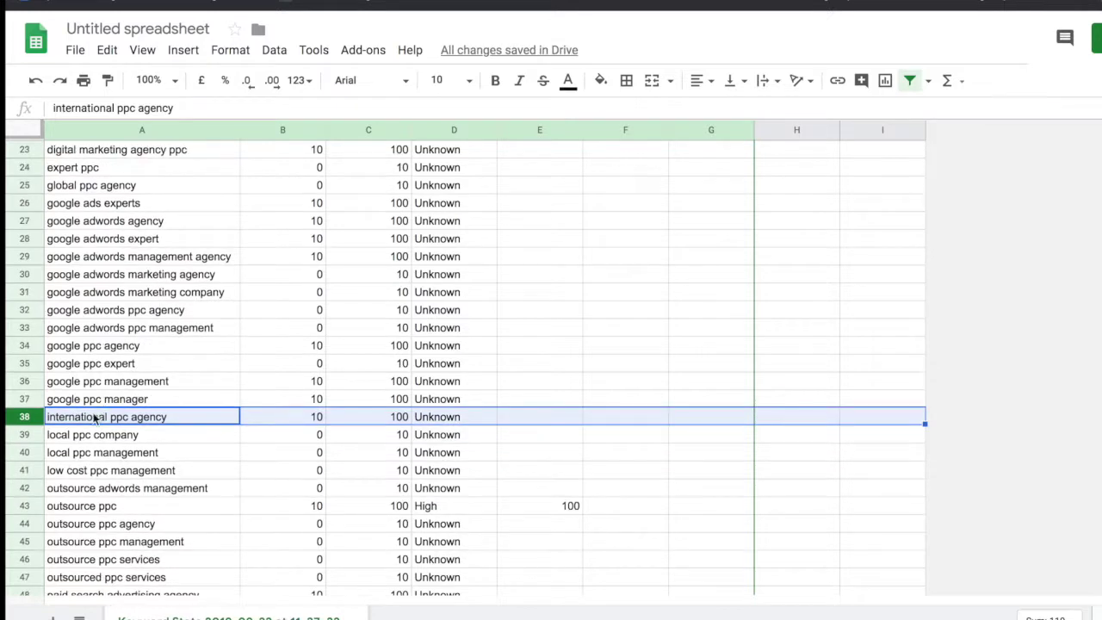
click(79, 436)
click(84, 455)
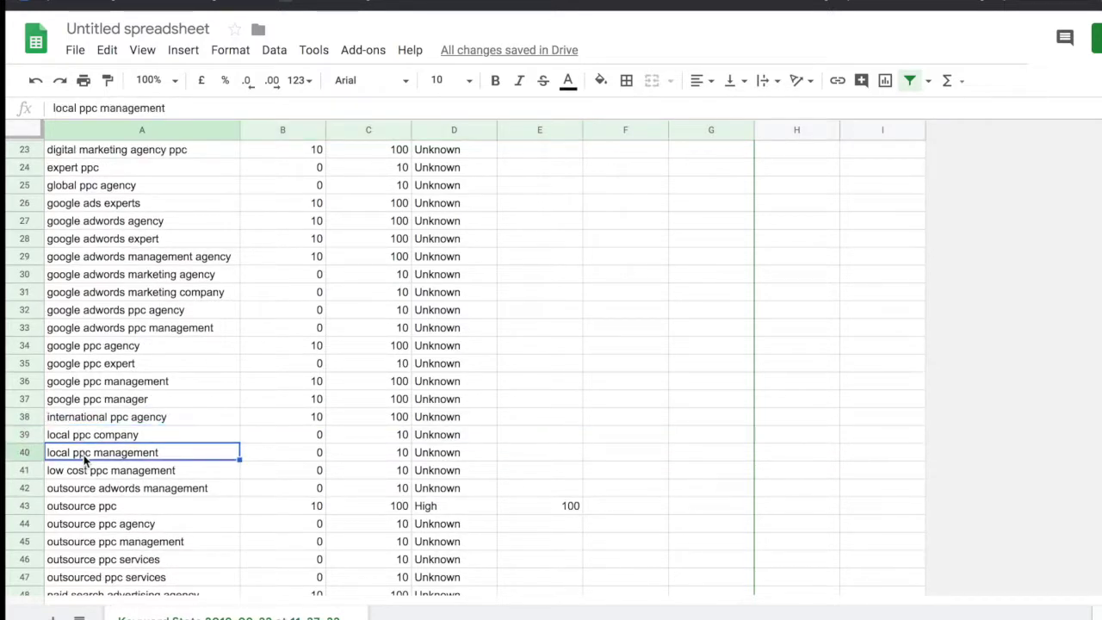
click(69, 471)
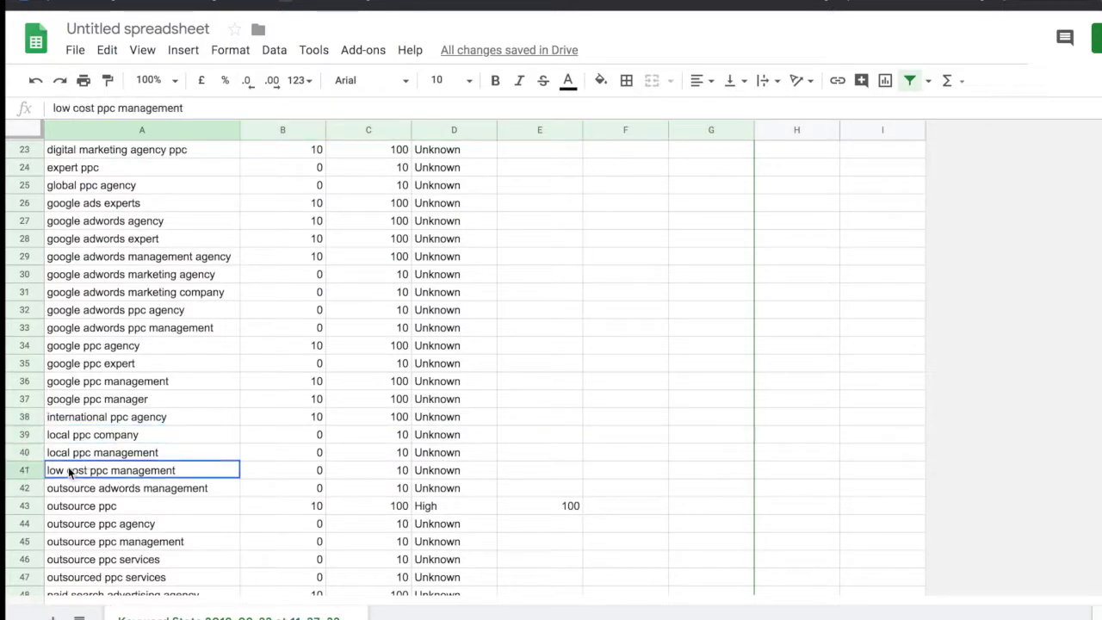
click(16, 470)
right_click(15, 472)
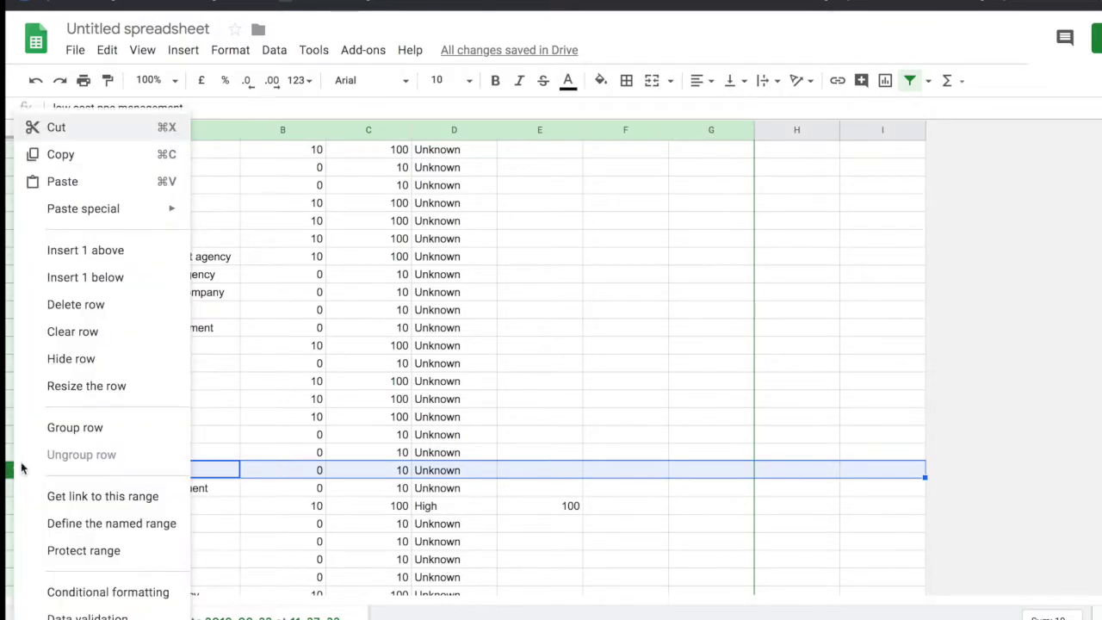
click(86, 305)
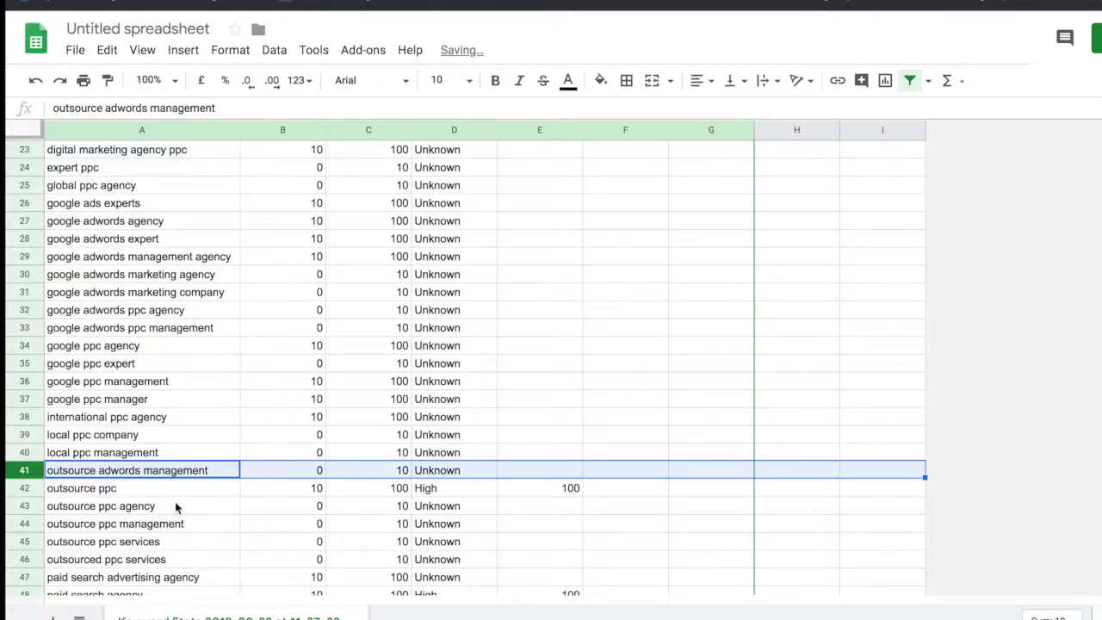
scroll(175, 506, down, 2)
click(144, 472)
click(128, 398)
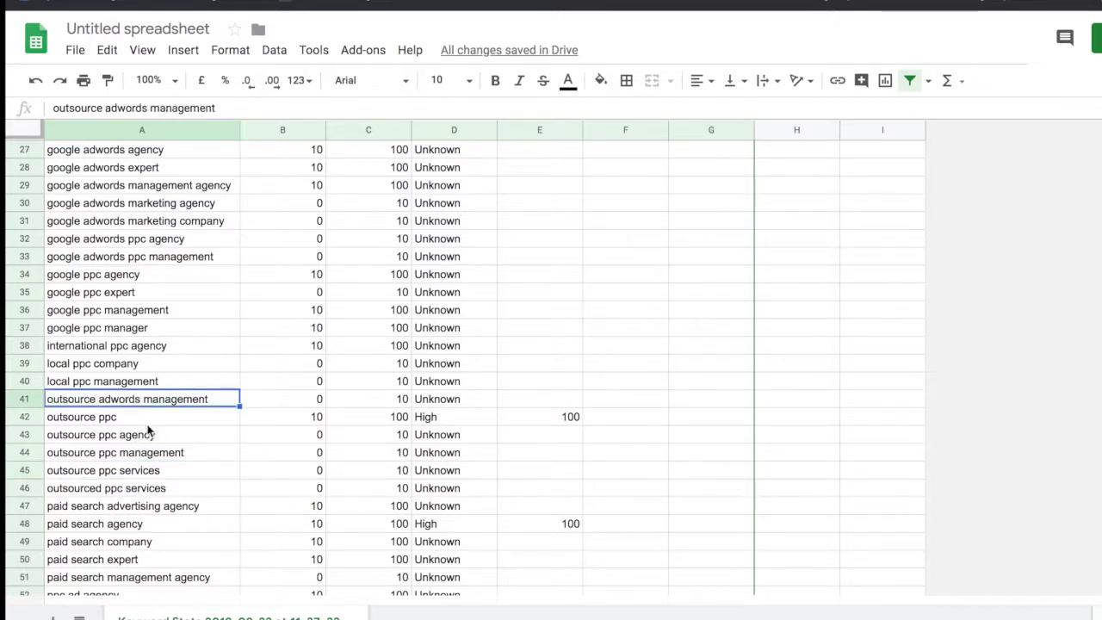
scroll(148, 431, down, 2)
click(128, 420)
scroll(126, 435, down, 1)
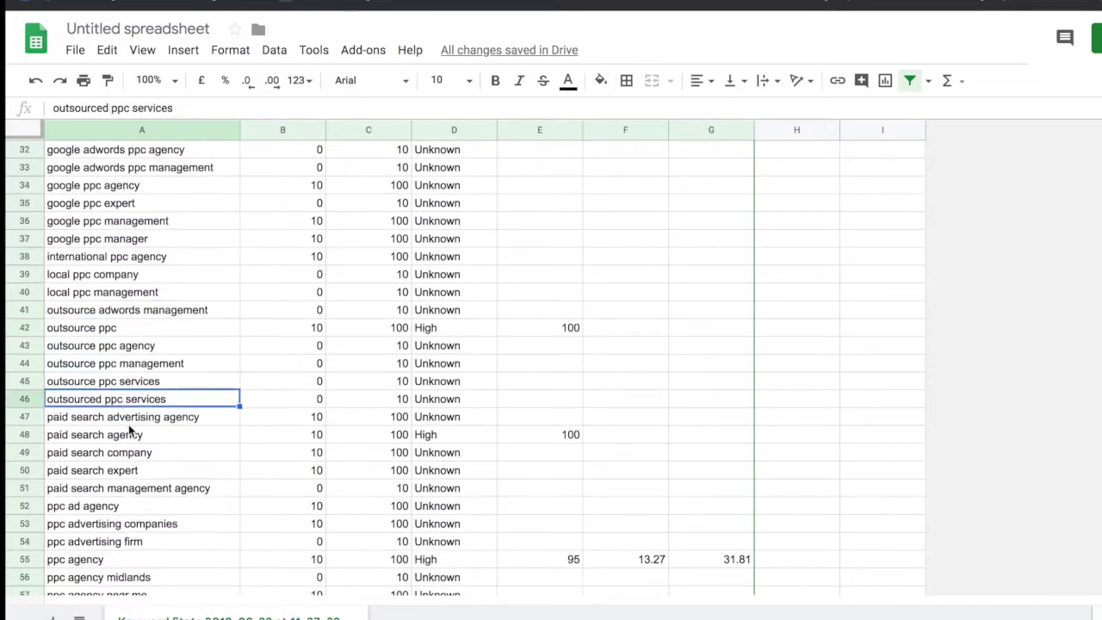
click(118, 452)
scroll(118, 454, down, 2)
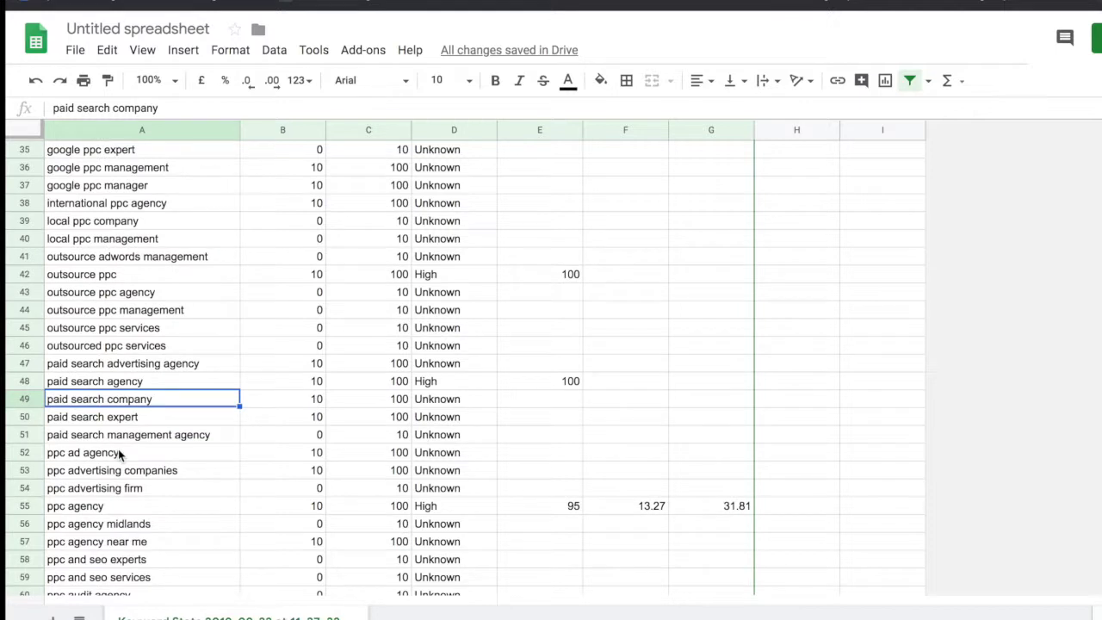
scroll(120, 454, down, 2)
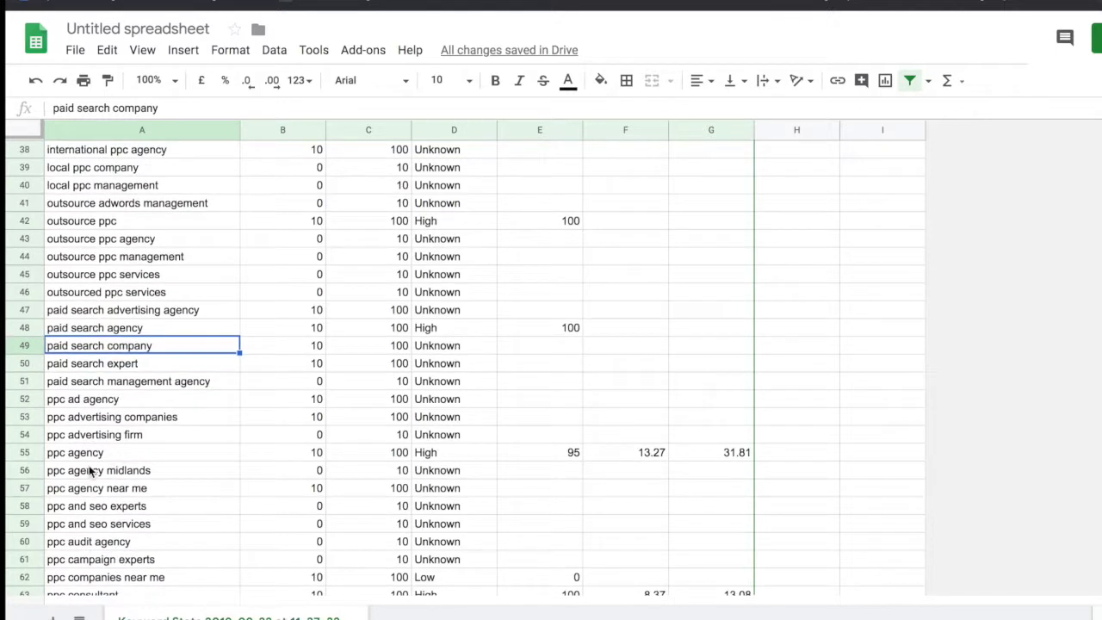
click(86, 472)
click(26, 470)
right_click(26, 470)
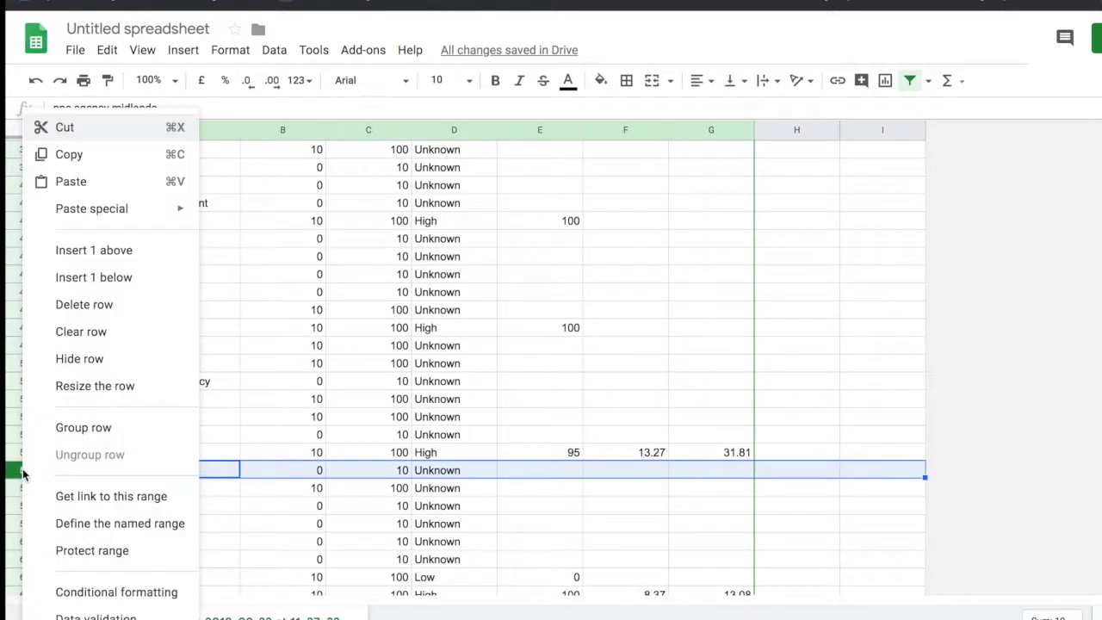
click(86, 303)
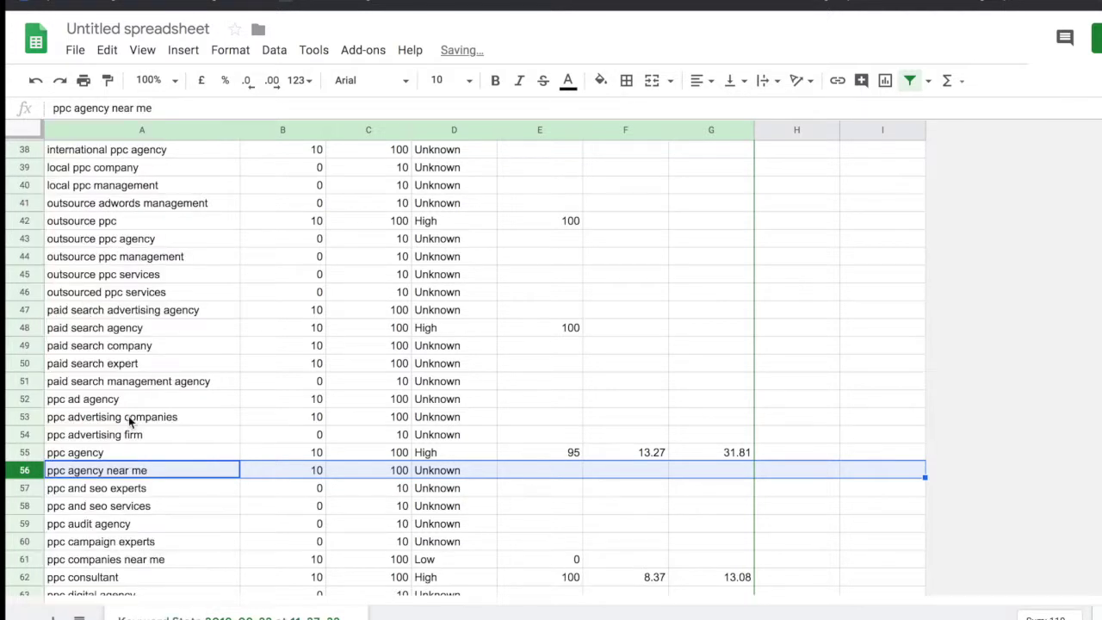
scroll(130, 422, down, 3)
click(129, 421)
drag(20, 421, 20, 431)
right_click(21, 430)
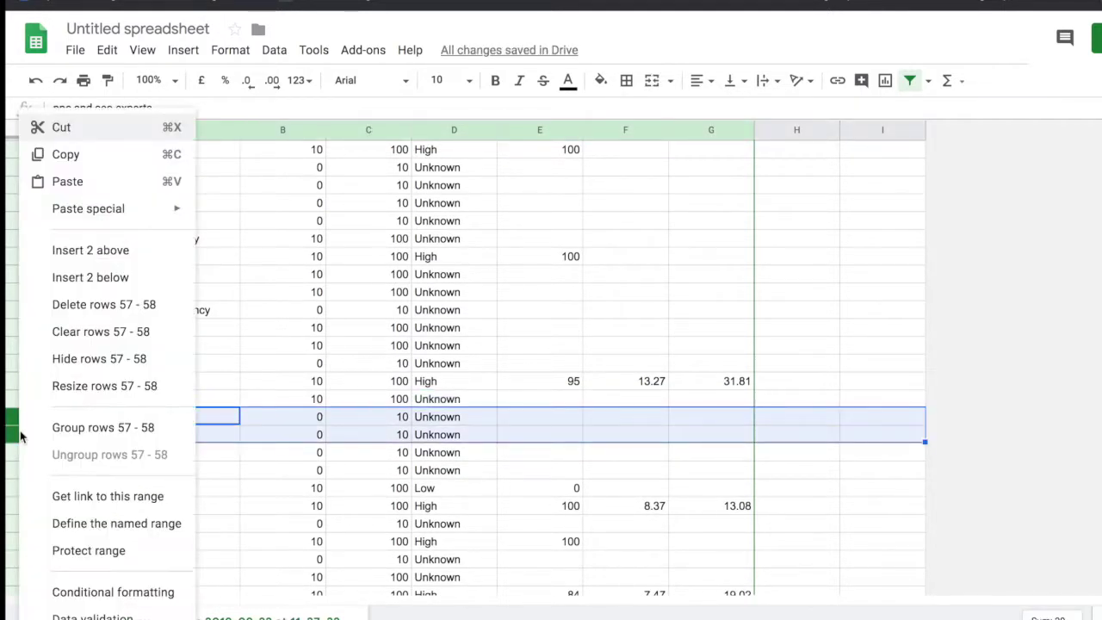
click(112, 308)
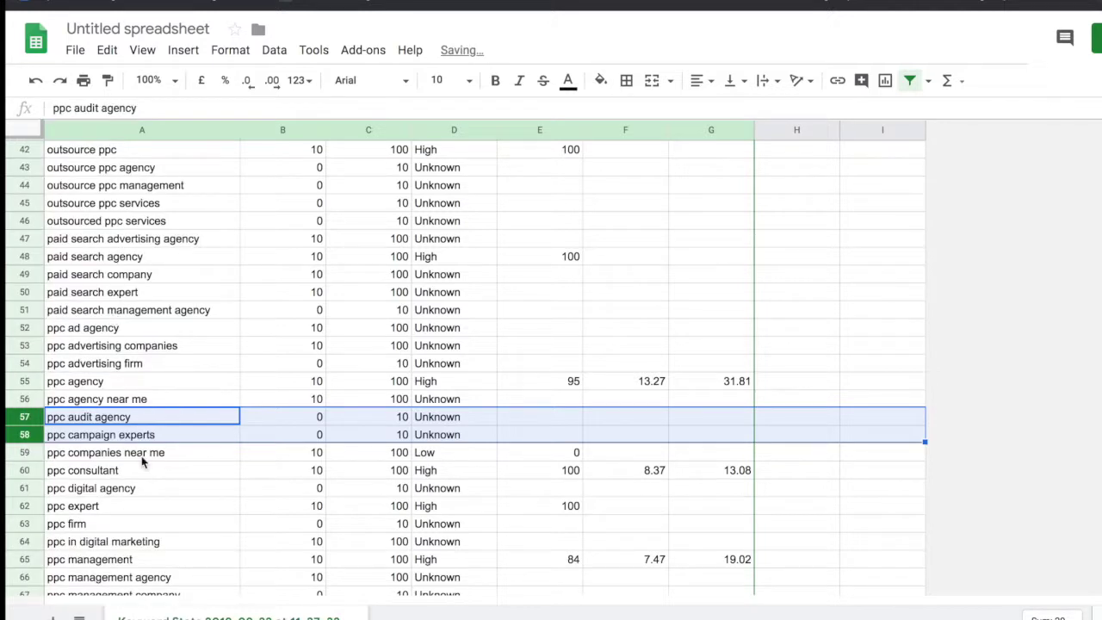
scroll(142, 462, down, 2)
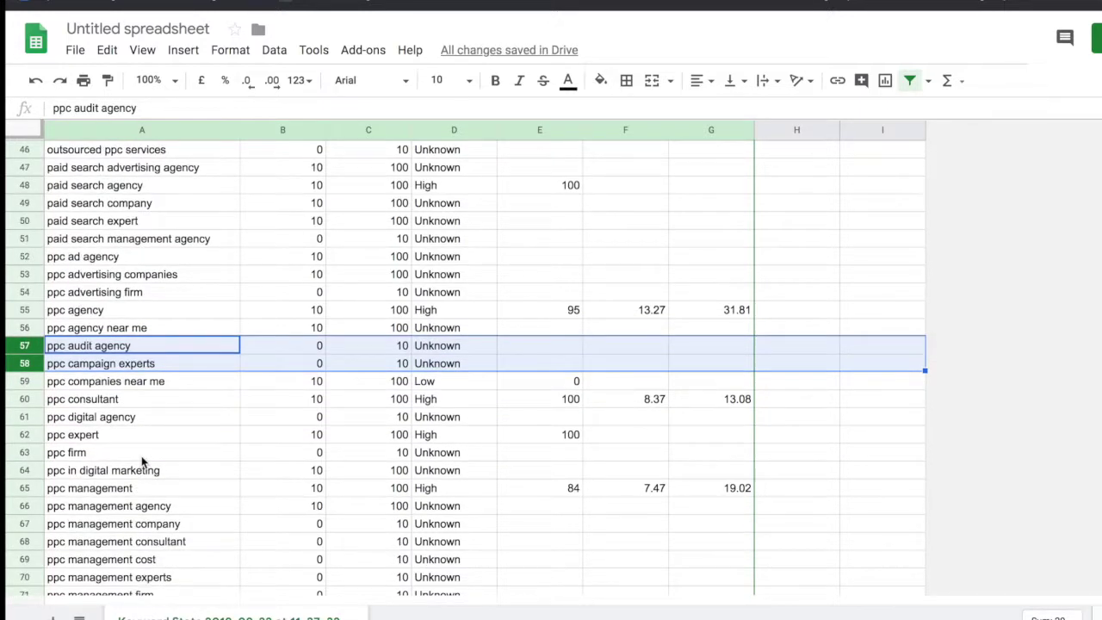
click(141, 455)
scroll(141, 455, down, 1)
click(141, 456)
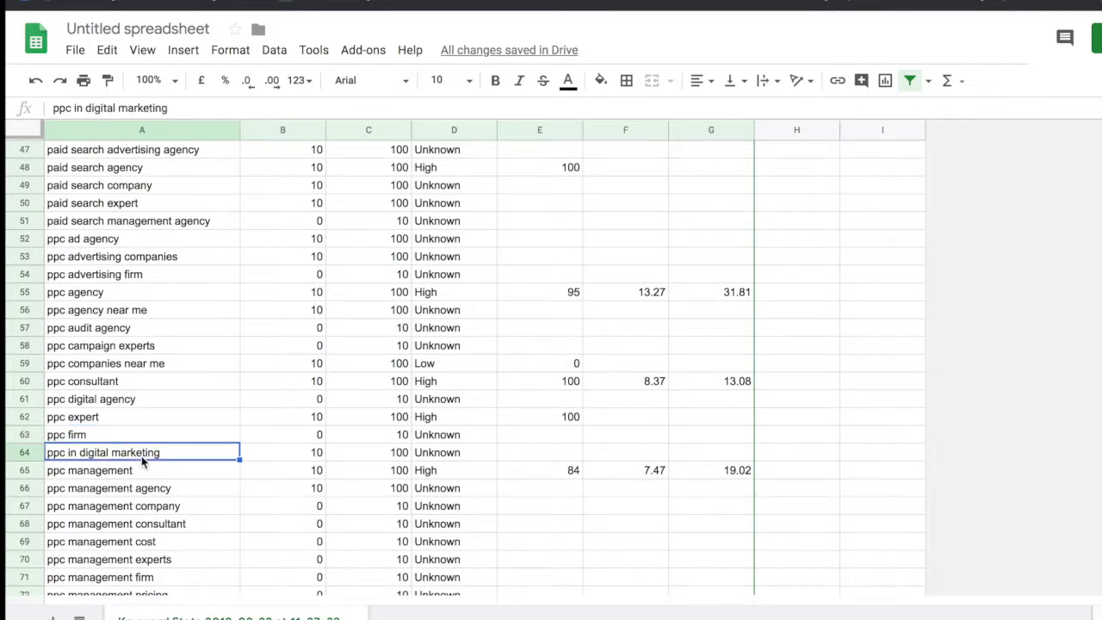
click(27, 452)
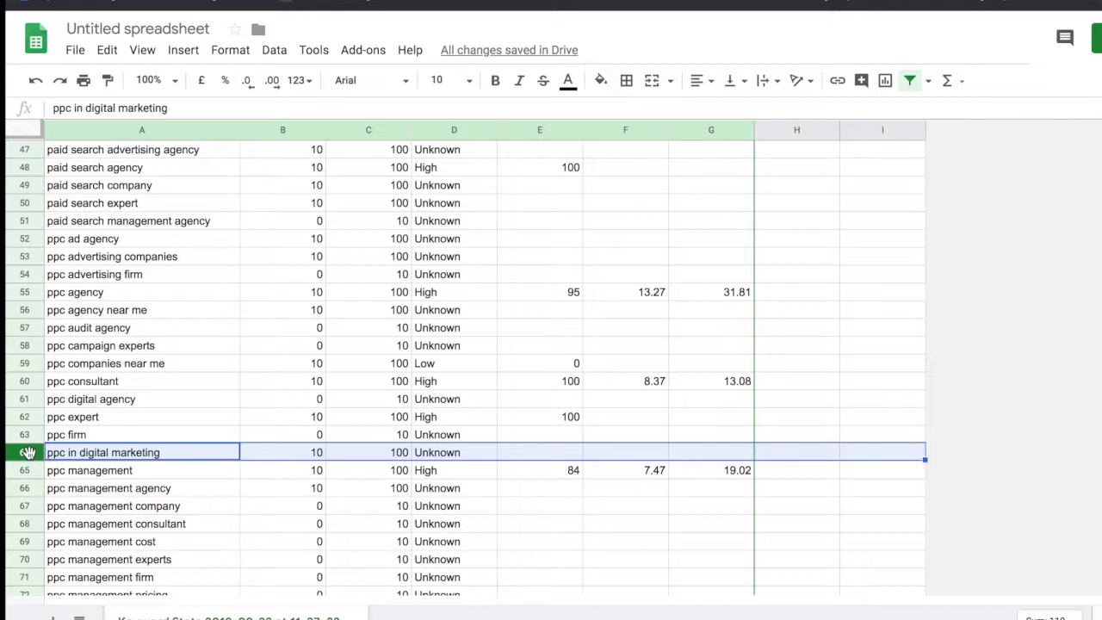
right_click(28, 452)
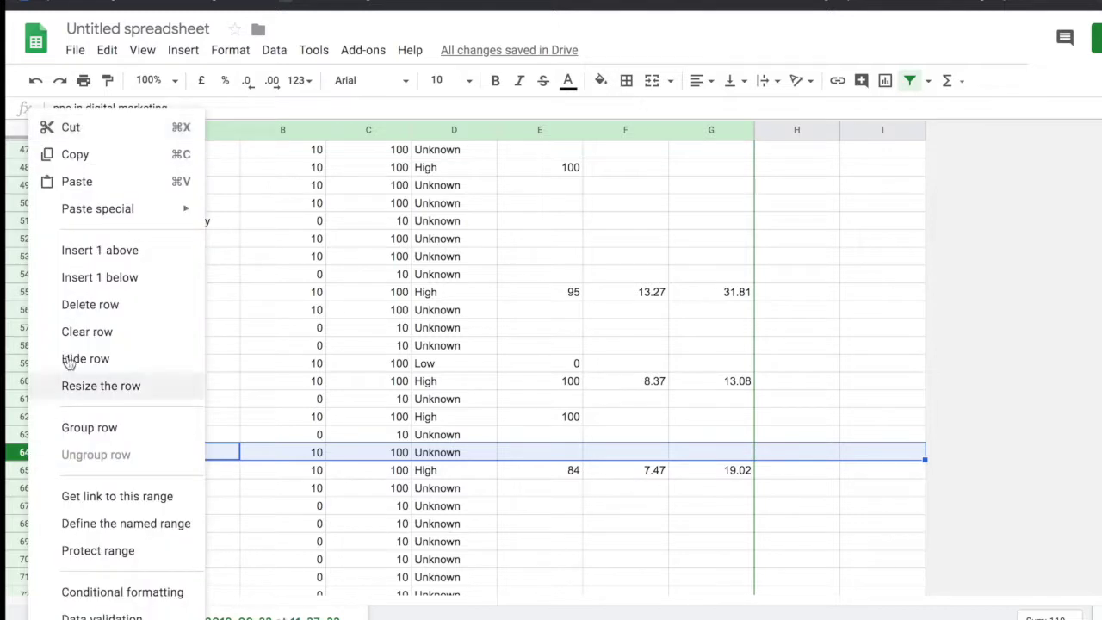
click(95, 307)
scroll(138, 414, down, 3)
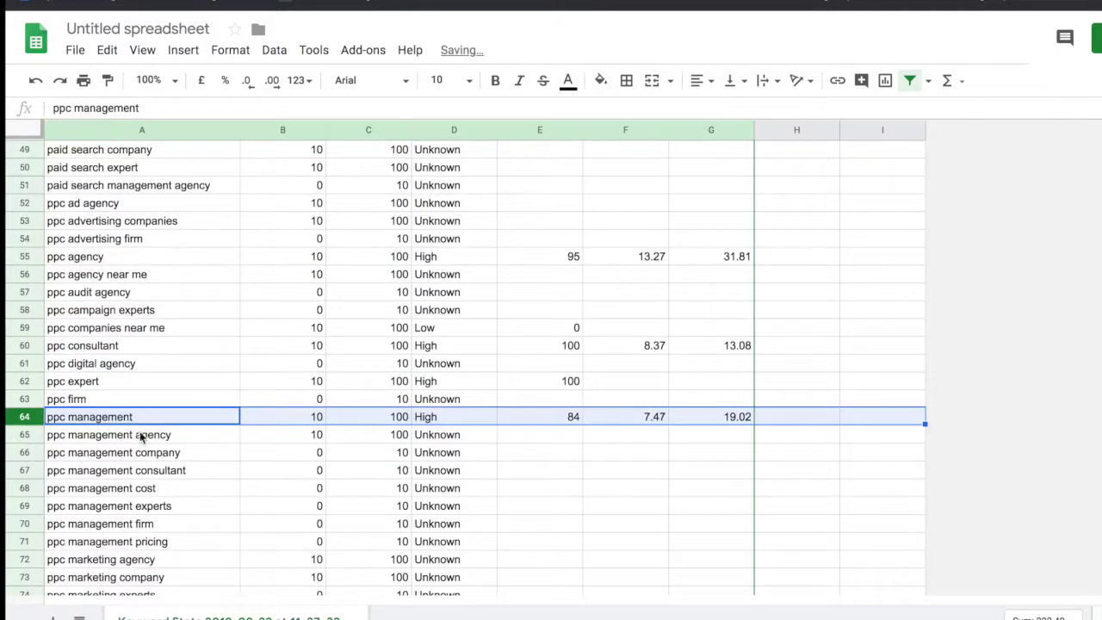
click(167, 469)
scroll(168, 465, down, 1)
click(170, 458)
scroll(168, 463, down, 2)
click(172, 452)
scroll(176, 447, down, 2)
click(165, 437)
click(26, 453)
right_click(24, 452)
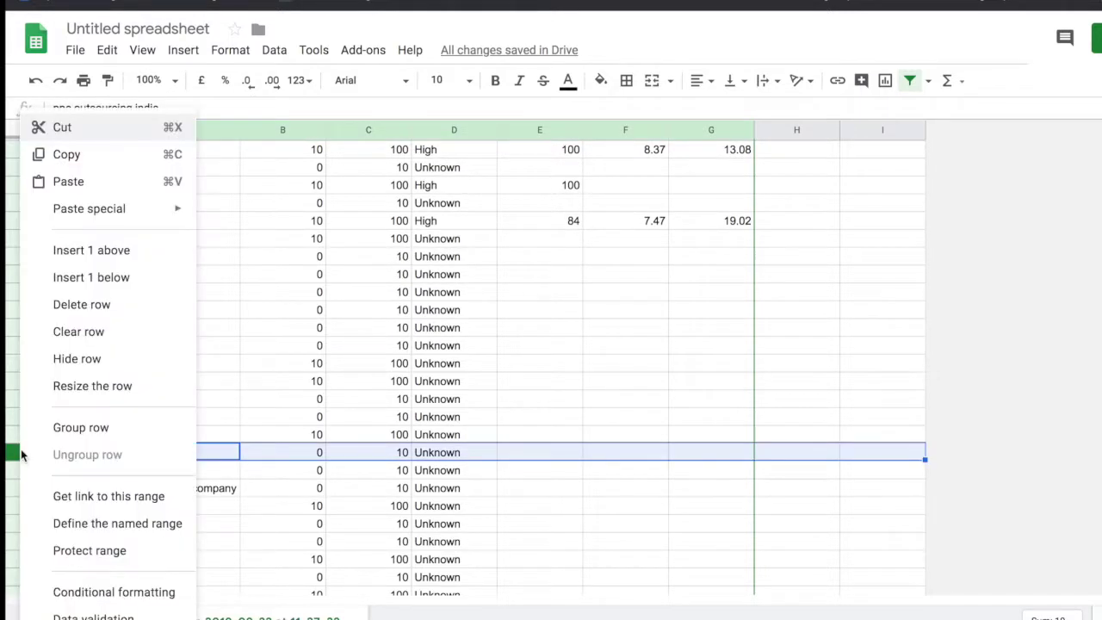
click(109, 306)
scroll(183, 329, down, 2)
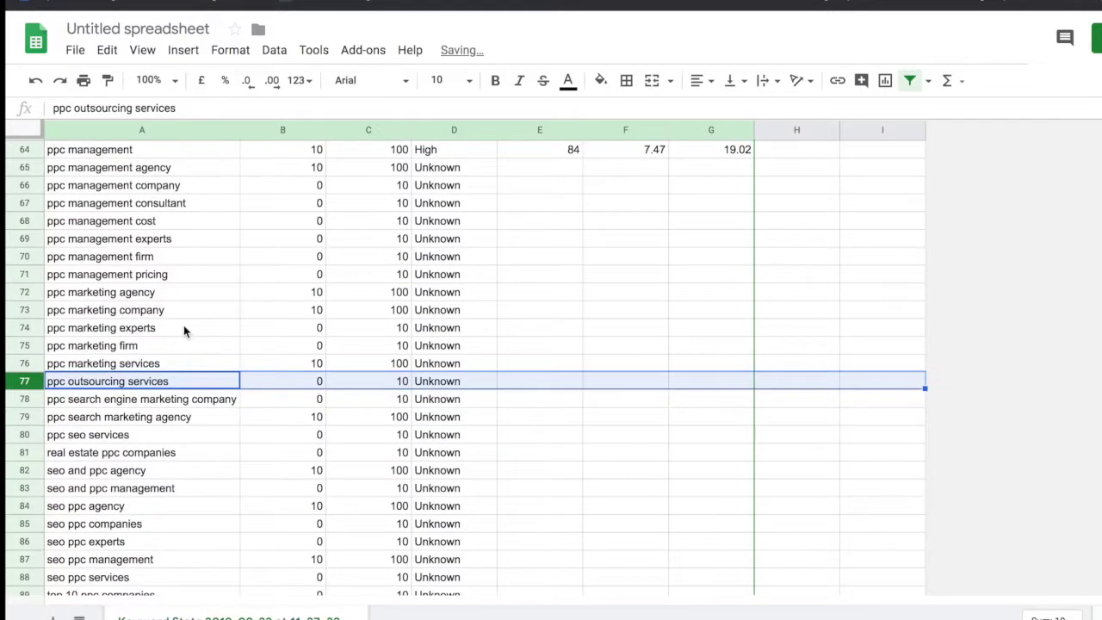
scroll(182, 378, down, 1)
click(185, 386)
click(75, 401)
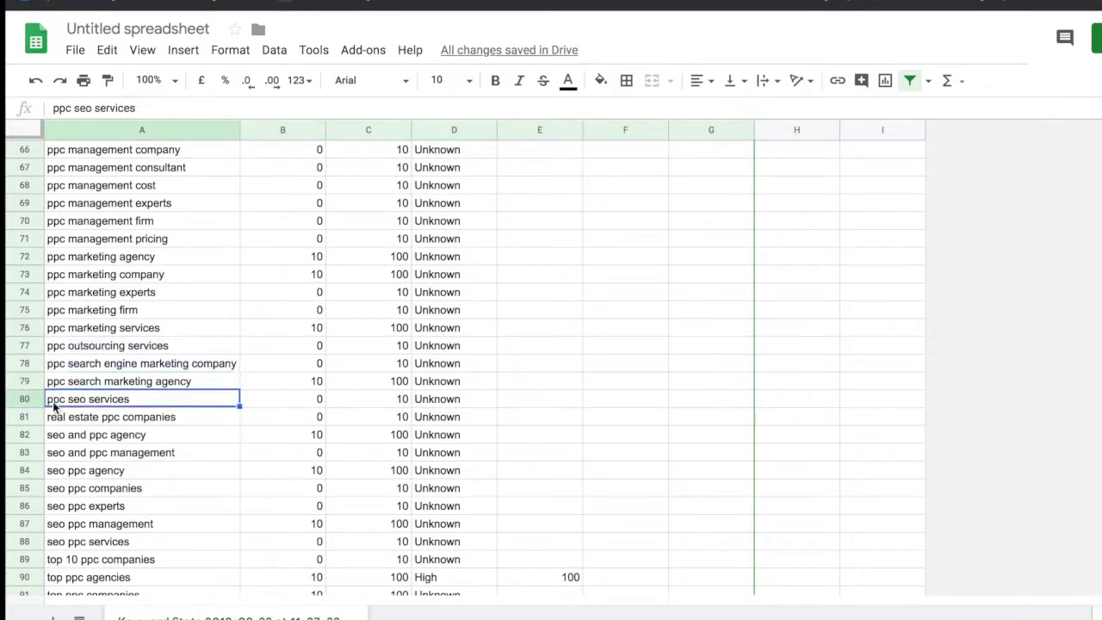
click(21, 398)
right_click(22, 398)
click(79, 305)
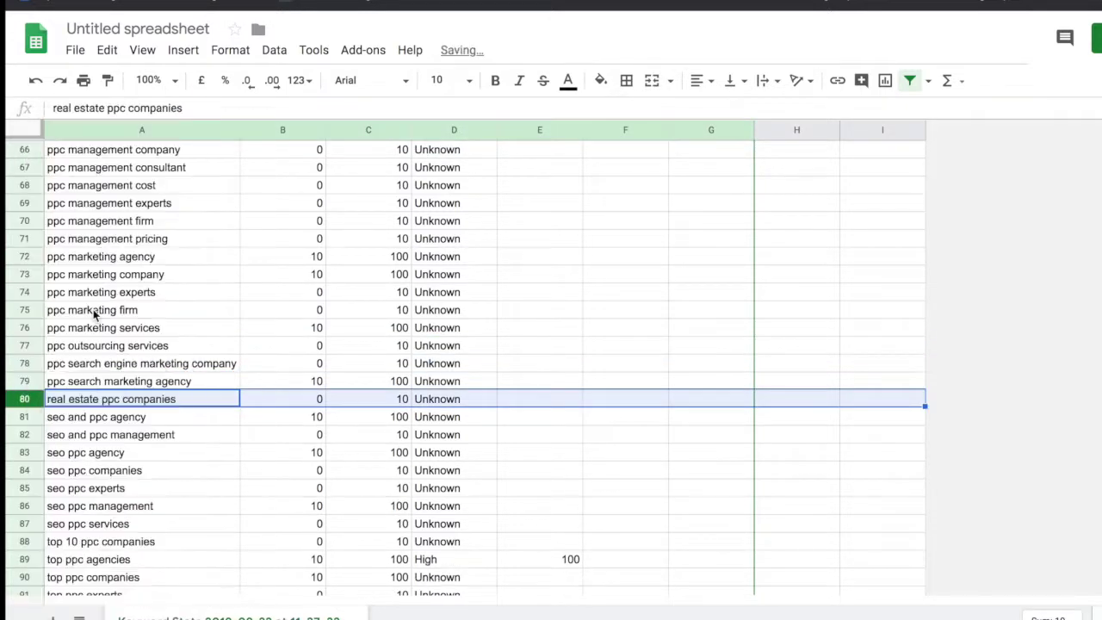
drag(25, 417, 28, 531)
right_click(25, 499)
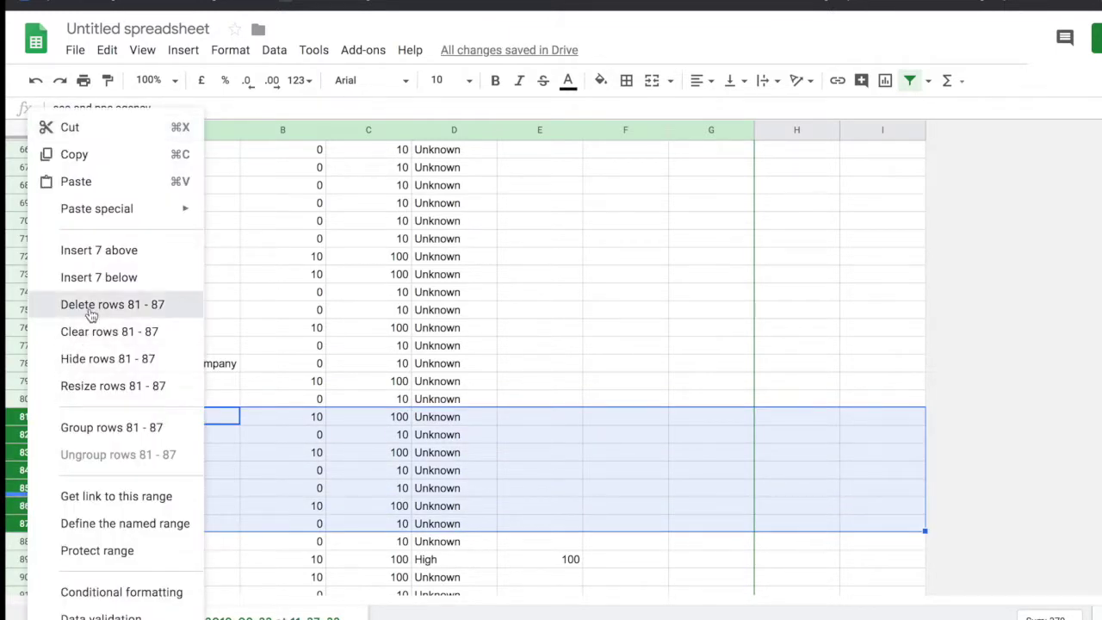
click(91, 307)
scroll(133, 385, down, 2)
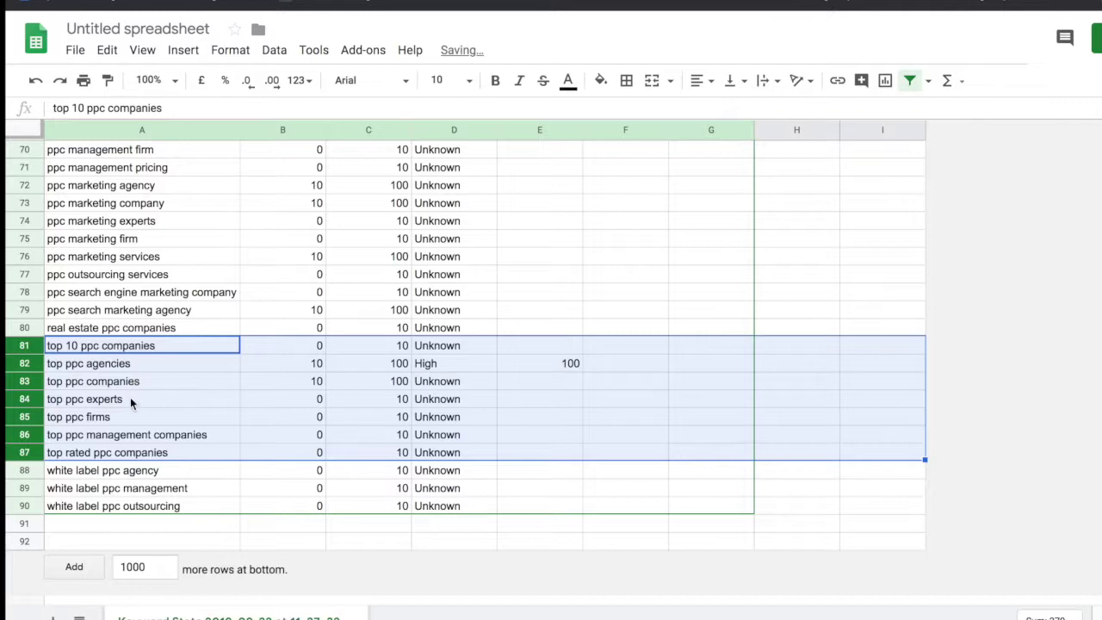
click(125, 435)
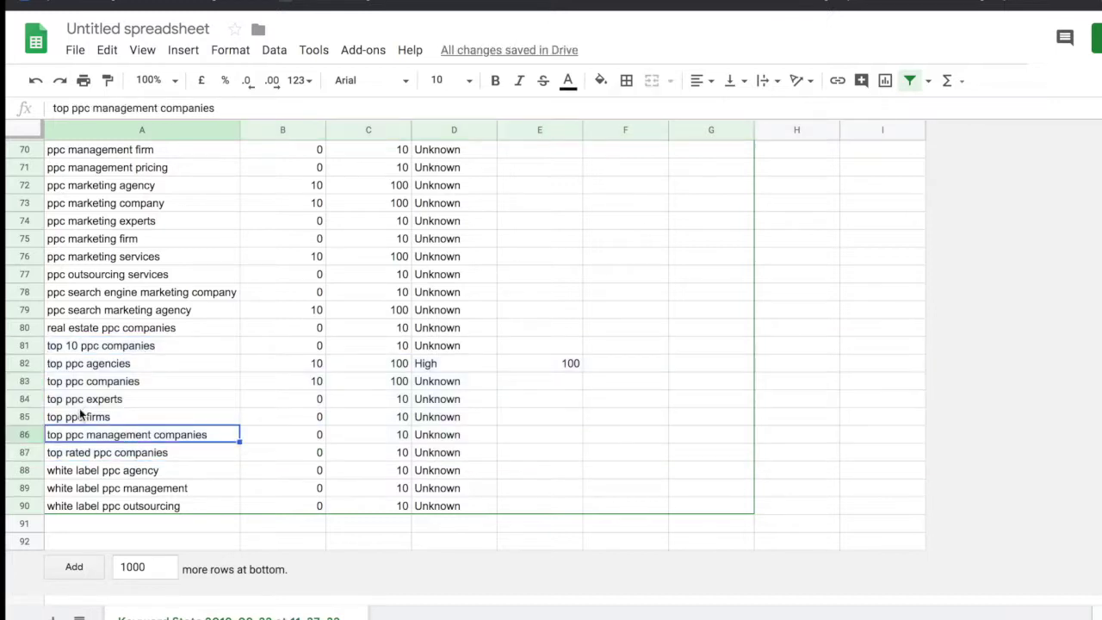
click(81, 415)
click(82, 454)
click(74, 473)
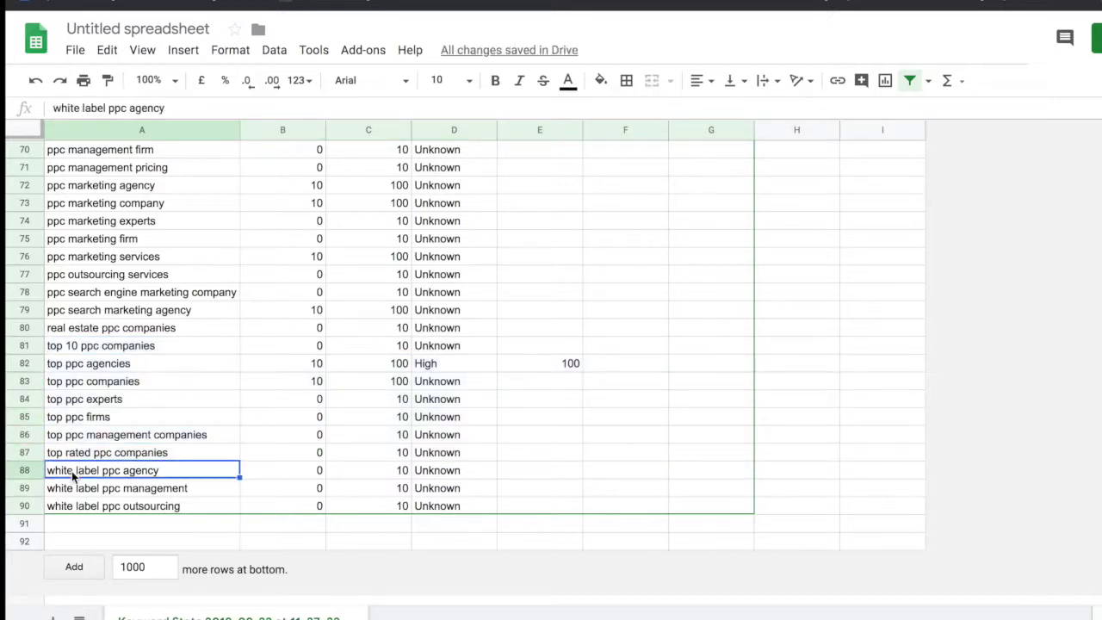
drag(24, 470, 31, 502)
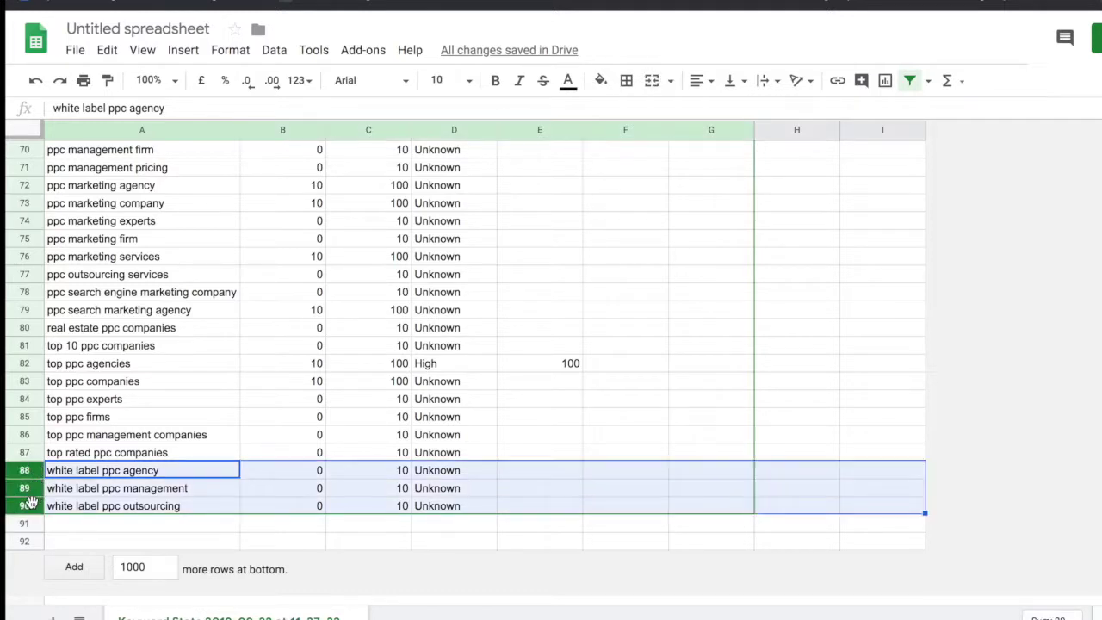
right_click(31, 502)
click(111, 305)
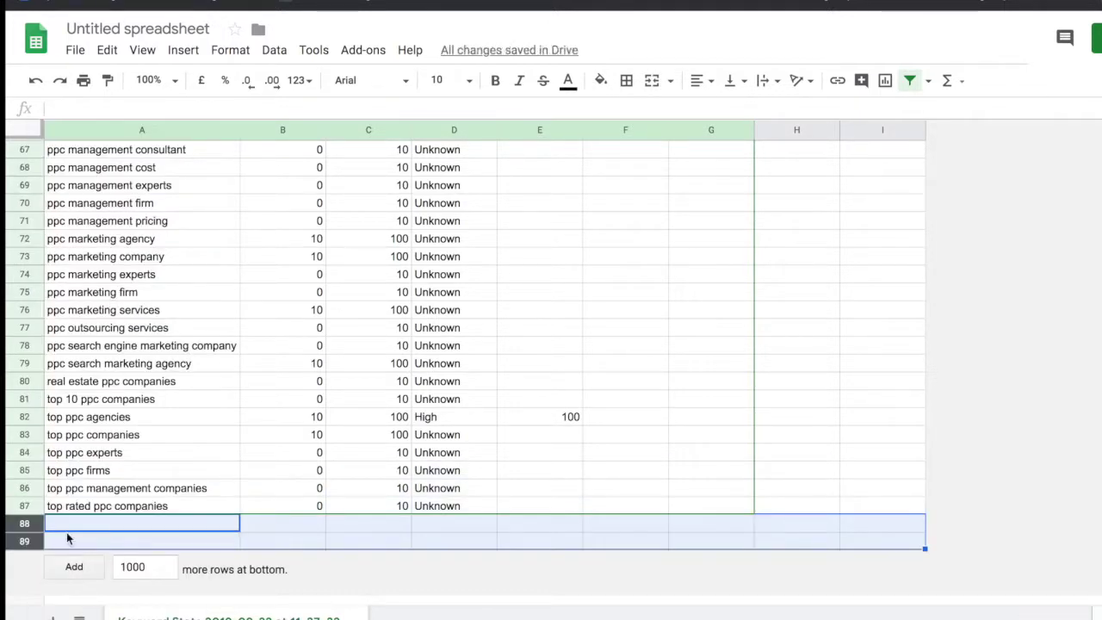
Step: Search the sheet for 'sea' and 'india', finding no matching keywords
scroll(97, 489, up, 15)
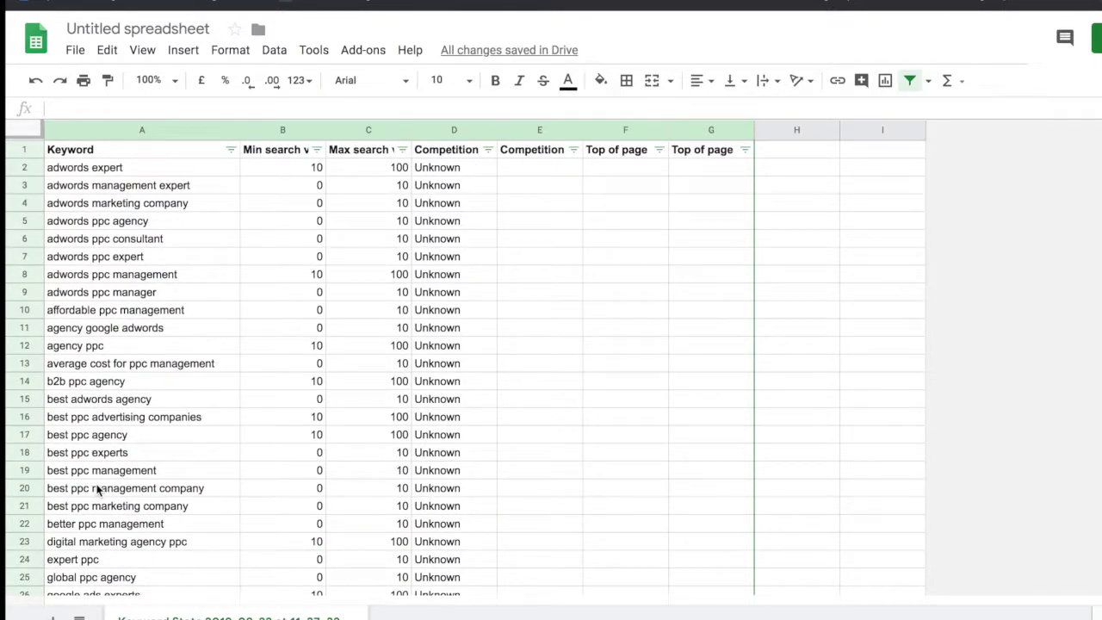
key(ctrl+f)
text(india)
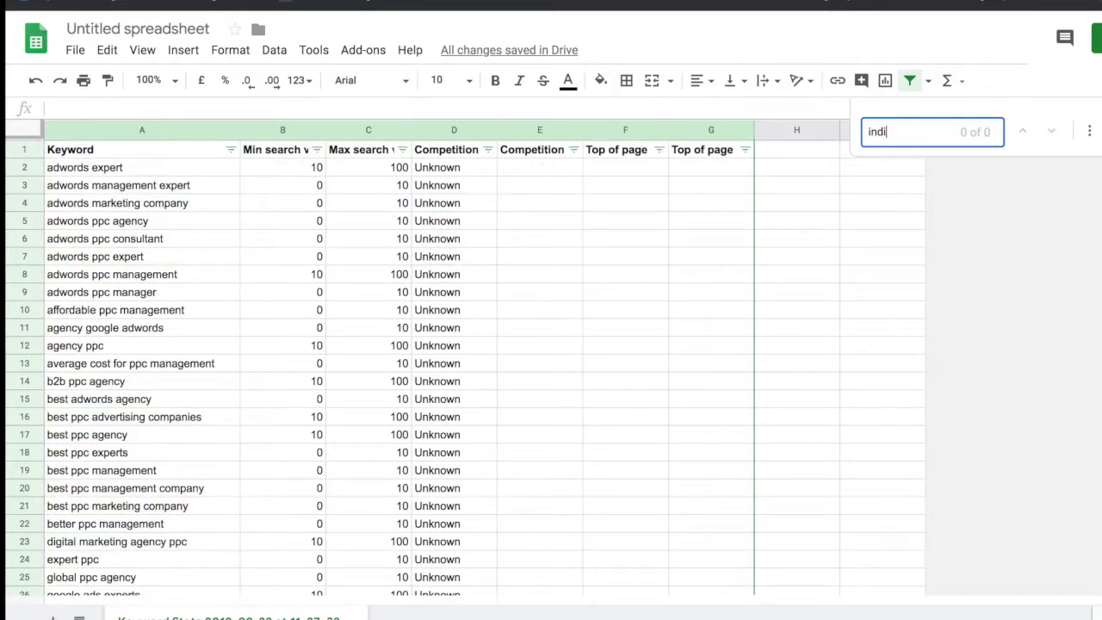
key(BackSpace)
key(BackSpace)
key(BackSpace)
key(BackSpace)
key(BackSpace)
Step: Scroll through column A to confirm no India-related keywords down to row 87
click(123, 274)
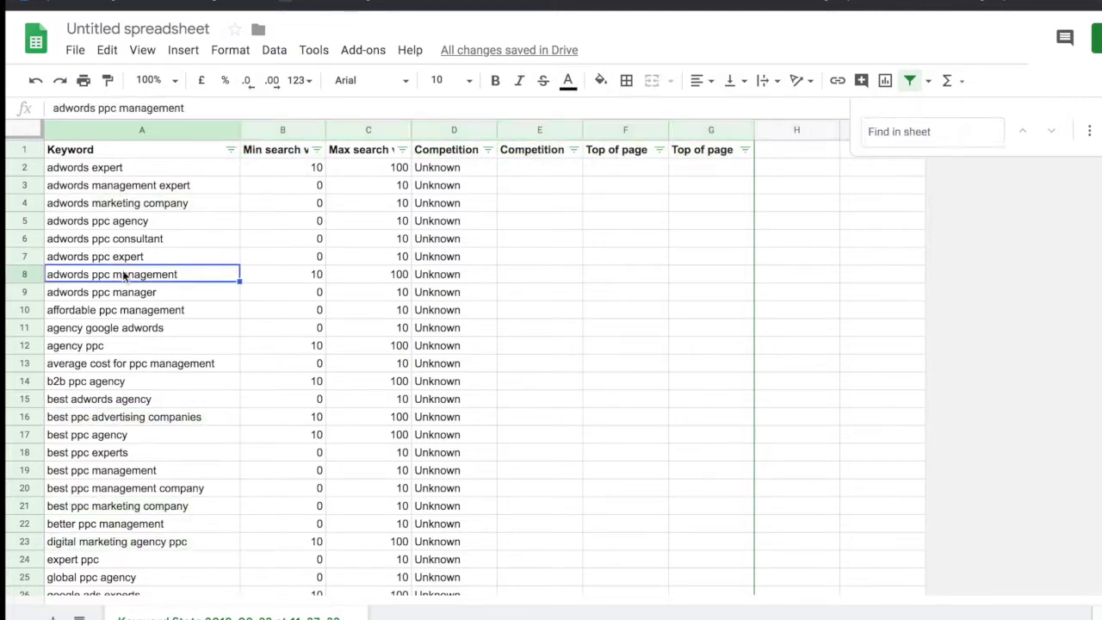
scroll(122, 269, down, 5)
scroll(122, 274, down, 5)
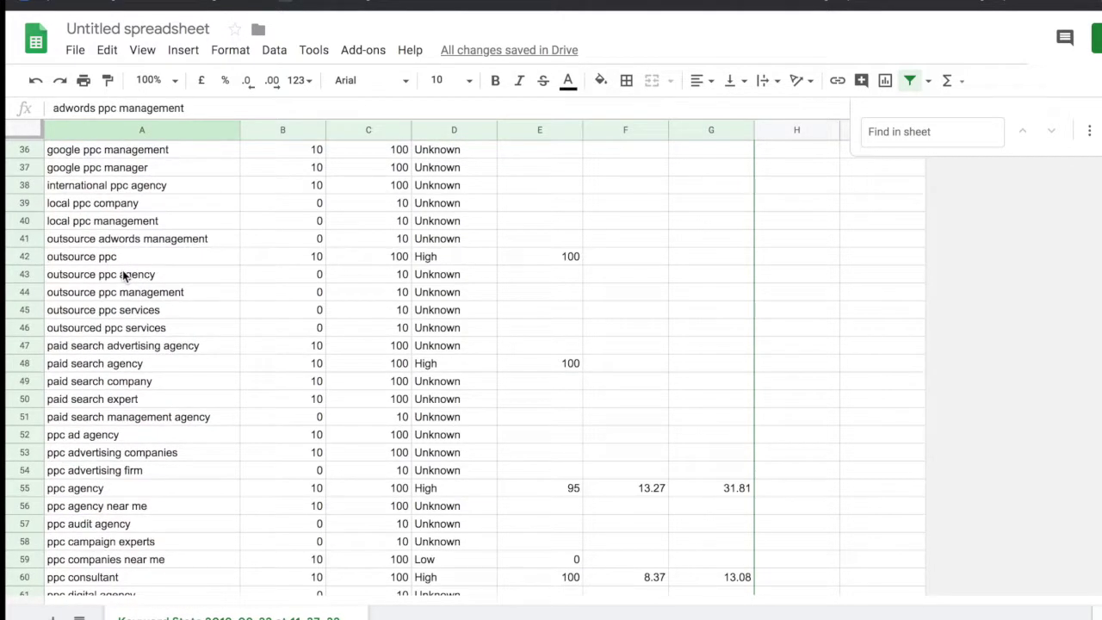
scroll(122, 274, down, 7)
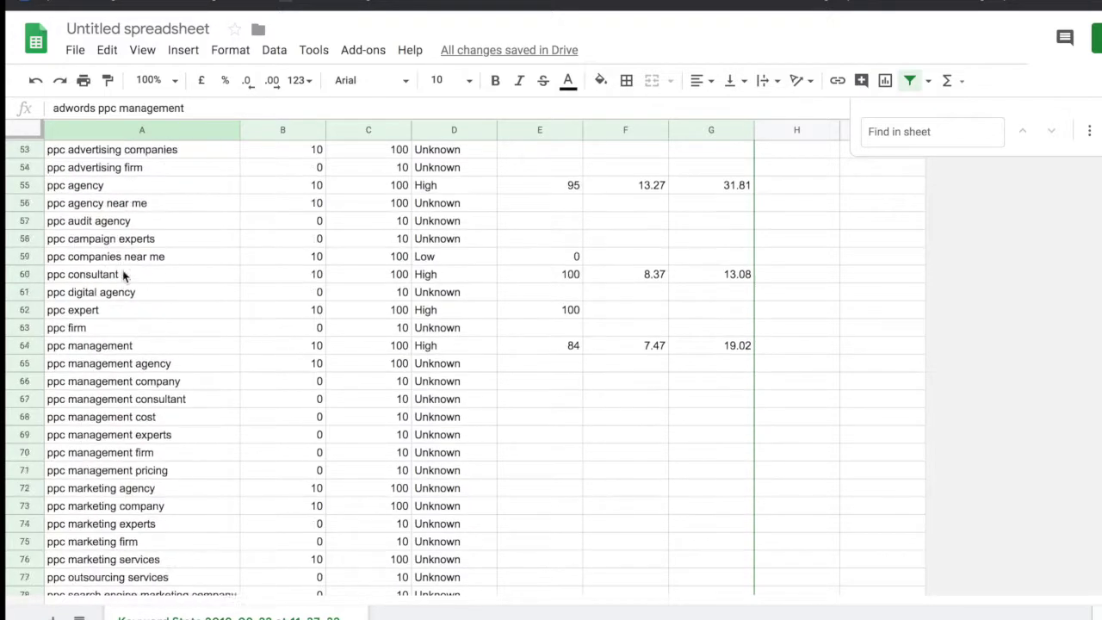
scroll(124, 274, down, 3)
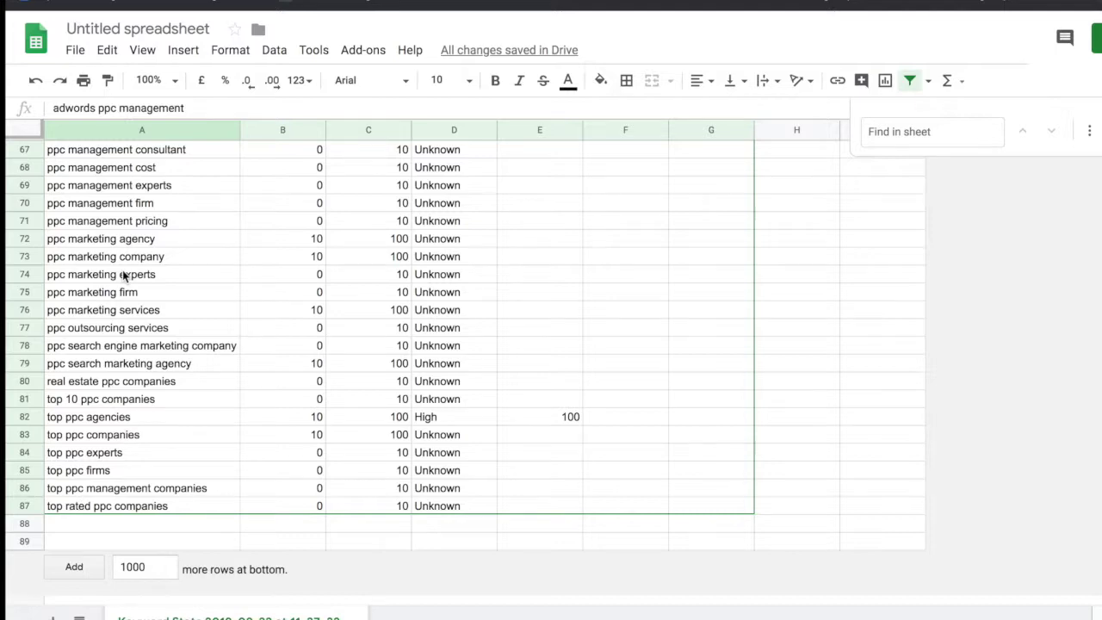
scroll(123, 274, up, 10)
scroll(123, 274, up, 8)
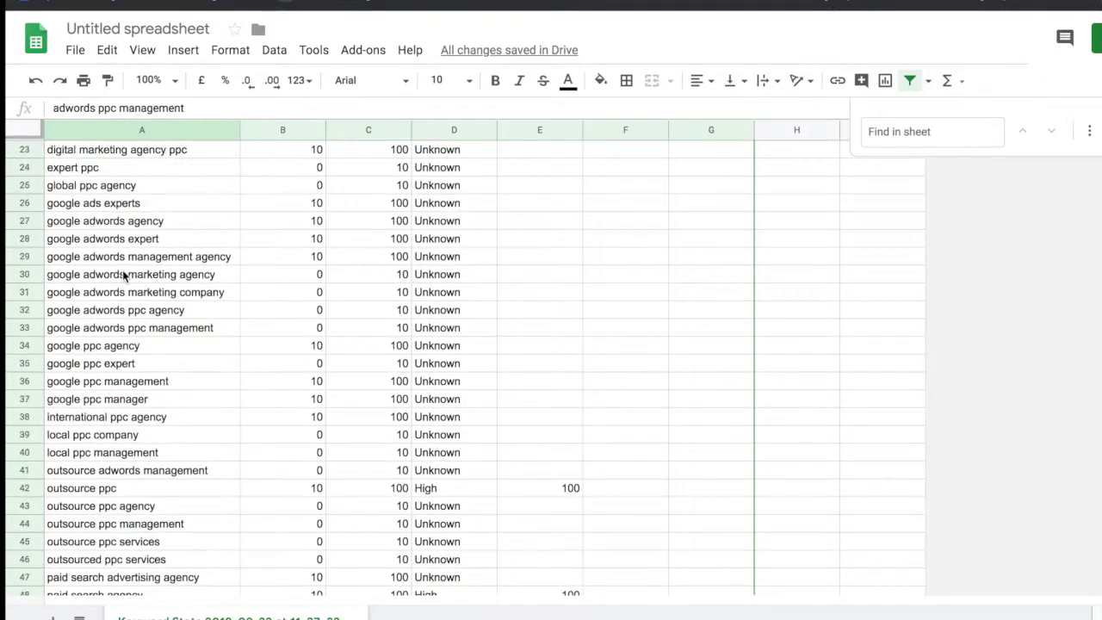
scroll(123, 274, up, 1)
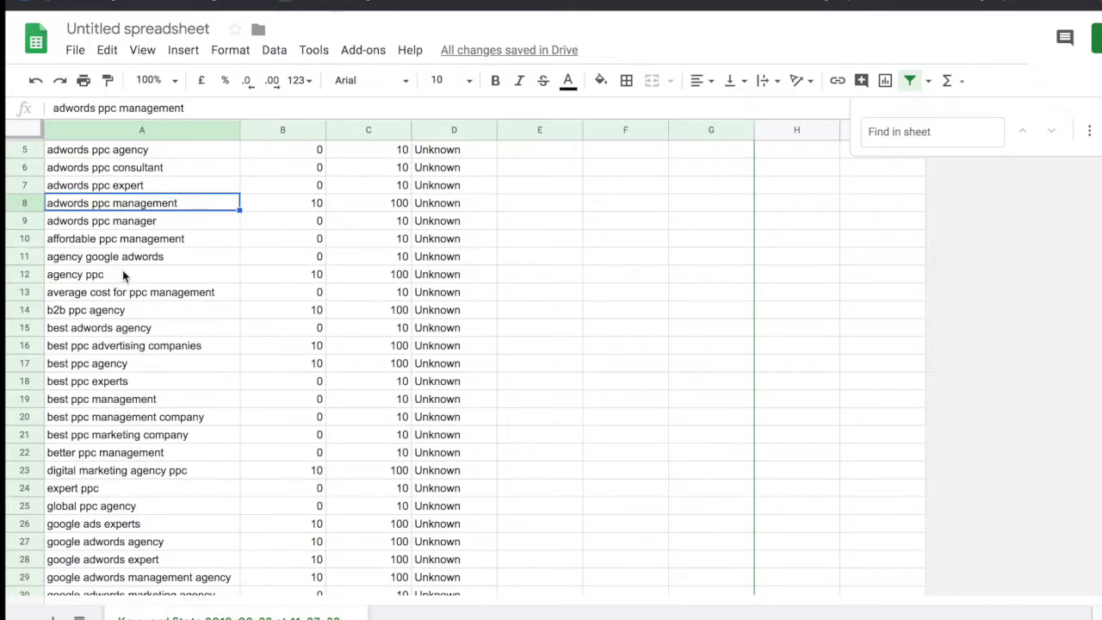
scroll(122, 274, up, 2)
scroll(122, 274, down, 2)
Step: Fill the seven 'best' keywords in A15:A21 light green
drag(67, 380, 72, 280)
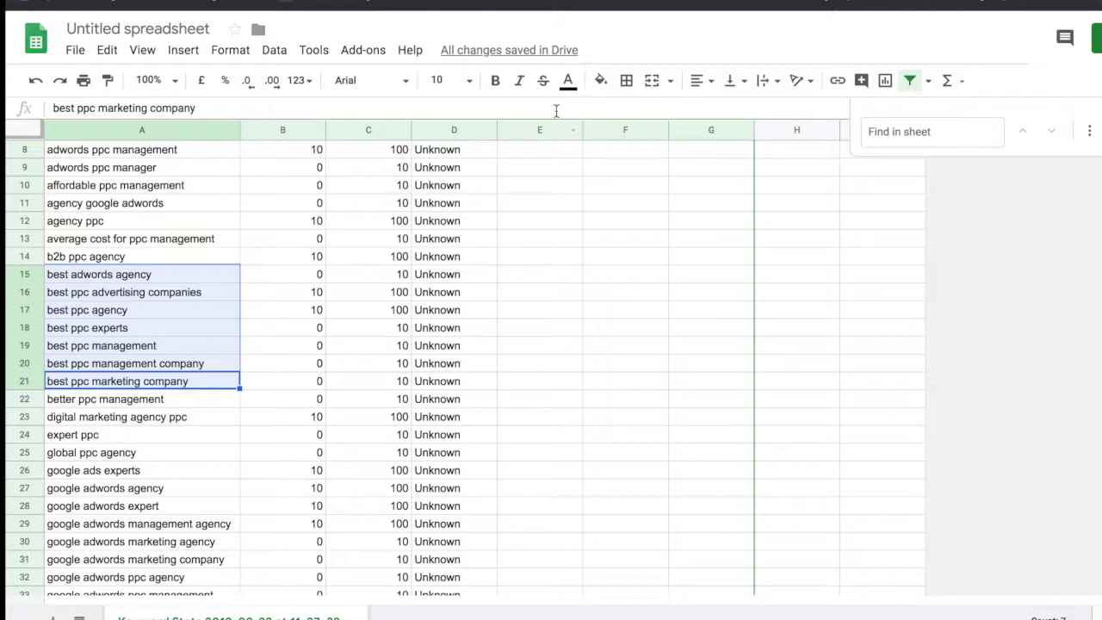
click(601, 80)
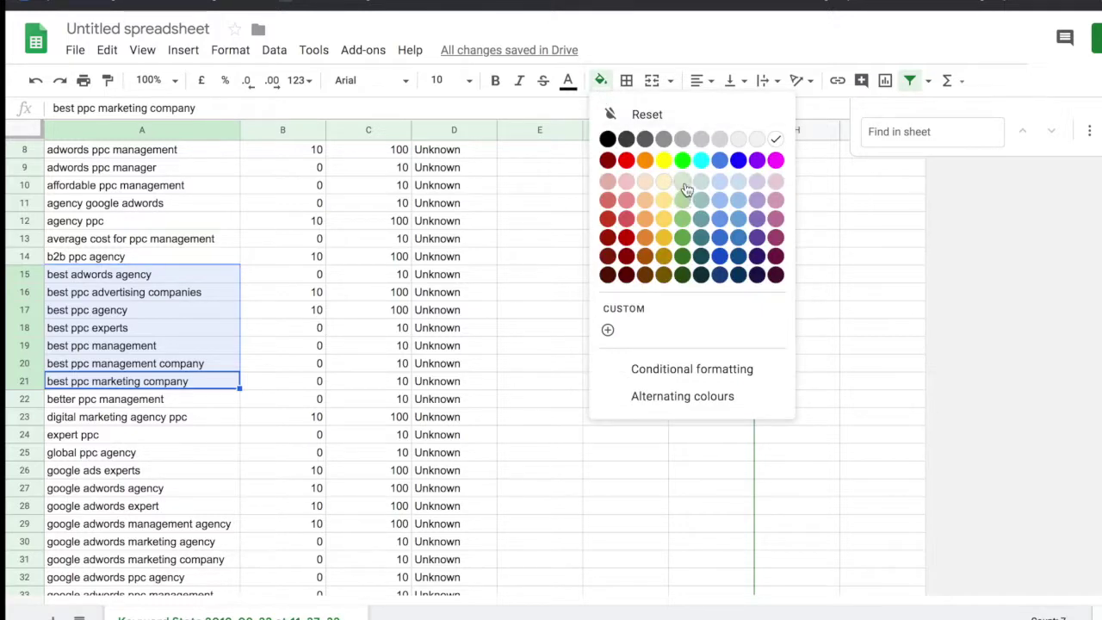
click(683, 181)
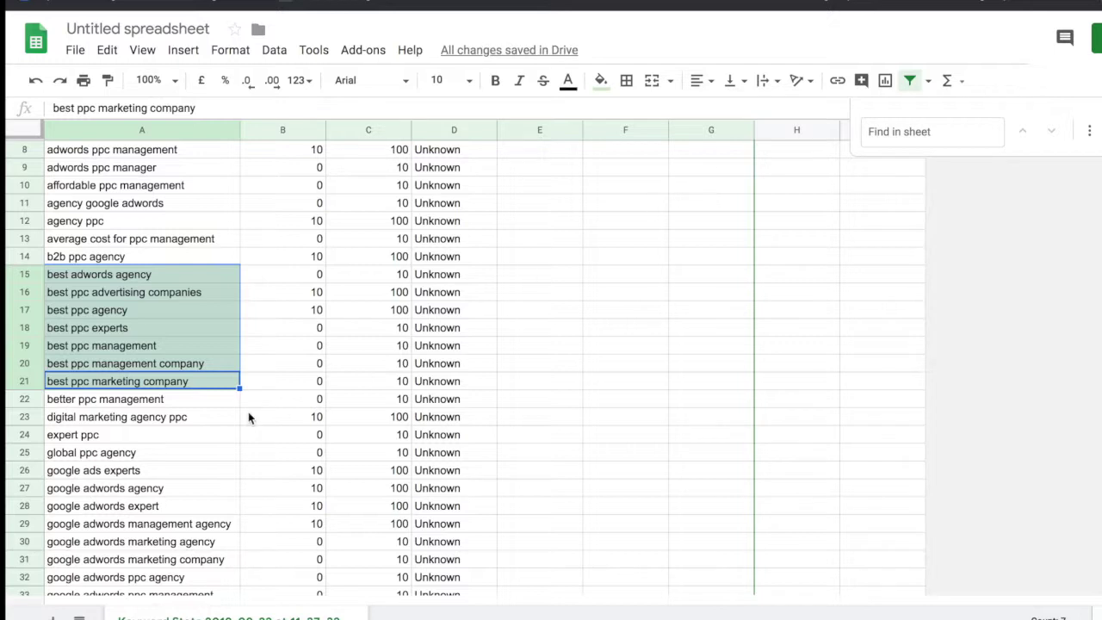
Step: Paint the same green fill onto the 'top' keywords in A81:A87
click(189, 366)
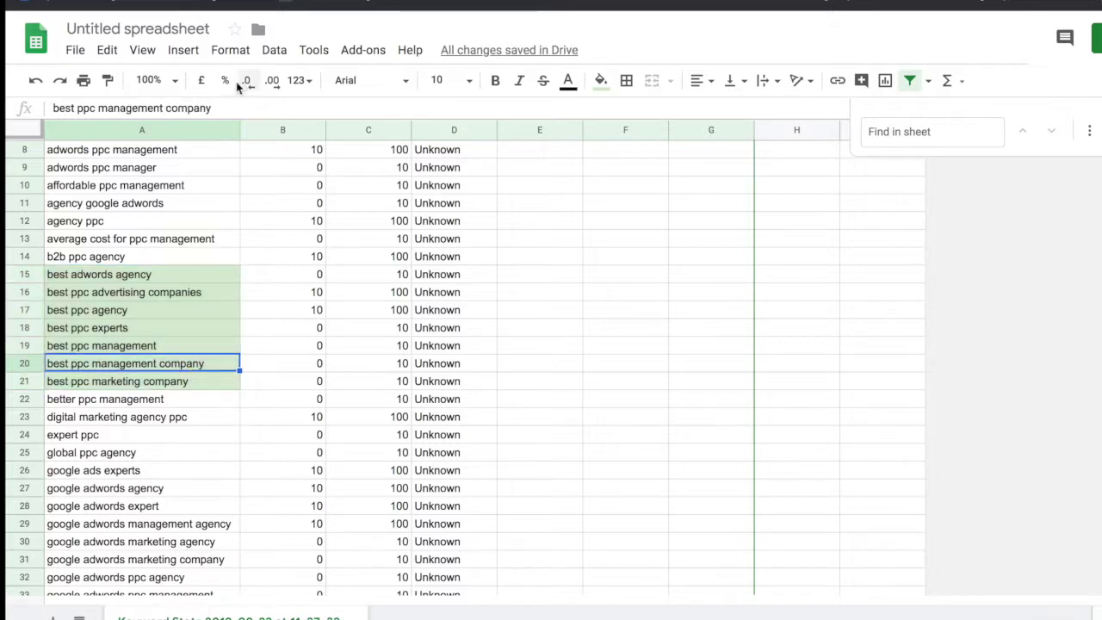
click(108, 81)
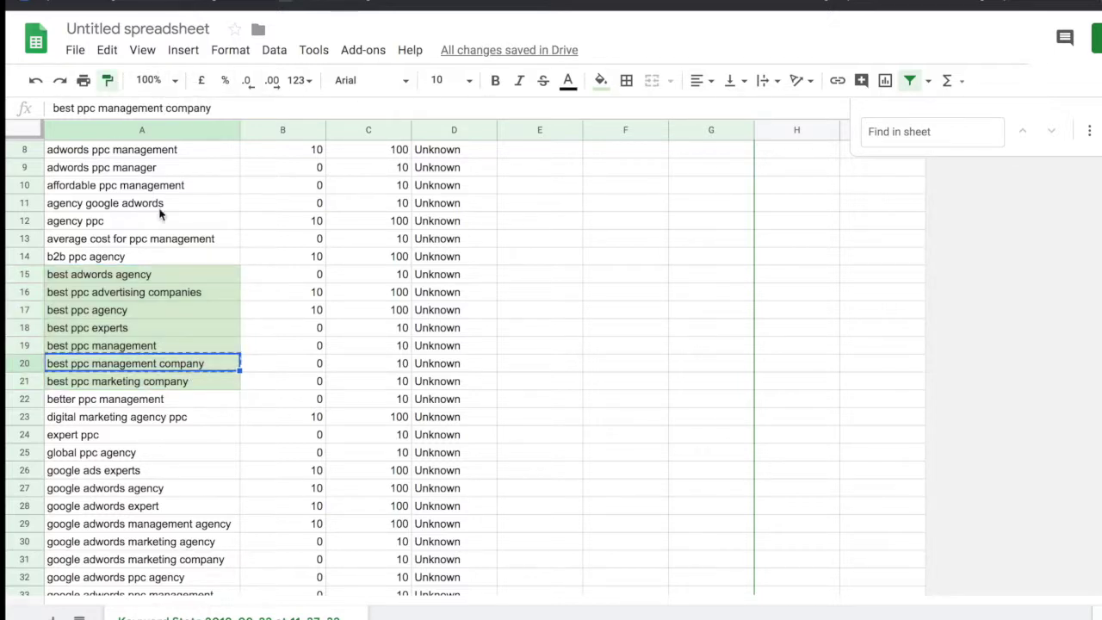
scroll(159, 213, down, 20)
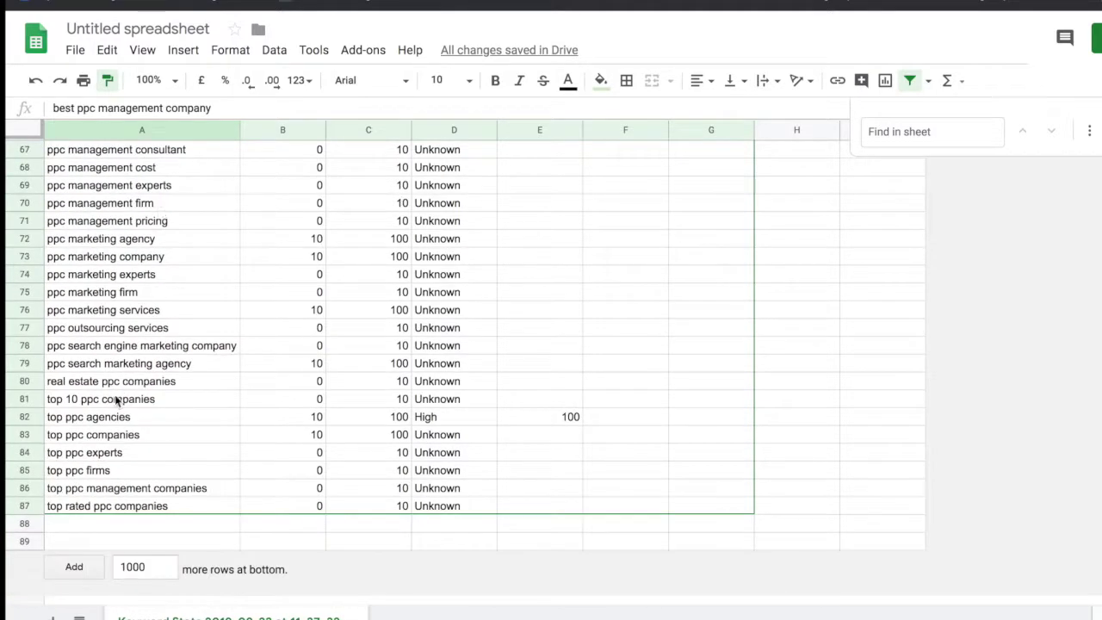
drag(92, 508, 99, 400)
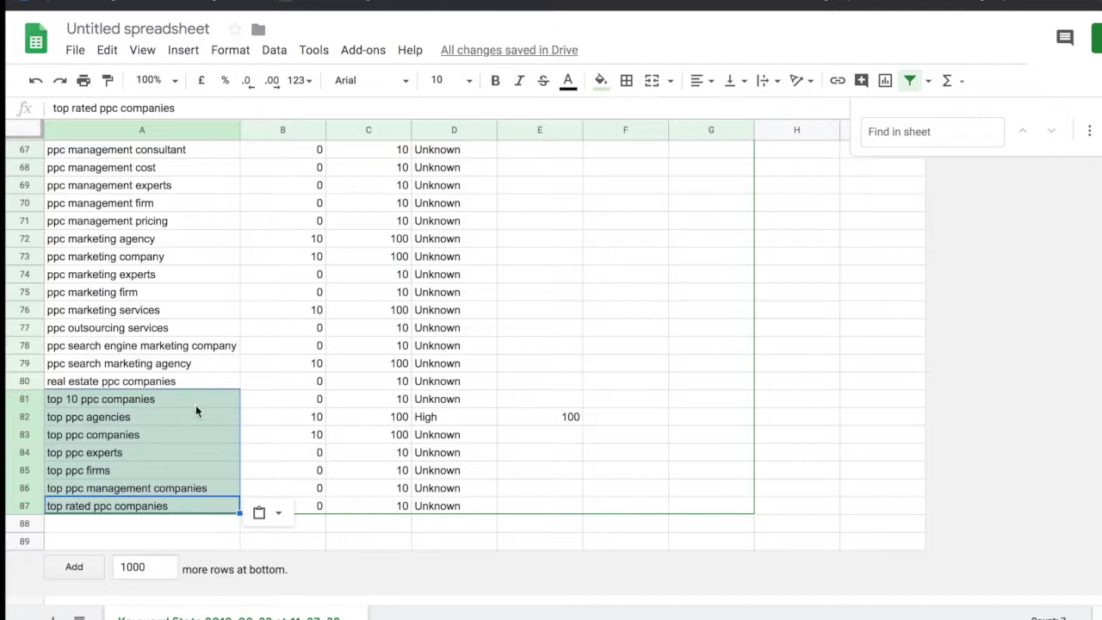
scroll(195, 405, up, 1)
click(166, 347)
key(ctrl+f)
text(cheap)
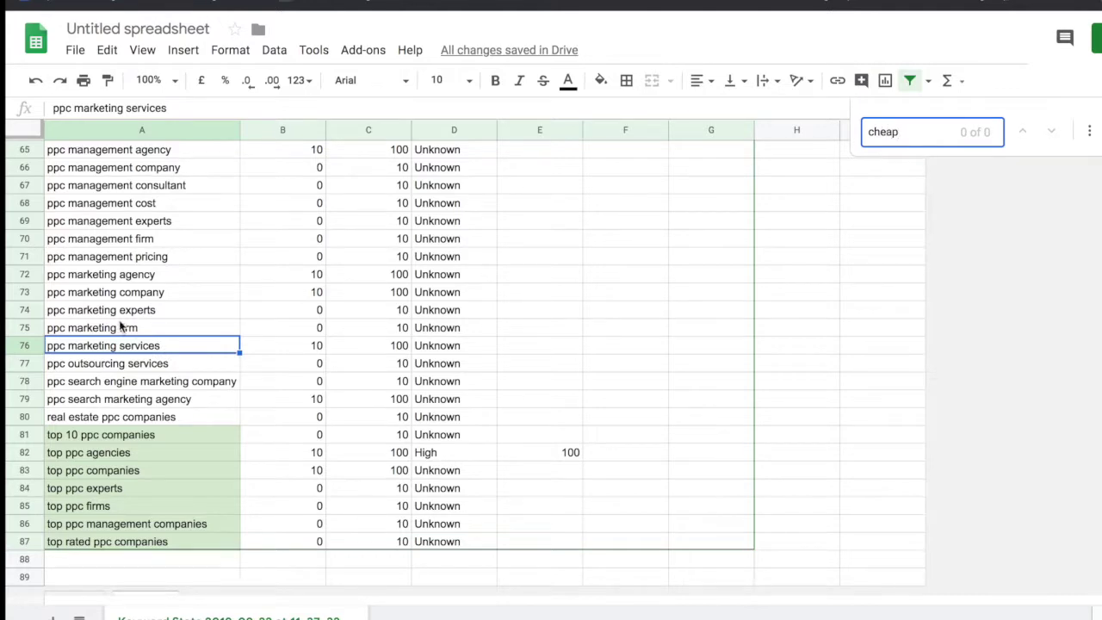
scroll(116, 356, up, 10)
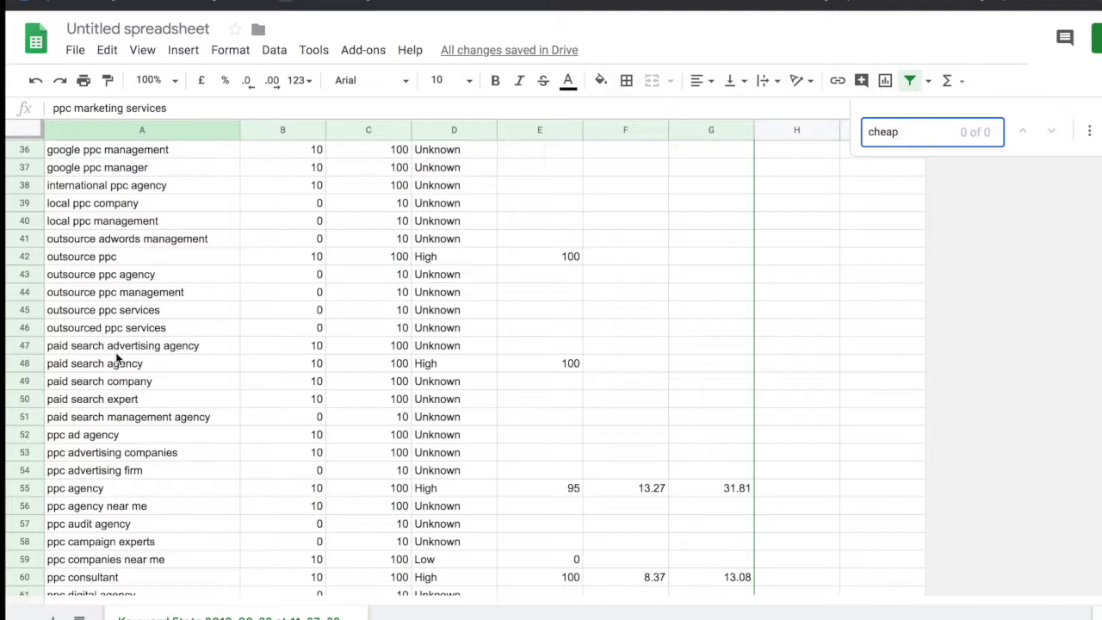
scroll(115, 352, up, 5)
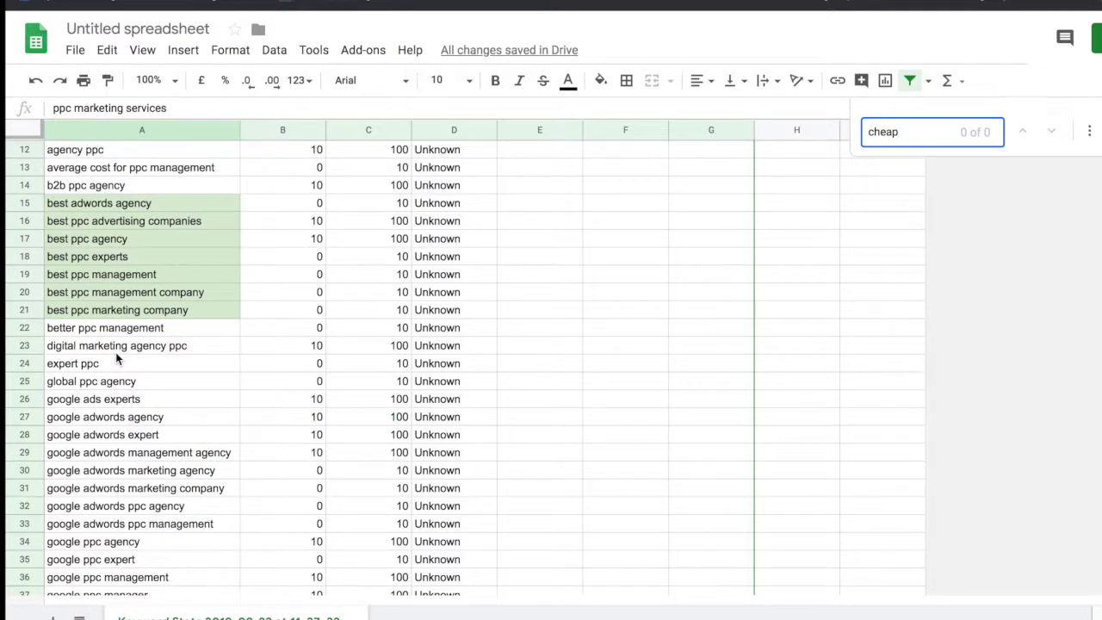
click(115, 352)
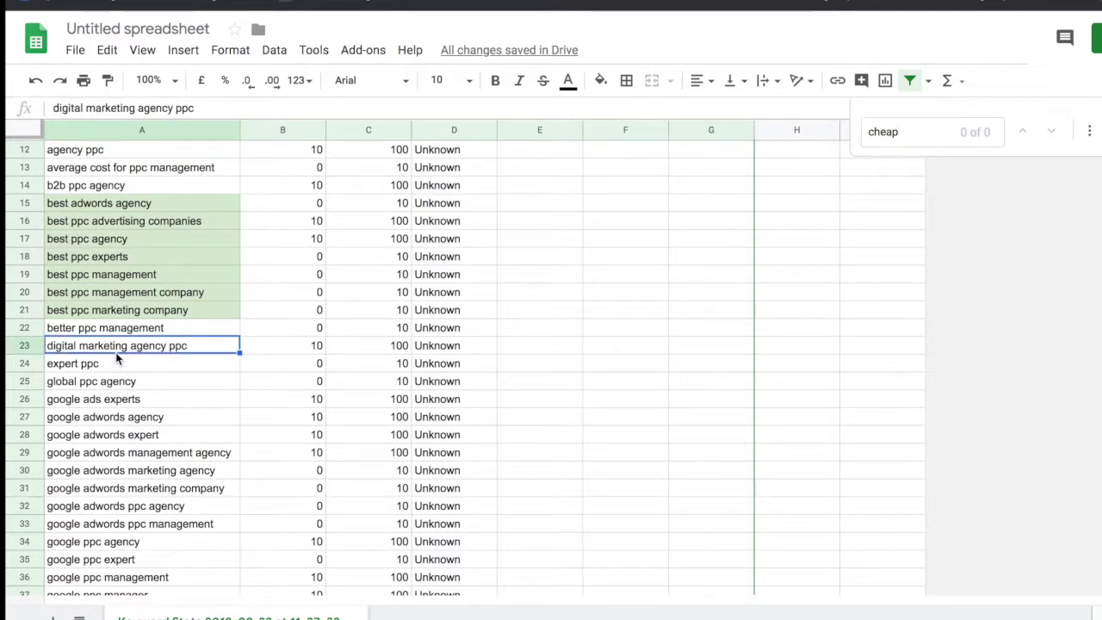
text(fbest)
click(129, 382)
text(z)
key(BackSpace)
key(Return)
key(ctrl+z)
key(ctrl+z)
key(ctrl+f)
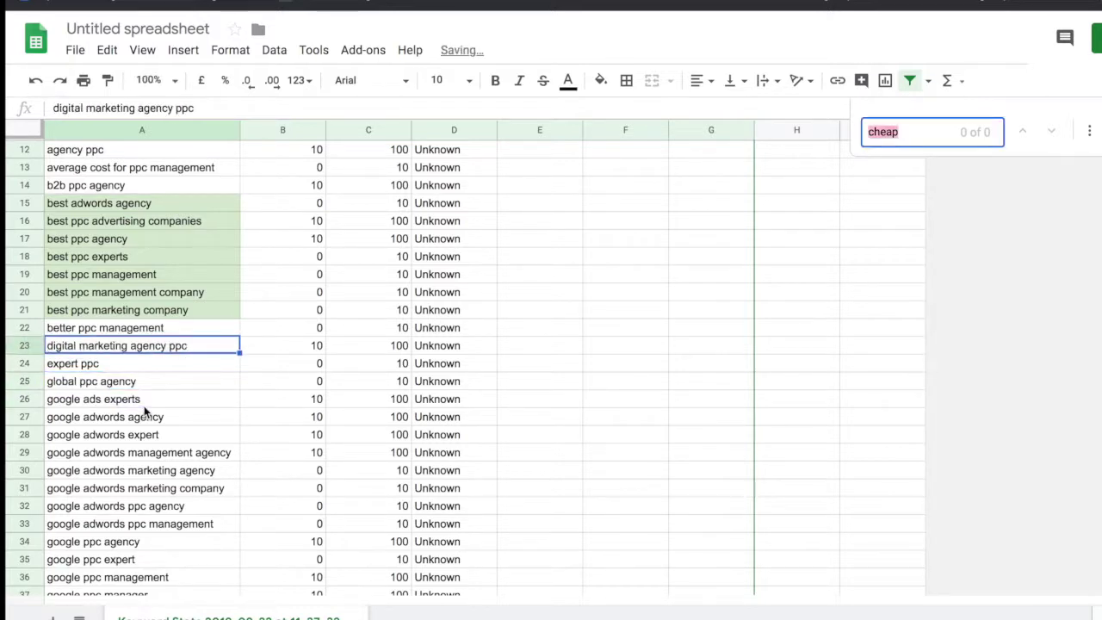
text(best)
drag(130, 198, 110, 297)
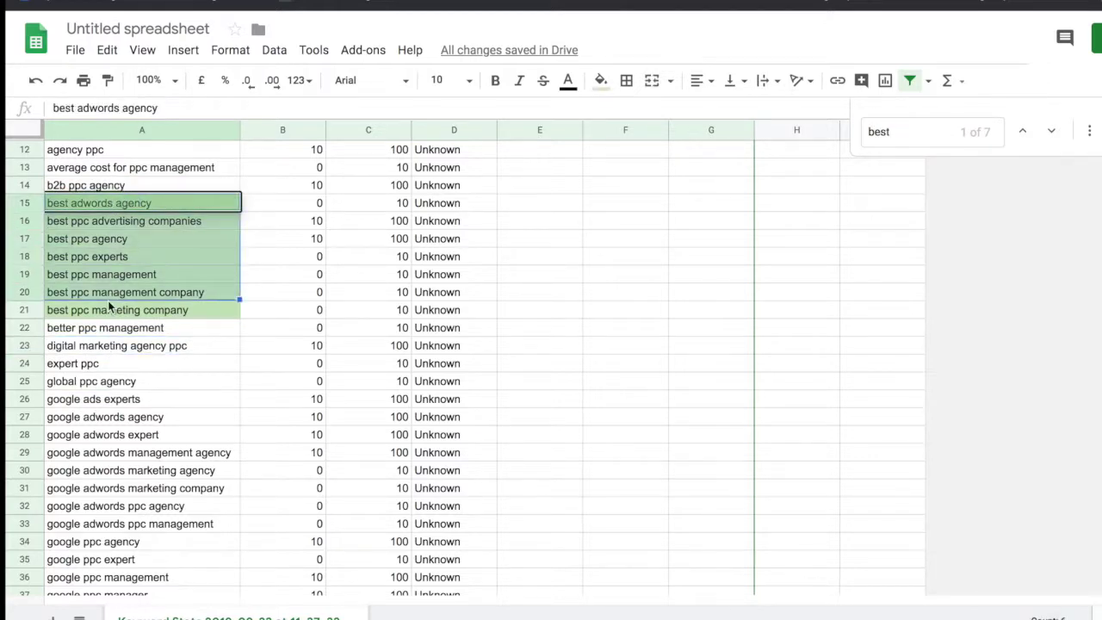
scroll(109, 306, down, 8)
scroll(109, 305, down, 10)
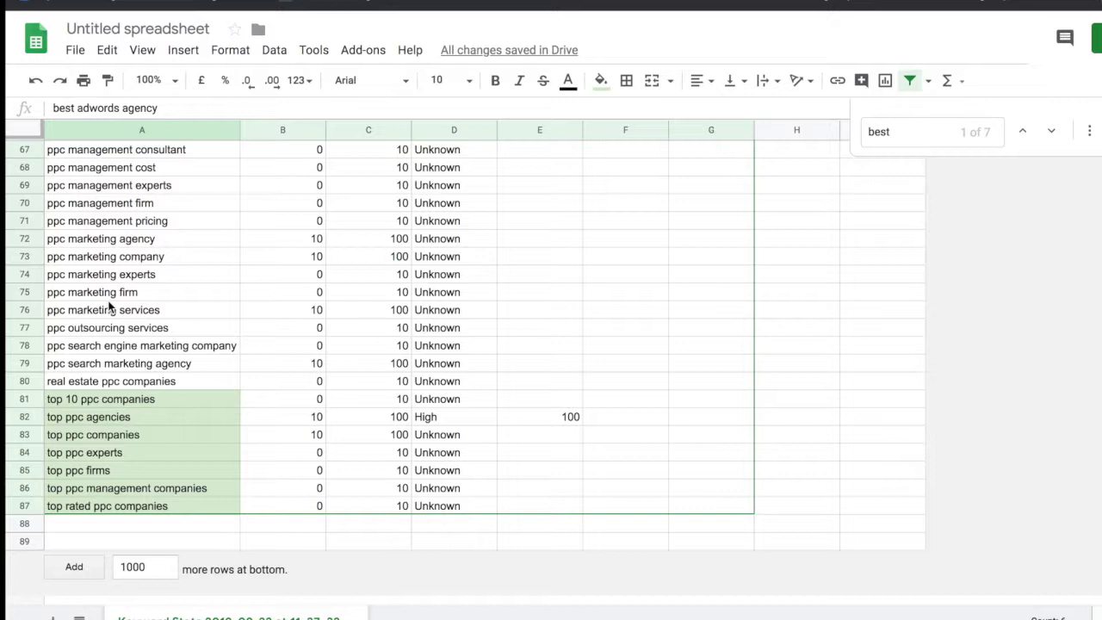
key(ctrl+f)
text(free)
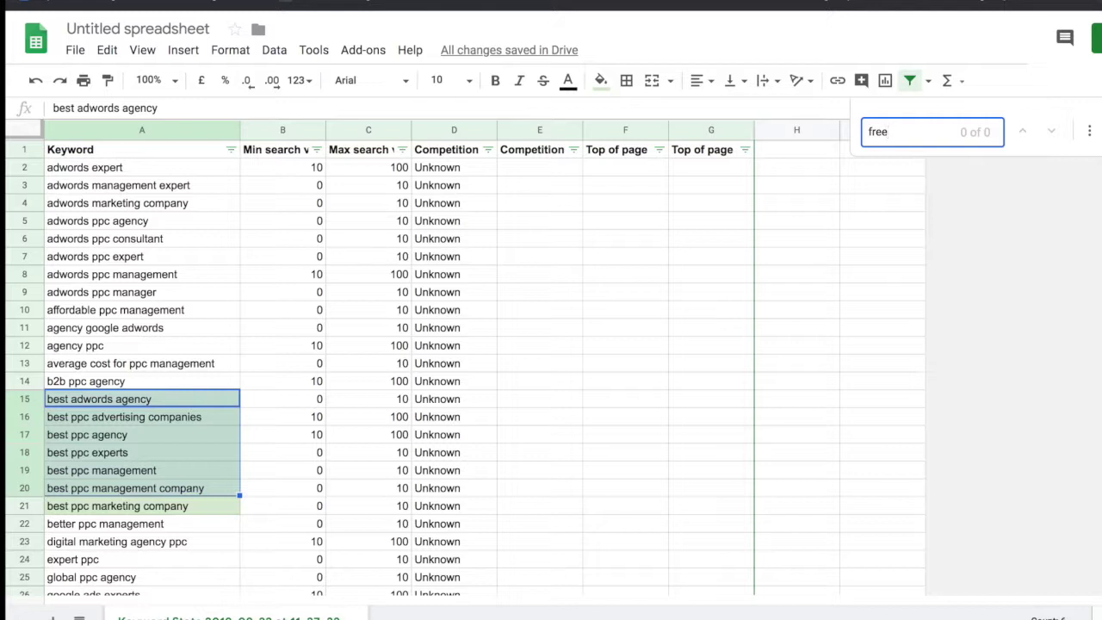
scroll(465, 370, down, 5)
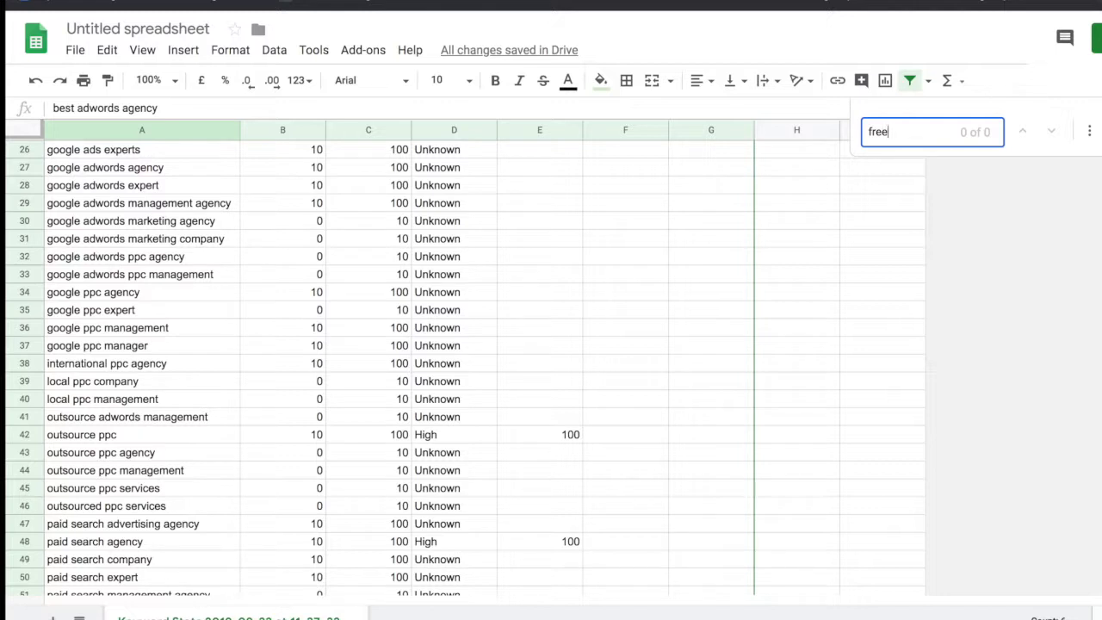
scroll(465, 362, up, 8)
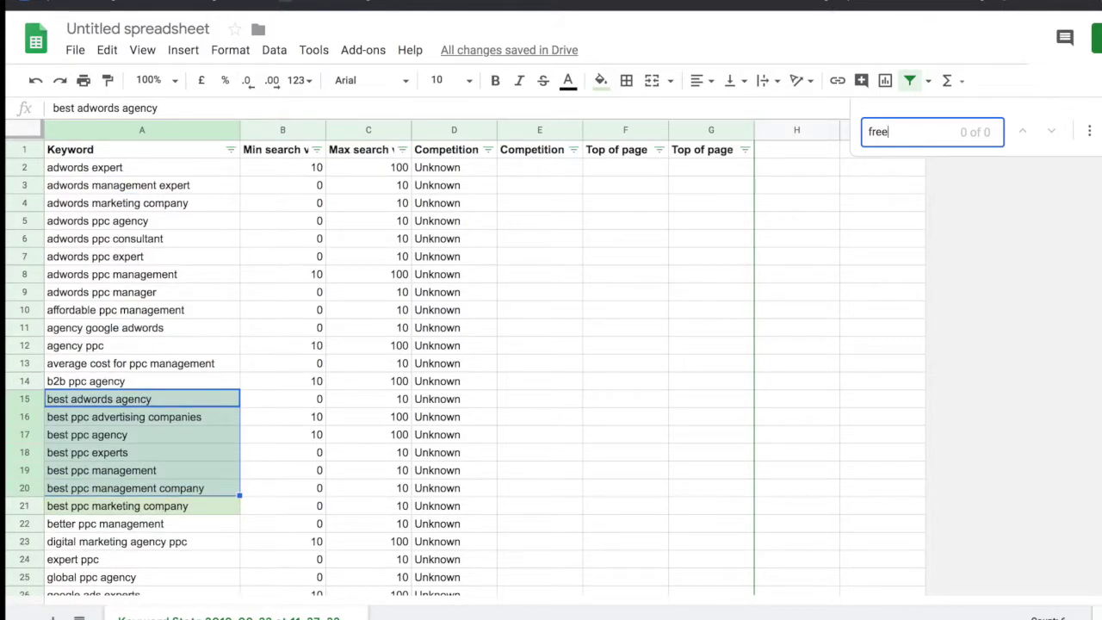
Step: Insert an empty column left of Keyword and type 'D GROUP' into its header cell A1
click(132, 204)
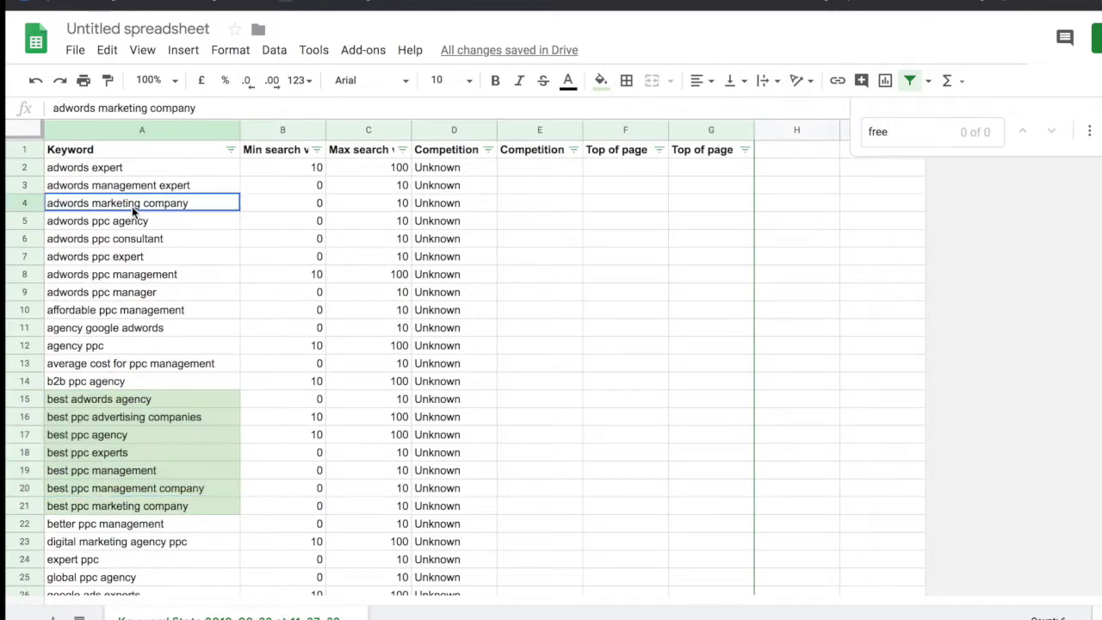
click(118, 129)
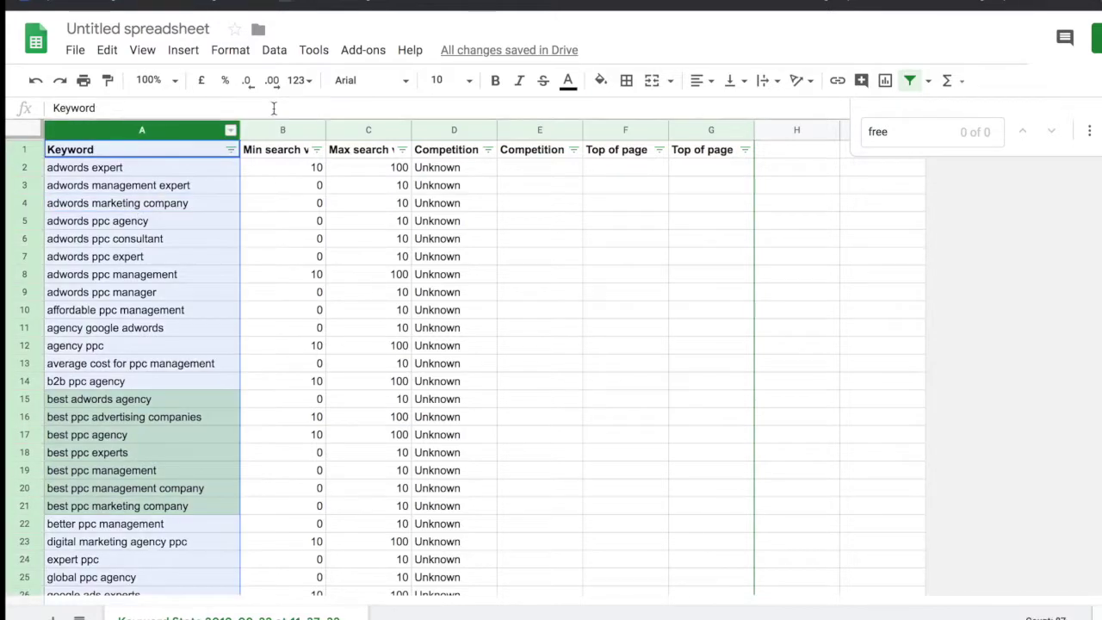
click(157, 128)
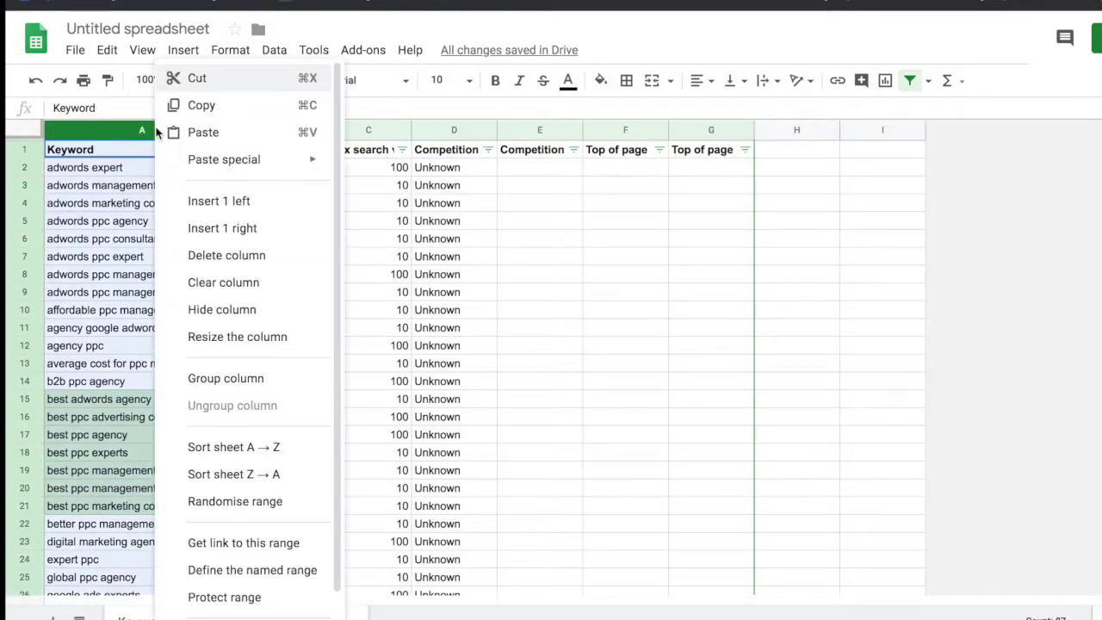
click(205, 203)
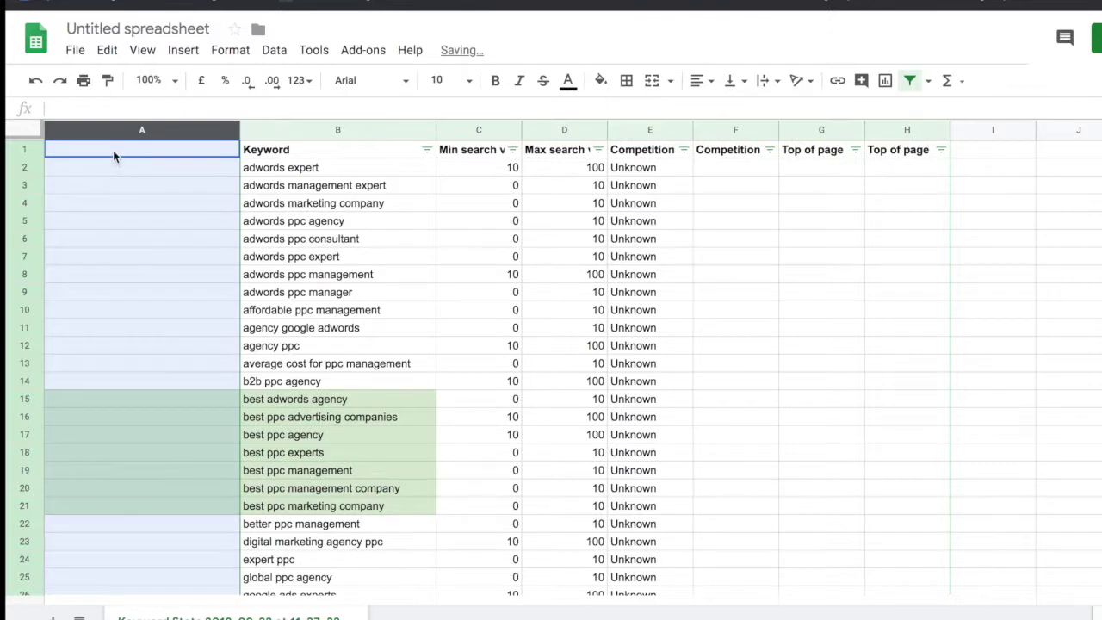
click(113, 150)
text(D GROUP)
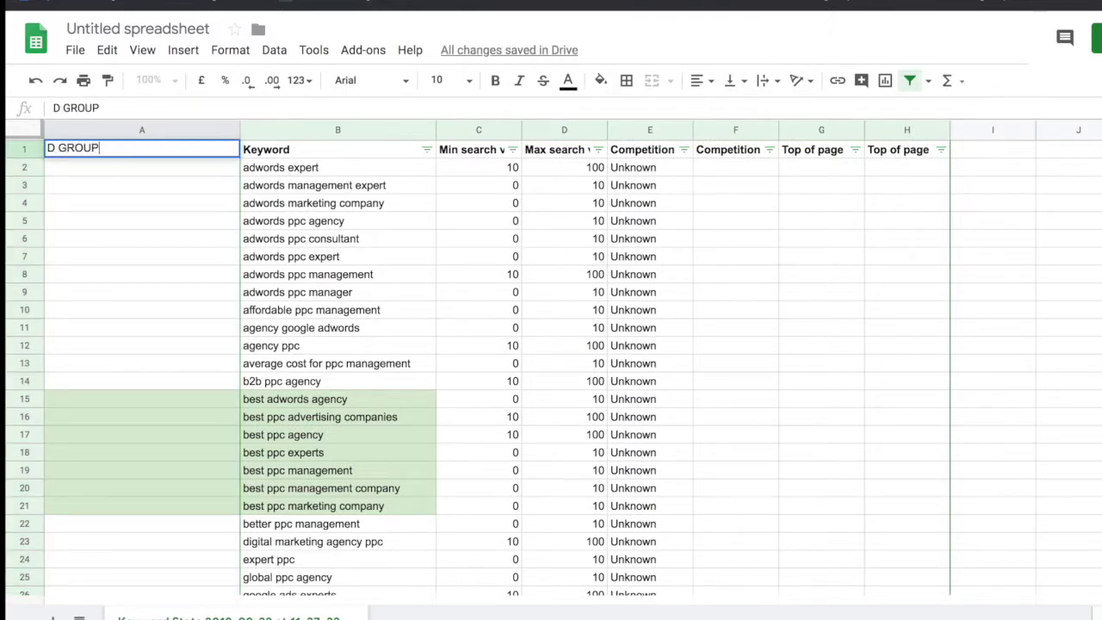
Step: Fix the A1 header to read 'AD GROUP' and scroll through the keyword list
key(Home)
text(A)
key(Return)
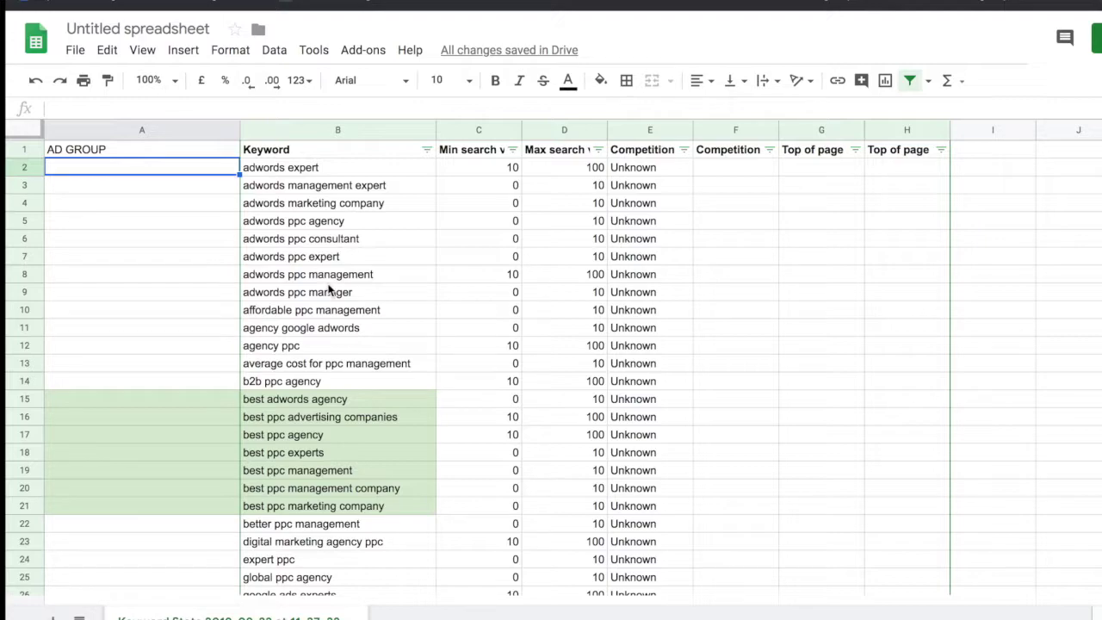
scroll(328, 290, down, 15)
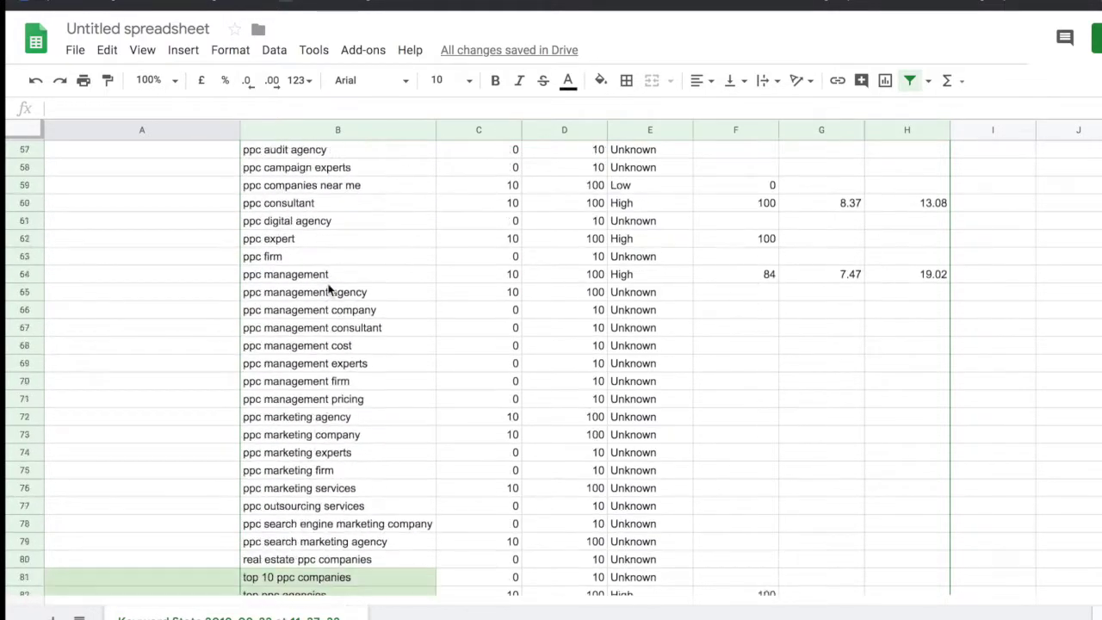
scroll(328, 290, down, 2)
scroll(328, 290, up, 16)
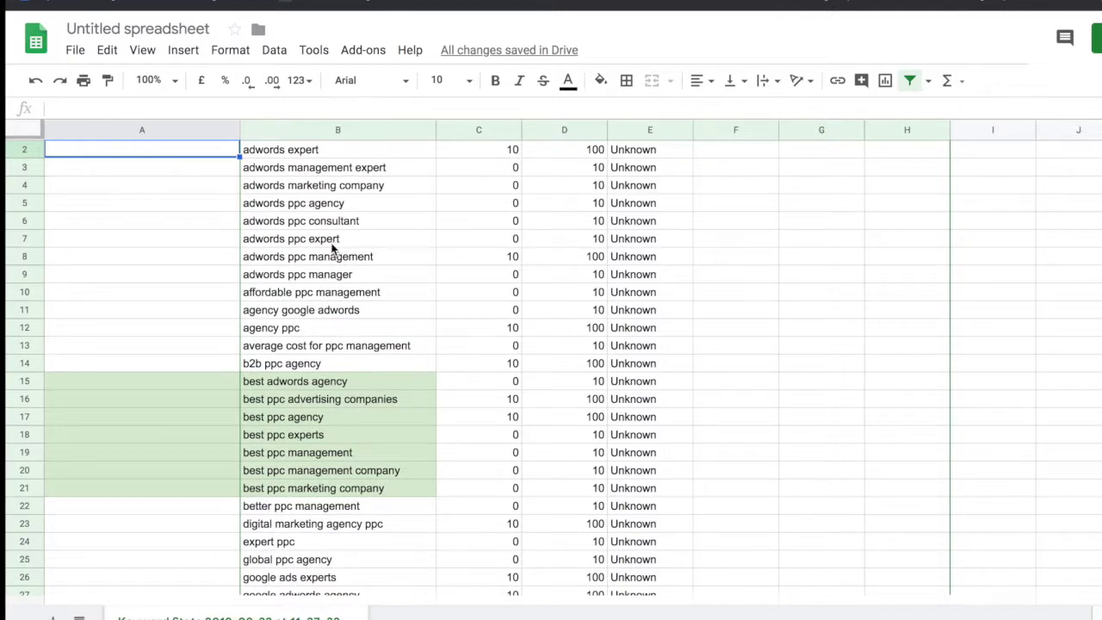
scroll(313, 223, down, 2)
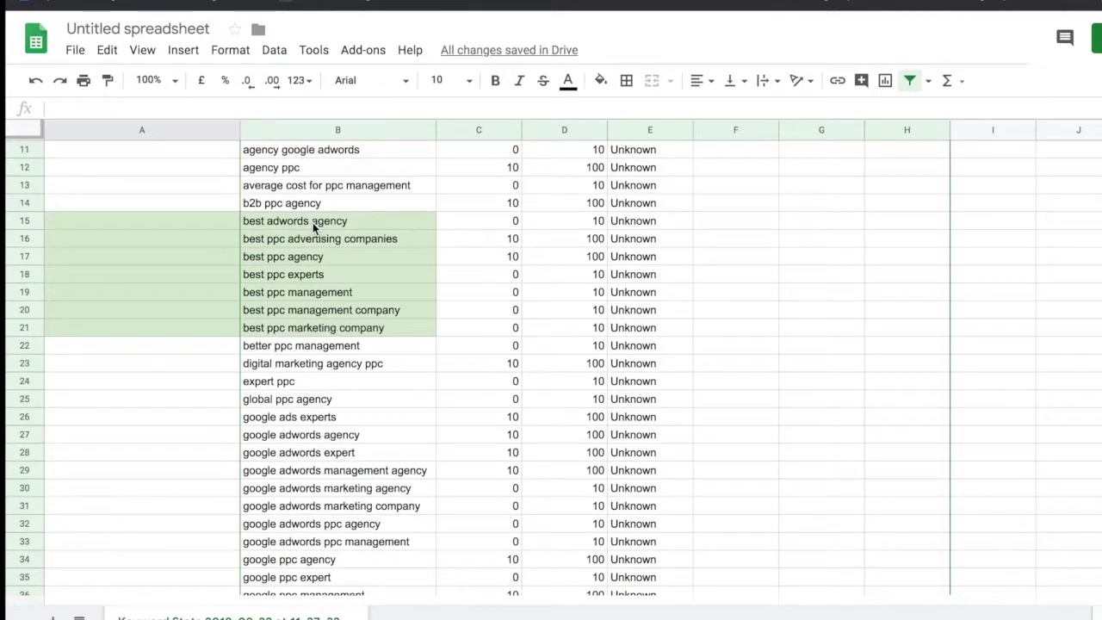
scroll(313, 222, down, 5)
scroll(313, 222, down, 1)
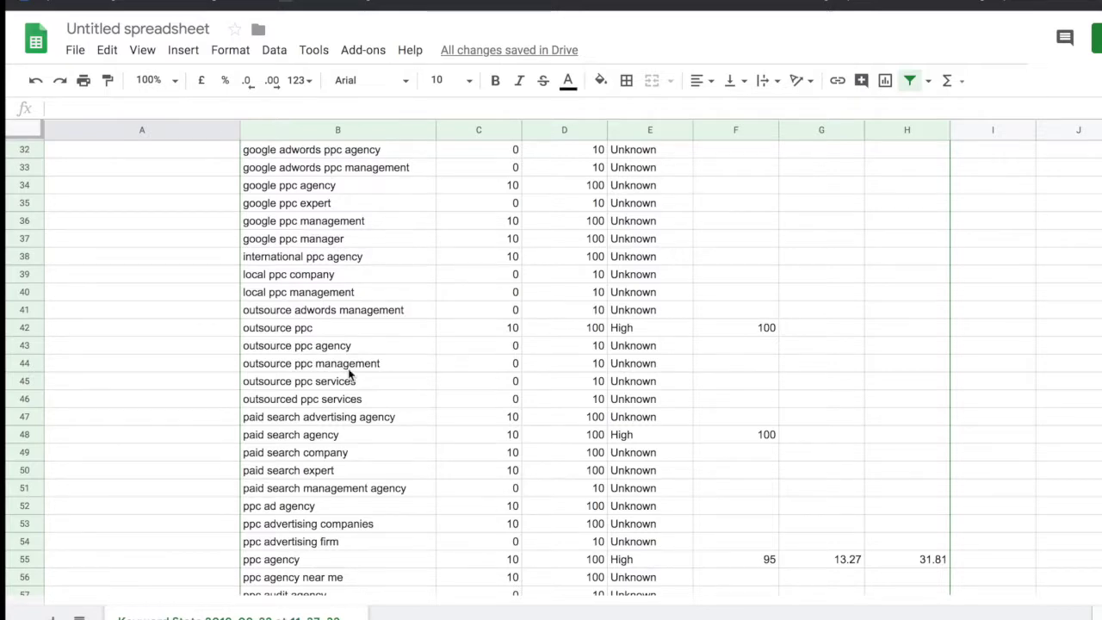
scroll(349, 374, down, 5)
scroll(350, 373, up, 8)
scroll(349, 374, up, 9)
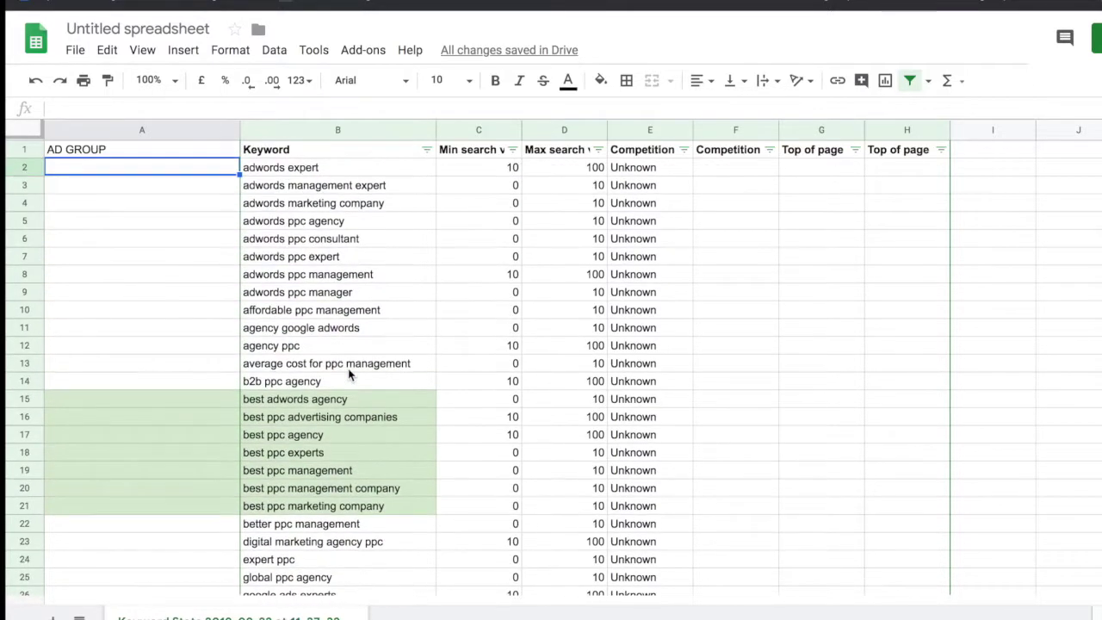
Step: Filter the Keyword column to text containing 'ADWORD'
click(426, 150)
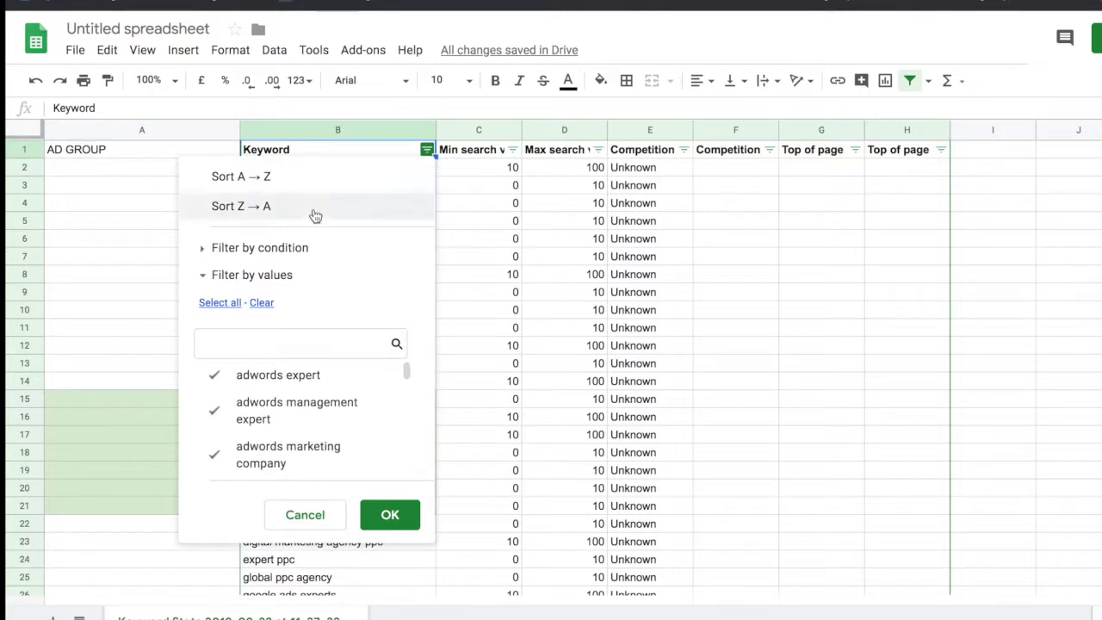
click(255, 247)
click(241, 283)
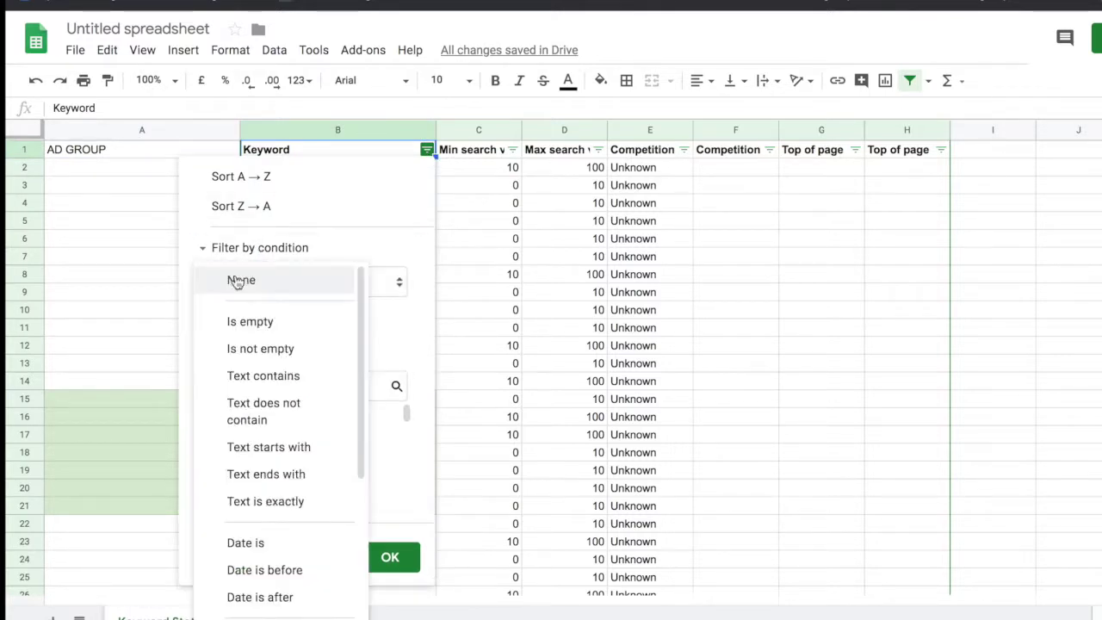
click(263, 372)
click(282, 326)
text(ADWORDS)
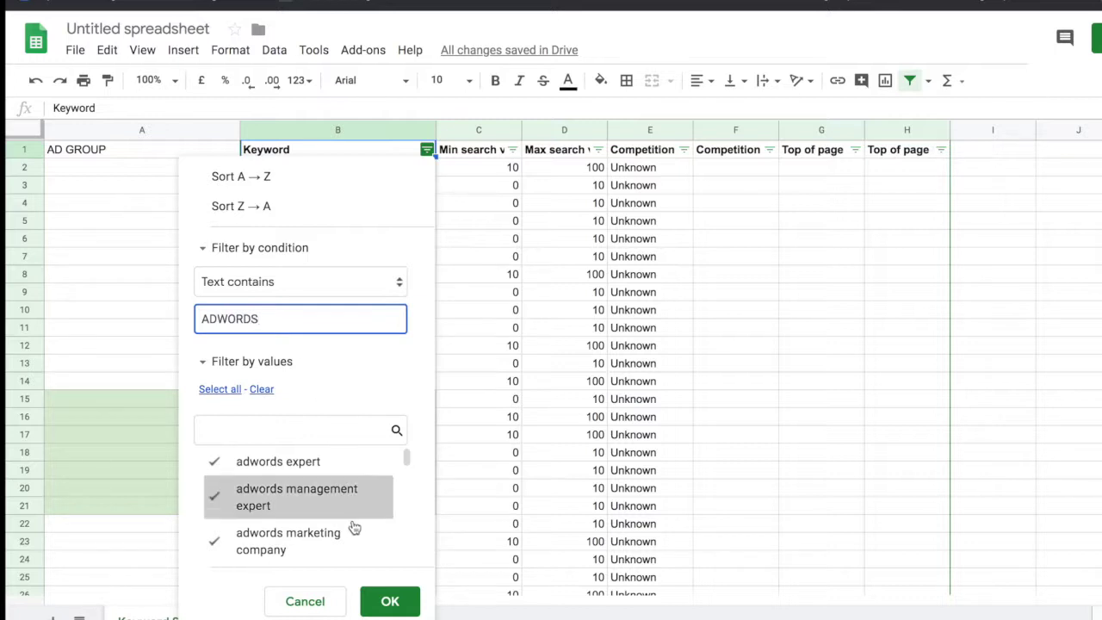
click(390, 601)
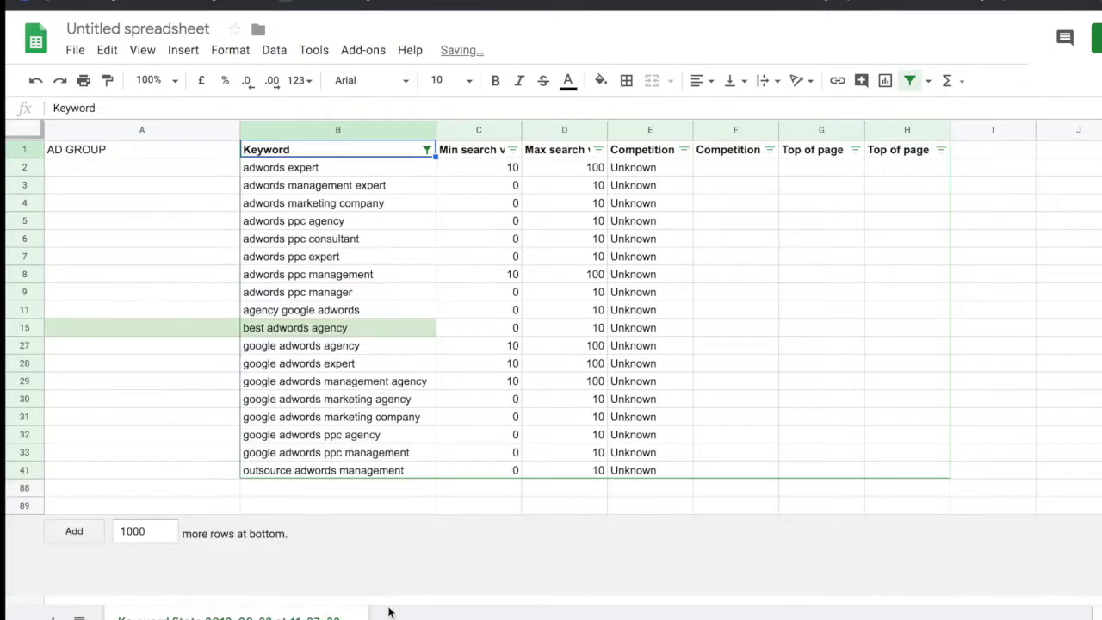
Step: Label A2 'Adwords' and fill it down all filtered rows to row 41
click(132, 169)
text(Adwords)
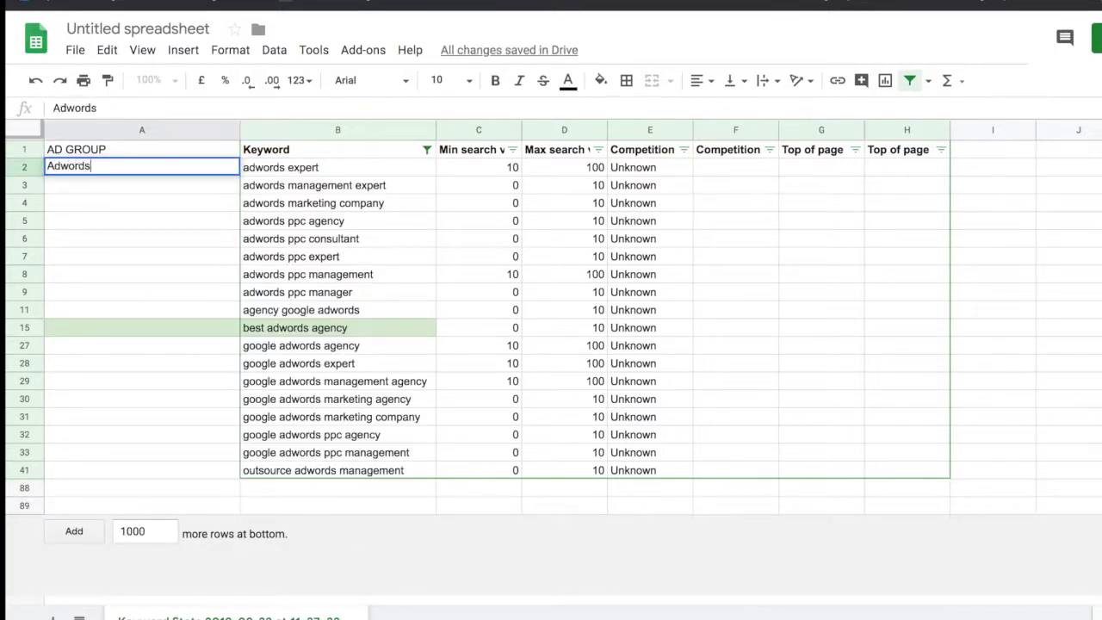
key(Return)
click(212, 172)
drag(241, 180, 237, 471)
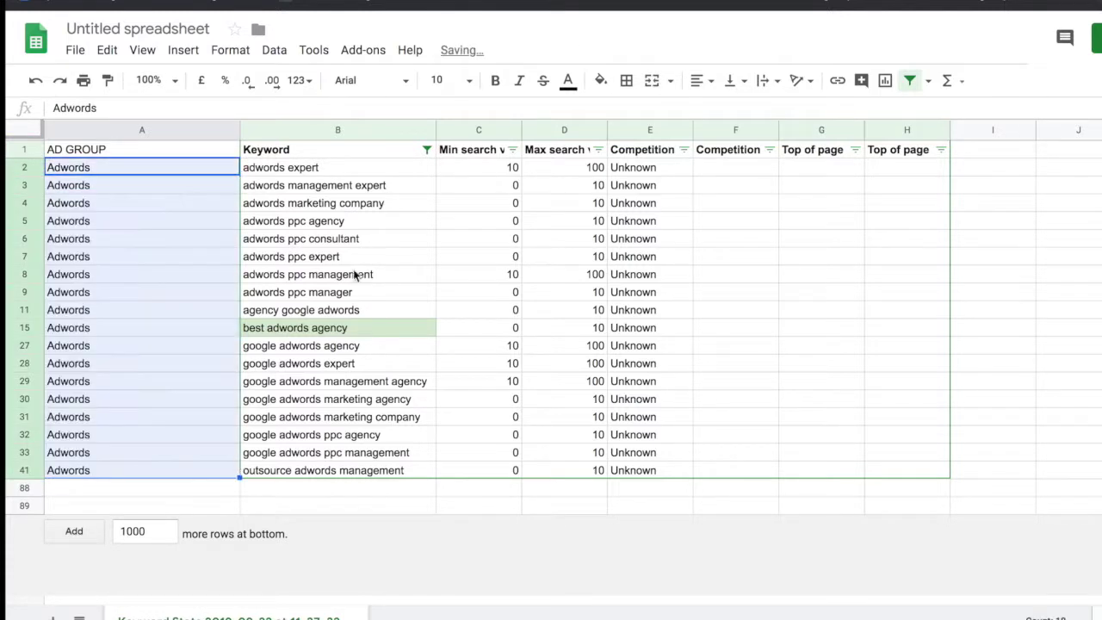
Step: Reopen the Keyword filter and replace the ADWORDS condition text
click(426, 150)
click(245, 320)
double_click(244, 321)
text(p)
key(BackSpace)
key(BackSpace)
key(BackSpace)
Step: Apply a PPC text filter, then reset filtering across the whole sheet
text(PPC)
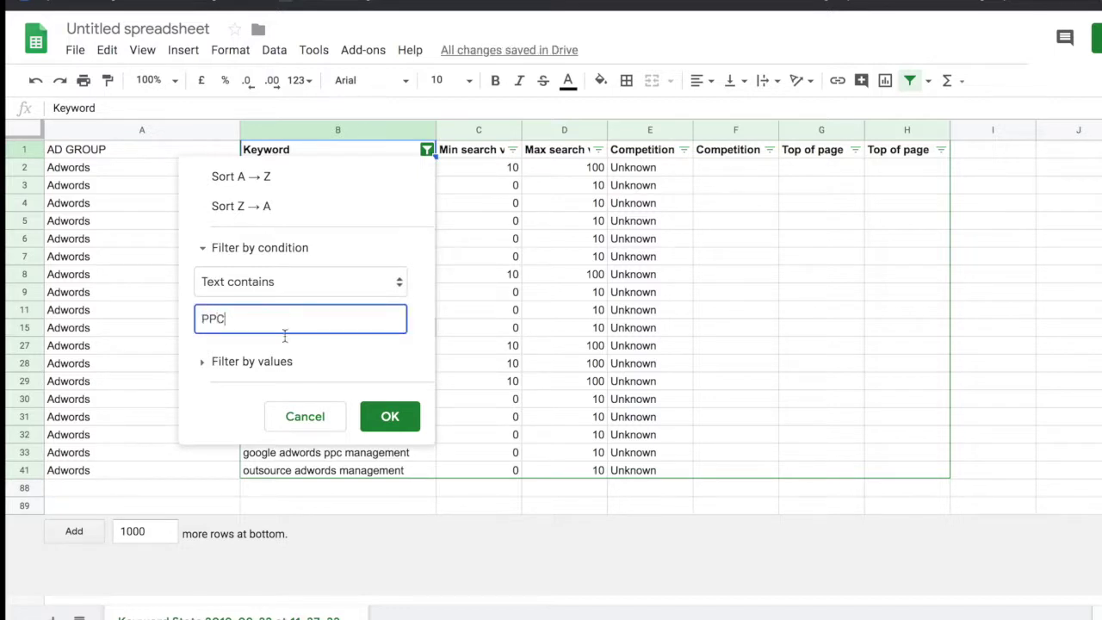
click(388, 418)
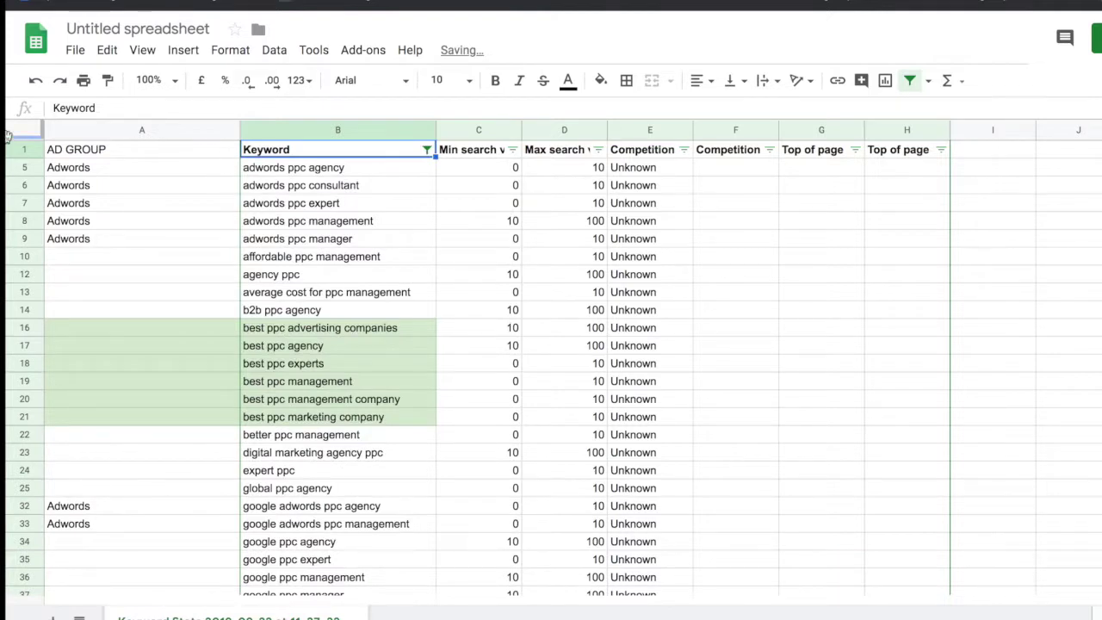
click(7, 136)
click(909, 81)
click(909, 81)
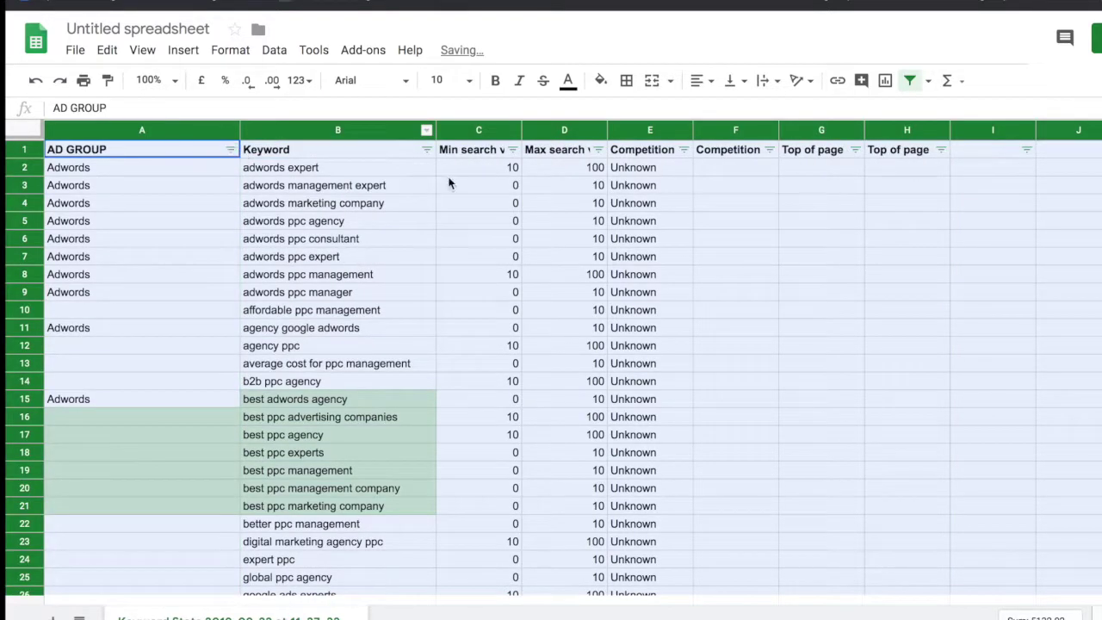
Step: Filter the Keyword column to text containing 'PPC'
click(426, 150)
click(295, 249)
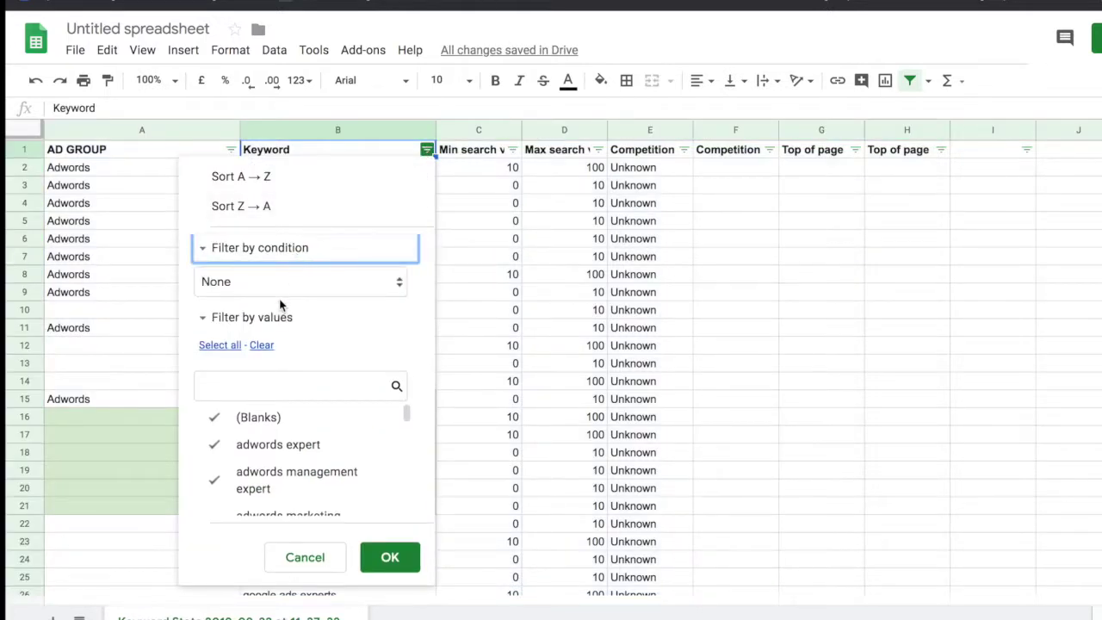
click(284, 281)
click(257, 374)
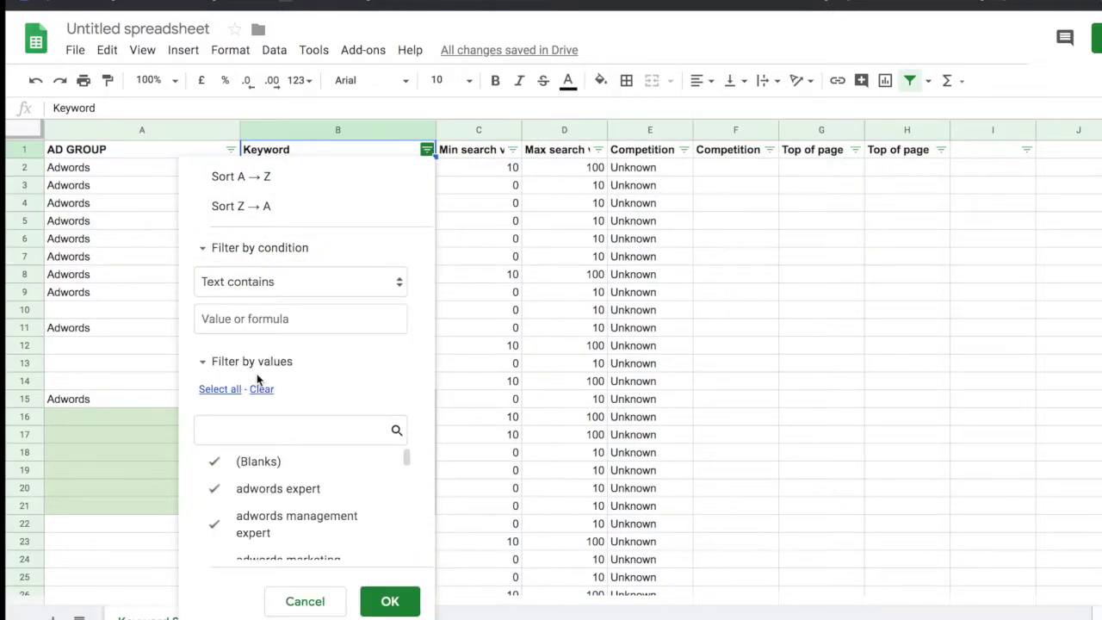
click(233, 317)
text(pPC)
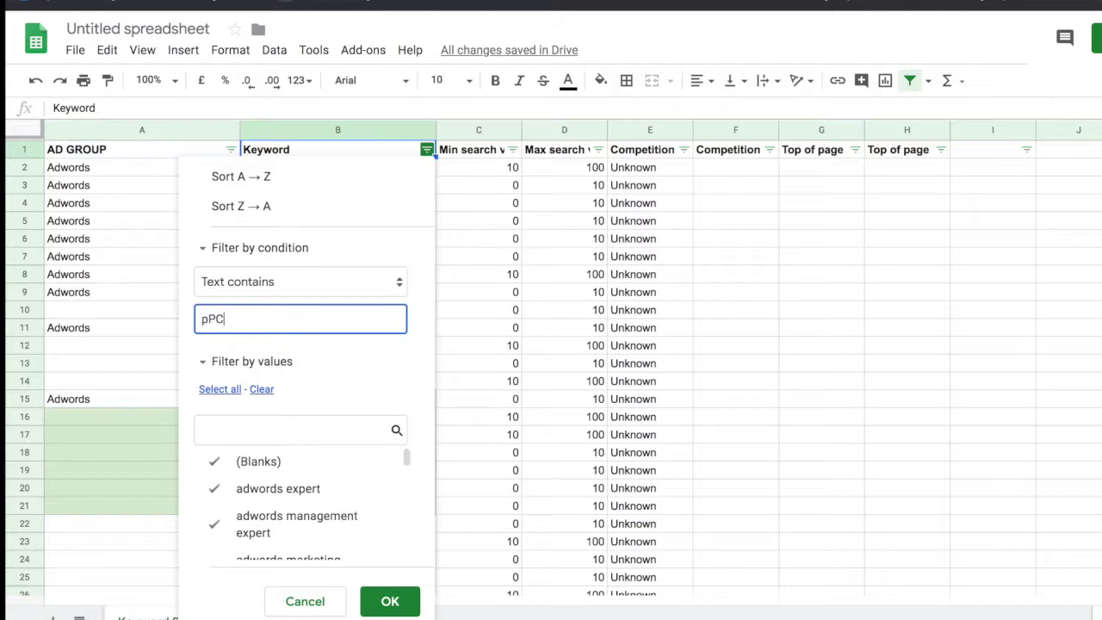
key(BackSpace)
text(PPC)
click(389, 605)
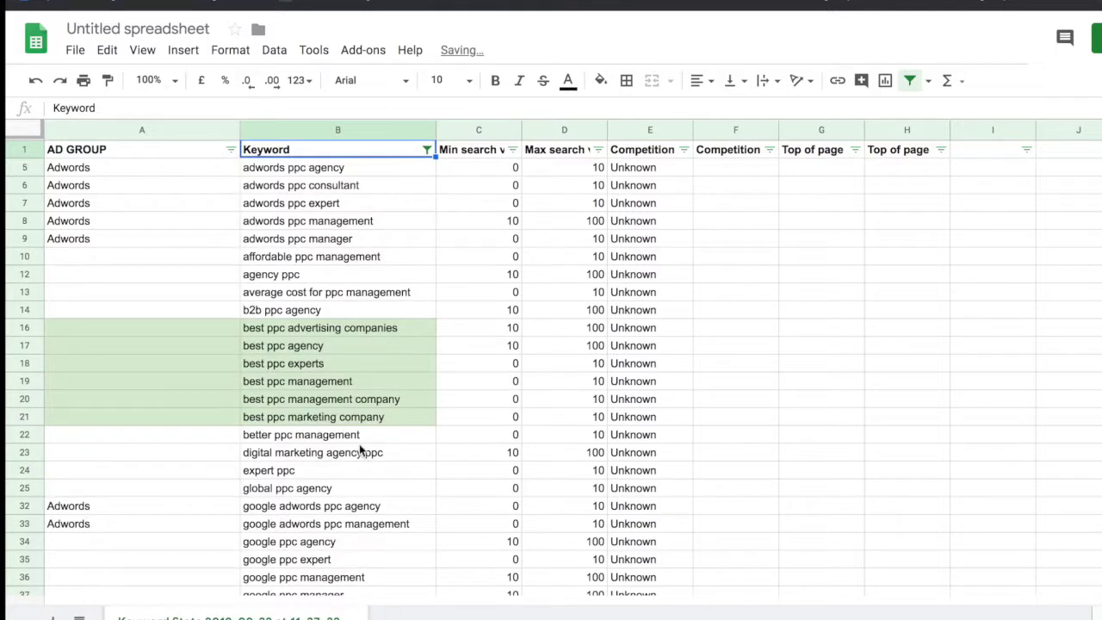
Step: Sort the AD GROUP column A to Z and check the adwords ppc agency row
click(231, 149)
click(253, 177)
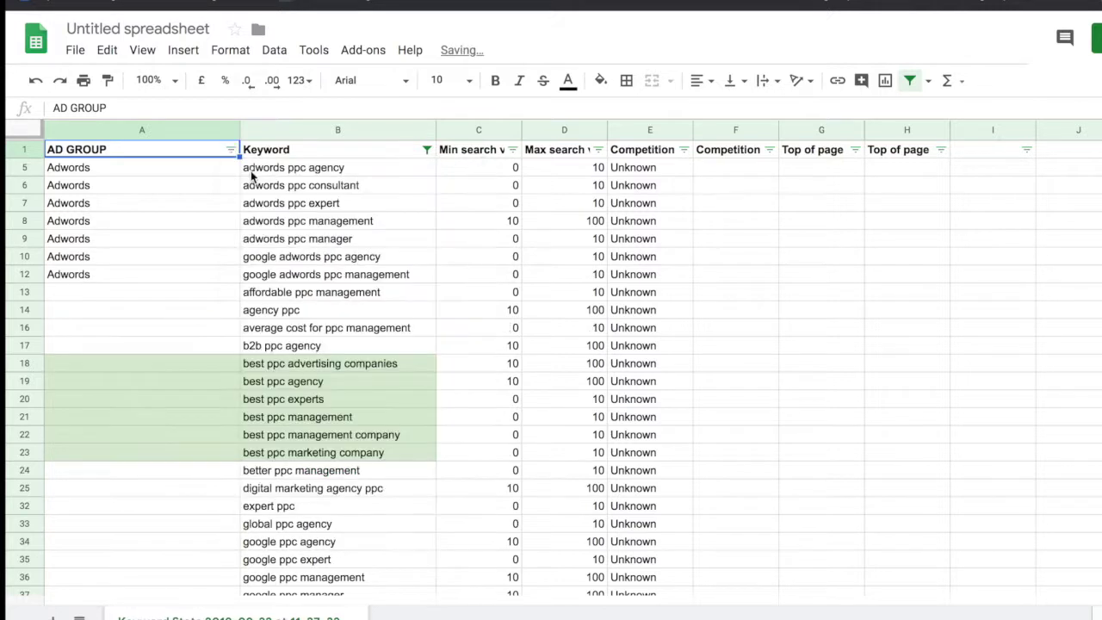
click(264, 174)
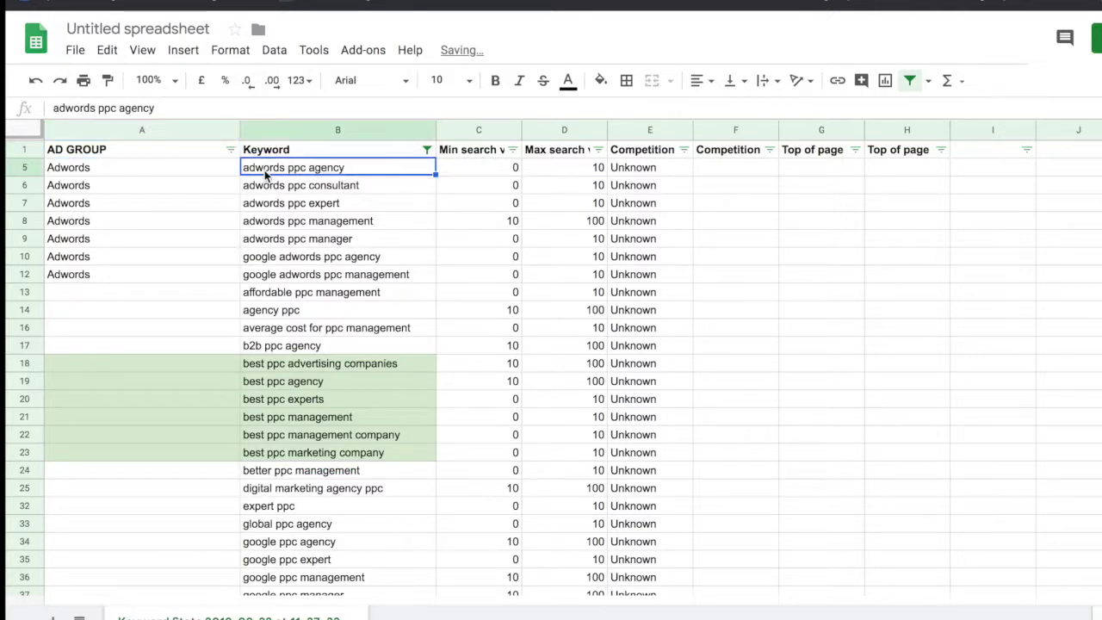
click(213, 176)
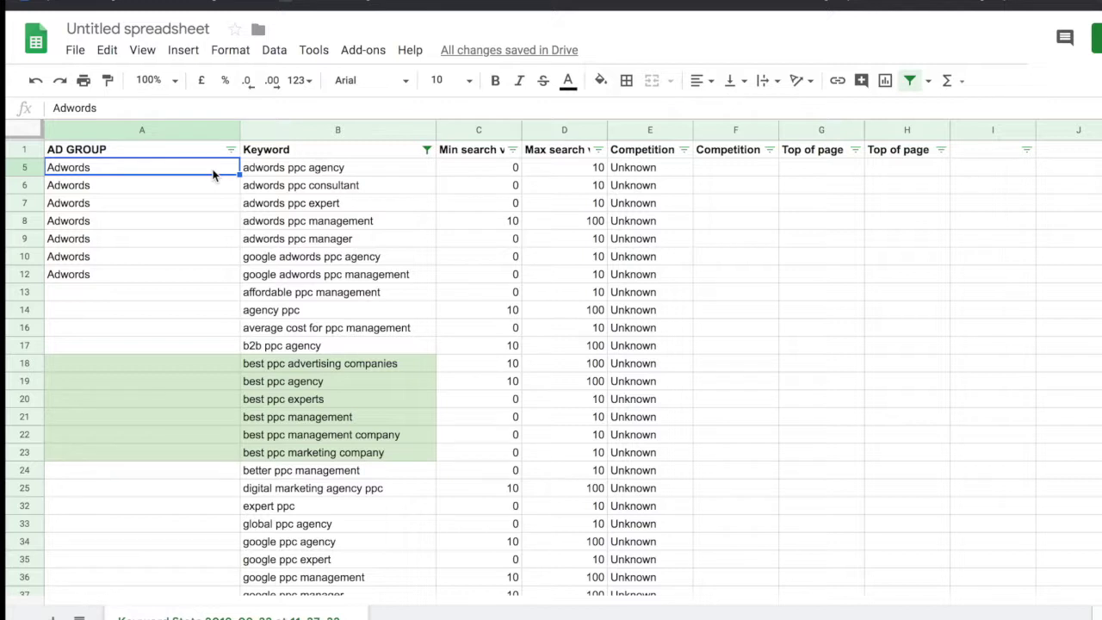
click(260, 172)
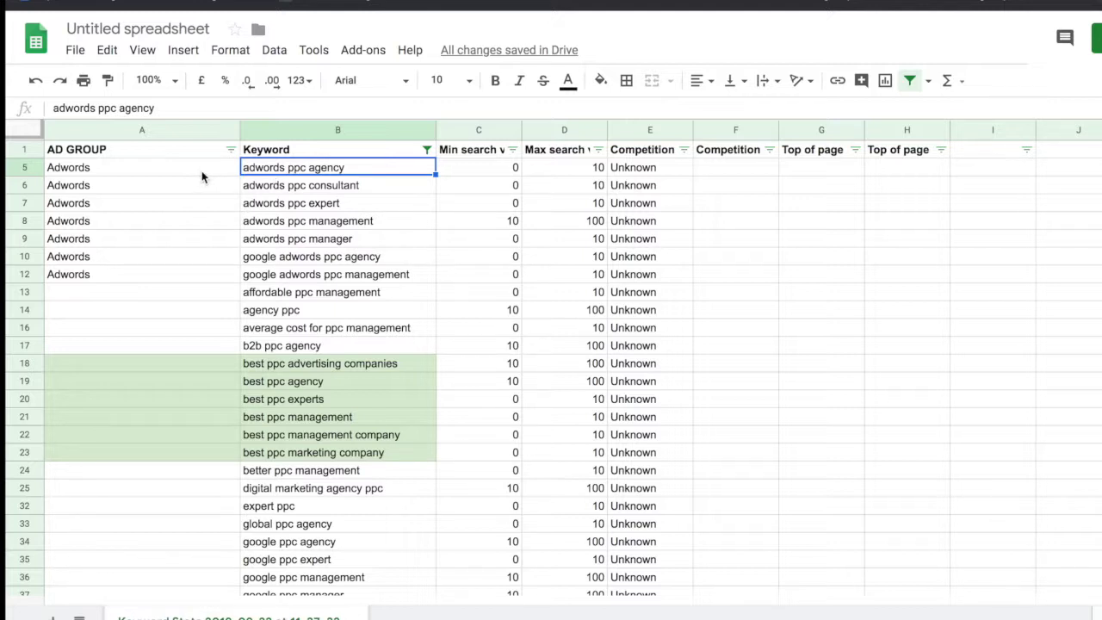
Step: Type 'PPC' in A13 and fill it down the remaining unlabelled filtered rows
click(218, 297)
text(PPC)
key(Return)
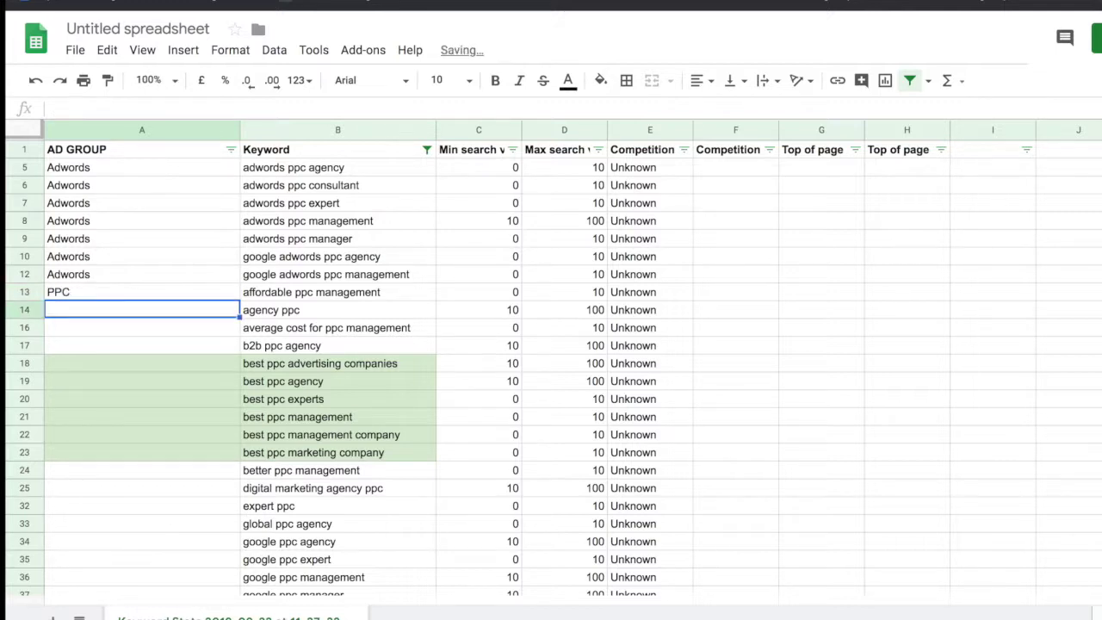
click(238, 293)
drag(239, 300, 229, 551)
scroll(207, 381, up, 10)
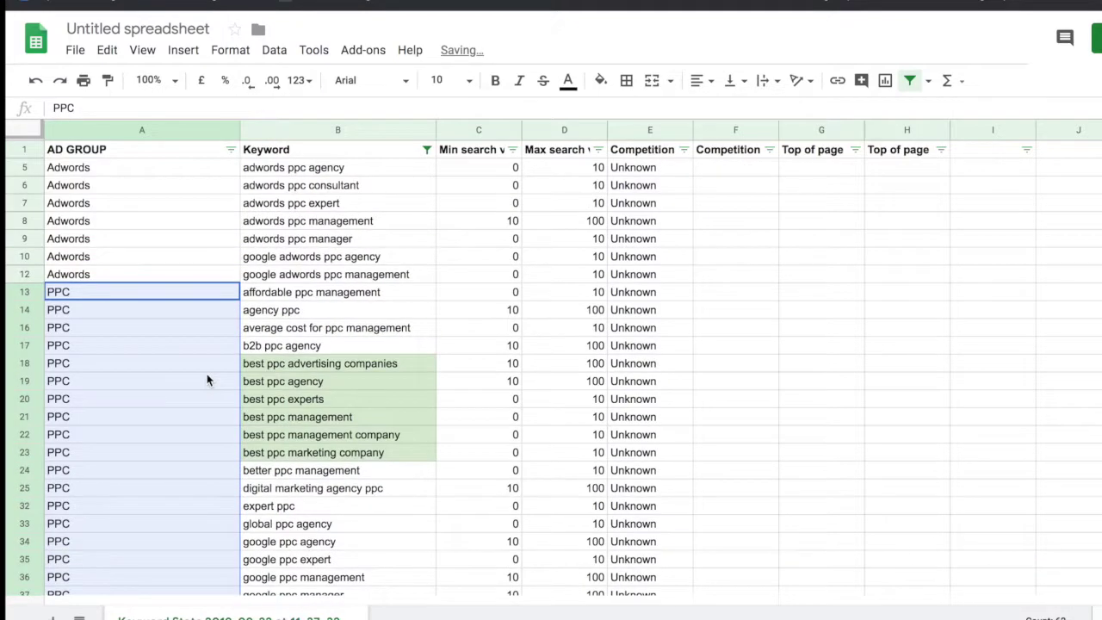
Step: Reset the filter and sort all rows by AD GROUP A to Z
click(25, 150)
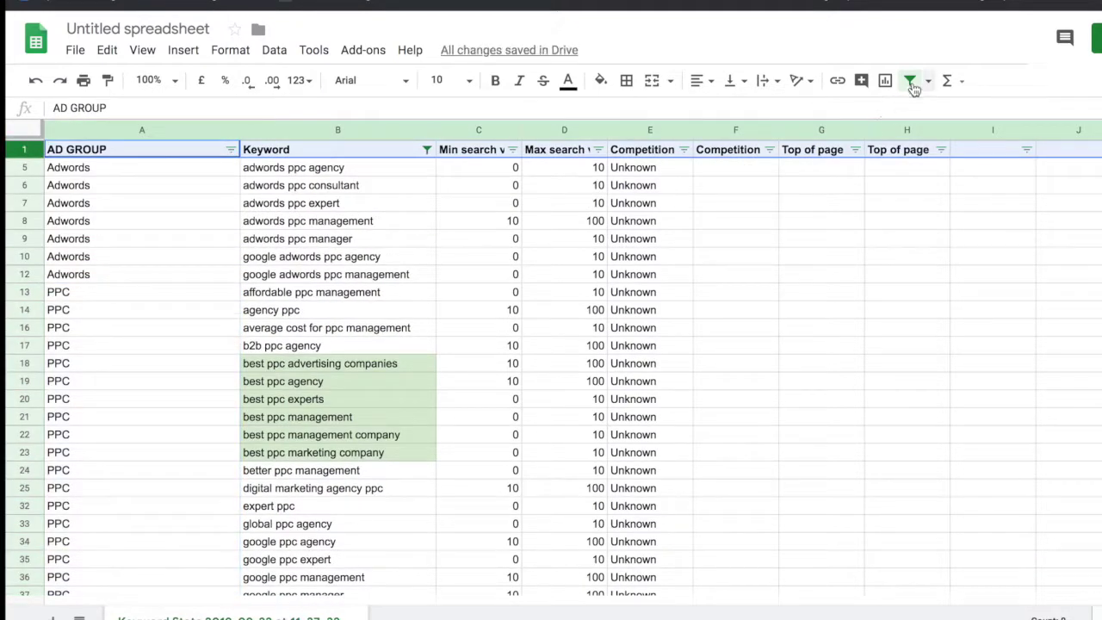
click(910, 80)
click(910, 80)
click(231, 150)
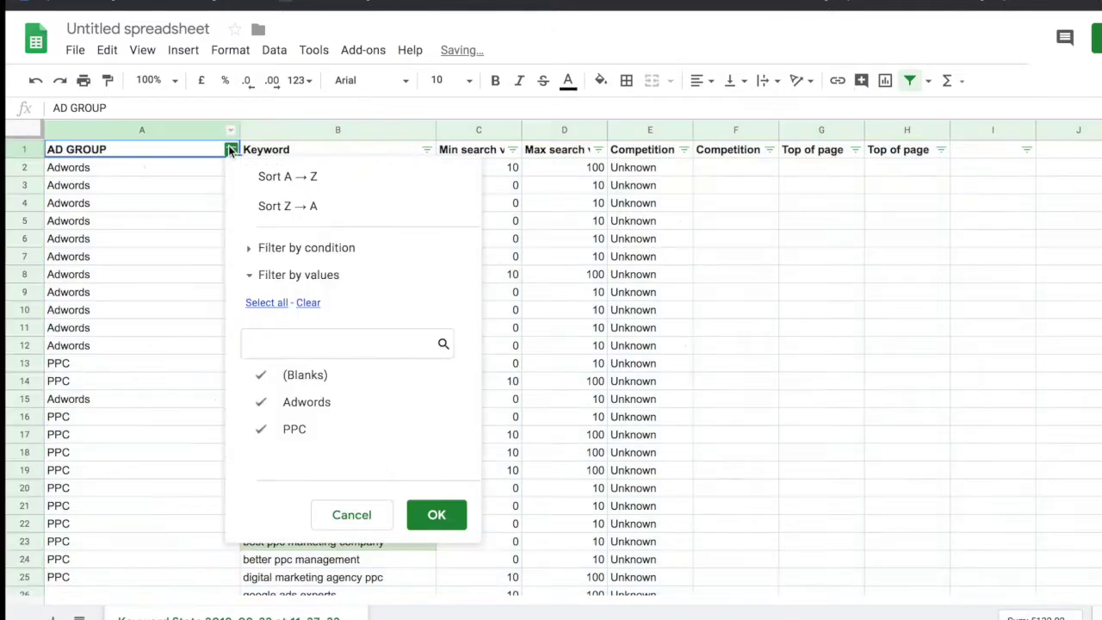
click(230, 175)
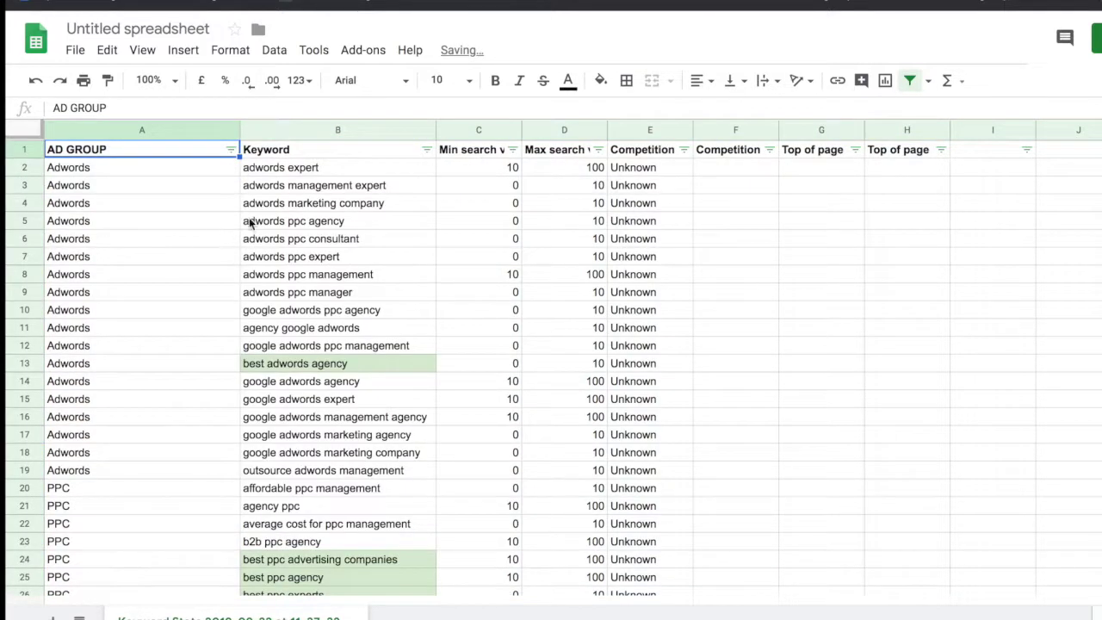
scroll(192, 454, down, 5)
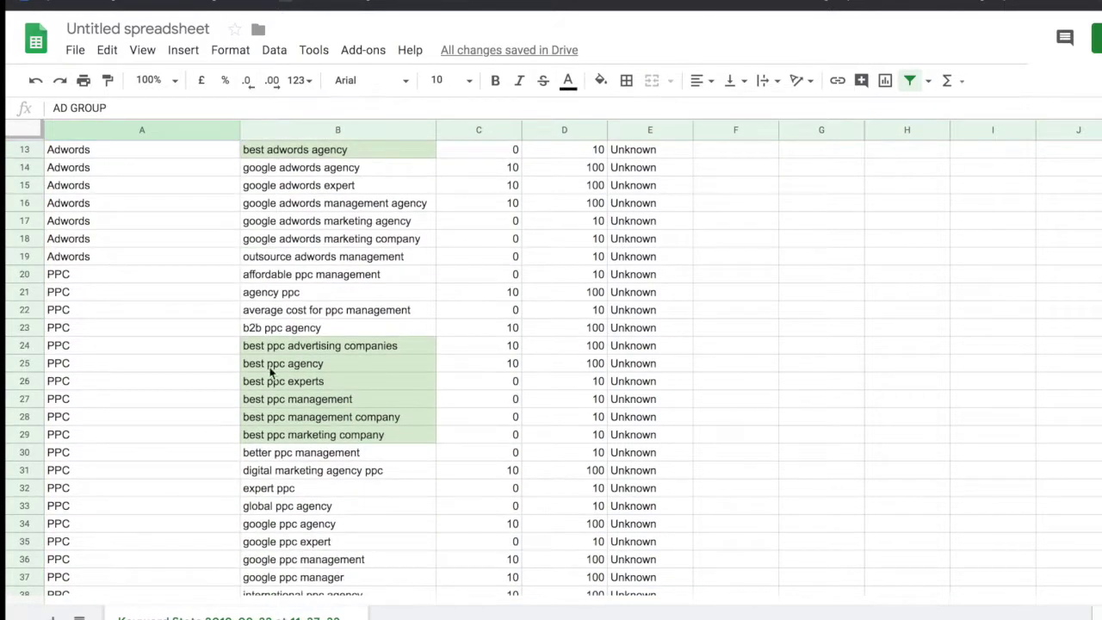
scroll(275, 290, down, 20)
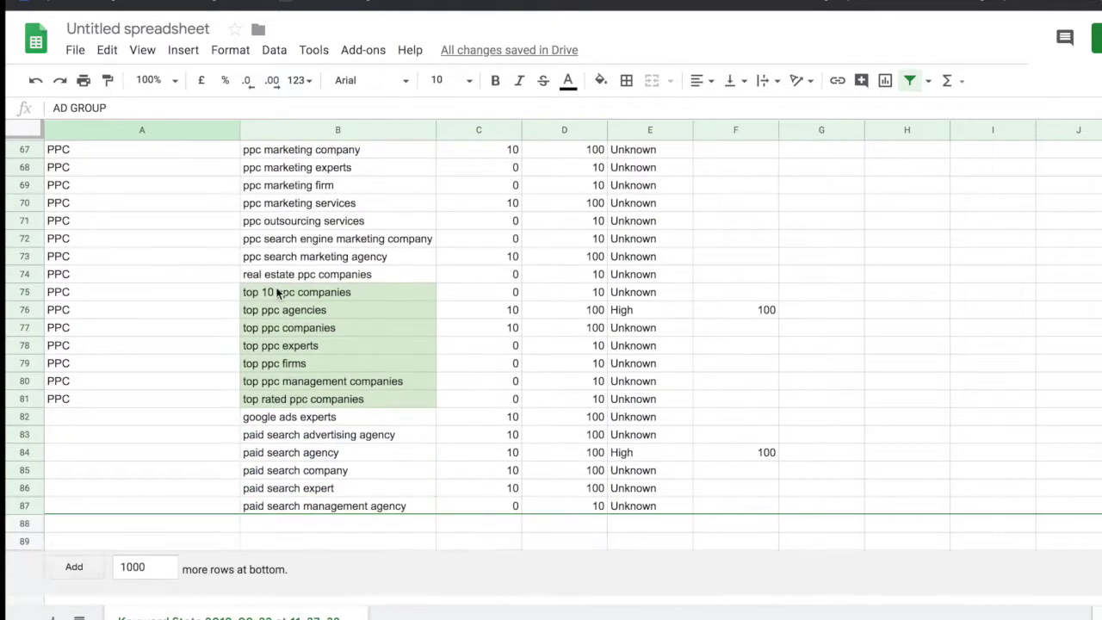
Step: Label rows 83–87 'Paid Search' by typing it in A83 and filling down
click(211, 419)
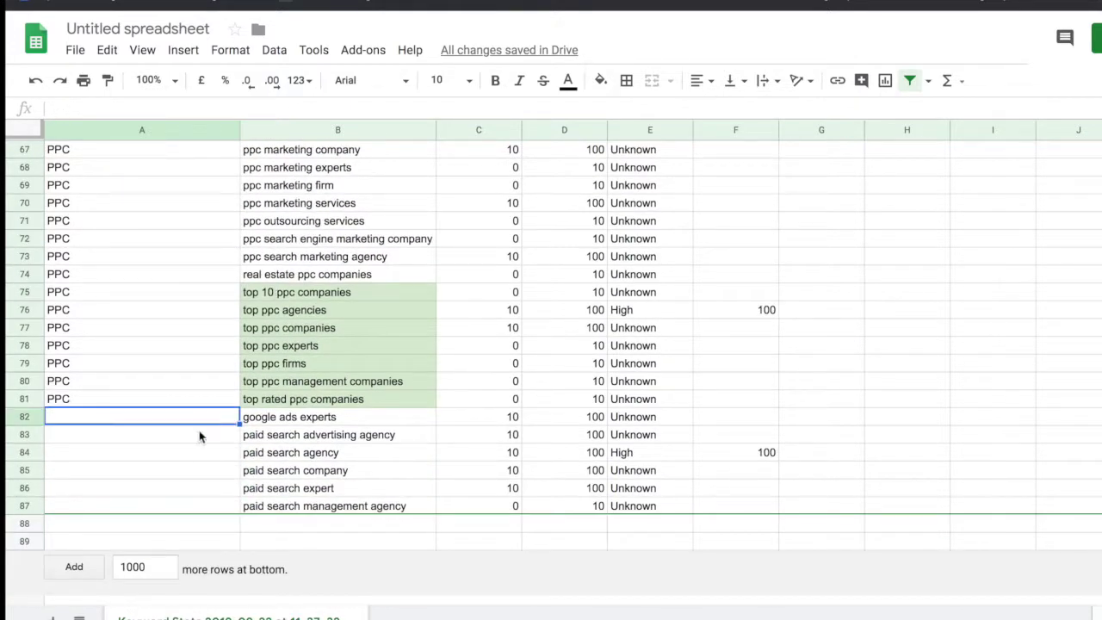
click(184, 442)
text(Paid Search)
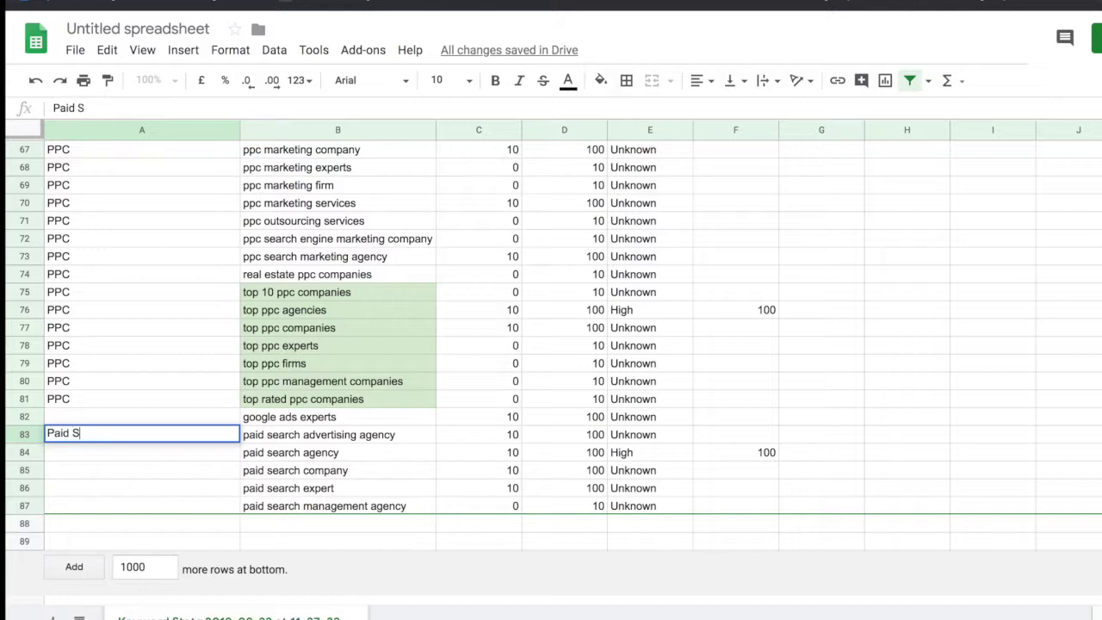
key(Return)
click(227, 437)
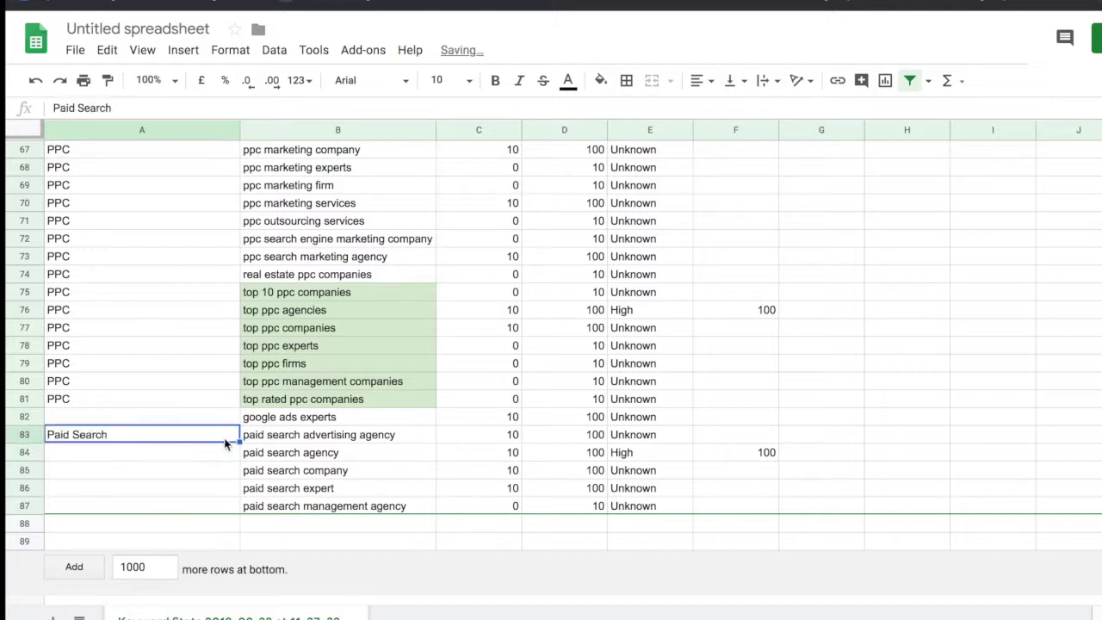
drag(240, 442, 229, 508)
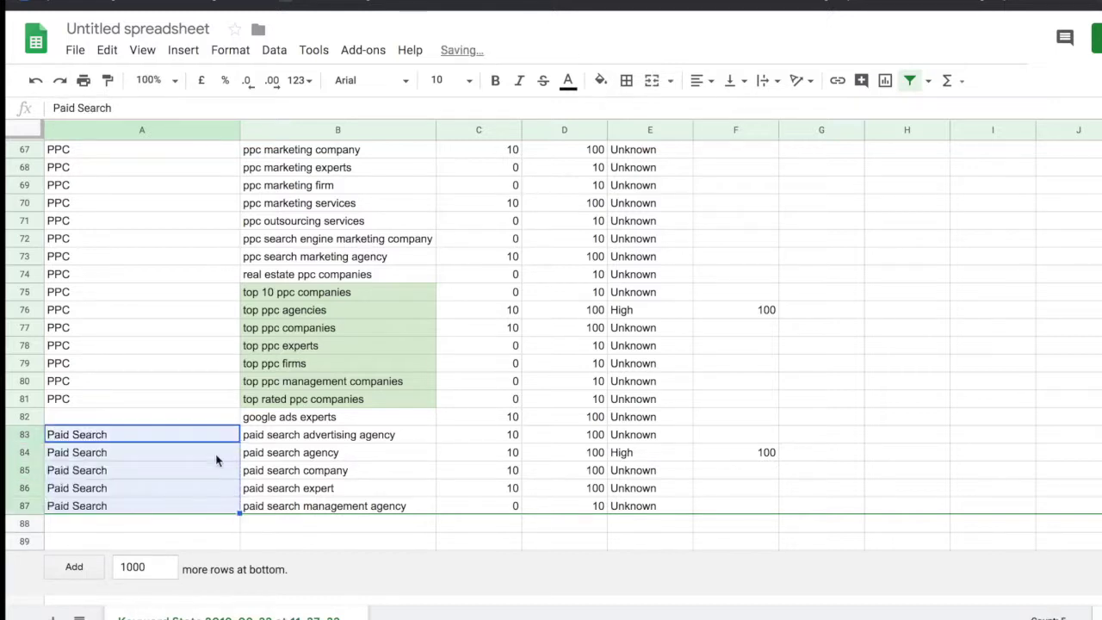
Step: Label the google ads experts row 'Google Ads' in A82
click(181, 411)
text(Google Ads)
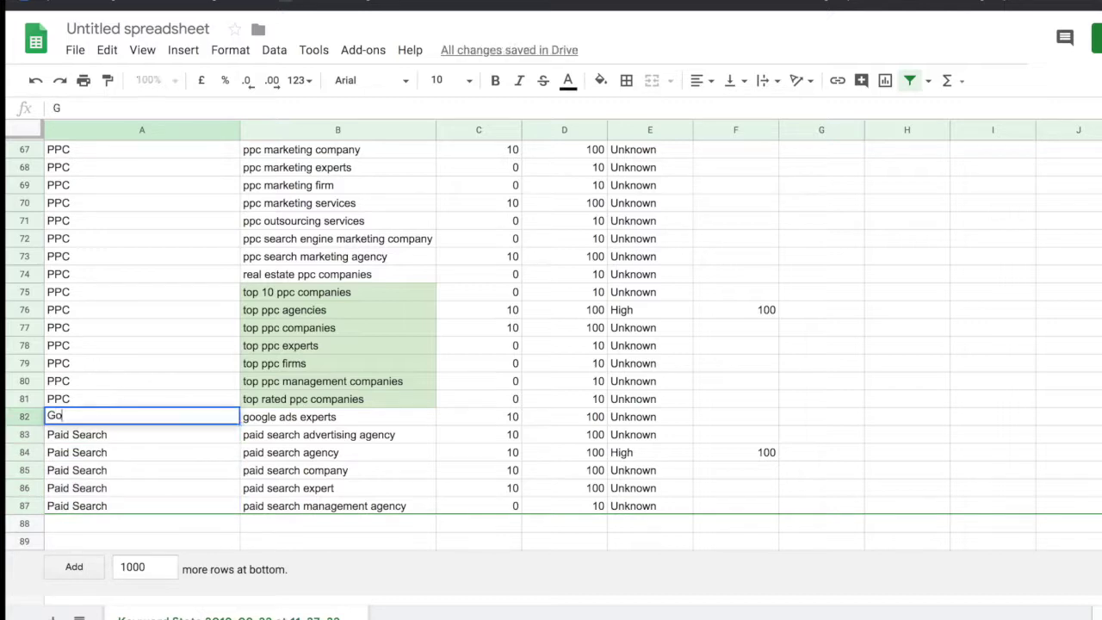
key(Return)
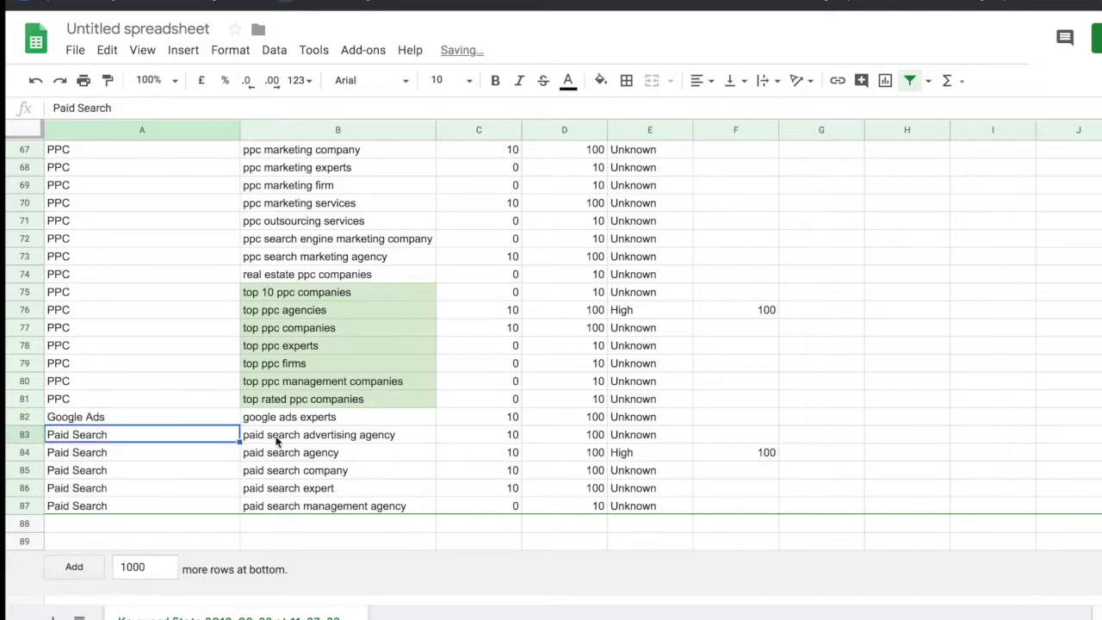
scroll(258, 435, up, 20)
scroll(284, 444, up, 2)
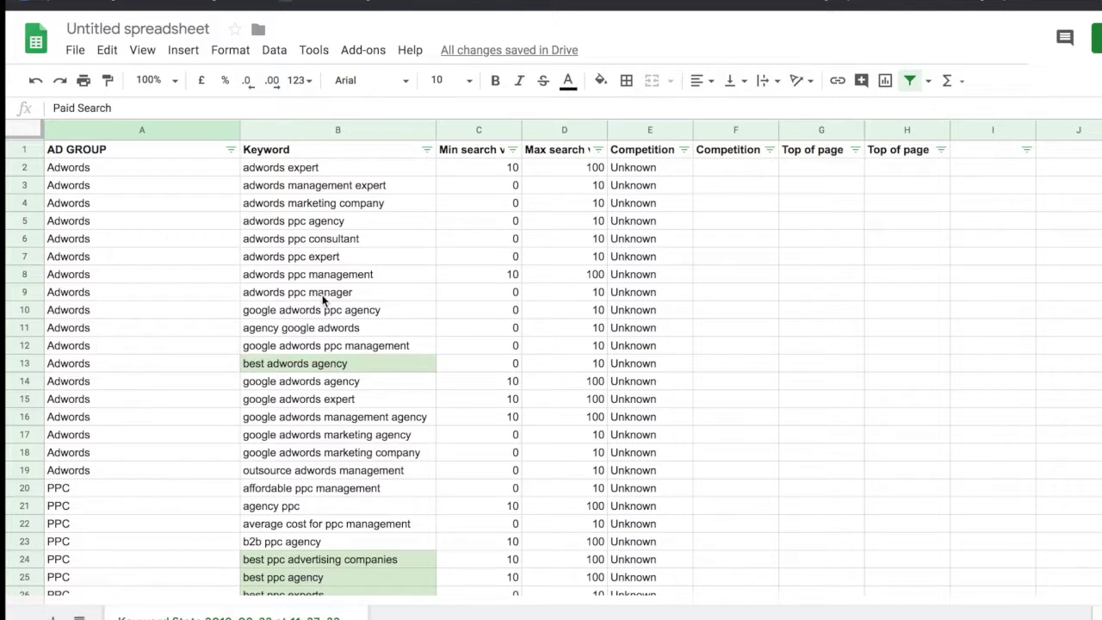
Step: Filter the Keyword column to rows where the text contains 'ex'
click(426, 149)
click(258, 248)
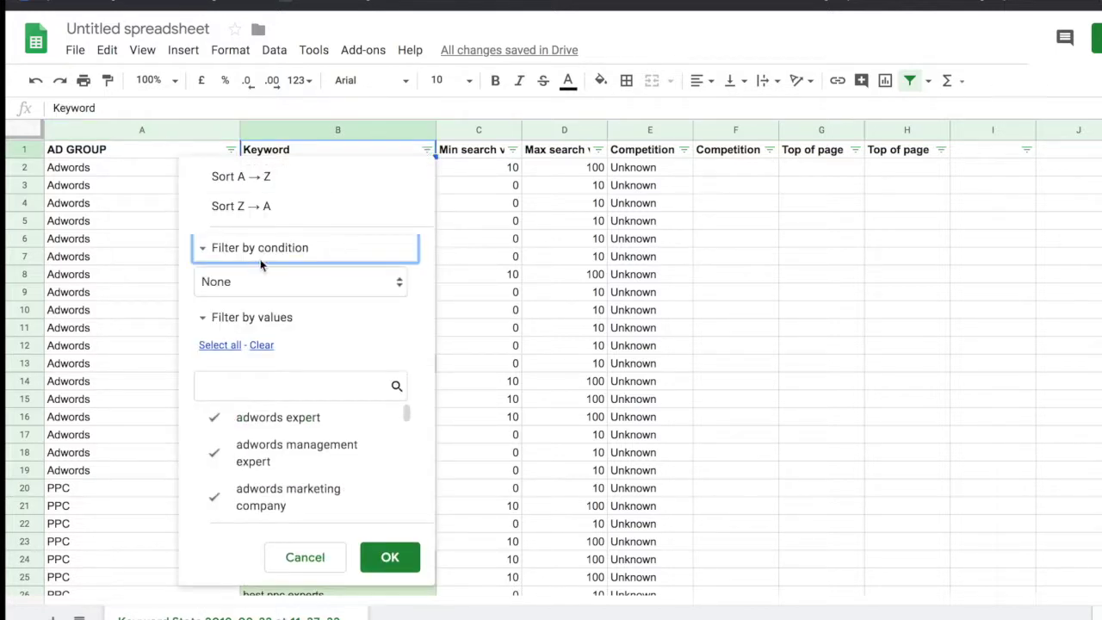
click(253, 284)
click(258, 379)
click(255, 324)
text(expert)
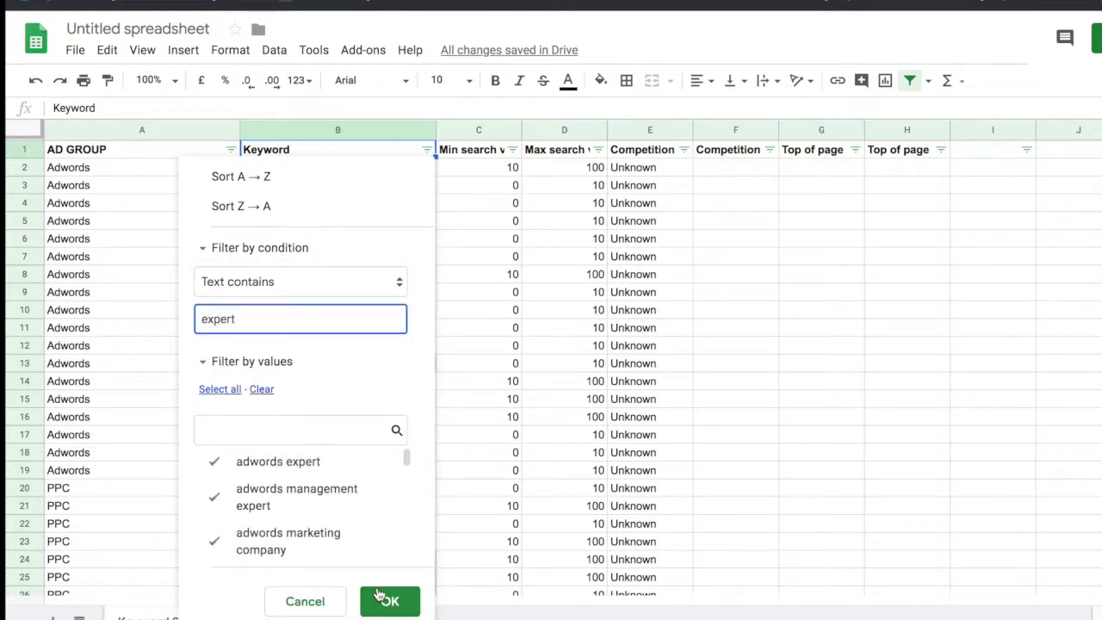
click(379, 600)
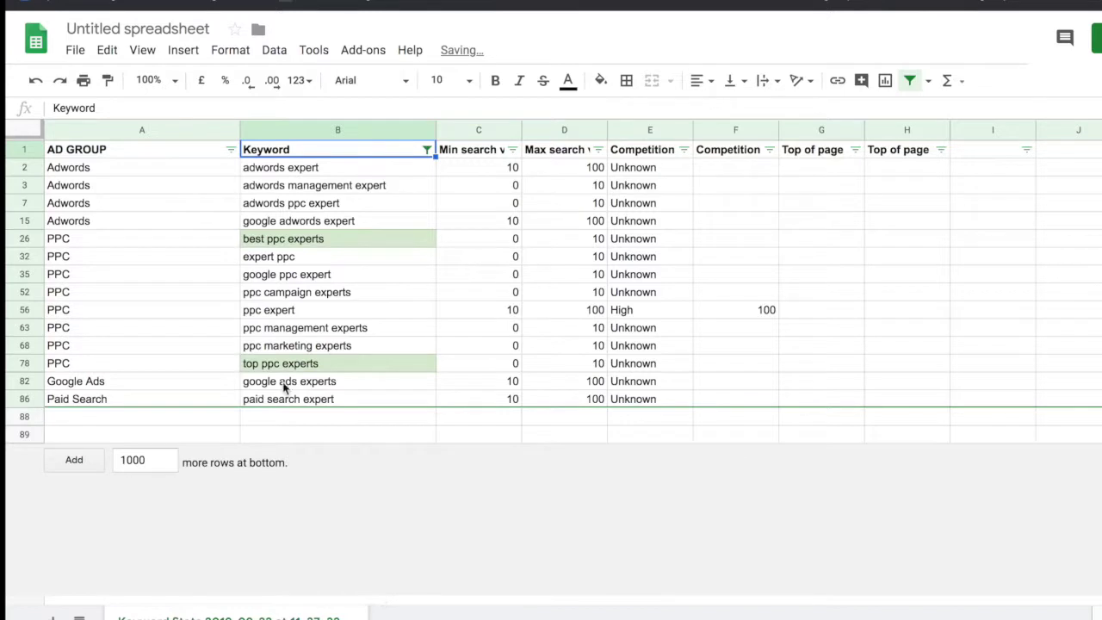
Step: Relabel A2 as 'Adwords - Expert' and paste it into A3, A7 and A15
double_click(143, 170)
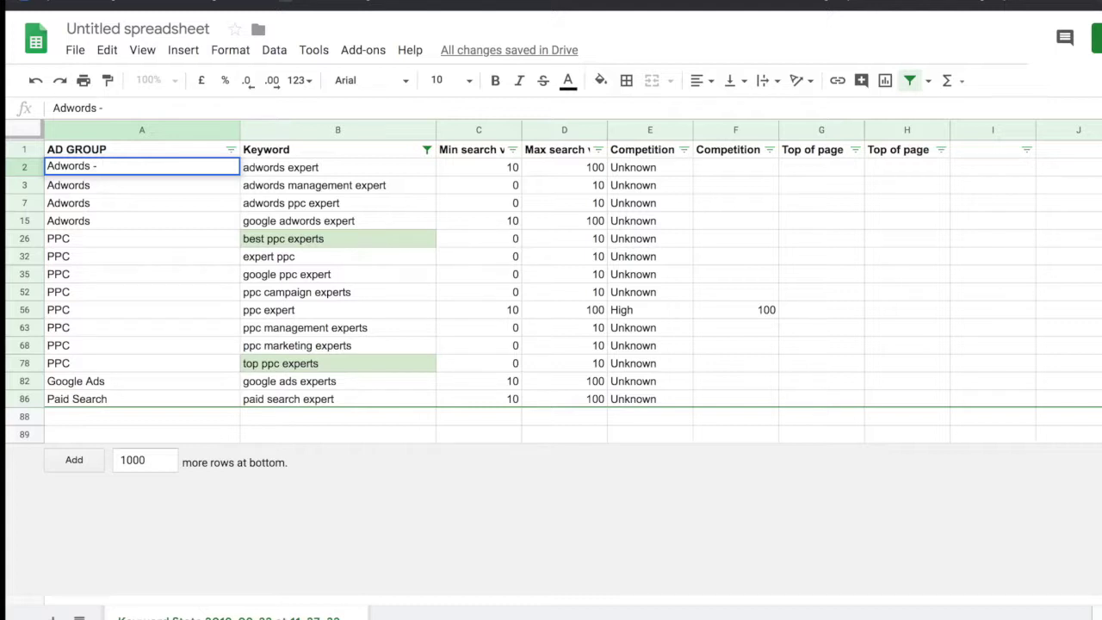
text(Expert)
click(107, 172)
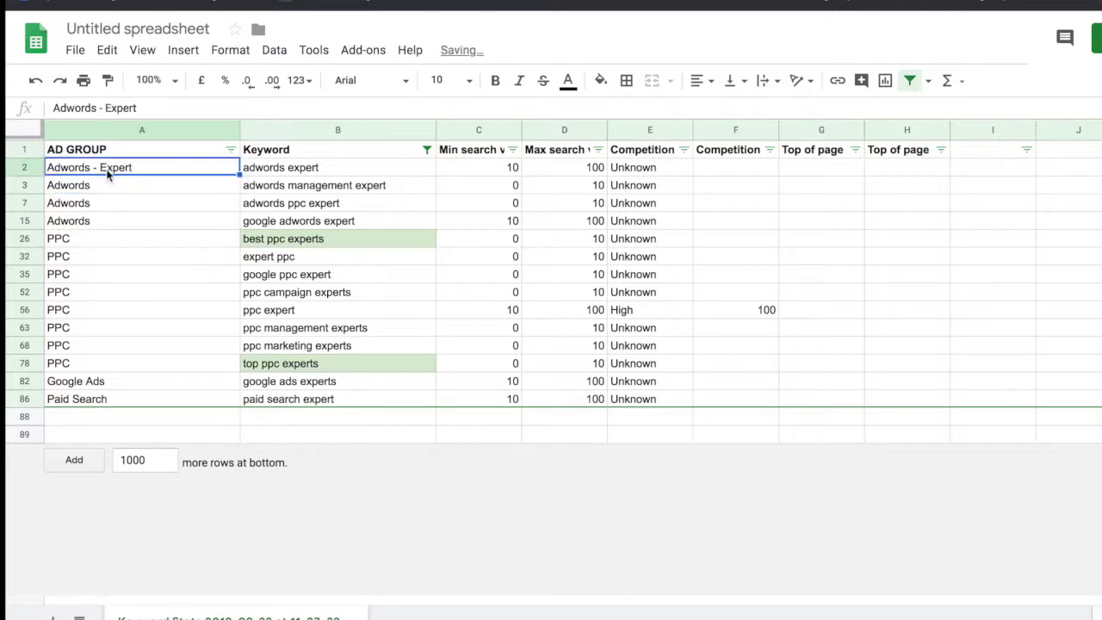
key(ctrl+c)
key(Down)
key(ctrl+v)
key(Down)
key(ctrl+v)
key(Down)
key(ctrl+v)
key(Down)
Step: Relabel A26 as 'PPC - Expert' and paste it into the remaining PPC rows through A78
double_click(85, 236)
text(=)
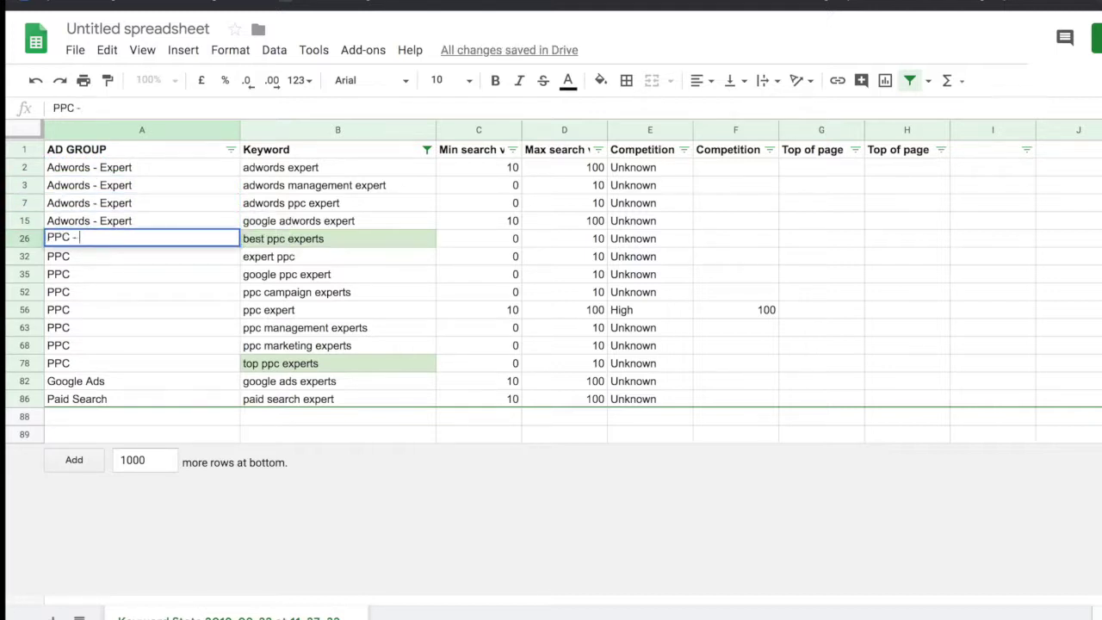
text( Expert)
key(Return)
click(84, 241)
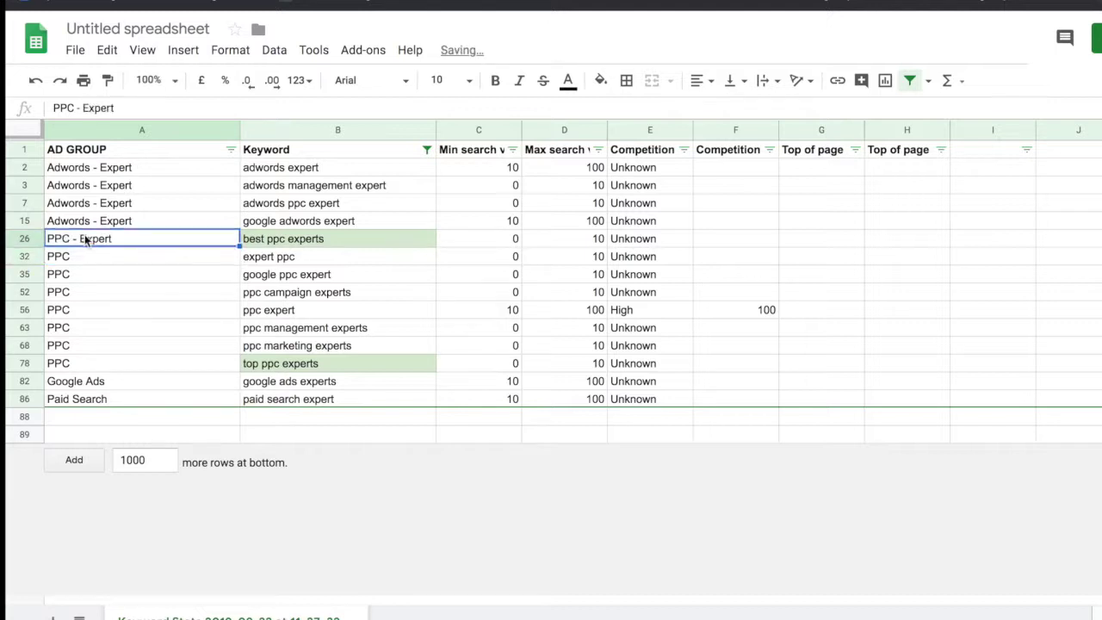
key(ctrl+c)
key(Down)
key(ctrl+v)
key(Down)
key(ctrl+v)
key(Down)
key(ctrl+v)
key(Down)
key(ctrl+v)
key(Down)
key(ctrl+v)
key(Down)
key(ctrl+v)
key(Down)
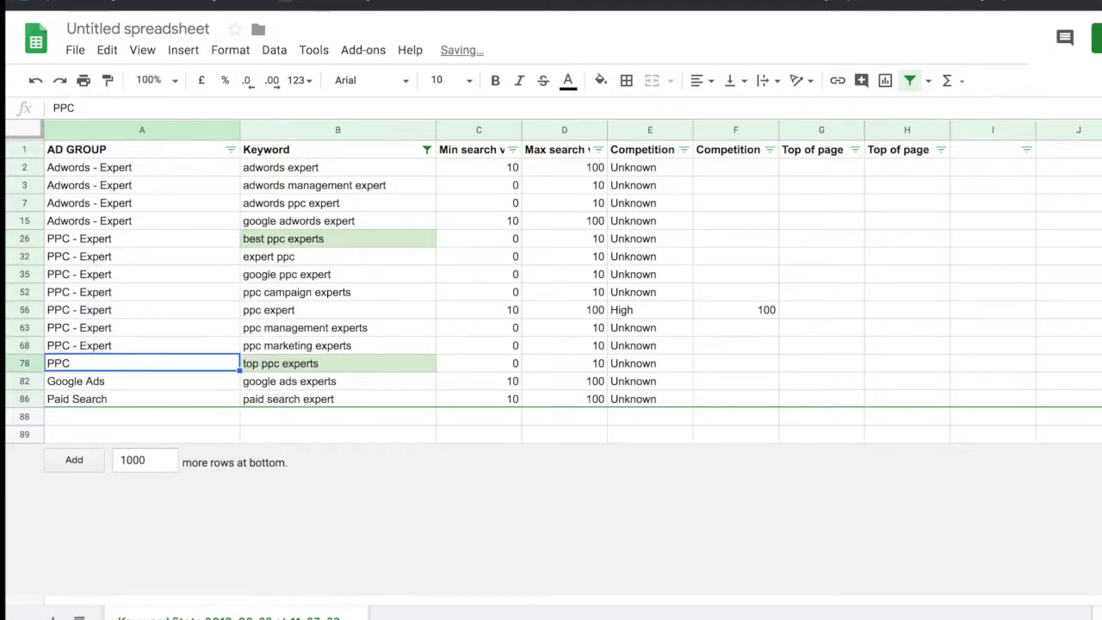
key(ctrl+v)
Step: Relabel A82 as 'Google Ads - Expert' and A86 as 'Paid Search - Expert'
click(146, 386)
double_click(143, 388)
text(- expert)
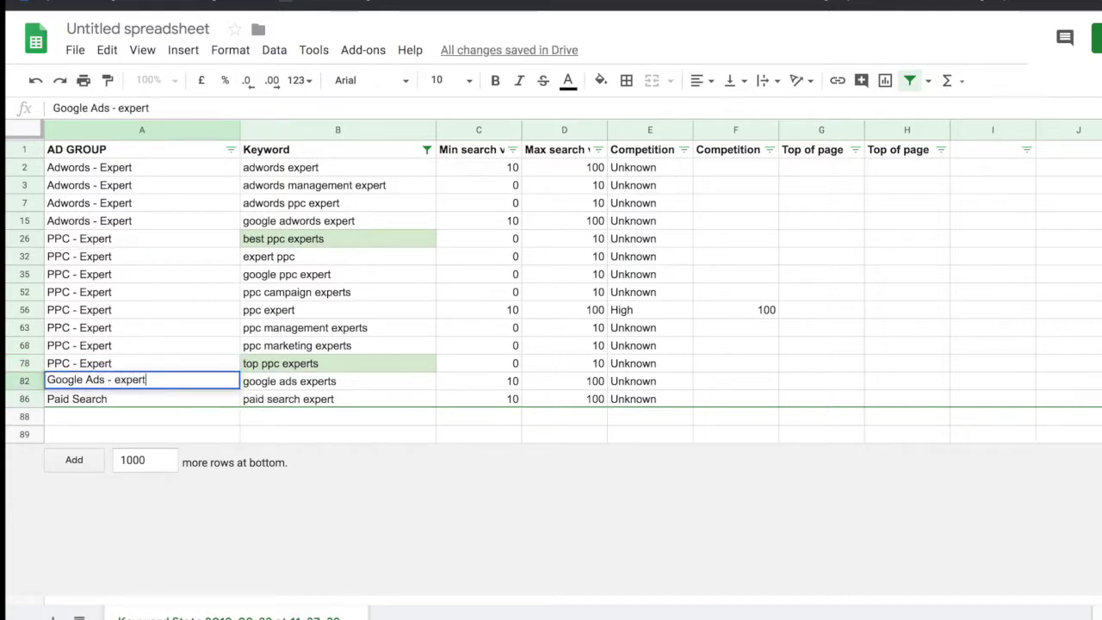
click(121, 379)
key(BackSpace)
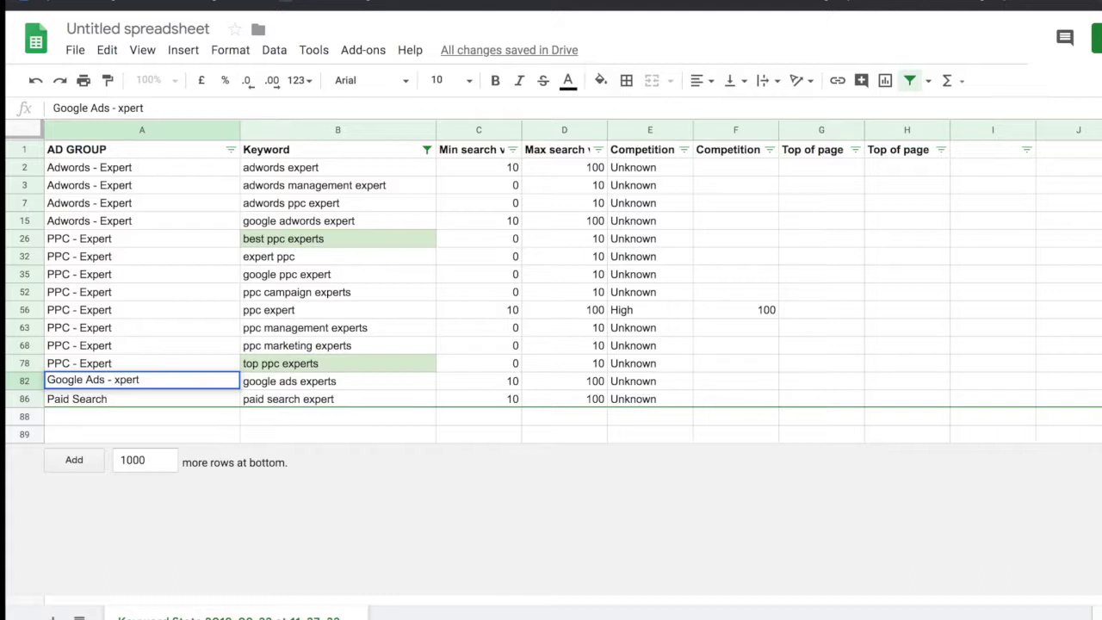
text(E)
click(155, 406)
double_click(155, 406)
text(- Expert)
key(Return)
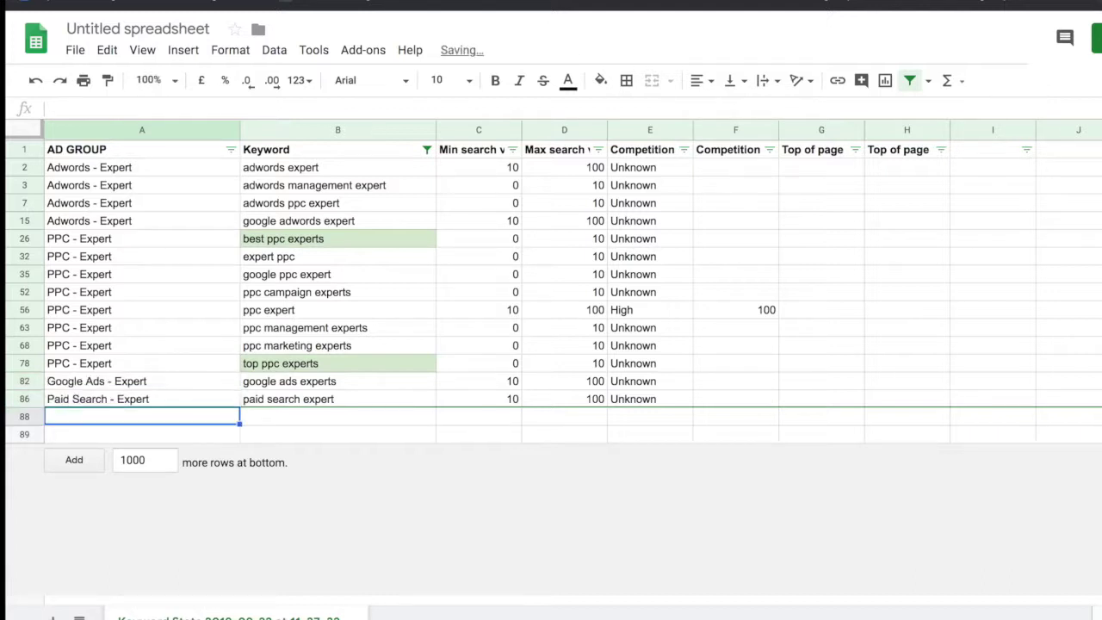
click(25, 149)
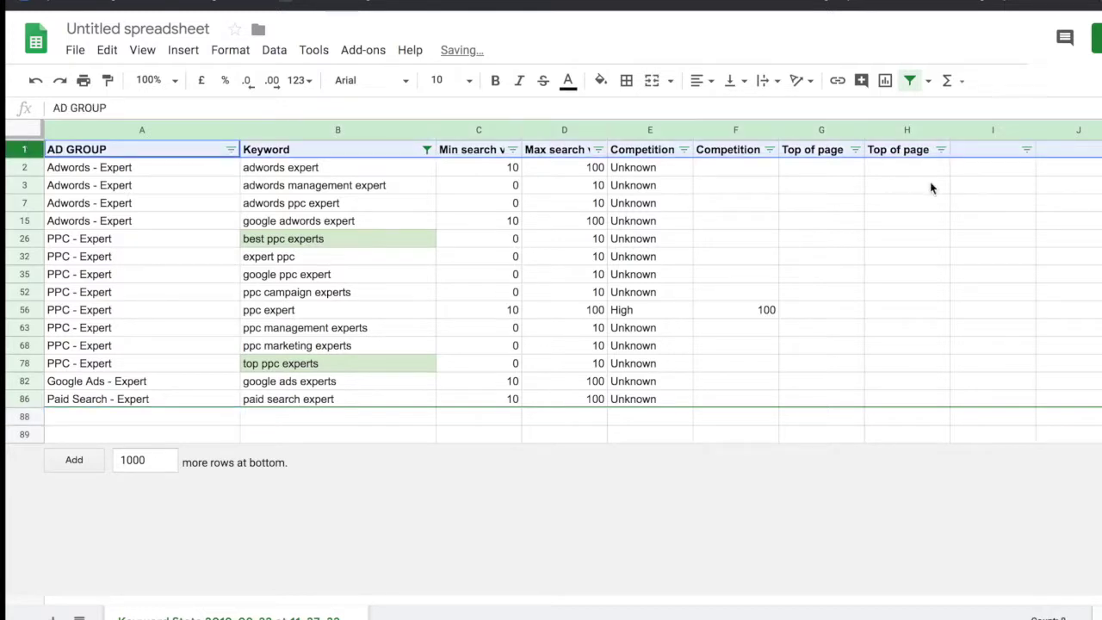
Step: Change the Keyword filter condition text to 'compan'
click(423, 150)
double_click(247, 318)
text(company)
click(390, 417)
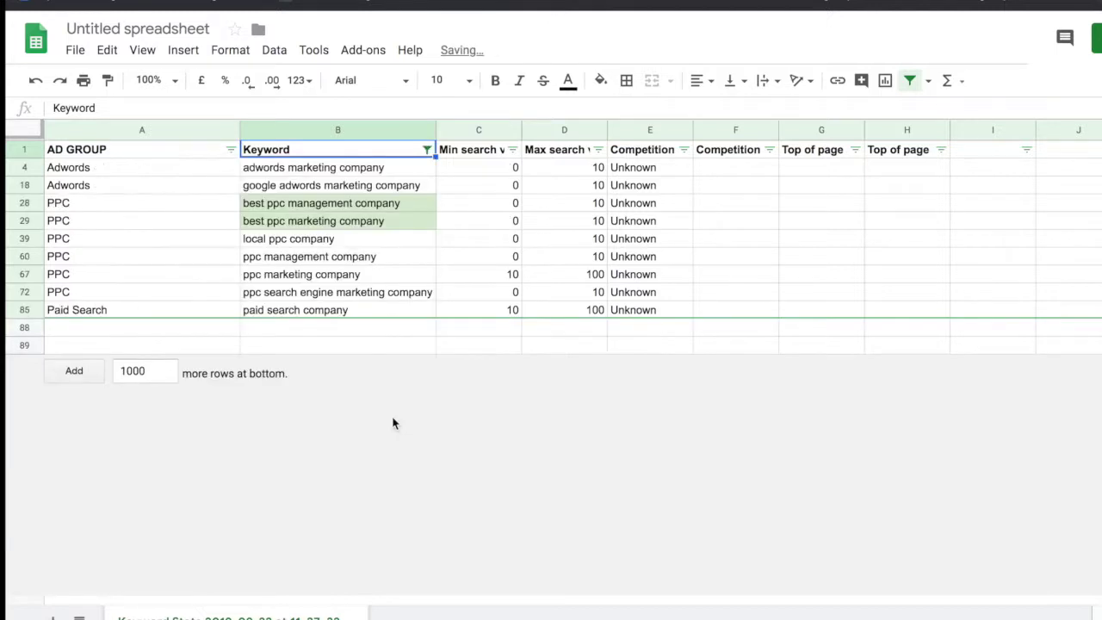
Step: Relabel A4 as 'Adwords - Company' and paste it into A18
double_click(173, 165)
text(- C)
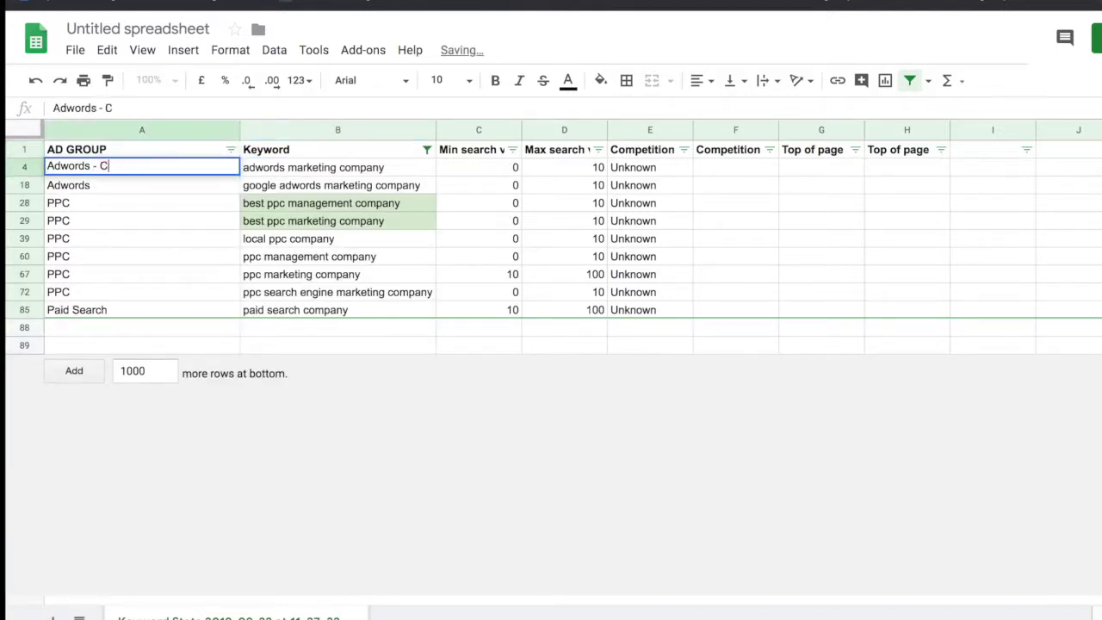
text(ompany)
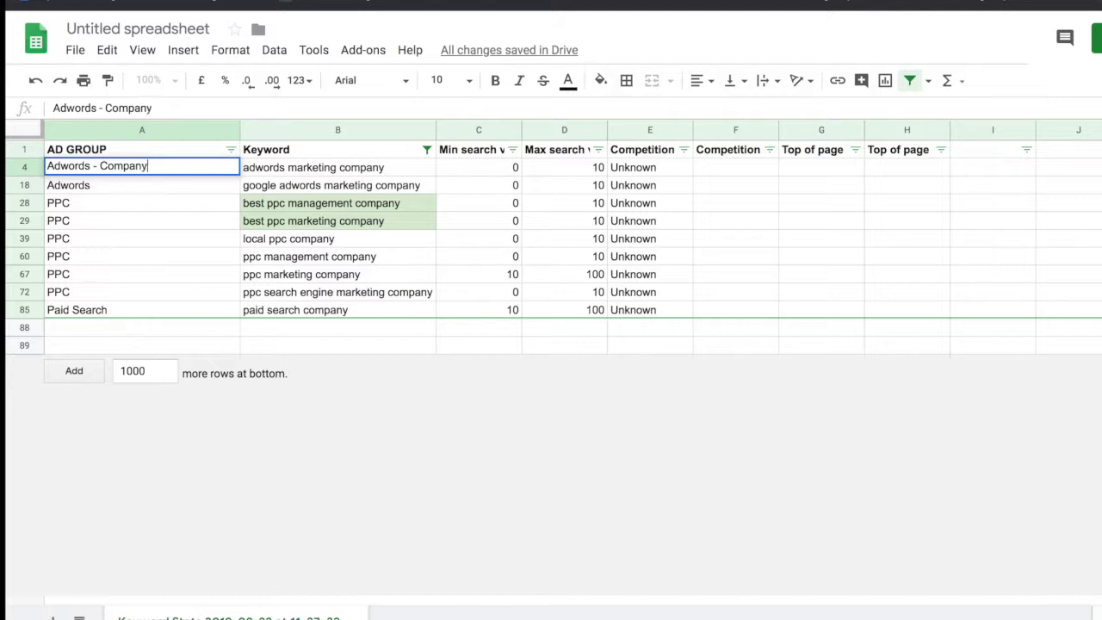
key(Return)
click(173, 166)
key(ctrl+c)
click(164, 183)
key(ctrl+v)
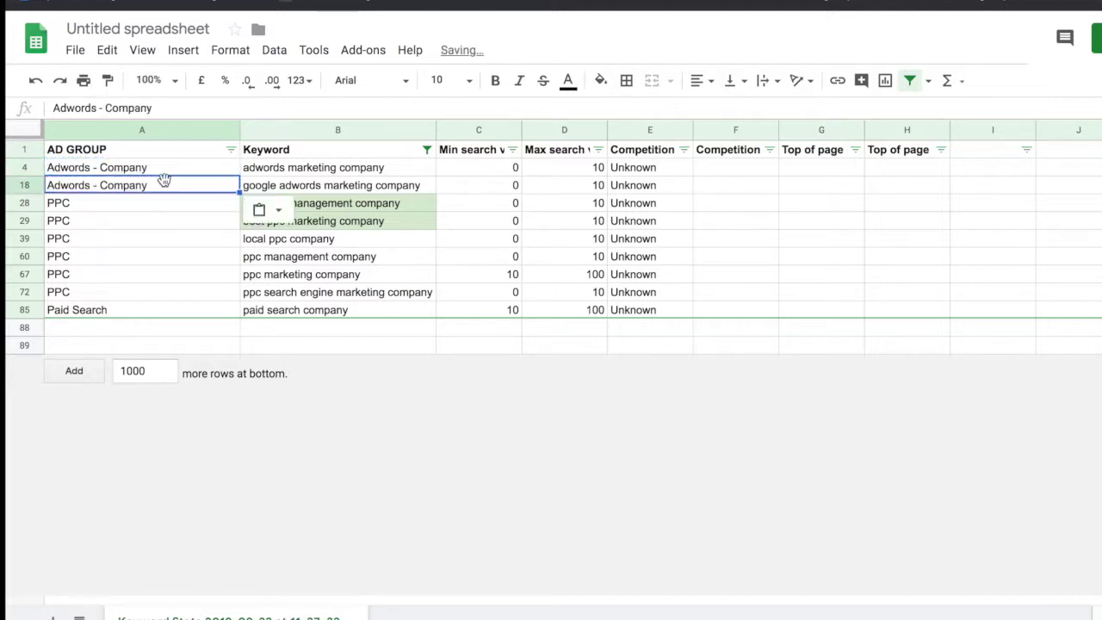
Step: Relabel A28 as 'PPC - Company' and paste it into A29, A39, A60 and remaining PPC rows
click(139, 205)
double_click(140, 205)
text(- Company)
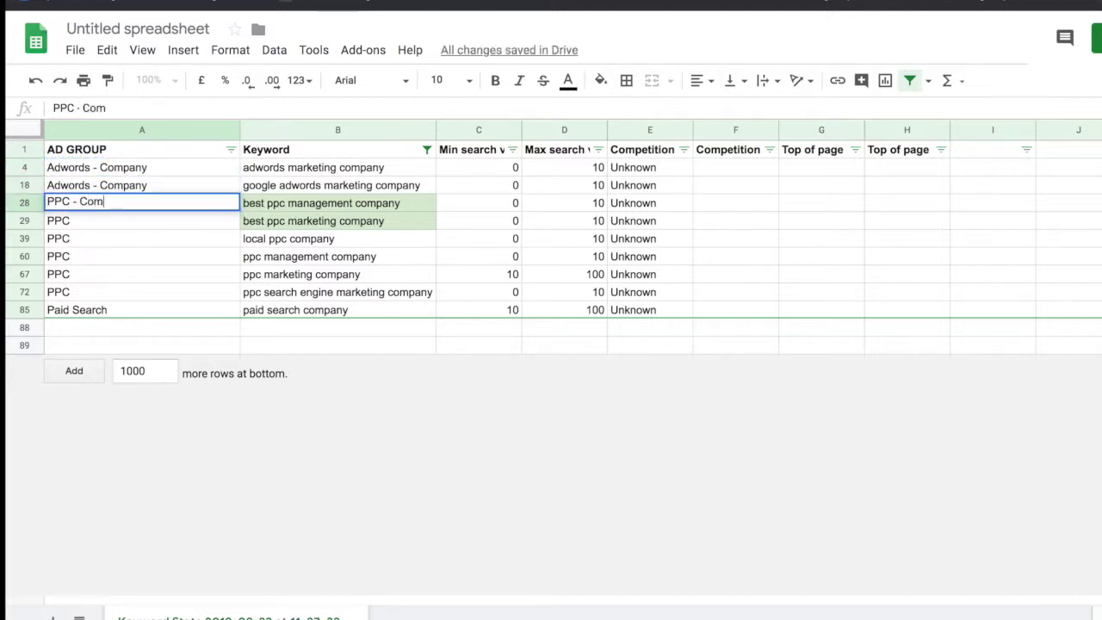
key(Return)
click(136, 206)
key(ctrl+c)
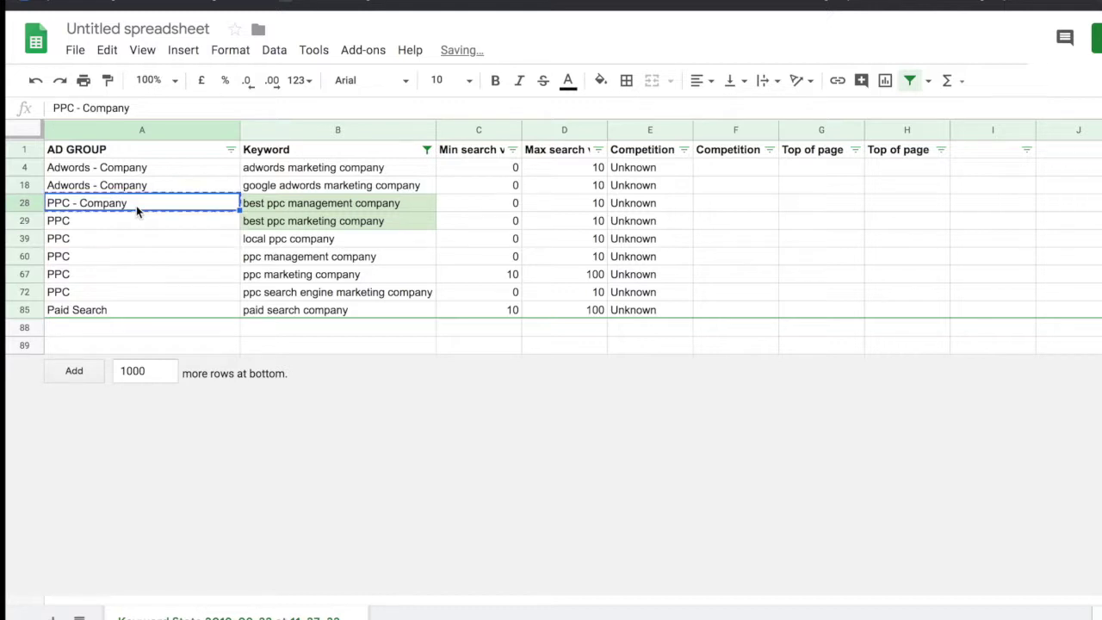
key(Down)
key(ctrl+v)
key(Down)
key(ctrl+v)
key(Down)
key(ctrl+v)
key(Down)
key(ctrl+v)
key(Down)
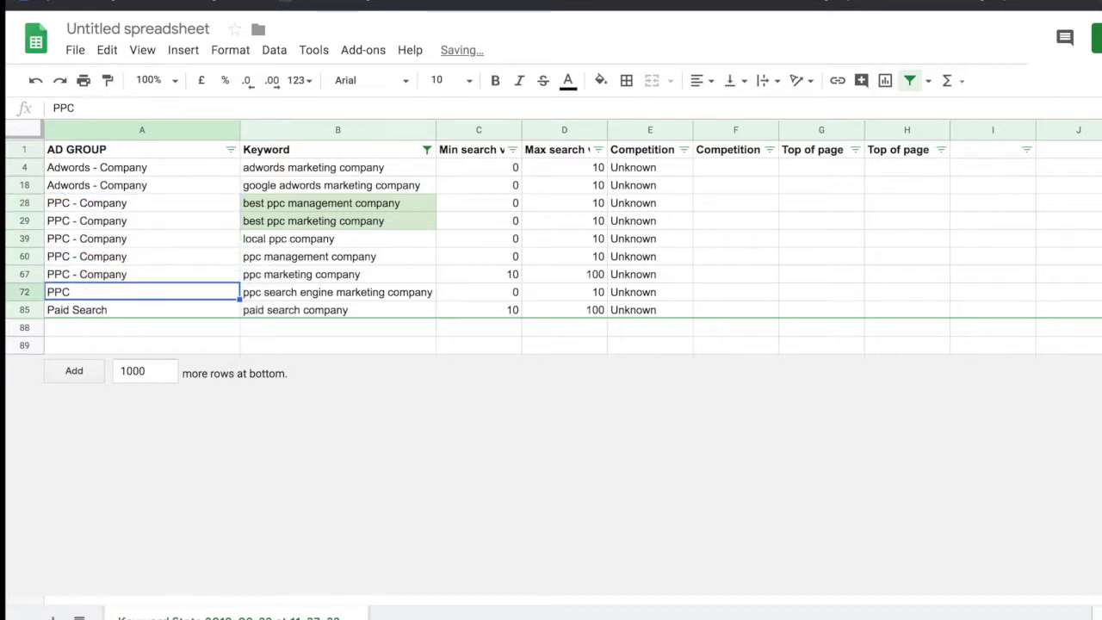
key(ctrl+v)
Step: Relabel A85 as 'Paid Search - Company'
double_click(122, 307)
text(- Company)
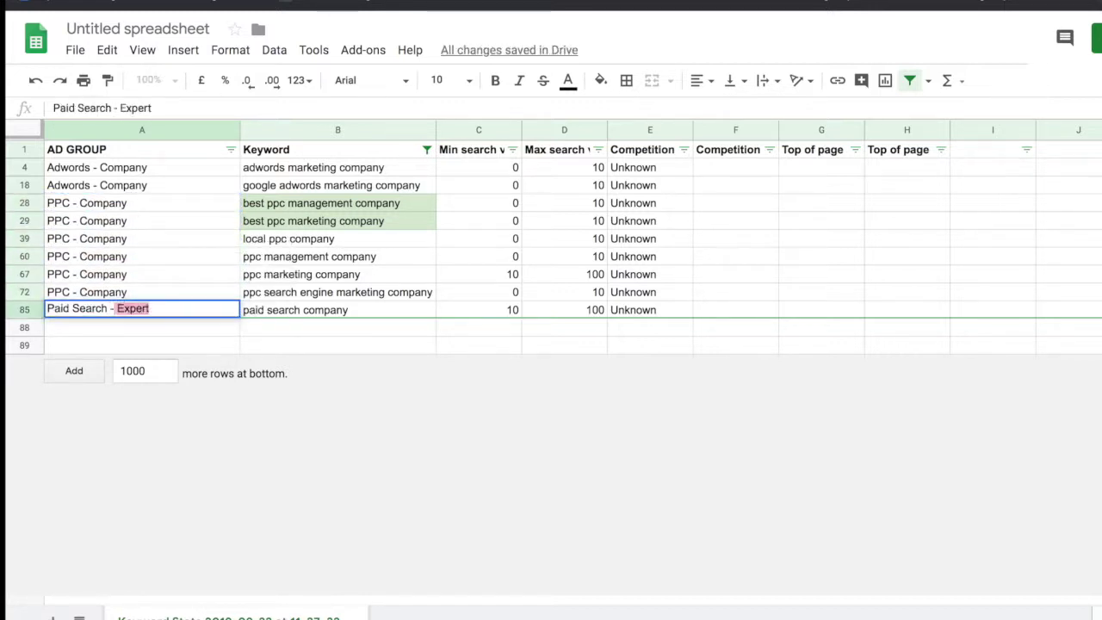
key(Return)
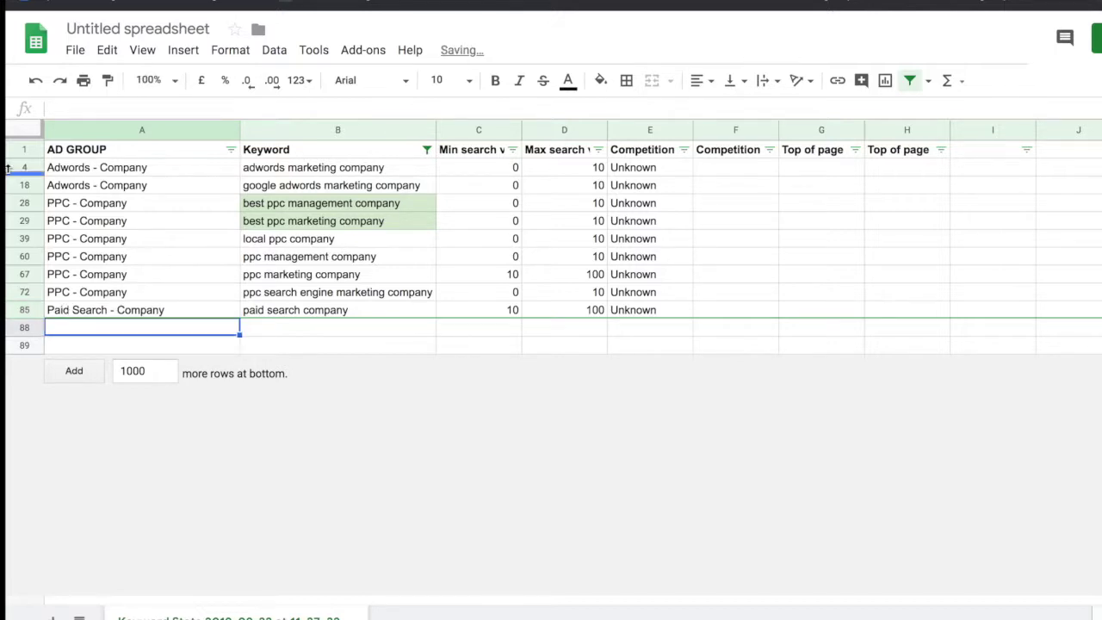
click(18, 149)
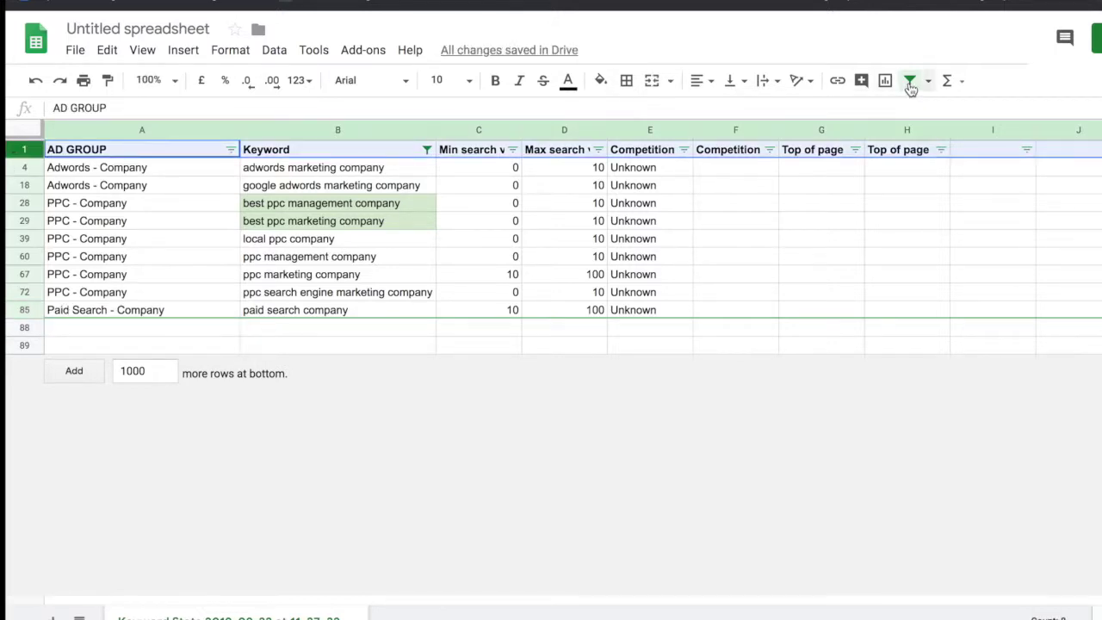
Step: Recreate the sheet filter and filter Keyword to text containing 'Agency'
click(910, 80)
click(910, 80)
click(426, 149)
click(292, 247)
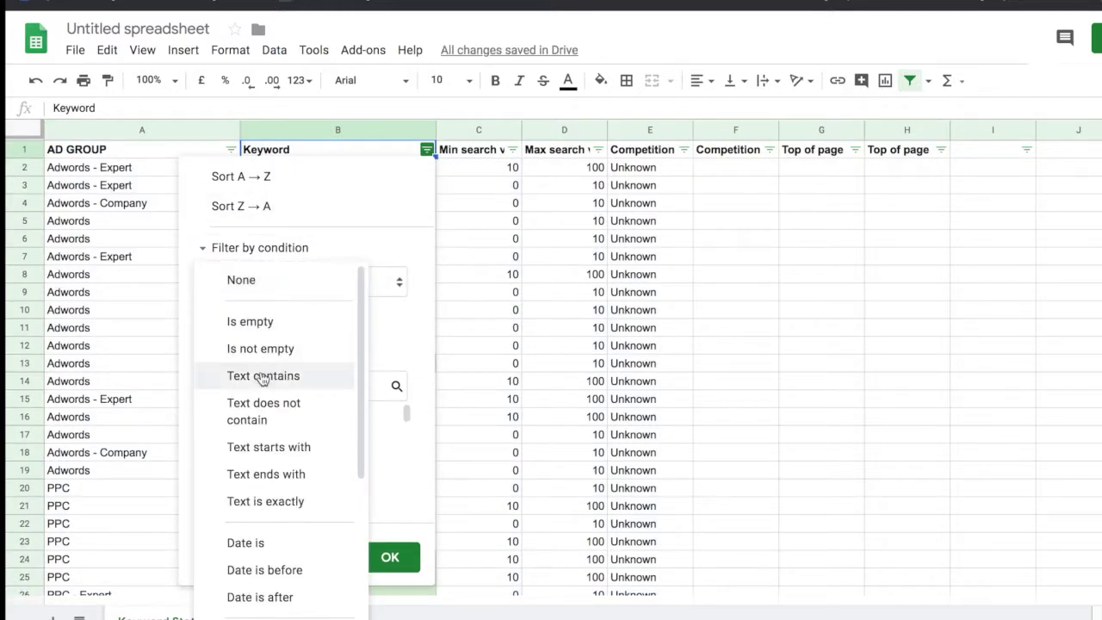
click(258, 376)
click(276, 321)
text(Agency)
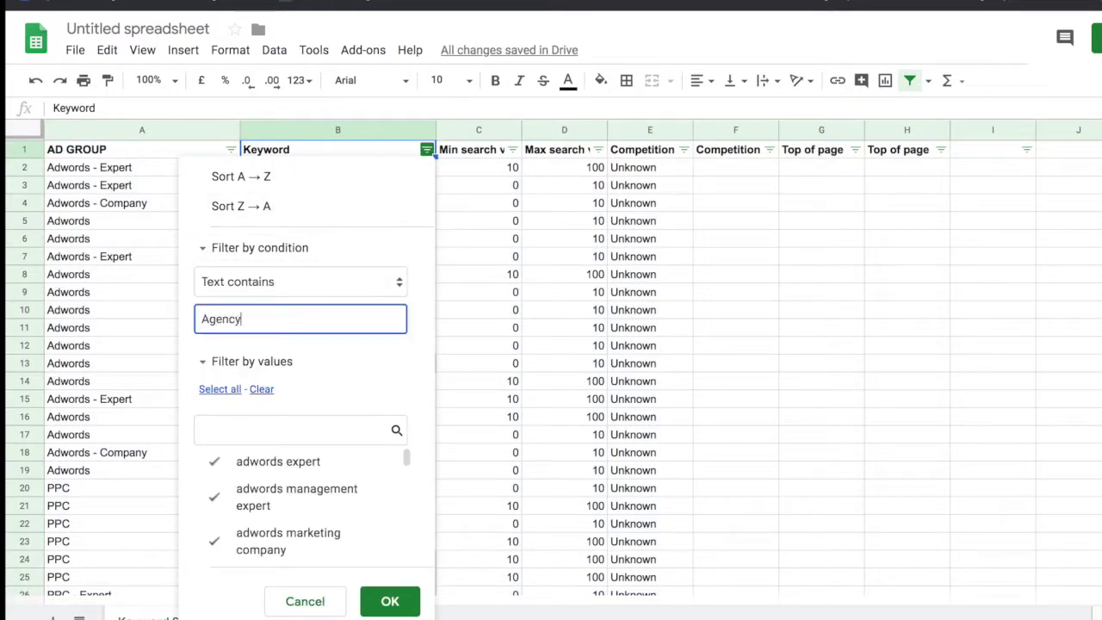
click(405, 602)
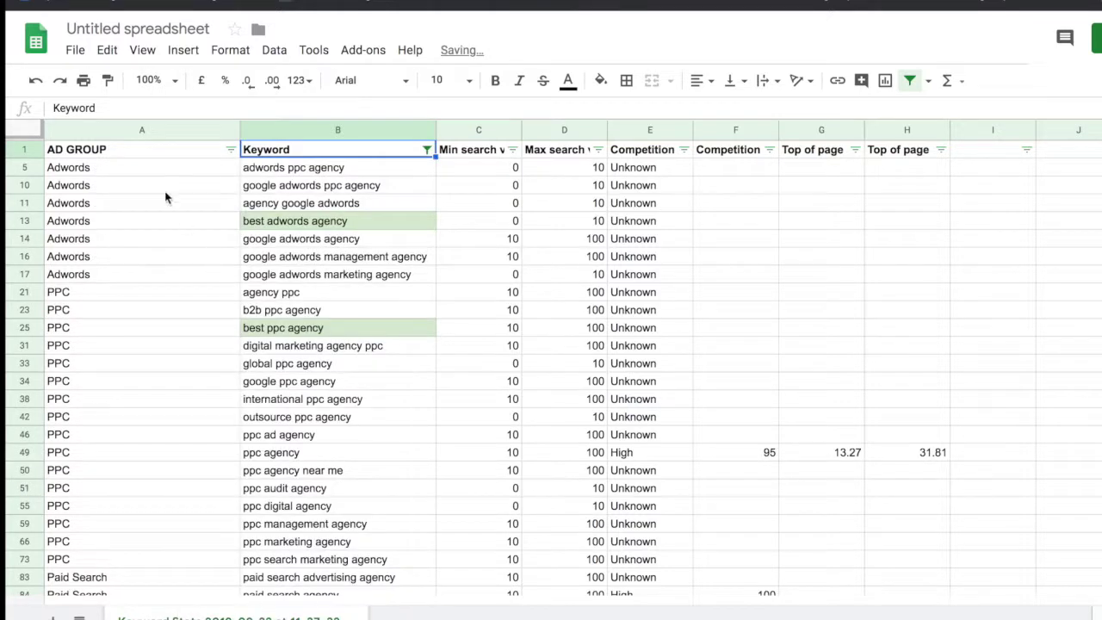
Step: Append ' - Agency' to the first Adwords, PPC and Paid Search labels
click(150, 175)
double_click(150, 176)
text(- Agency)
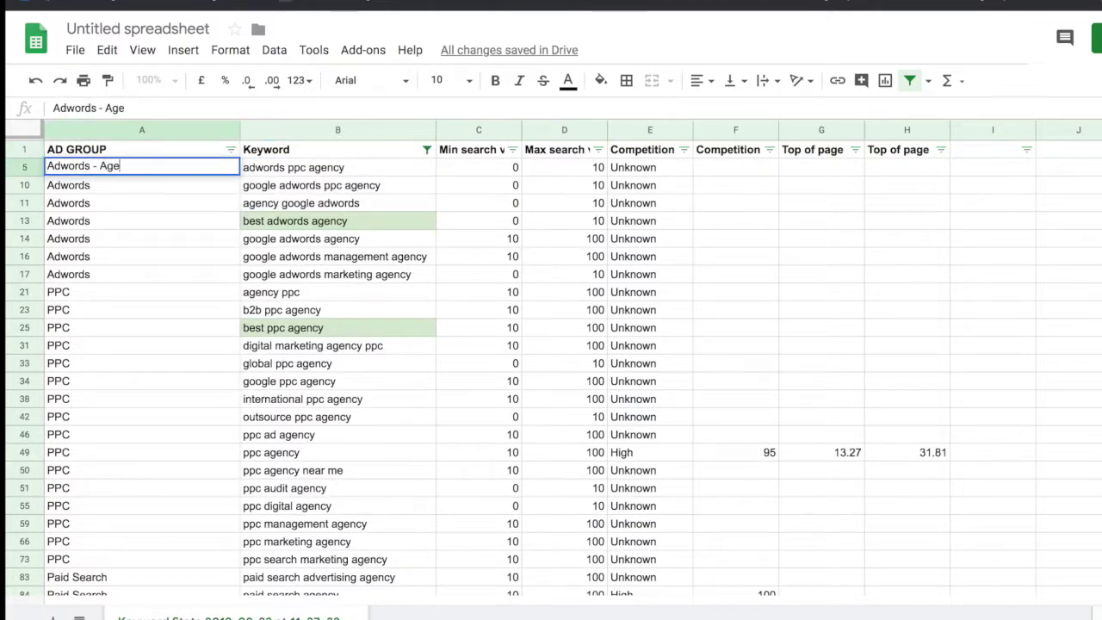
key(Return)
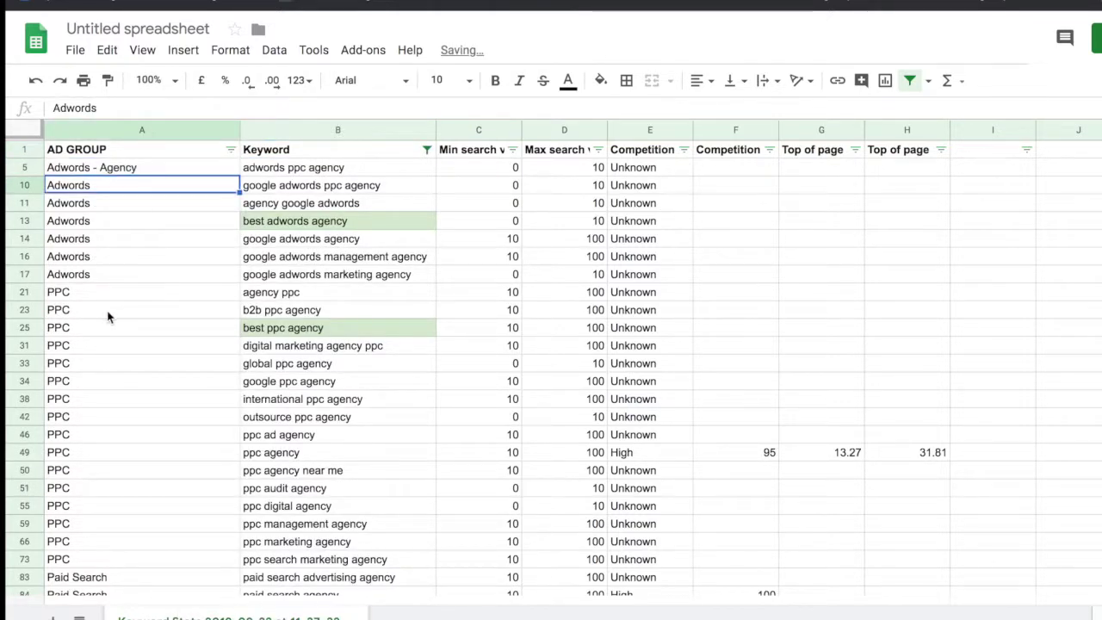
double_click(110, 297)
text(- Agency)
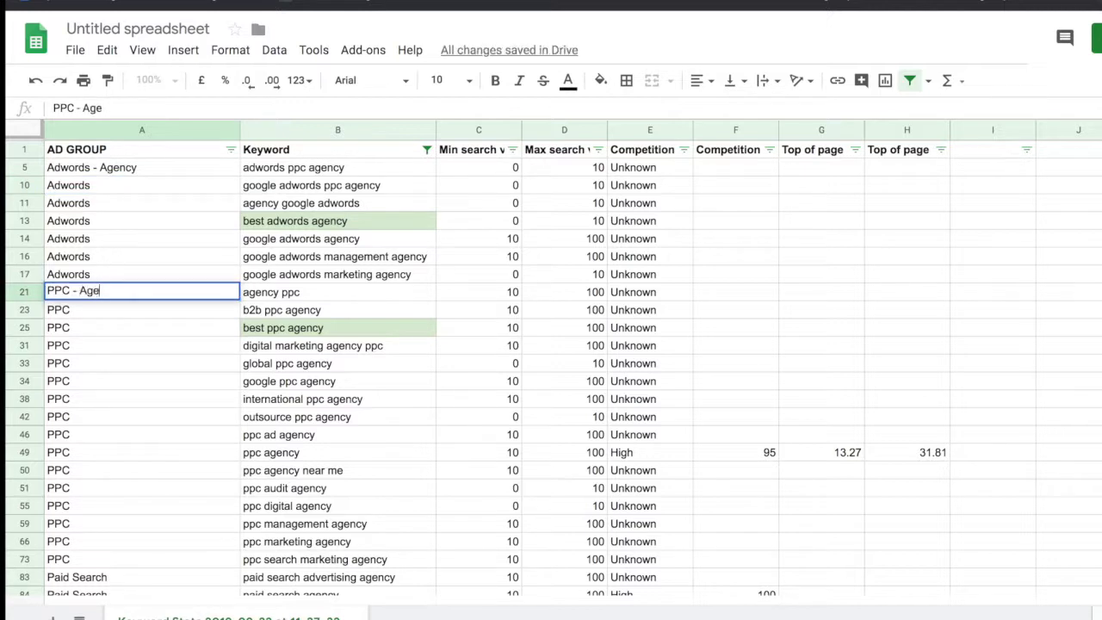
key(Return)
scroll(150, 390, down, 2)
double_click(148, 470)
text(- Agency)
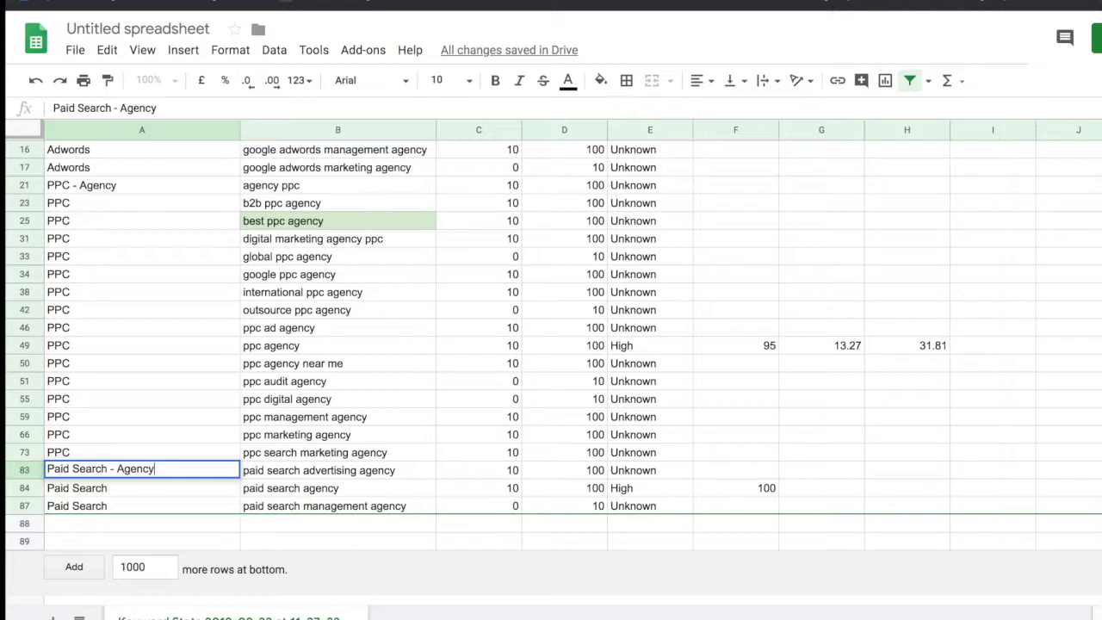
key(Return)
scroll(147, 467, up, 2)
Step: Fill 'Adwords - Agency' and 'Paid Search - Agency' down into their matching rows
click(228, 171)
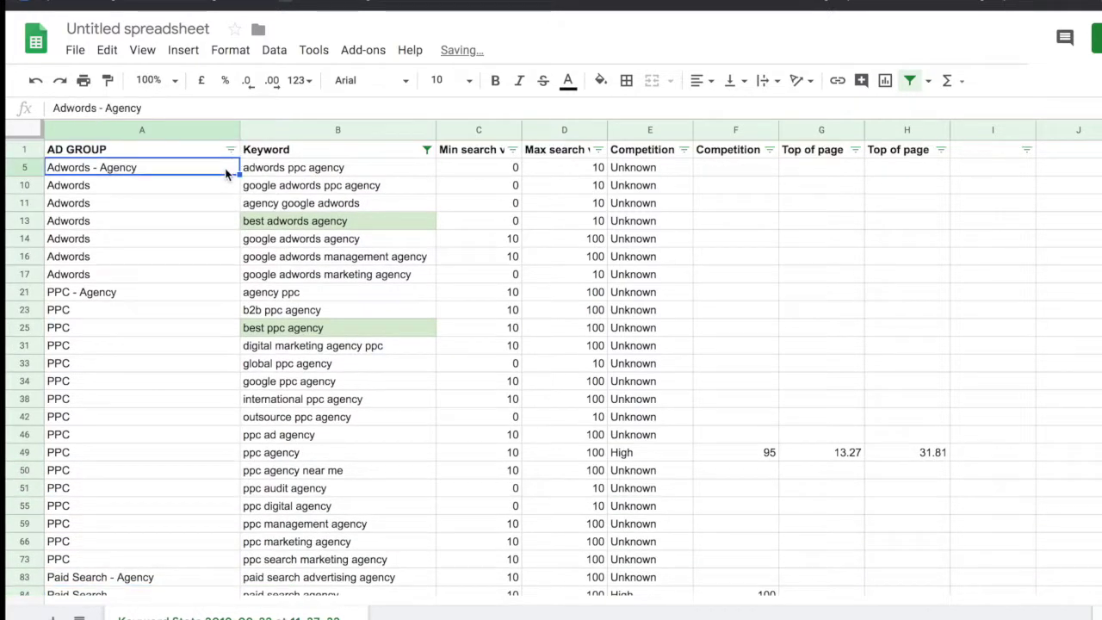
drag(240, 175, 216, 555)
click(212, 291)
scroll(170, 499, down, 2)
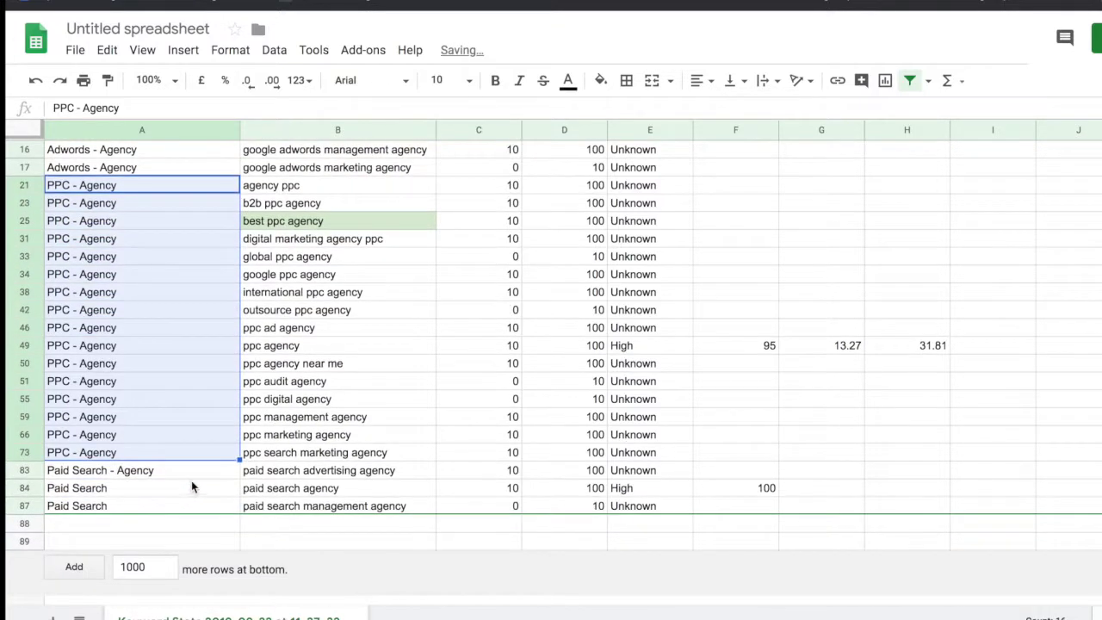
click(231, 473)
drag(239, 479, 238, 509)
scroll(289, 464, up, 3)
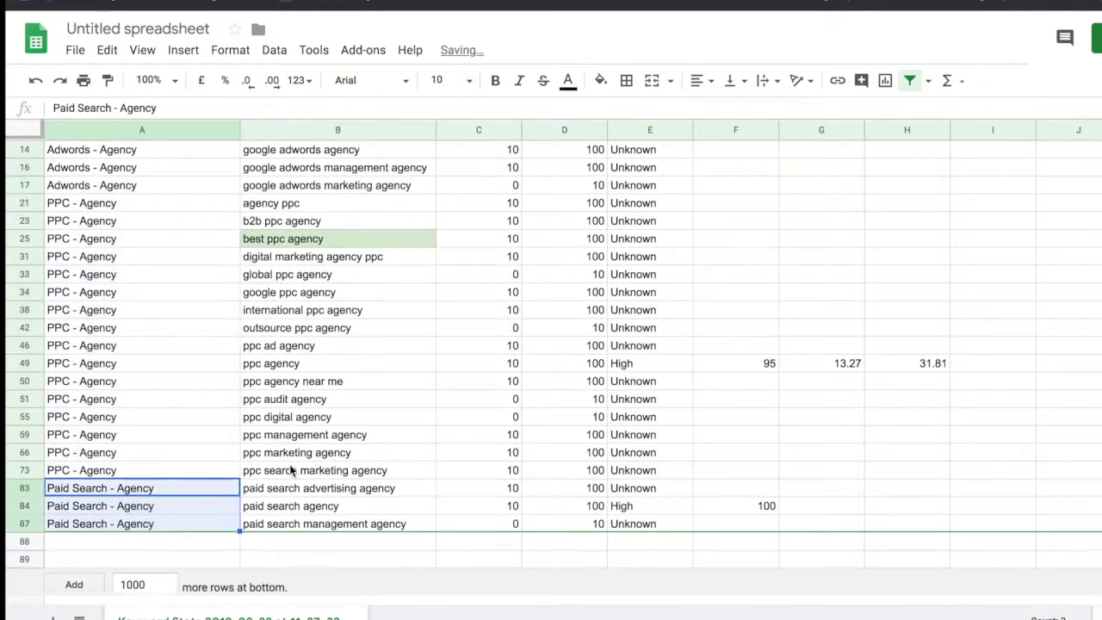
click(427, 150)
Step: Change the Keyword filter condition text to 'cons'
double_click(270, 319)
text(consult)
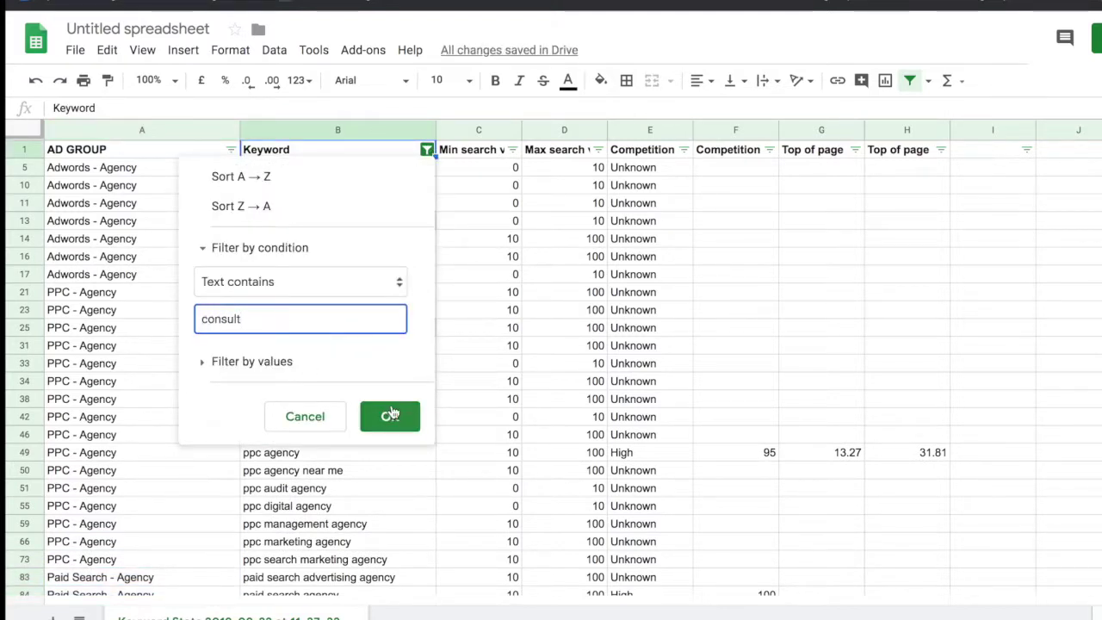
click(390, 416)
Step: Label the Adwords consultant row 'Adwords - Consultant' and rows 54 and 61 'PPC - Consultants'
double_click(121, 162)
text(- Consultants)
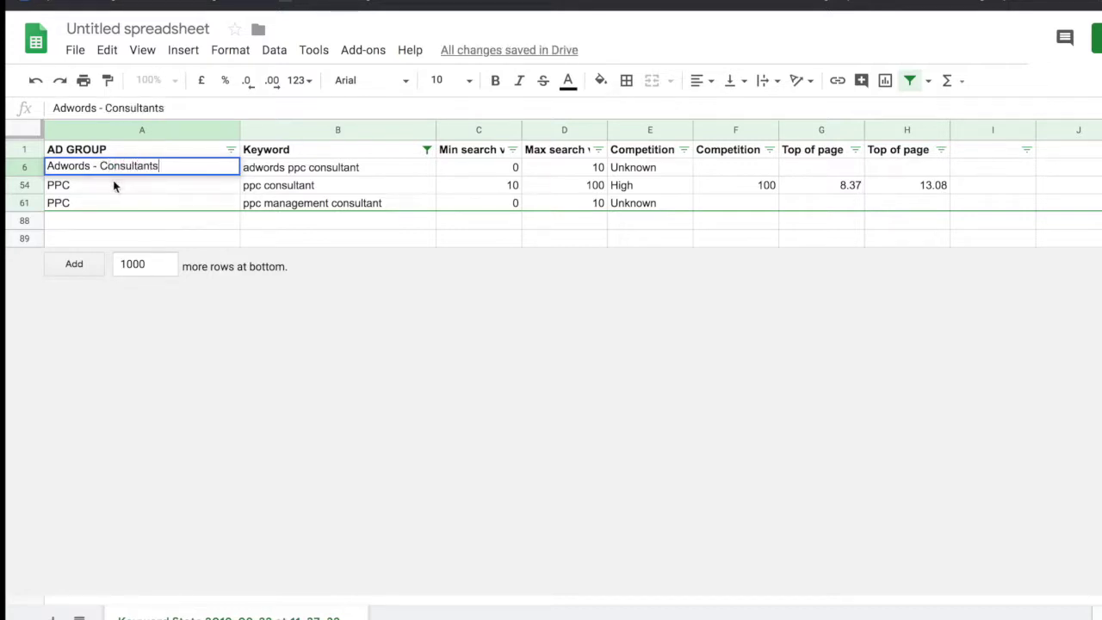
click(113, 185)
double_click(111, 184)
text(- Consultants)
key(Return)
click(115, 186)
key(ctrl+c)
key(Down)
key(ctrl+v)
click(23, 149)
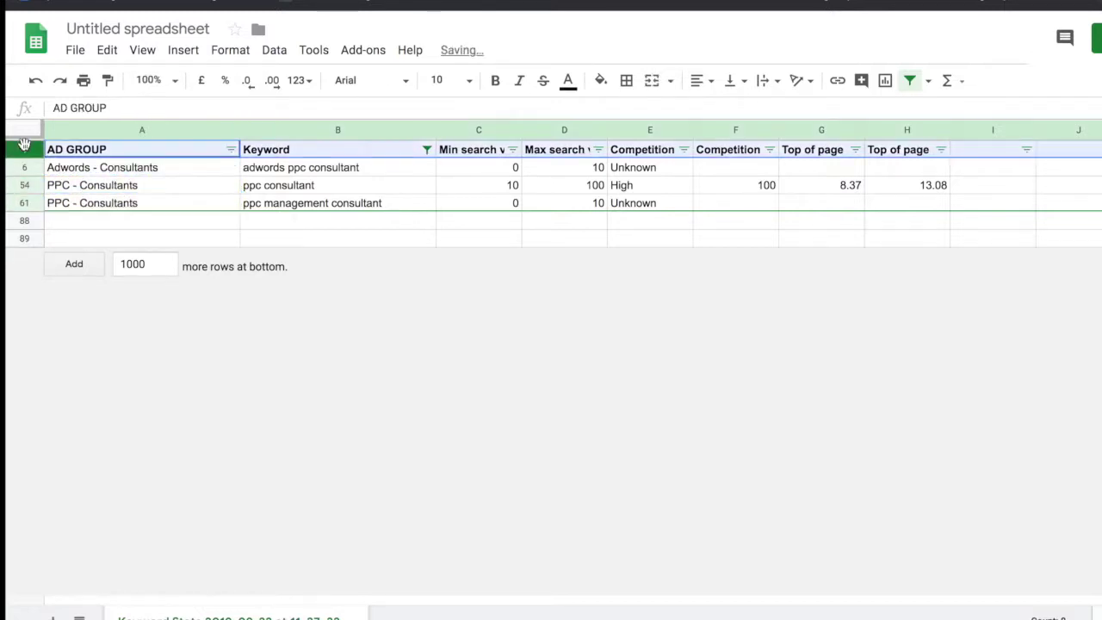
Step: Turn off the filter, review the adwords ppc management keyword, then recreate the filter on row 1
click(907, 80)
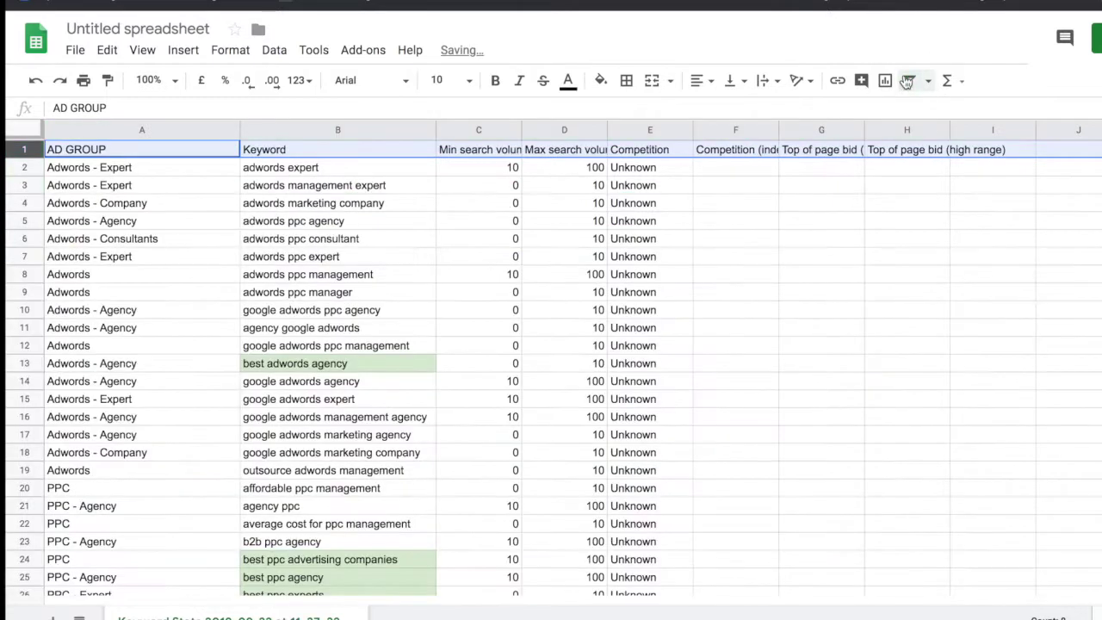
drag(134, 168, 142, 255)
click(91, 275)
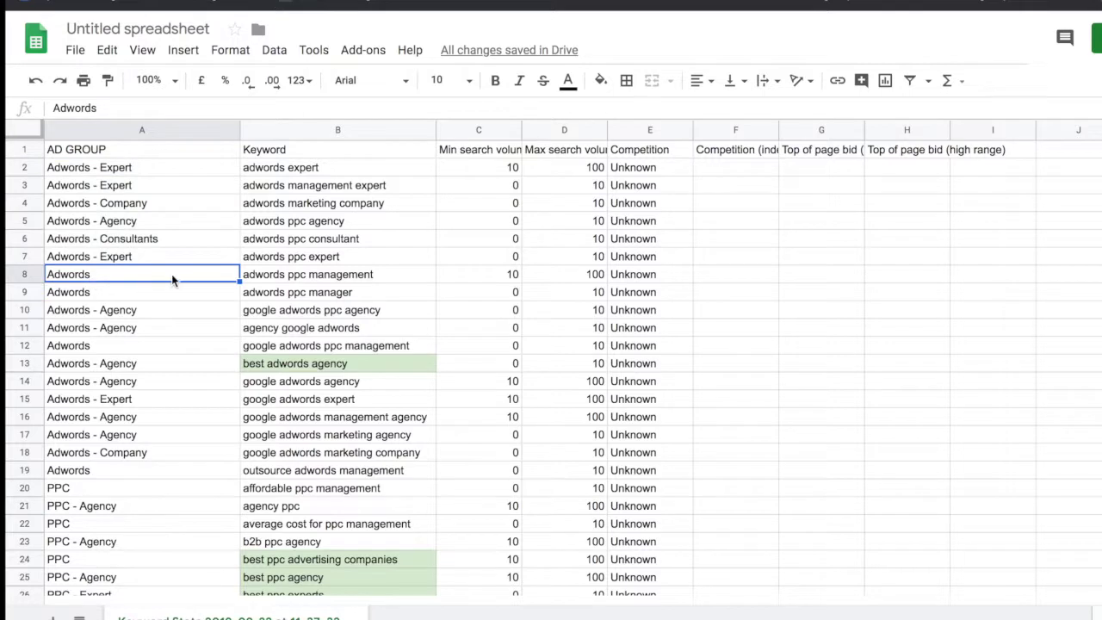
click(315, 273)
double_click(316, 274)
drag(311, 273, 360, 273)
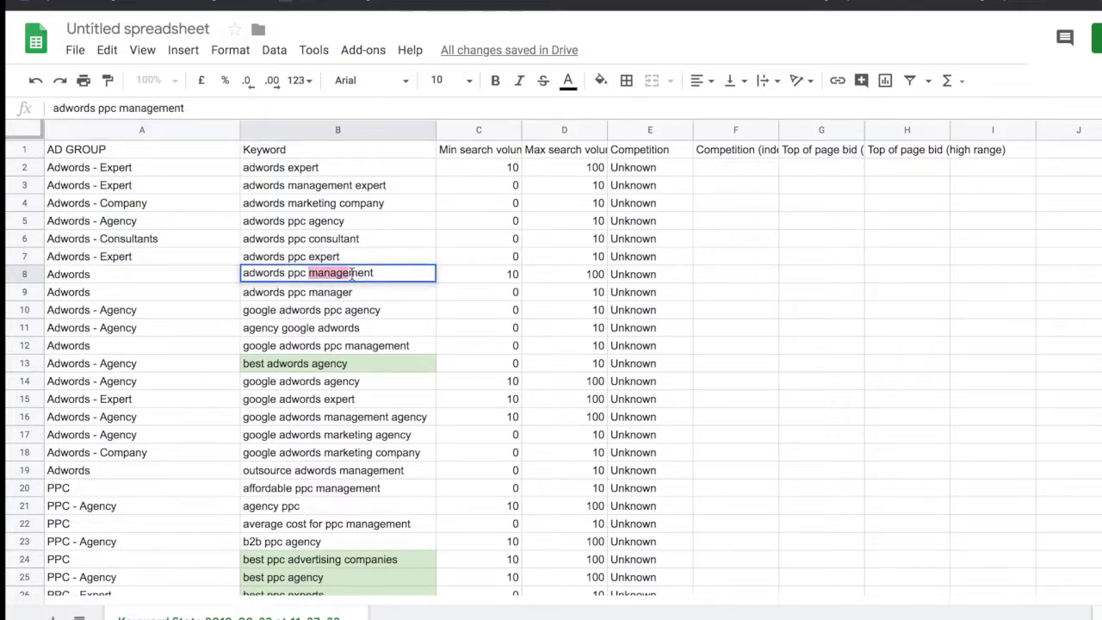
click(20, 149)
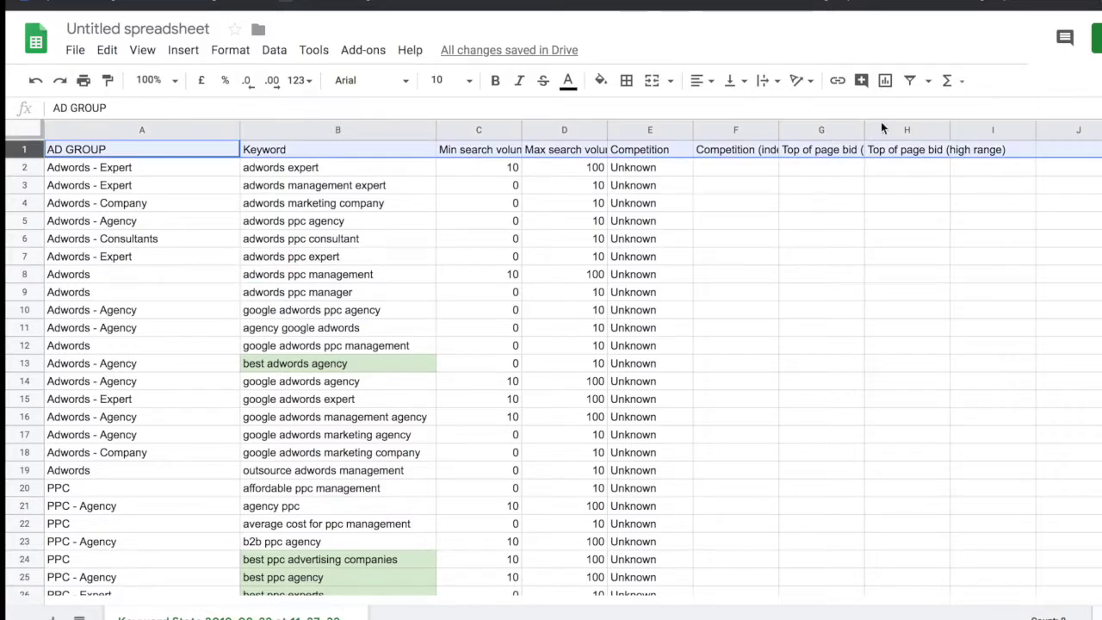
click(909, 82)
Step: Filter the Keyword column to rows where the text contains 'manage'
click(426, 150)
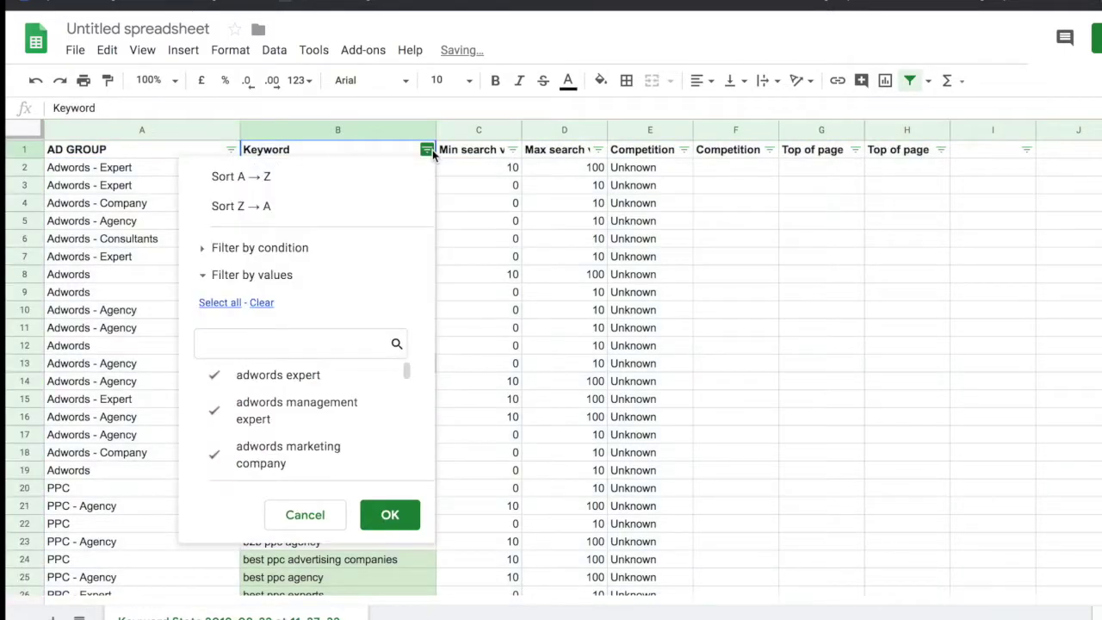
click(290, 247)
click(245, 282)
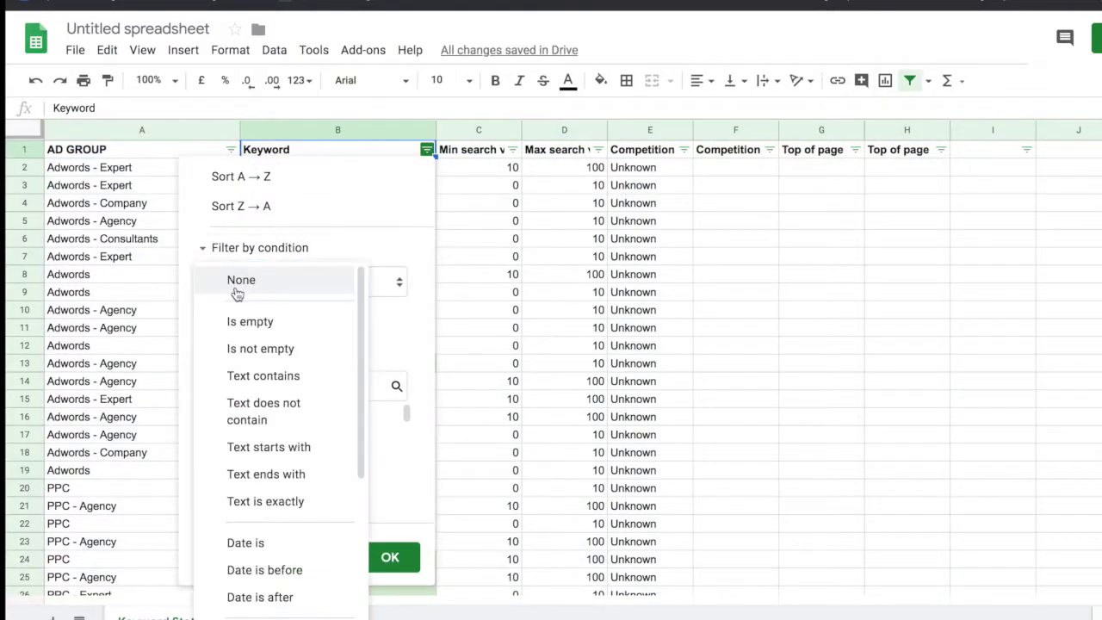
click(252, 375)
click(309, 318)
text(manage)
click(389, 600)
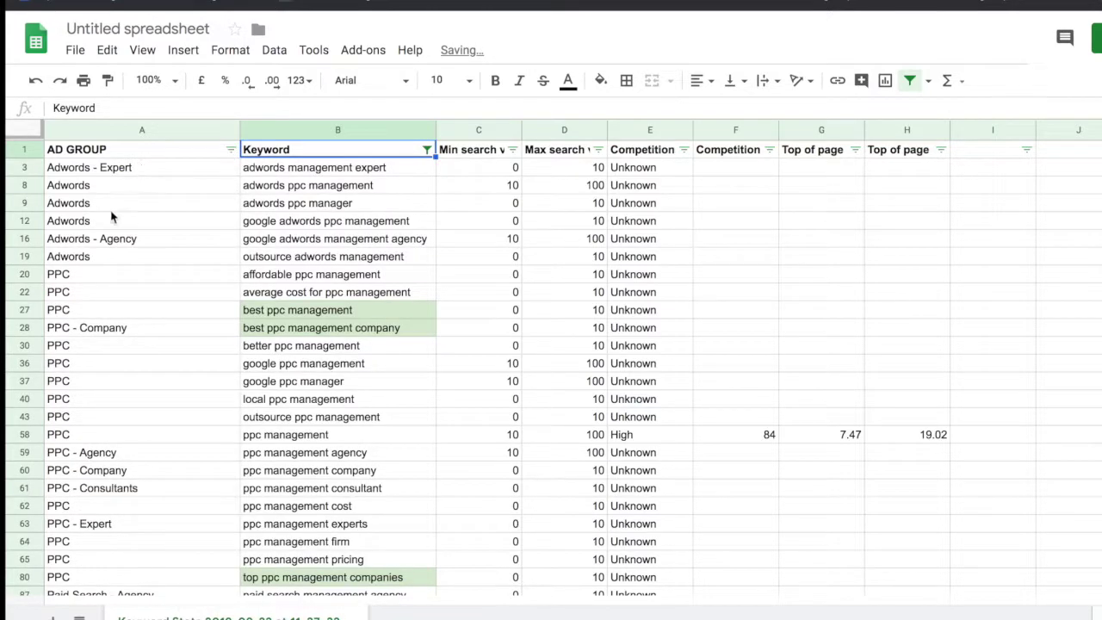
Step: Sort AD GROUP A to Z and relabel adwords ppc management as 'Adwords - Management'
click(230, 150)
click(259, 178)
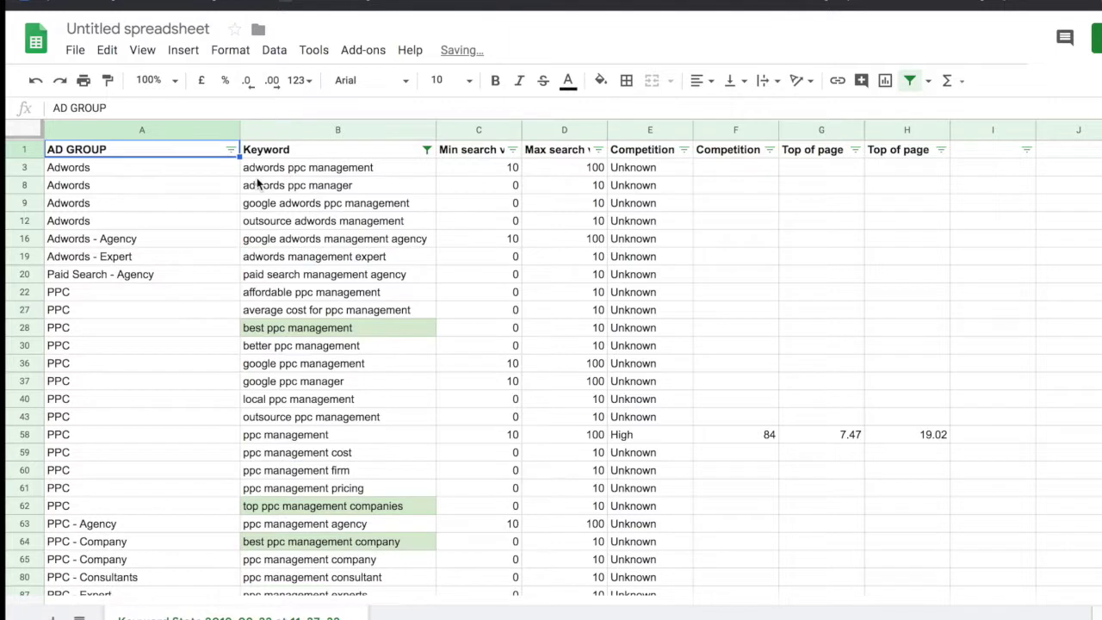
double_click(175, 166)
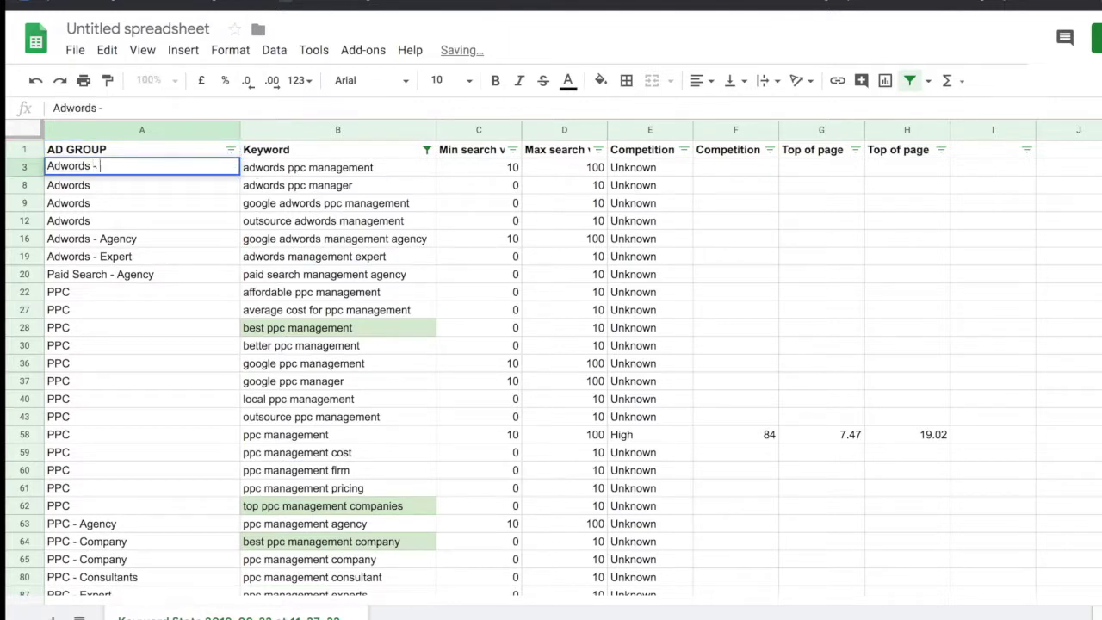
text(- Manage)
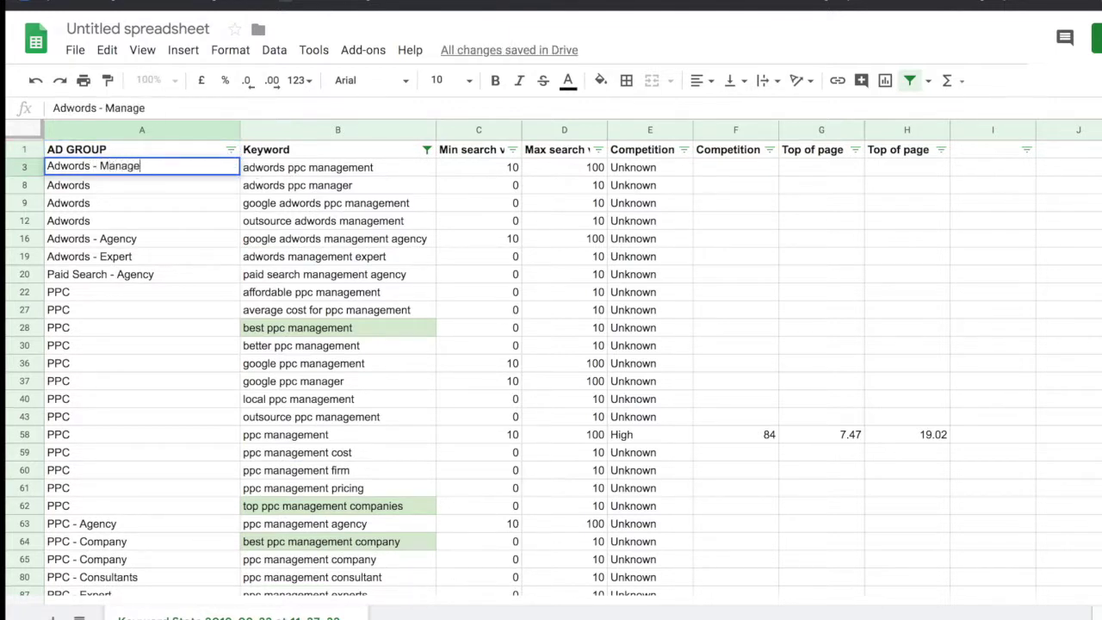
text(ment)
key(Return)
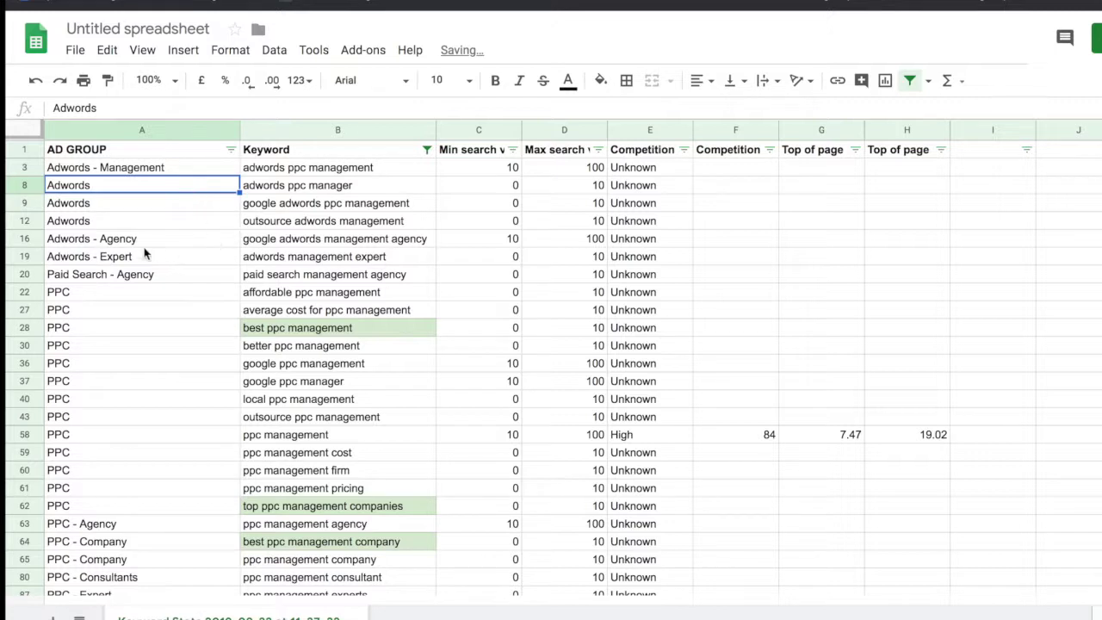
click(253, 244)
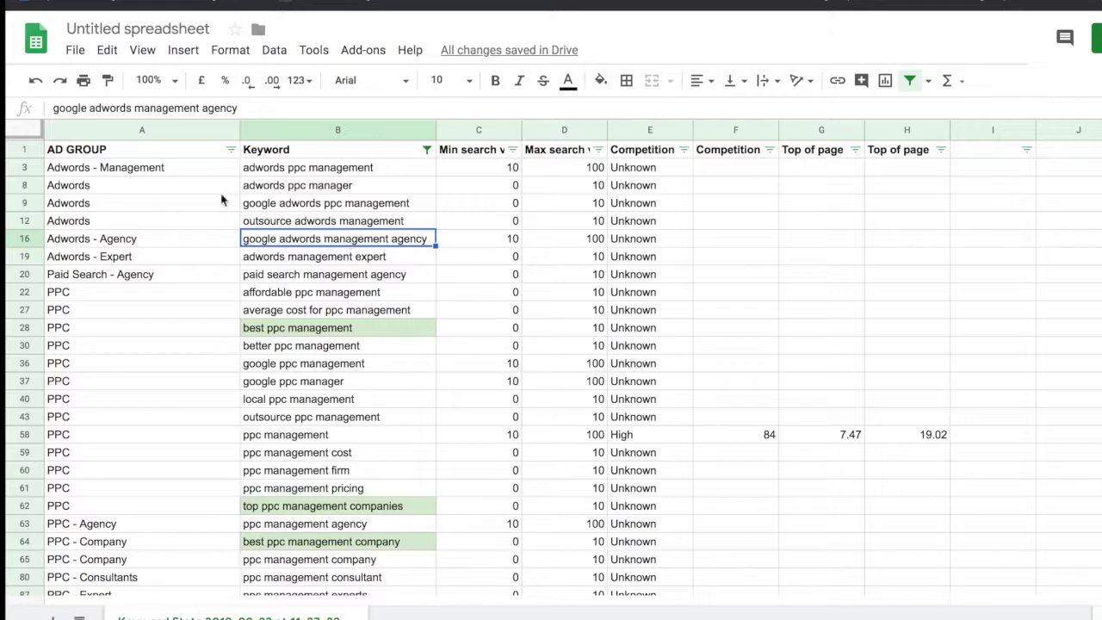
Step: Label row 8 'Adwords - Management' and paste the same ad group into rows 9 and 12
double_click(166, 183)
text(- )
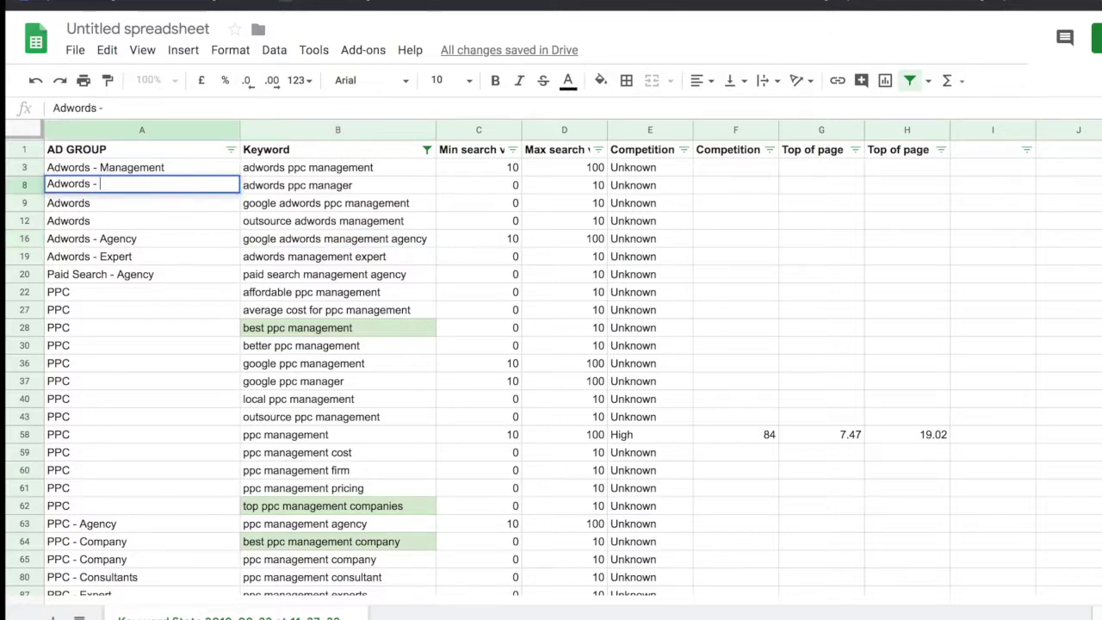
text(Management)
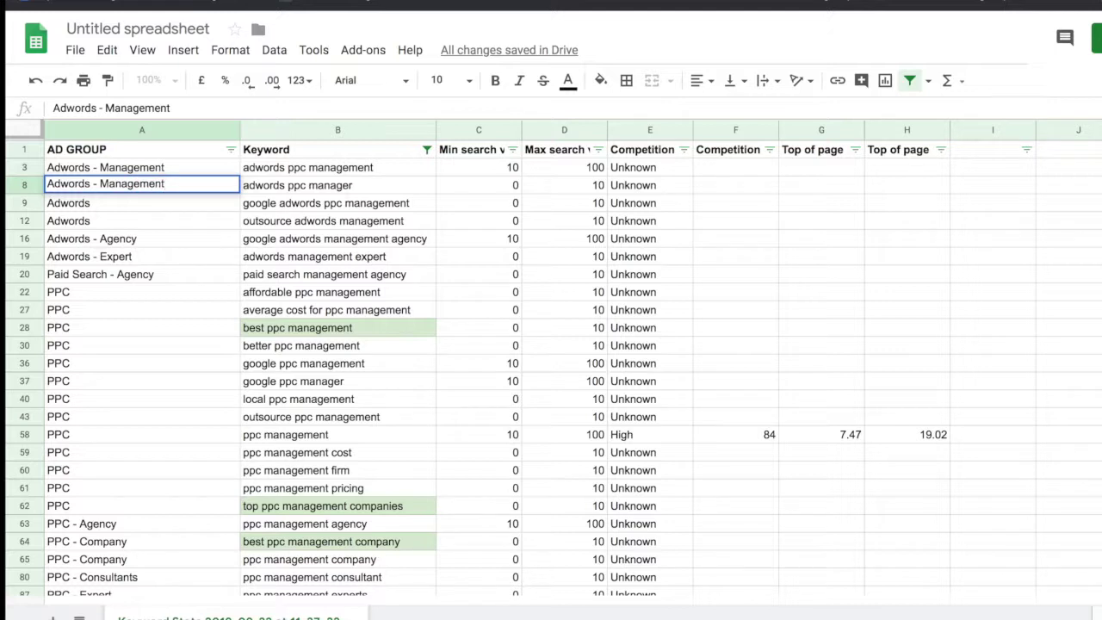
key(Return)
key(Up)
key(ctrl+c)
key(Down)
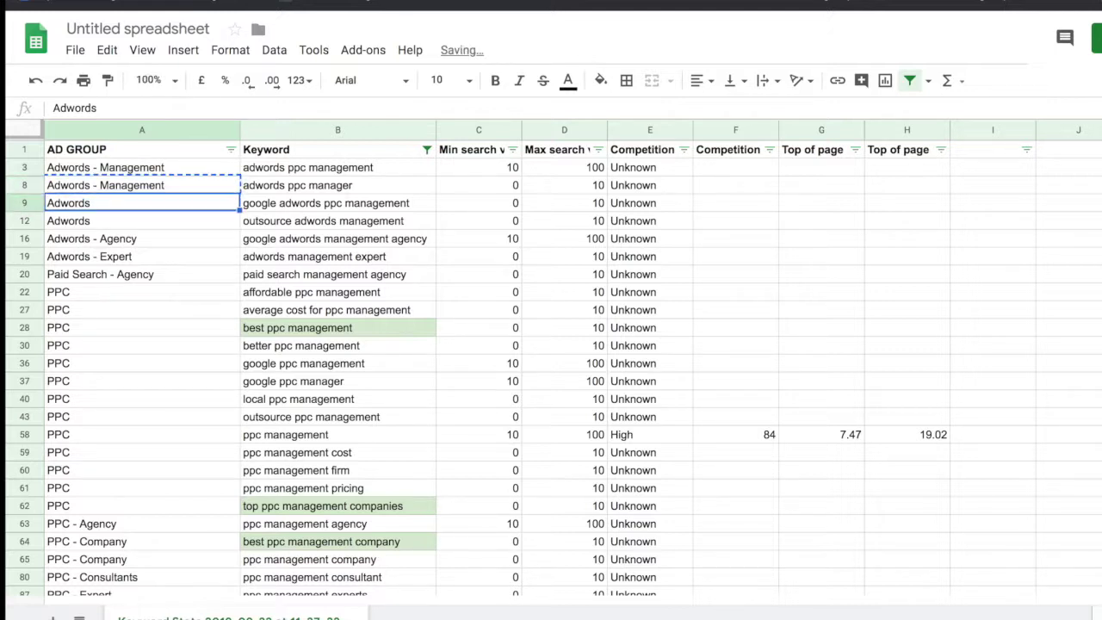
key(ctrl+v)
key(Down)
key(ctrl+v)
Step: Set the row 22 ad group to 'PPC - Management', correcting it to a capital M
double_click(132, 292)
text(- )
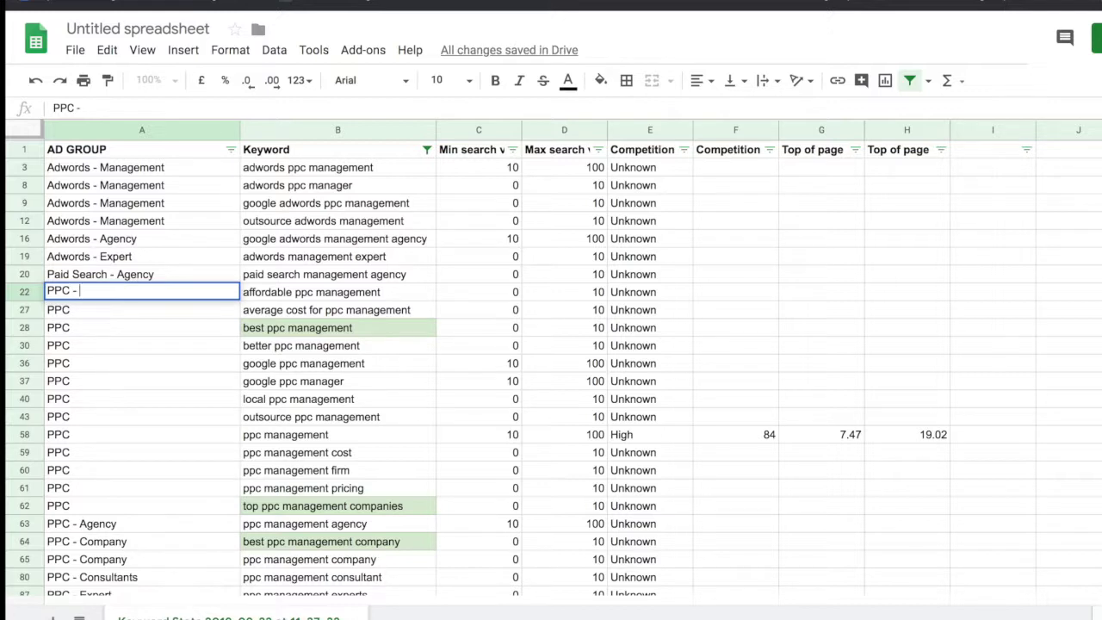
text(management)
key(Return)
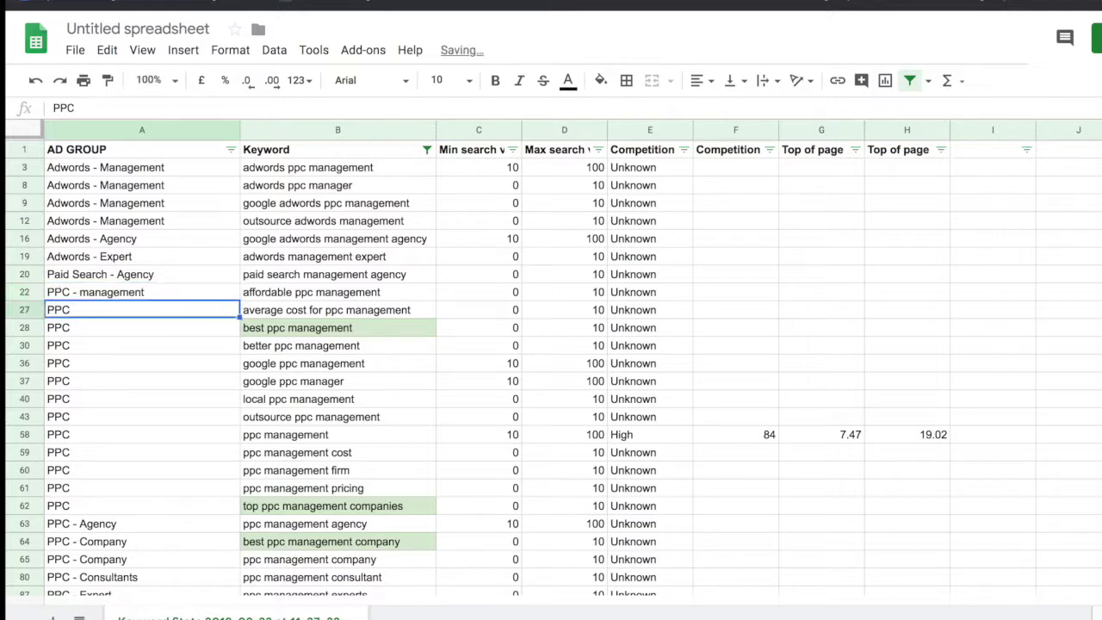
double_click(90, 296)
key(BackSpace)
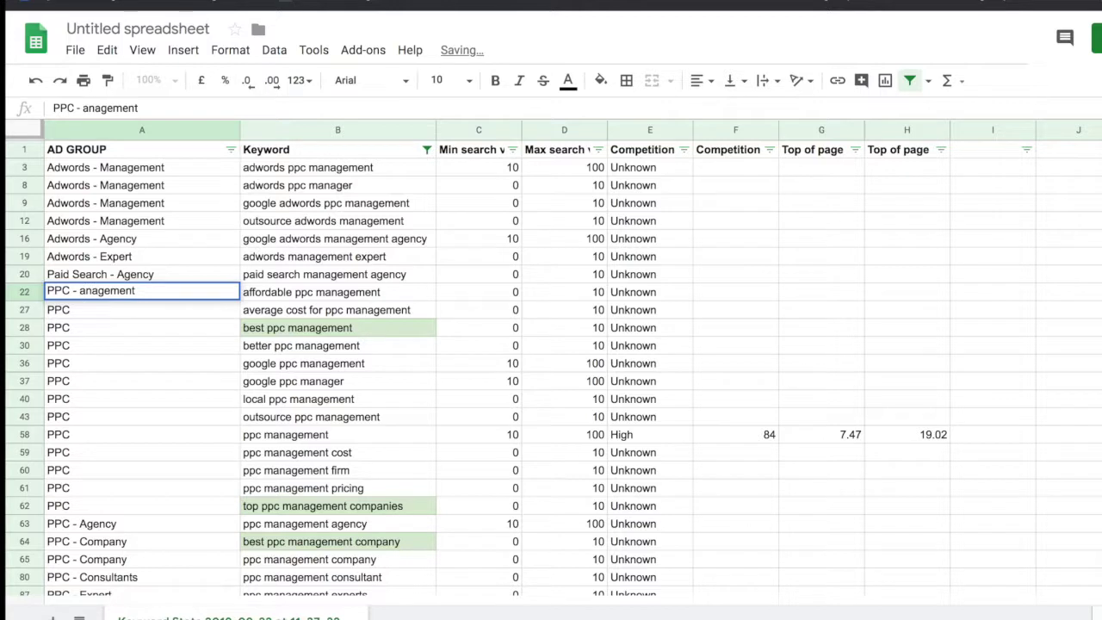
text(m)
key(Return)
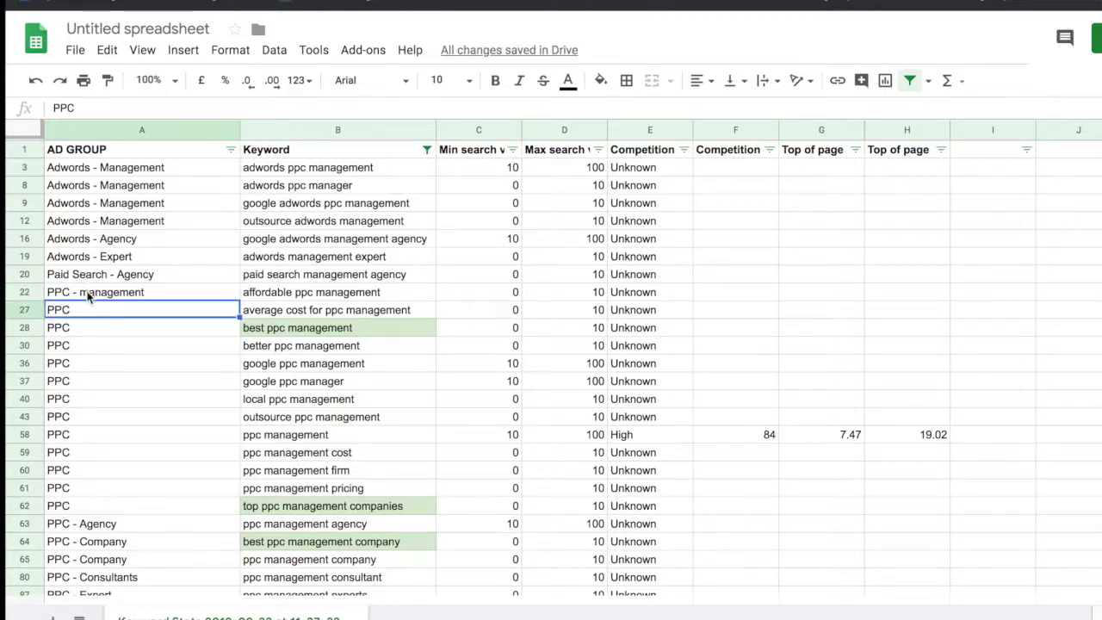
double_click(88, 296)
key(BackSpace)
text(M)
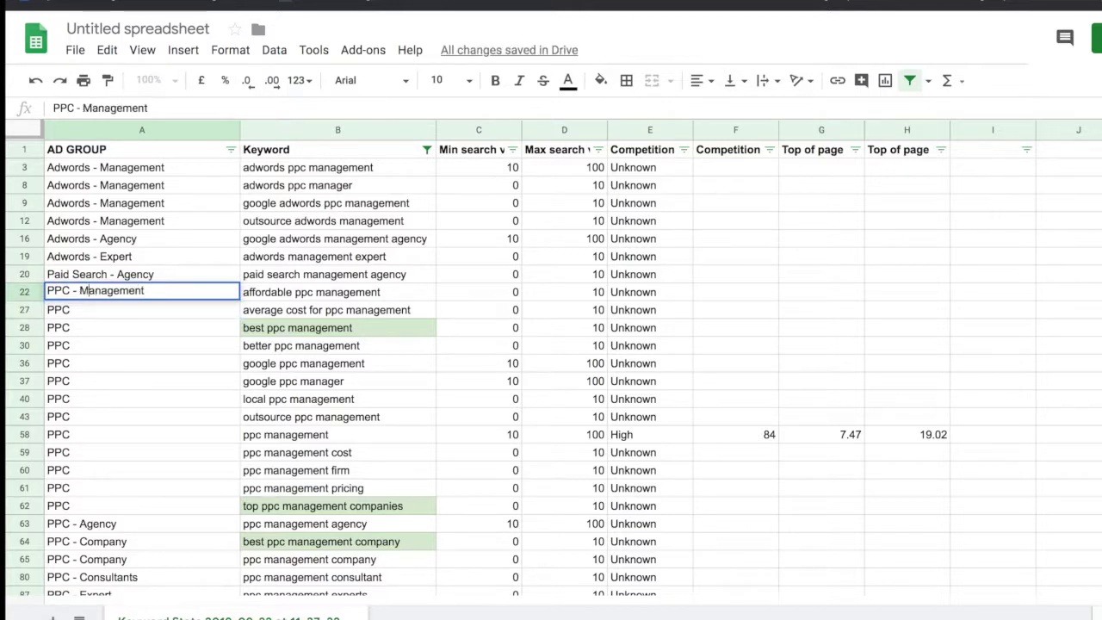
key(Return)
Step: Fill 'PPC - Management' down from row 22 through row 62
click(88, 294)
key(ctrl+c)
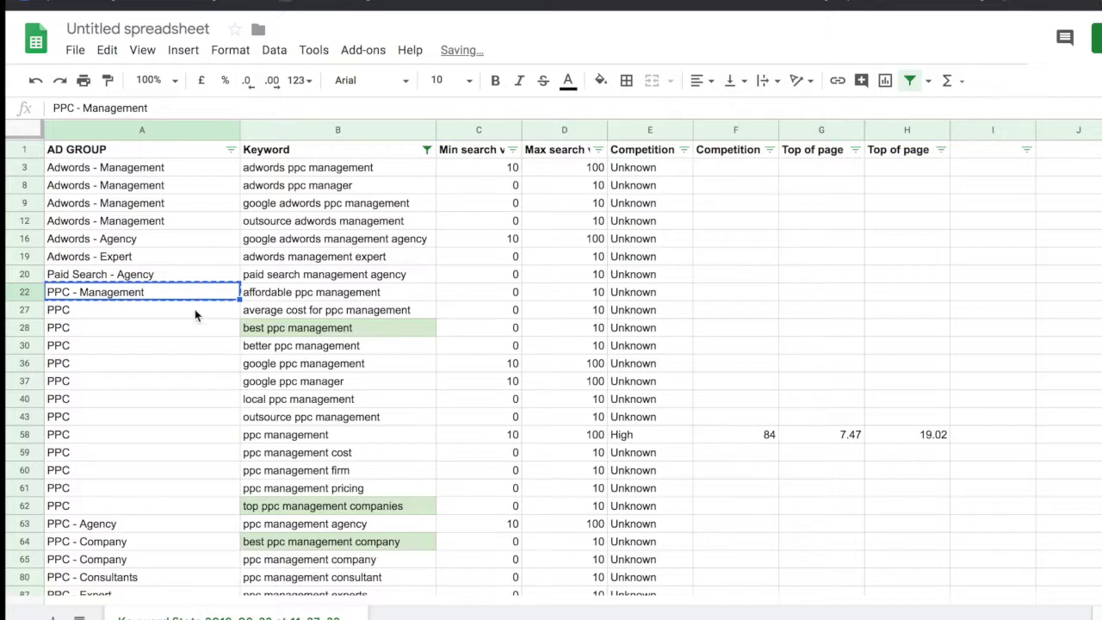
drag(240, 300, 182, 501)
scroll(177, 497, down, 2)
scroll(175, 495, up, 2)
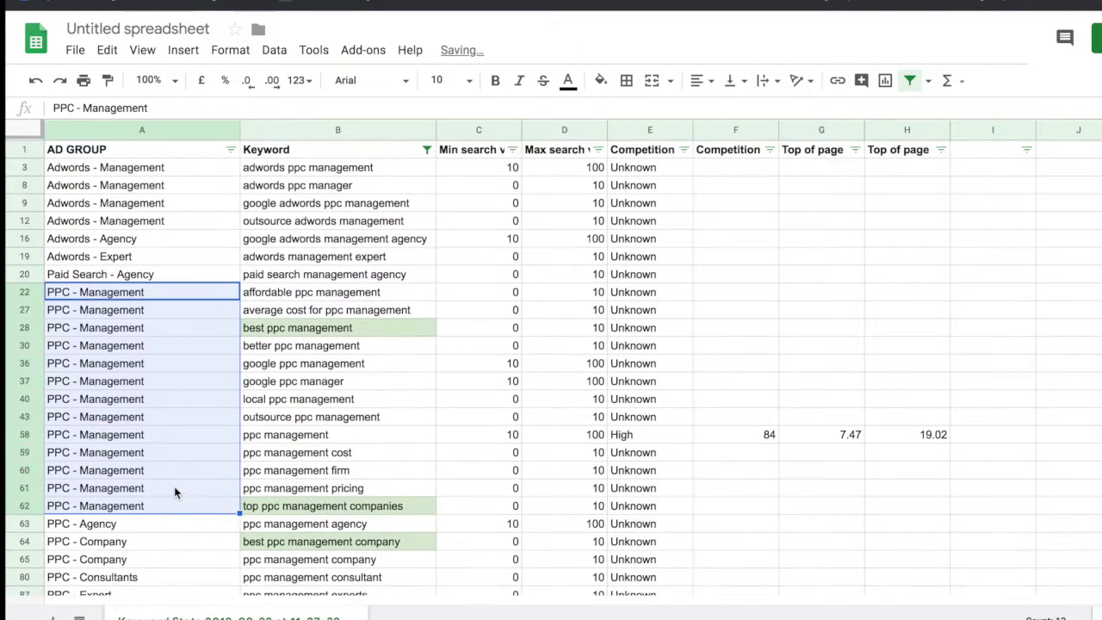
click(25, 149)
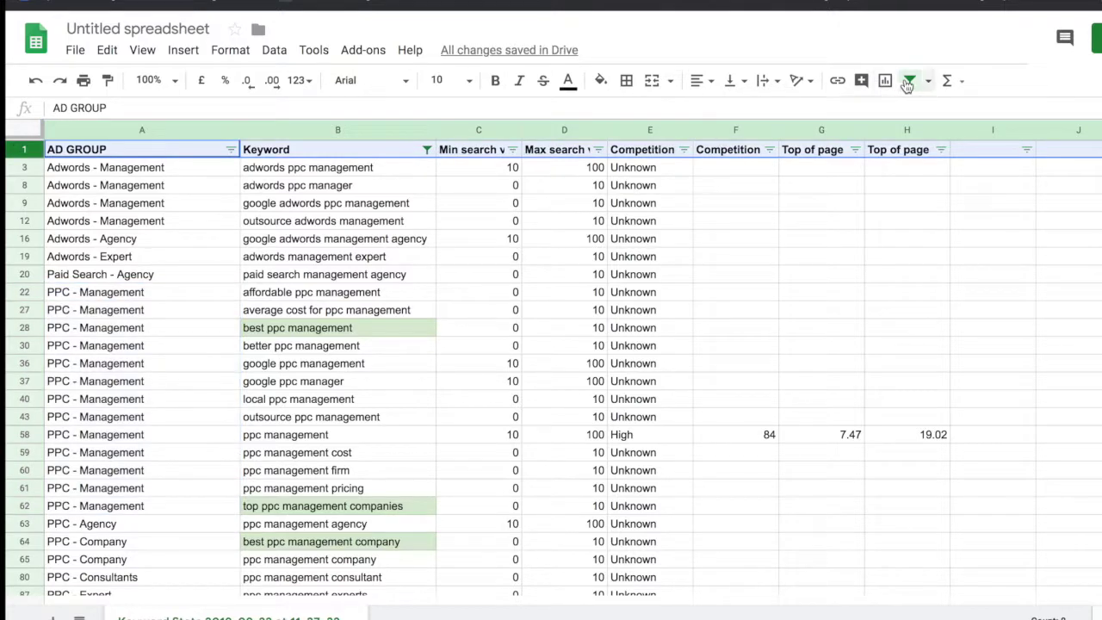
Step: Remove the filter, then re-create it on the header row
click(908, 81)
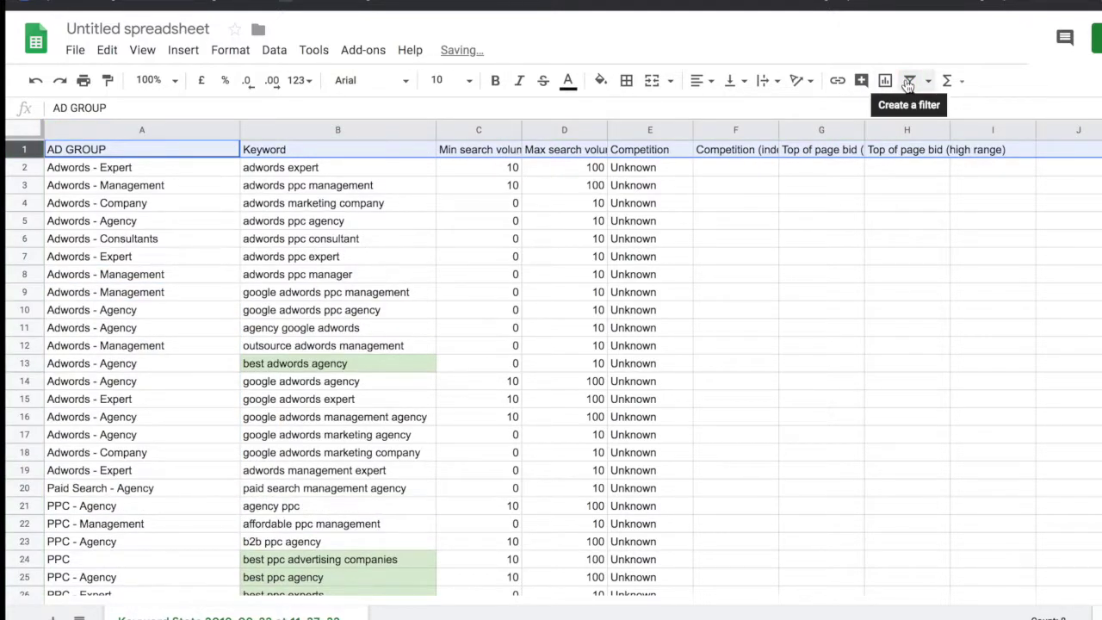
scroll(123, 355, down, 1)
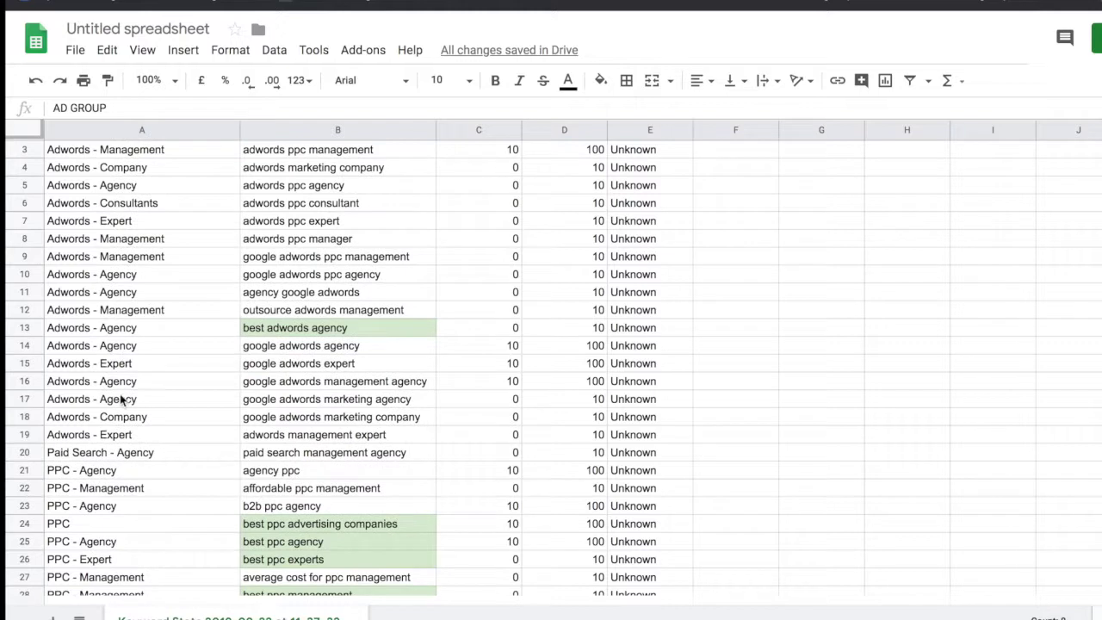
click(35, 523)
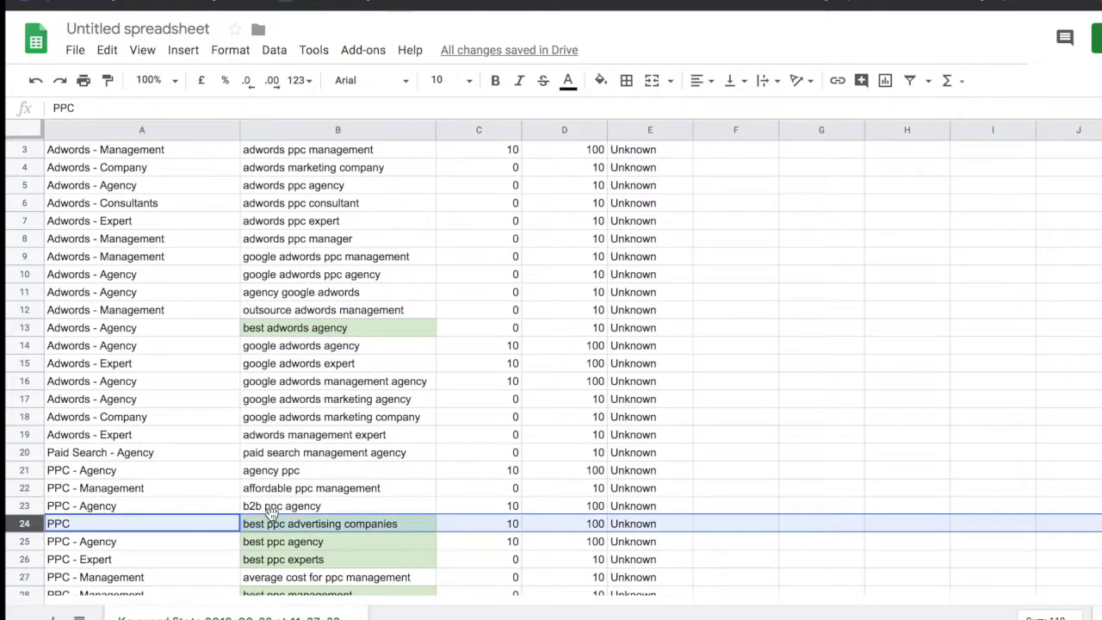
scroll(351, 532, up, 1)
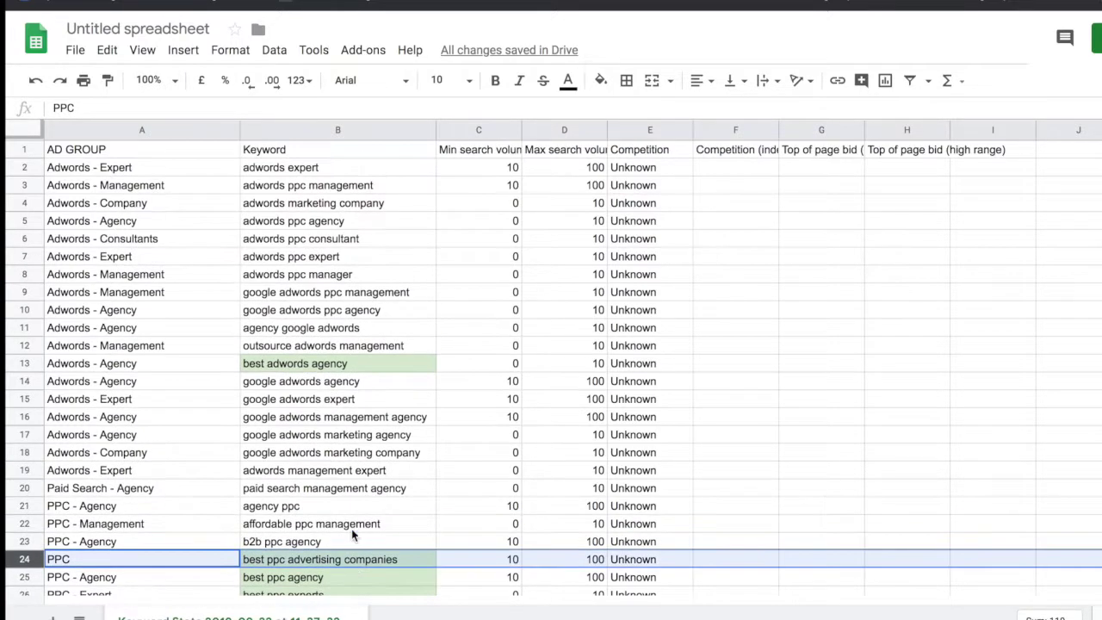
click(9, 149)
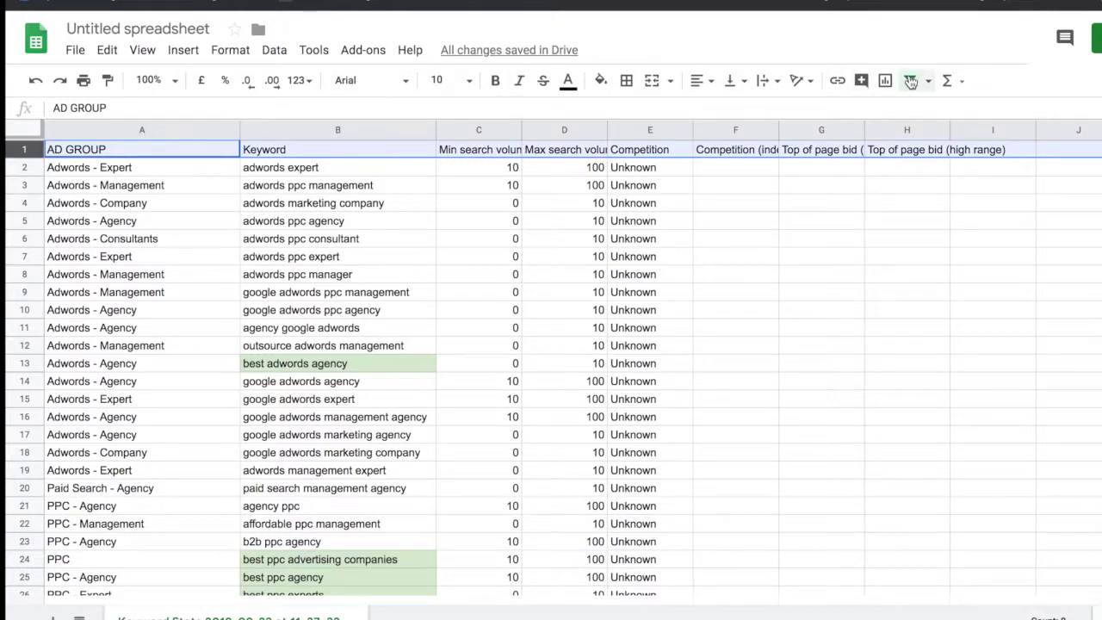
click(909, 80)
Step: Filter the Keyword column by condition 'Text contains' 'co'
click(426, 150)
click(258, 247)
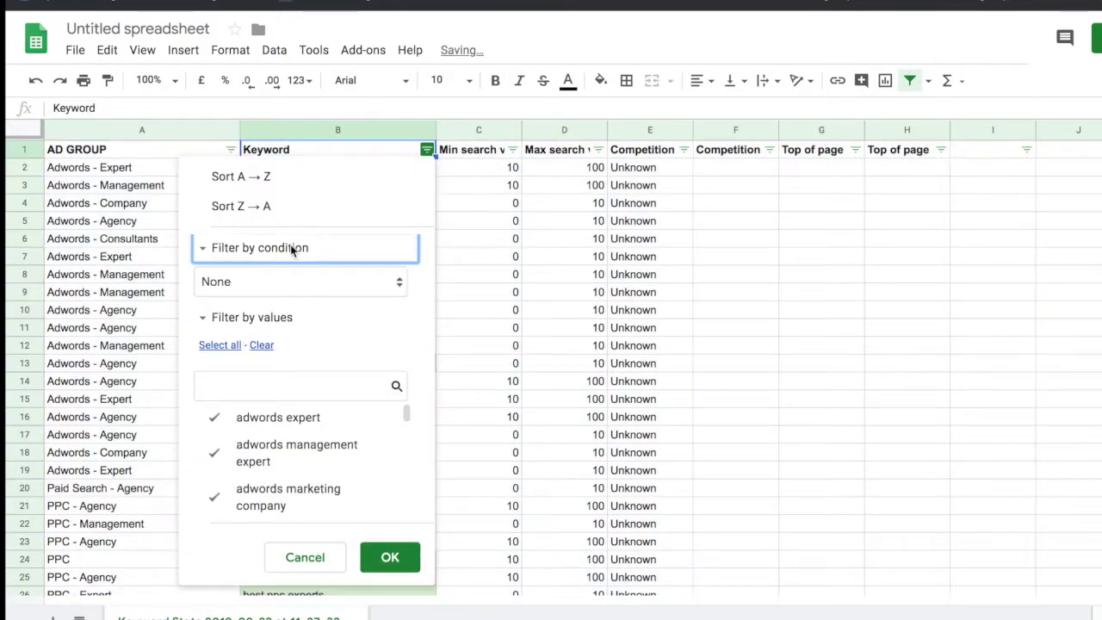
click(263, 284)
click(259, 375)
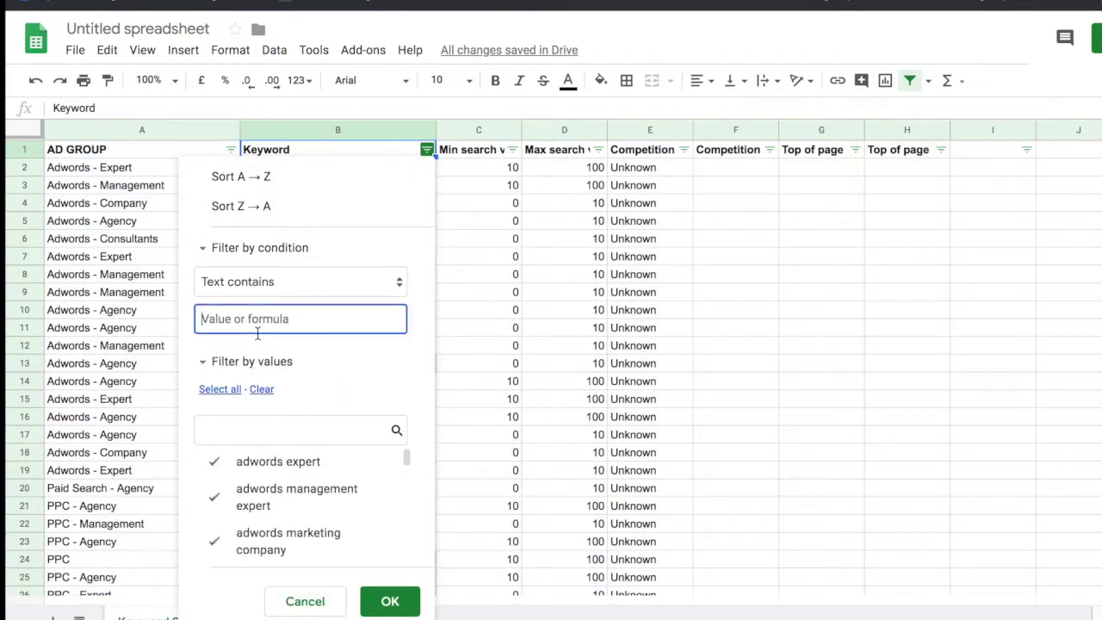
text(comp)
click(390, 601)
Step: Paste 'PPC - Company' into the plain PPC ad group cells from row 24 through row 81
click(181, 187)
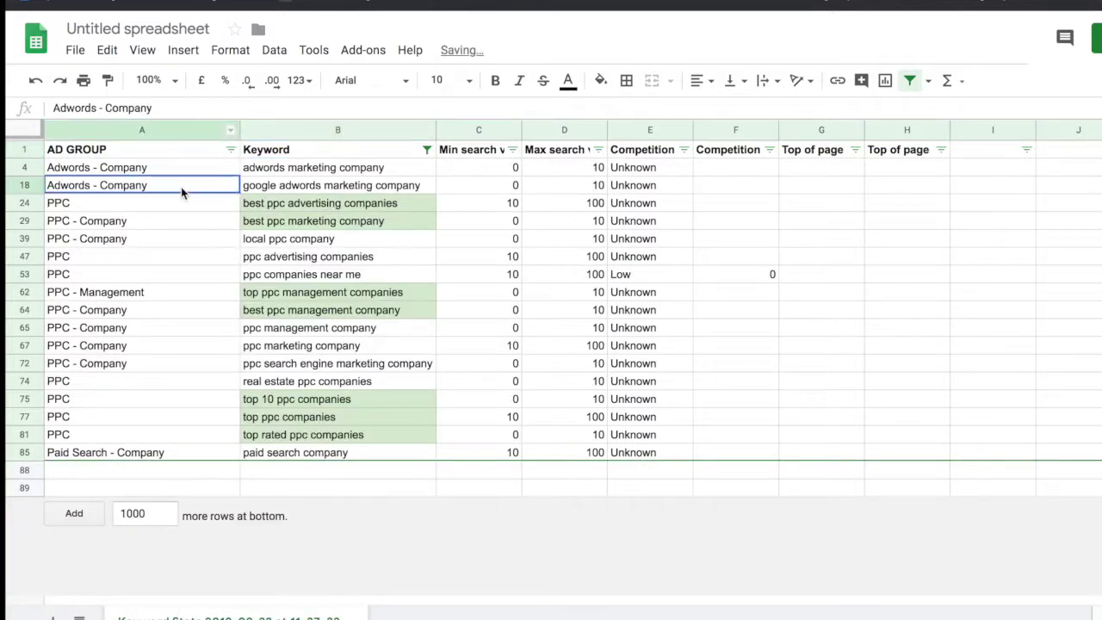
key(ctrl+c)
key(Down)
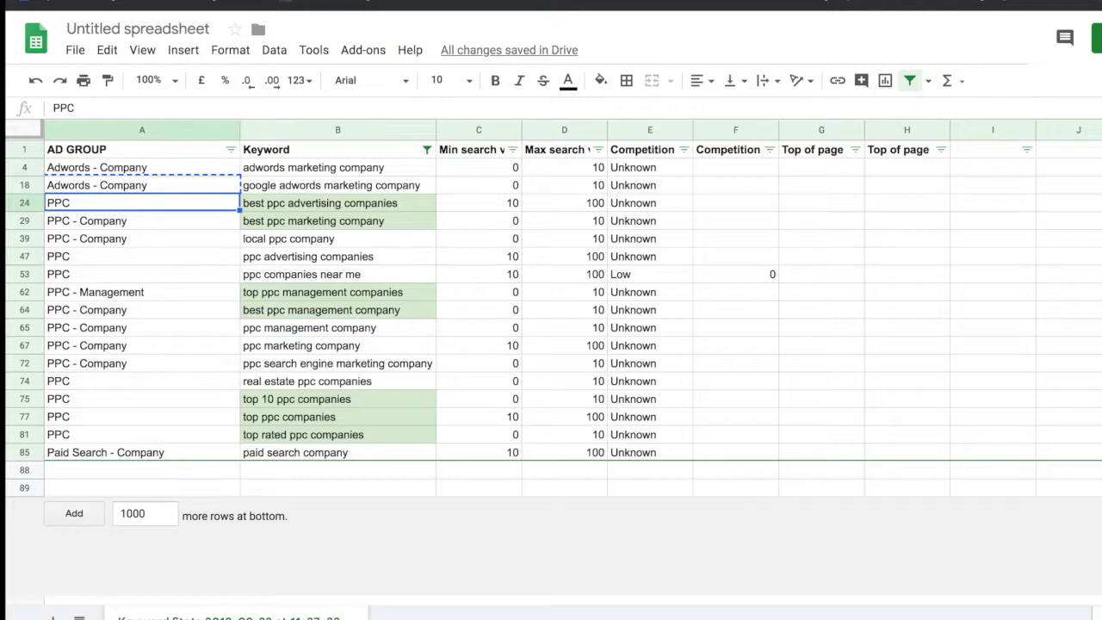
key(Down)
key(ctrl+c)
key(Up)
key(ctrl+v)
key(Down)
key(Down)
key(Down)
key(ctrl+v)
key(Down)
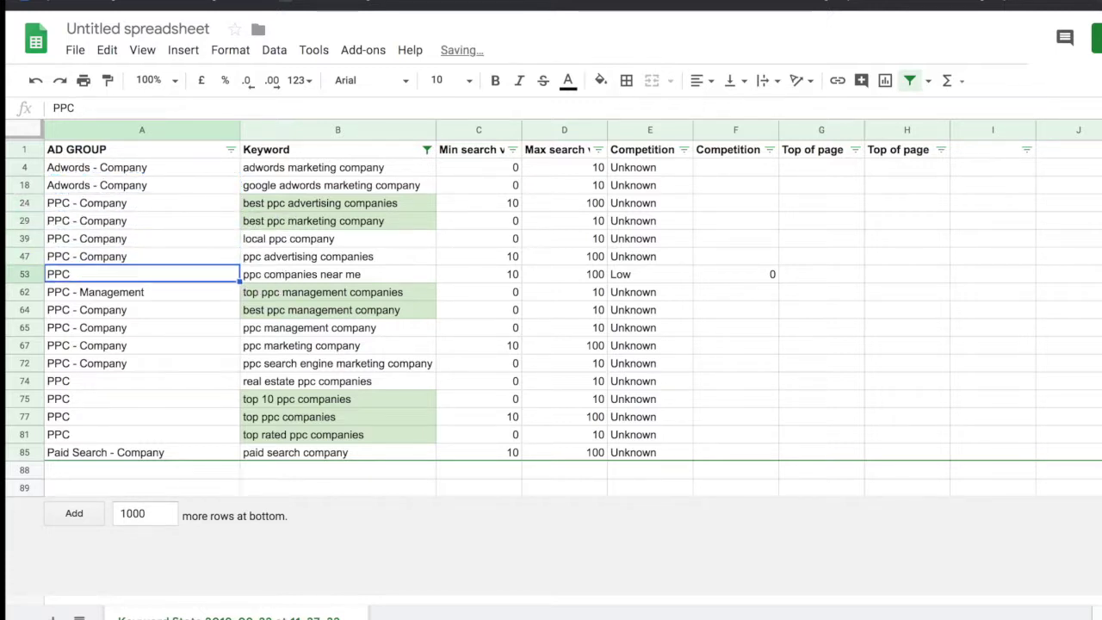
key(ctrl+v)
key(Down)
key(Down)
key(Down)
key(Down)
key(Down)
key(Down)
key(ctrl+v)
key(Down)
key(ctrl+v)
key(Down)
key(ctrl+v)
key(Down)
key(ctrl+v)
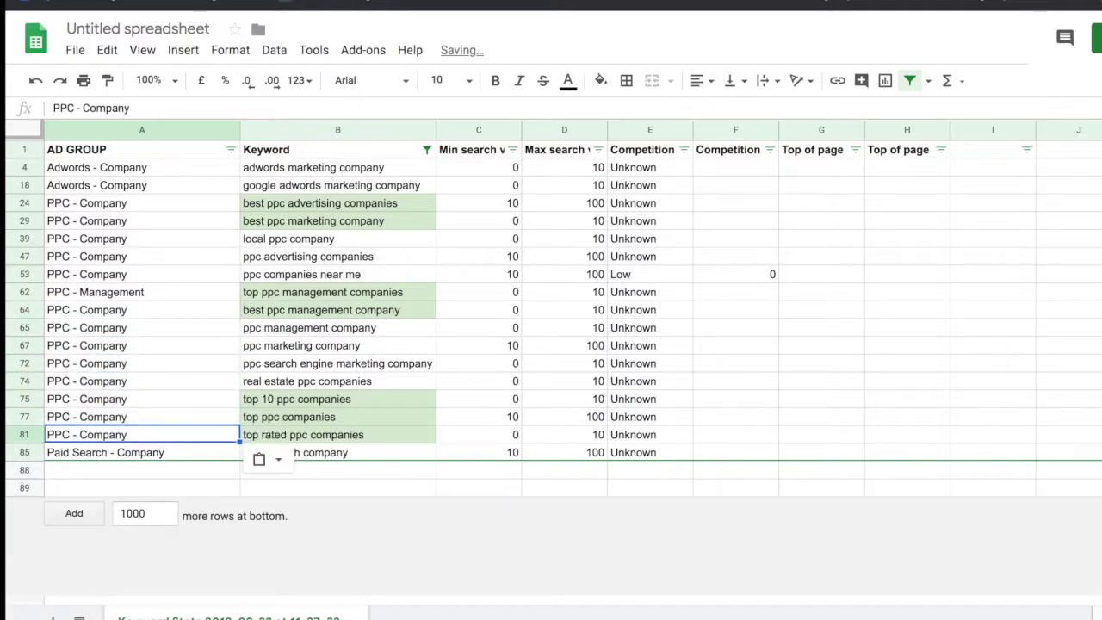
key(Down)
key(Down)
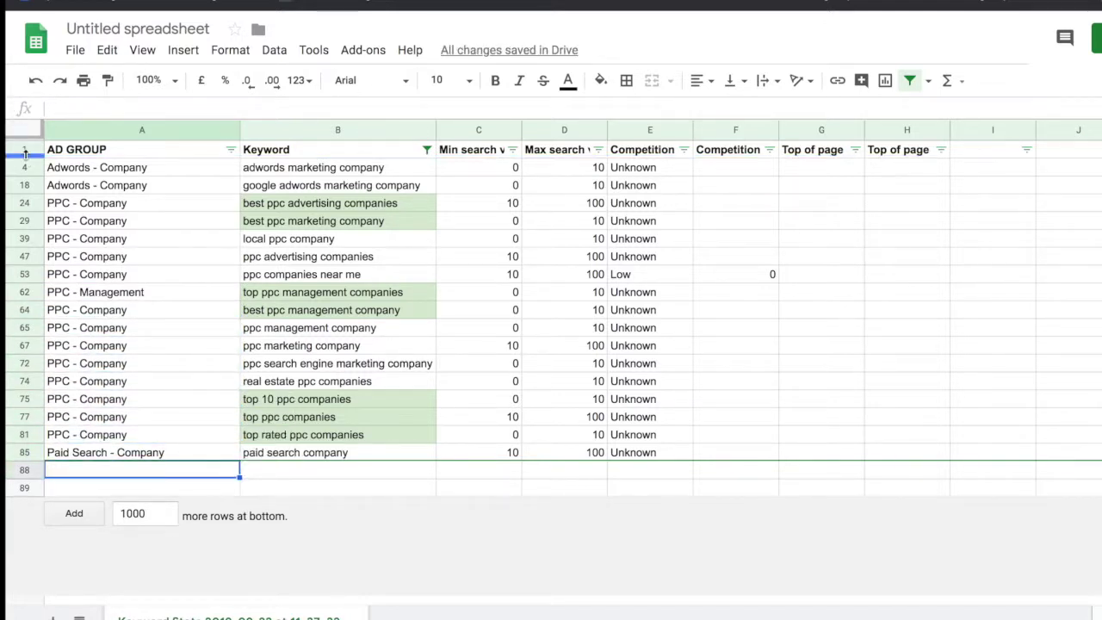
Step: Turn the filter off and re-create it on the header row
click(25, 150)
click(910, 80)
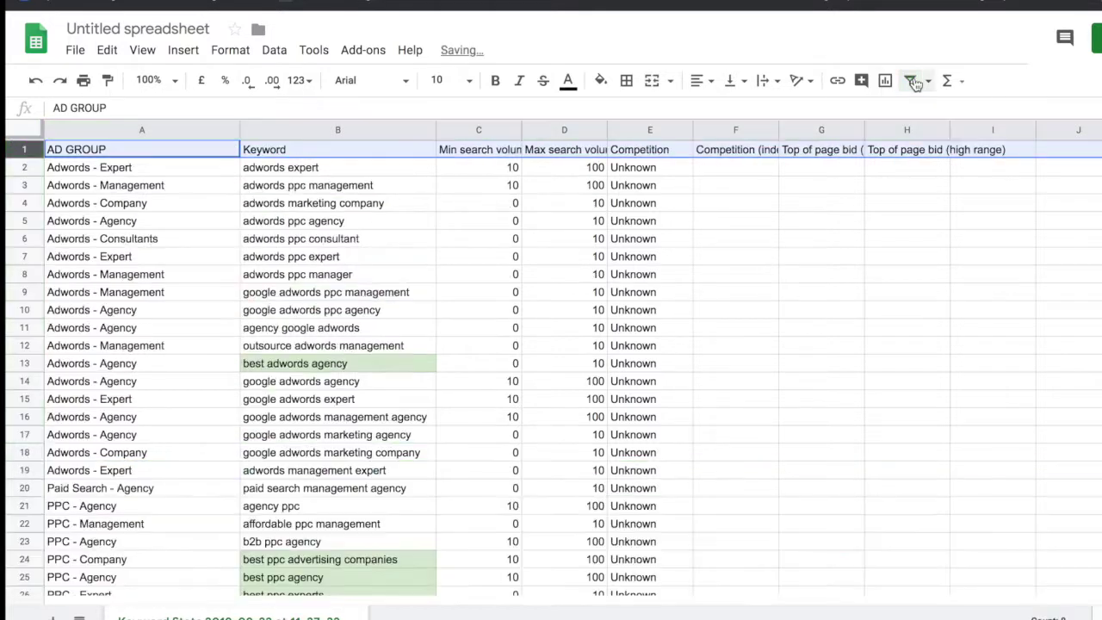
click(913, 81)
scroll(334, 345, down, 5)
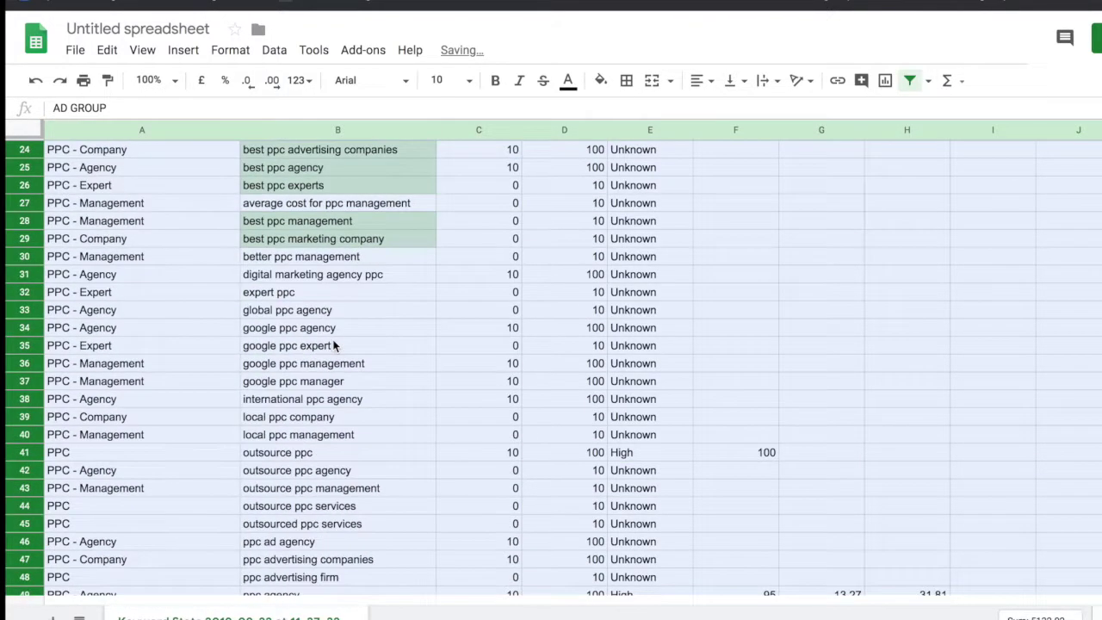
scroll(334, 345, down, 1)
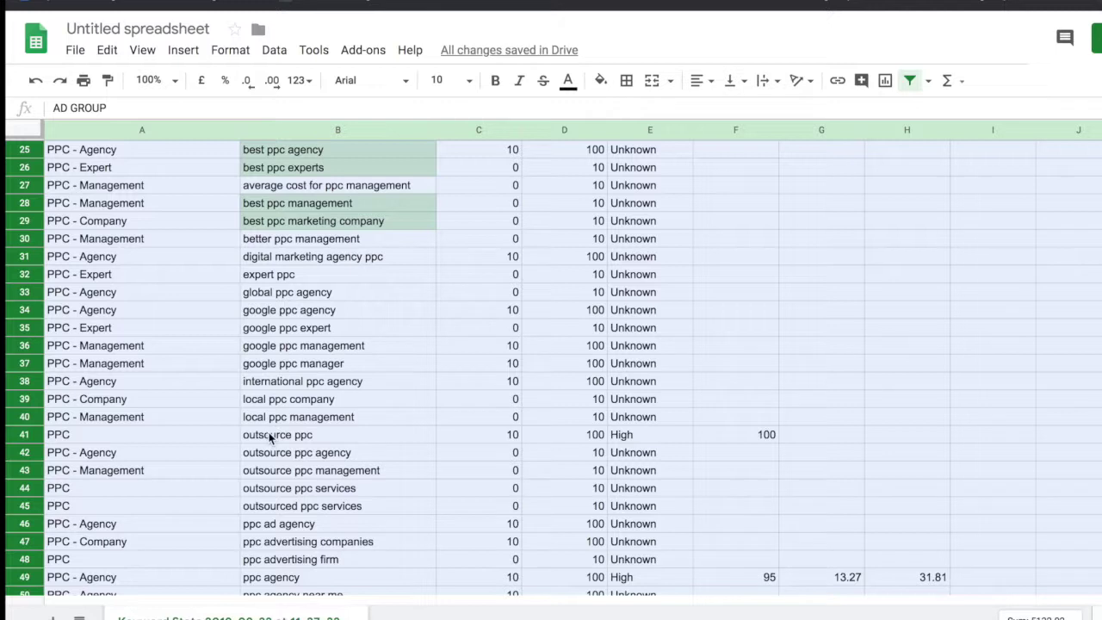
Step: Set the outsource ppc keyword's ad group in A41 to 'PPC - Outsource'
click(269, 437)
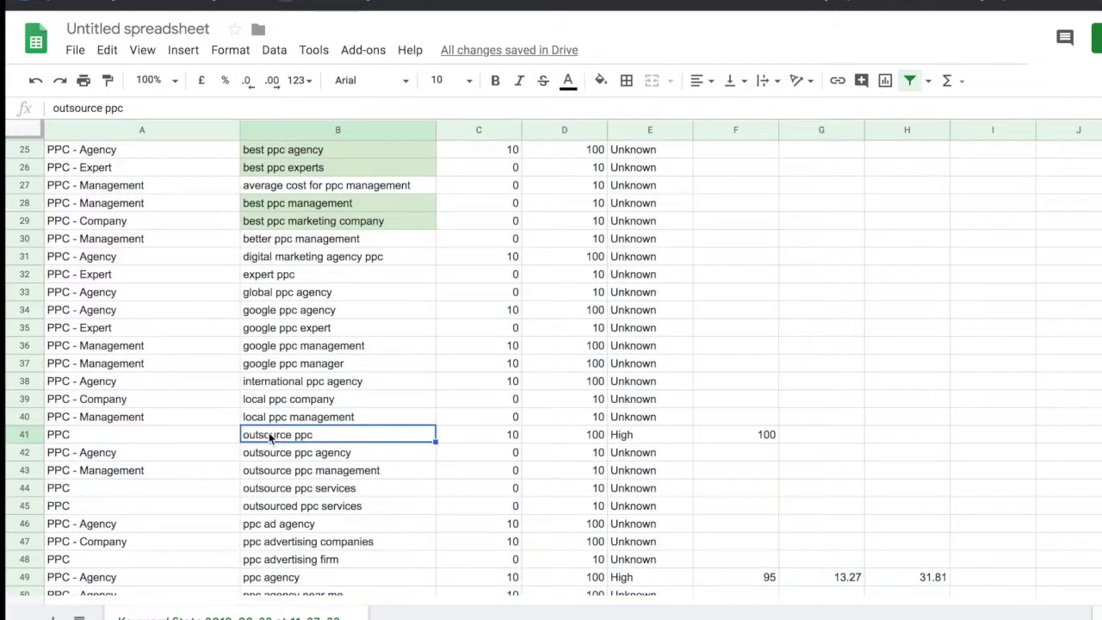
double_click(140, 437)
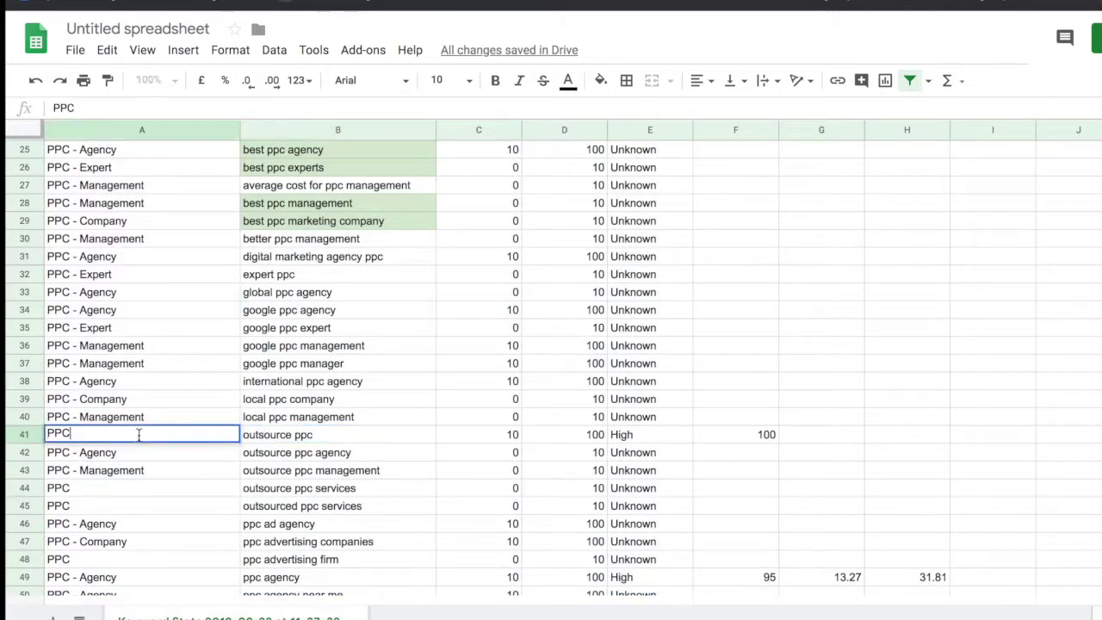
text(- Outsource)
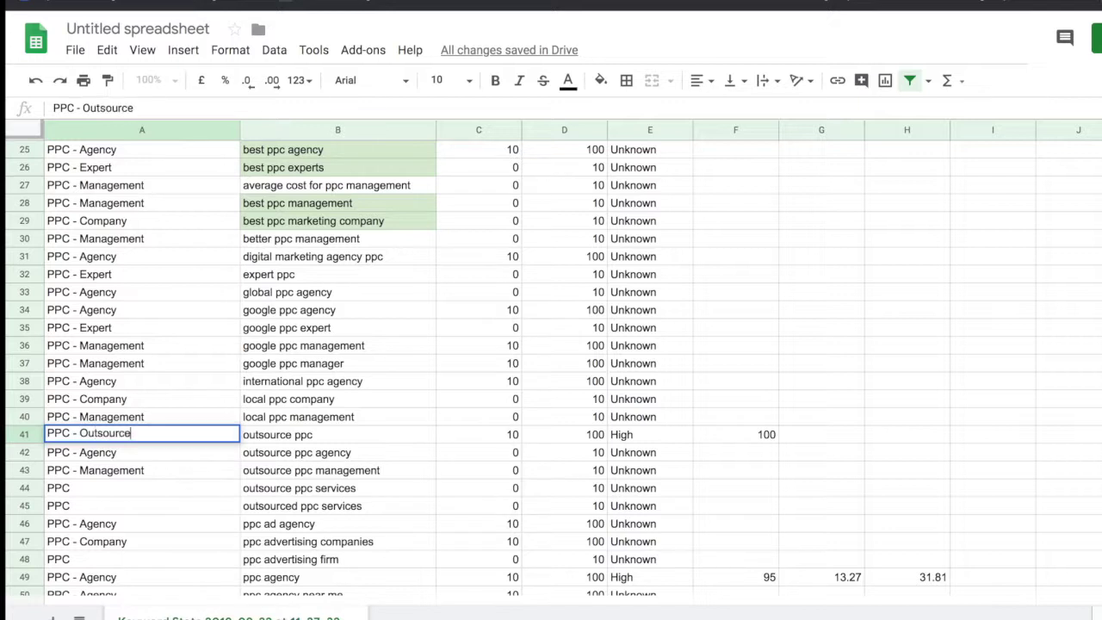
key(Return)
click(141, 439)
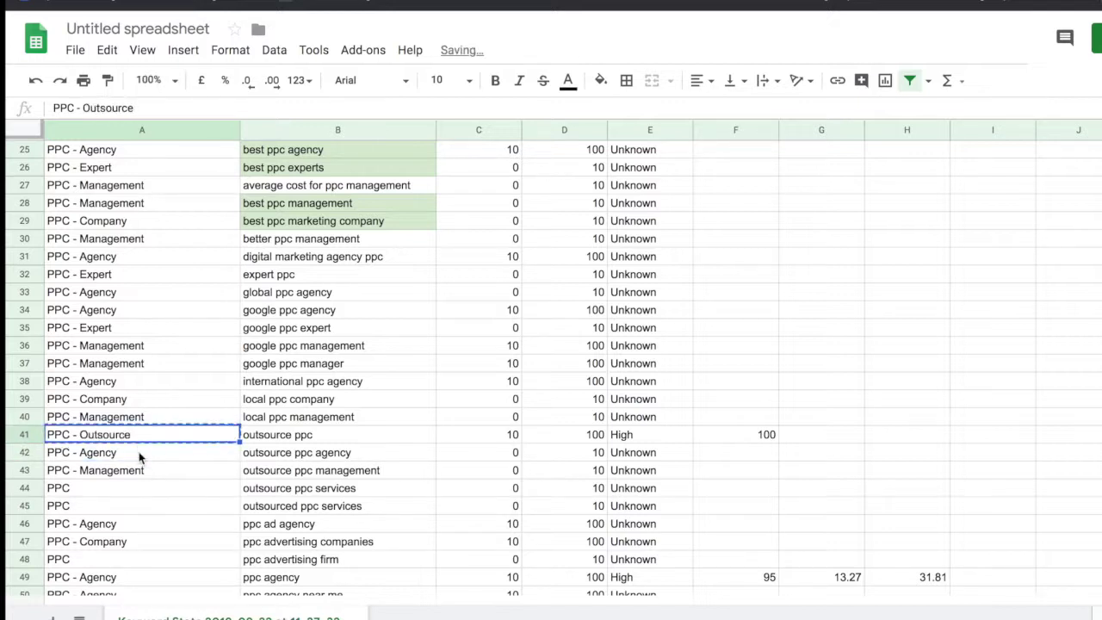
key(ctrl+c)
Step: Paste 'PPC - Outsource' into A42 through A45
click(142, 458)
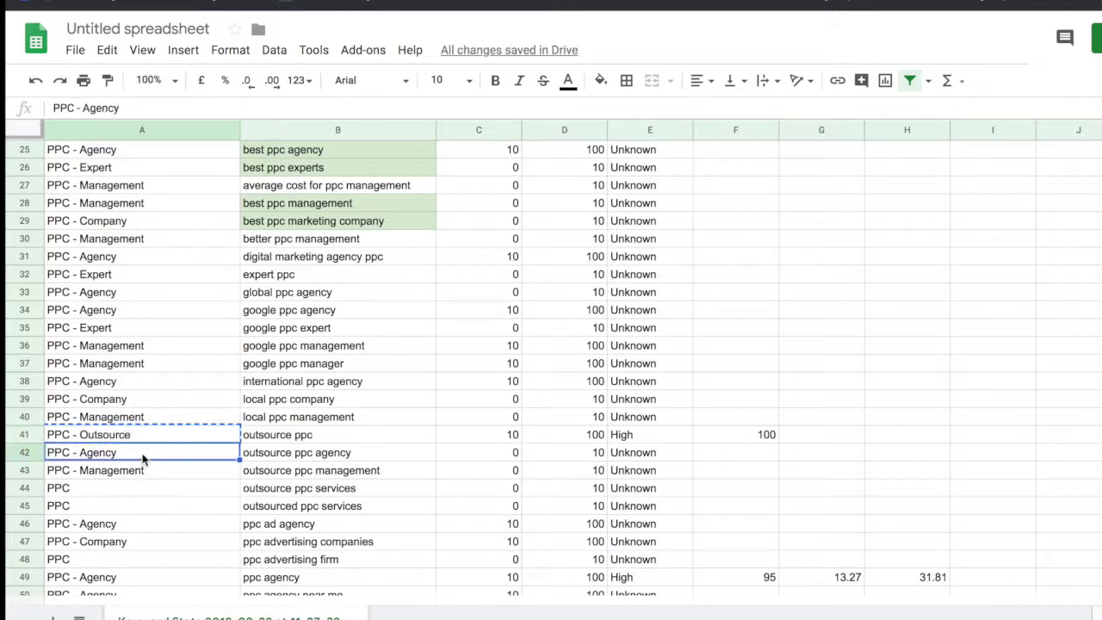
key(ctrl+v)
click(137, 469)
key(ctrl+v)
click(148, 489)
key(ctrl+v)
click(154, 516)
key(ctrl+v)
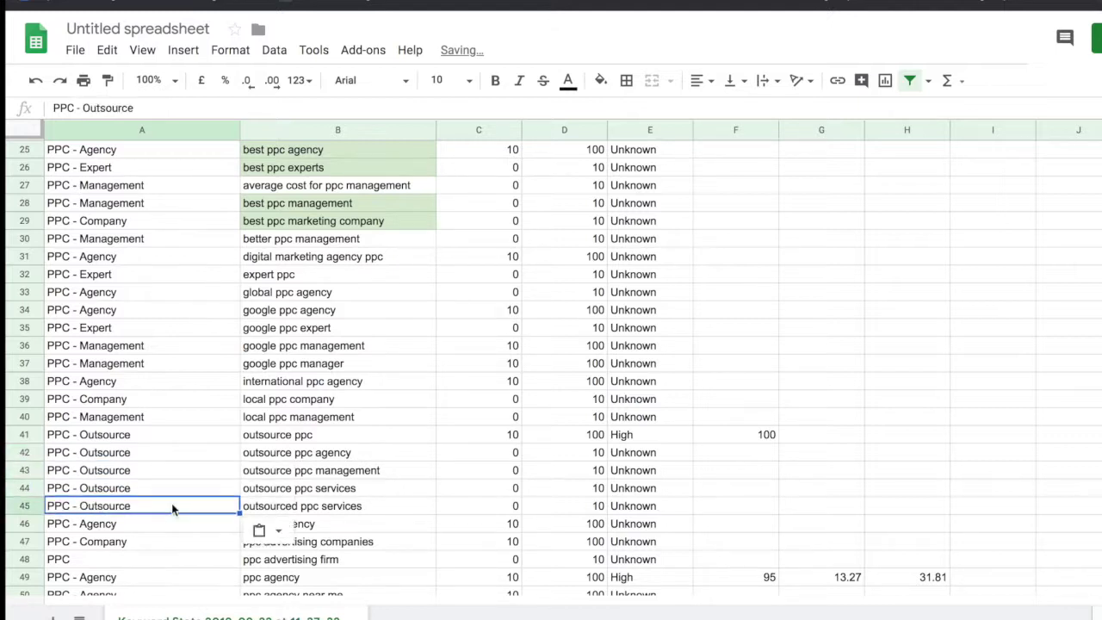
Step: Select the labelled outsource rows A41:B45 to review them
drag(272, 439, 269, 509)
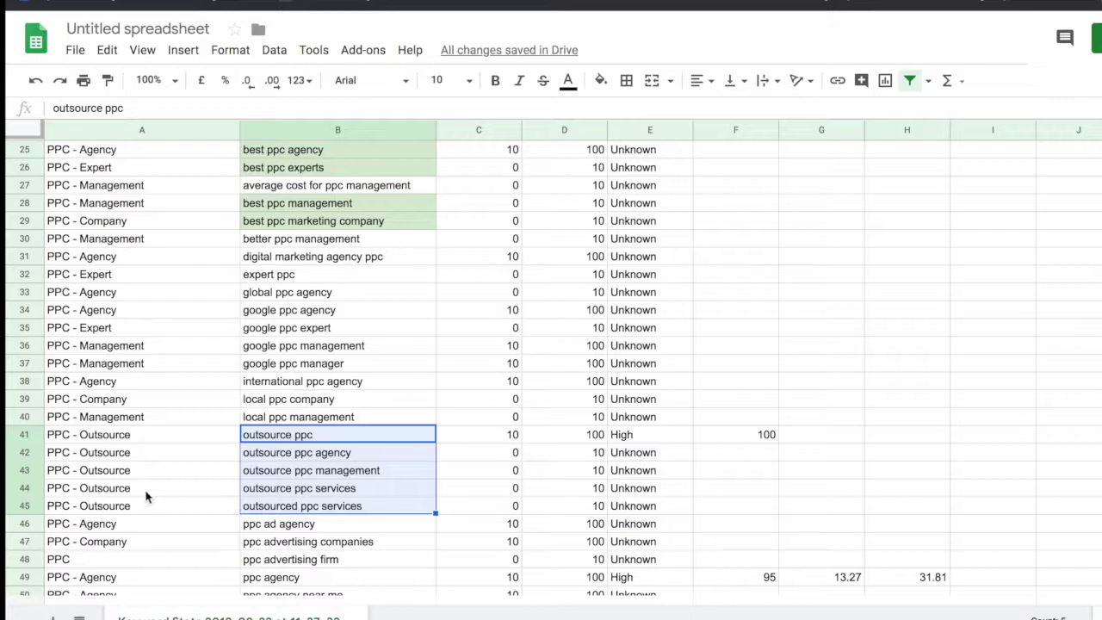
scroll(148, 491, down, 3)
drag(138, 331, 251, 405)
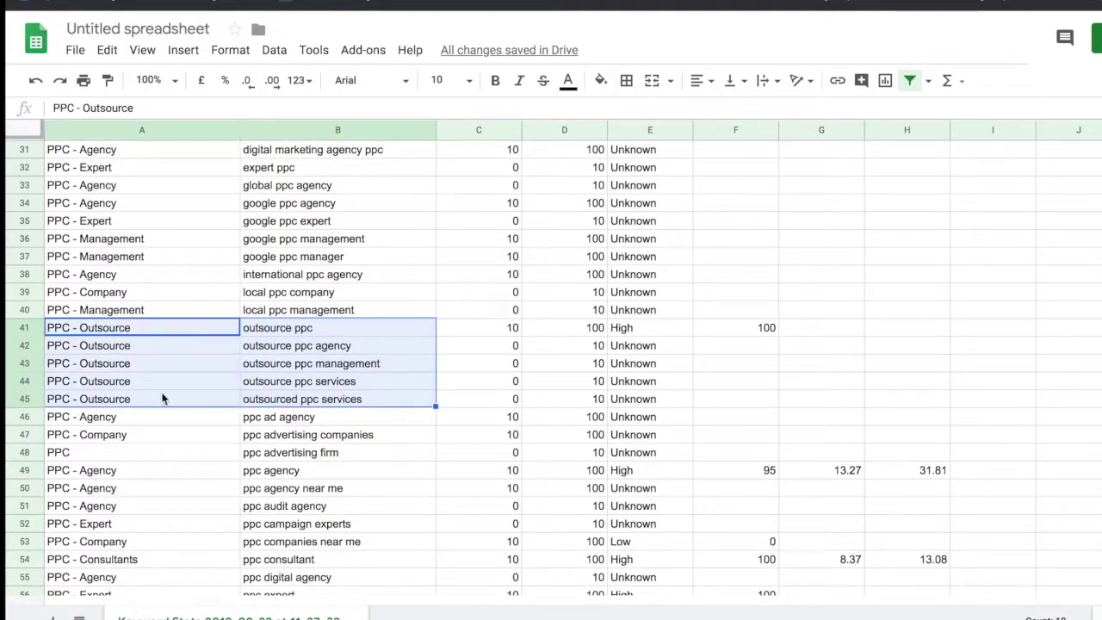
scroll(286, 466, down, 5)
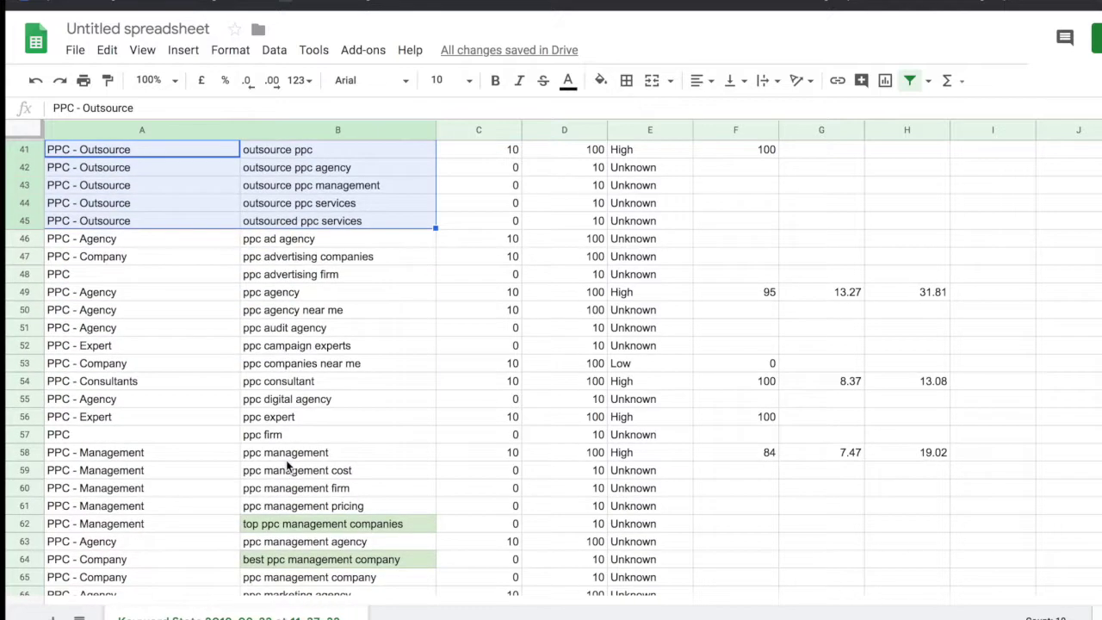
scroll(291, 437, down, 3)
scroll(291, 437, up, 7)
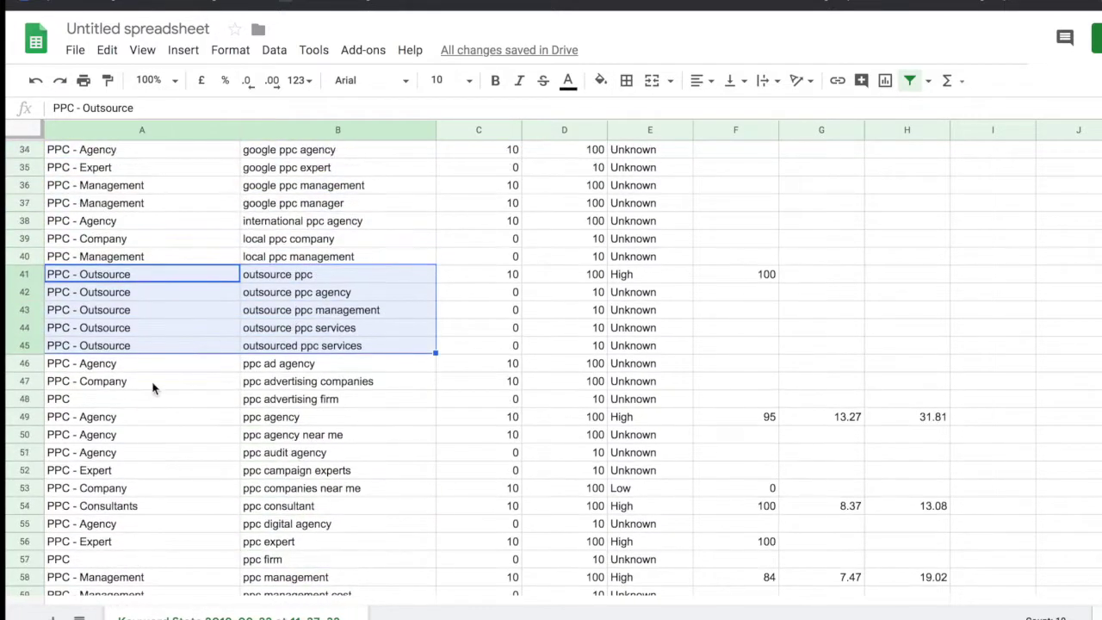
Step: Label A48 'PPC - Firm' and paste it into A57 and A69
click(117, 404)
double_click(117, 404)
text(- Fi)
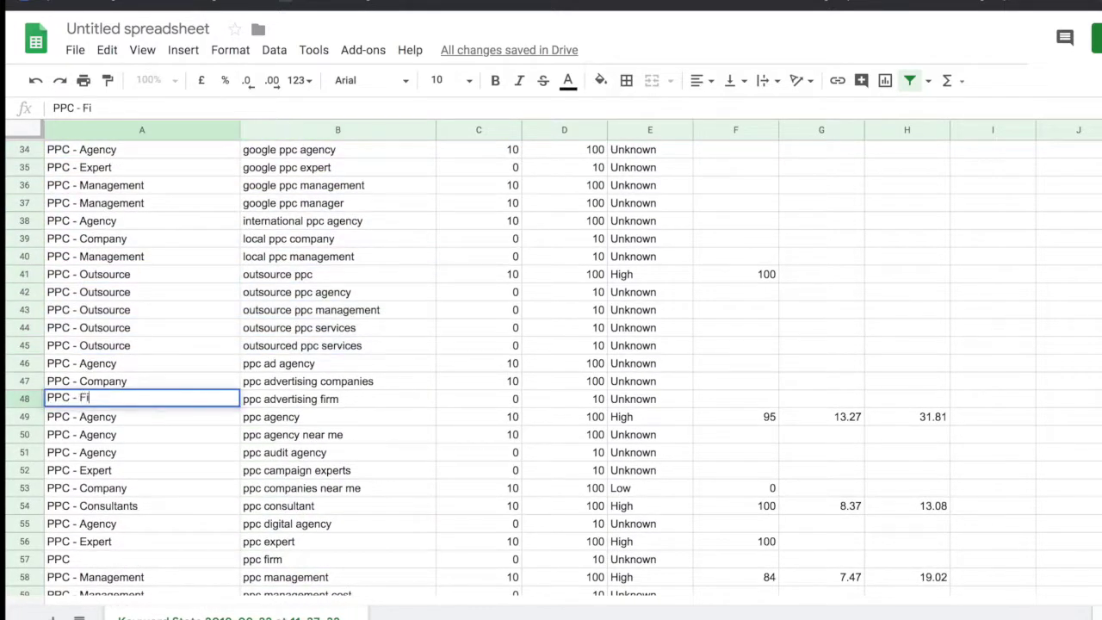
text(rm)
key(Return)
click(116, 403)
key(ctrl+c)
key(Down)
key(Down)
key(Down)
key(Down)
key(Down)
key(Down)
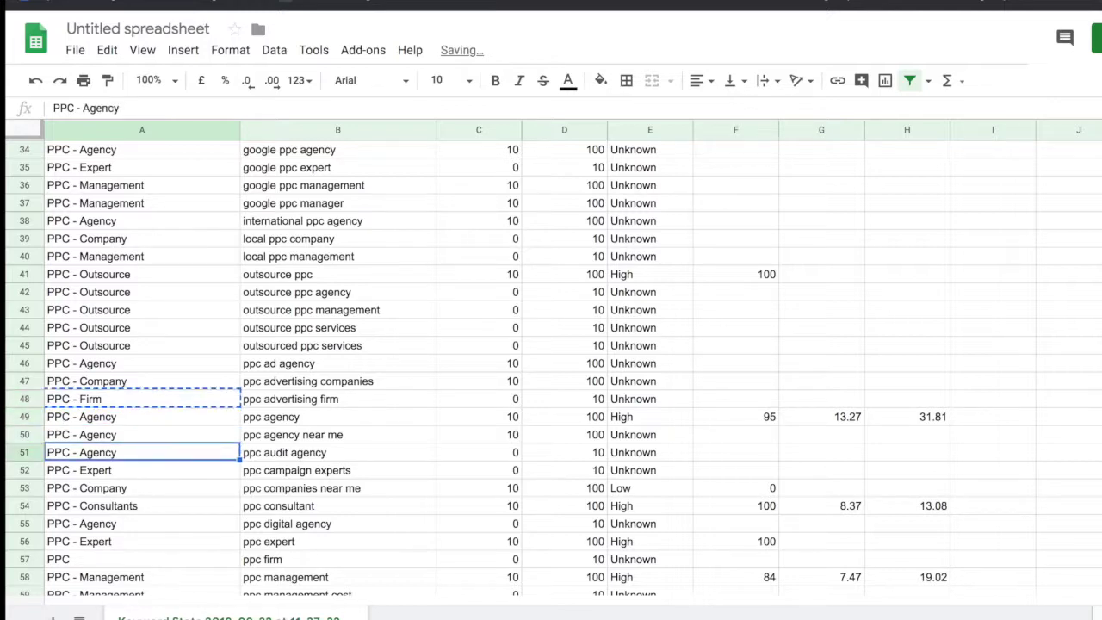
key(Down)
key(Down)
key(Down)
key(ctrl+v)
scroll(132, 404, down, 4)
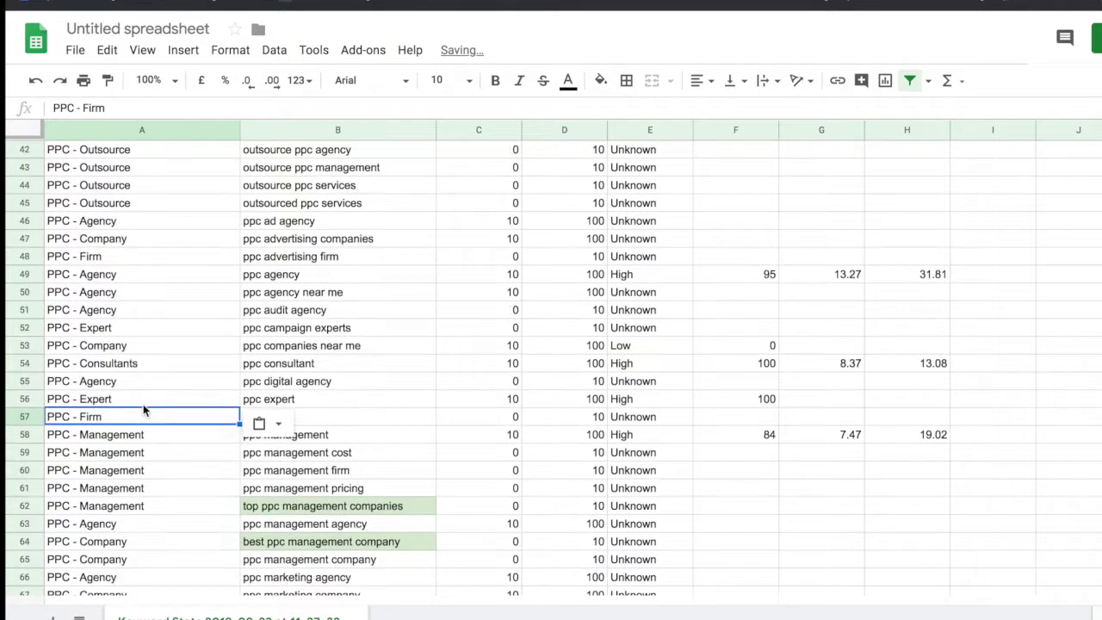
scroll(156, 419, down, 2)
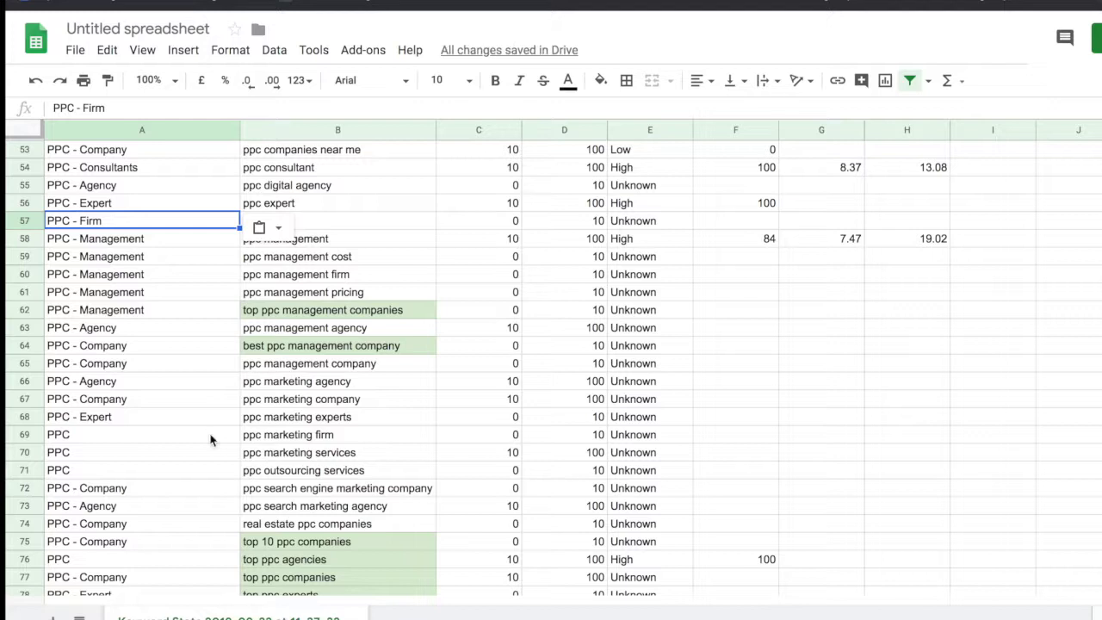
click(206, 442)
key(ctrl+v)
Step: Label A70 'PPC - Services', fixing the 'Serviuces' typo
double_click(138, 454)
text(- Serviuces)
key(Return)
click(106, 451)
double_click(105, 451)
drag(79, 451, 274, 454)
text(Services)
key(Return)
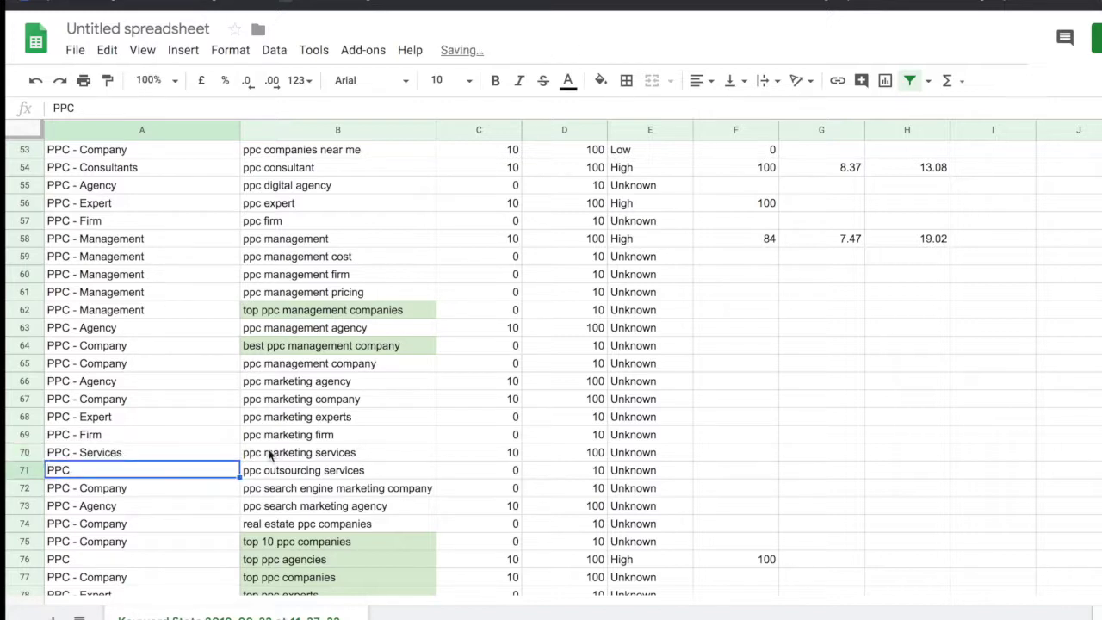
click(221, 456)
key(Down)
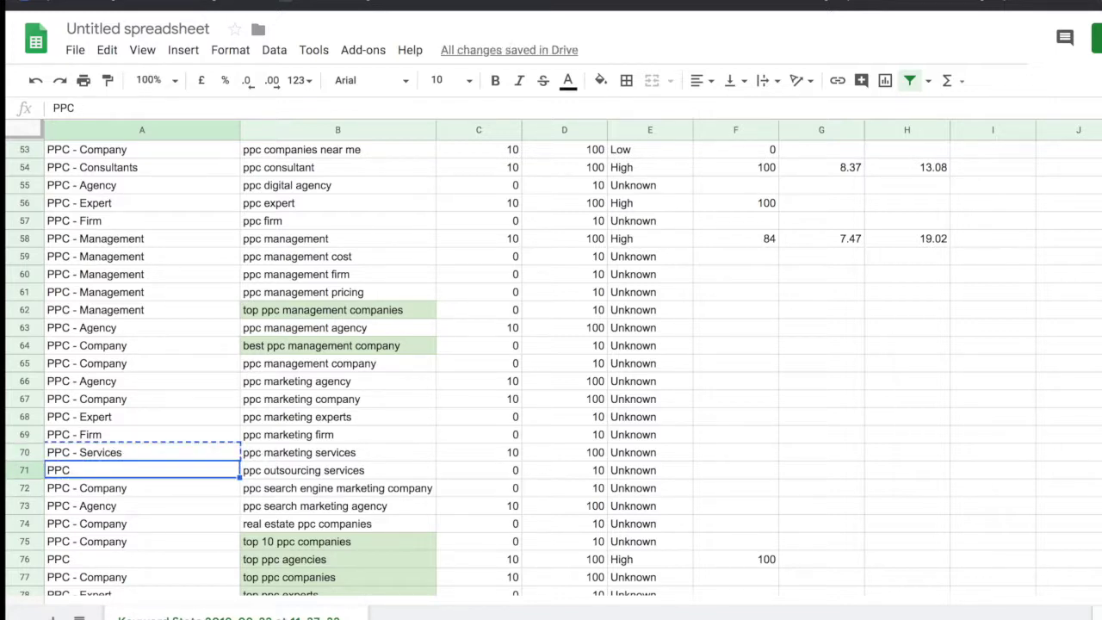
Step: Copy 'PPC - Outsource' from A44 into A71 for ppc outsourcing services
scroll(167, 265, up, 5)
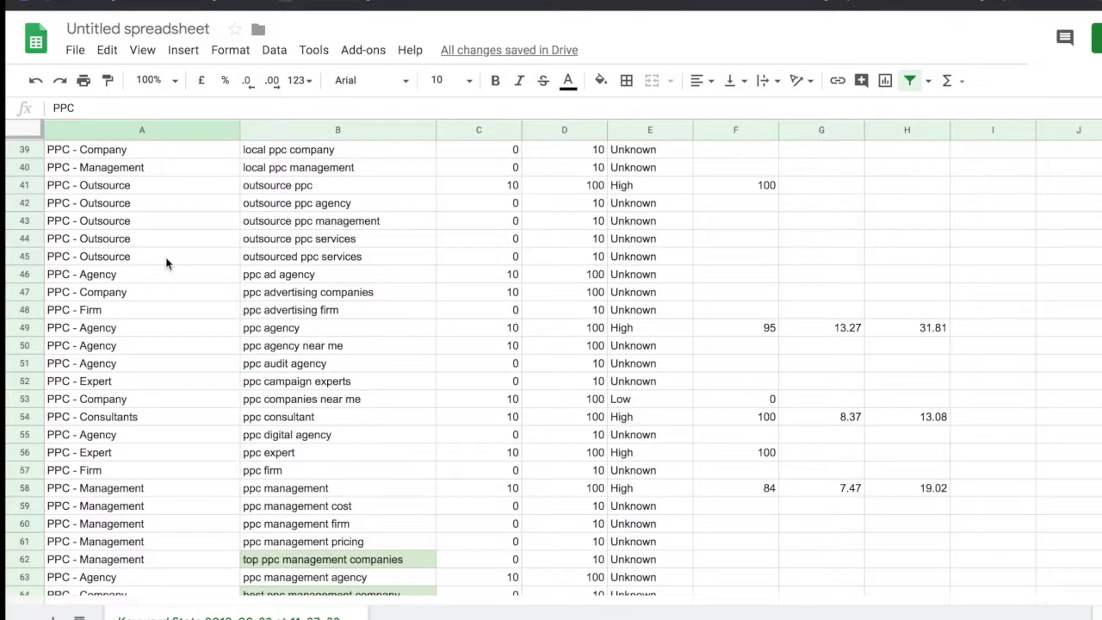
click(157, 250)
key(ctrl+c)
scroll(158, 250, down, 5)
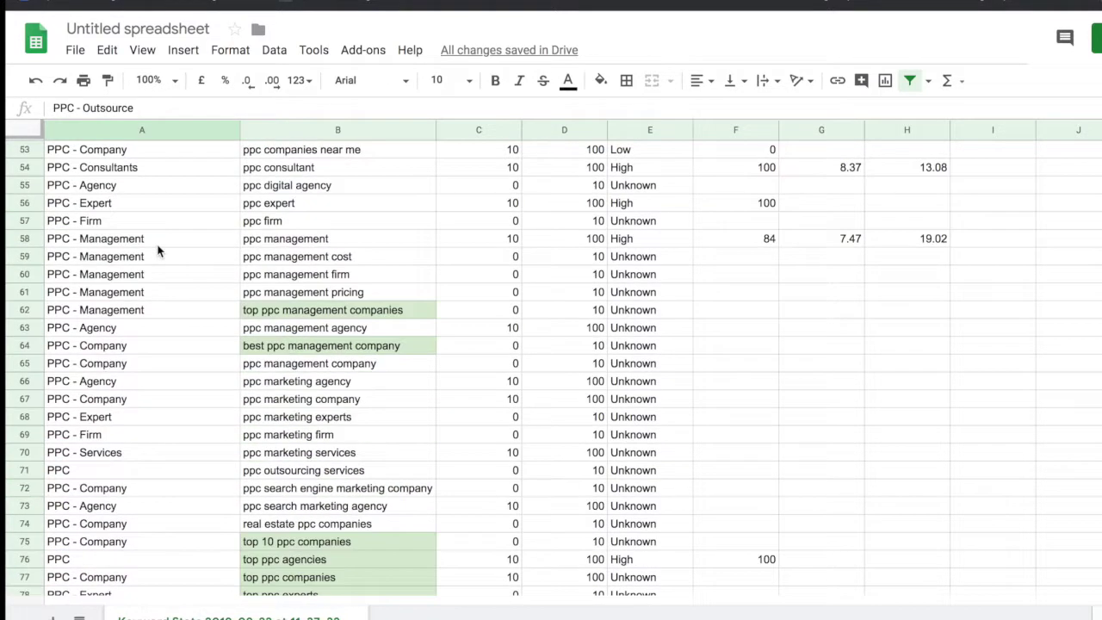
click(195, 476)
key(ctrl+v)
Step: Label A76 as 'PPC - Agency' and A79 as 'PPC - Firm'
scroll(194, 472, down, 3)
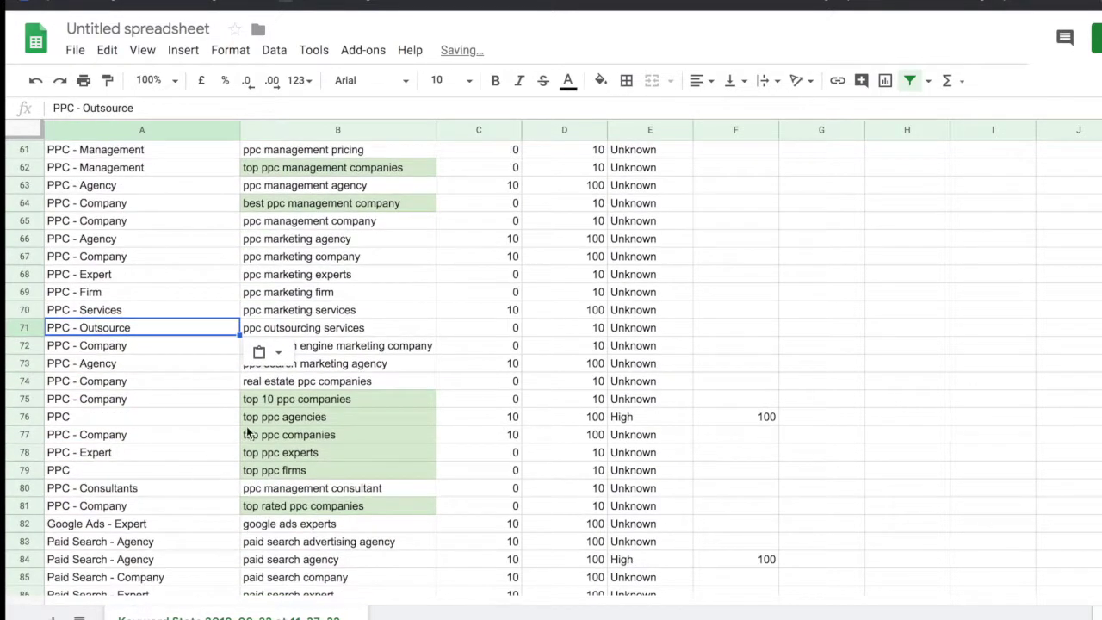
double_click(208, 423)
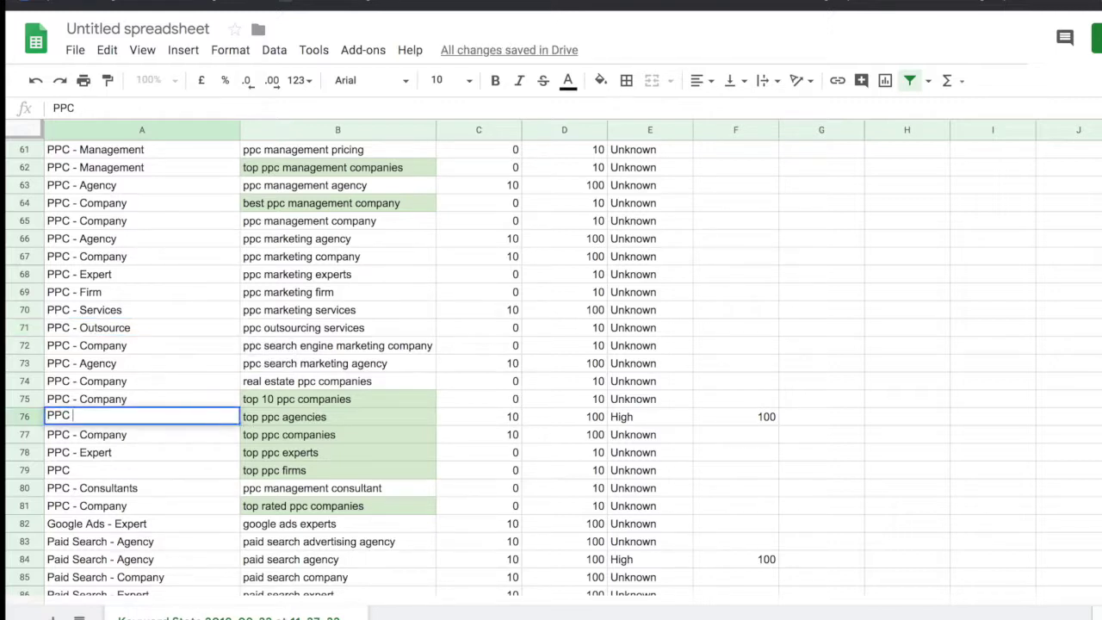
text(- Agency)
key(Return)
double_click(168, 469)
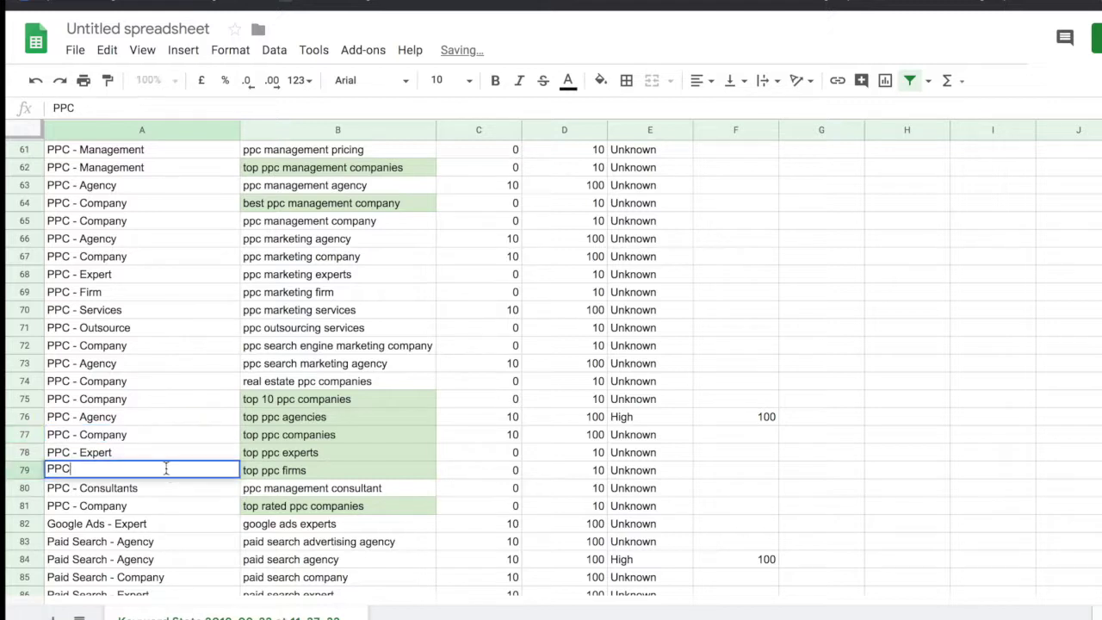
text(- fiurm)
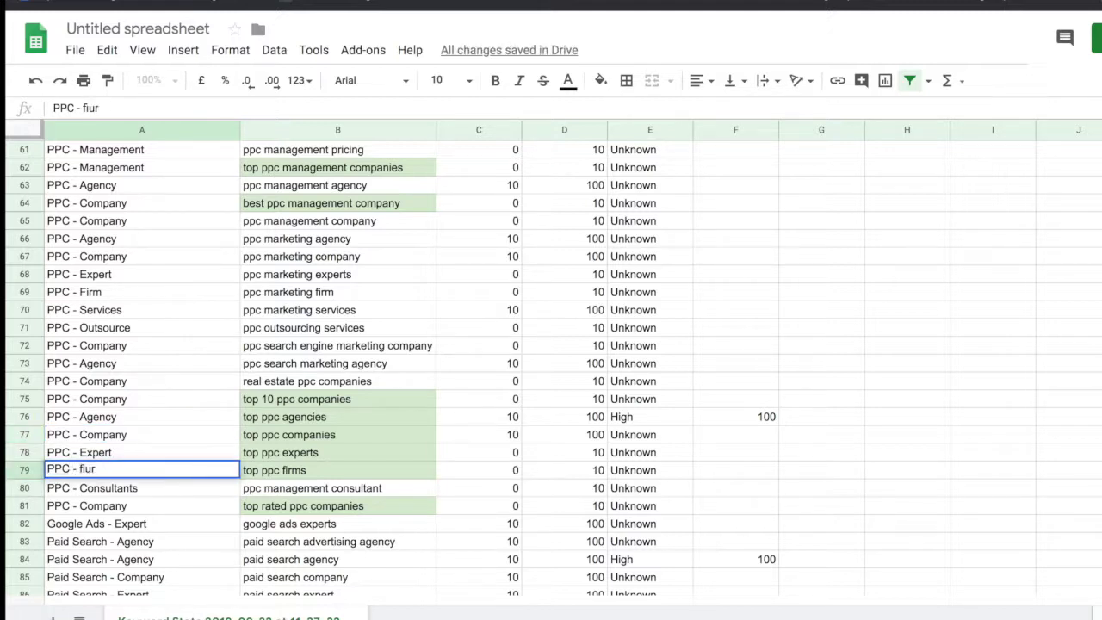
key(Return)
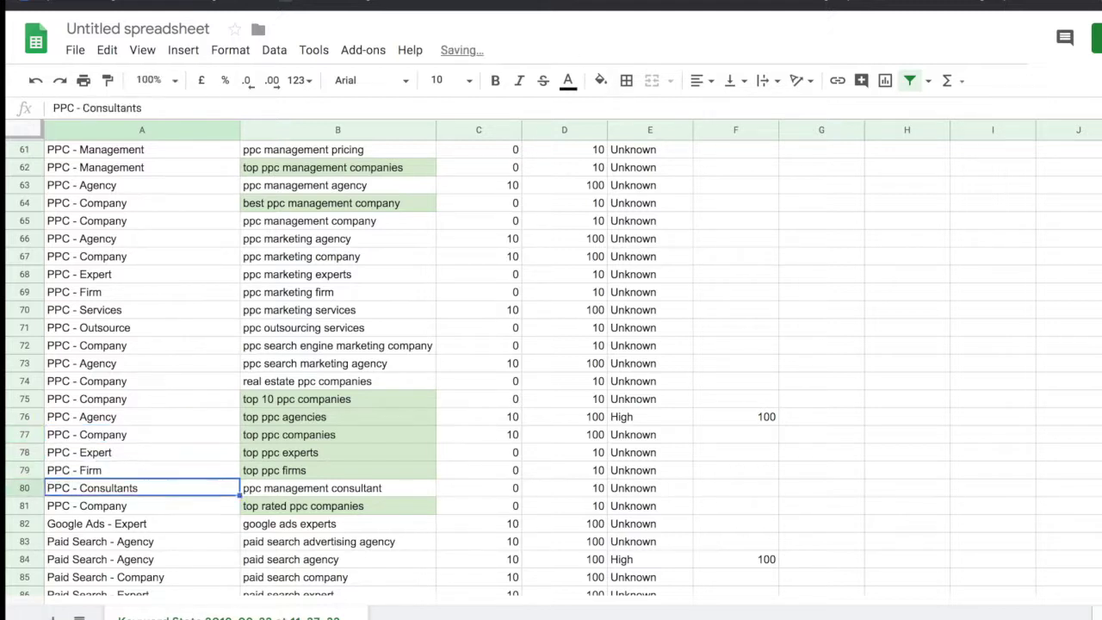
scroll(165, 478, down, 3)
scroll(167, 482, up, 20)
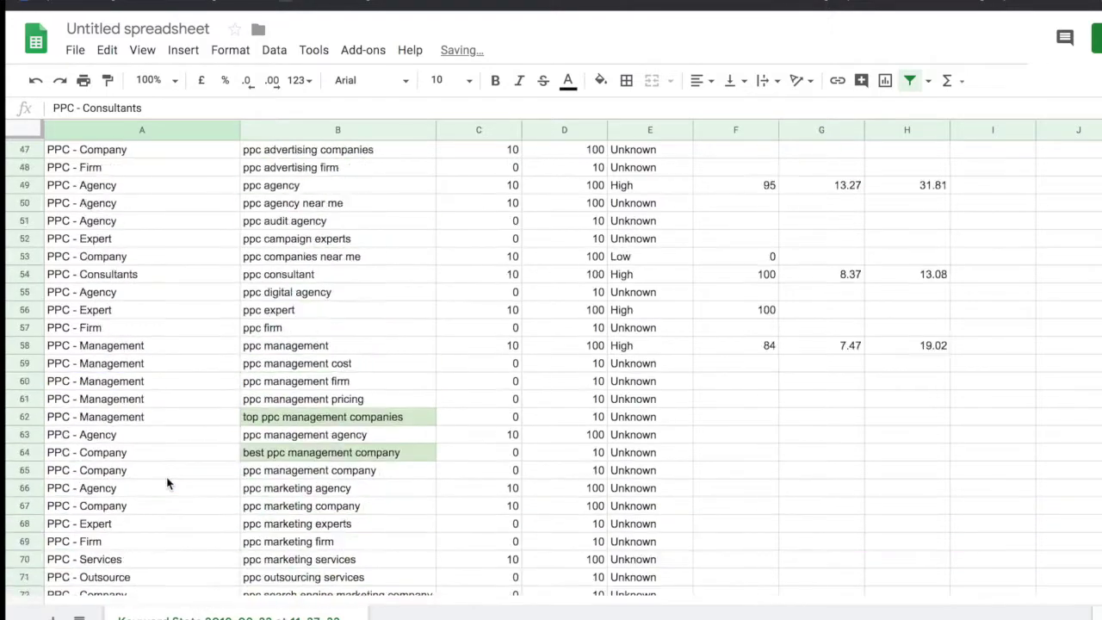
Step: Turn off the filter and sort the whole sheet A→Z by column A, then column B
click(21, 138)
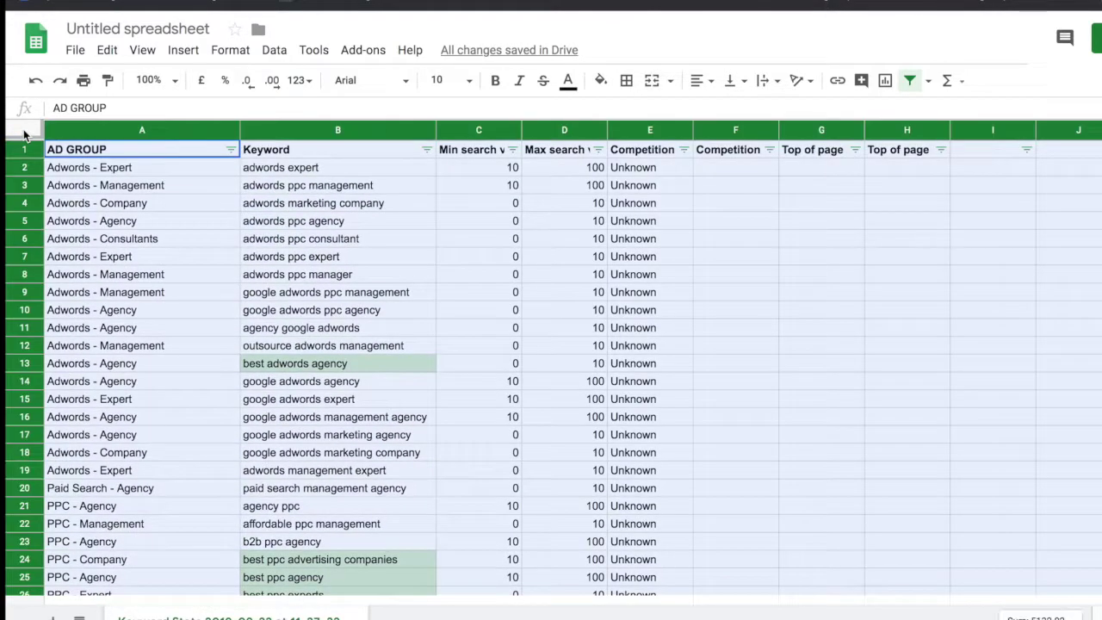
click(911, 83)
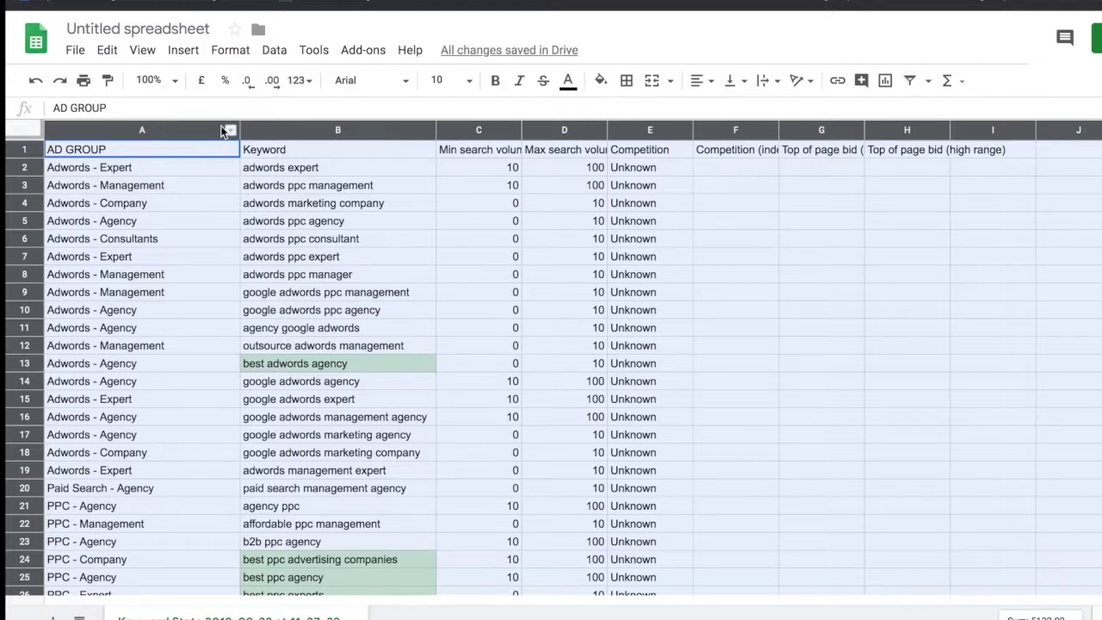
click(274, 51)
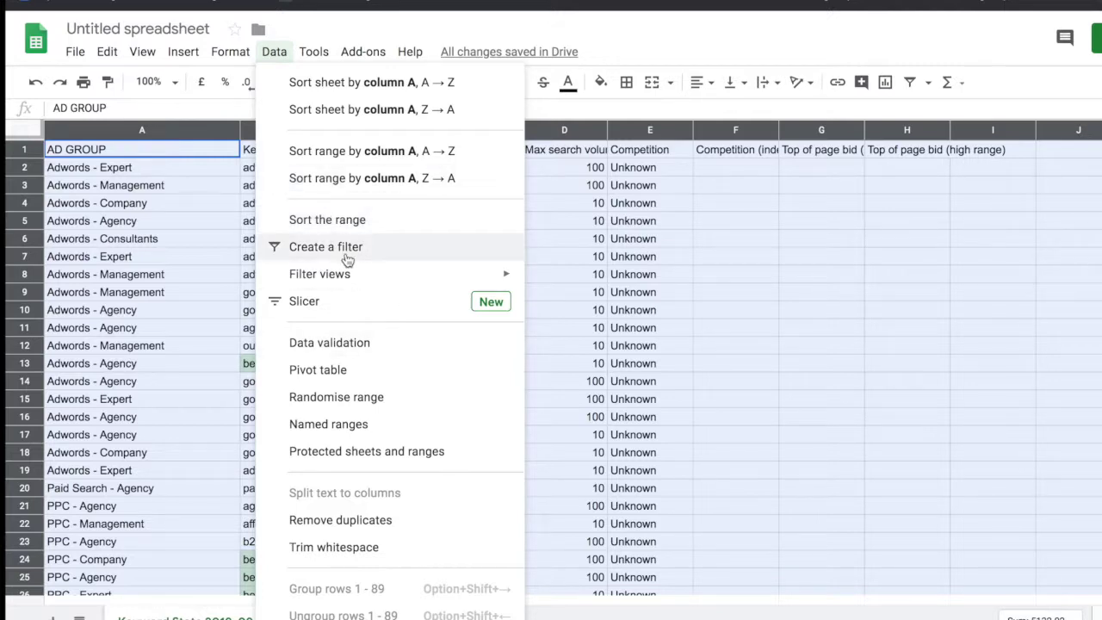
key(Escape)
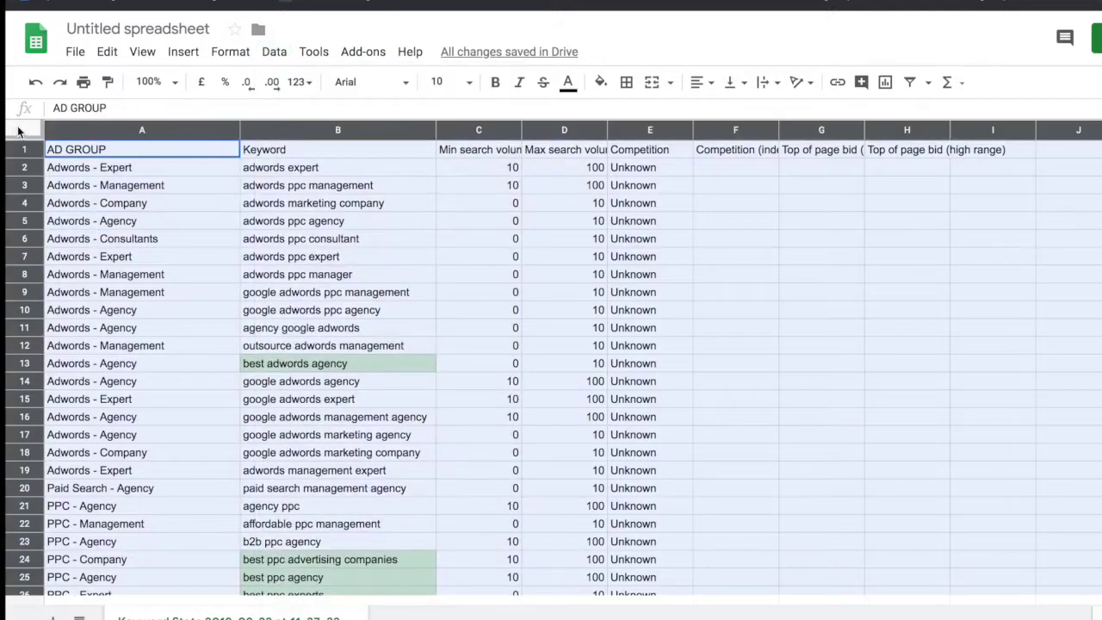
click(273, 54)
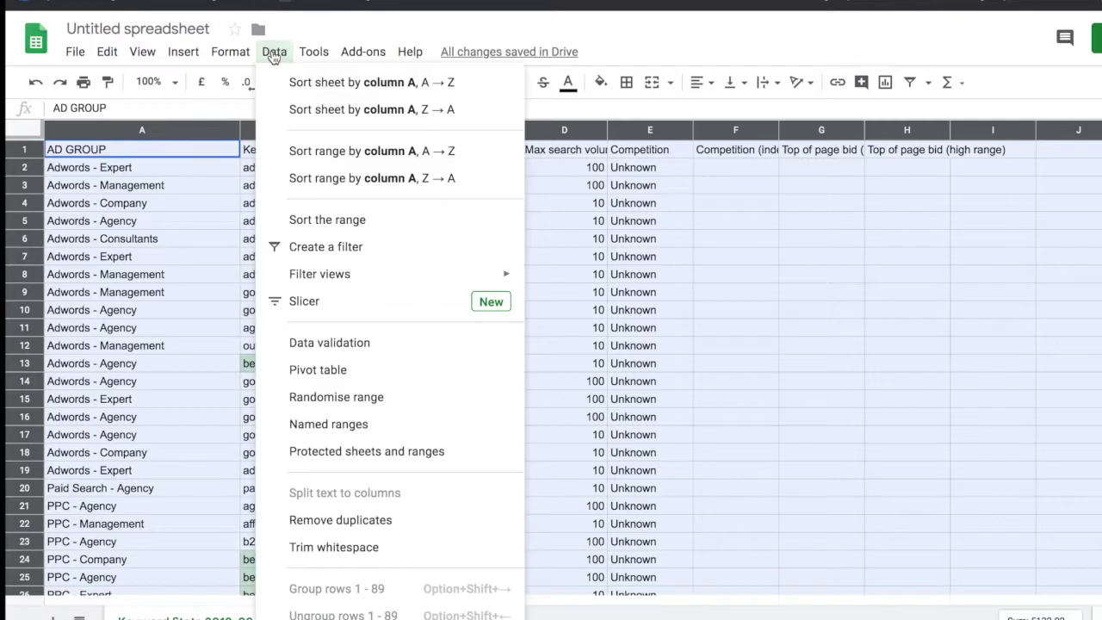
click(334, 225)
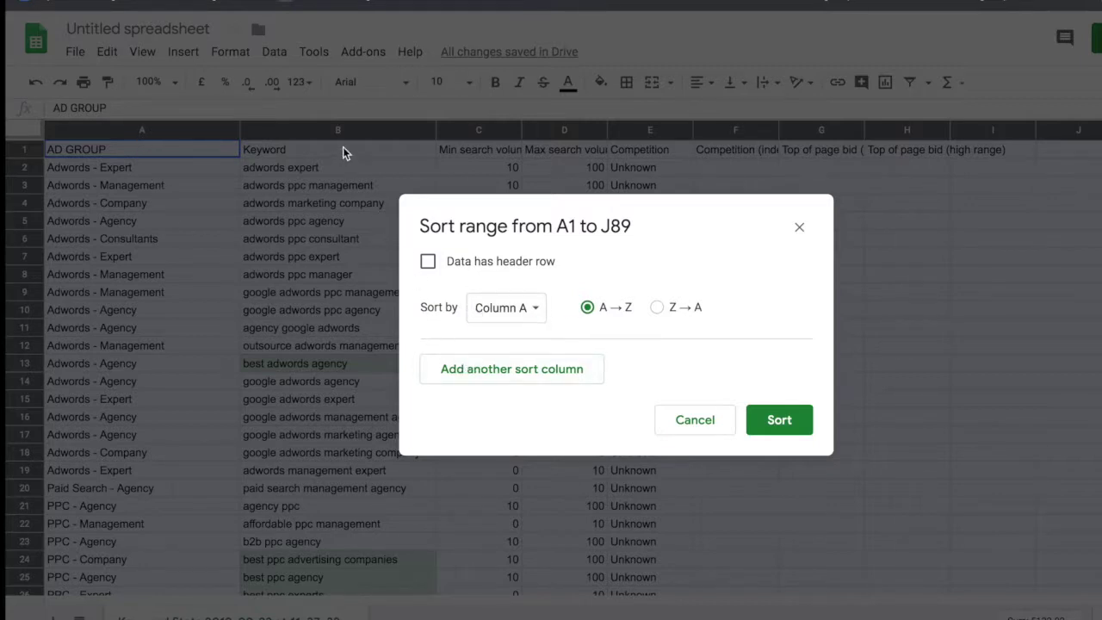
click(527, 370)
click(525, 370)
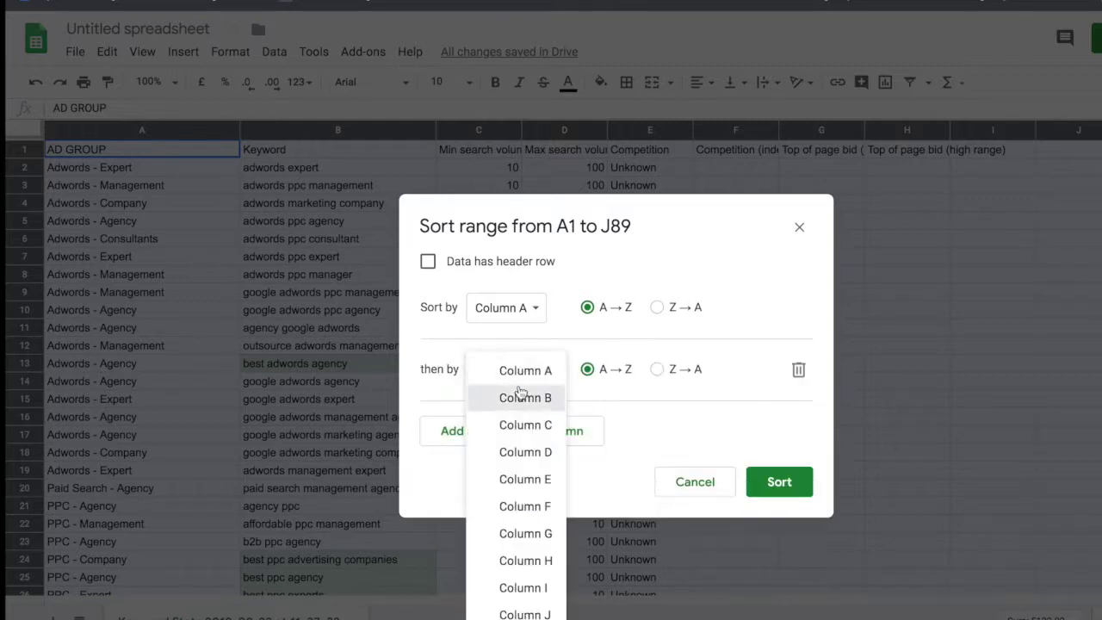
click(524, 396)
click(764, 484)
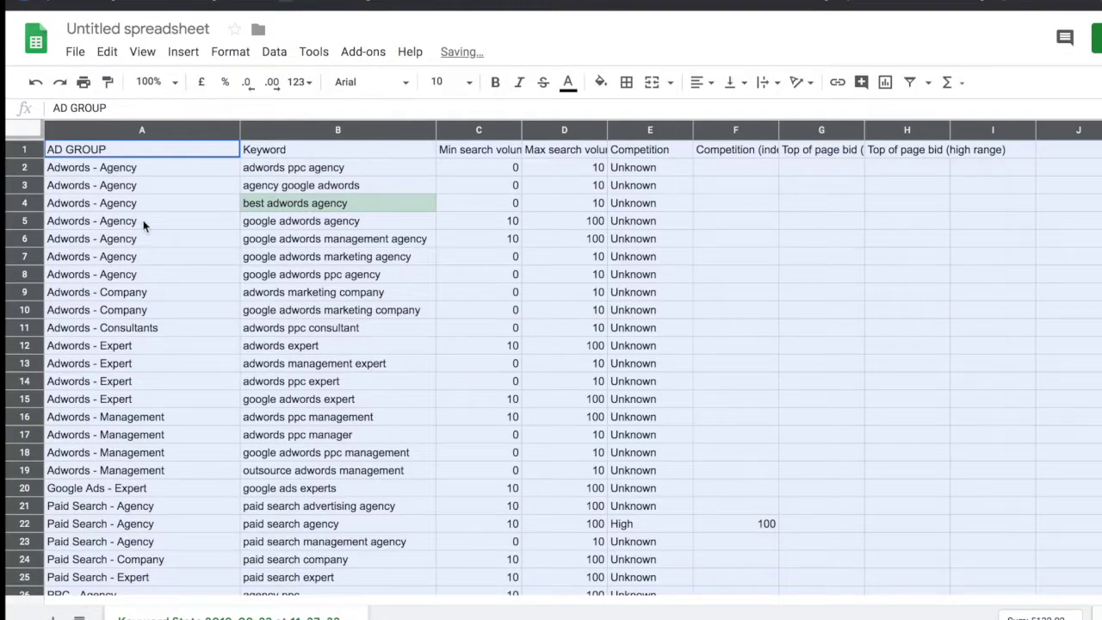
click(144, 225)
drag(121, 169, 98, 278)
drag(280, 275, 278, 170)
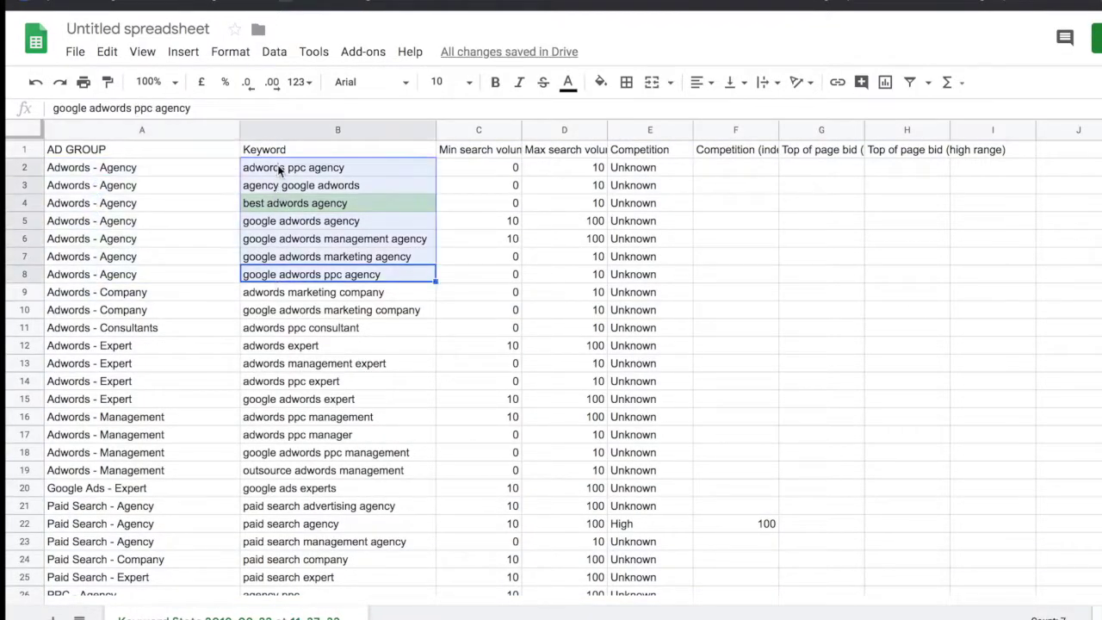
drag(196, 291, 255, 312)
drag(180, 329, 284, 335)
drag(210, 349, 221, 421)
click(182, 443)
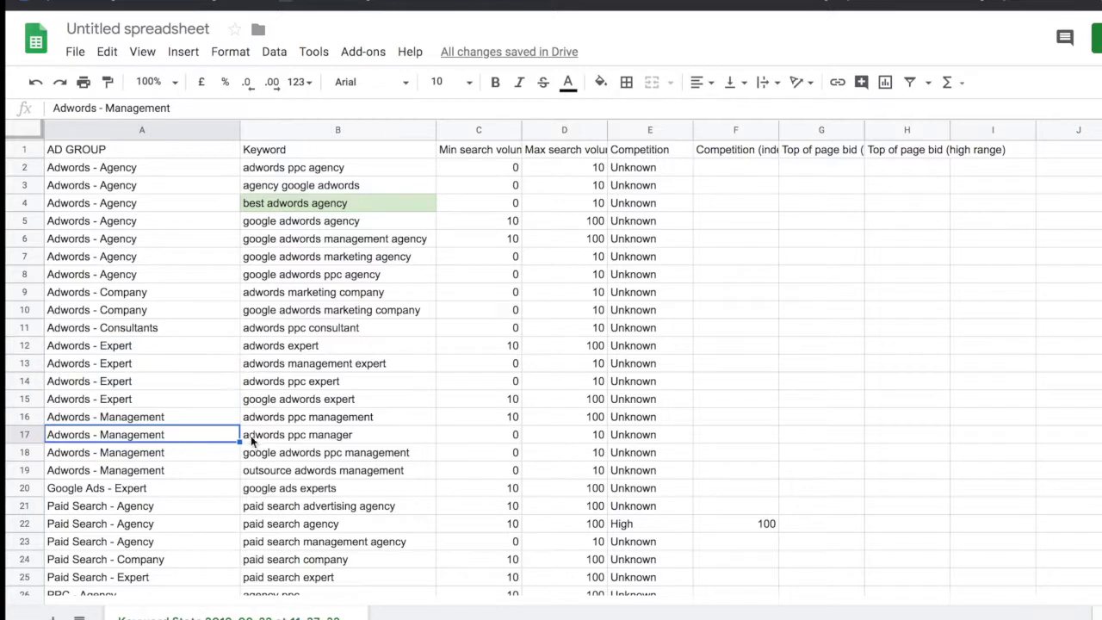
click(262, 437)
click(202, 454)
click(261, 461)
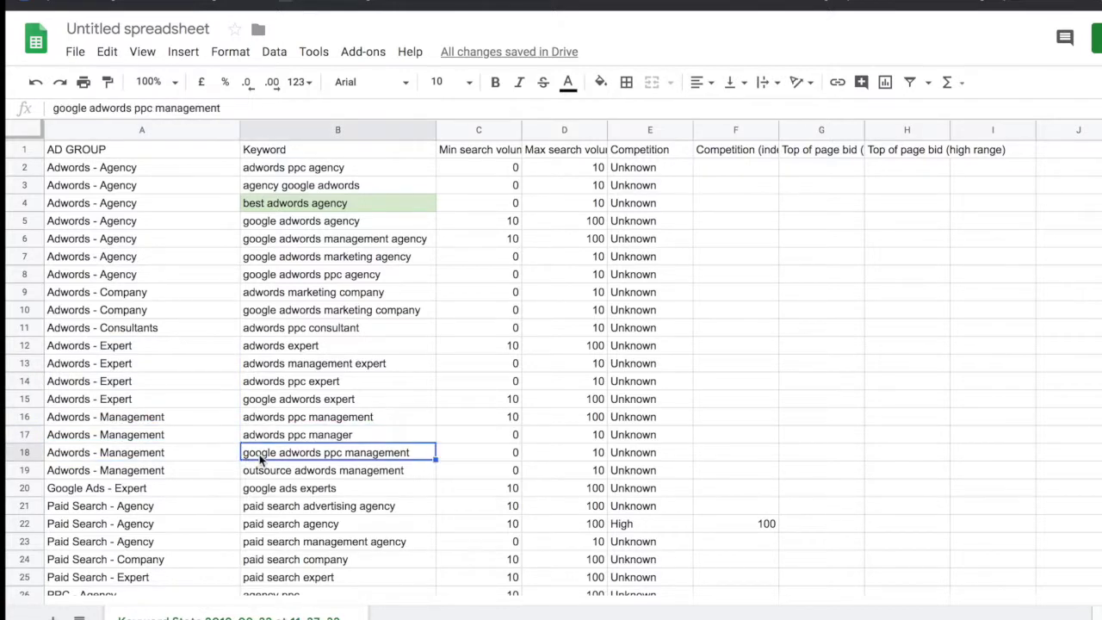
scroll(260, 461, down, 1)
click(158, 436)
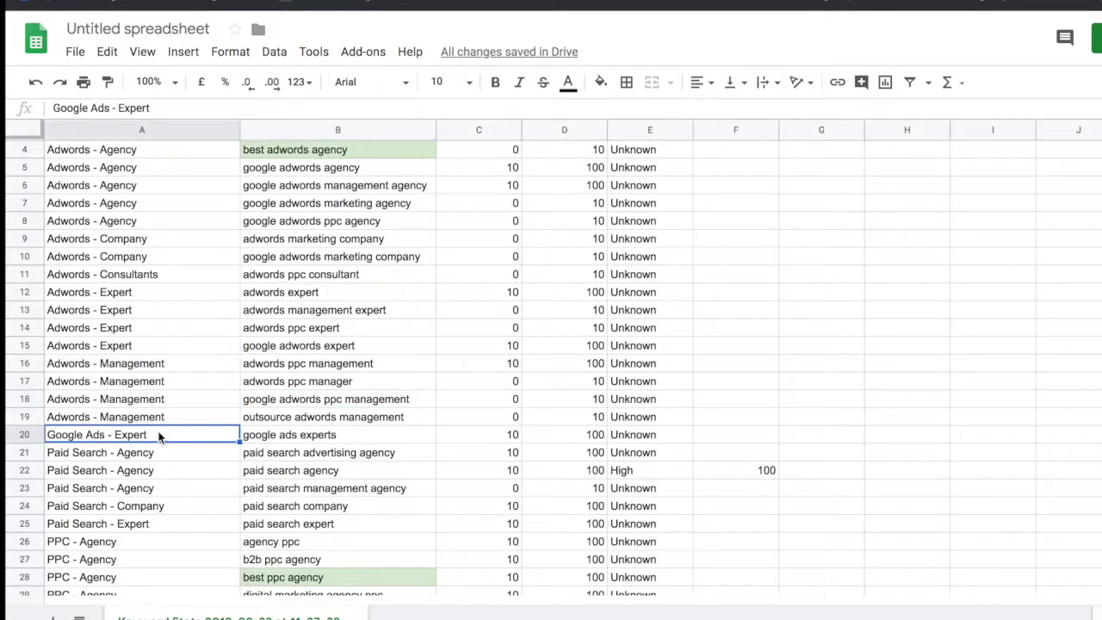
click(263, 437)
click(193, 453)
scroll(292, 460, down, 2)
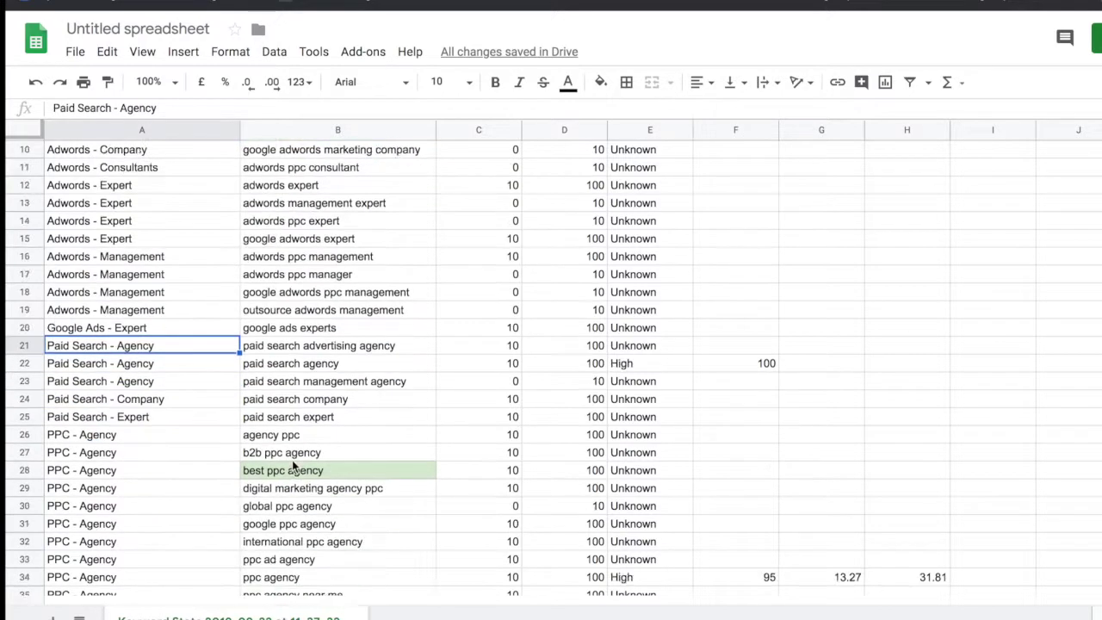
scroll(292, 459, down, 5)
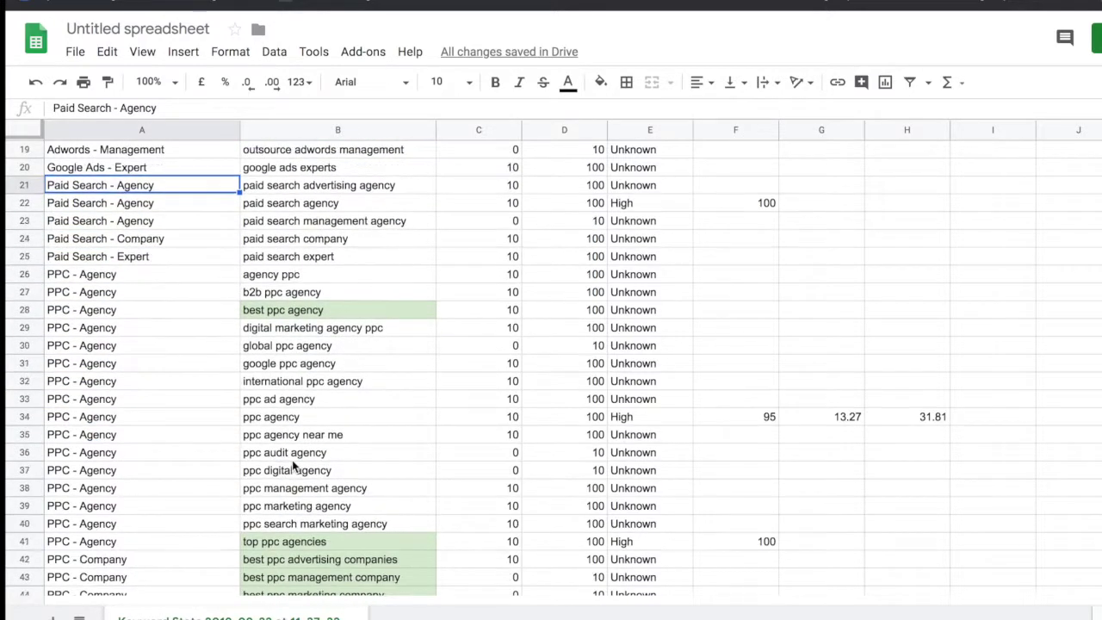
click(67, 420)
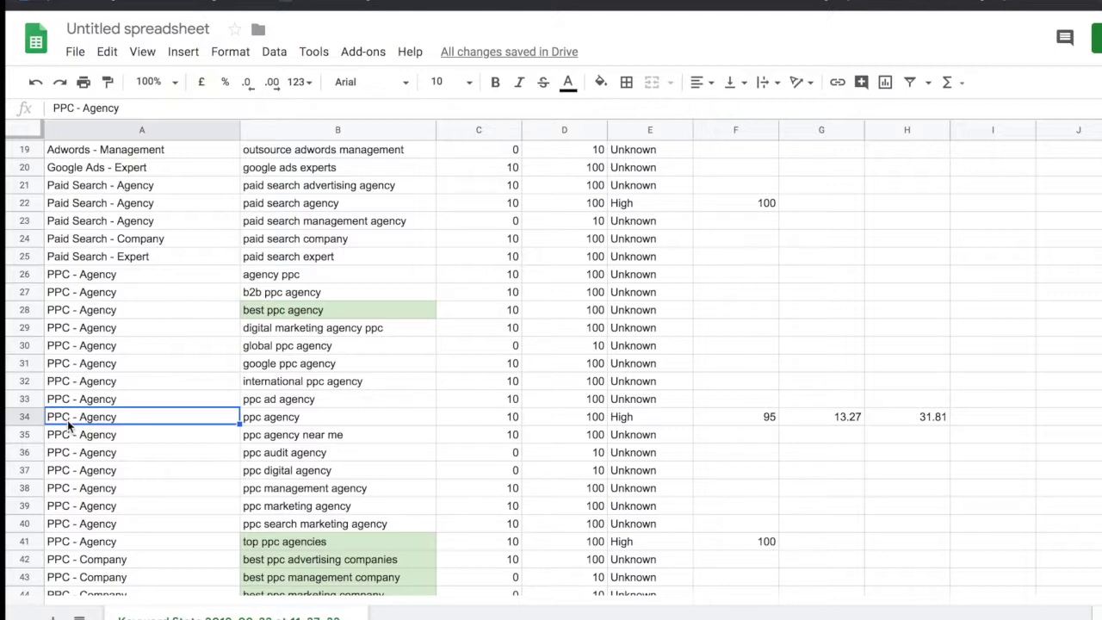
click(287, 401)
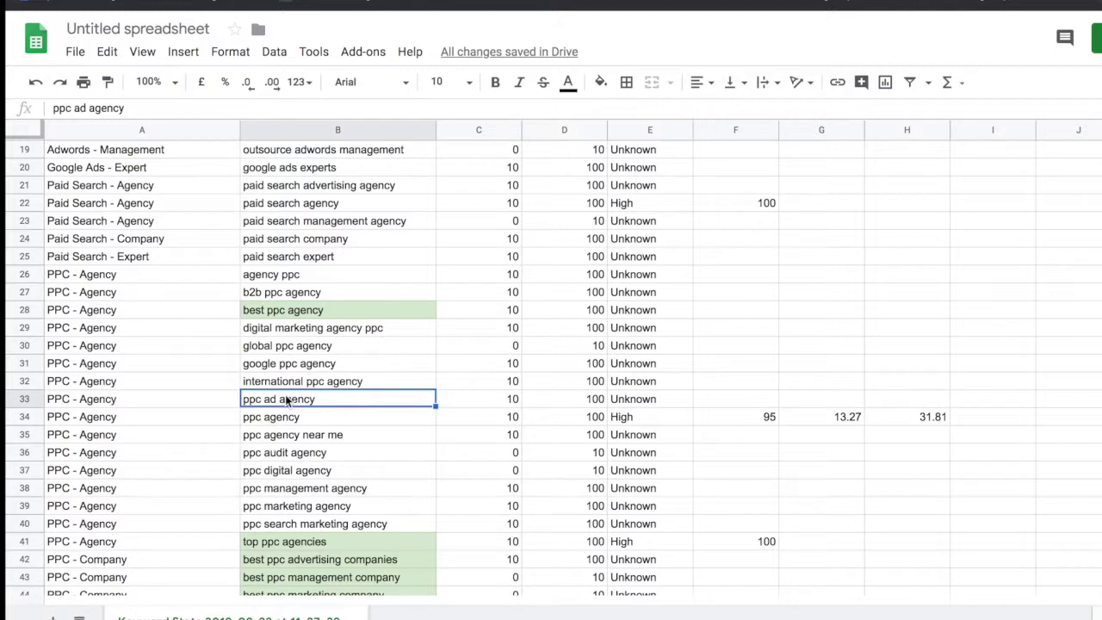
click(292, 420)
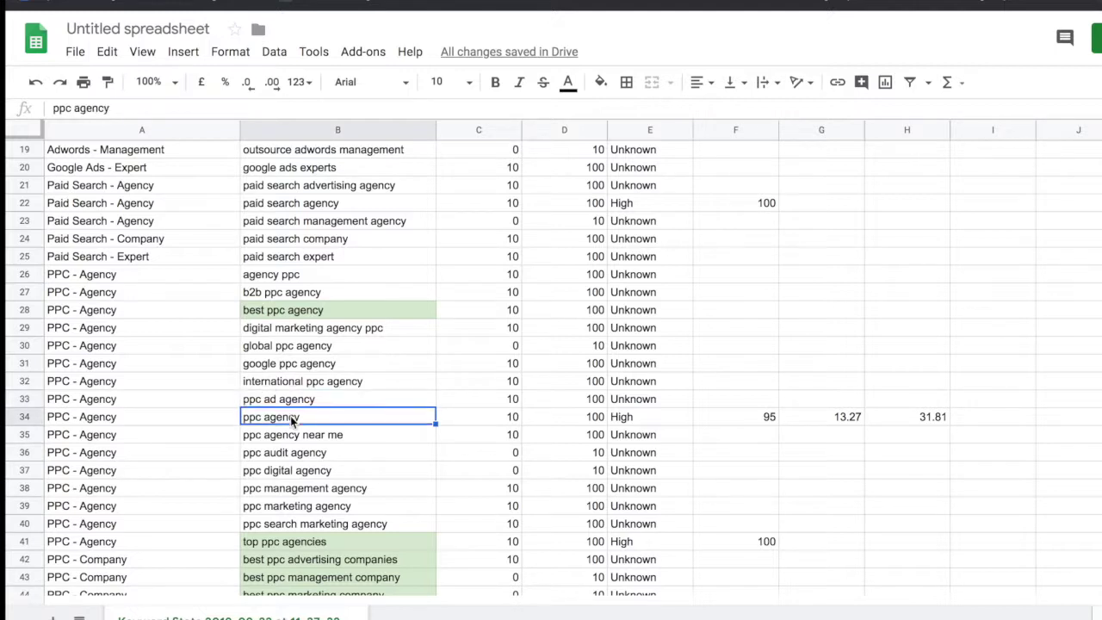
click(327, 470)
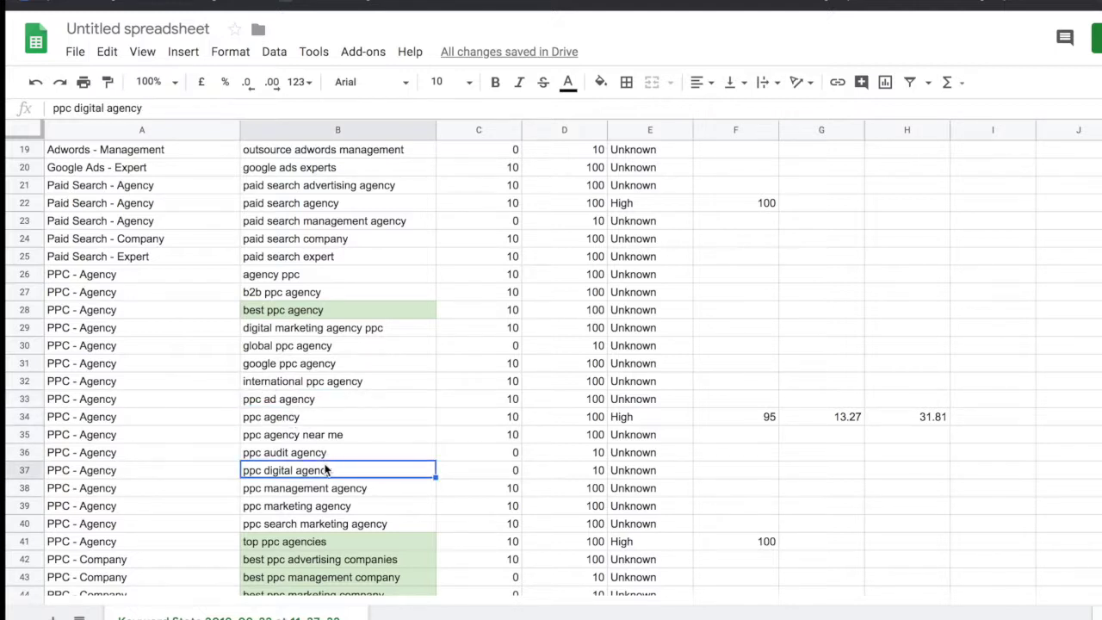
click(334, 454)
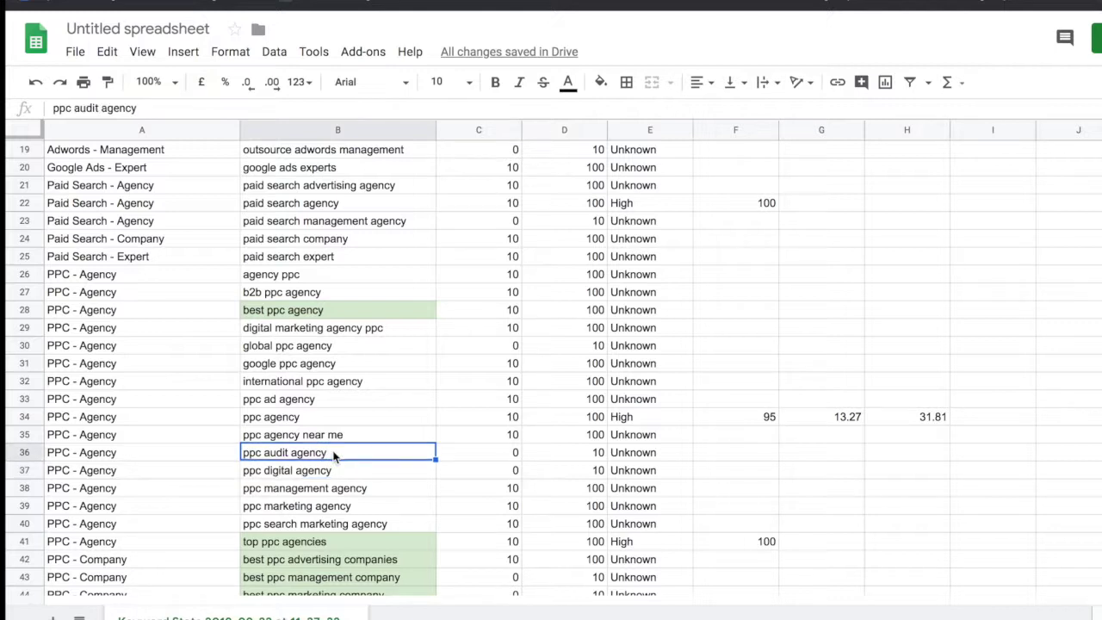
click(113, 457)
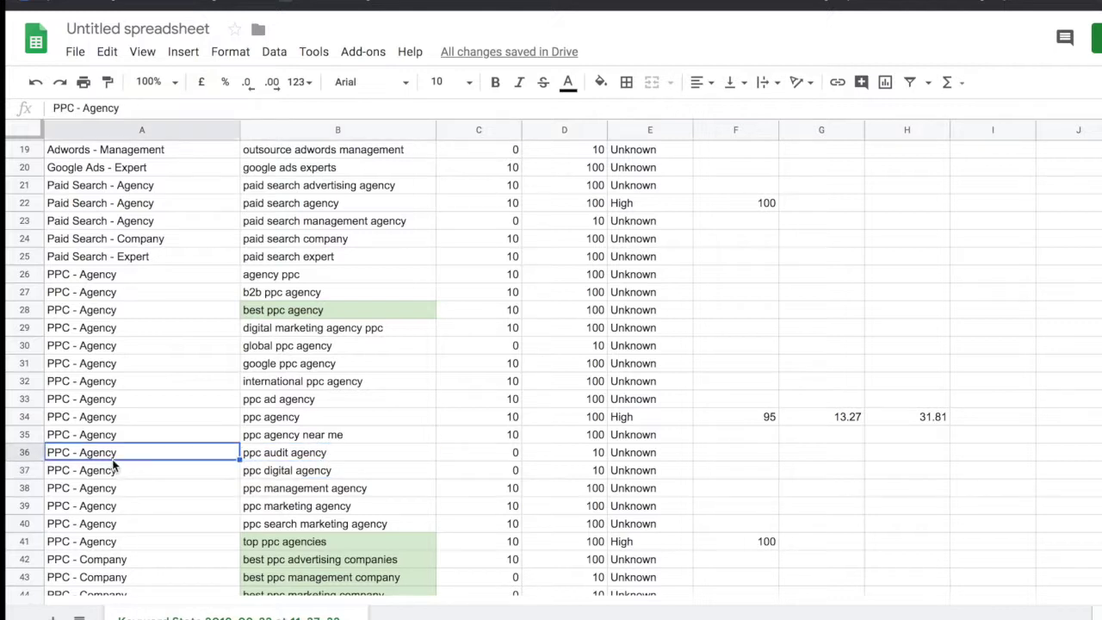
click(20, 452)
Step: Delete row 36 (ppc audit agency), then check the ppc marketing agency row's ad group
right_click(18, 452)
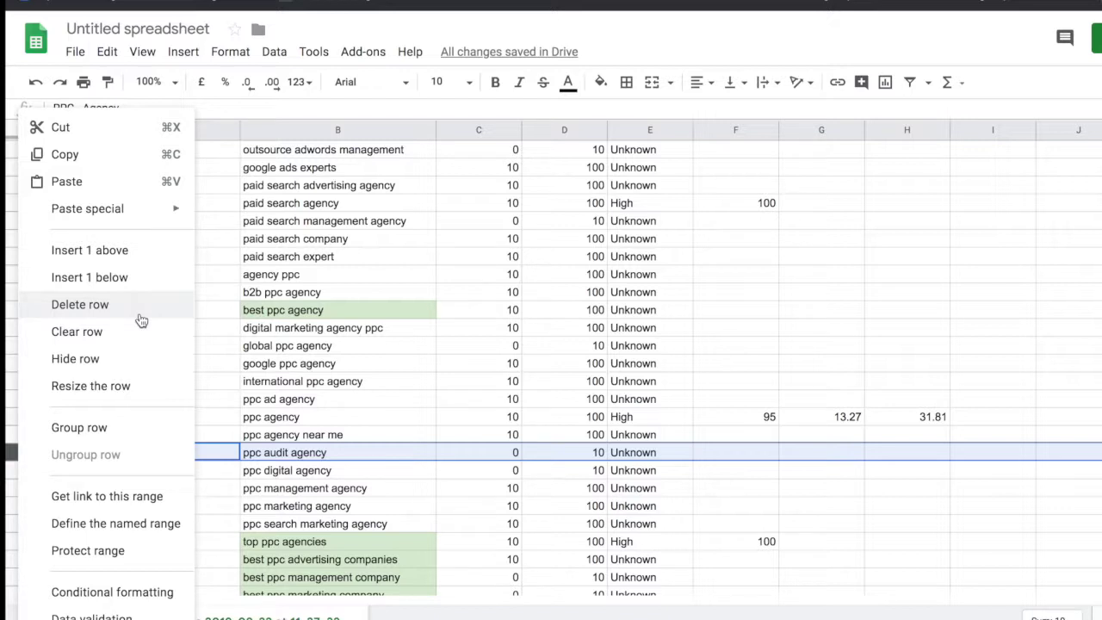
click(140, 320)
click(293, 489)
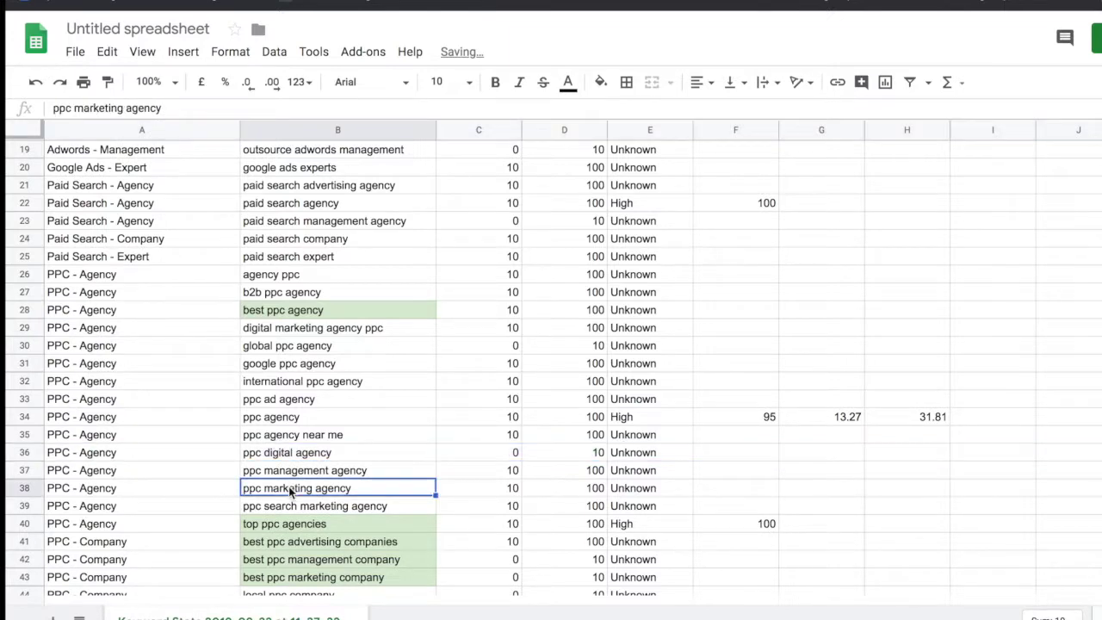
click(162, 488)
click(260, 488)
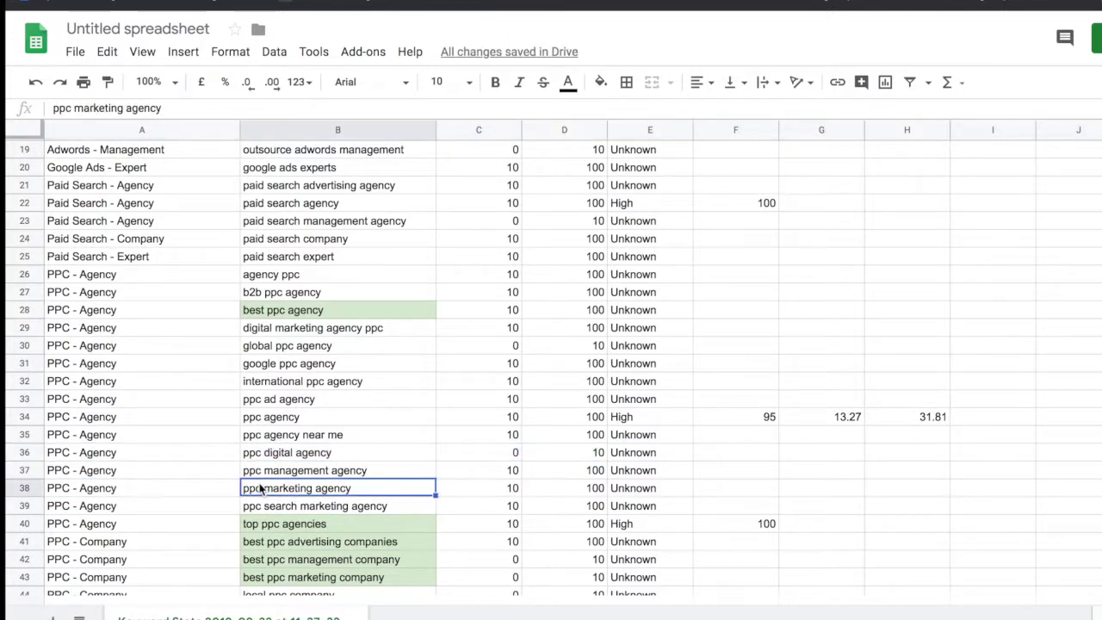
scroll(260, 488, down, 6)
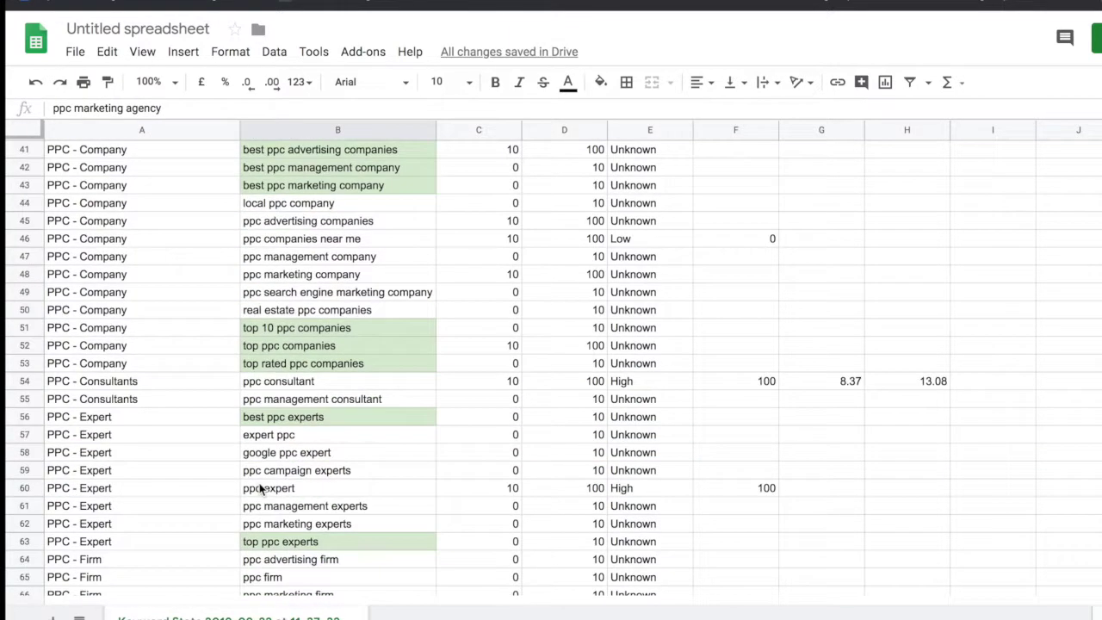
drag(117, 471, 114, 520)
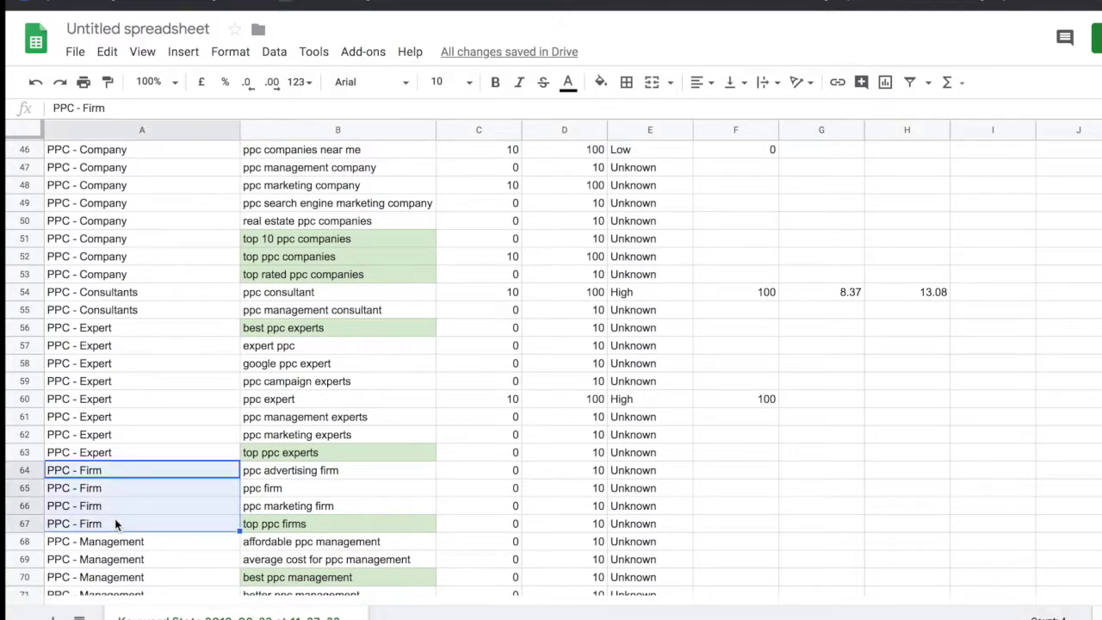
click(263, 472)
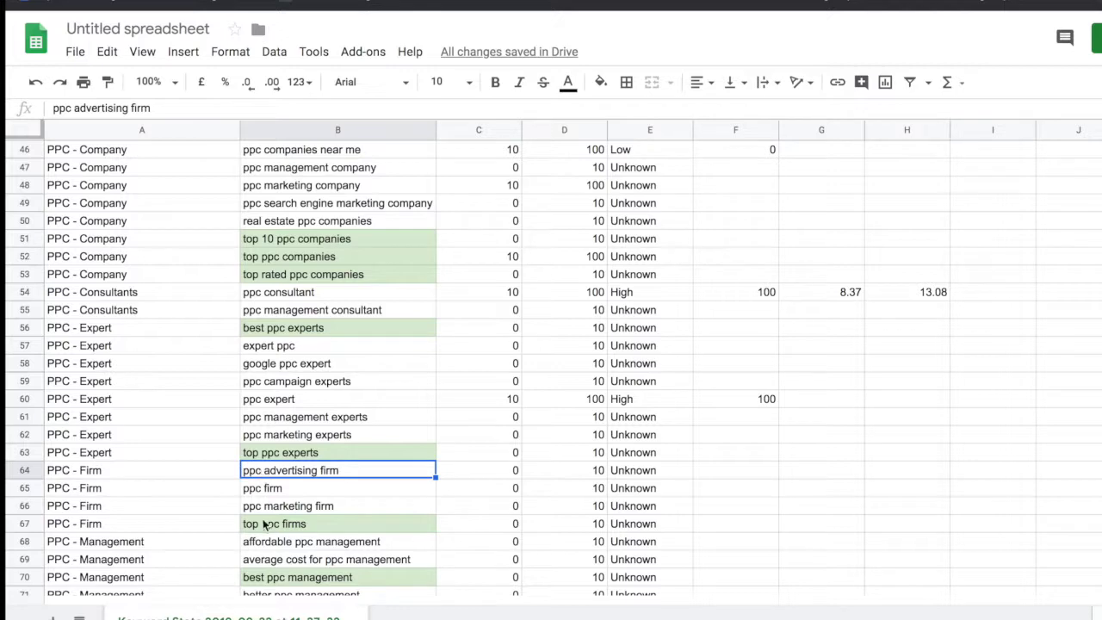
click(269, 510)
click(271, 528)
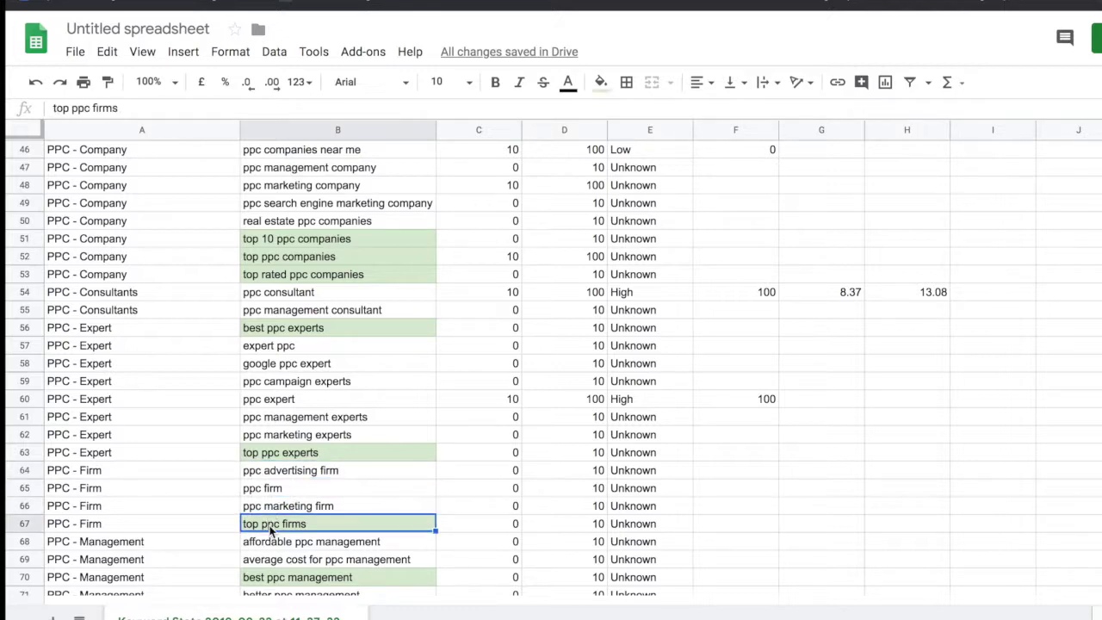
scroll(68, 497, down, 7)
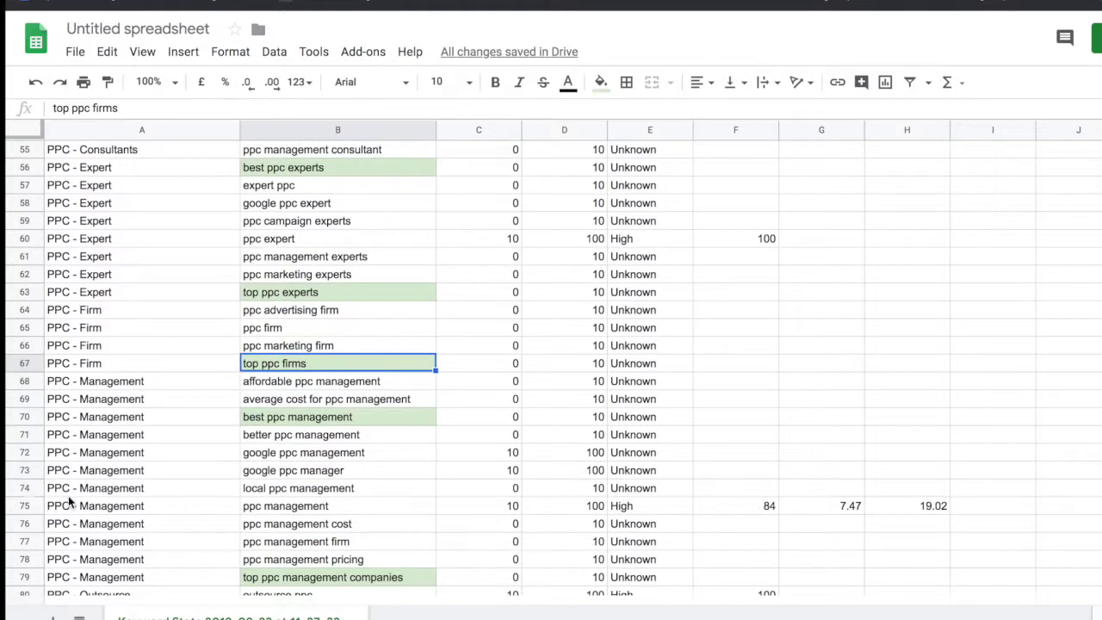
click(69, 506)
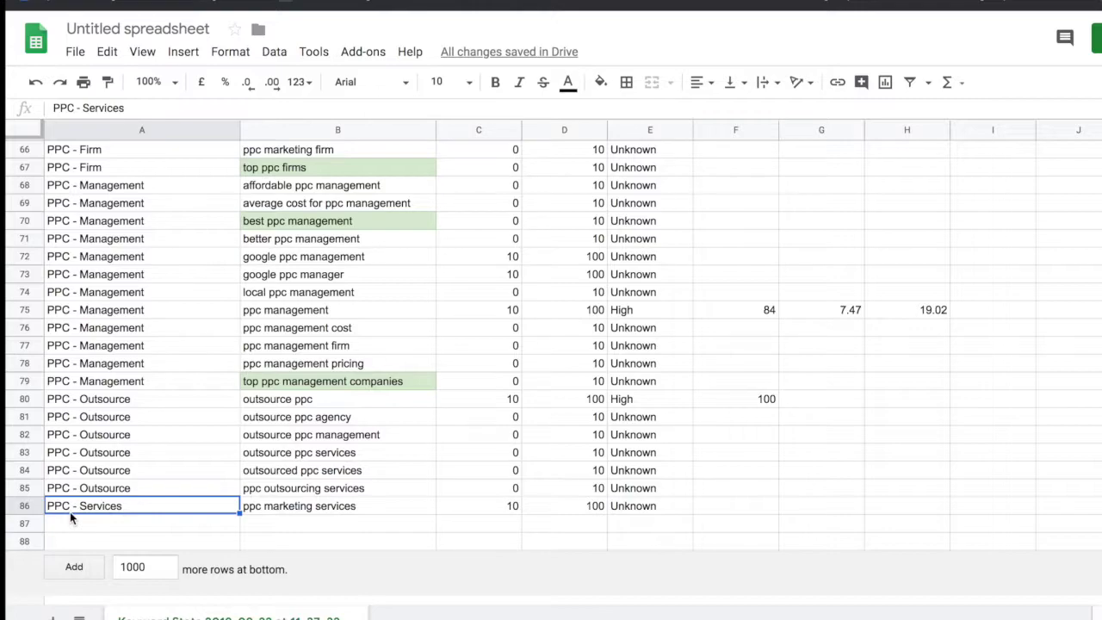
scroll(69, 511, up, 20)
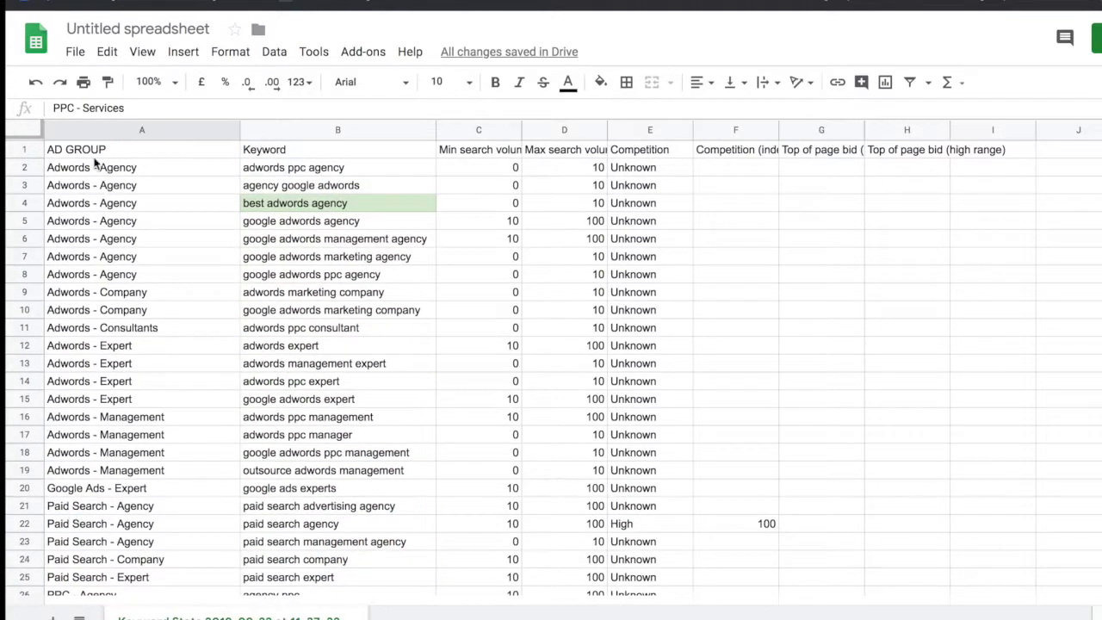
Step: Insert a new column left of AD GROUP and give it the header 'Campaign'
click(103, 131)
right_click(105, 133)
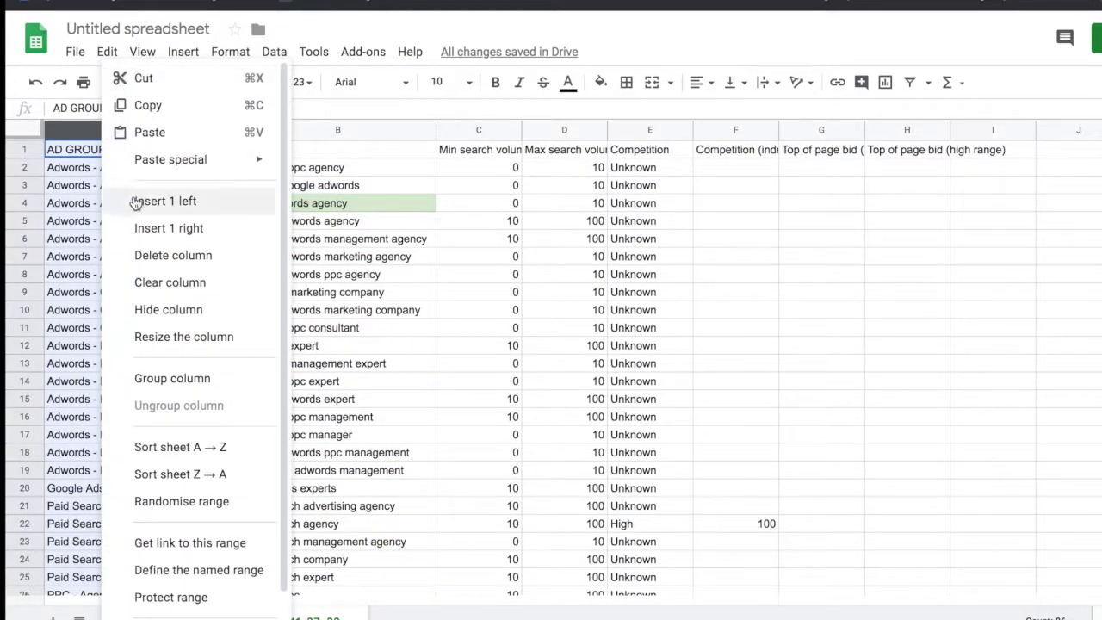
click(136, 201)
click(110, 152)
text(Campaign)
key(Return)
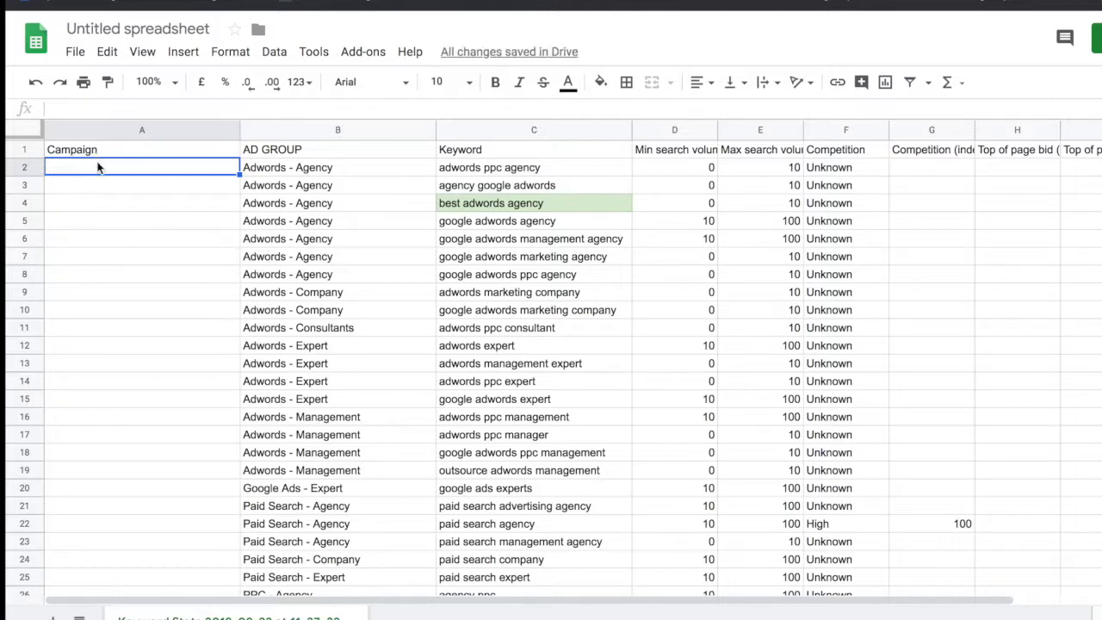
Step: Enter 'Adwords - Lead Generation' in cell A2
text(Adwords)
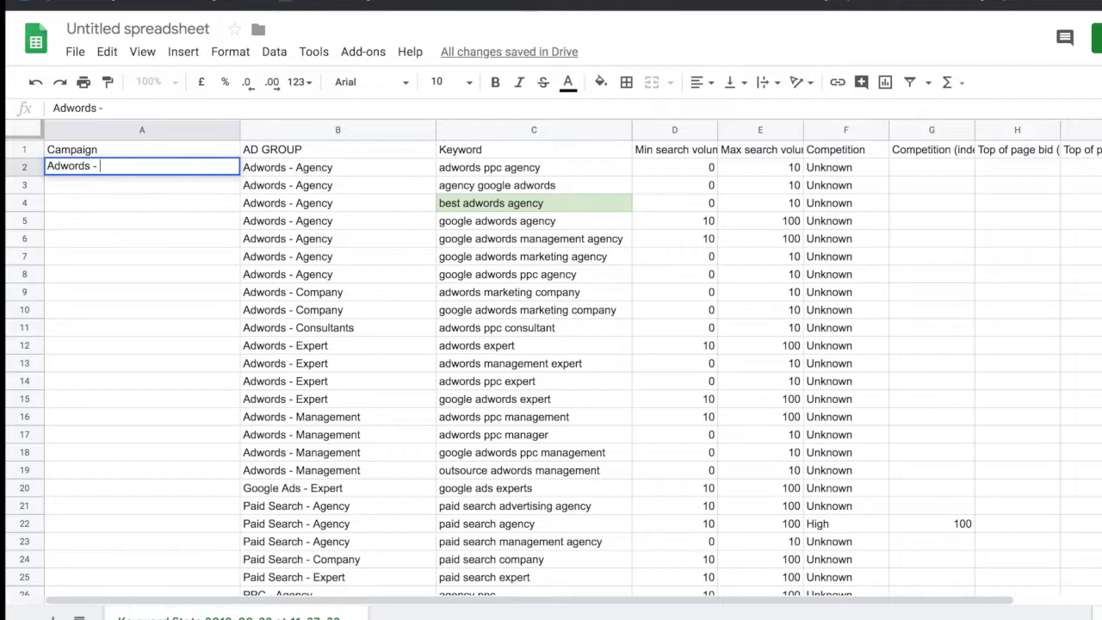
text(- Lead Generation)
key(Return)
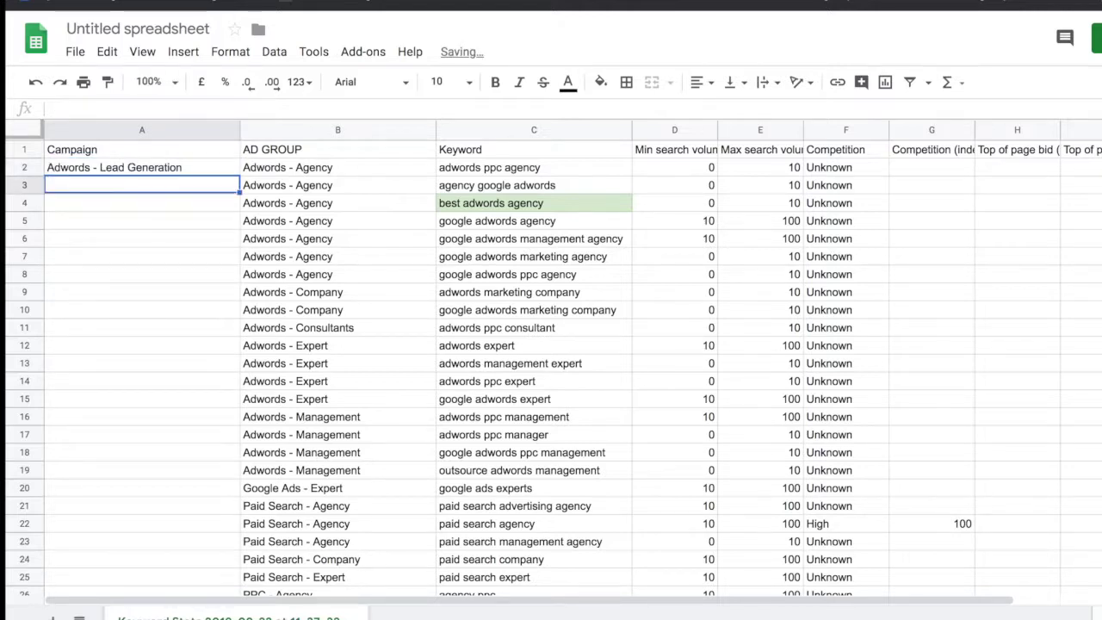
Step: Fill 'Adwords - Lead Generation' from A2 down column A to row 86
click(113, 167)
drag(241, 174, 215, 515)
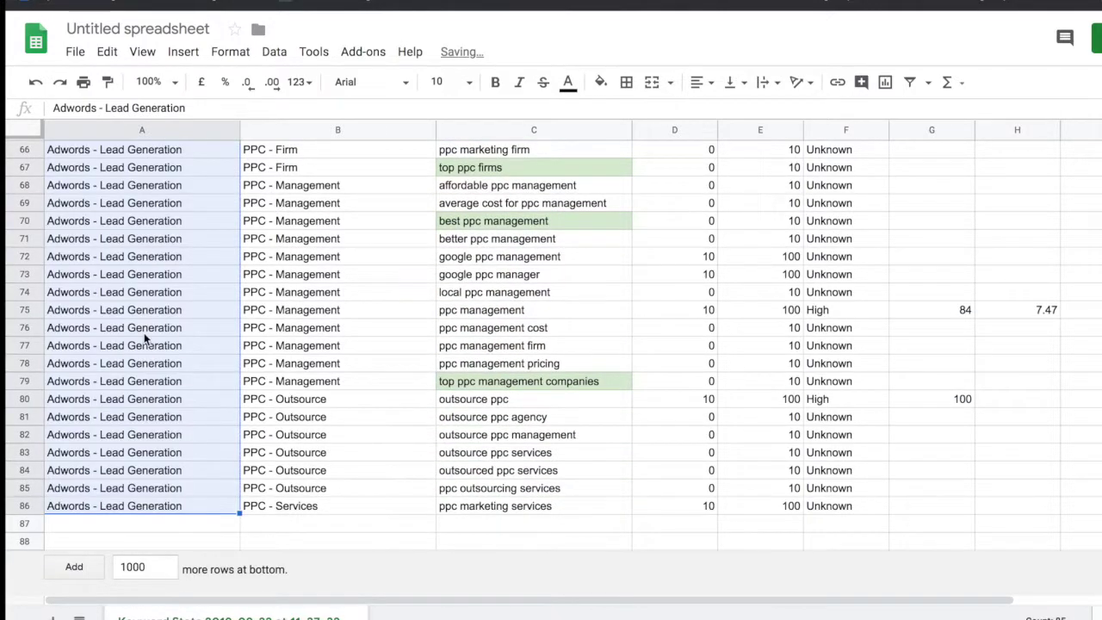
scroll(144, 333, up, 15)
Step: Select the Adwords - Agency and Adwords - Expert ad group and keyword cells to check them
drag(143, 166, 137, 453)
drag(337, 166, 311, 471)
drag(310, 172, 467, 168)
click(319, 345)
drag(318, 345, 369, 389)
drag(450, 347, 454, 412)
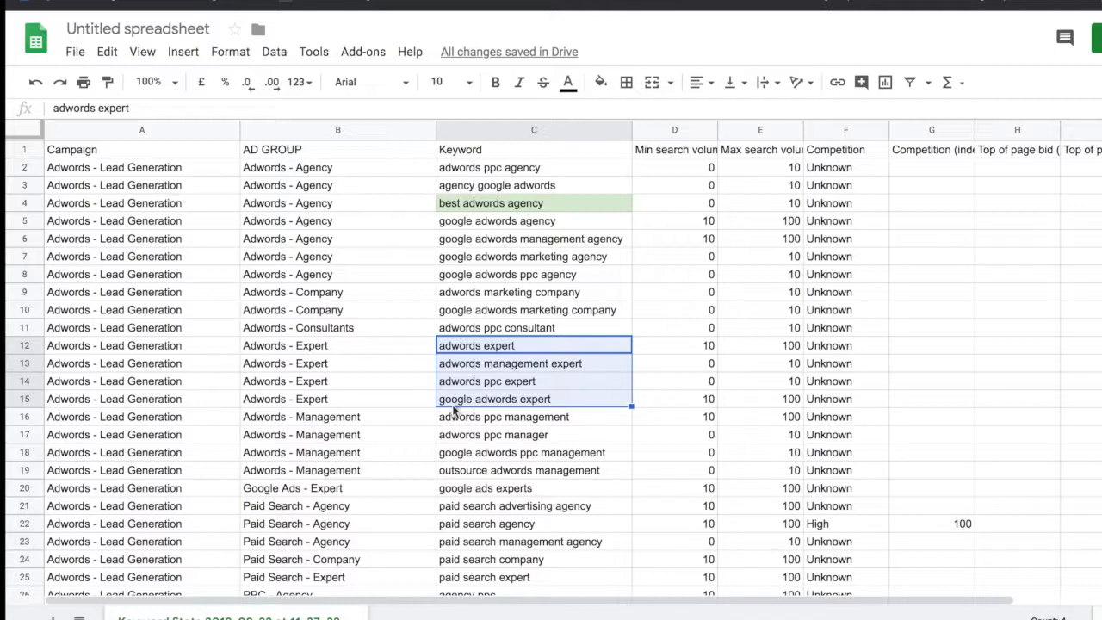
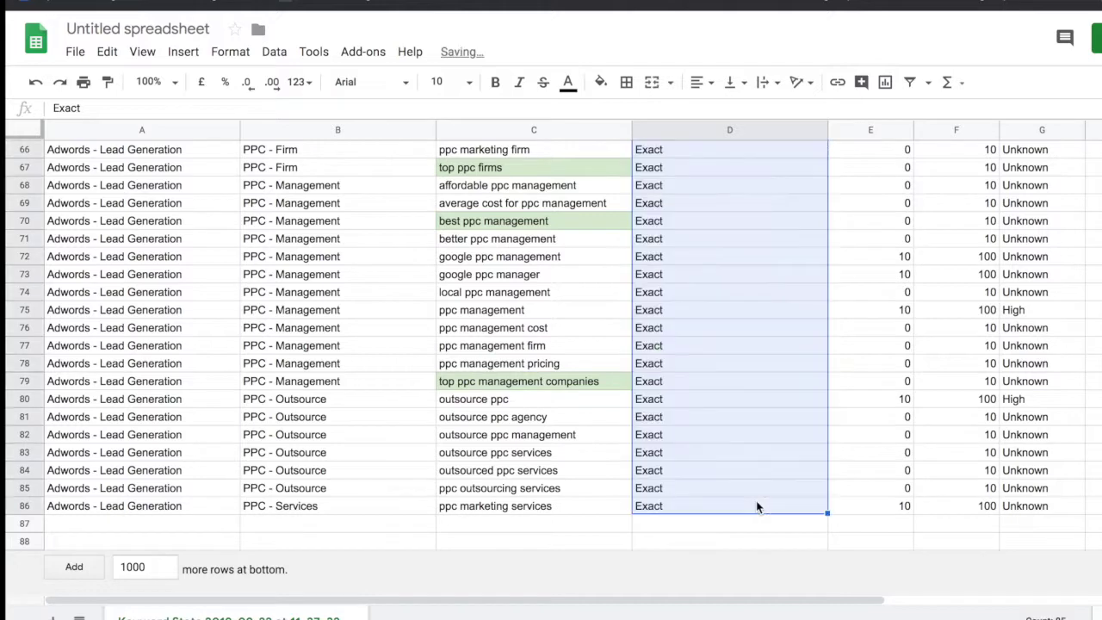
Step: Insert an empty column right of Match Type with the header 'Final URL' in E1
scroll(780, 406, up, 15)
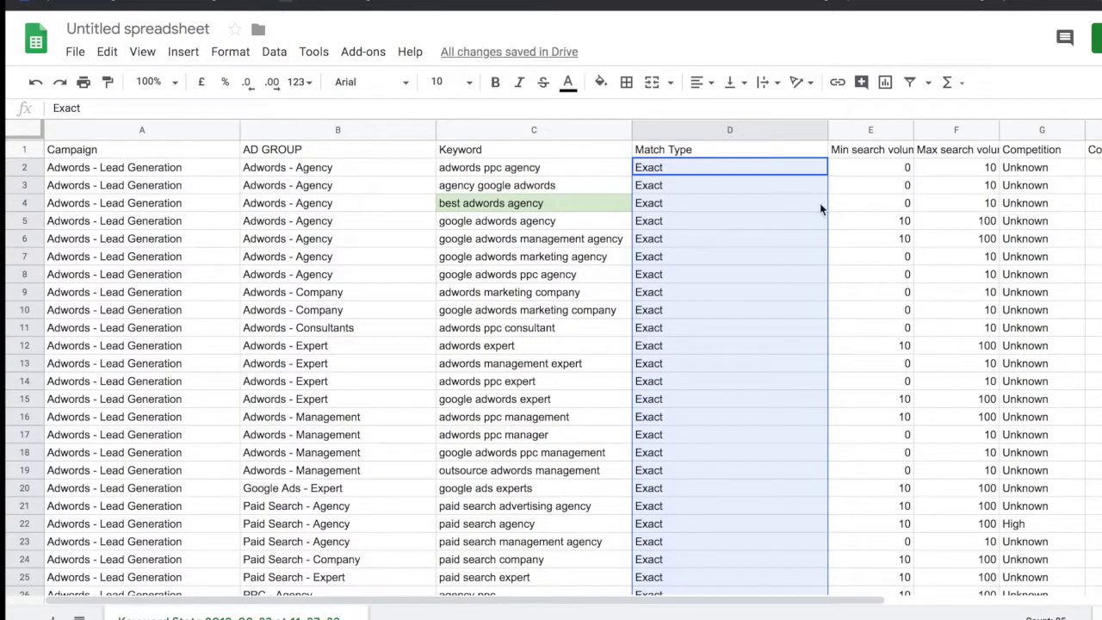
right_click(776, 131)
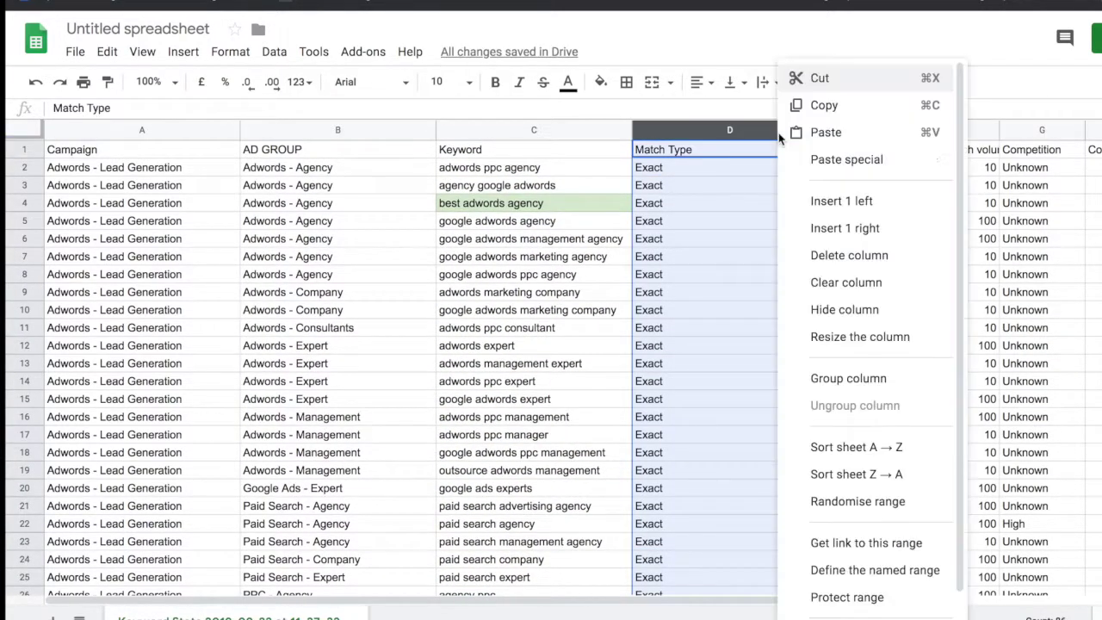
click(836, 228)
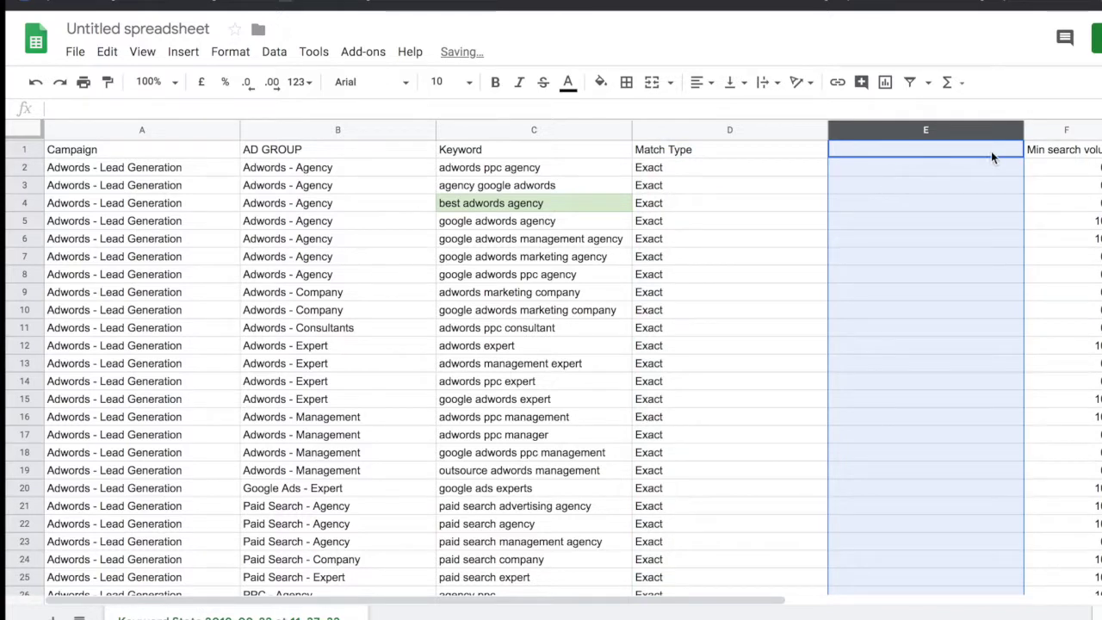
click(527, 171)
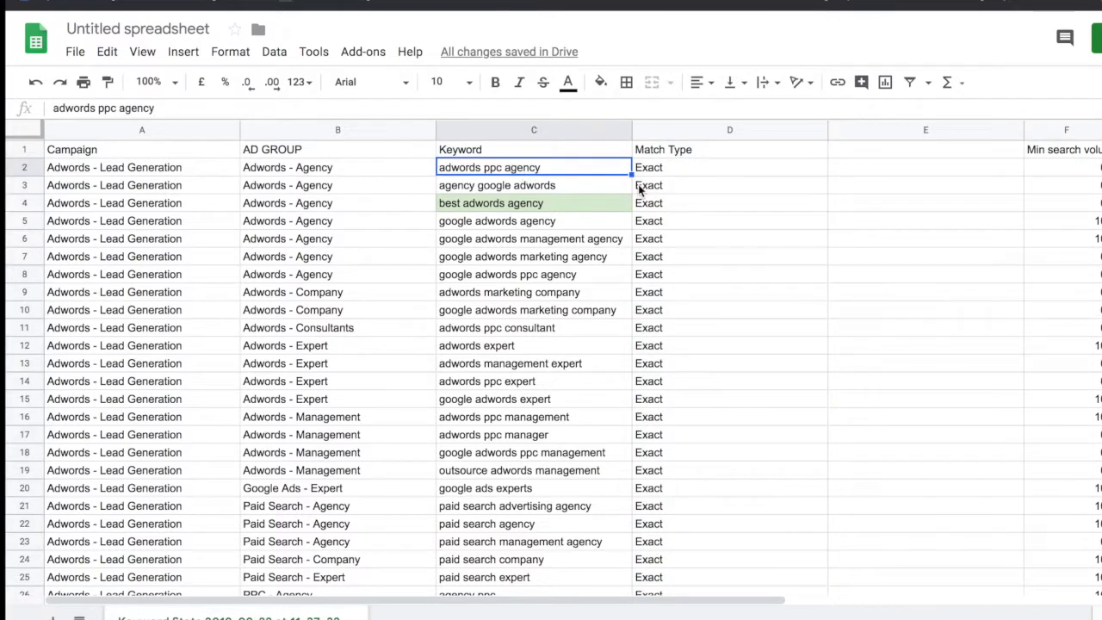
click(859, 154)
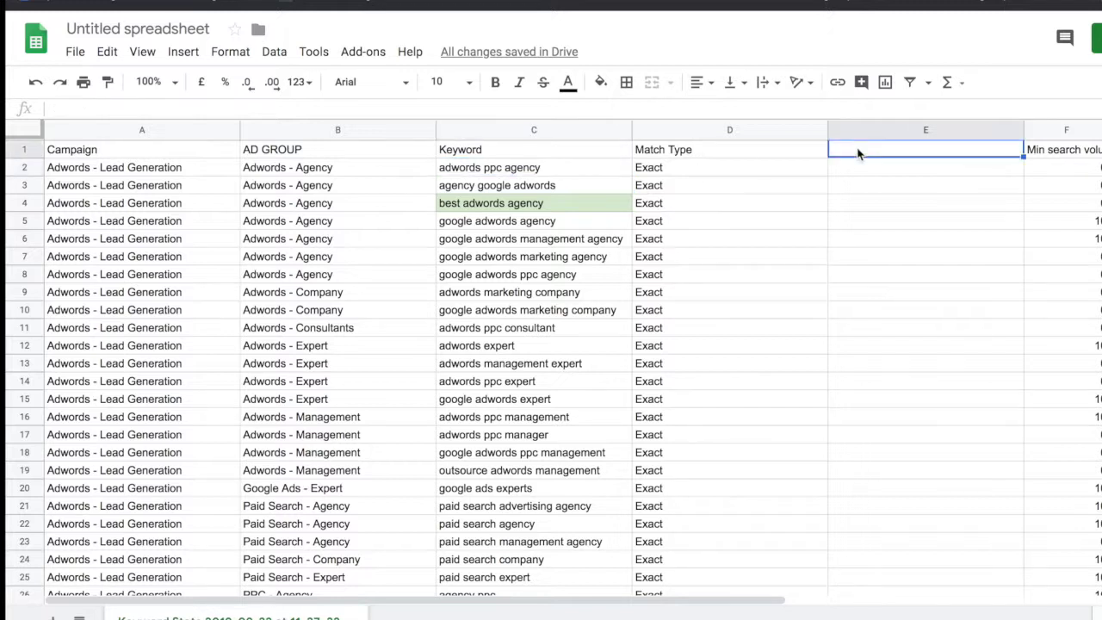
text(Final URL)
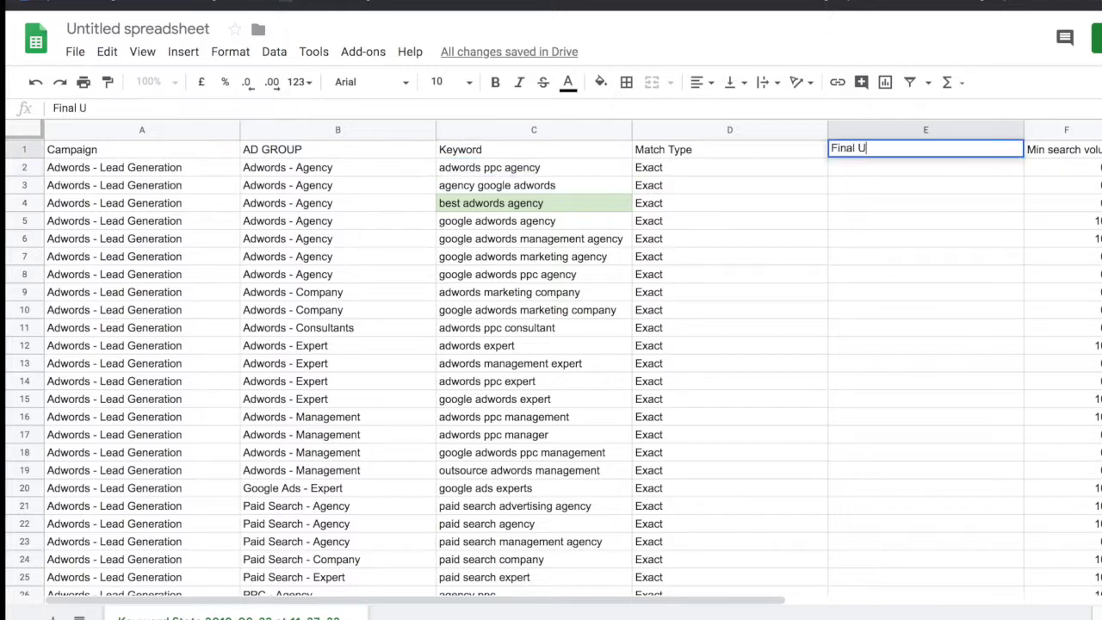
key(Return)
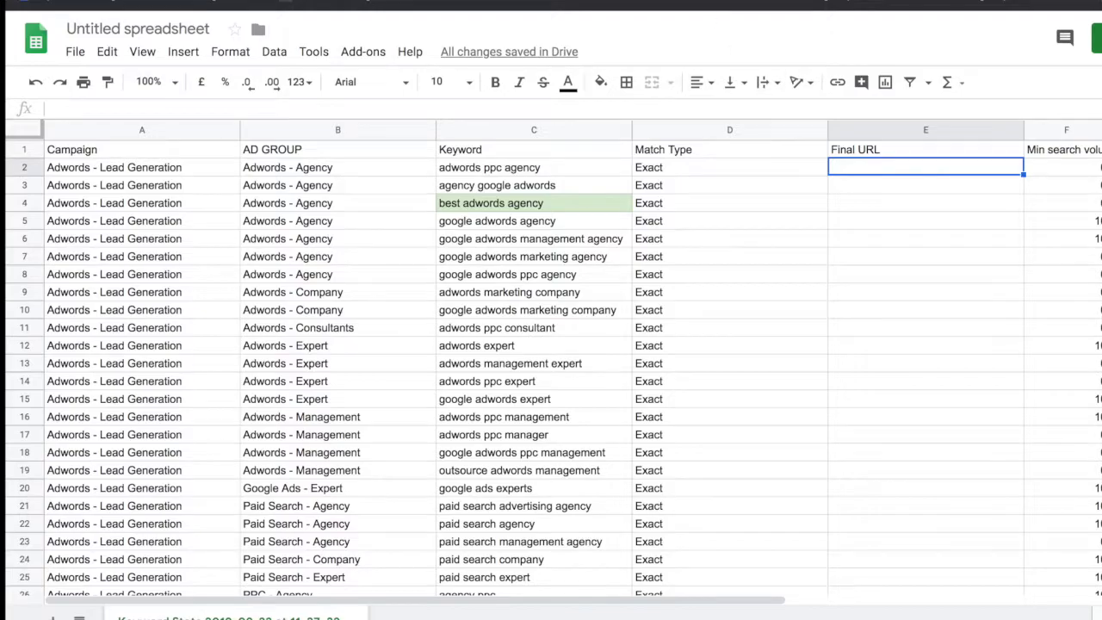
Step: Open an incognito window and go to bidmark.co.uk
key(ctrl+shift+n)
text(bidmark.co.uk)
key(Return)
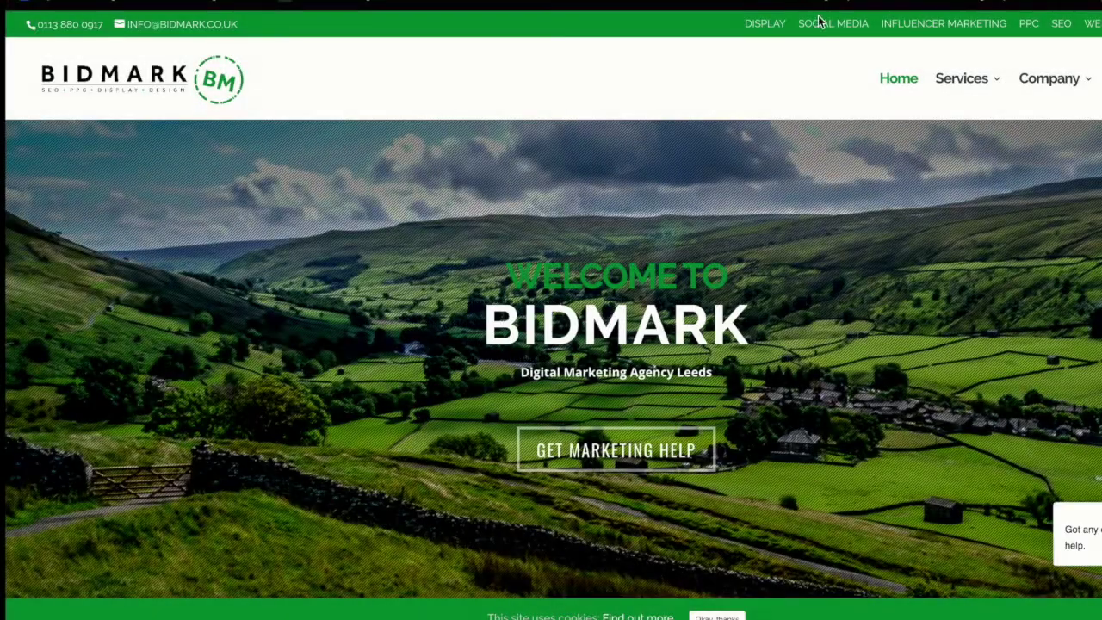
Step: Browse Bidmark's Services menu to the Search Engine PPC options
mouse_move(976, 78)
mouse_move(1009, 245)
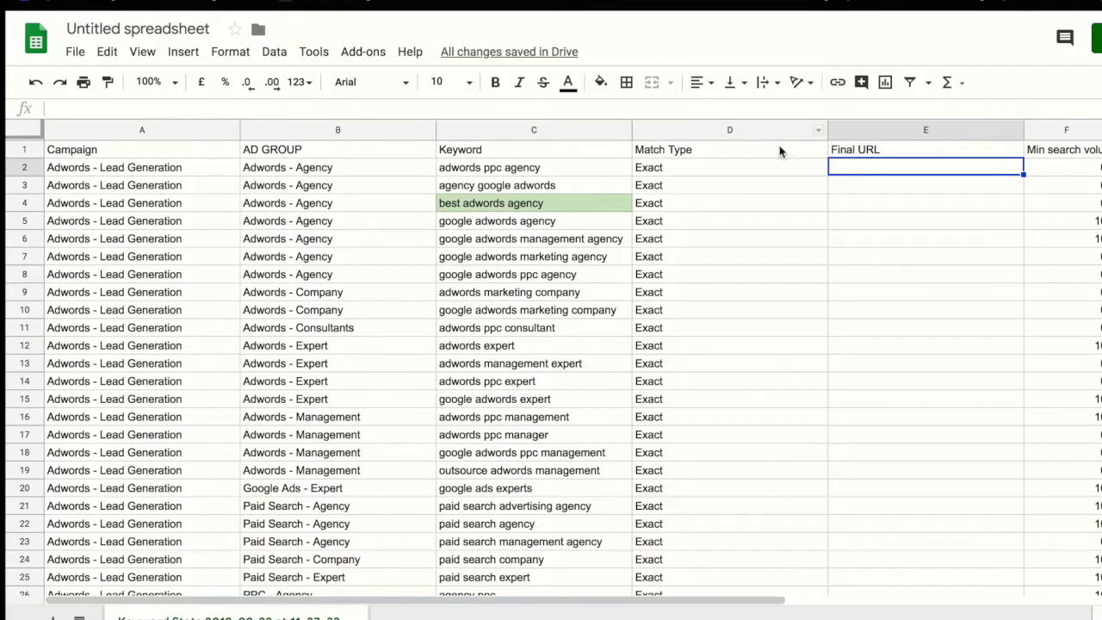
Step: Paste the Bidmark Google Adwords page URL into E2 and fill it down to row 86
click(838, 165)
text(https://www.bidmark.co.uk/home/digital-marketing-services/ppc-agency-leeds/google-adwords/)
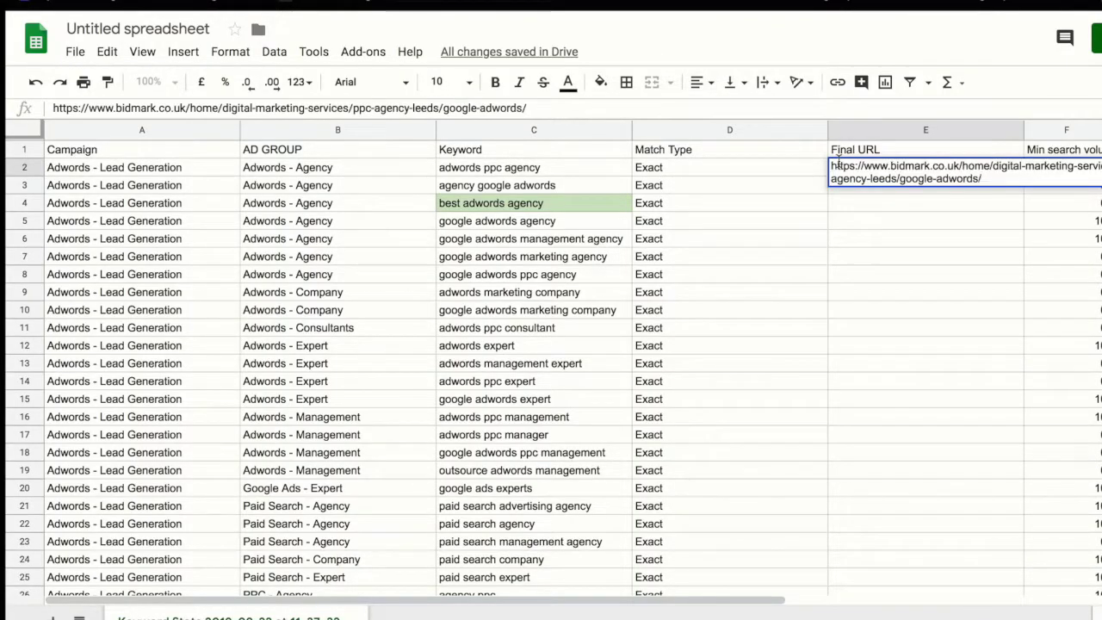
key(Return)
click(958, 172)
drag(1024, 176, 964, 518)
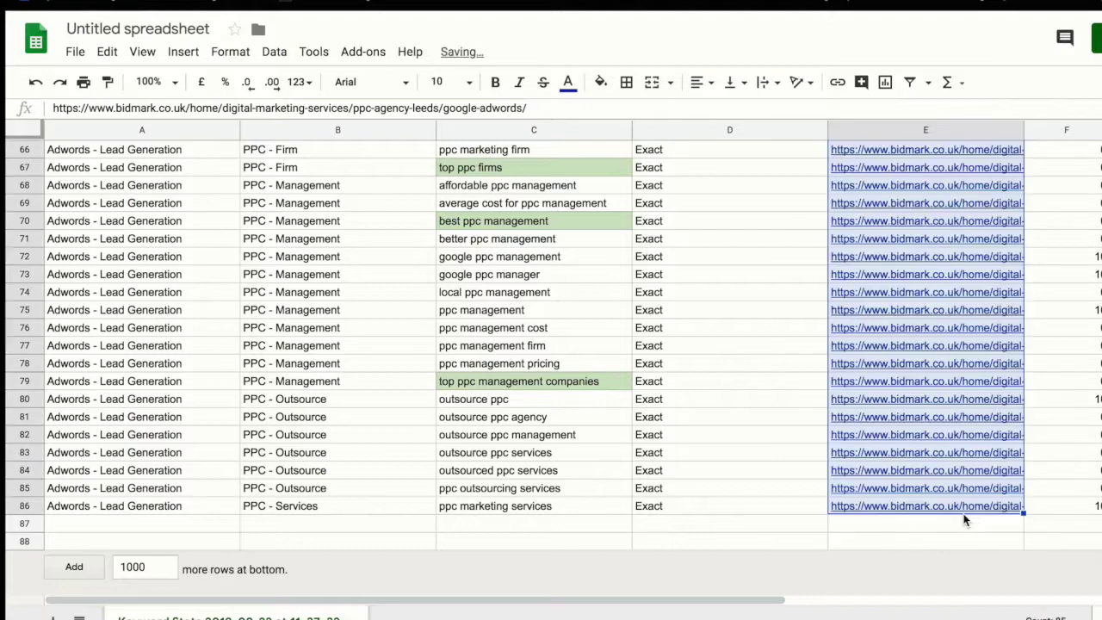
Step: Auto-fit the Match Type column and check the Campaign through Final URL headers
scroll(1003, 299, up, 13)
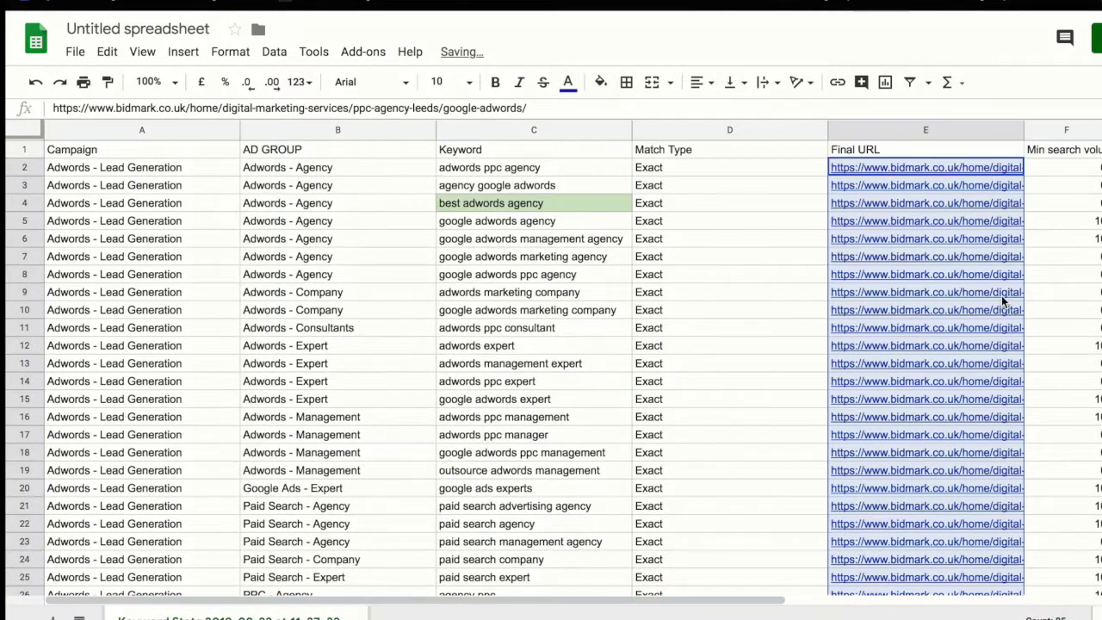
double_click(826, 130)
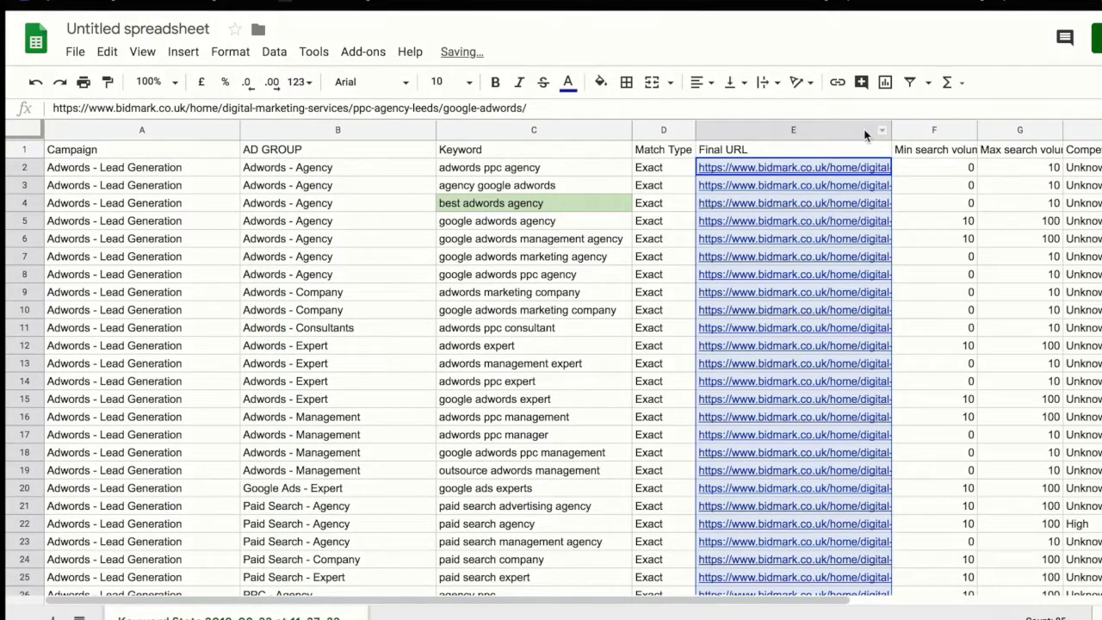
click(185, 154)
click(261, 156)
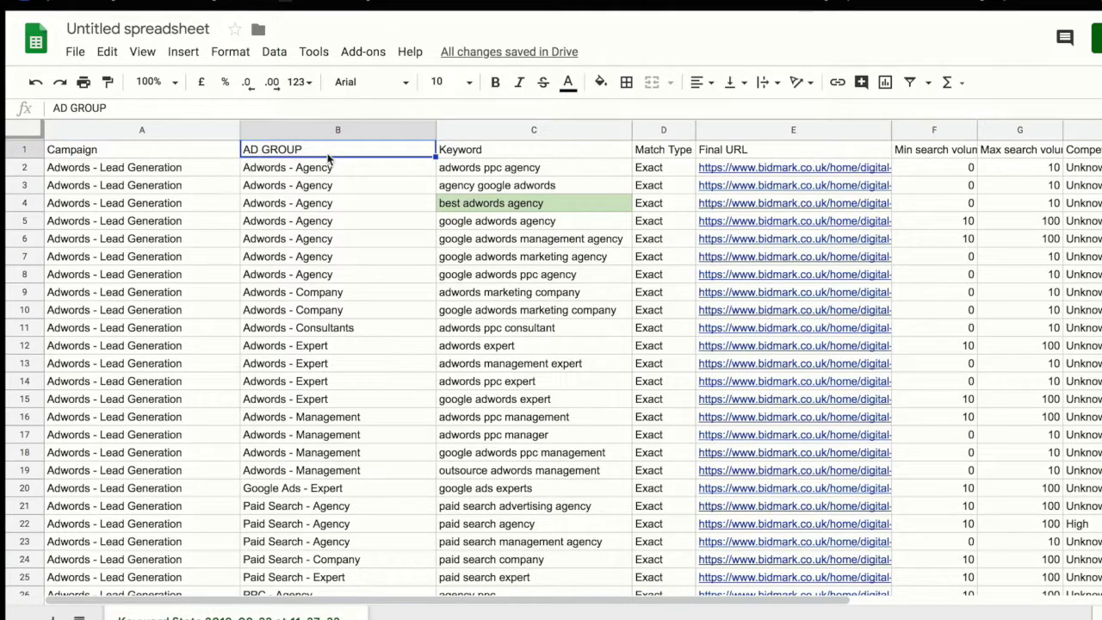
click(452, 153)
click(655, 155)
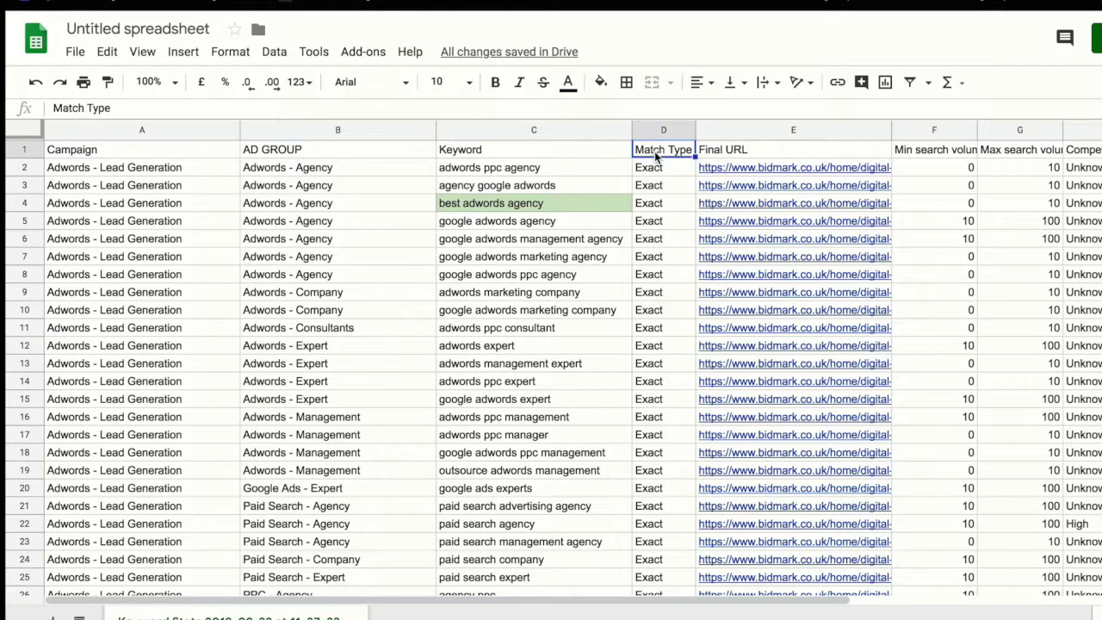
click(715, 153)
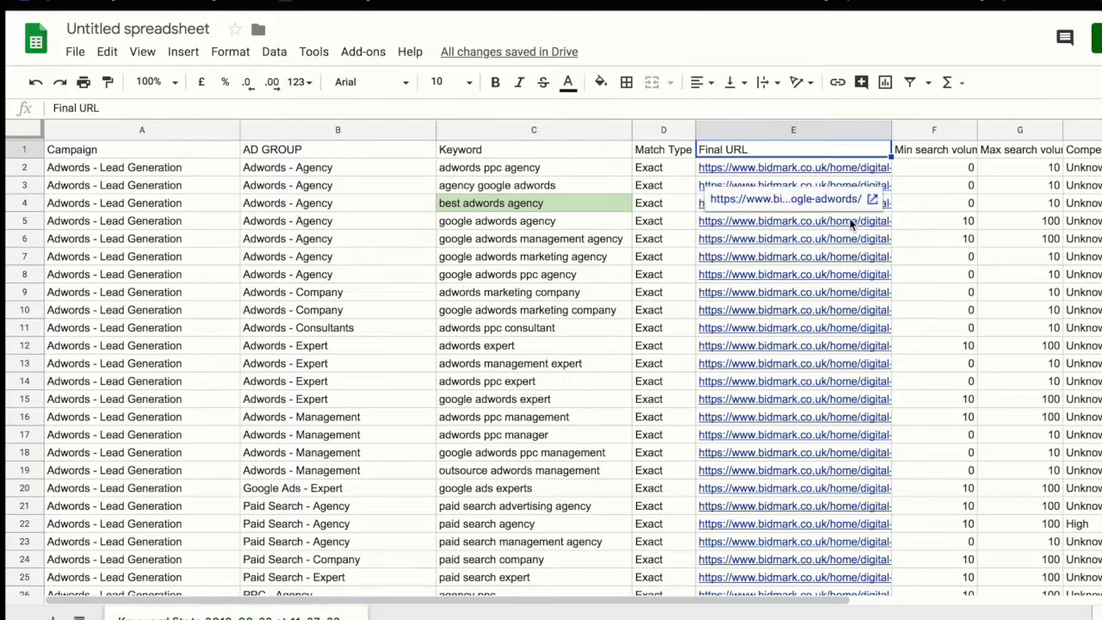
Step: Delete columns F through L and auto-fit the Final URL column to show full addresses
scroll(929, 226, right, 3)
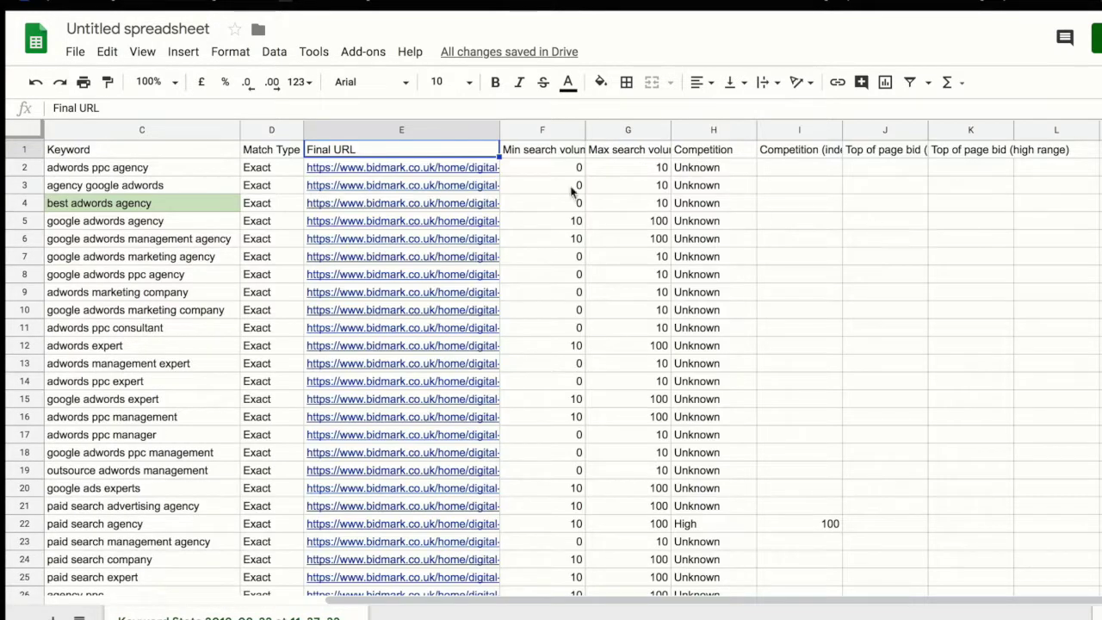
drag(548, 132, 1042, 164)
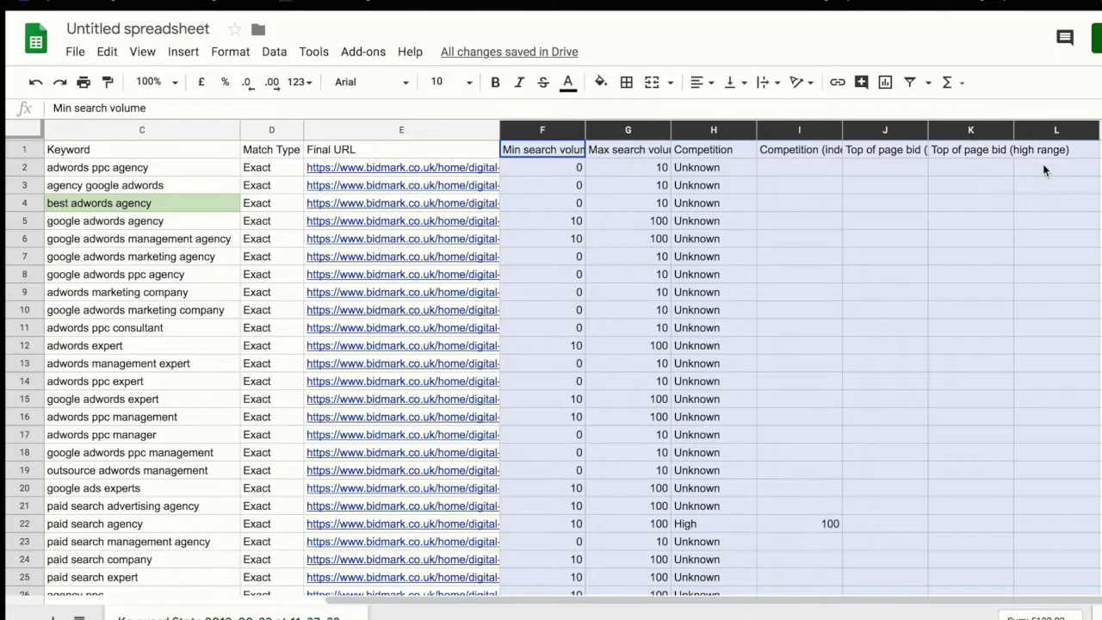
right_click(1011, 131)
click(1051, 252)
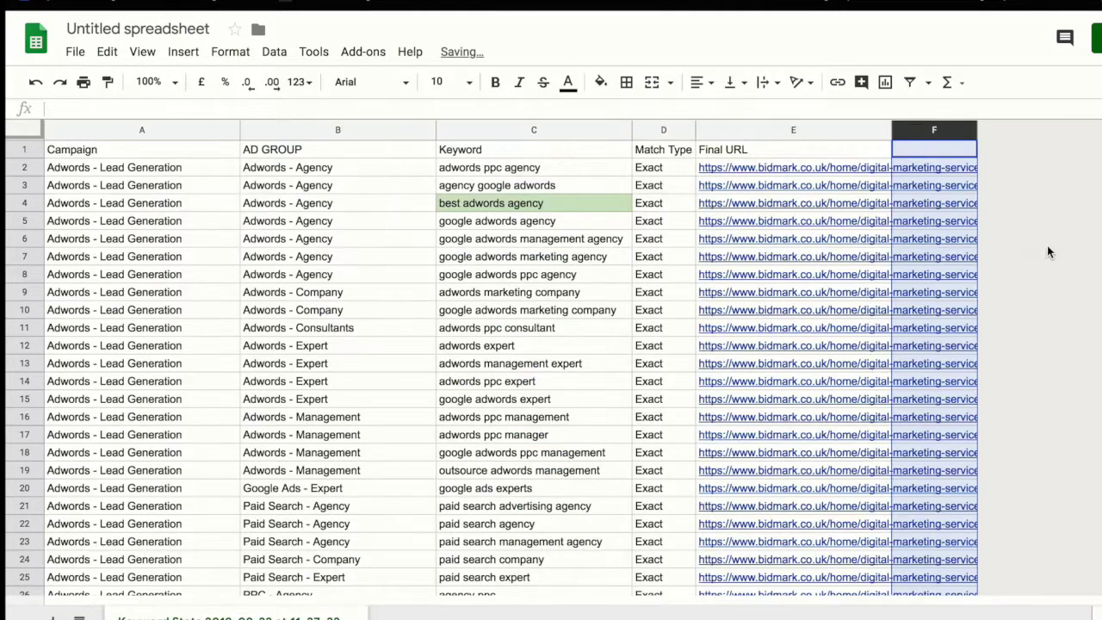
double_click(890, 130)
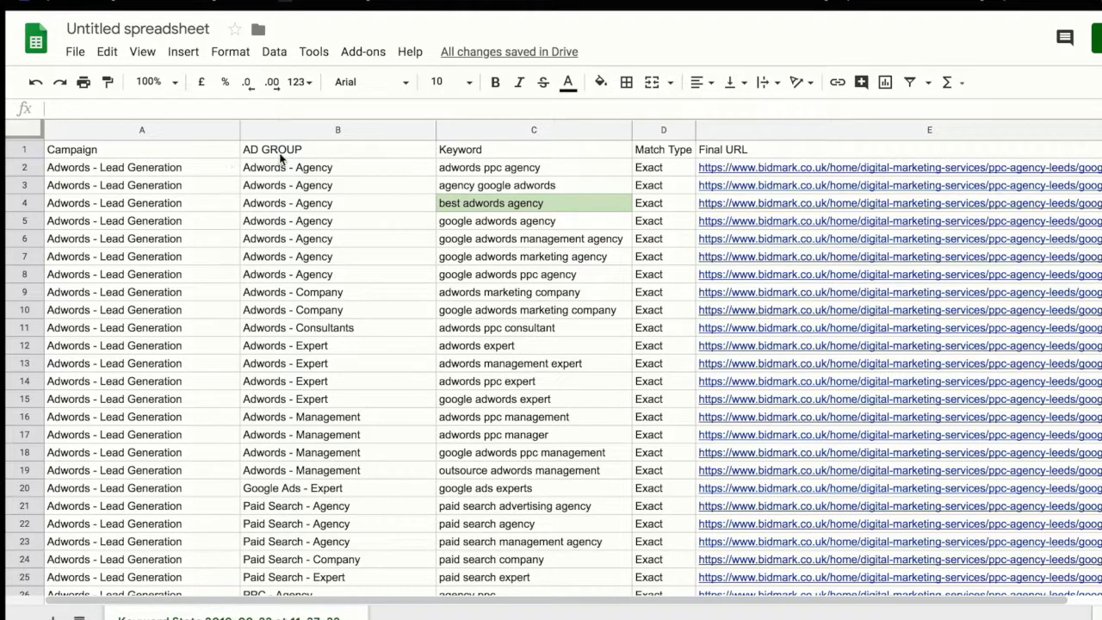
scroll(493, 163, right, 3)
scroll(492, 165, left, 3)
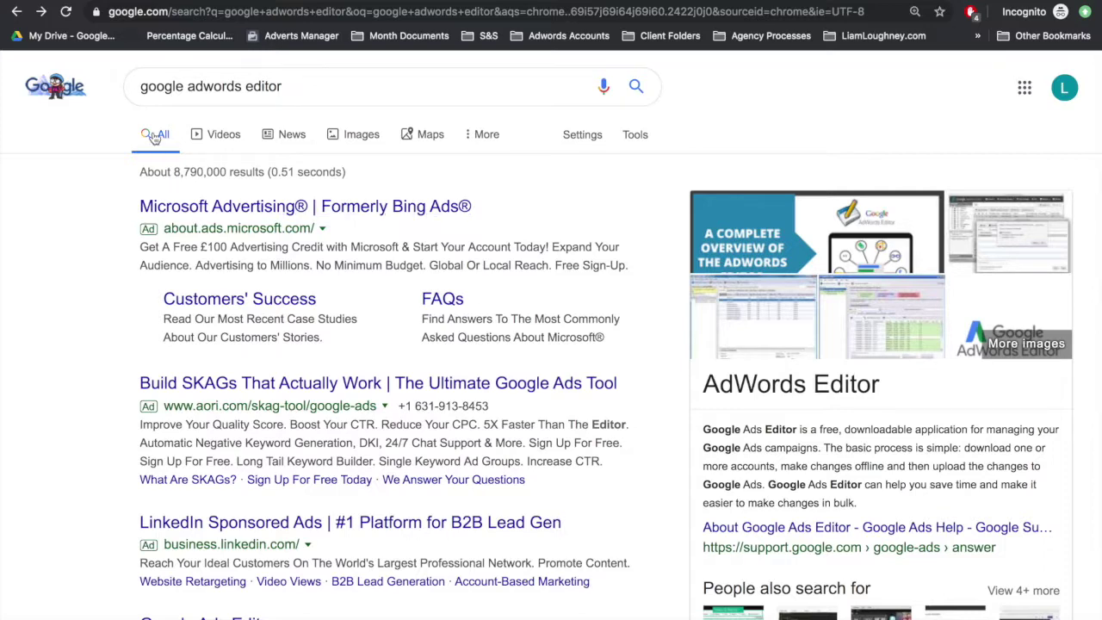
Step: Open the Google Ads Editor result on ads.google.com from the 'google adwords editor' search
scroll(110, 267, down, 3)
scroll(111, 267, down, 1)
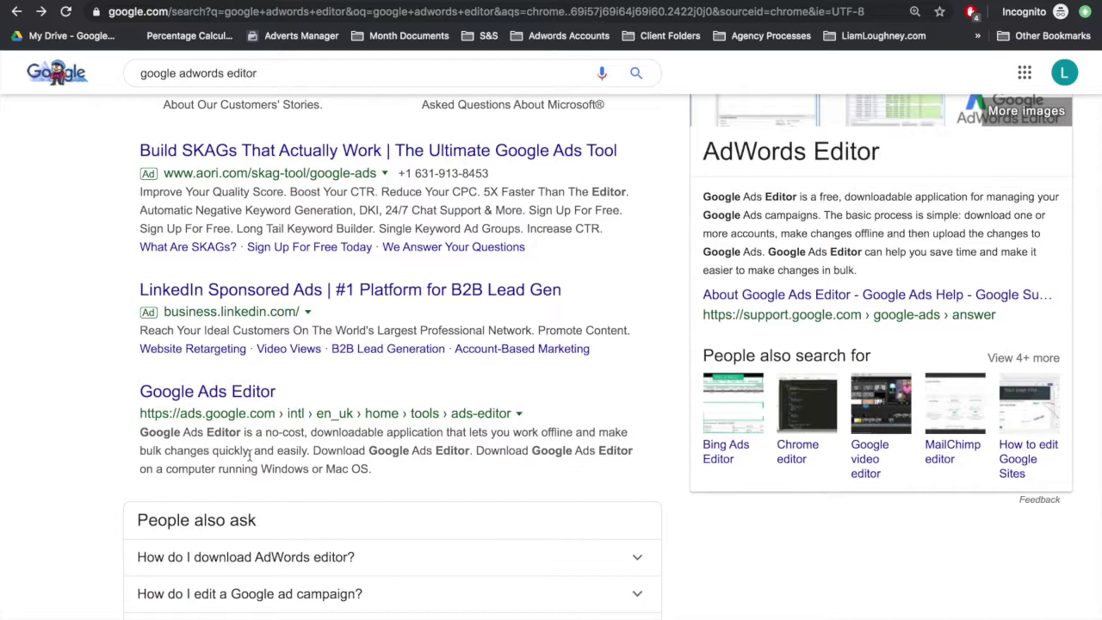
click(205, 406)
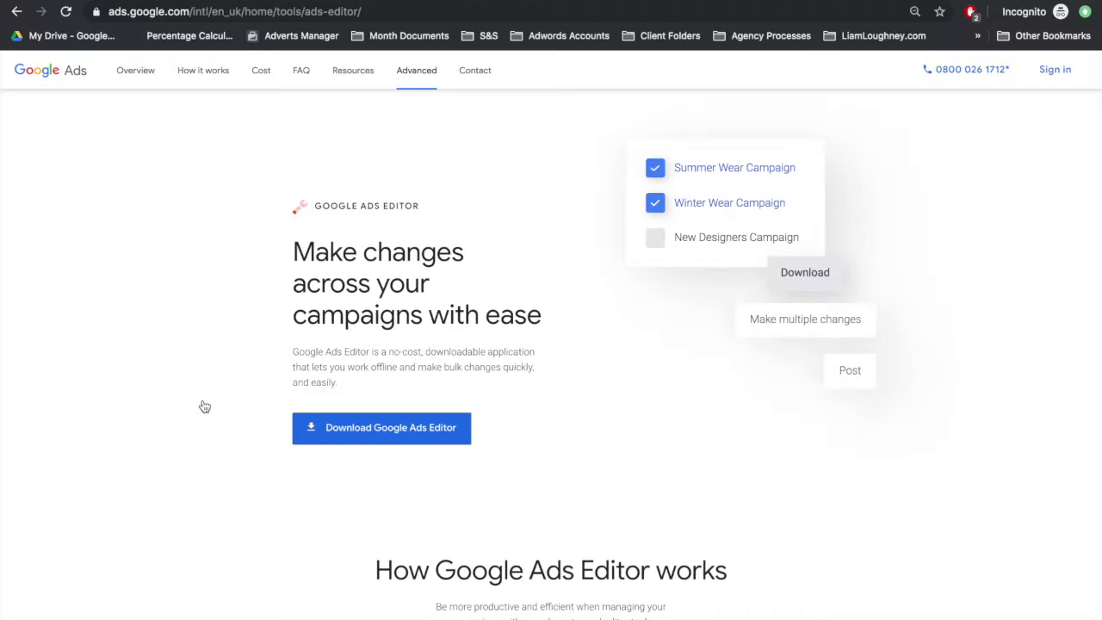
Step: Download Google Ads Editor and start adding a new account via browser sign-in
click(404, 438)
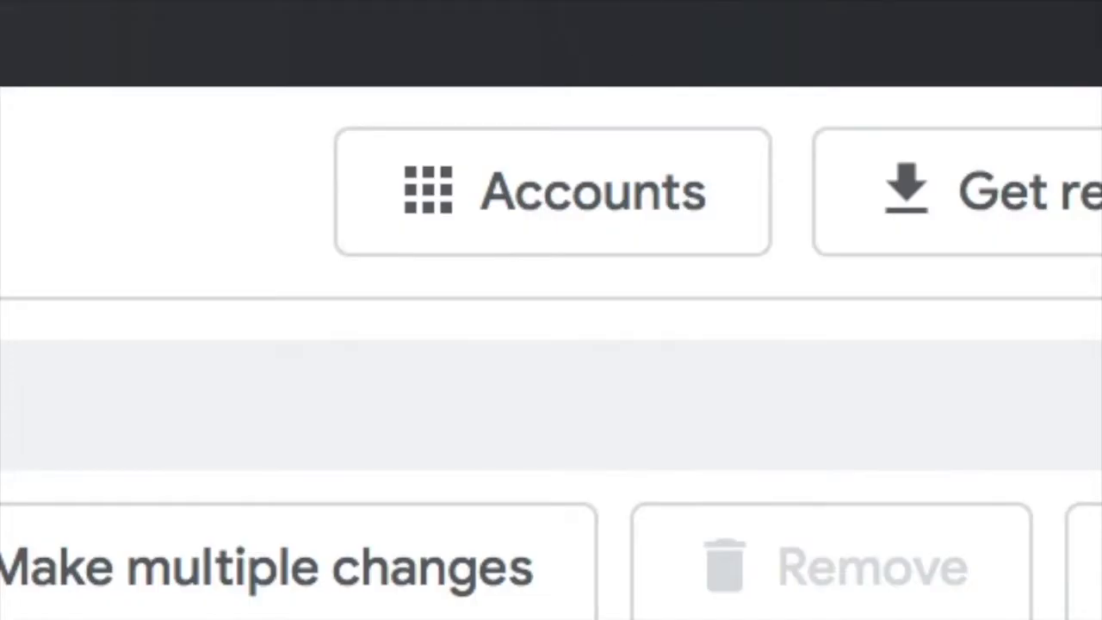
click(506, 200)
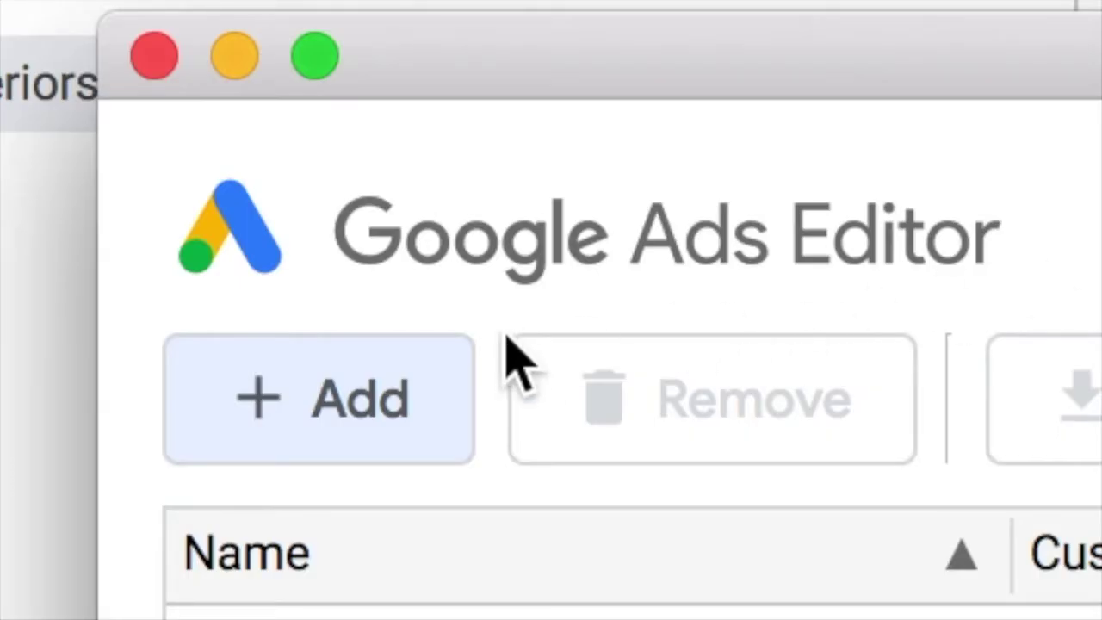
click(344, 411)
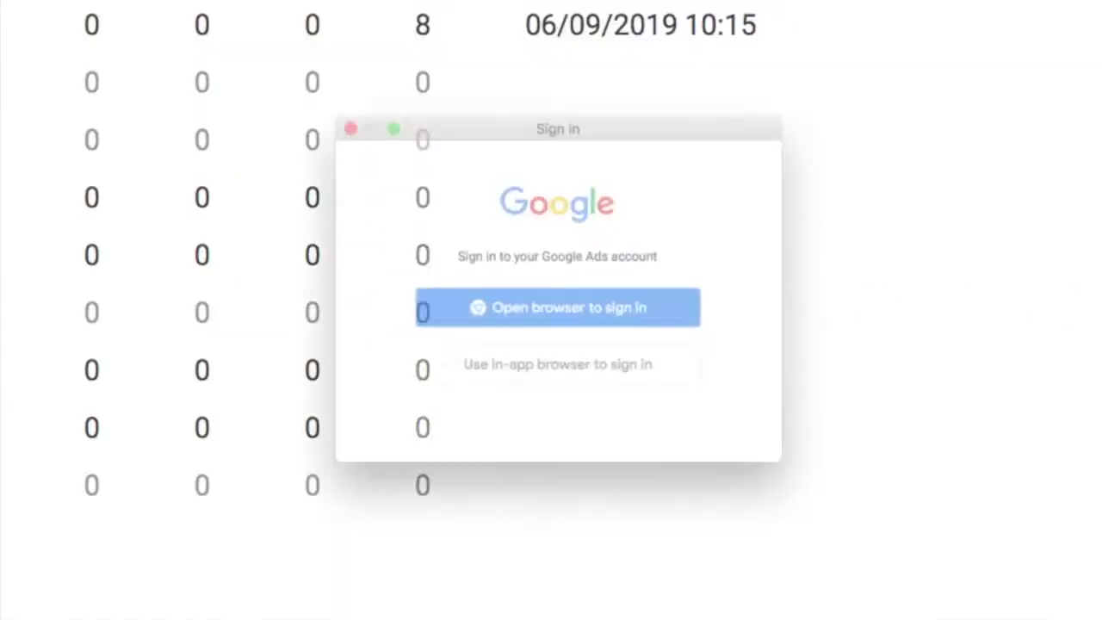
click(432, 332)
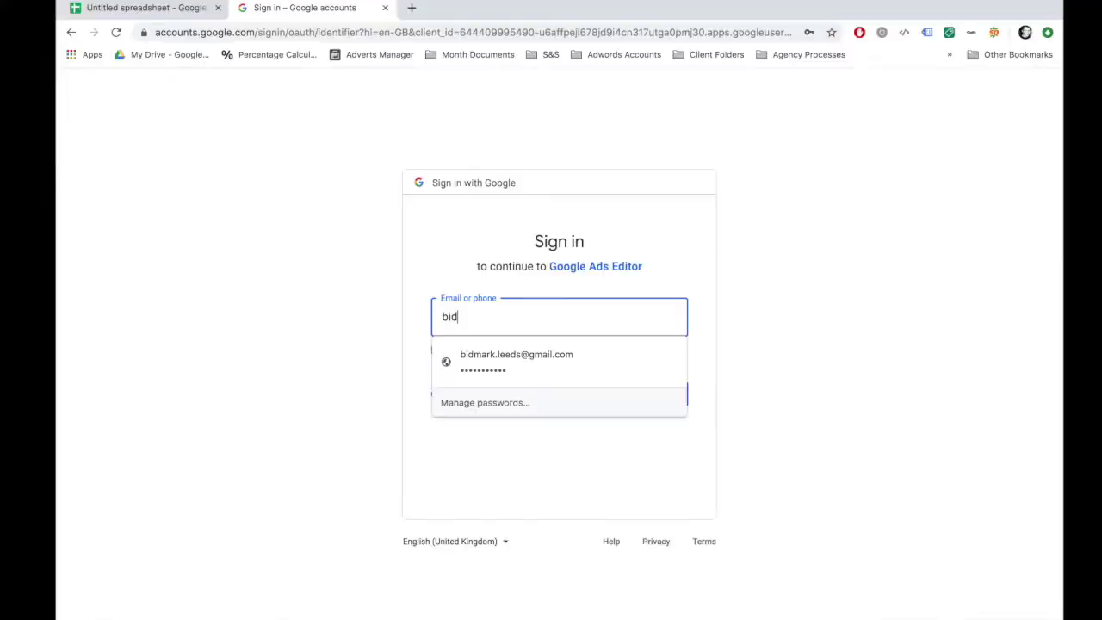
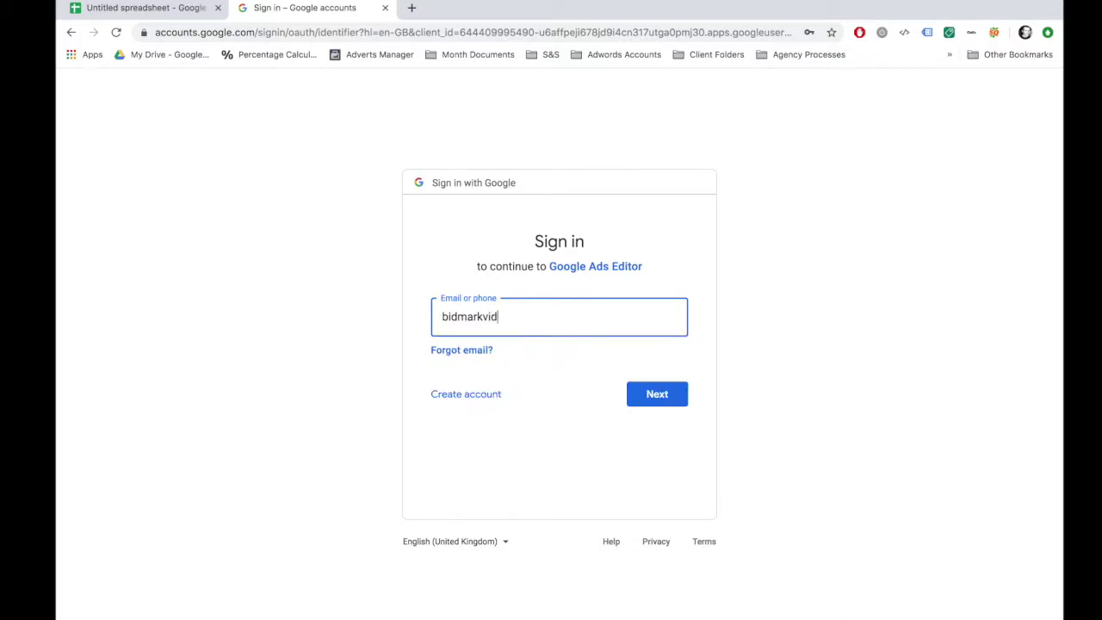
Step: Sign in with the Google account's e-mail and password, then allow Google Ads Editor access
key(Return)
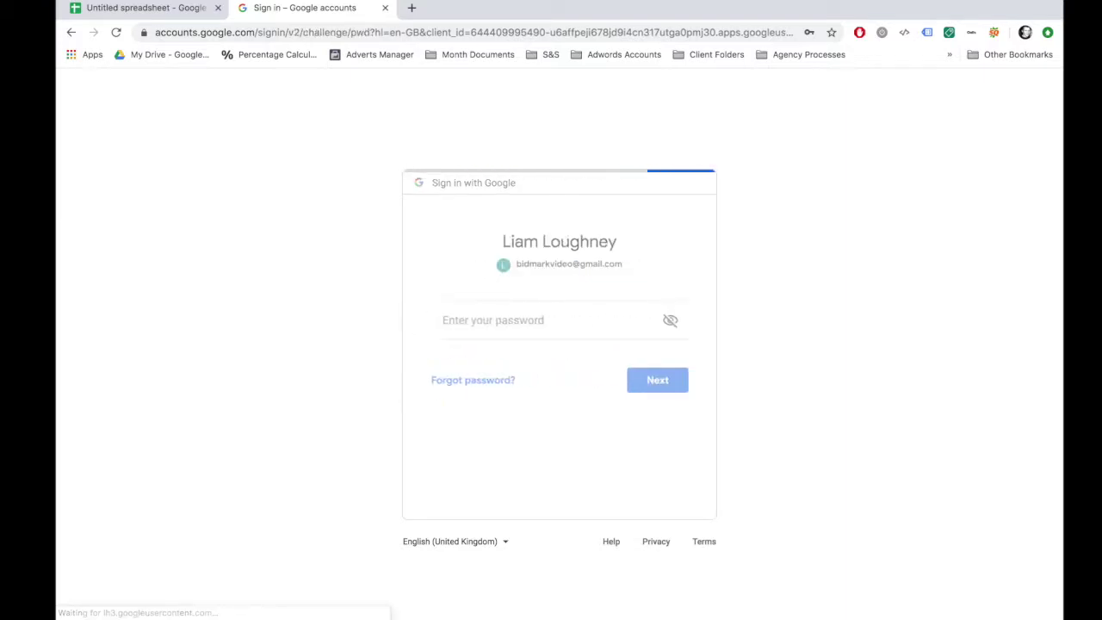
text(•••••••••••)
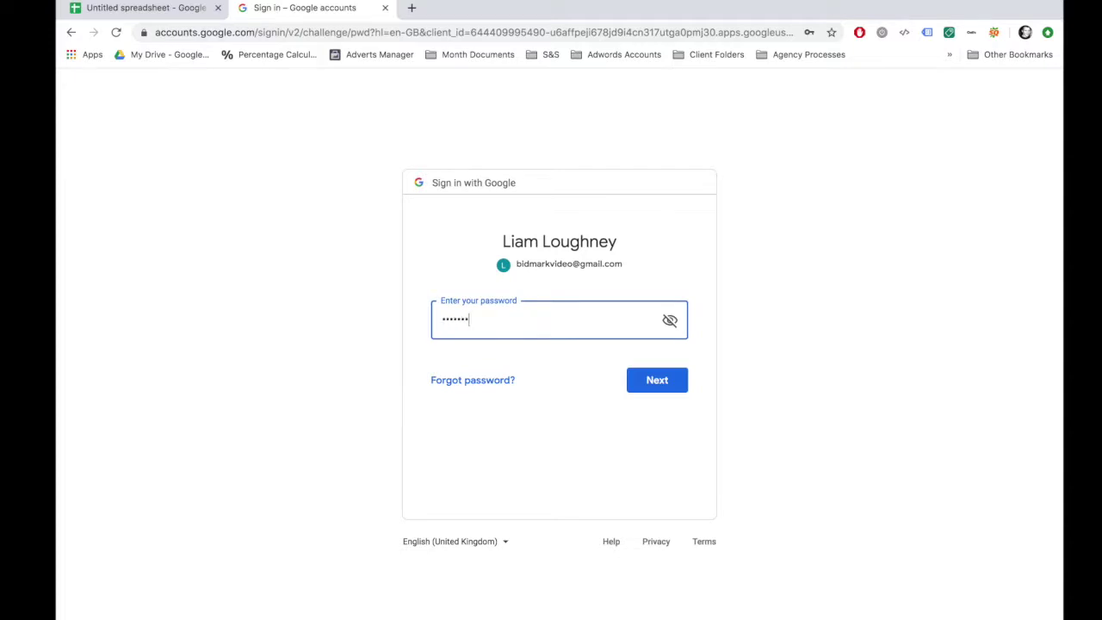
key(Return)
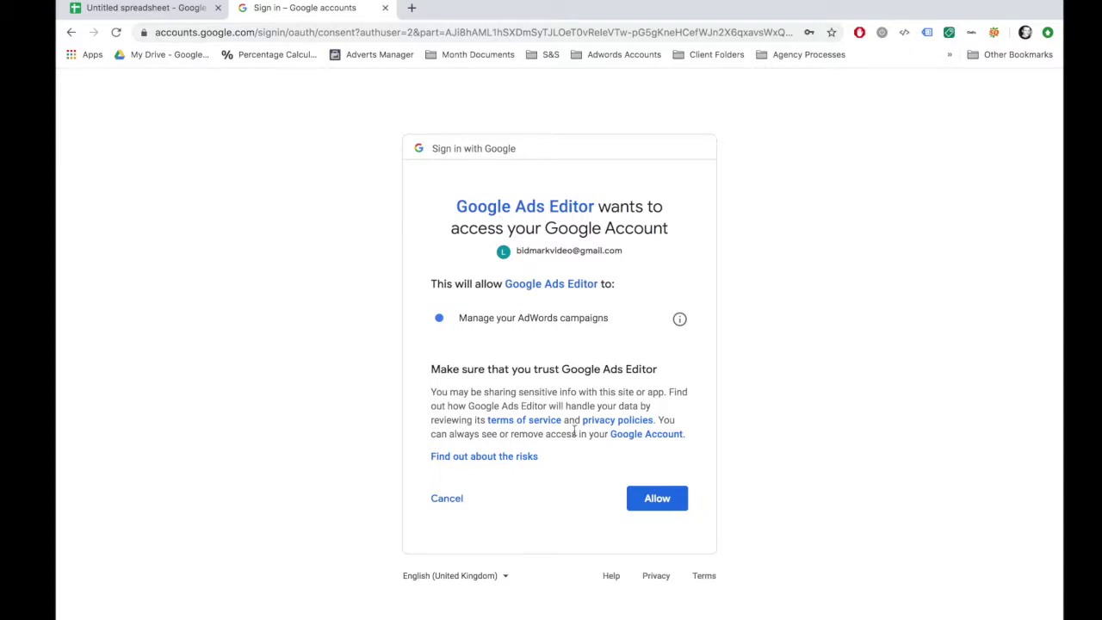
click(651, 499)
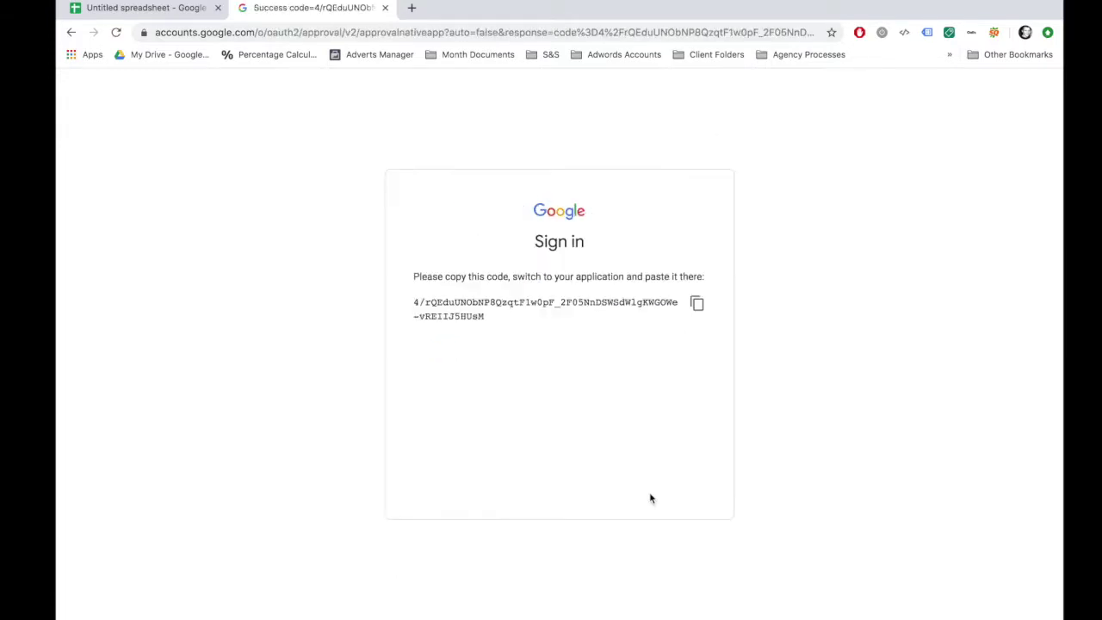
Step: Paste the sign-in code into Ads Editor, confirm it, and download all campaigns
triple_click(507, 312)
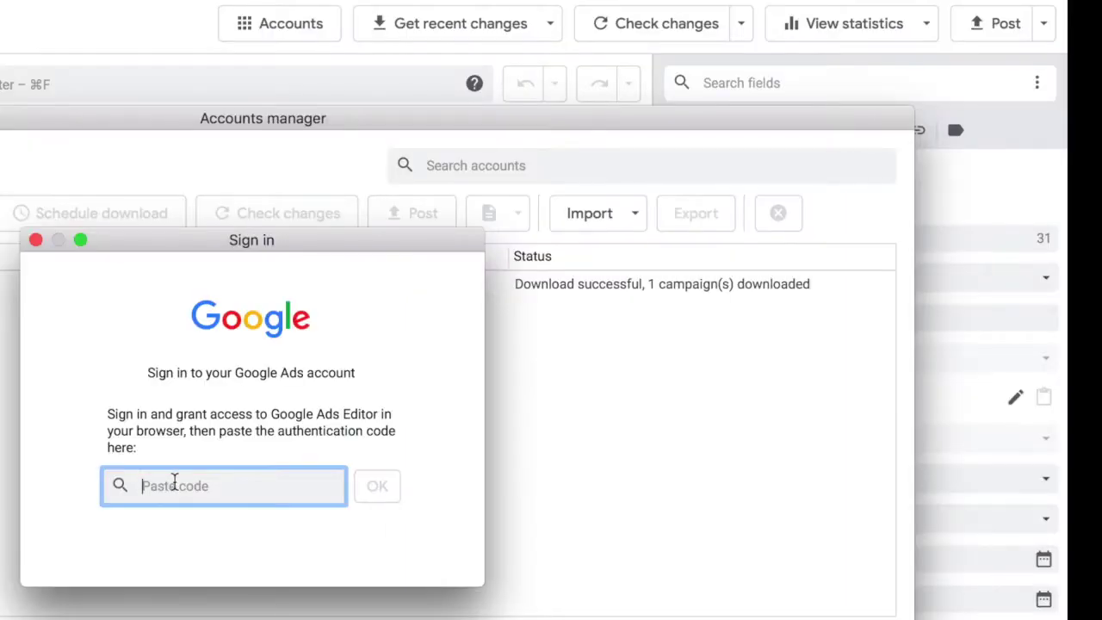
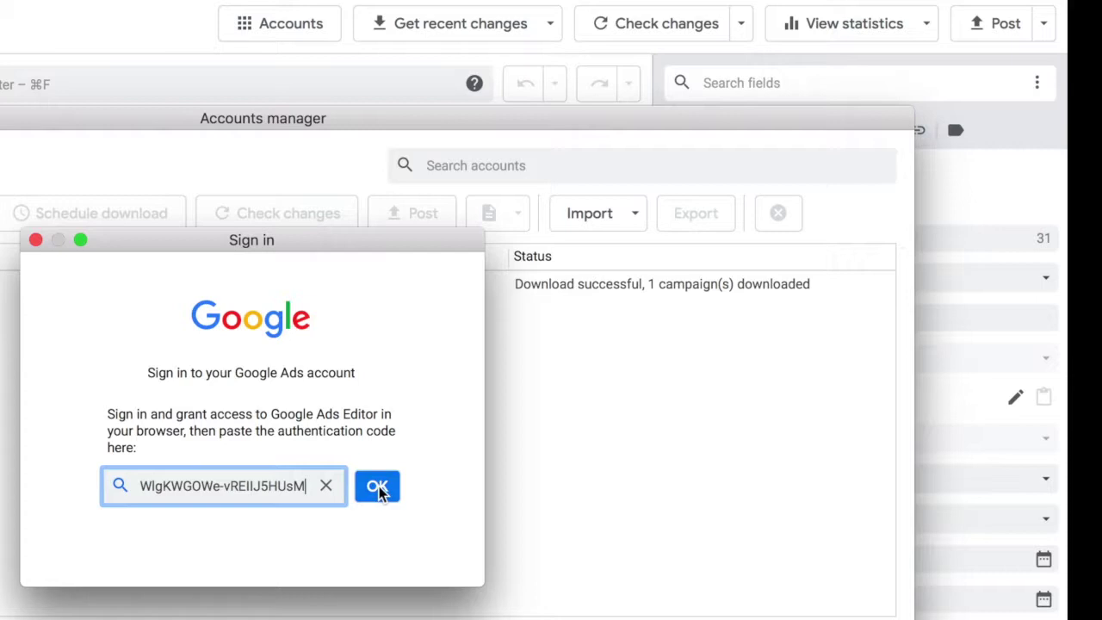
click(377, 487)
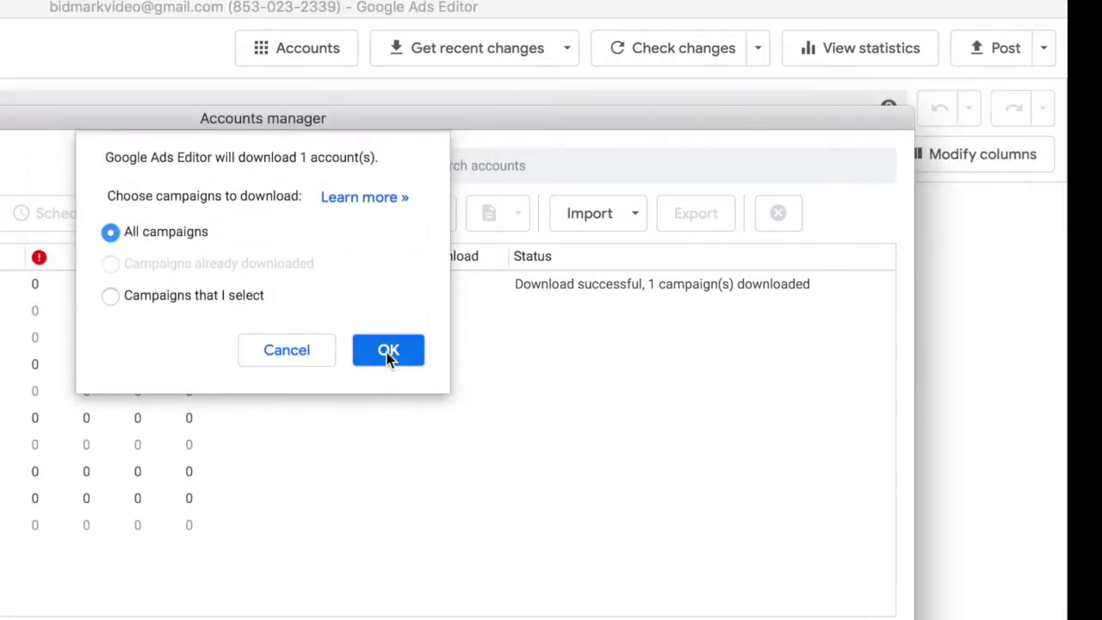
click(386, 352)
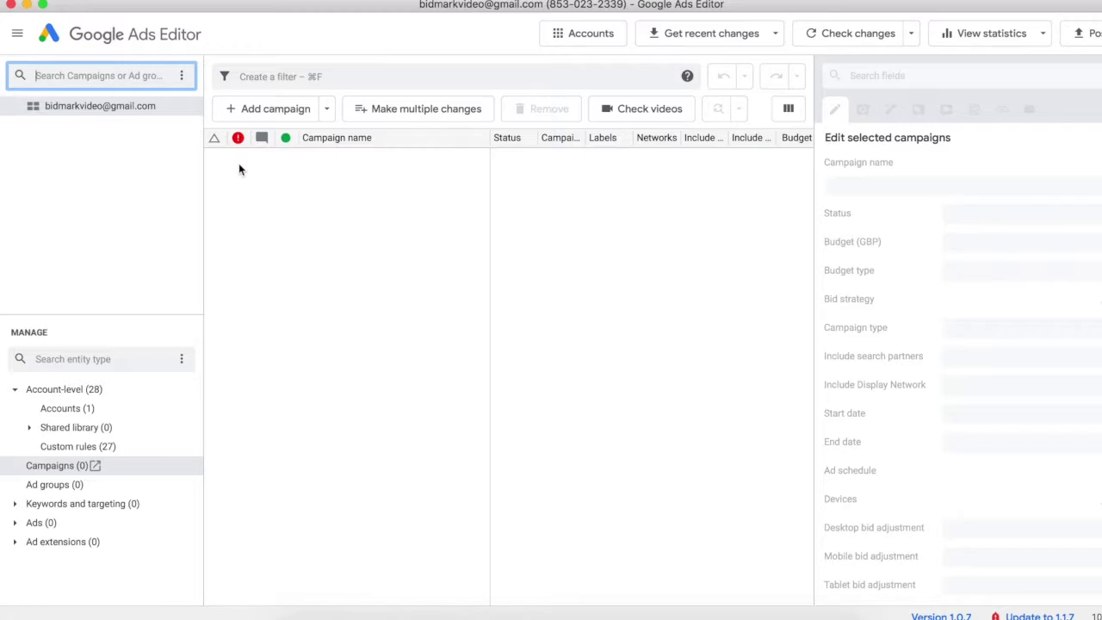
Step: Close the blank spreadsheet tab in the browser and return to Ads Editor
key(ctrl+Right)
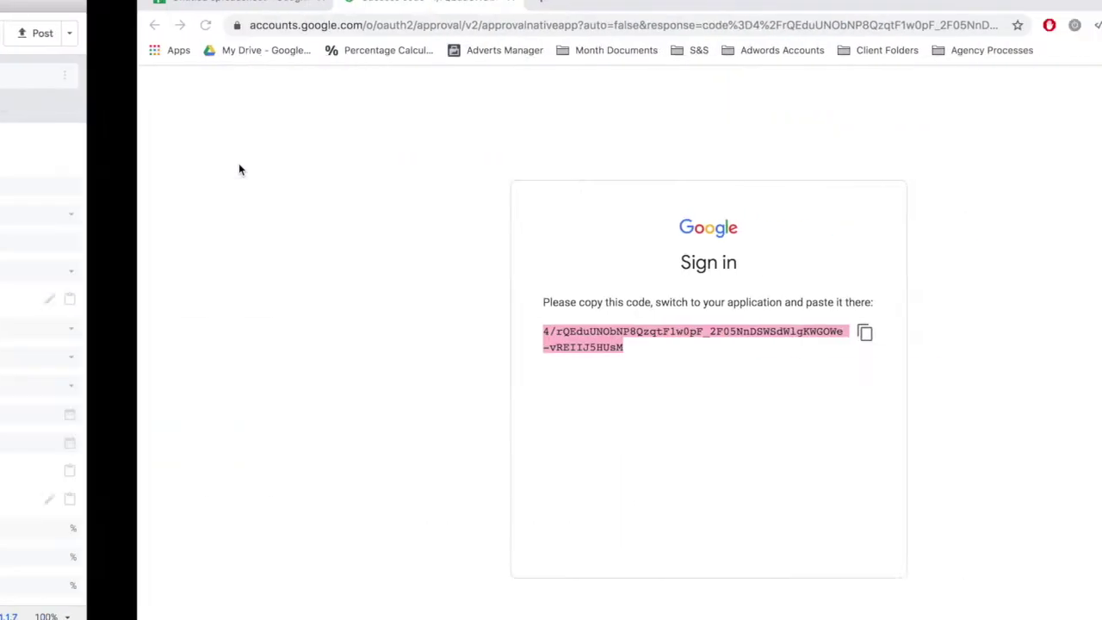
click(140, 5)
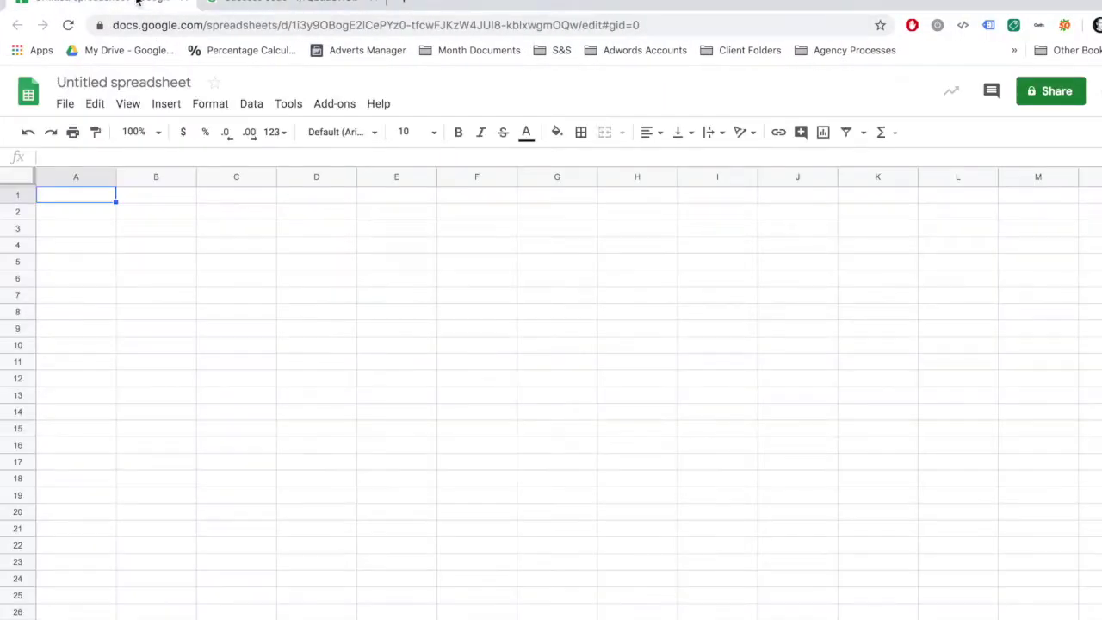
click(183, 5)
key(ctrl+Left)
Step: Copy keyword table columns A–E (campaign, ad group, keyword, match type, final URL)
key(ctrl+Right)
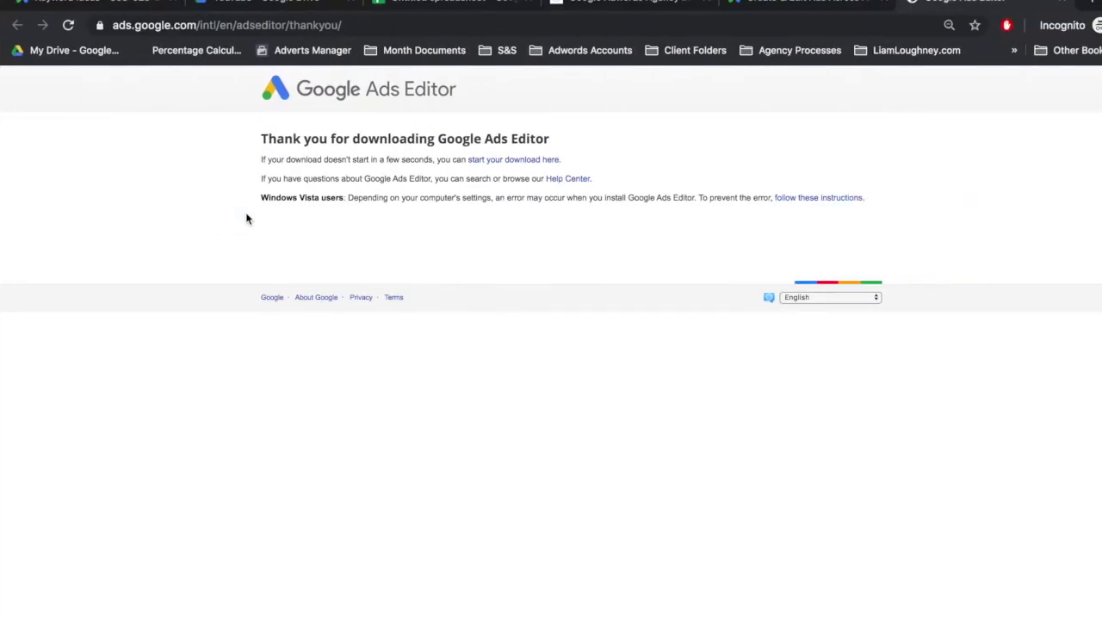
click(456, 3)
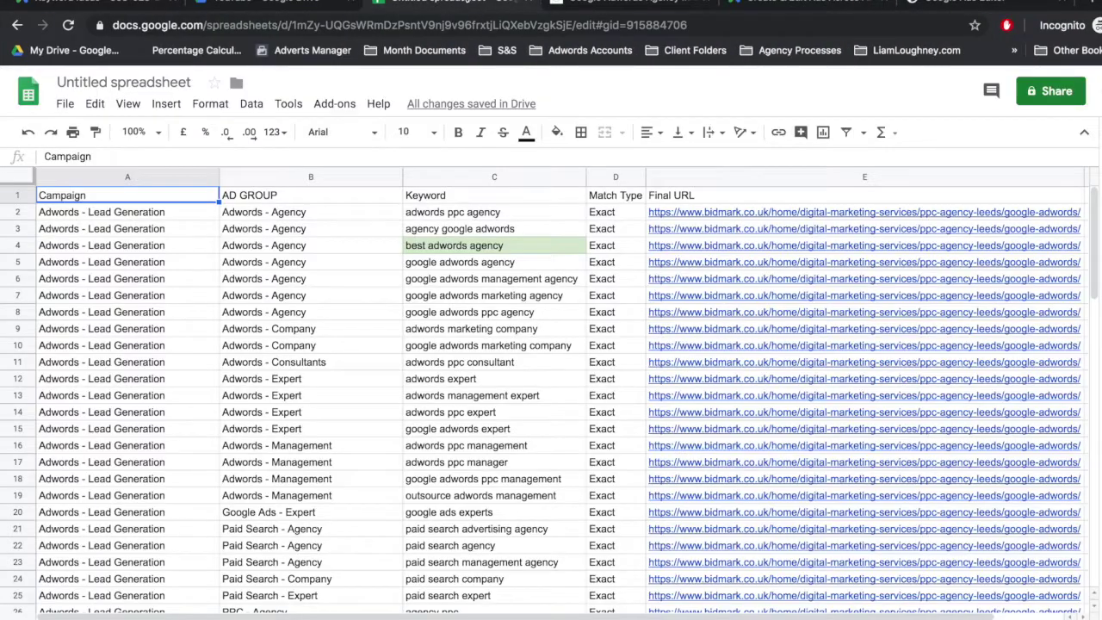
click(157, 265)
drag(134, 172, 278, 209)
drag(346, 204, 665, 219)
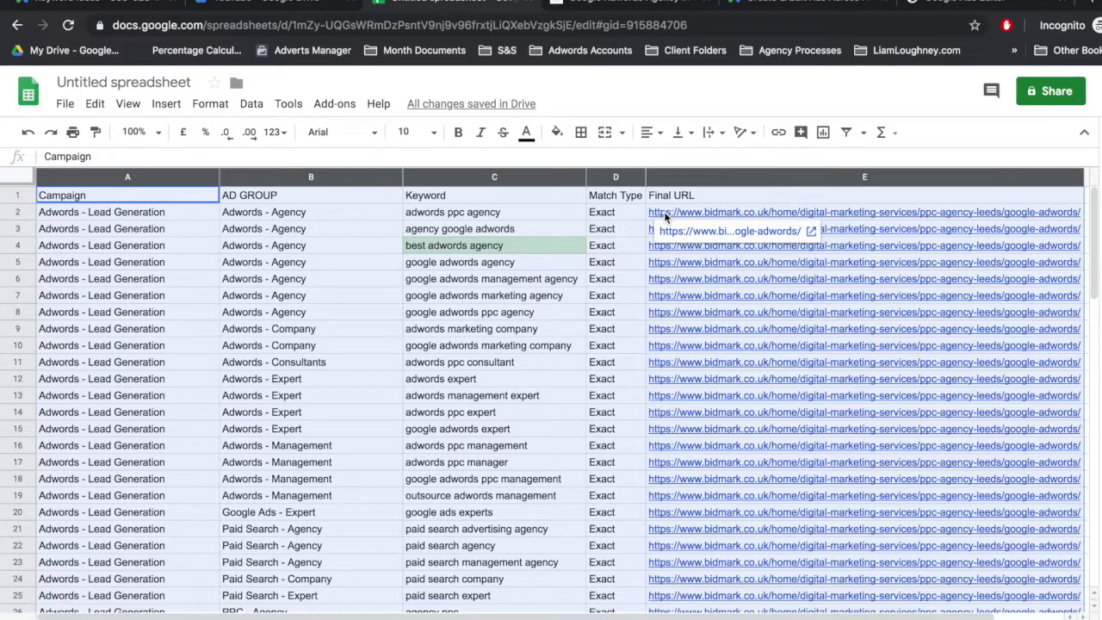
key(ctrl+c)
key(super+Tab)
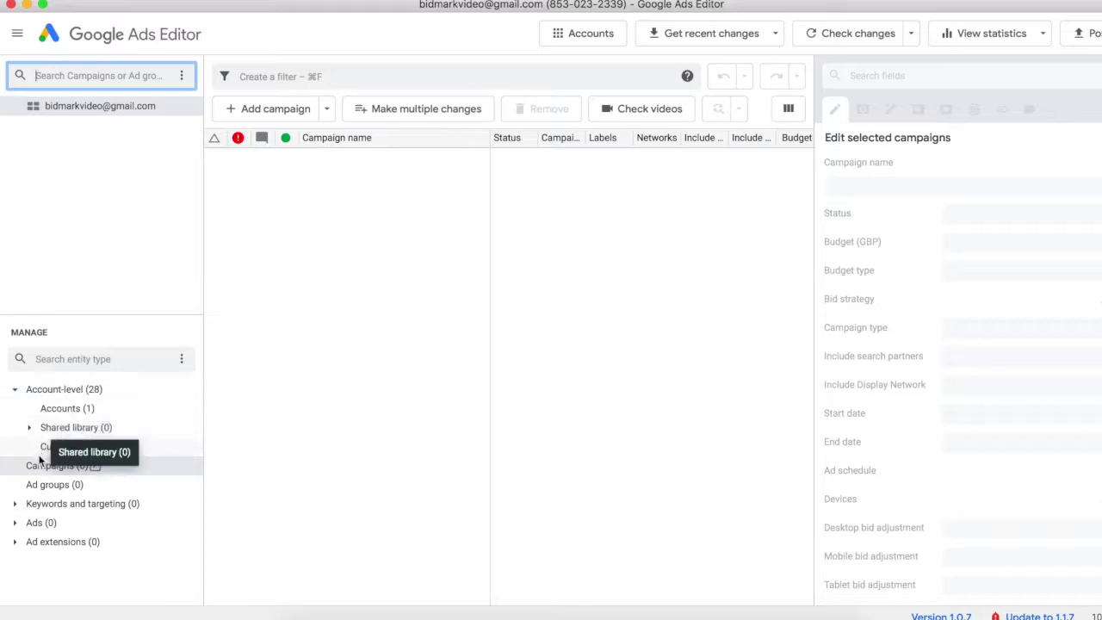
Step: Expand the Keywords and targeting group in the Manage list
click(18, 507)
scroll(86, 516, down, 5)
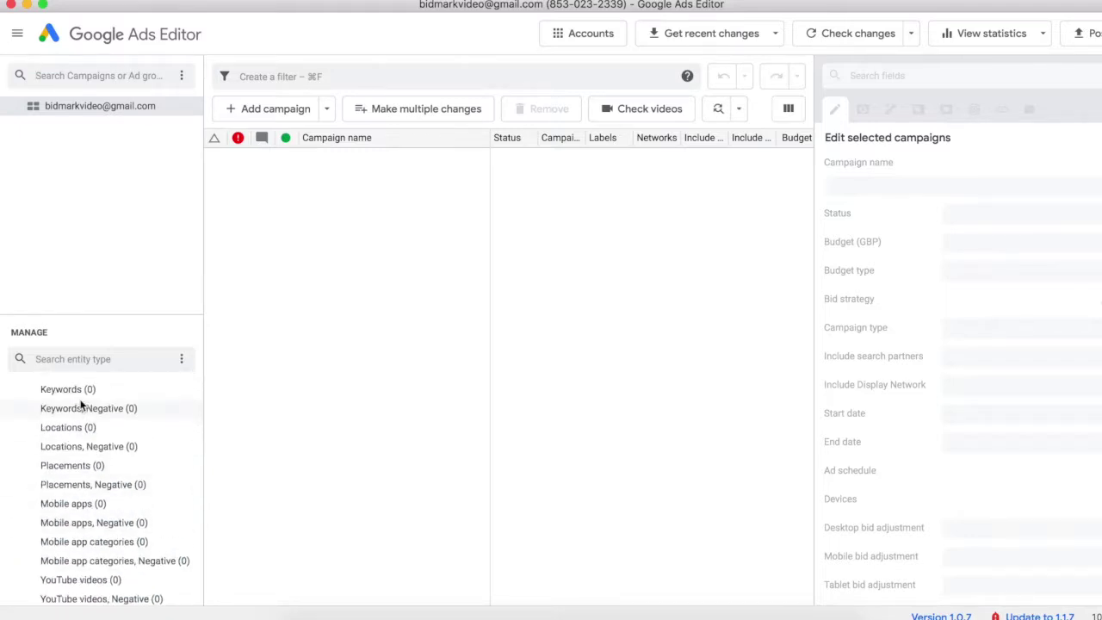
scroll(98, 499, down, 3)
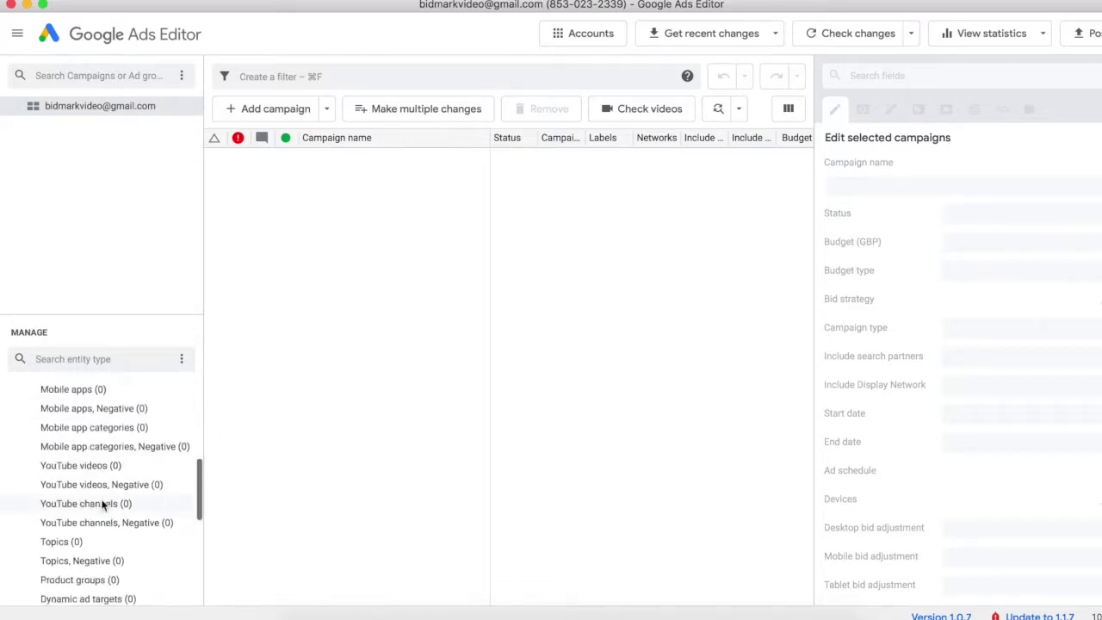
scroll(80, 528, down, 1)
scroll(80, 528, down, 3)
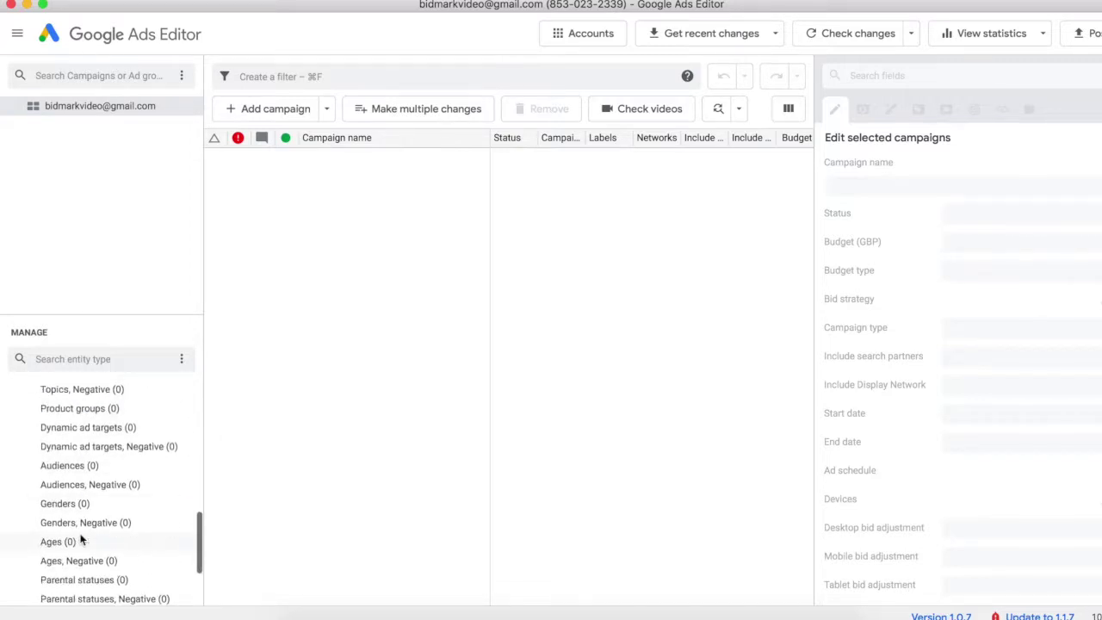
scroll(67, 550, down, 3)
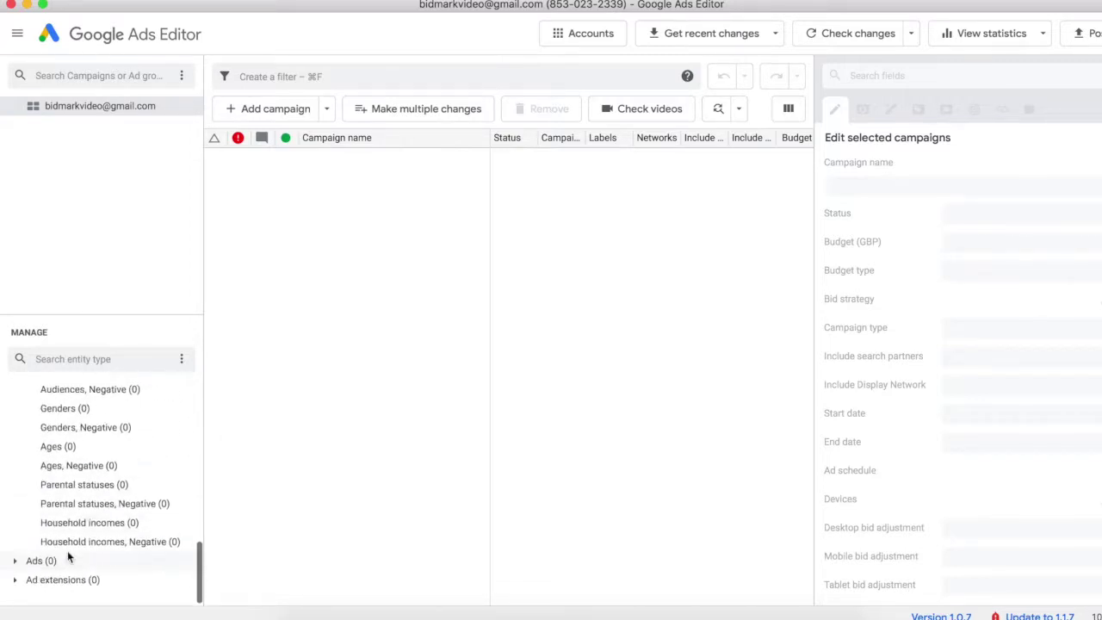
scroll(70, 538, up, 3)
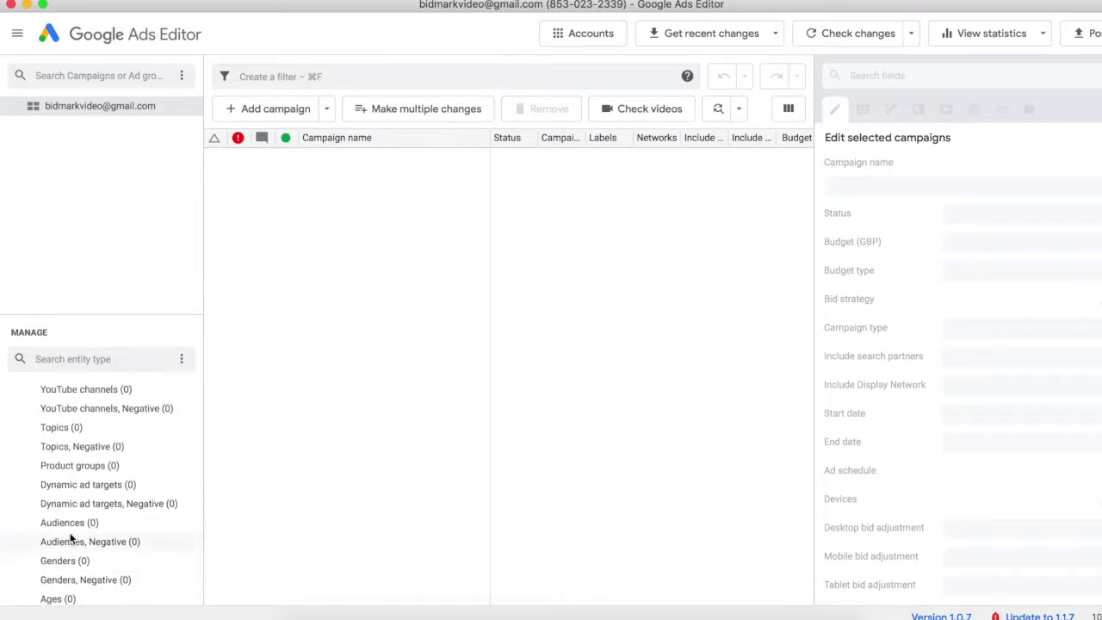
scroll(71, 538, up, 3)
scroll(70, 538, up, 2)
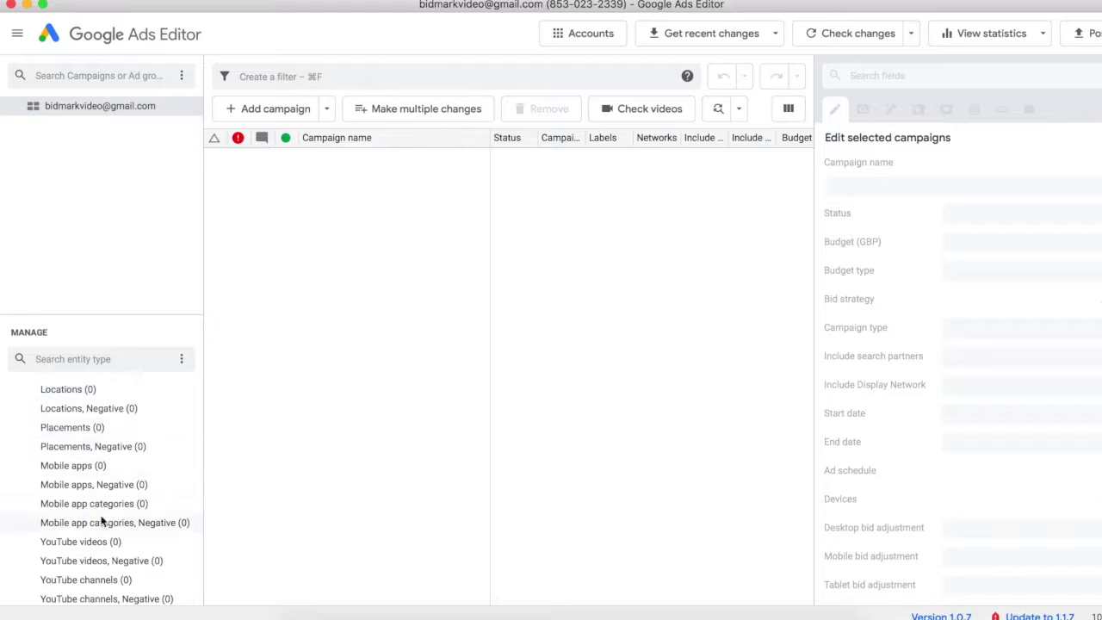
scroll(100, 520, down, 5)
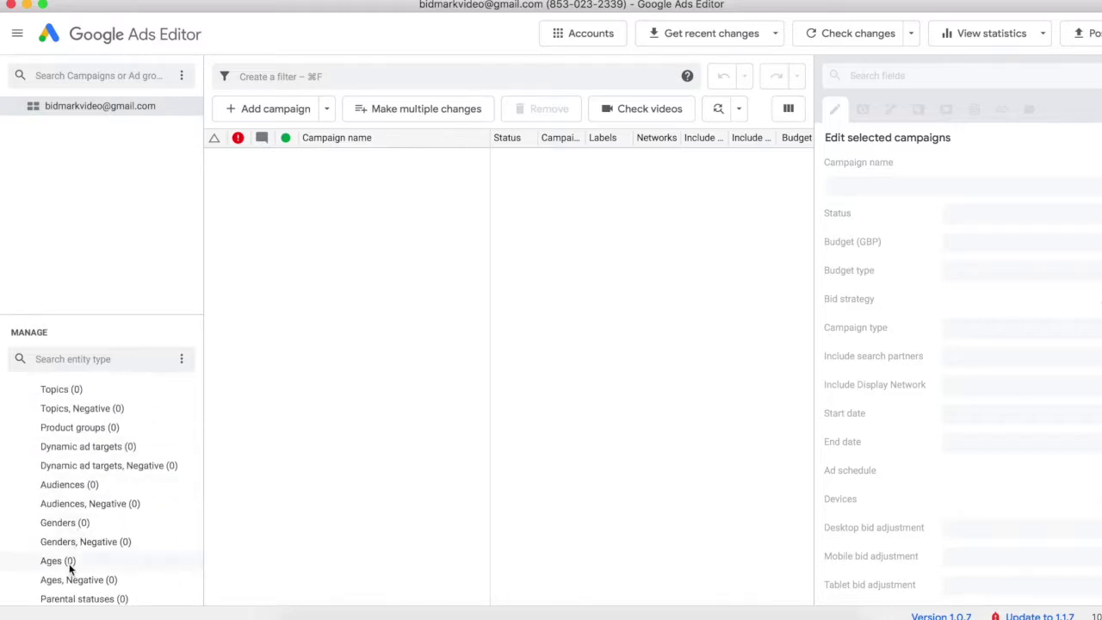
scroll(71, 568, down, 3)
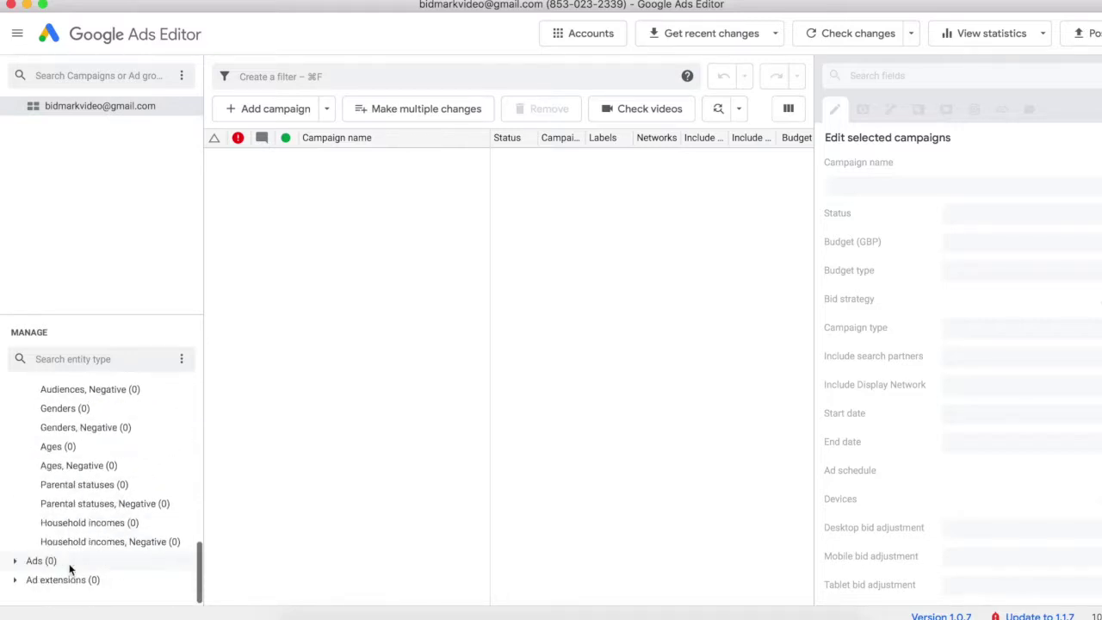
Step: Expand the Ads and Ad extensions groups in the Manage list
click(15, 562)
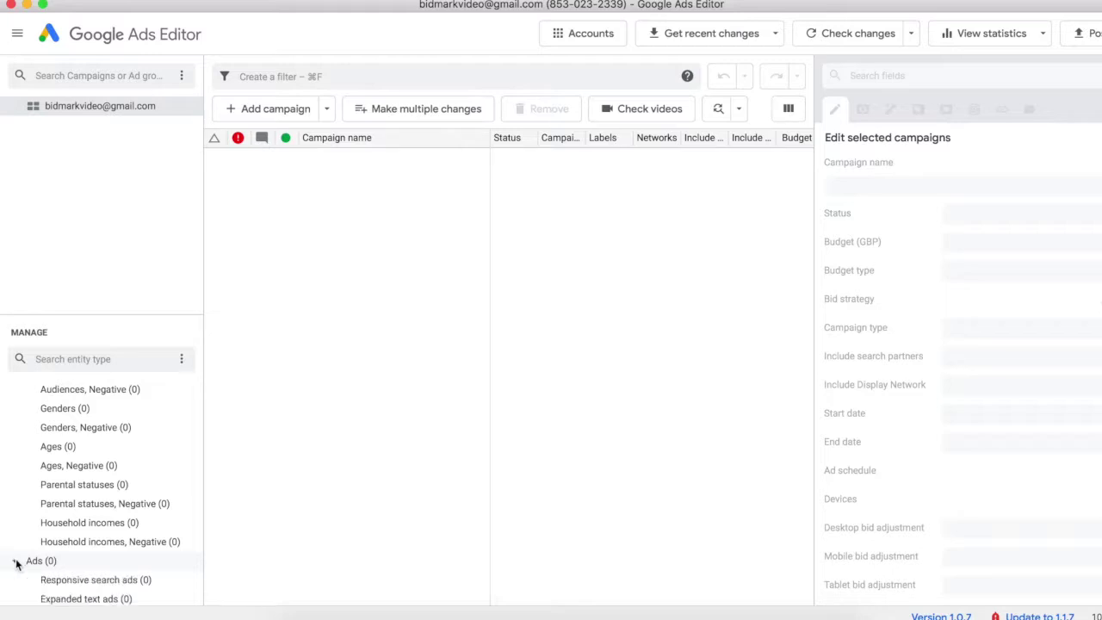
scroll(62, 566, down, 5)
scroll(62, 568, down, 8)
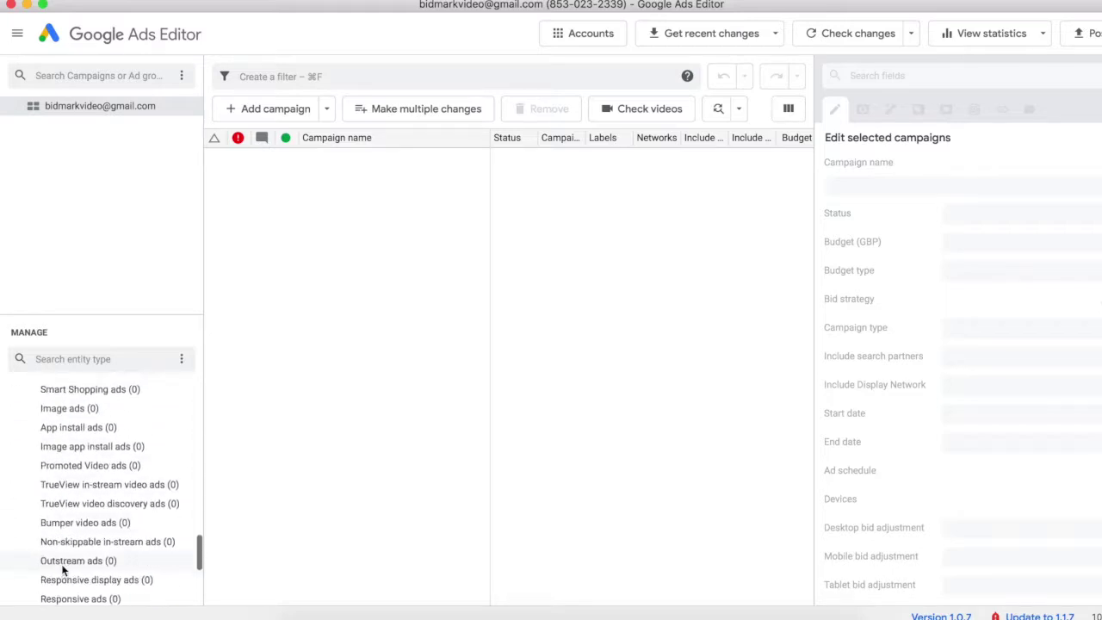
click(16, 582)
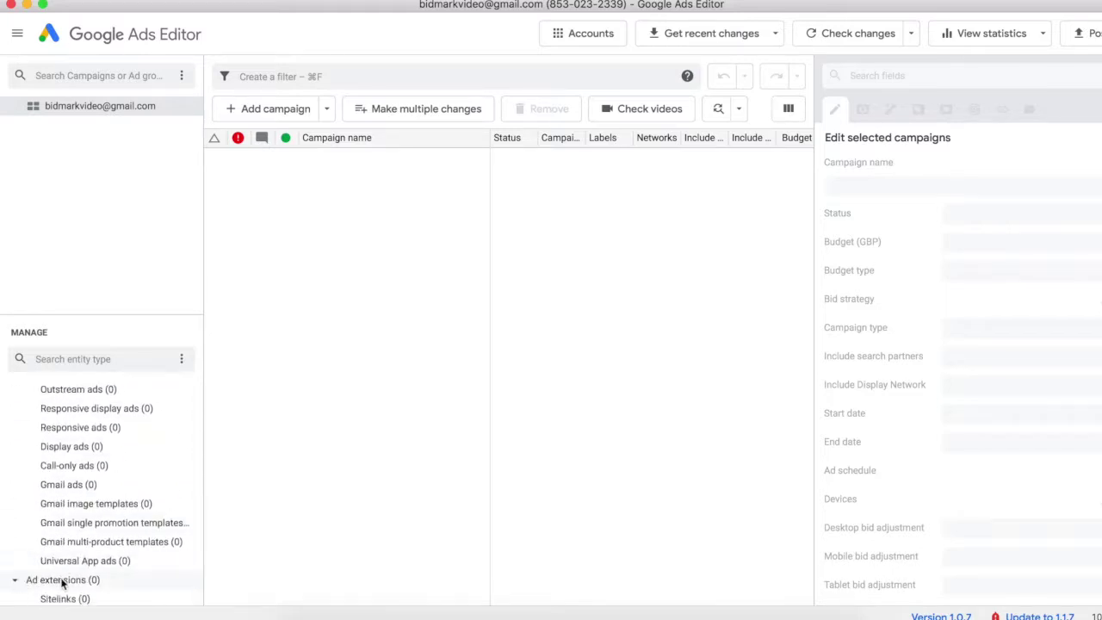
scroll(67, 581, down, 2)
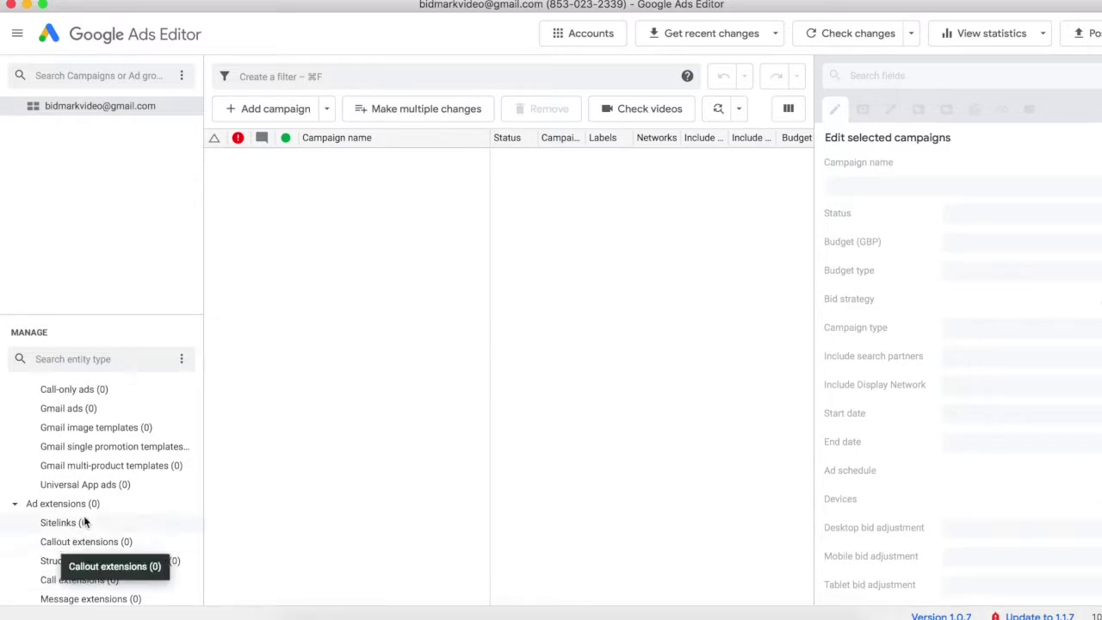
scroll(116, 488, up, 10)
scroll(116, 488, up, 11)
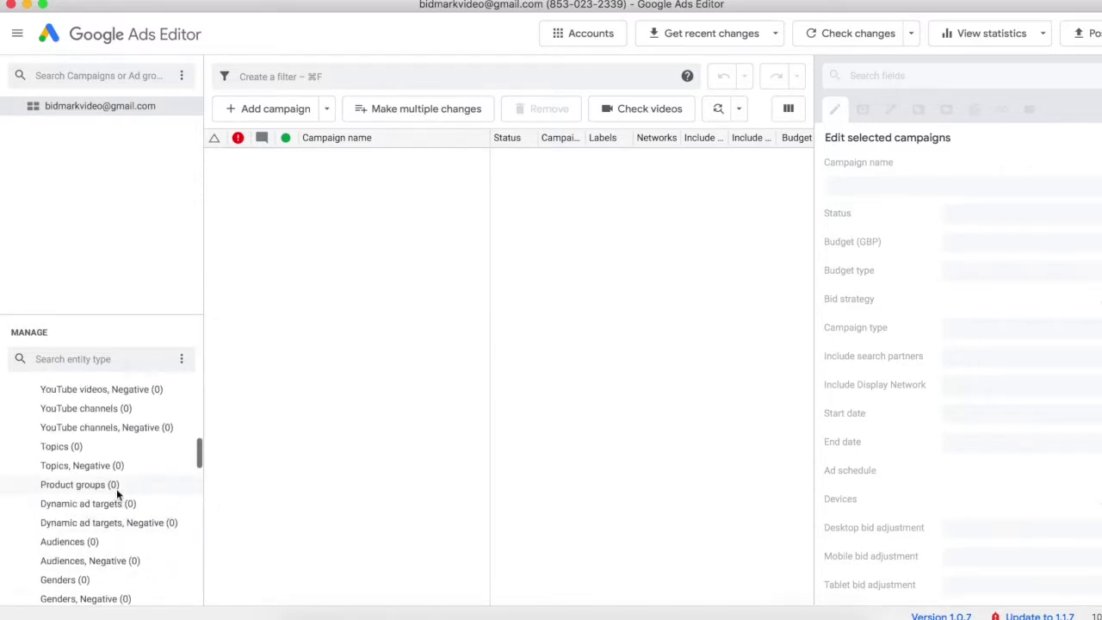
scroll(116, 488, up, 2)
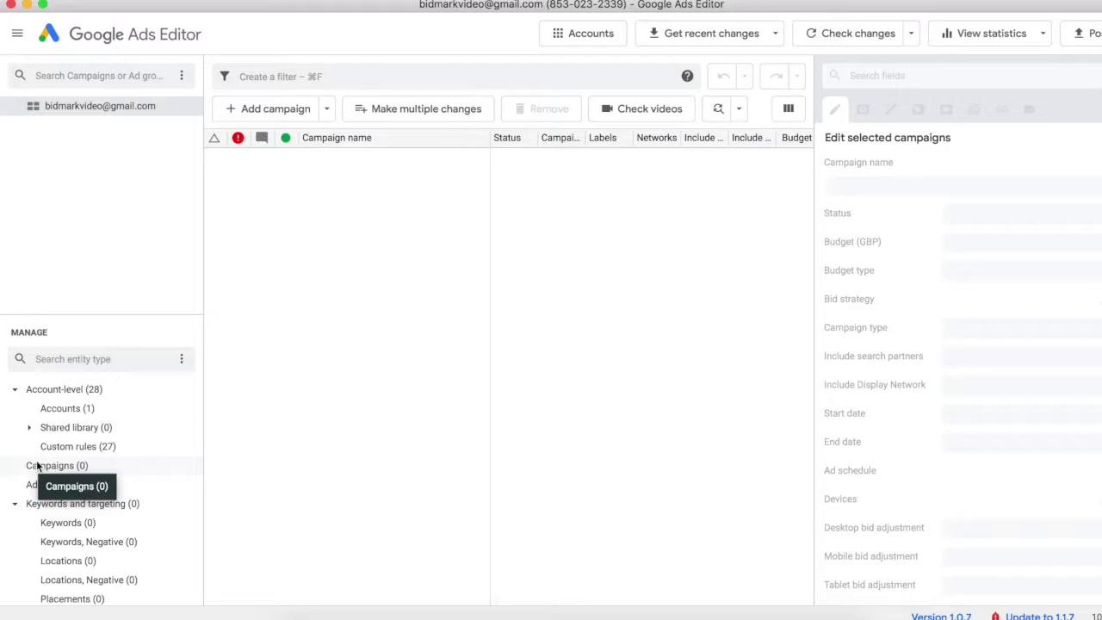
Step: Paste the copied keyword rows into Make multiple changes and import 1 campaign, 17 ad groups, 85 keywords
click(60, 522)
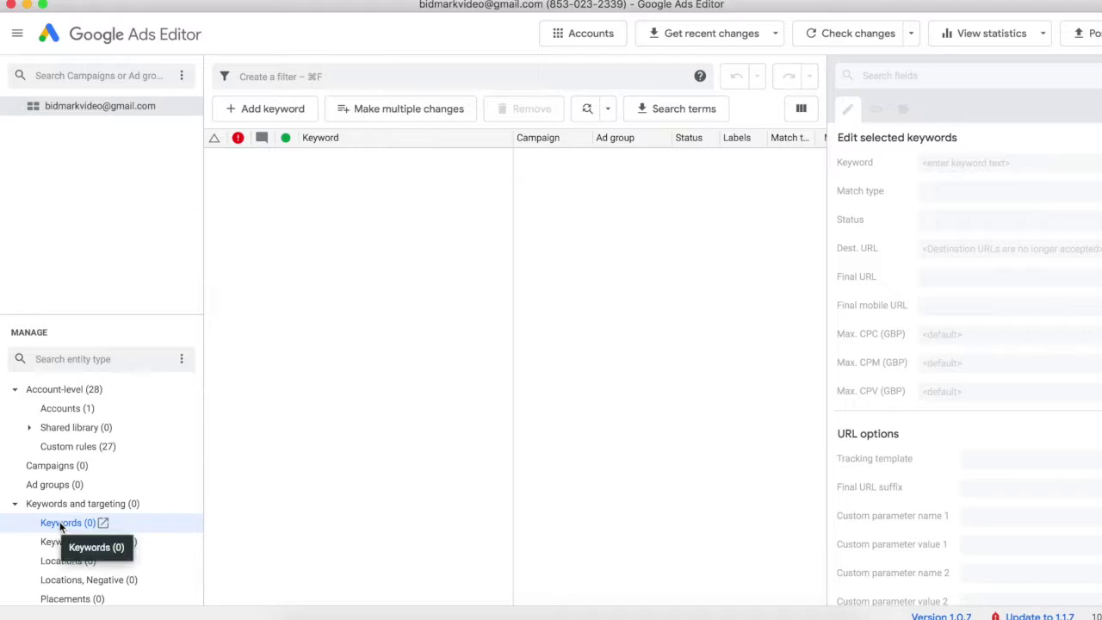
click(368, 113)
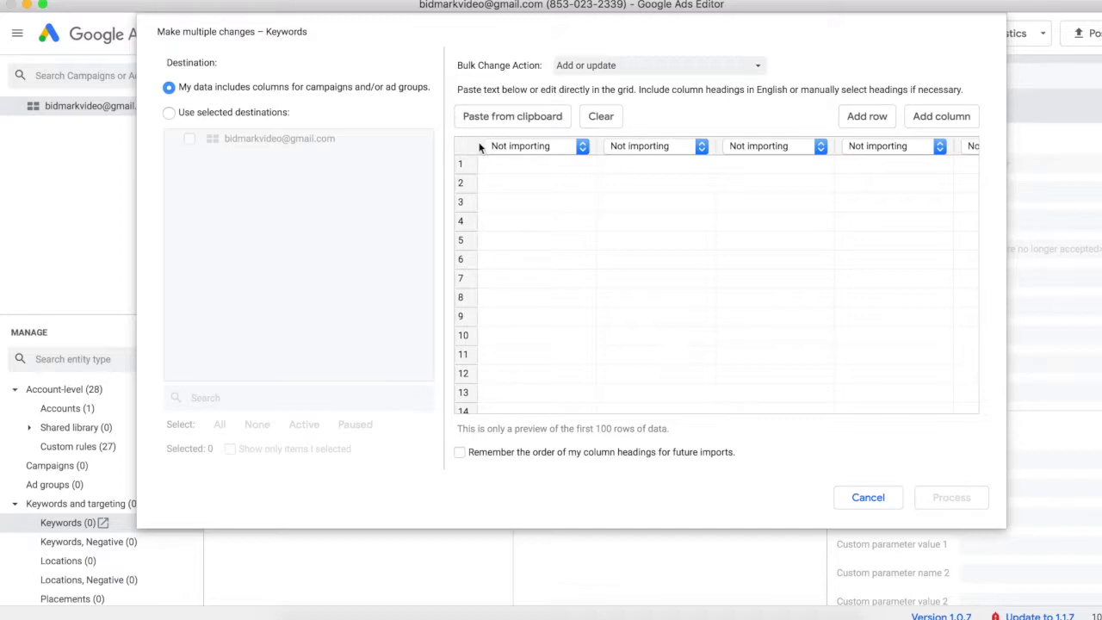
click(501, 163)
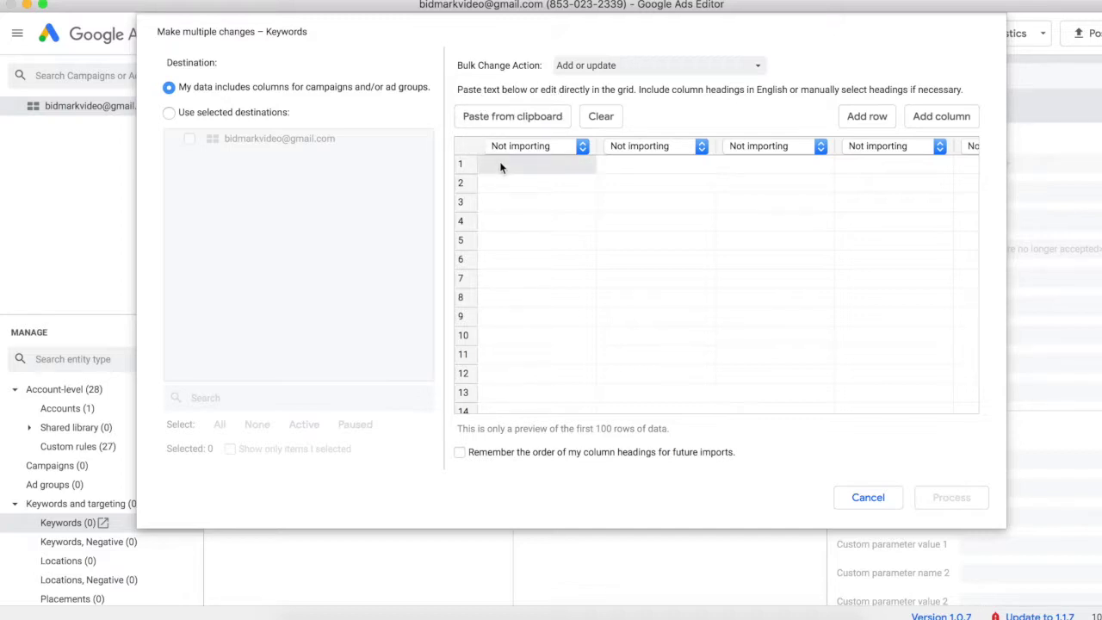
key(super+v)
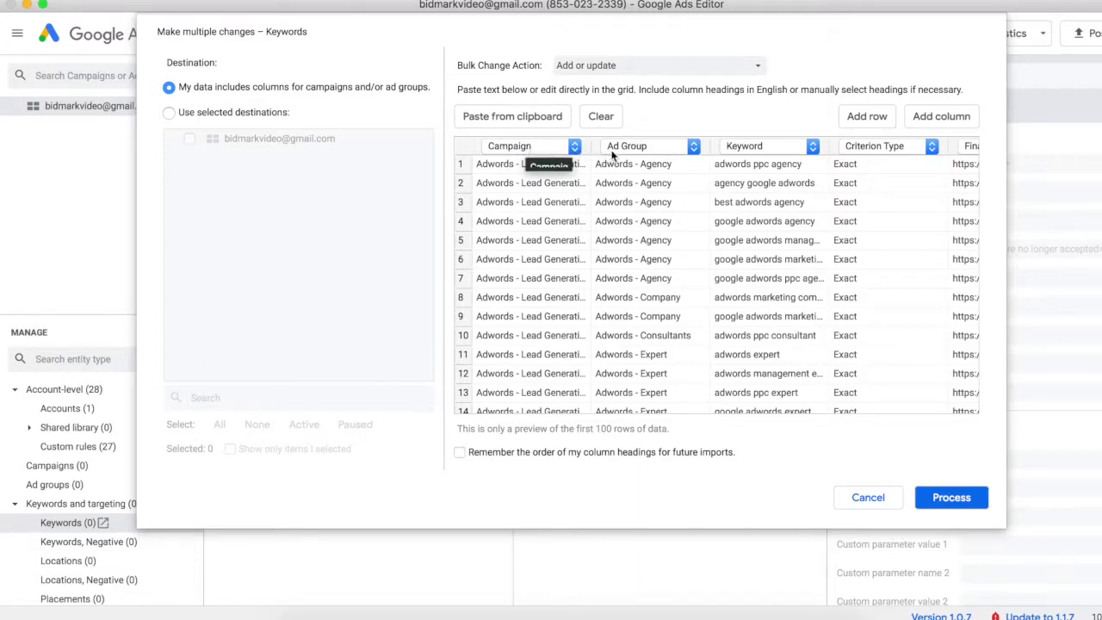
scroll(775, 163, right, 3)
scroll(781, 166, left, 2)
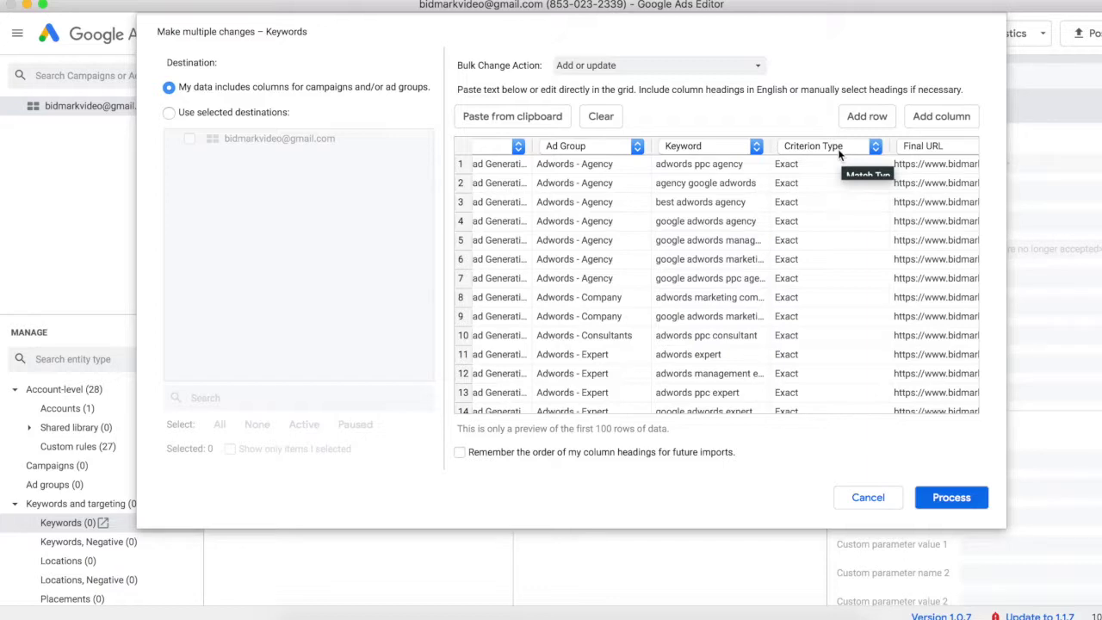
scroll(938, 155, right, 2)
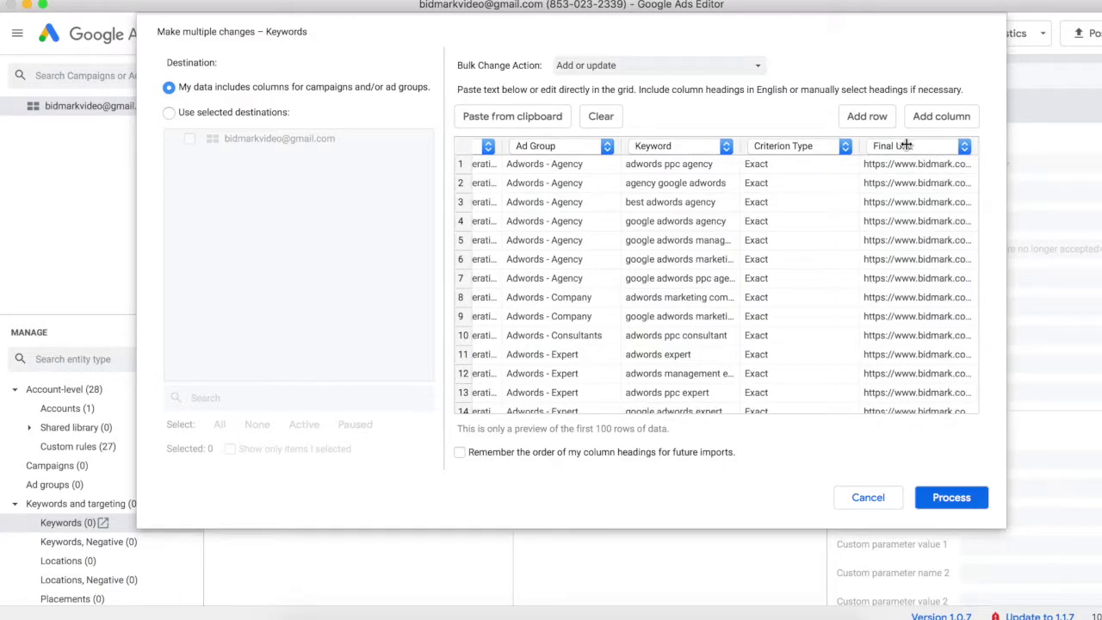
scroll(752, 220, left, 5)
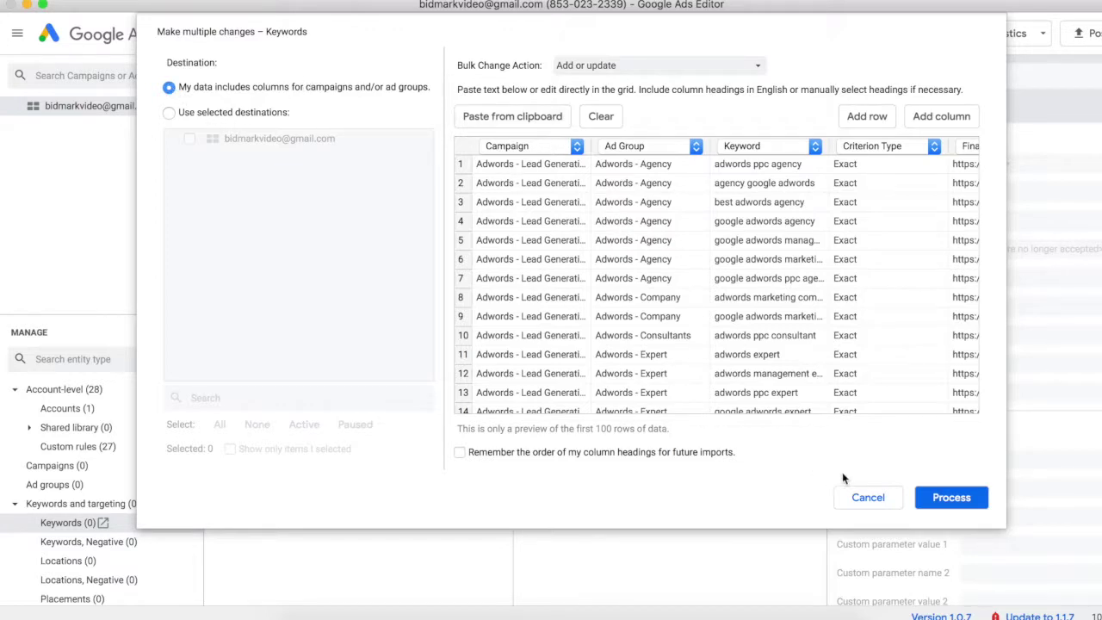
click(949, 498)
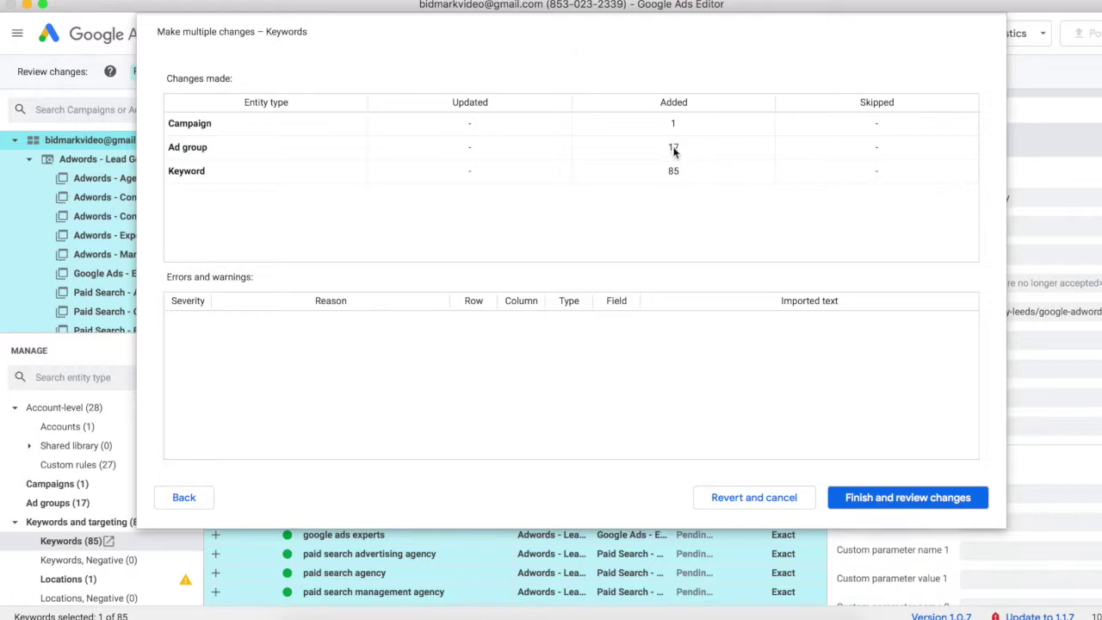
Step: Finish the import and list all keywords in the newly imported campaign
click(906, 499)
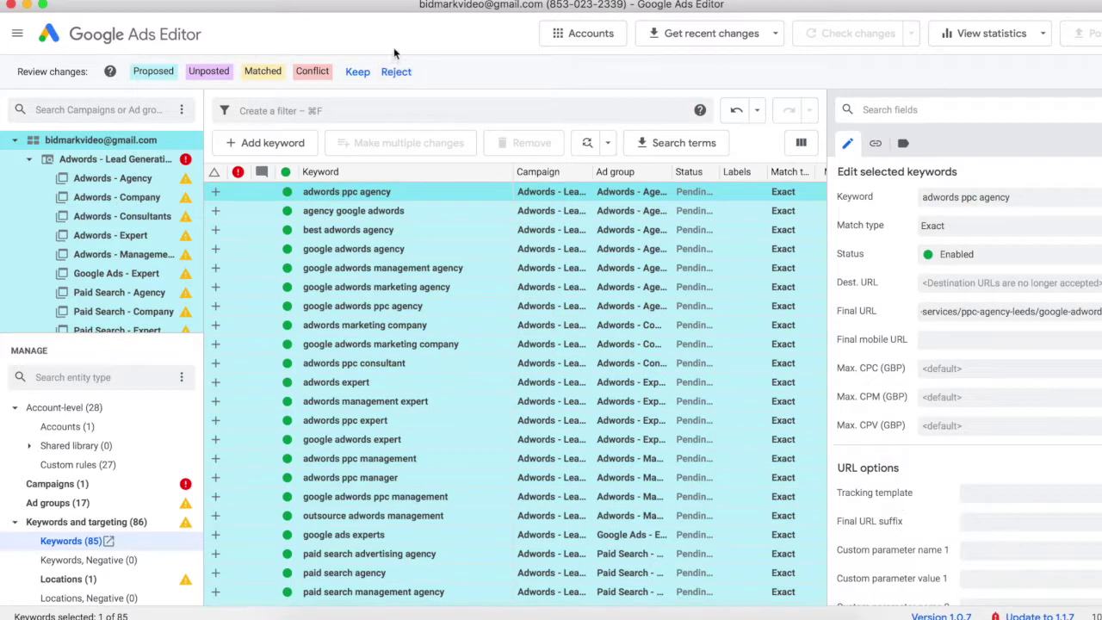
click(114, 160)
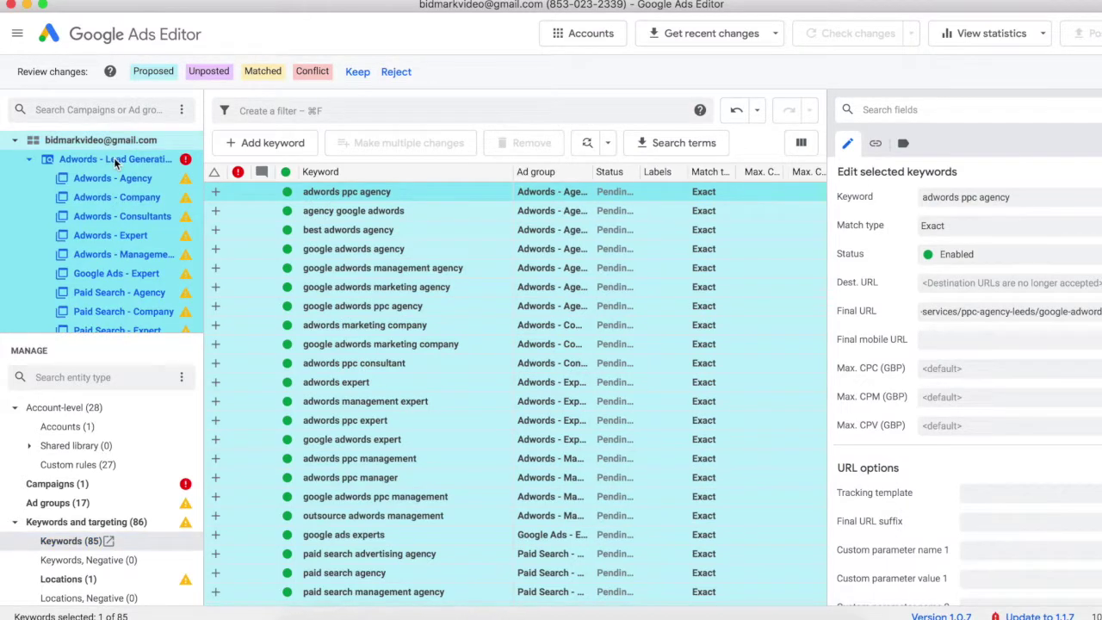
scroll(97, 203, down, 5)
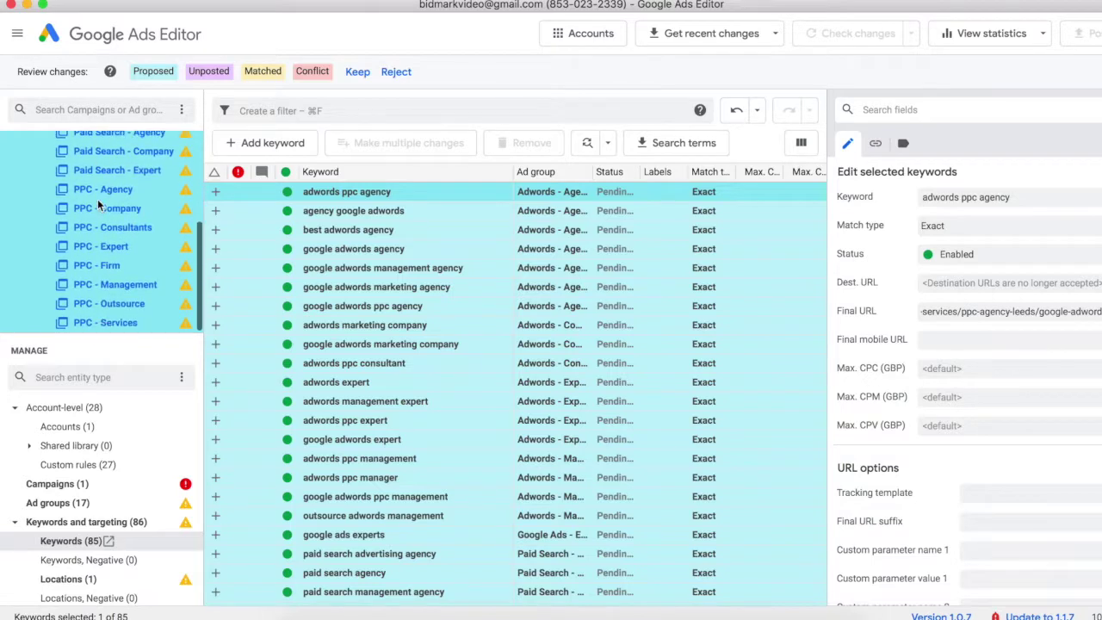
scroll(98, 194, up, 5)
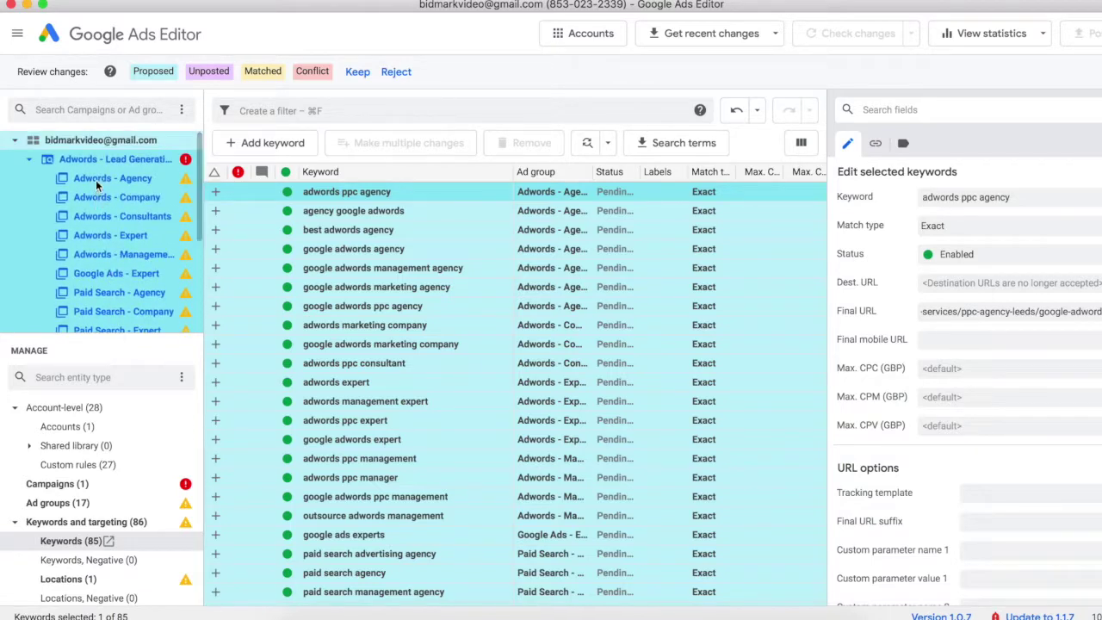
Step: Review the keywords of each imported ad group, from Adwords - Agency through PPC - Consultants
click(95, 180)
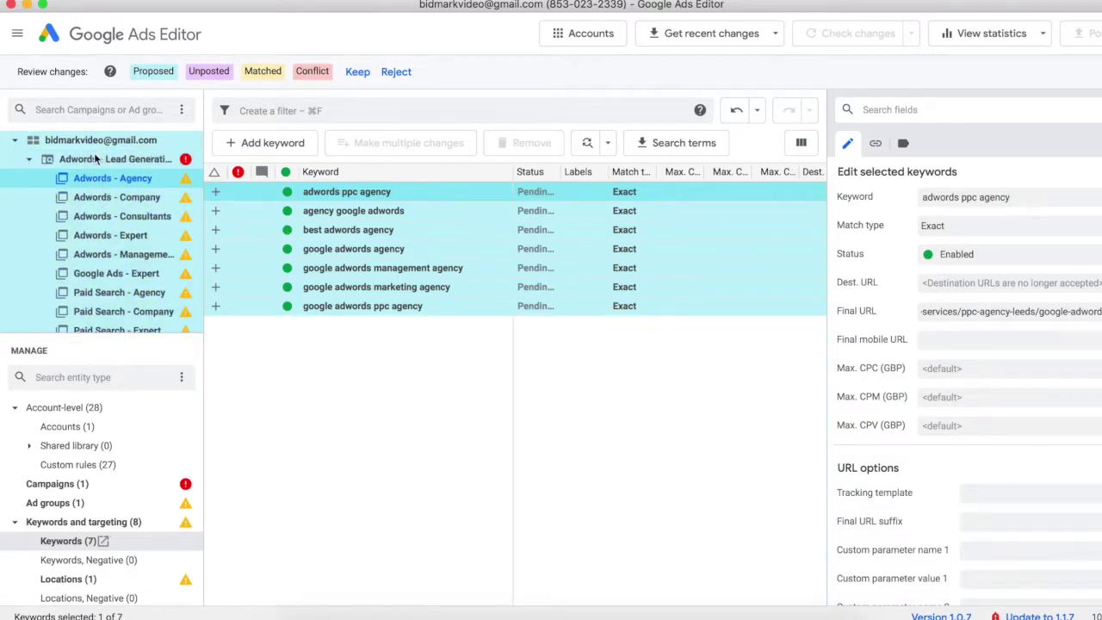
click(94, 198)
click(95, 216)
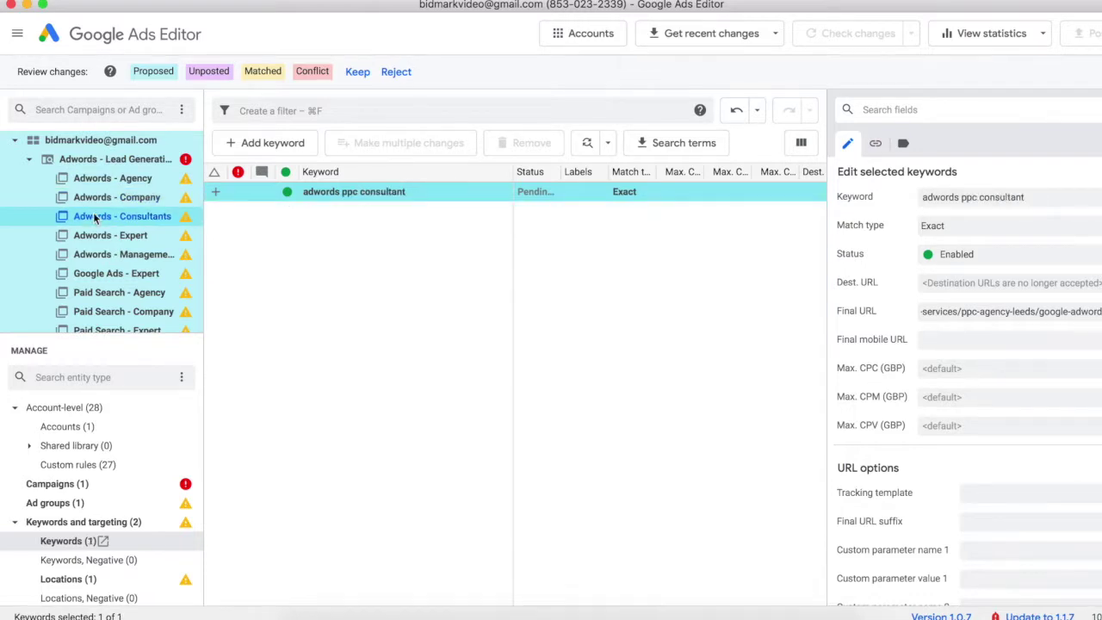
click(94, 239)
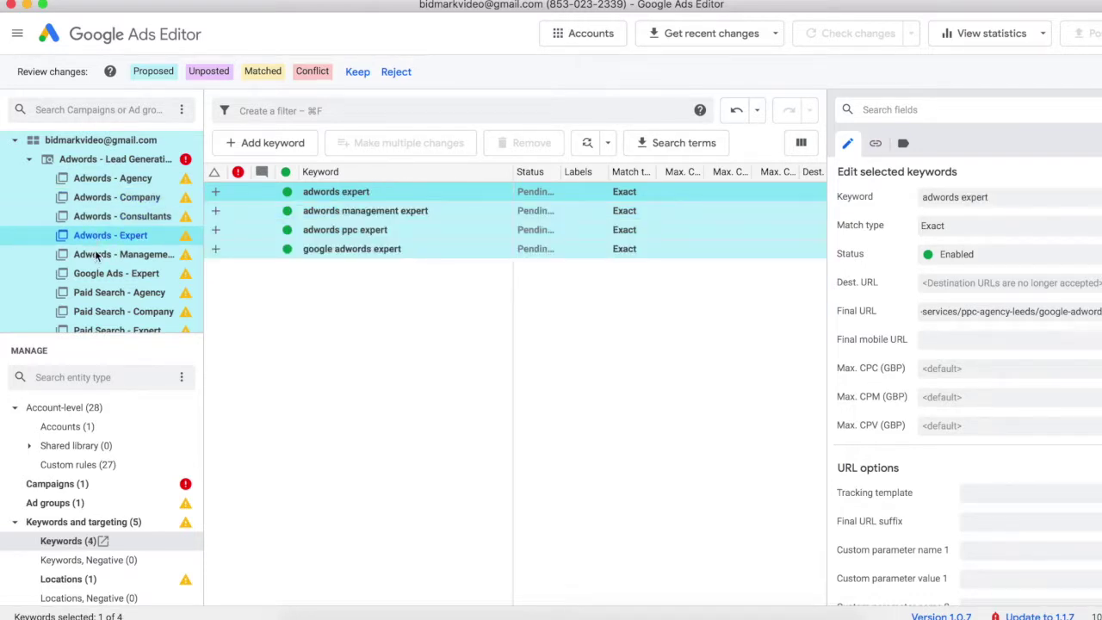
click(94, 254)
scroll(94, 250, down, 2)
click(103, 226)
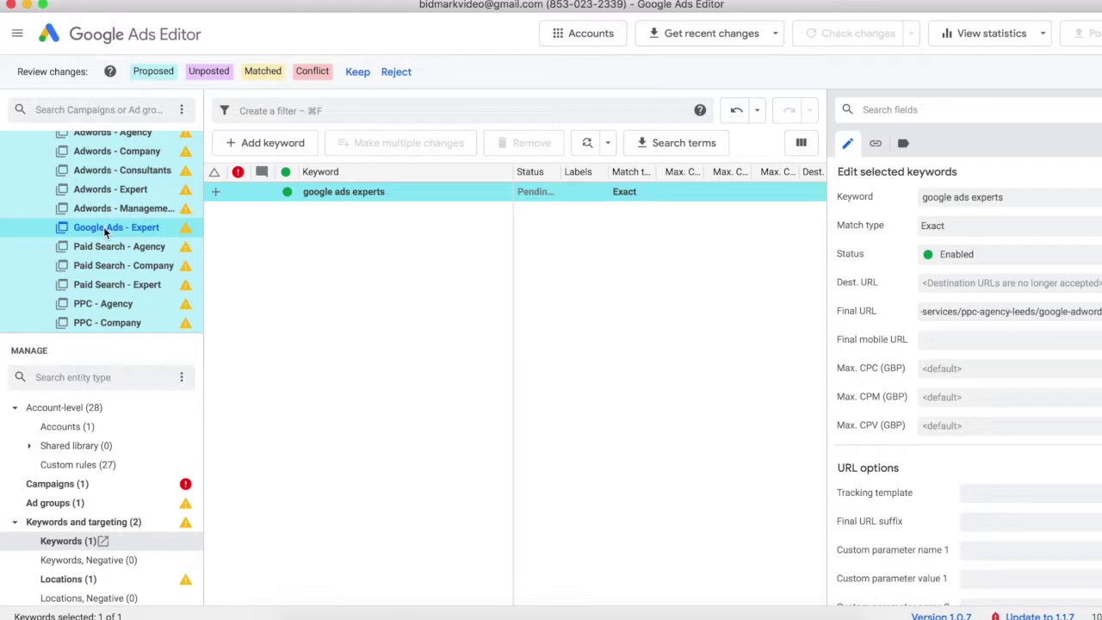
click(105, 246)
scroll(105, 246, down, 3)
click(105, 246)
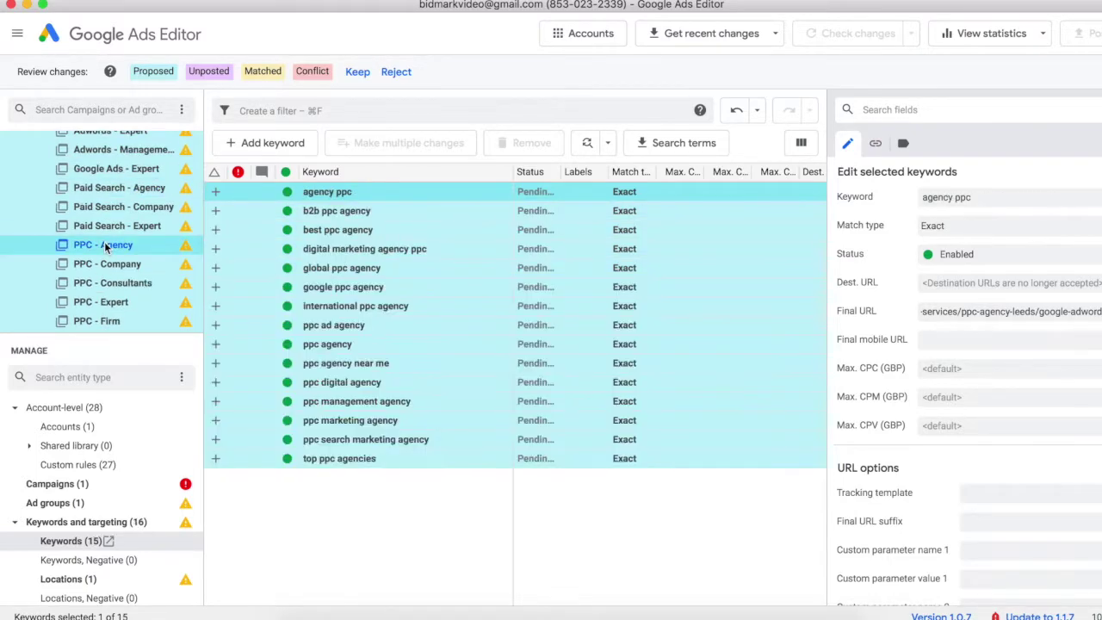
scroll(105, 247, down, 2)
click(105, 247)
scroll(105, 247, down, 1)
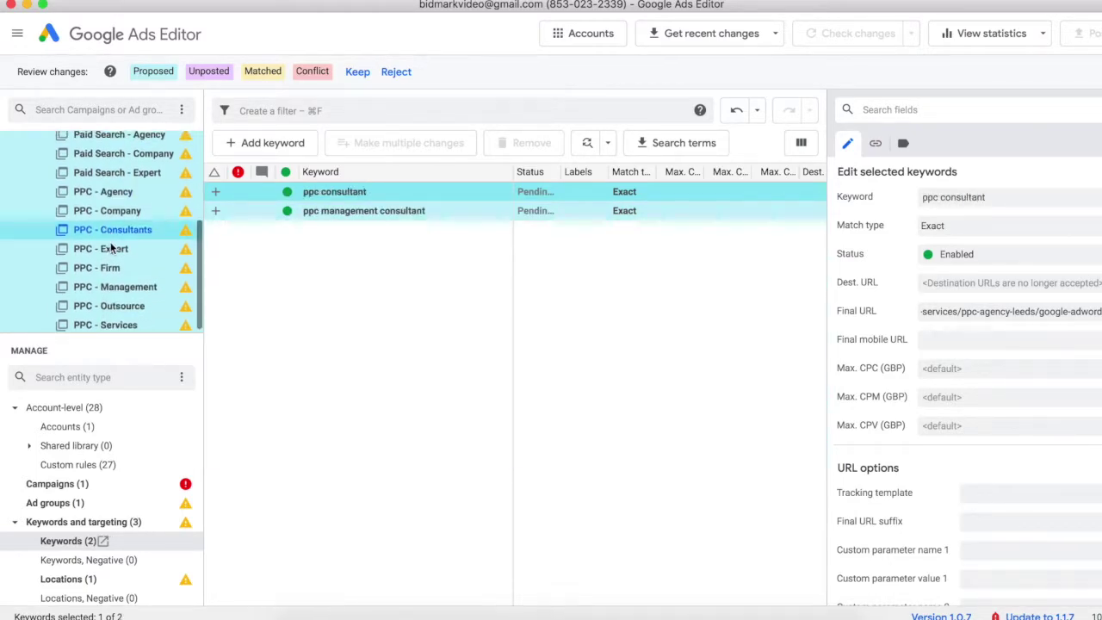
Step: Keep the imported changes and show the 7 keywords of the Adwords - Agency ad group
click(357, 72)
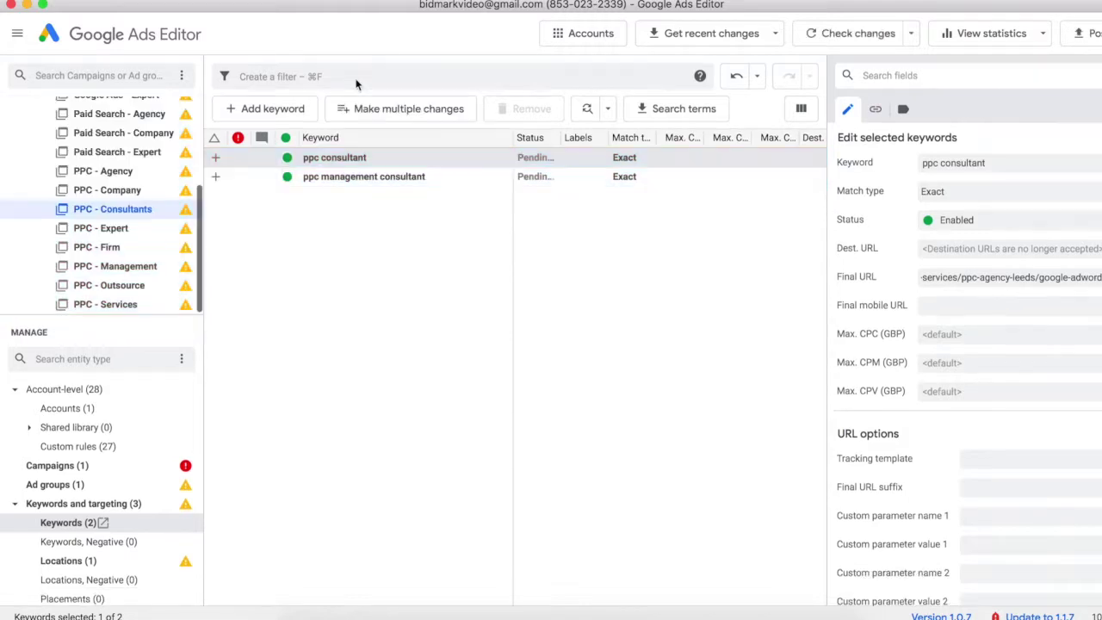
scroll(178, 200, up, 5)
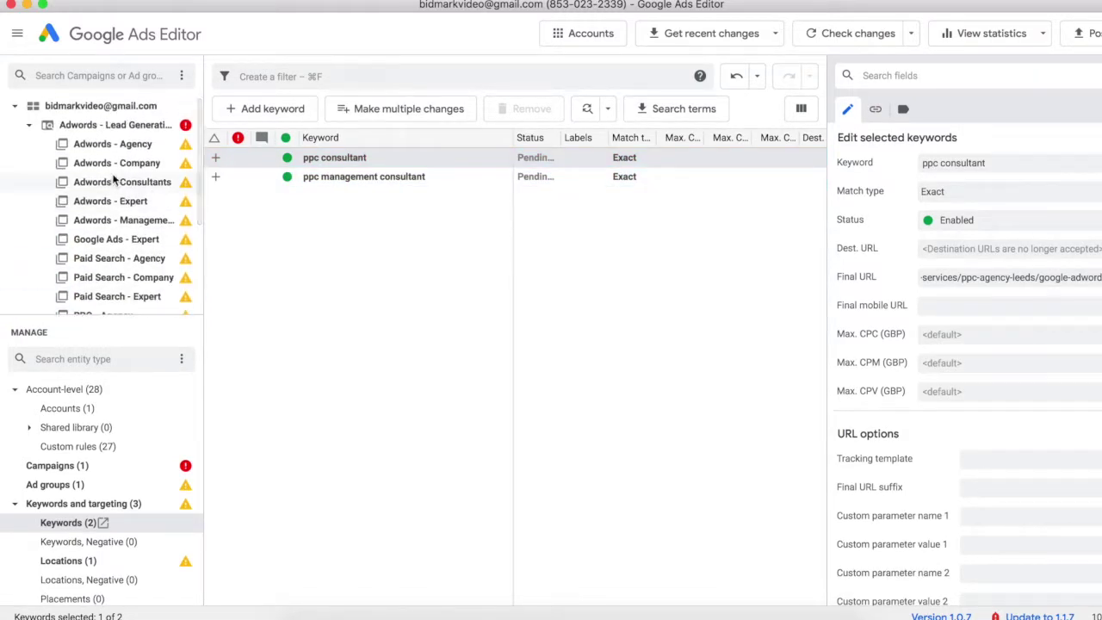
click(110, 163)
click(93, 128)
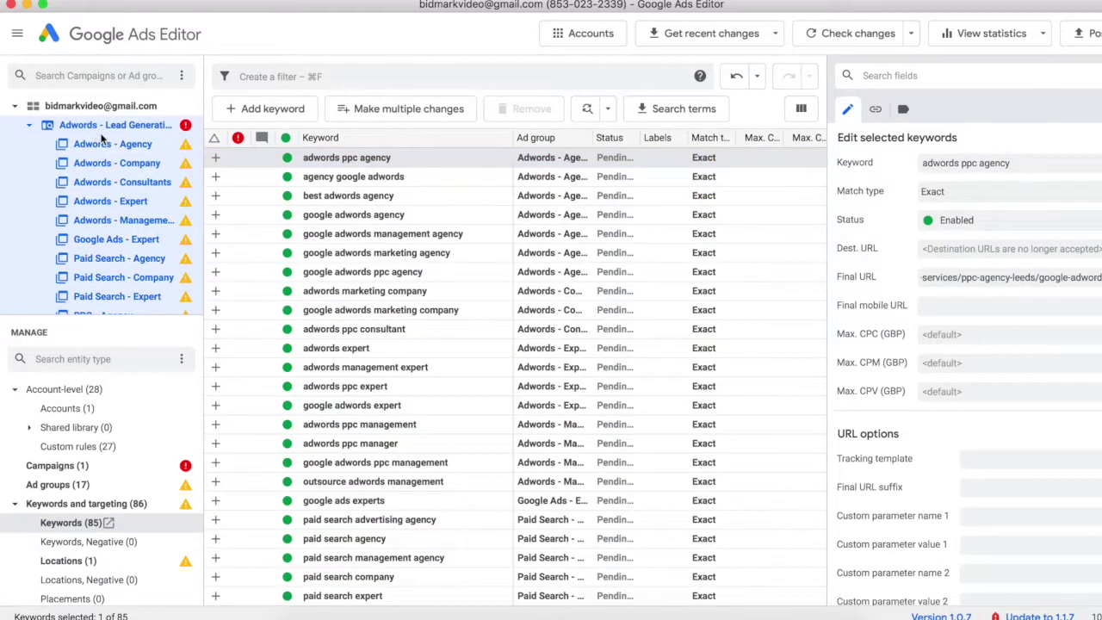
click(103, 146)
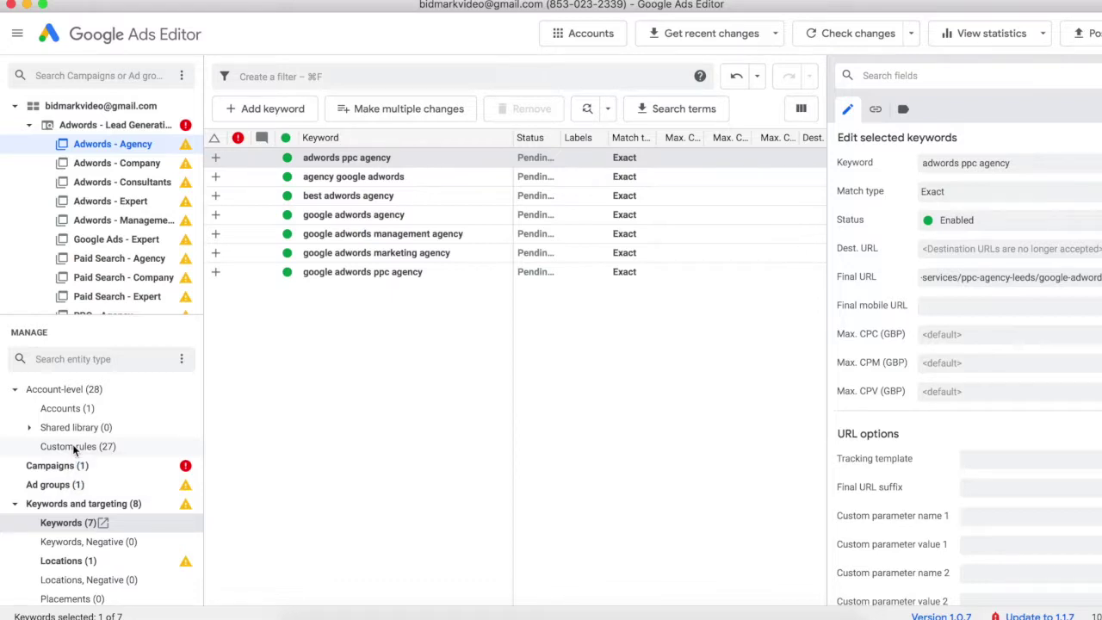
Step: Switch to the Expanded text ads view and check each Adwords ad group, ending on Adwords - Agency
scroll(45, 503, down, 1)
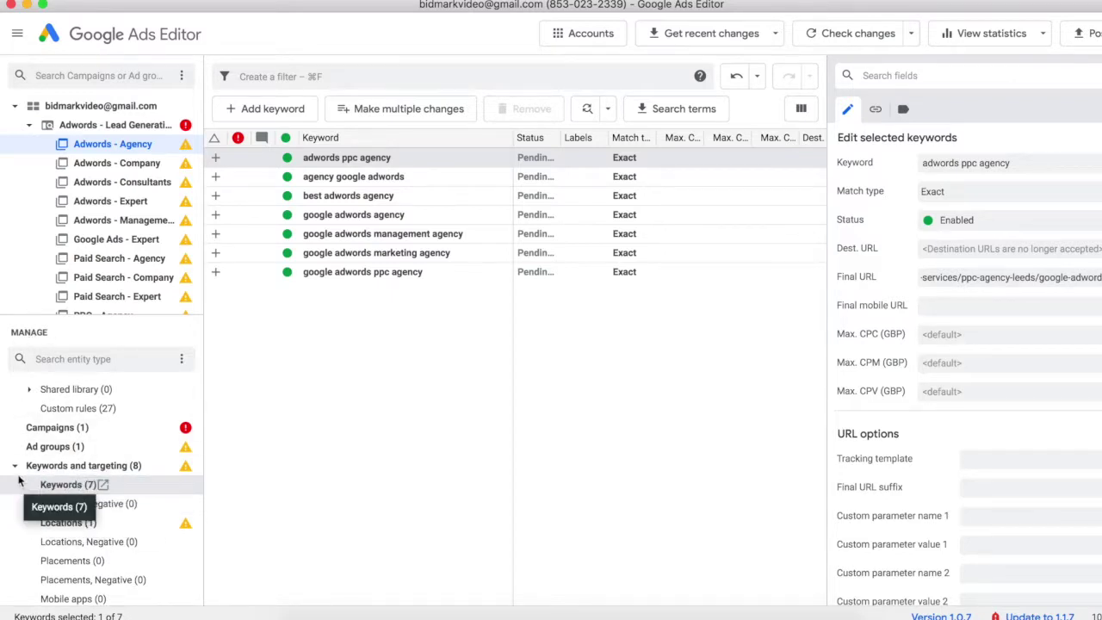
click(21, 469)
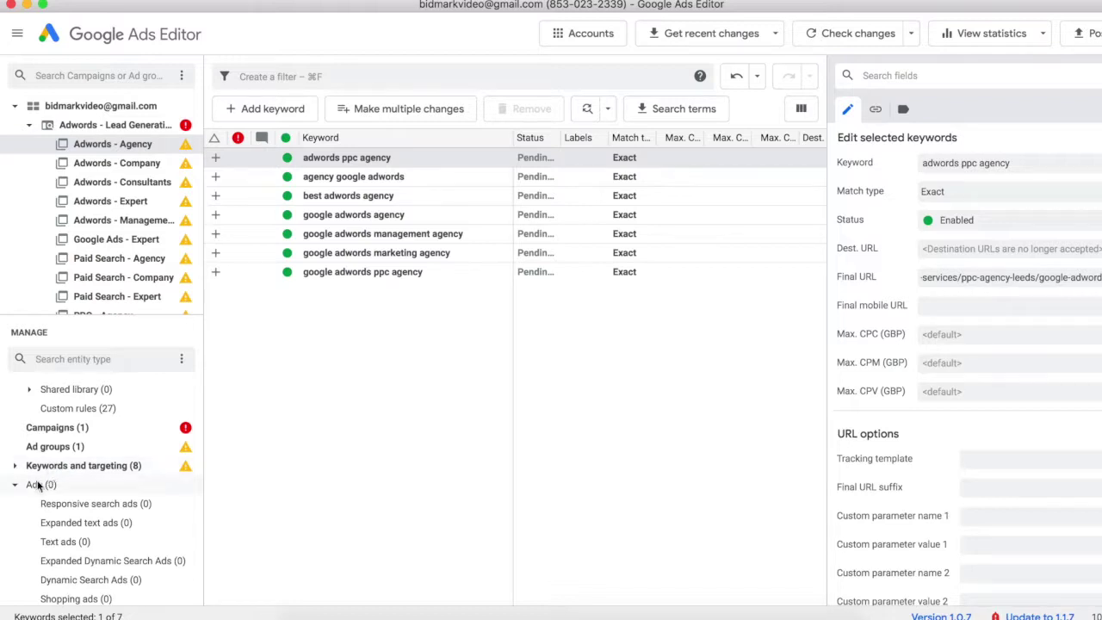
click(33, 484)
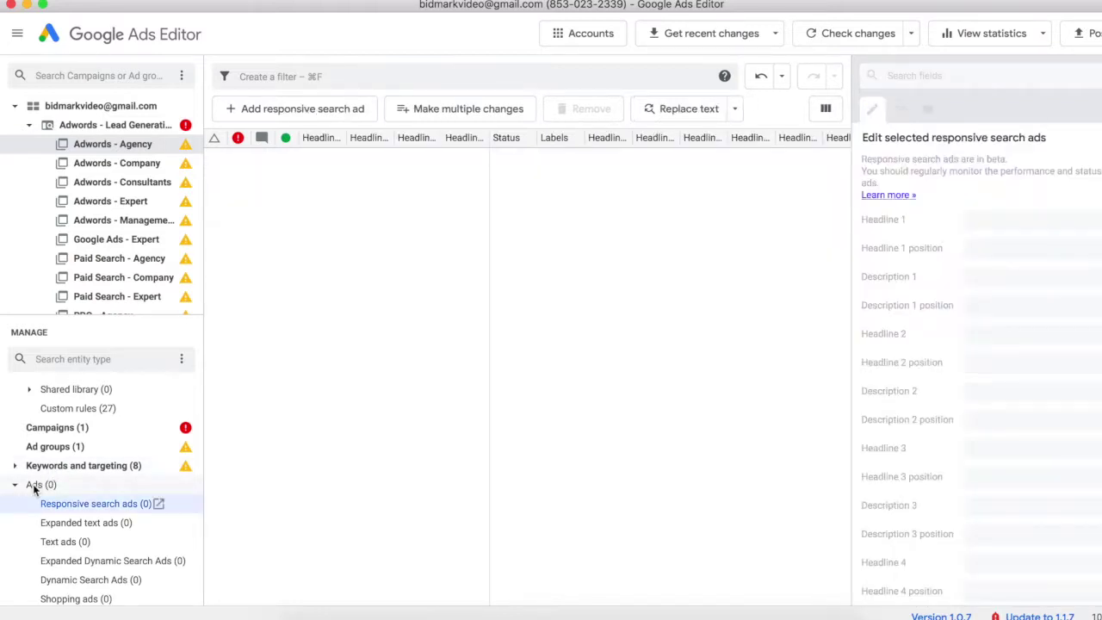
click(55, 523)
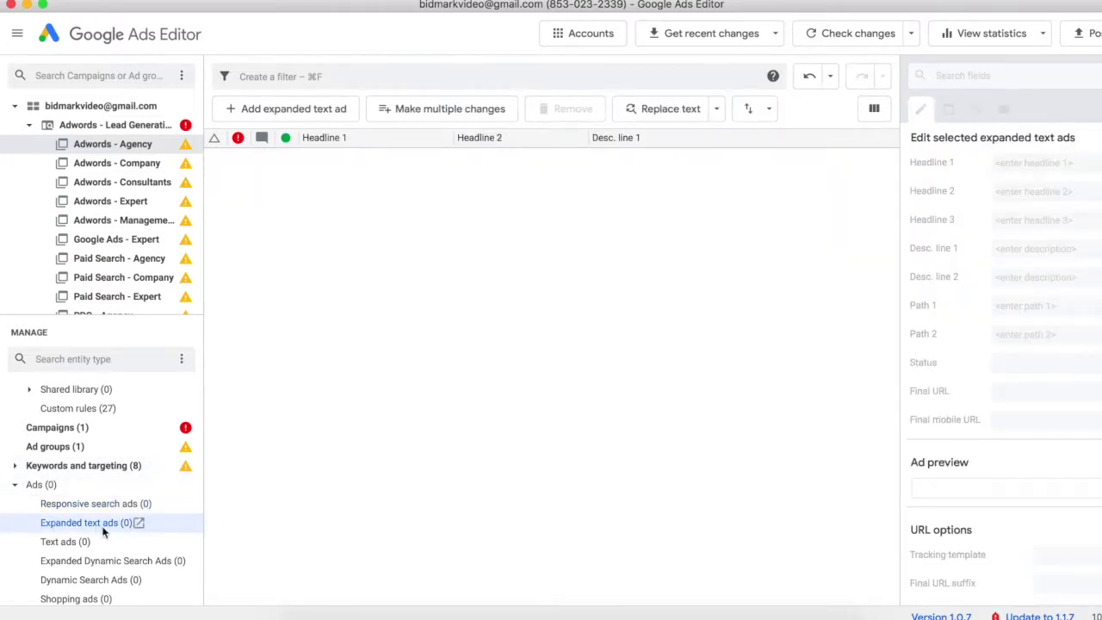
click(138, 163)
click(134, 181)
click(123, 200)
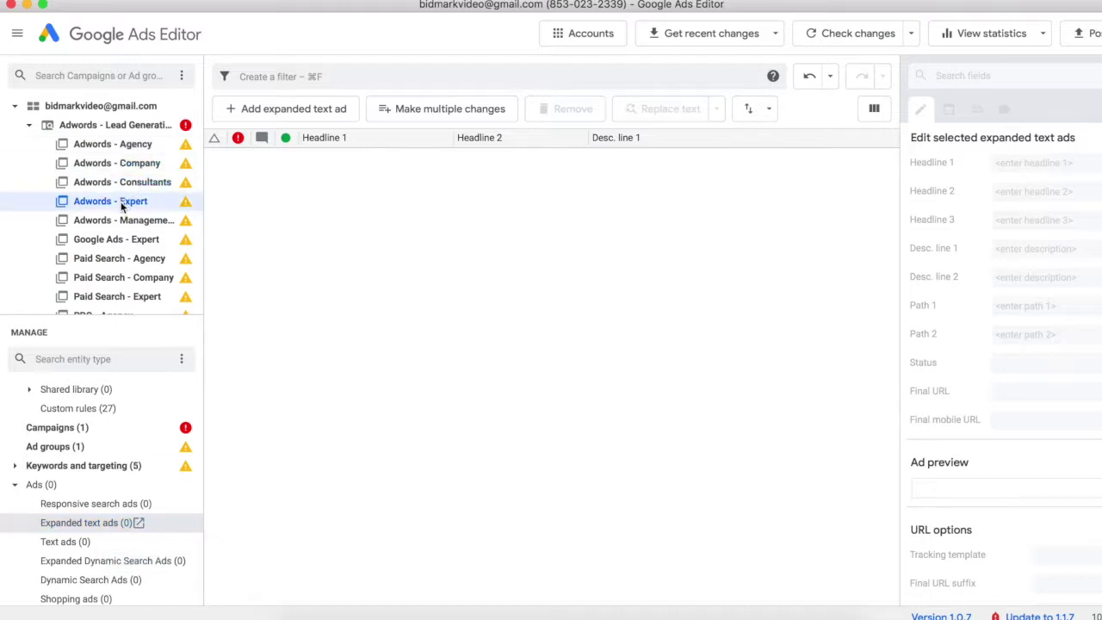
click(122, 219)
click(131, 146)
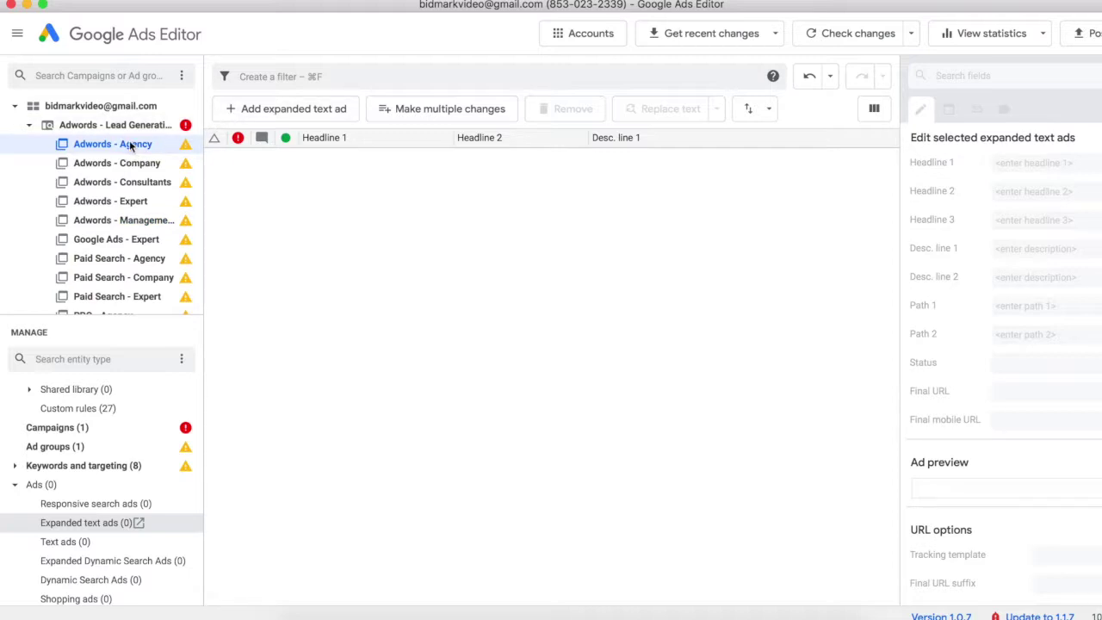
Step: Add a blank expanded text ad to Adwords - Agency and begin editing its Headline 1
click(282, 117)
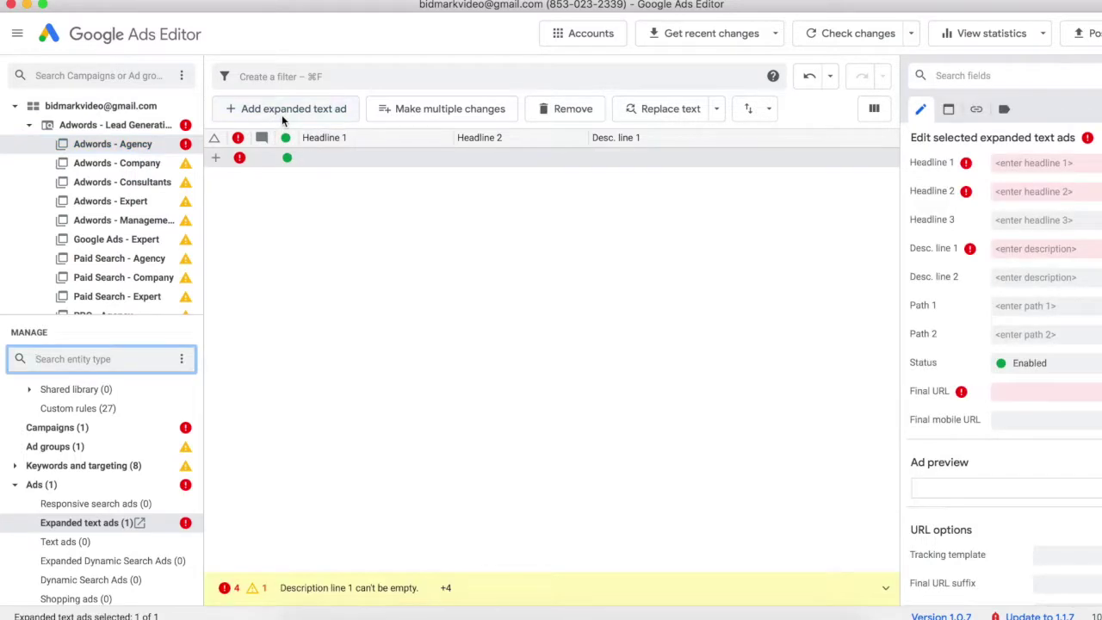
double_click(305, 158)
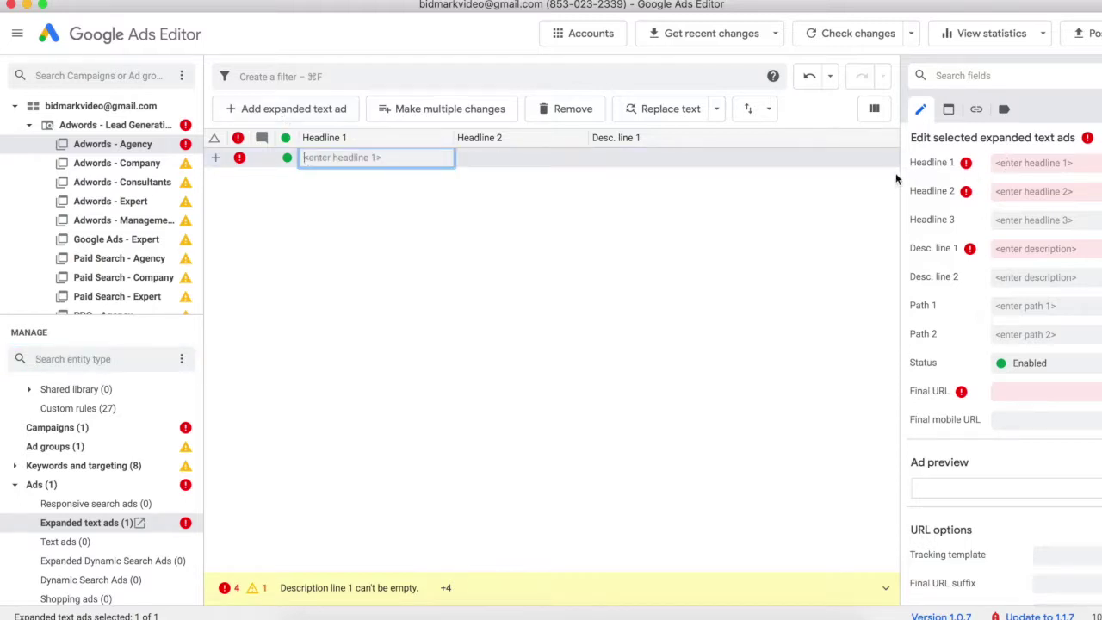
drag(896, 172, 827, 173)
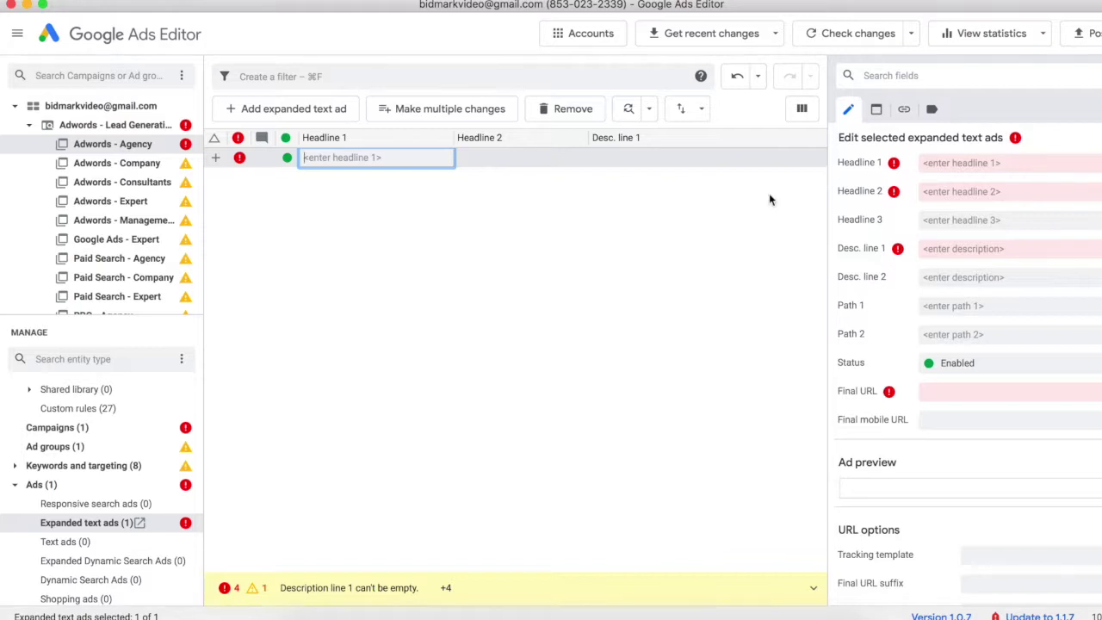
Step: Duplicate the blank ad so Adwords - Agency holds four blank expanded text ads
click(364, 247)
click(346, 158)
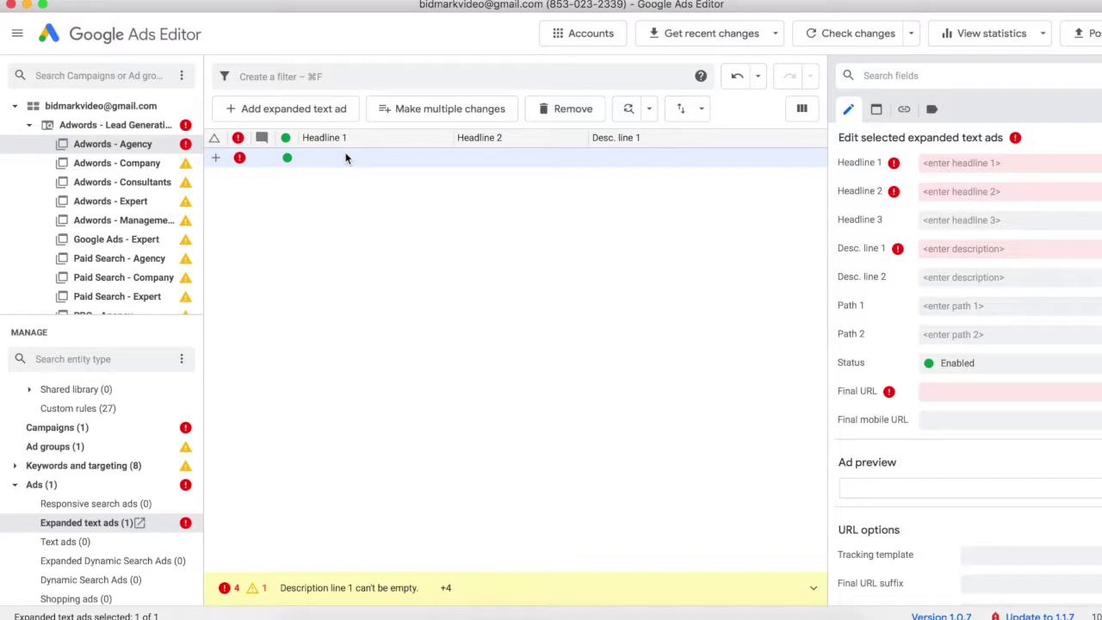
key(super+shift+n)
key(super+shift+n)
key(super+shift+n)
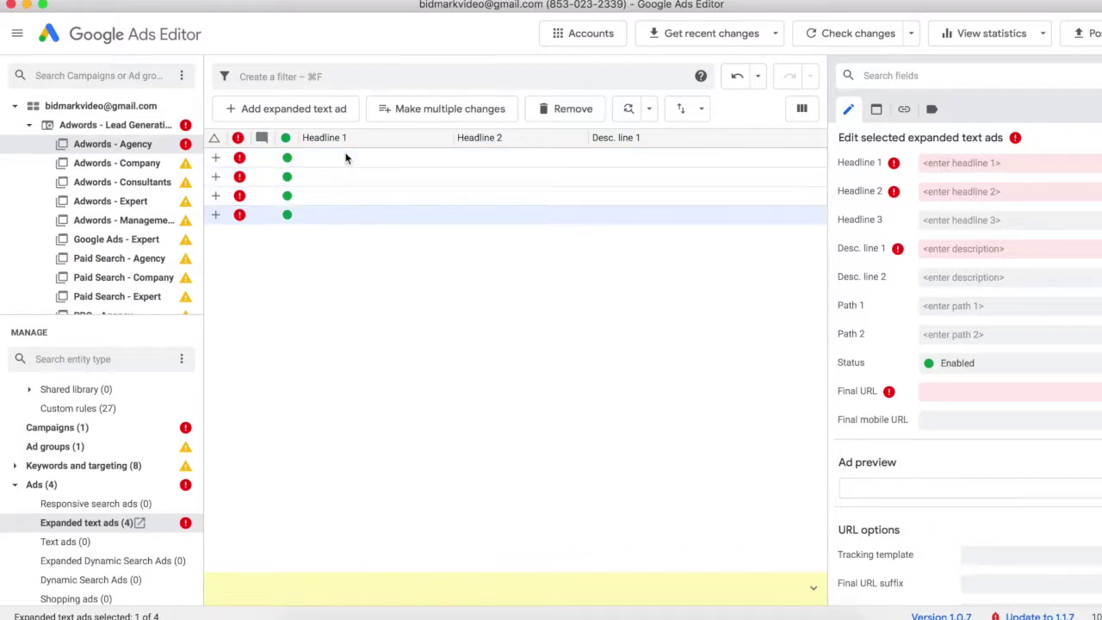
click(319, 165)
click(319, 179)
click(319, 195)
click(319, 210)
click(318, 191)
click(317, 153)
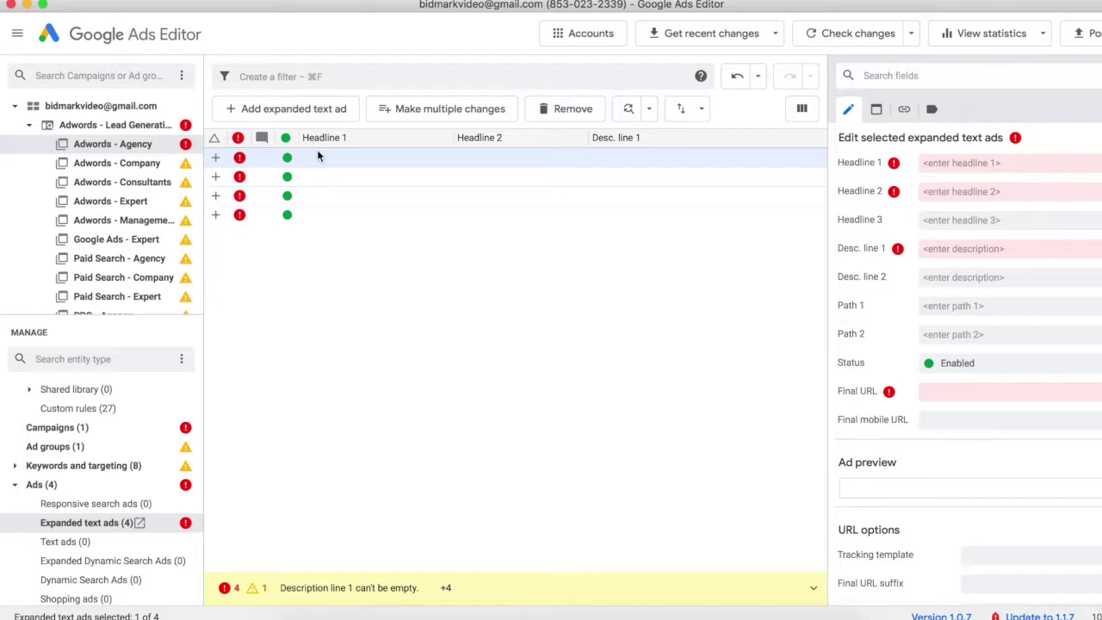
Step: Copy the Google Adwords agency subtitle from Bidmark's page in Chrome for the first ad's description
click(578, 607)
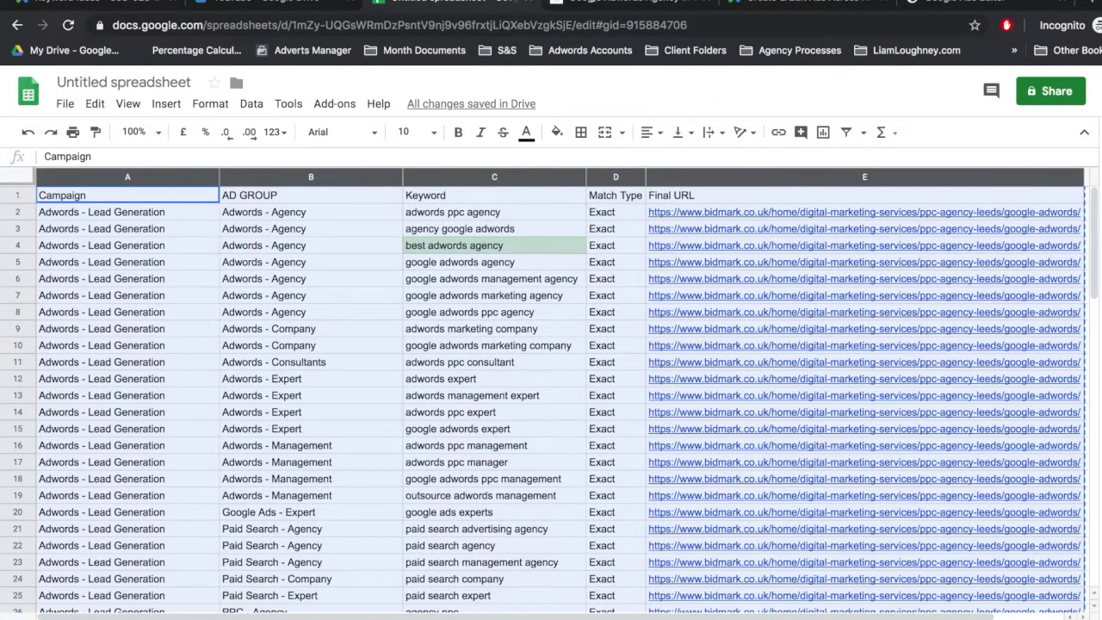
click(591, 2)
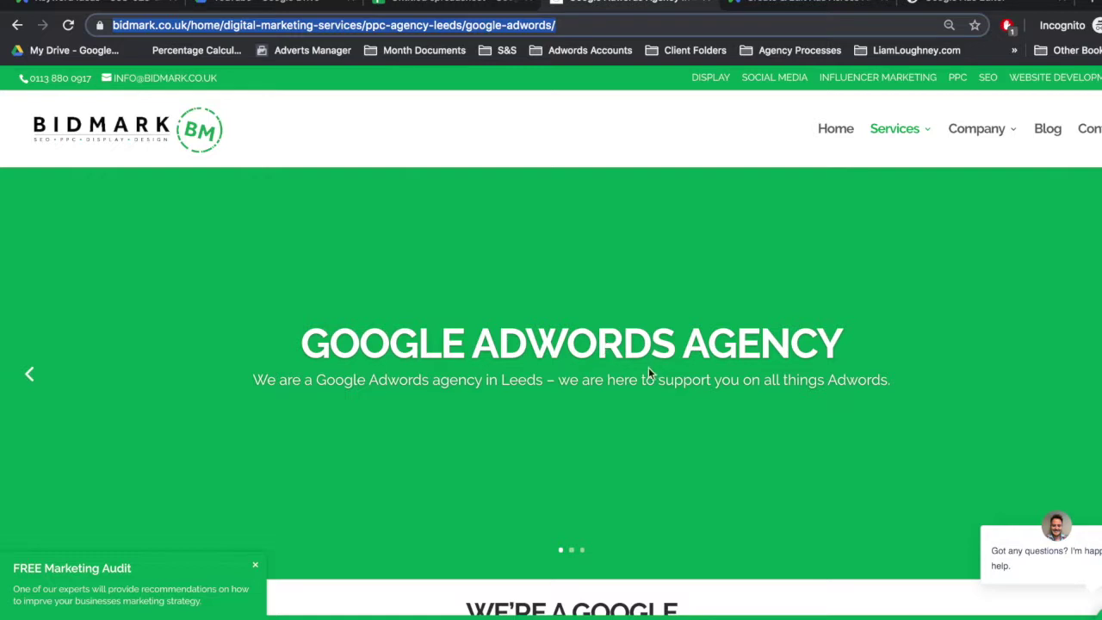
drag(253, 380, 796, 393)
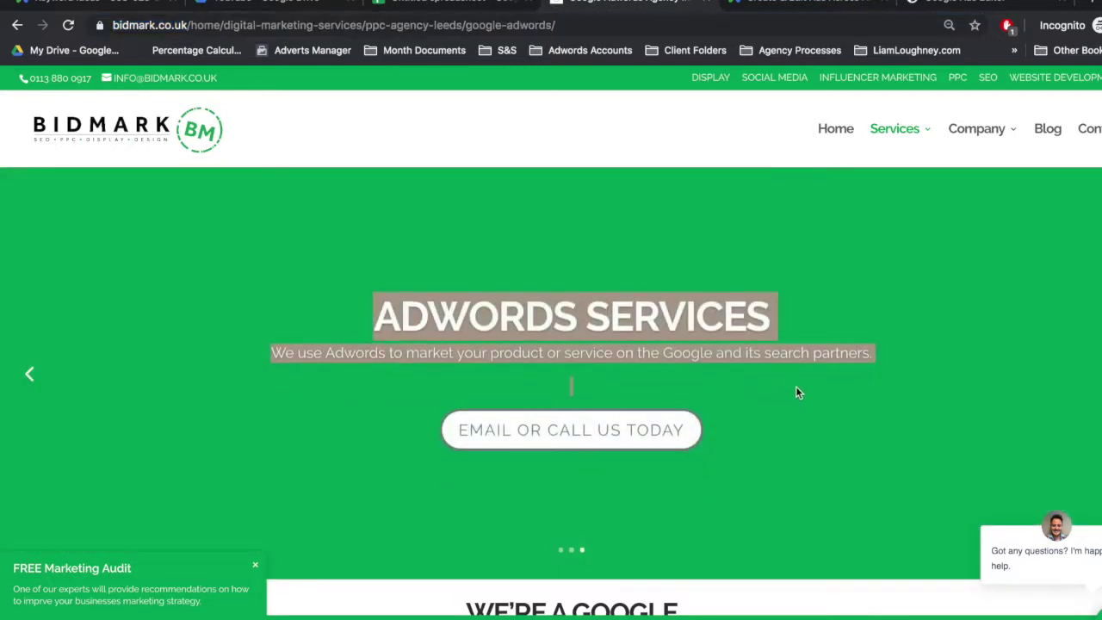
double_click(752, 355)
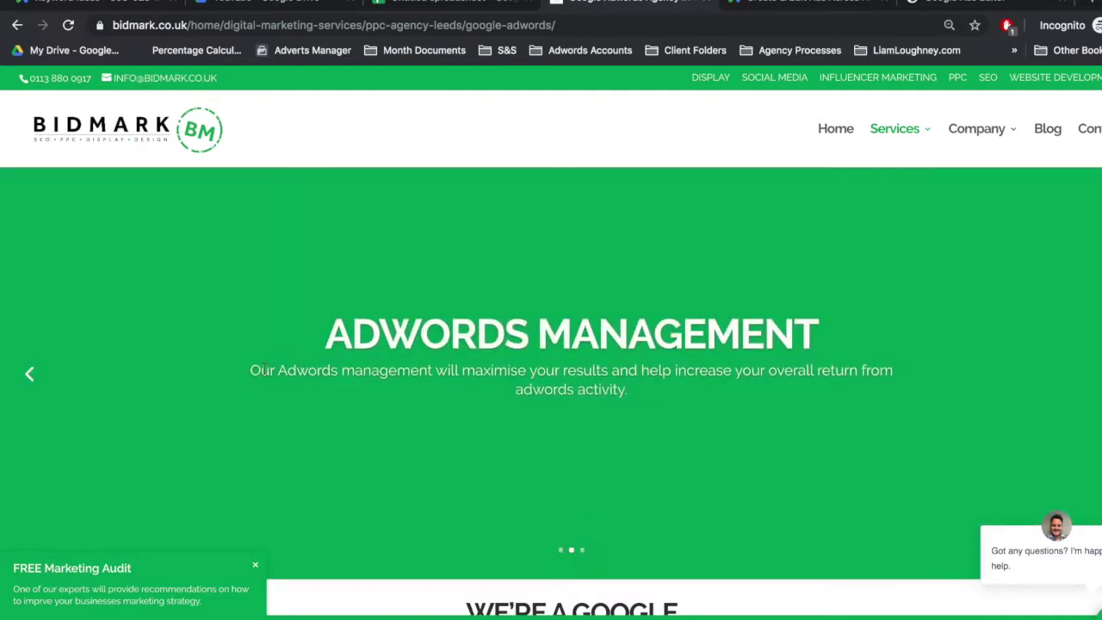
drag(255, 370, 624, 390)
triple_click(620, 380)
key(super+c)
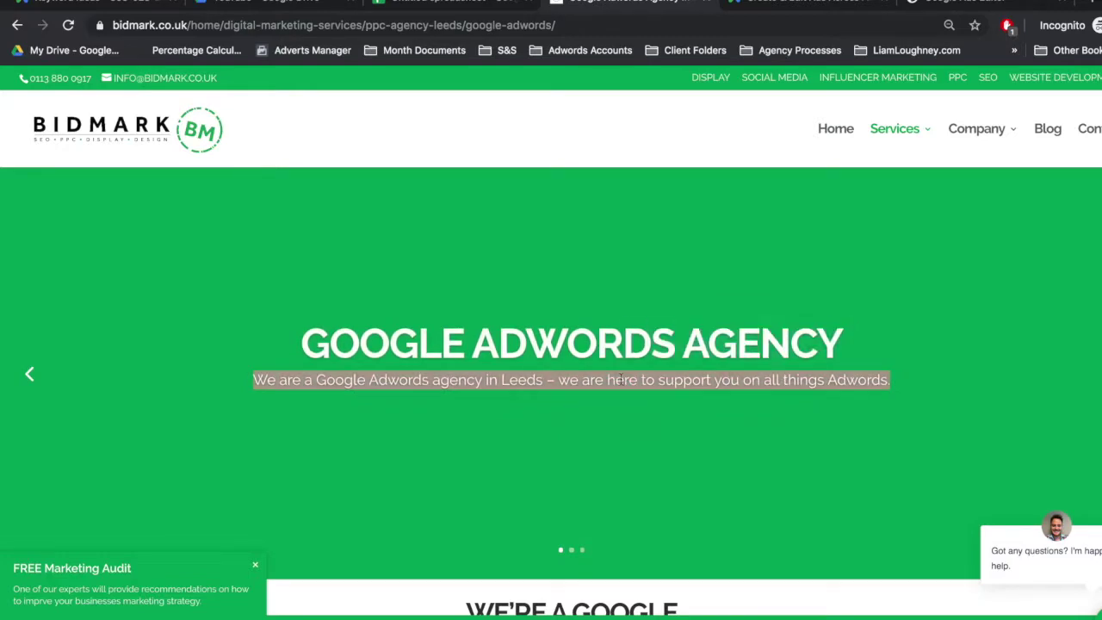
key(ctrl+Left)
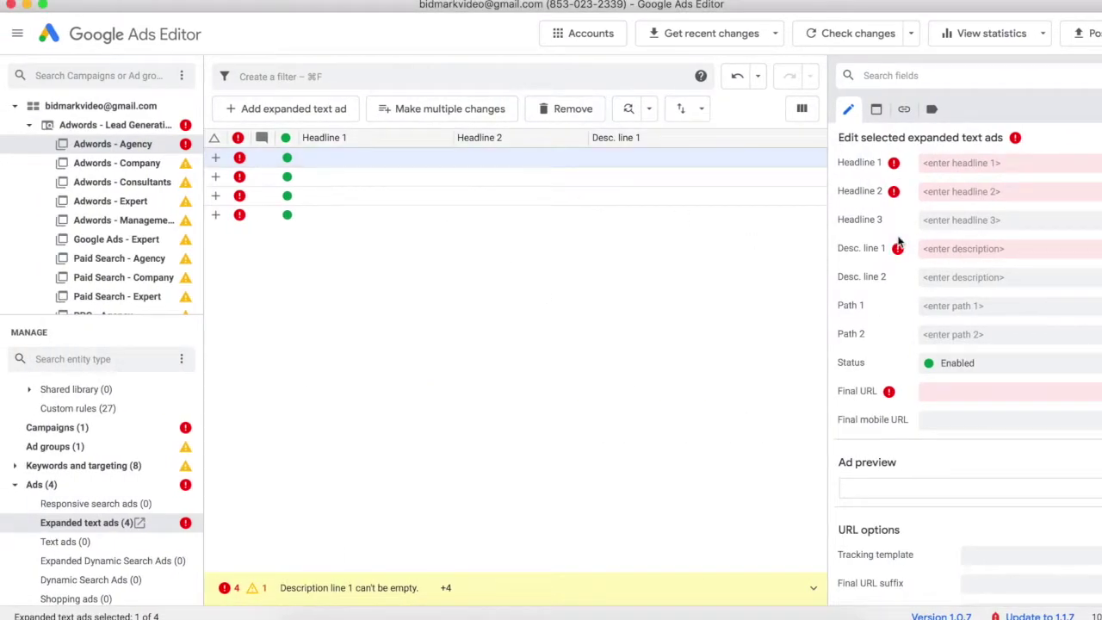
click(931, 249)
Step: Fill Description line 1 of the first and second ads, the second with the Adwords management hero sentence
key(super+v)
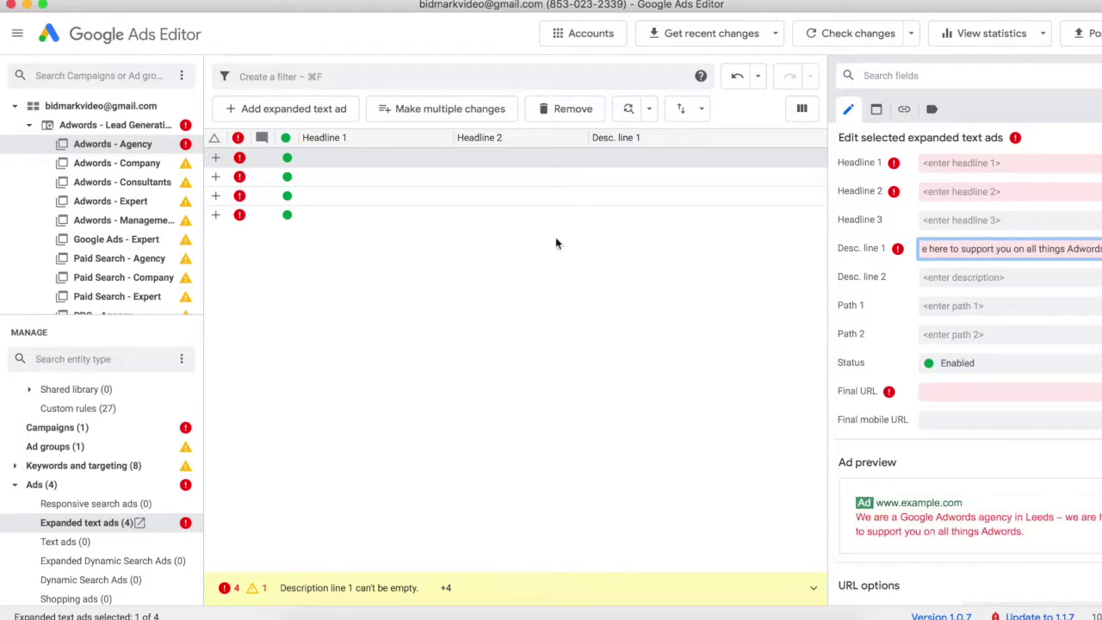
click(512, 246)
key(ctrl+Right)
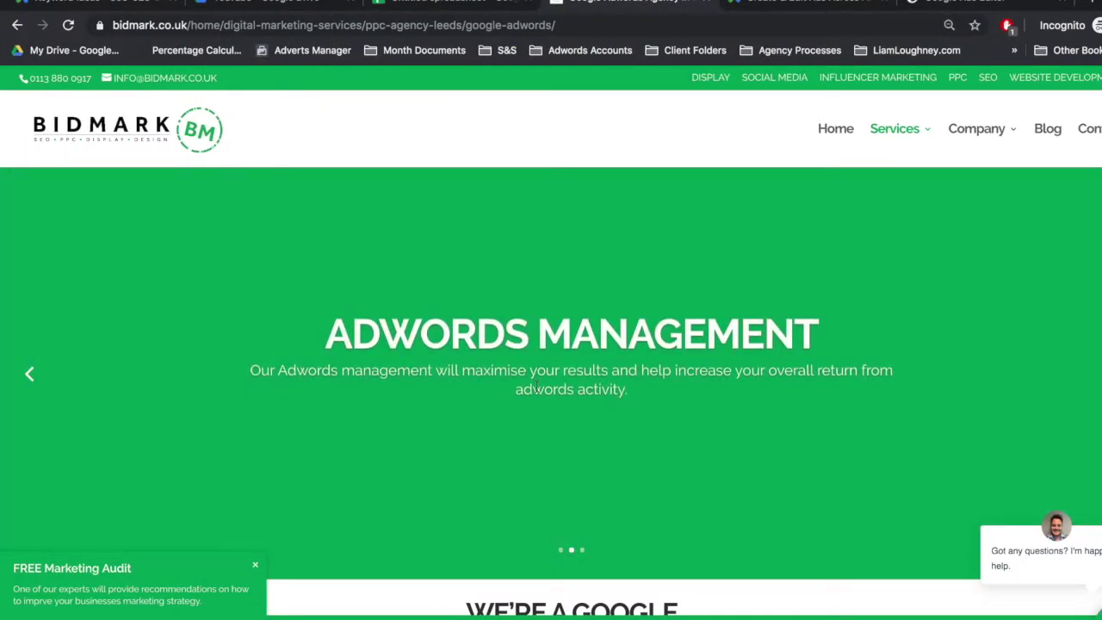
triple_click(535, 388)
key(super+c)
key(ctrl+Left)
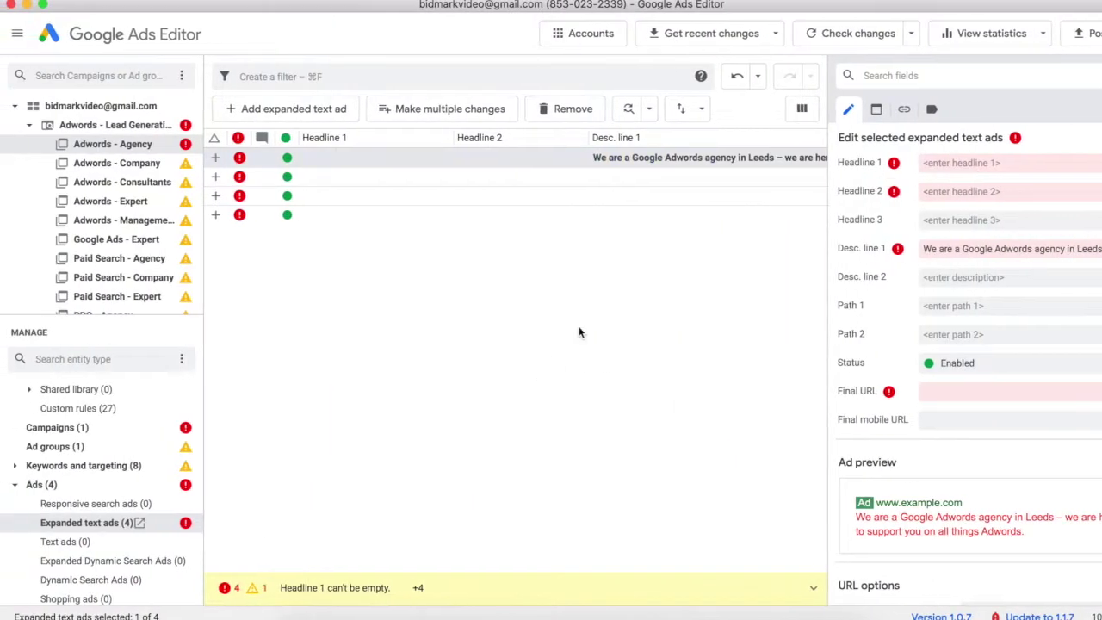
click(670, 177)
click(946, 249)
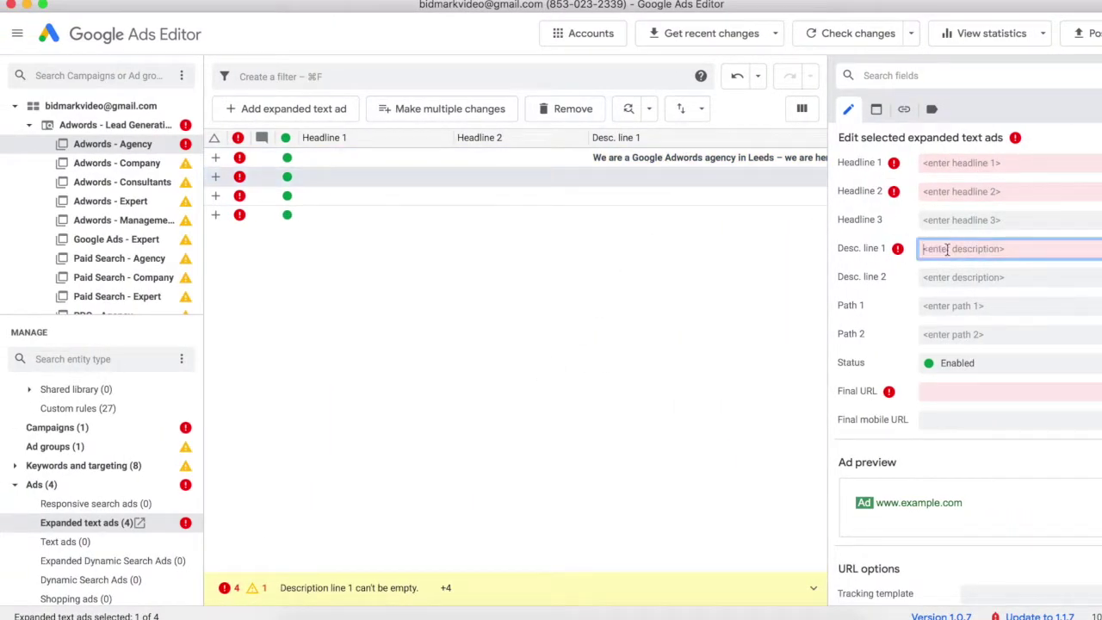
key(super+v)
click(587, 232)
Step: Fill the third ad's Description line 1 with Bidmark's Adwords Services subtitle sentence
key(ctrl+Right)
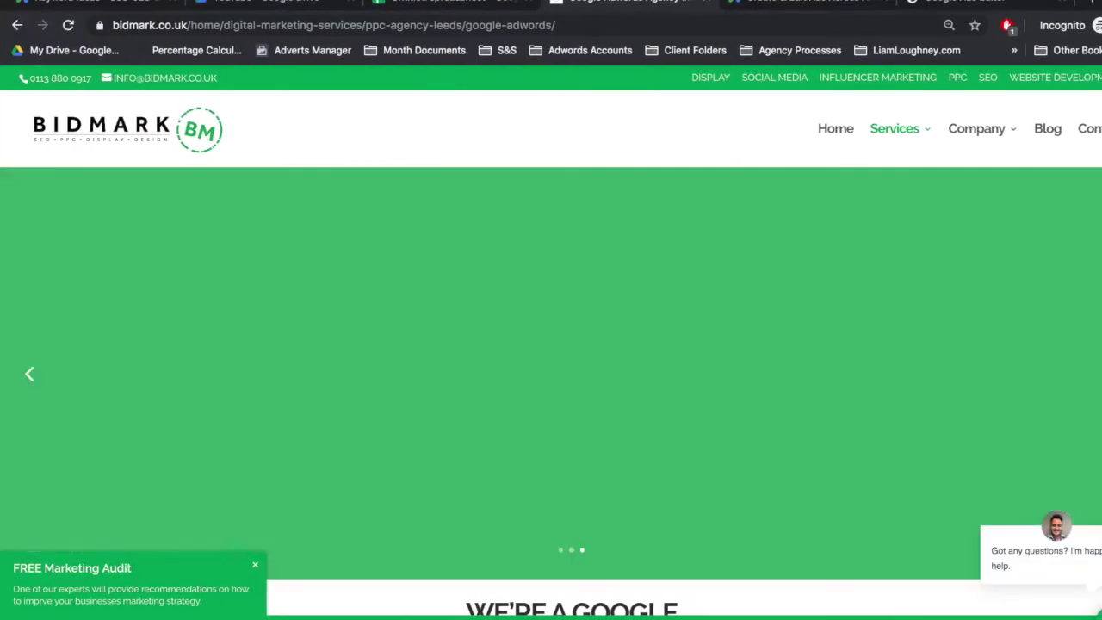
triple_click(607, 353)
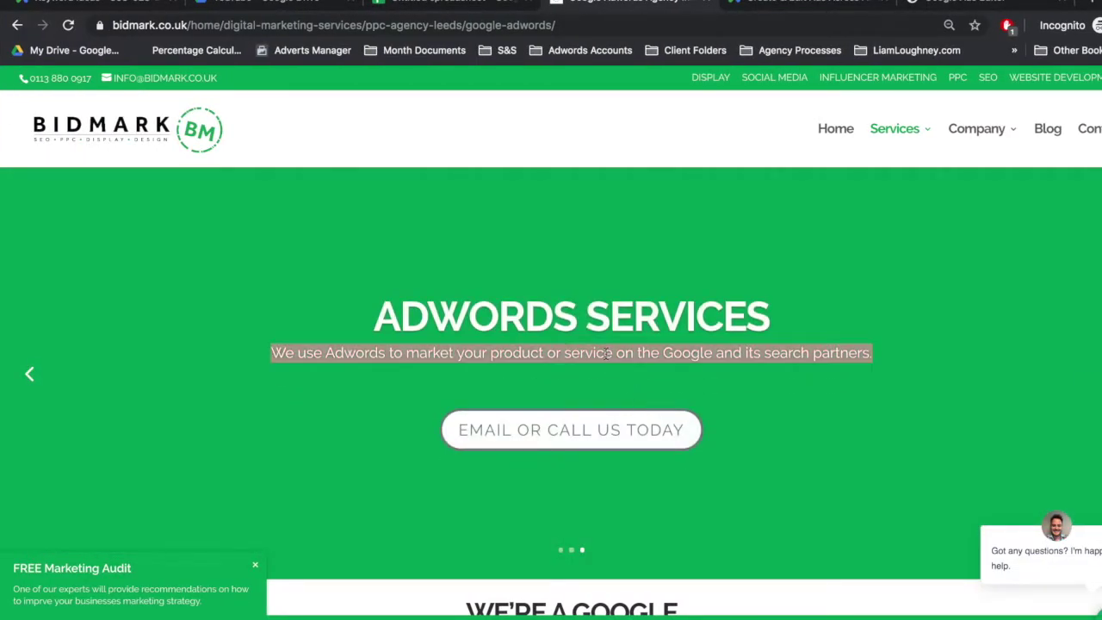
key(ctrl+Left)
click(740, 196)
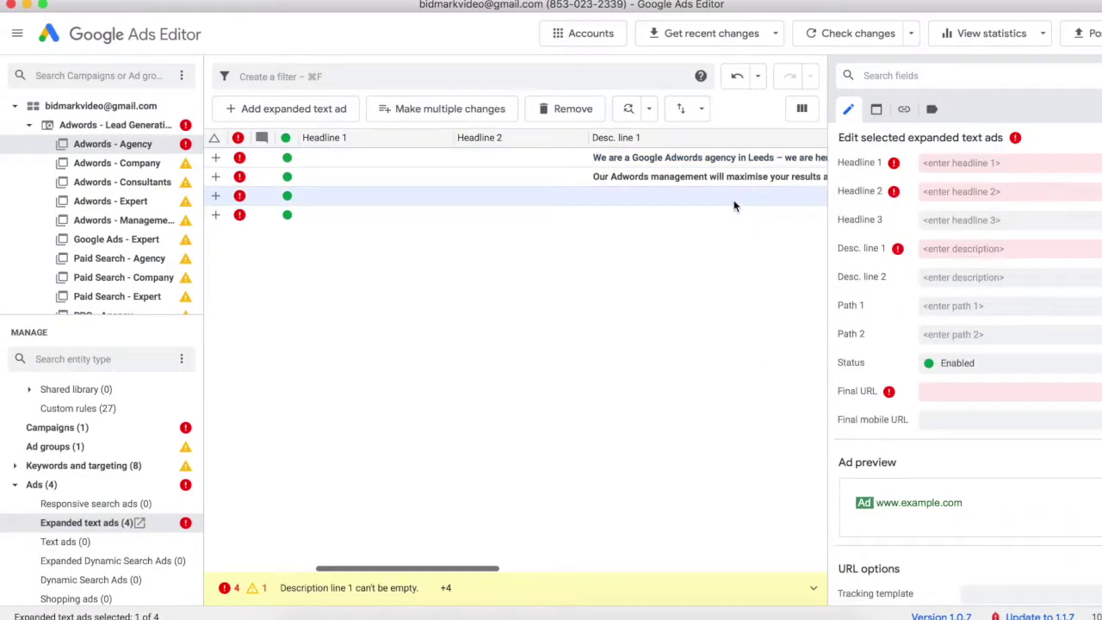
click(925, 248)
text(We use Adwords to market your product or service on Google and its search partners)
click(683, 249)
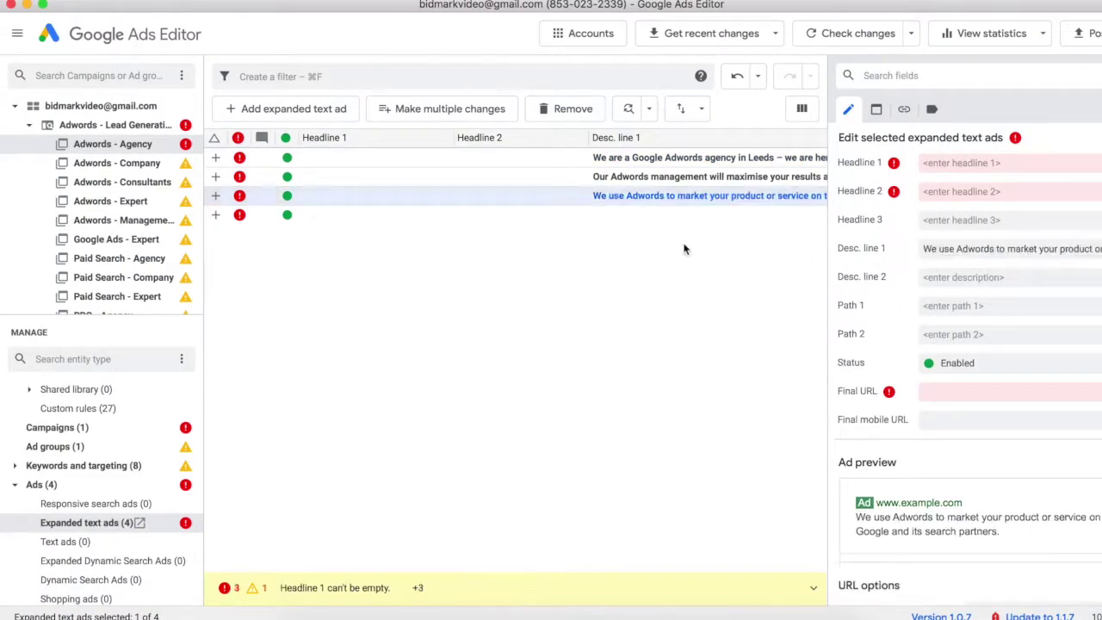
Step: Fill the fourth ad's Description line 1 with Bidmark's sentence about taking the weight off your shoulders
key(ctrl+Right)
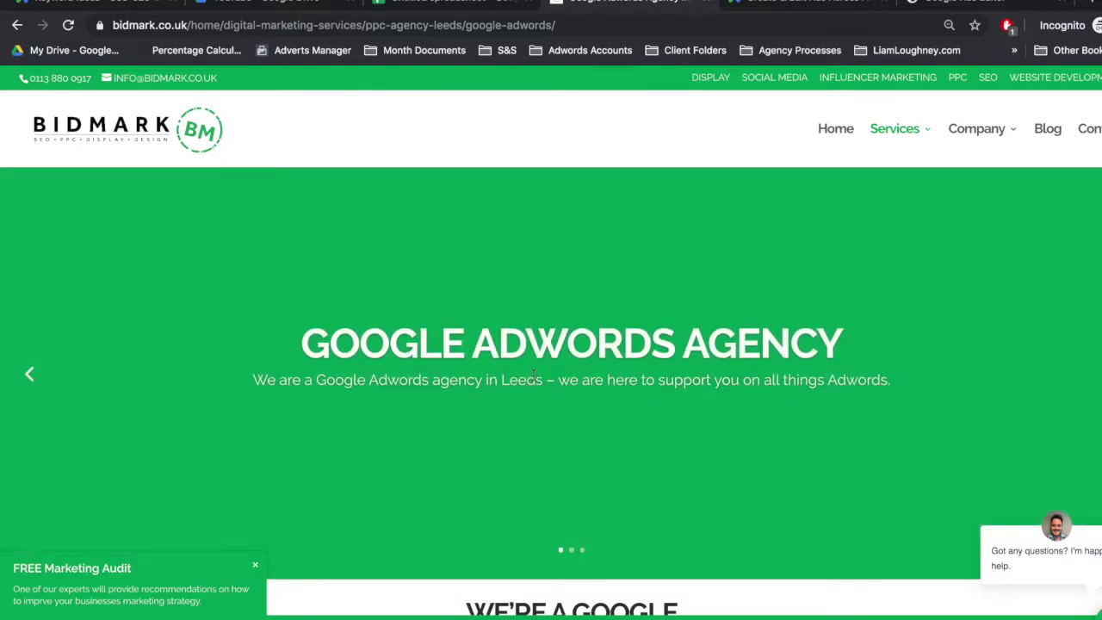
triple_click(533, 375)
key(ctrl+Left)
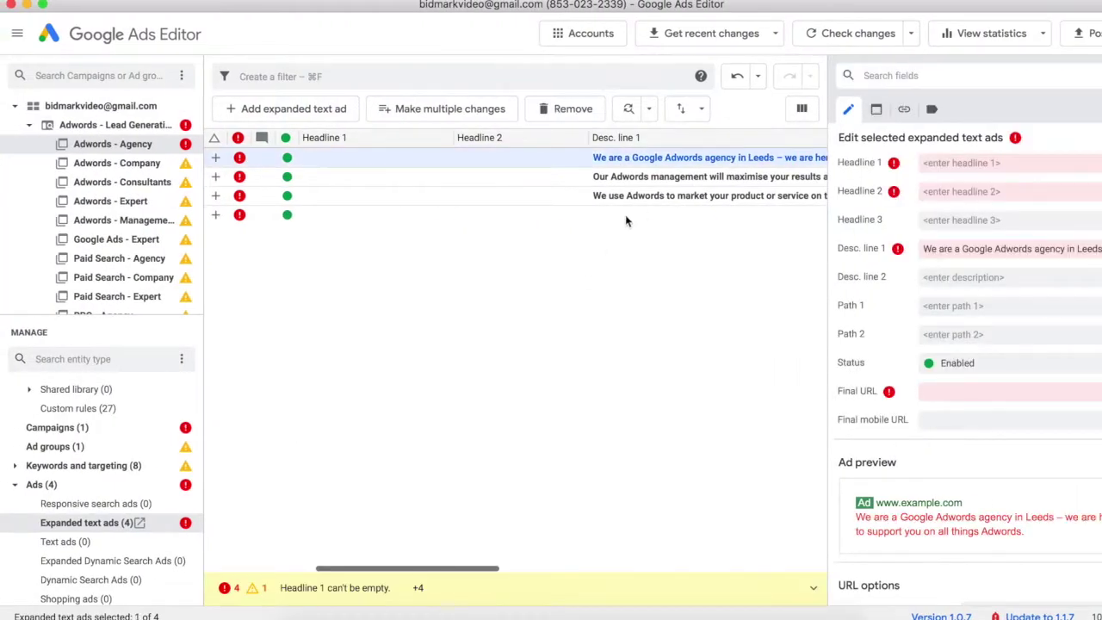
key(ctrl+Right)
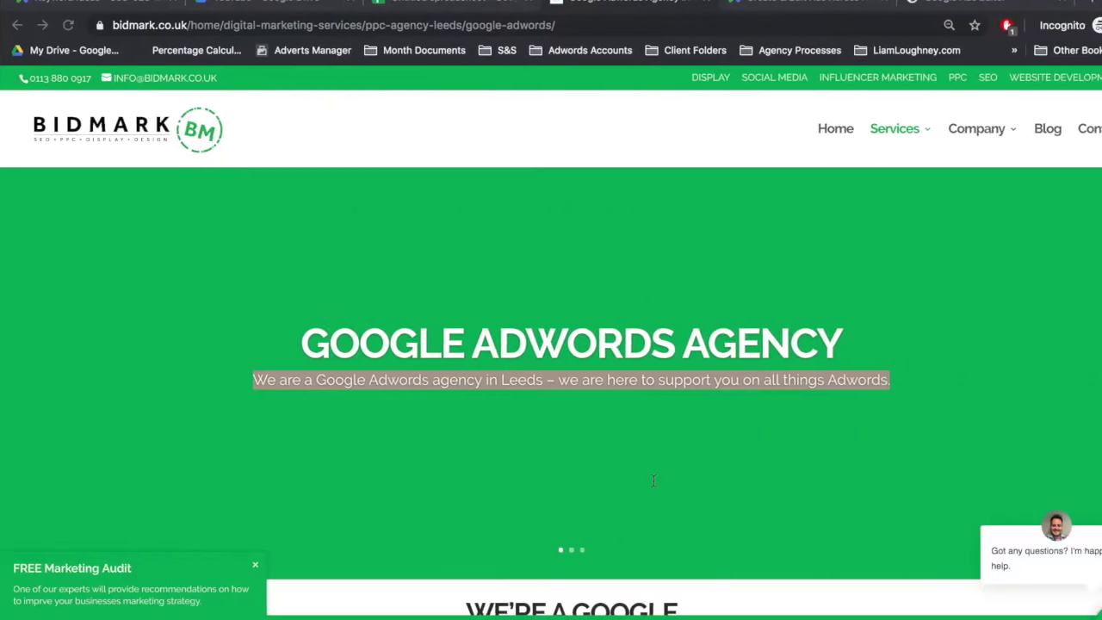
scroll(652, 481, down, 3)
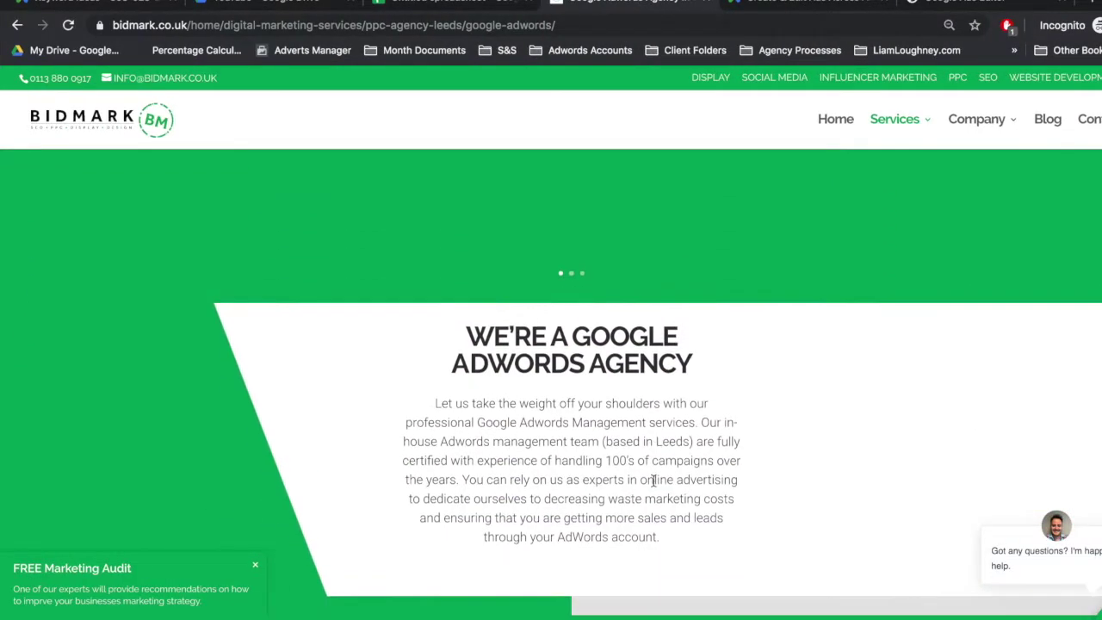
drag(699, 422, 436, 407)
key(super+c)
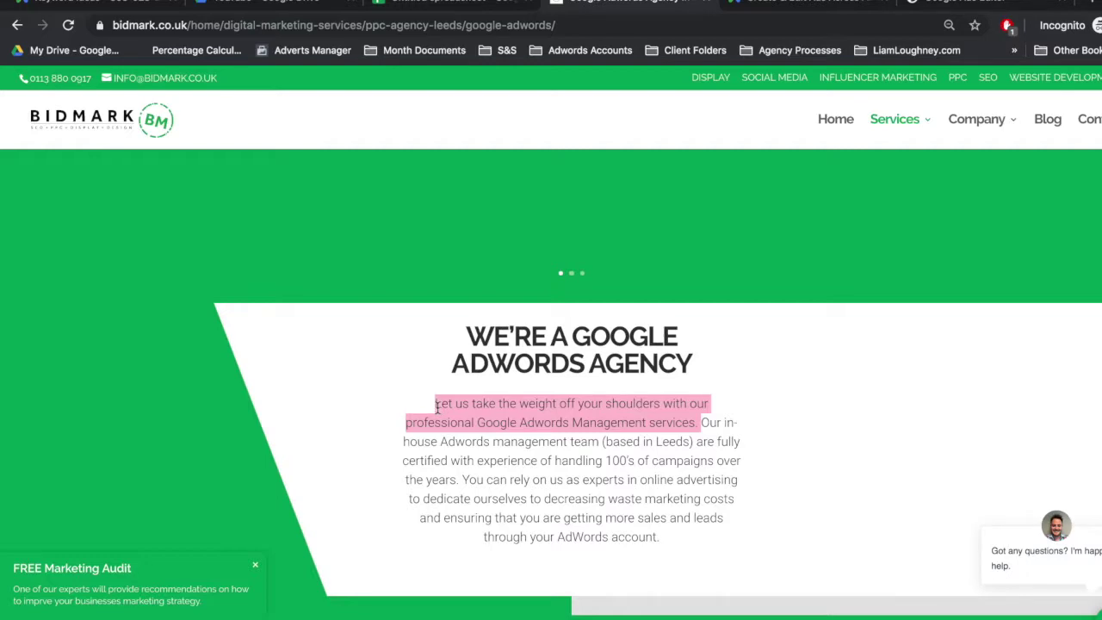
key(ctrl+Left)
click(607, 220)
click(921, 251)
key(super+v)
click(685, 275)
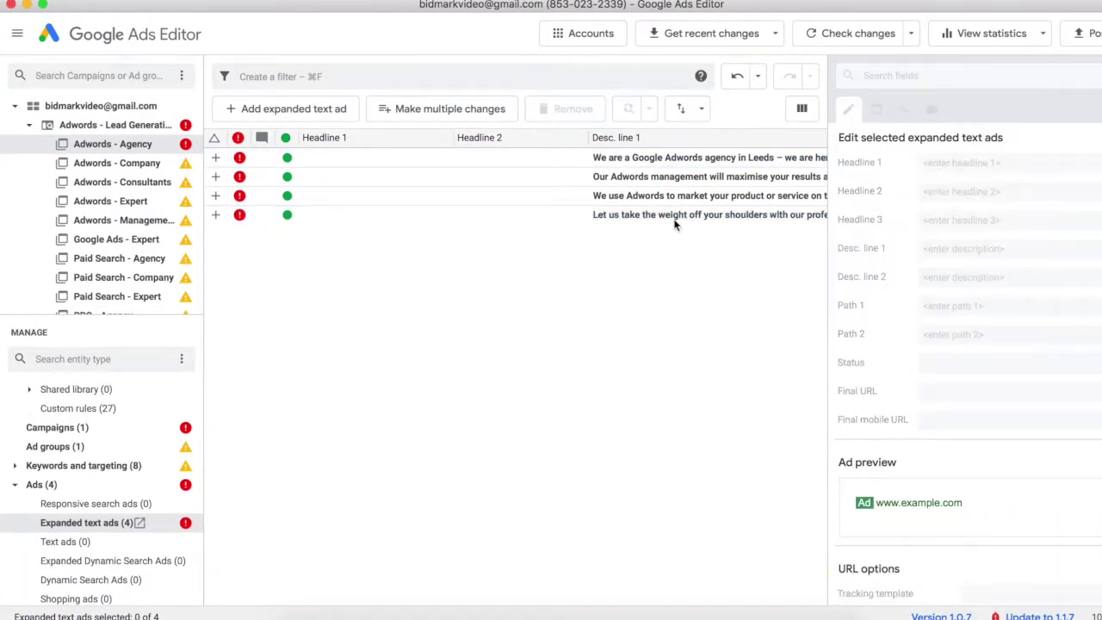
click(656, 159)
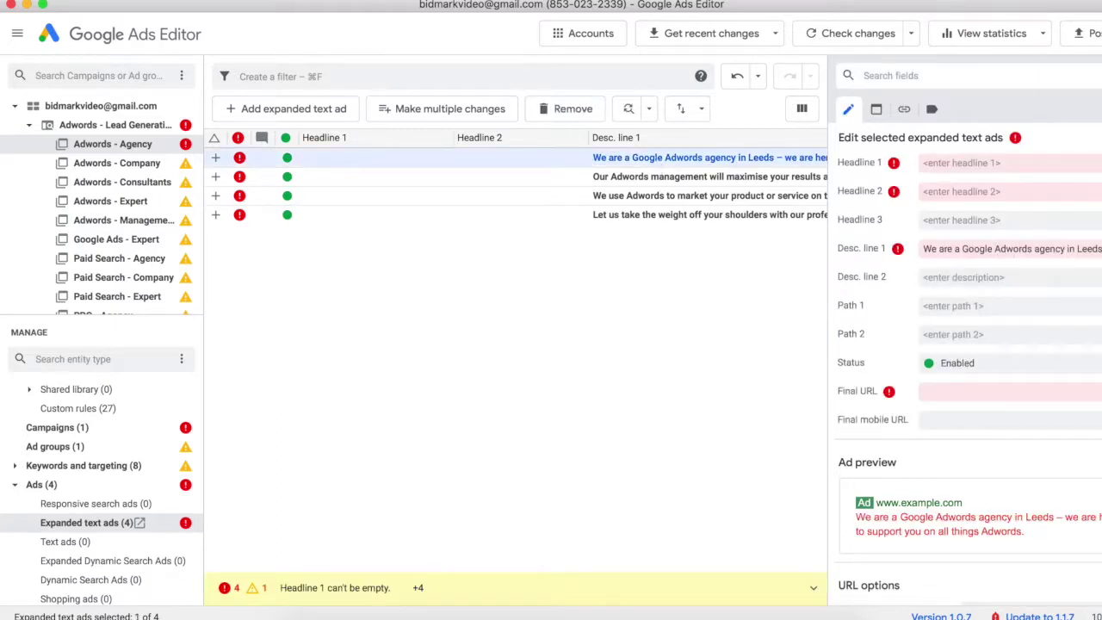
Step: In the first ad's description, replace the dash after Leeds with a period and capitalise 'W'
click(955, 248)
drag(977, 248, 1098, 249)
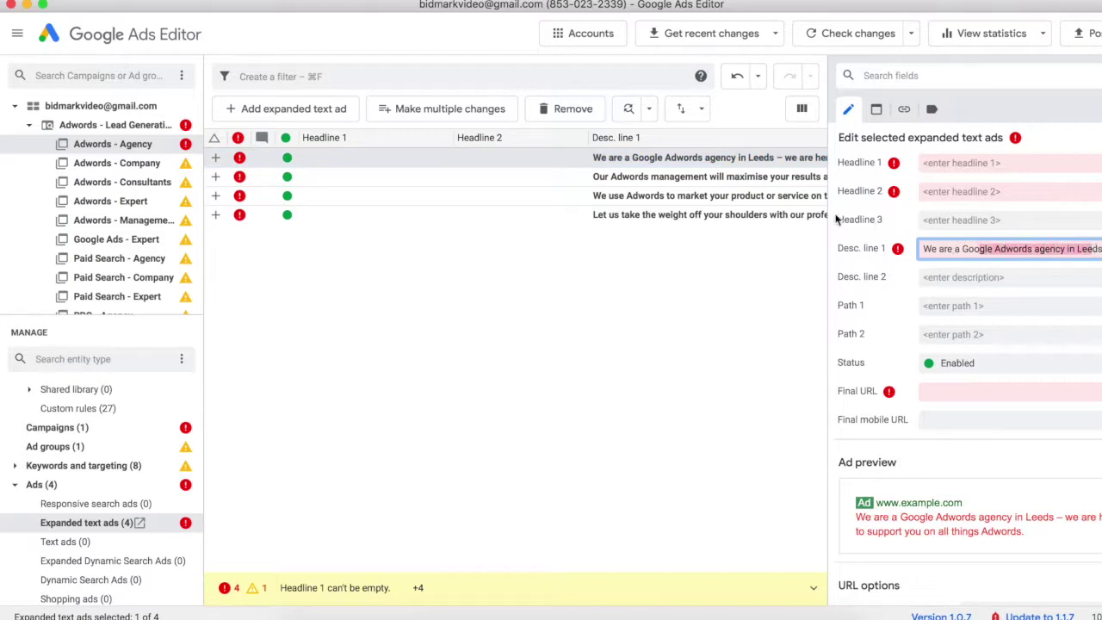
drag(828, 220, 746, 258)
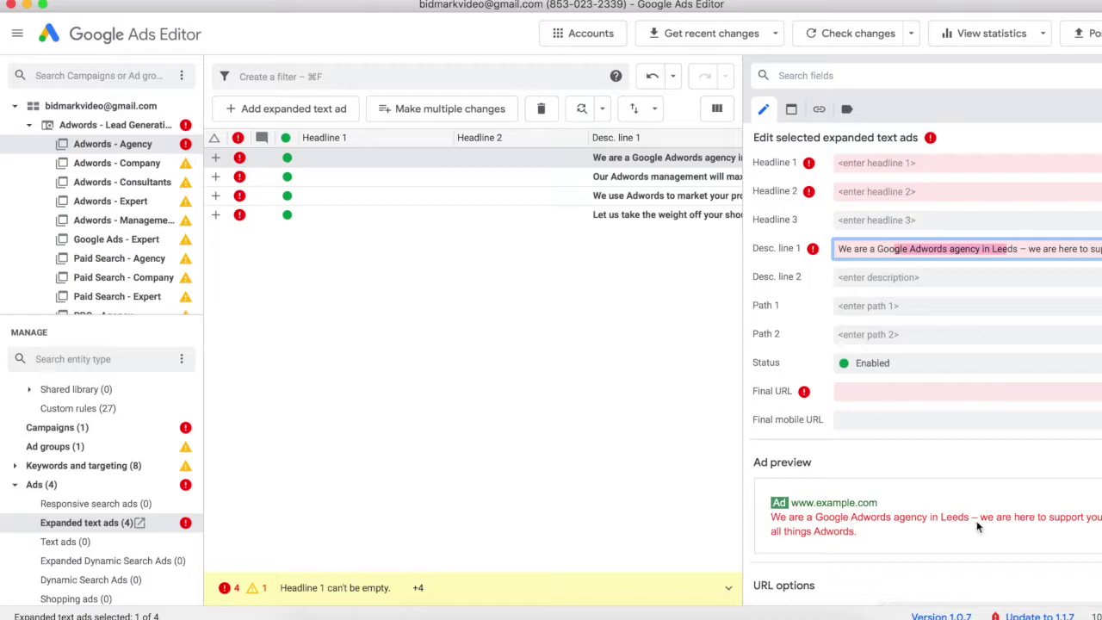
click(1028, 250)
key(BackSpace)
key(BackSpace)
key(BackSpace)
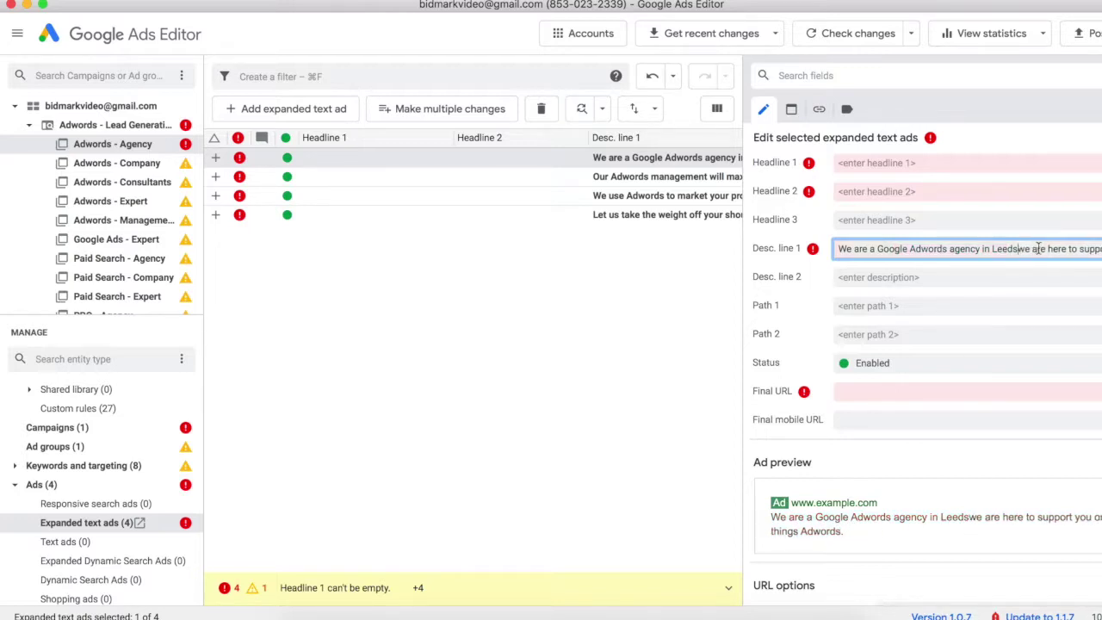
text(.)
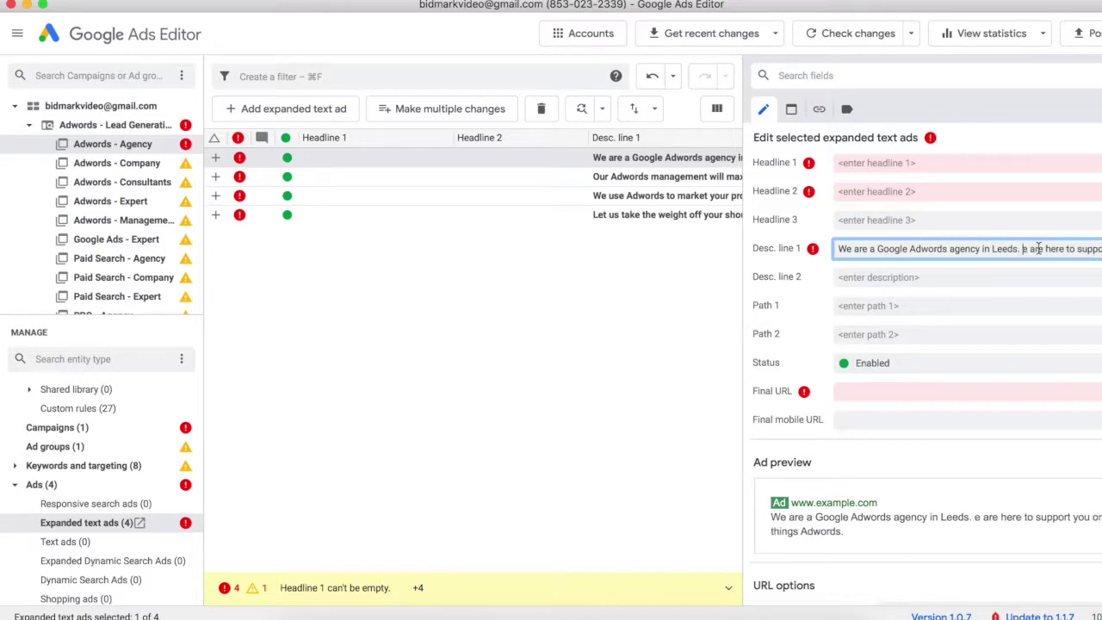
key(Delete)
text(W)
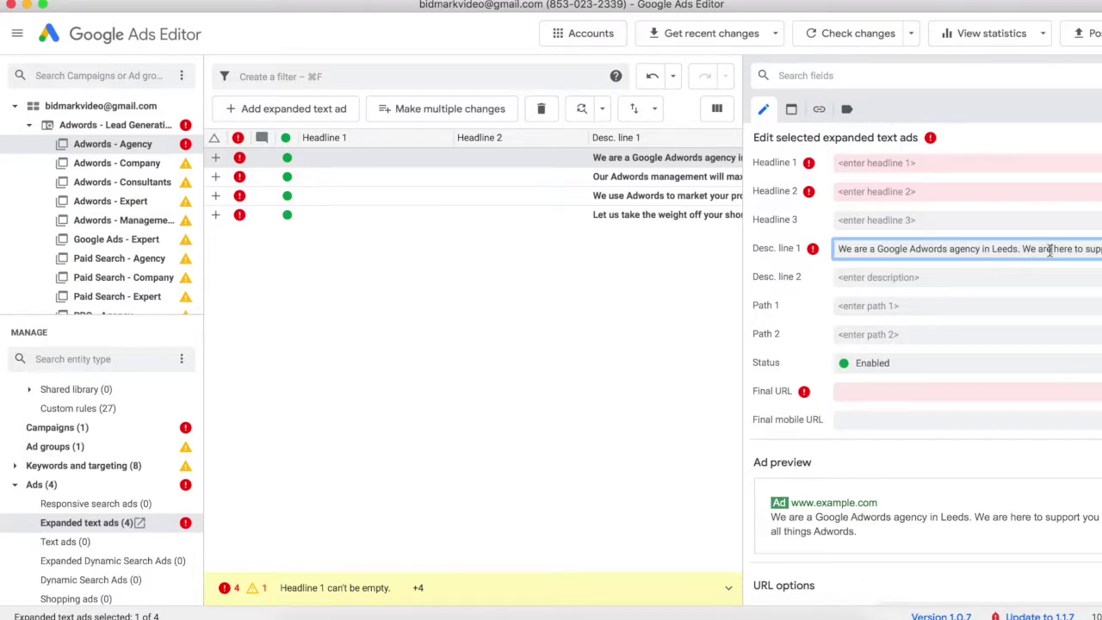
Step: In the second ad's description, replace 'and' with '&' and delete the final word 'activity'
click(622, 177)
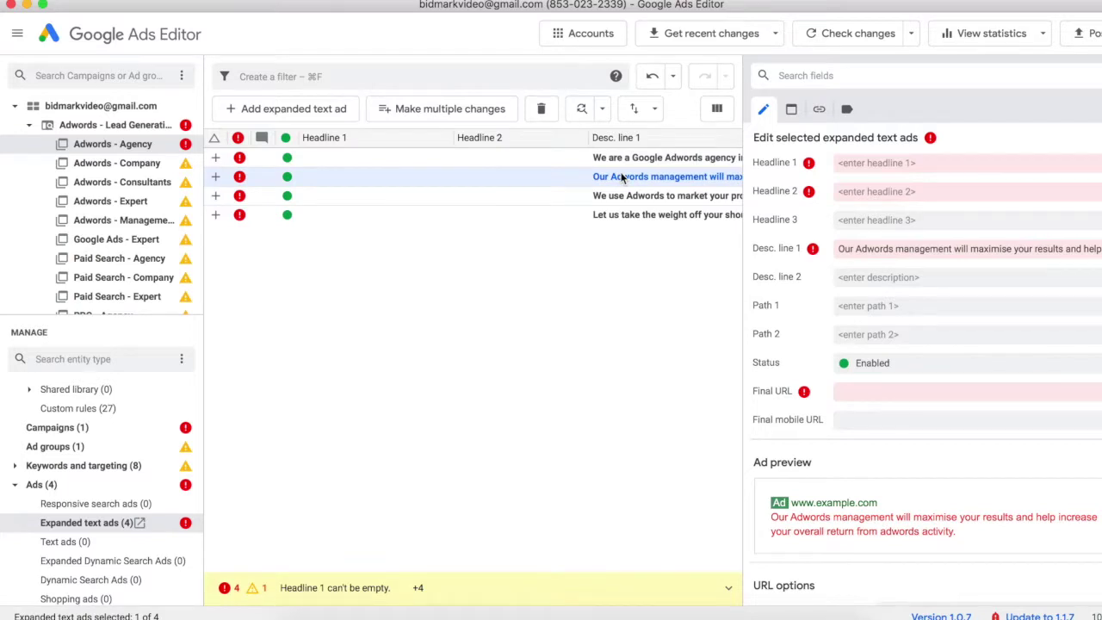
drag(936, 248, 1101, 250)
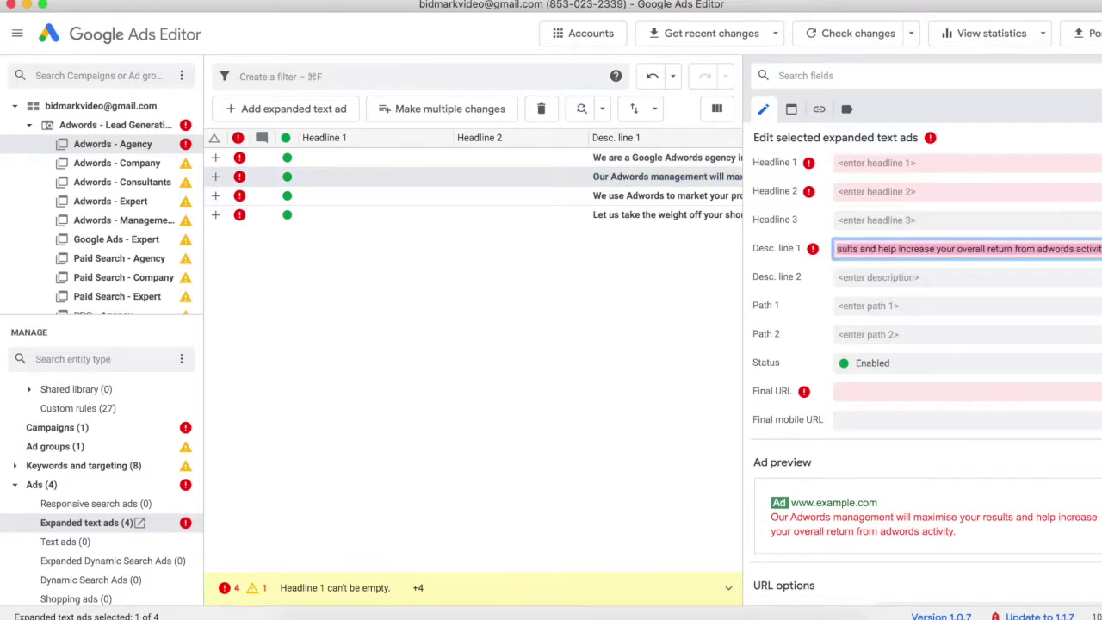
click(1093, 249)
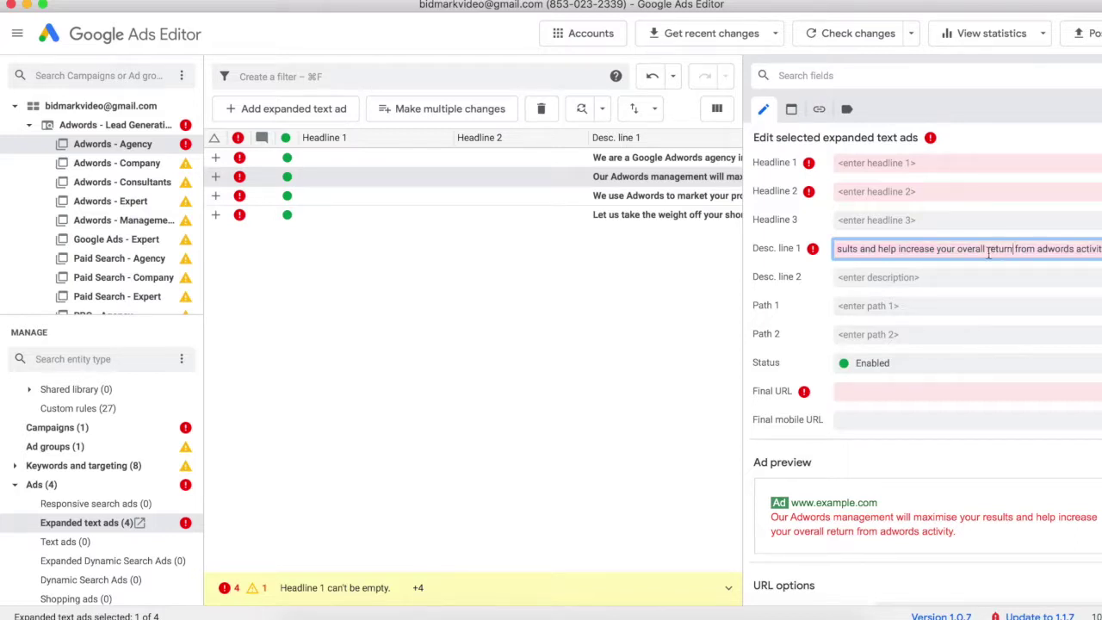
key(BackSpace)
key(BackSpace)
key(BackSpace)
key(BackSpace)
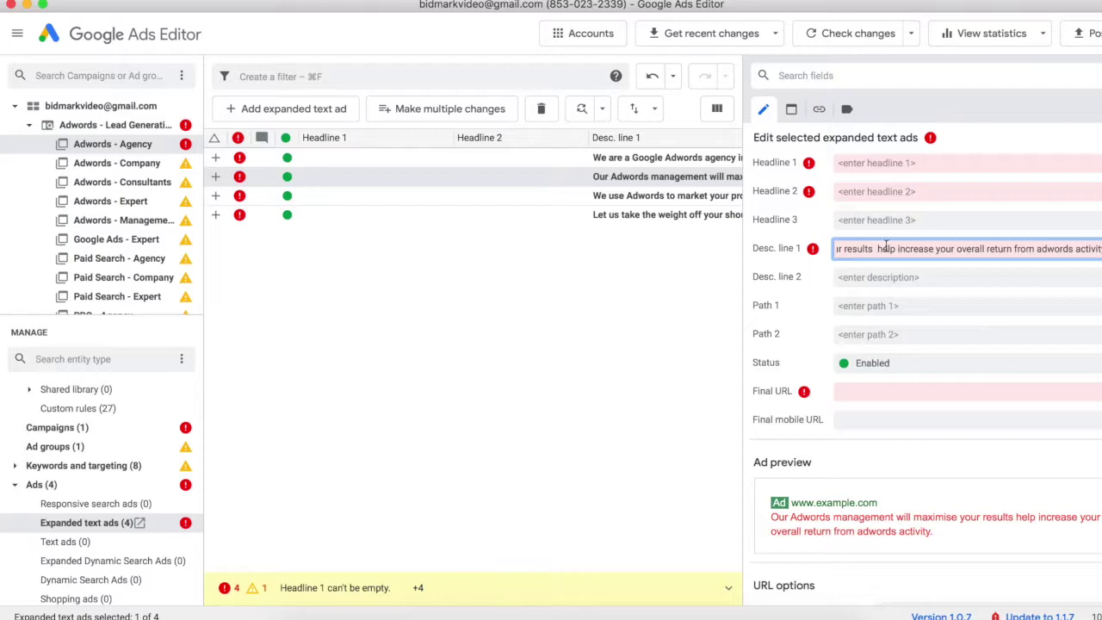
text(&)
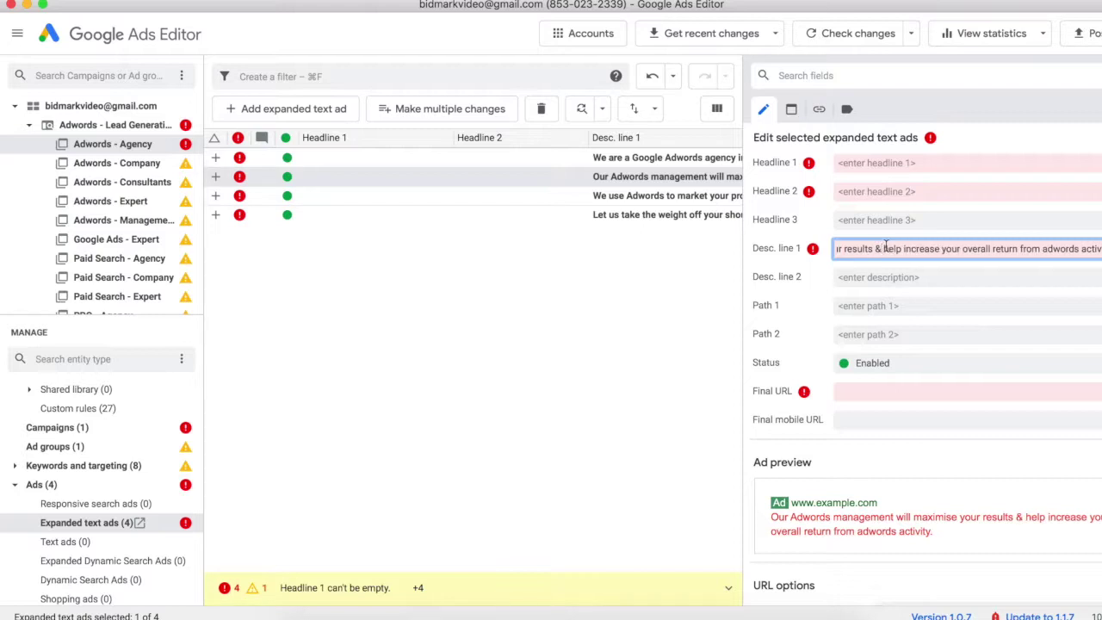
double_click(998, 249)
click(1080, 249)
double_click(1086, 248)
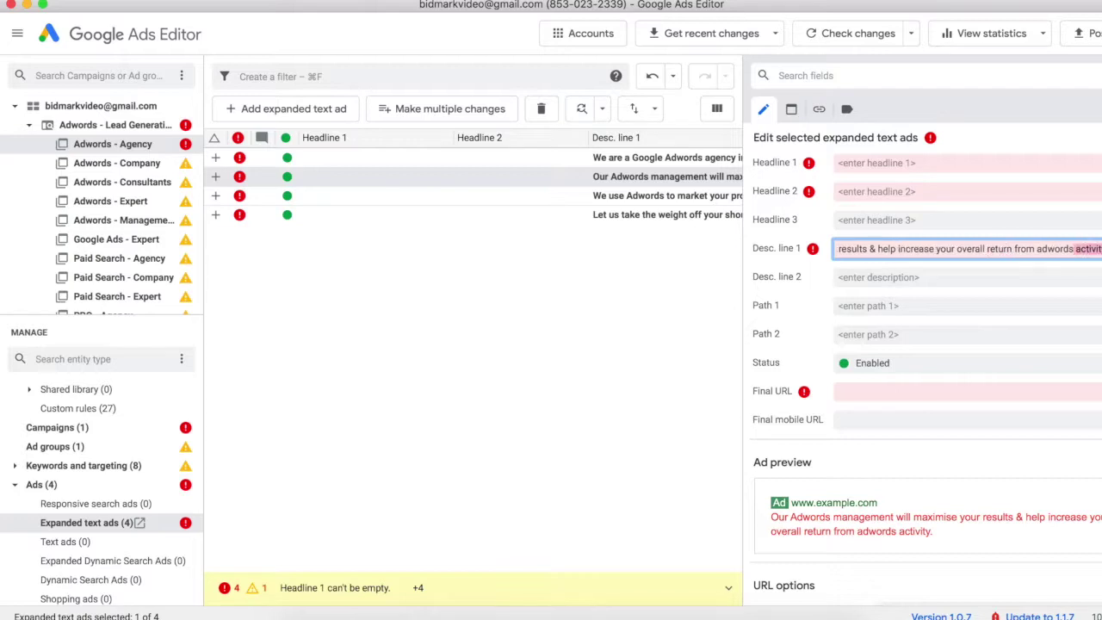
key(BackSpace)
Step: Remove 'help' and the leading 'Our', and insert 'that' after 'management' in the second ad's description
key(super+a)
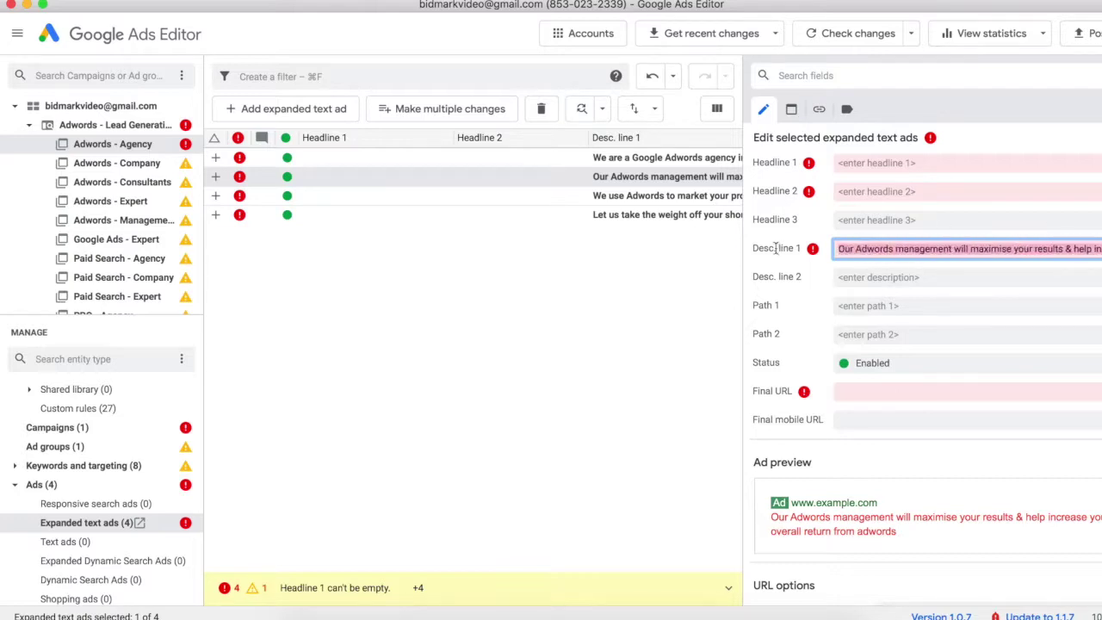
click(851, 248)
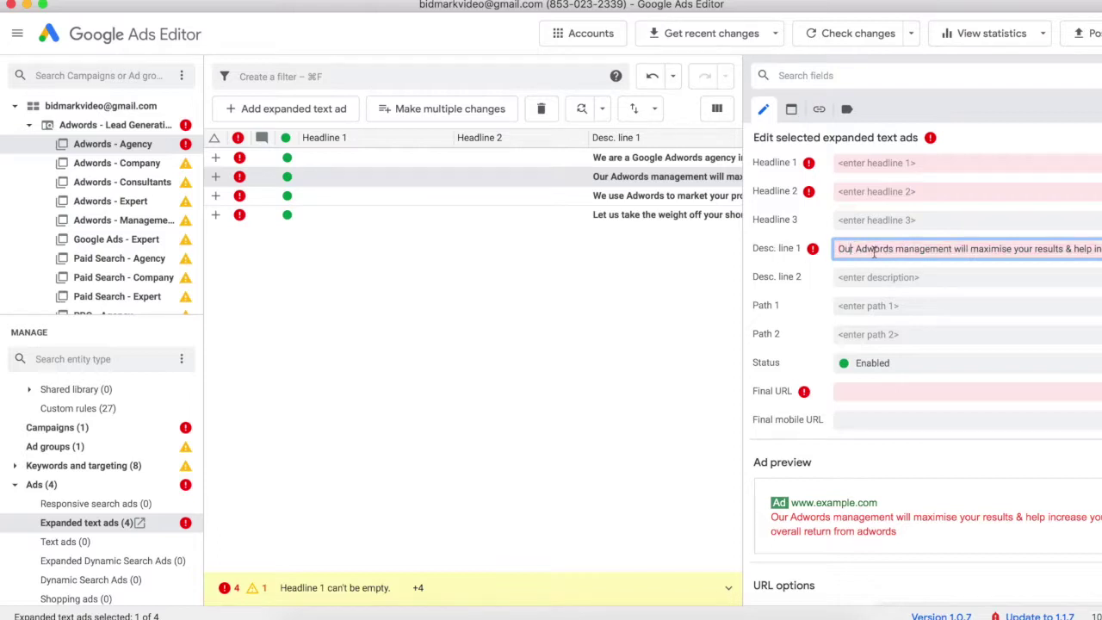
drag(995, 249, 1024, 249)
click(985, 249)
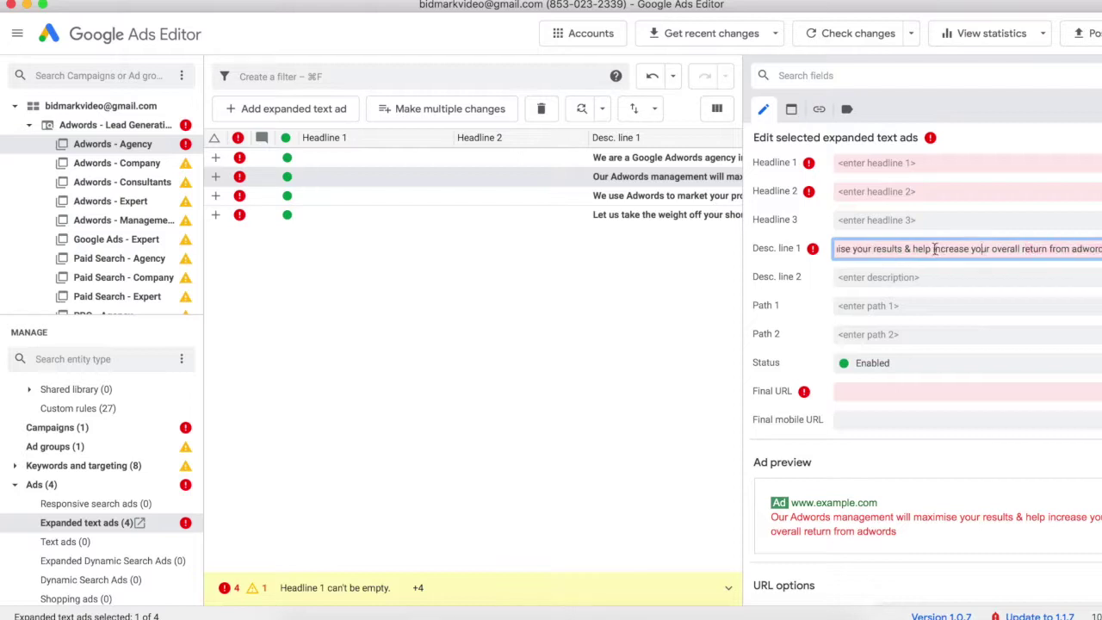
drag(933, 248, 912, 249)
key(BackSpace)
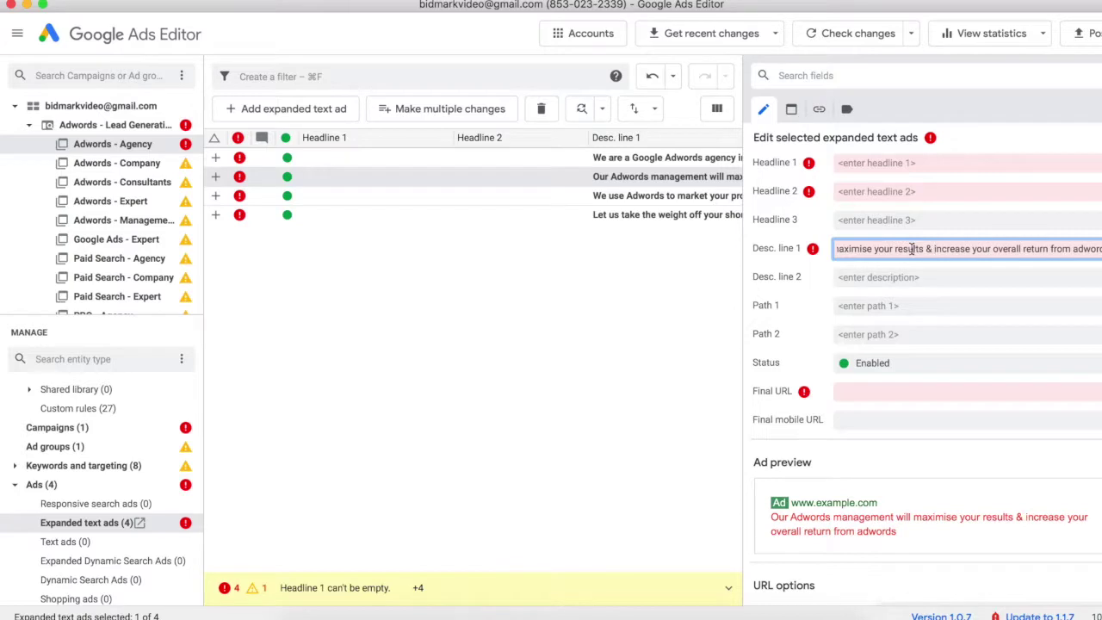
key(super+a)
click(854, 249)
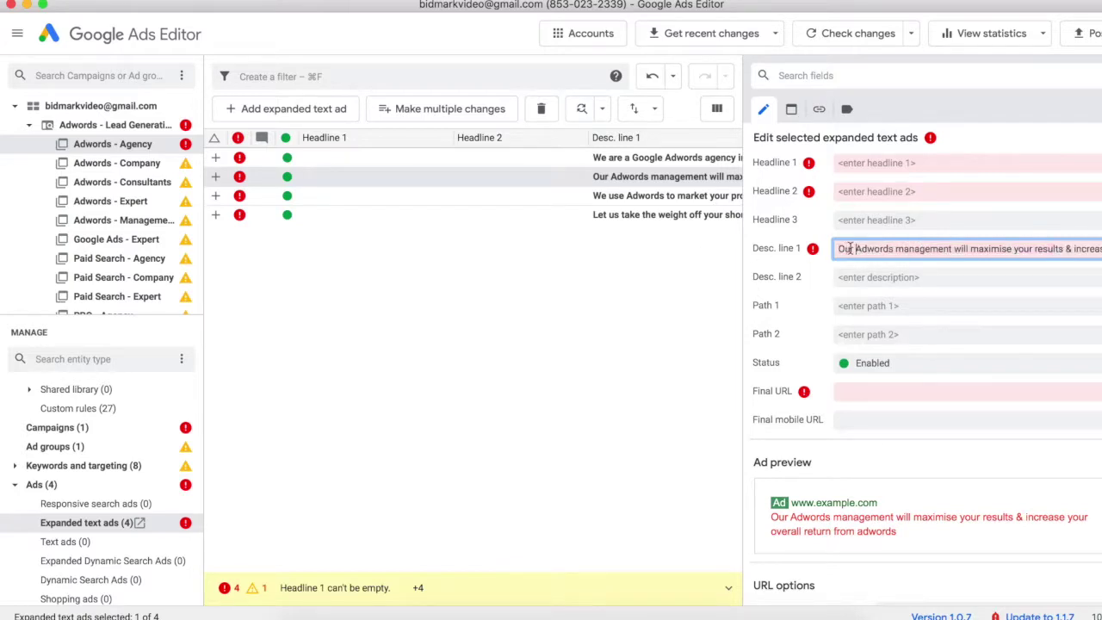
drag(854, 249, 806, 250)
key(BackSpace)
click(934, 249)
text(that)
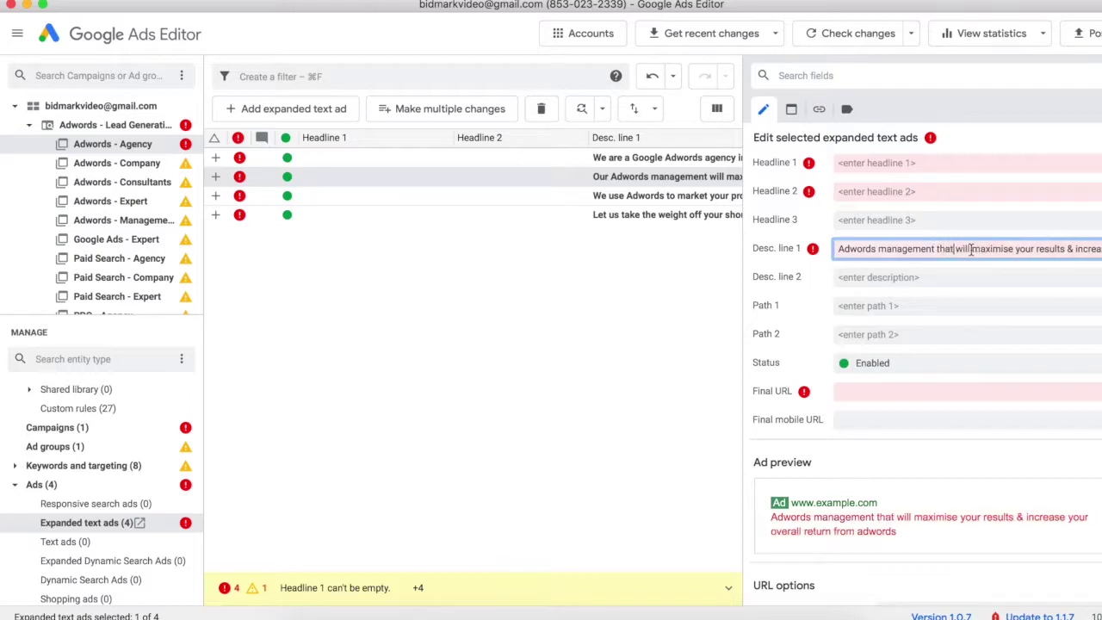
Step: Delete the extra 'your' before 'results' and end the second ad's description with '!'
drag(1015, 251, 1101, 250)
key(BackSpace)
click(1067, 249)
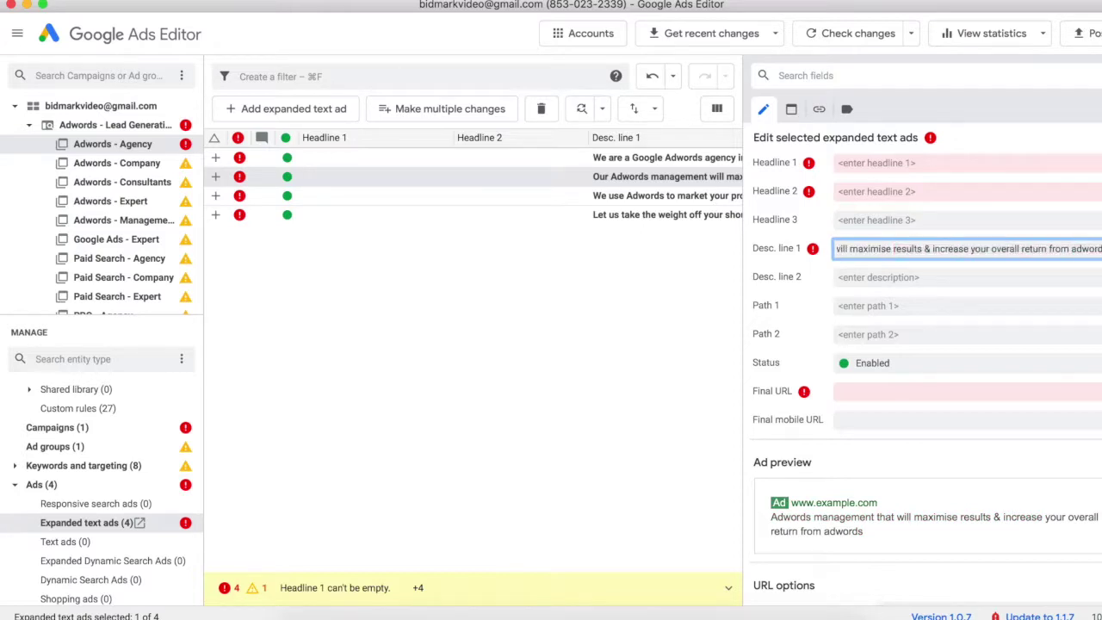
text(!)
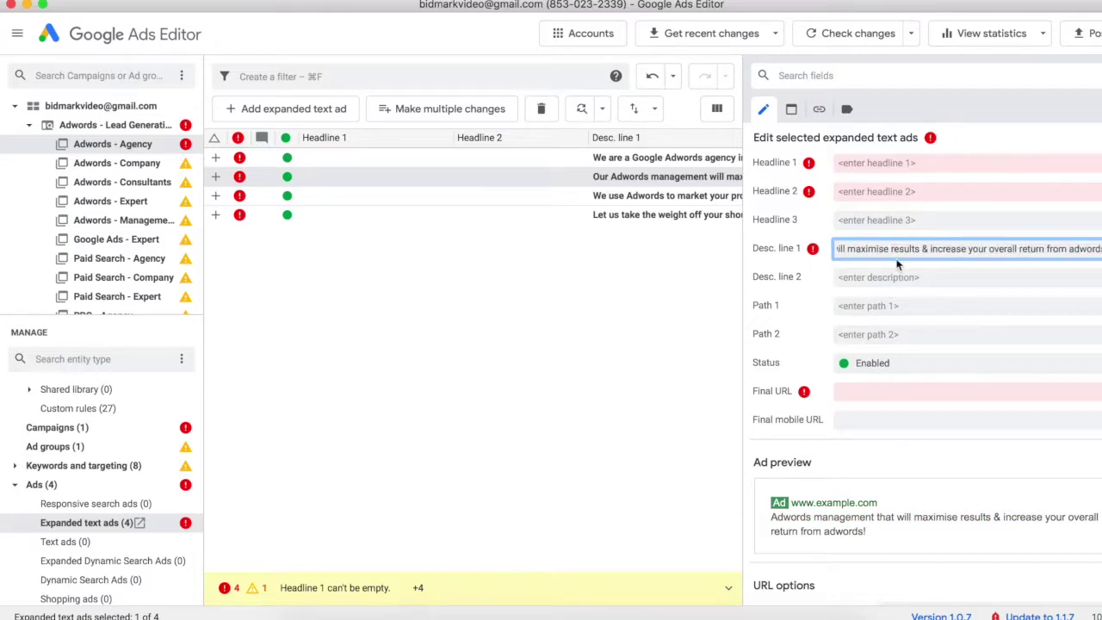
click(647, 196)
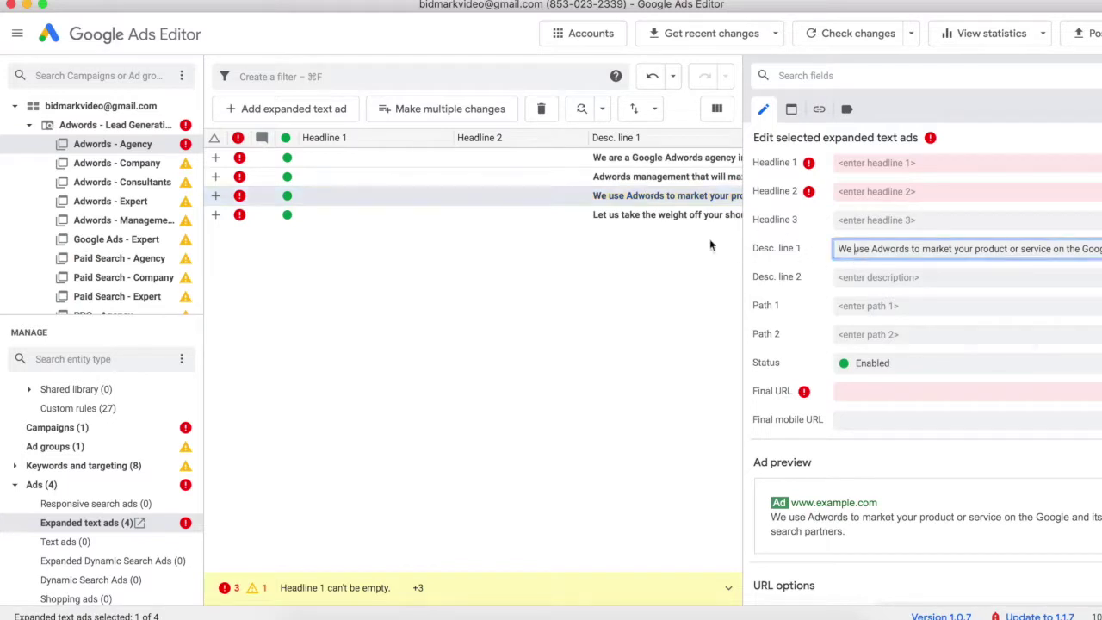
click(675, 216)
click(853, 248)
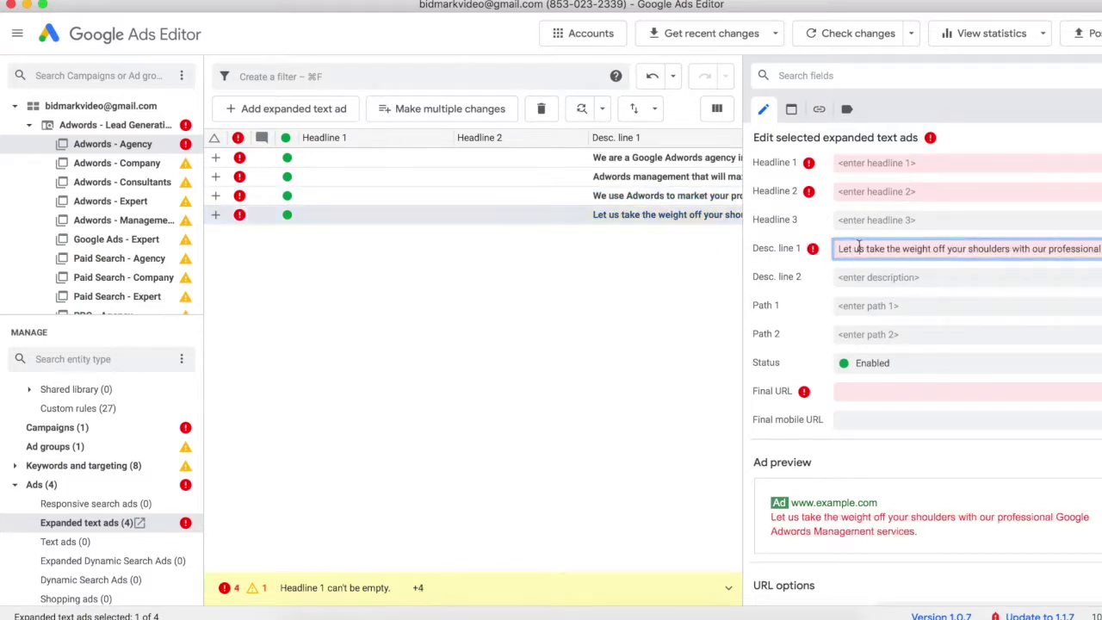
Step: In the fourth ad's description, shorten 'Adwords' to 'Ads', change 'services' to 'service', and delete 'our'
drag(1010, 249, 1100, 249)
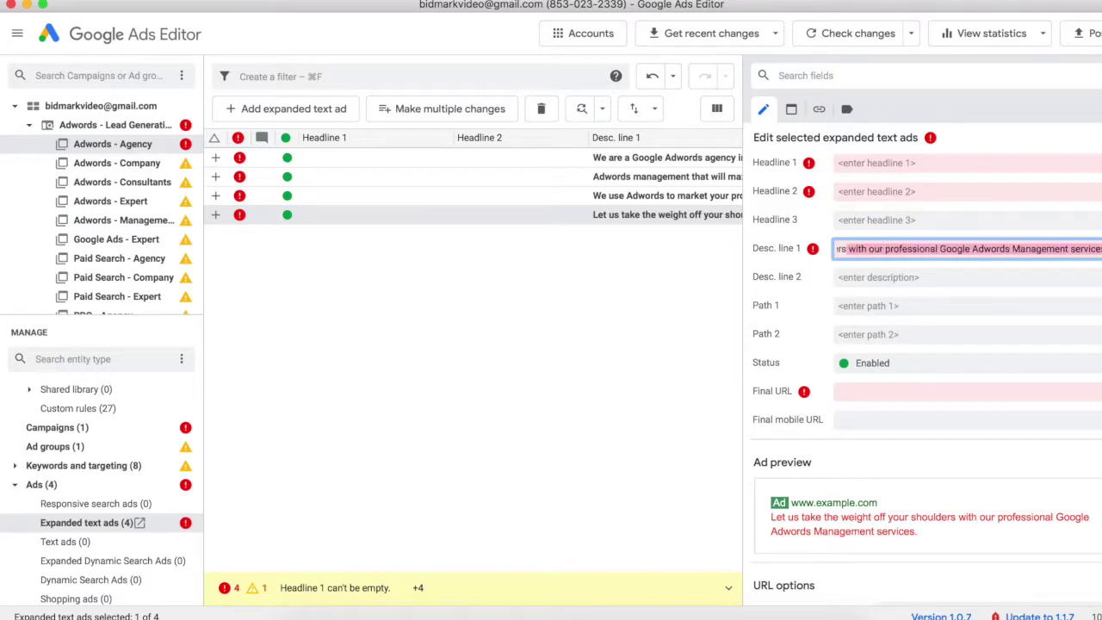
click(1064, 250)
click(1014, 249)
key(BackSpace)
key(BackSpace)
key(BackSpace)
key(BackSpace)
key(BackSpace)
key(BackSpace)
text(s)
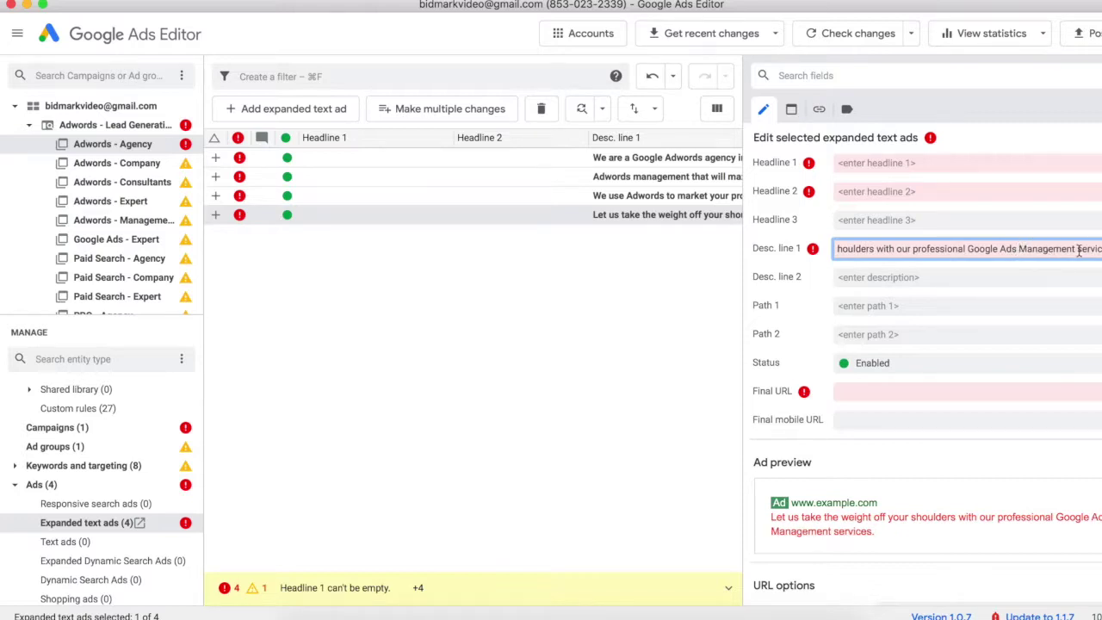
double_click(1077, 249)
text(service)
drag(912, 249, 896, 249)
key(BackSpace)
text(a)
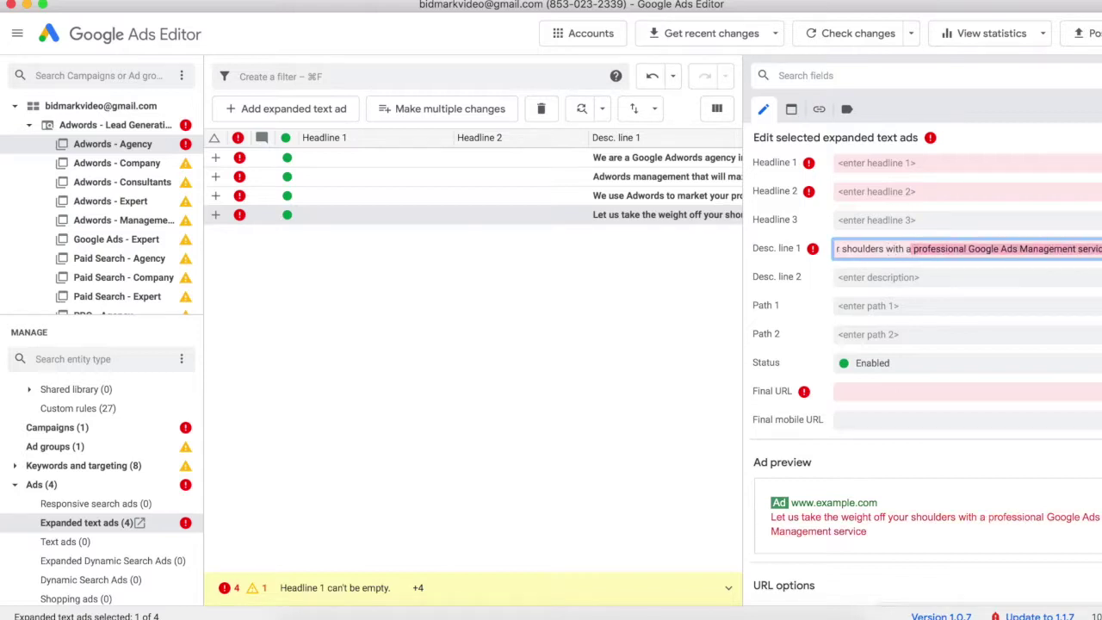
Step: Finish the description as '...shoulders with professional Google Ads Management services' and commit it
drag(991, 249, 773, 249)
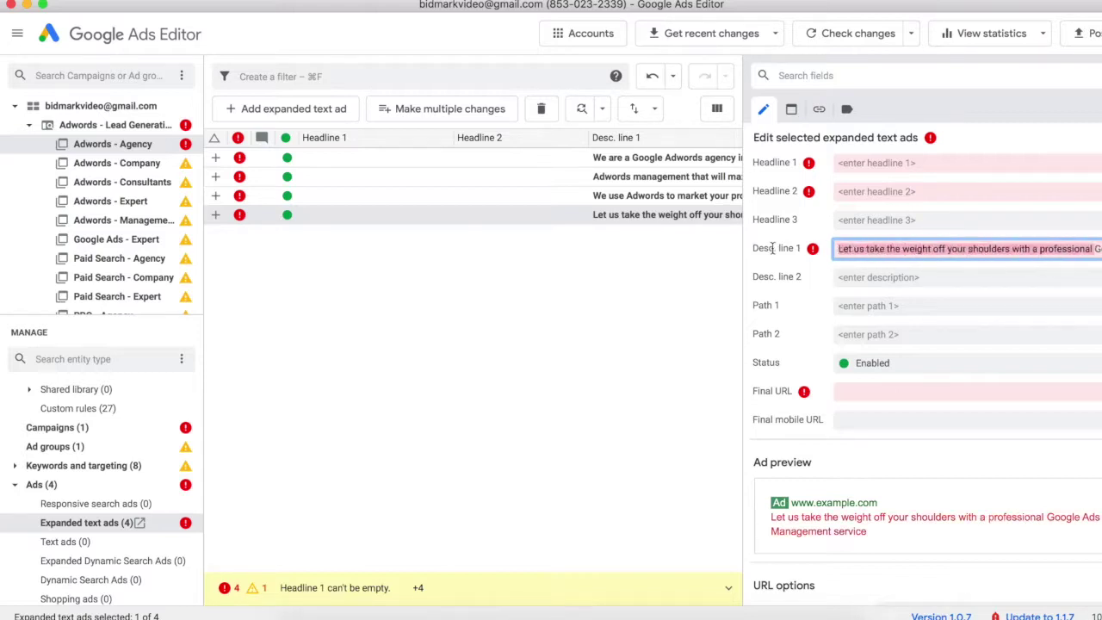
click(852, 252)
click(931, 251)
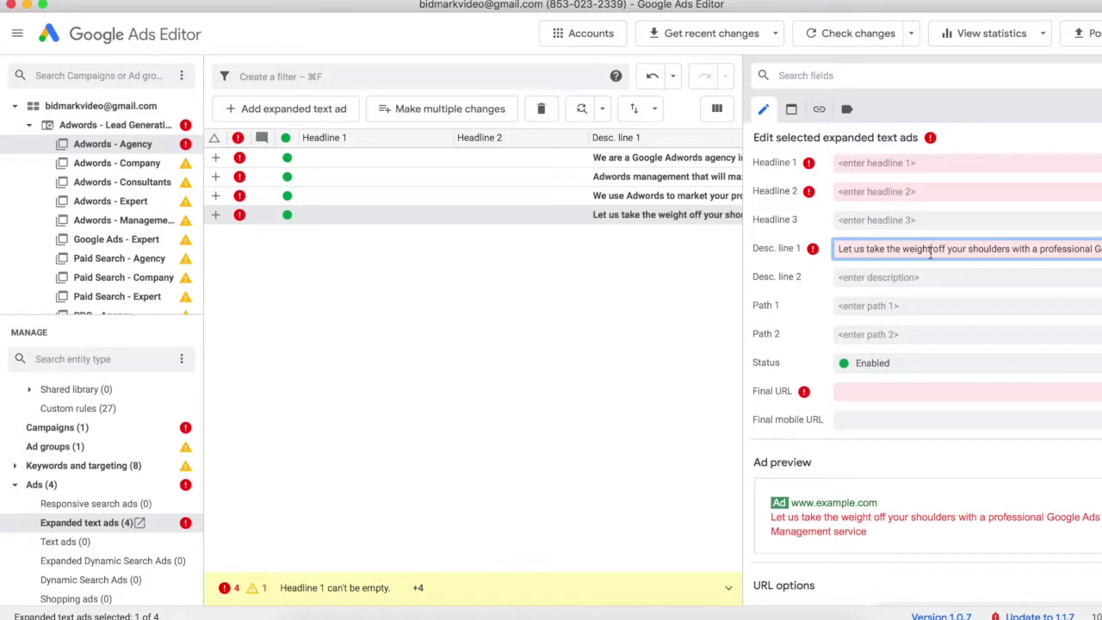
drag(1008, 250, 1101, 251)
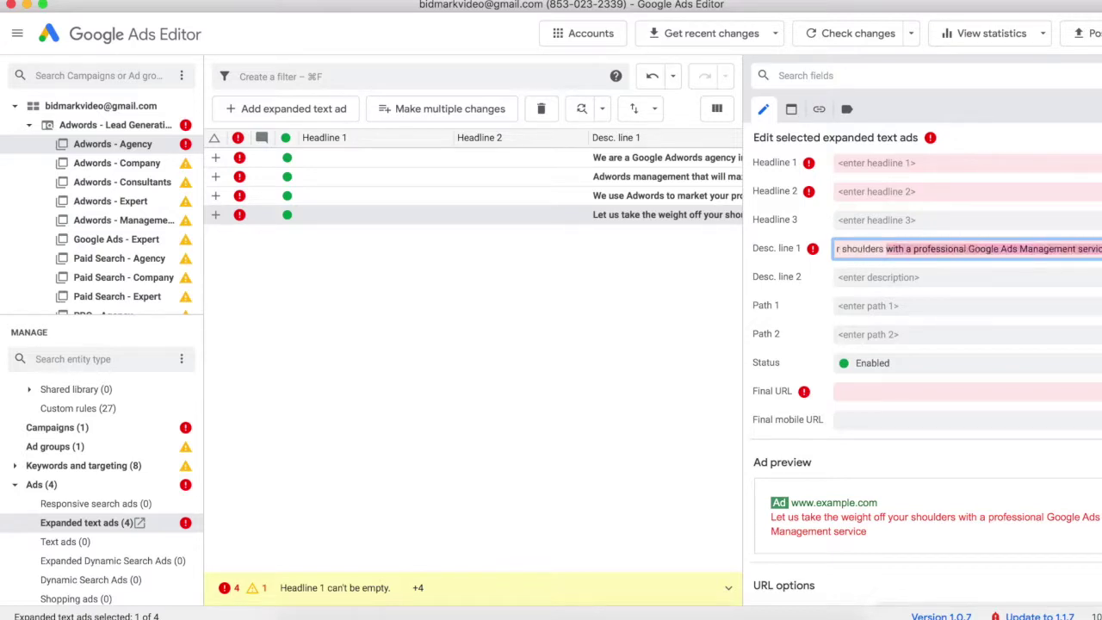
drag(1032, 251, 997, 252)
click(1042, 250)
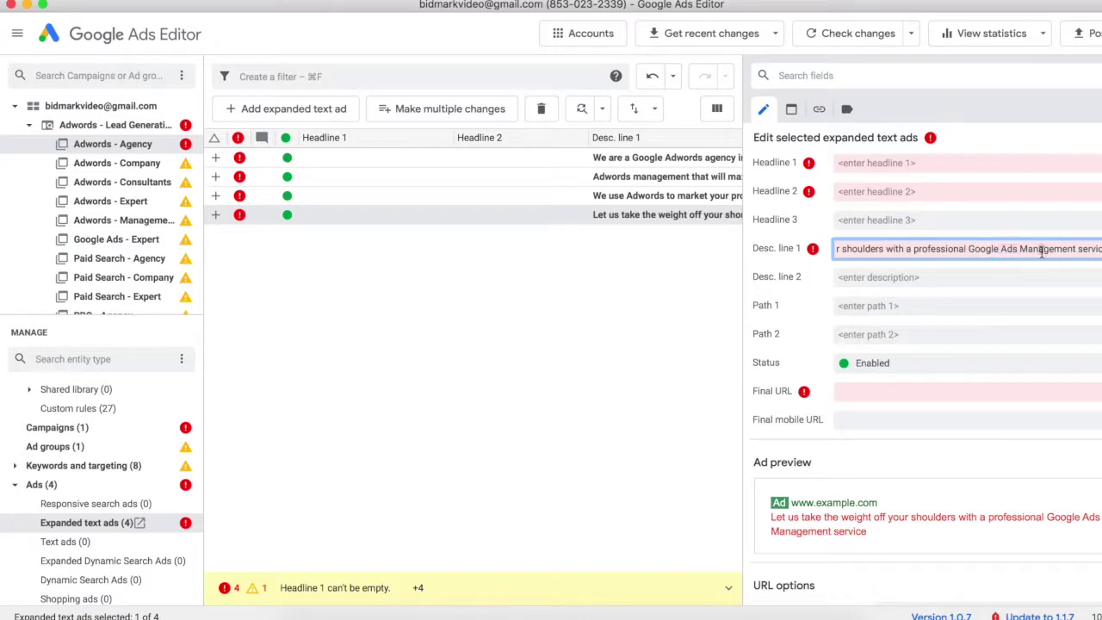
drag(1064, 248, 1101, 249)
click(914, 249)
key(BackSpace)
key(BackSpace)
text(s)
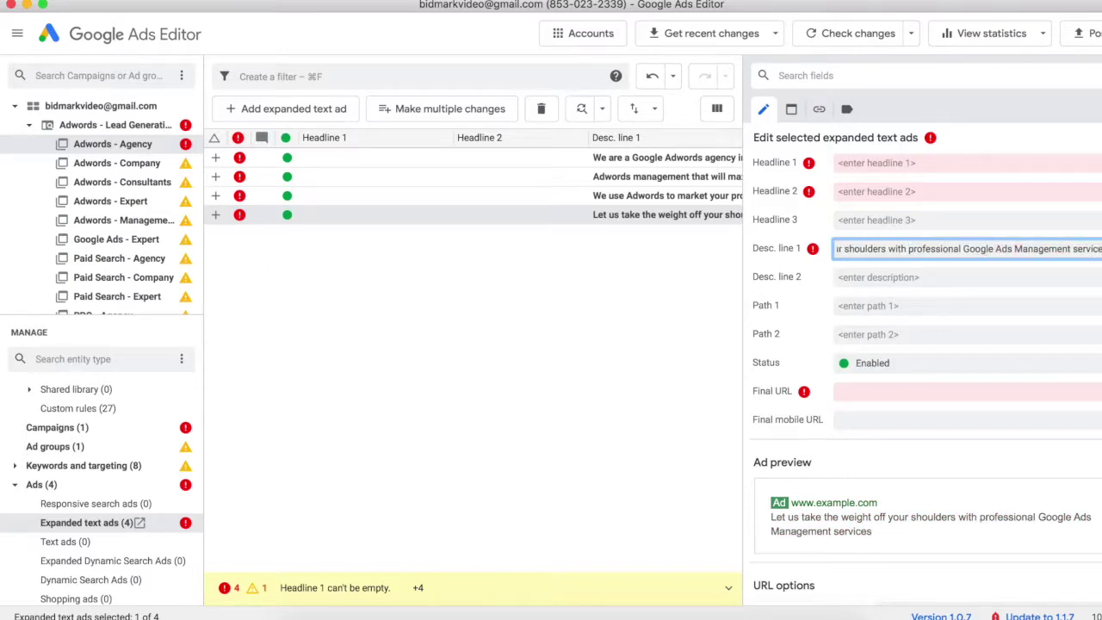
click(620, 218)
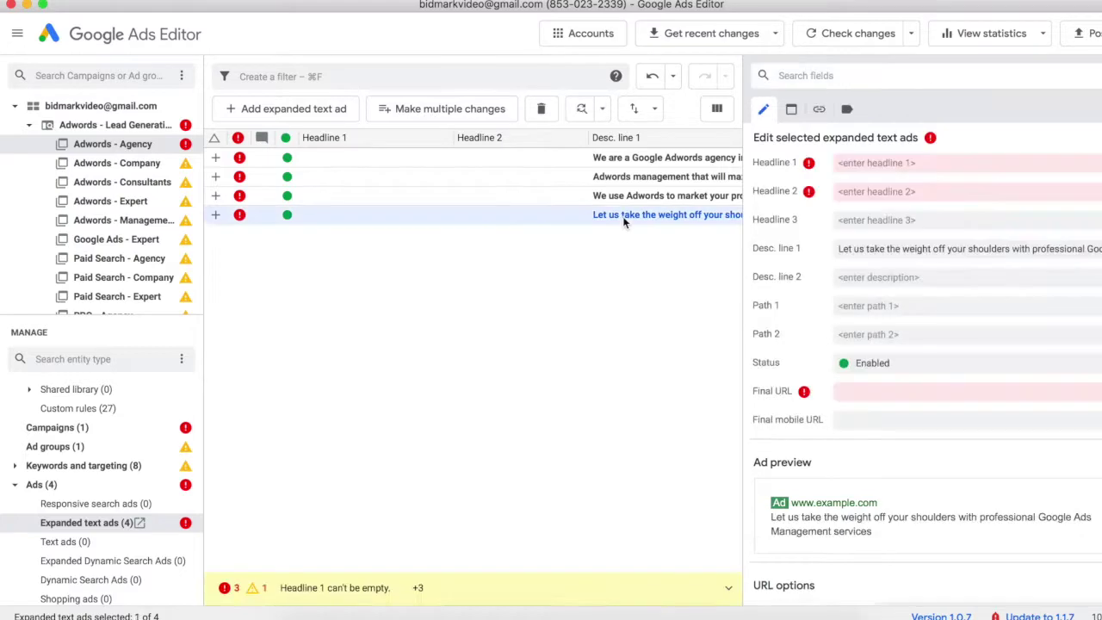
click(637, 195)
click(654, 163)
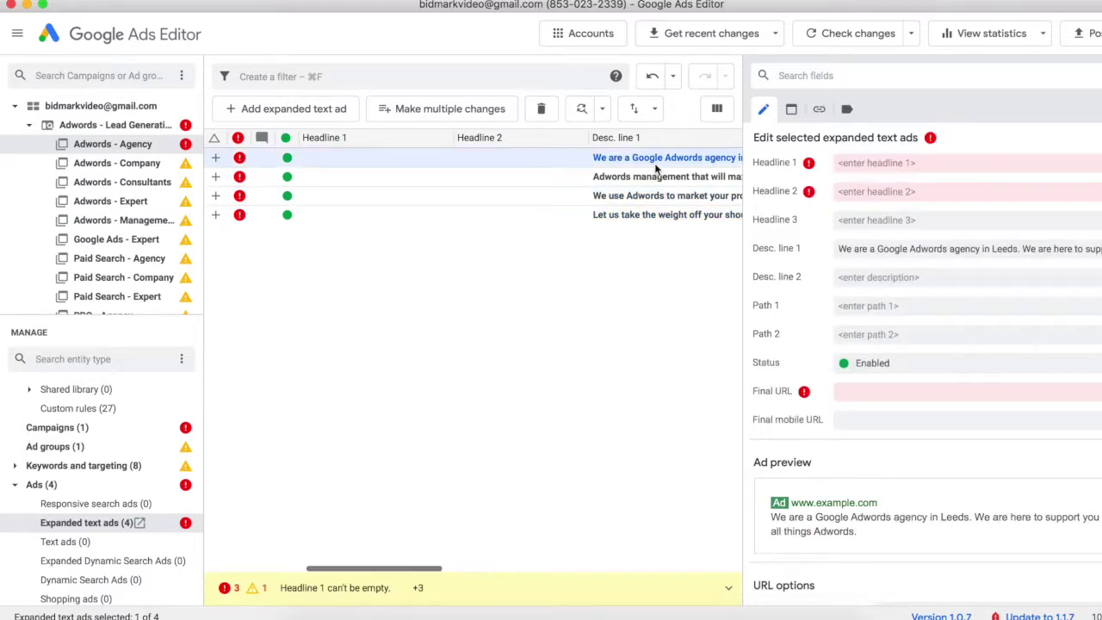
key(super+Tab)
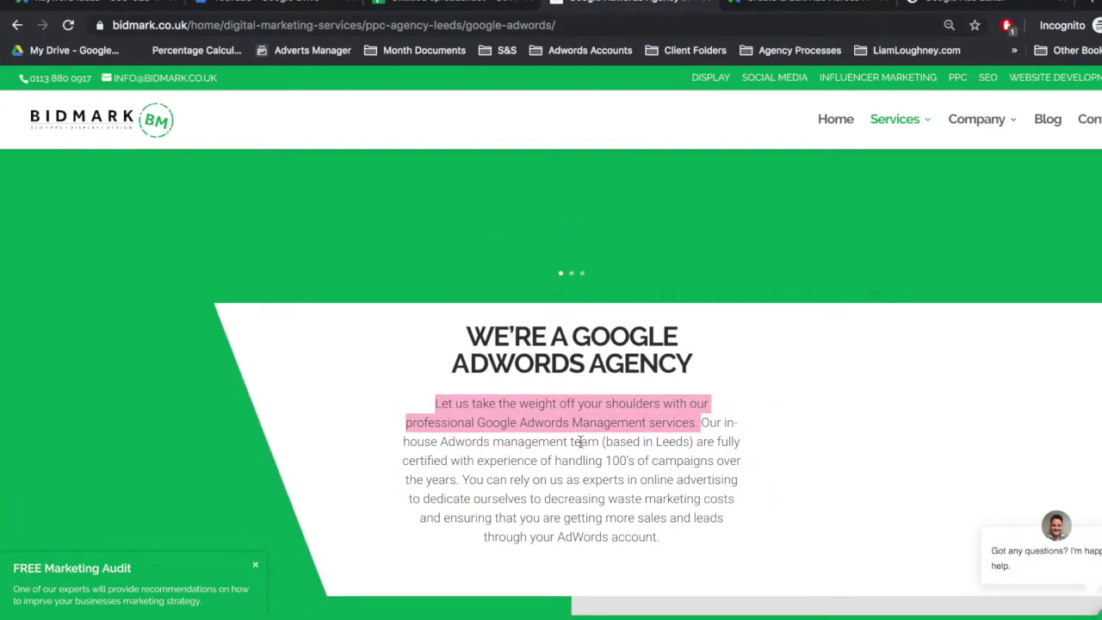
scroll(640, 453, down, 1)
click(700, 425)
drag(701, 390, 465, 443)
key(super+c)
key(super+Tab)
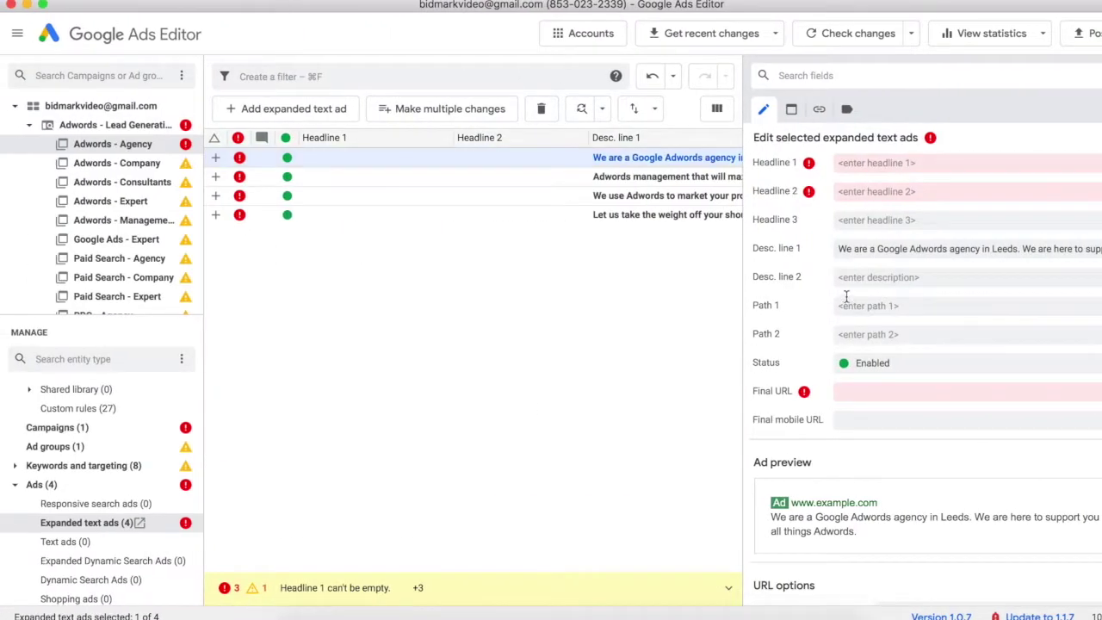
click(620, 176)
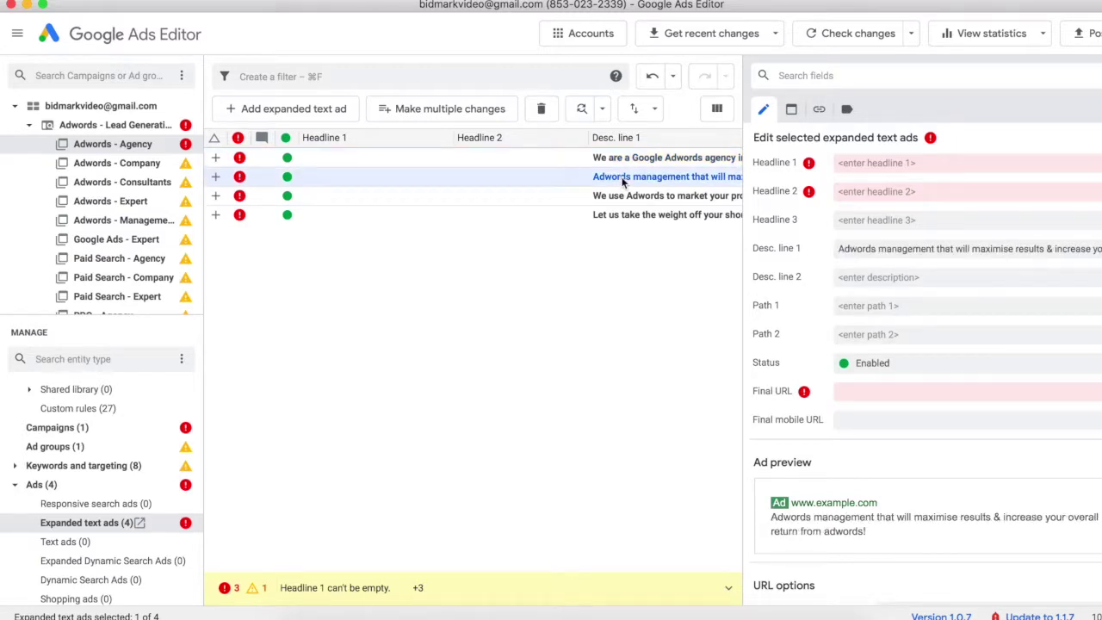
key(super+a)
Step: Paste the website sentence as every ad's Desc. line 2, removing '(based in Leeds)' and 'over the years'
click(850, 277)
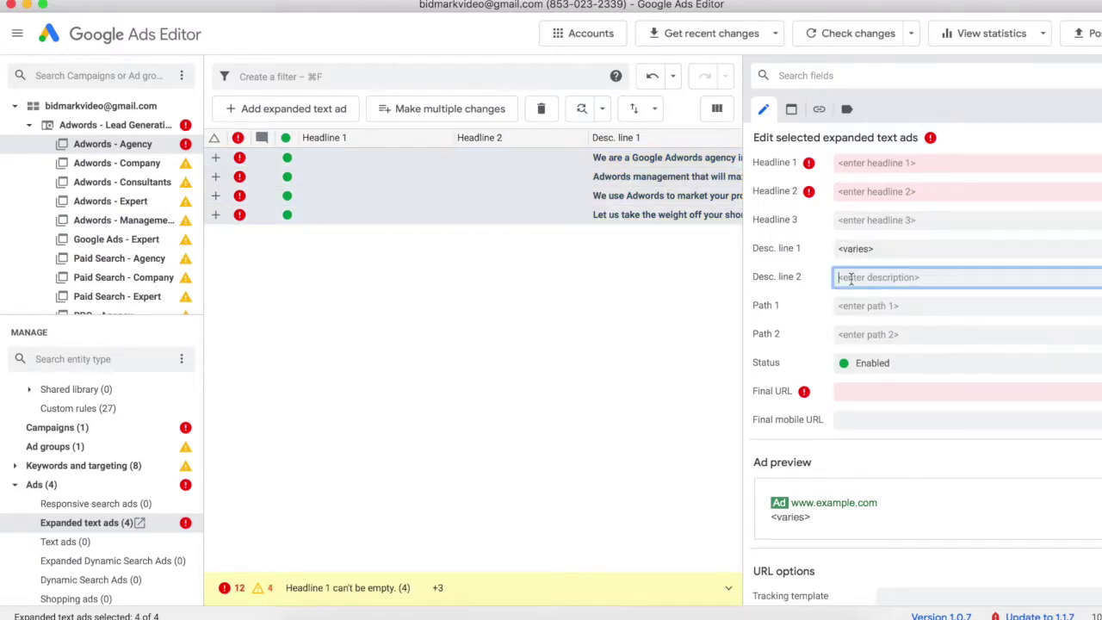
key(super+v)
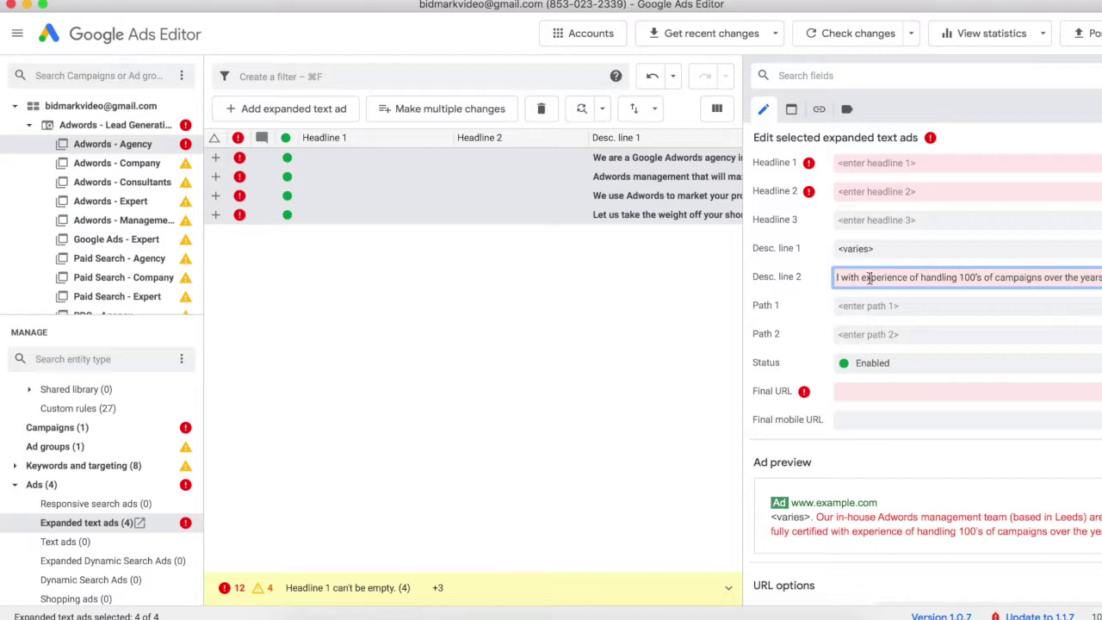
drag(862, 278, 728, 278)
click(859, 278)
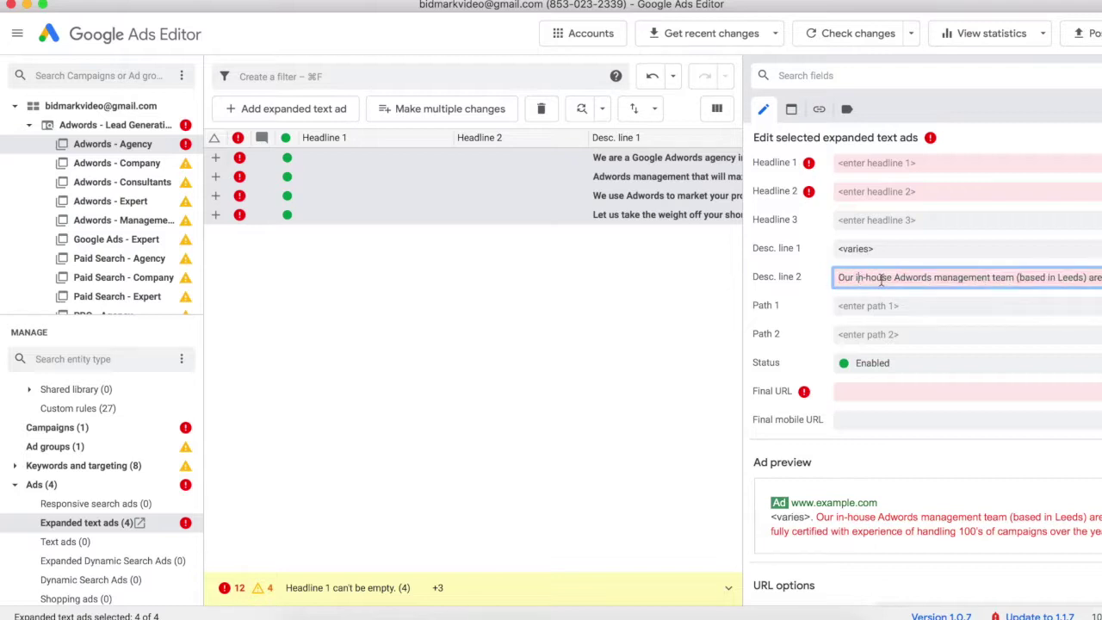
drag(1019, 277, 1091, 277)
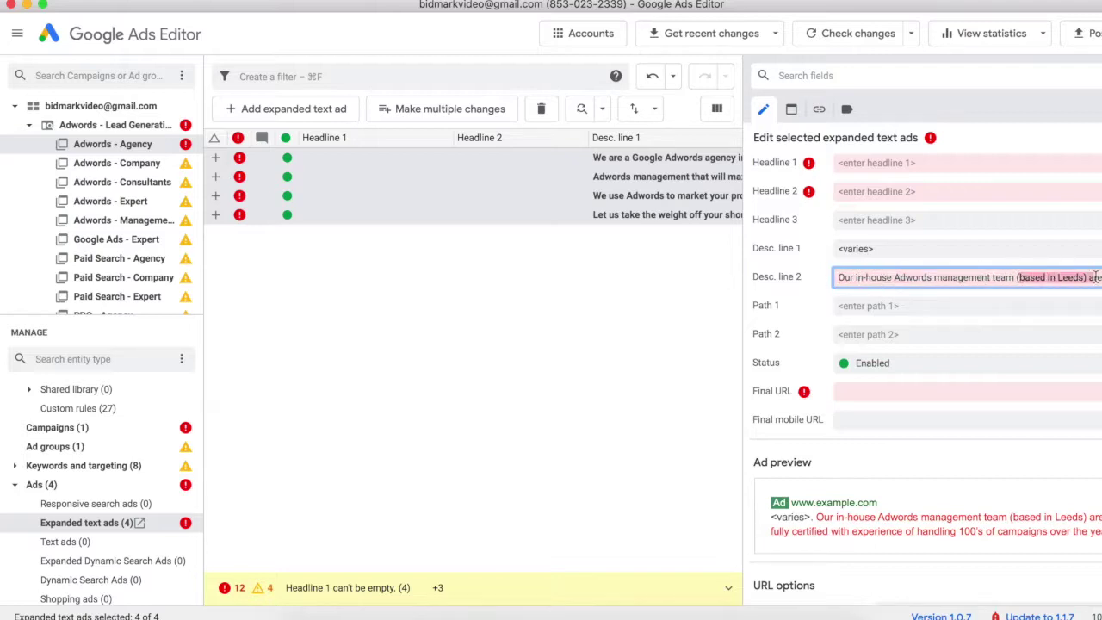
key(BackSpace)
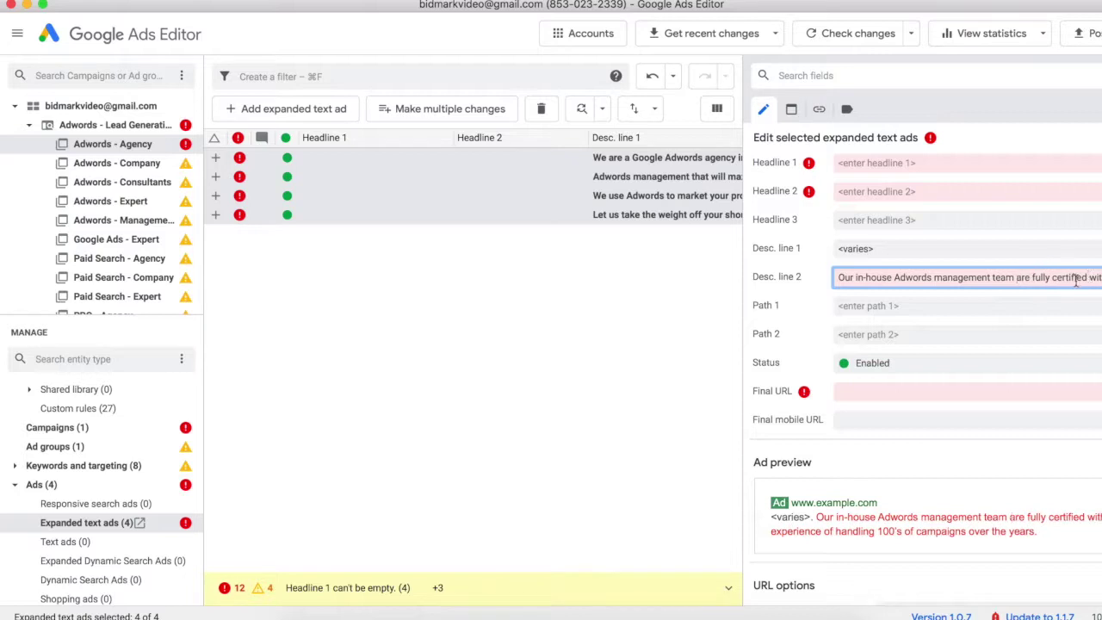
drag(1075, 277, 1101, 278)
drag(947, 283, 1042, 280)
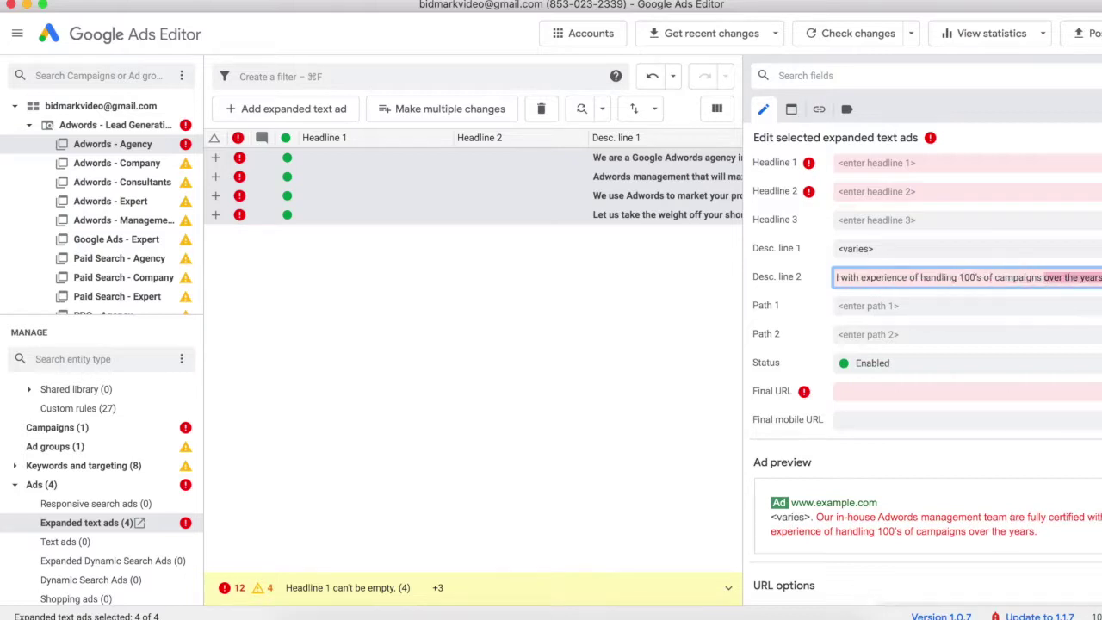
key(BackSpace)
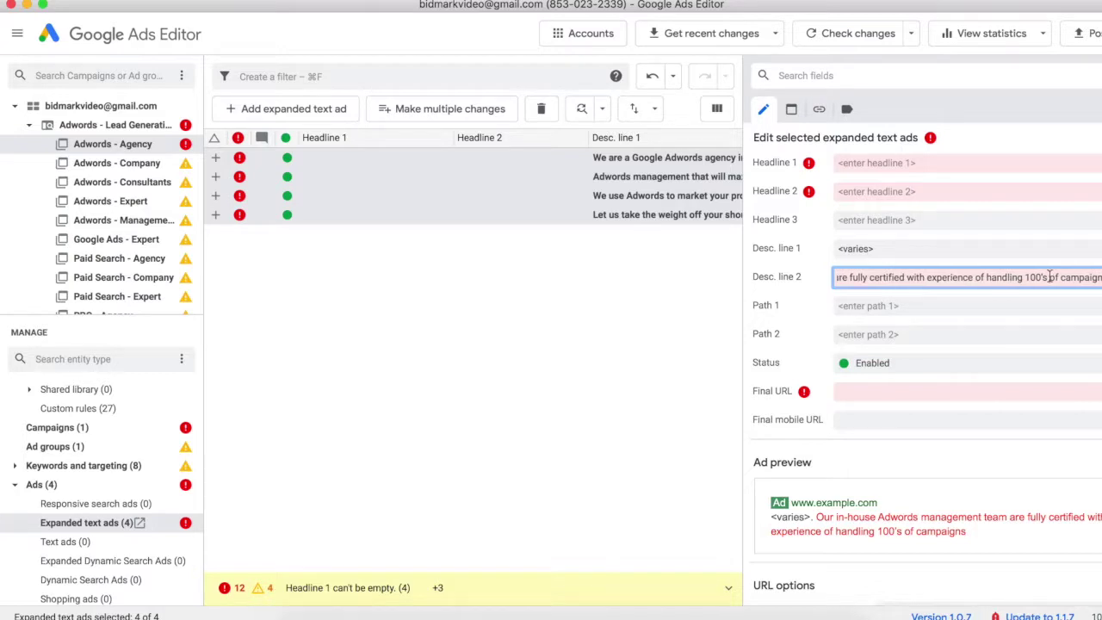
Step: Delete 'in-house' from before 'Adwords' in the second description line
drag(1090, 277, 812, 278)
click(851, 277)
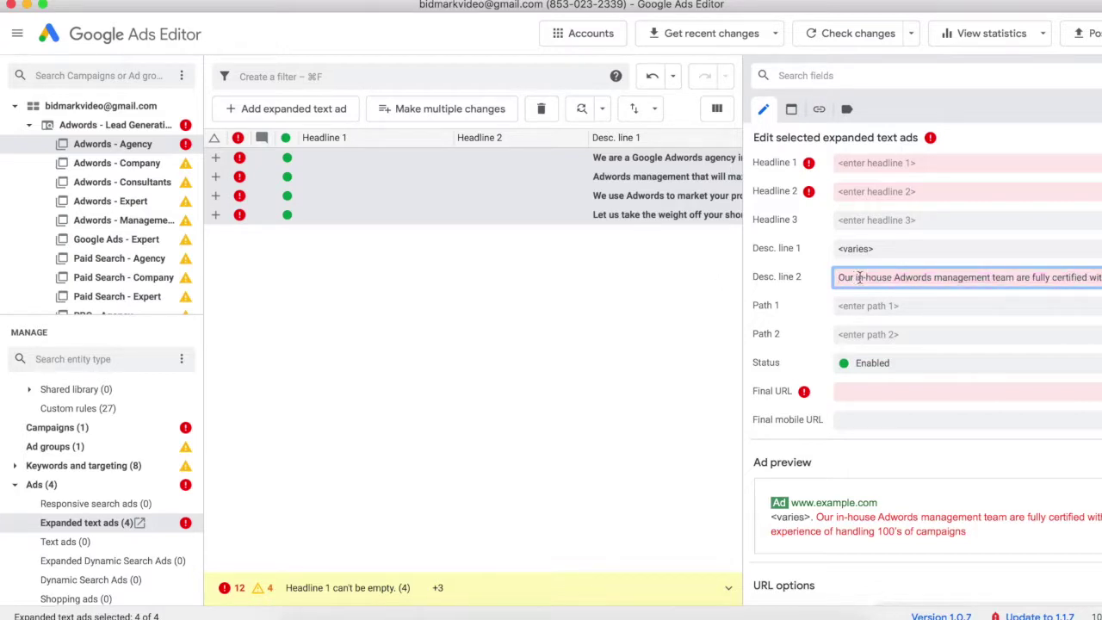
drag(892, 277, 861, 277)
key(BackSpace)
key(BackSpace)
key(BackSpace)
key(BackSpace)
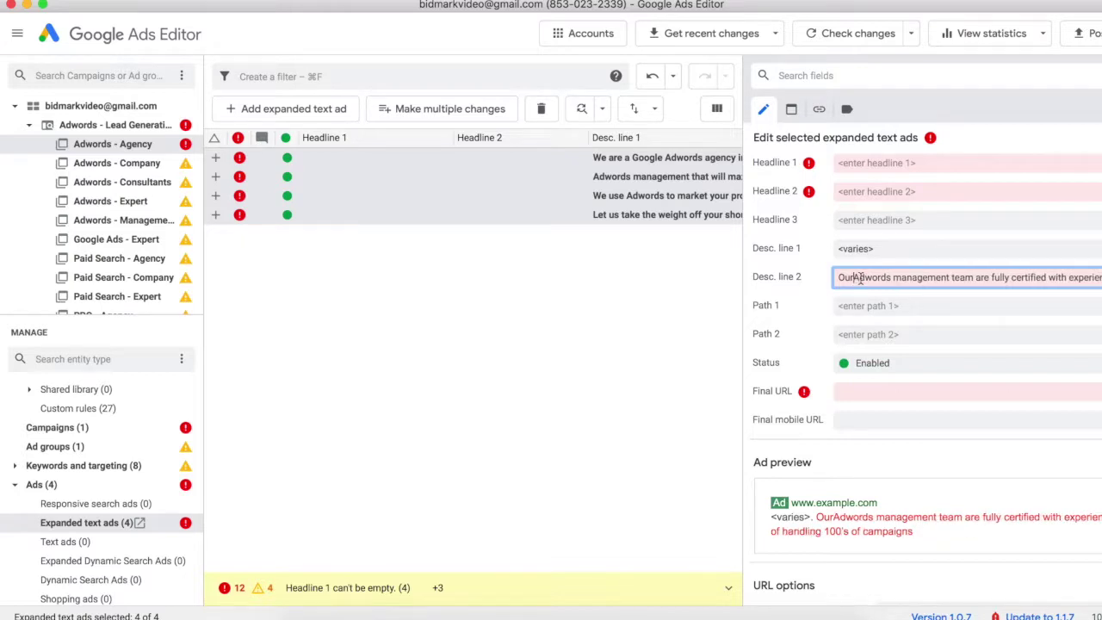
drag(1049, 277, 1101, 278)
click(1018, 279)
click(1079, 280)
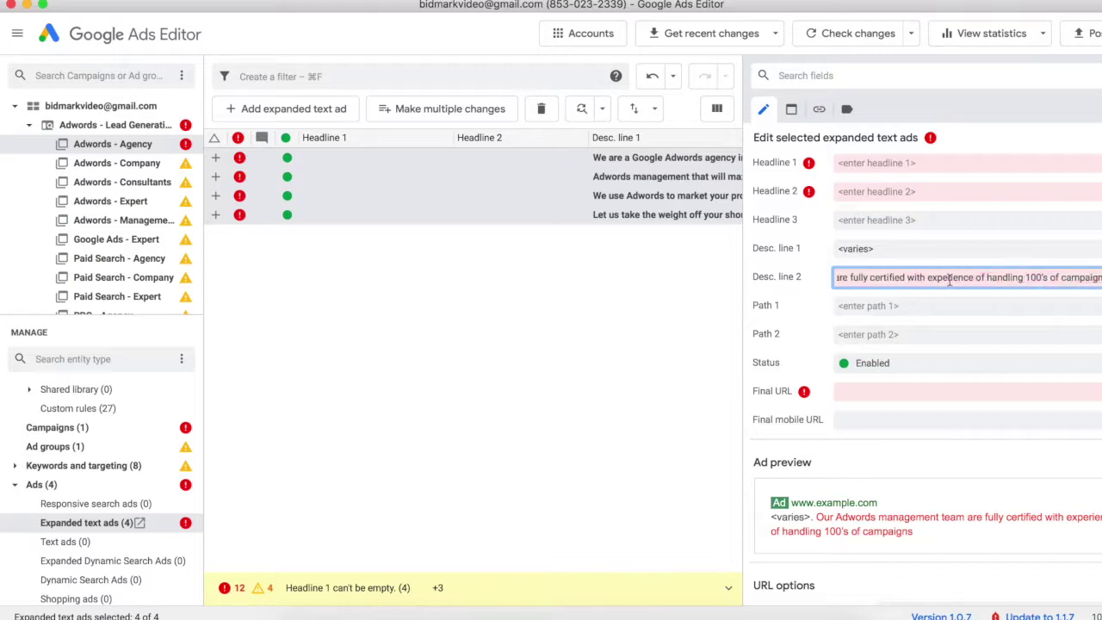
Step: Change 'management team' to 'managers' and commit the shared second description
drag(925, 277, 790, 277)
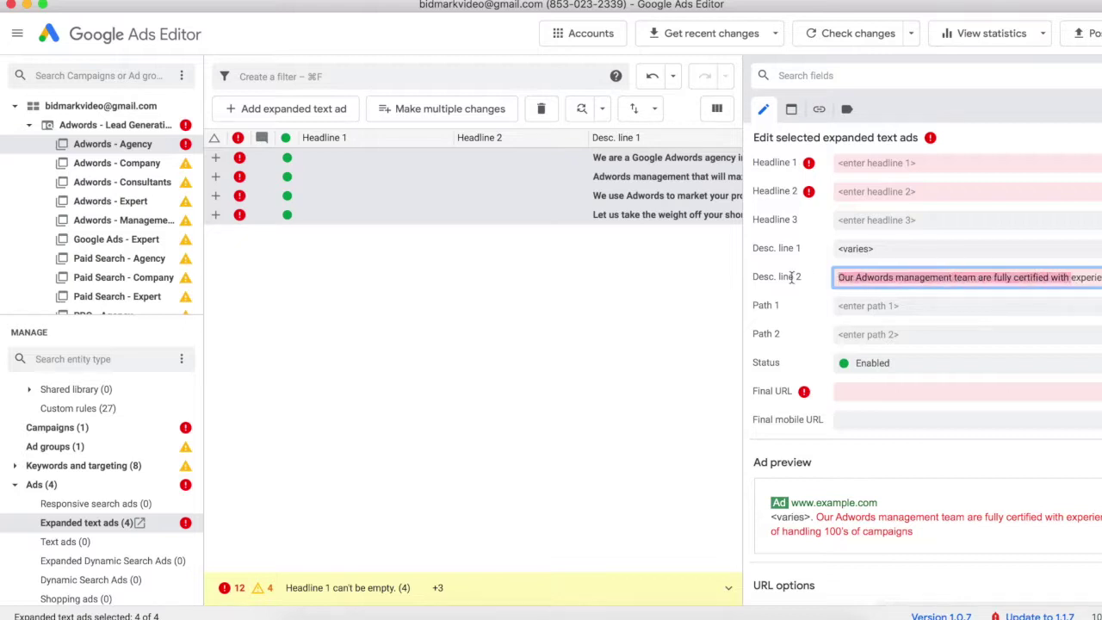
click(860, 278)
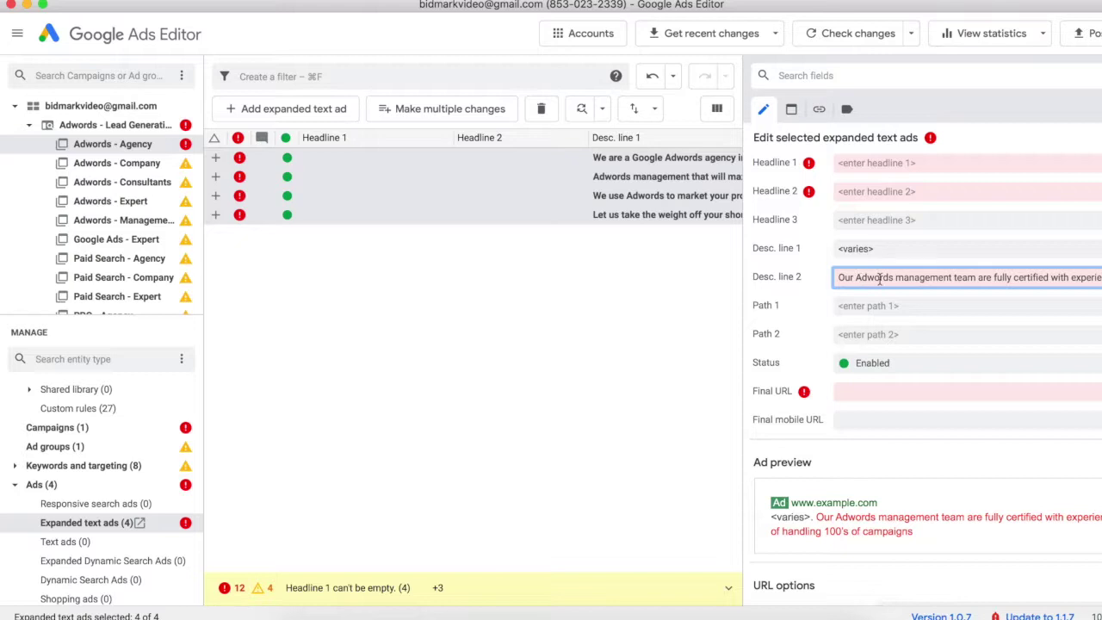
drag(895, 277, 954, 278)
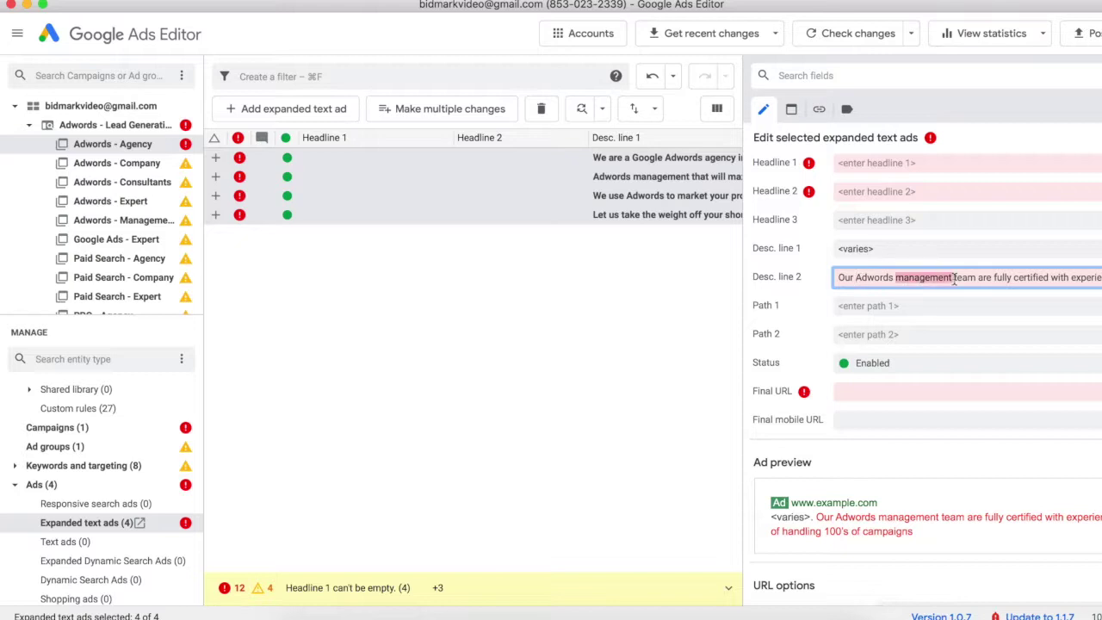
click(953, 278)
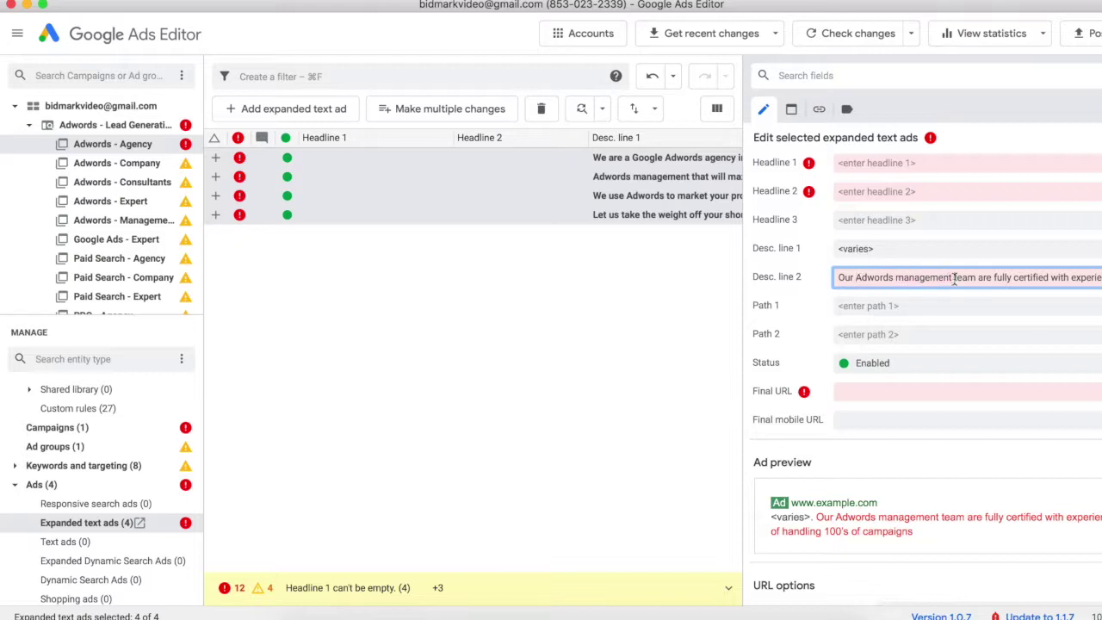
key(Delete)
key(Delete)
key(Delete)
key(Delete)
key(Delete)
key(BackSpace)
key(BackSpace)
key(BackSpace)
key(BackSpace)
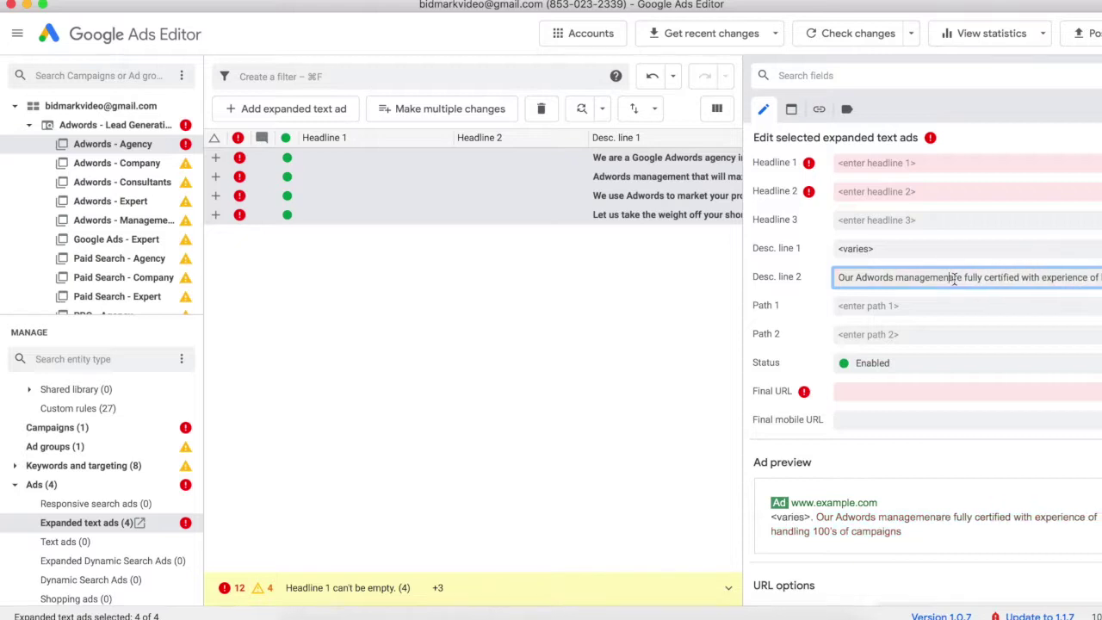
key(BackSpace)
text(rs)
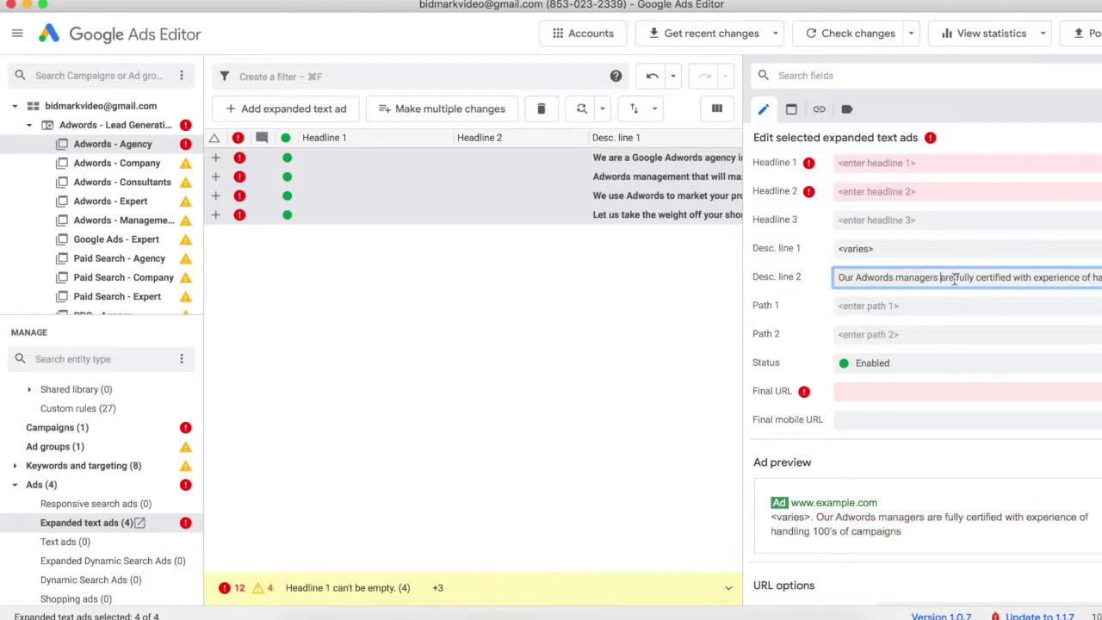
drag(954, 280, 1065, 296)
click(1059, 278)
click(626, 268)
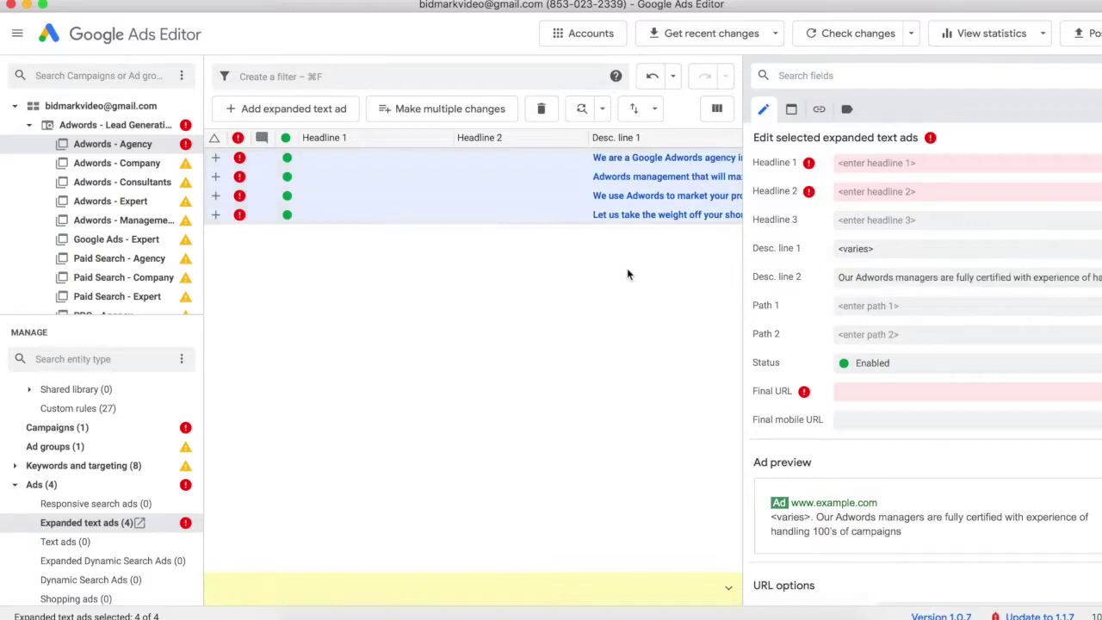
click(668, 158)
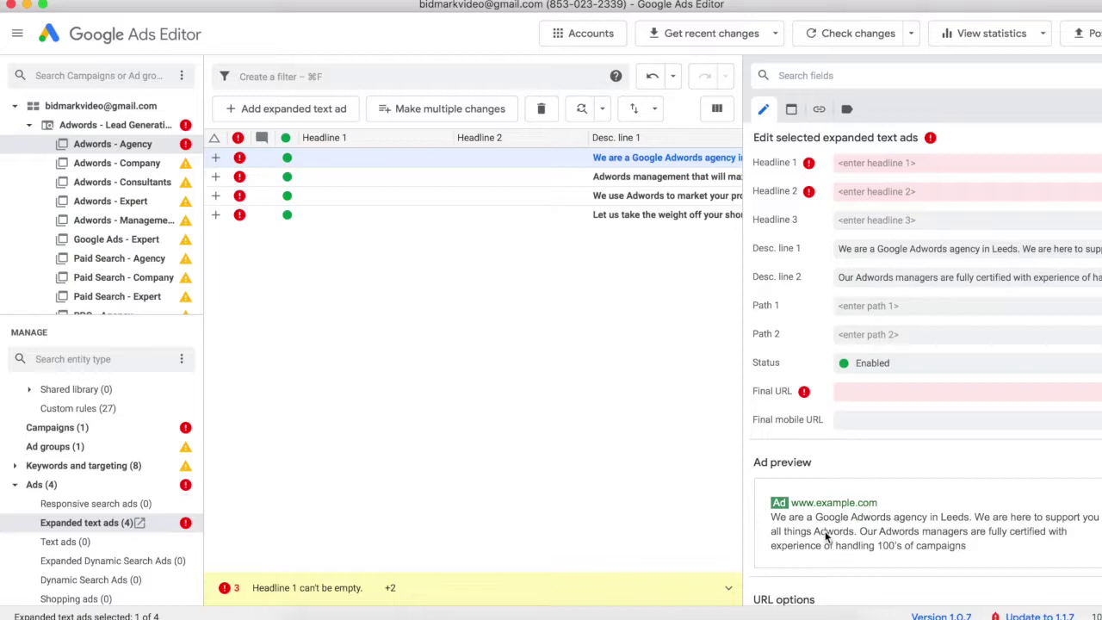
click(671, 197)
key(super+a)
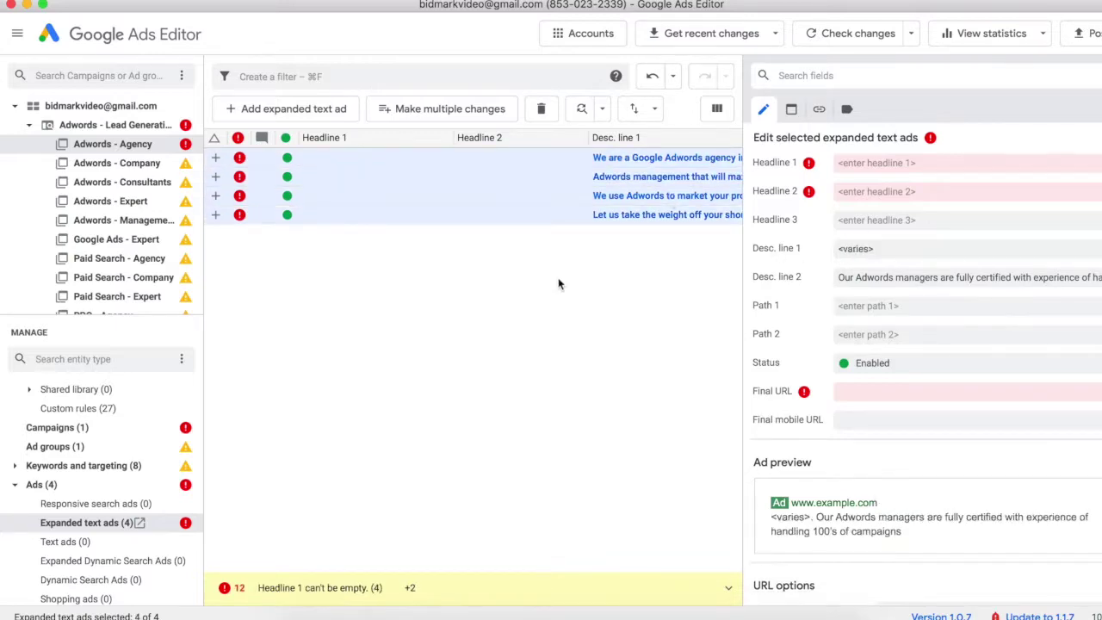
key(ctrl+Right)
Step: Copy the GET A QUOTE button text from further down the Bidmark Adwords page, then return to Ads Editor
scroll(672, 426, down, 10)
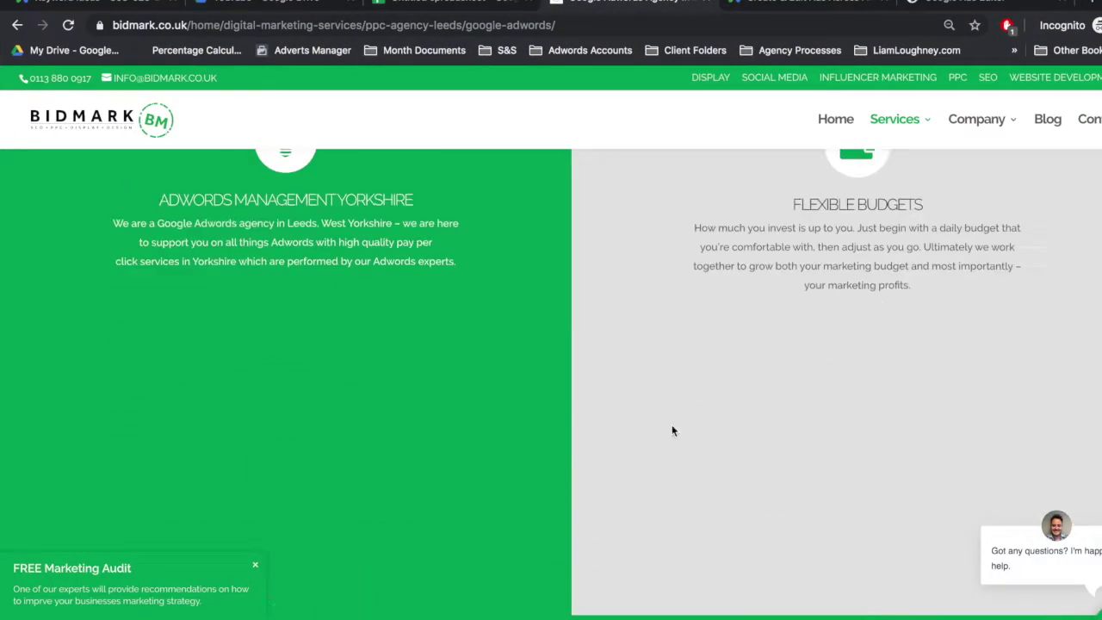
scroll(672, 431, down, 8)
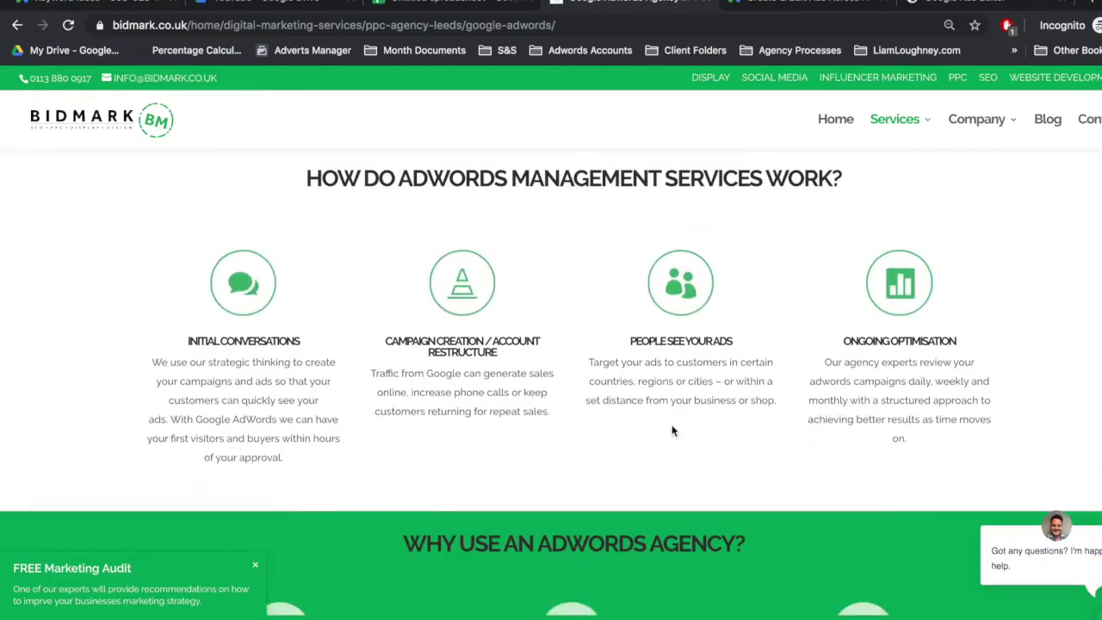
scroll(672, 430, down, 5)
scroll(672, 424, down, 10)
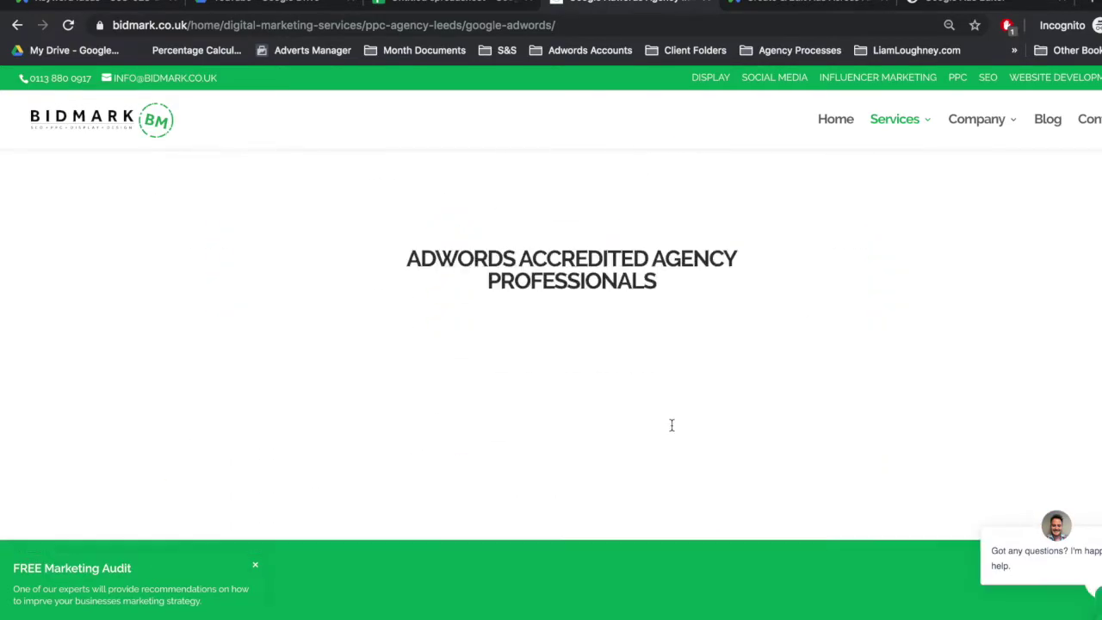
scroll(671, 425, up, 2)
drag(639, 180, 527, 183)
triple_click(624, 180)
key(super+c)
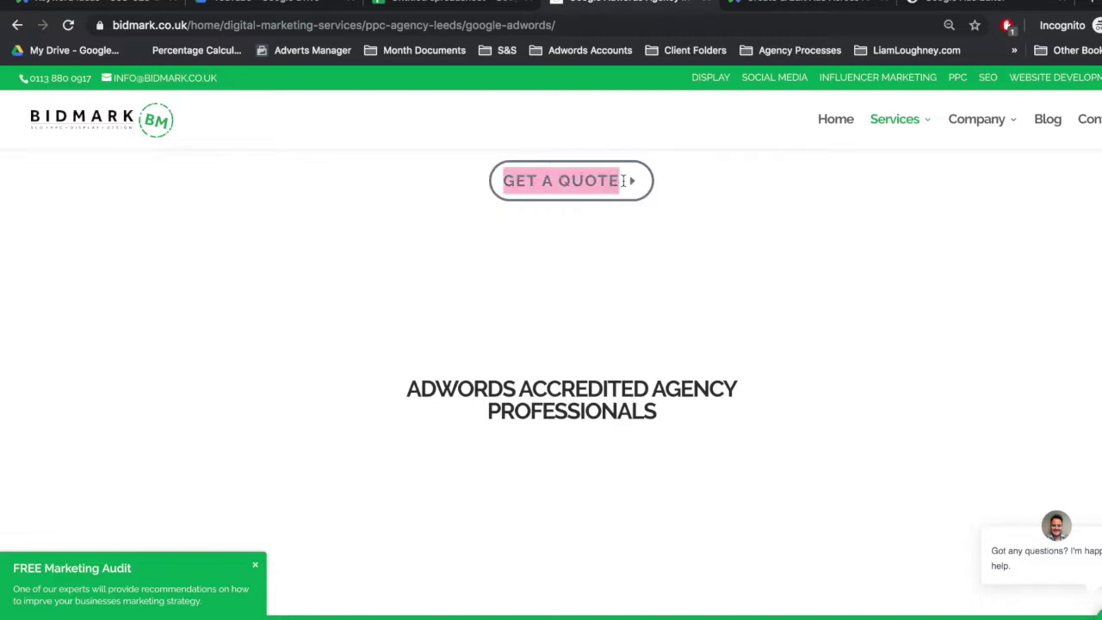
key(ctrl+Left)
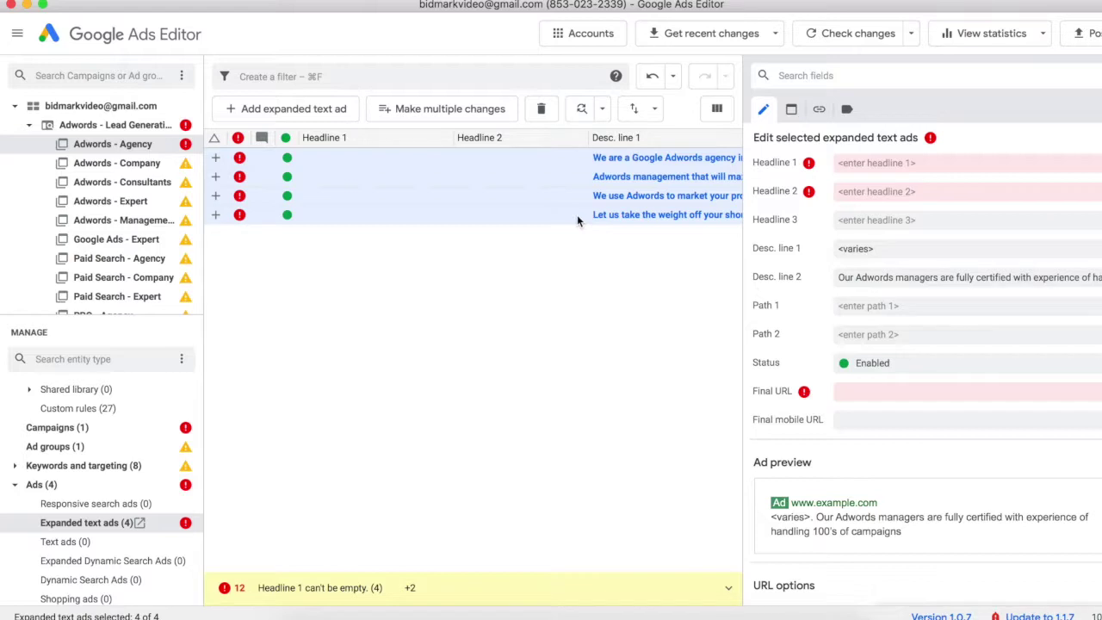
Step: Paste and rework the copied text into Headline 3 'Contact For A Free Quote' for all ads
click(886, 222)
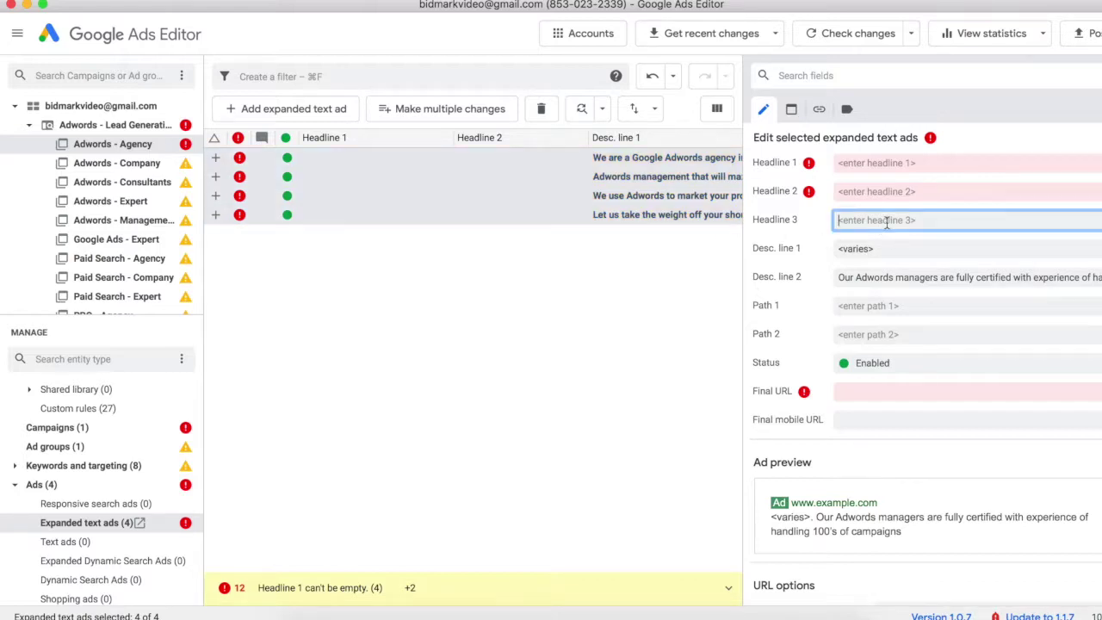
key(super+v)
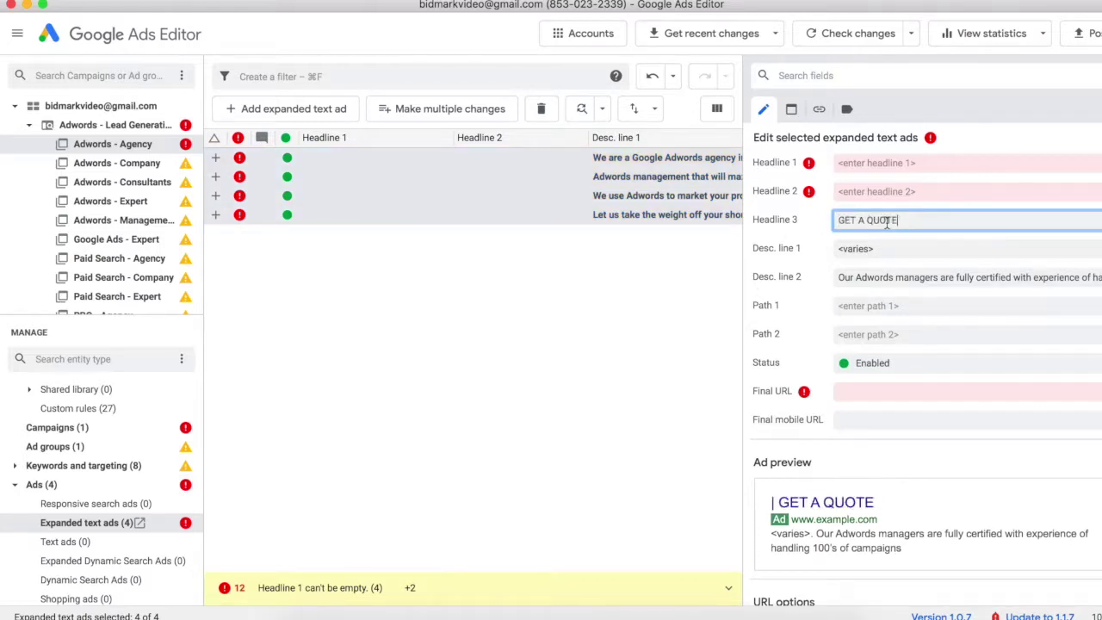
key(super+a)
text(Get A quote)
key(BackSpace)
key(BackSpace)
key(BackSpace)
key(BackSpace)
key(BackSpace)
text(quote)
click(871, 217)
key(BackSpace)
text(Q)
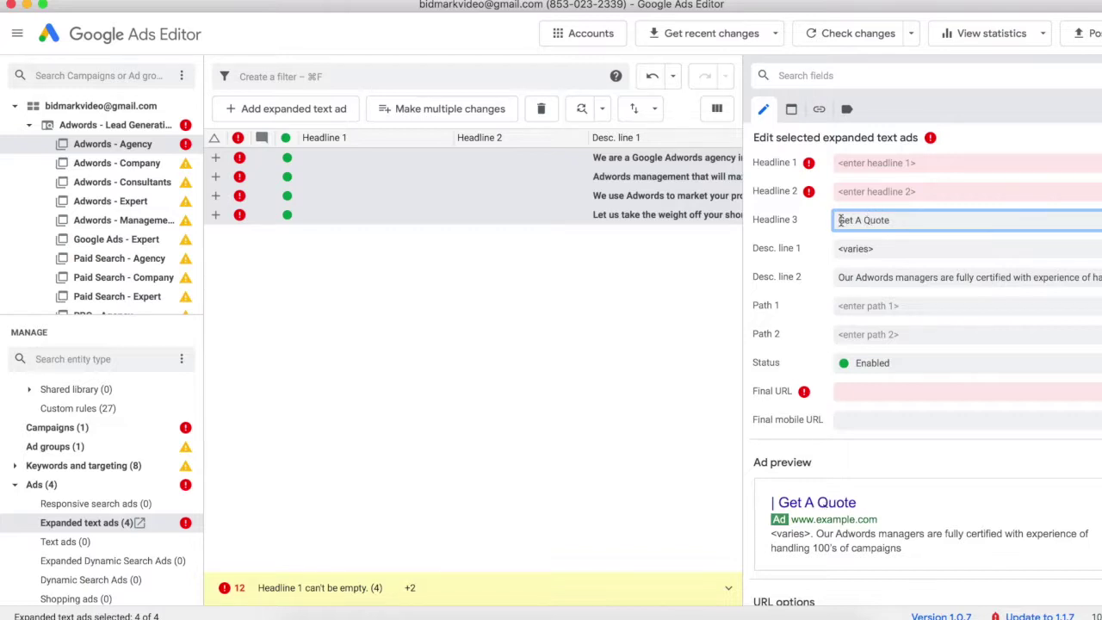
click(839, 221)
text(Contact For )
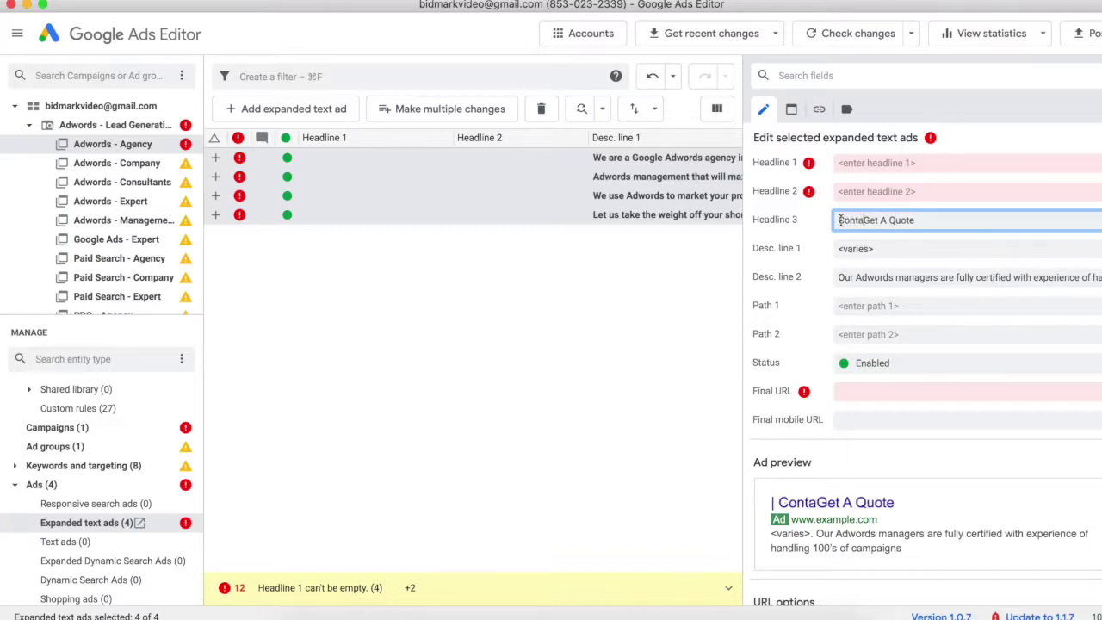
text(A Free)
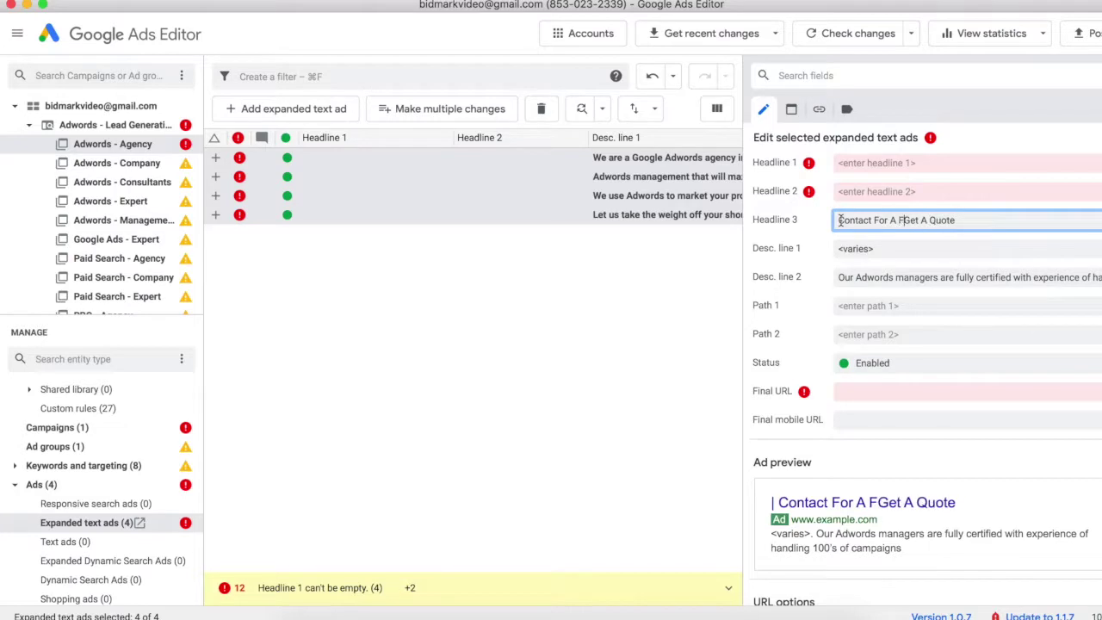
key(BackSpace)
key(BackSpace)
key(BackSpace)
key(BackSpace)
key(BackSpace)
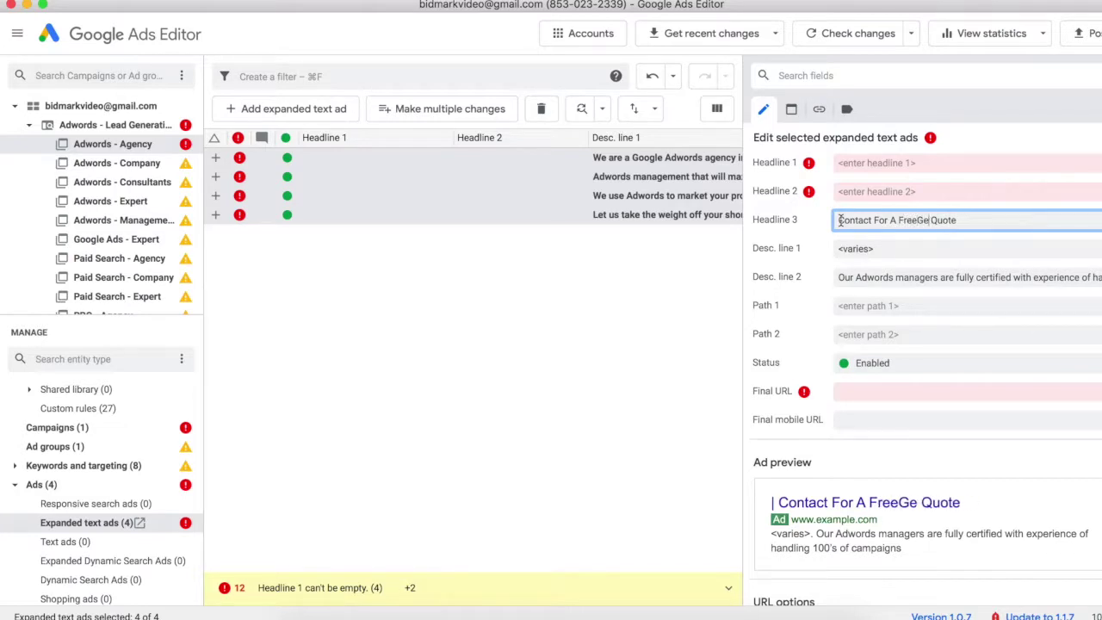
click(516, 277)
Step: Select all four ads again and open the ad group's keyword list
click(602, 224)
key(super+a)
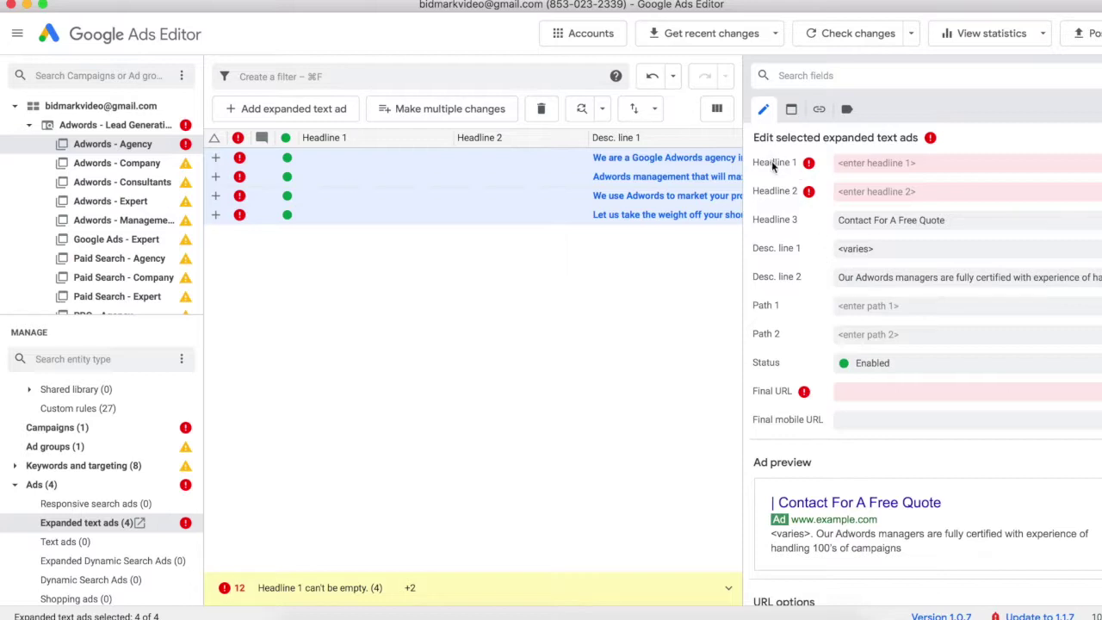
double_click(675, 157)
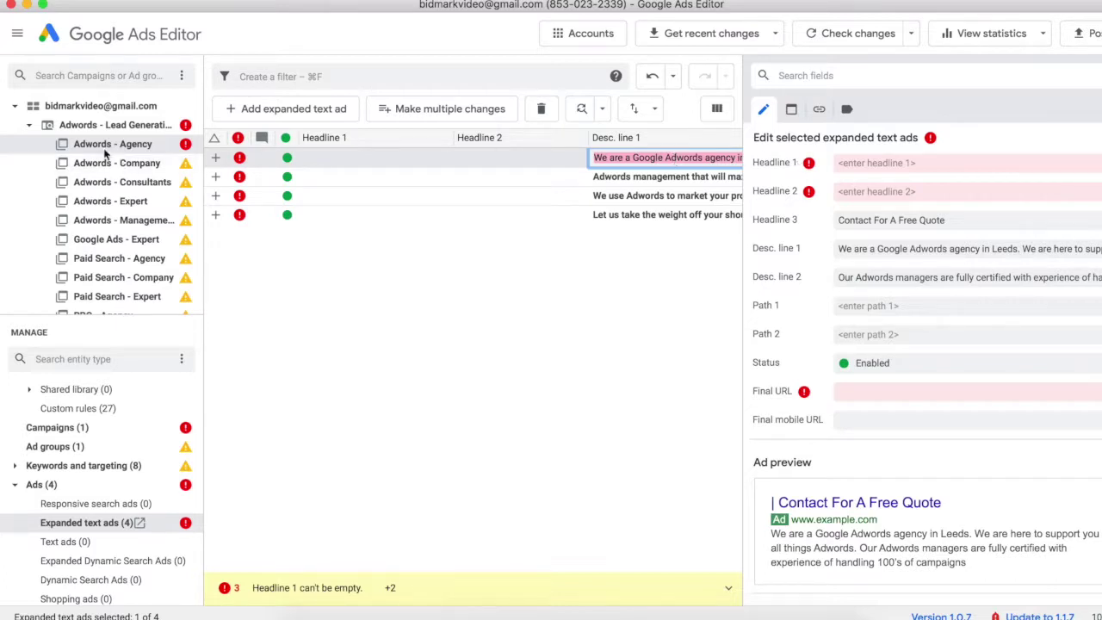
click(55, 465)
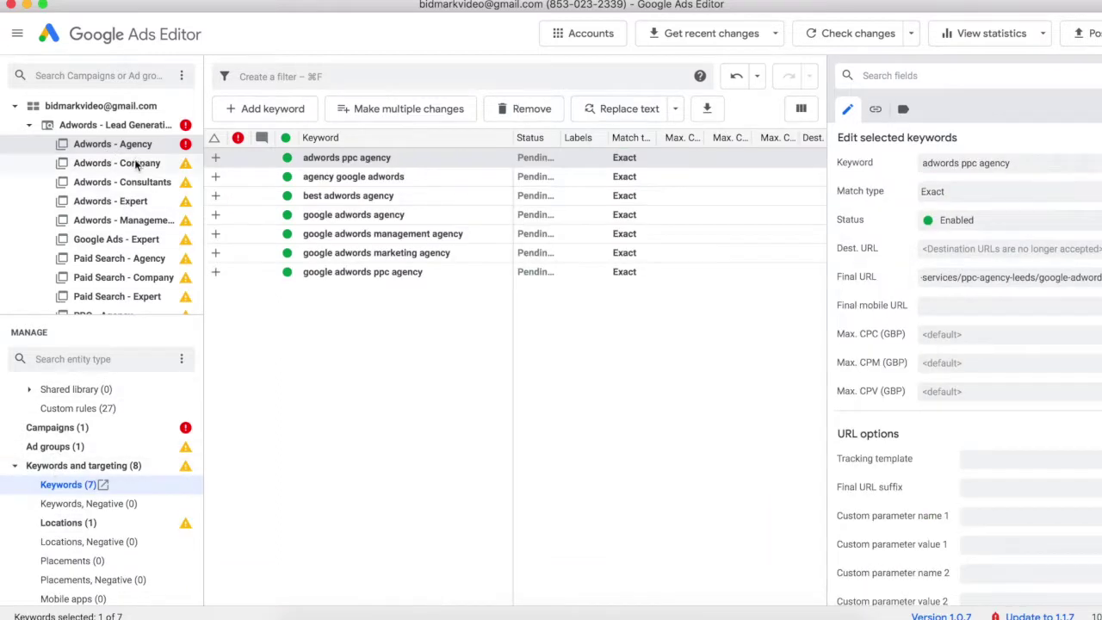
triple_click(982, 163)
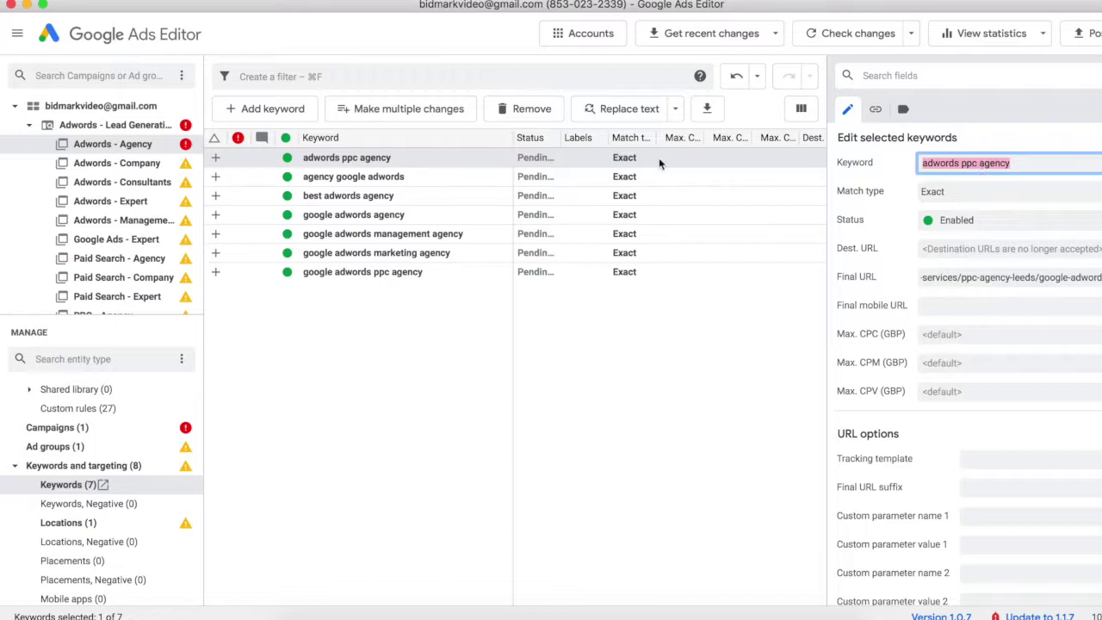
click(53, 446)
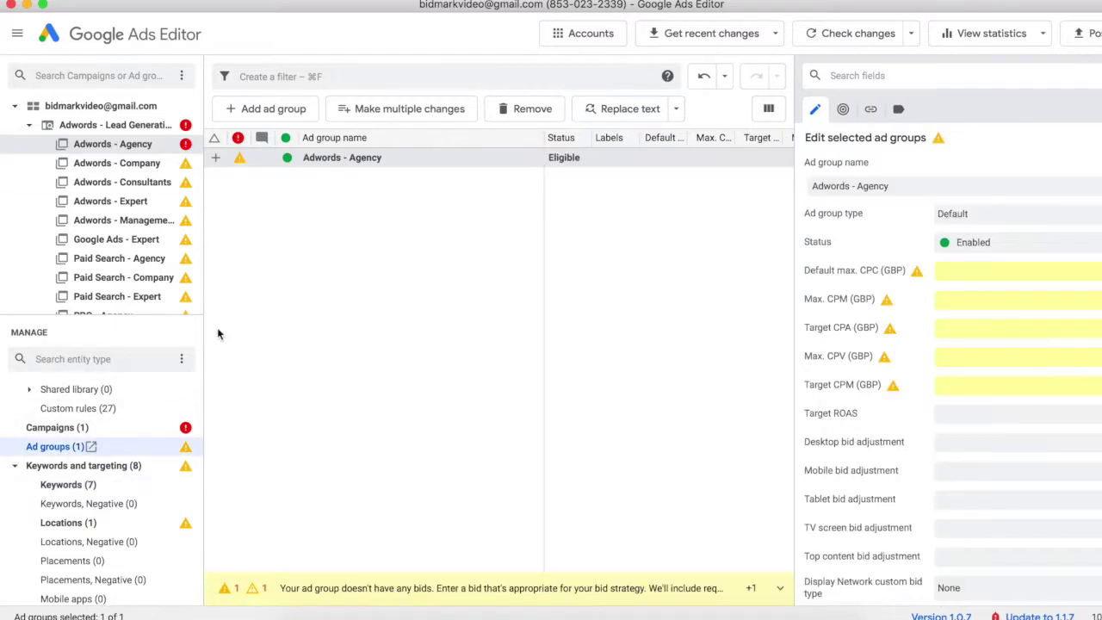
click(14, 466)
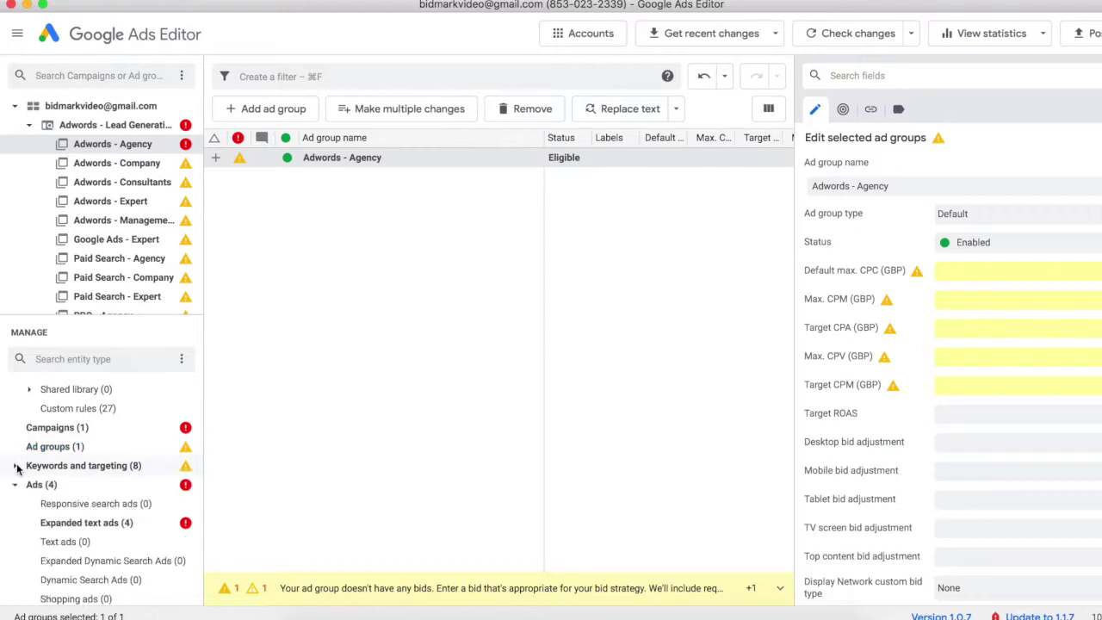
click(52, 523)
click(396, 230)
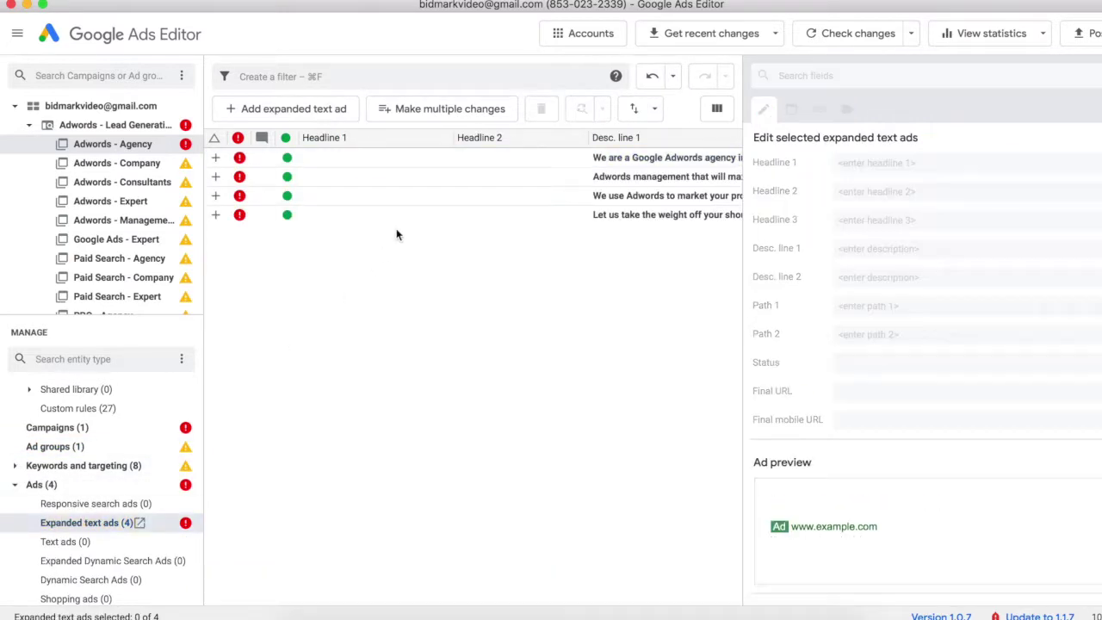
key(super+a)
click(859, 163)
Step: Set Headline 1 to 'Adwords PPC Agency Leeds' on all four ads
text(adwords ppc agency)
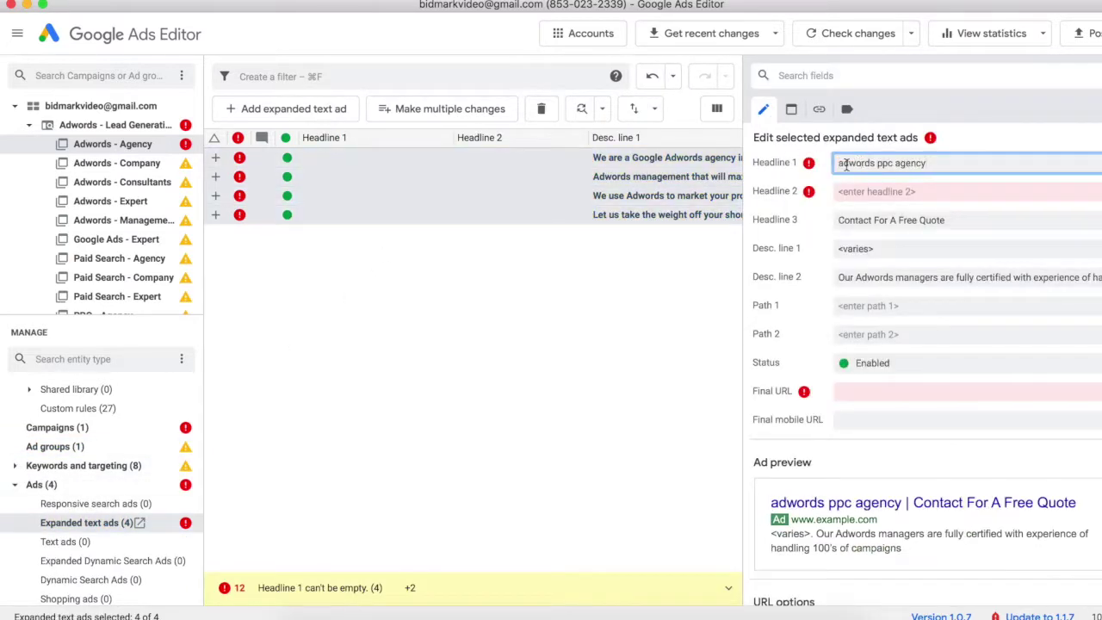
click(843, 163)
key(BackSpace)
text(A)
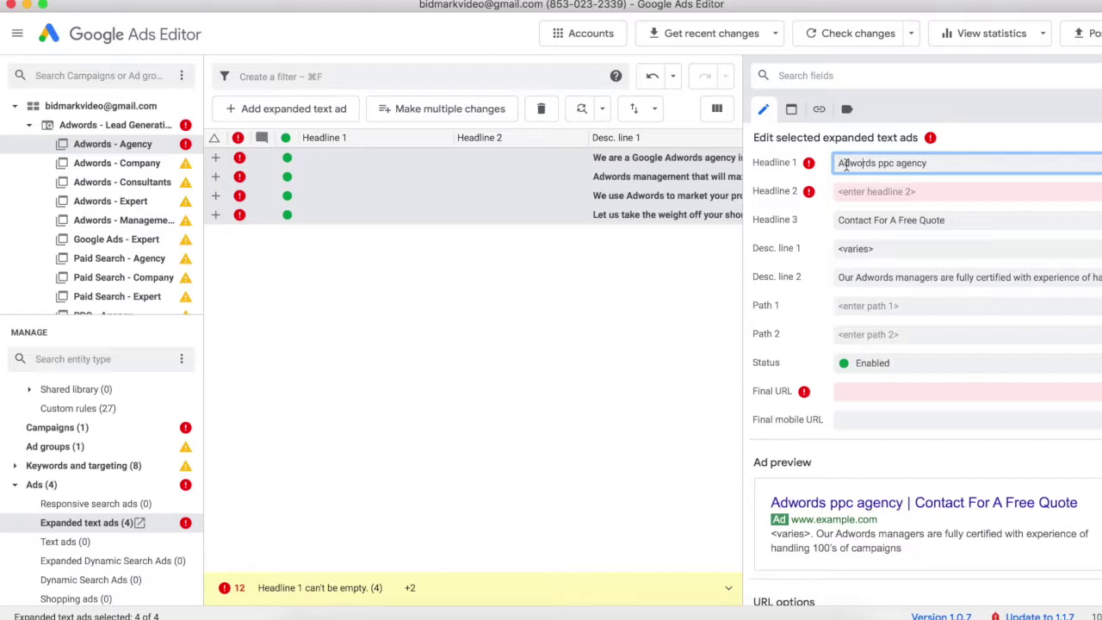
key(BackSpace)
key(BackSpace)
key(BackSpace)
text(PPC agency )
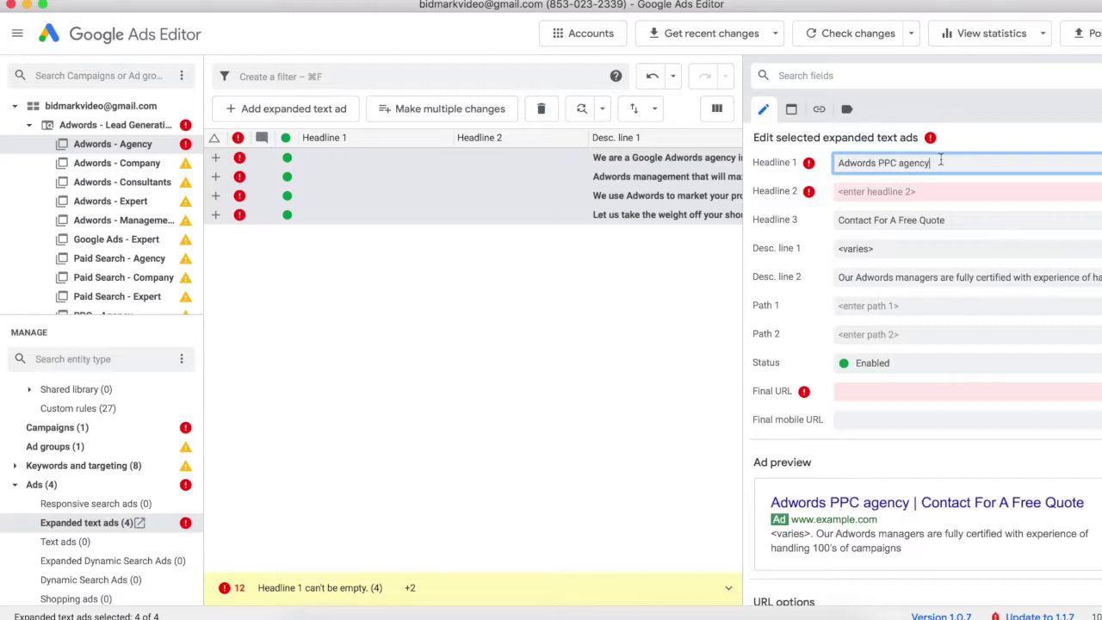
text(Leeds)
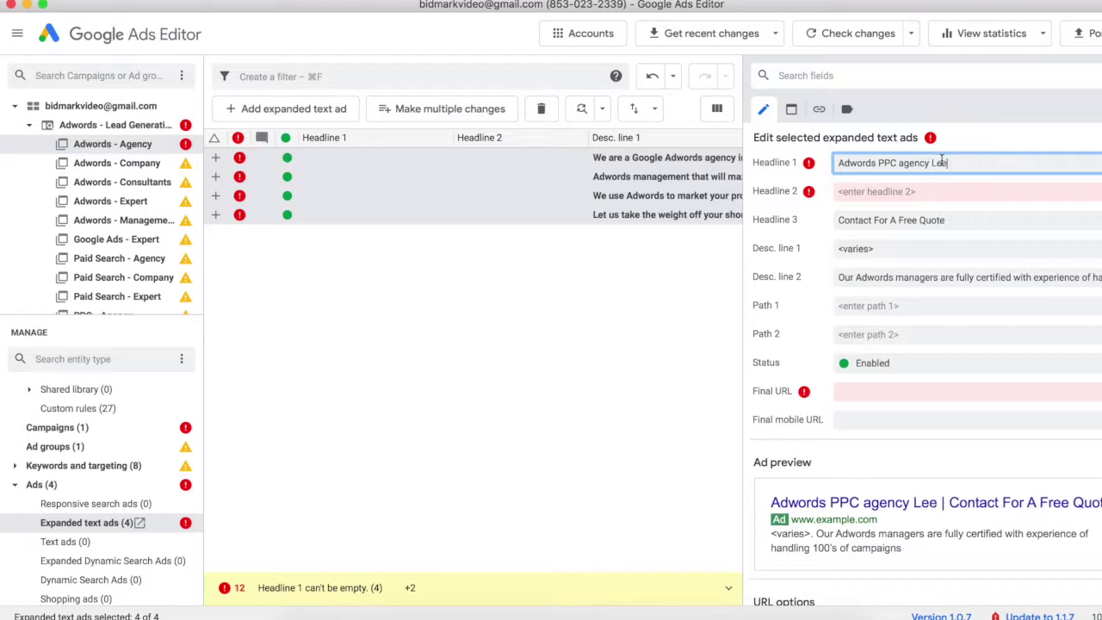
click(905, 163)
key(BackSpace)
text(A)
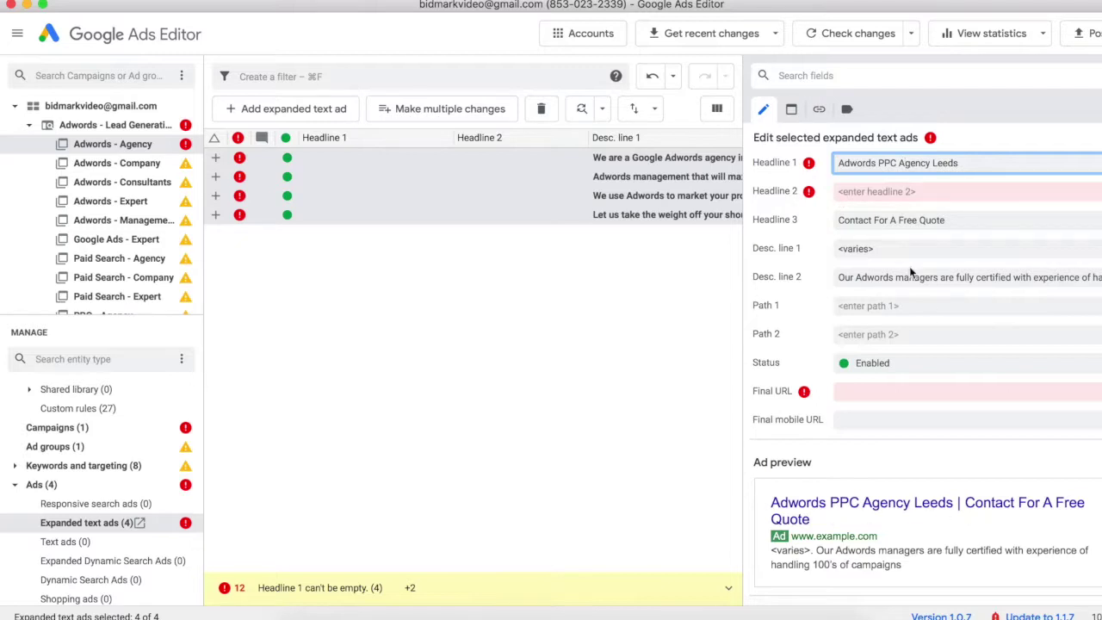
double_click(546, 197)
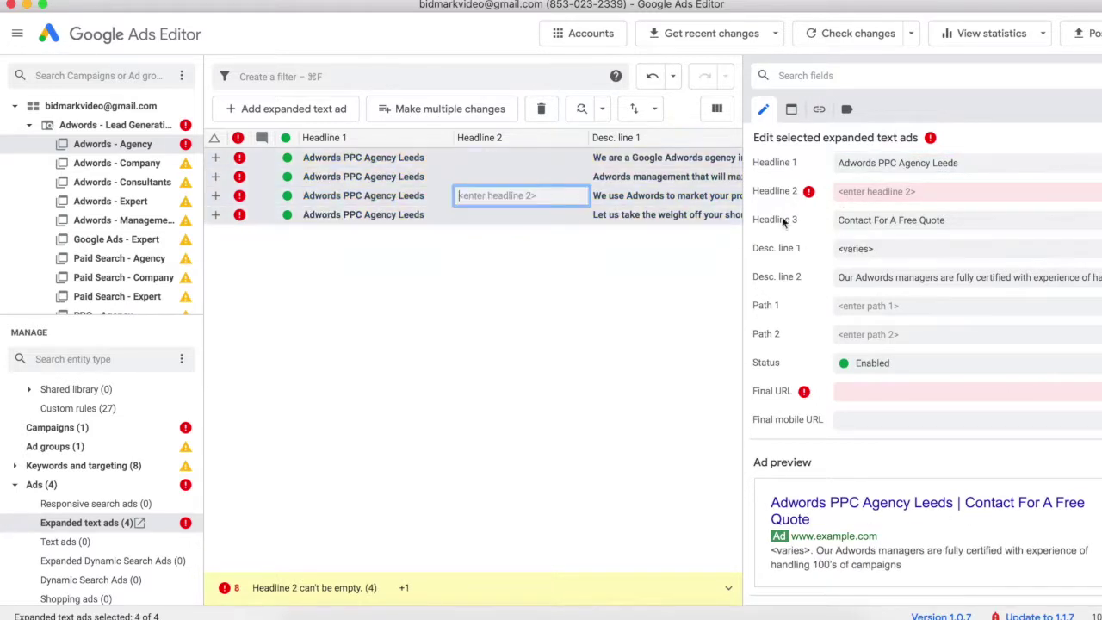
Step: Insert 'Us' into Headline 3 so it reads 'Contact Us For A Free Quote'
click(874, 222)
text(Us)
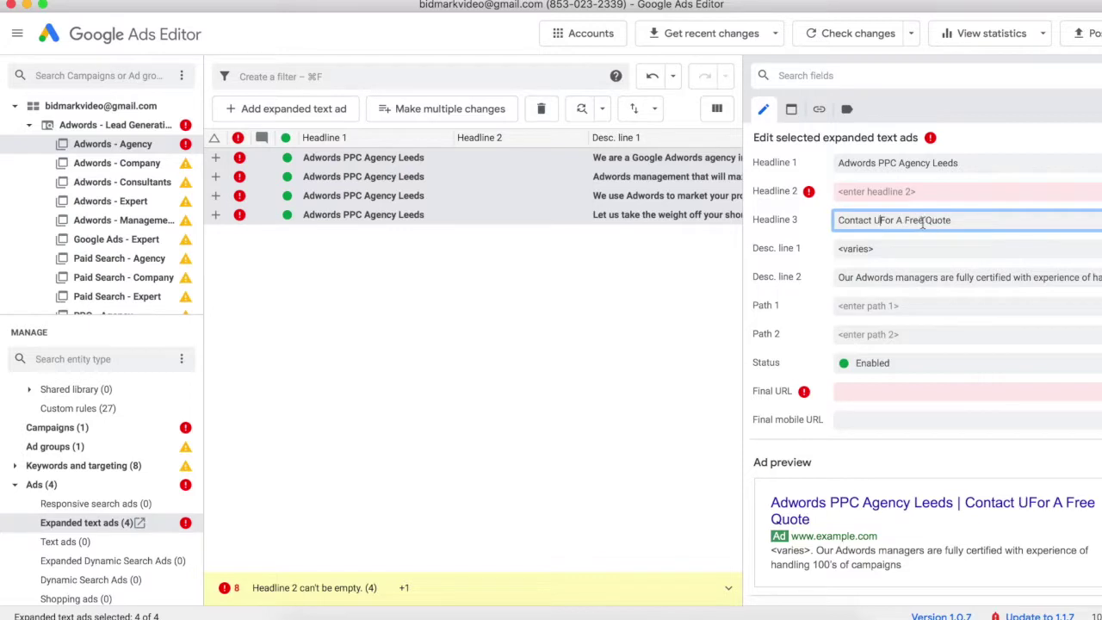
double_click(527, 215)
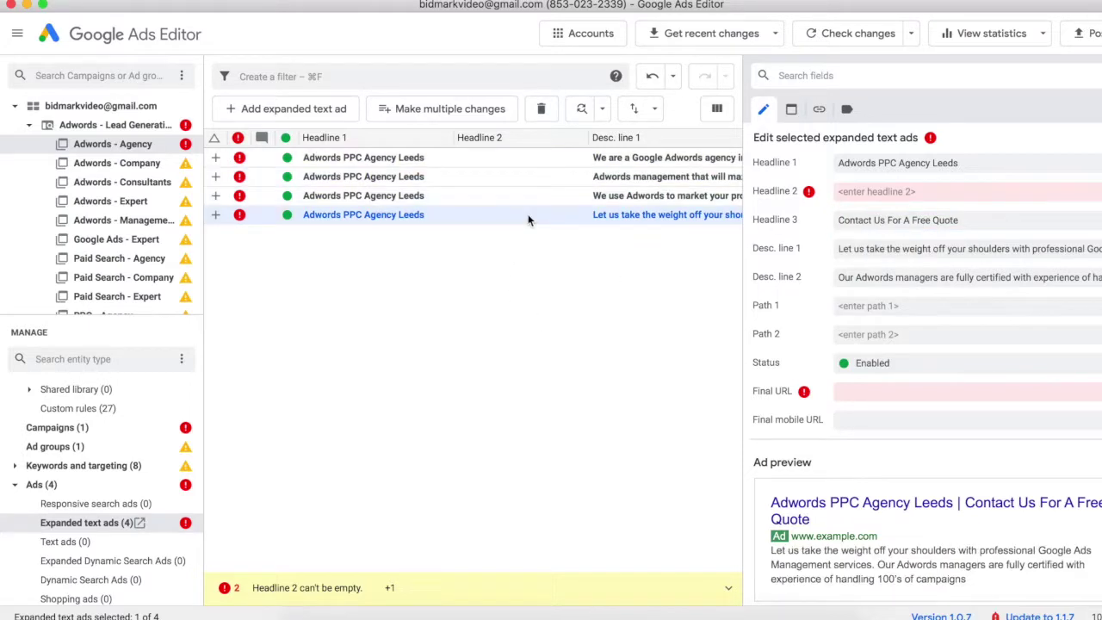
Step: Select all four Adwords - Agency ads together in the grid
double_click(649, 157)
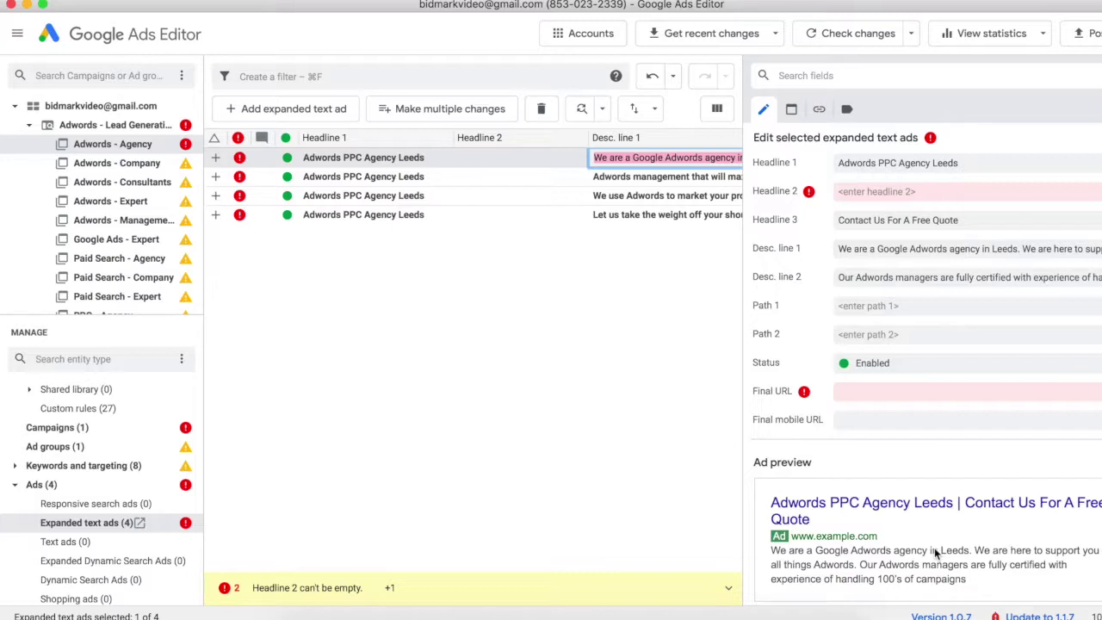
click(613, 214)
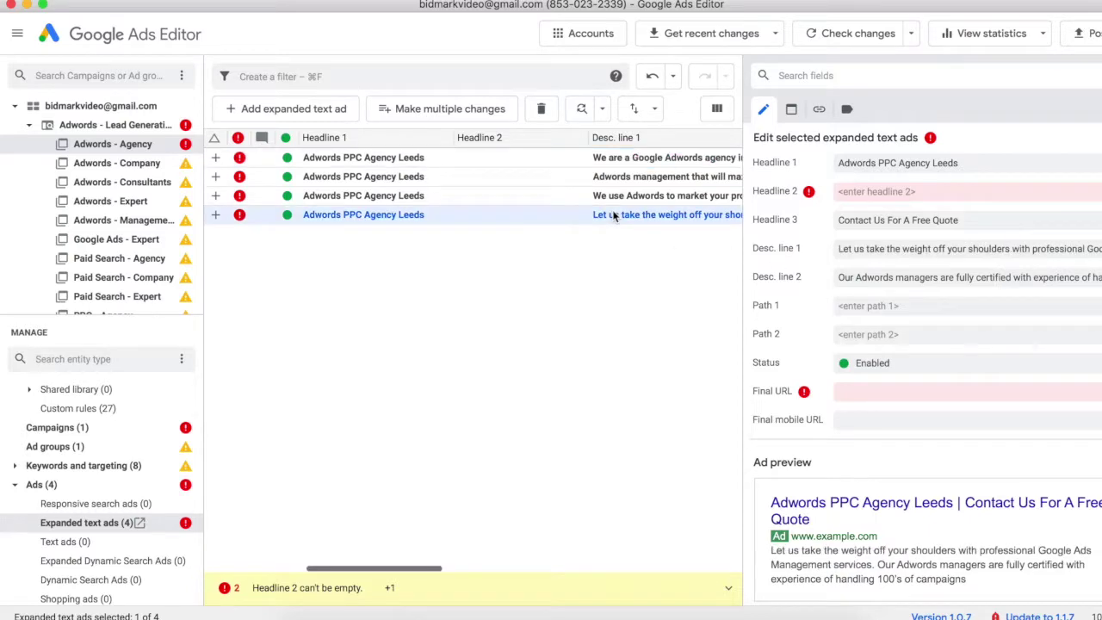
key(super+a)
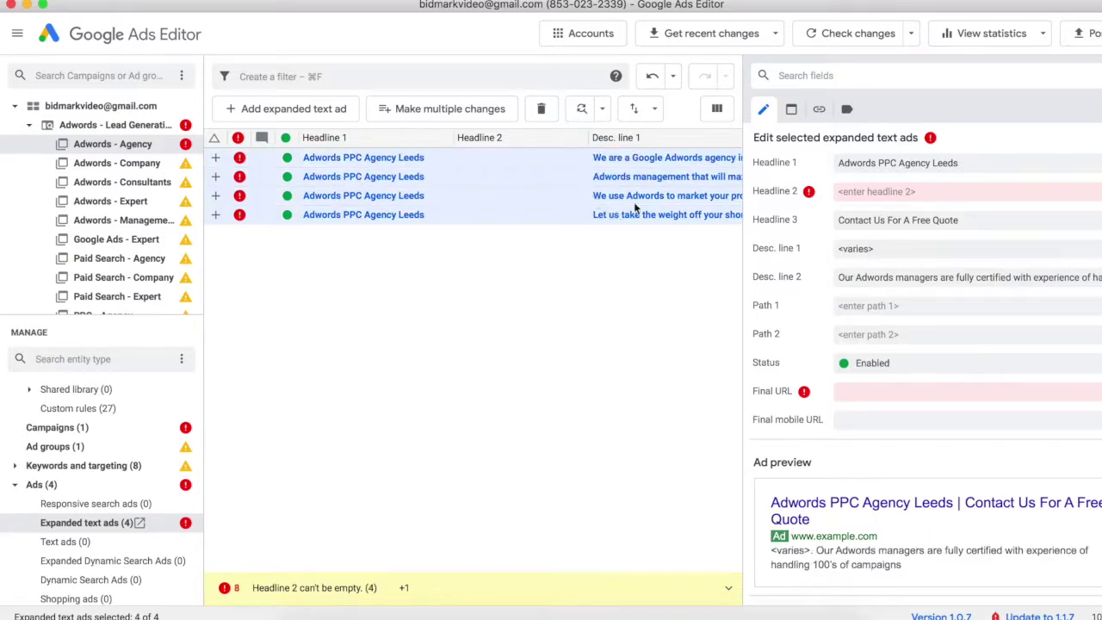
key(ctrl+Right)
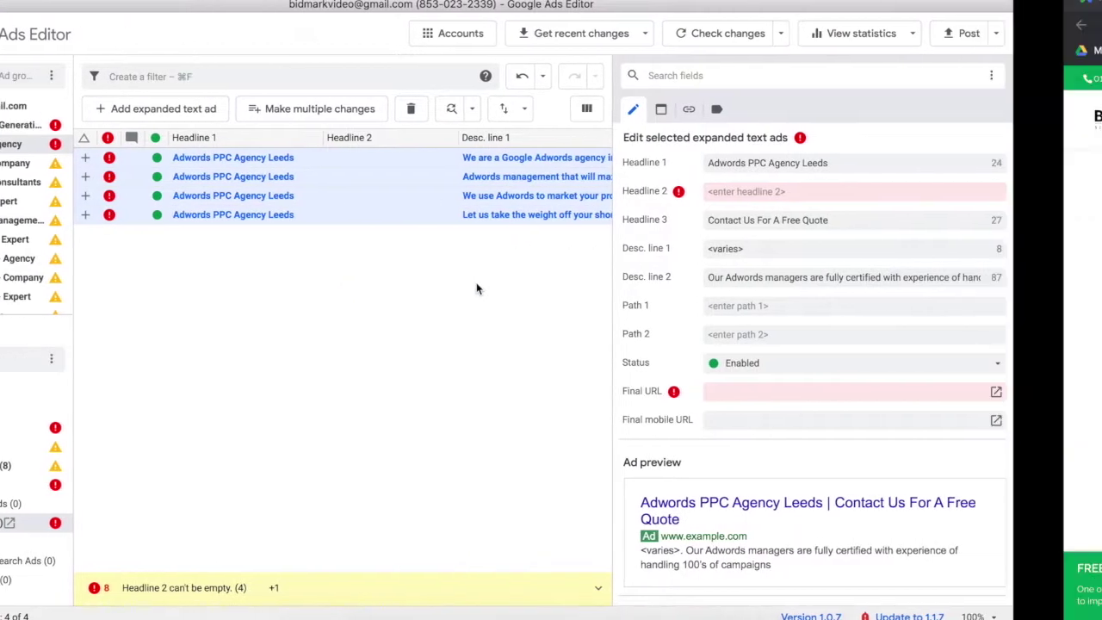
Step: Copy Bidmark's 'ADWORDS ACCREDITED AGENCY PROFESSIONALS' heading into the shared Headline 2
triple_click(582, 388)
key(ctrl+c)
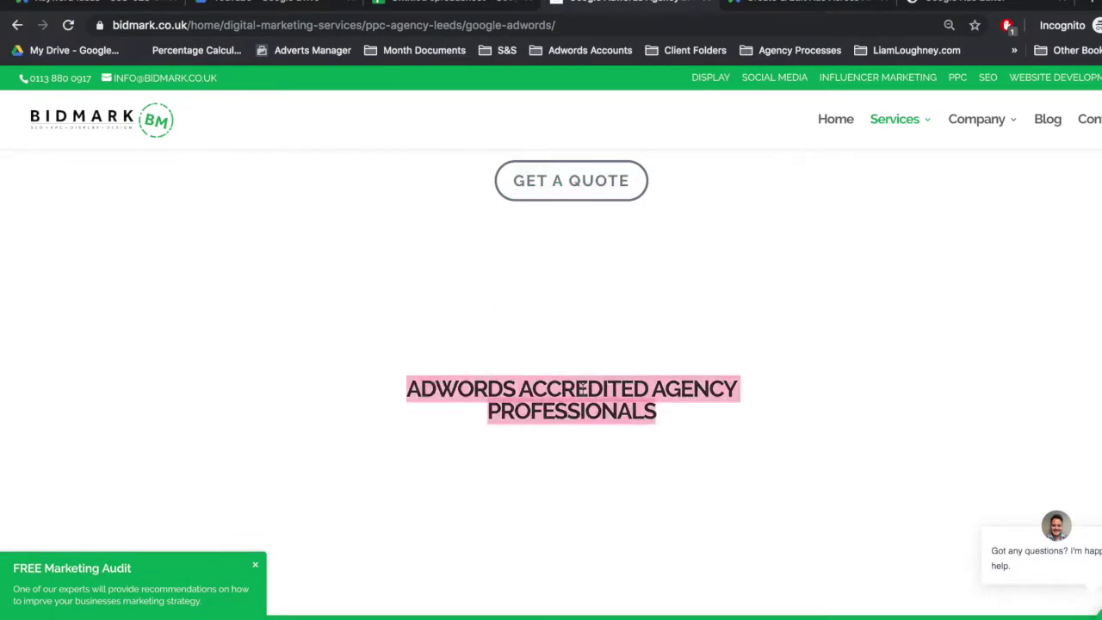
key(ctrl+Left)
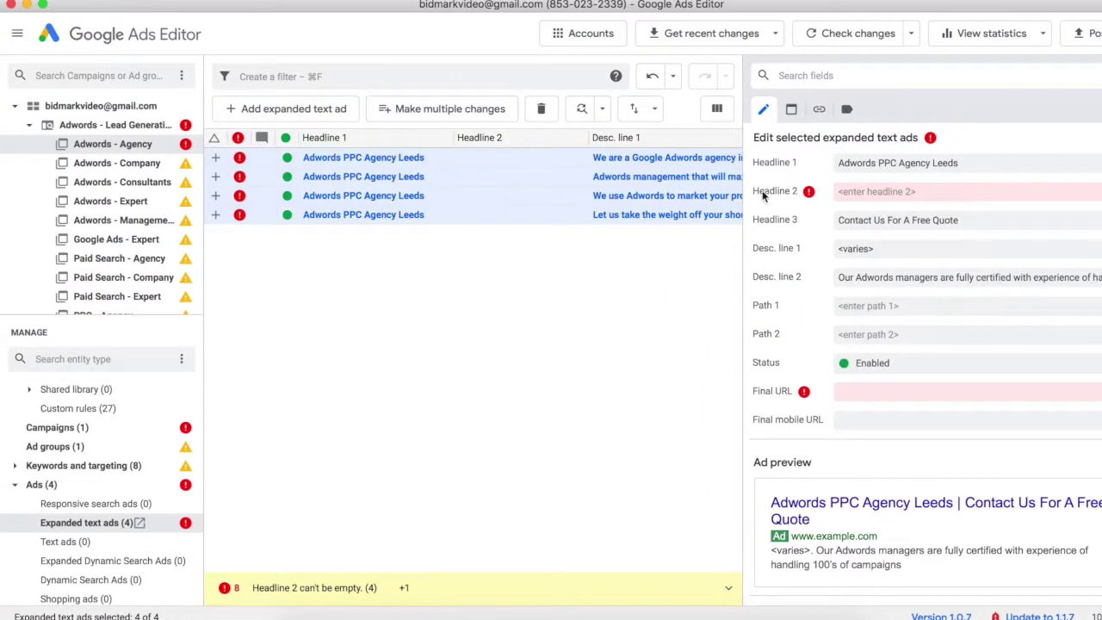
click(852, 192)
key(ctrl+v)
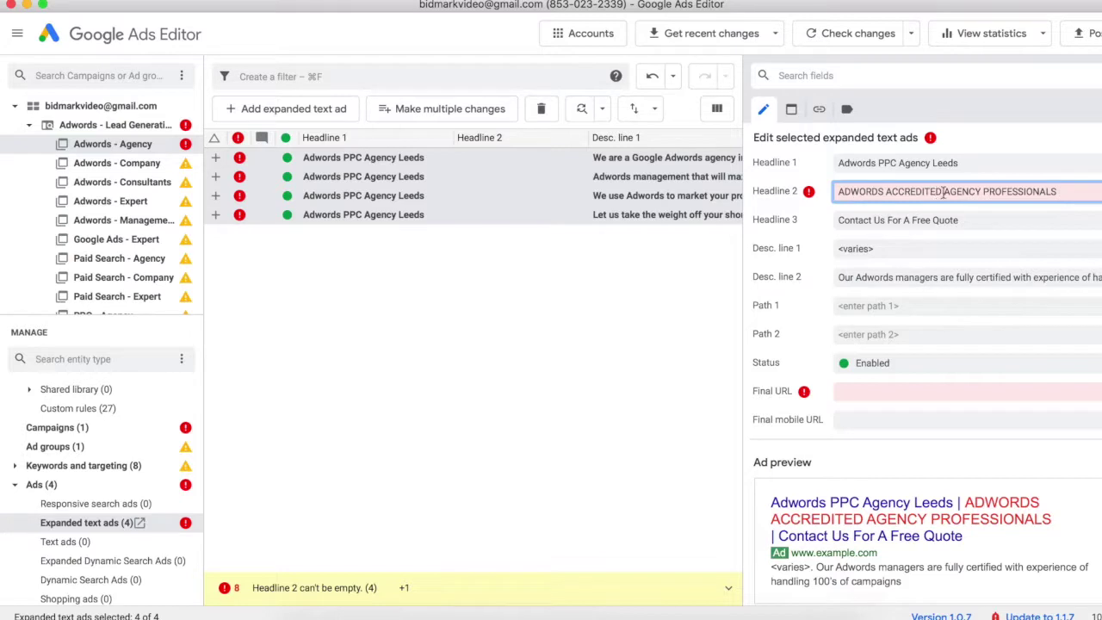
Step: Trim Headline 2 to 'Adwords Accredited' in title case
drag(944, 192, 982, 192)
key(BackSpace)
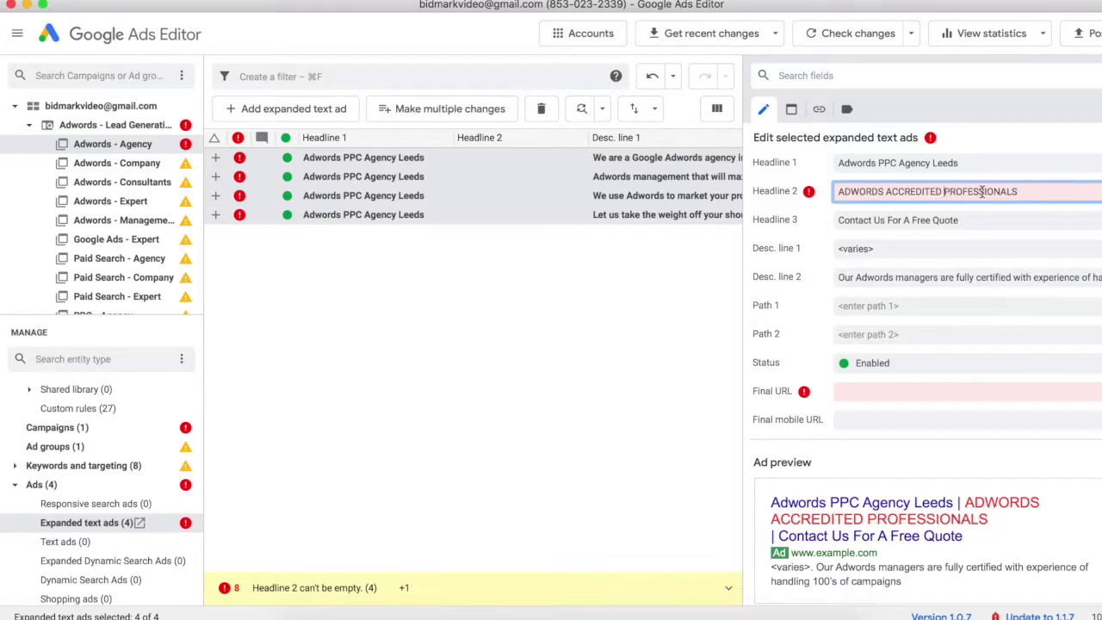
key(super+z)
click(981, 191)
drag(1059, 192, 941, 194)
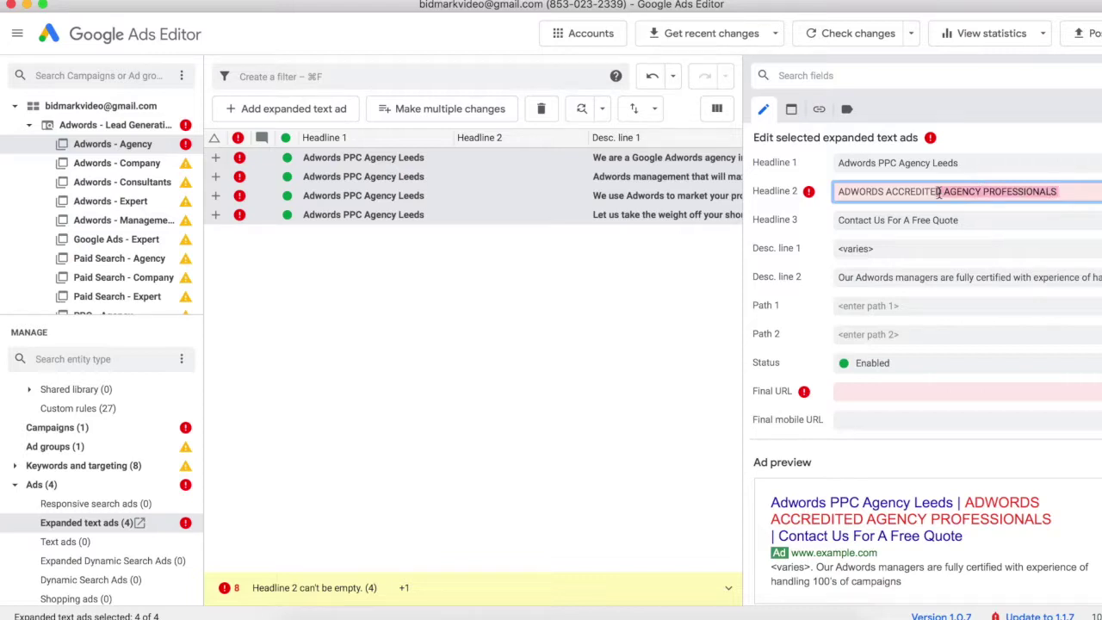
key(BackSpace)
click(844, 192)
text(dwords Accr)
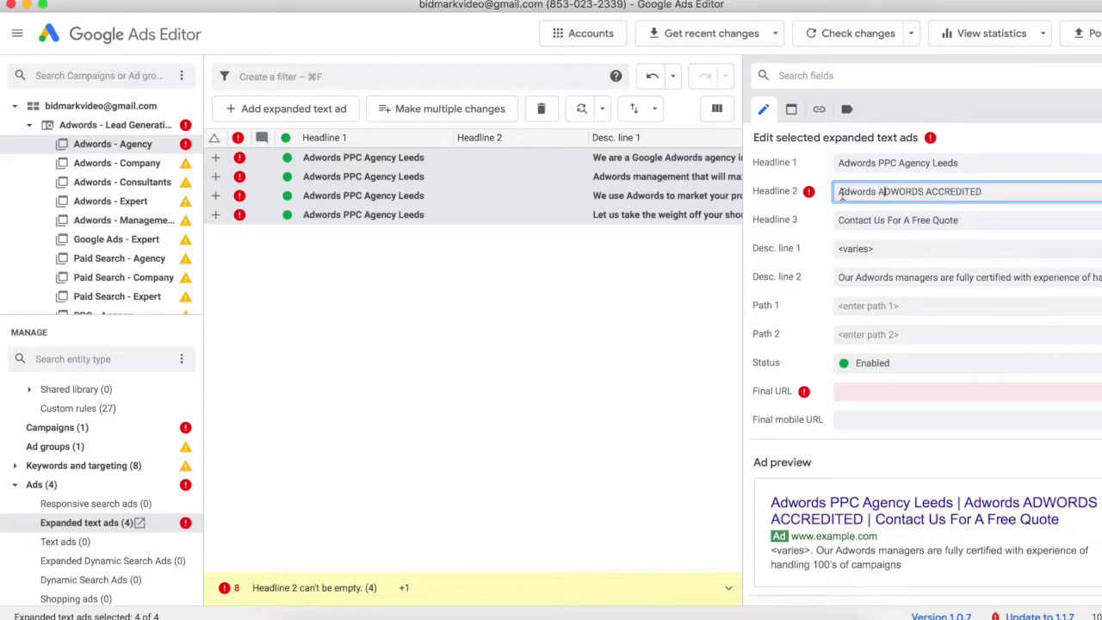
text(edited)
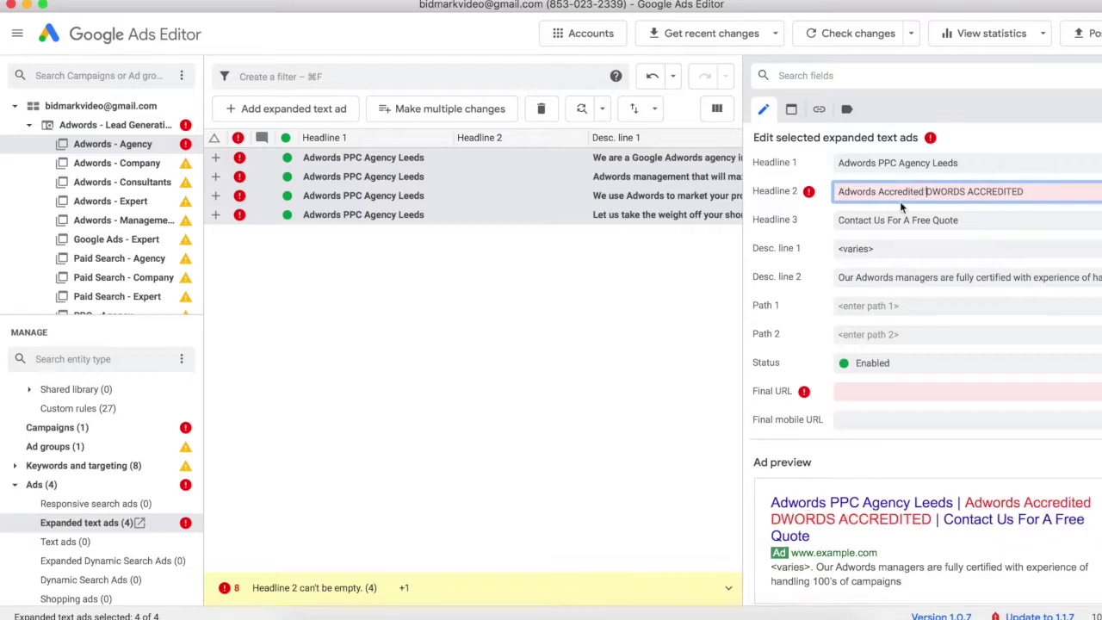
drag(923, 192, 1069, 193)
key(BackSpace)
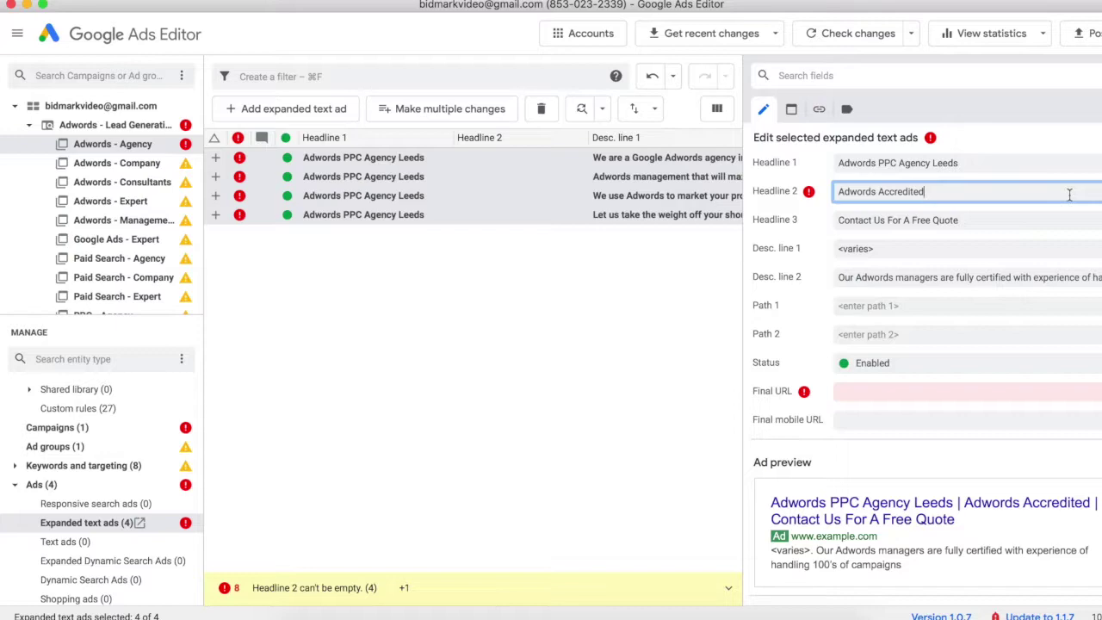
key(ctrl+Right)
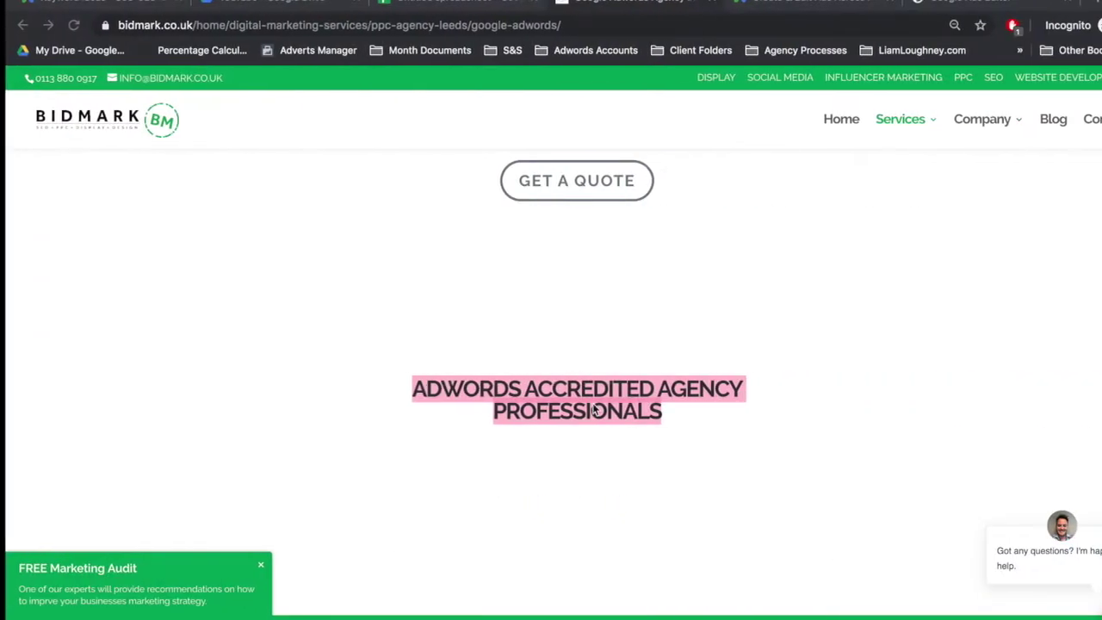
Step: Copy the free marketing assessment paragraph under SAY HELLO! and select only the first ad
scroll(585, 404, down, 5)
scroll(525, 373, down, 5)
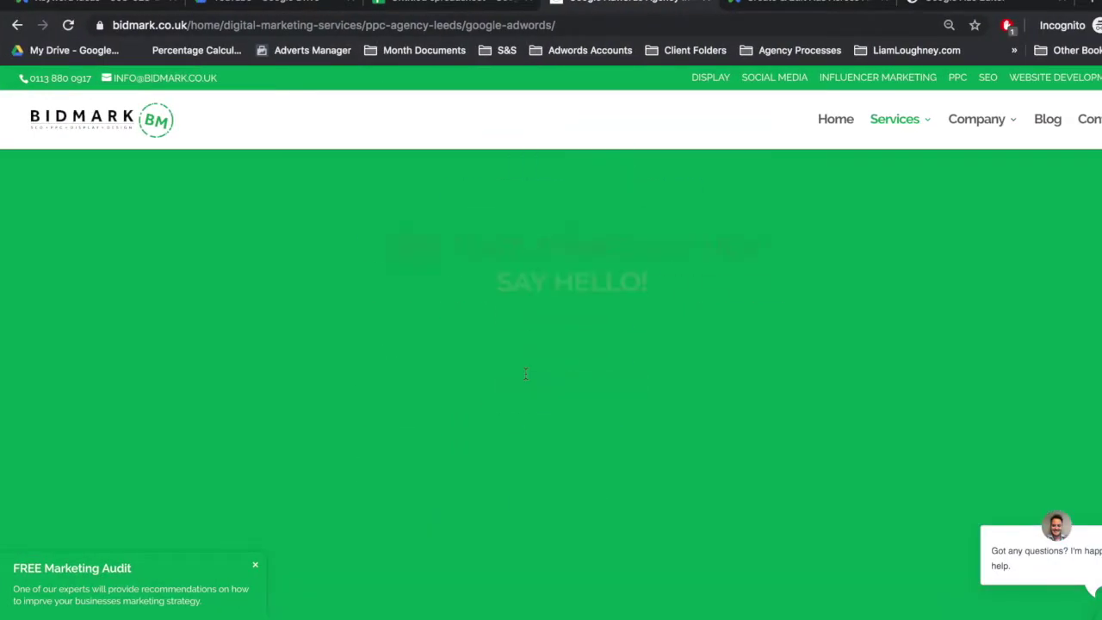
scroll(525, 373, up, 5)
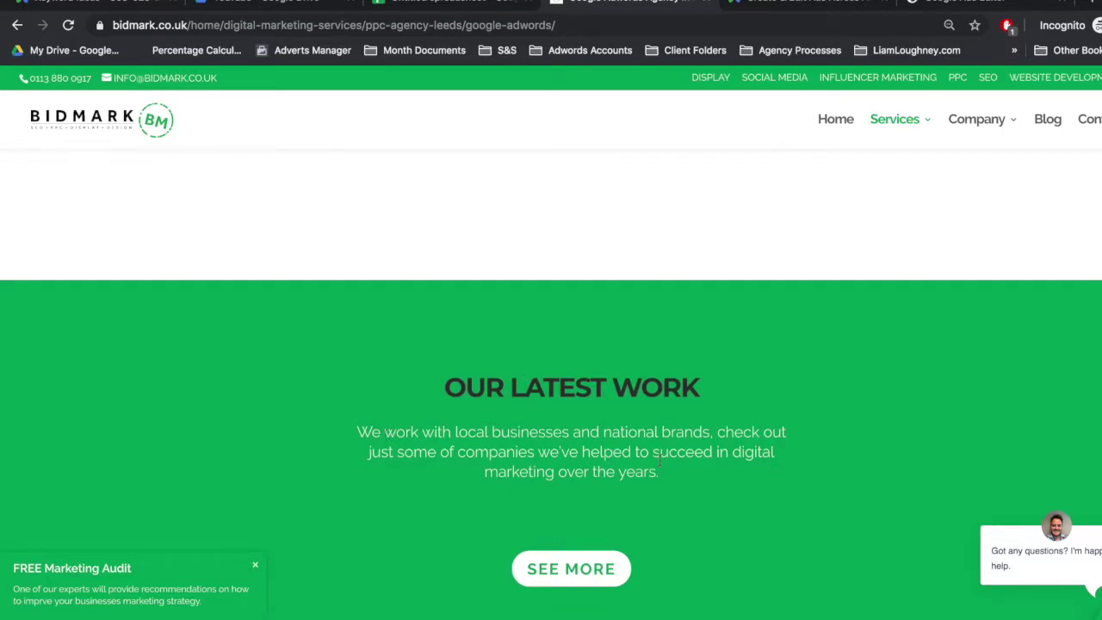
scroll(659, 462, down, 5)
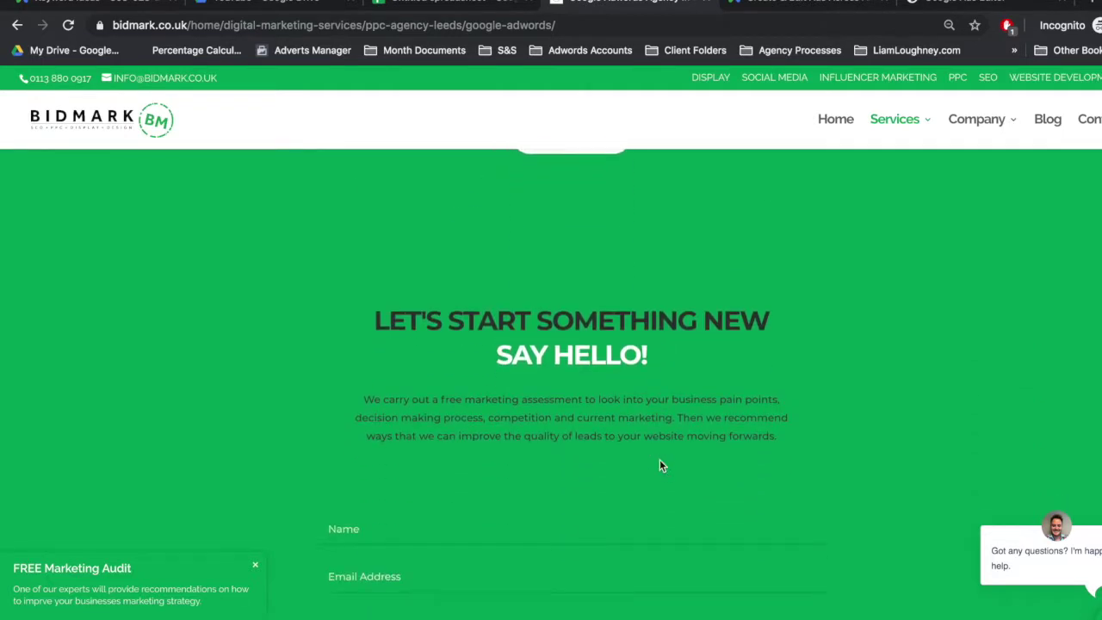
triple_click(675, 418)
key(super+c)
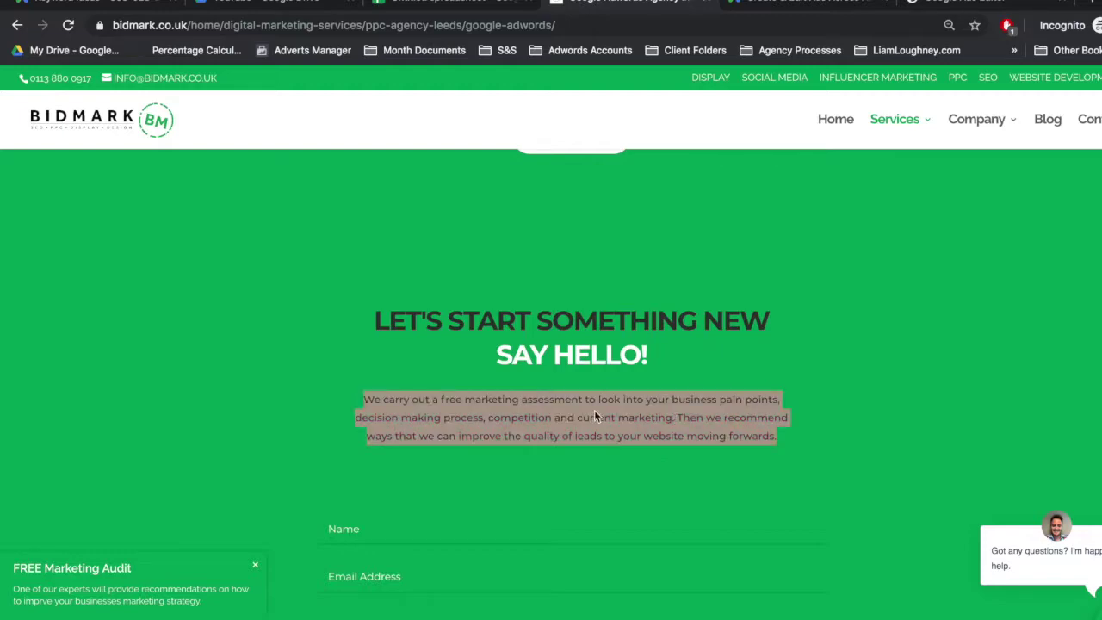
key(super+Tab)
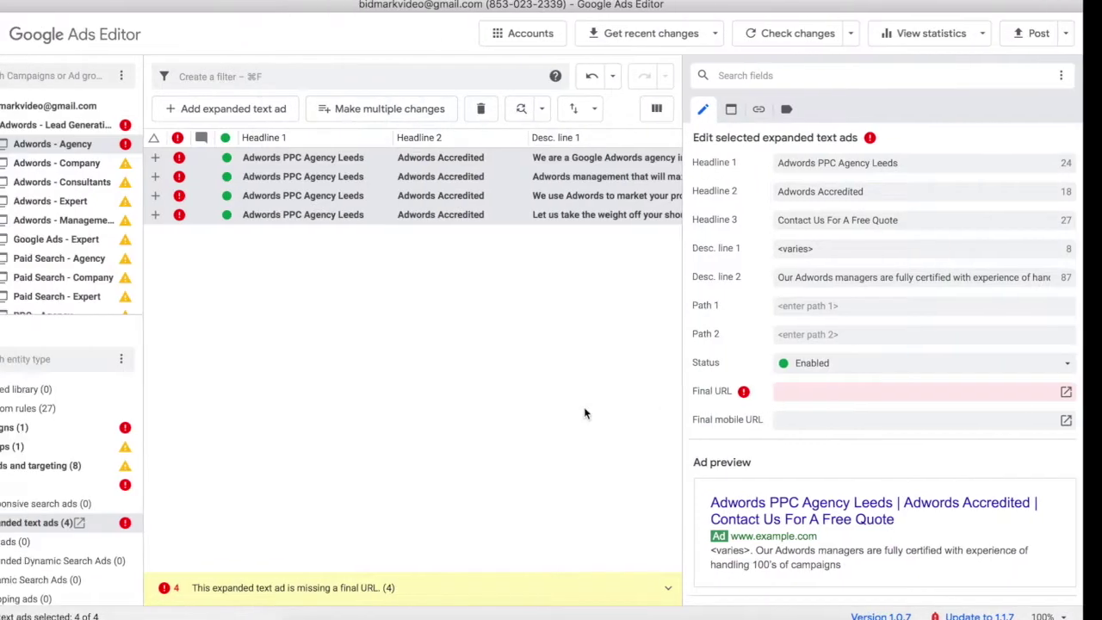
click(620, 158)
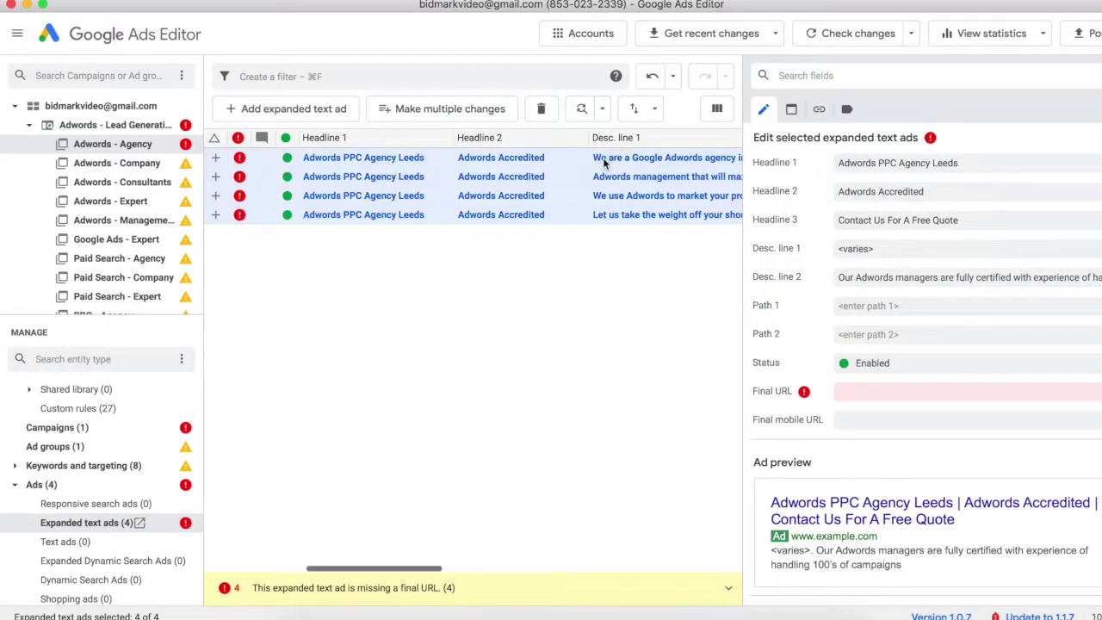
Step: Paste the paragraph into the first ad's Headline 2 and cut it to 'Get A free marketing assessment'
click(857, 193)
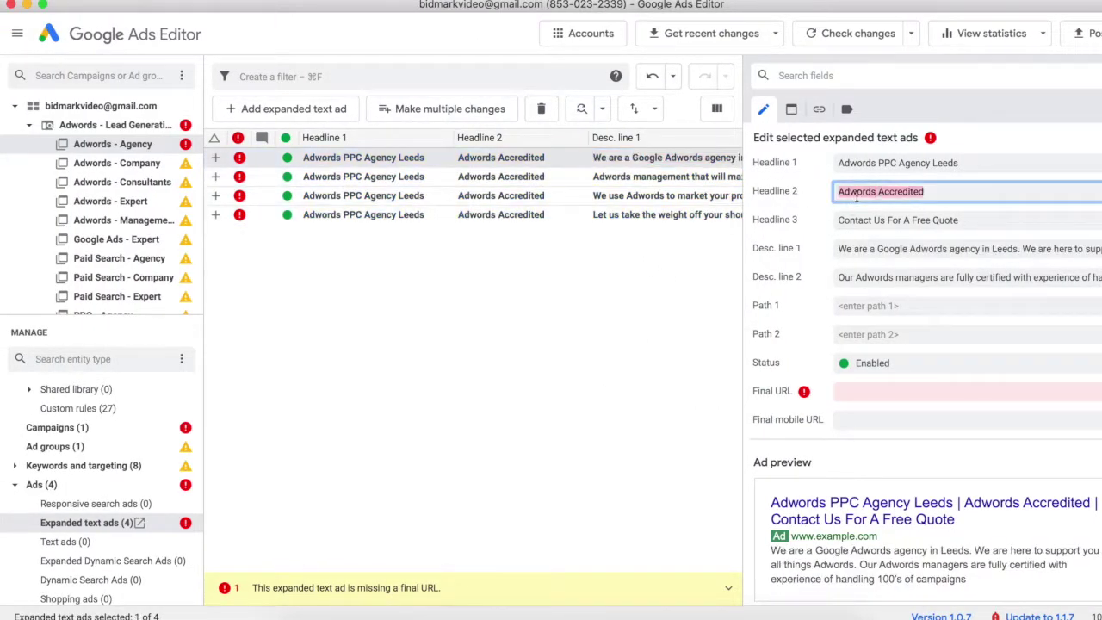
key(super+v)
key(super+a)
key(super+c)
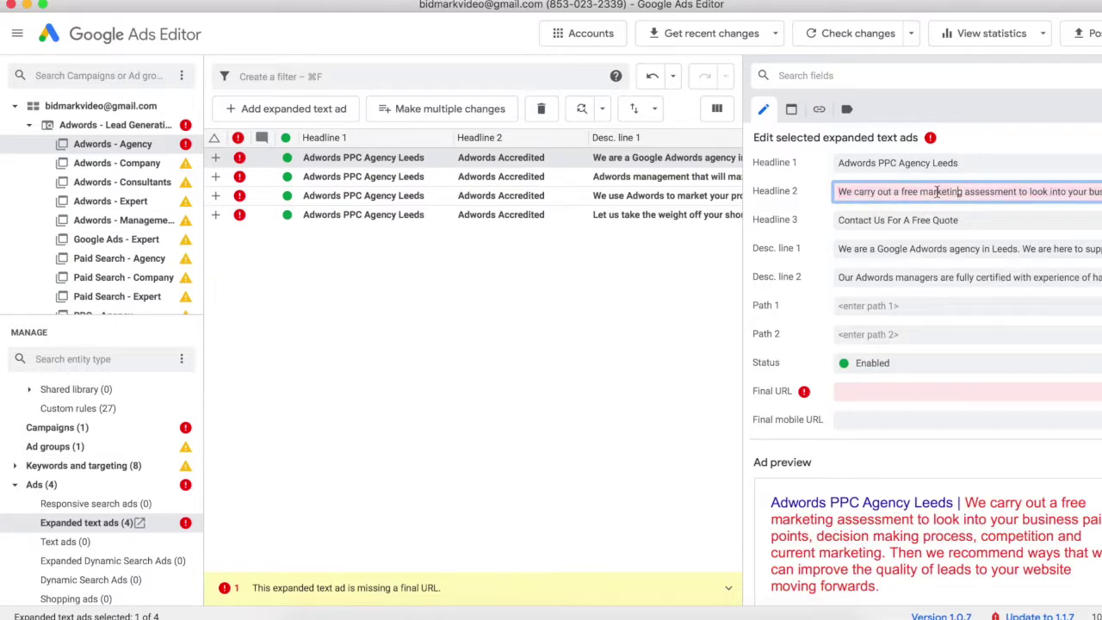
drag(900, 191, 762, 192)
text(Get A)
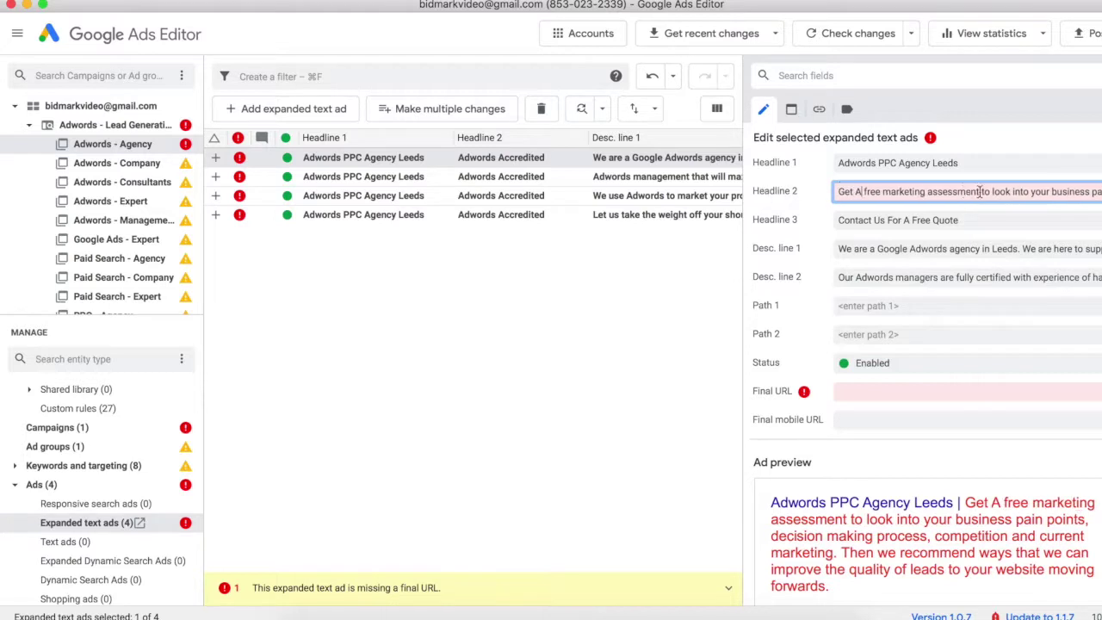
key(super+a)
key(BackSpace)
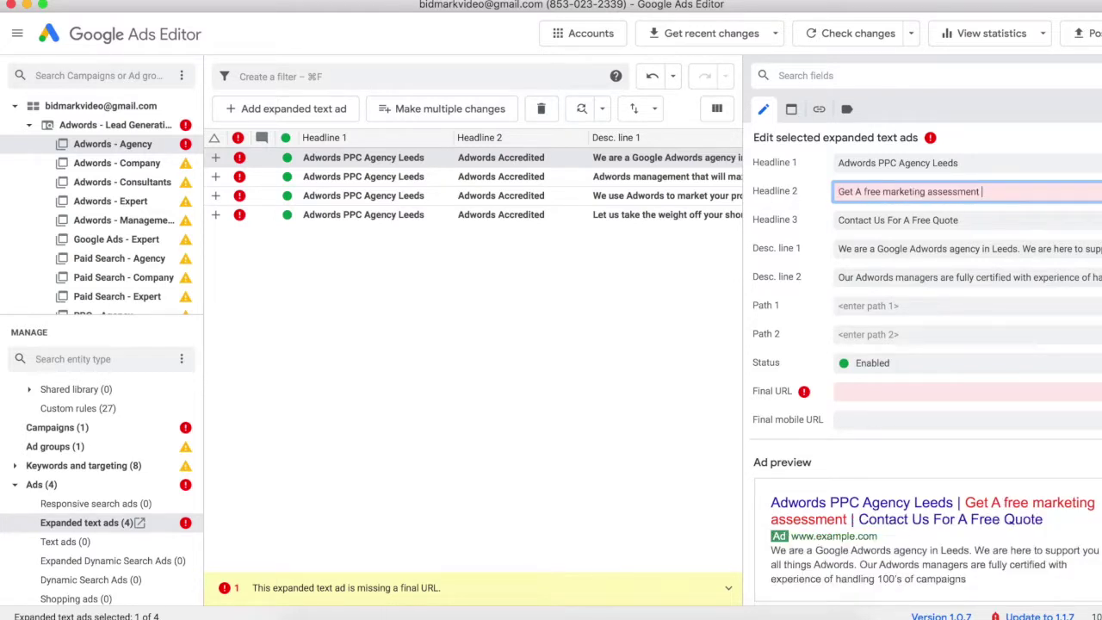
Step: Capitalize the words and replace 'Assessment' so Headline 2 reads 'Get A Free Marketing Audit'
click(865, 191)
key(BackSpace)
text(F)
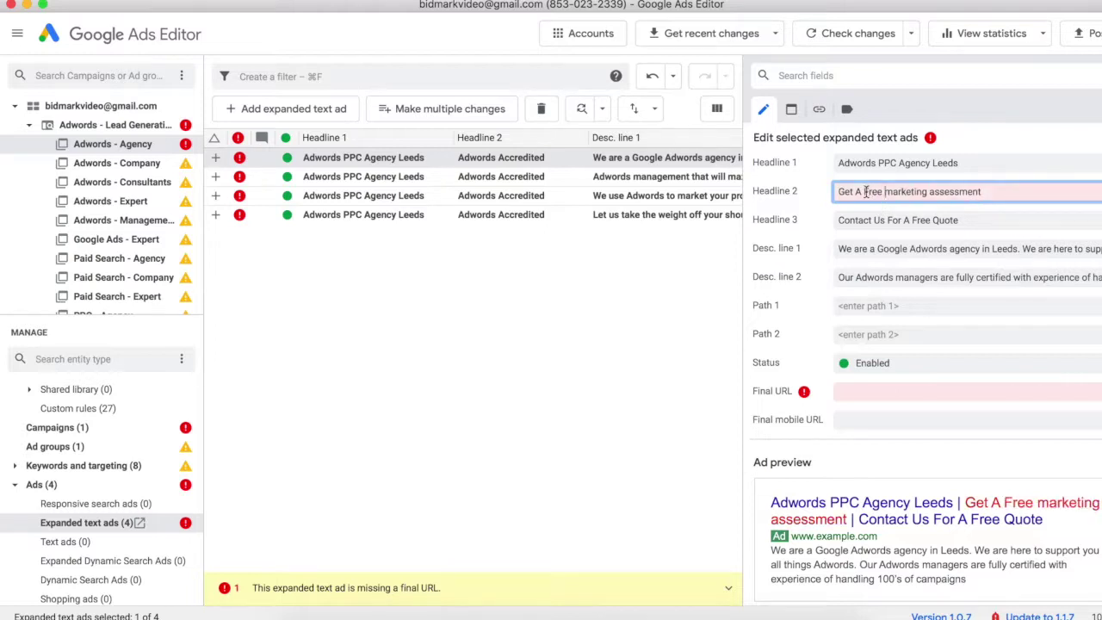
key(BackSpace)
text(M)
key(BackSpace)
text(A)
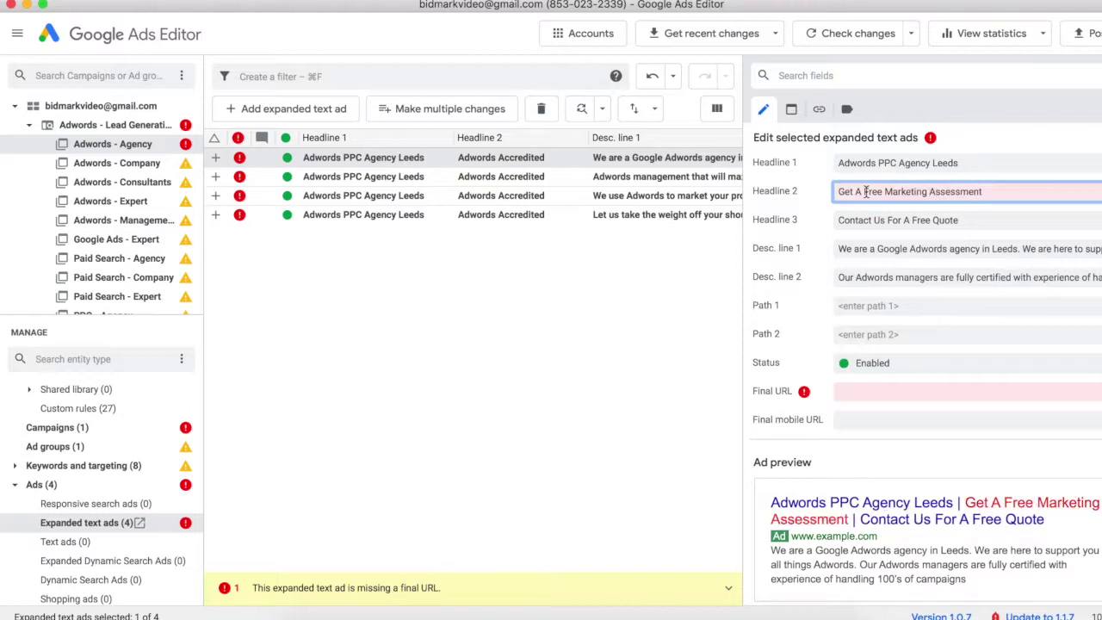
key(alt+Left)
key(alt+shift+Right)
text(Audit)
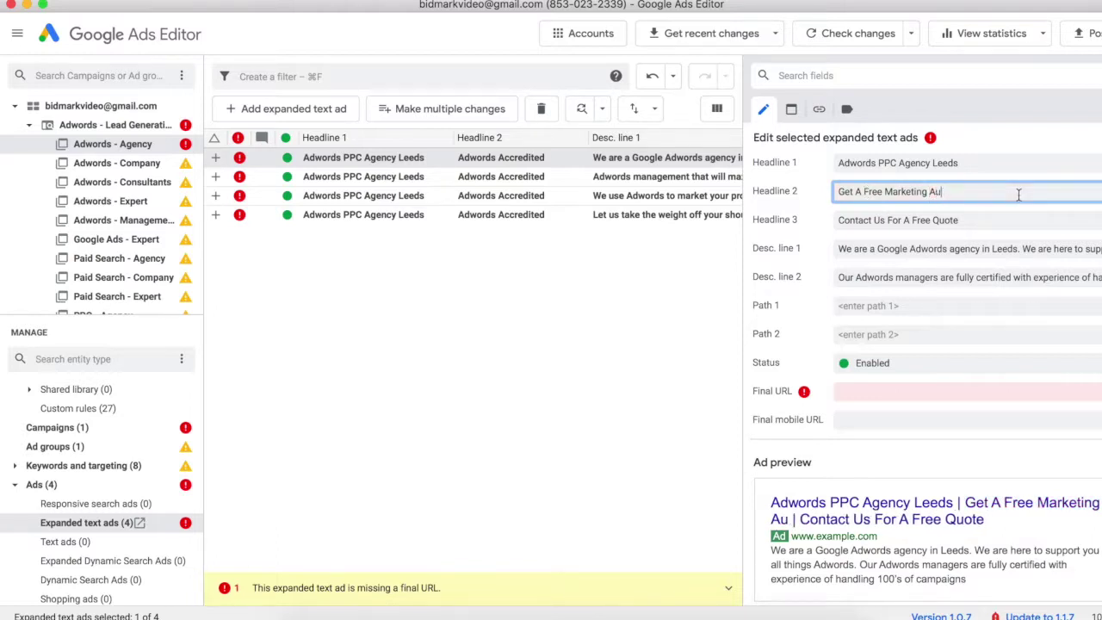
Step: Change 'Quote' to 'Audit' so Headline 3 reads 'Contact Us For A Free Audit'
double_click(942, 220)
text(Audit)
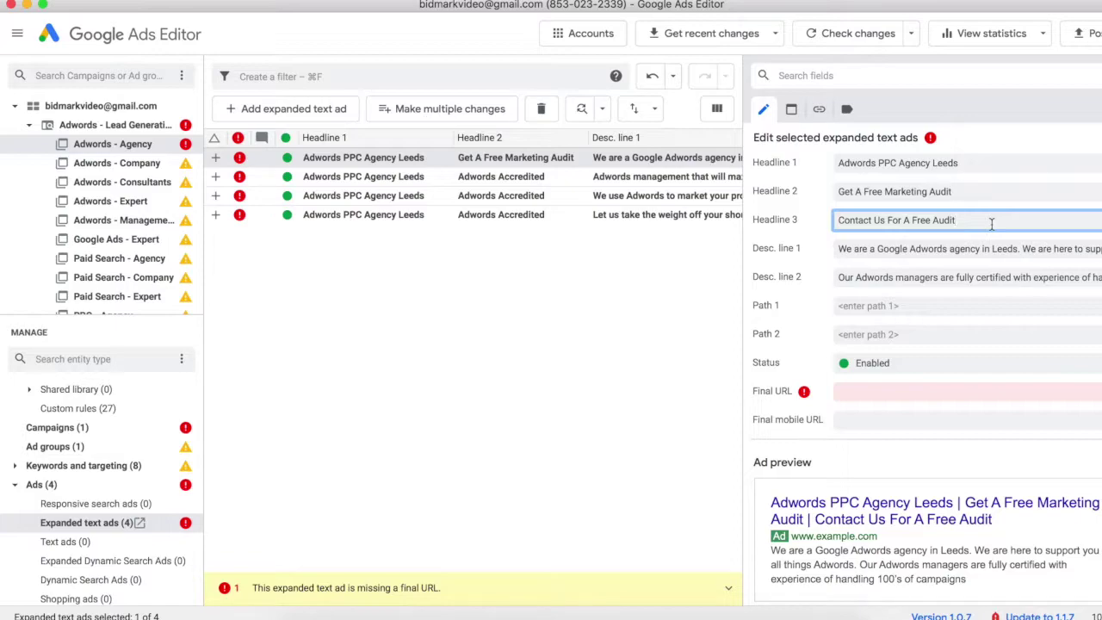
key(super+Tab)
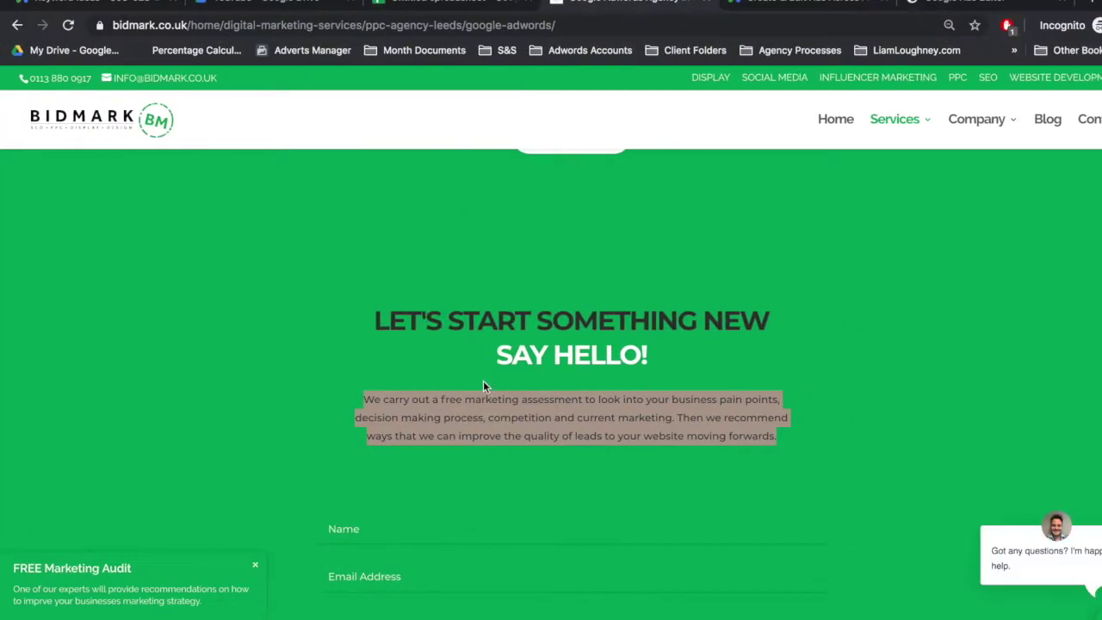
key(super+Tab)
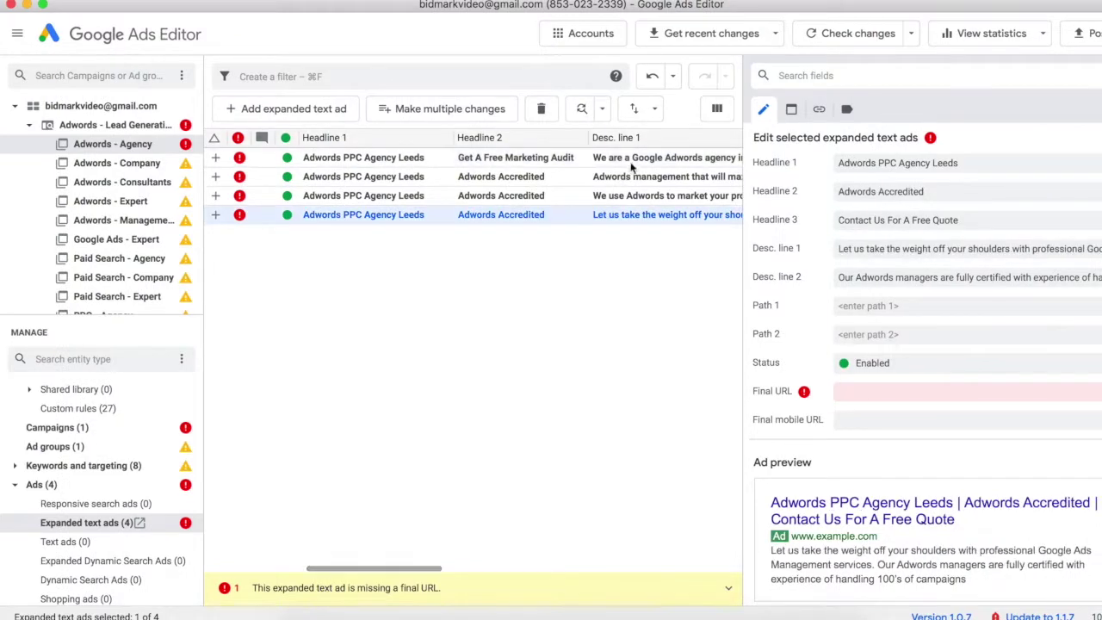
Step: Paste the prepared paragraph into the first ad's Desc. line 1
click(636, 157)
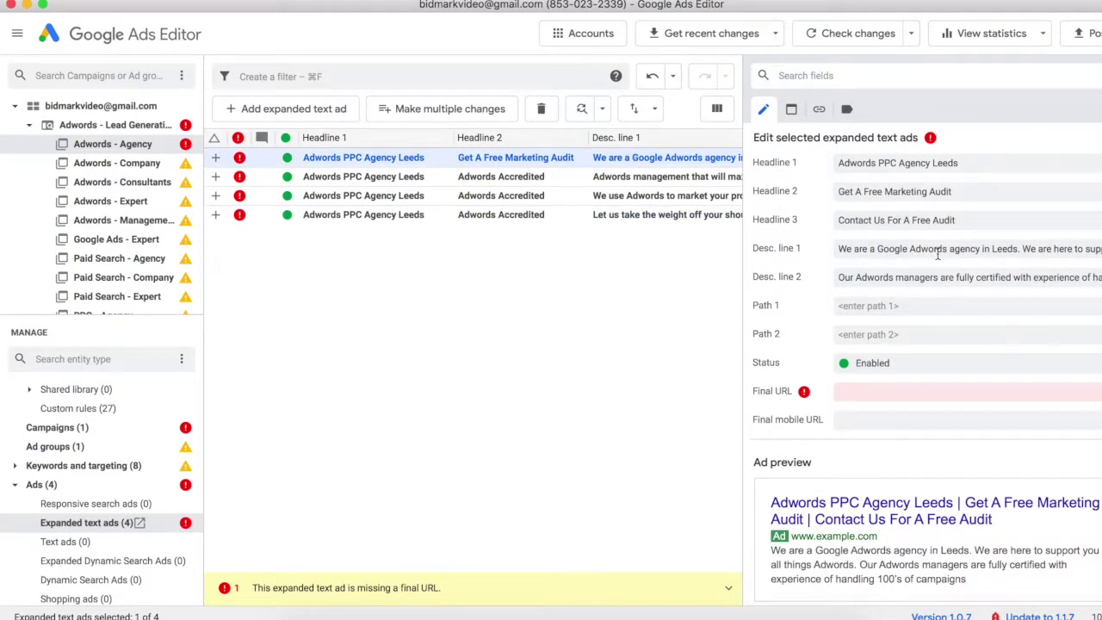
click(604, 273)
click(607, 158)
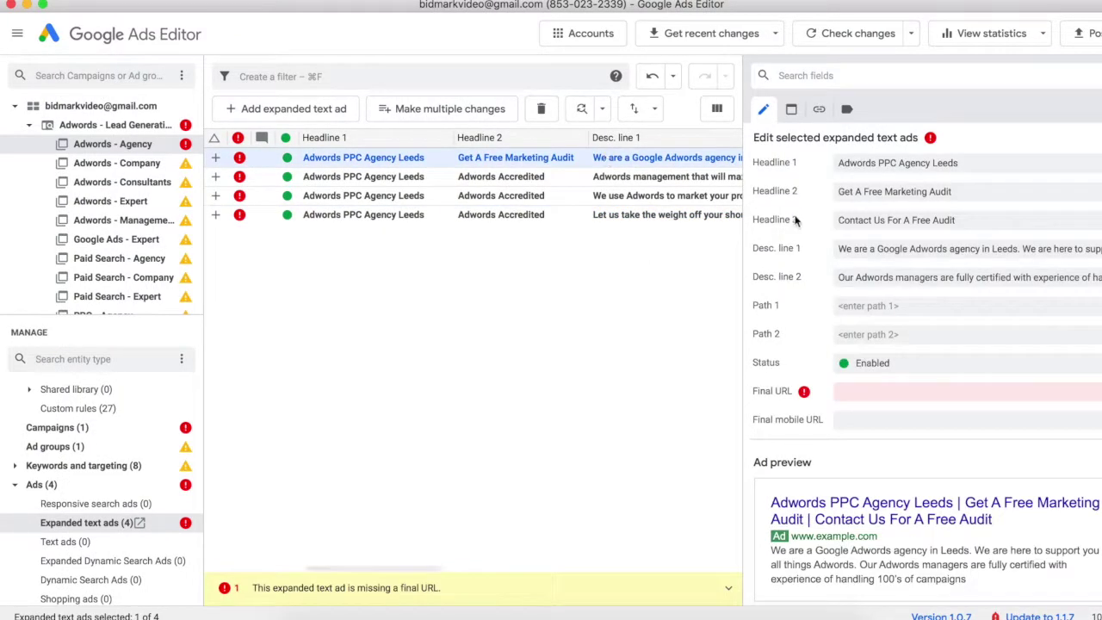
triple_click(918, 250)
key(super+v)
Step: Cut Desc. line 1 after 'current marketing' and move that sentence into Desc. line 2
double_click(916, 250)
drag(916, 249, 664, 248)
click(922, 249)
drag(983, 248, 1101, 250)
click(1020, 249)
key(super+a)
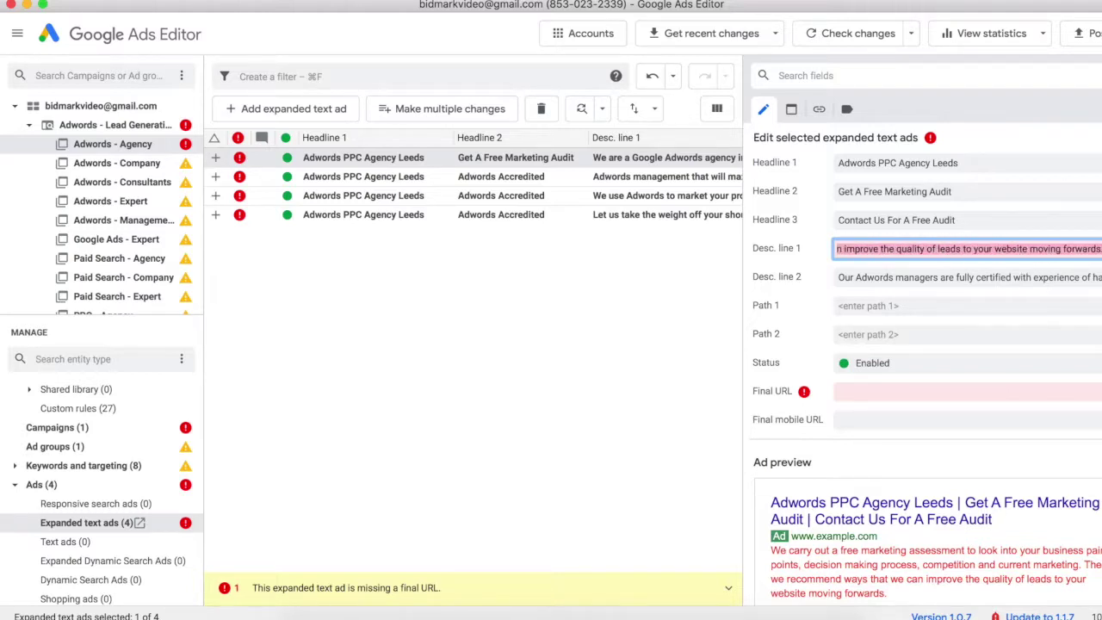
key(BackSpace)
key(BackSpace)
click(987, 279)
key(super+a)
key(super+v)
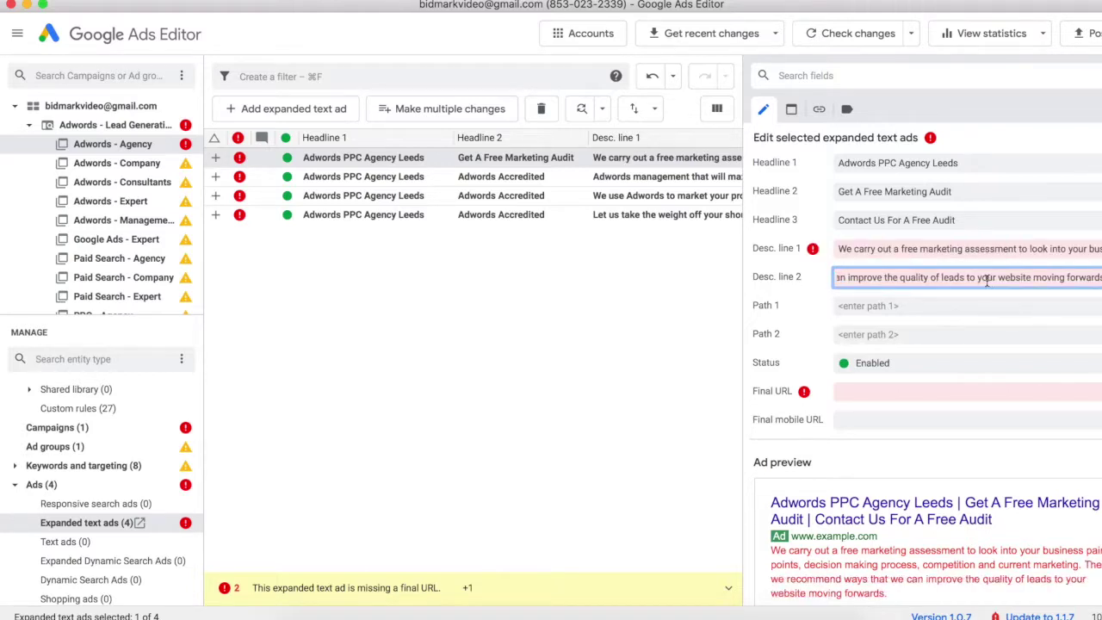
Step: Delete 'that we can' from Desc. line 2 so it reads 'ways to improve'
key(super+a)
click(885, 278)
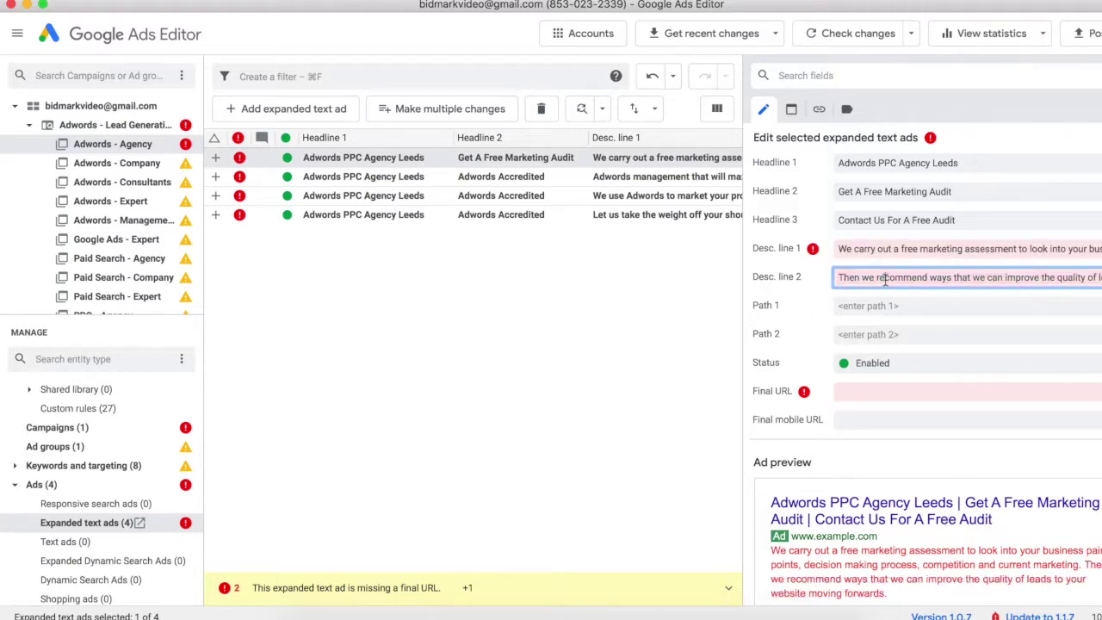
drag(952, 278, 968, 280)
key(BackSpace)
key(BackSpace)
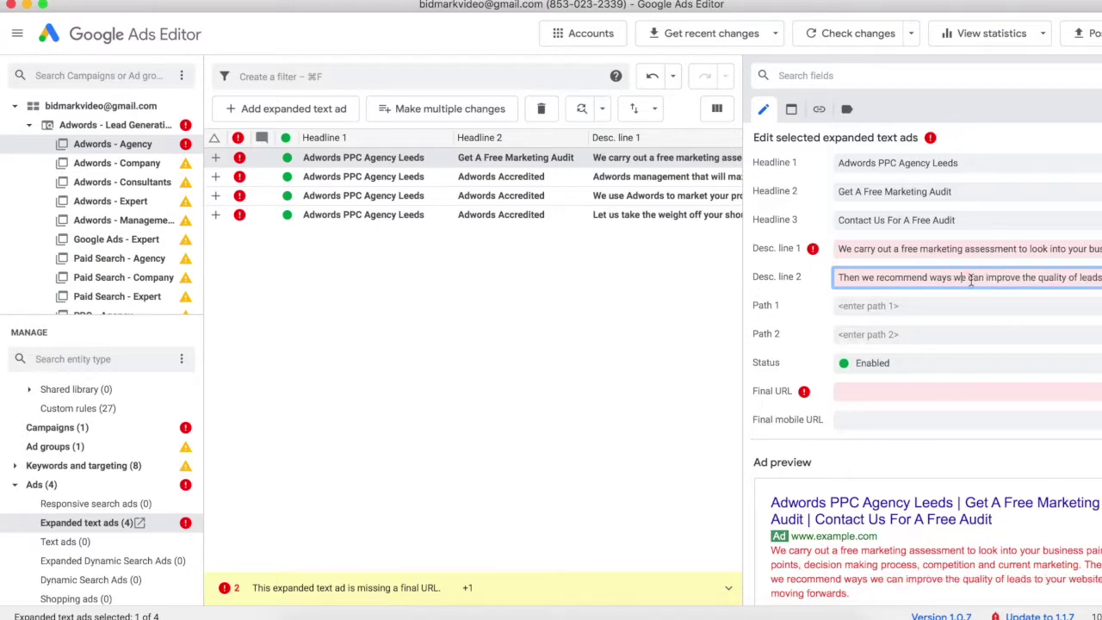
key(BackSpace)
key(BackSpace)
key(BackSpace)
text(to)
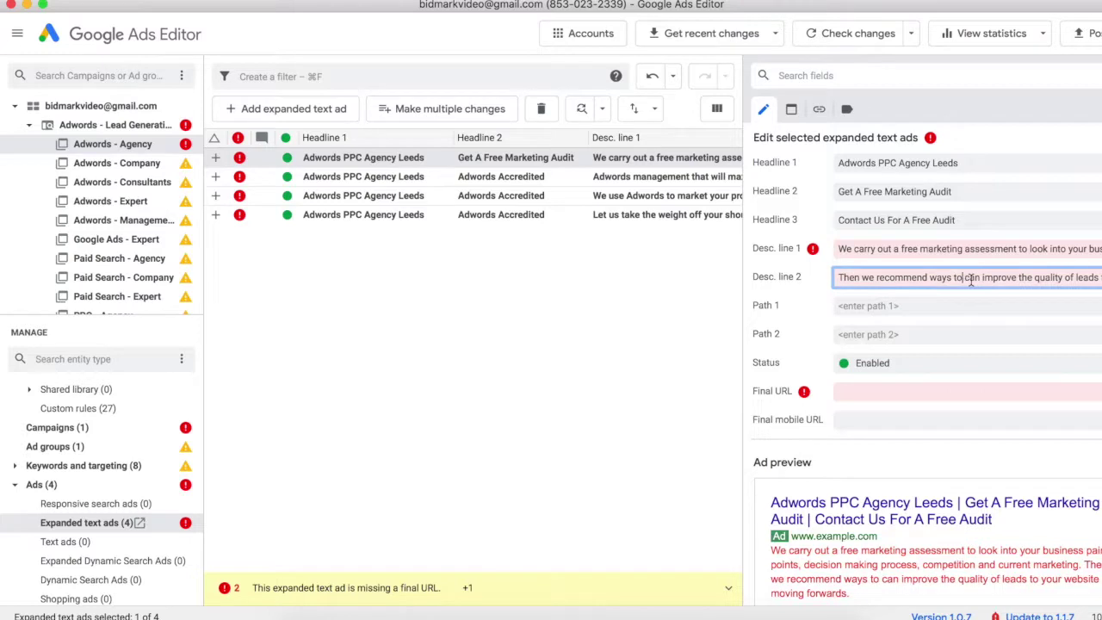
key(BackSpace)
key(BackSpace)
key(BackSpace)
key(BackSpace)
drag(983, 282, 1043, 277)
Step: Remove 'decision making process, competition' from Desc. line 1 and replace 'and' with '&'
click(1007, 248)
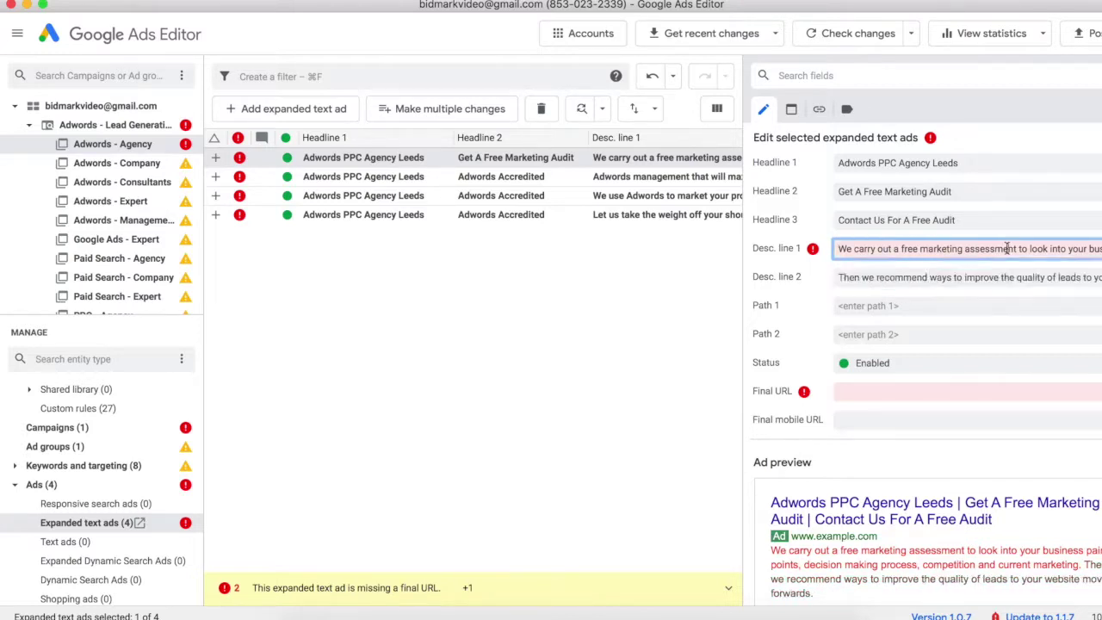
drag(1068, 248, 1100, 249)
click(969, 249)
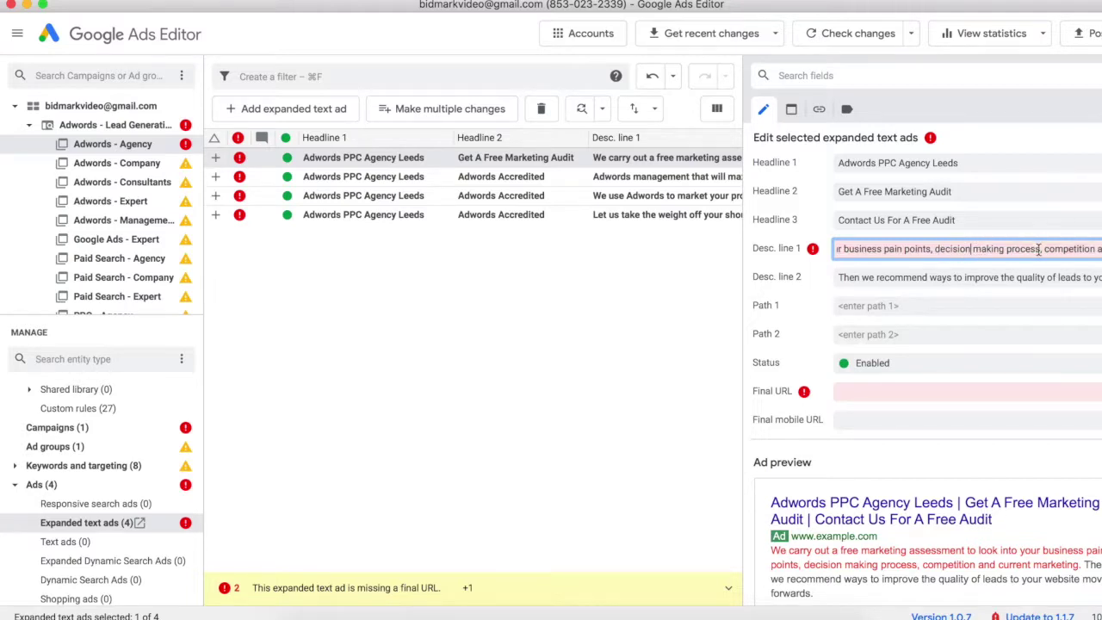
drag(1041, 249, 1101, 249)
key(BackSpace)
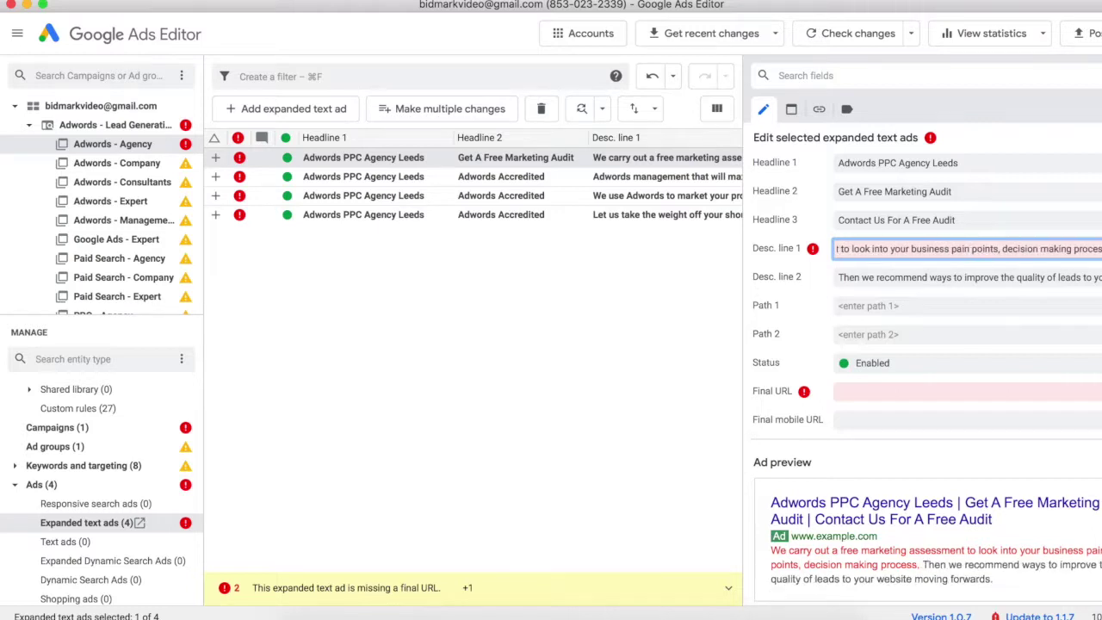
key(super+z)
click(974, 249)
double_click(852, 249)
drag(905, 249, 1011, 249)
key(BackSpace)
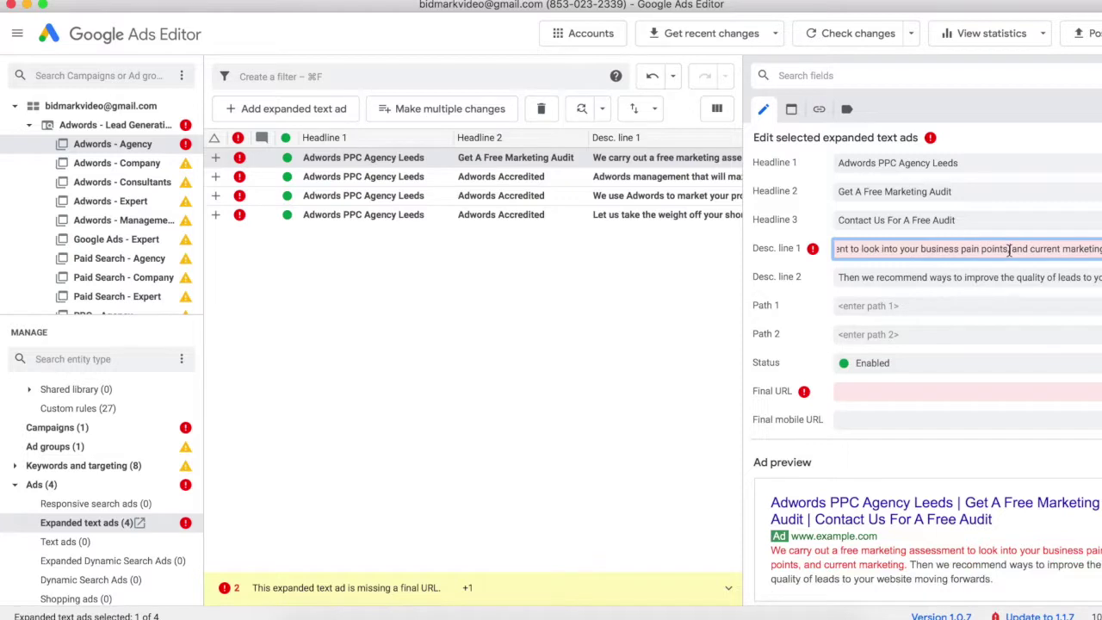
key(BackSpace)
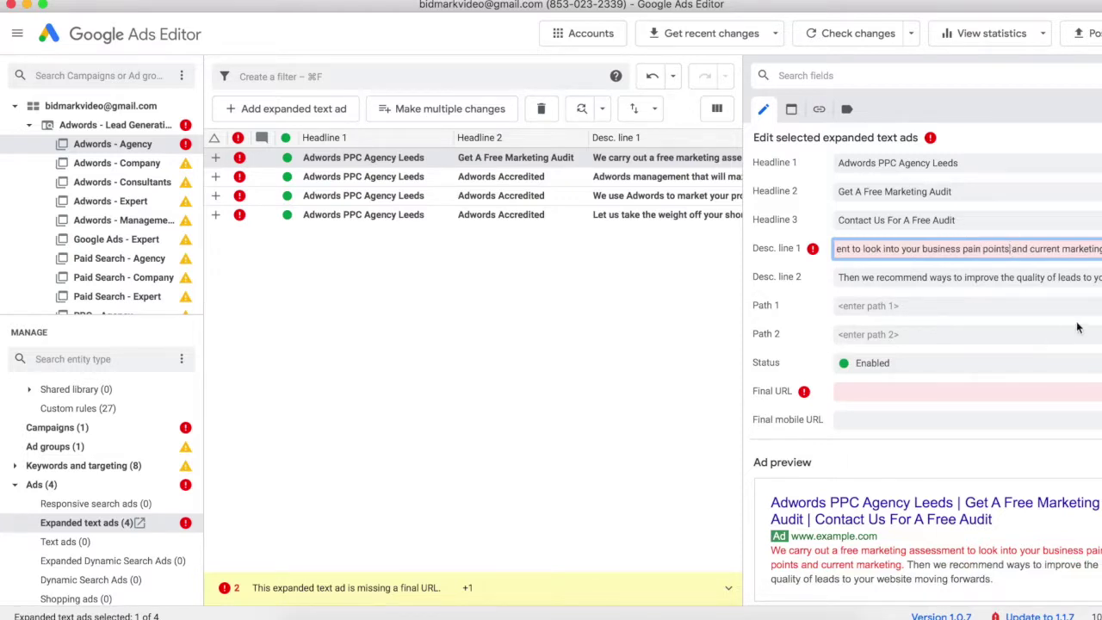
key(BackSpace)
key(BackSpace)
key(BackSpace)
key(BackSpace)
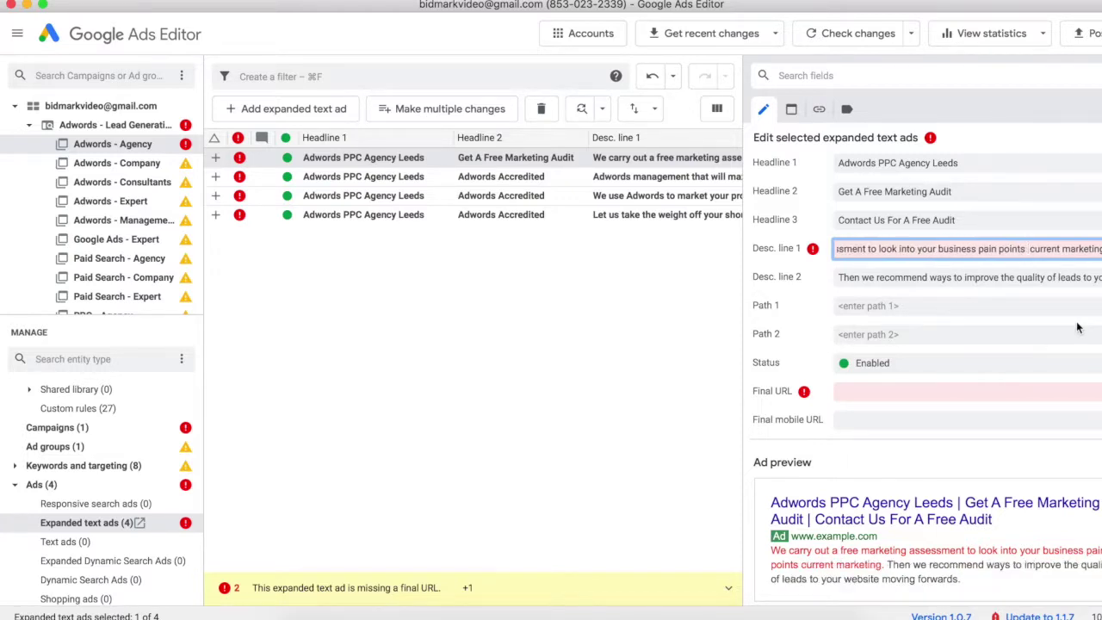
text(&)
Step: Replace 'assessment' with 'audit' in Desc. line 1
drag(953, 259, 812, 259)
click(852, 254)
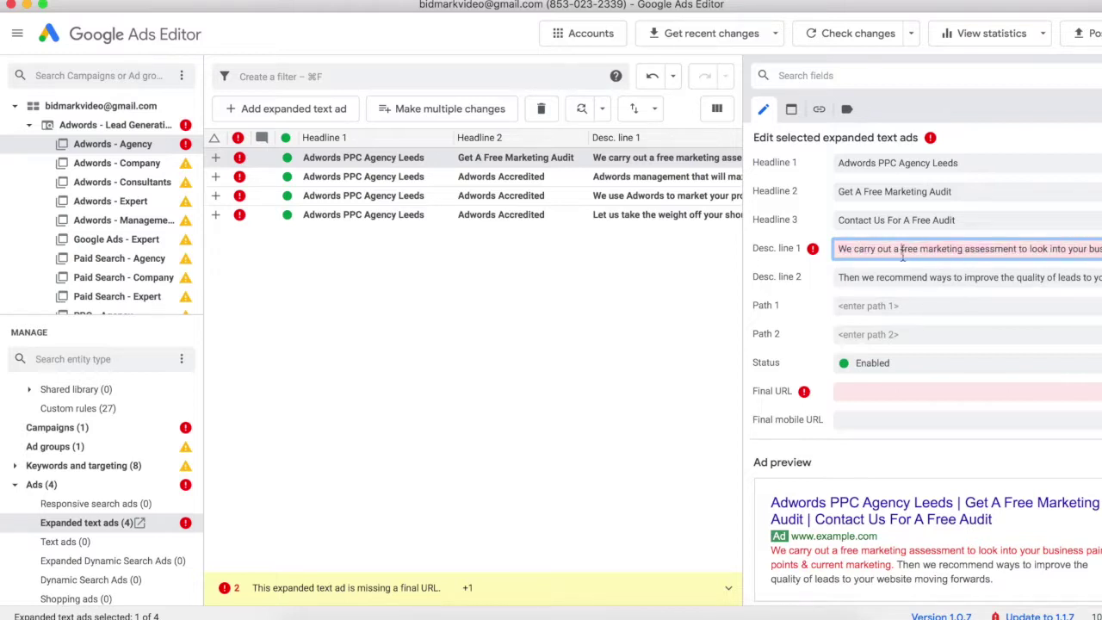
drag(965, 249, 1015, 250)
text(audit)
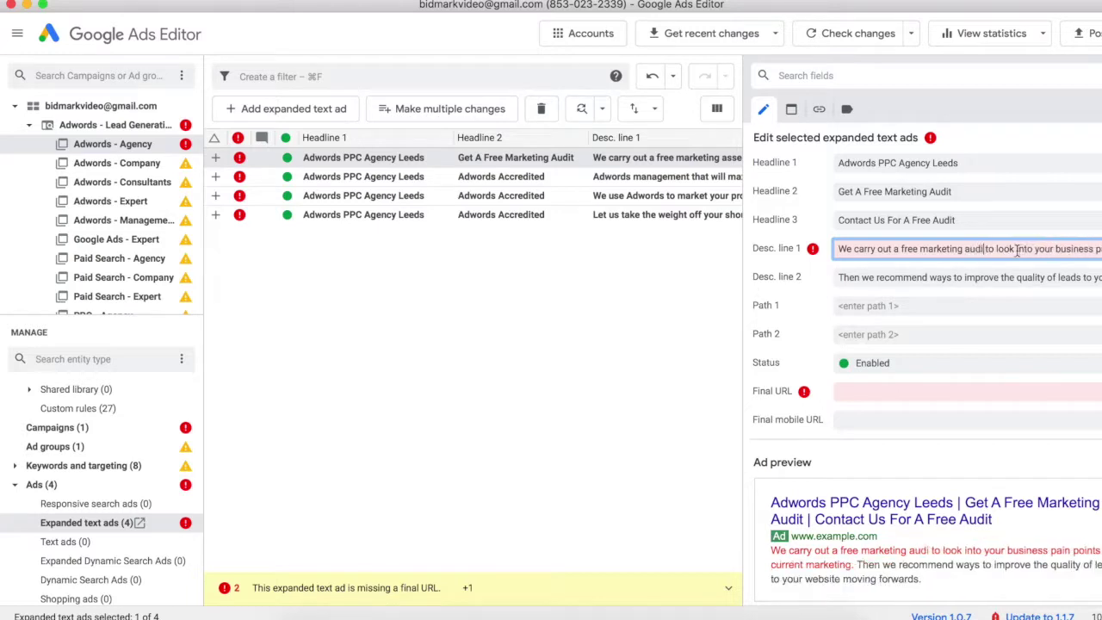
Step: Delete 'business pain points &' from Desc. line 1 and append '. Then we'
click(1018, 249)
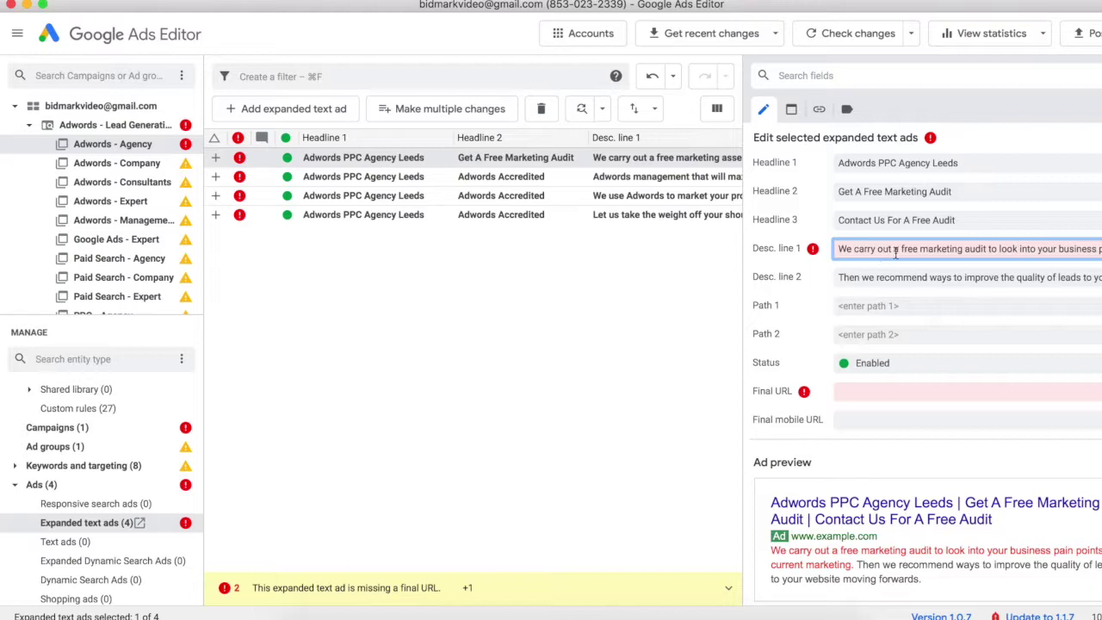
drag(901, 248, 1100, 250)
click(1099, 250)
drag(1058, 249, 1032, 249)
key(BackSpace)
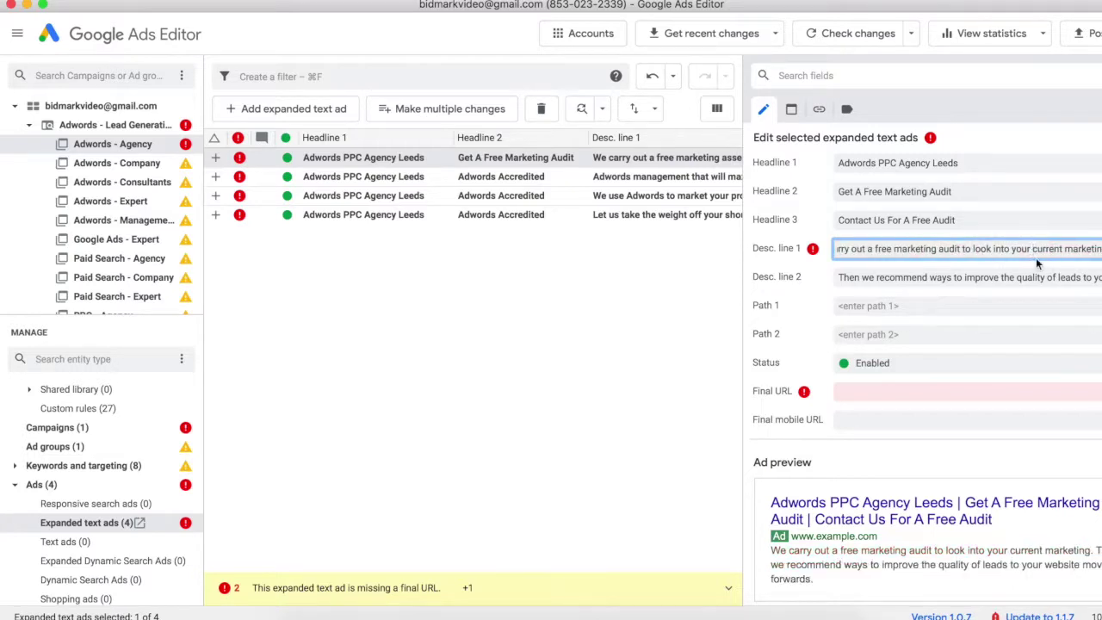
text(. Then We)
key(BackSpace)
text(w)
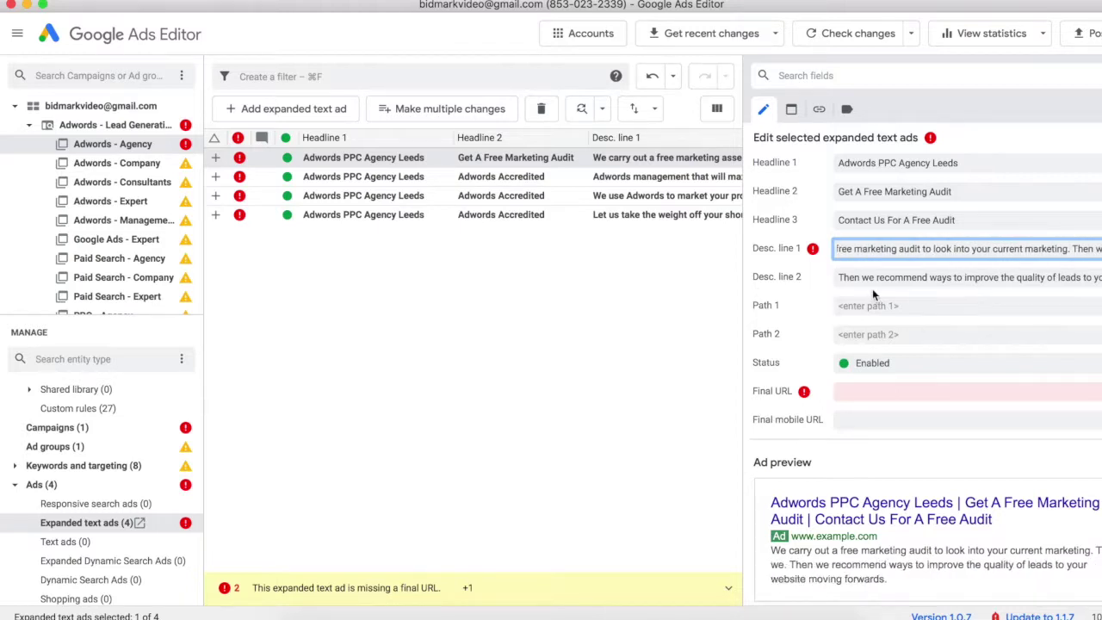
Step: Move 'recommend' from the start of Desc. line 2 to the end of Desc. line 1
drag(876, 280, 789, 284)
key(BackSpace)
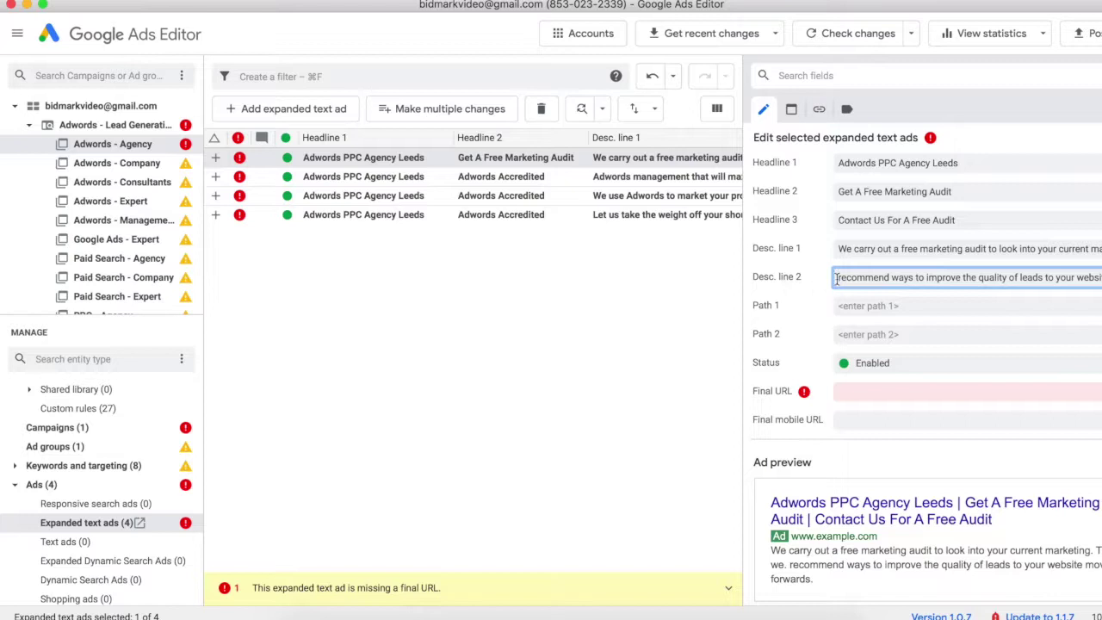
drag(888, 277, 780, 284)
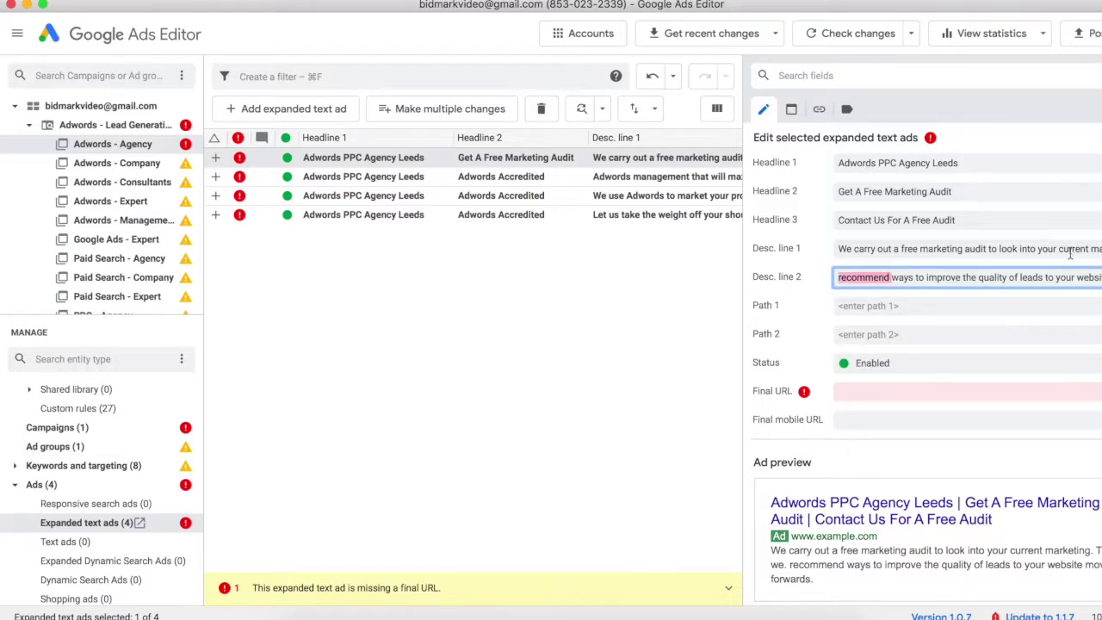
click(1070, 253)
text(recommend)
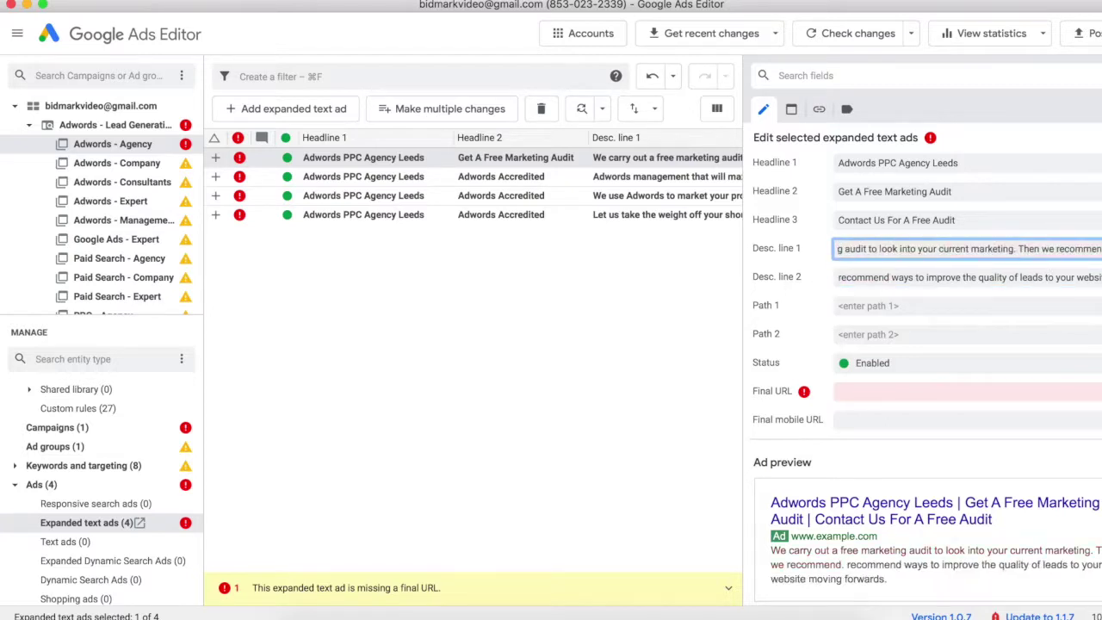
drag(896, 282, 789, 286)
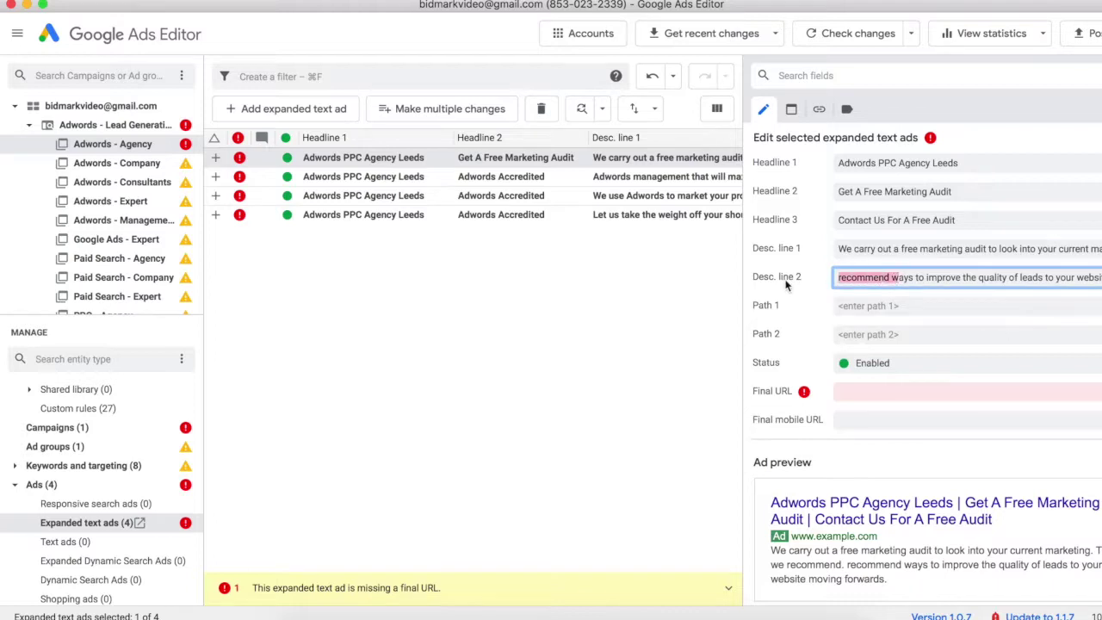
key(BackSpace)
Step: End Desc. line 2 with 'Contact Us Today', then commit by selecting row 3 and returning to the first ad
drag(931, 281, 1085, 281)
click(963, 281)
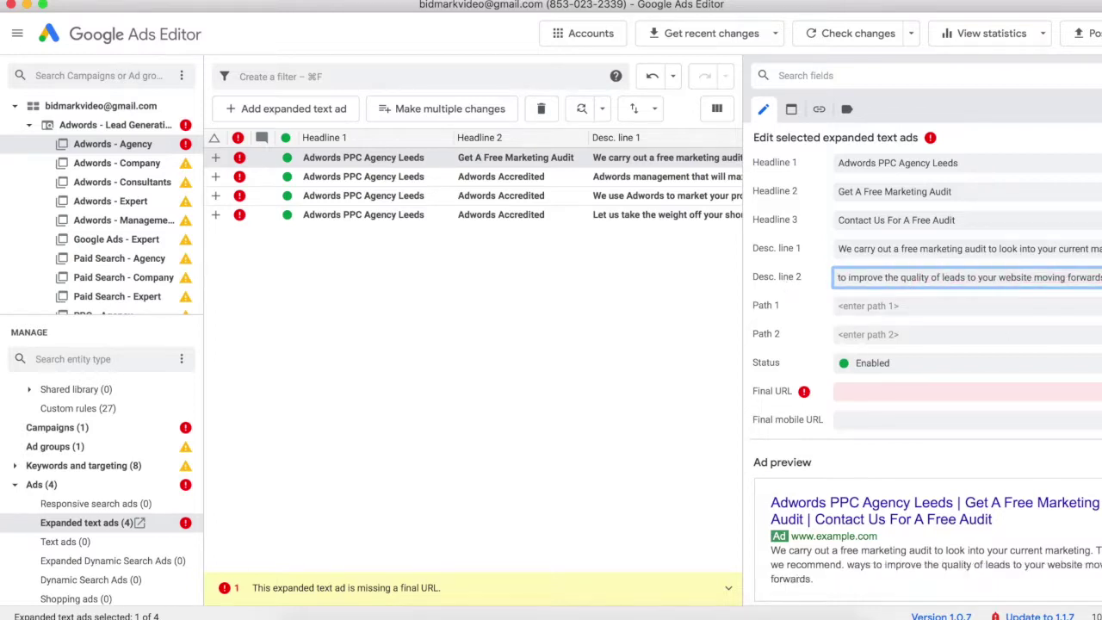
text(Get in touch t)
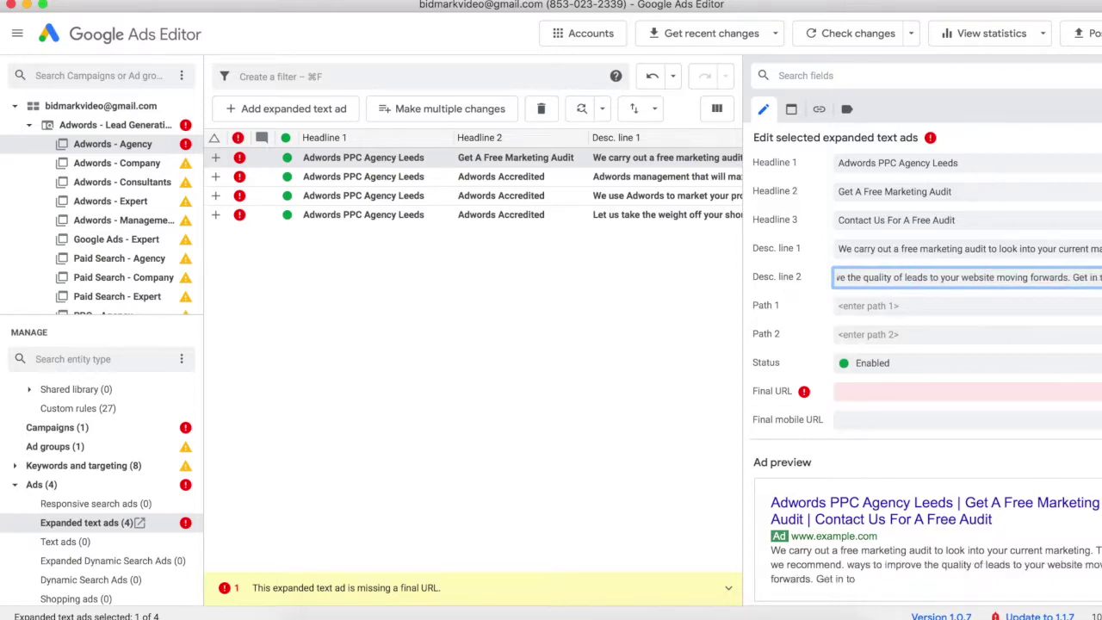
text(o find out)
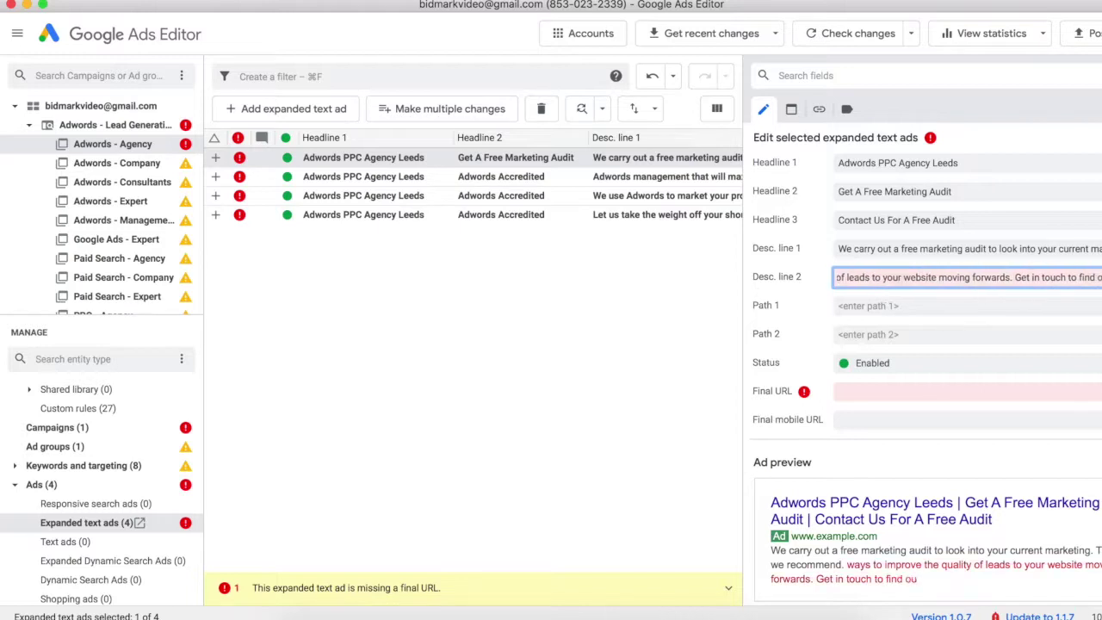
key(BackSpace)
key(BackSpace)
key(BackSpace)
key(BackSpace)
key(BackSpace)
key(BackSpace)
key(BackSpace)
key(BackSpace)
key(BackSpace)
key(BackSpace)
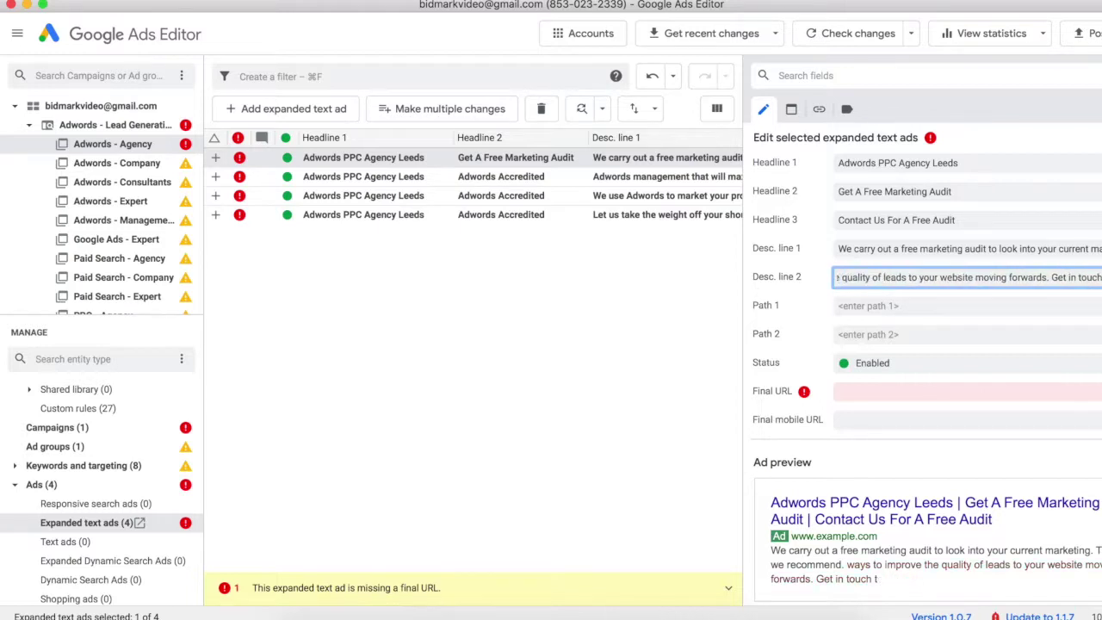
key(BackSpace)
key(BackSpace)
key(BackSpace)
key(BackSpace)
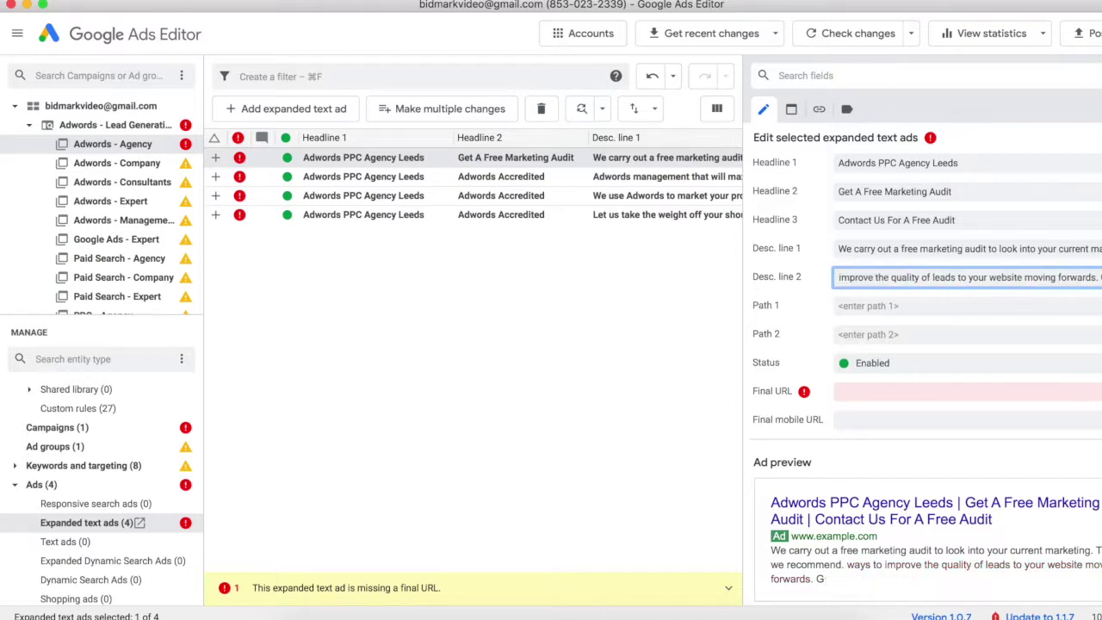
key(BackSpace)
key(BackSpace)
key(BackSpace)
text(Contact Us Today)
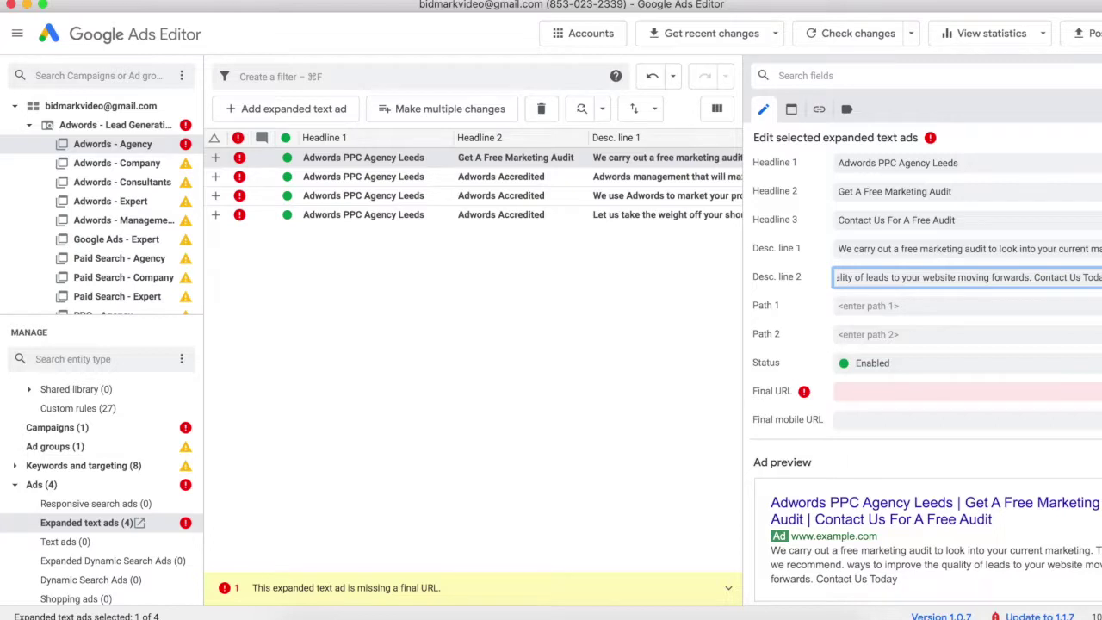
click(583, 196)
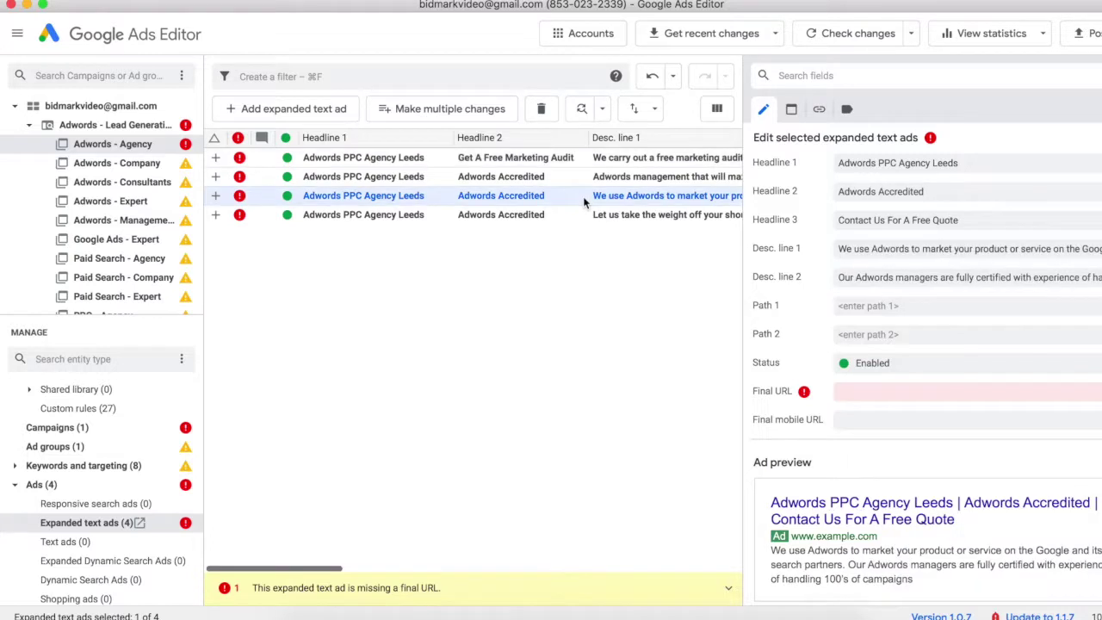
click(519, 157)
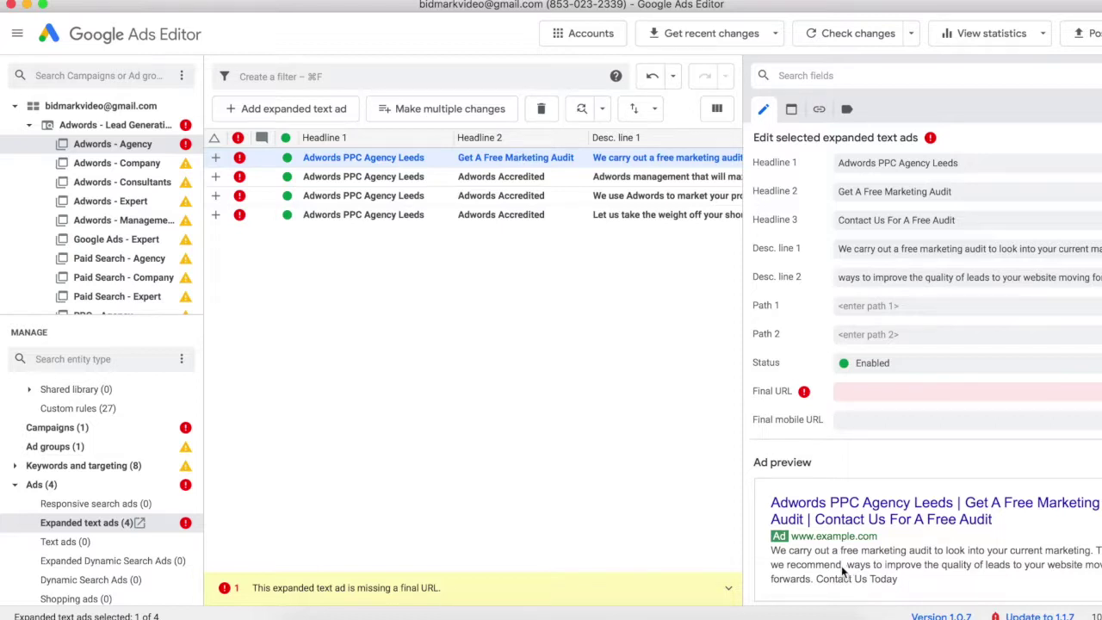
Step: Move 'Then we recommend' from the end of description line 1 to the start of line 2
click(936, 280)
shift+click(838, 282)
click(952, 276)
drag(998, 248, 1098, 250)
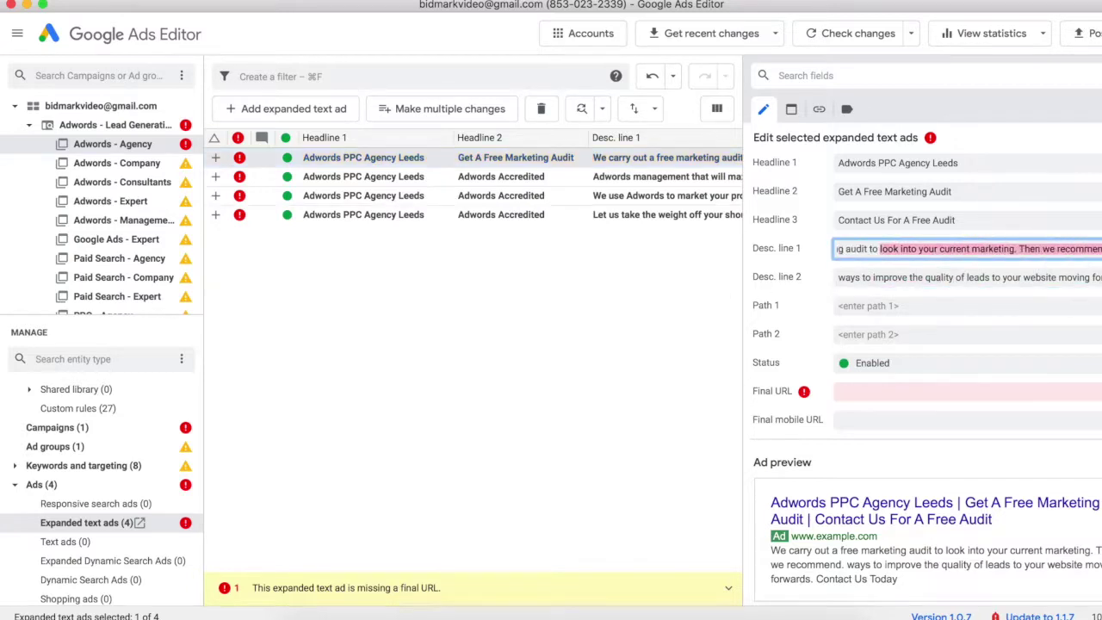
click(1040, 250)
drag(1090, 249, 1100, 249)
click(1066, 249)
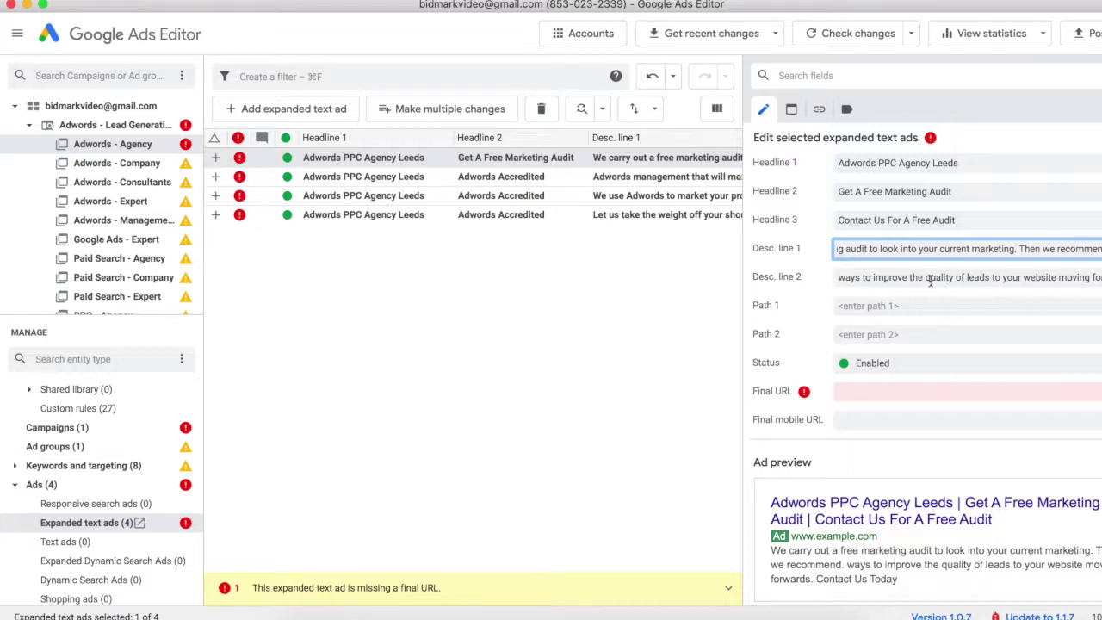
drag(1018, 249, 1101, 249)
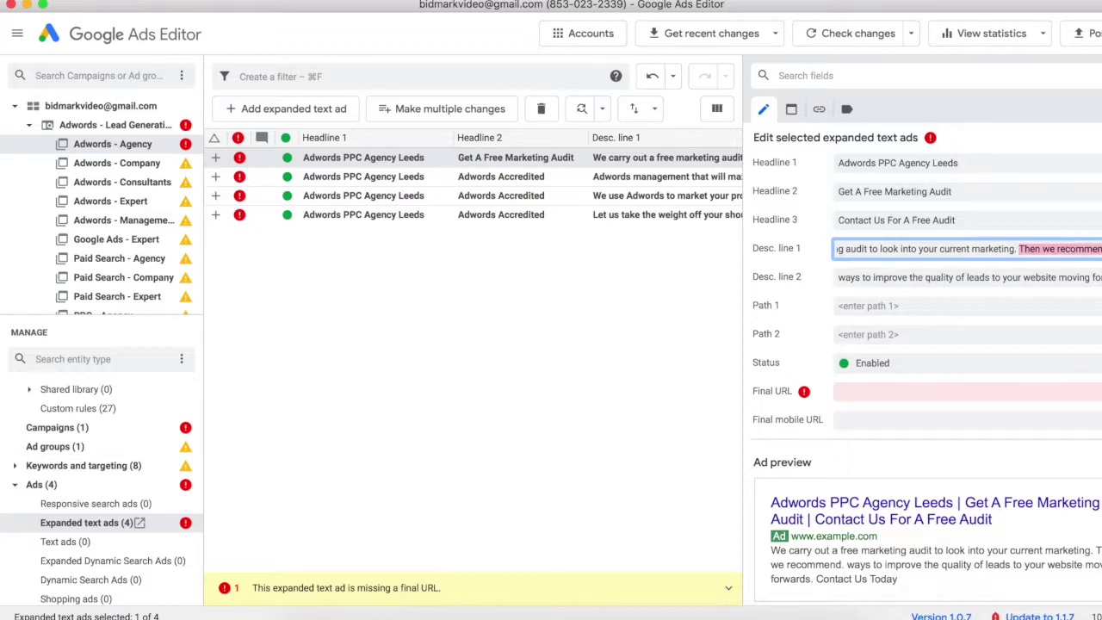
key(BackSpace)
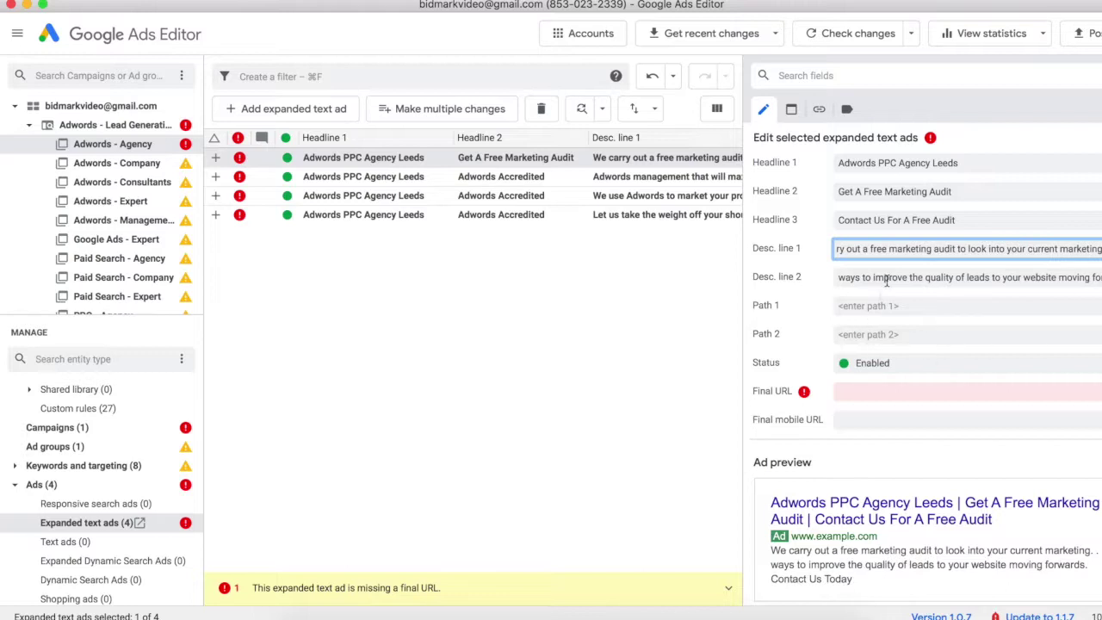
drag(886, 277, 802, 277)
click(834, 278)
text(Then we recommend)
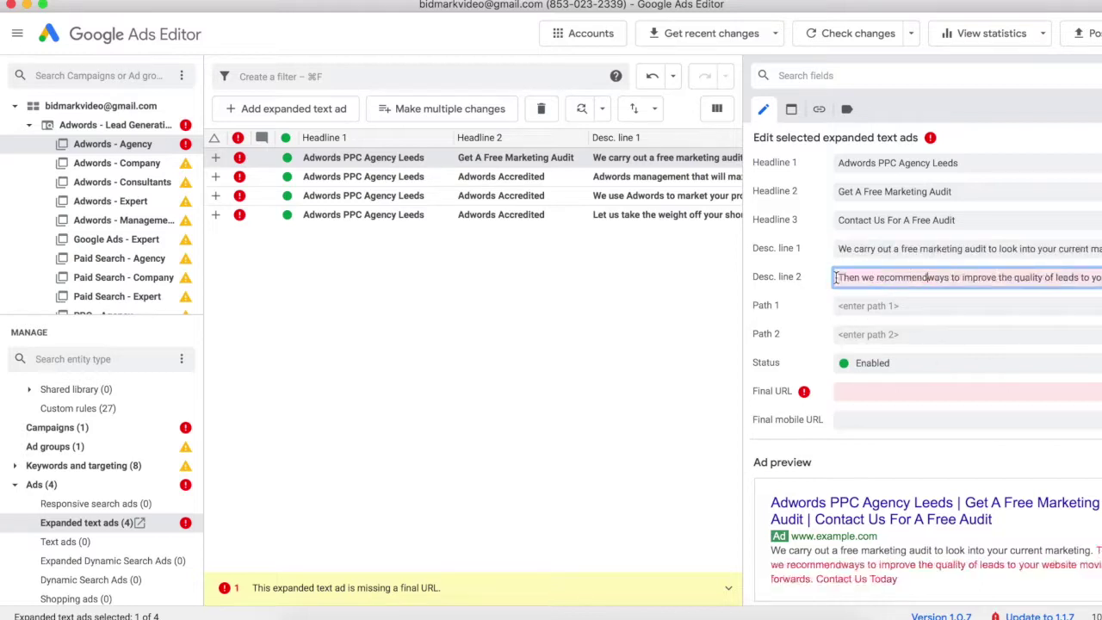
Step: Delete 'Contact Us Today' from the end of description line 2 and commit the edit
drag(1009, 282, 1099, 293)
click(1050, 279)
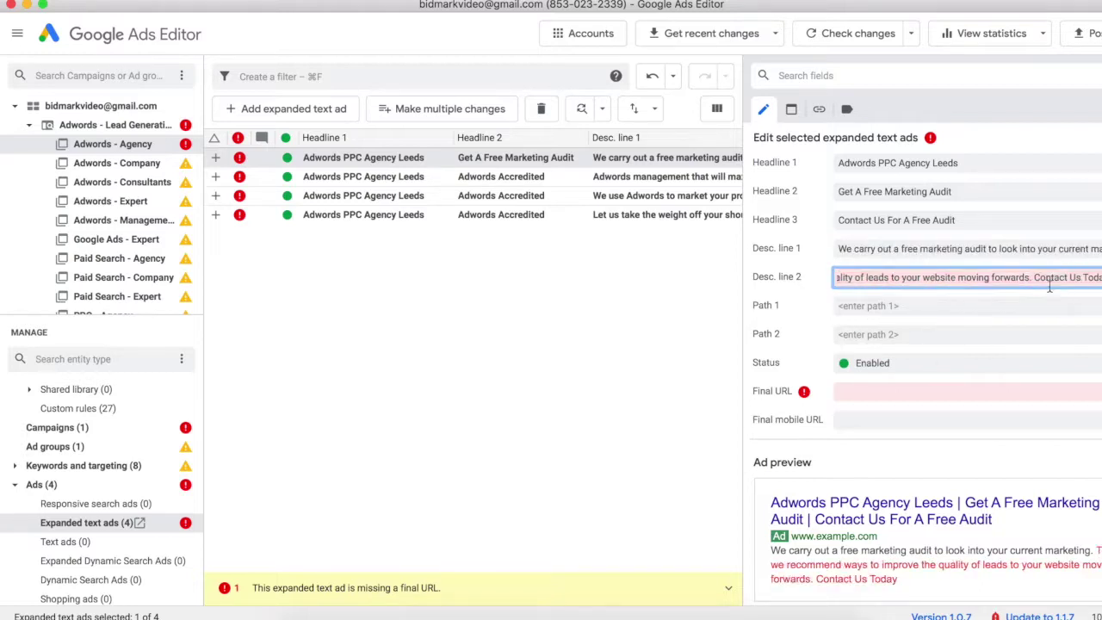
drag(1032, 278, 1100, 277)
key(BackSpace)
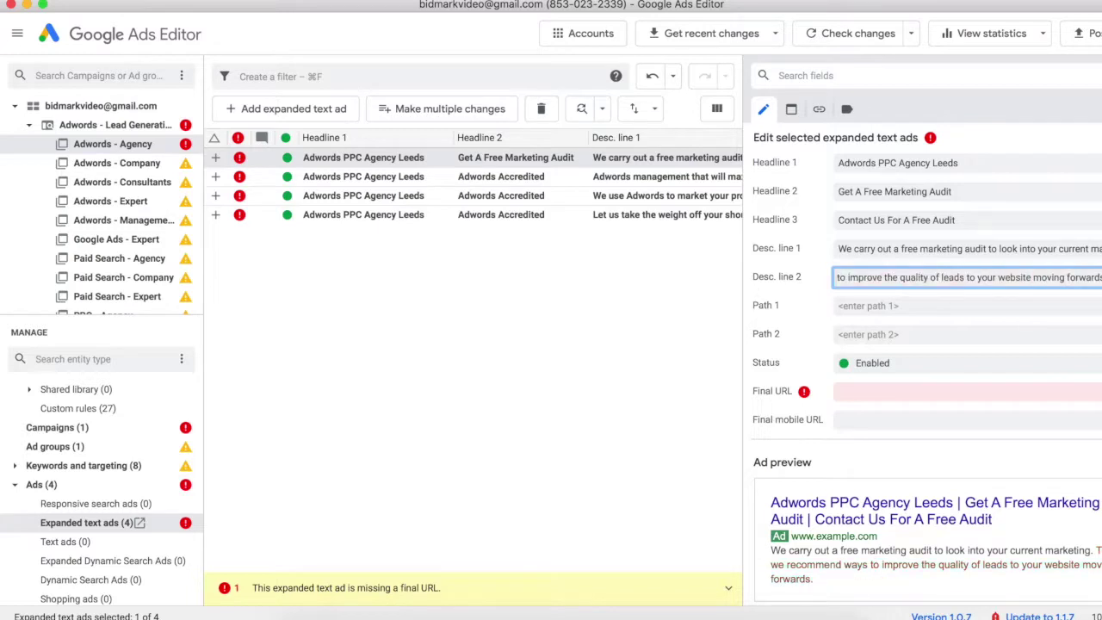
click(561, 245)
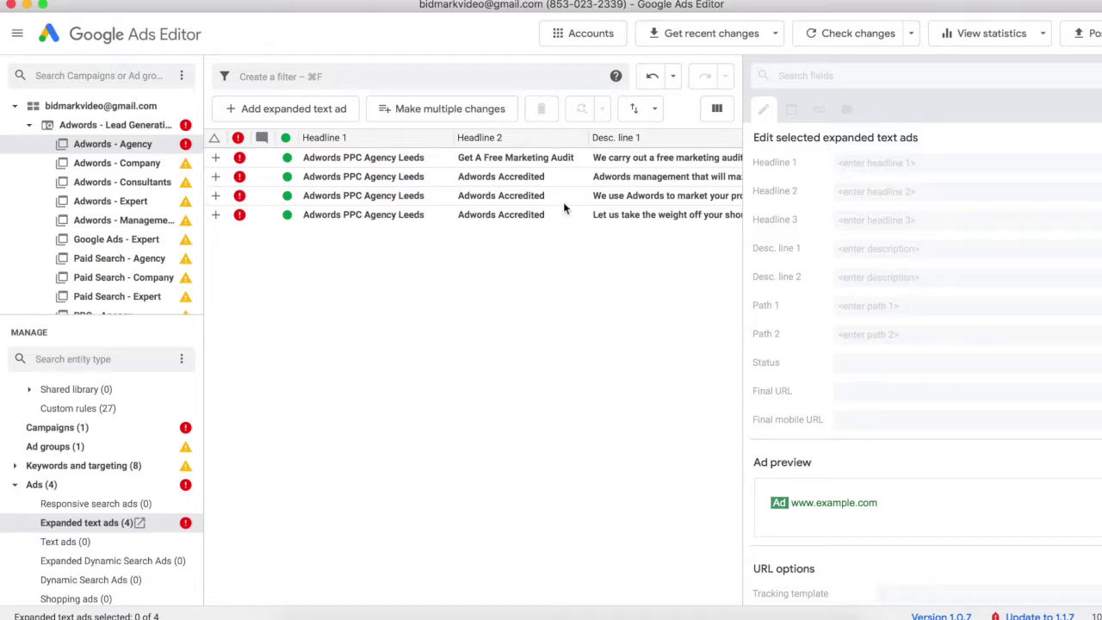
Step: Review the ads, then copy the ppc-agency-leeds final URL from the keywords list
click(563, 202)
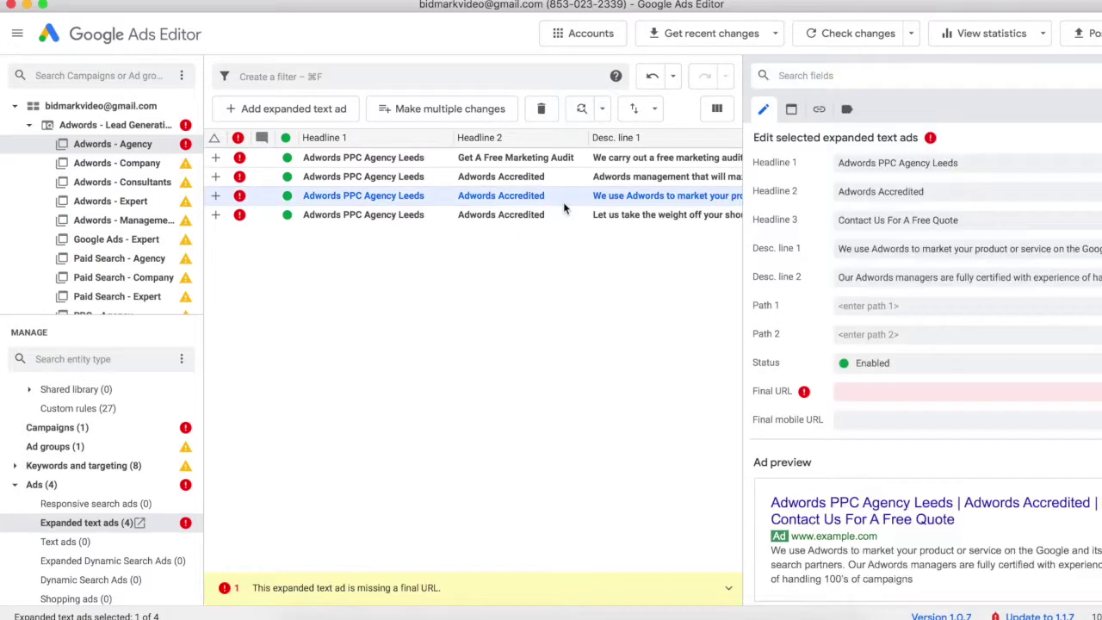
click(515, 174)
click(494, 163)
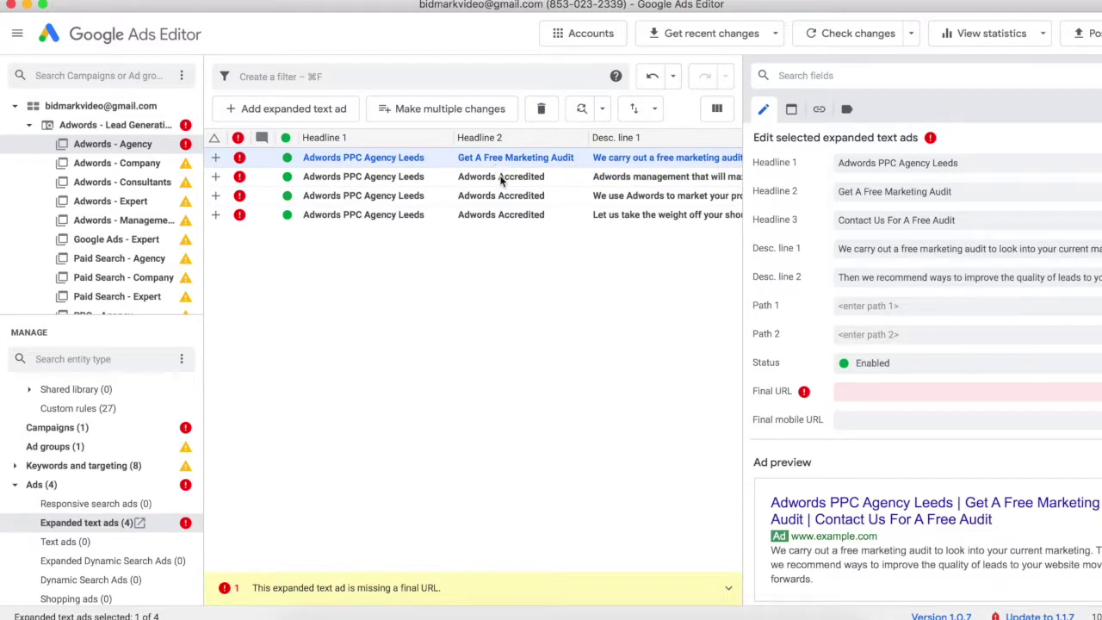
click(500, 178)
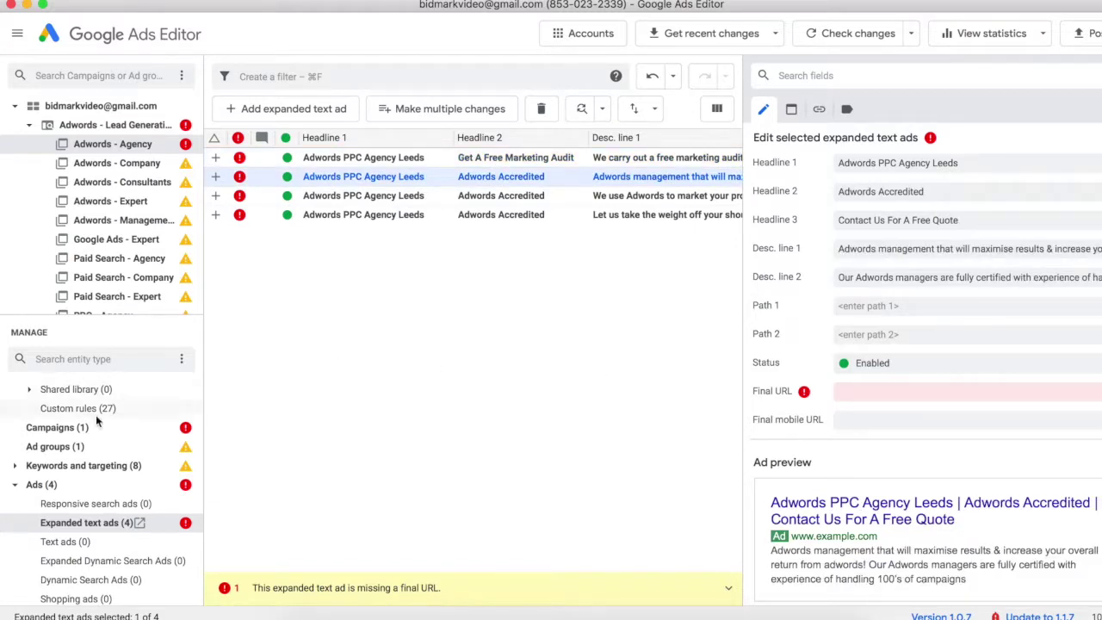
click(41, 469)
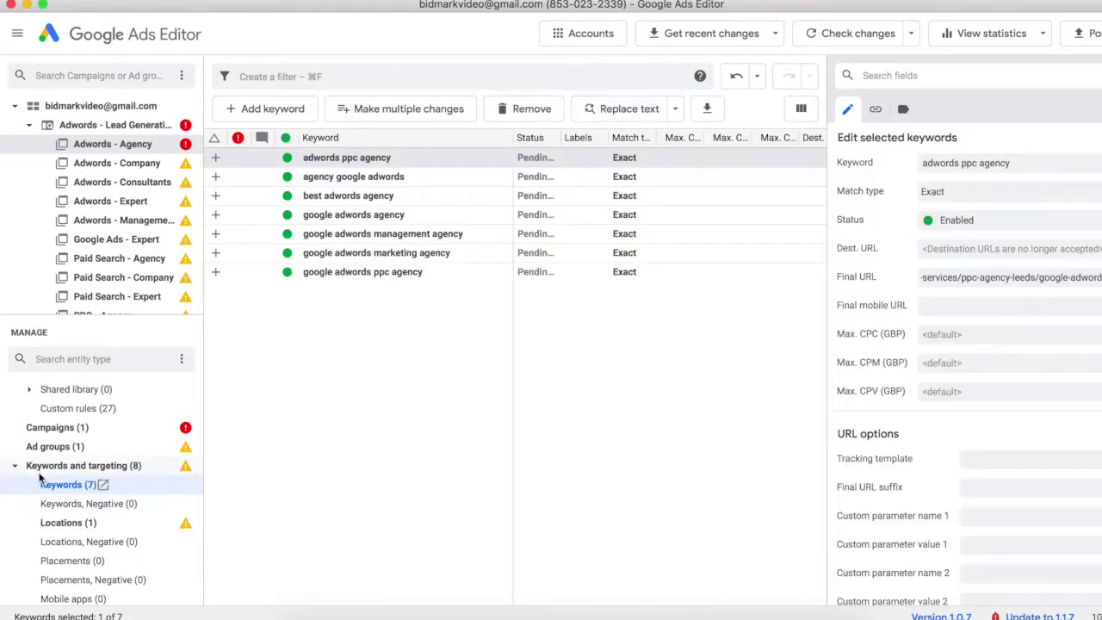
click(1036, 278)
key(super+a)
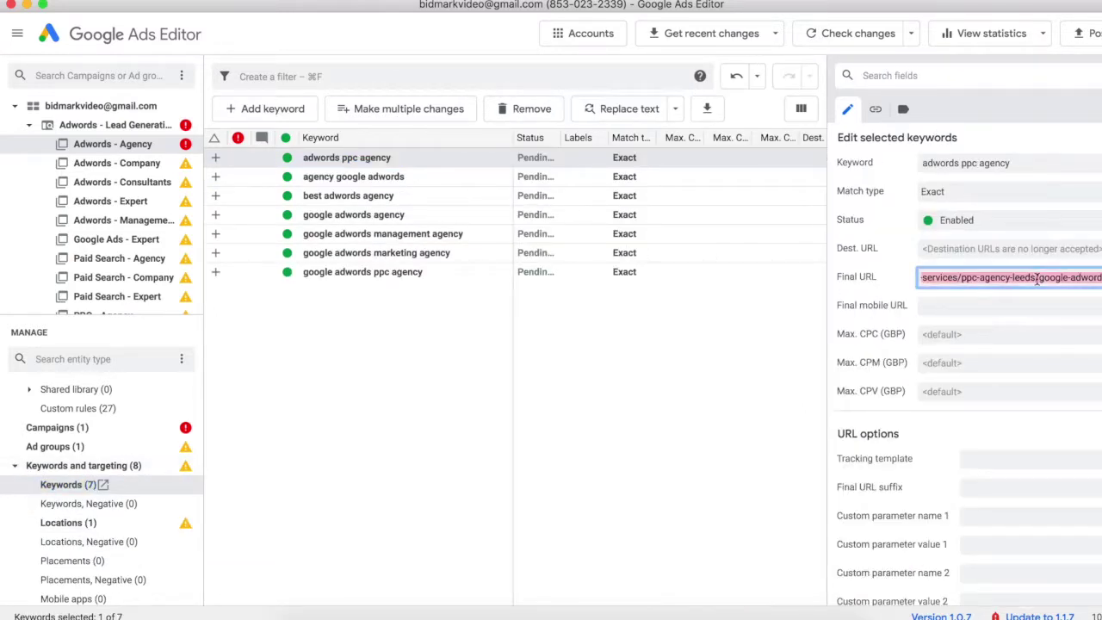
Step: Paste that URL as the final URL of all four expanded text ads
click(14, 465)
click(74, 522)
click(383, 196)
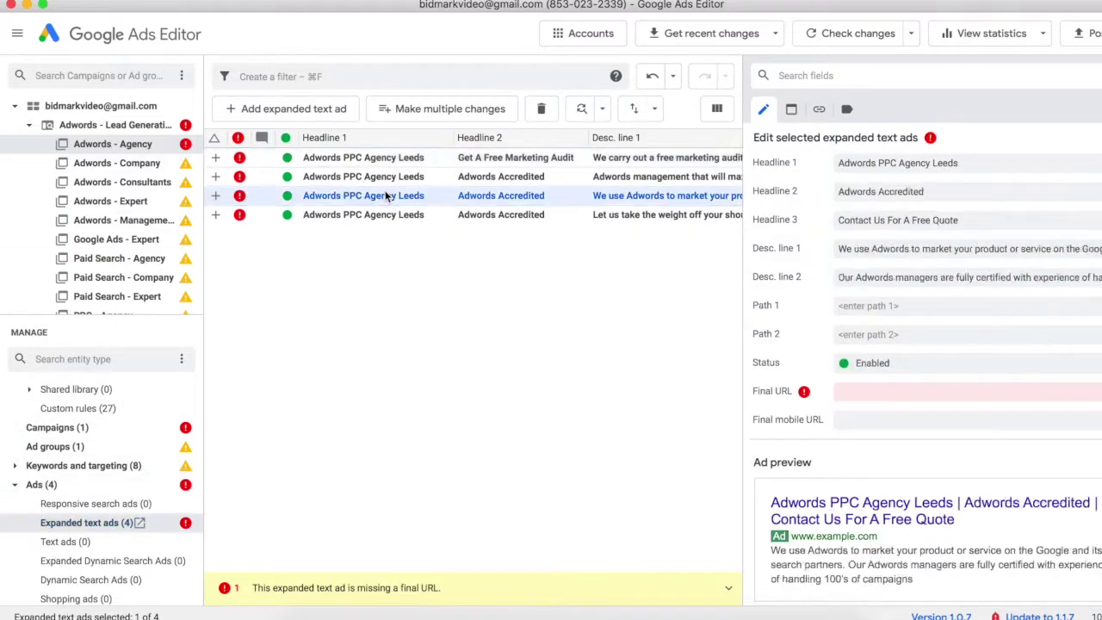
key(super+a)
click(863, 391)
key(super+v)
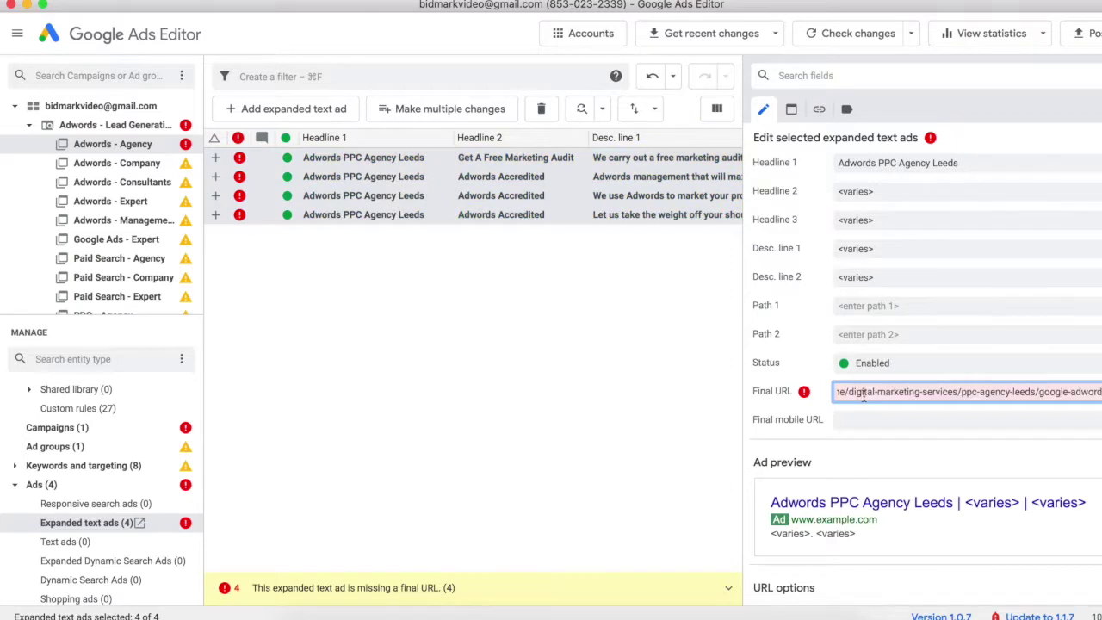
Step: Commit the ppc-agency-leeds final URL and check each ad for errors
click(406, 300)
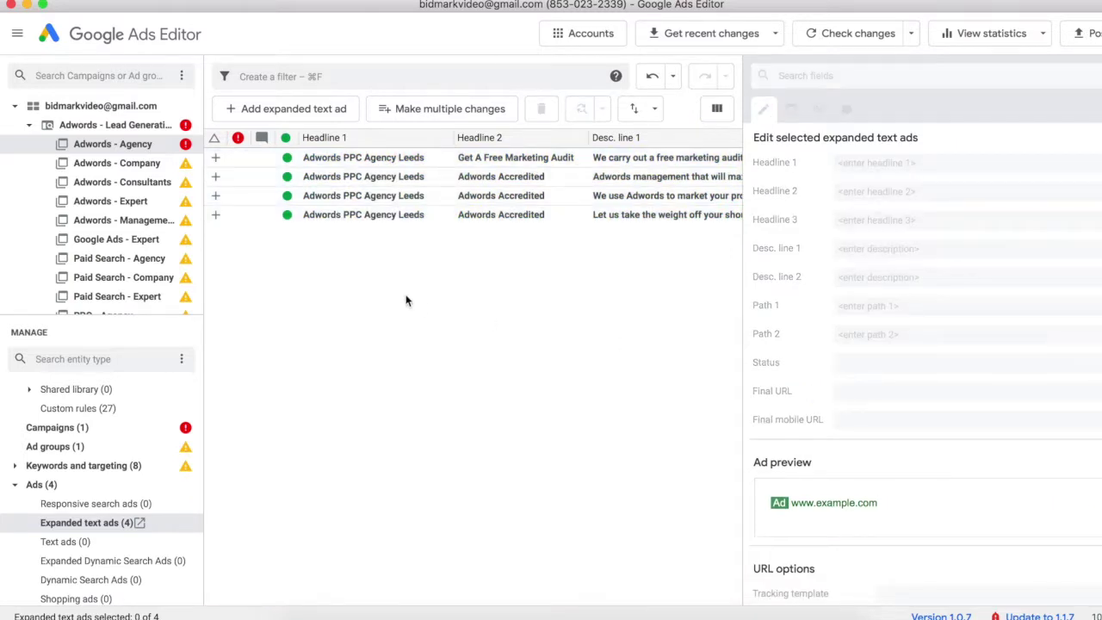
click(412, 199)
click(421, 180)
click(420, 158)
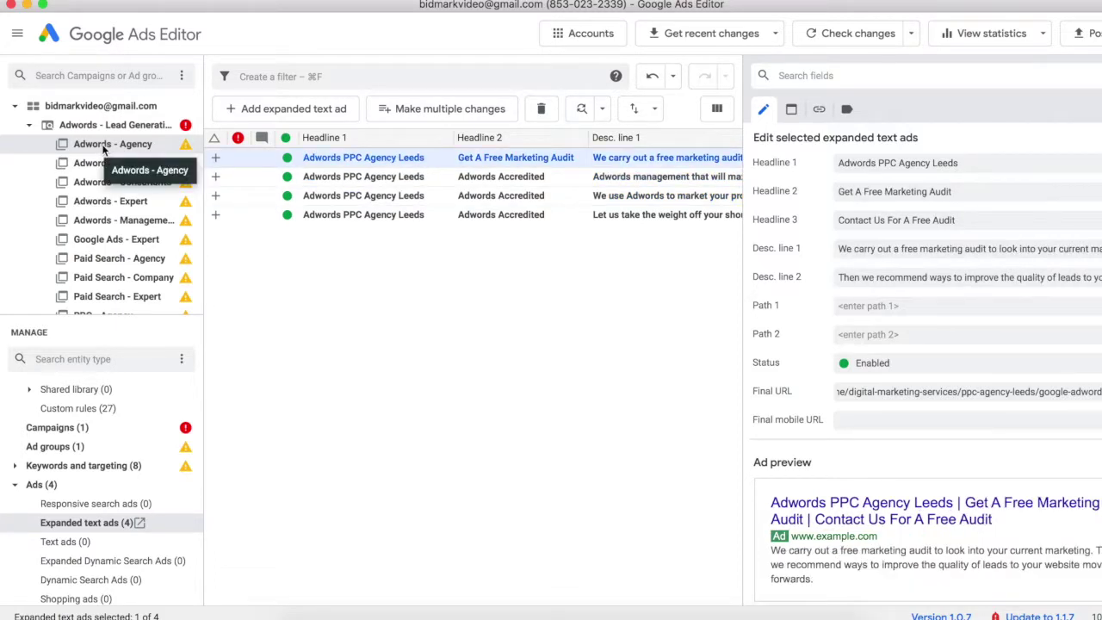
click(597, 192)
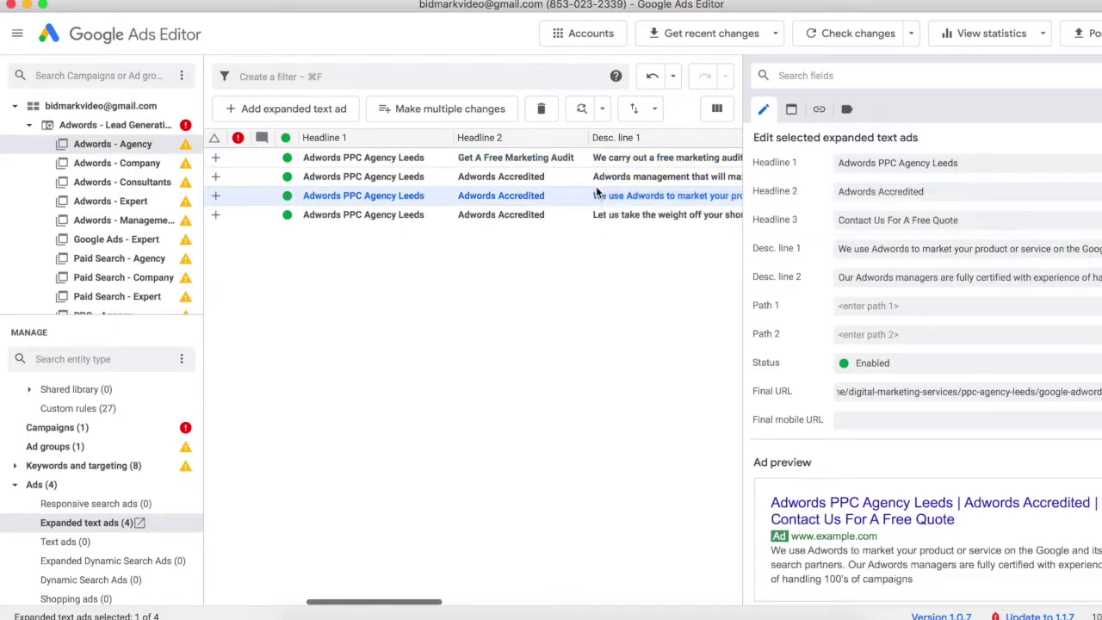
Step: Paste the ads into Adwords - Company, undo it, and reselect all four Agency ads
key(super+a)
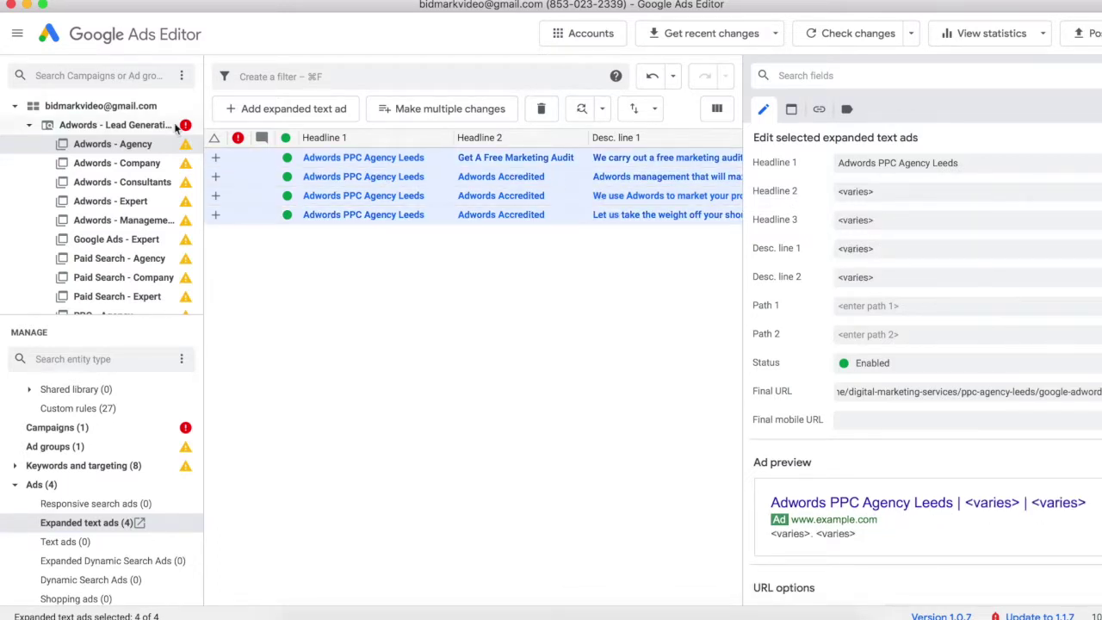
click(112, 163)
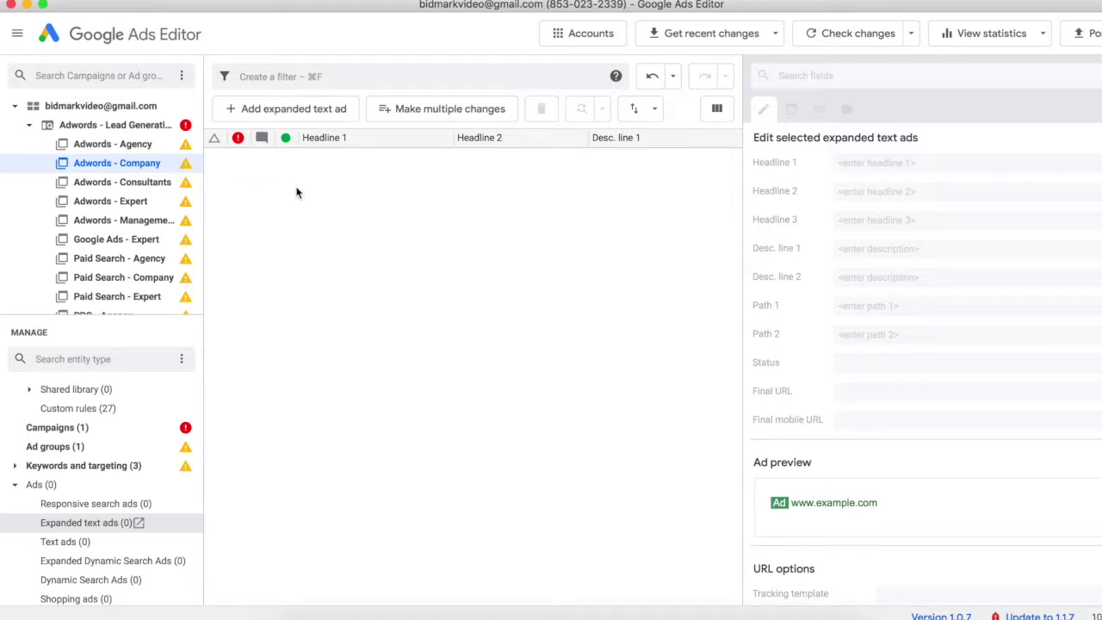
key(super+v)
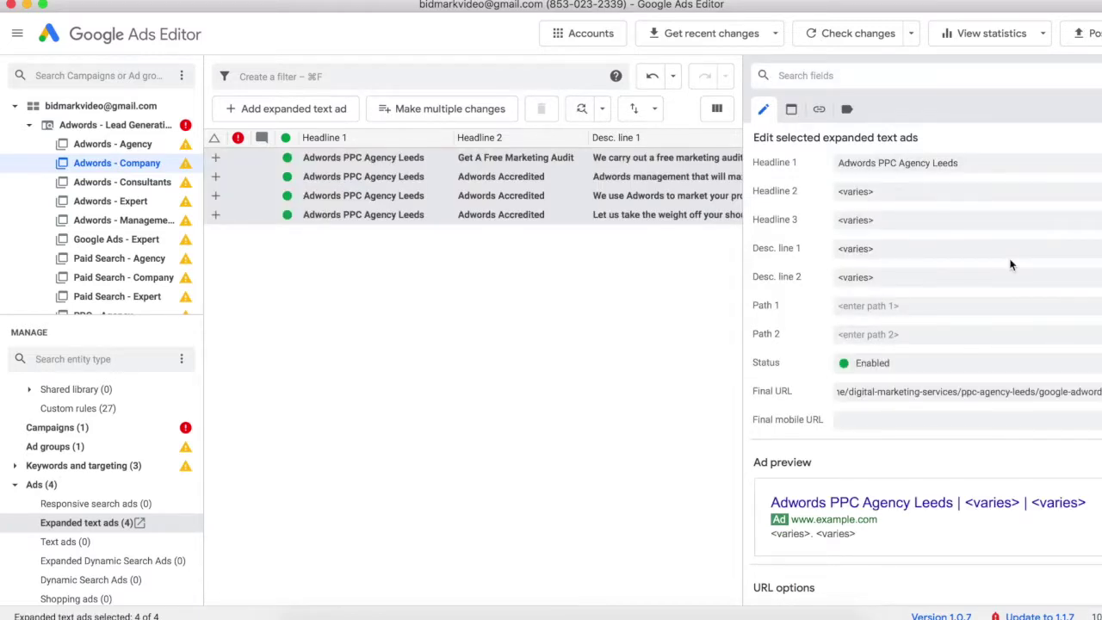
key(super+z)
click(145, 148)
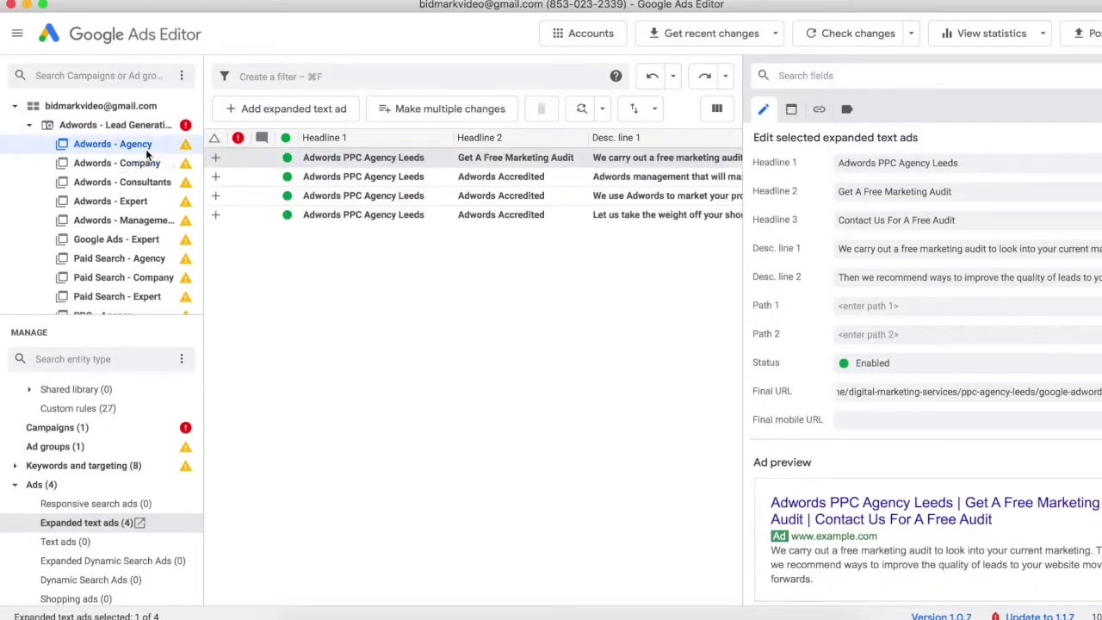
click(313, 208)
key(super+a)
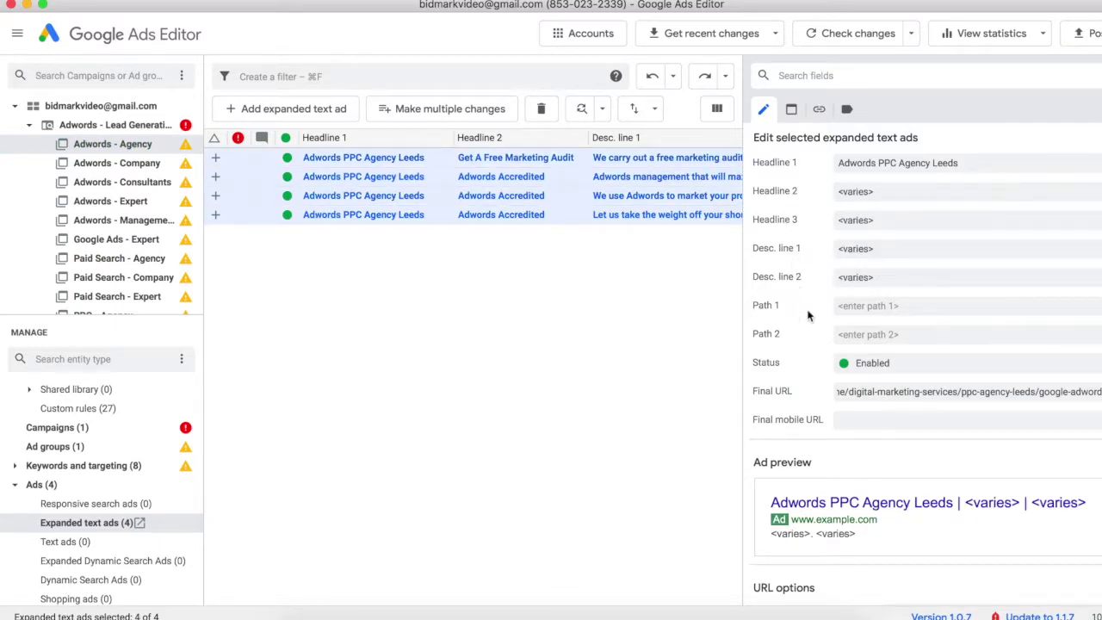
Step: Enter Adwords-Agency as Path 1 for all four Agency ads, correcting the typo
click(855, 312)
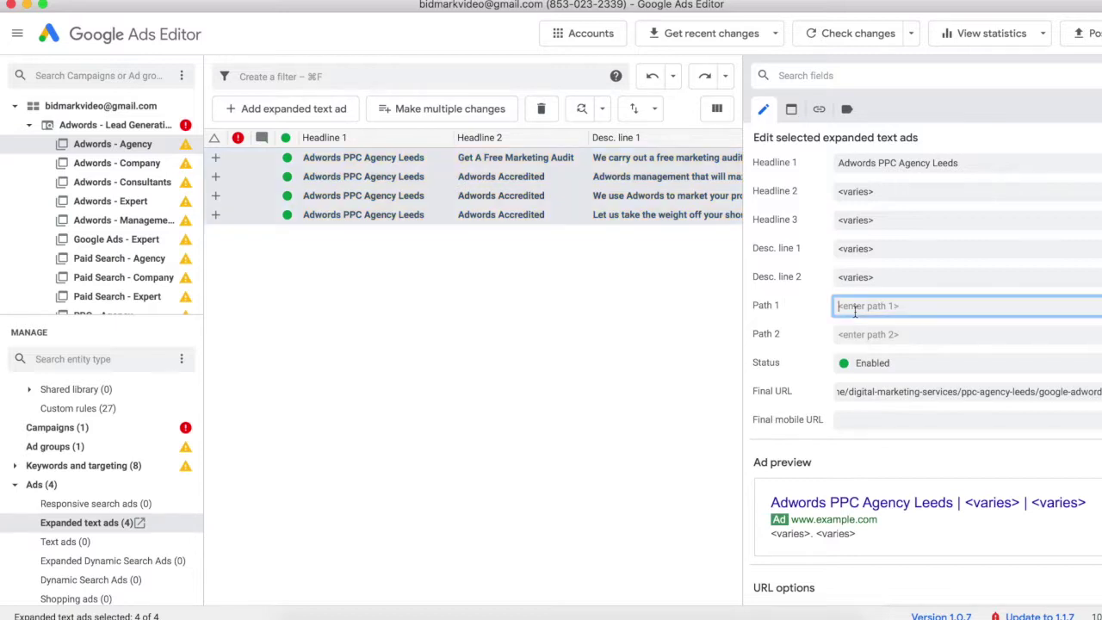
text(display URL)
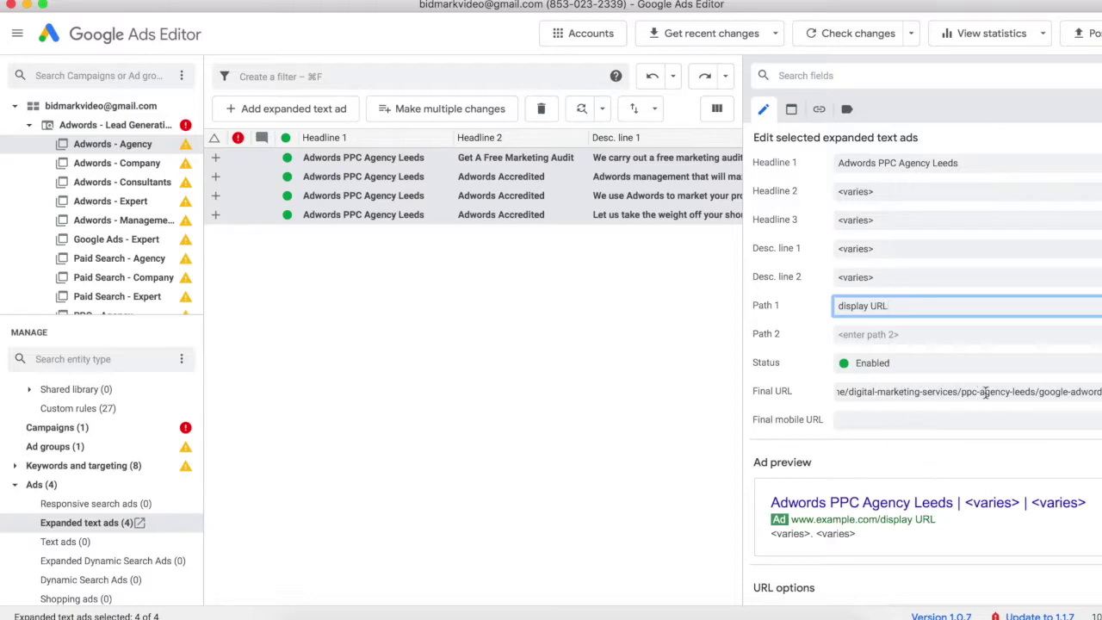
triple_click(899, 308)
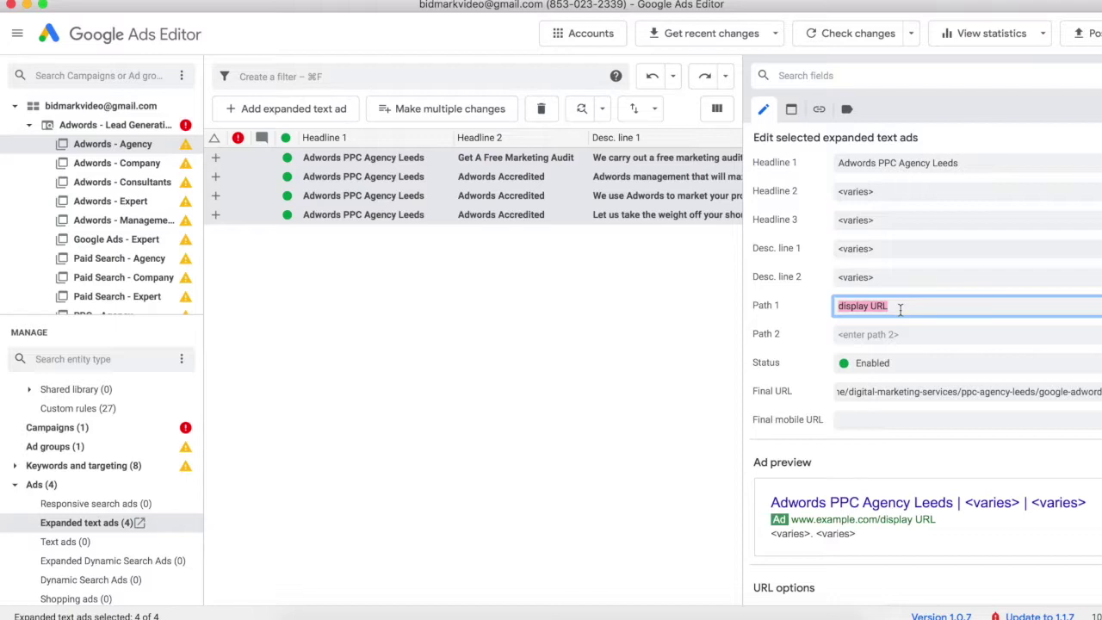
text(Adwords)
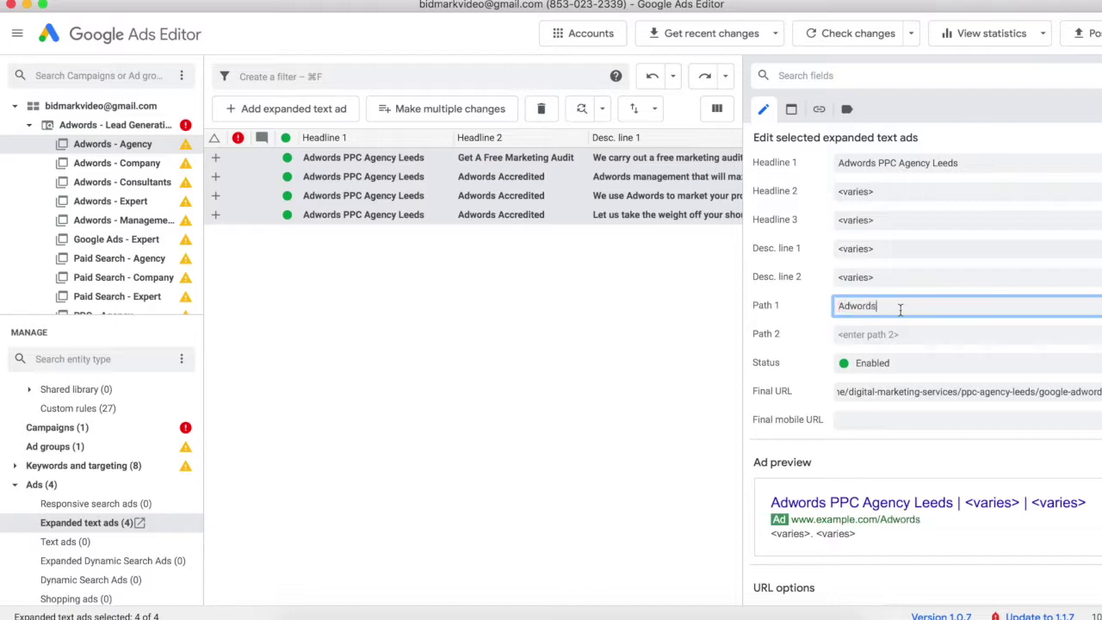
text(-Agemcy)
key(BackSpace)
key(BackSpace)
key(BackSpace)
text(ncy)
click(499, 256)
click(498, 184)
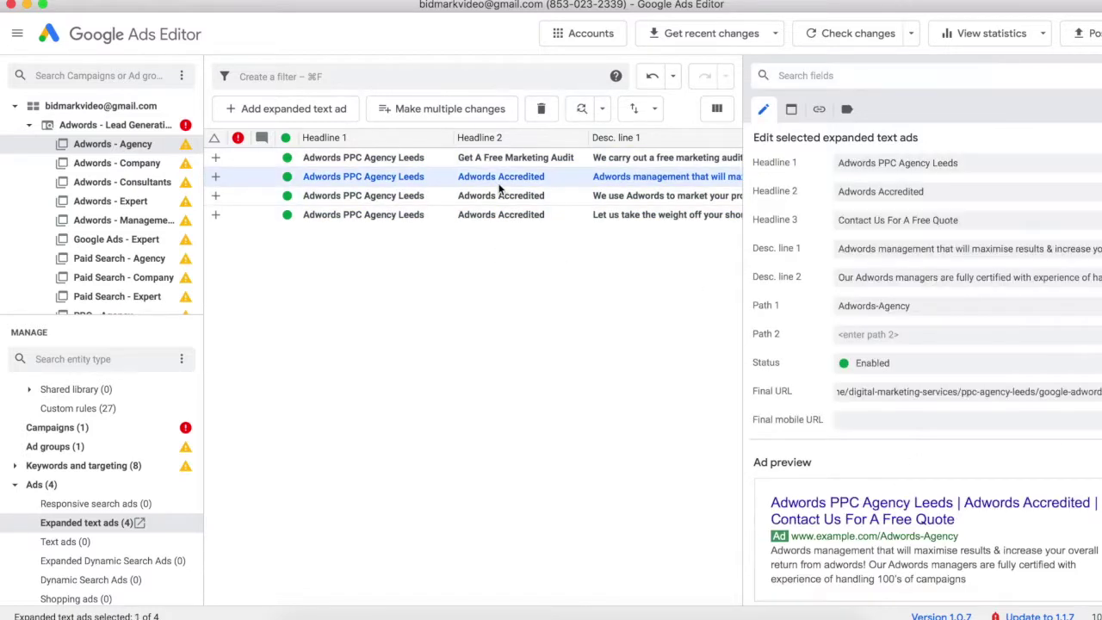
key(super+a)
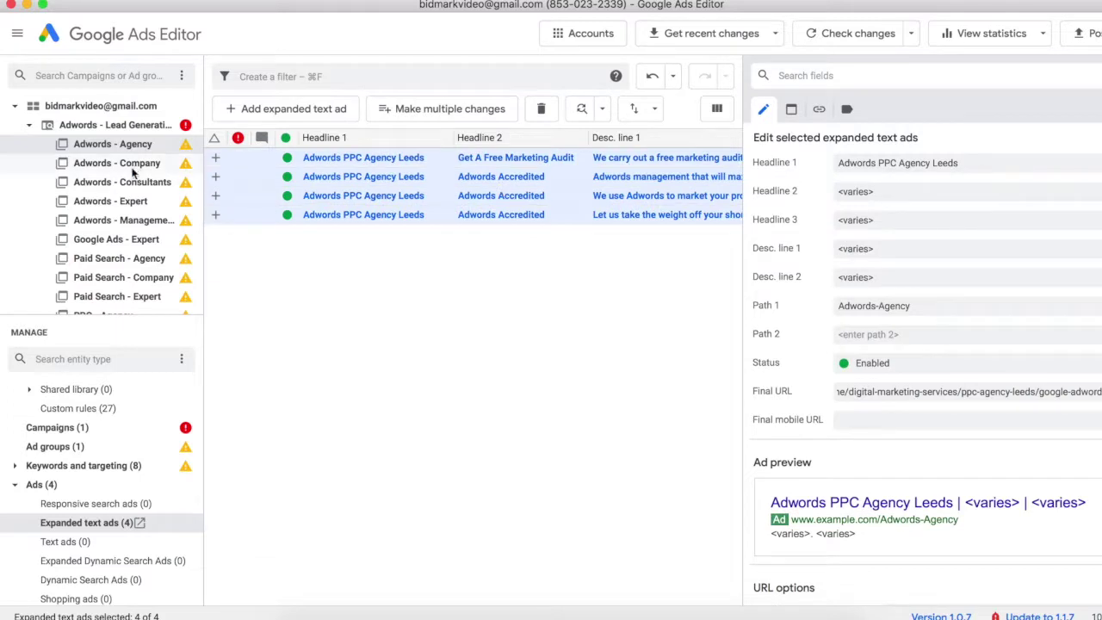
Step: Select and copy all four Adwords - Agency ads
click(377, 183)
key(super+a)
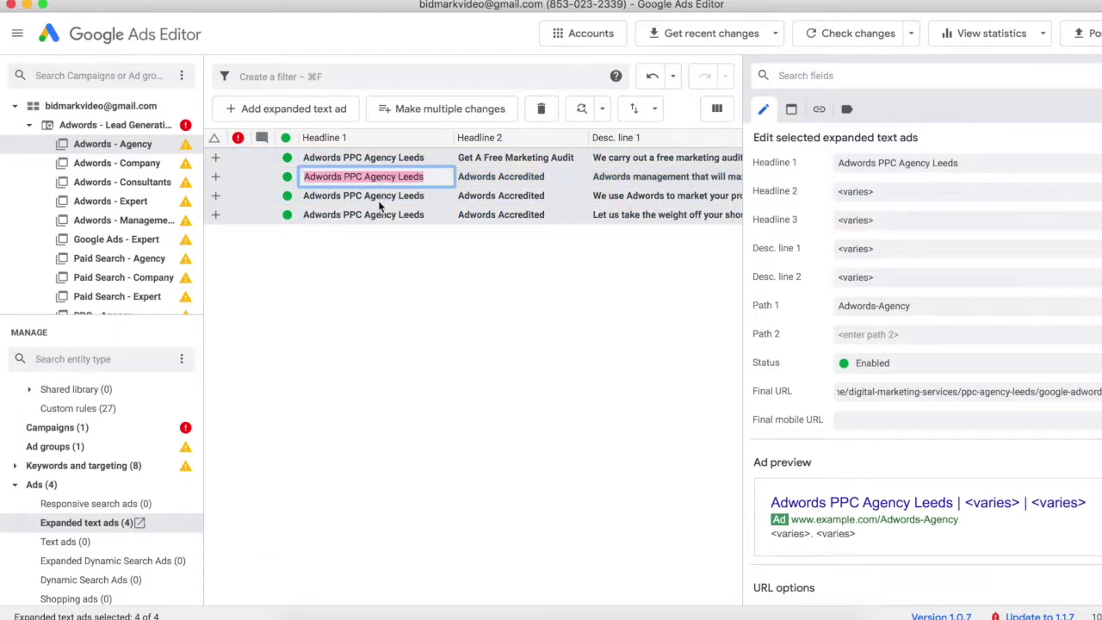
click(379, 202)
key(super+a)
click(396, 253)
key(super+a)
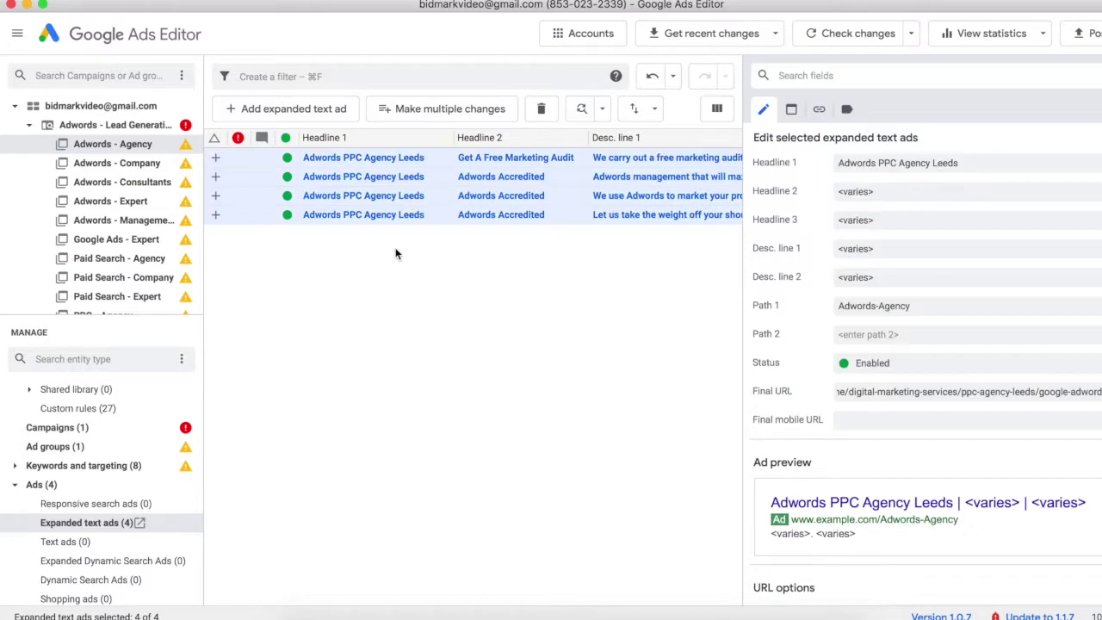
click(117, 163)
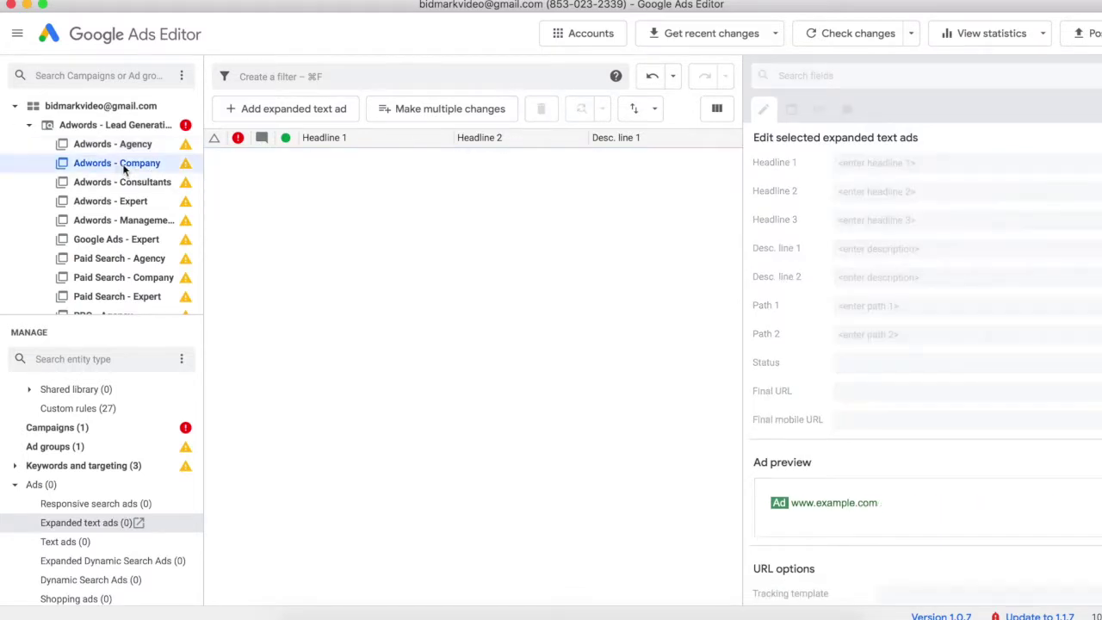
click(116, 144)
click(340, 232)
key(super+a)
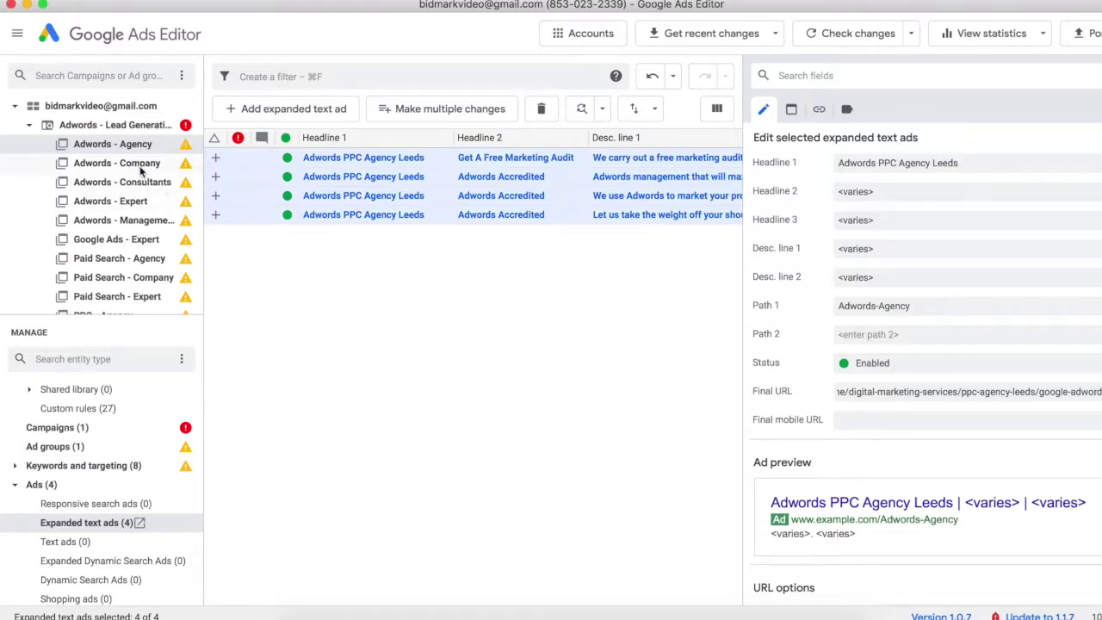
Step: Paste them into Adwords - Company, changing Agency to Company in Path 1 and Headline 1
click(137, 163)
click(315, 214)
key(super+v)
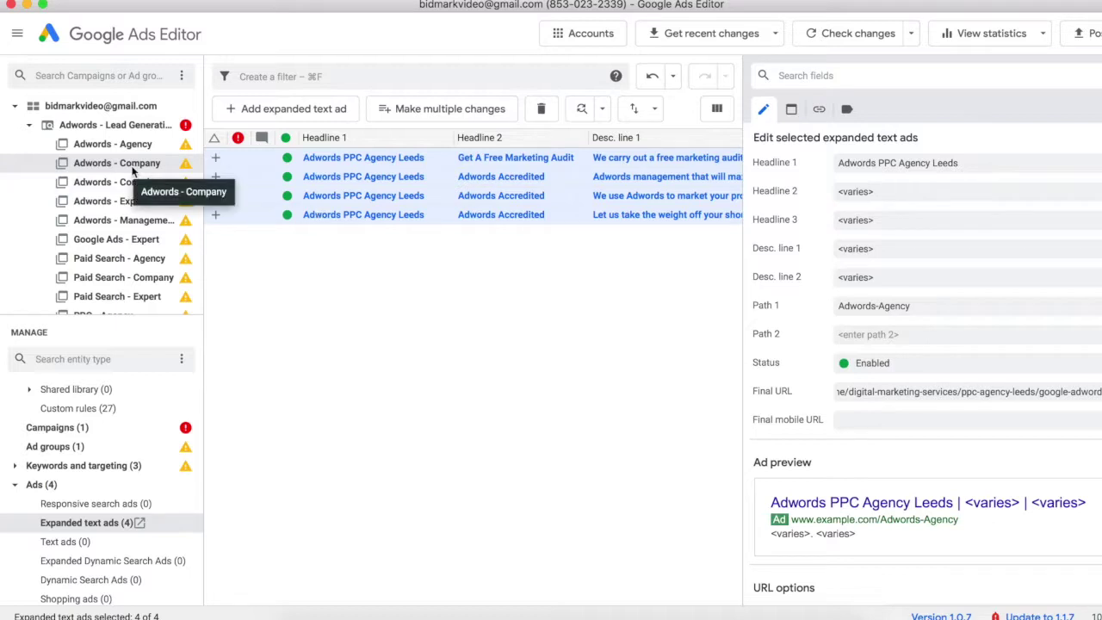
drag(877, 307, 944, 307)
text(Company)
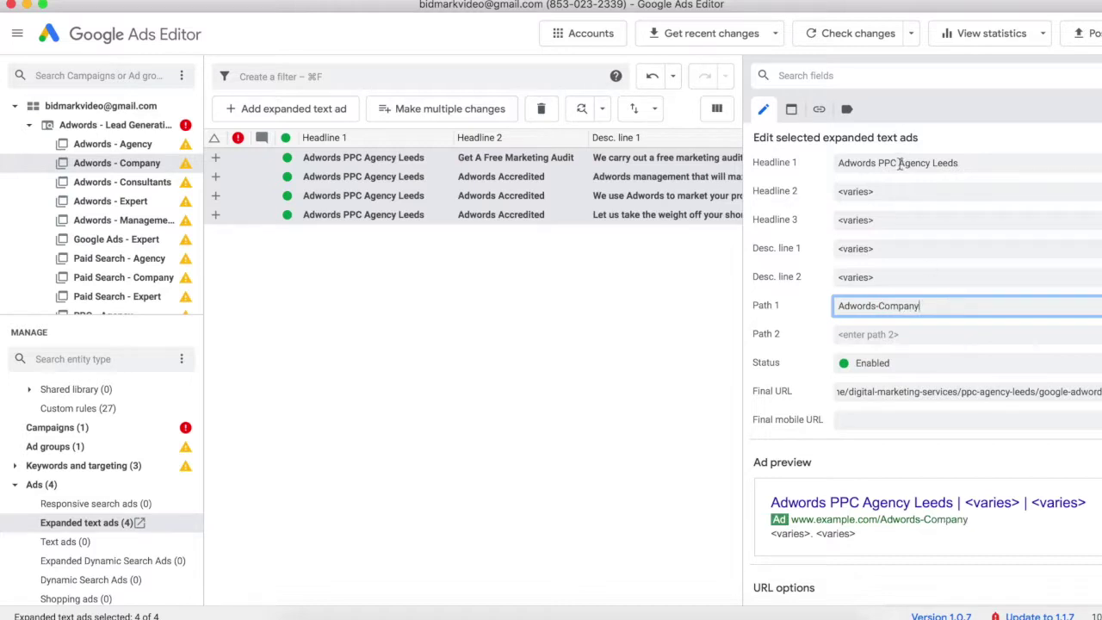
drag(898, 164, 928, 166)
text(Company)
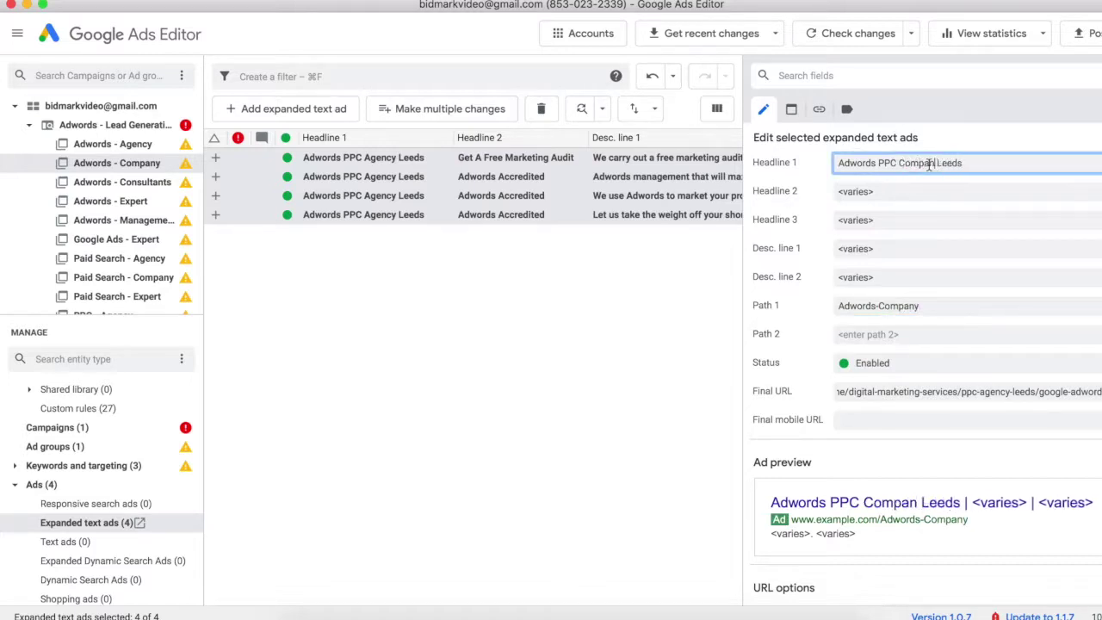
click(553, 255)
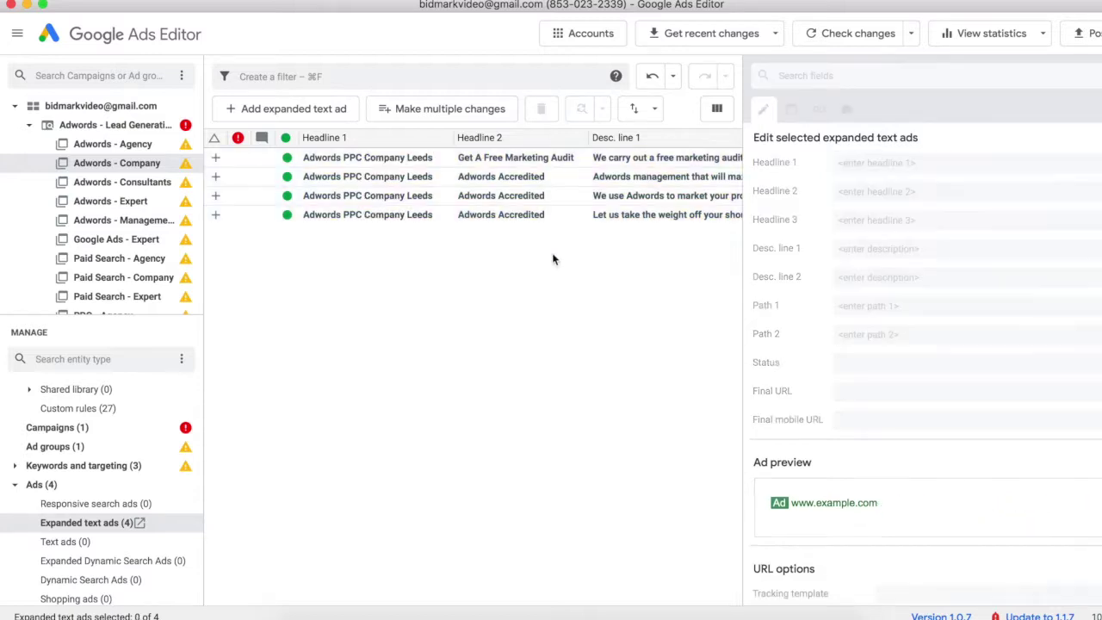
Step: Review each Company ad against the Agency ads and select all four
click(390, 175)
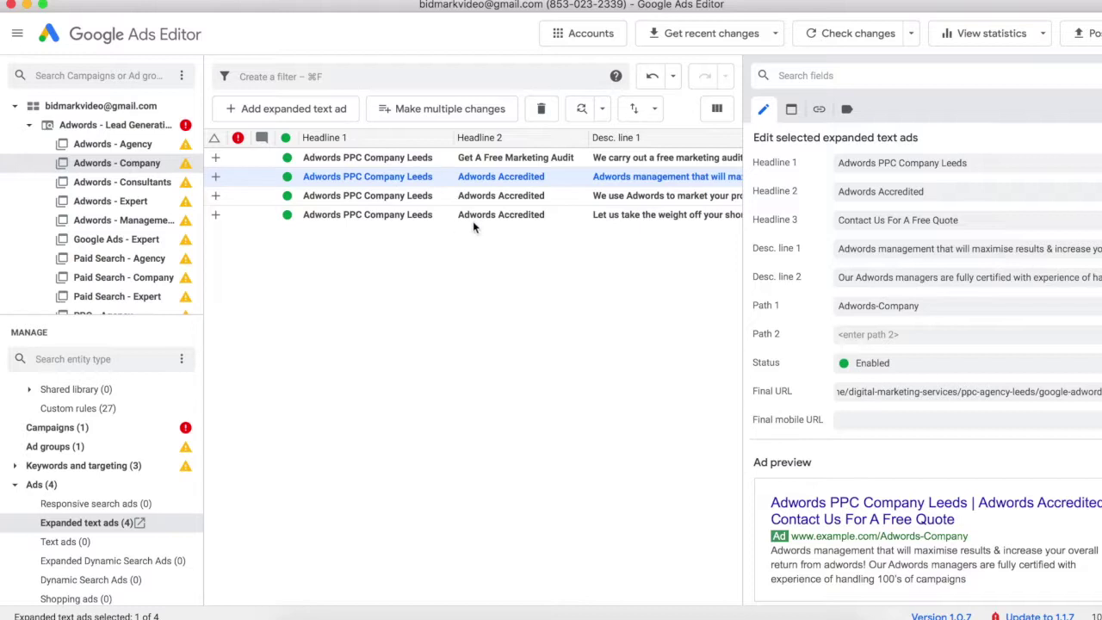
click(130, 144)
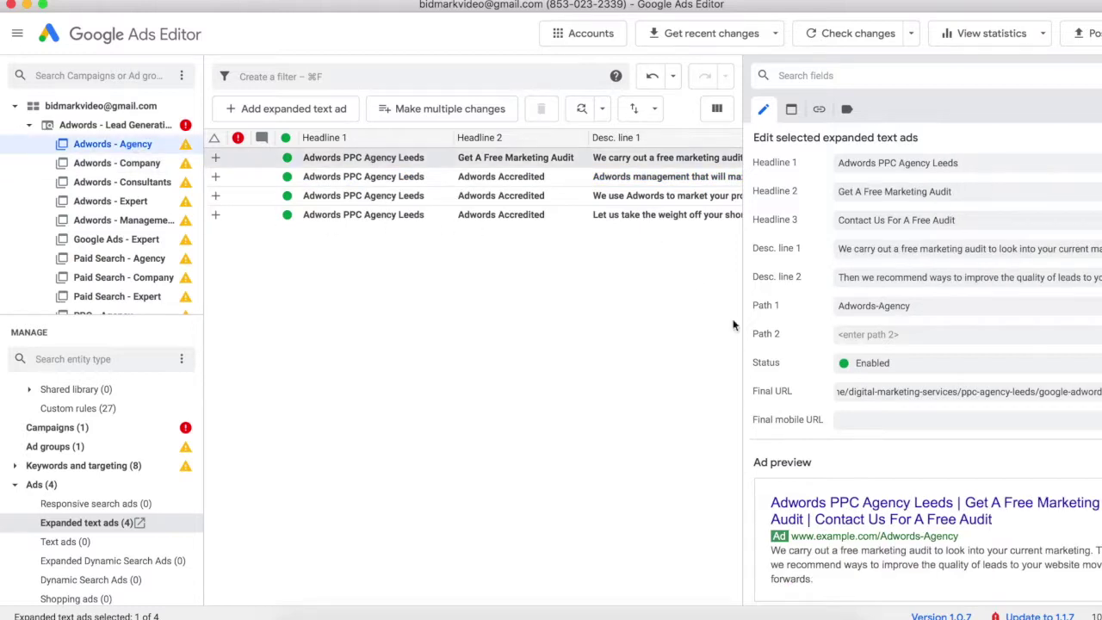
click(106, 162)
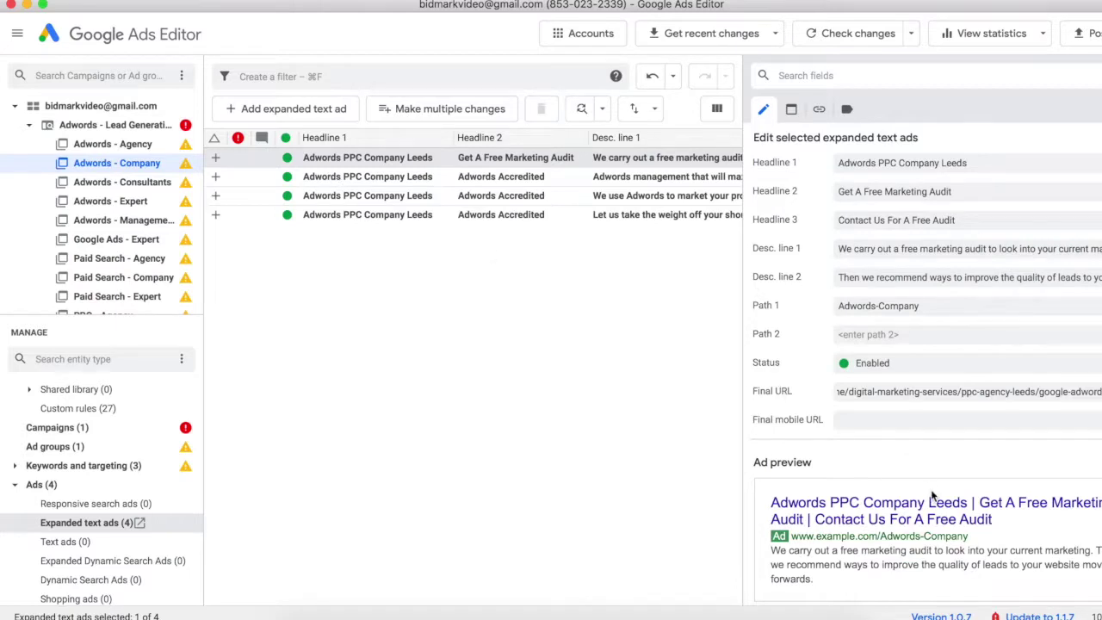
click(354, 214)
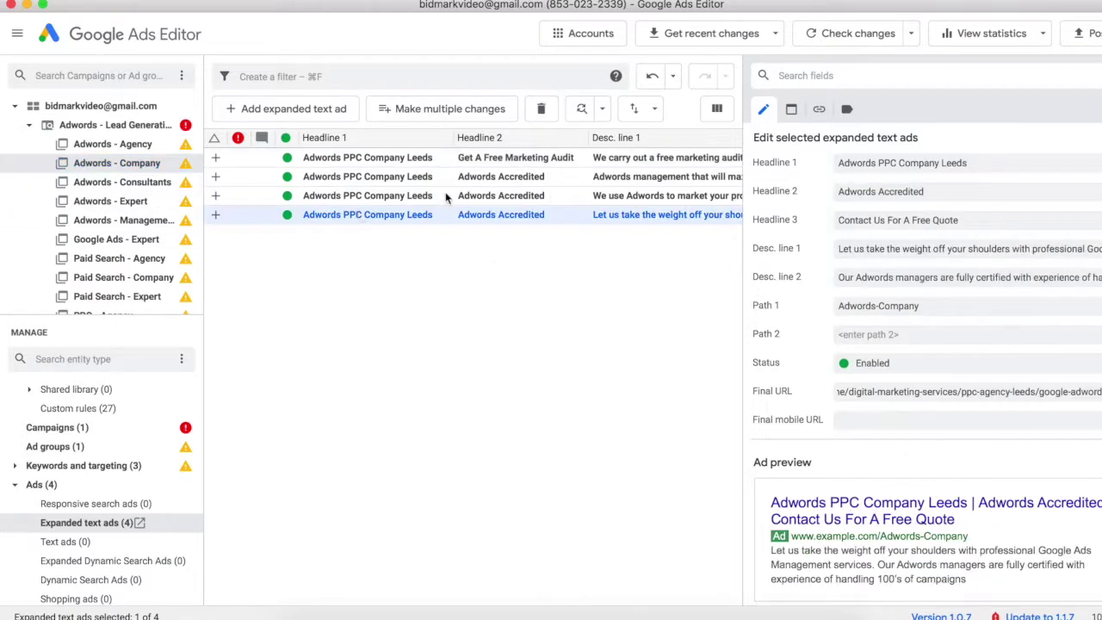
click(674, 197)
click(658, 177)
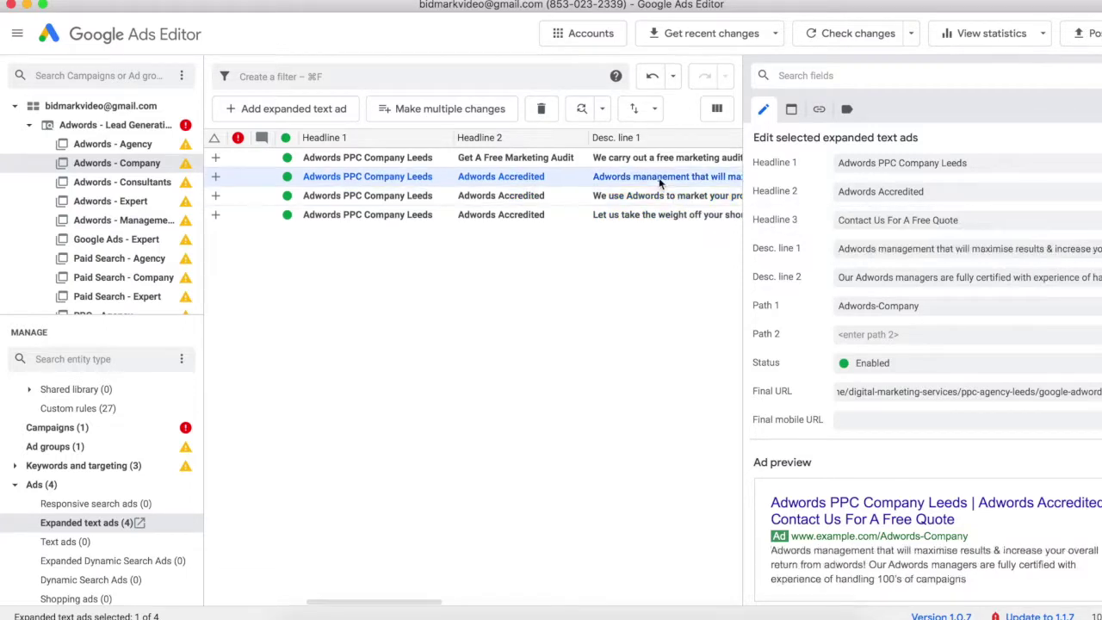
click(637, 157)
click(392, 189)
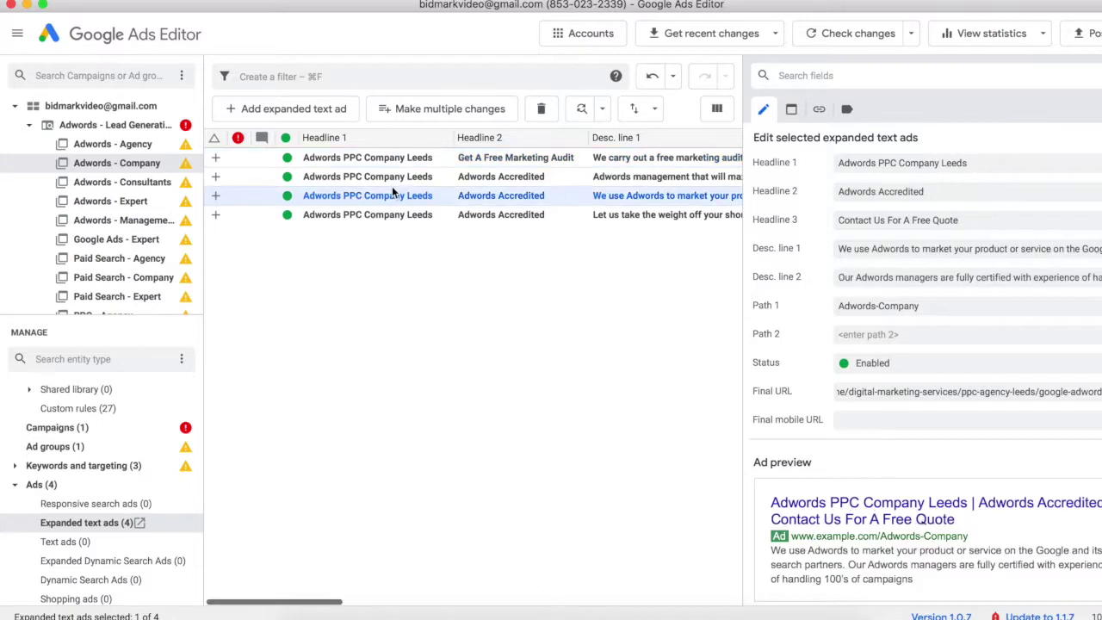
key(super+a)
Step: In Adwords - Consultants, replace Company with Consultants in Headline 1 and Path 1
click(122, 182)
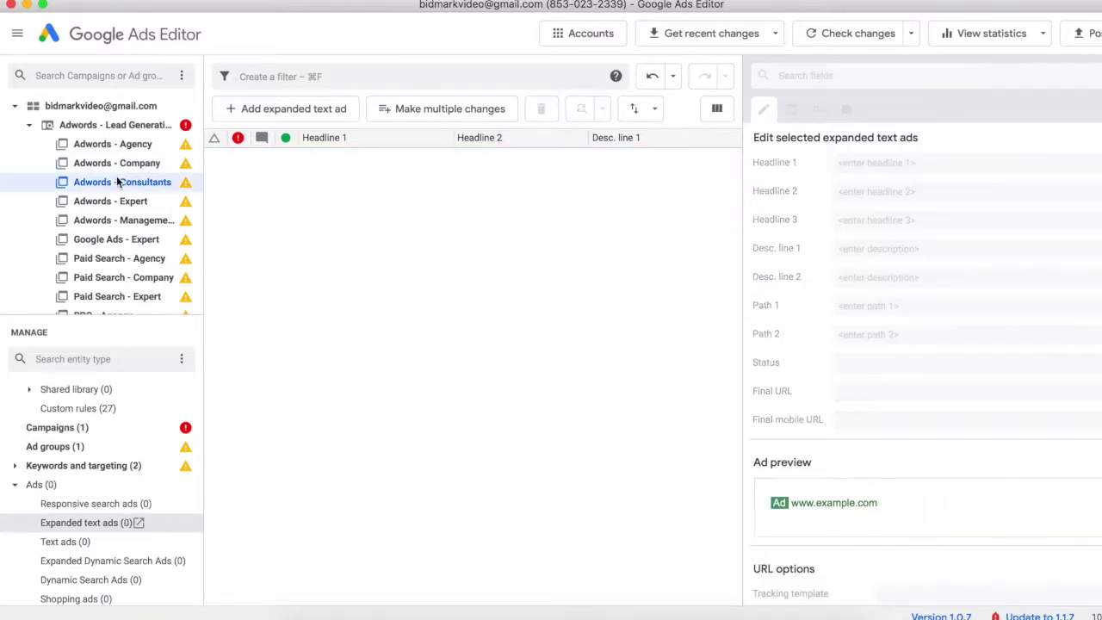
drag(904, 163, 938, 164)
text(onsultants Leeds)
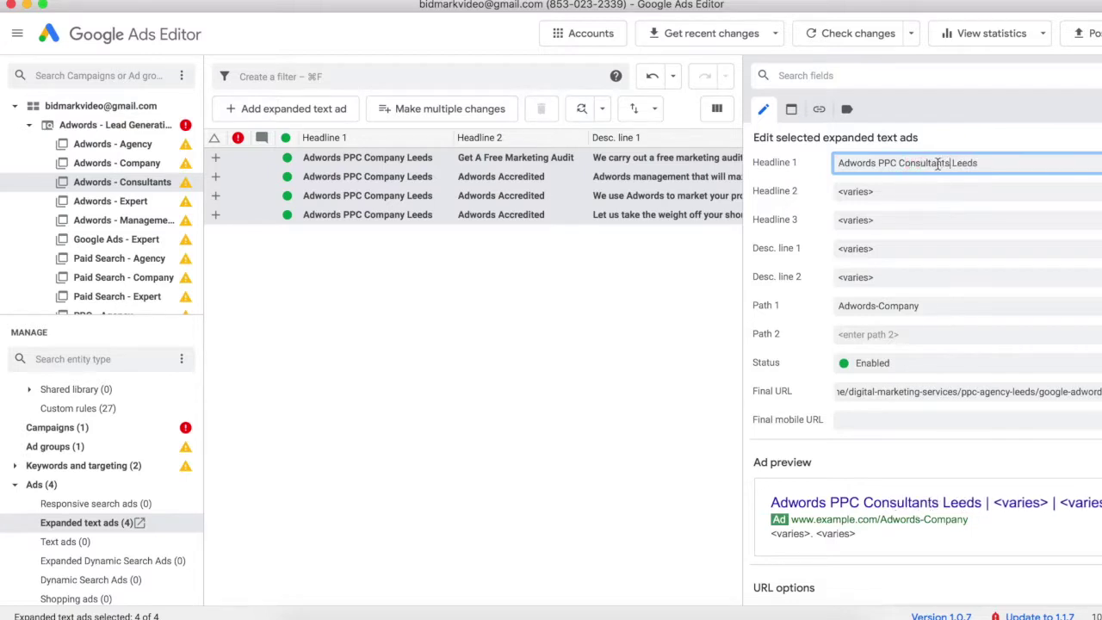
drag(898, 163, 950, 163)
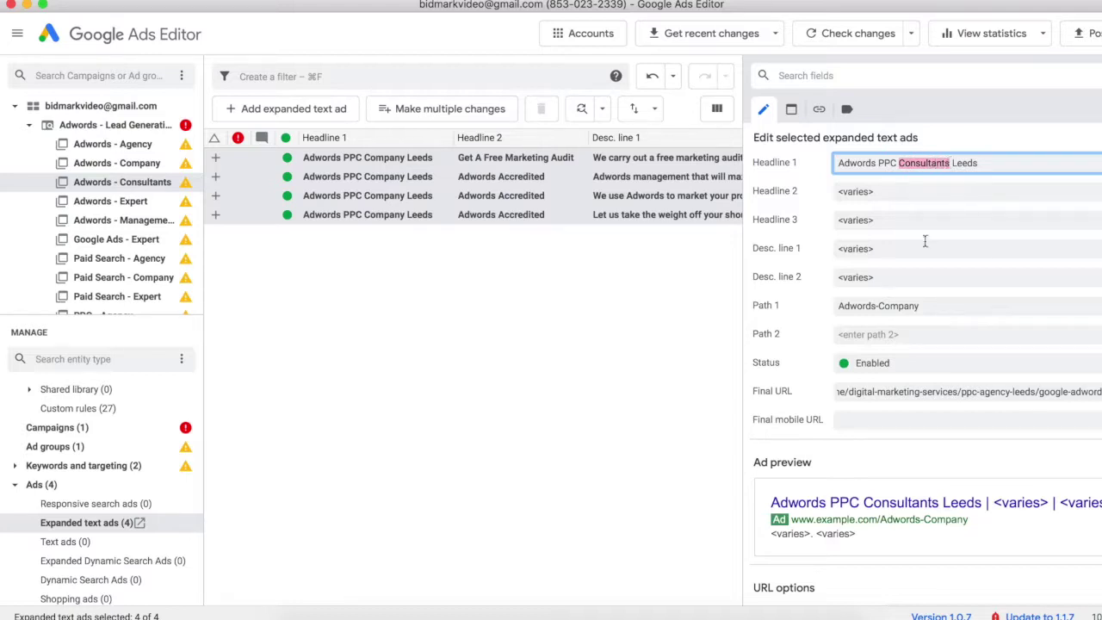
drag(880, 306, 954, 306)
text(Consultants)
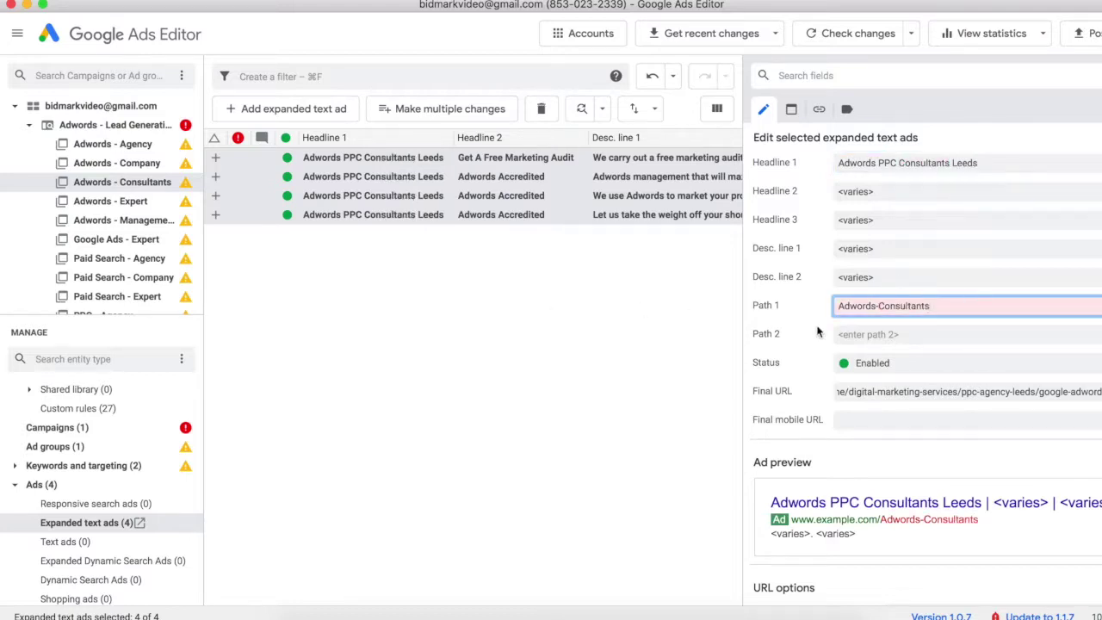
key(BackSpace)
text(s)
Step: Move Consultants from Path 1 into Path 2, then select the four Company ads
drag(879, 308, 941, 307)
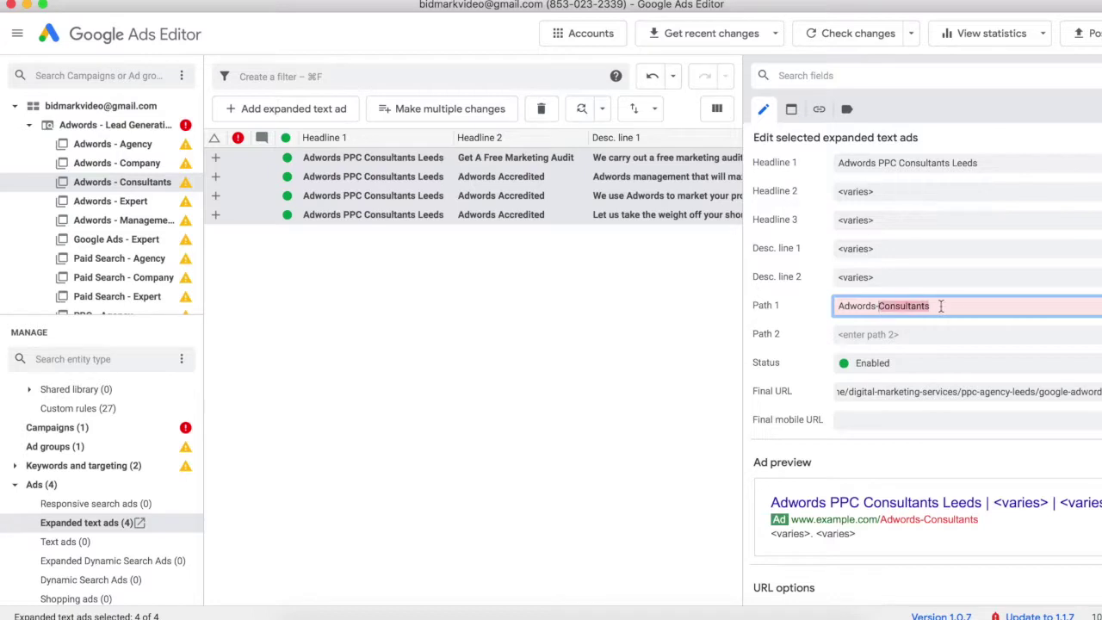
key(super+x)
key(BackSpace)
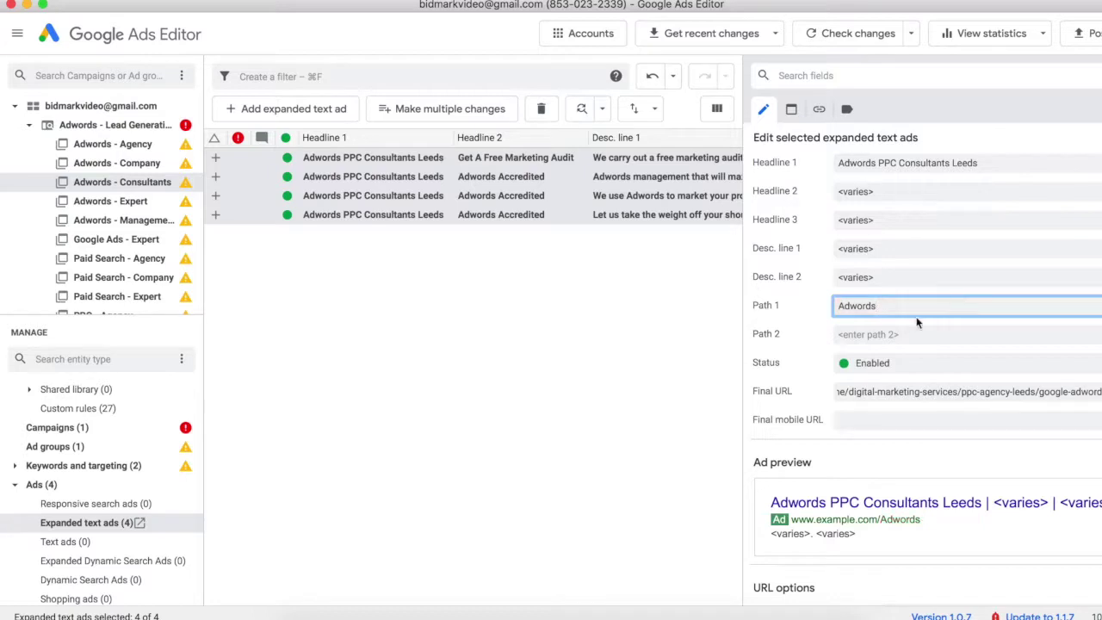
click(861, 334)
key(super+v)
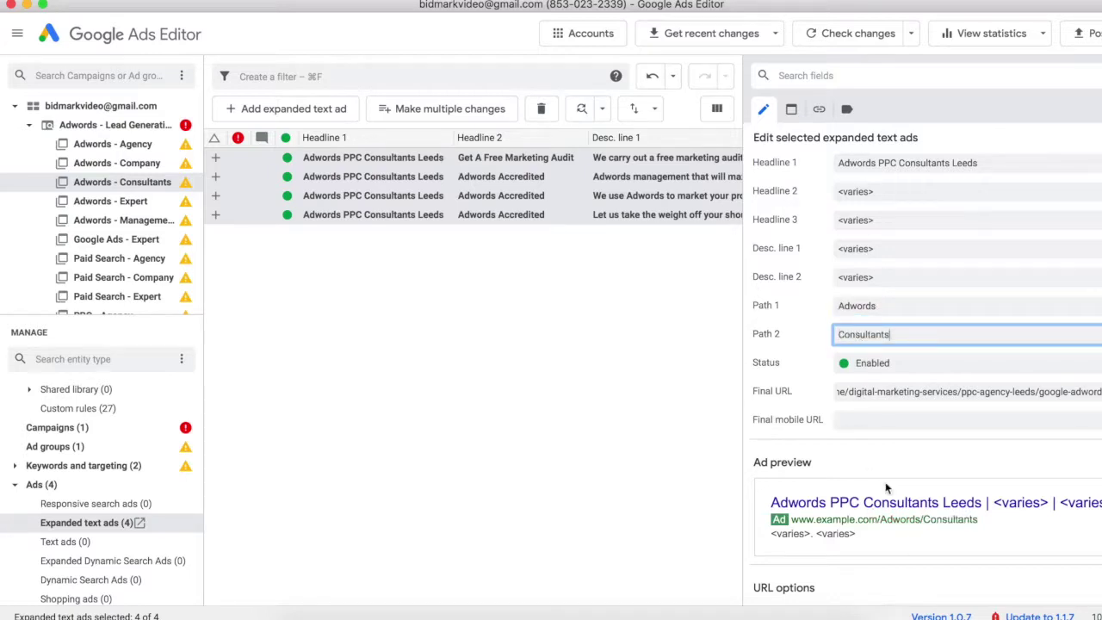
click(416, 335)
click(158, 165)
key(super+a)
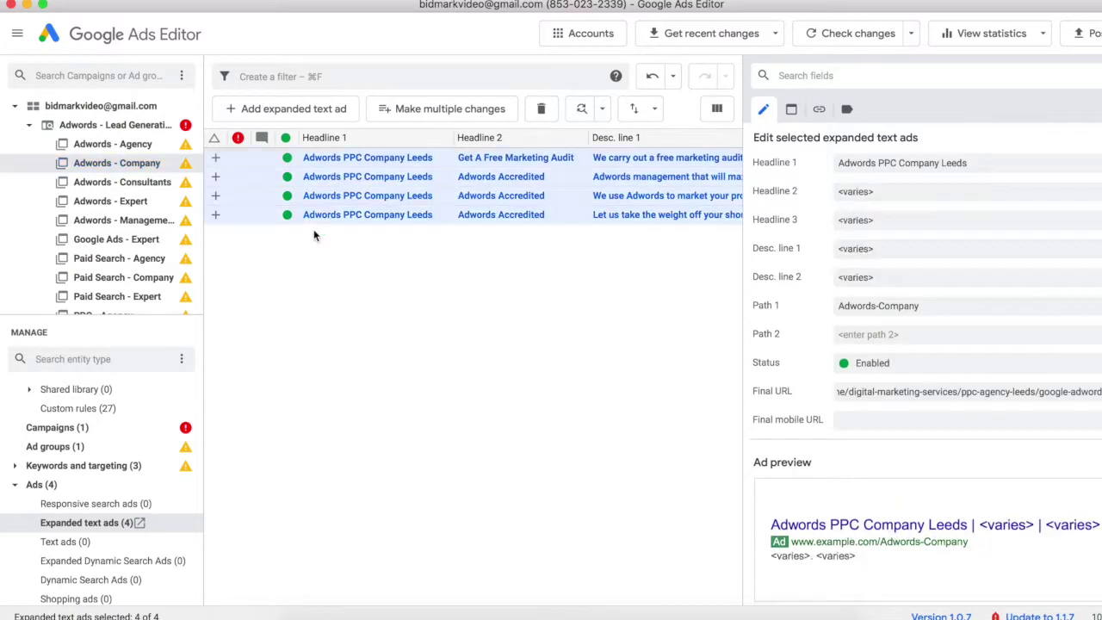
Step: In Adwords - Expert, change Headline 1 to Adwords PPC Experts Leeds and edit Path 1
click(118, 184)
click(152, 201)
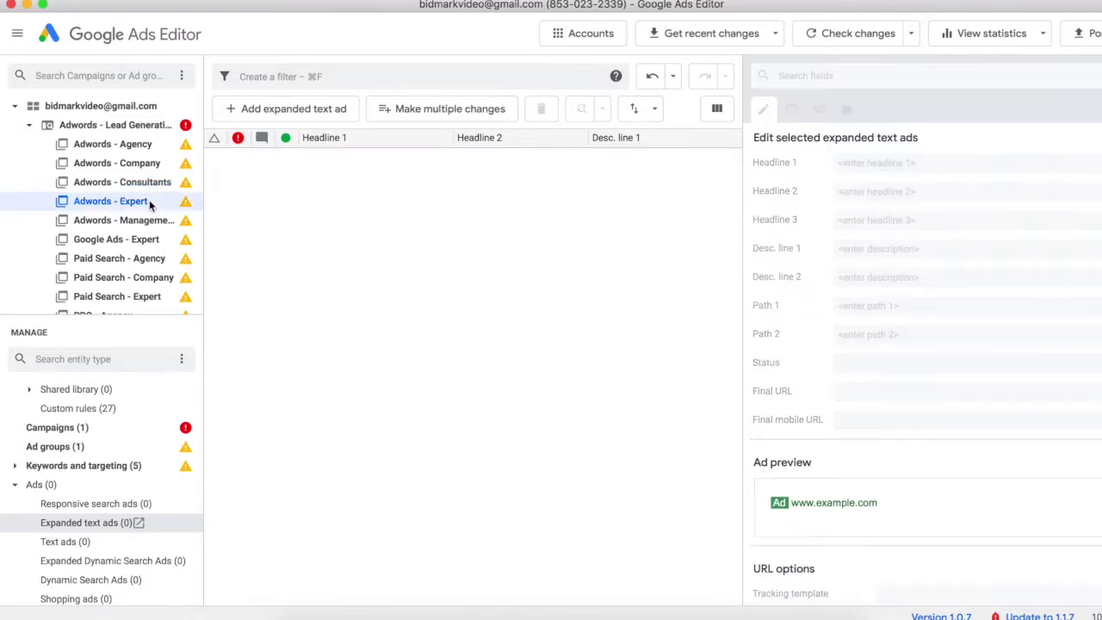
key(super+a)
click(900, 164)
drag(900, 164, 938, 164)
text(Experts)
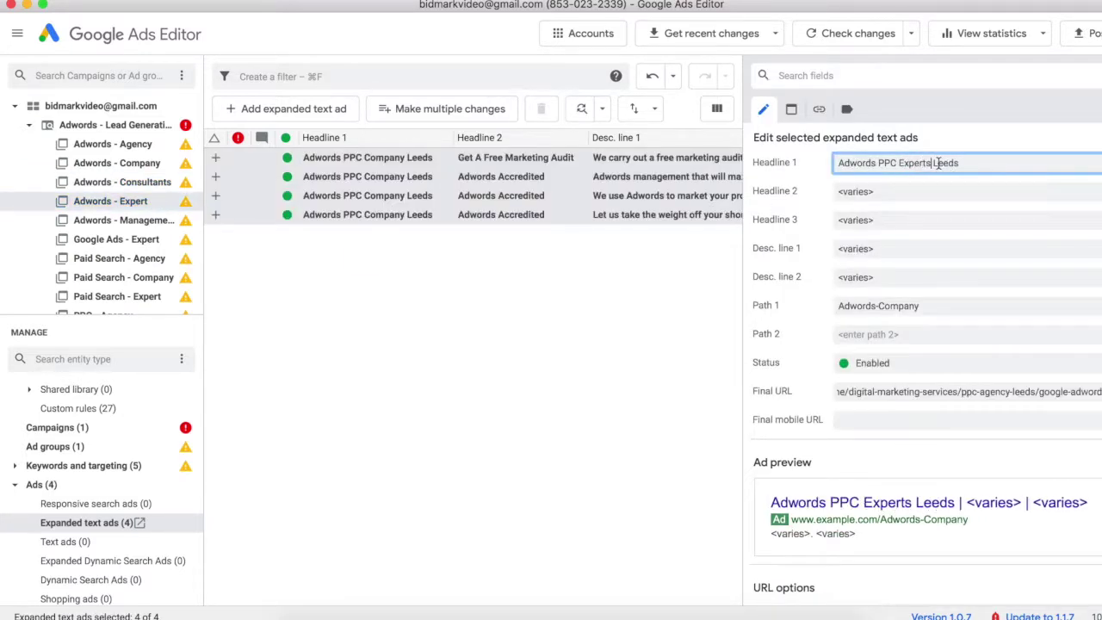
drag(880, 306, 1008, 307)
text(Expe)
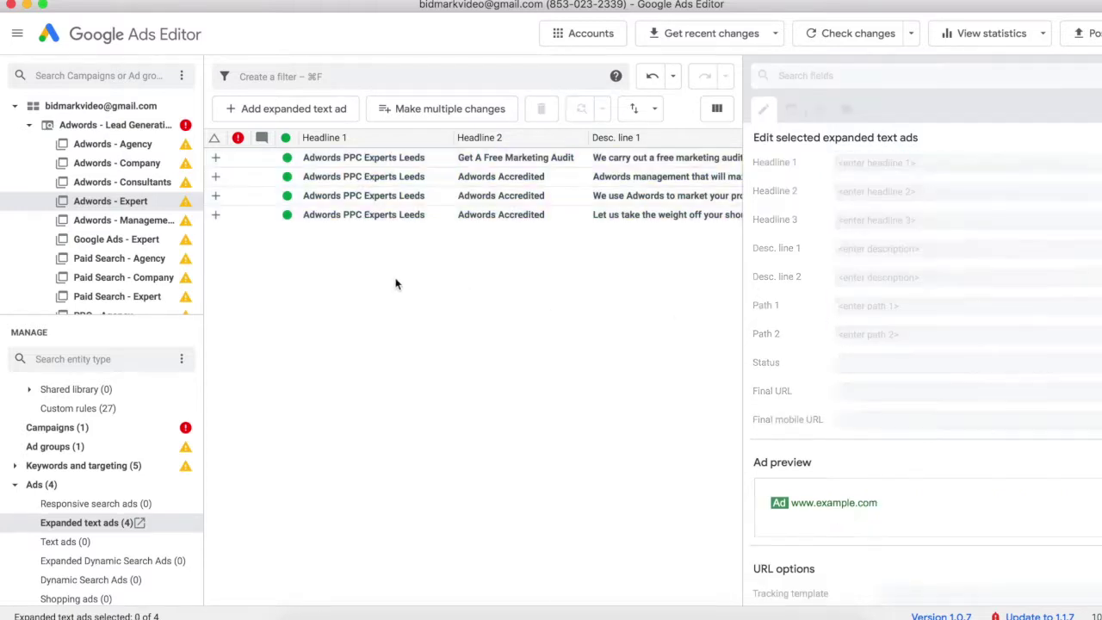
Step: In Adwords - Management, set Headline 1 to Adwords PPC Management and path Adwords/Management
click(148, 222)
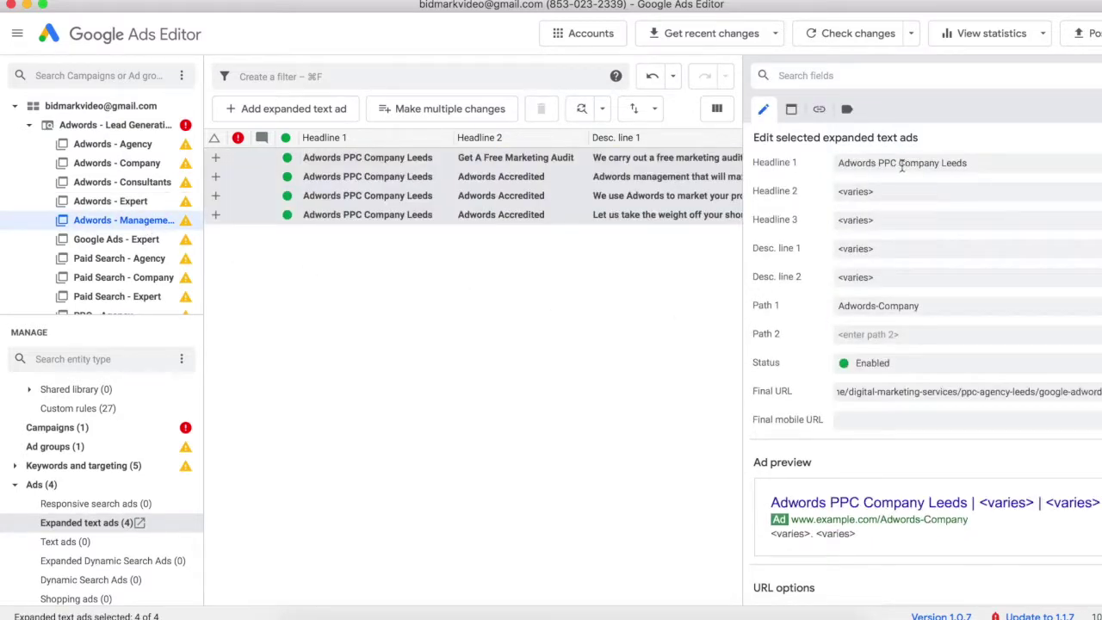
drag(899, 164, 1044, 165)
text(Management)
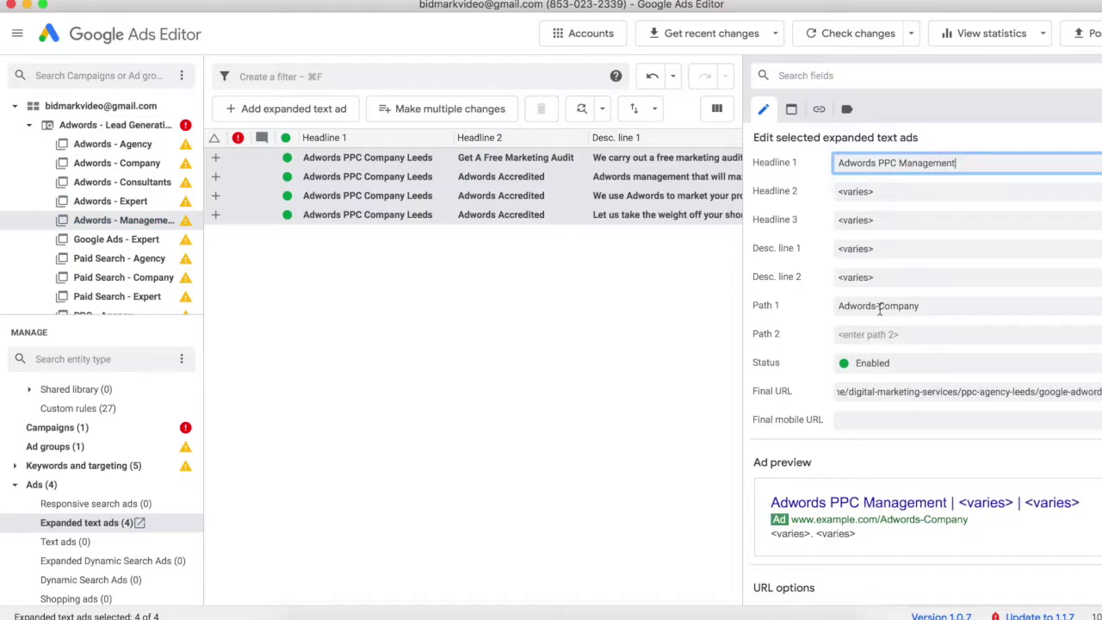
drag(878, 312, 947, 307)
text(Management)
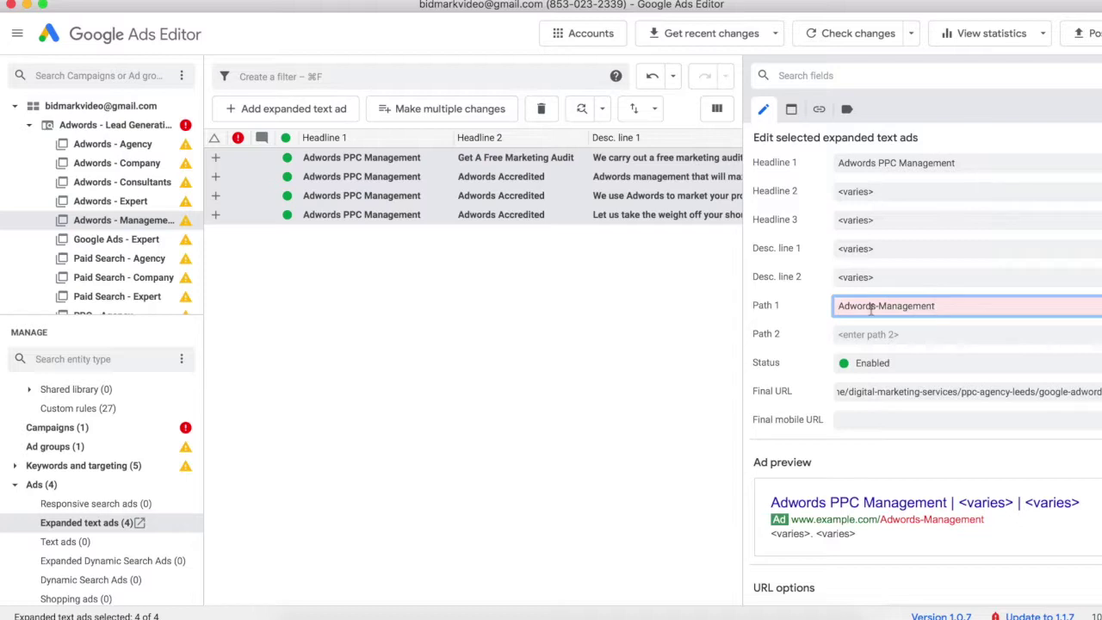
drag(877, 305, 1053, 305)
key(BackSpace)
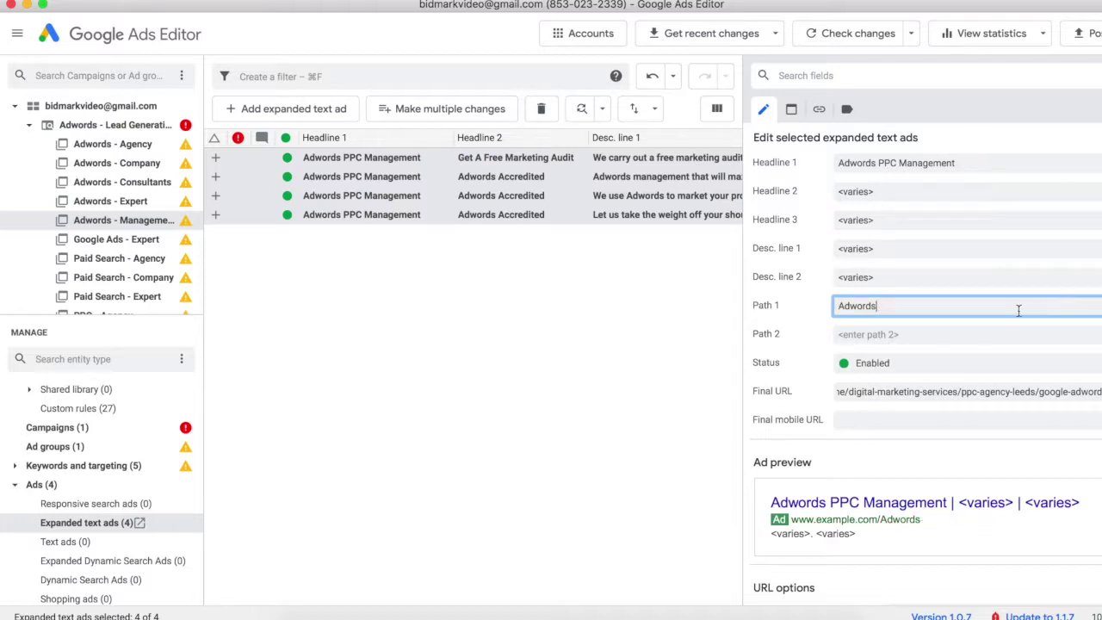
click(925, 335)
key(super+v)
click(389, 281)
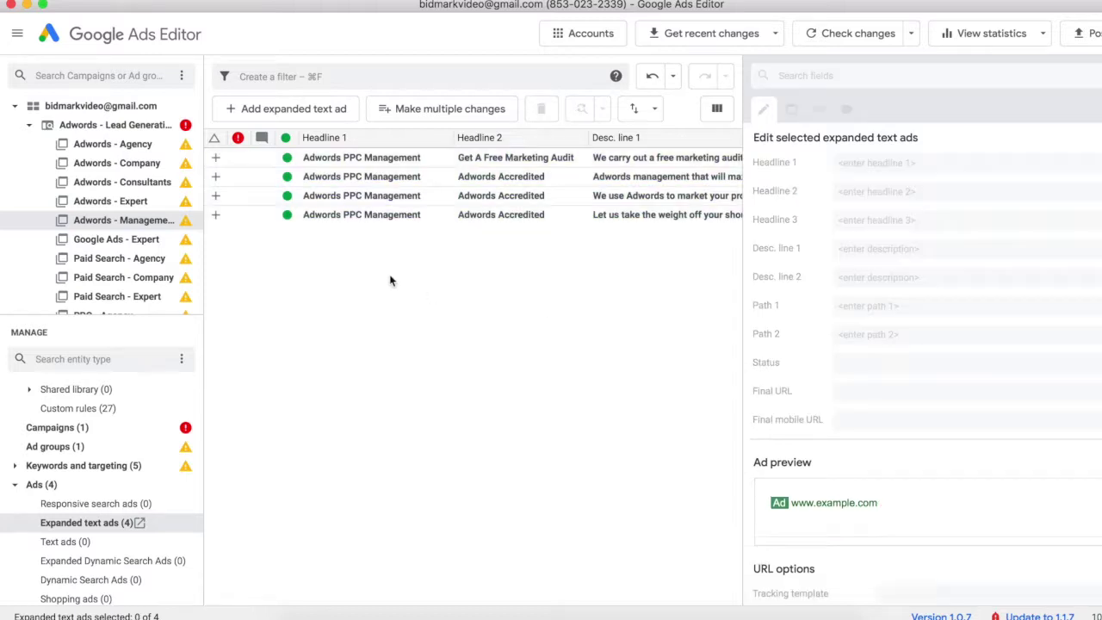
click(351, 183)
Step: Copy the four Adwords - Company ads into the Google Ads - Expert ad group
click(155, 167)
click(370, 216)
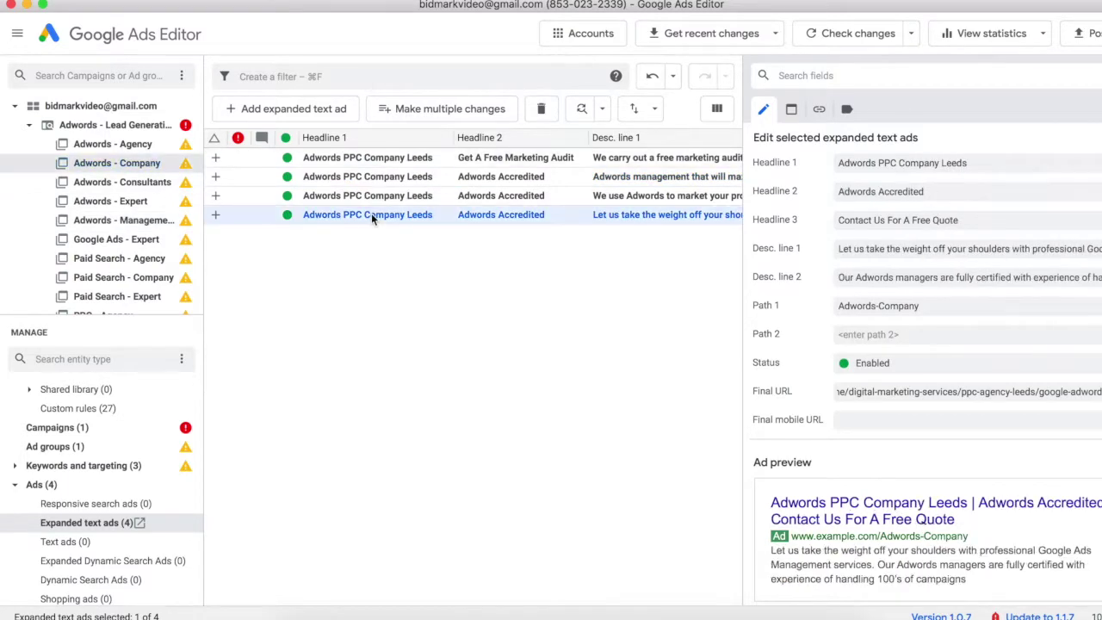
key(super+a)
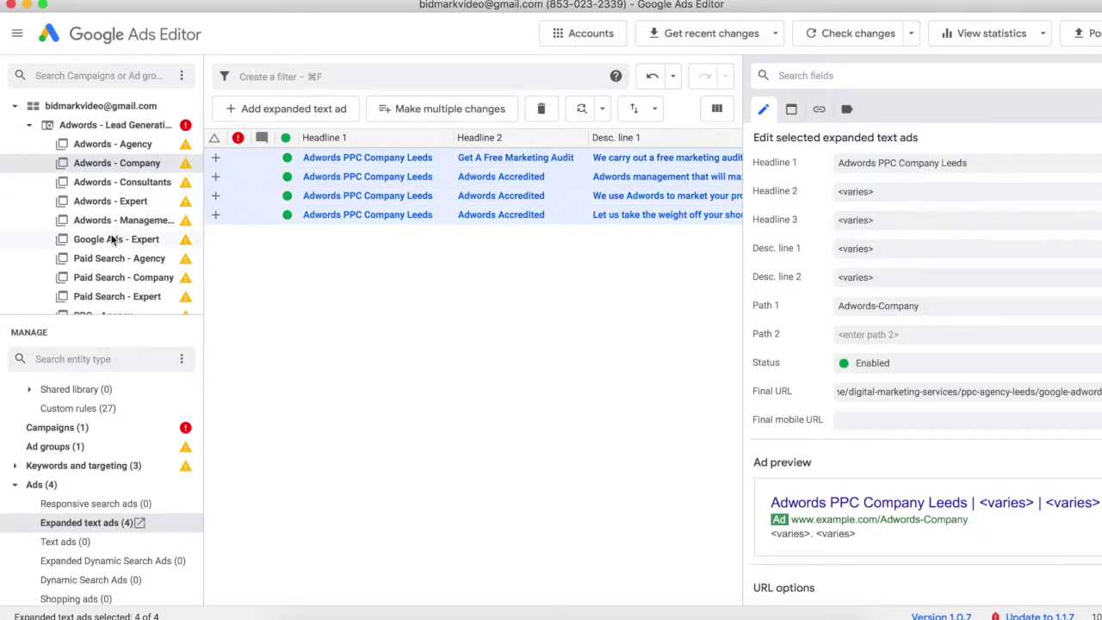
click(112, 240)
key(super+v)
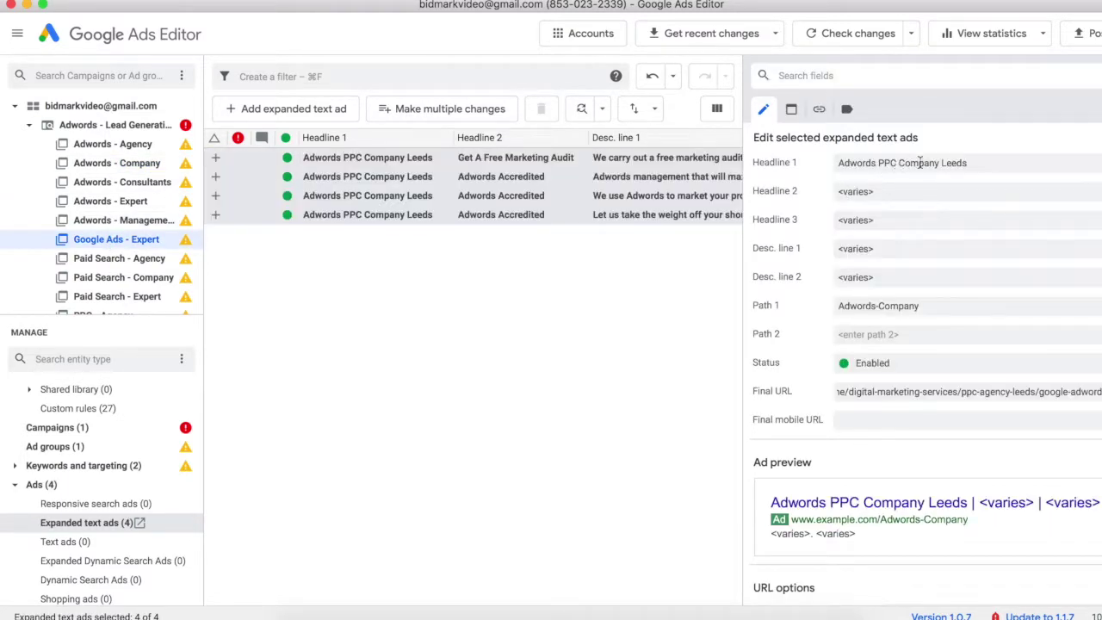
Step: Set Headline 1 to Google Ads Experts Leeds and the path to Google-Ads/Experts
click(937, 162)
text(Go)
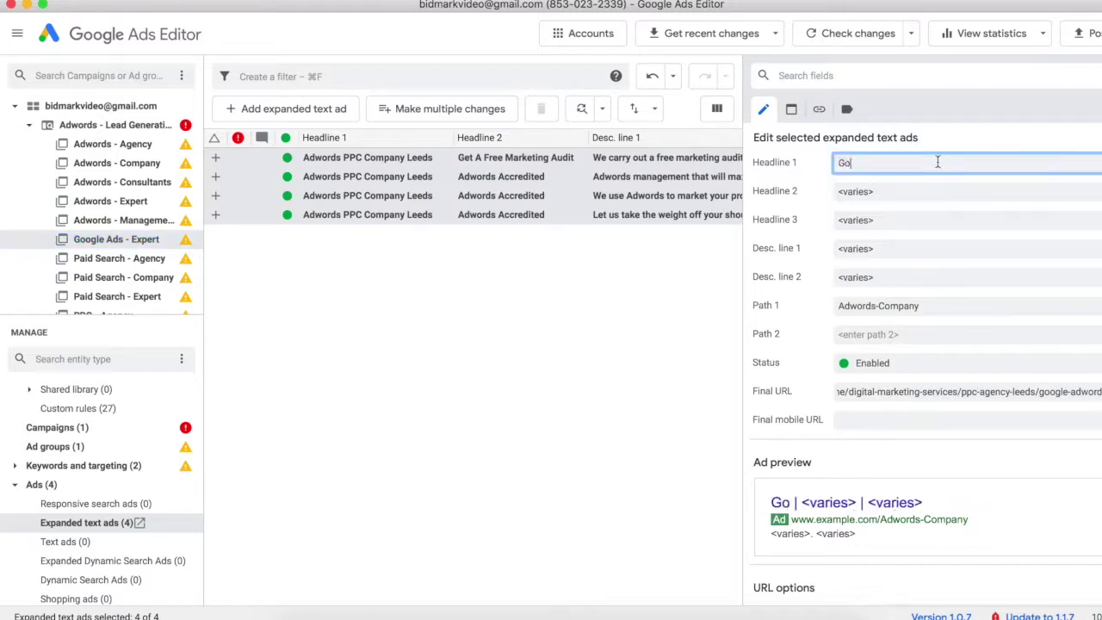
text(ogle Ads Experts Leeds)
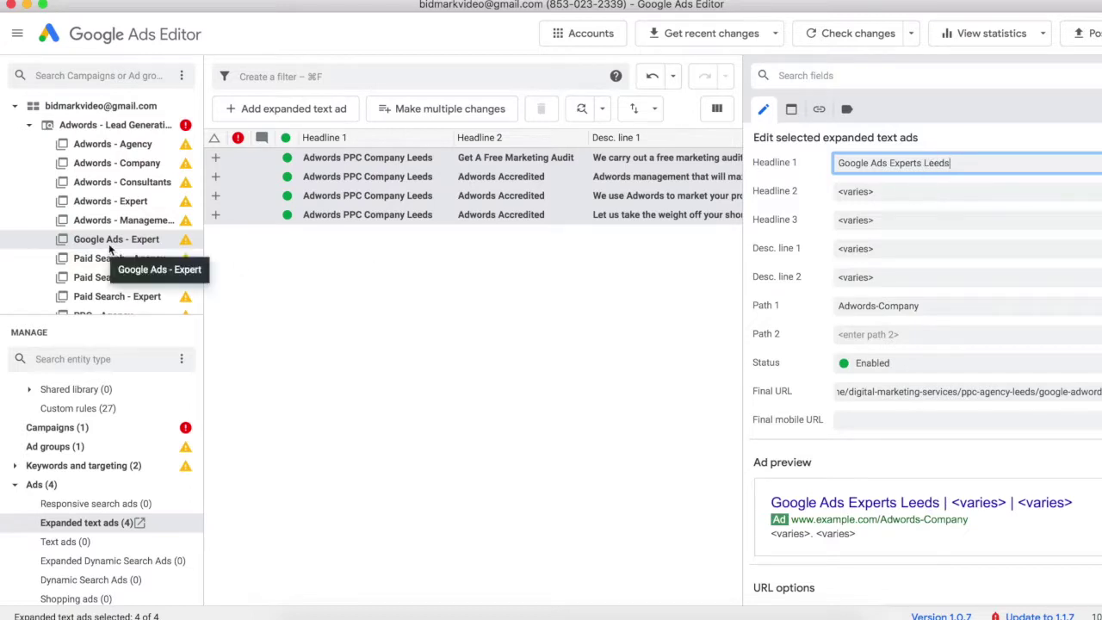
click(888, 310)
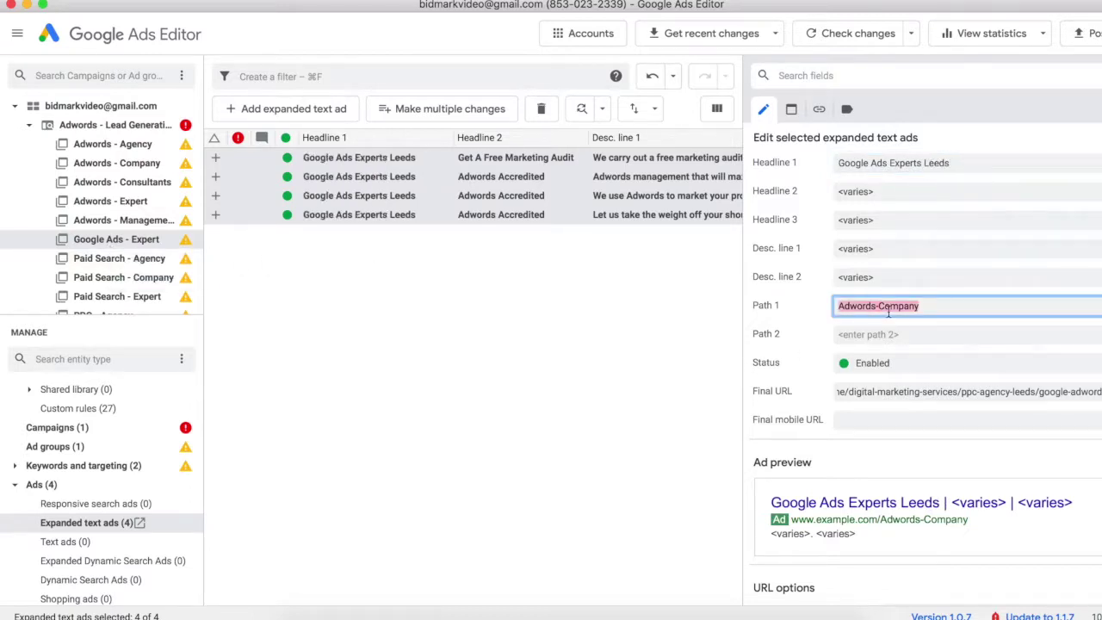
text(Google )
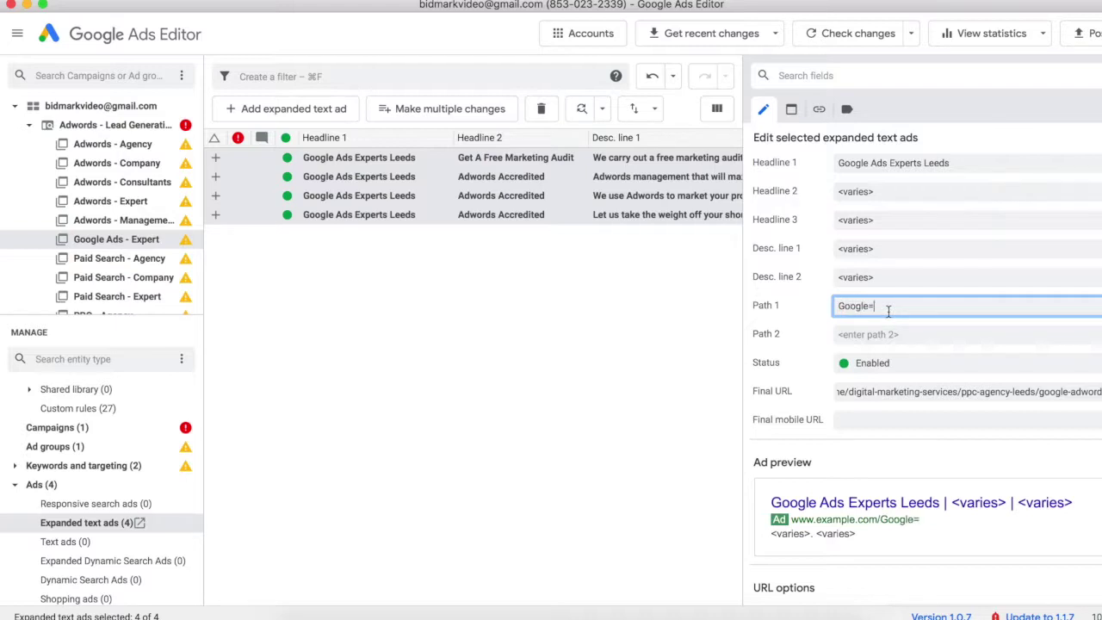
text(Ads)
key(Tab)
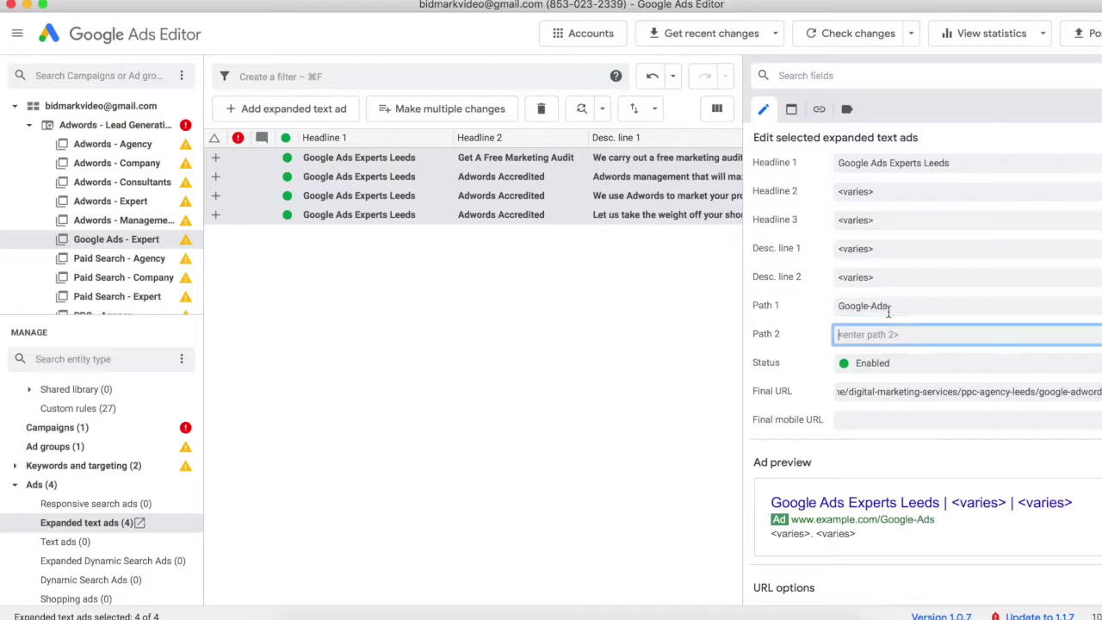
text(Experts)
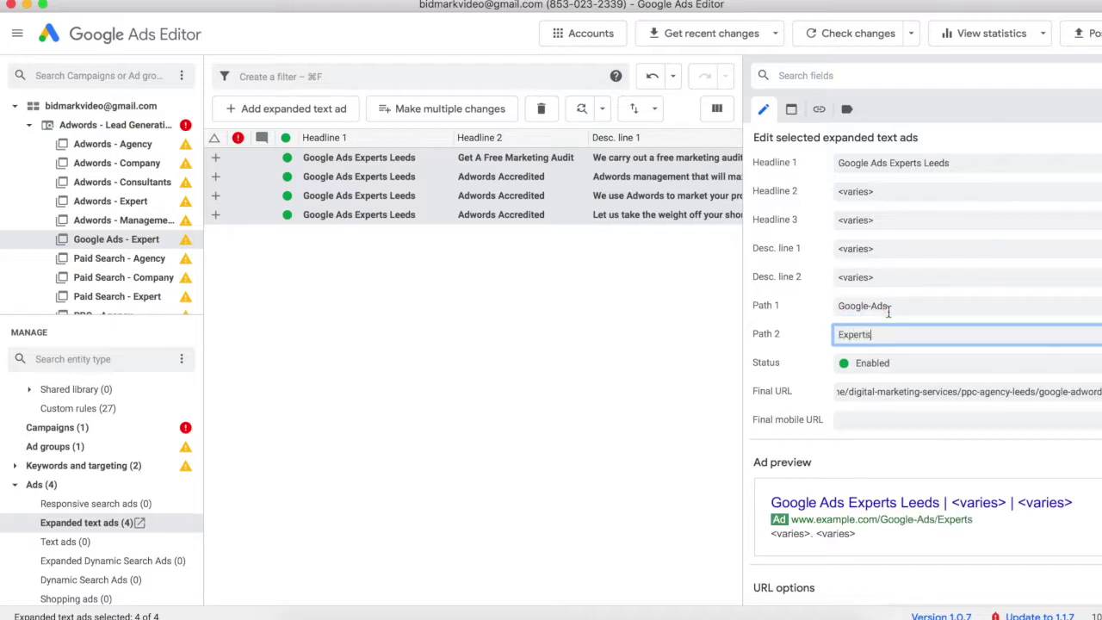
click(340, 324)
click(70, 259)
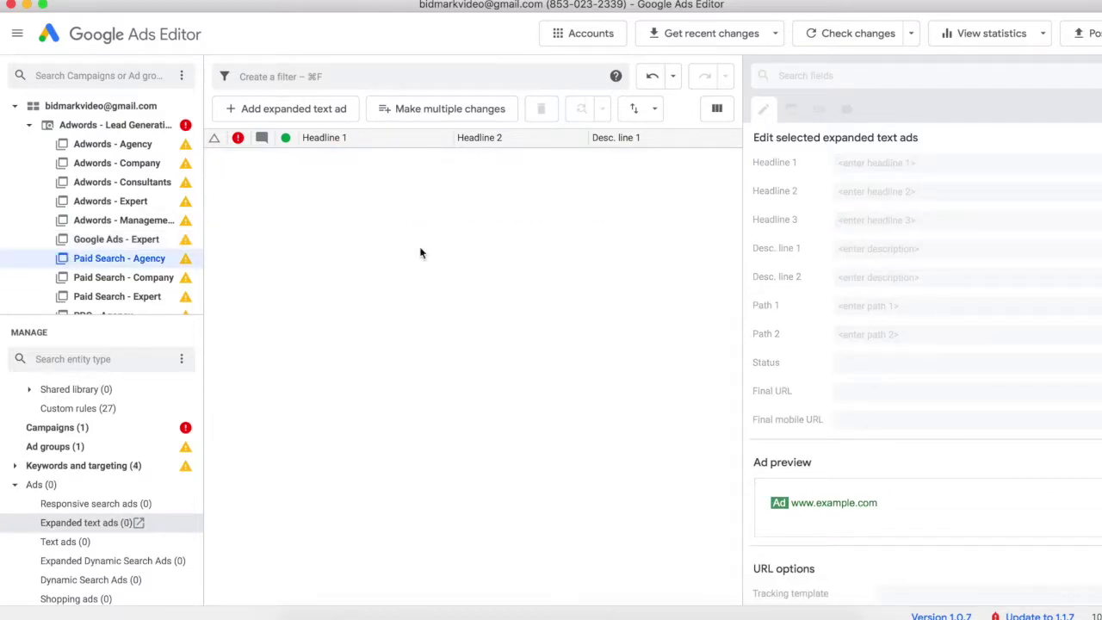
Step: Paste the four ads into Paid Search - Agency with headline 'Paid Search Agency Leeds' and Path 2 'Agency'
key(super+v)
click(944, 157)
key(super+a)
text(Paid Search Ag)
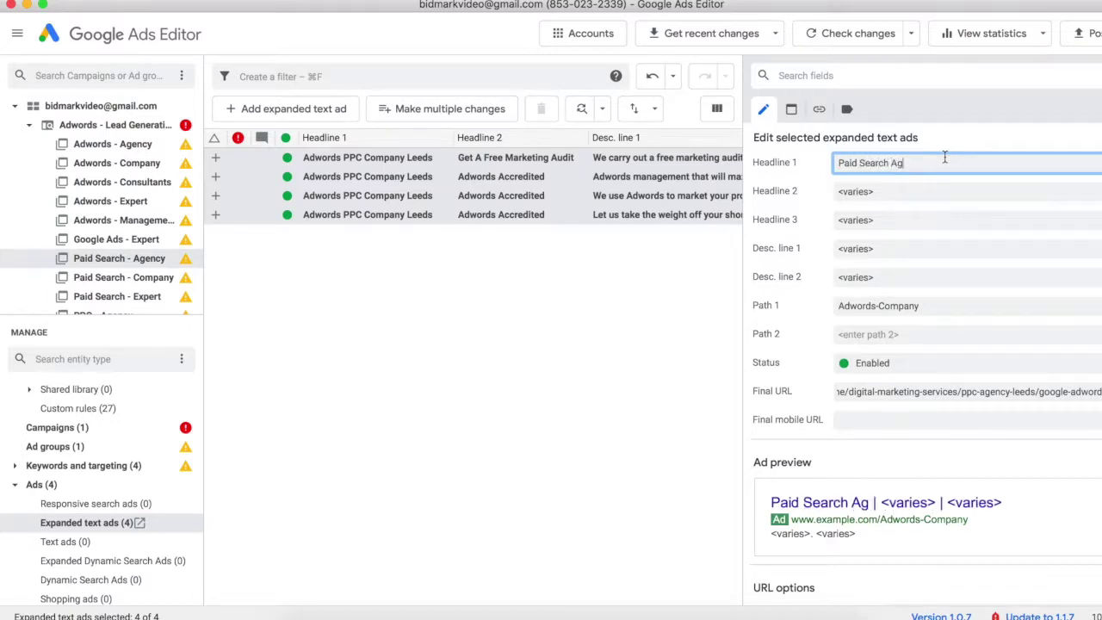
text(ency Leeds)
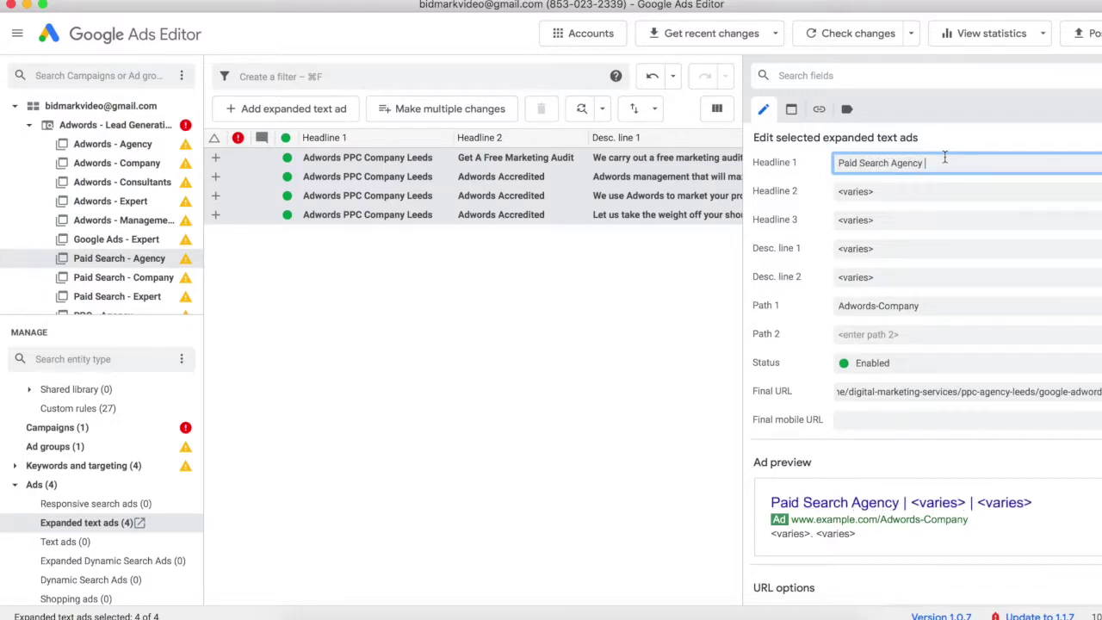
triple_click(888, 305)
text(Paid )
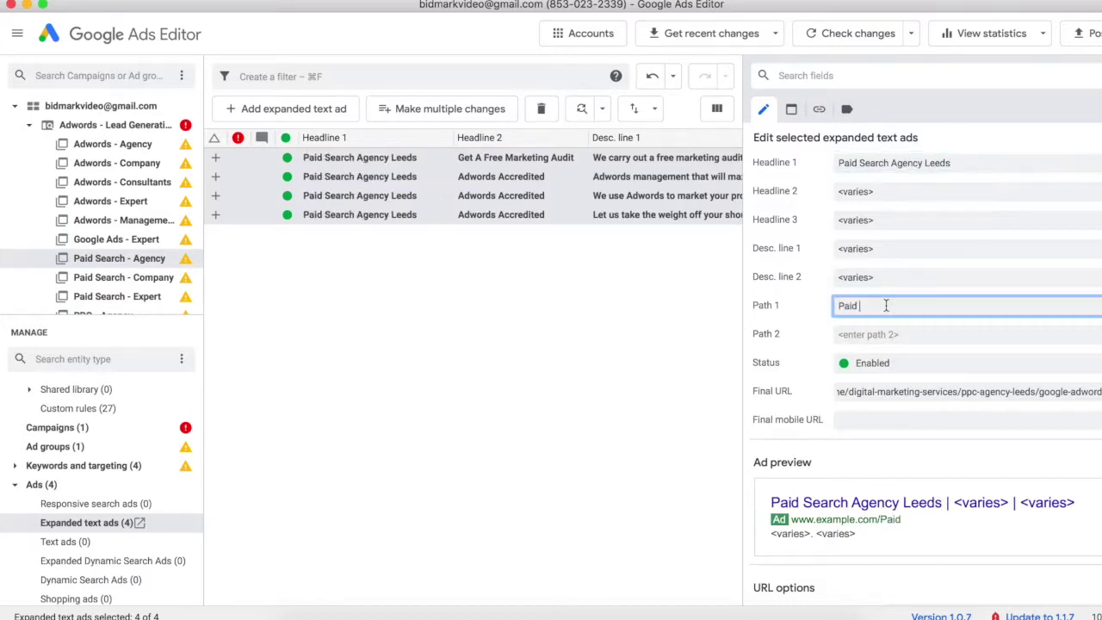
text(Search)
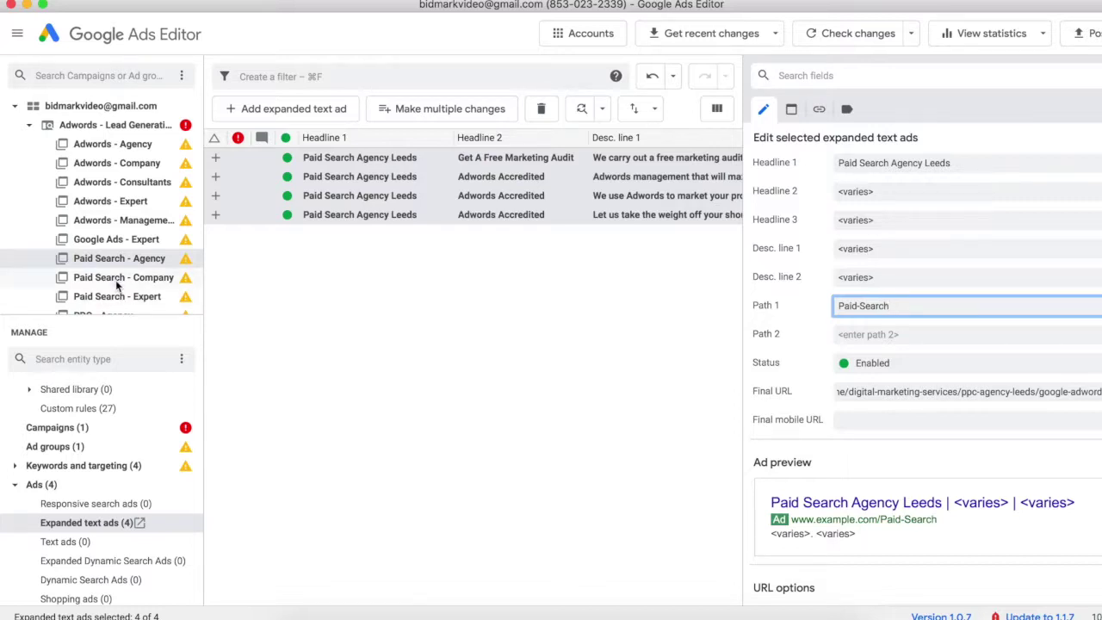
click(901, 335)
text(Agency)
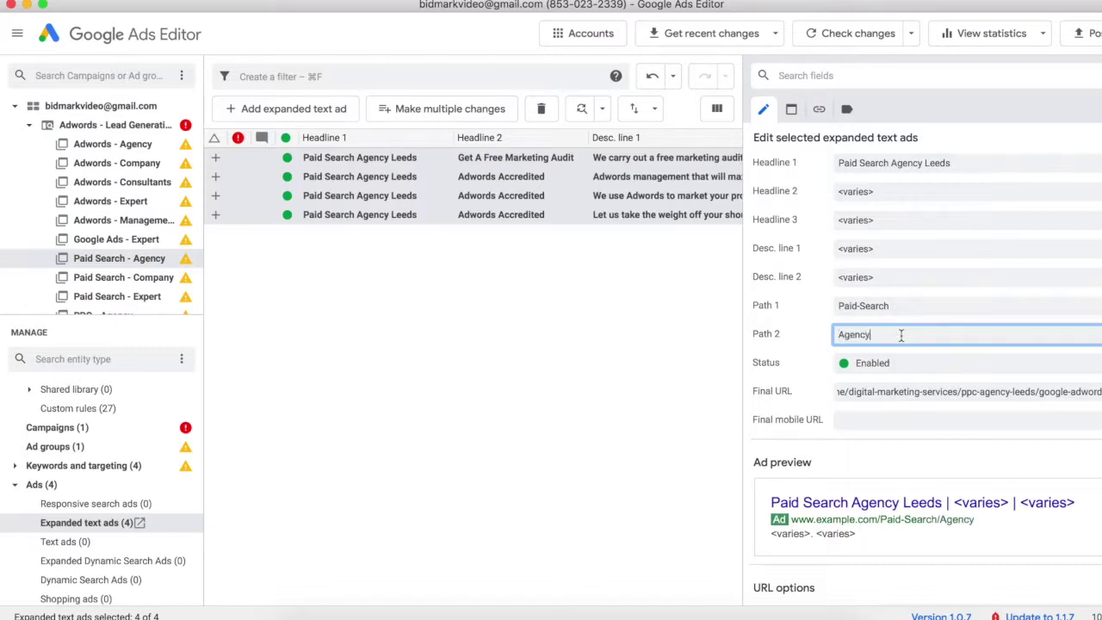
scroll(90, 264, down, 4)
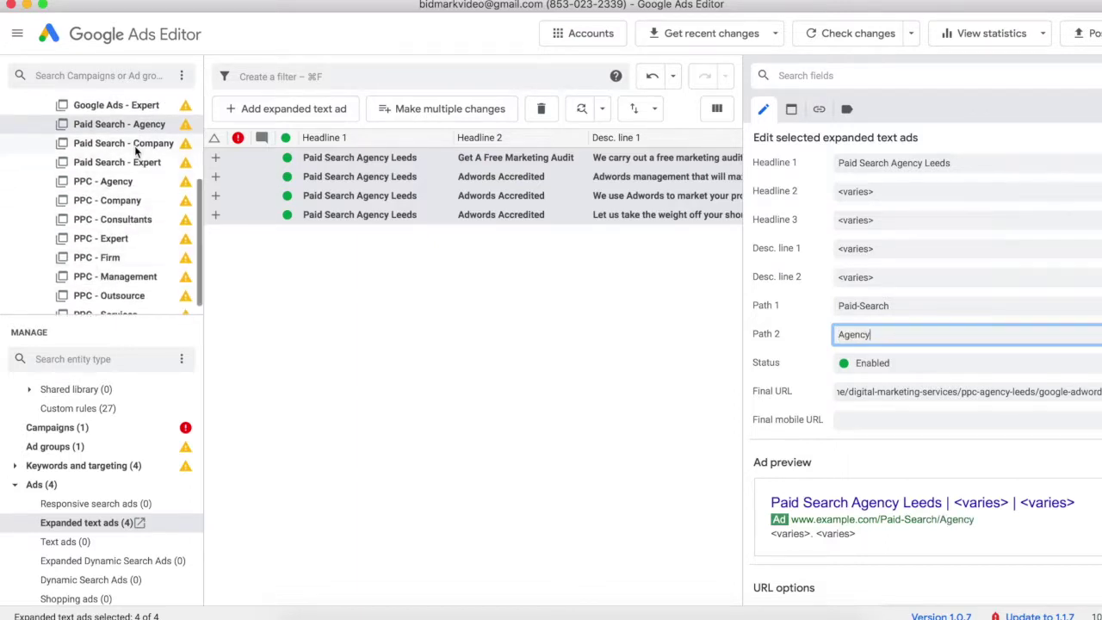
Step: Copy the Agency ads into Paid Search - Company, replacing Agency with Company in Headline 1 and Path 2
click(135, 145)
key(super+v)
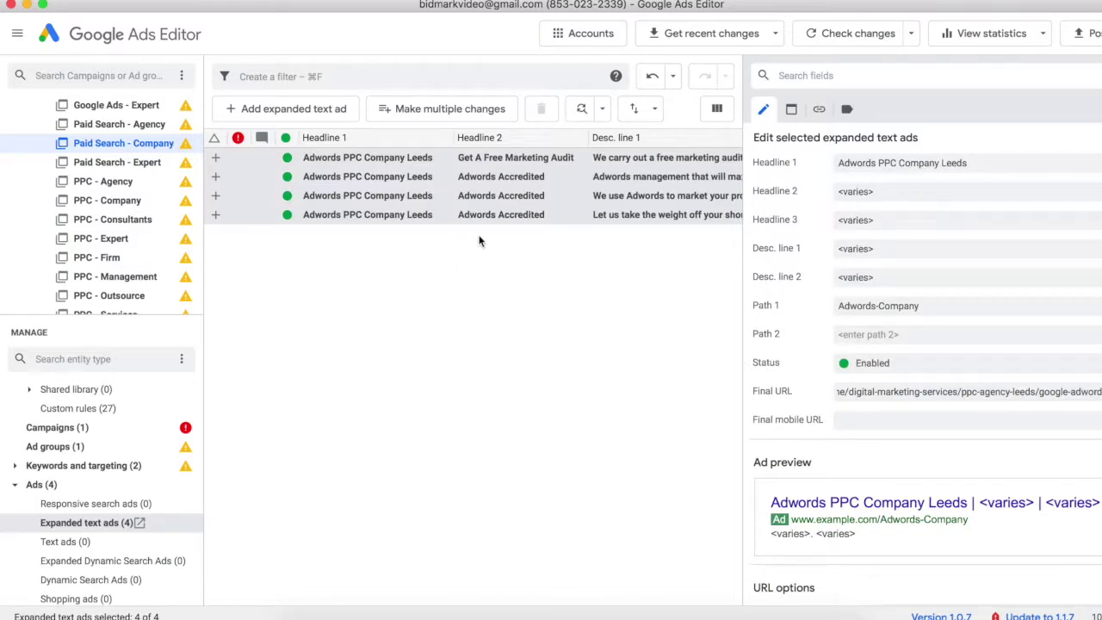
key(super+z)
click(118, 124)
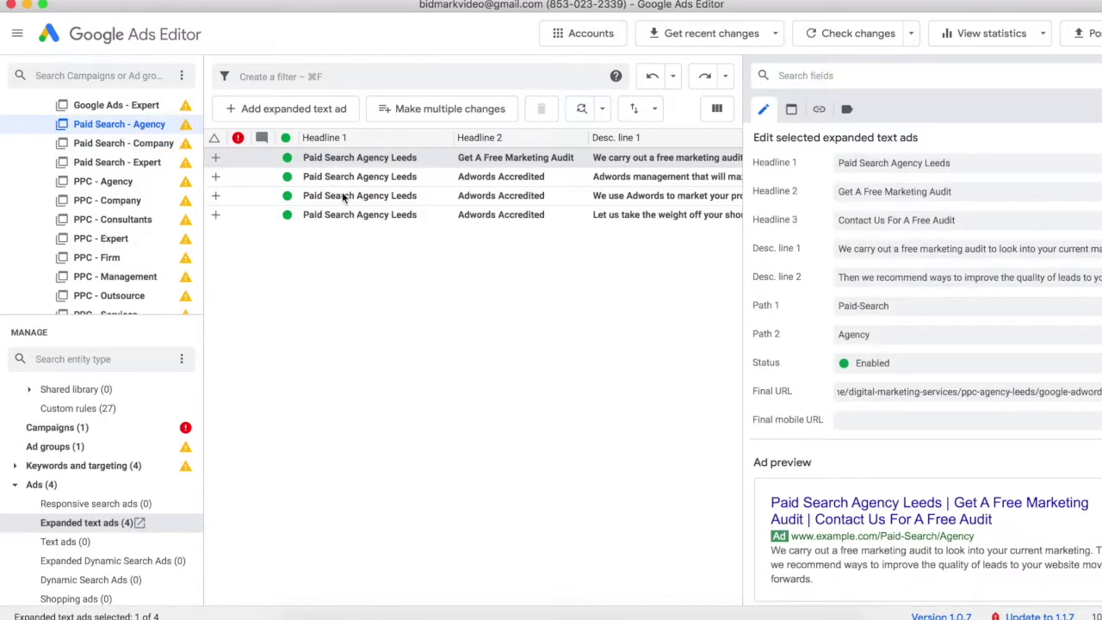
key(super+a)
click(136, 144)
key(super+v)
drag(892, 166, 918, 167)
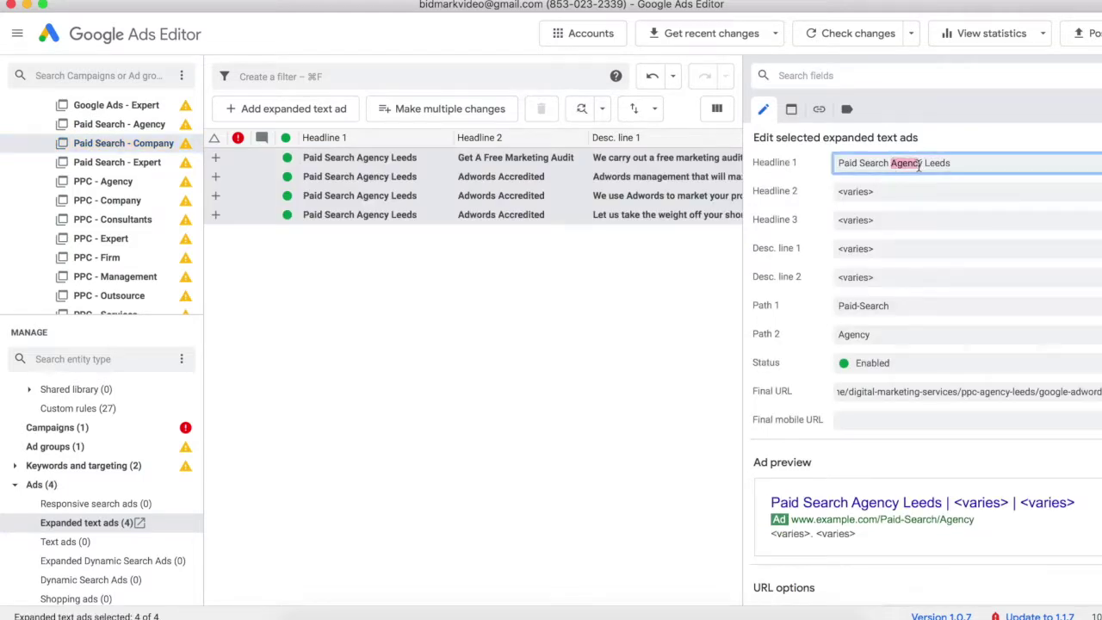
text(Company)
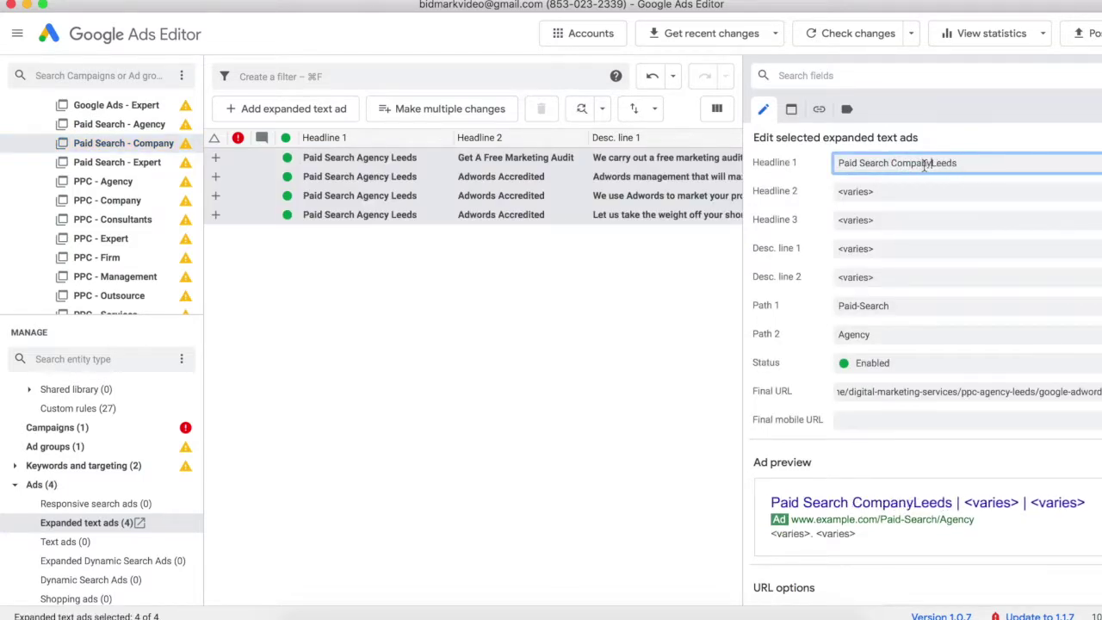
double_click(868, 336)
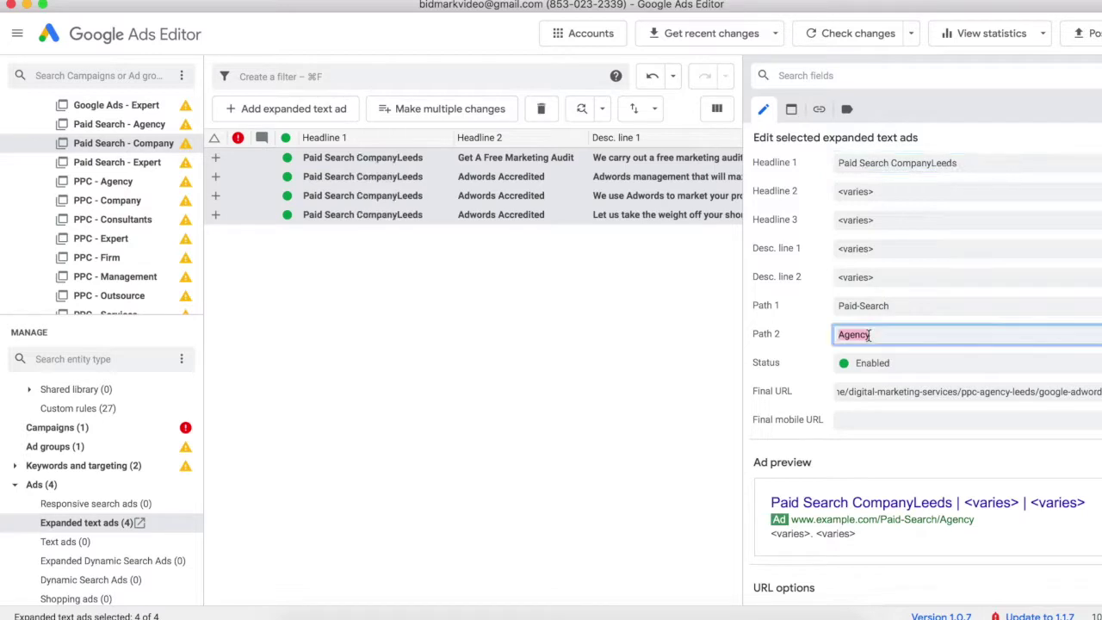
text(Company)
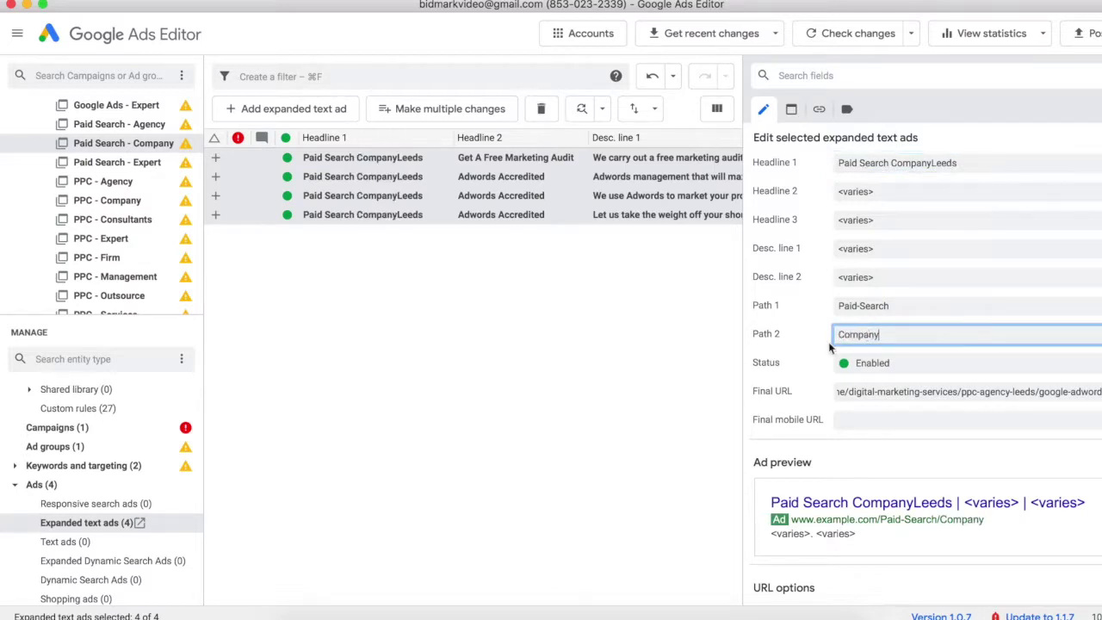
Step: In Paid Search - Expert, change Agency to Experts in Headline 1 and Path 2
click(118, 161)
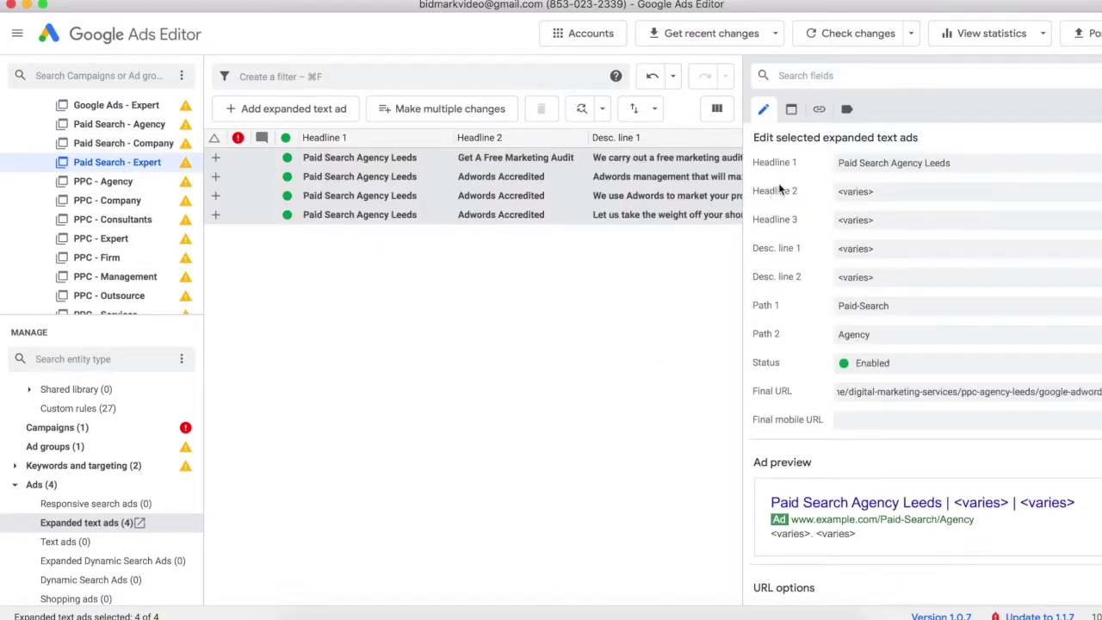
click(892, 164)
drag(891, 163, 924, 165)
text(Experts)
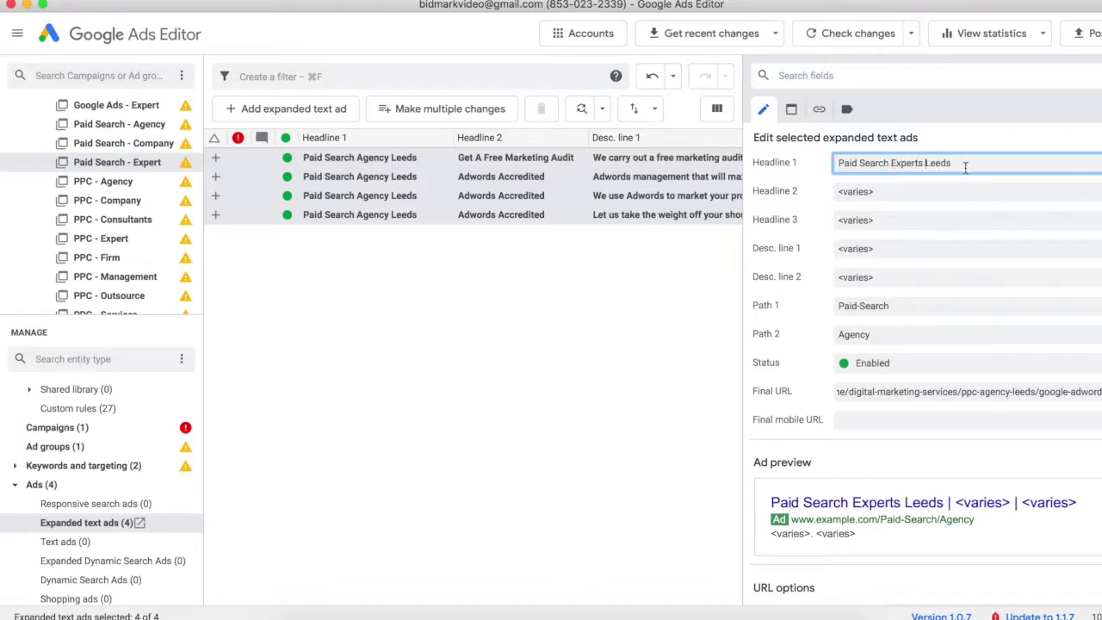
double_click(883, 337)
text(Experts)
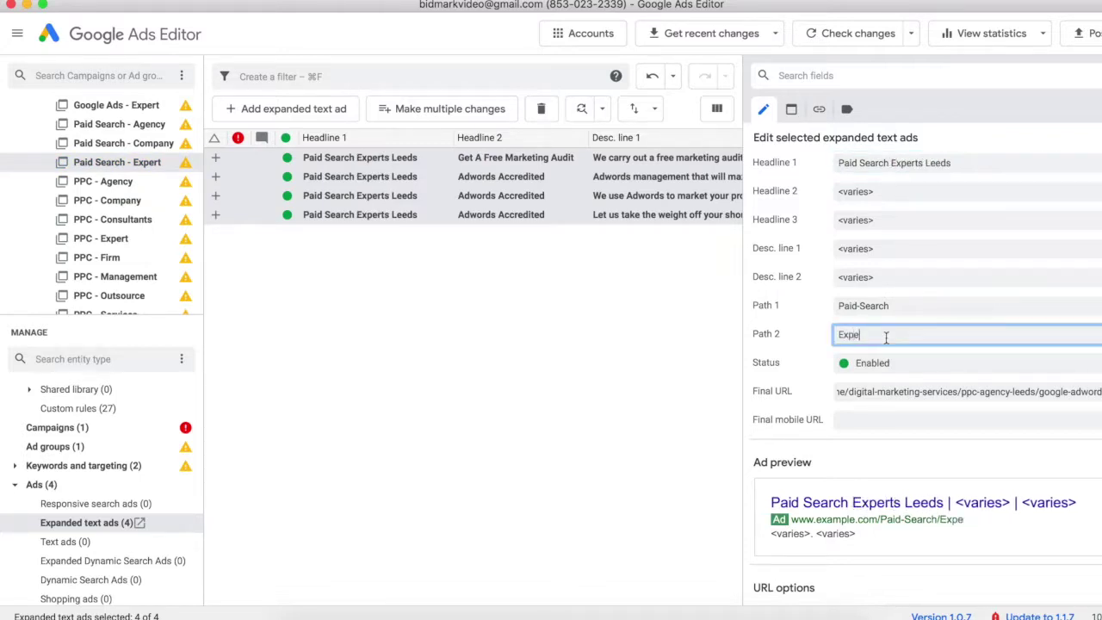
click(118, 182)
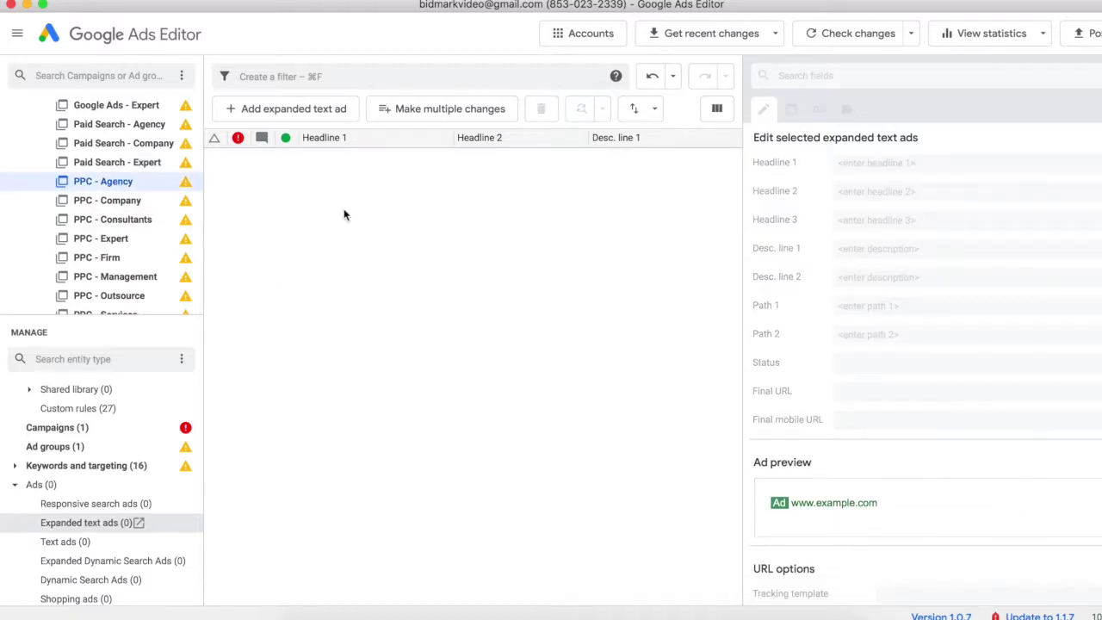
Step: Rewrite the PPC - Agency ads: headline 'PPC Agency Leeds', Path 1 'PPC-Agency', Path 2 cleared
drag(886, 163, 834, 164)
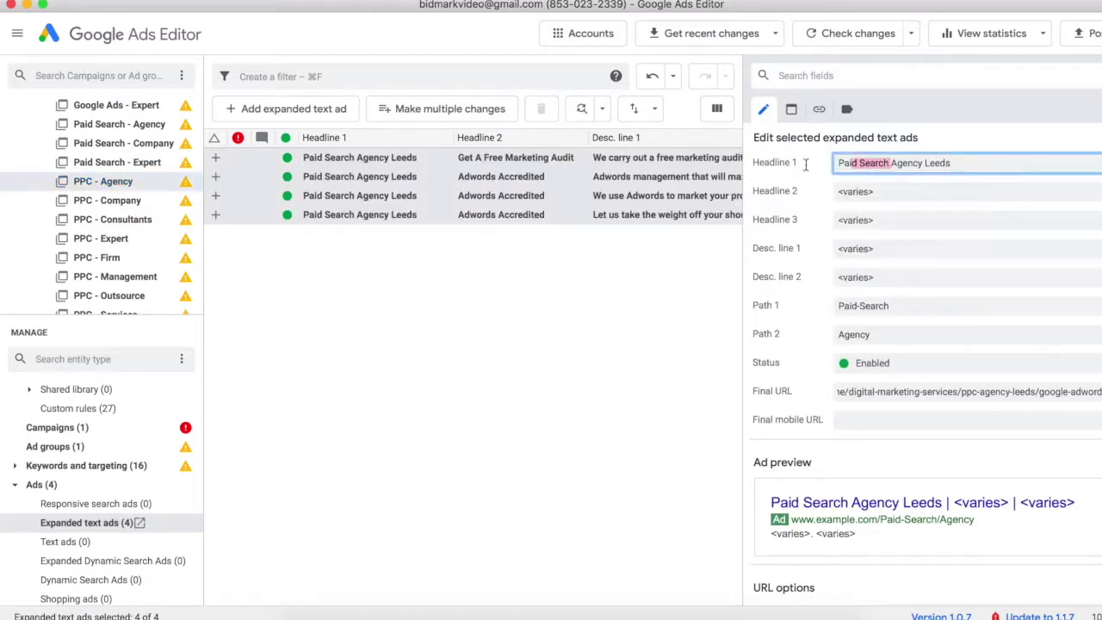
text(PPC)
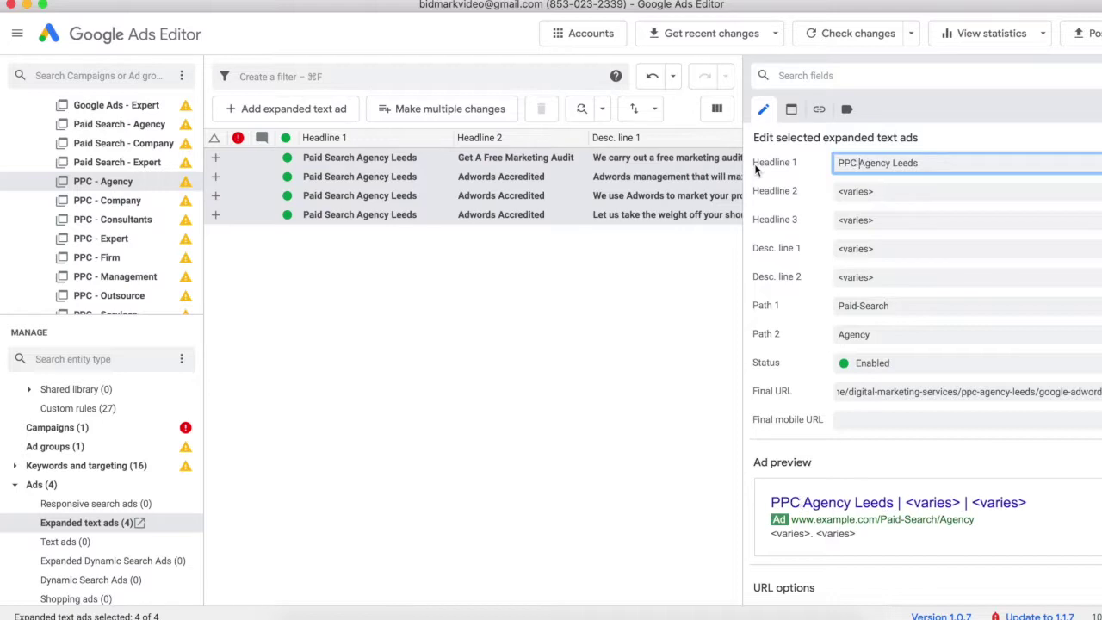
mouse_move(854, 310)
mouse_down()
mouse_move(889, 307)
mouse_move(835, 306)
mouse_up()
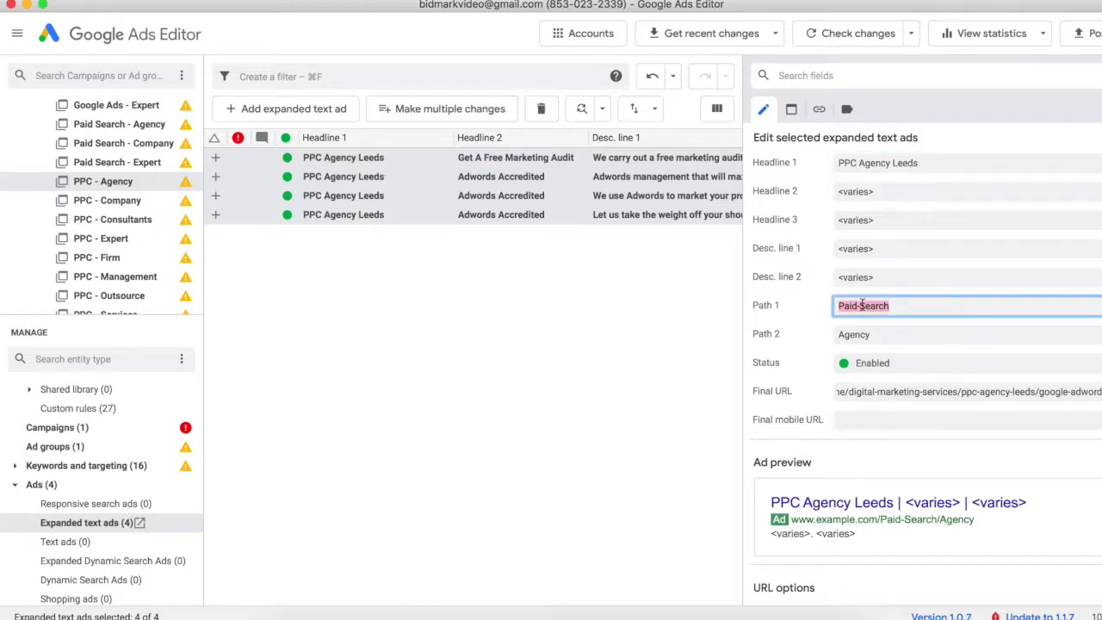
text(PPC-Agency)
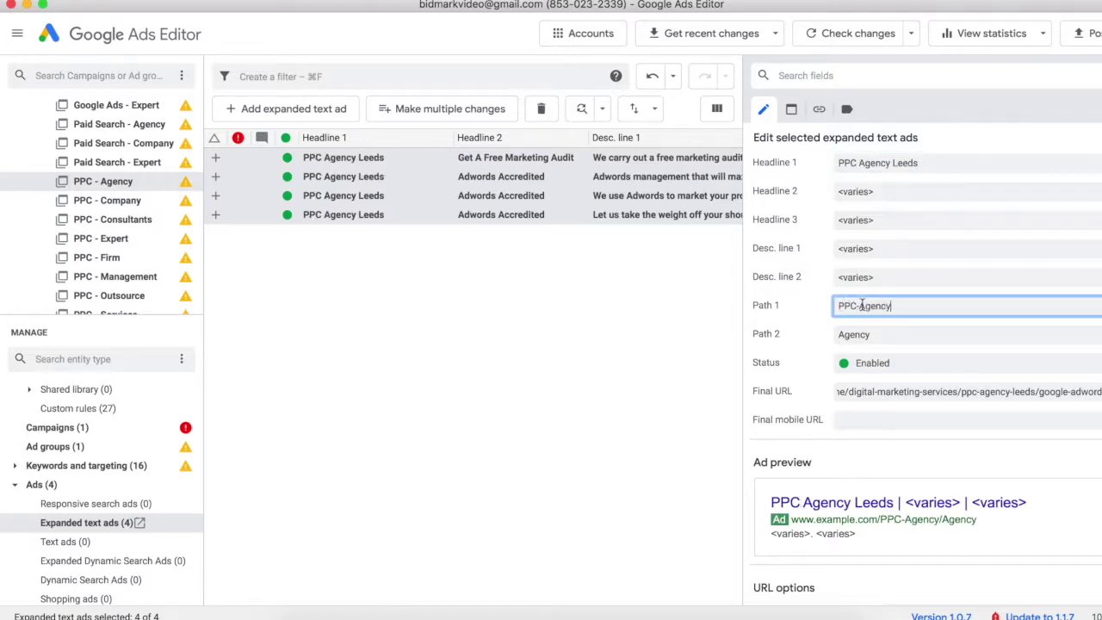
click(864, 334)
key(BackSpace)
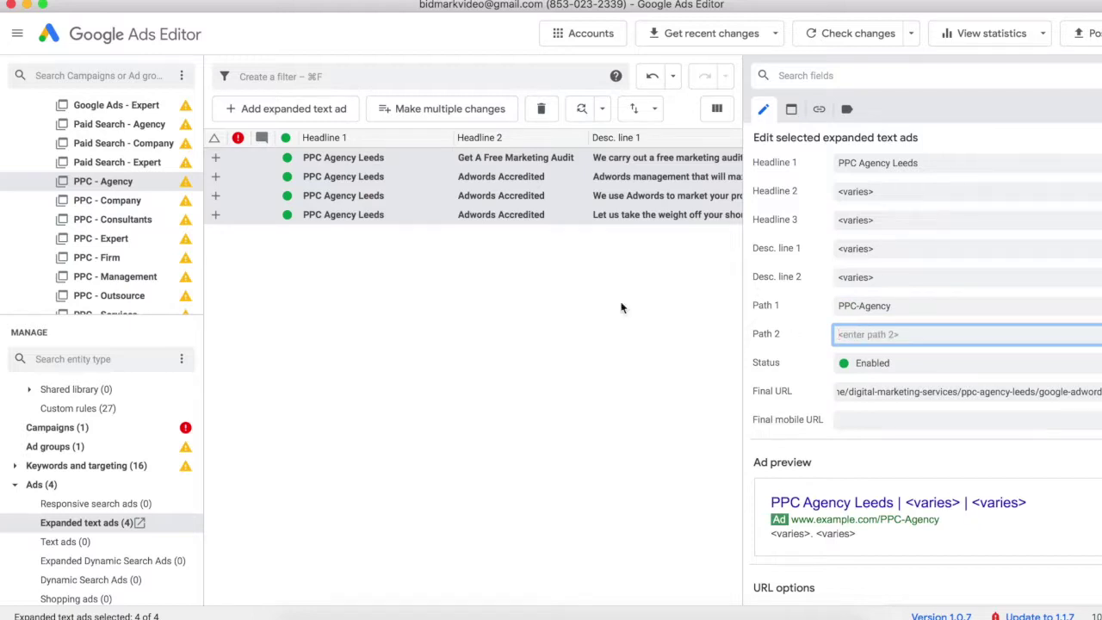
click(382, 274)
Step: Bring the ads into PPC - Company, replacing Agency with Company in Headline 1 and Path 1
click(368, 222)
key(super+a)
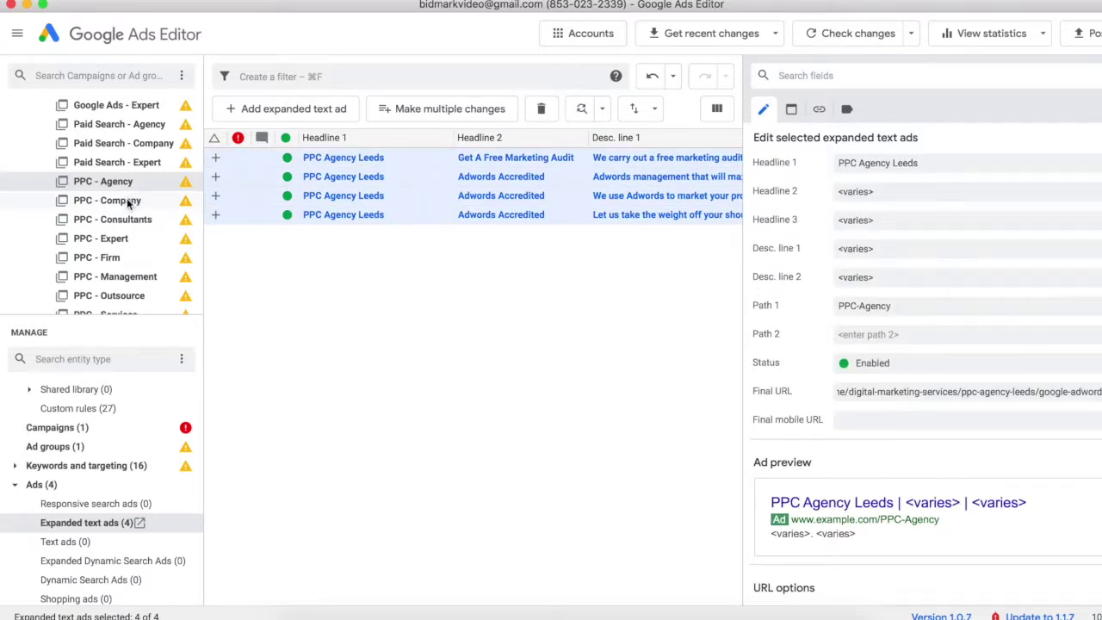
click(131, 199)
drag(859, 167, 895, 165)
text(Company)
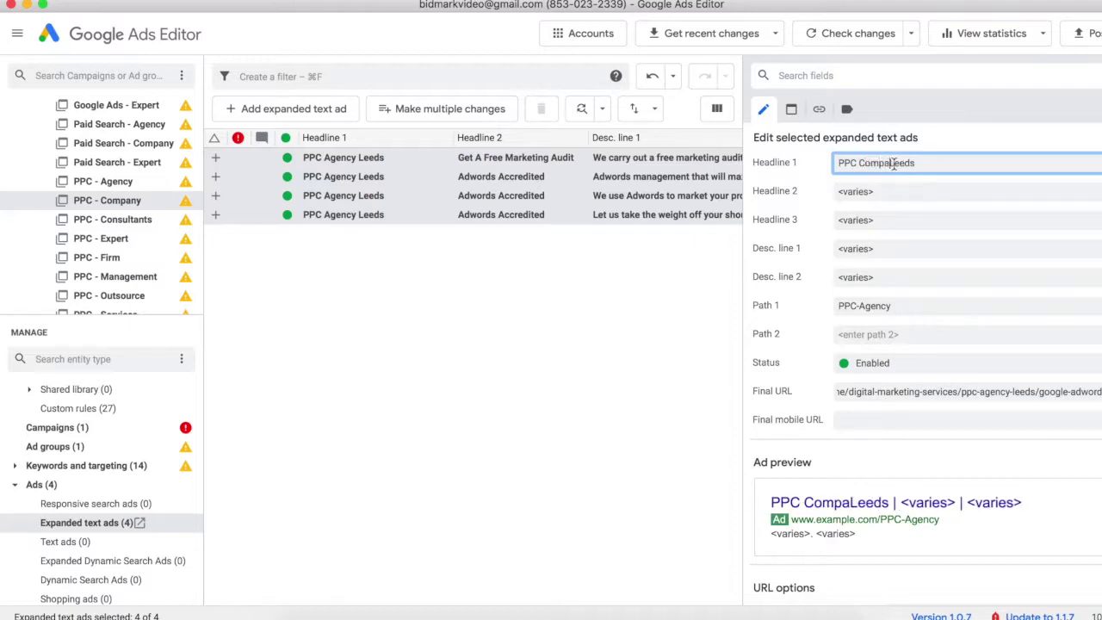
drag(860, 306, 983, 306)
text(Company)
click(448, 313)
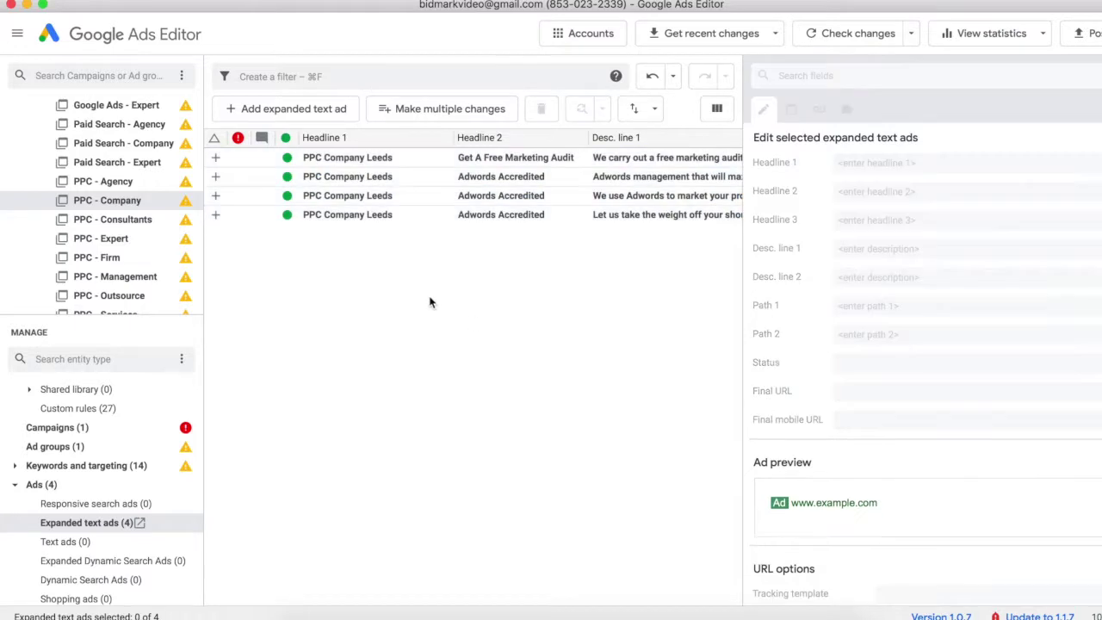
Step: Change the PPC - Consultants ads to 'PPC Consultants Leeds' with Path 1 'PPC-Consultants'
click(138, 221)
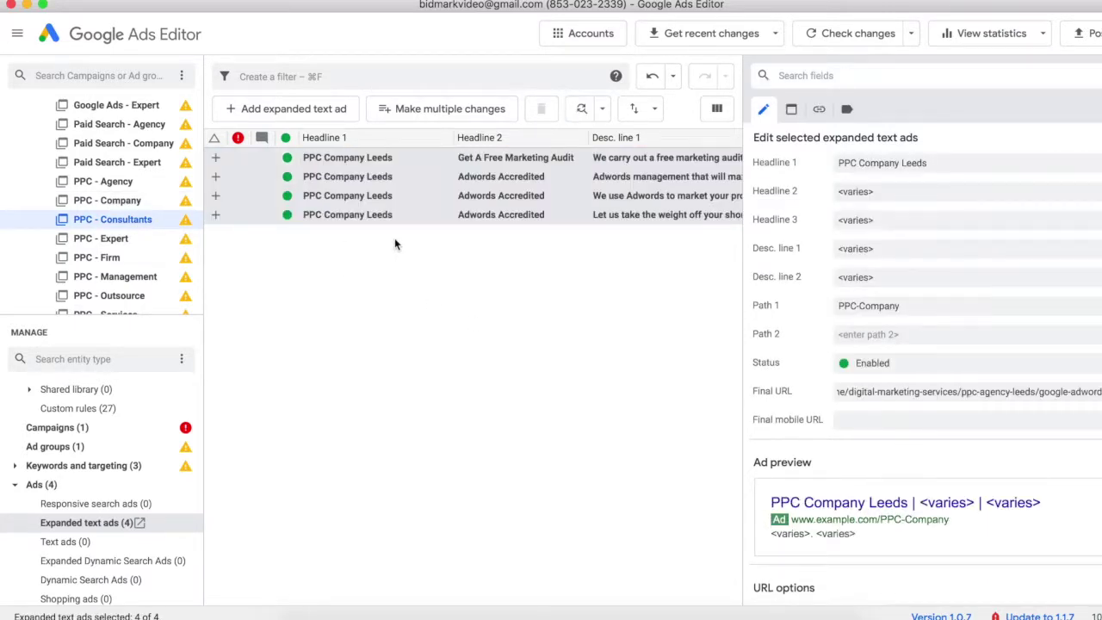
drag(856, 162, 896, 163)
text(Consultants)
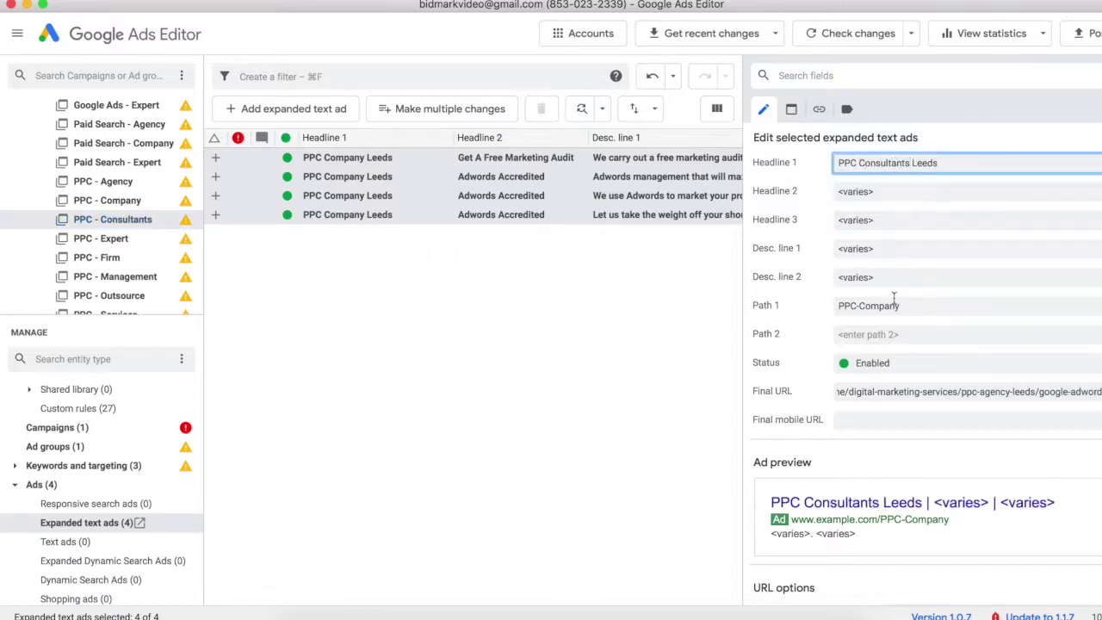
drag(864, 309, 942, 308)
text(onsultants)
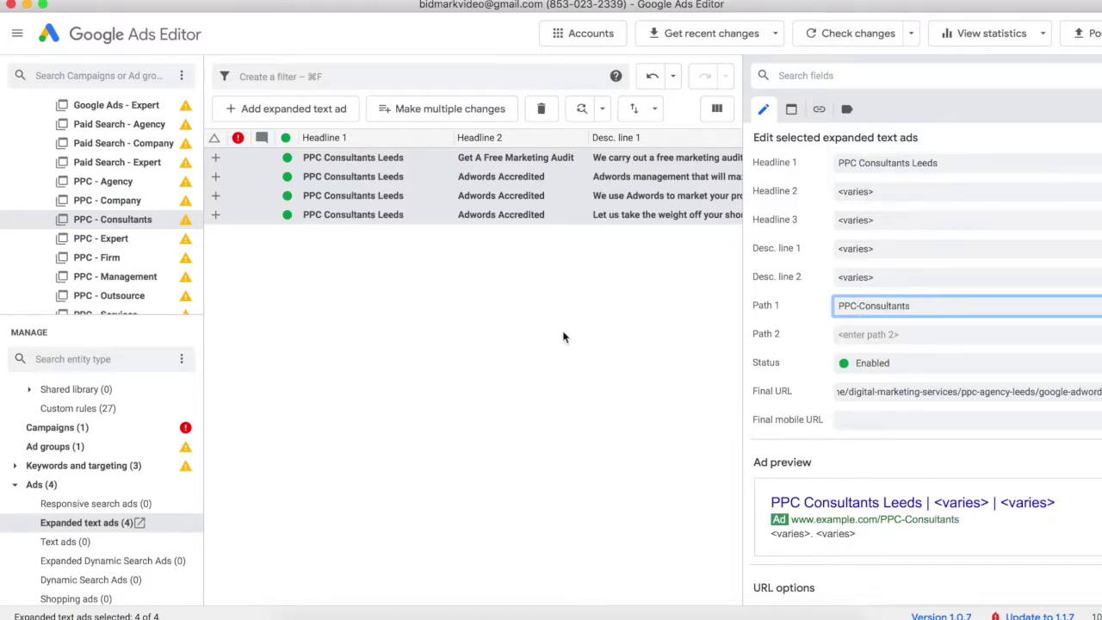
click(152, 240)
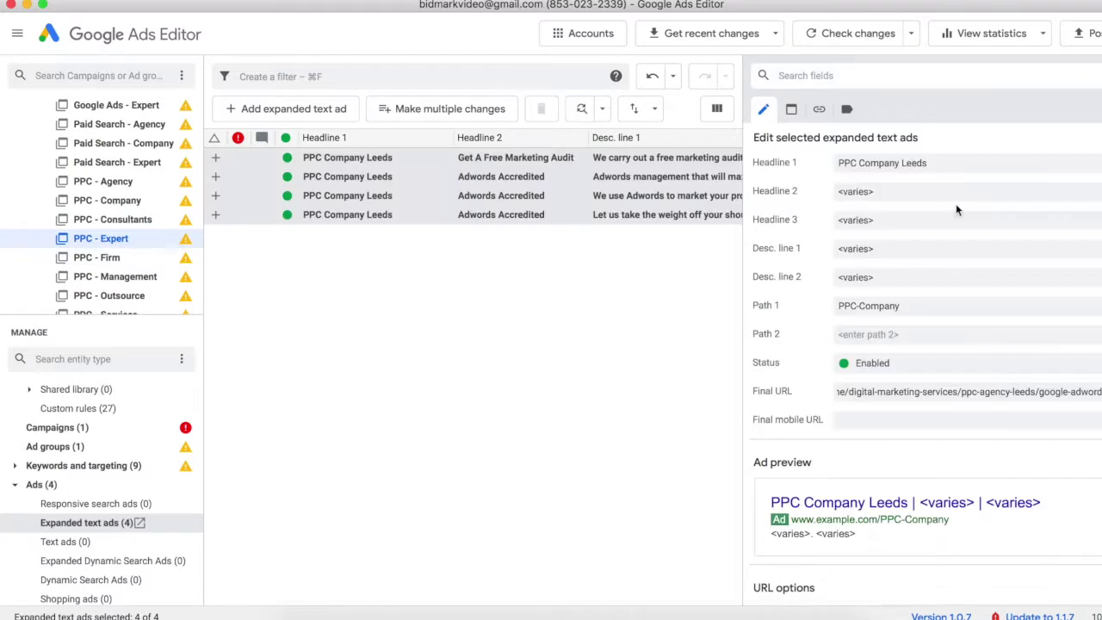
Step: Replace Company with Experts in the PPC - Expert ads' Headline 1
drag(859, 165, 902, 165)
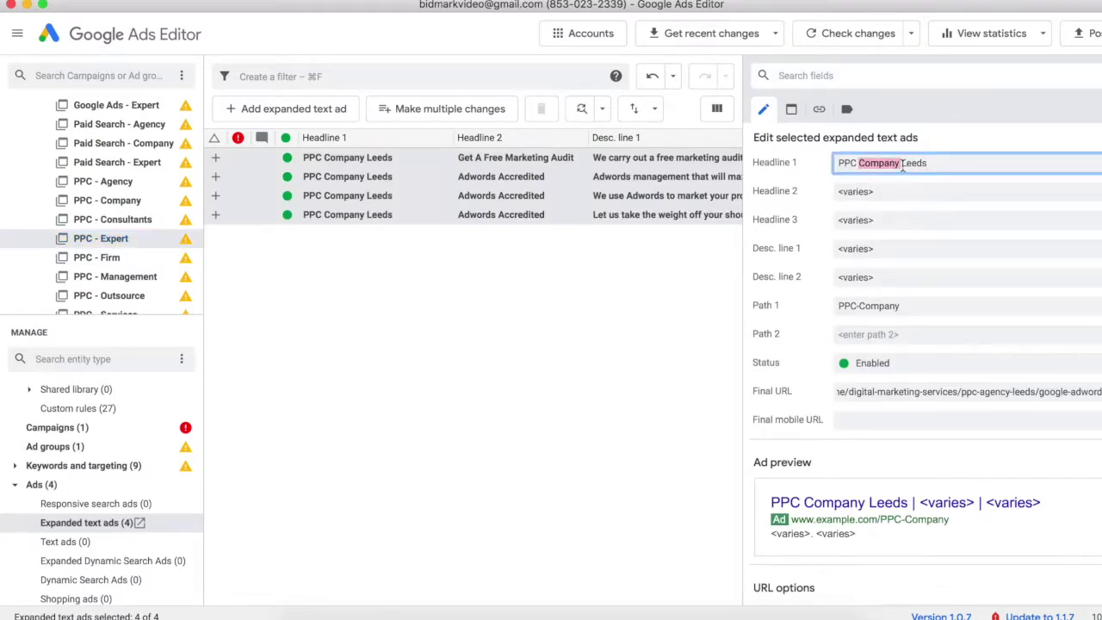
text(Experts)
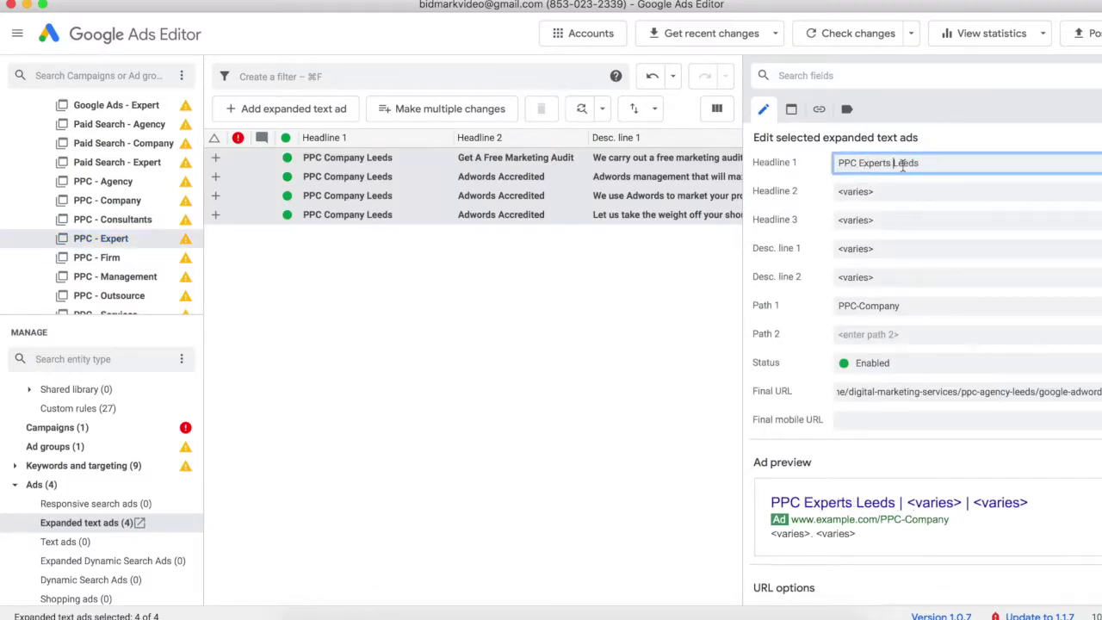
drag(859, 306, 961, 298)
text(Experts)
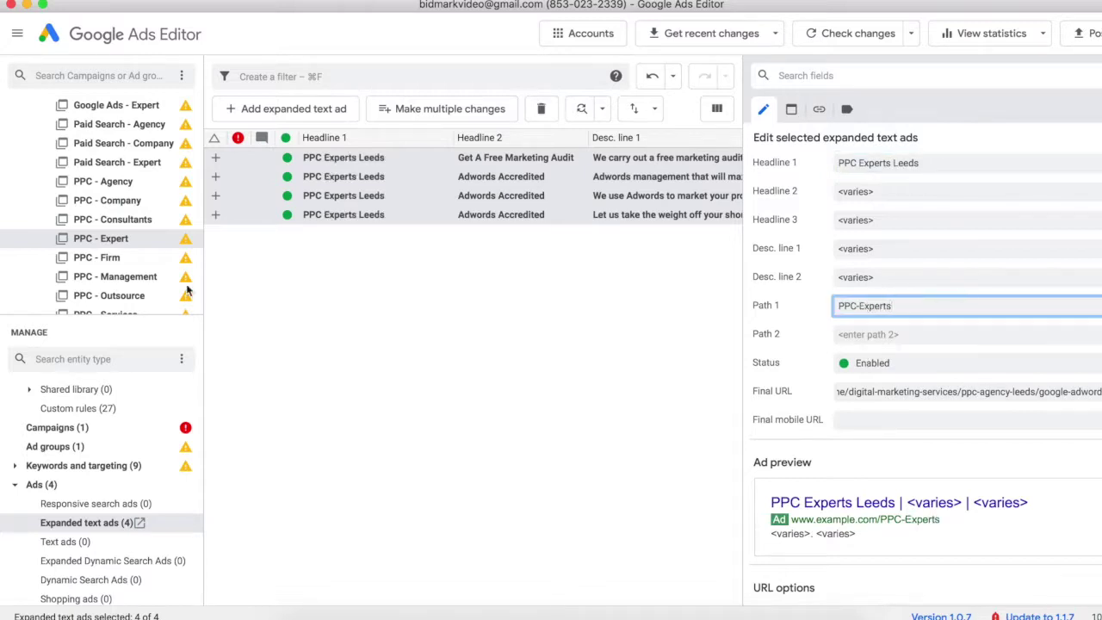
Step: Paste the ads into PPC - Firm, with Firm replacing Company in Headline 1 and Path 1
click(118, 257)
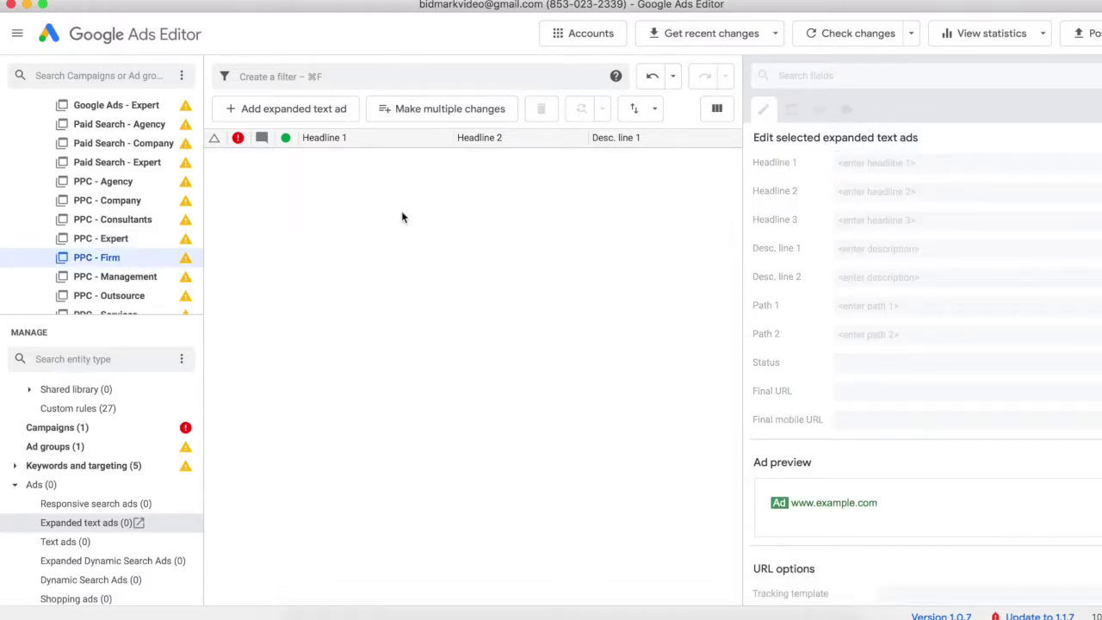
key(super+v)
drag(858, 163, 901, 164)
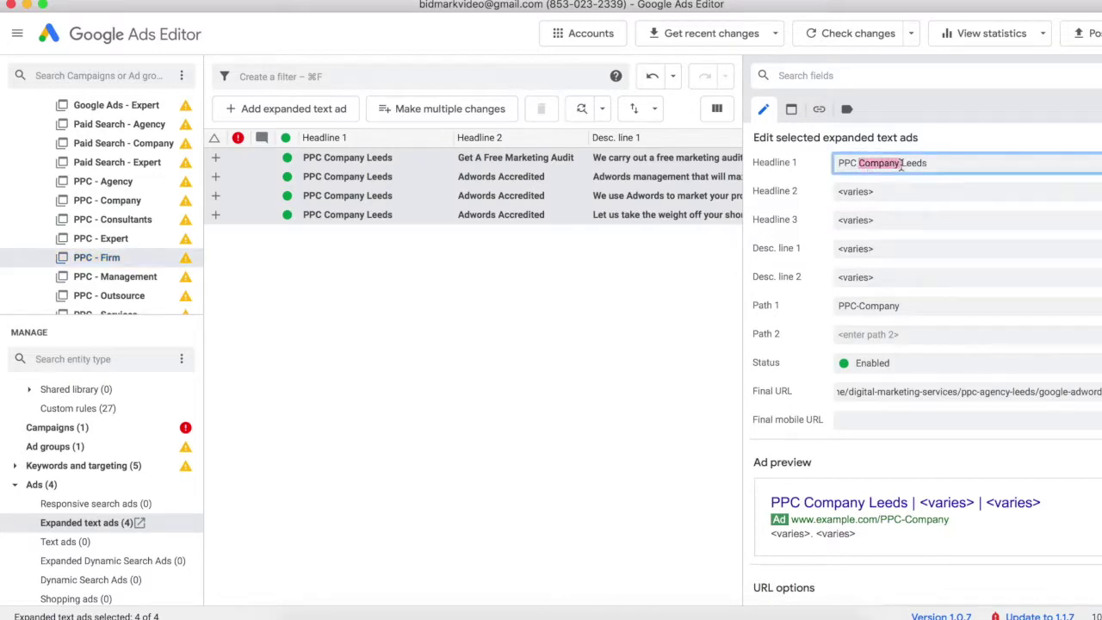
text(Firm)
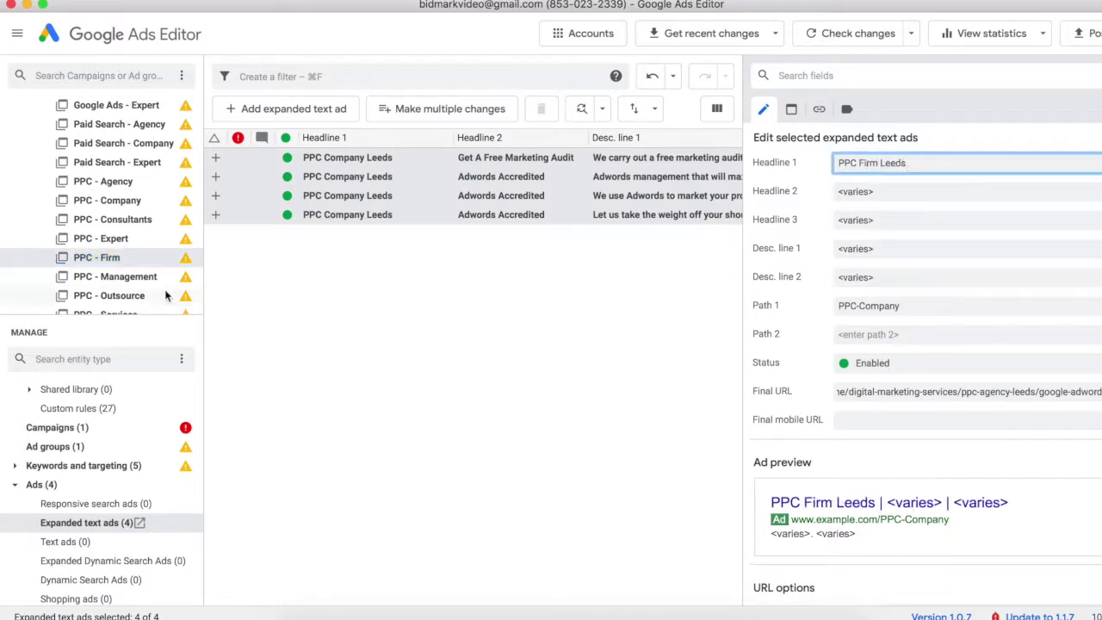
drag(859, 306, 1032, 306)
text(Firm)
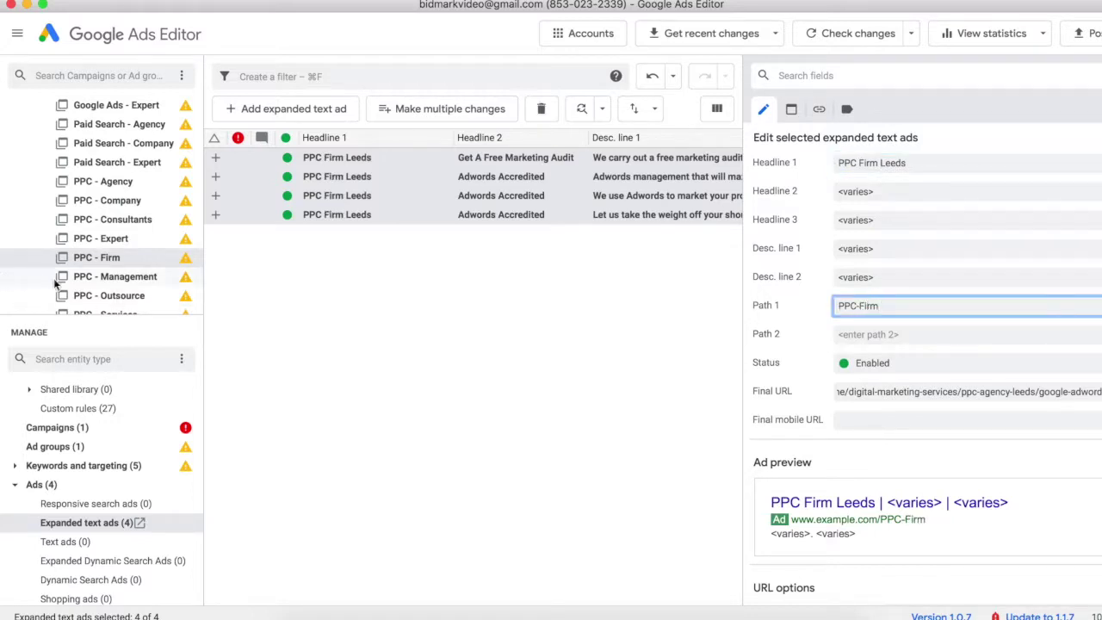
Step: Make the PPC - Management ads read 'PPC Management Leeds' with Path 1 'Management'
click(86, 281)
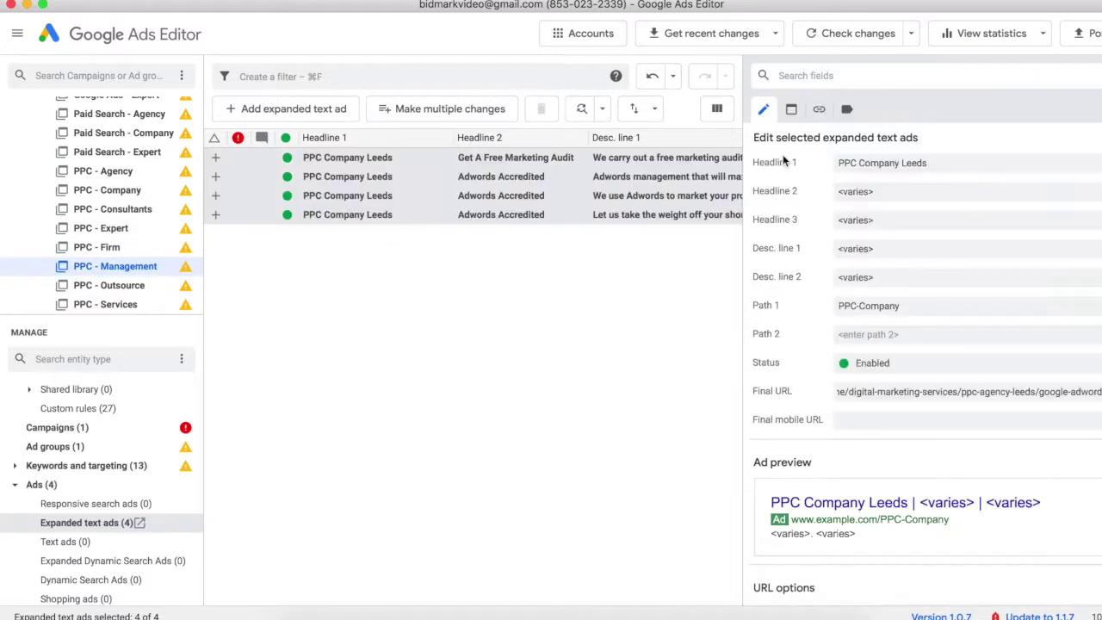
drag(863, 164, 895, 166)
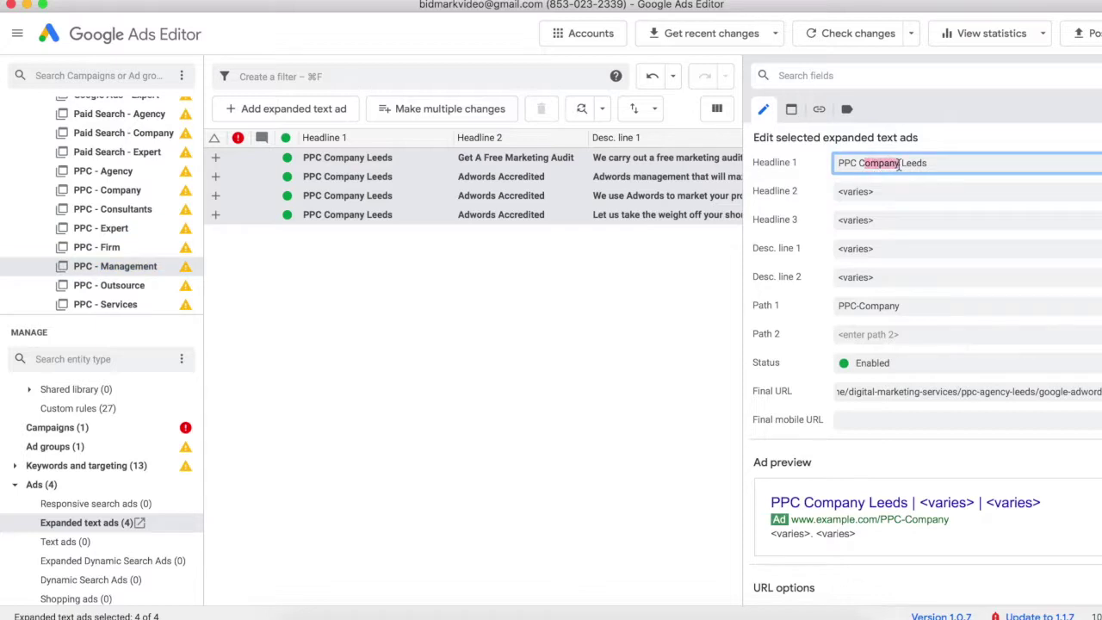
key(BackSpace)
key(BackSpace)
text(Management)
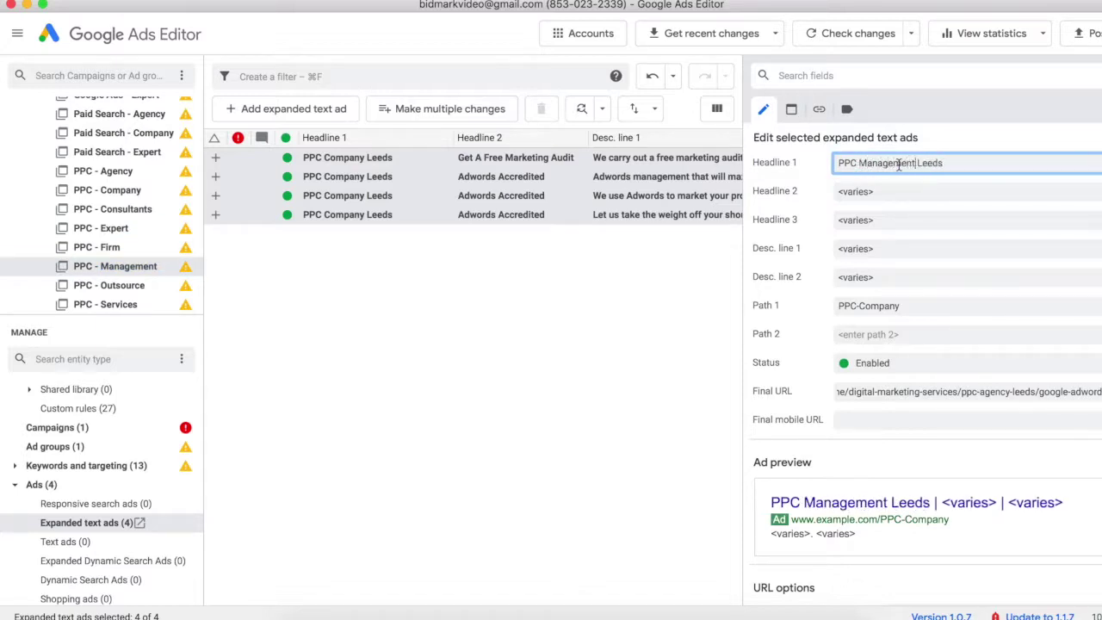
drag(859, 307, 983, 307)
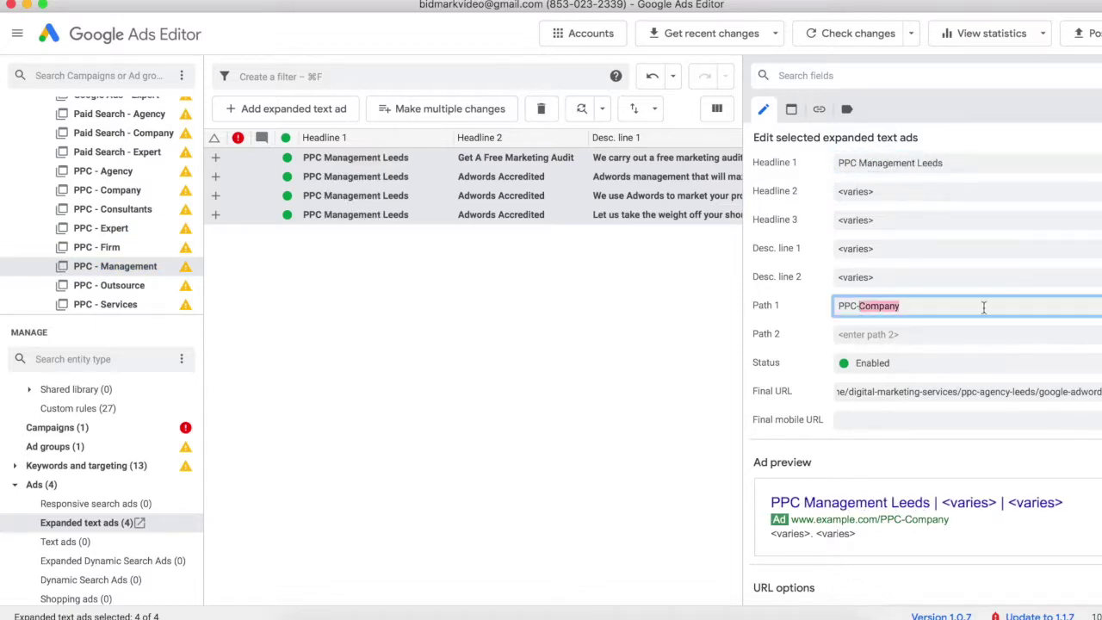
text(man)
key(BackSpace)
key(BackSpace)
key(BackSpace)
text(Management)
click(100, 289)
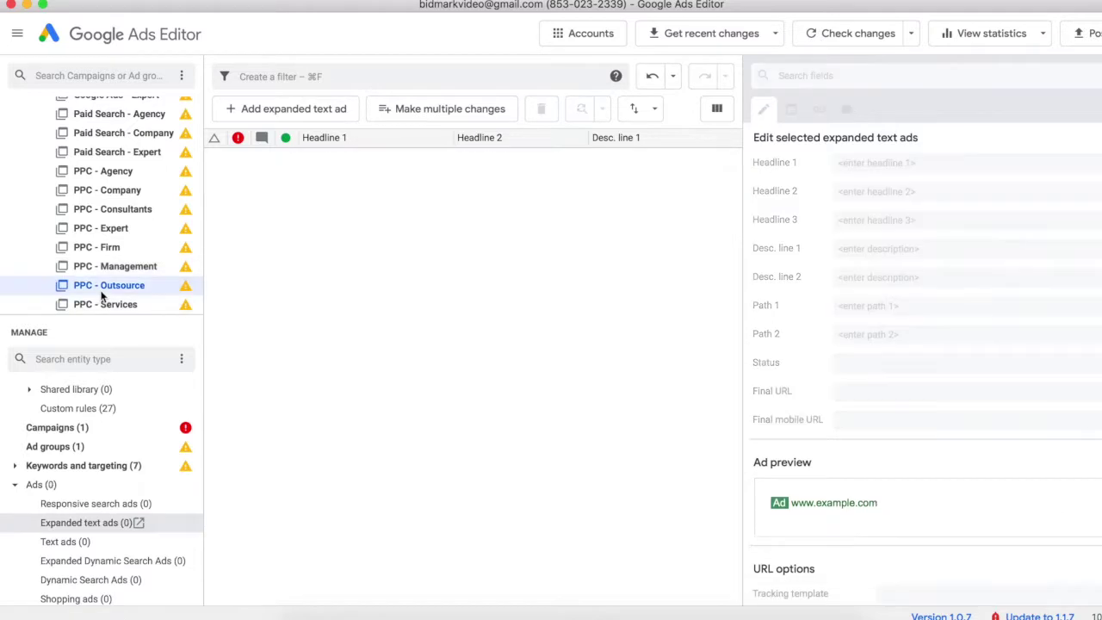
Step: Set the PPC - Outsource ads to 'Outsourced PPC Services' with paths Outsource / PPC - Services
click(840, 164)
text(Outsourced)
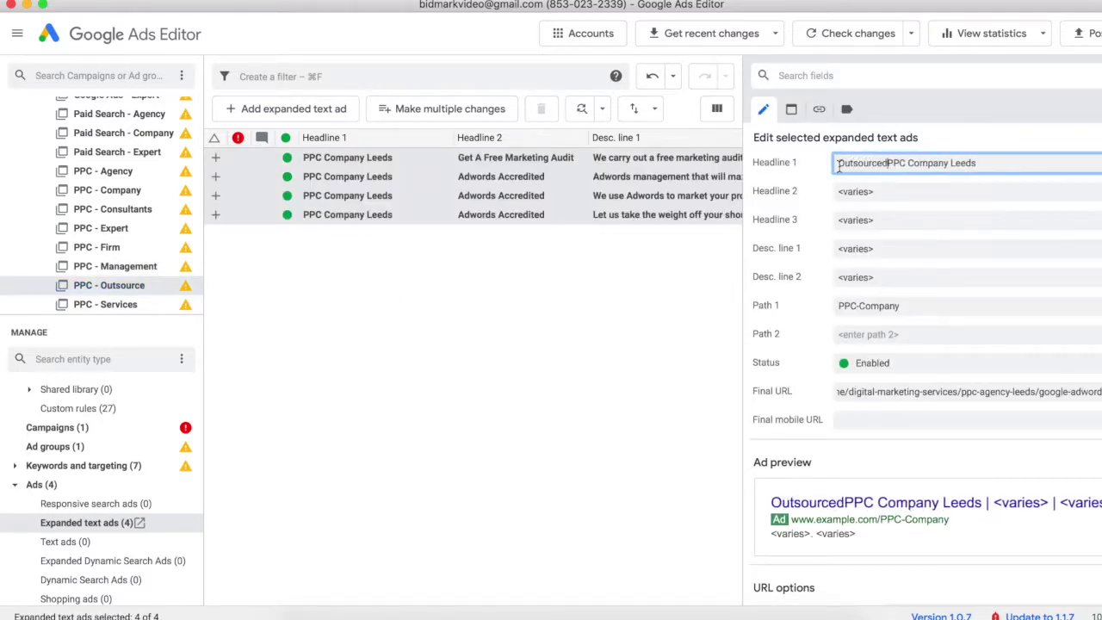
drag(910, 164, 979, 163)
text(Services)
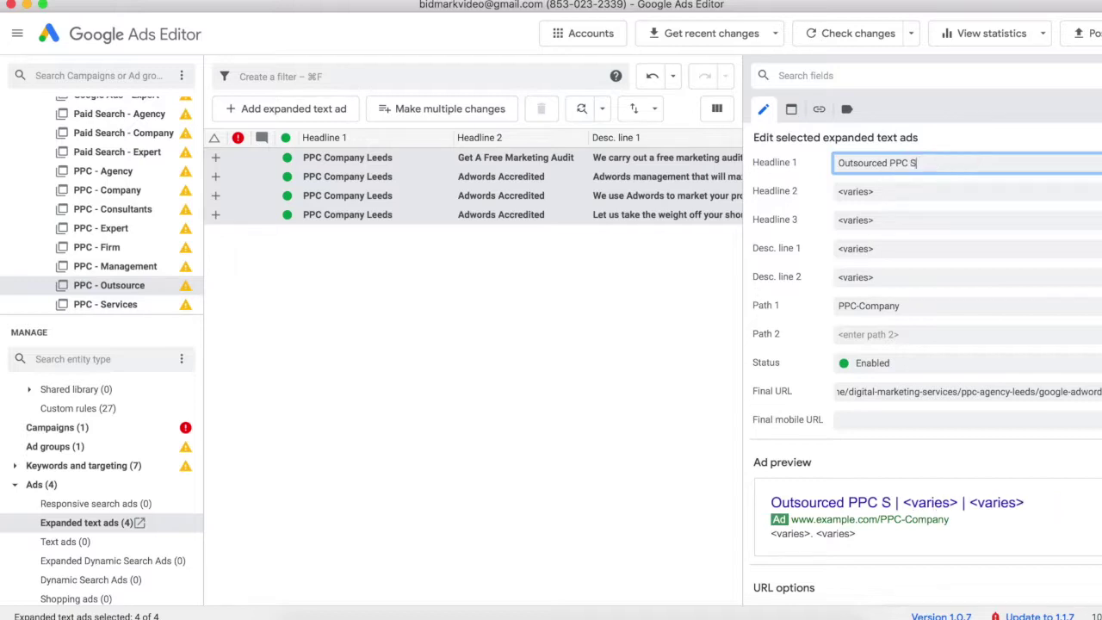
click(848, 305)
key(super+a)
text(Outsource)
key(Tab)
text(PP)
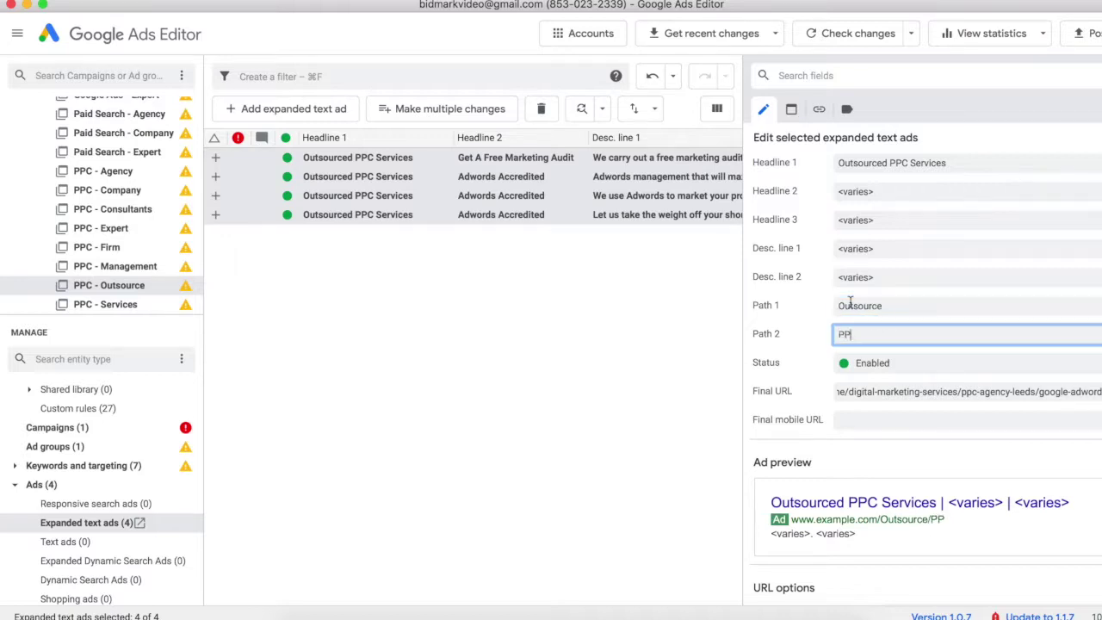
text(C - Services)
click(140, 305)
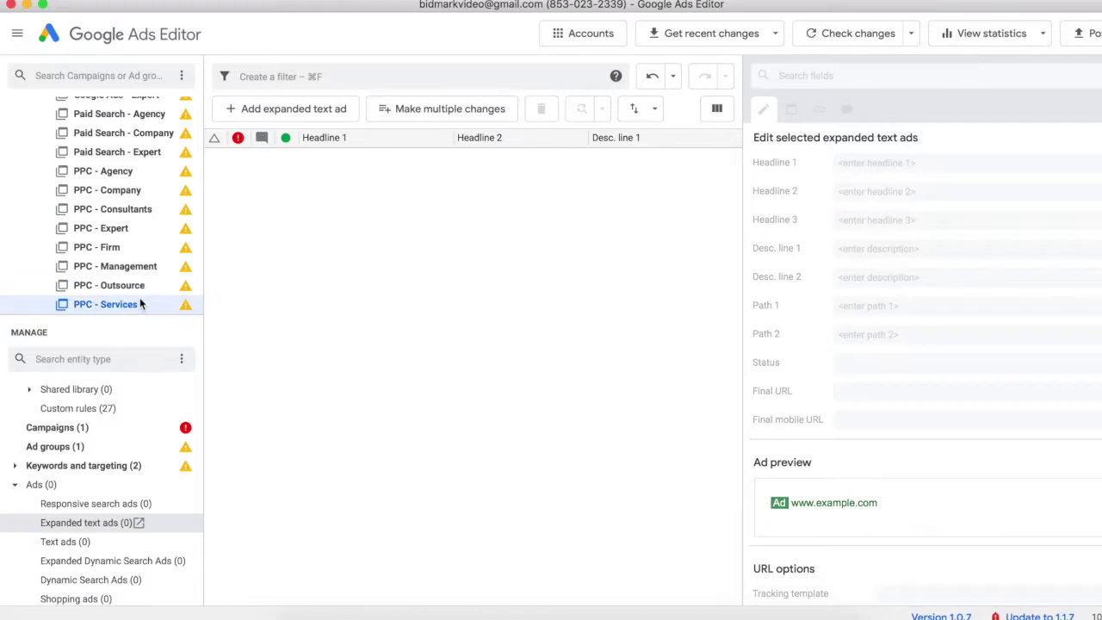
Step: Copy the ads into PPC - Services as 'PPC Services' with Path 1 PPC-Services, Path 2 cleared
click(158, 287)
key(super+a)
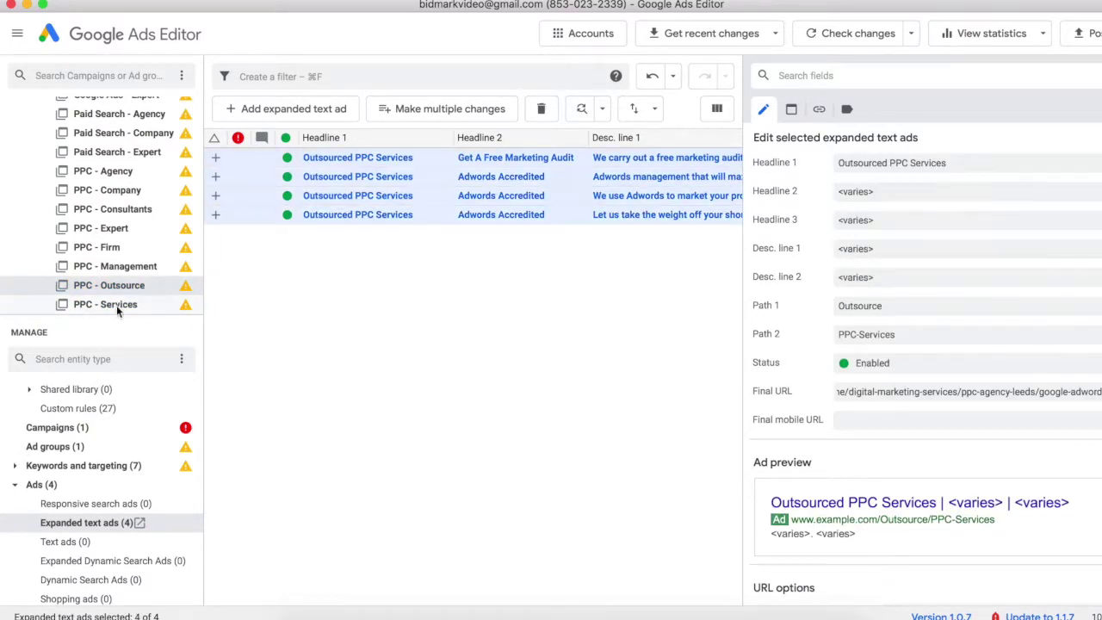
click(116, 305)
drag(890, 162, 727, 163)
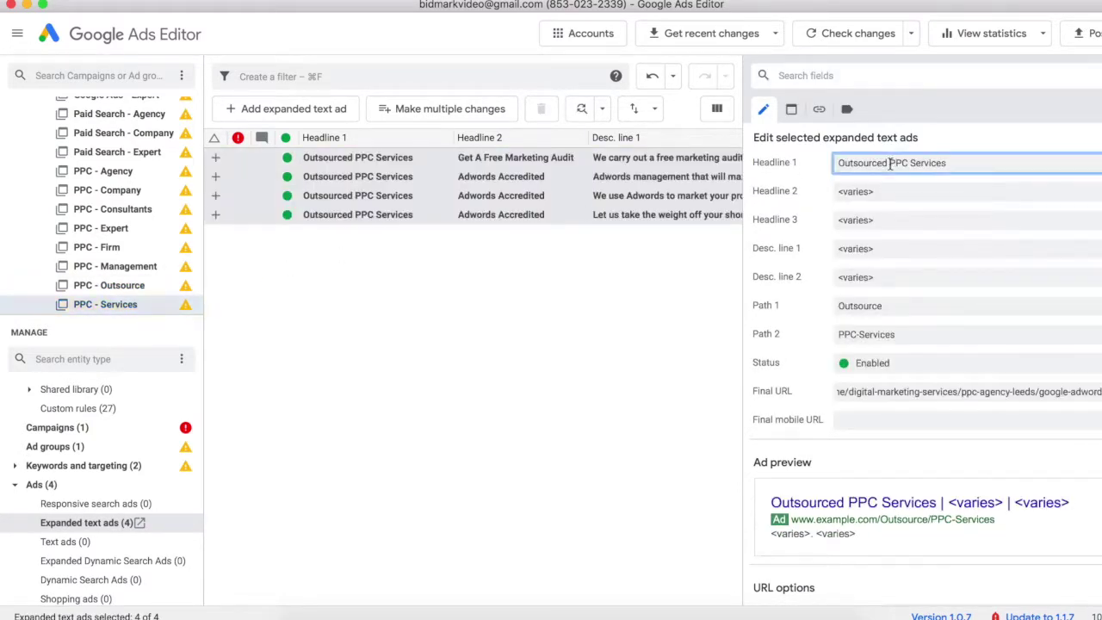
key(BackSpace)
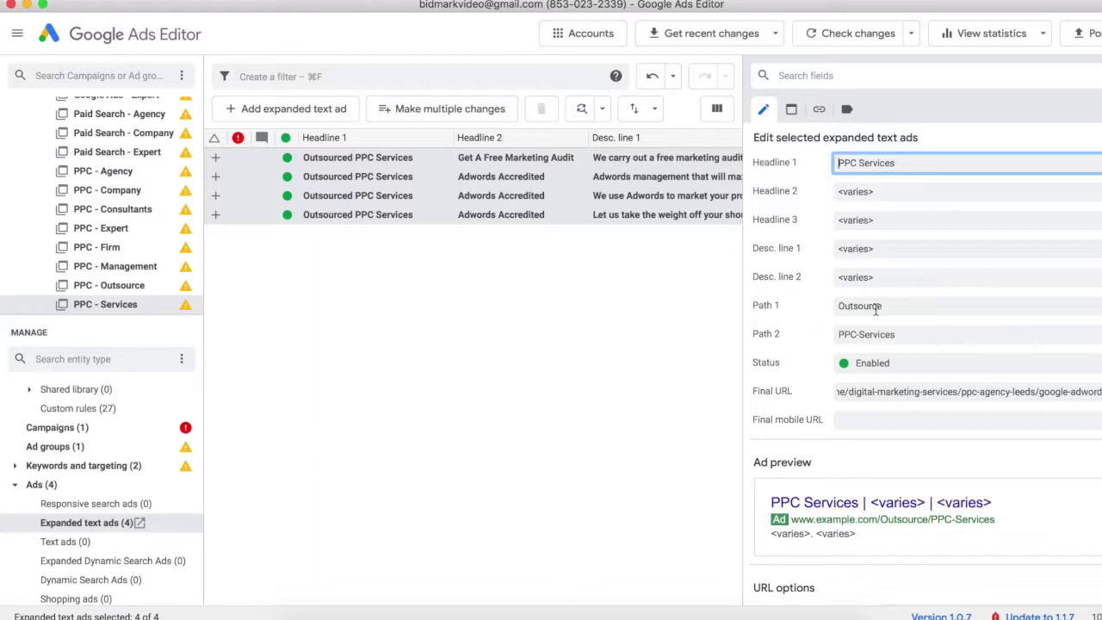
click(865, 334)
key(super+a)
key(super+c)
key(BackSpace)
click(862, 305)
key(super+a)
key(super+v)
click(450, 307)
click(134, 269)
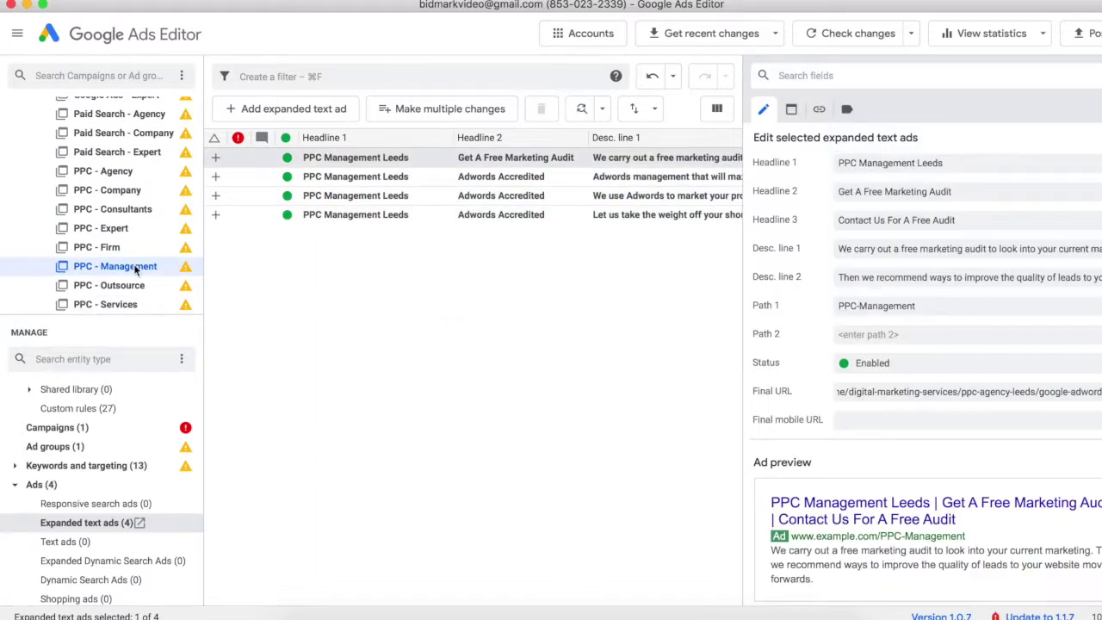
Step: Review the Adwords - Agency ad group's keywords and expanded text ads, then all campaign ads
scroll(134, 269, up, 5)
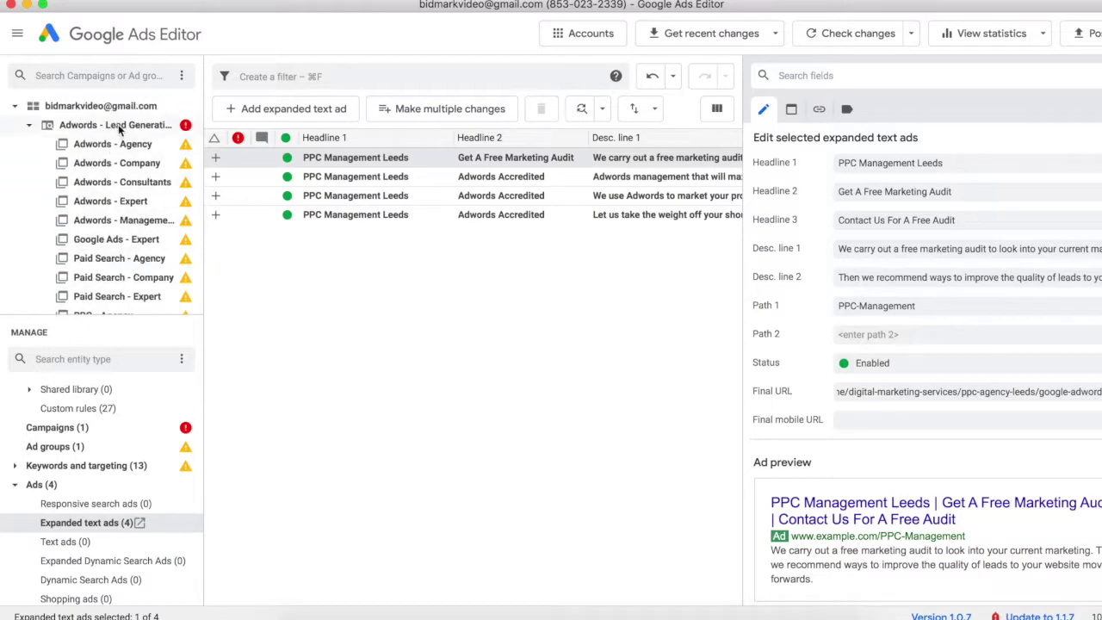
click(118, 125)
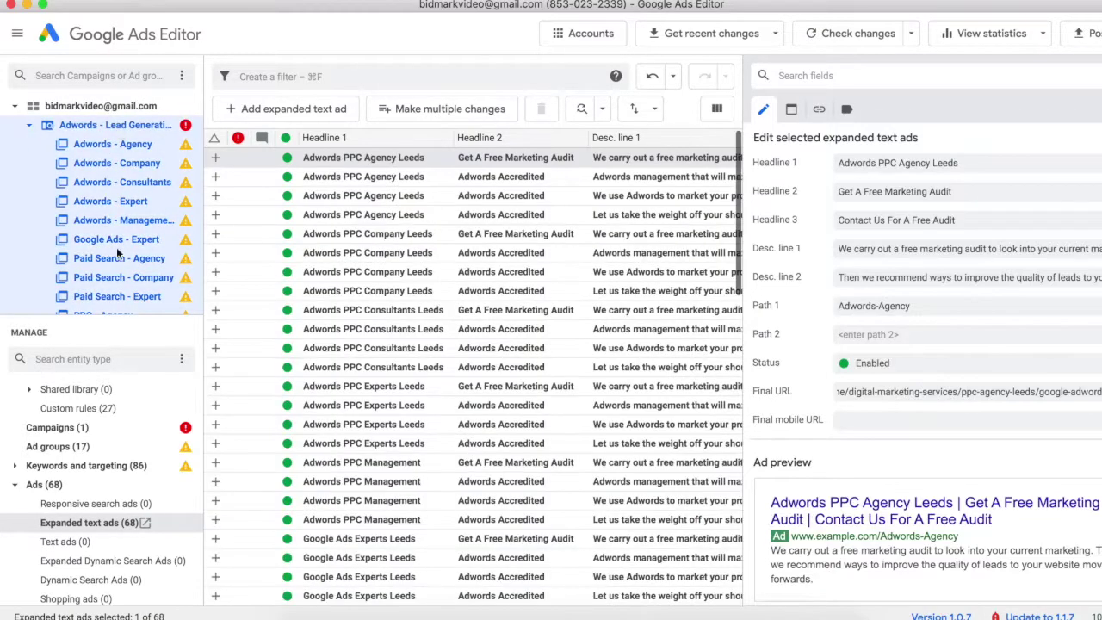
click(107, 145)
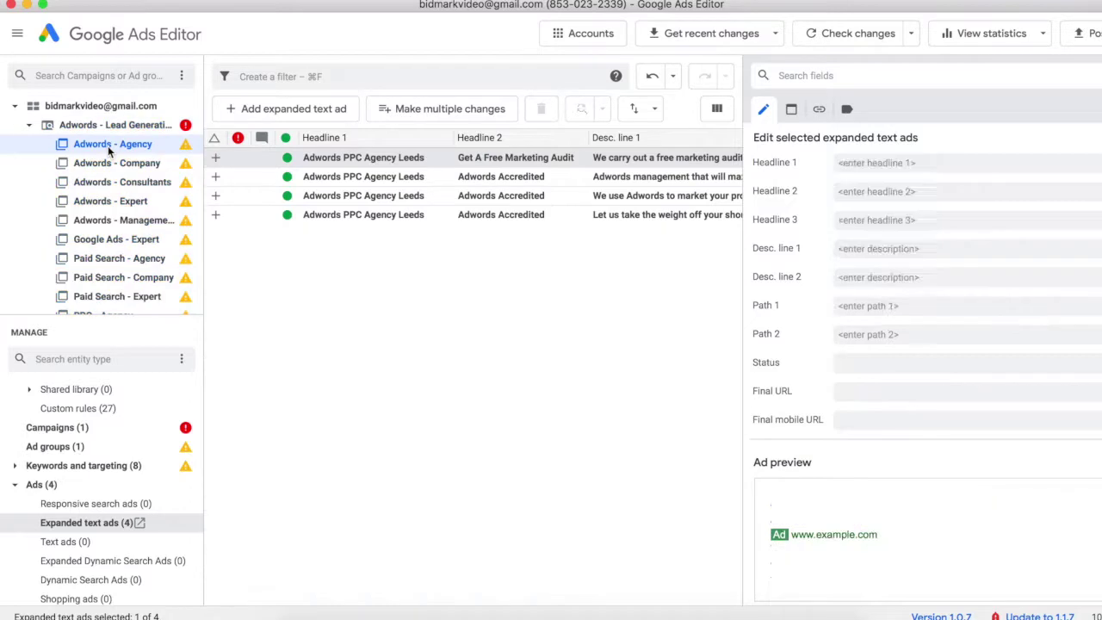
click(74, 466)
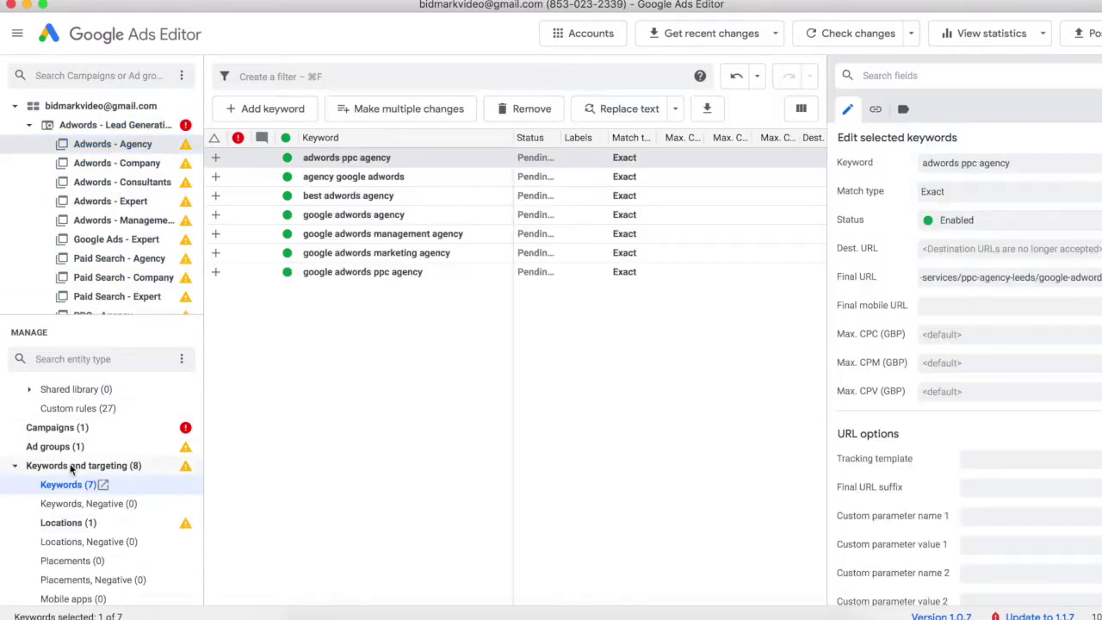
click(14, 466)
click(48, 523)
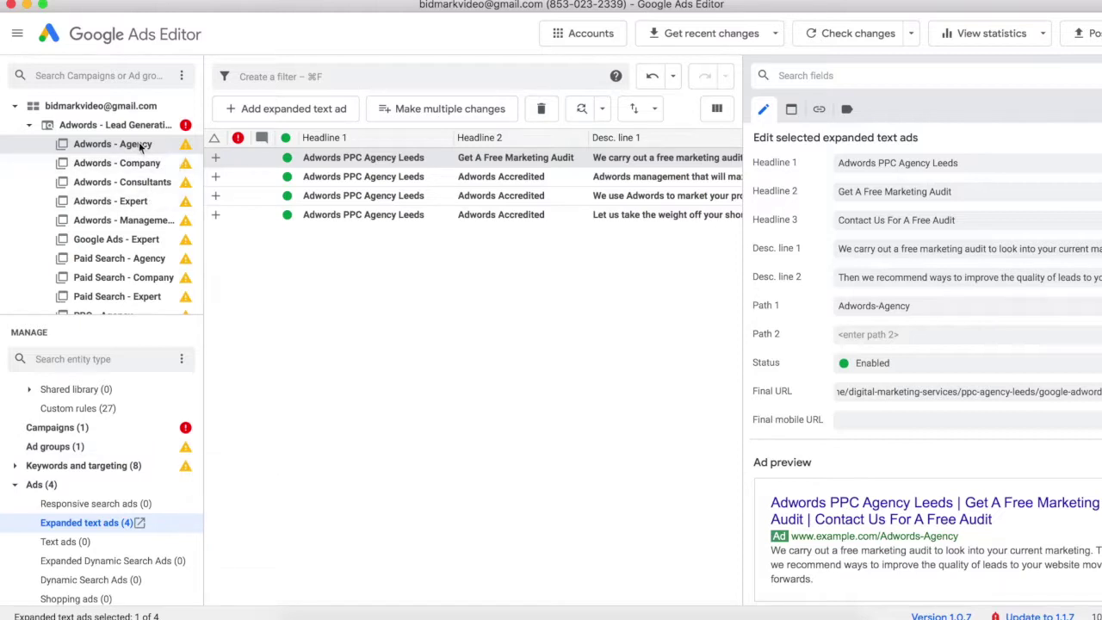
click(119, 129)
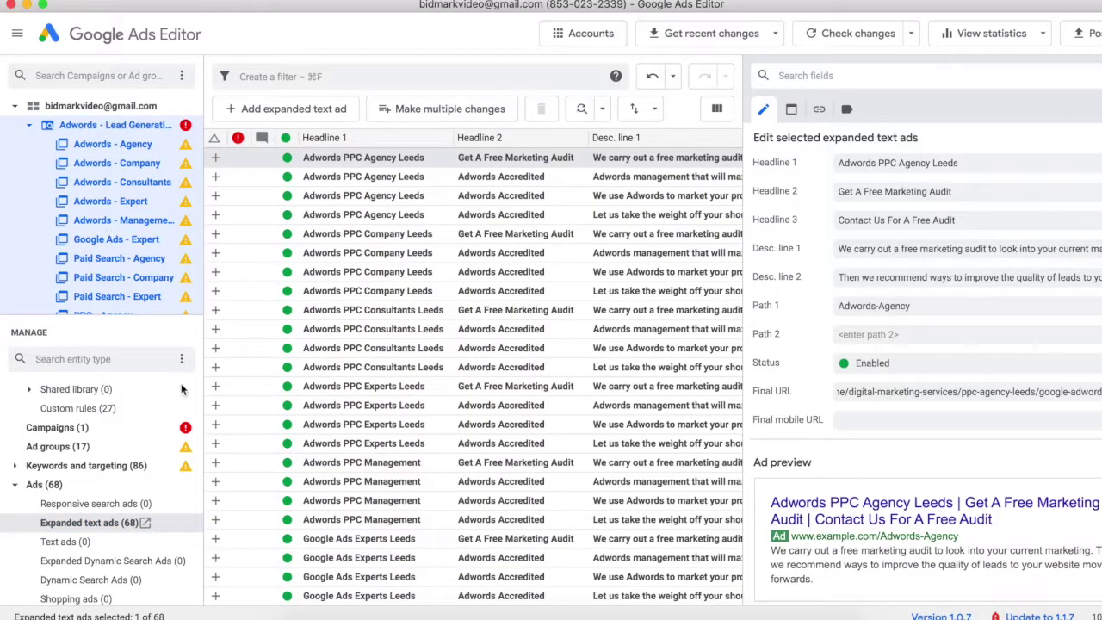
Step: Check the campaign's 68 ads and 85 keywords, then bring up the Adwords - Lead Generation settings
click(54, 432)
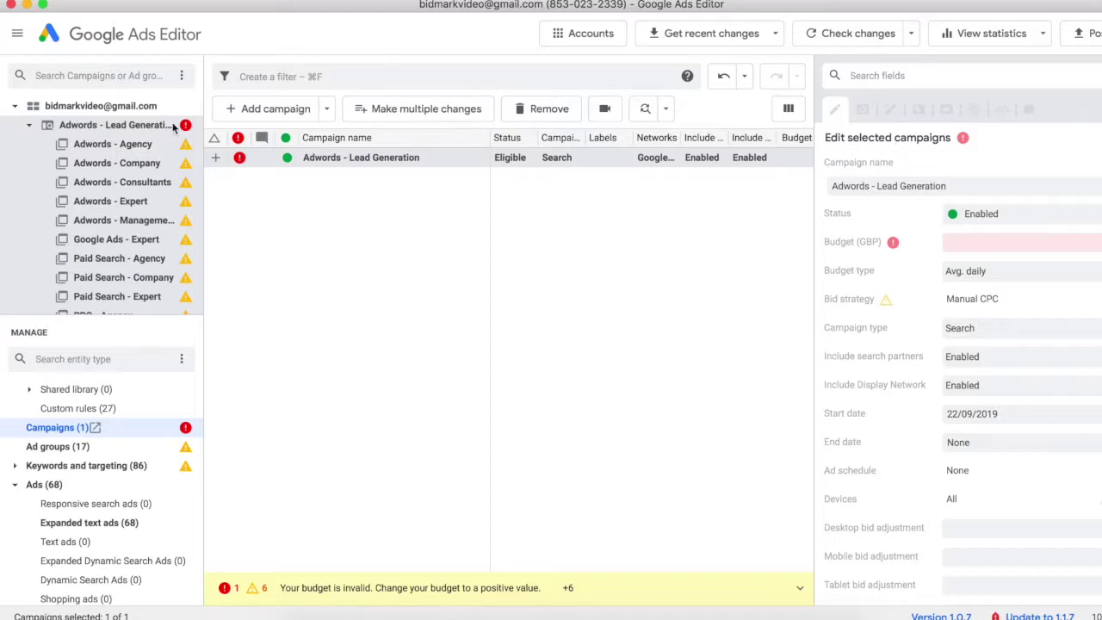
click(111, 126)
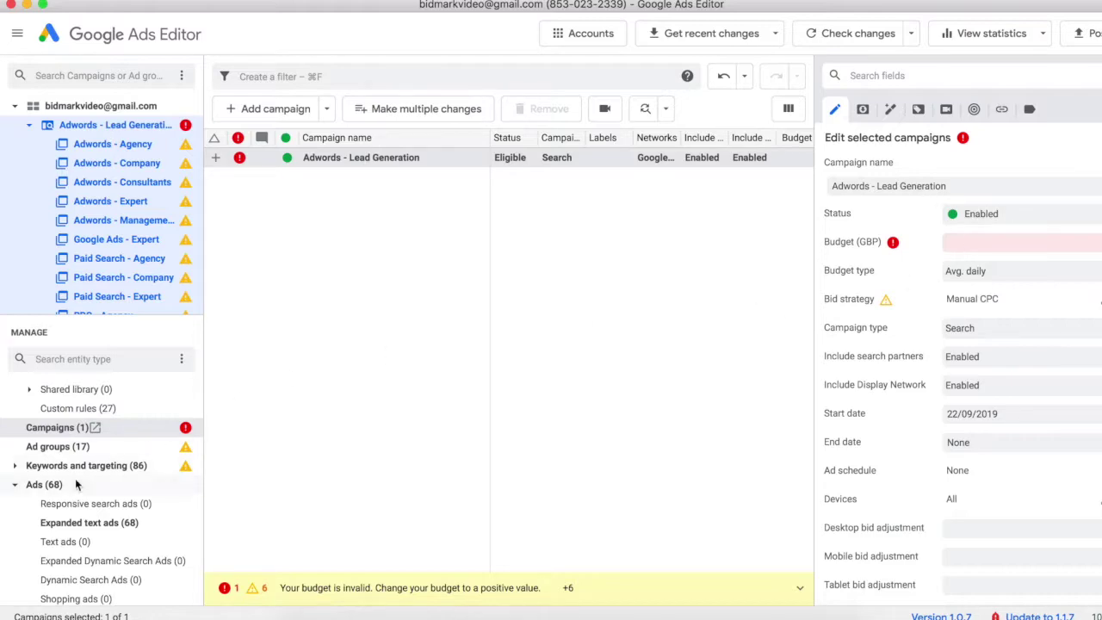
click(53, 522)
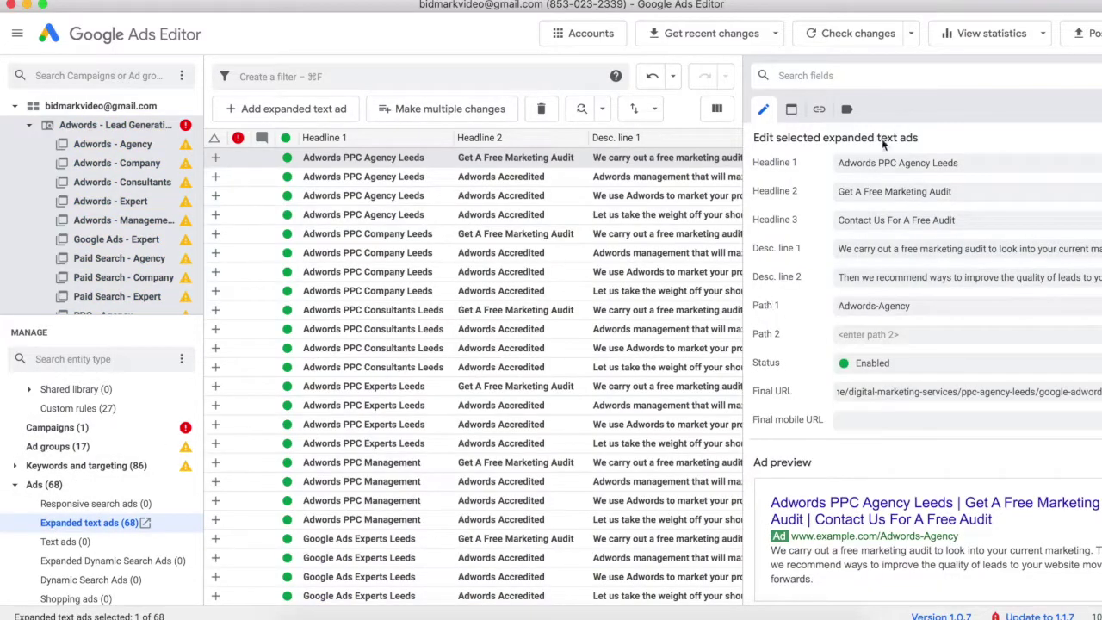
click(97, 468)
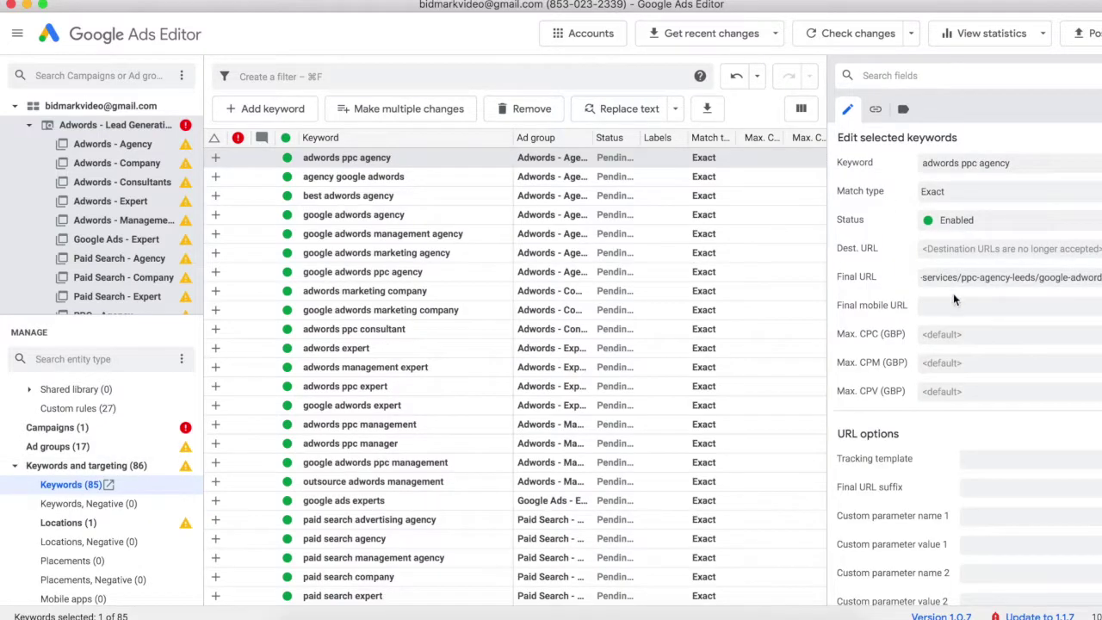
click(122, 124)
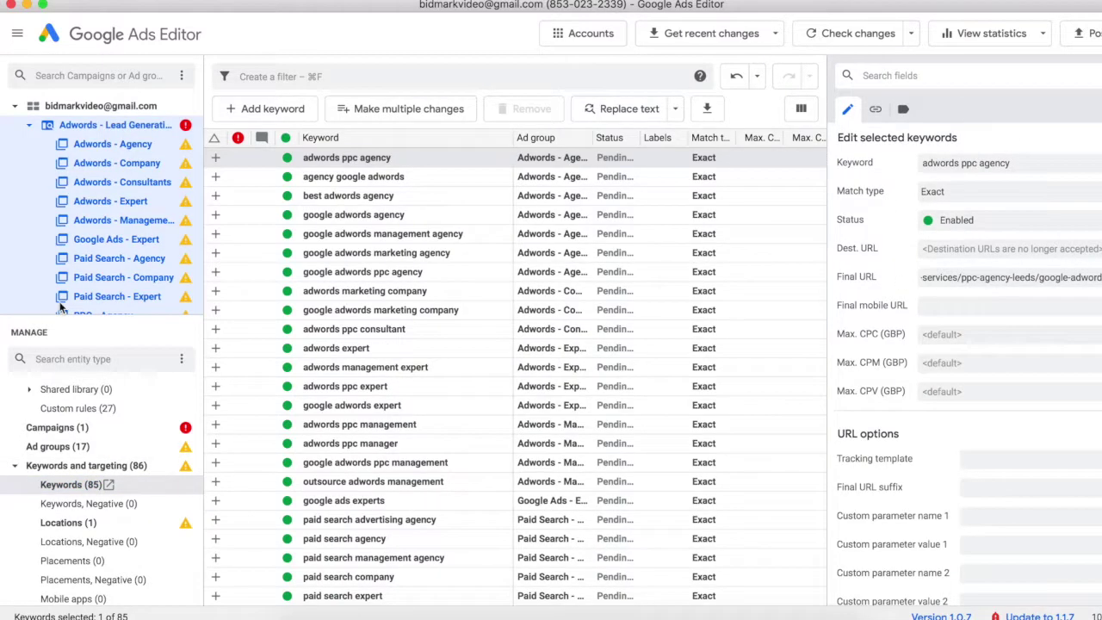
click(44, 428)
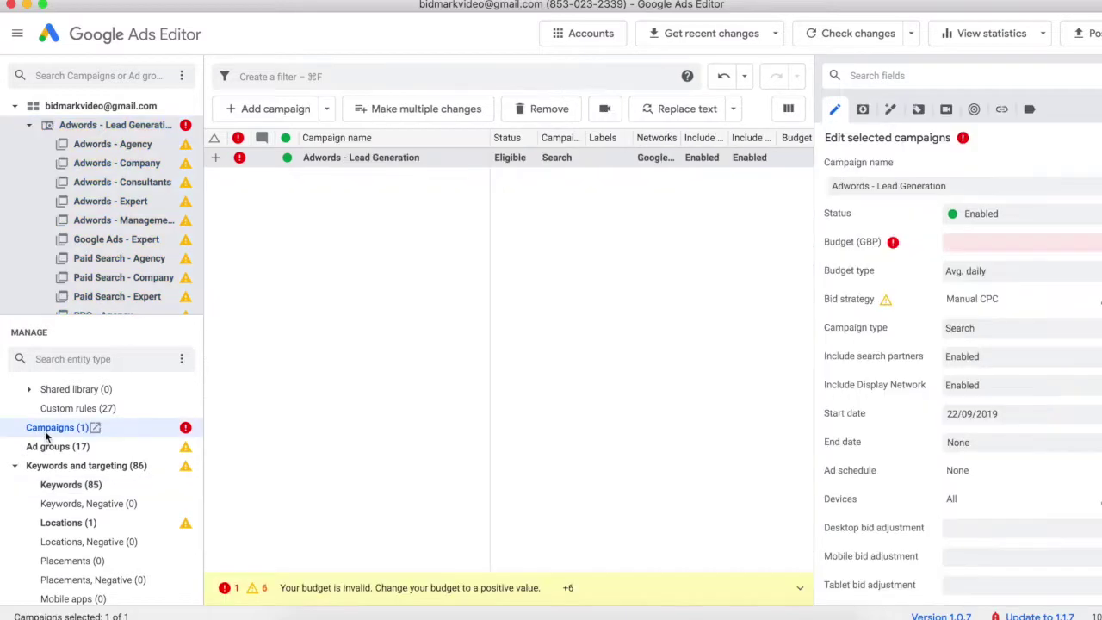
Step: Set the Lead Generation campaign budget to 10 GBP and ignore the manual-bidding warning
click(948, 239)
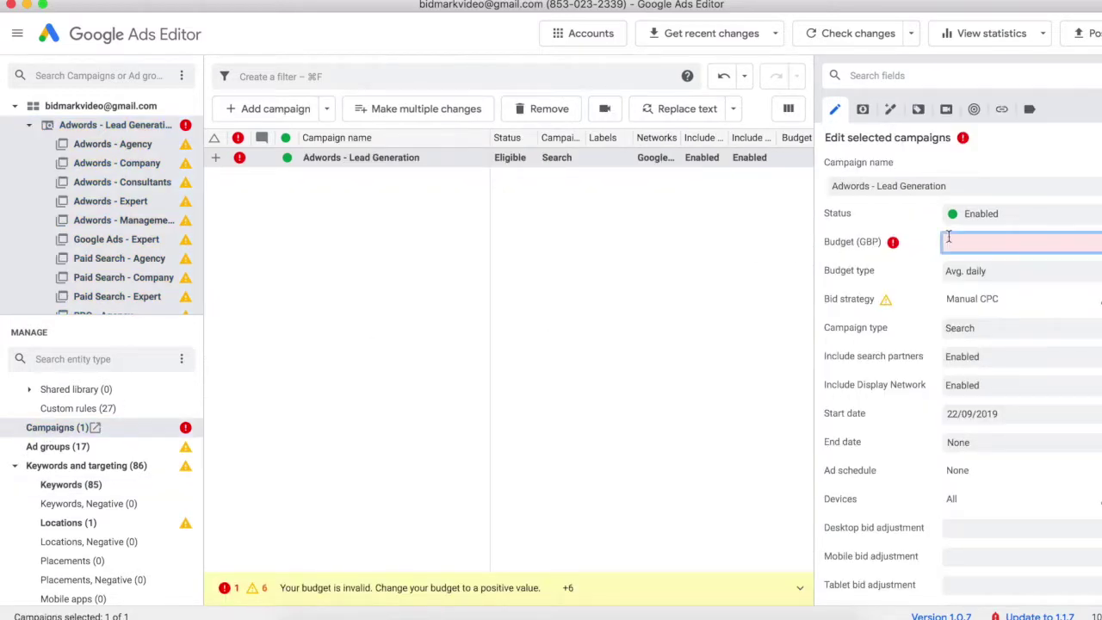
text(10)
key(Return)
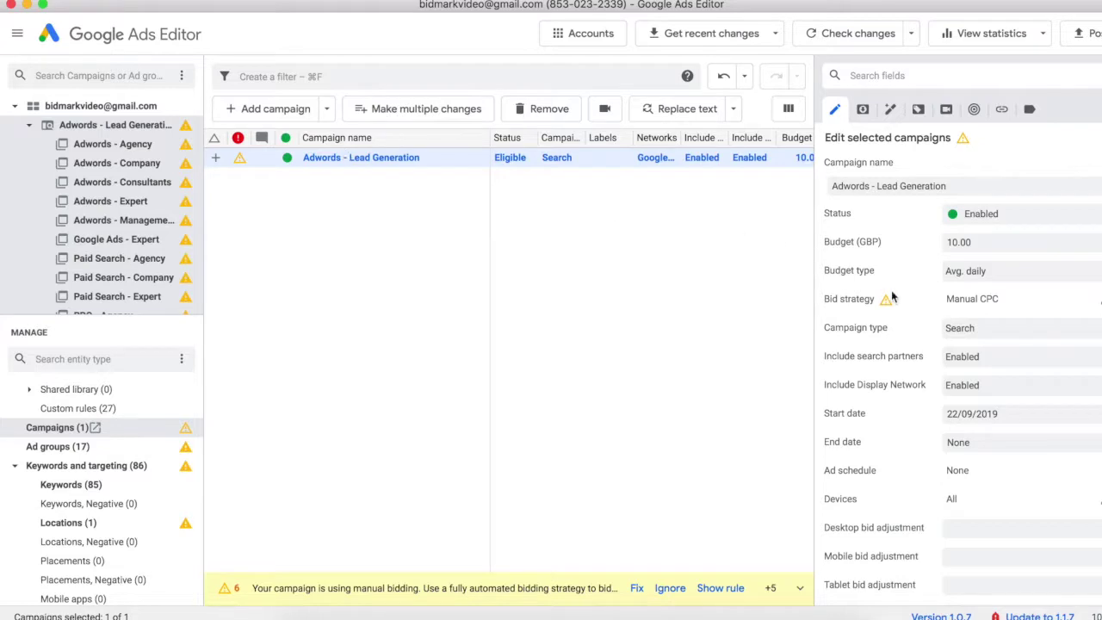
mouse_move(885, 301)
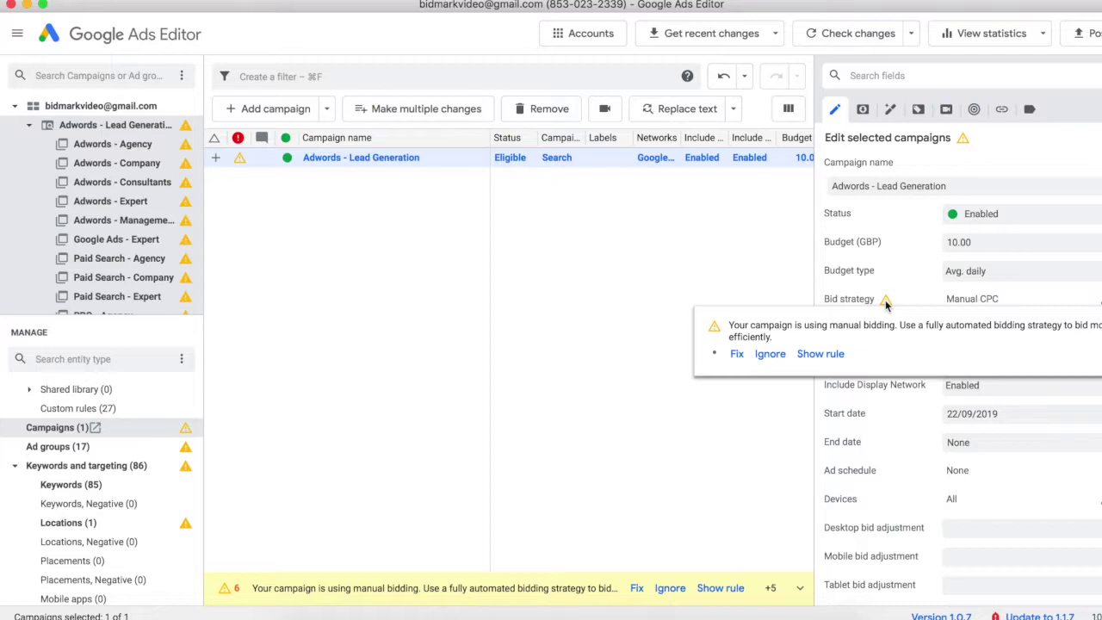
click(771, 359)
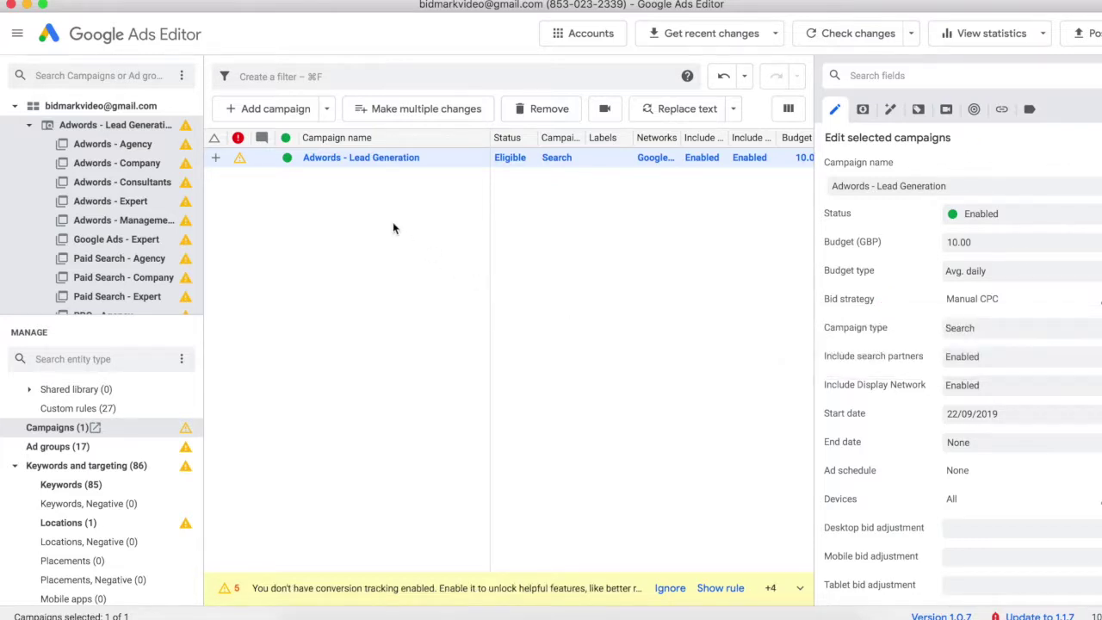
scroll(996, 340, down, 10)
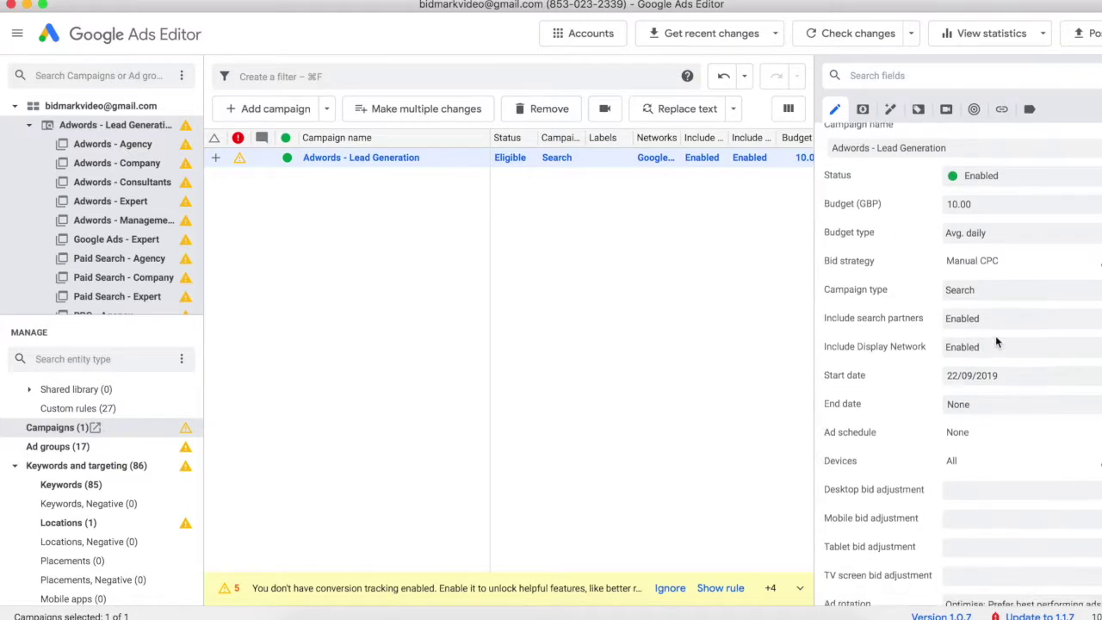
scroll(996, 341, down, 20)
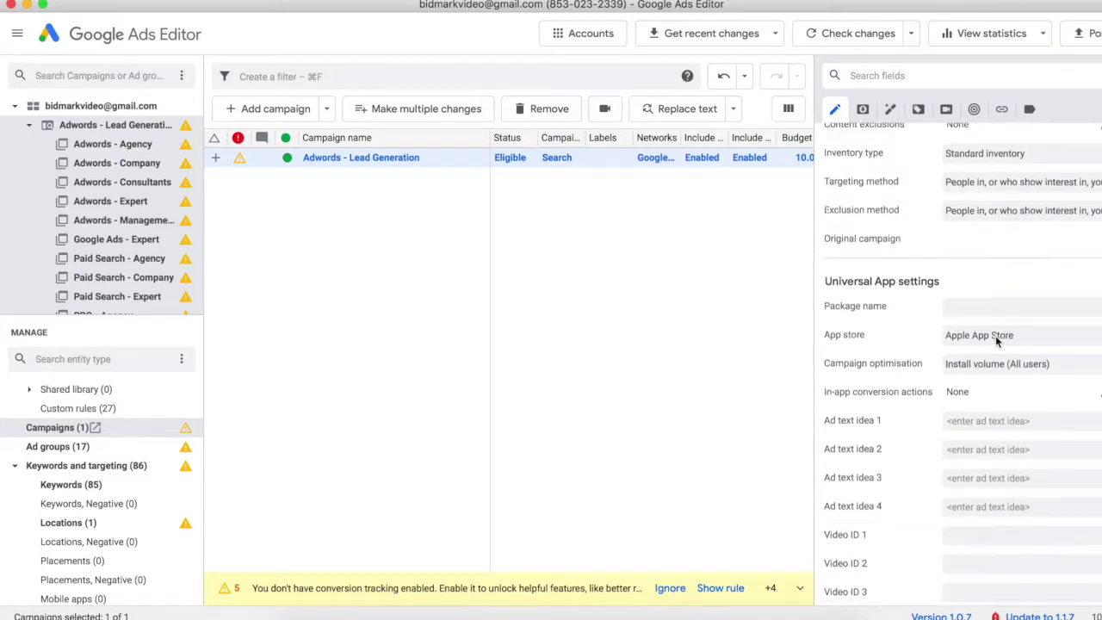
scroll(996, 341, down, 20)
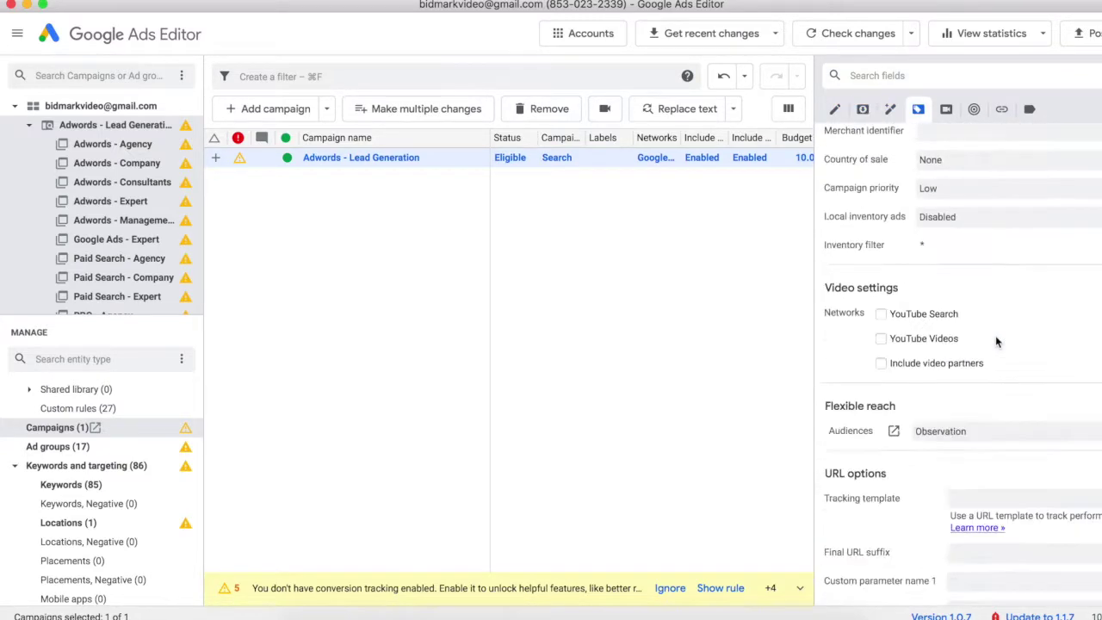
scroll(995, 342, down, 5)
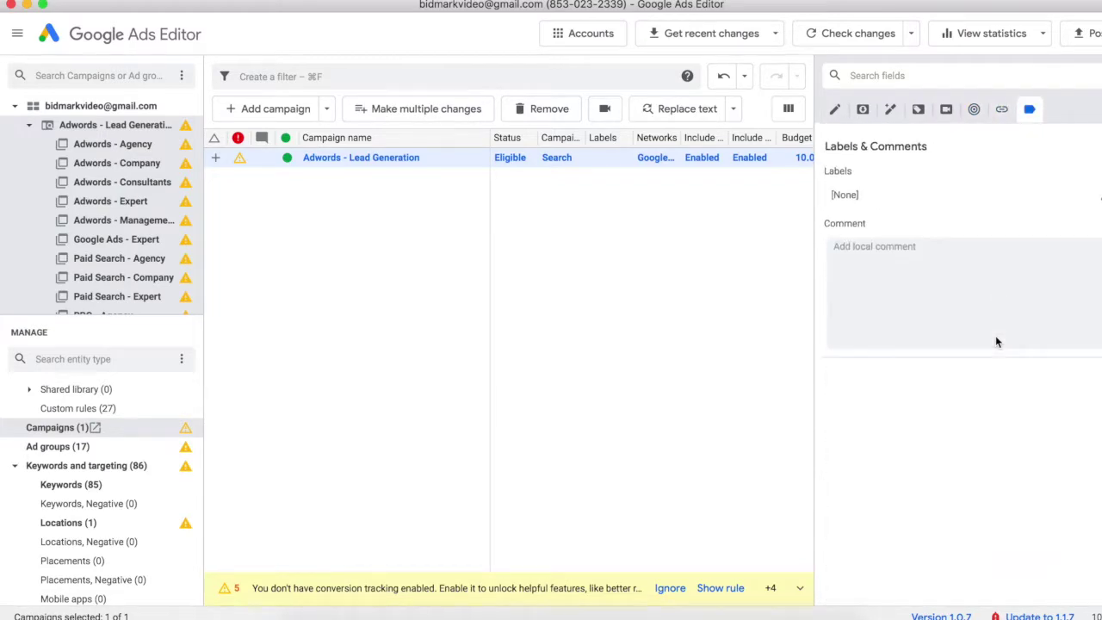
scroll(966, 323, up, 20)
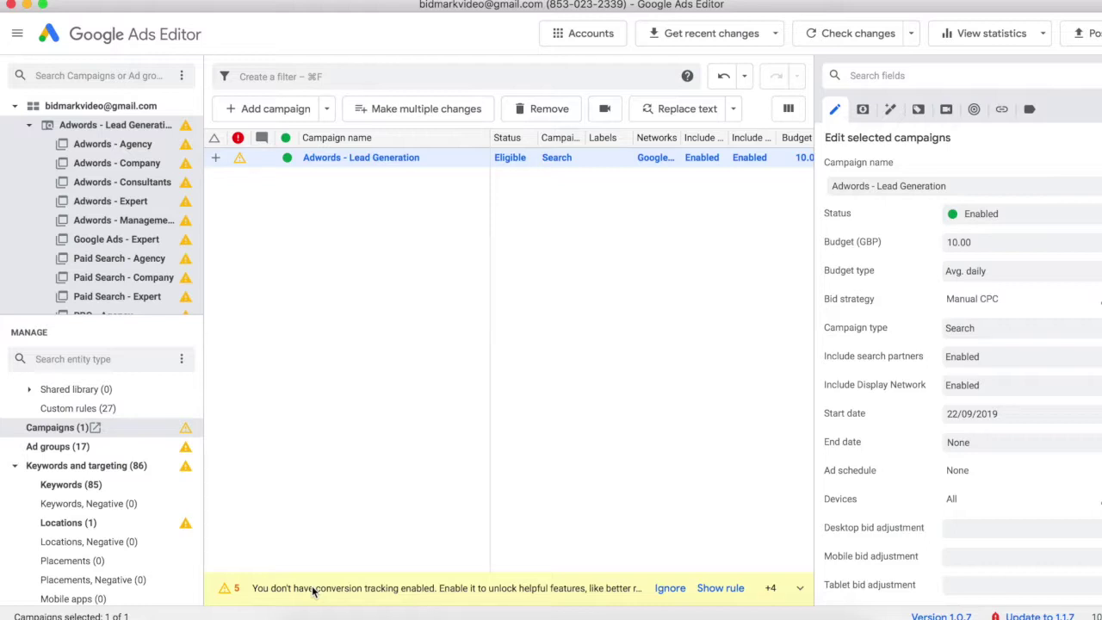
Step: Ignore the conversion-tracking, audience-list, callout, sitelink and structured snippet warnings on the campaign
click(670, 589)
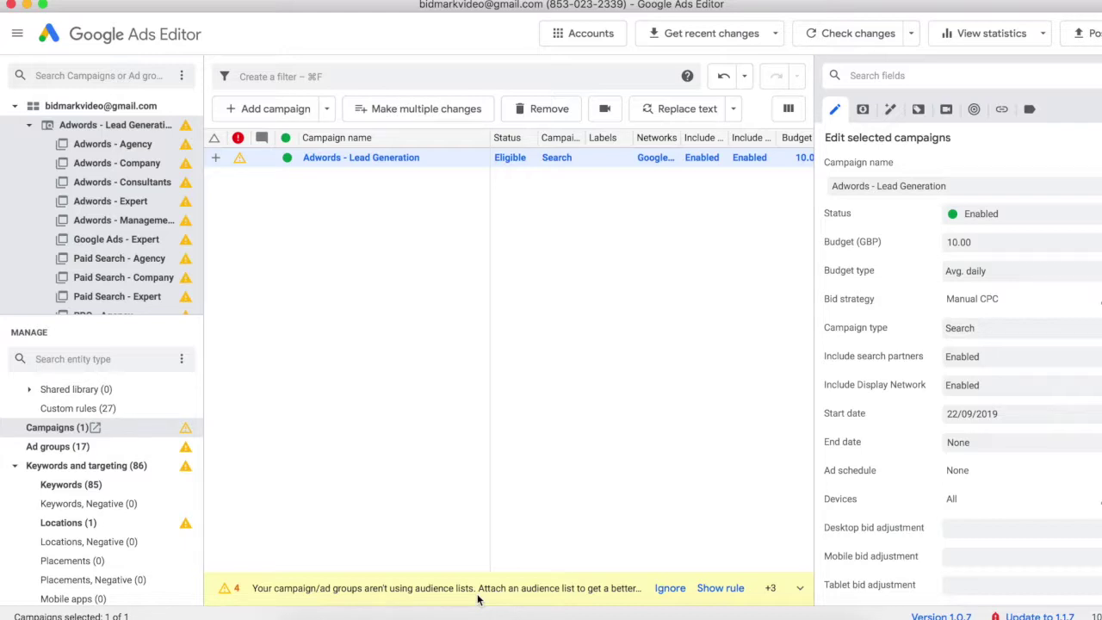
click(668, 589)
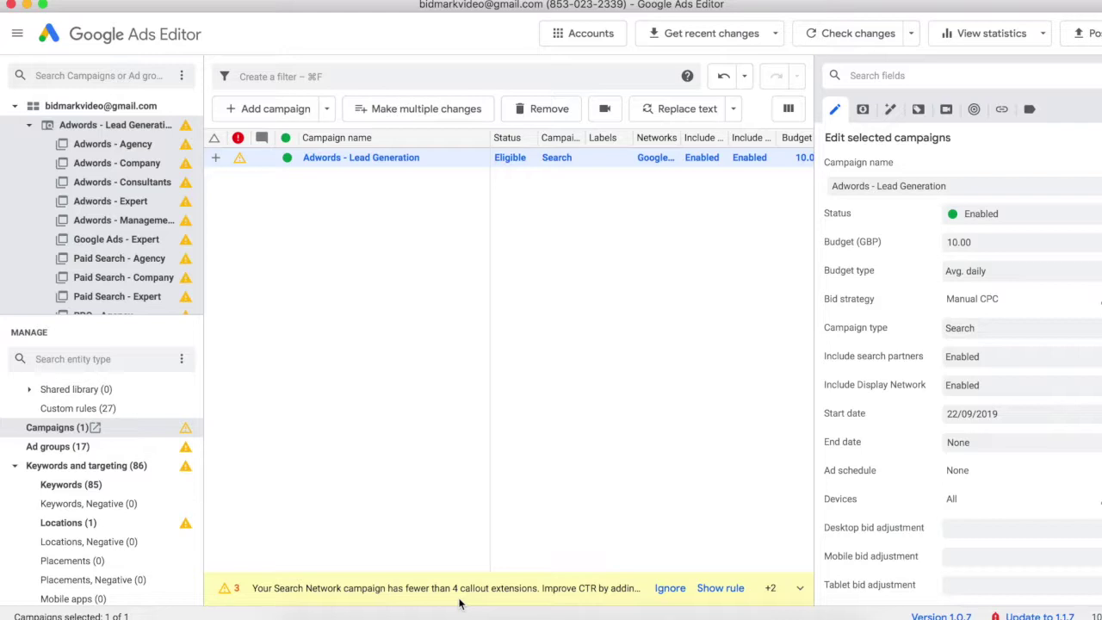
click(666, 590)
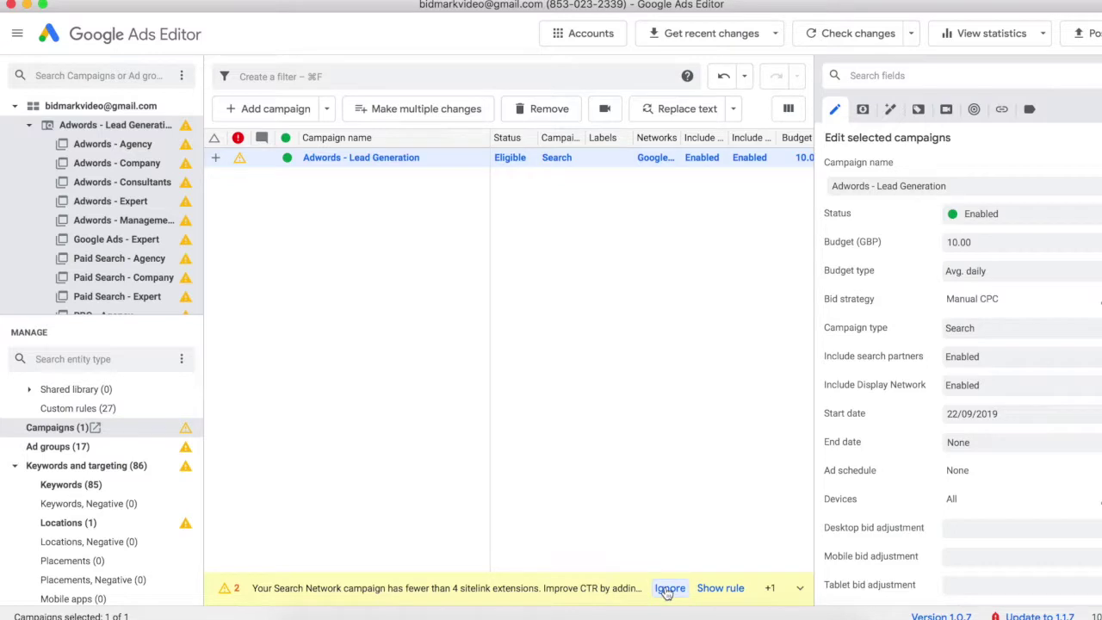
click(668, 592)
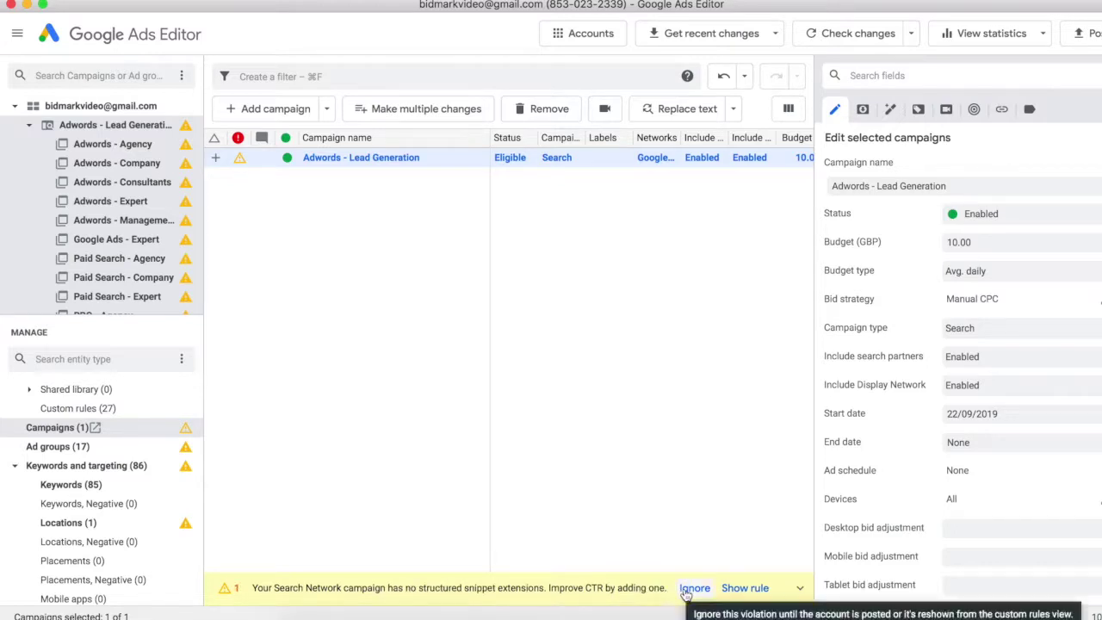
click(685, 591)
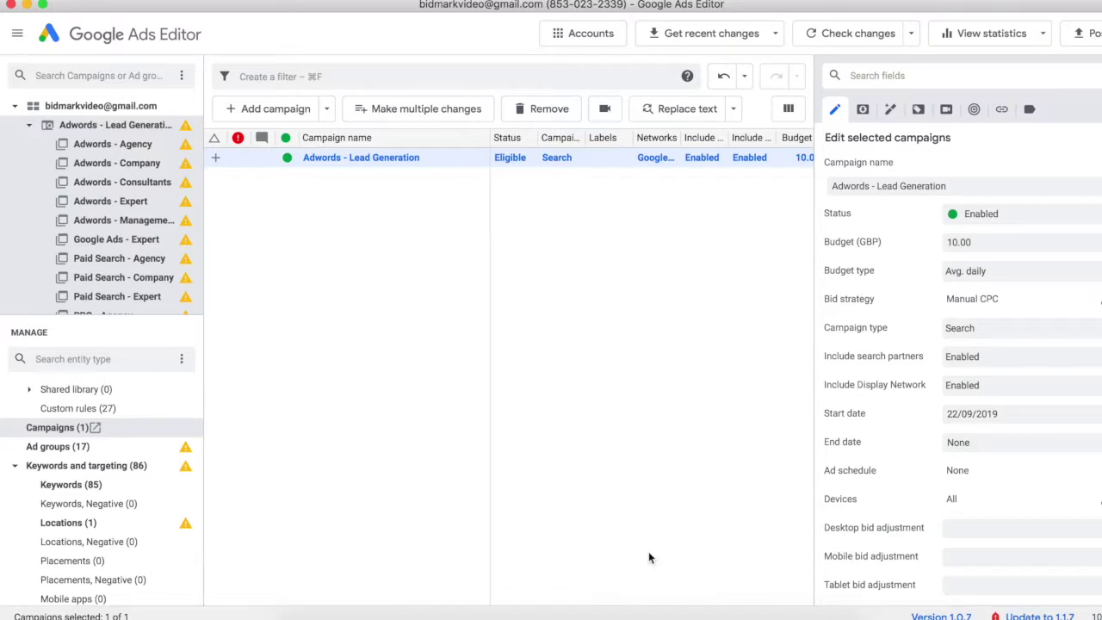
click(340, 208)
click(292, 162)
click(49, 449)
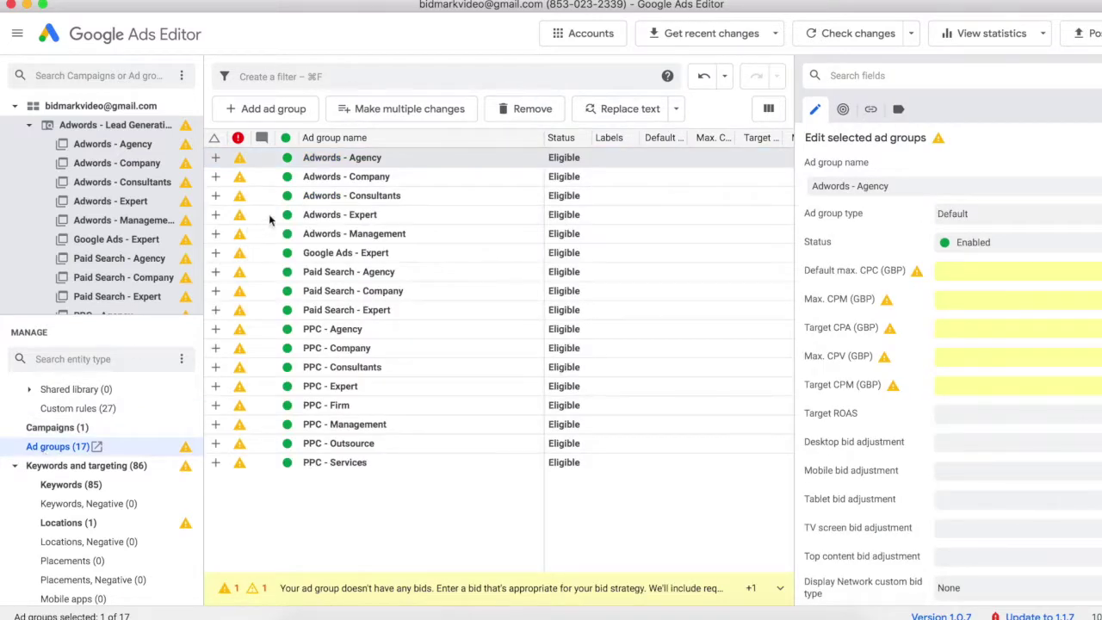
Step: Look over several ad groups, then select all 17 ad groups with Cmd+A
click(373, 309)
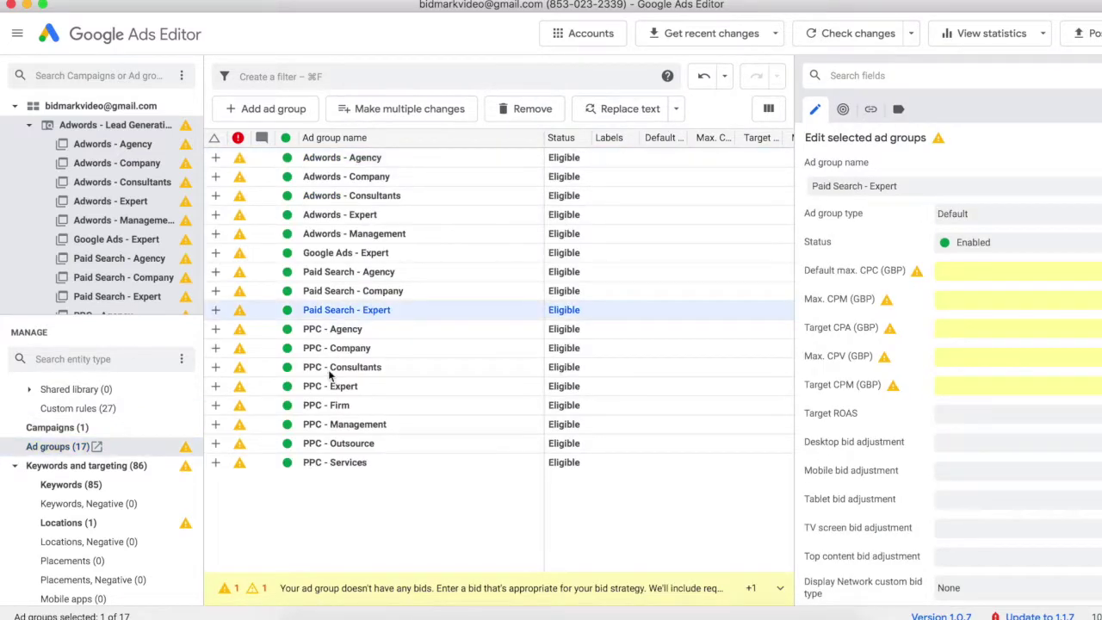
click(331, 370)
click(320, 296)
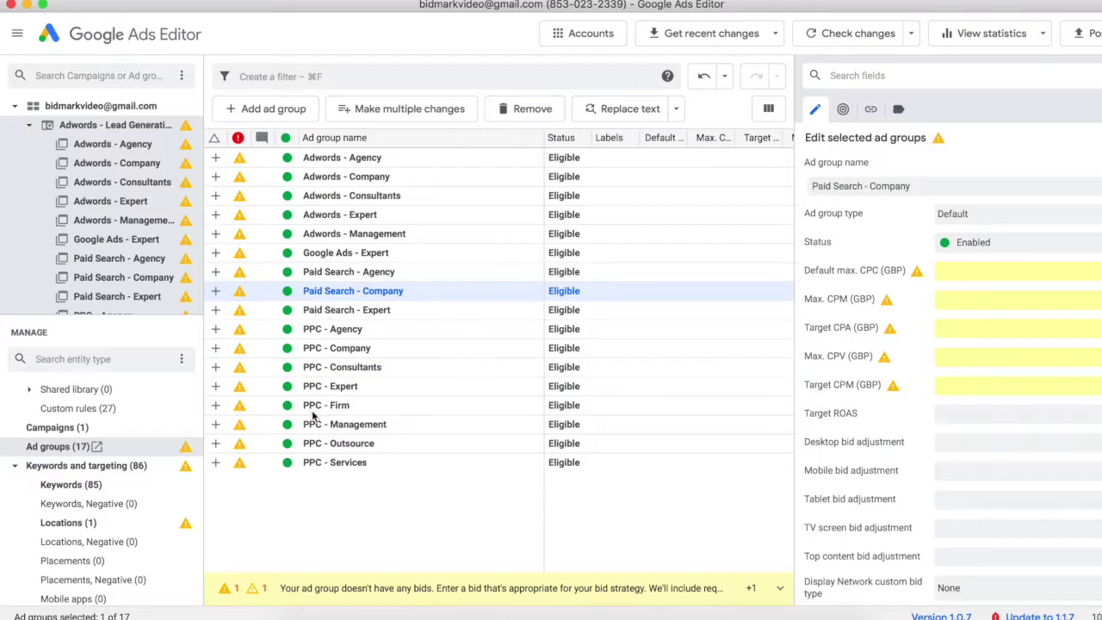
key(super+a)
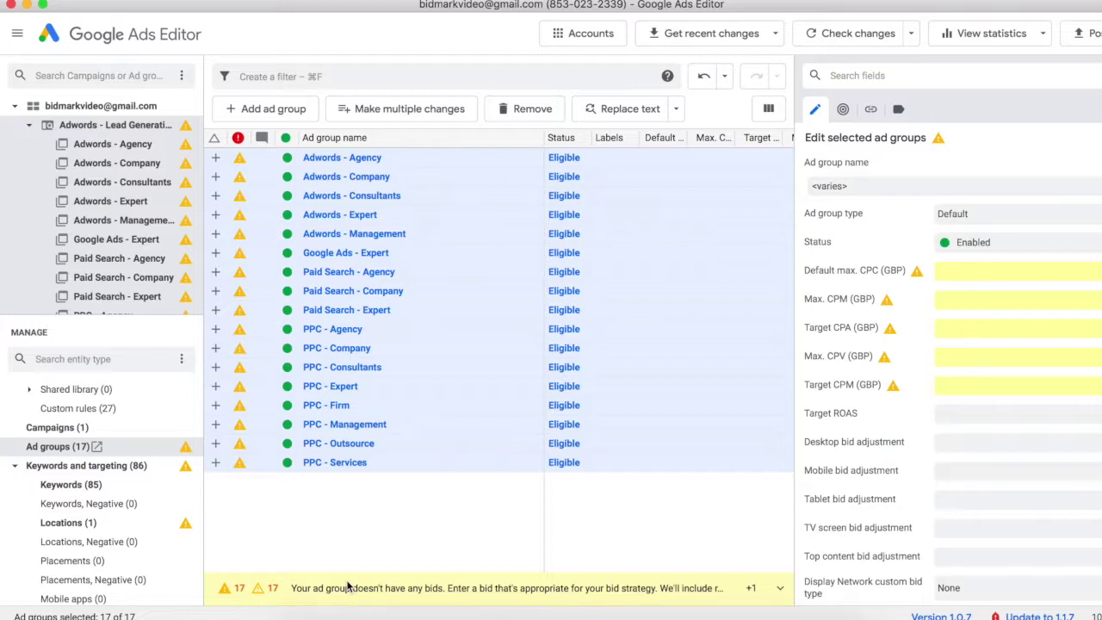
Step: Give all 17 ad groups a default max. CPC of 8.00 GBP, revising it from 5.00
click(968, 272)
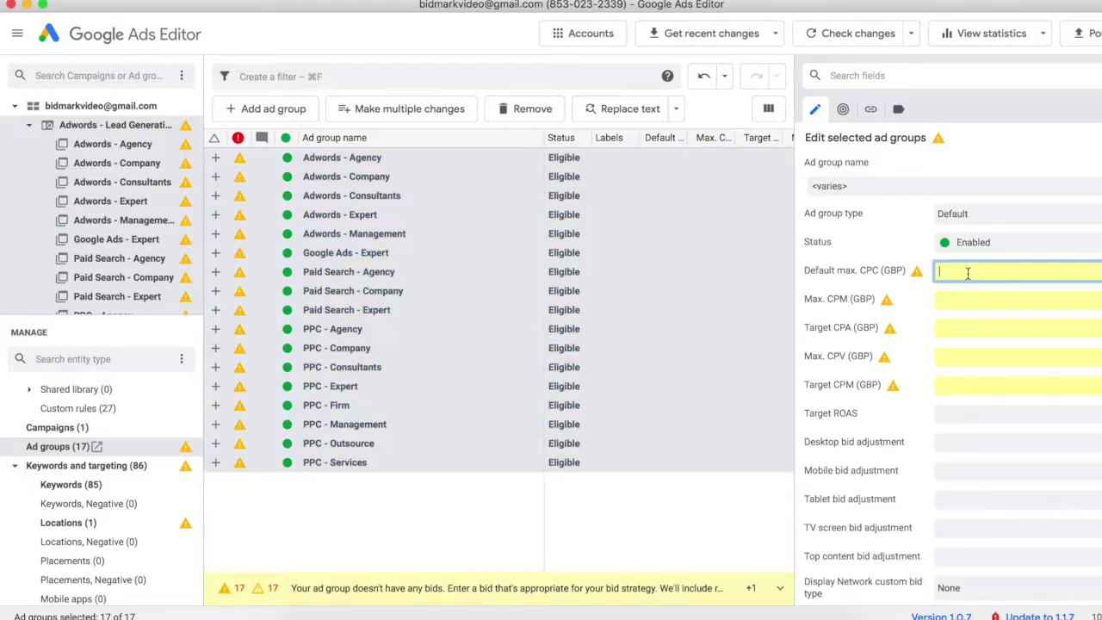
text(1)
key(BackSpace)
text(5)
key(Return)
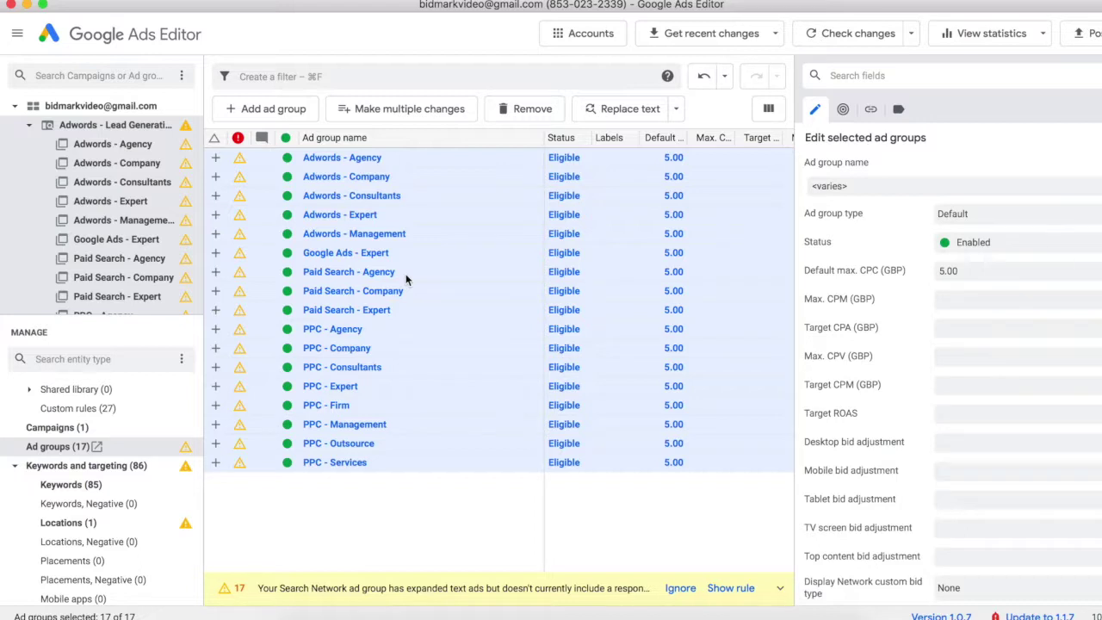
click(966, 270)
text(8)
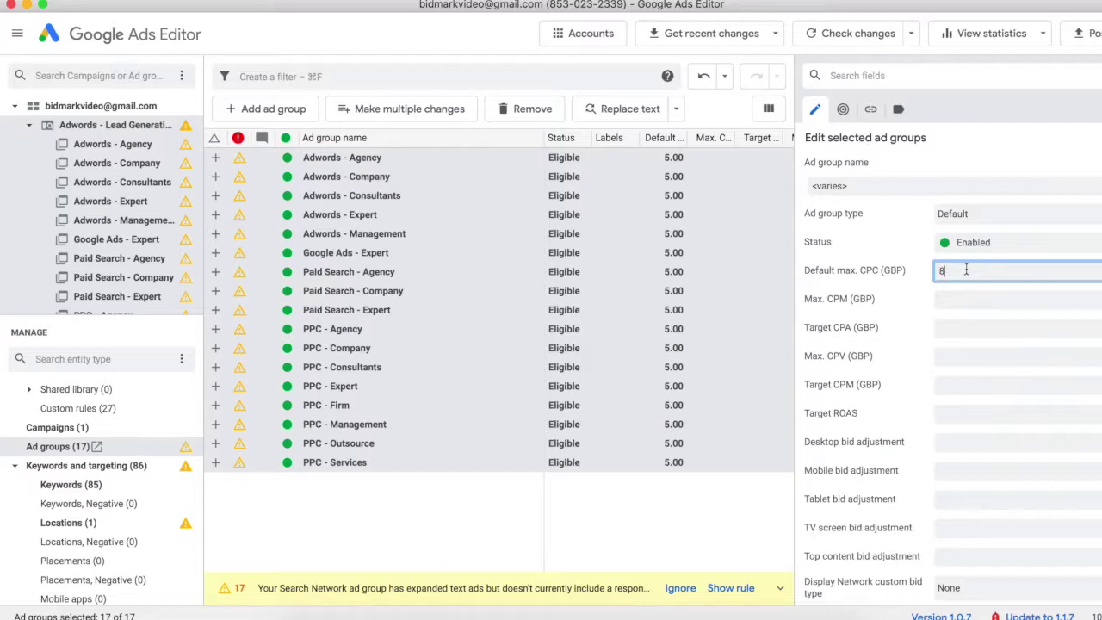
key(Return)
double_click(322, 373)
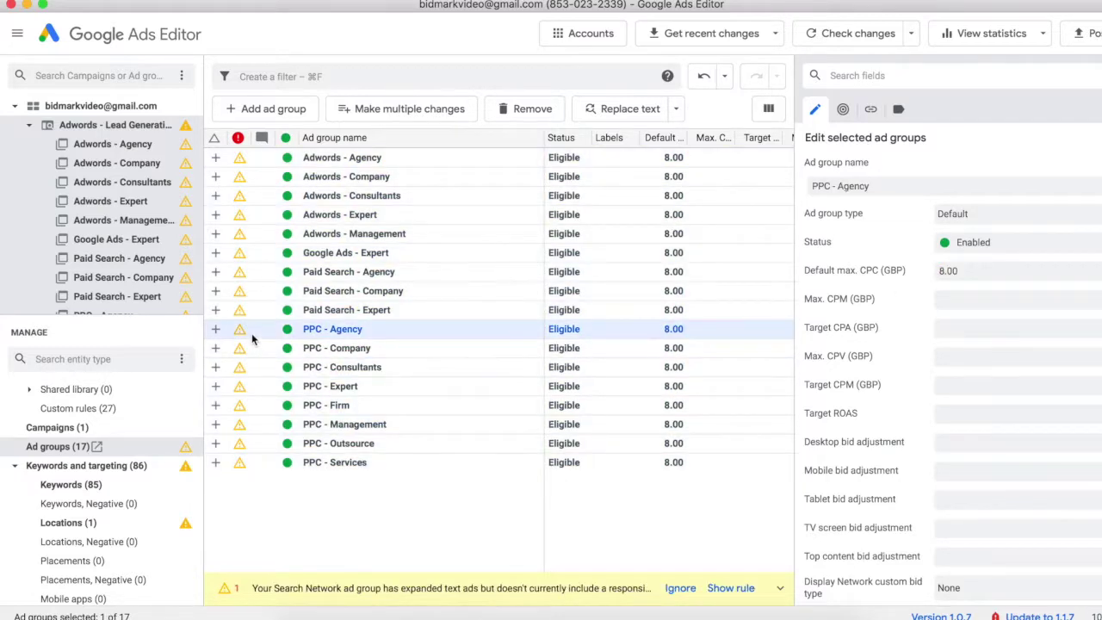
click(251, 339)
key(super+a)
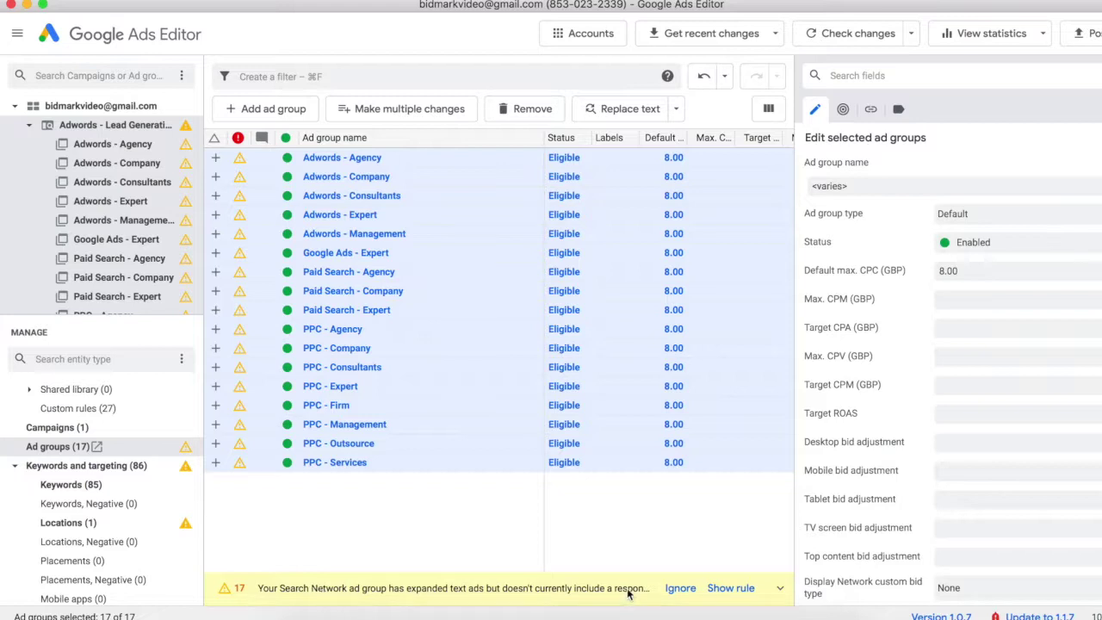
Step: Ignore the responsive search ad warning across all ad groups
click(780, 588)
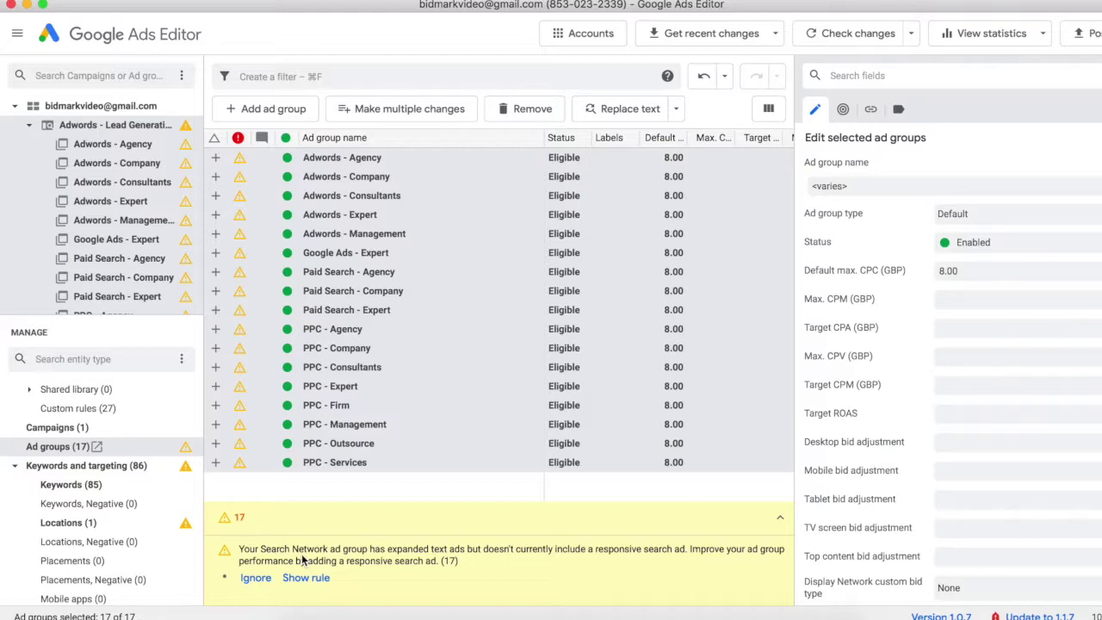
click(256, 578)
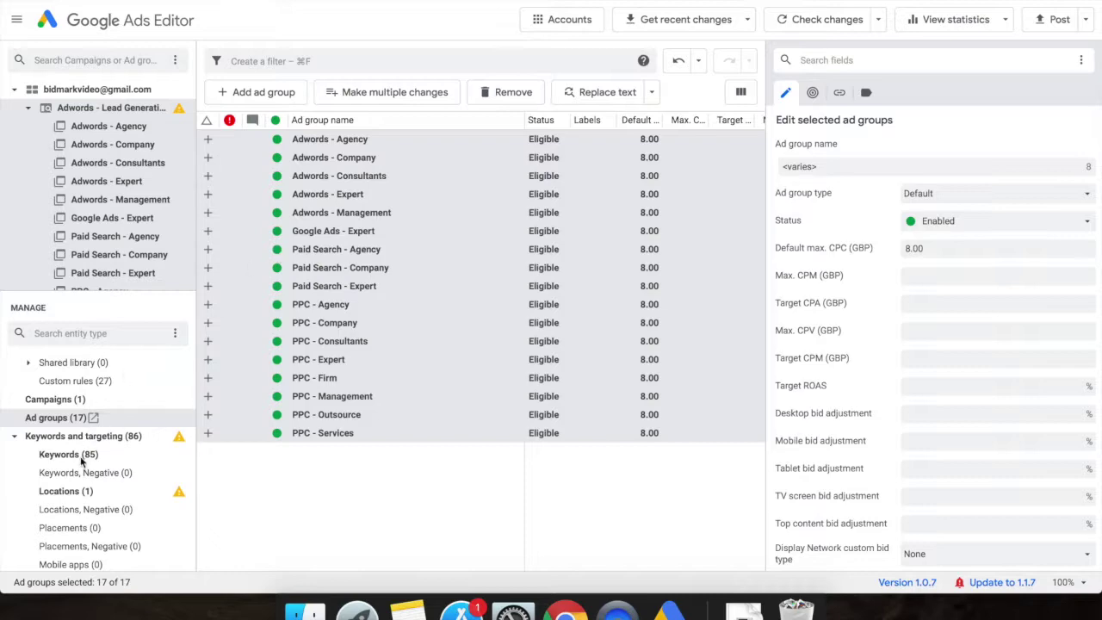
click(91, 452)
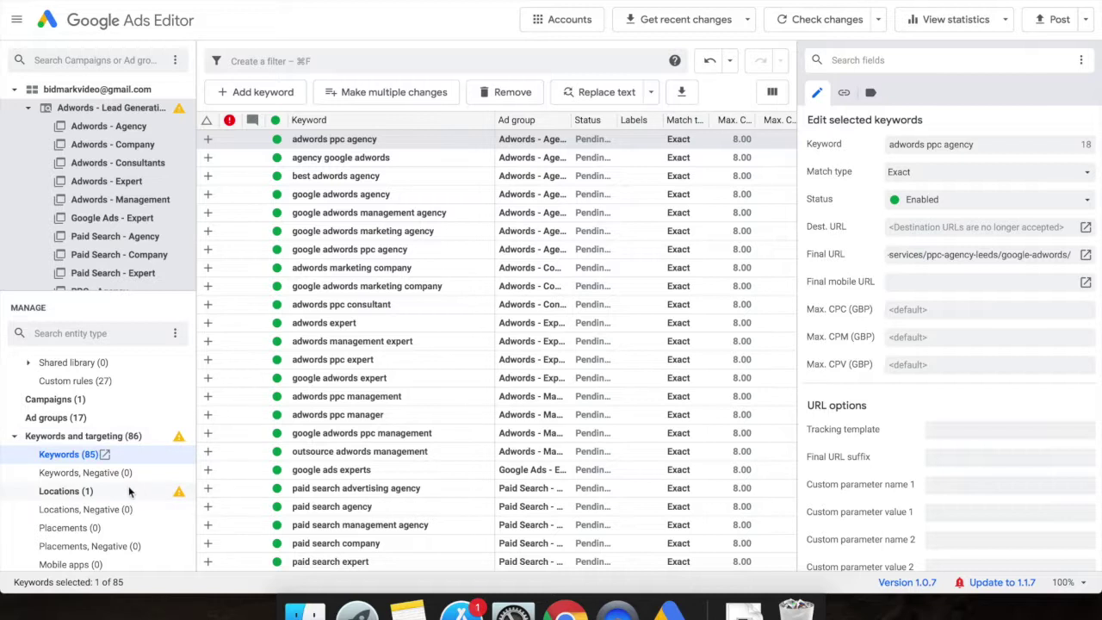
Step: Inspect the campaign's United Kingdom location target, toggling its selection off and on
click(69, 491)
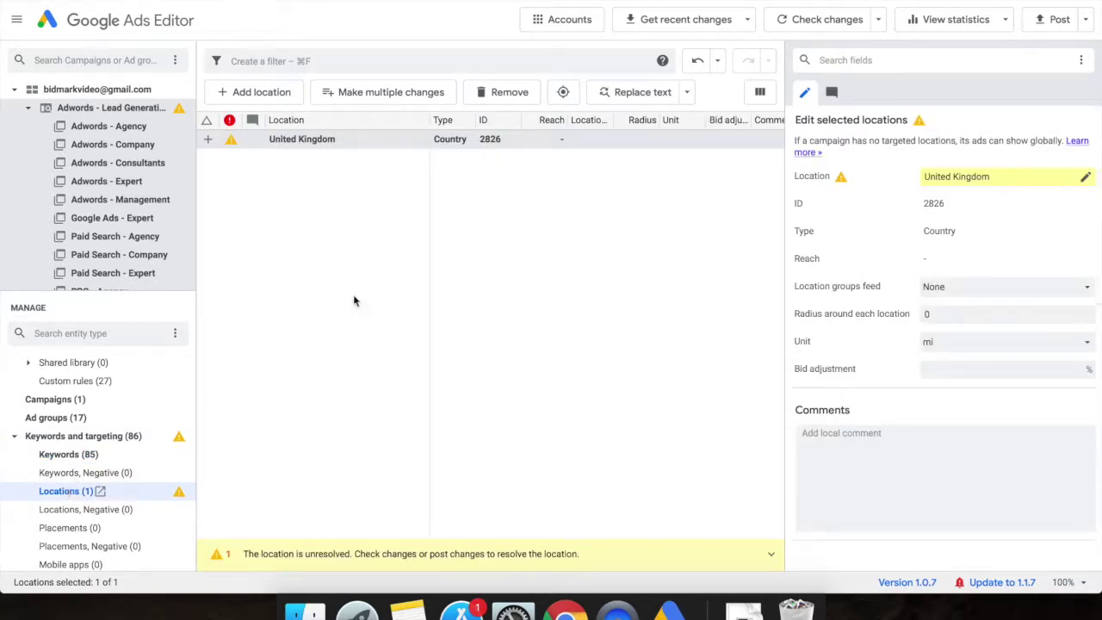
click(398, 174)
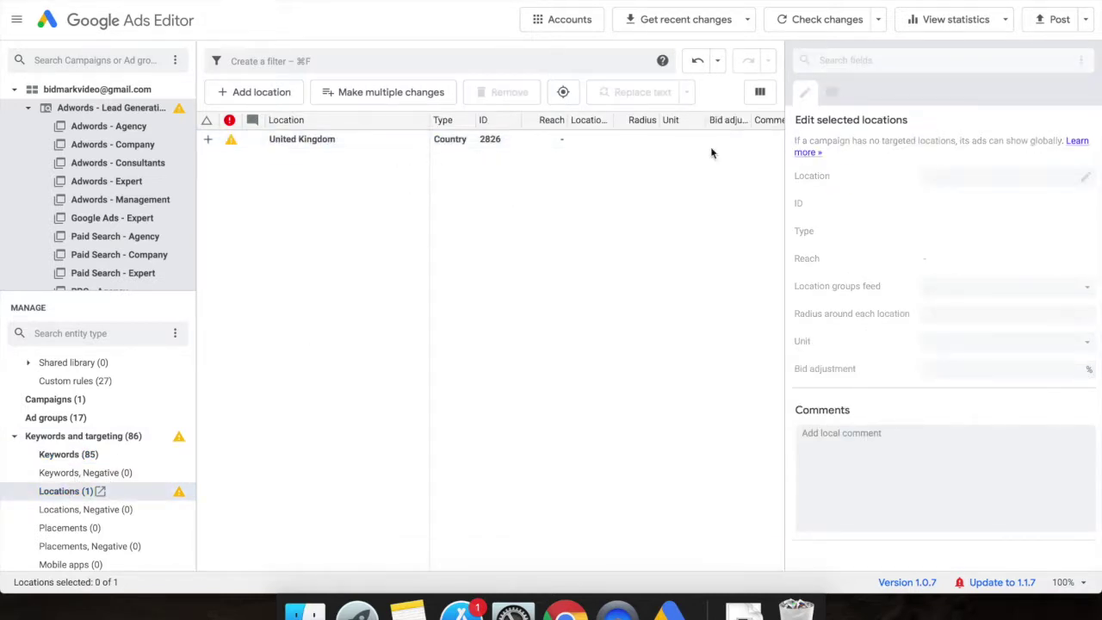
click(388, 143)
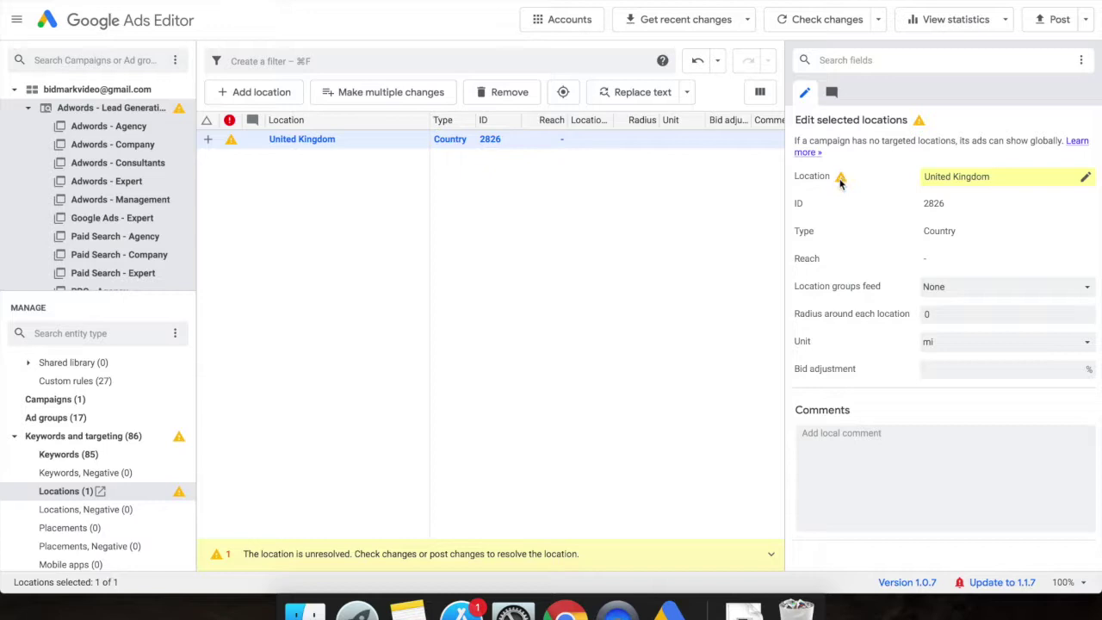
click(344, 189)
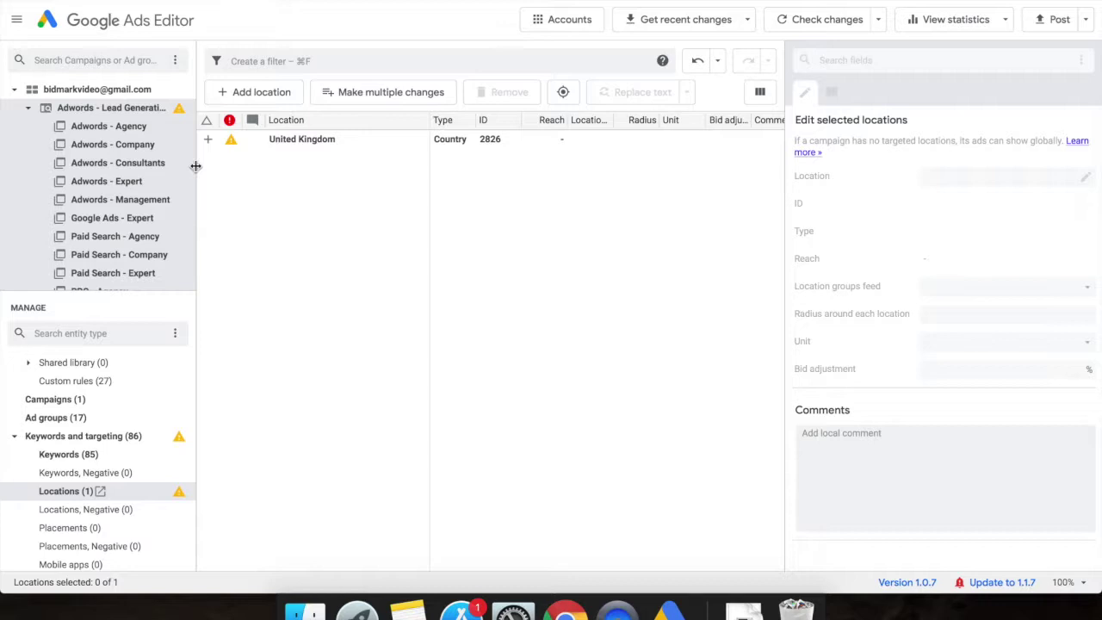
scroll(41, 537, down, 5)
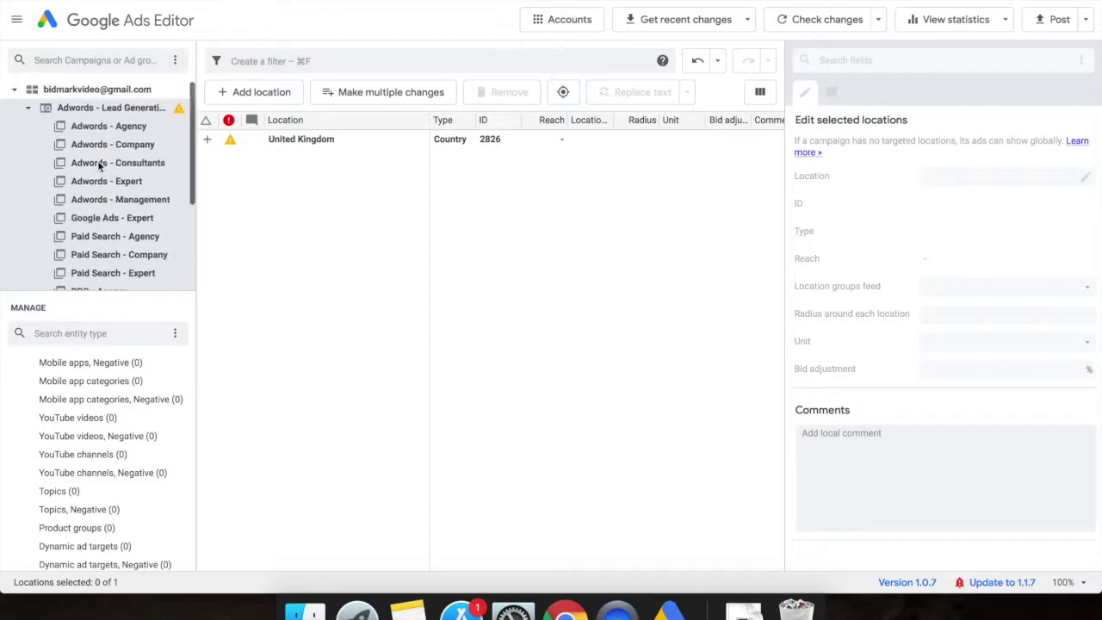
Step: Return to the Adwords - Lead Generation campaign's settings: Enabled, 10.00 GBP daily, Search
click(28, 107)
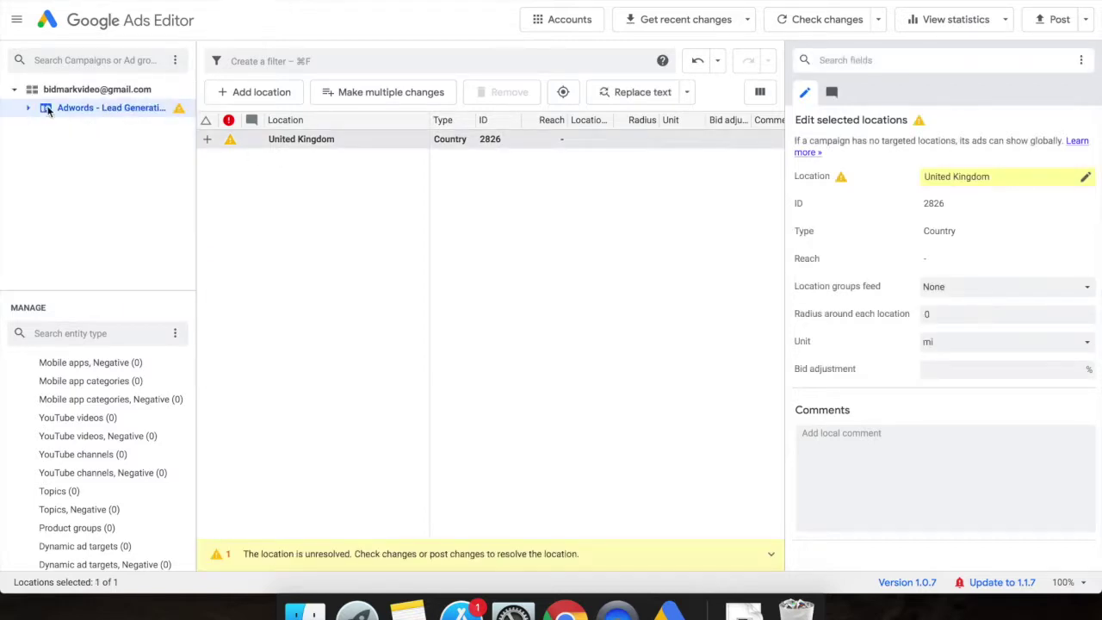
scroll(100, 421, up, 10)
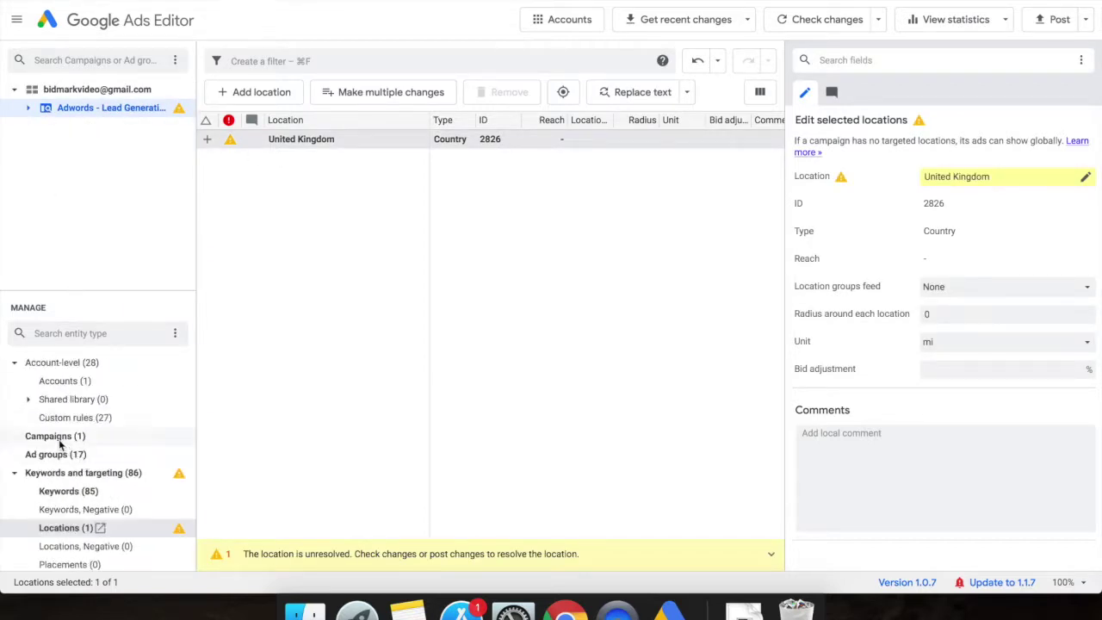
click(53, 437)
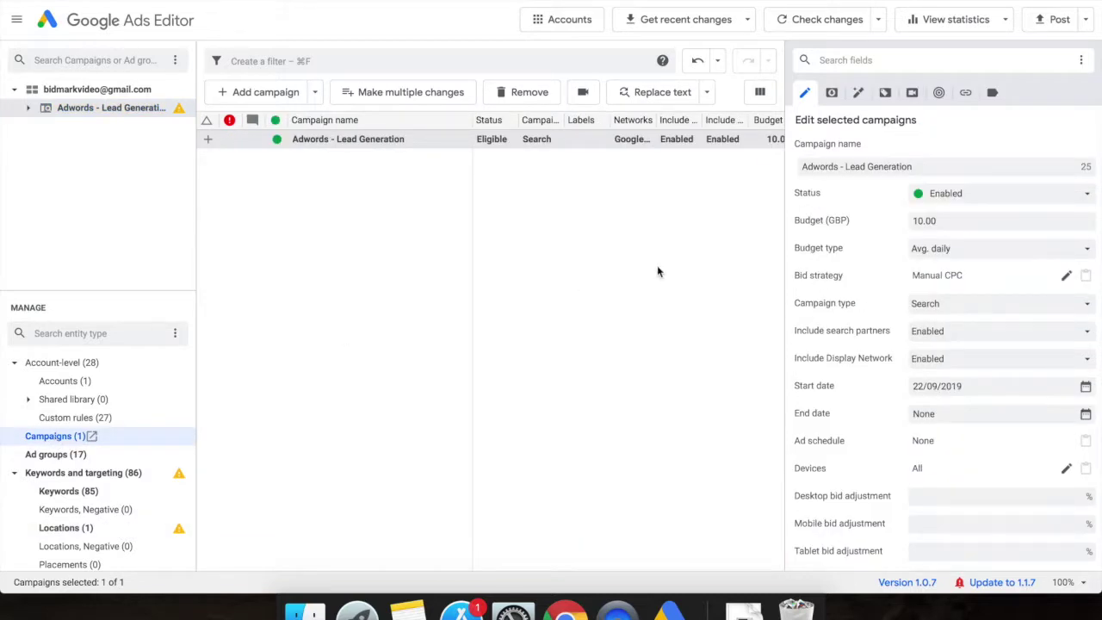
double_click(381, 139)
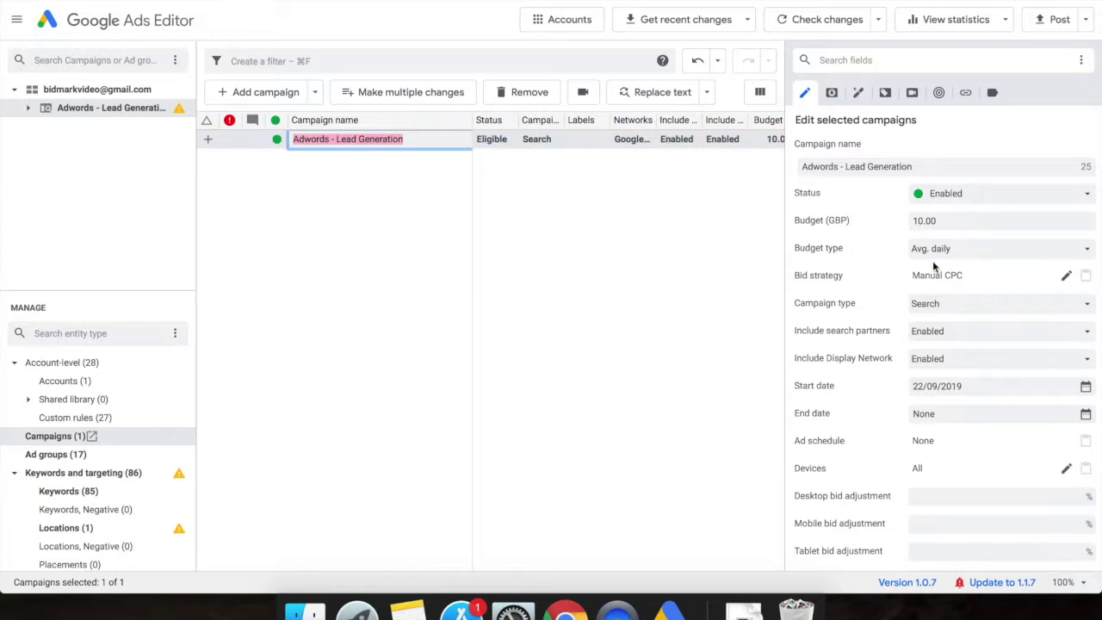
Step: Set the campaign to Paused, keeping an average daily budget and the Search type
click(981, 194)
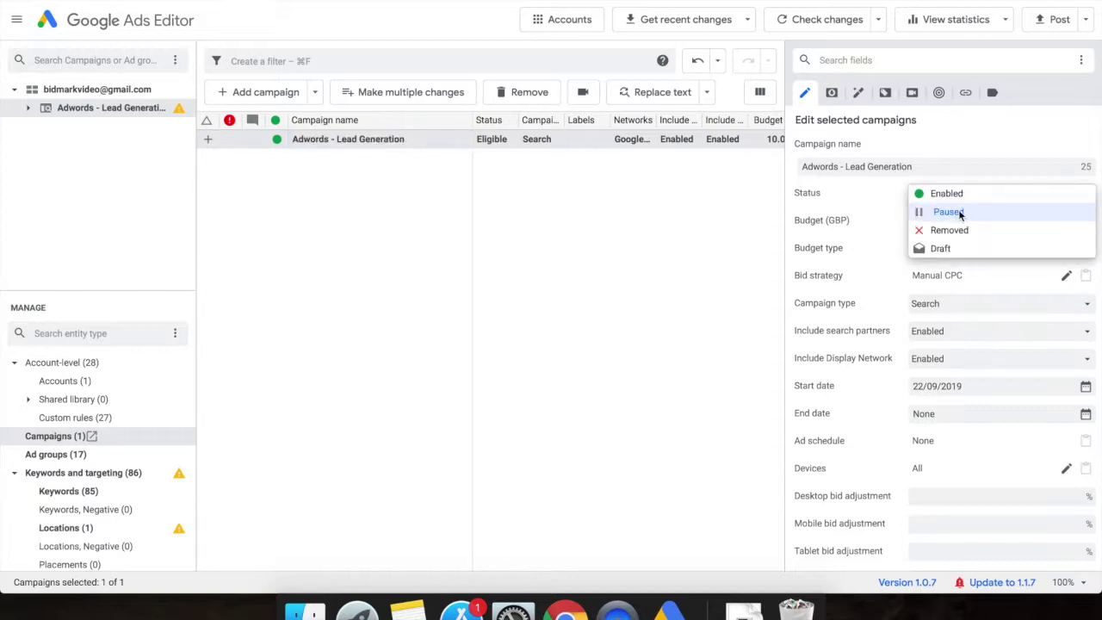
click(950, 212)
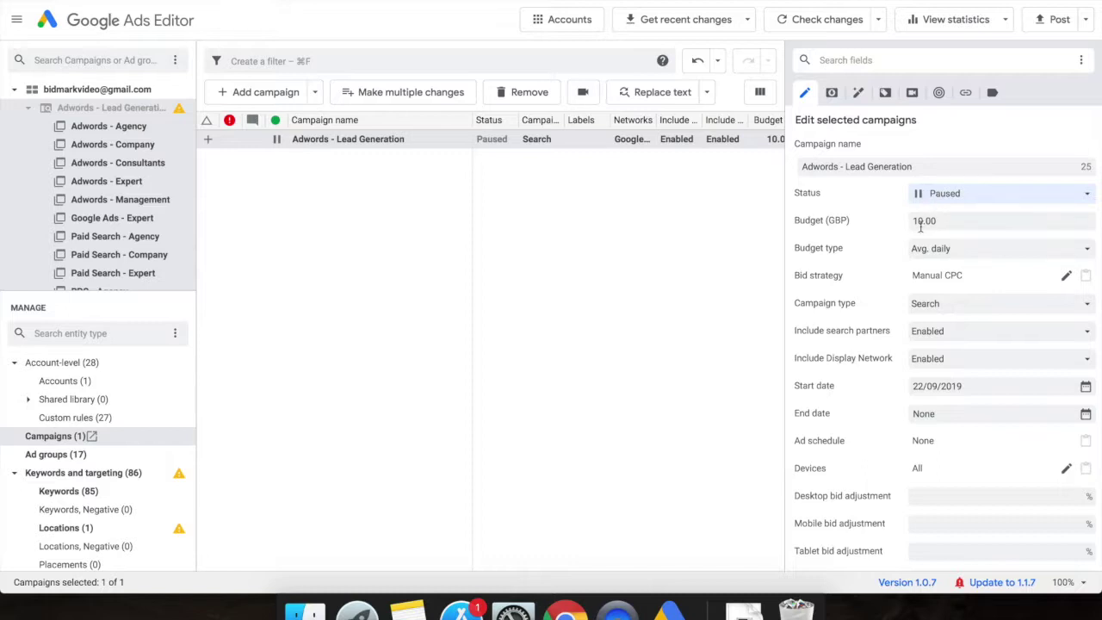
click(938, 252)
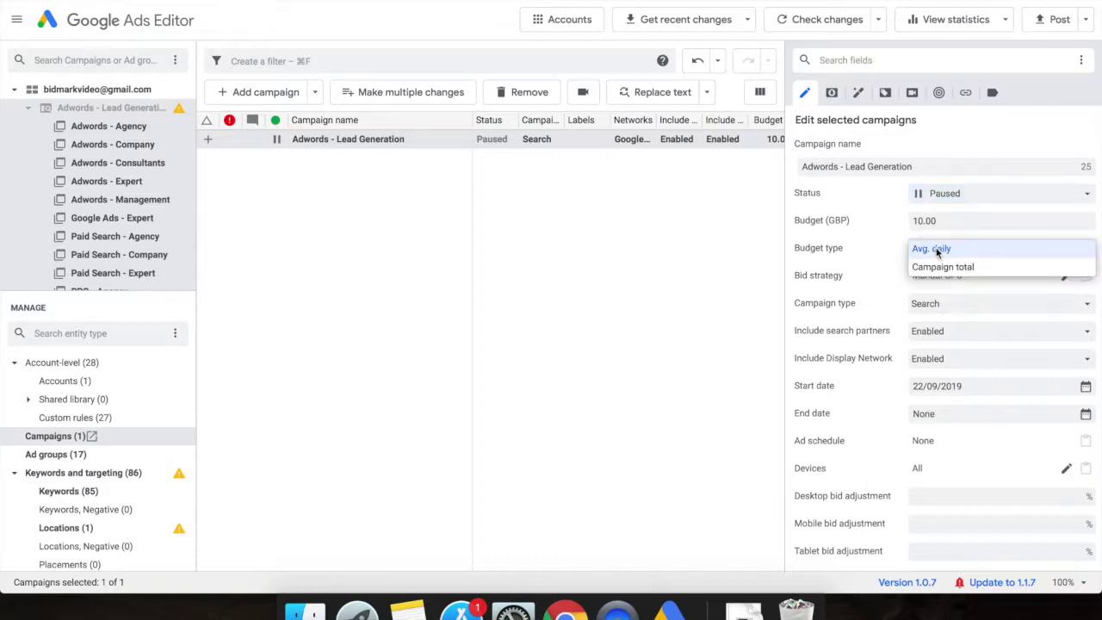
click(938, 250)
scroll(909, 269, down, 1)
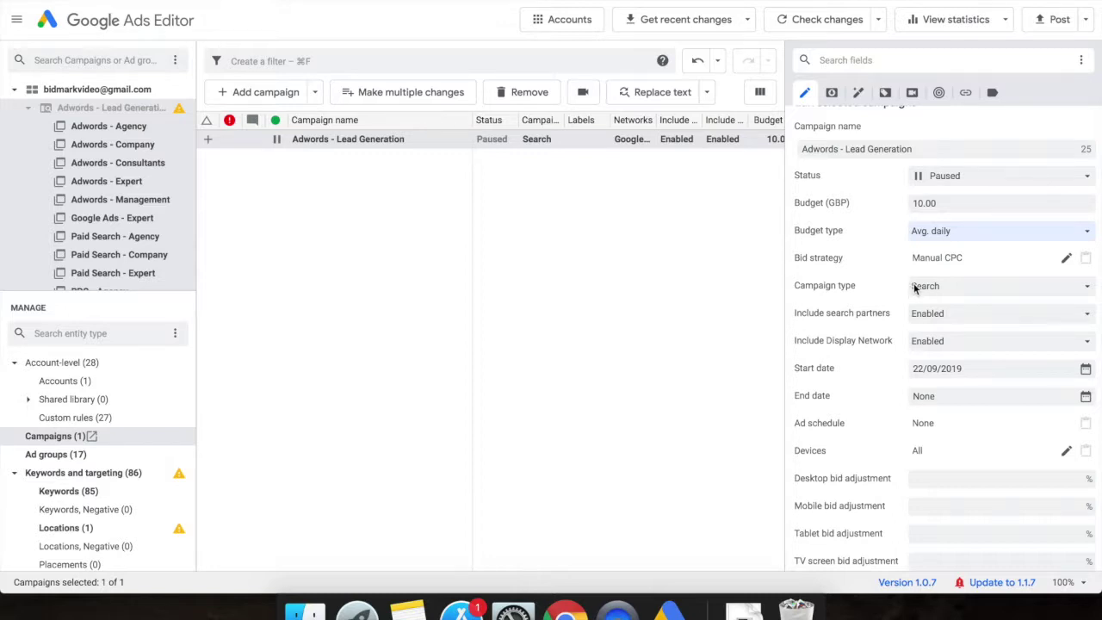
click(915, 289)
click(915, 289)
Step: Disable both Include search partners and Include Display Network for the campaign
click(925, 316)
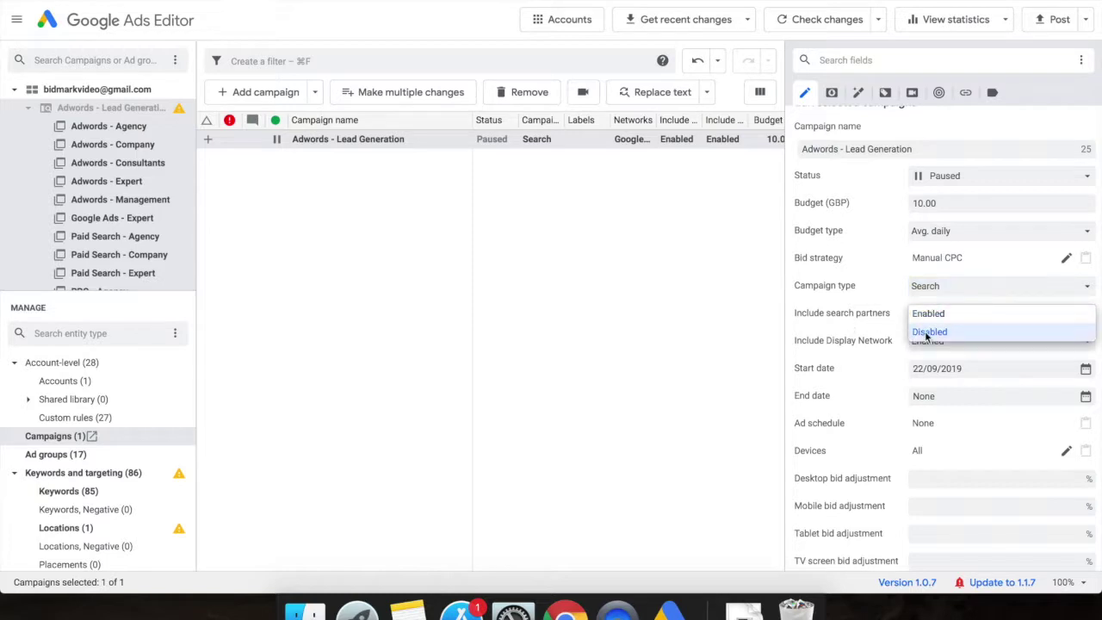
click(927, 334)
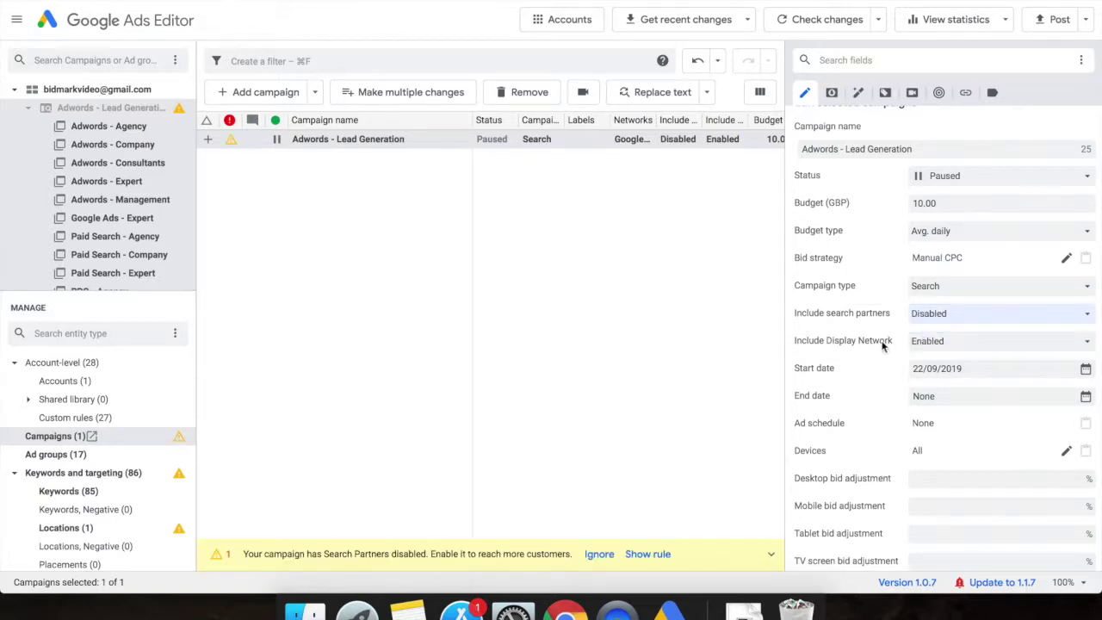
click(924, 343)
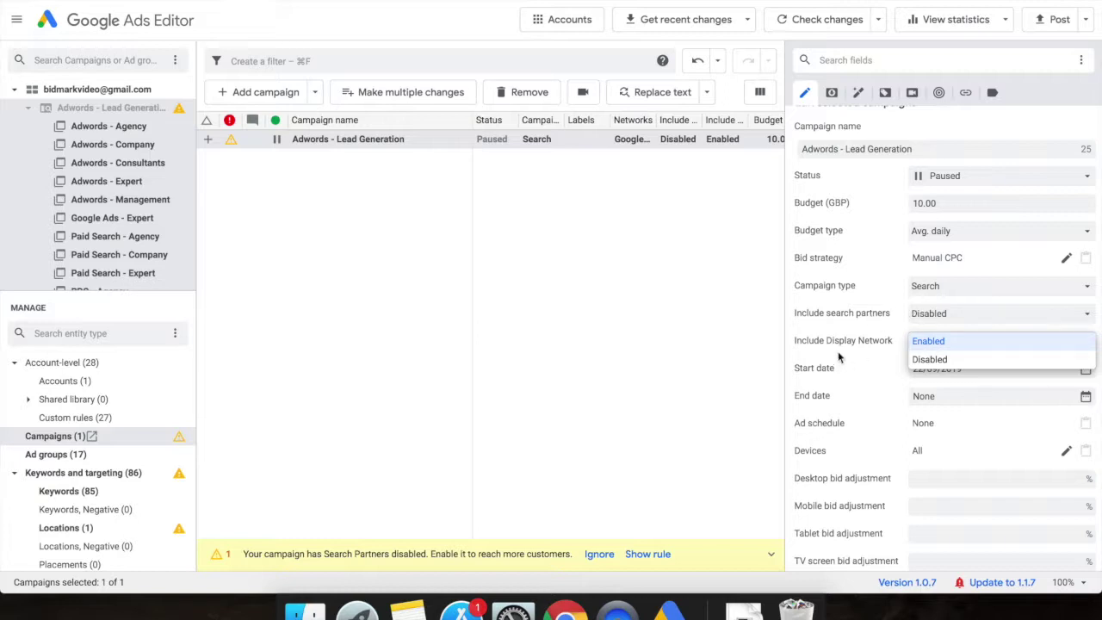
click(929, 359)
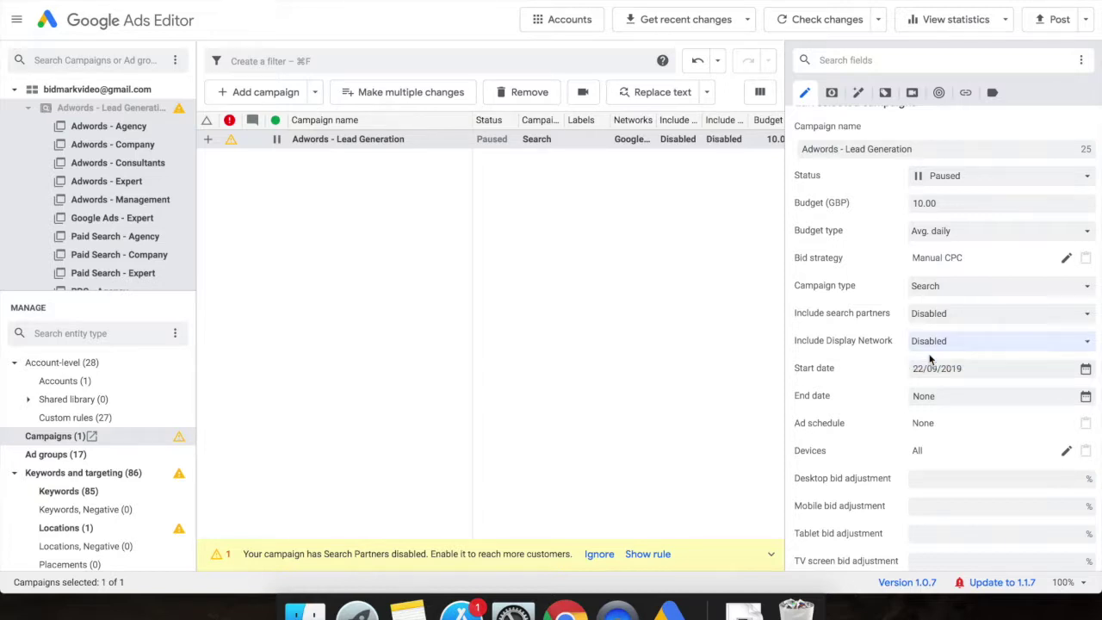
scroll(891, 345, down, 2)
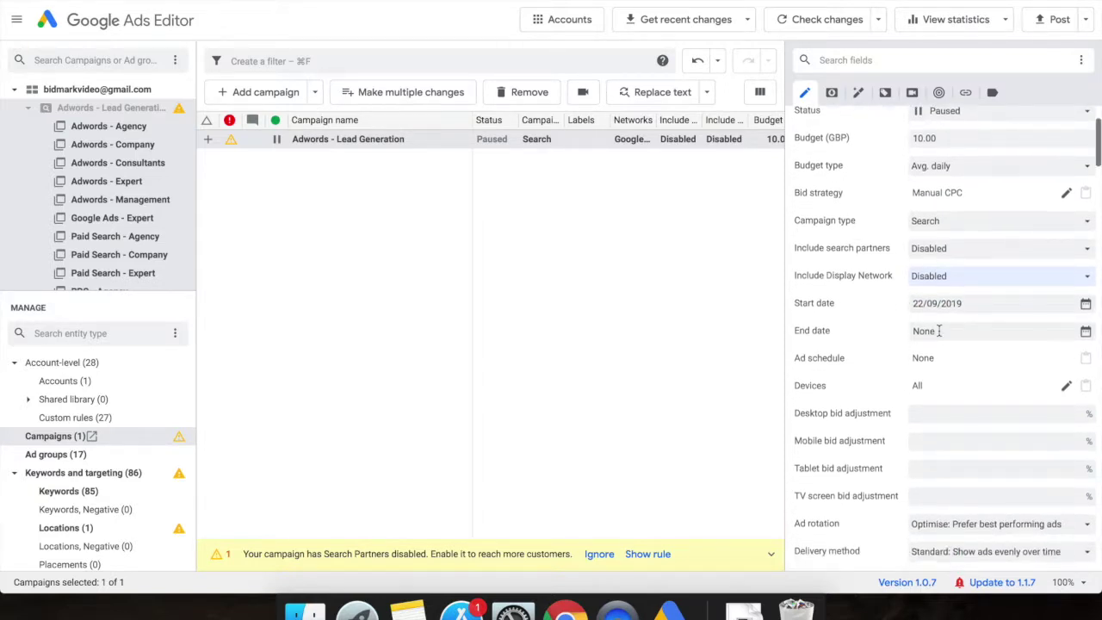
scroll(937, 330, down, 2)
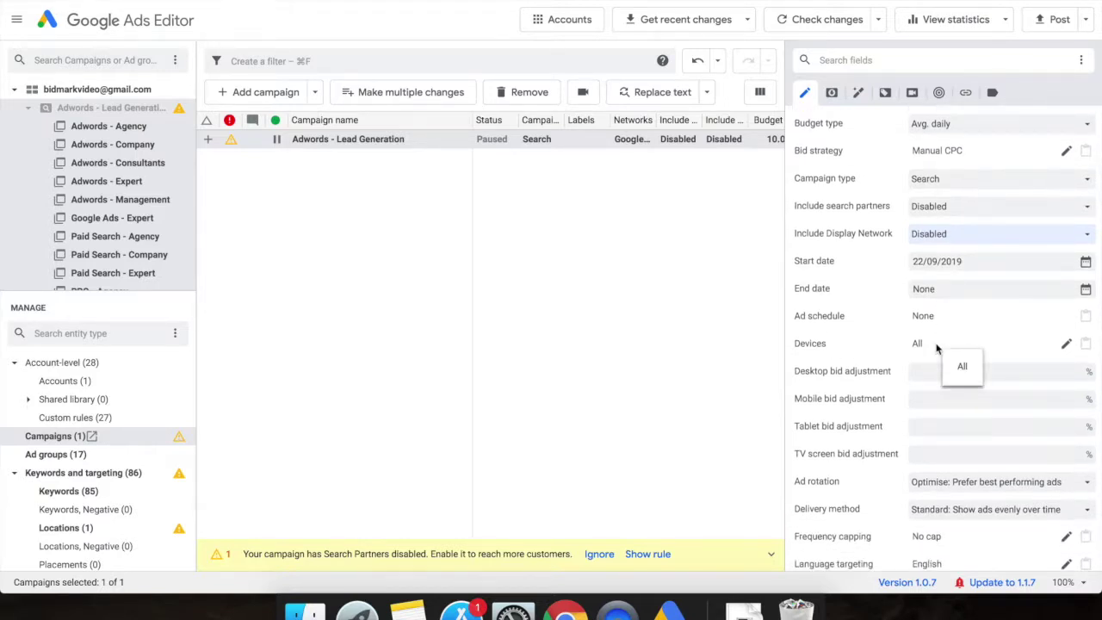
scroll(873, 373, down, 3)
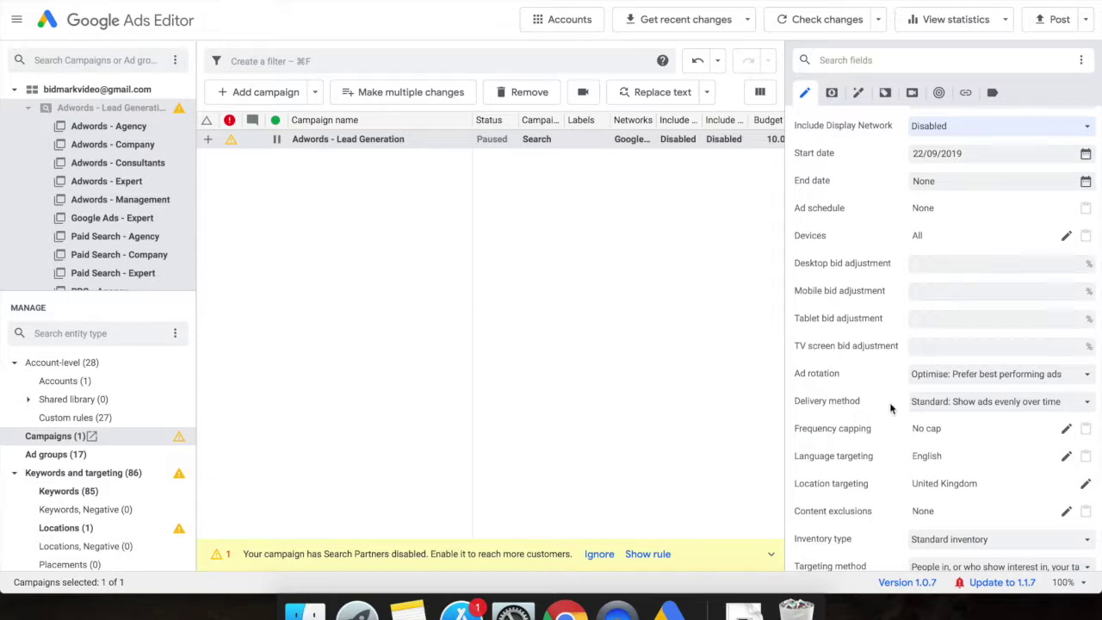
click(923, 407)
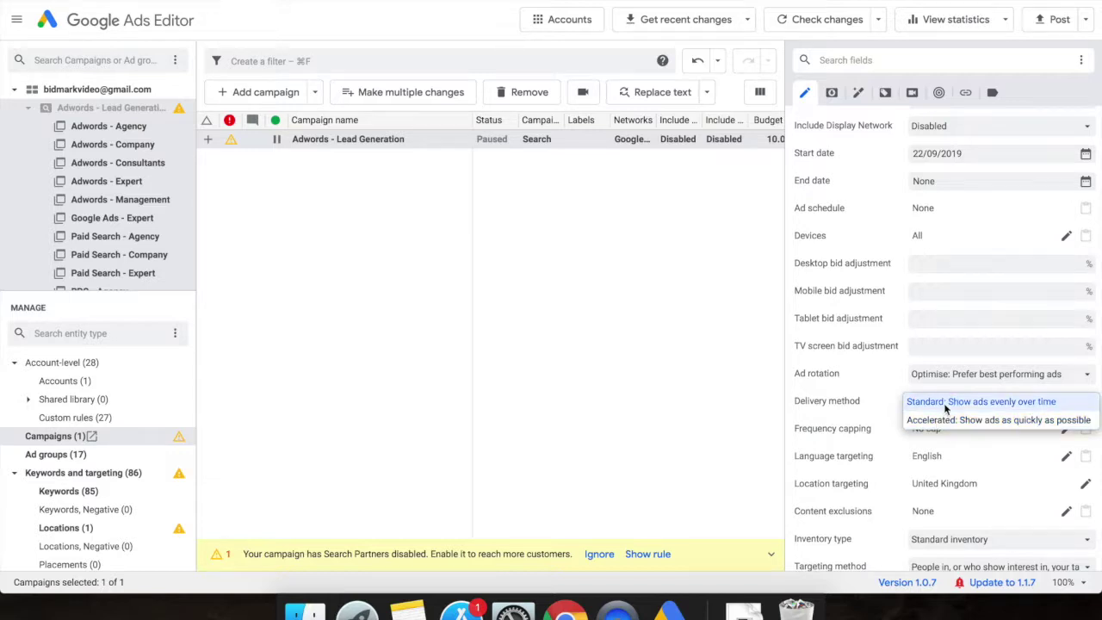
click(945, 405)
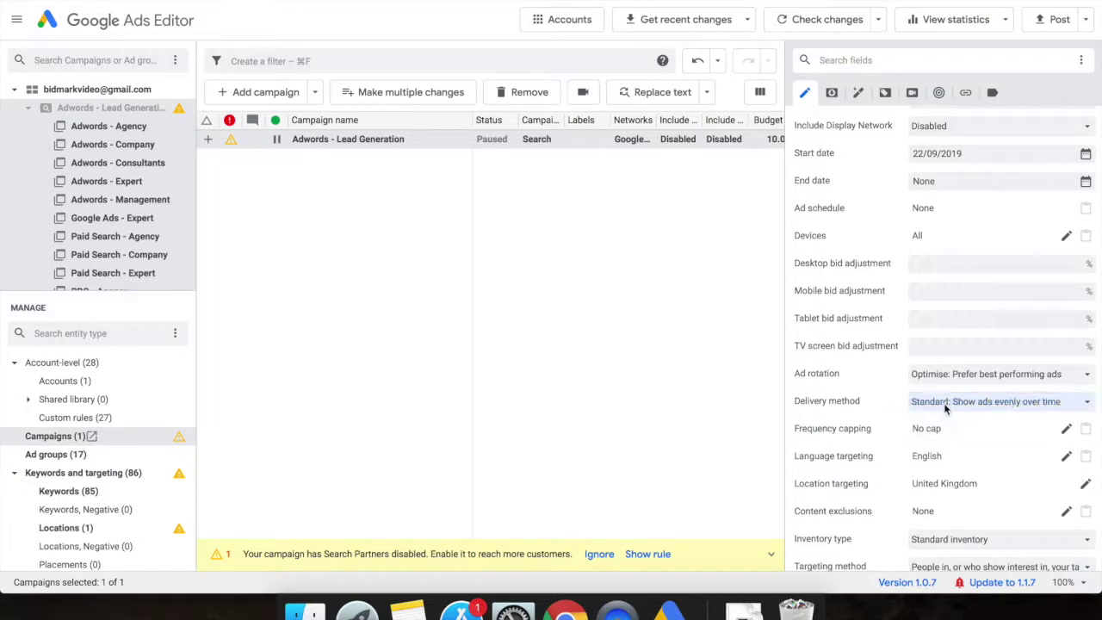
scroll(856, 410, down, 2)
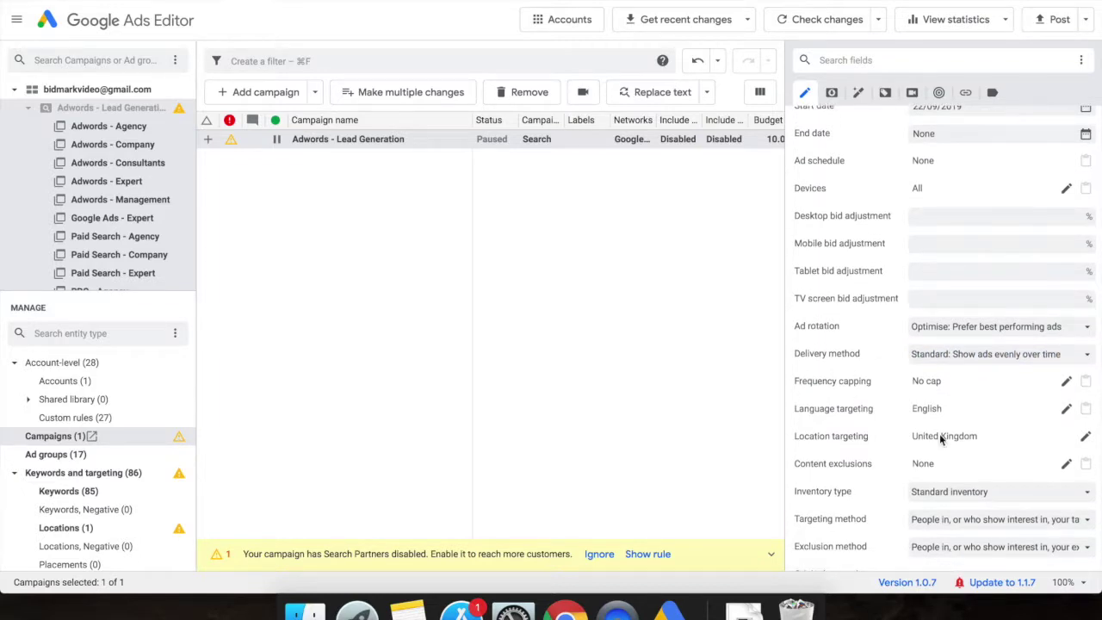
scroll(940, 434, down, 1)
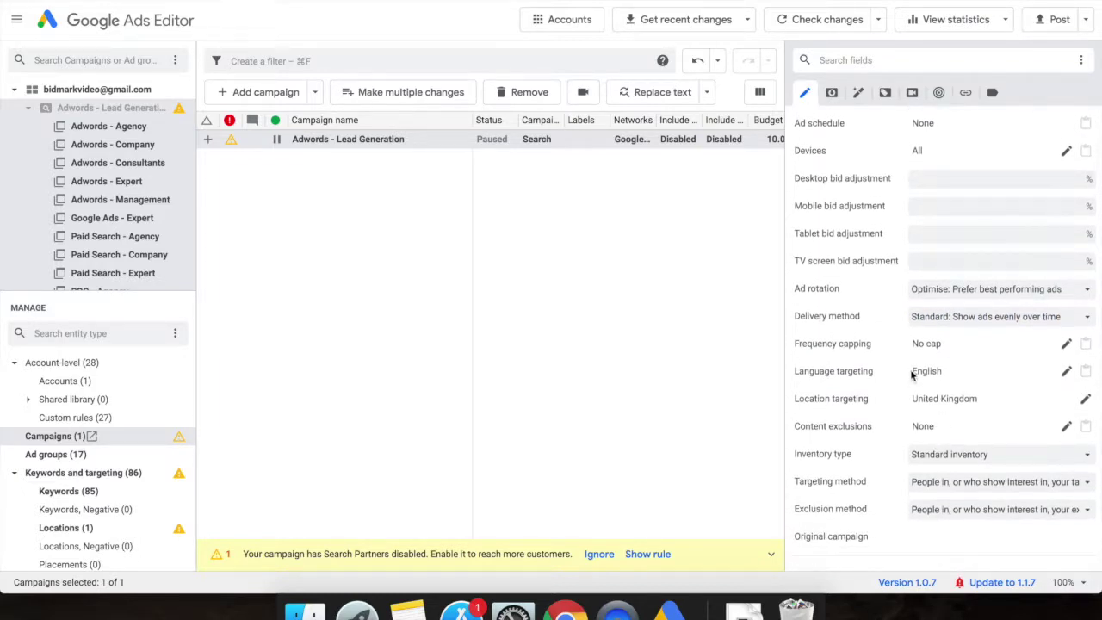
scroll(921, 396, down, 3)
scroll(930, 394, down, 8)
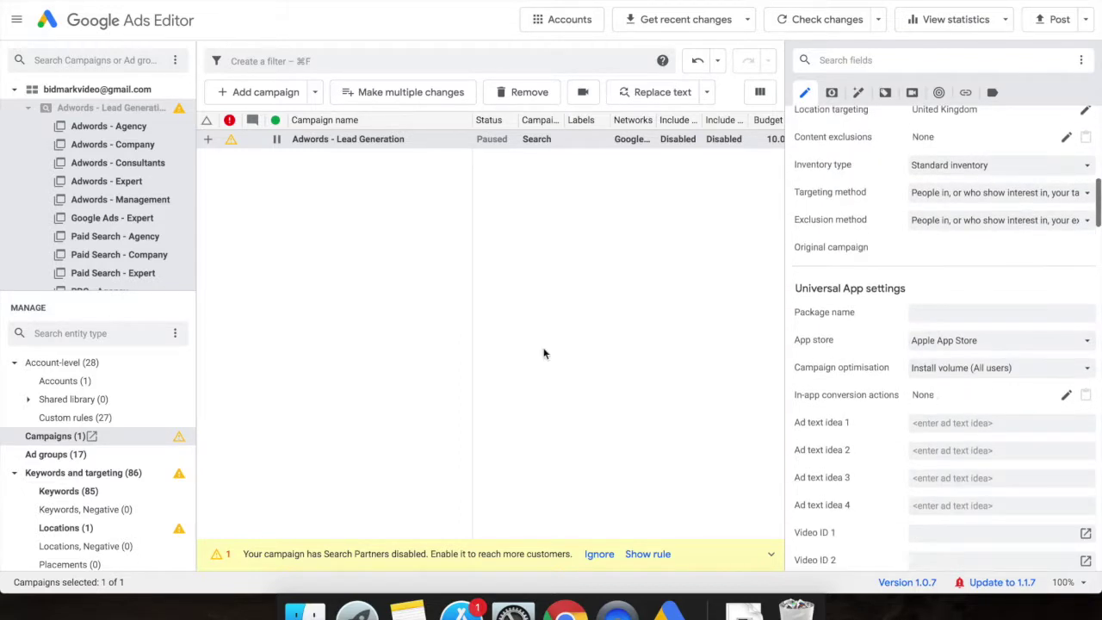
click(248, 290)
scroll(26, 185, down, 3)
scroll(26, 185, up, 3)
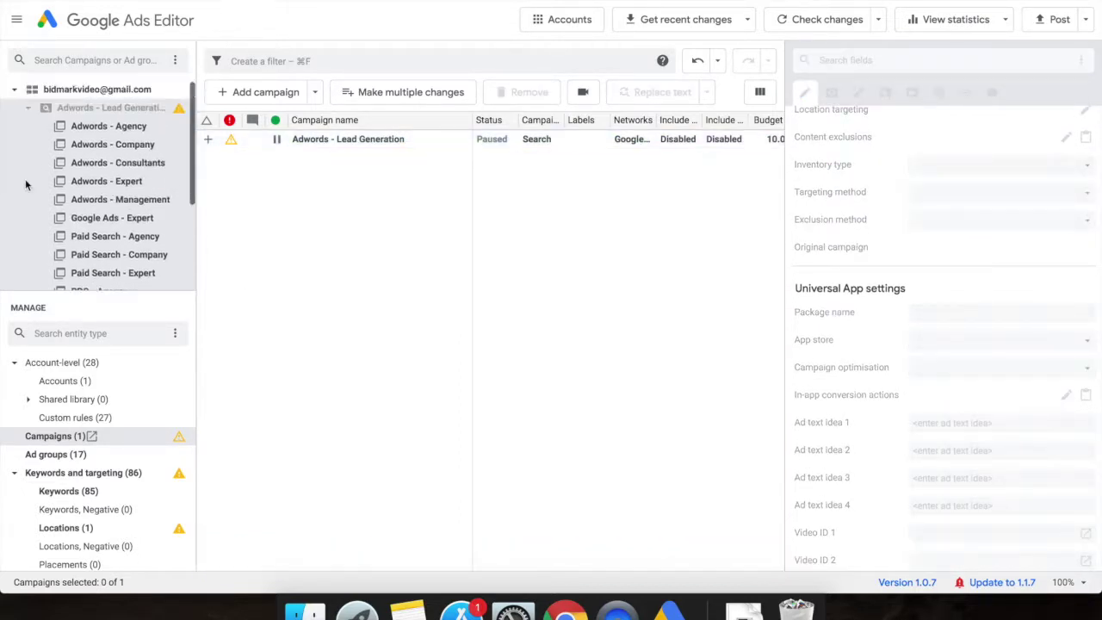
Step: Browse the Adwords - Company and Agency ad groups, then view the campaign's United Kingdom location
click(67, 114)
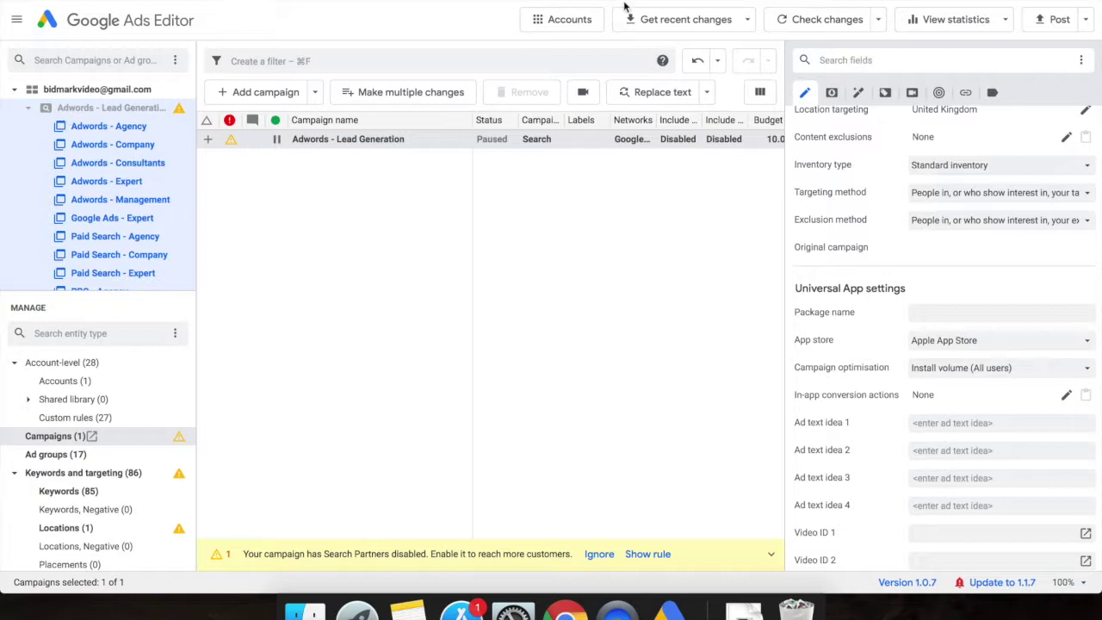
click(656, 20)
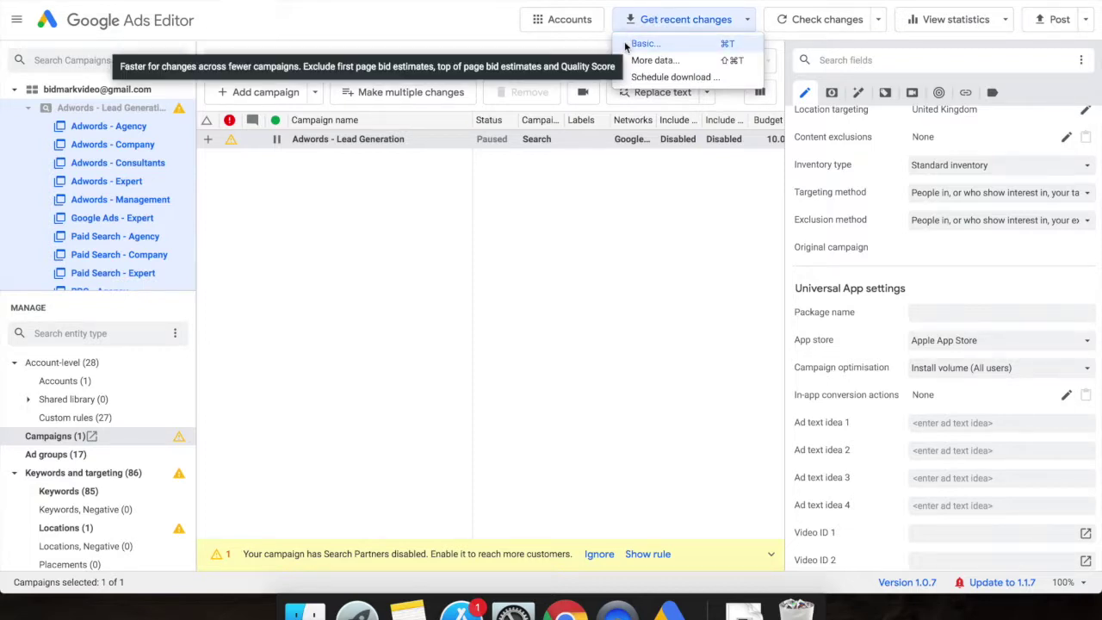
click(237, 229)
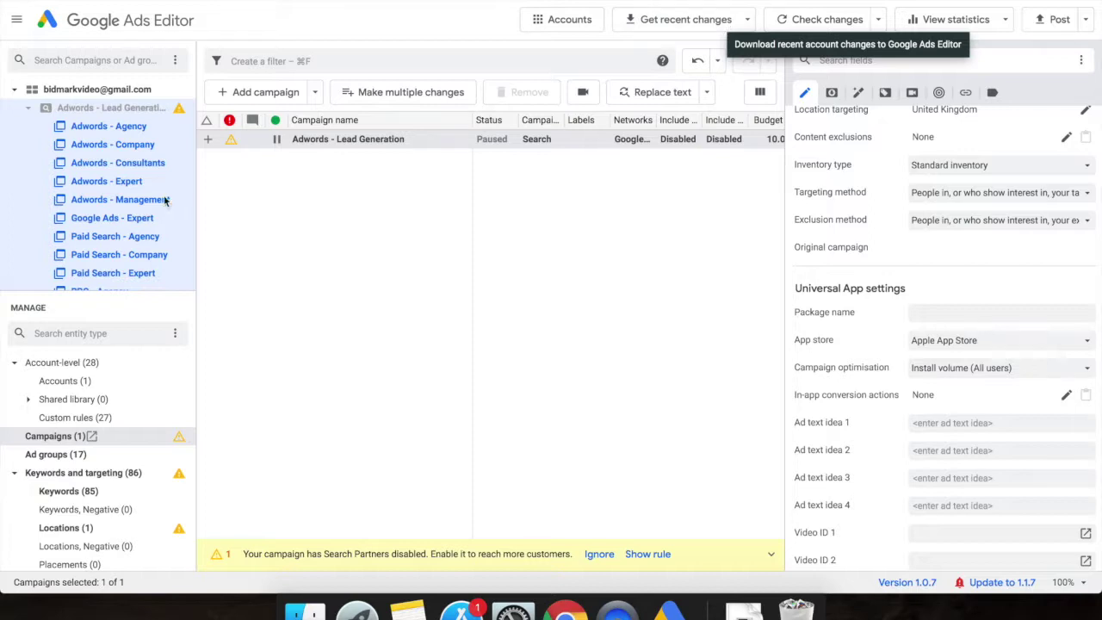
click(95, 151)
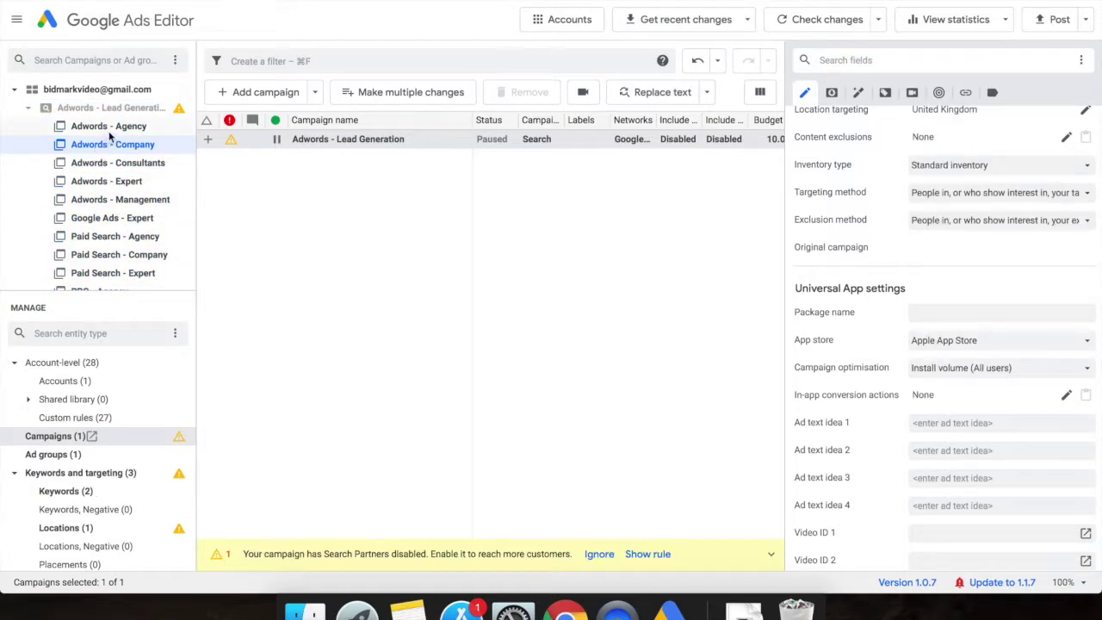
click(110, 129)
click(112, 114)
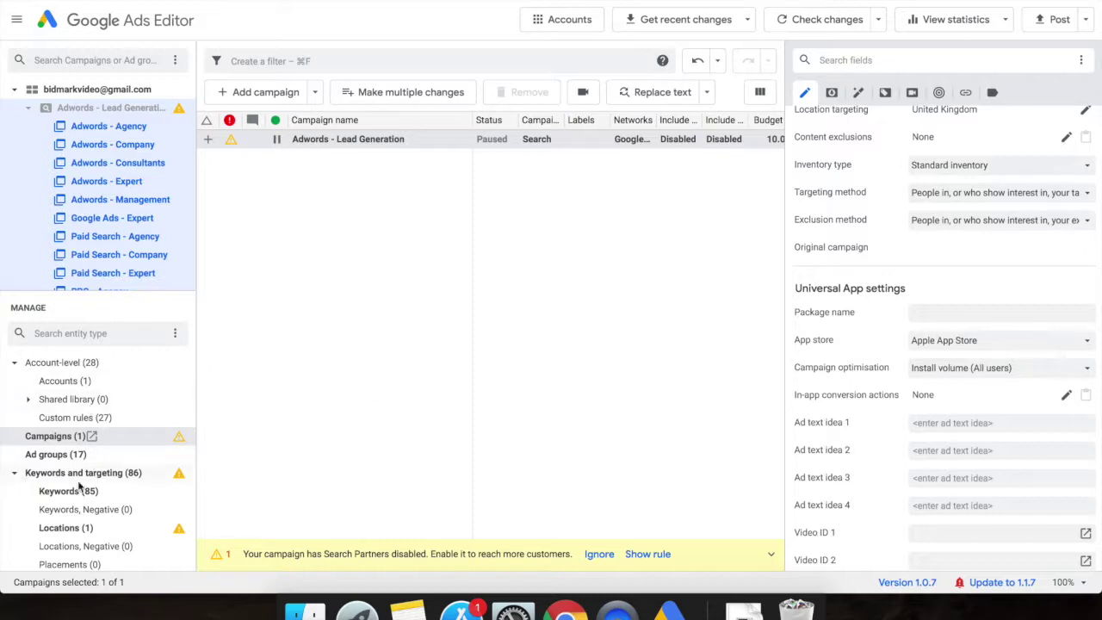
click(59, 526)
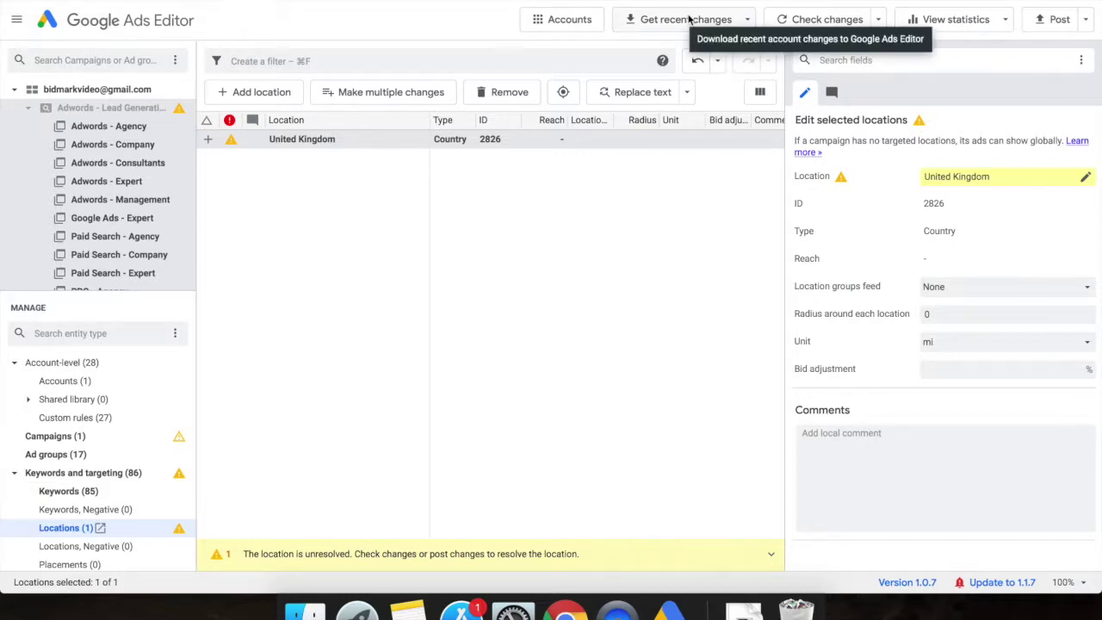
Step: Download recent changes for all campaigns from the Google Ads account
click(689, 19)
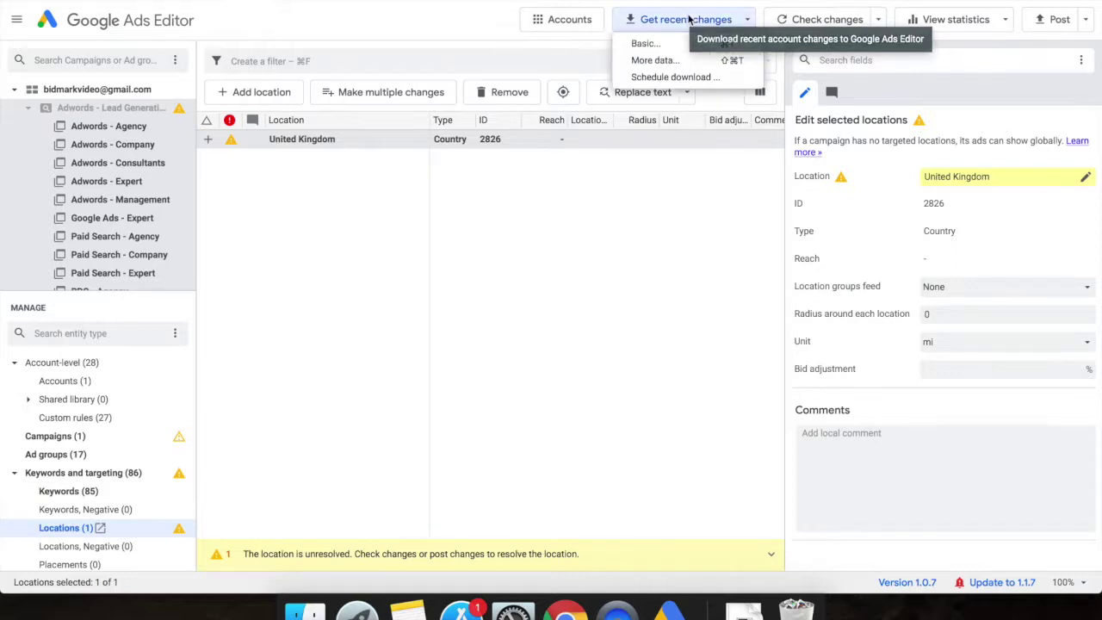
click(633, 60)
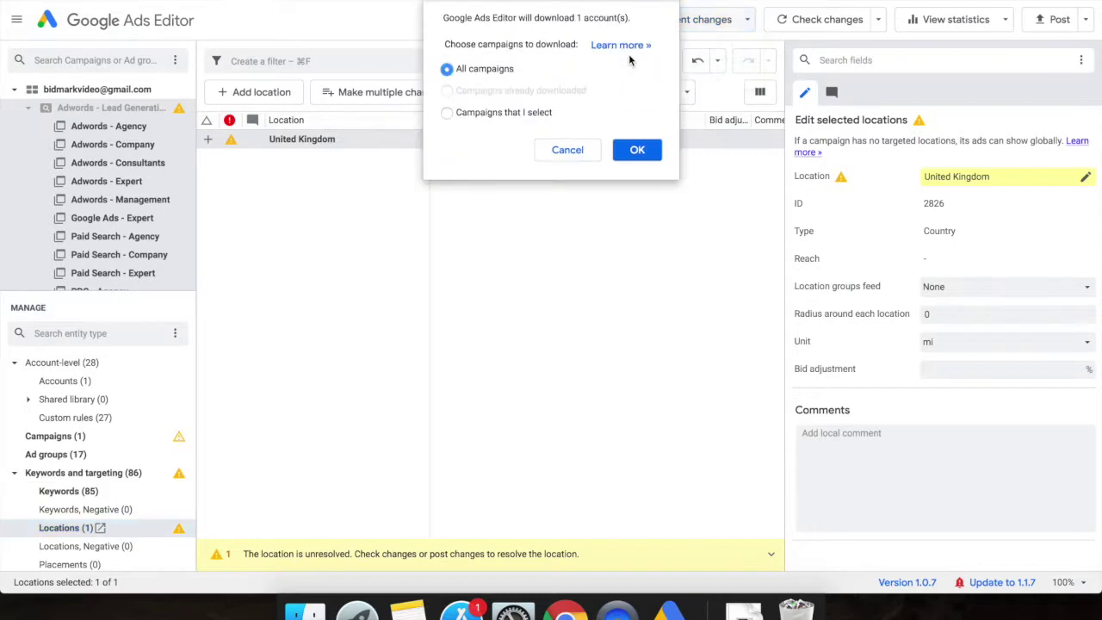
click(654, 153)
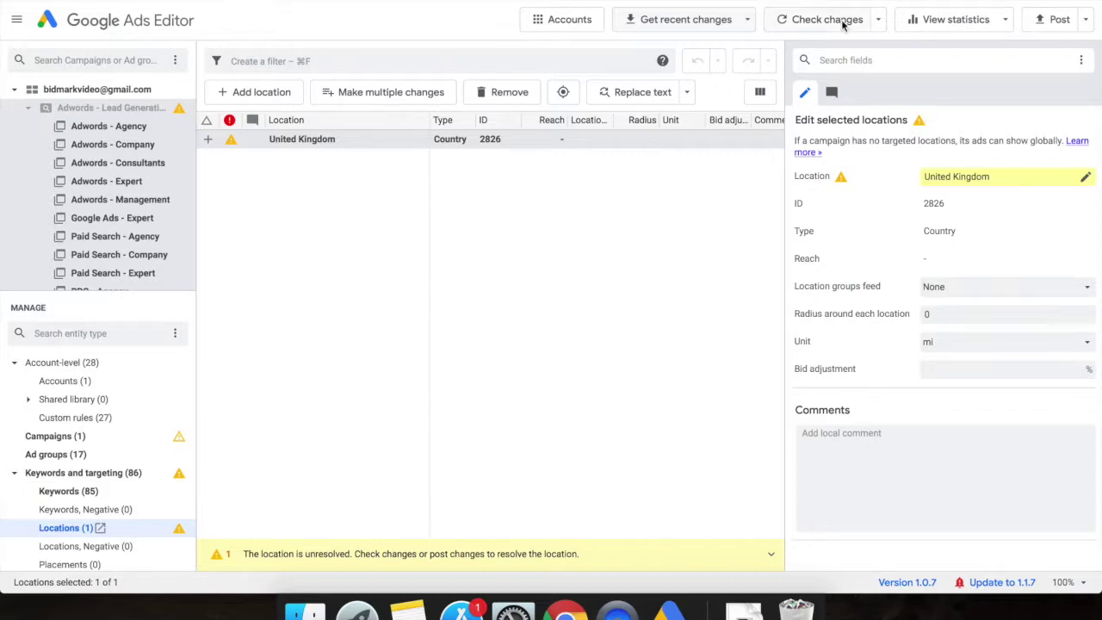
Step: Post the campaign, 17 ad groups, 85 keywords and 68 ads to Google Ads
click(1039, 23)
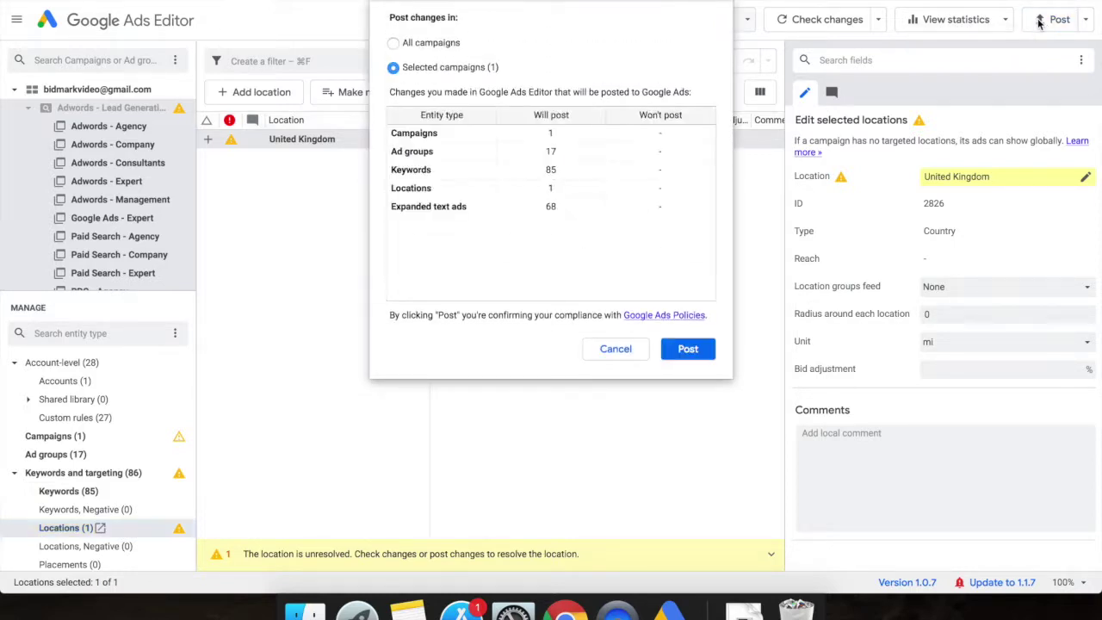
click(438, 47)
click(698, 351)
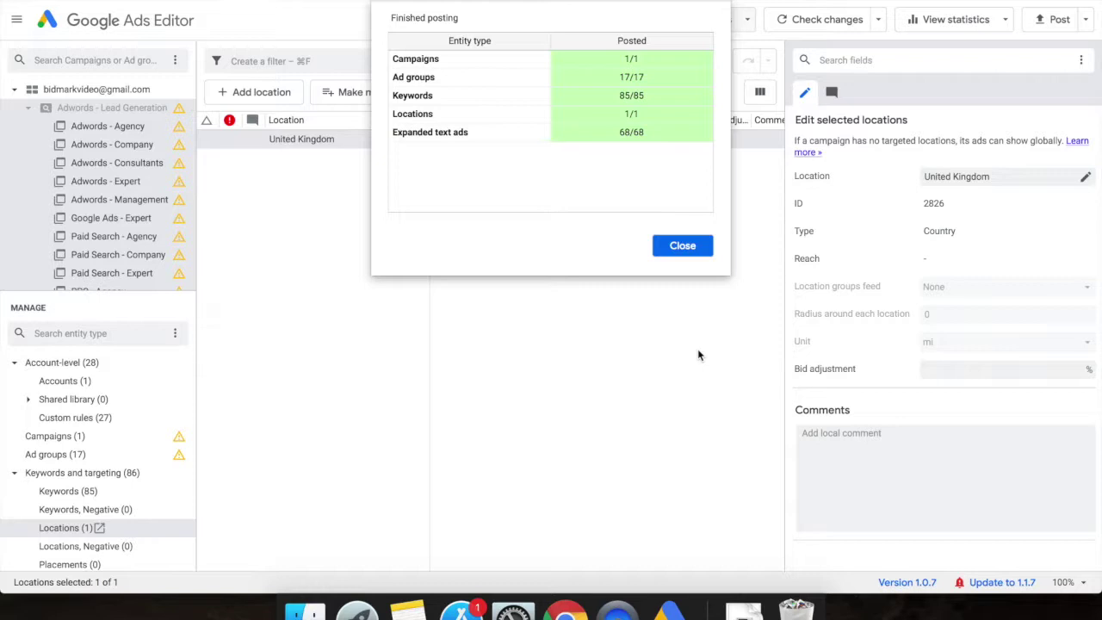
click(687, 246)
key(ctrl+Right)
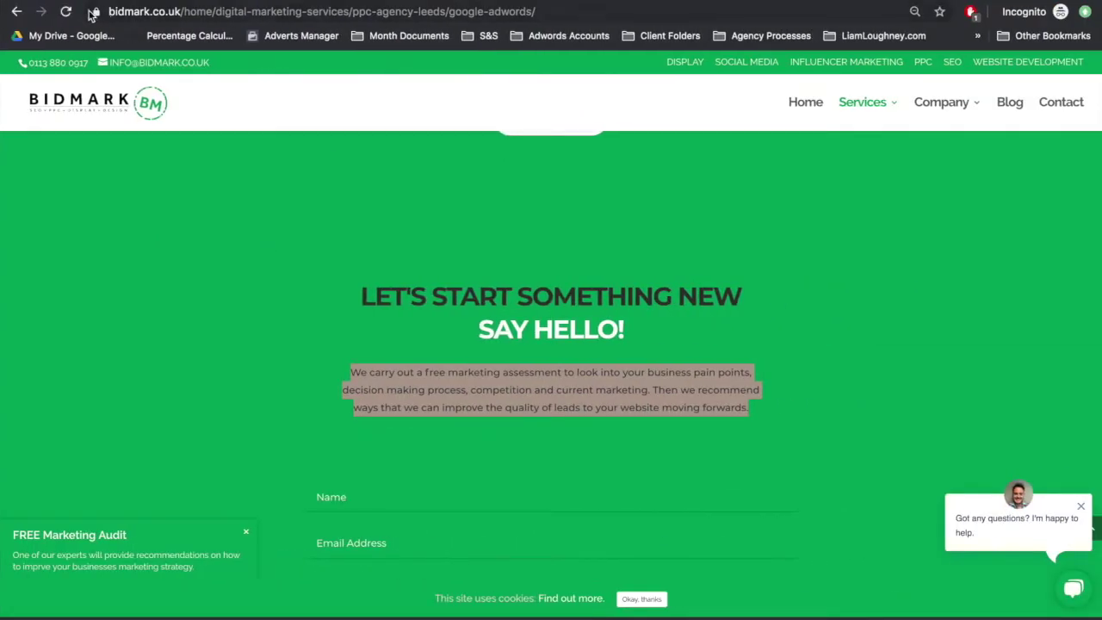
Step: Leave Keyword Planner for All campaigns and open the Adwords - Lead Generation campaign overview
click(115, 2)
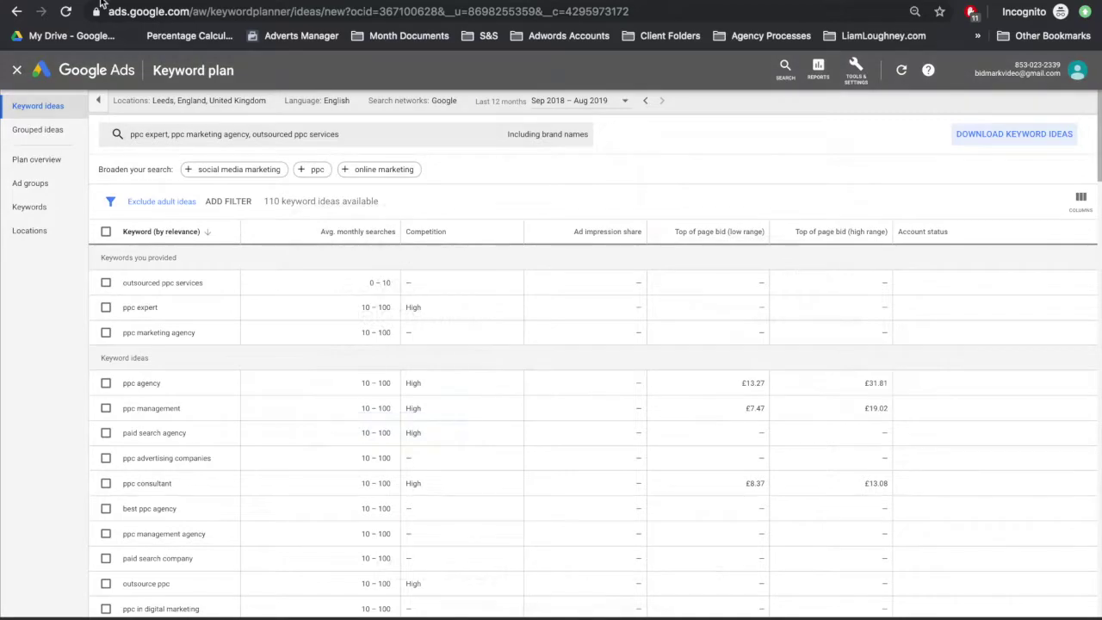
key(ctrl+Left)
key(ctrl+Right)
click(19, 71)
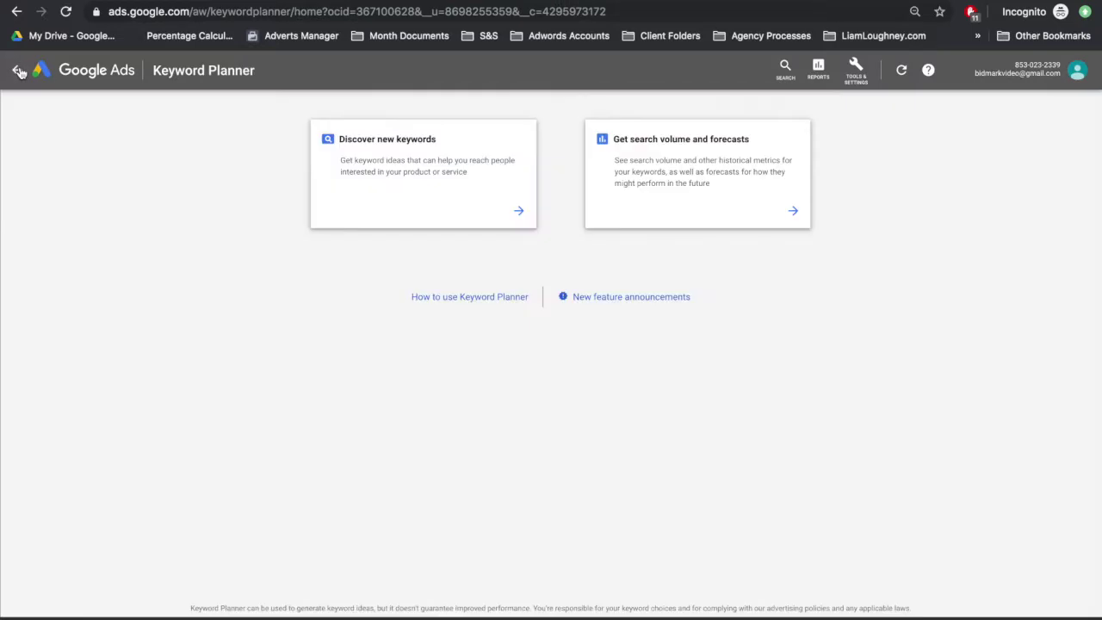
click(19, 71)
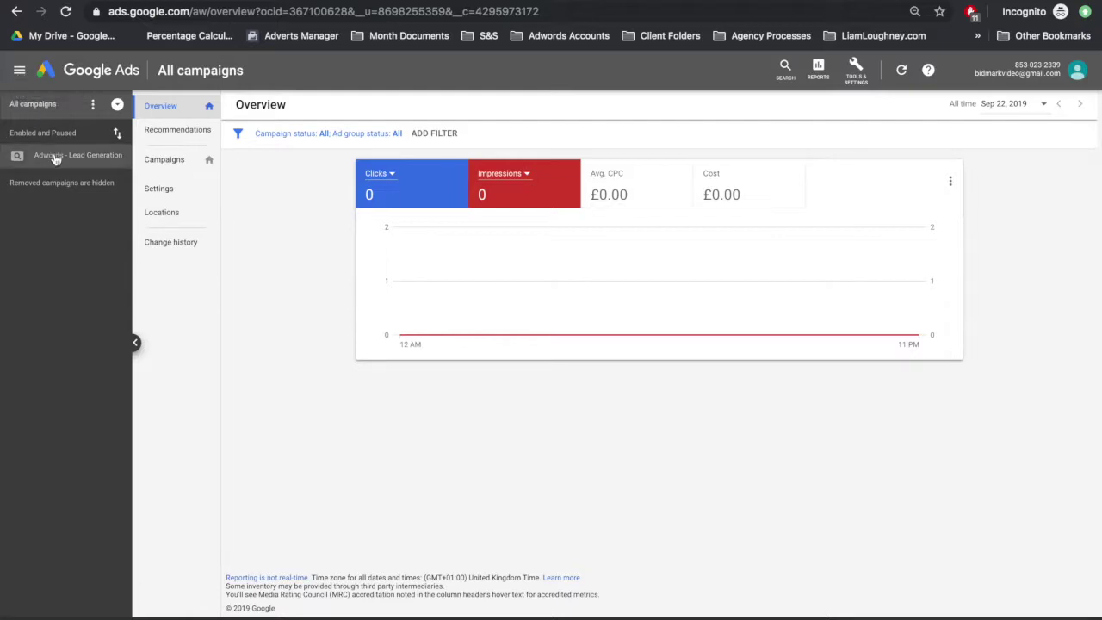
click(55, 156)
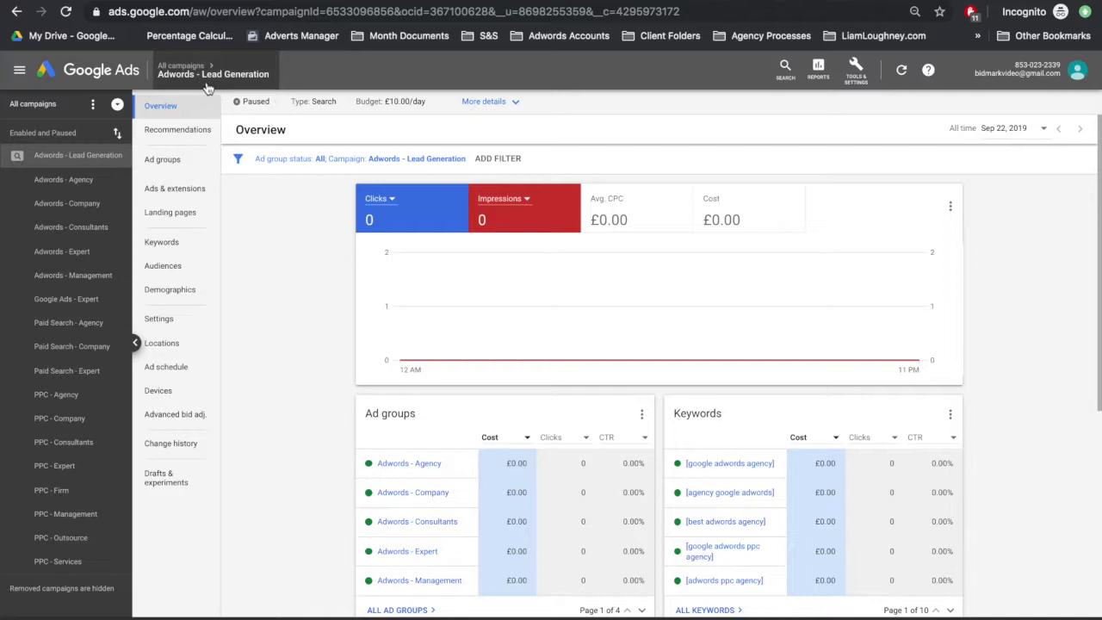
mouse_move(203, 89)
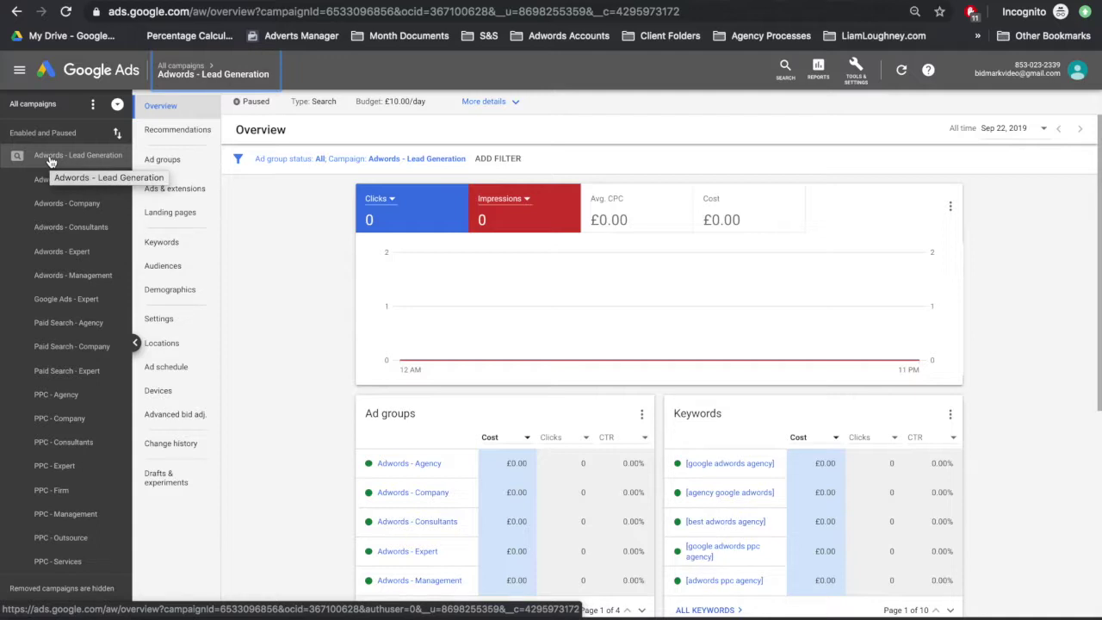
Step: Review the campaign's recommendations and ad groups table, then list its paused expanded text ads
click(136, 344)
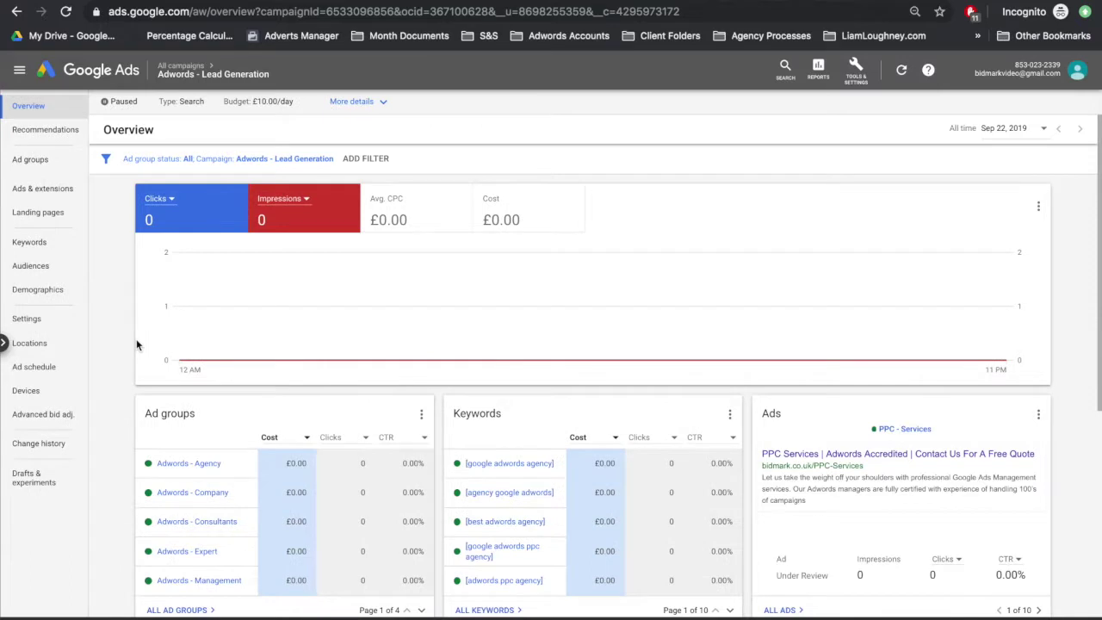
click(11, 345)
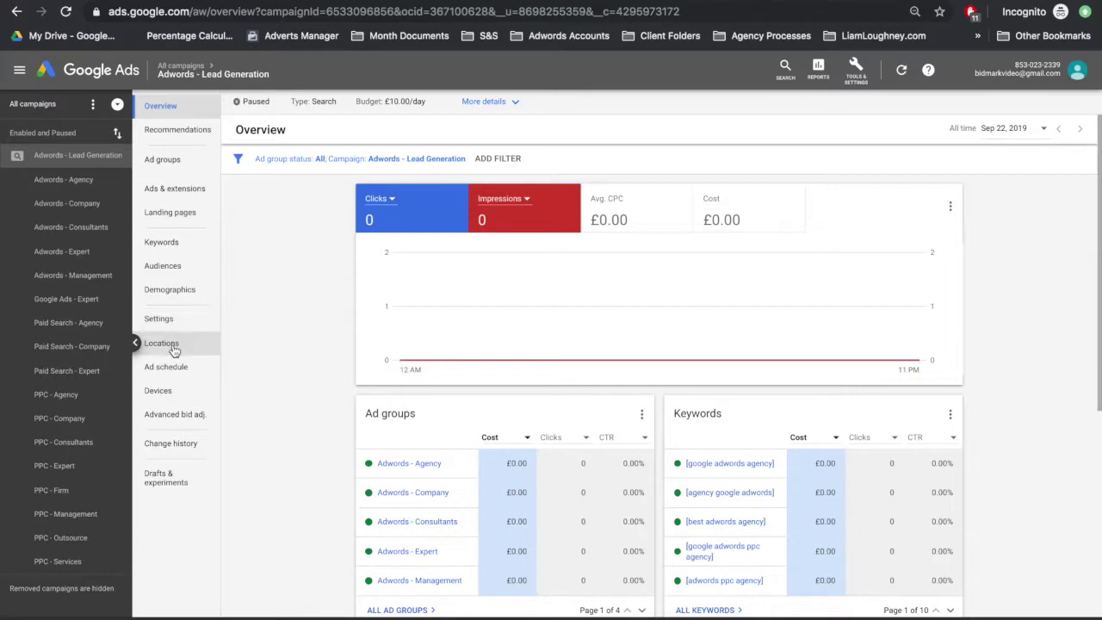
click(159, 139)
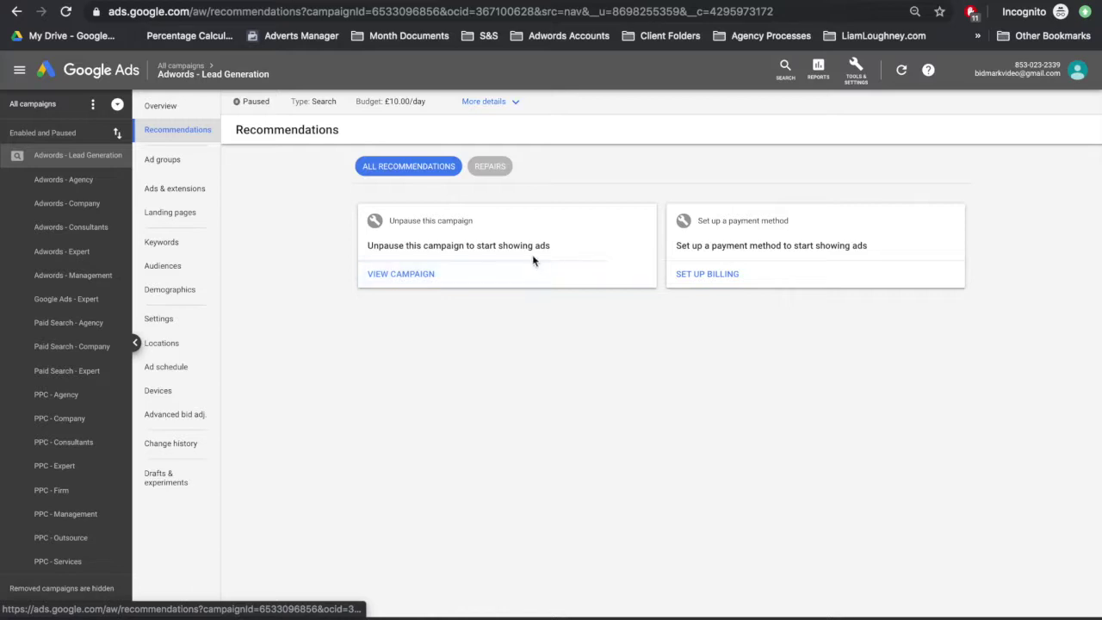
click(212, 169)
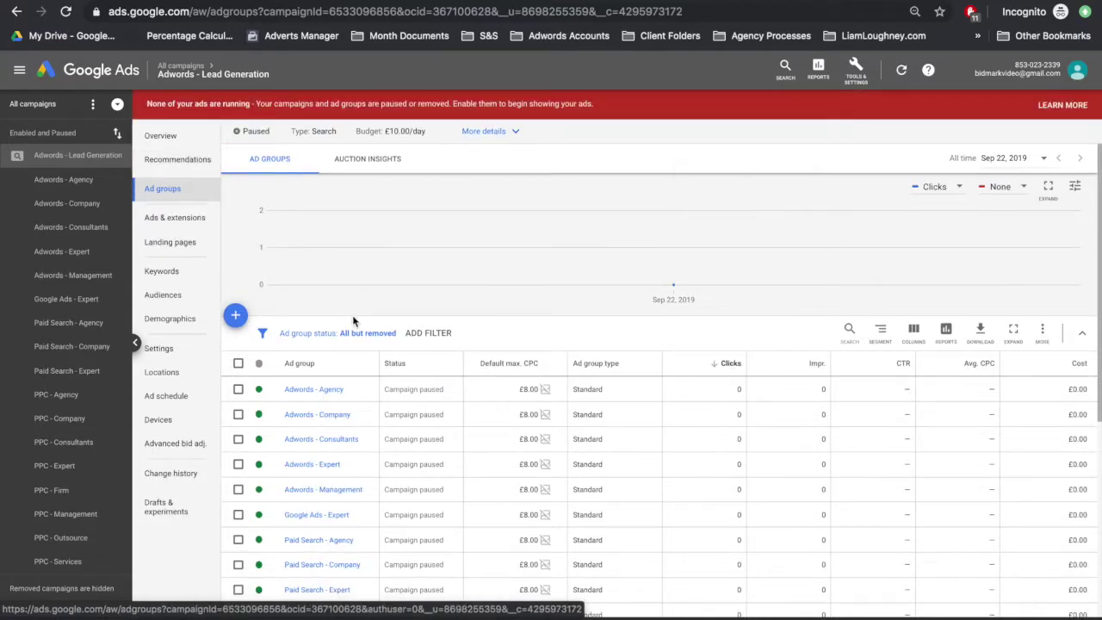
scroll(353, 321, down, 8)
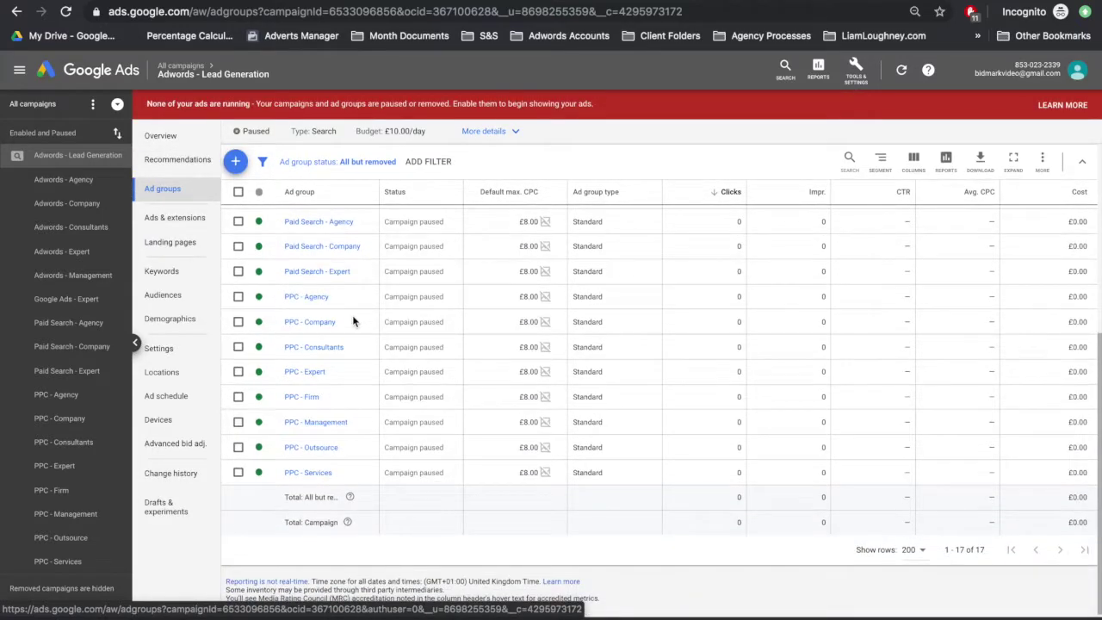
scroll(353, 321, up, 8)
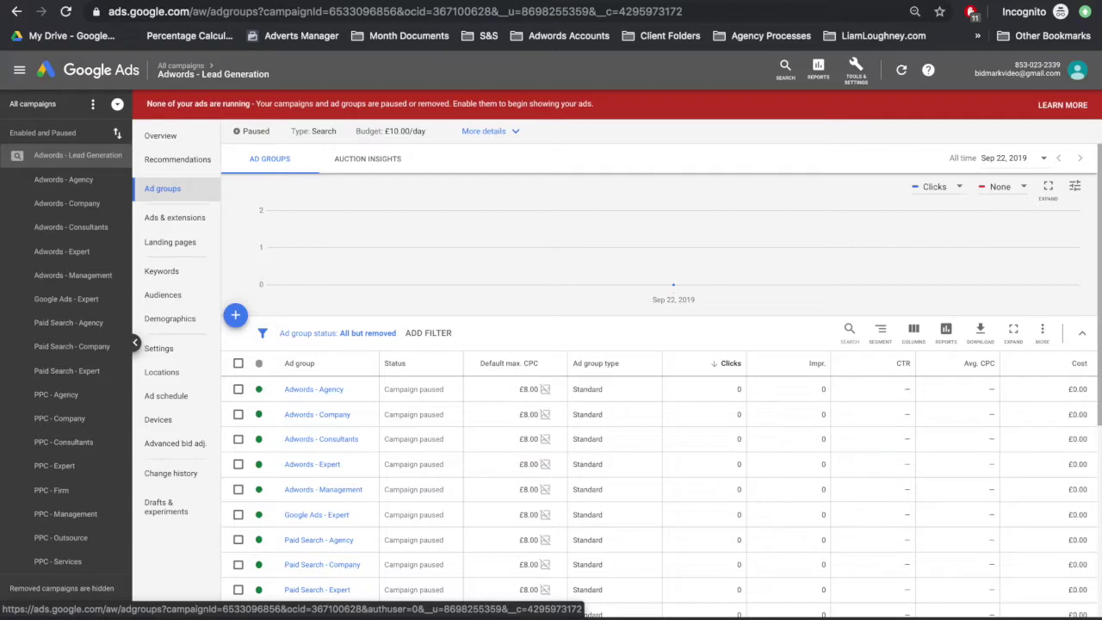
scroll(370, 362, down, 5)
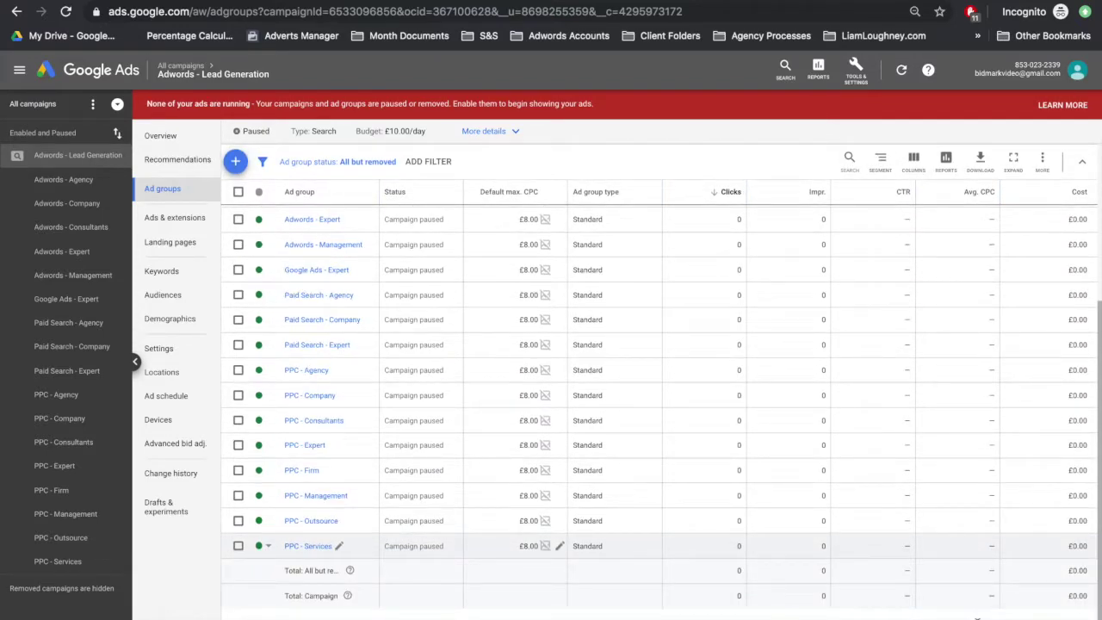
scroll(574, 533, up, 3)
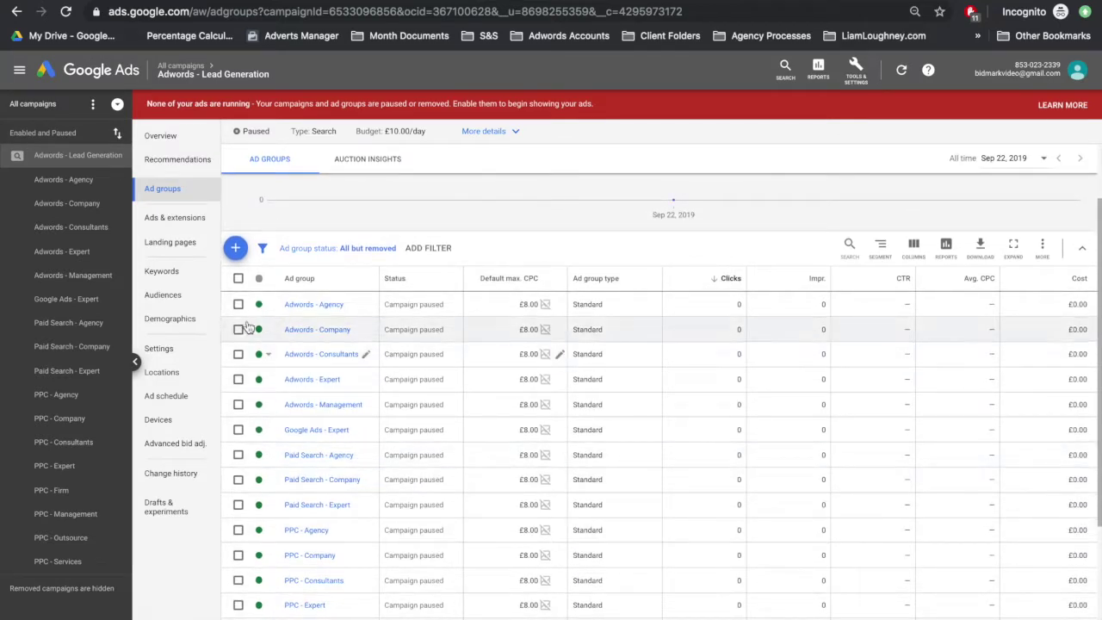
click(184, 217)
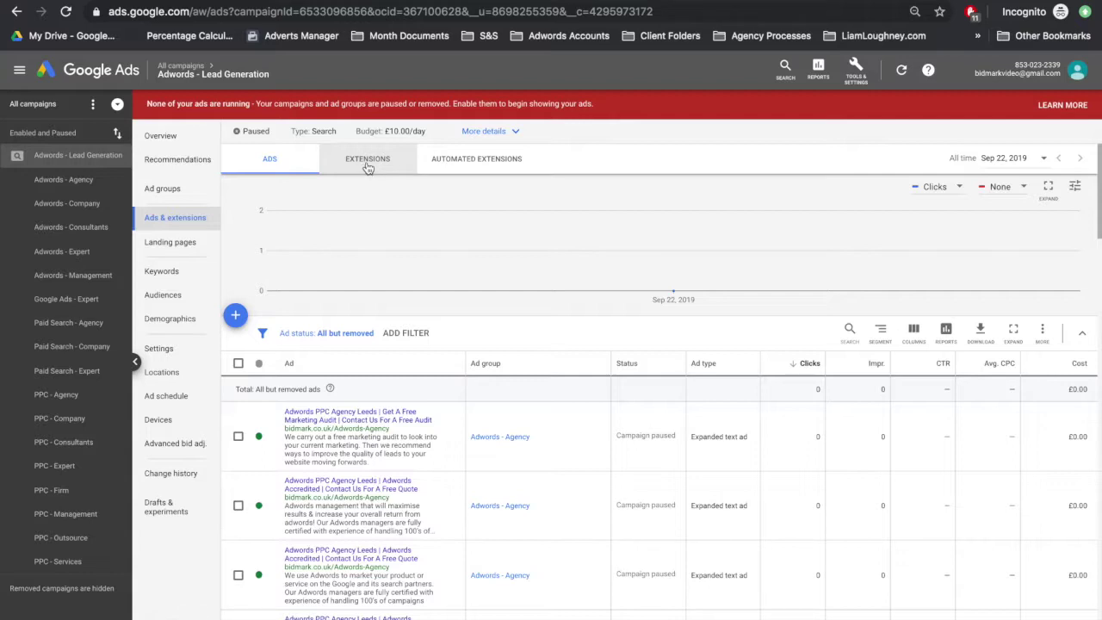
Step: View the campaign's Extensions page, then move to the Google Drive tab's address bar
click(367, 168)
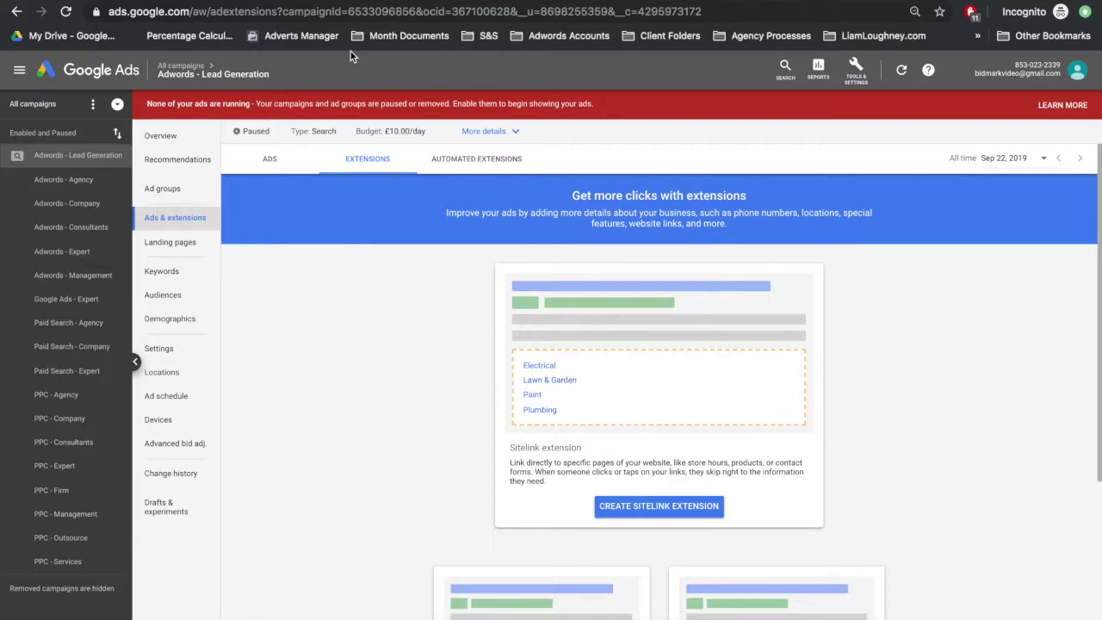
key(ctrl+Tab)
click(288, 9)
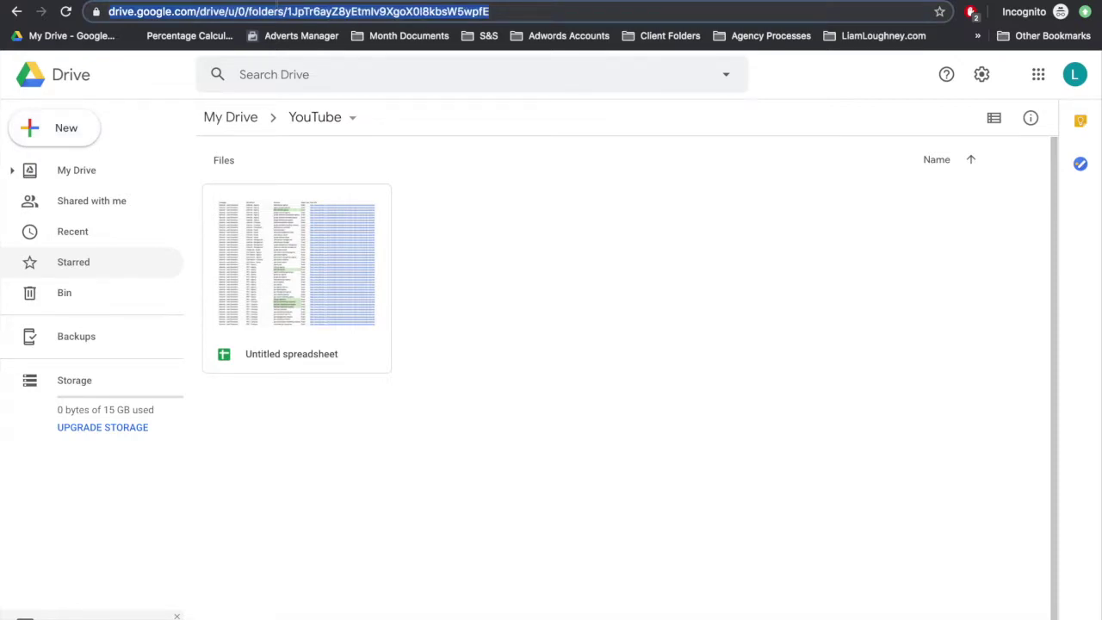
Step: Search Google for 'buy nike trainers' and highlight the Nike ad's New Releases and Sale sitelinks
text(buy nike tra)
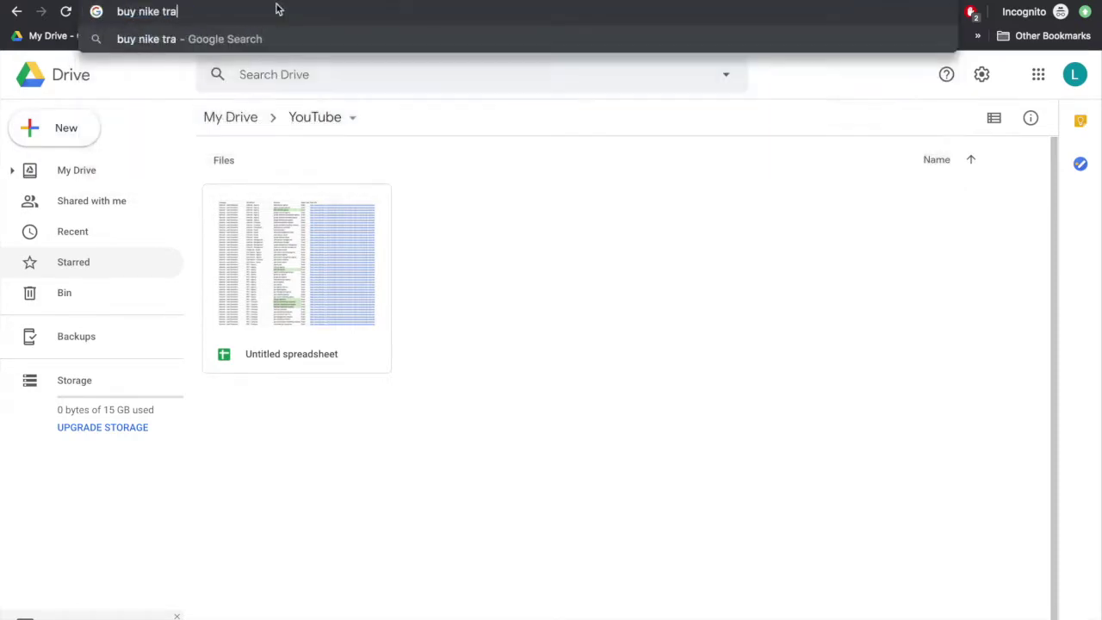
text(iners)
key(Return)
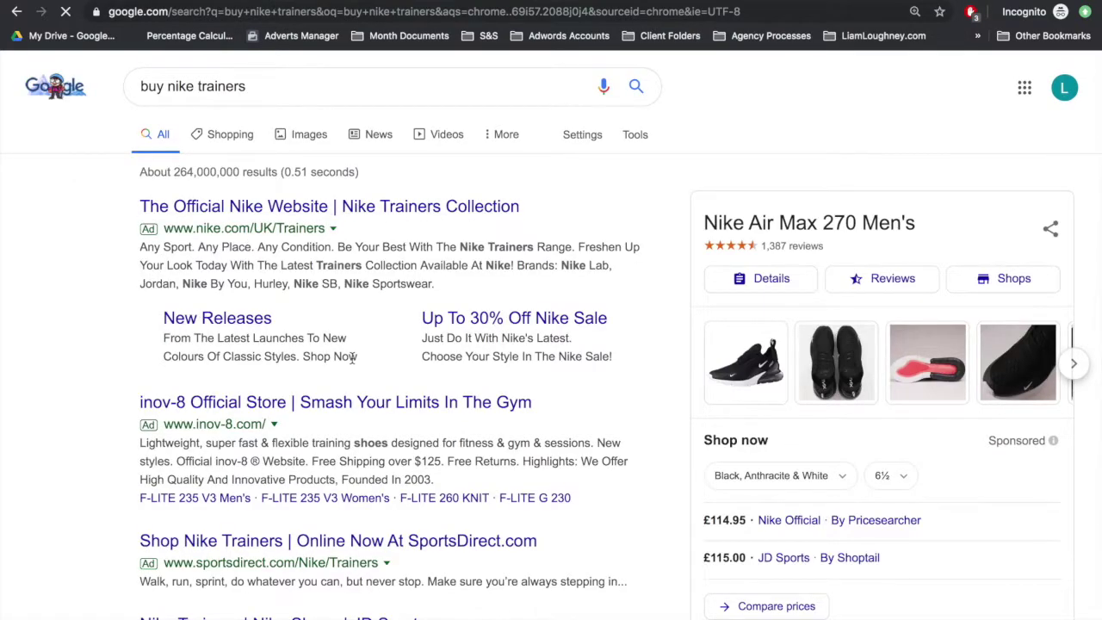
drag(353, 358, 163, 318)
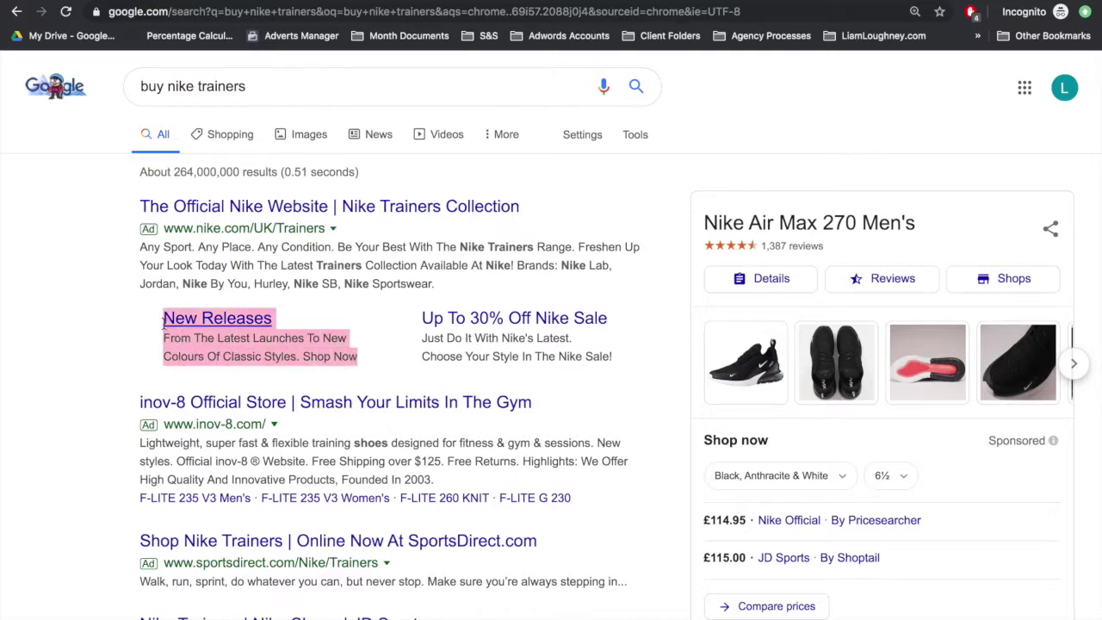
drag(616, 354, 421, 315)
Step: Highlight the Nike New Releases sitelink again and the inov-8 ad's F-LITE sitelinks
scroll(249, 368, down, 1)
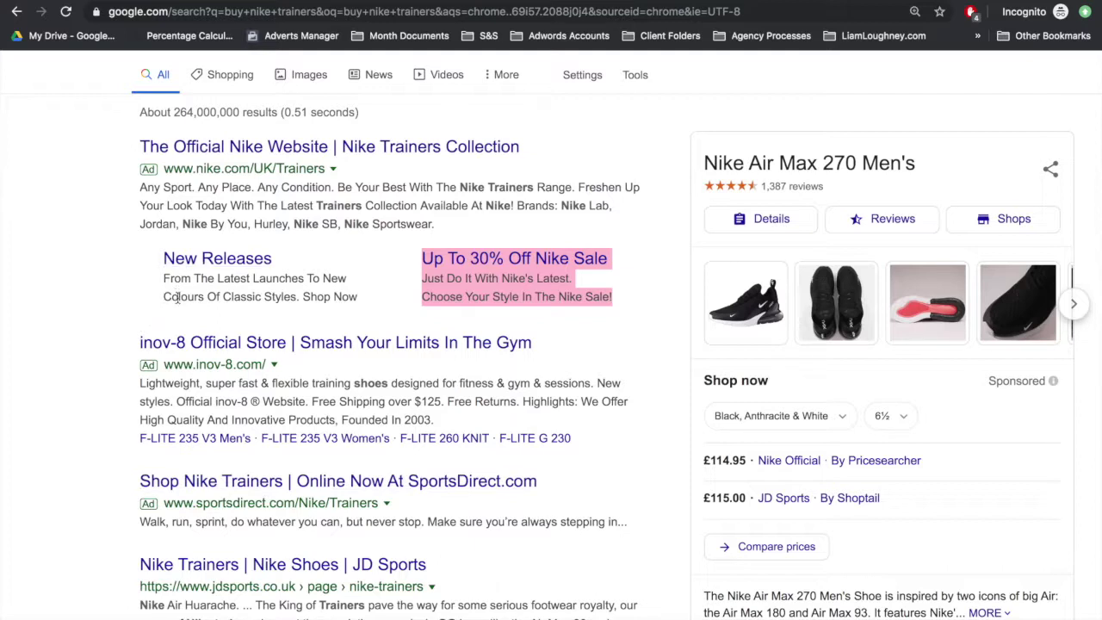
scroll(176, 296, up, 1)
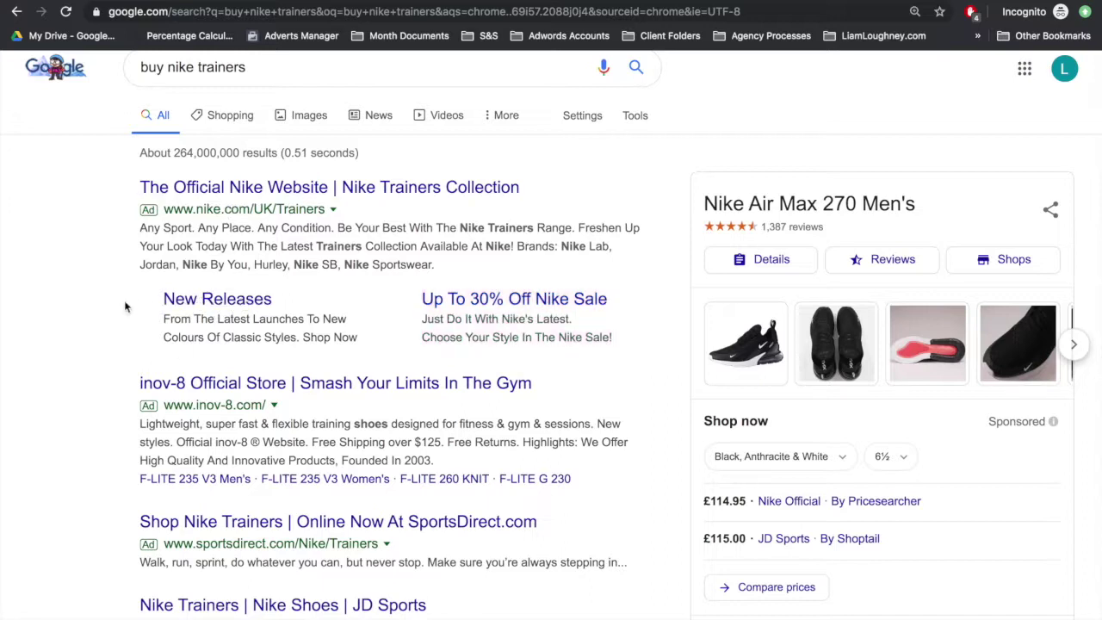
scroll(136, 370, down, 1)
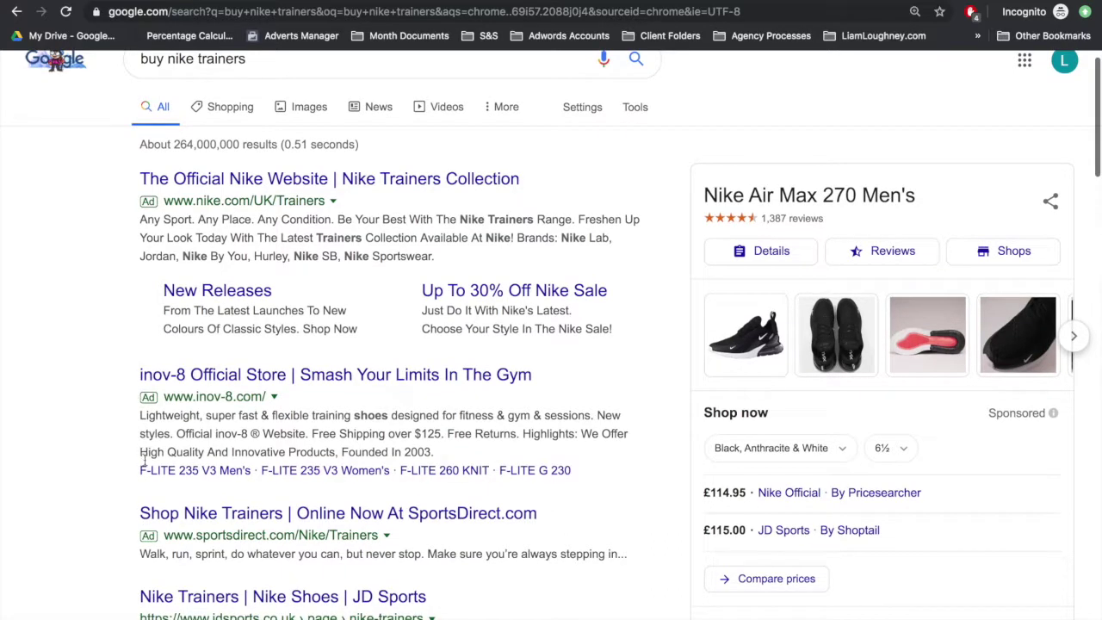
drag(164, 293, 356, 330)
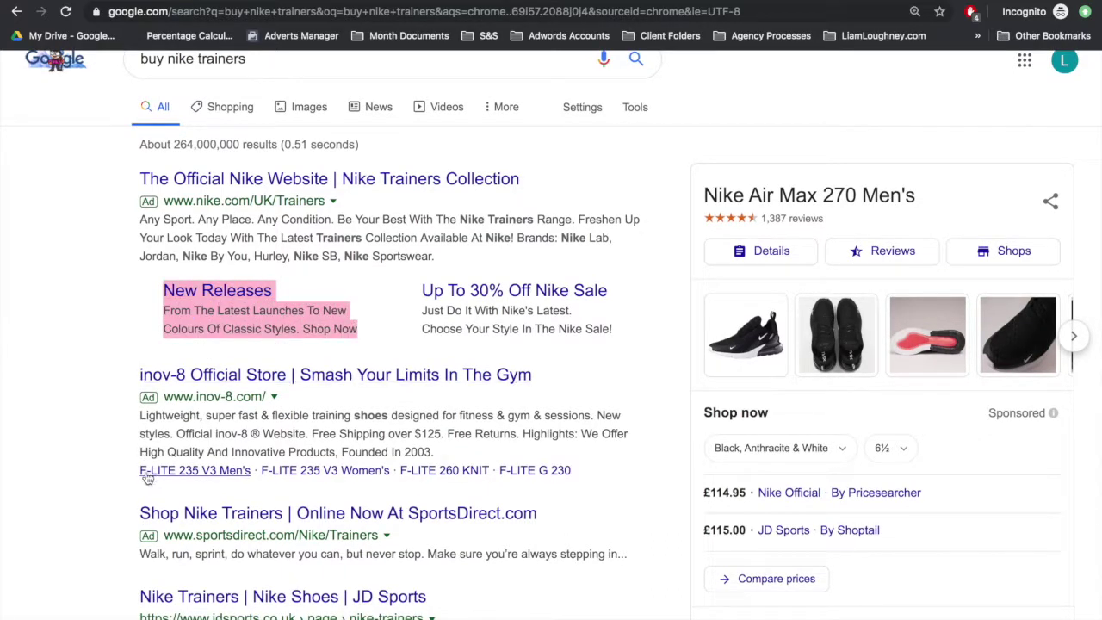
drag(136, 477, 570, 471)
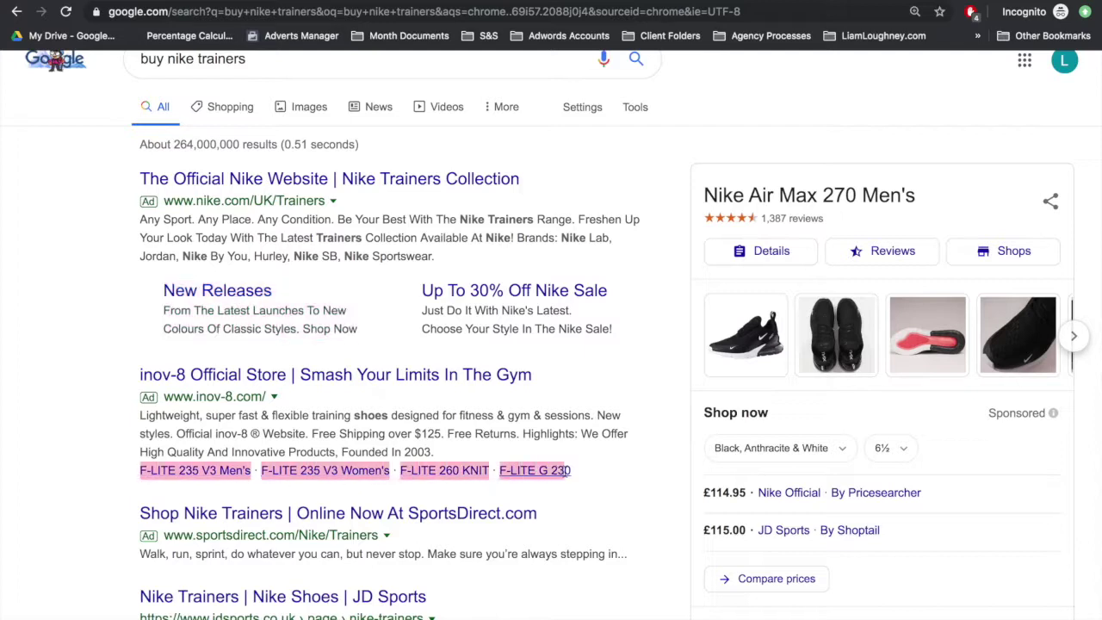
click(216, 257)
scroll(227, 261, up, 1)
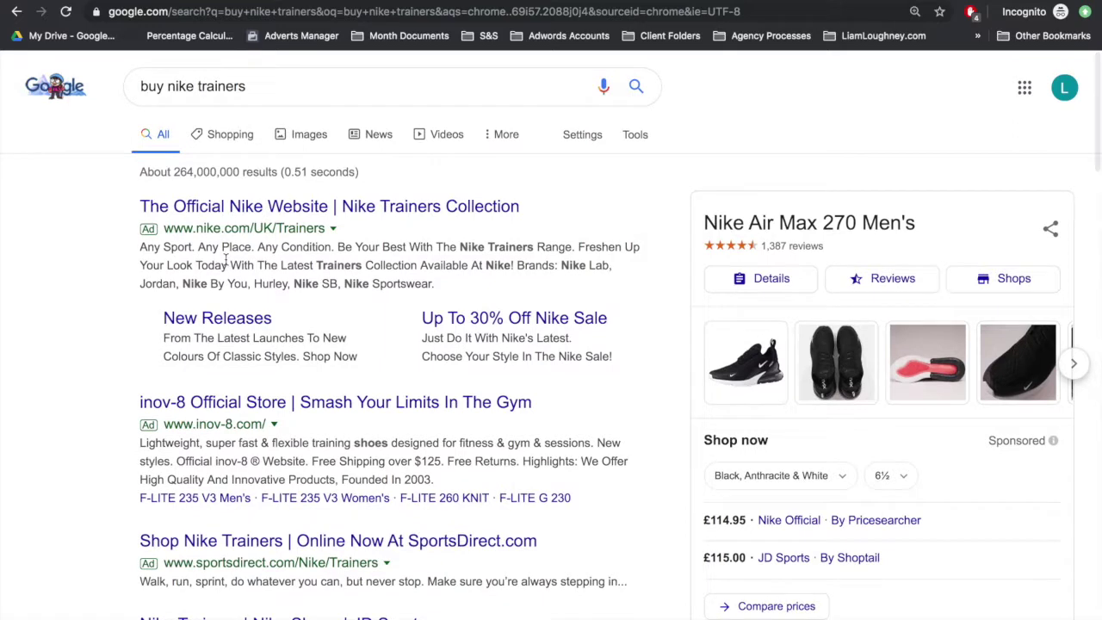
scroll(227, 261, down, 1)
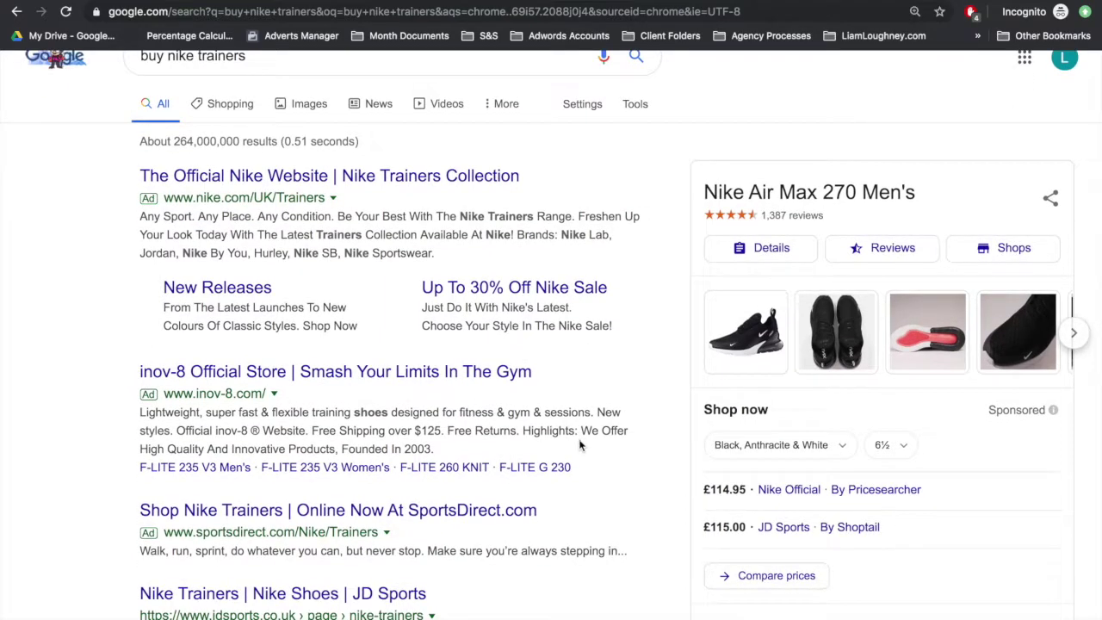
Step: Highlight the inov-8 Highlights callout and the Nike ad's Brands and description text
drag(523, 431, 594, 450)
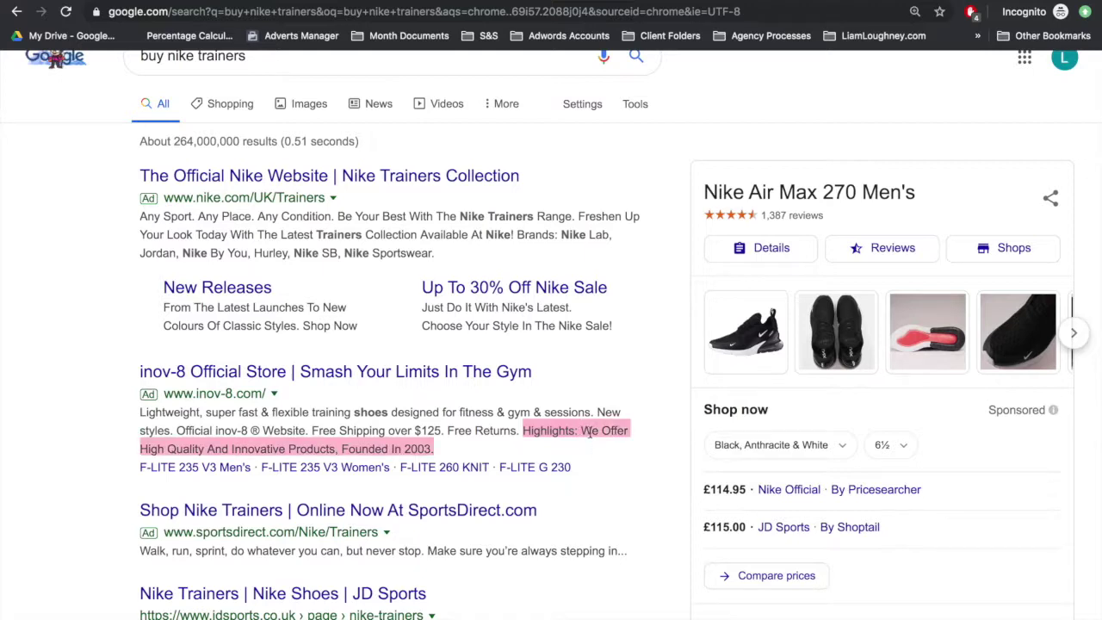
click(590, 436)
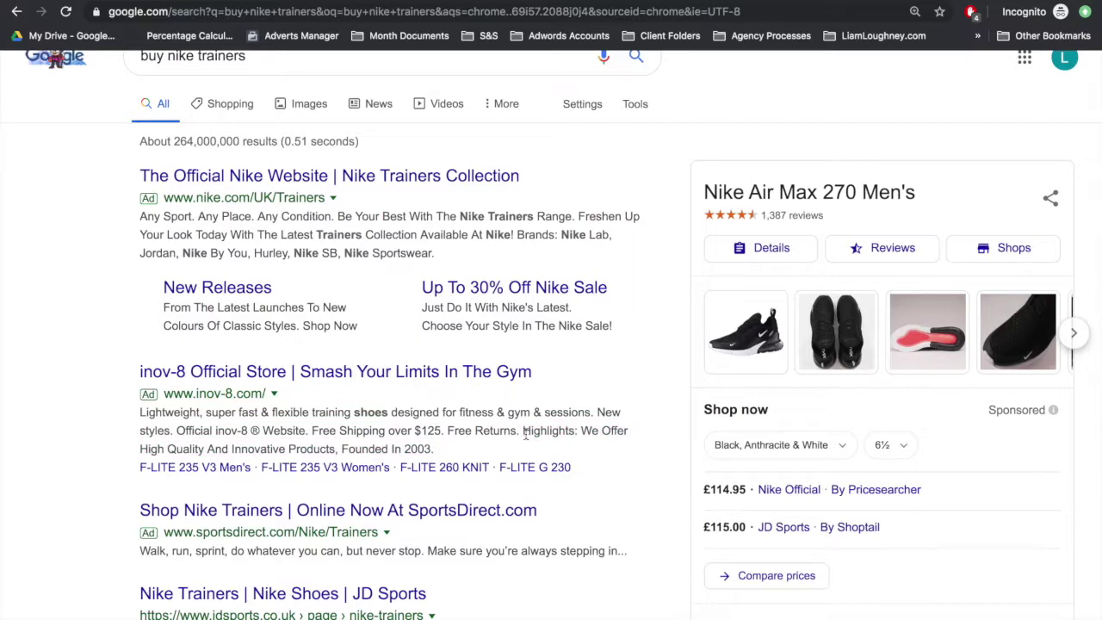
drag(524, 435, 543, 435)
click(399, 449)
drag(518, 235, 544, 250)
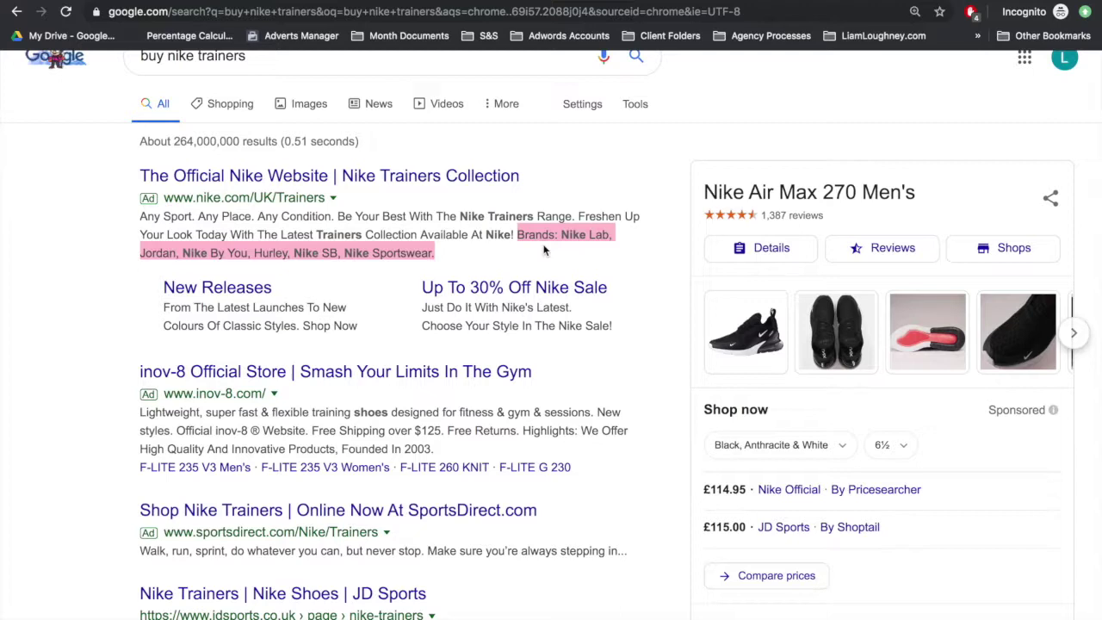
click(554, 239)
drag(555, 240, 519, 240)
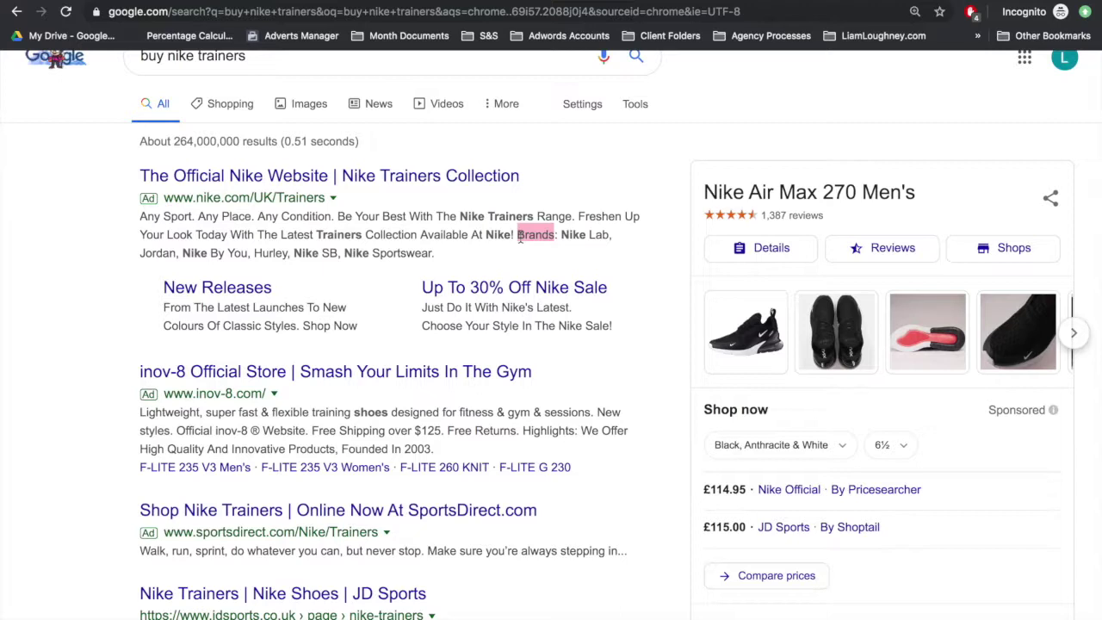
drag(519, 238, 230, 231)
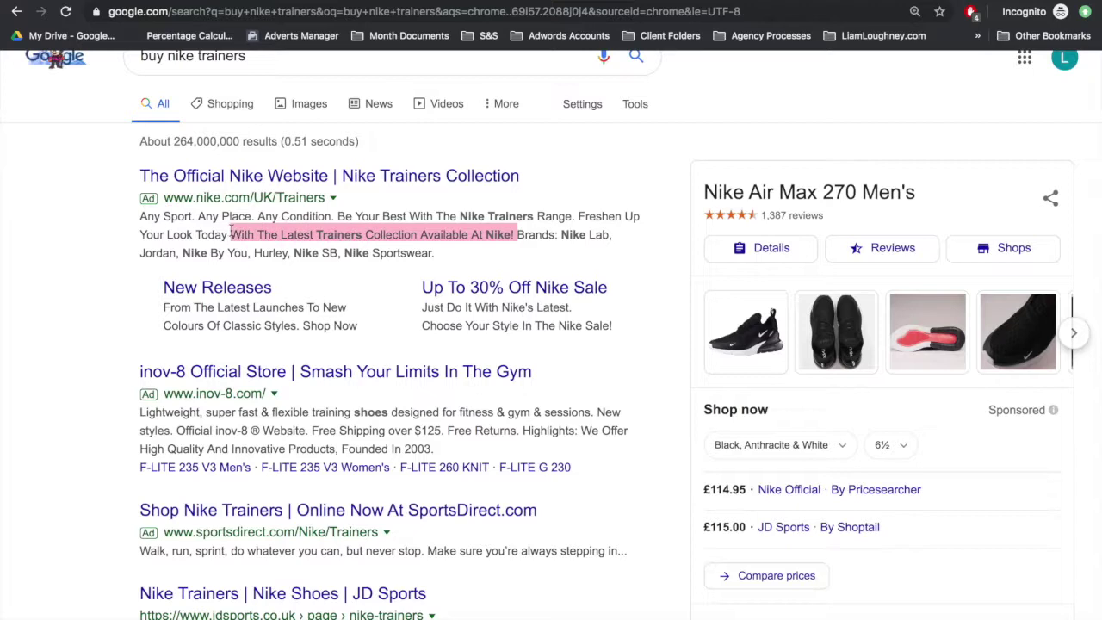
click(163, 404)
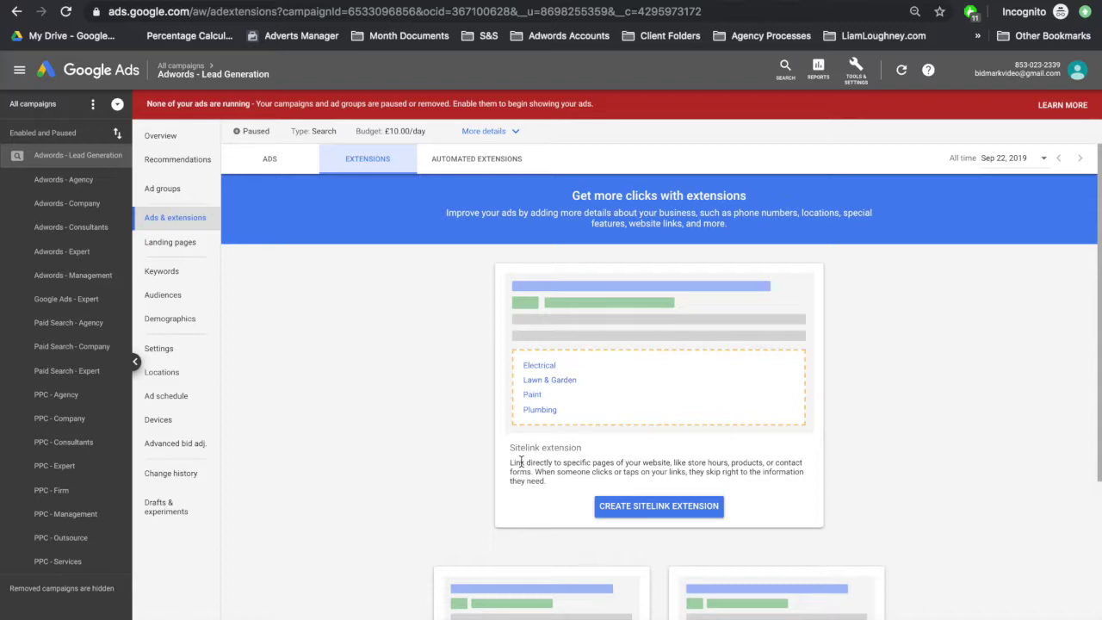
Step: Start a blank sitelink extension, review Sitelinks 1–4, then switch to the Bidmark website tab
click(614, 512)
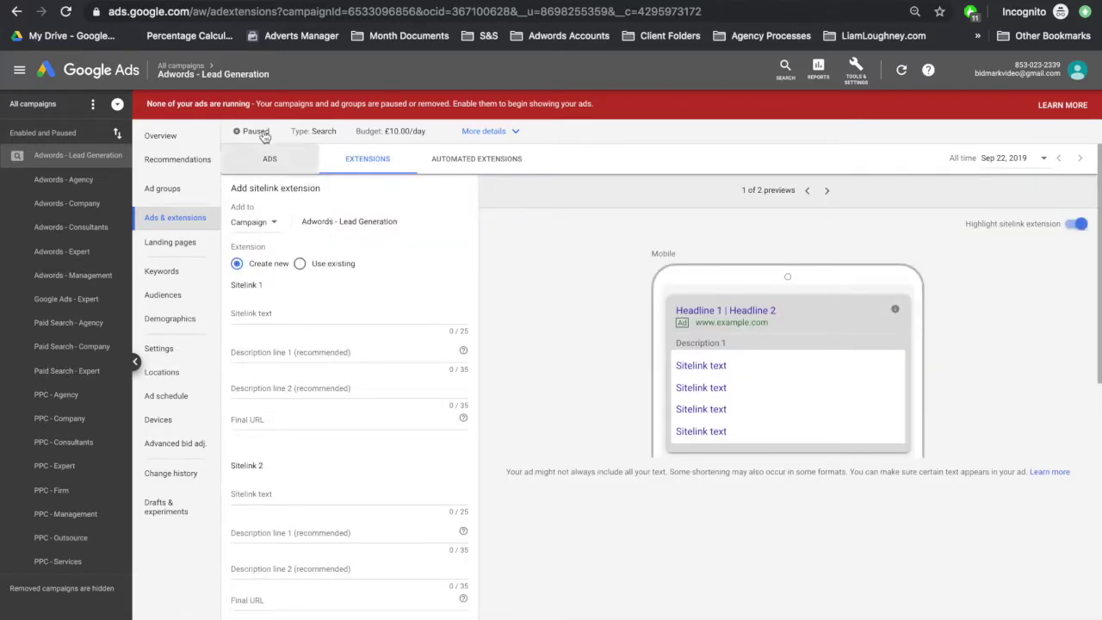
scroll(629, 323, down, 1)
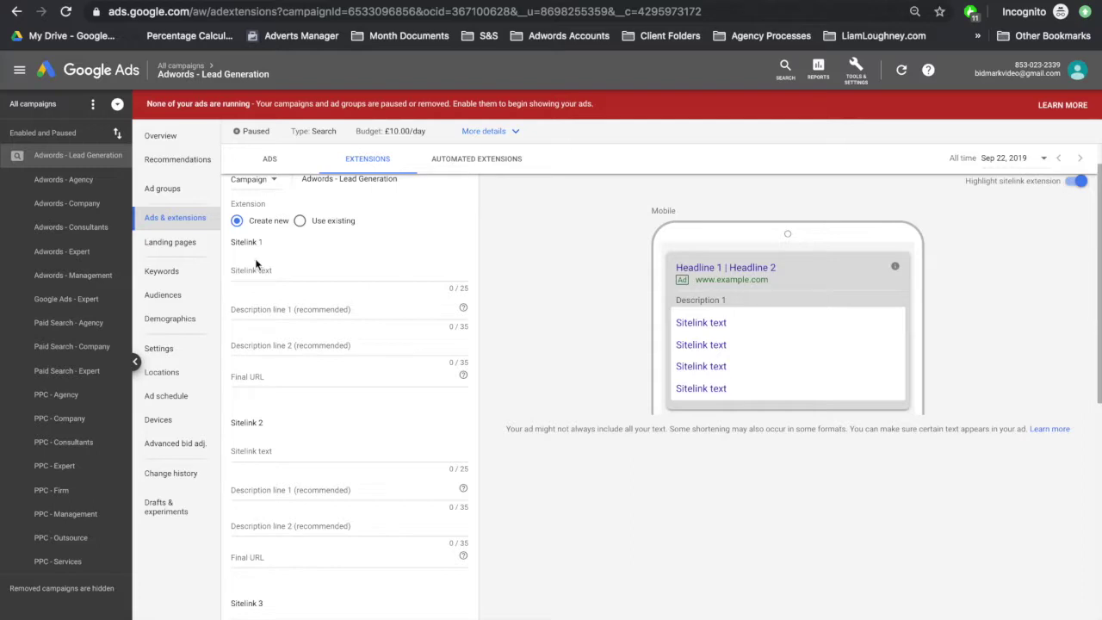
drag(231, 242, 255, 242)
drag(241, 420, 273, 426)
scroll(274, 427, down, 2)
drag(240, 487, 305, 522)
scroll(293, 494, down, 3)
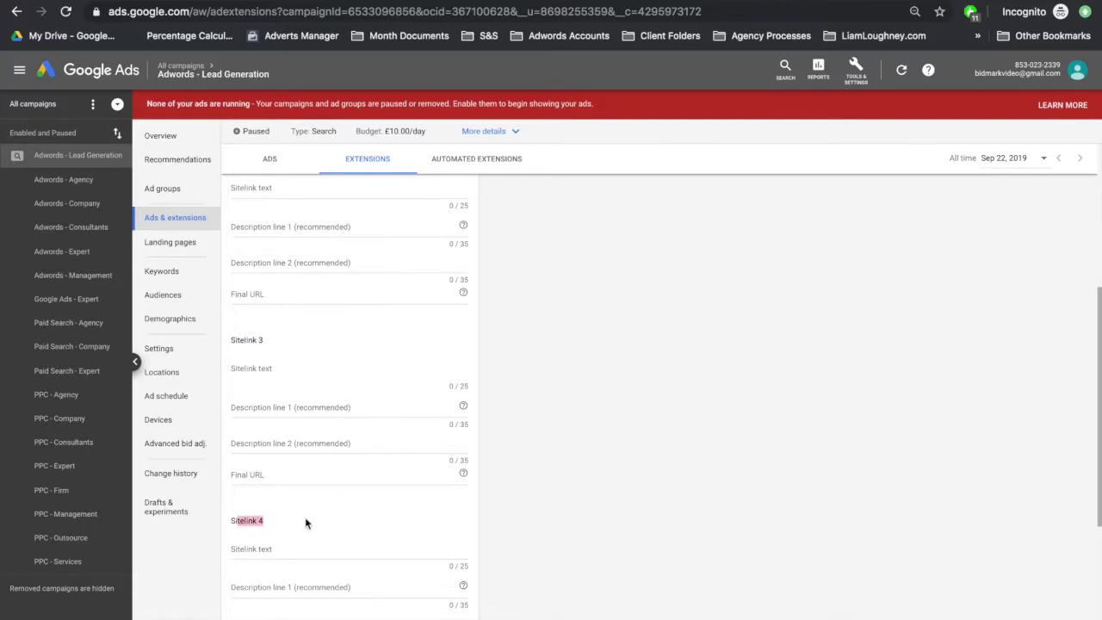
scroll(305, 521, up, 6)
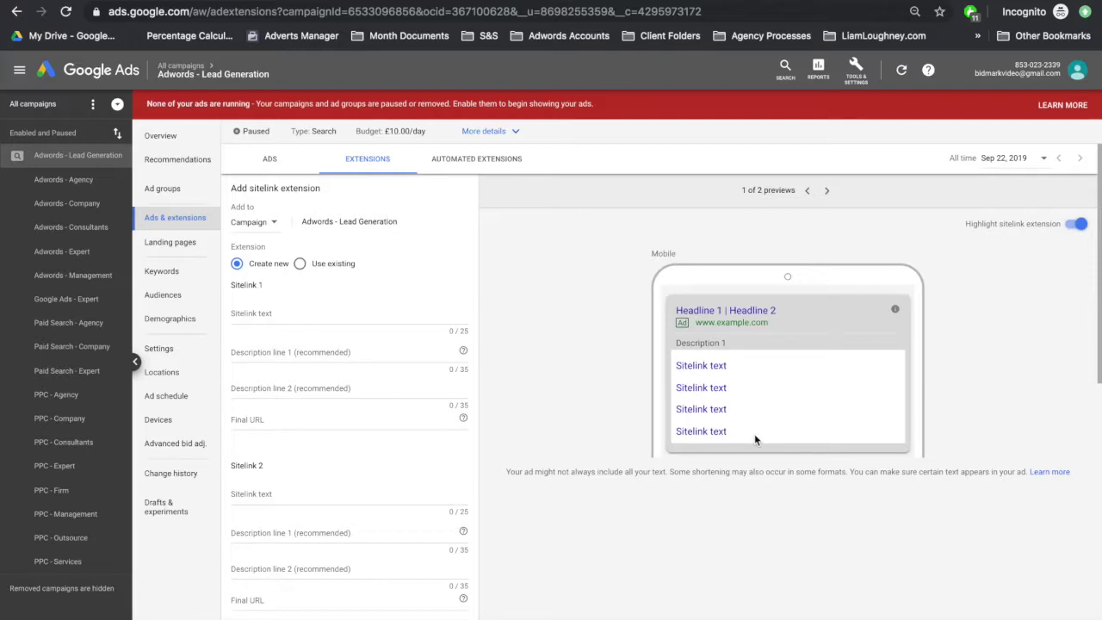
click(618, 1)
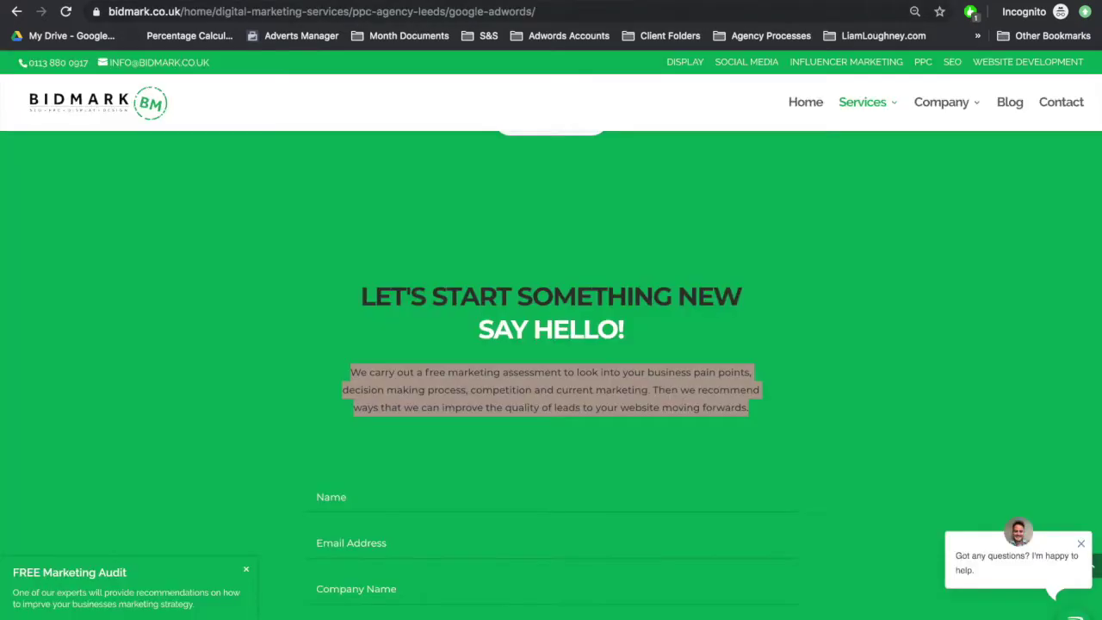
click(130, 0)
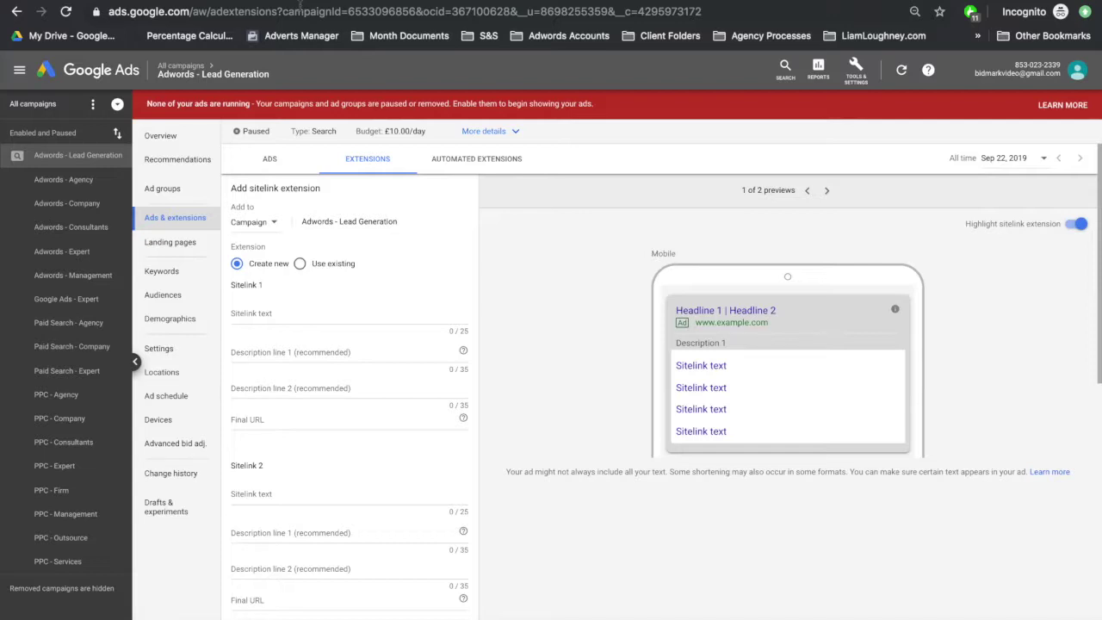
key(ctrl+Tab)
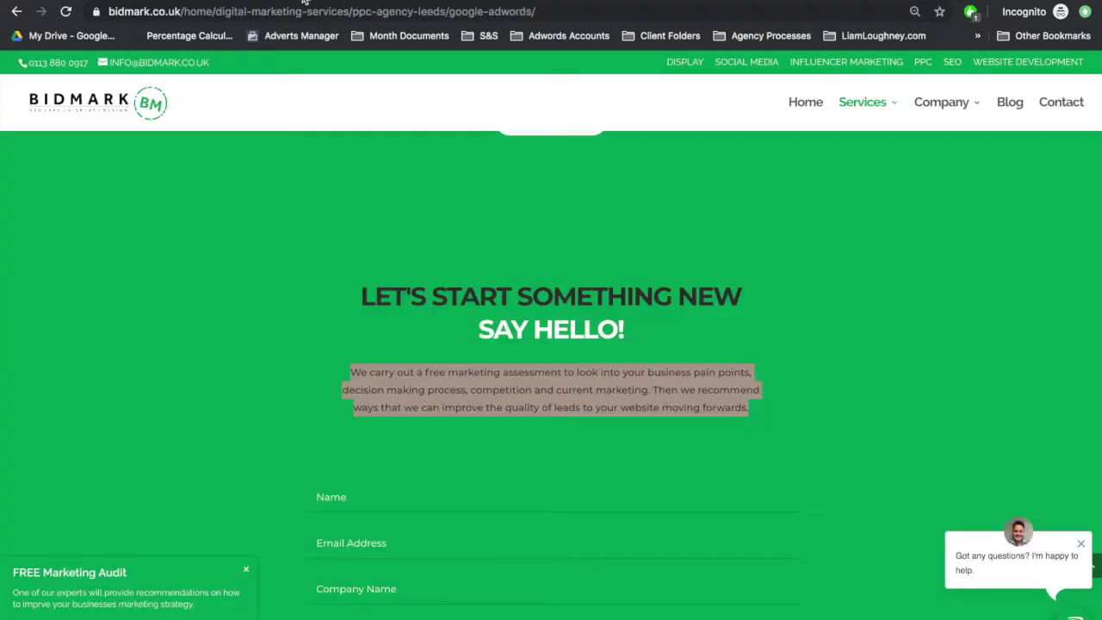
mouse_move(976, 106)
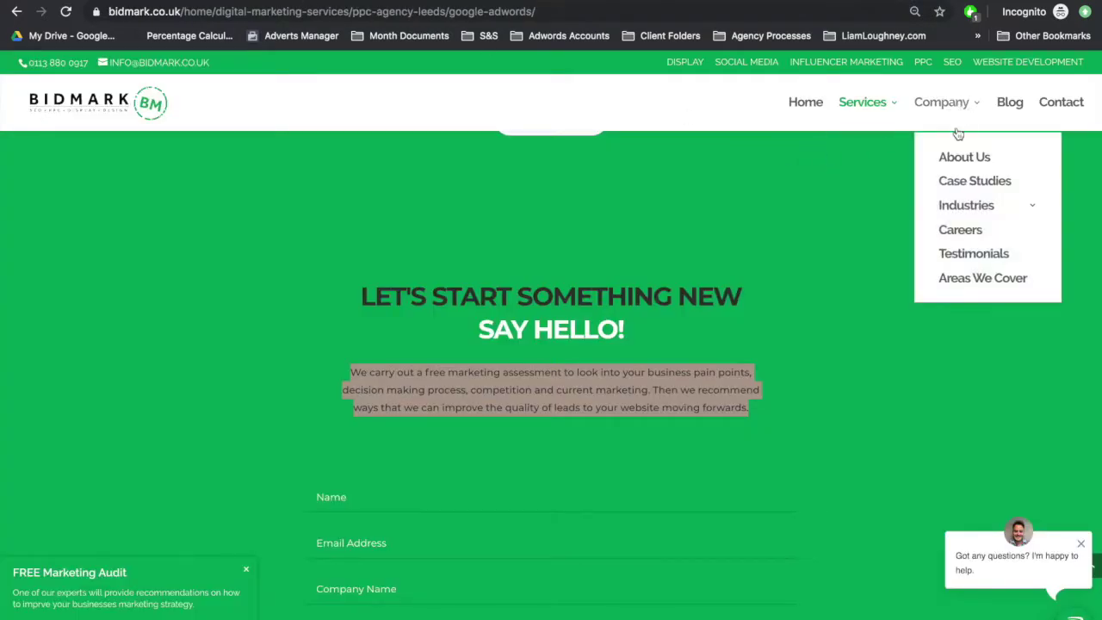
click(952, 159)
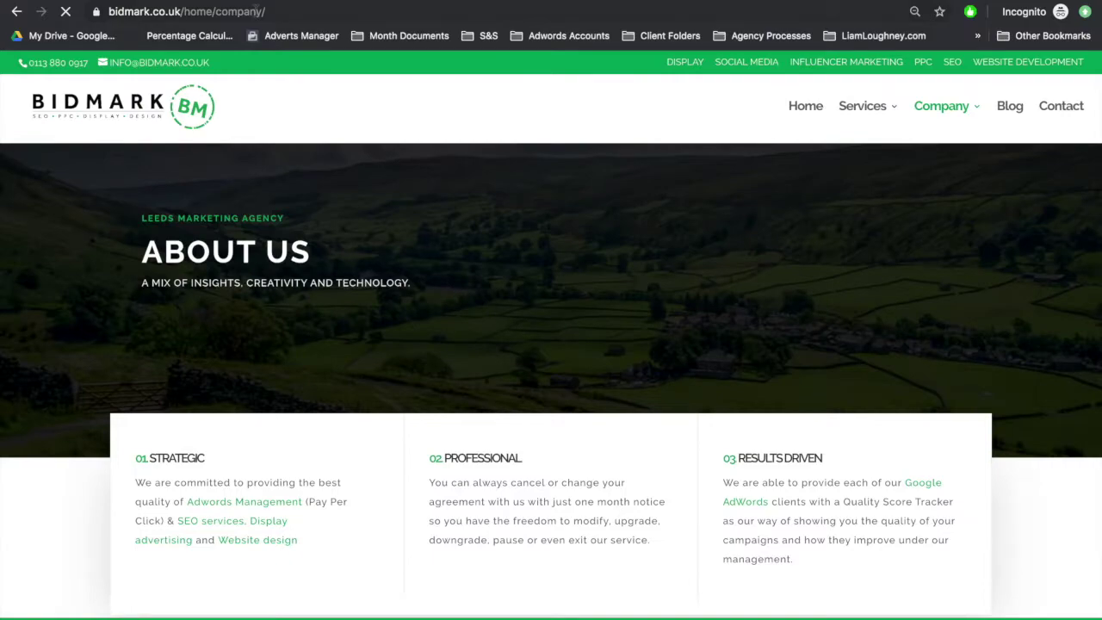
key(ctrl+l)
key(ctrl+c)
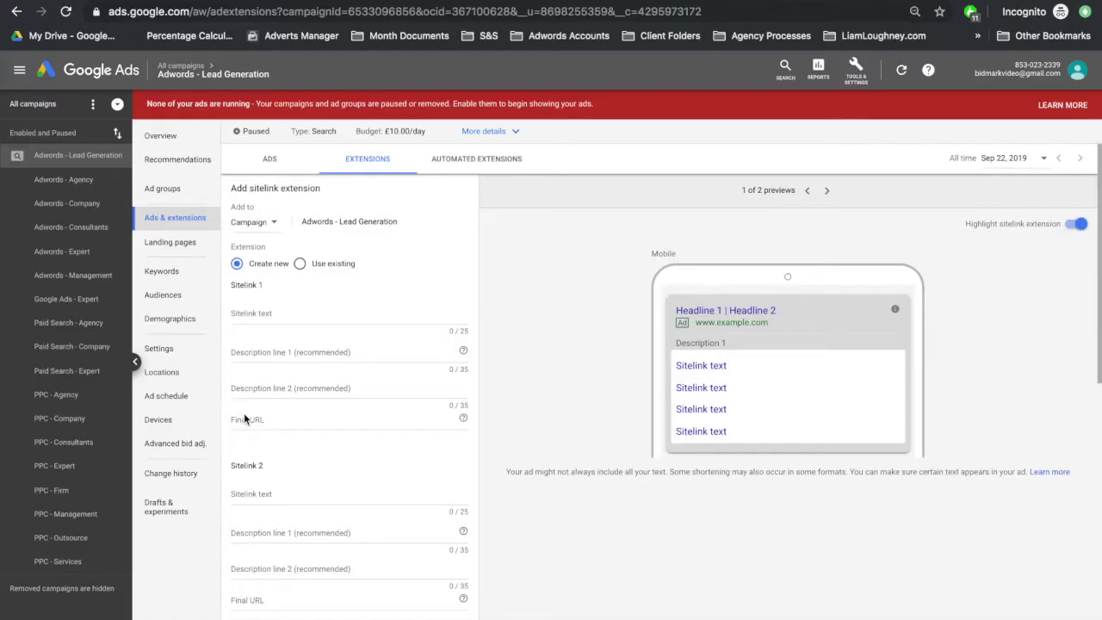
click(245, 419)
key(ctrl+v)
click(274, 316)
Step: Name Sitelink 1 'About Us' and paste the Strategic card text into Description 1
text(asdf)
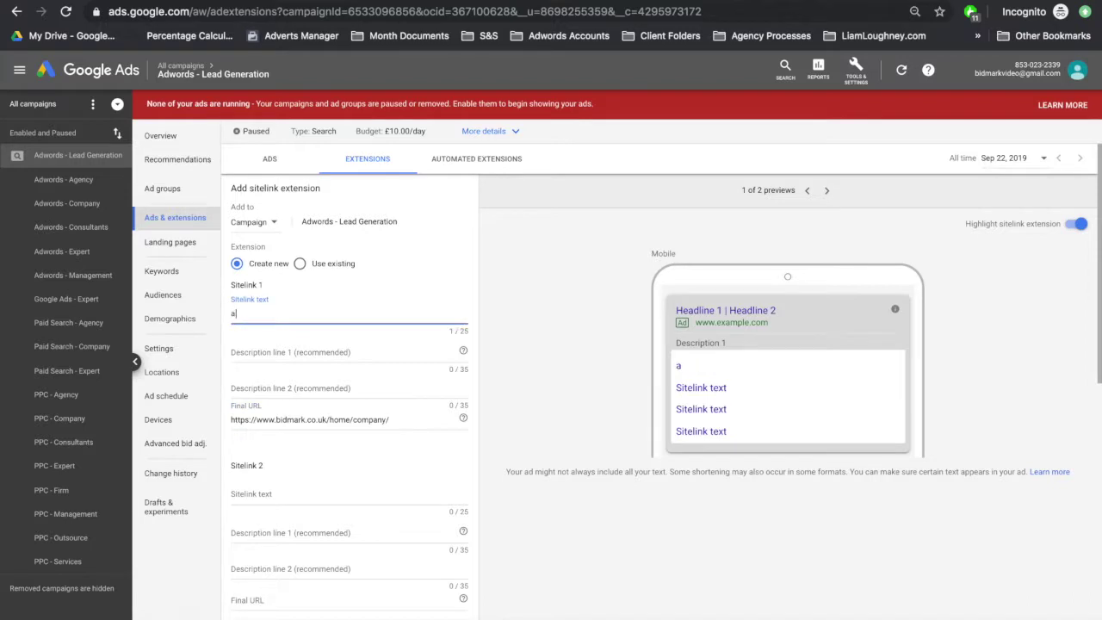
key(BackSpace)
key(BackSpace)
key(BackSpace)
key(BackSpace)
text(About Us)
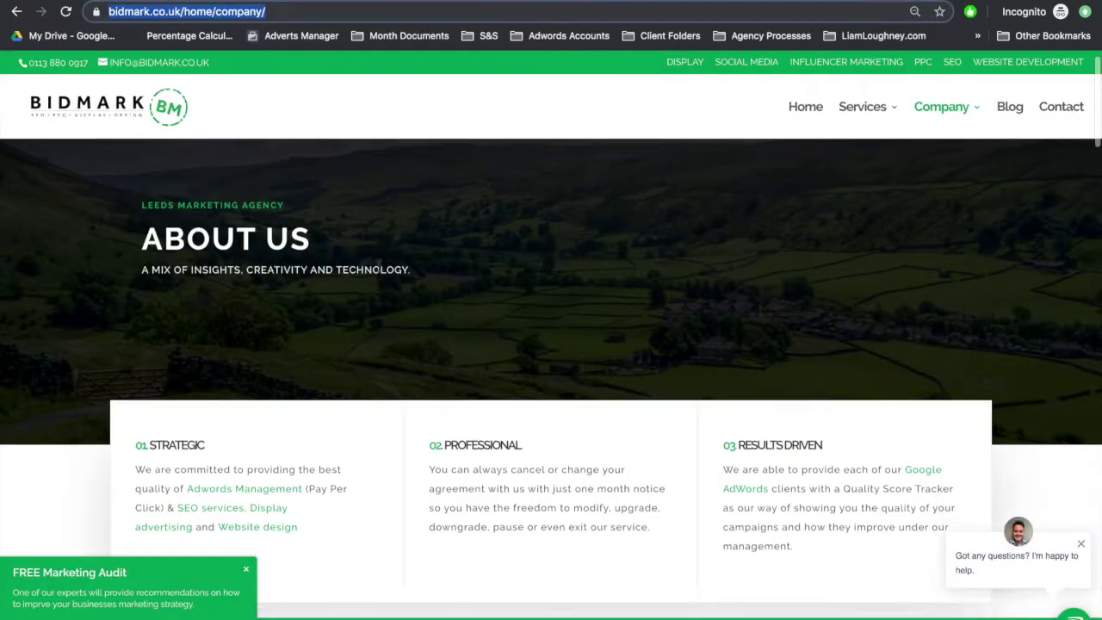
scroll(211, 457, down, 1)
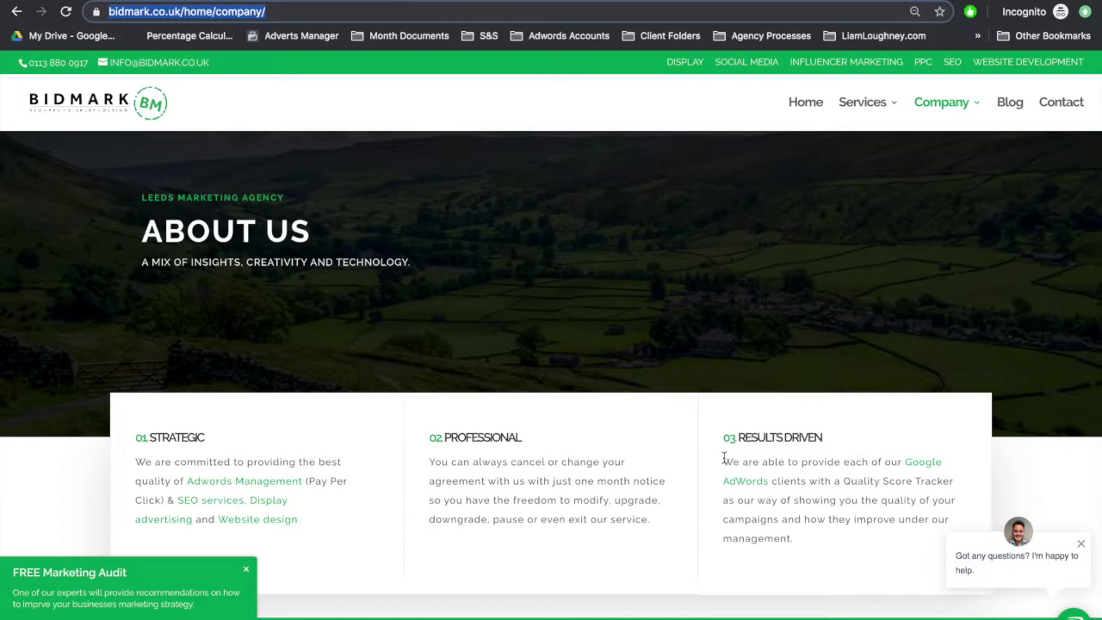
drag(136, 462, 298, 518)
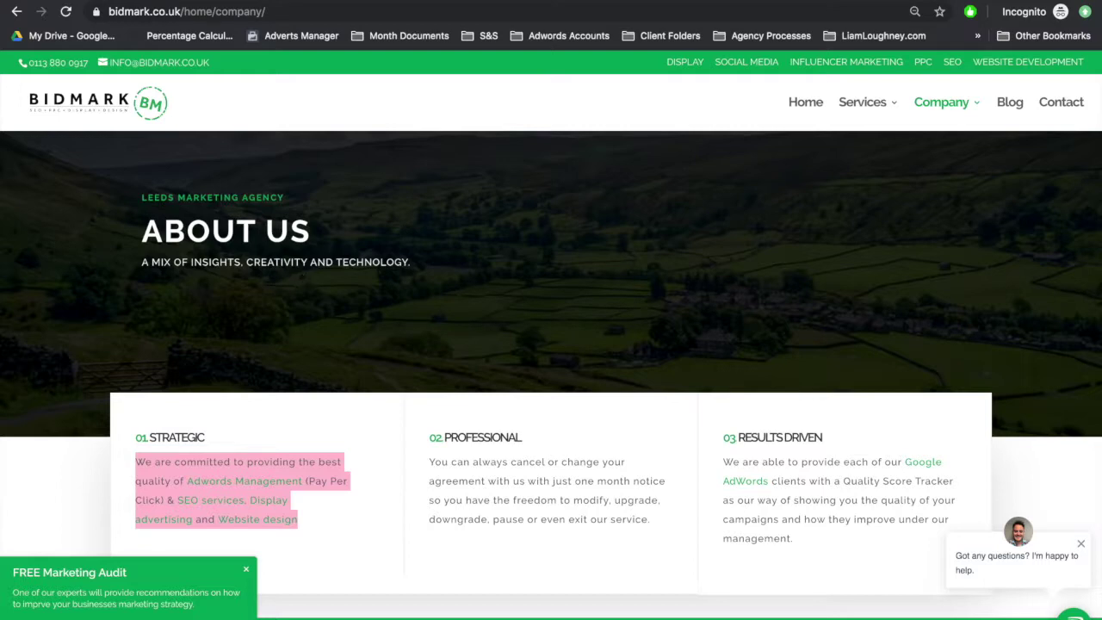
key(ctrl+Tab)
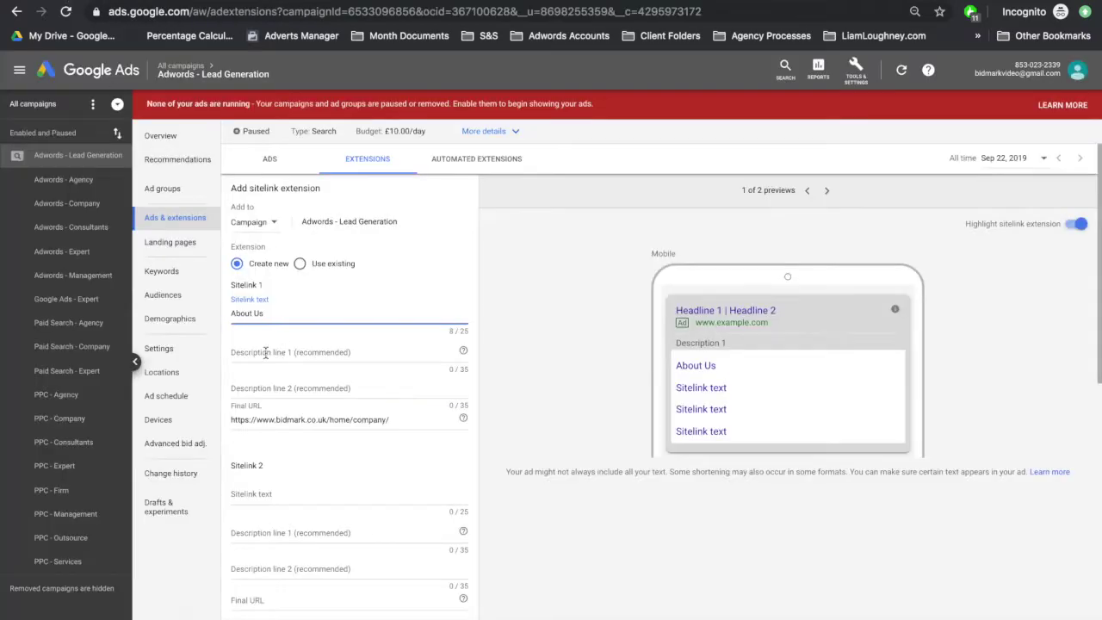
click(265, 349)
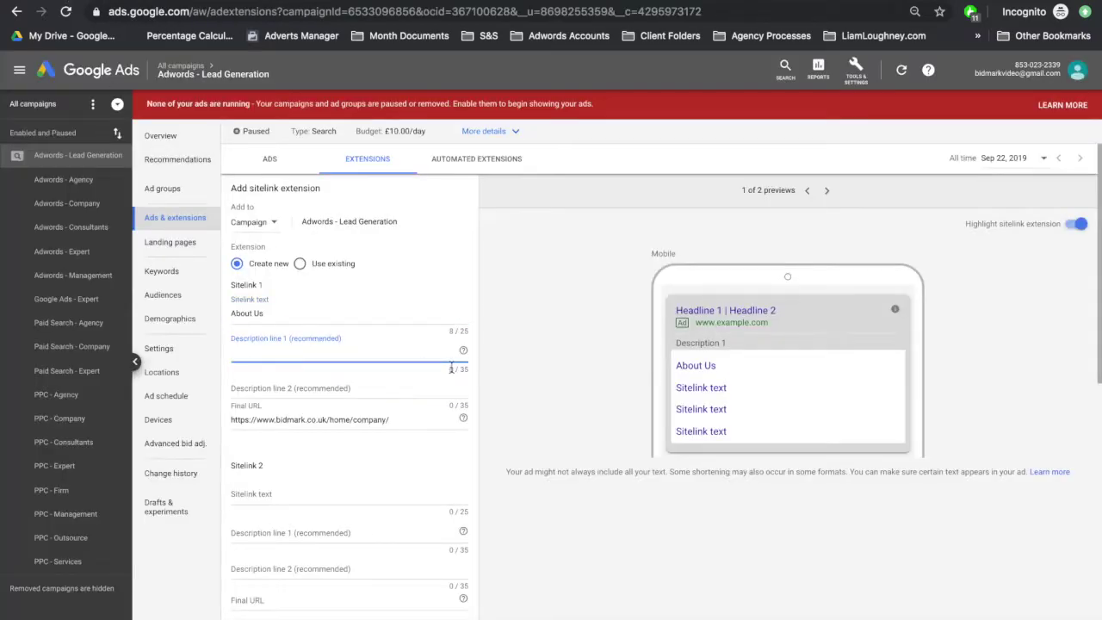
key(ctrl+v)
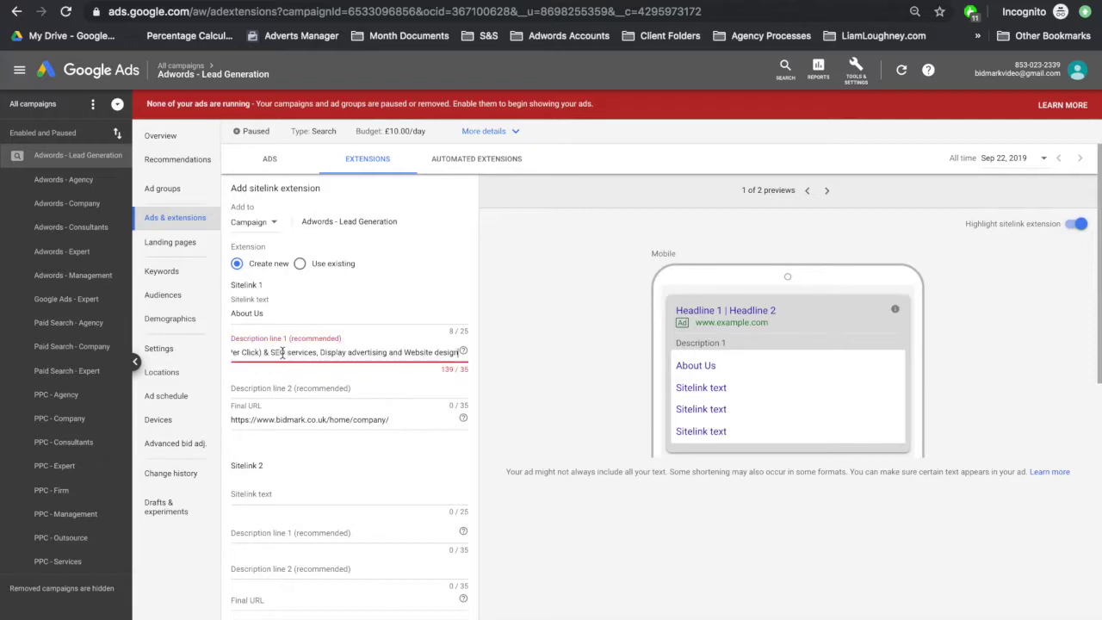
Step: Trim Description 1 and move 'best quality of Adwords Management' to Description 2
drag(317, 352, 172, 350)
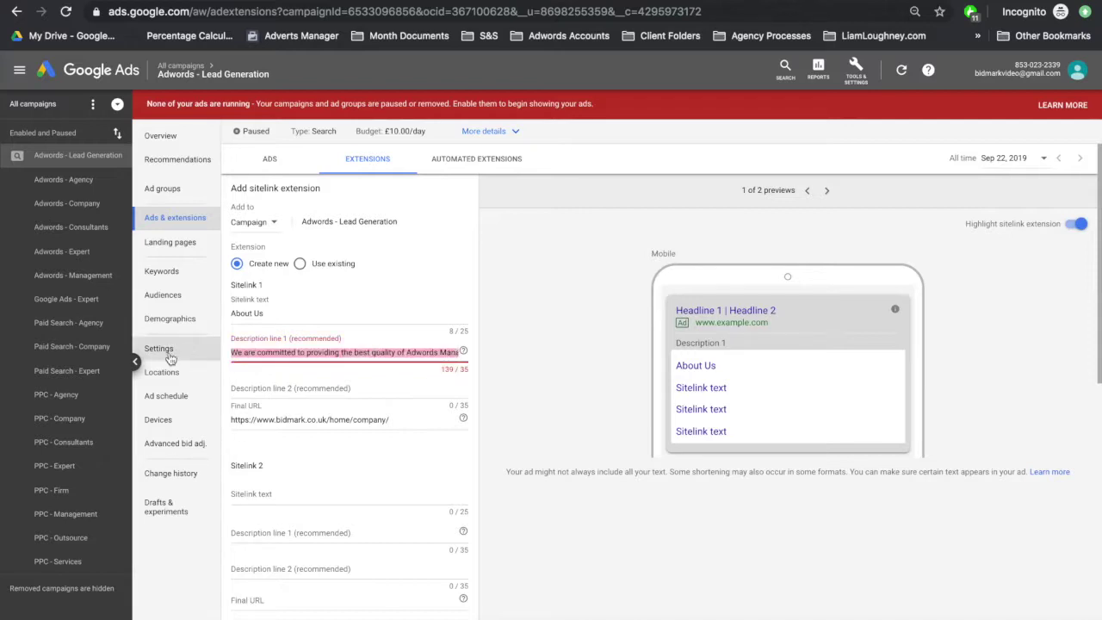
click(413, 349)
drag(418, 350, 561, 352)
click(420, 353)
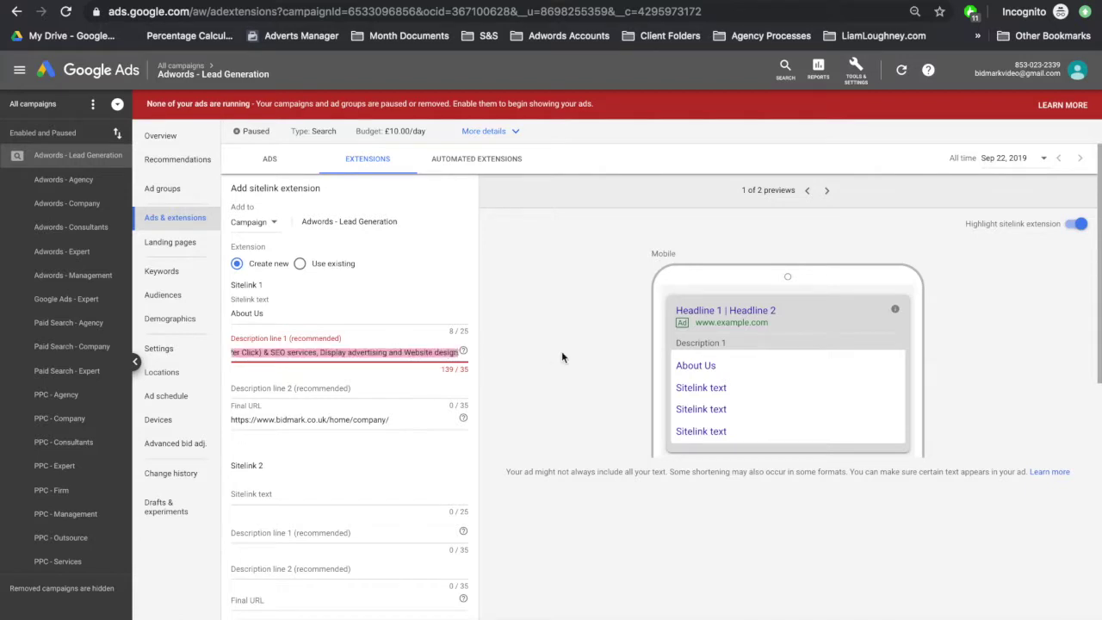
key(BackSpace)
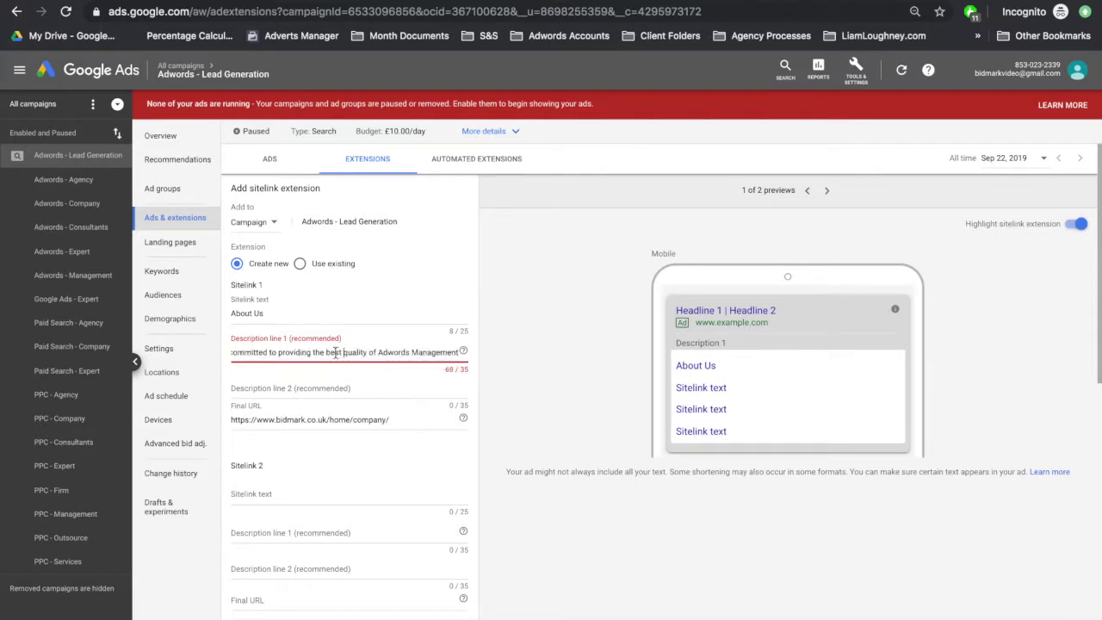
drag(324, 352, 508, 354)
key(BackSpace)
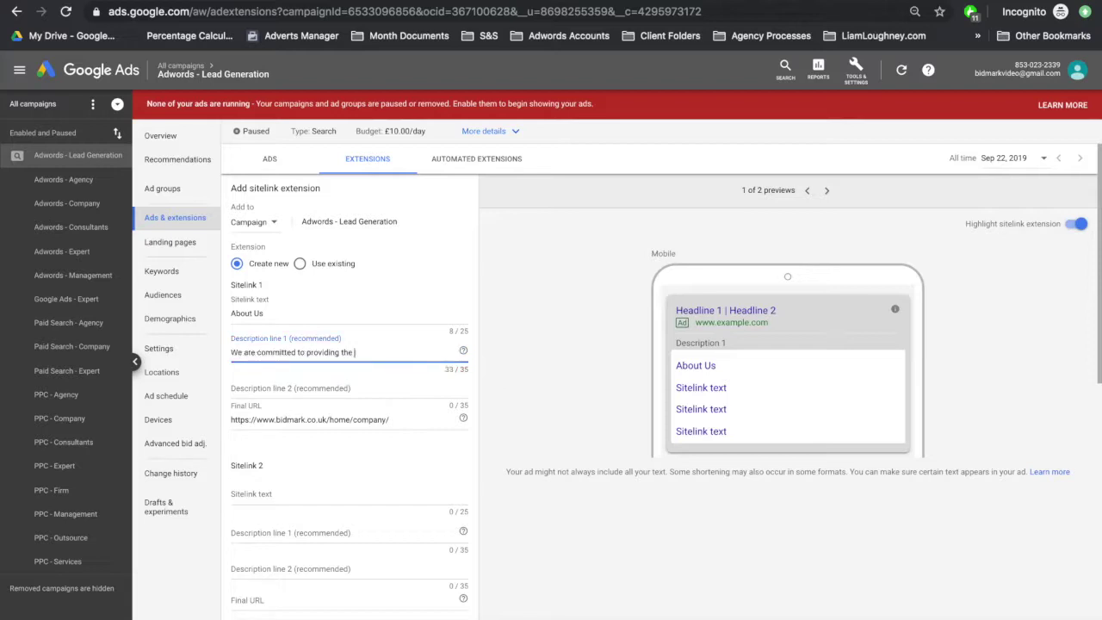
click(366, 387)
text(best quality of Adwords Management)
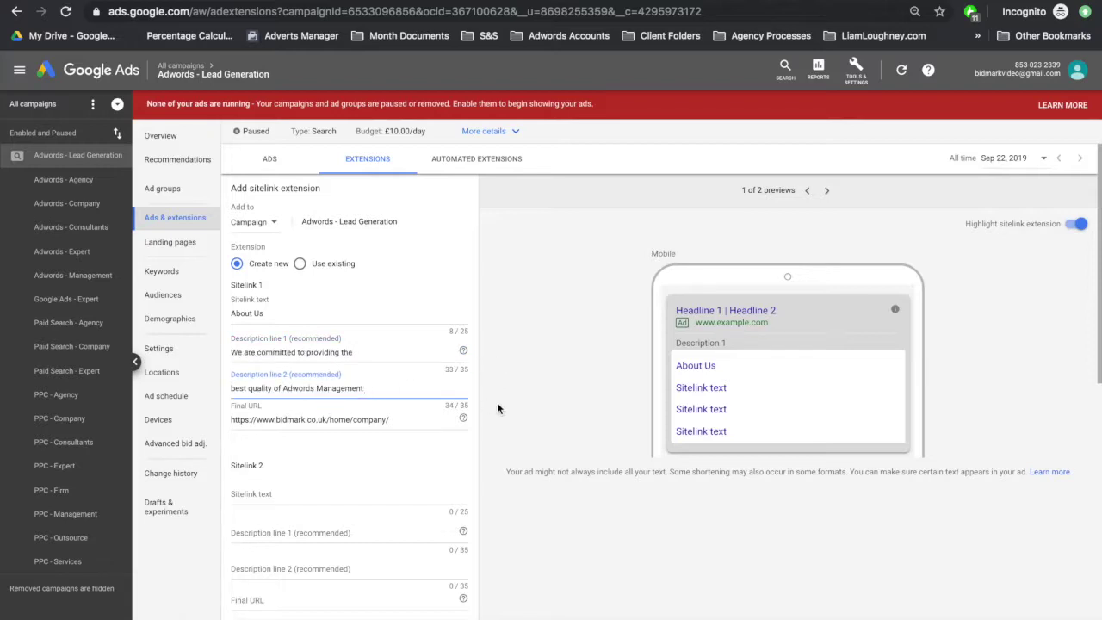
Step: Open the Bidmark Testimonials page
scroll(500, 407, down, 1)
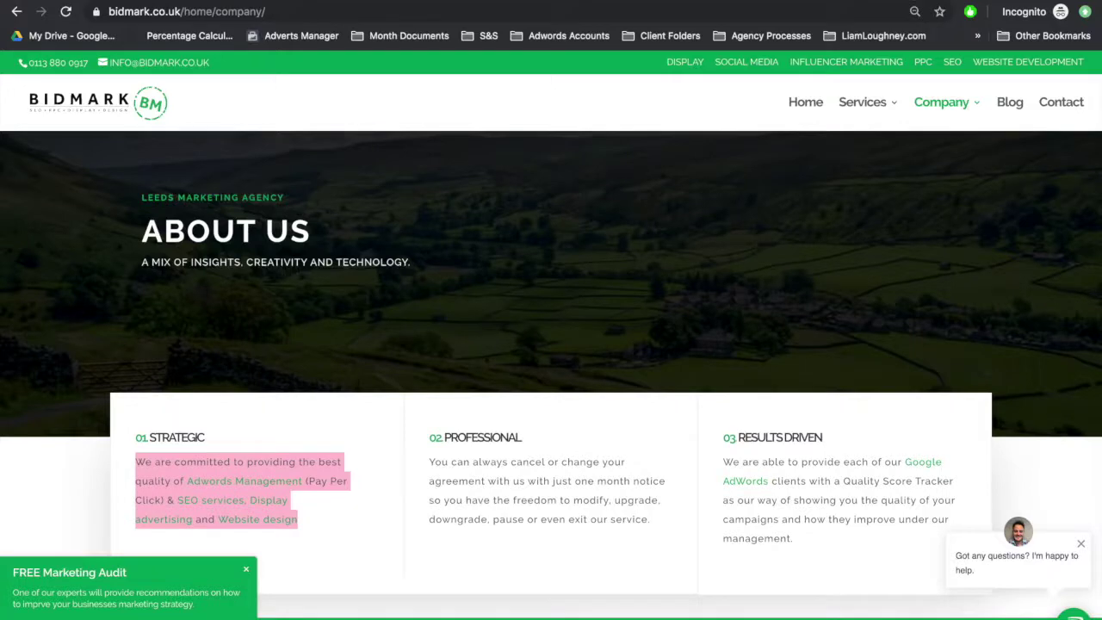
mouse_move(947, 102)
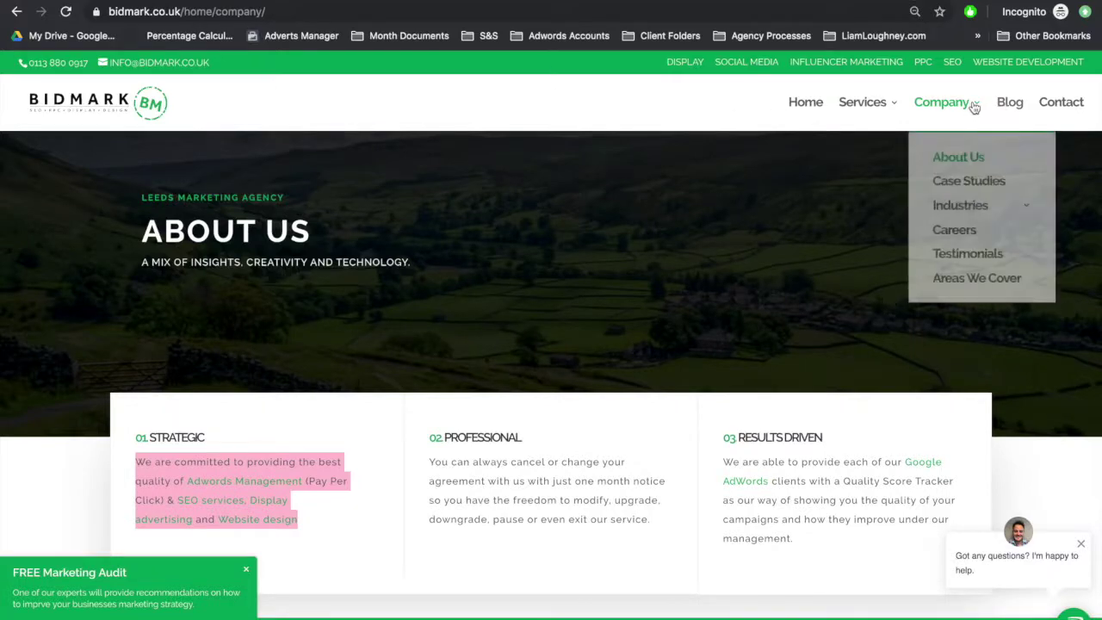
click(973, 254)
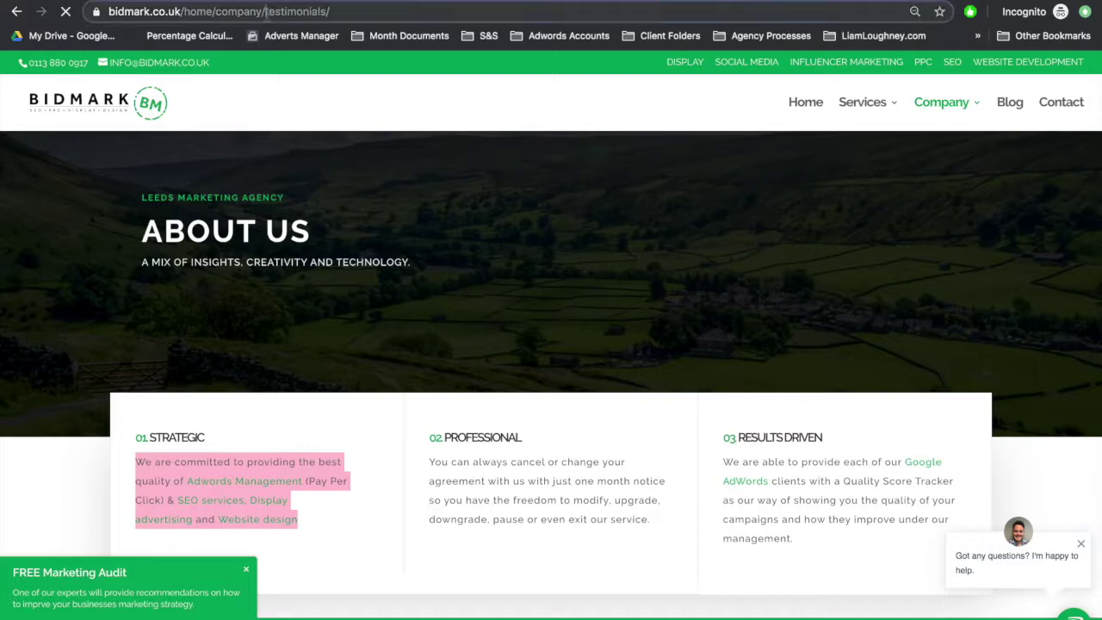
Step: Name Sitelink 2 'Testimonials' with the Testimonials page address as its Final URL
click(268, 12)
key(ctrl+c)
key(ctrl+Tab)
click(280, 474)
text(Testimonials)
key(Tab)
key(Tab)
key(Tab)
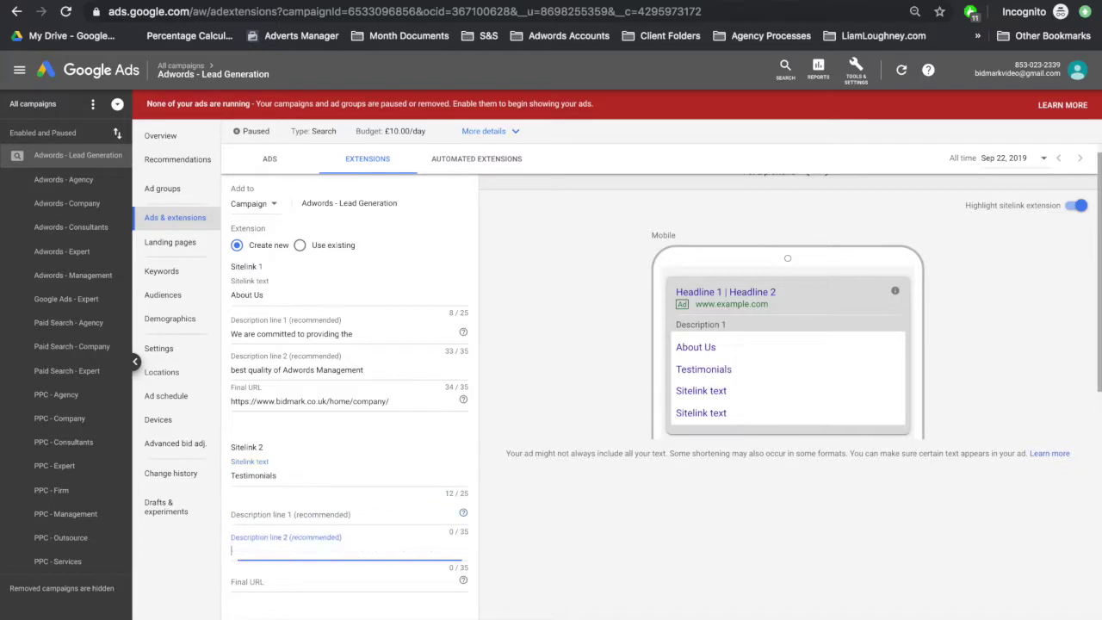
click(250, 581)
key(ctrl+v)
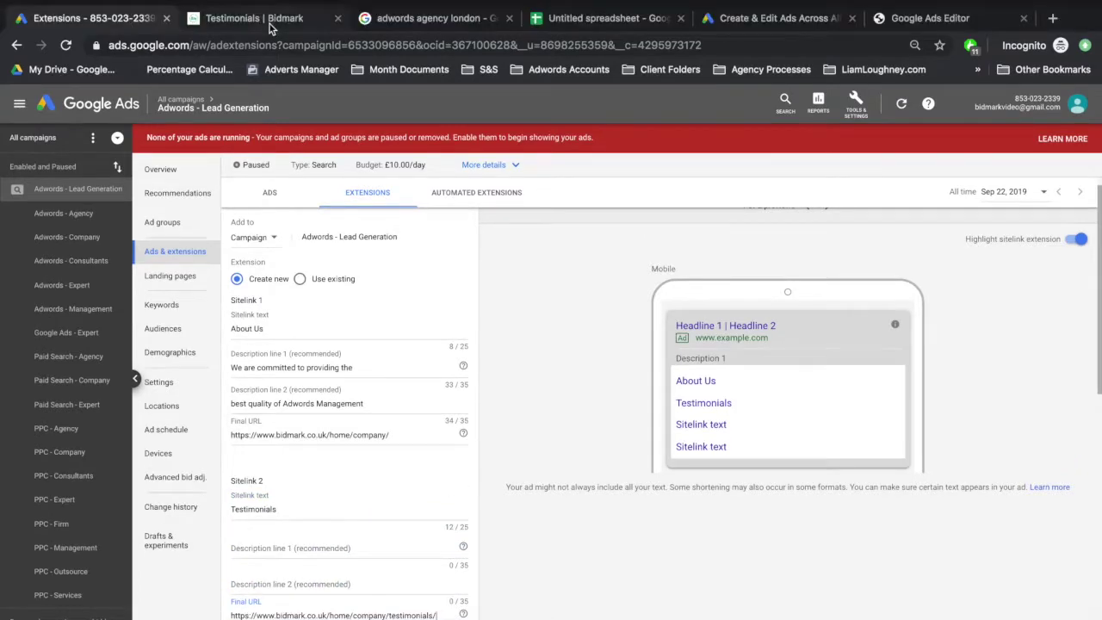
Step: Give Sitelink 2 the descriptions 'Find out more about what our' / 'clients say about us.', then open the contact page
click(272, 17)
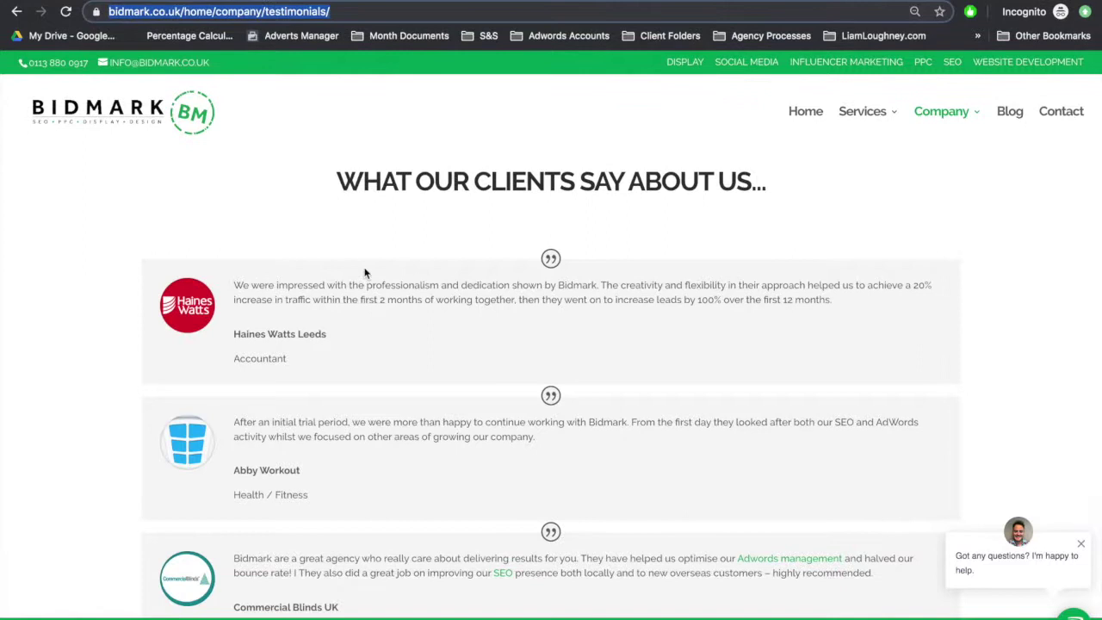
triple_click(479, 204)
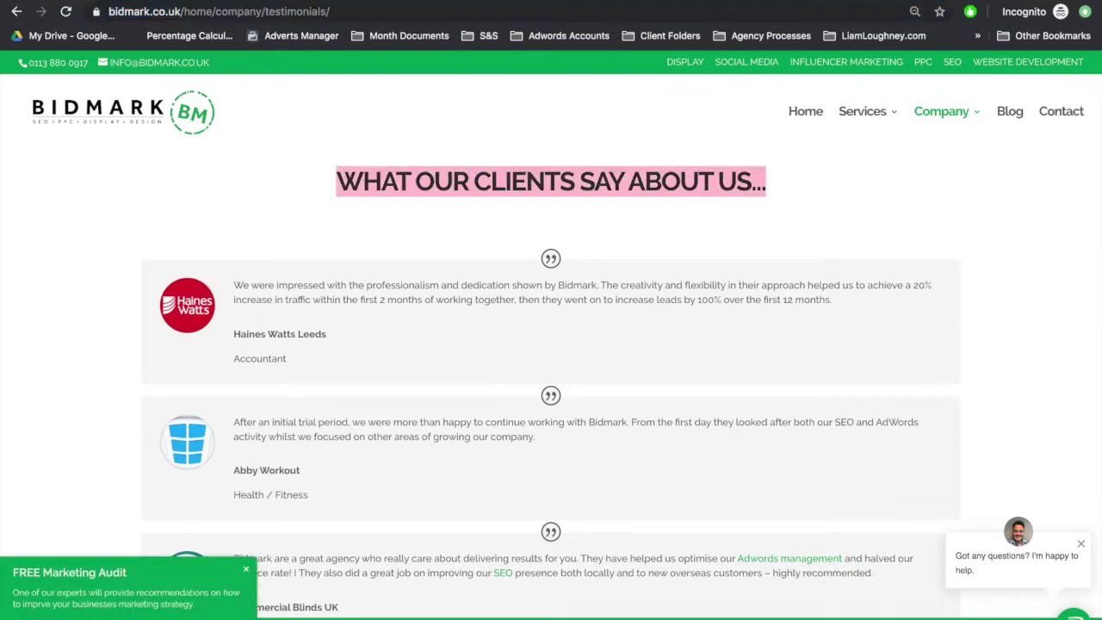
key(ctrl+shift+Tab)
click(247, 511)
text(find Out More)
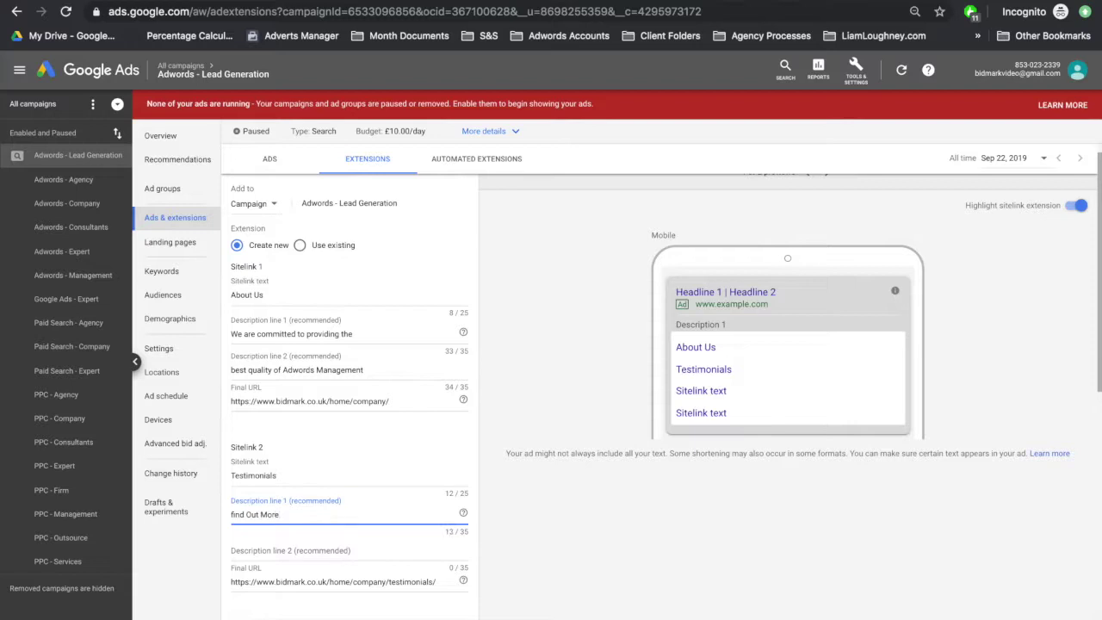
key(BackSpace)
key(BackSpace)
key(BackSpace)
key(BackSpace)
text(Find out more about what our)
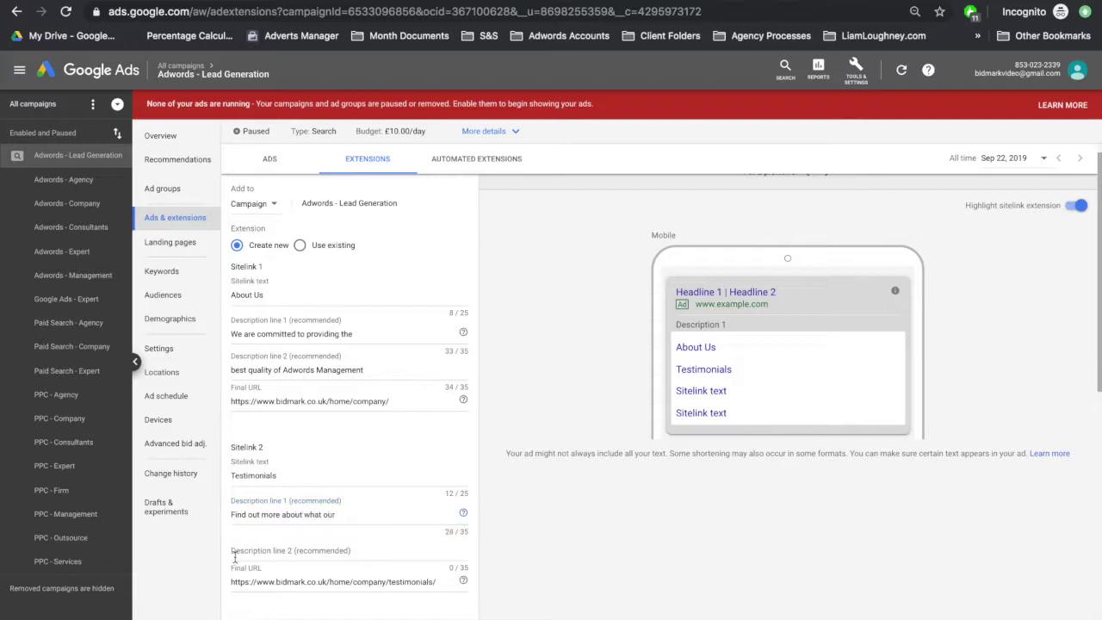
click(248, 551)
text(clients say about us.)
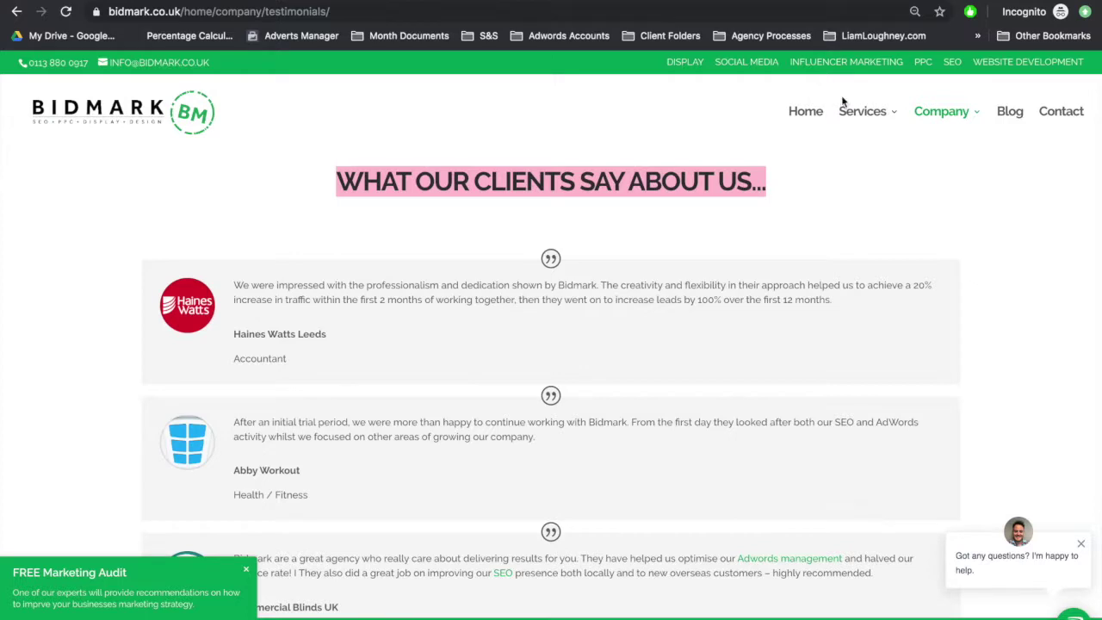
click(1061, 111)
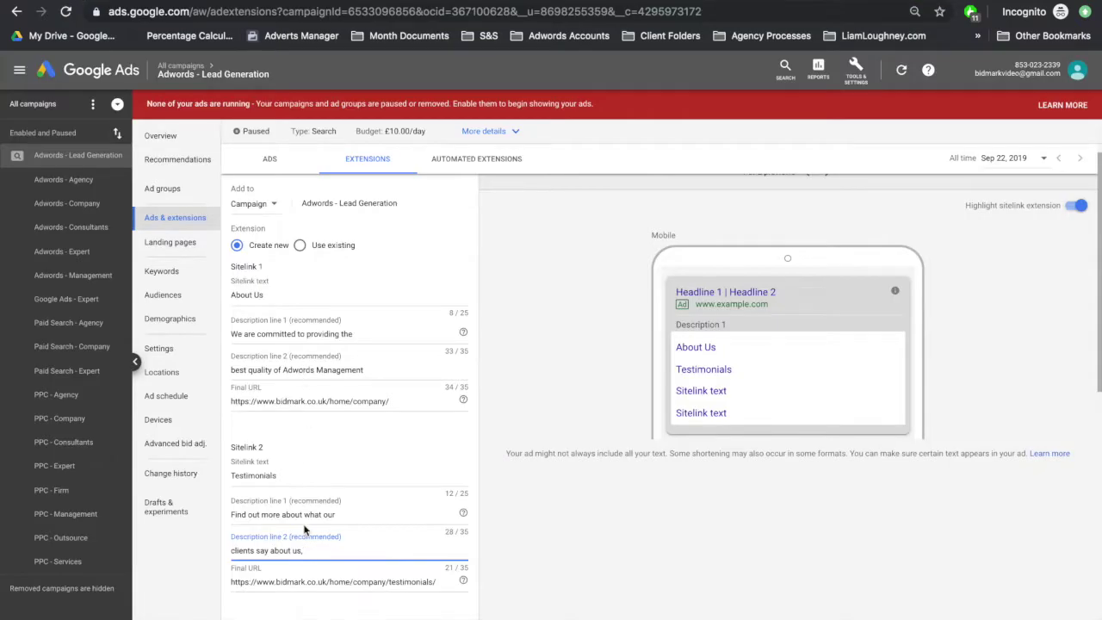
Step: Name Sitelink 3 'Contact Us' with the contact page address as its Final URL
scroll(344, 430, down, 3)
click(278, 545)
text(Contact Us)
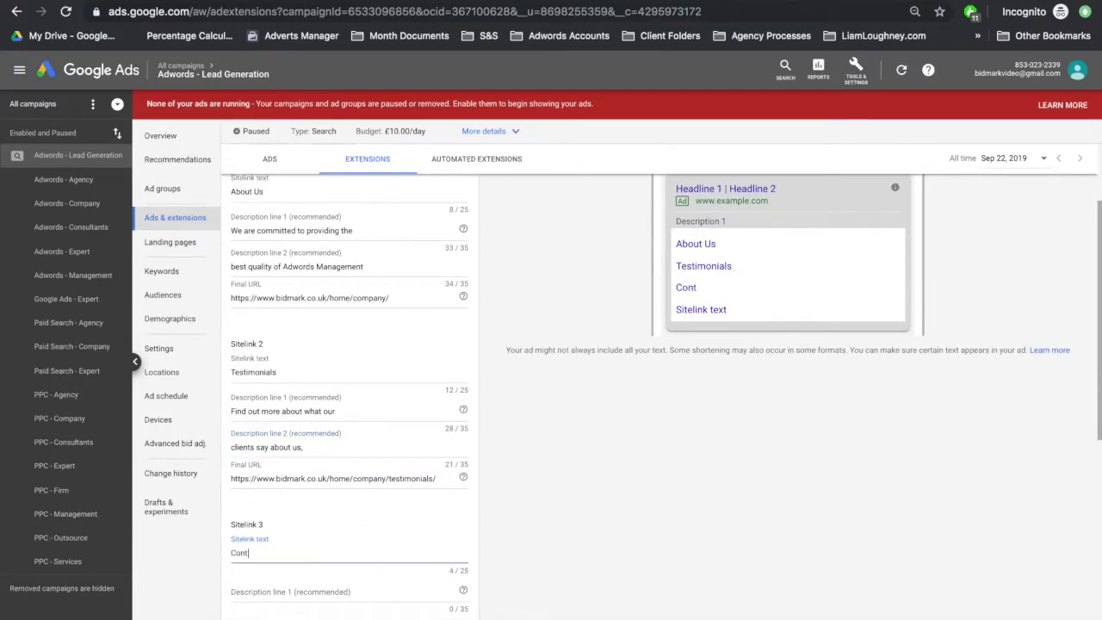
key(Tab)
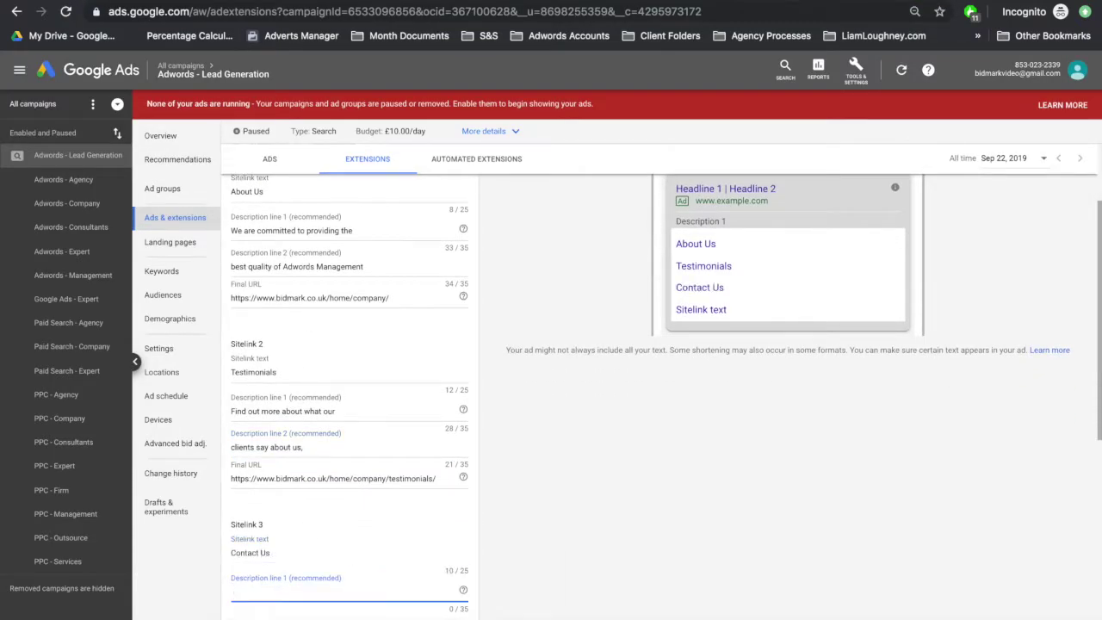
scroll(275, 550, down, 2)
click(246, 576)
text(https://www.bidmark.co.uk/contact/)
Step: Split the contact tagline into 'We're ready to lead you into' / 'your marketing future.'
click(289, 1)
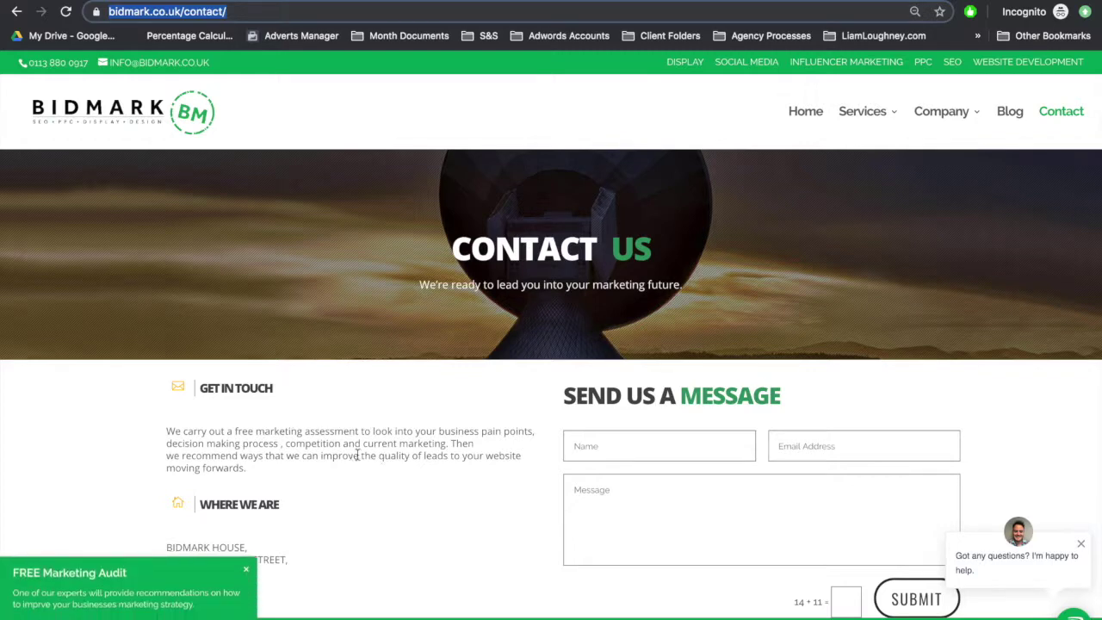
triple_click(474, 287)
key(ctrl+c)
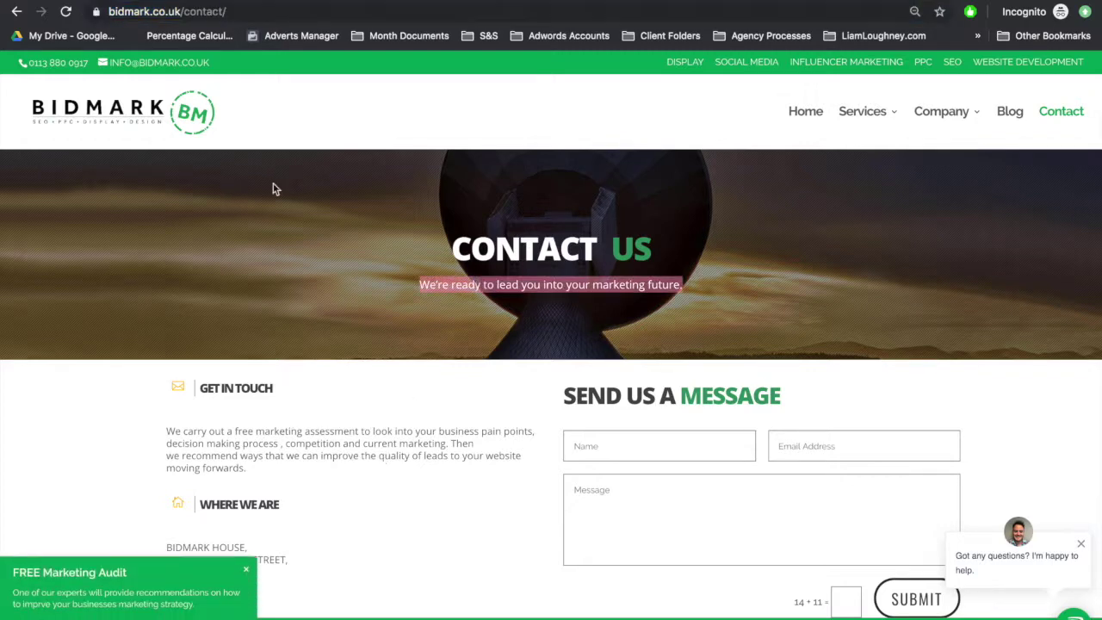
click(93, 1)
click(239, 507)
key(ctrl+v)
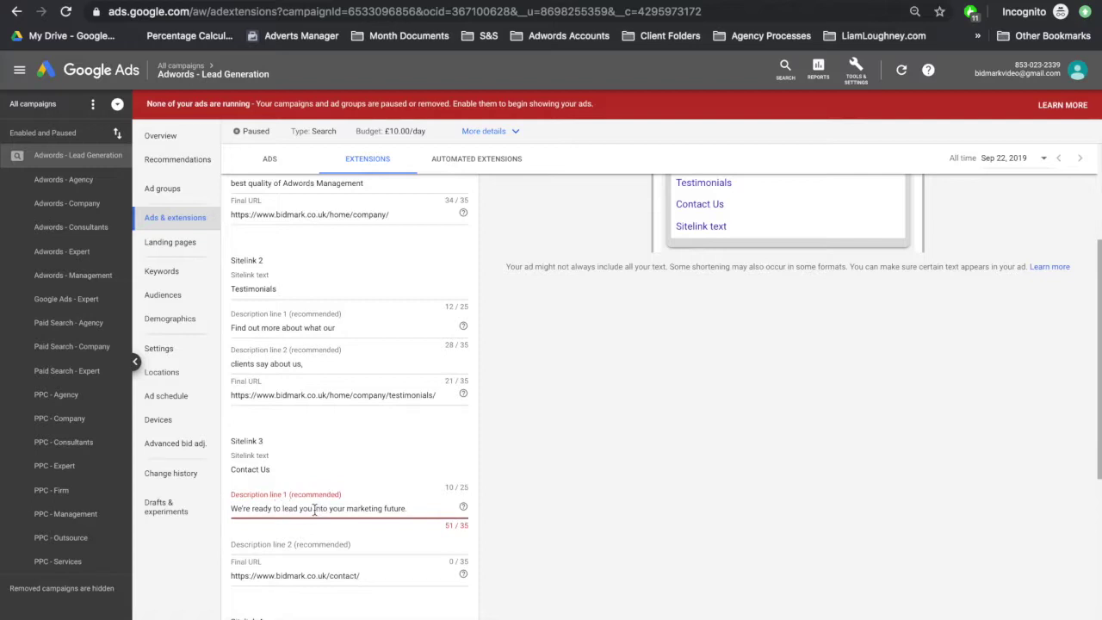
drag(329, 509, 455, 510)
key(ctrl+c)
key(BackSpace)
key(Tab)
click(382, 543)
key(ctrl+v)
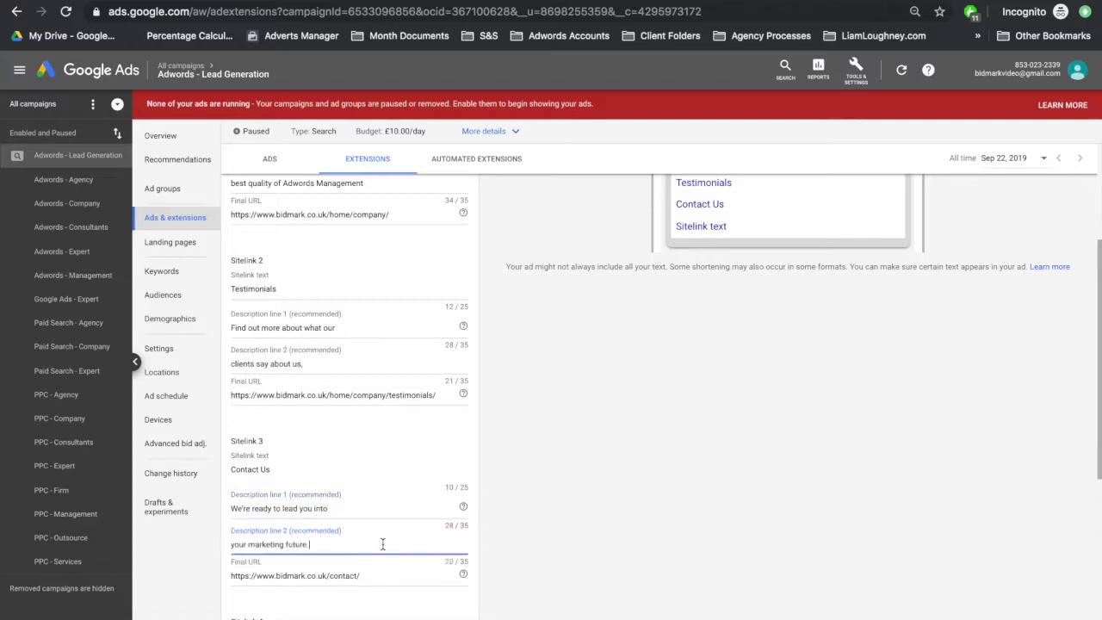
Step: Open the Bidmark digital marketing services page
scroll(272, 498, down, 3)
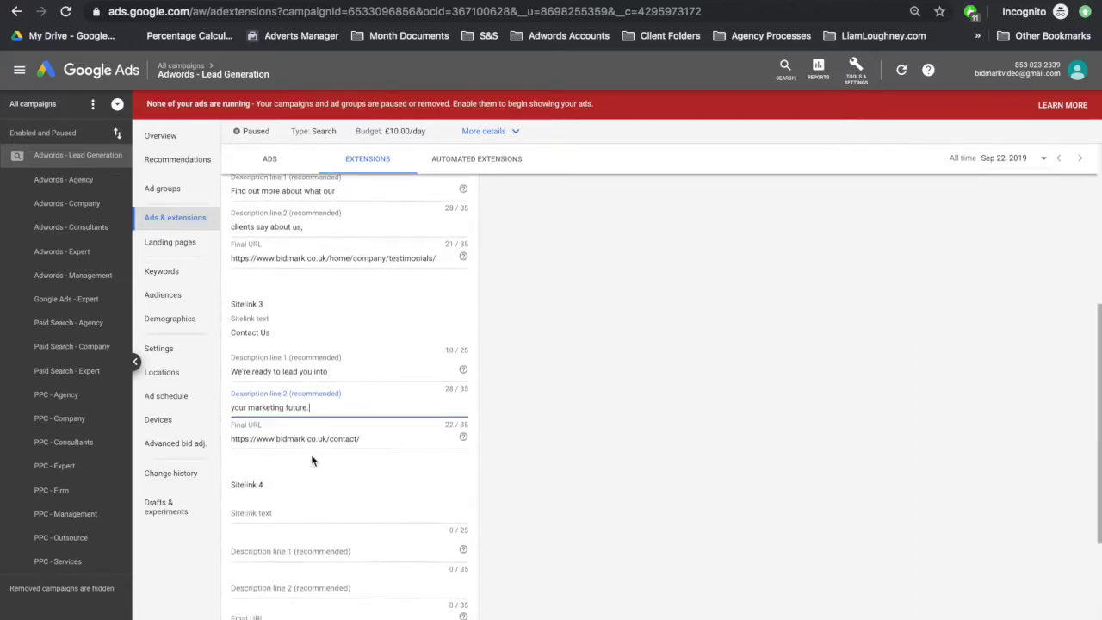
key(ctrl+Tab)
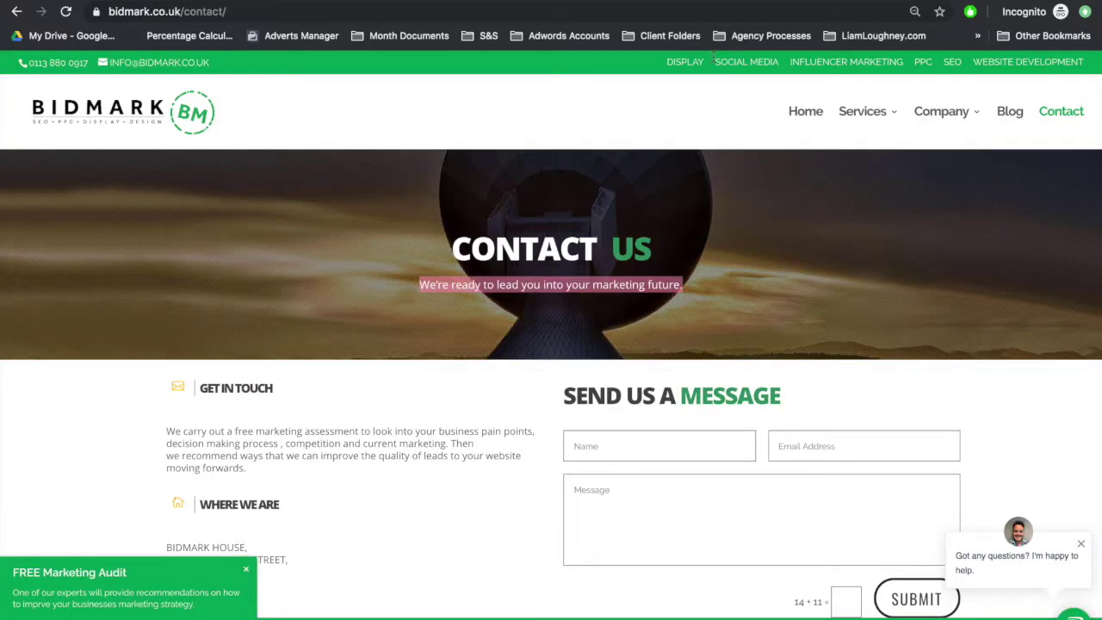
click(885, 121)
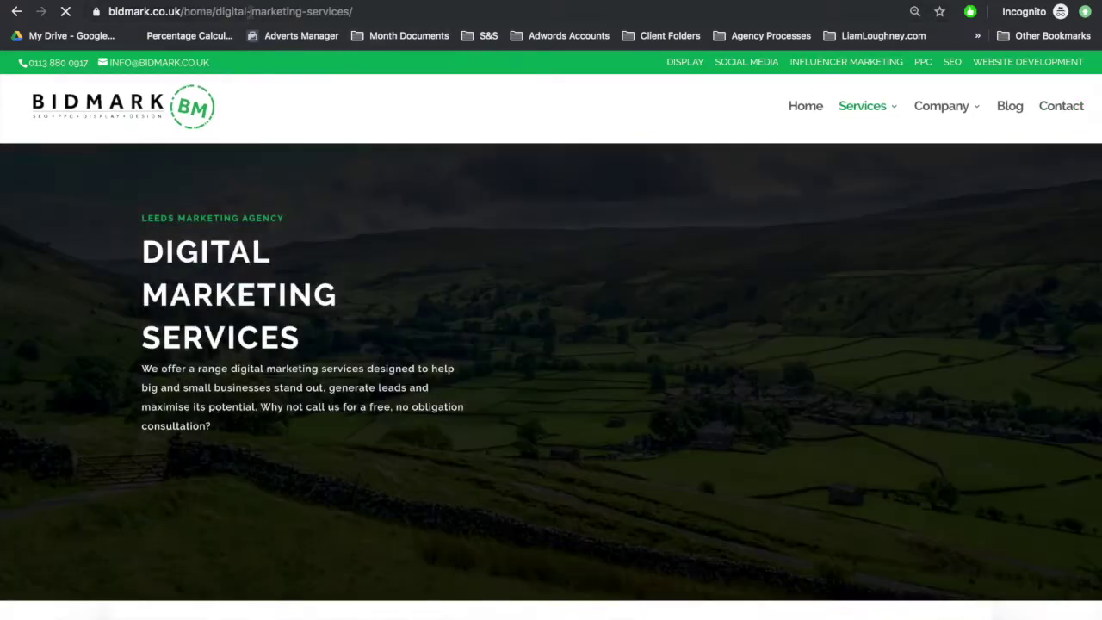
Step: Name Sitelink 4 'More Services' with the services page address as its Final URL
click(263, 12)
key(ctrl+c)
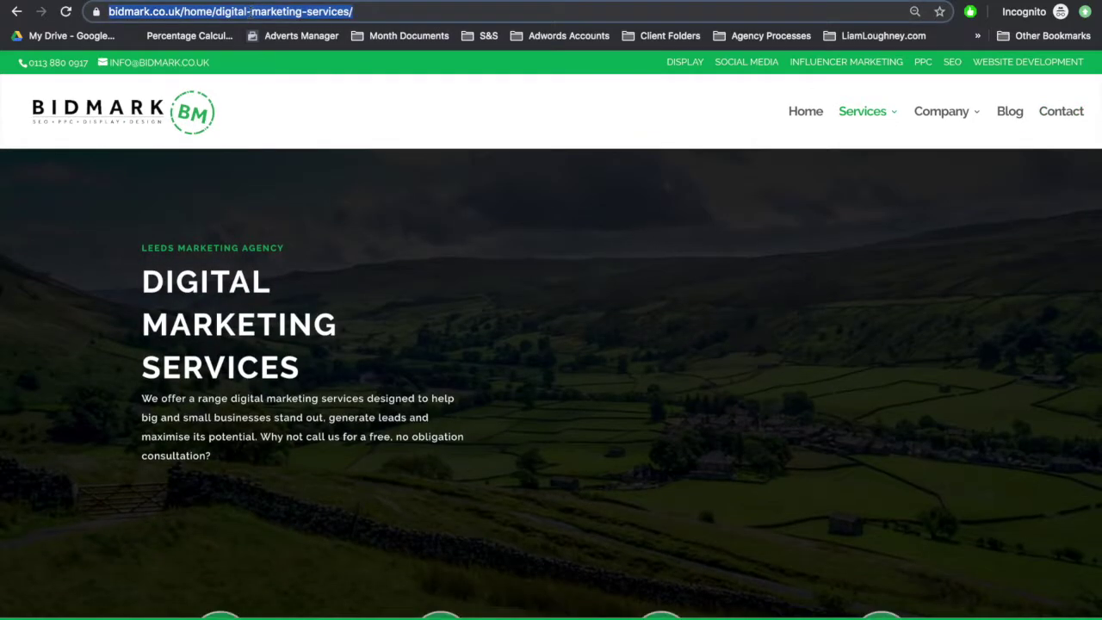
key(alt+Tab)
click(264, 497)
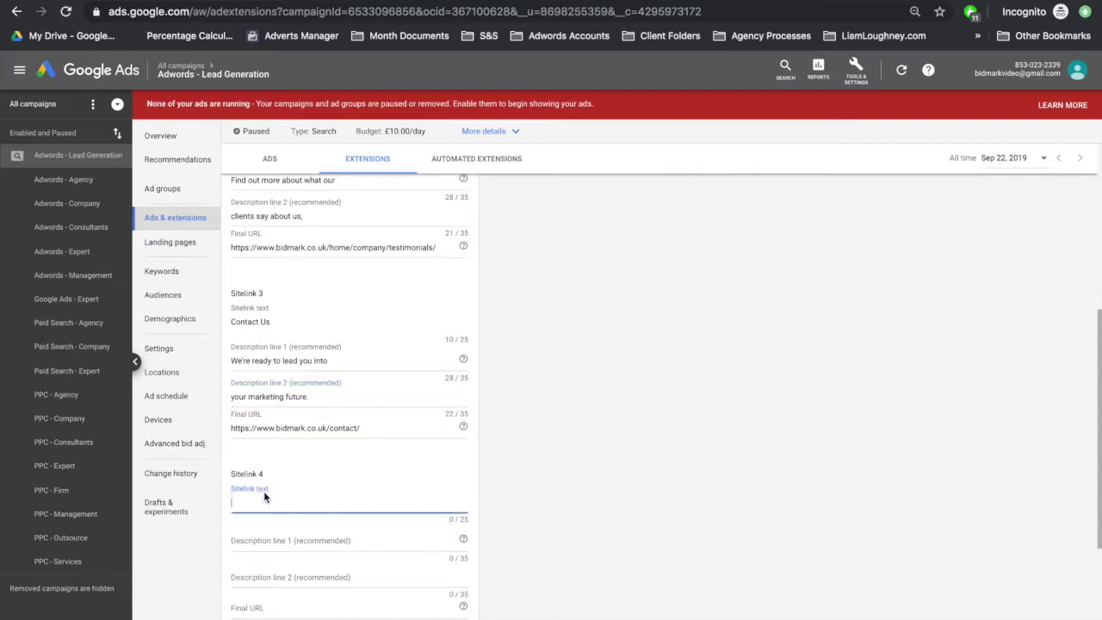
text(More Serv)
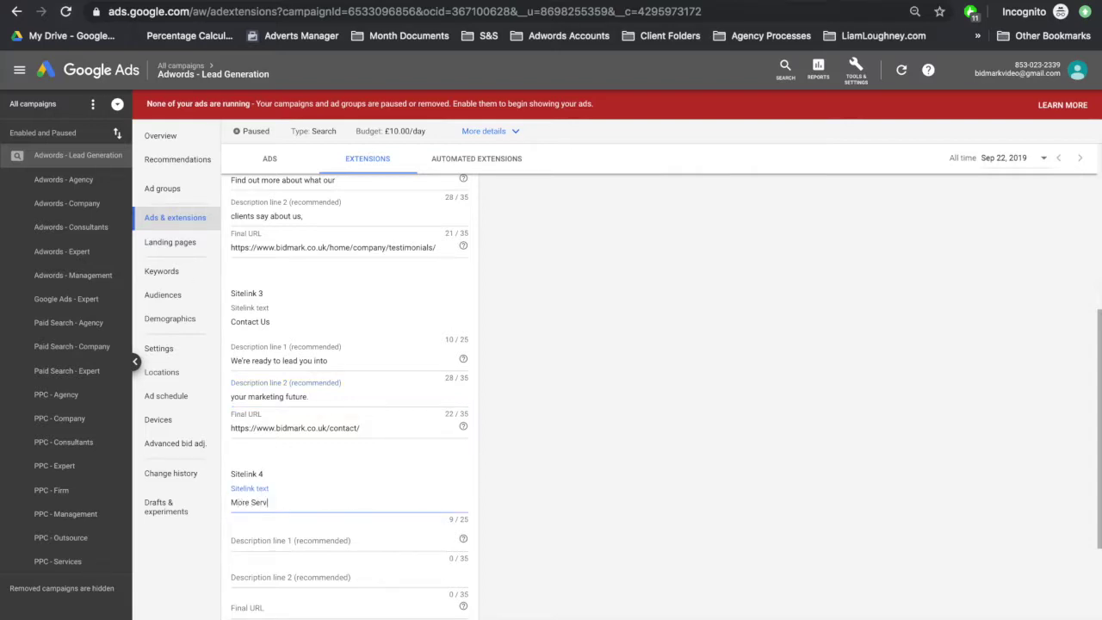
key(Tab)
key(ctrl+v)
key(ctrl+z)
key(Tab)
key(Tab)
key(ctrl+v)
click(285, 537)
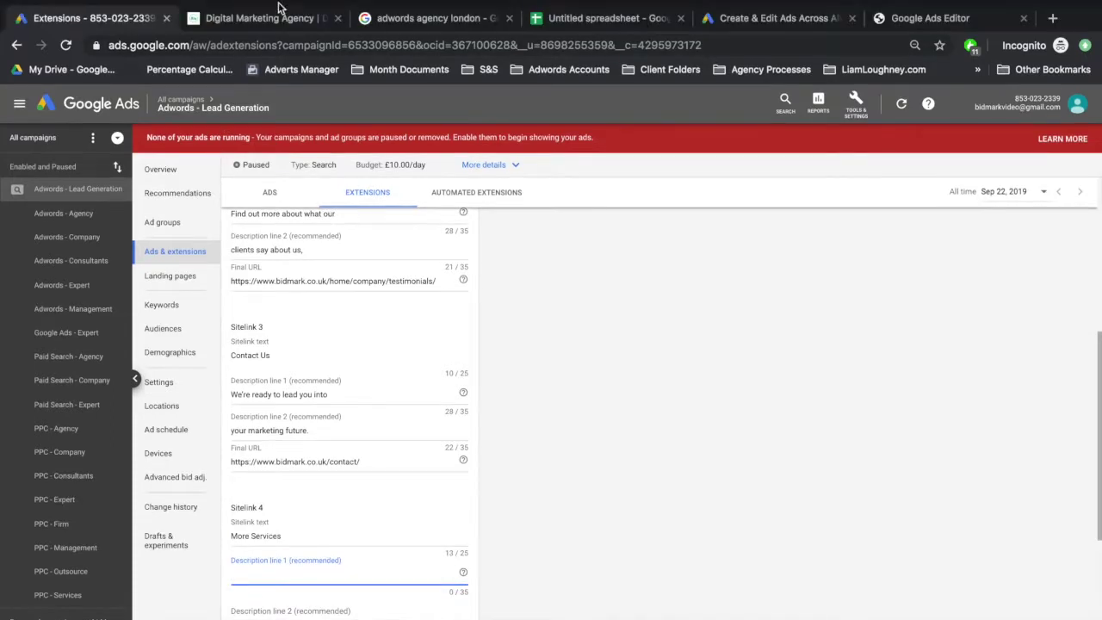
Step: Paste the services intro, dropping 'big and small' and moving 'to help businesses stand out' to line two
click(272, 19)
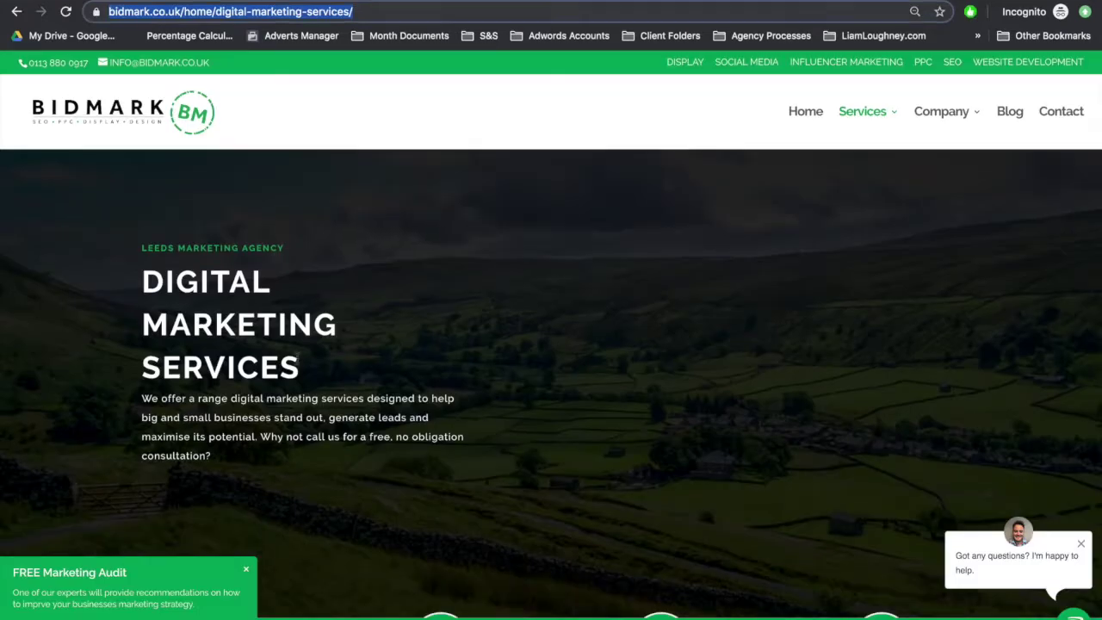
drag(141, 398, 324, 418)
key(super+c)
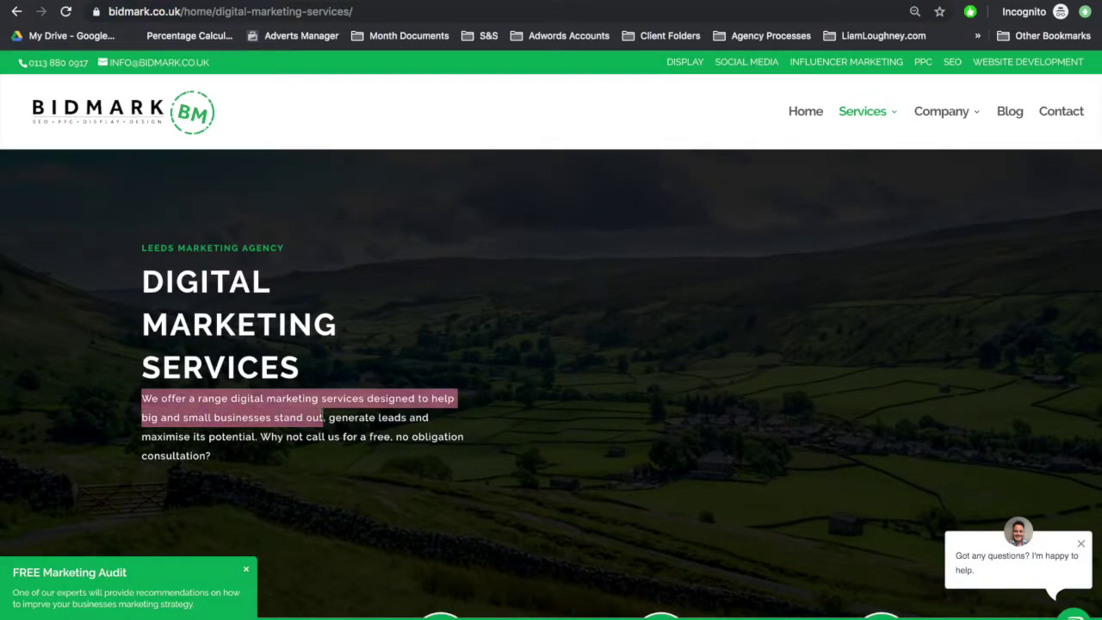
key(ctrl+shift+Tab)
click(238, 521)
key(super+v)
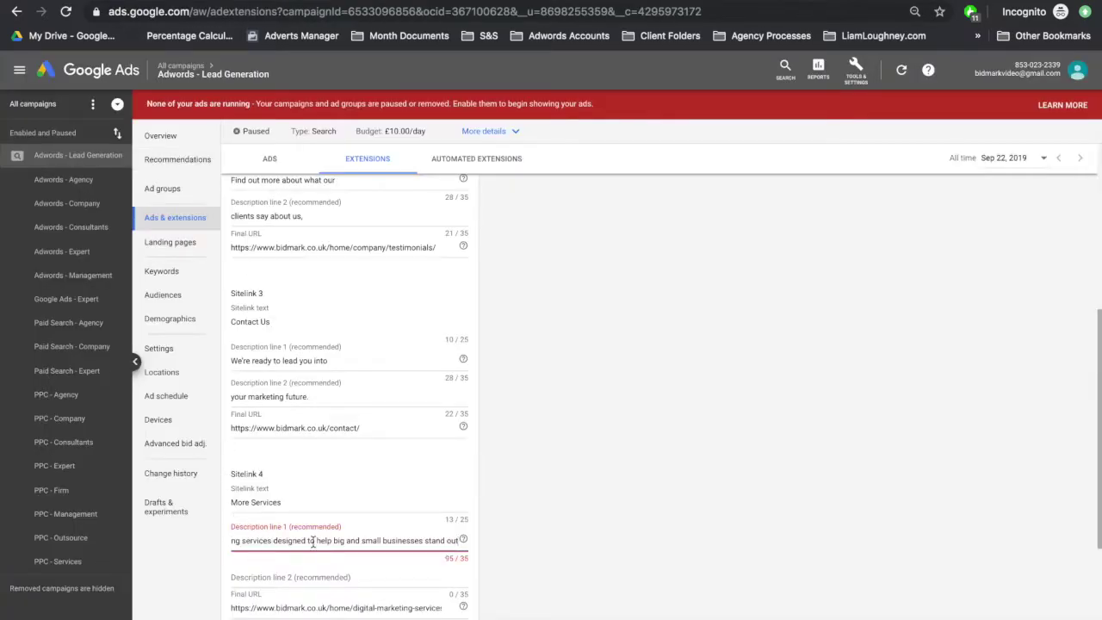
double_click(337, 540)
drag(354, 540, 385, 540)
key(BackSpace)
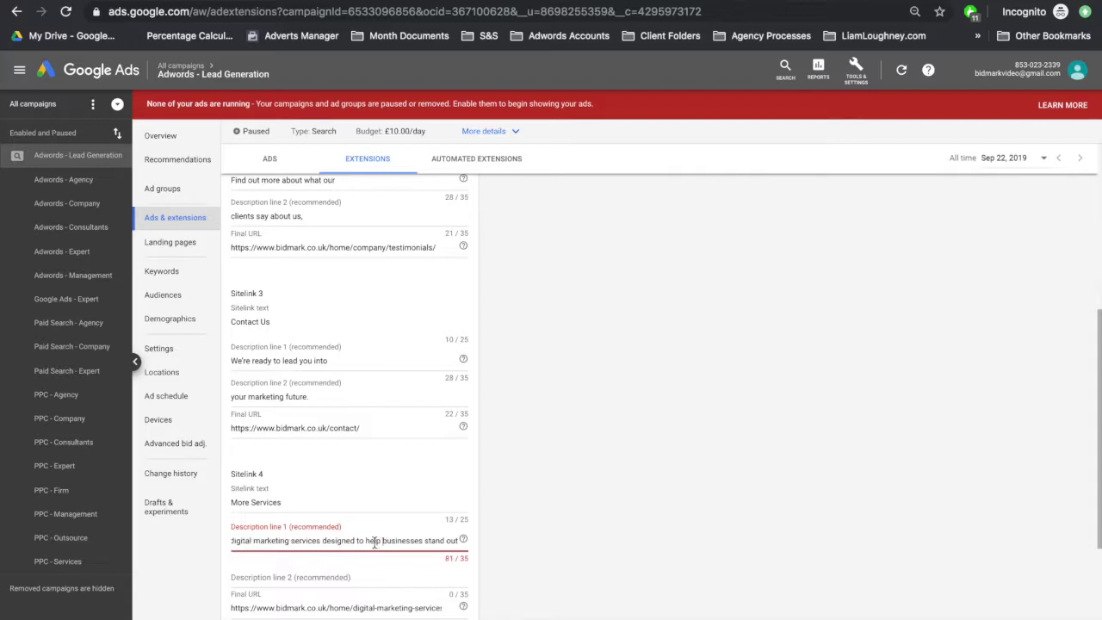
drag(354, 540, 552, 546)
key(ctrl+c)
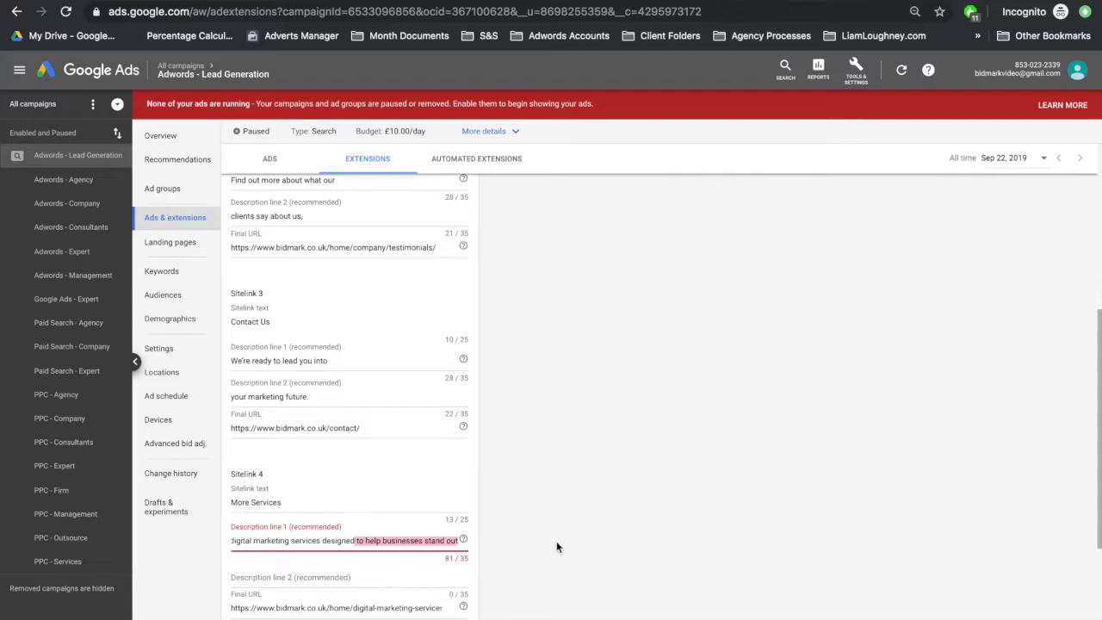
key(BackSpace)
click(325, 572)
key(ctrl+v)
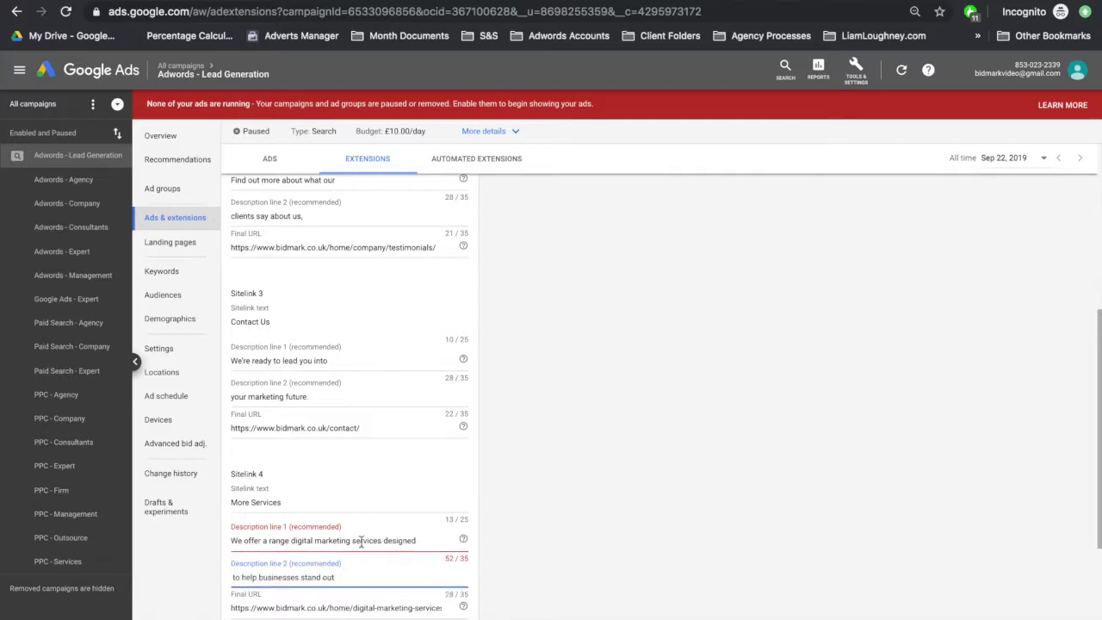
Step: Reword the lines toward 'We offer a range of services that' / 'help businesses stand out'
drag(352, 540, 291, 540)
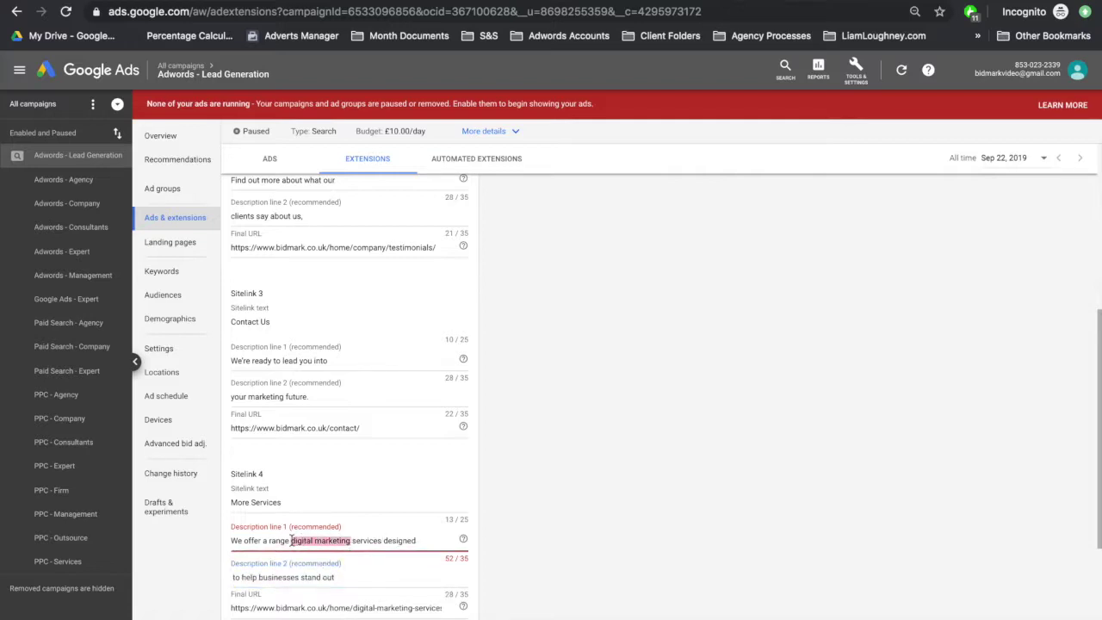
text(of)
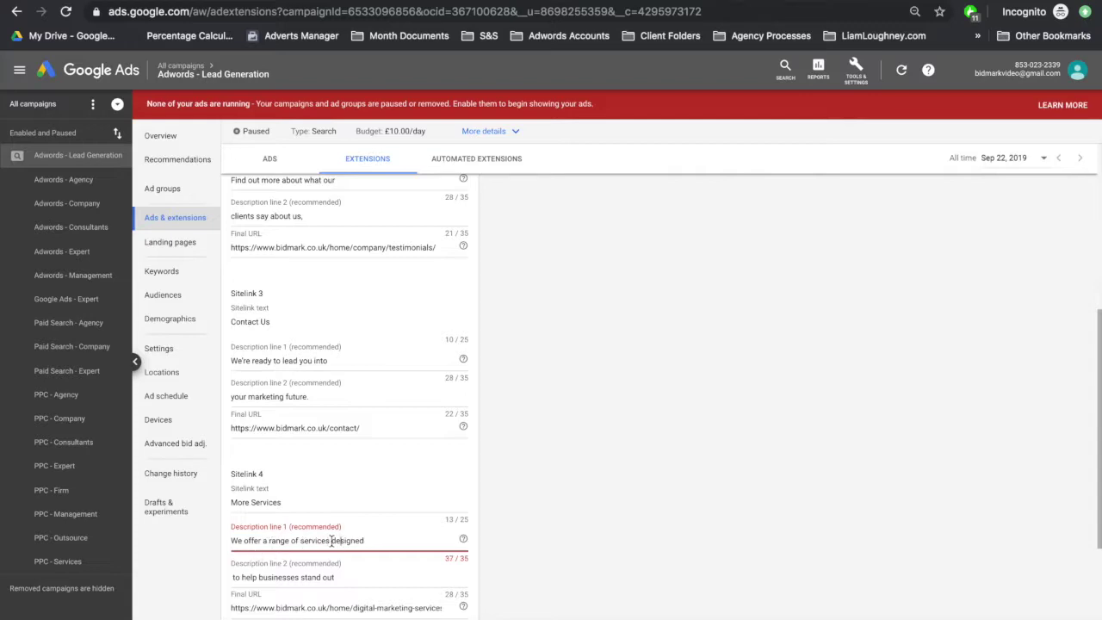
click(393, 541)
key(BackSpace)
key(BackSpace)
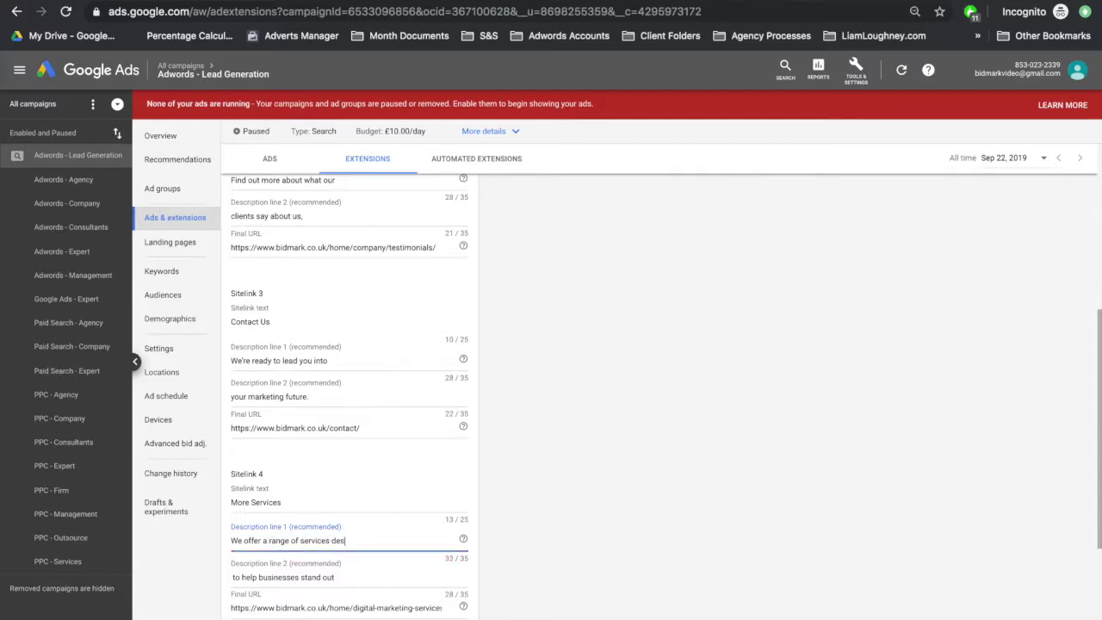
text(that)
drag(244, 577, 222, 583)
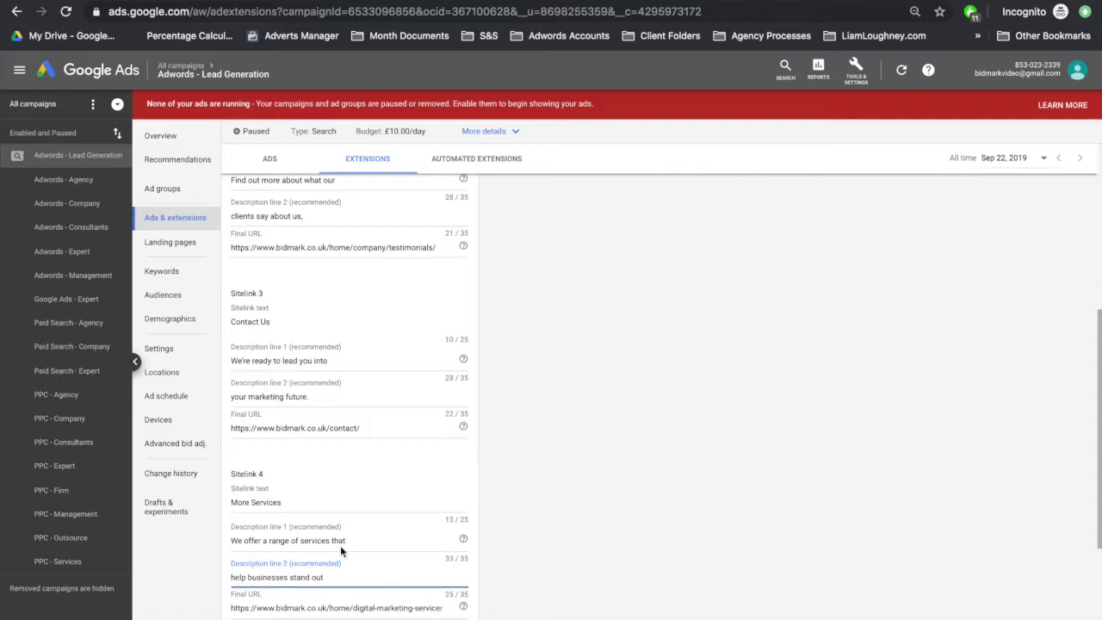
scroll(340, 544, up, 5)
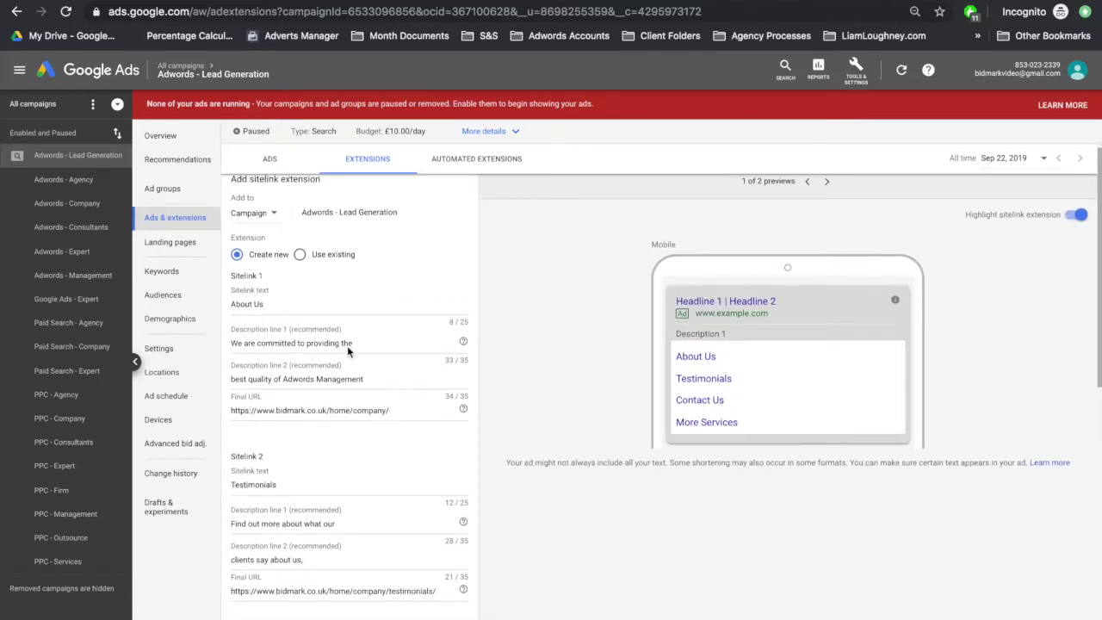
Step: Save the four sitelinks and open the ad extension type list
scroll(301, 289, down, 10)
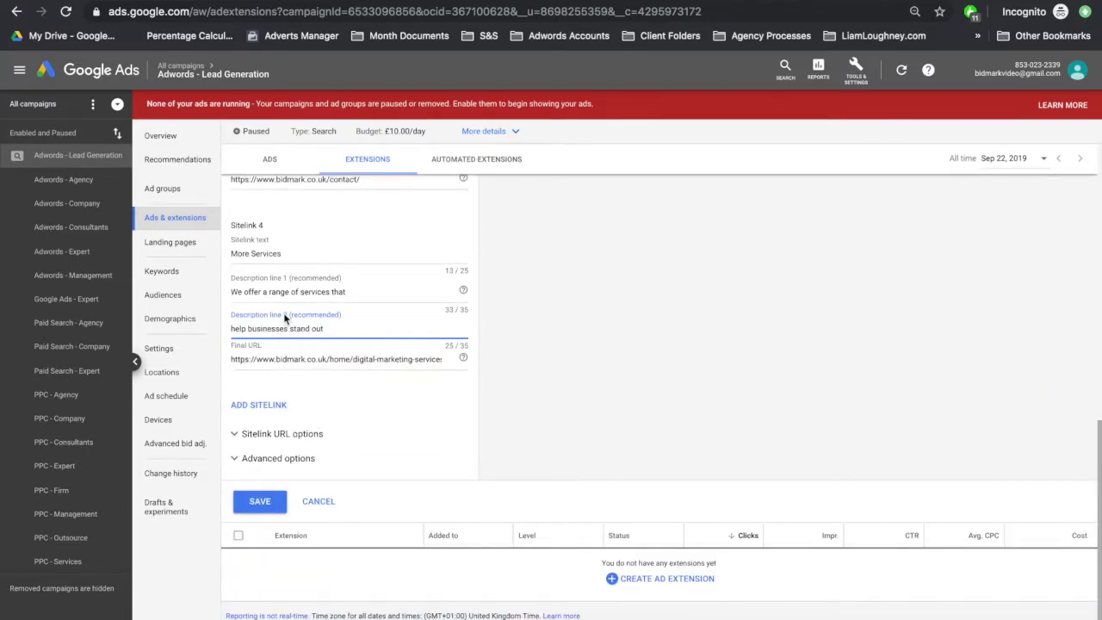
click(251, 501)
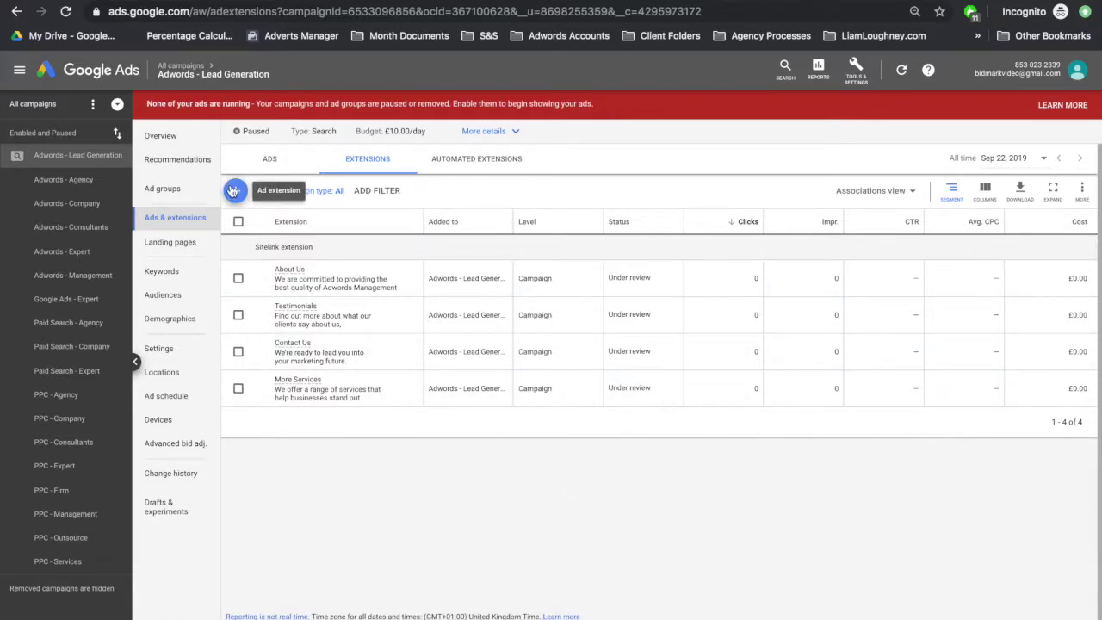
click(234, 196)
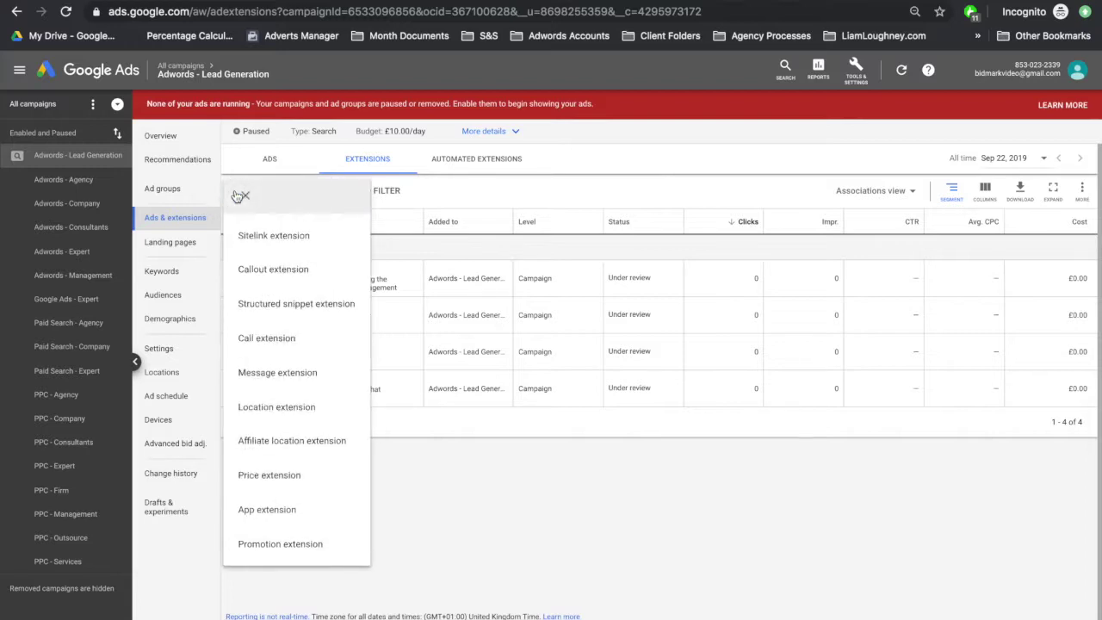
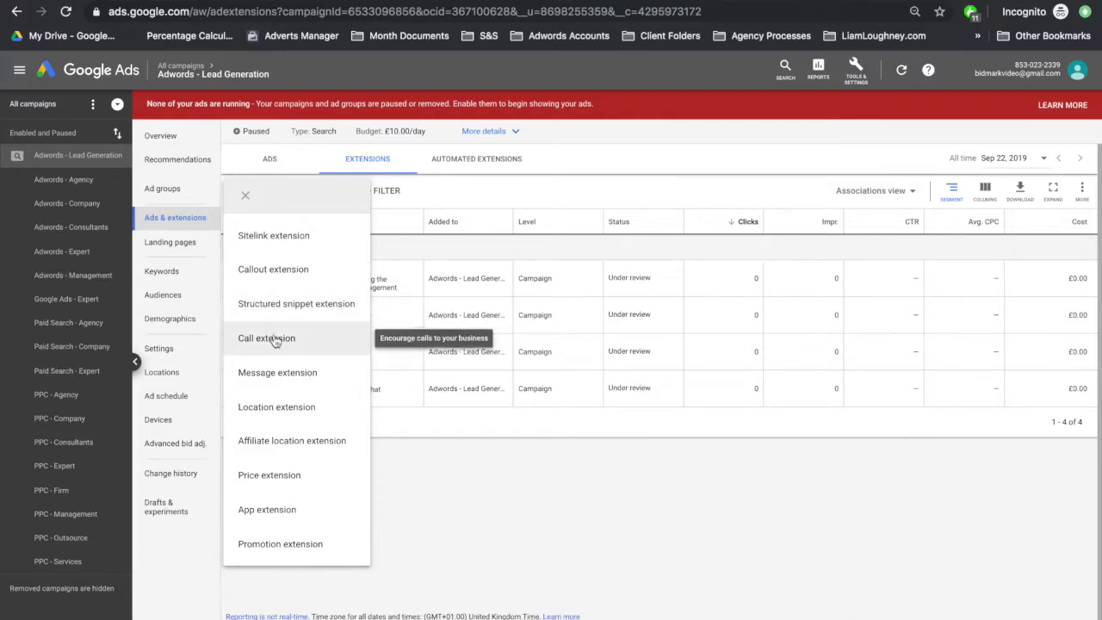
Step: Start a new callout extension and step through its four empty Callout text fields
click(273, 269)
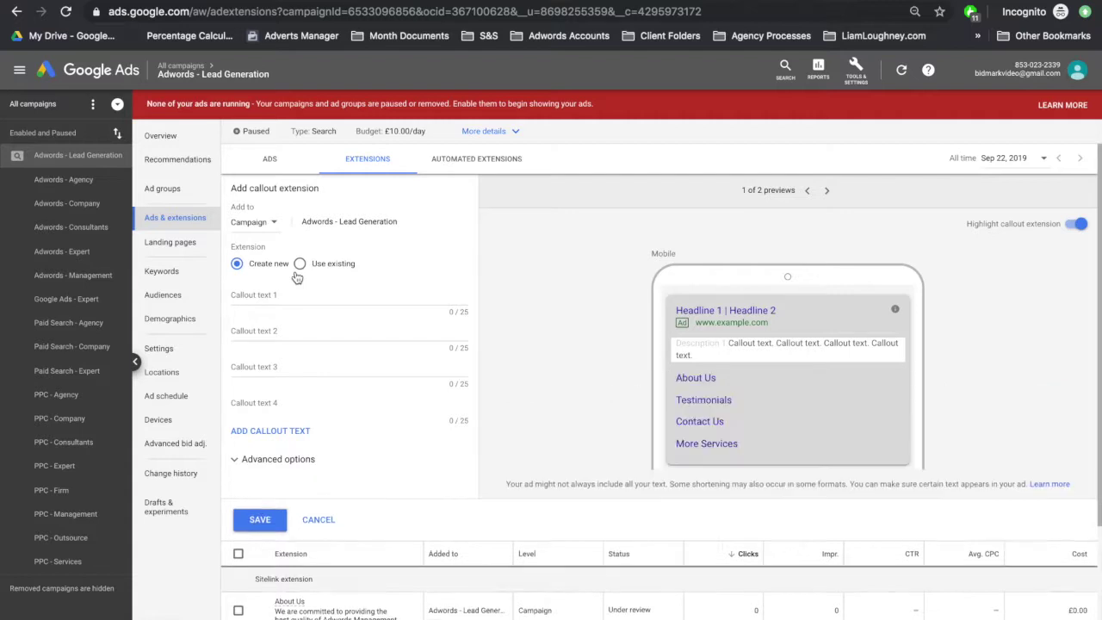
click(276, 293)
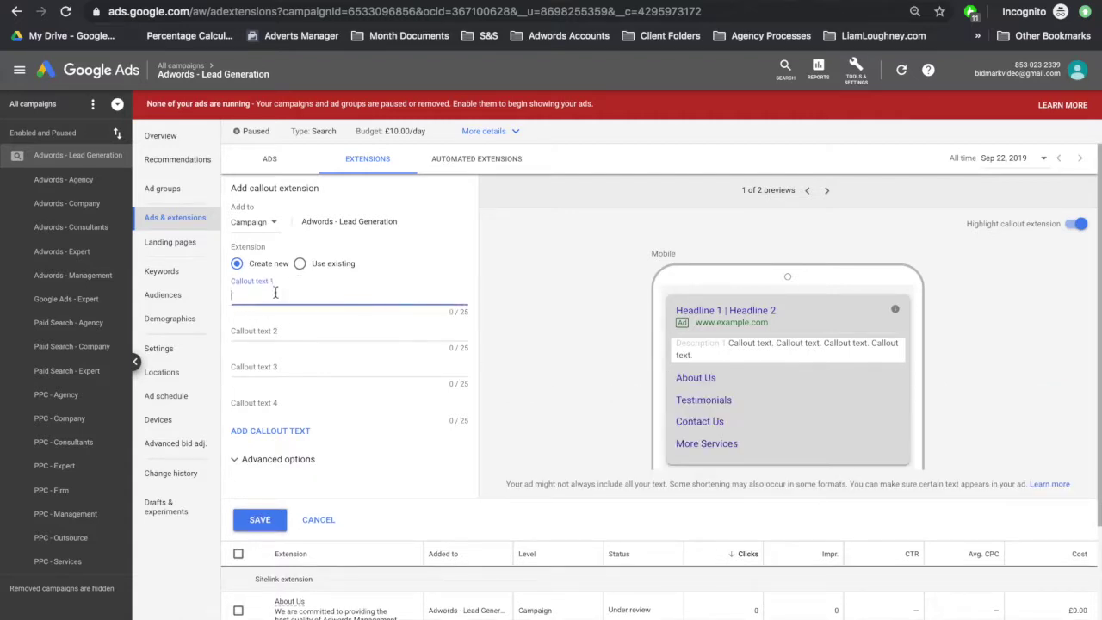
click(253, 332)
click(244, 365)
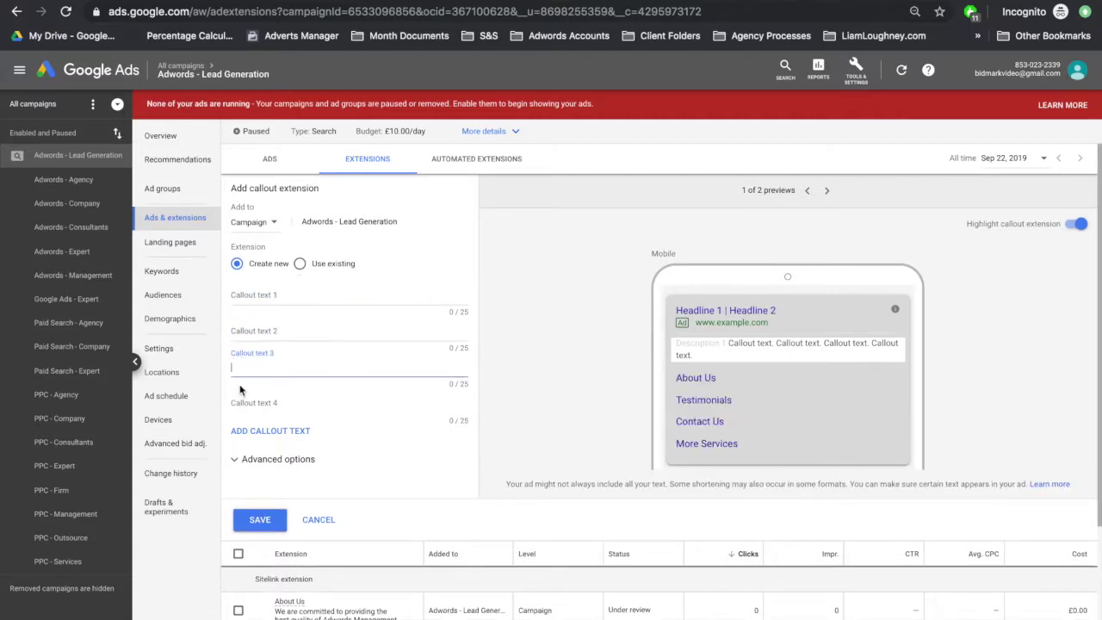
click(239, 398)
click(274, 298)
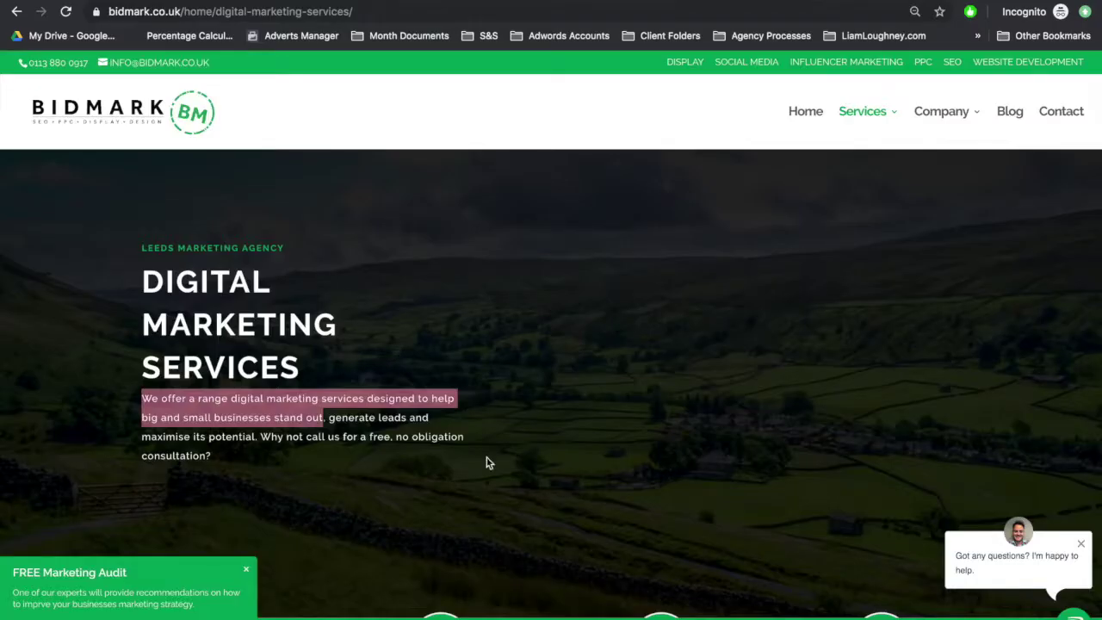
scroll(486, 463, down, 3)
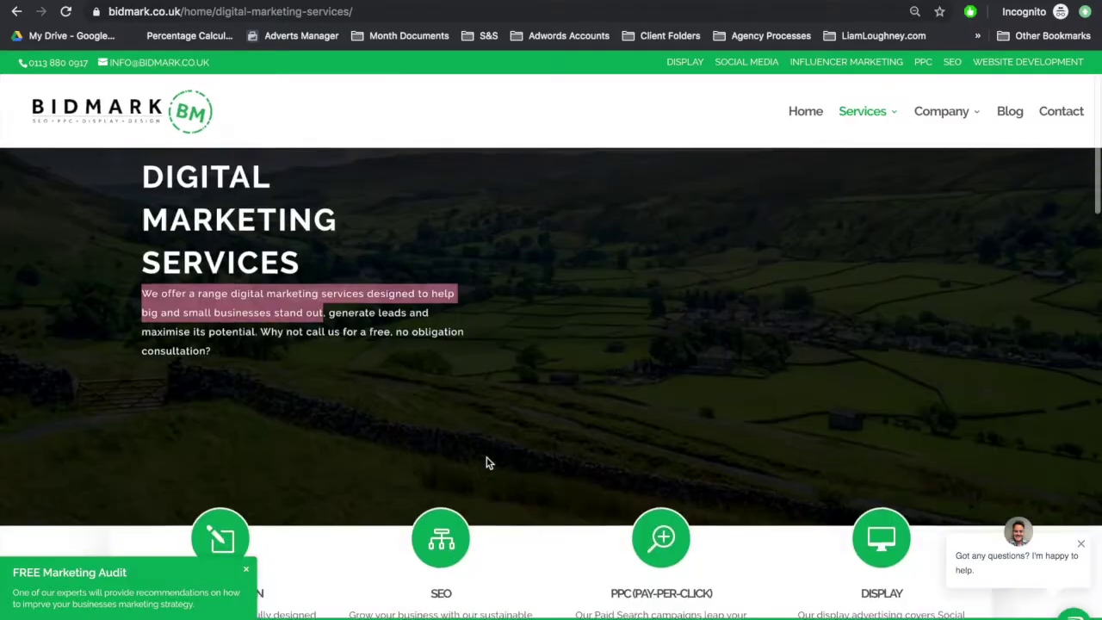
Step: Go to the Company > About Us page on bidmark.co.uk
click(396, 336)
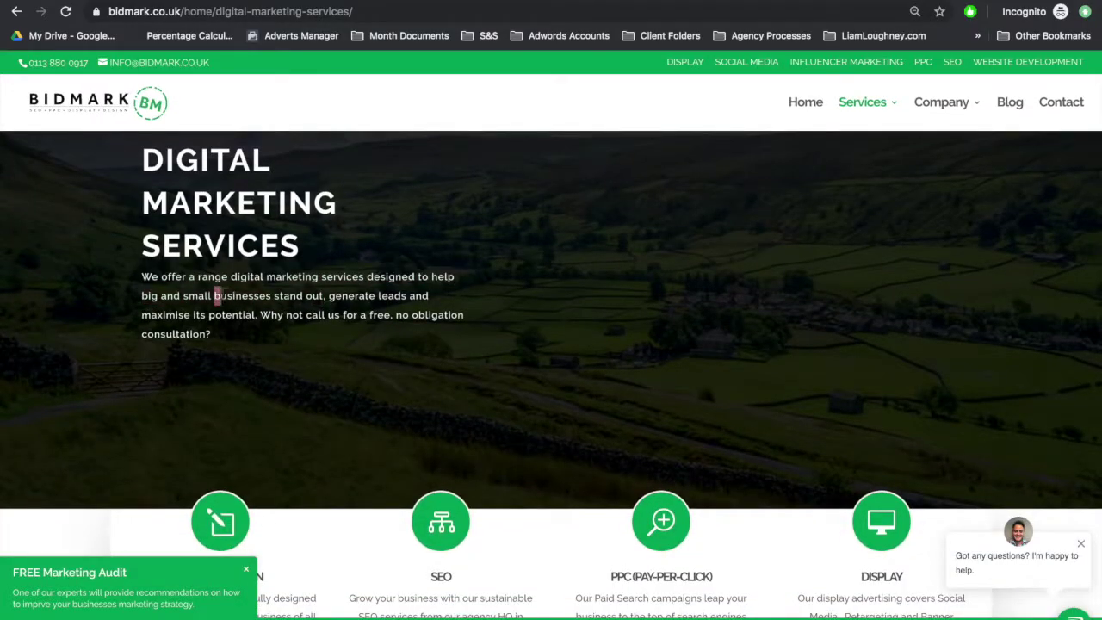
drag(214, 295, 228, 295)
scroll(228, 296, down, 3)
mouse_move(864, 100)
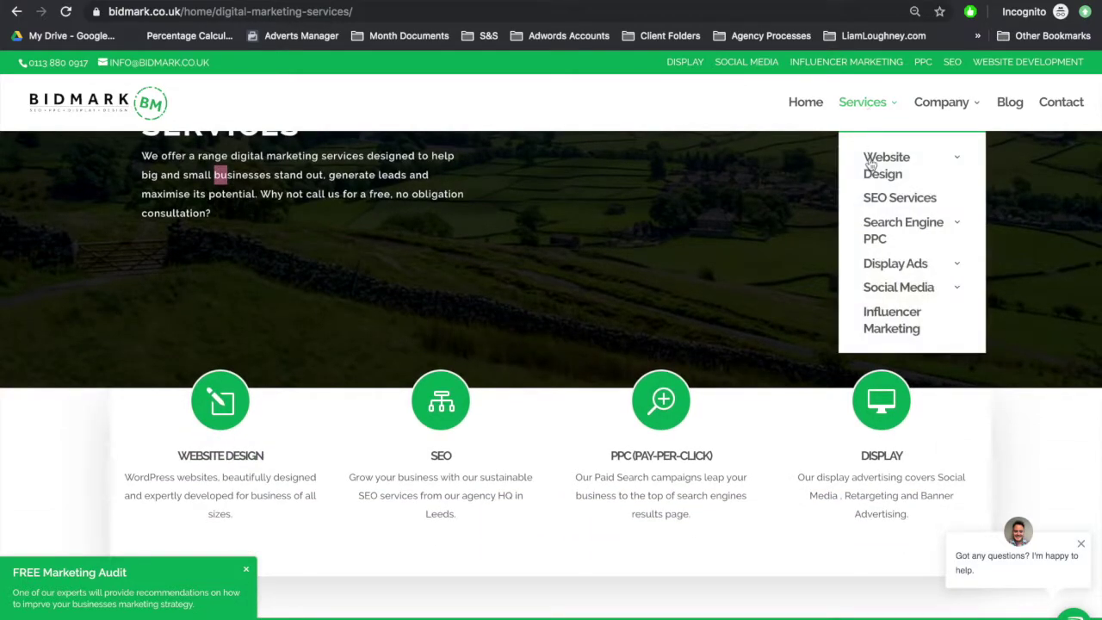
mouse_move(946, 103)
click(955, 158)
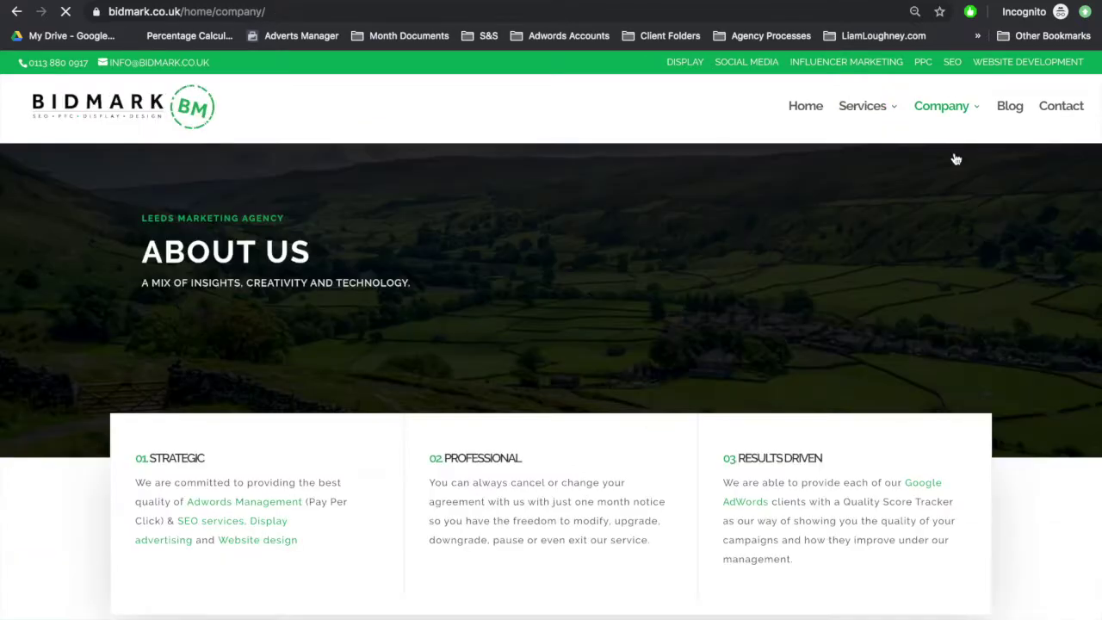
scroll(354, 413, down, 1)
scroll(354, 415, down, 1)
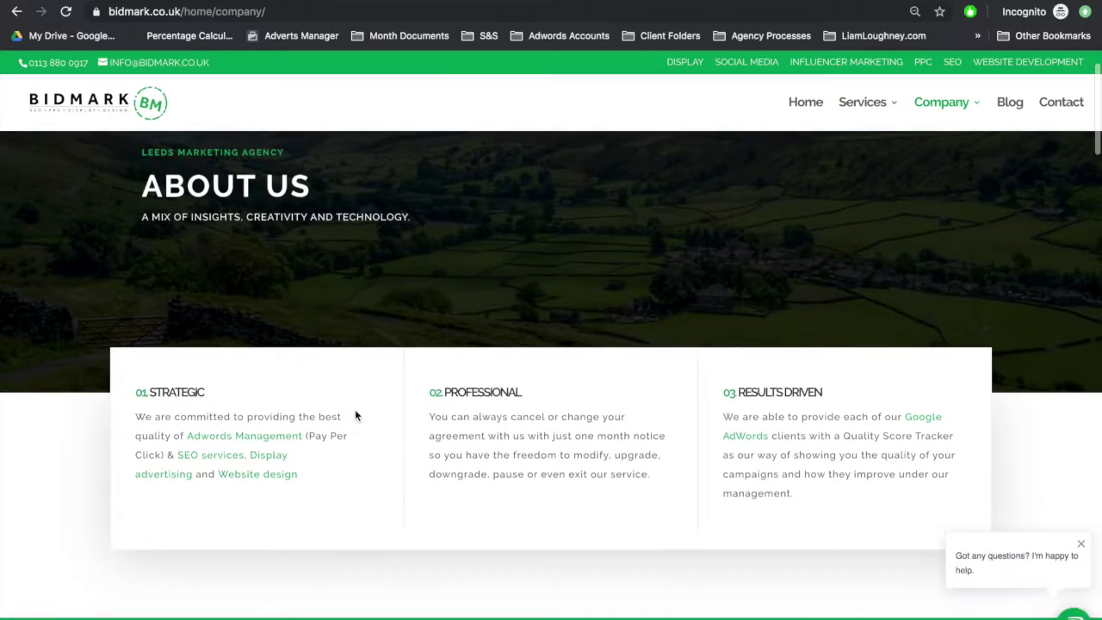
Step: Copy 'professionally handled' from the About Us page into Callout text 1
drag(318, 416, 175, 436)
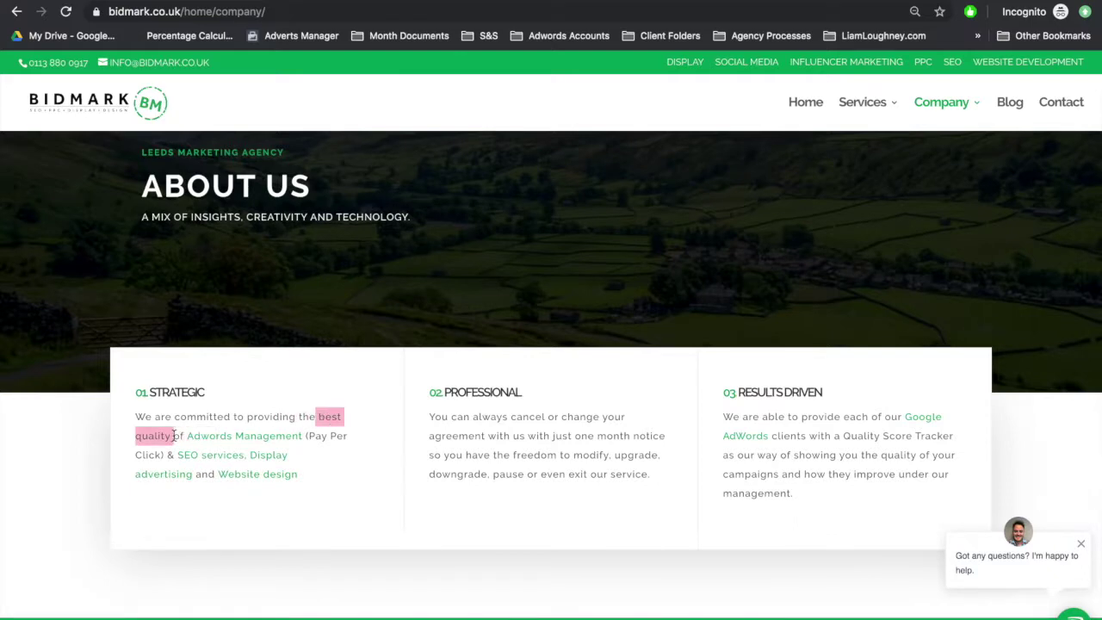
scroll(302, 464, down, 6)
scroll(302, 463, up, 1)
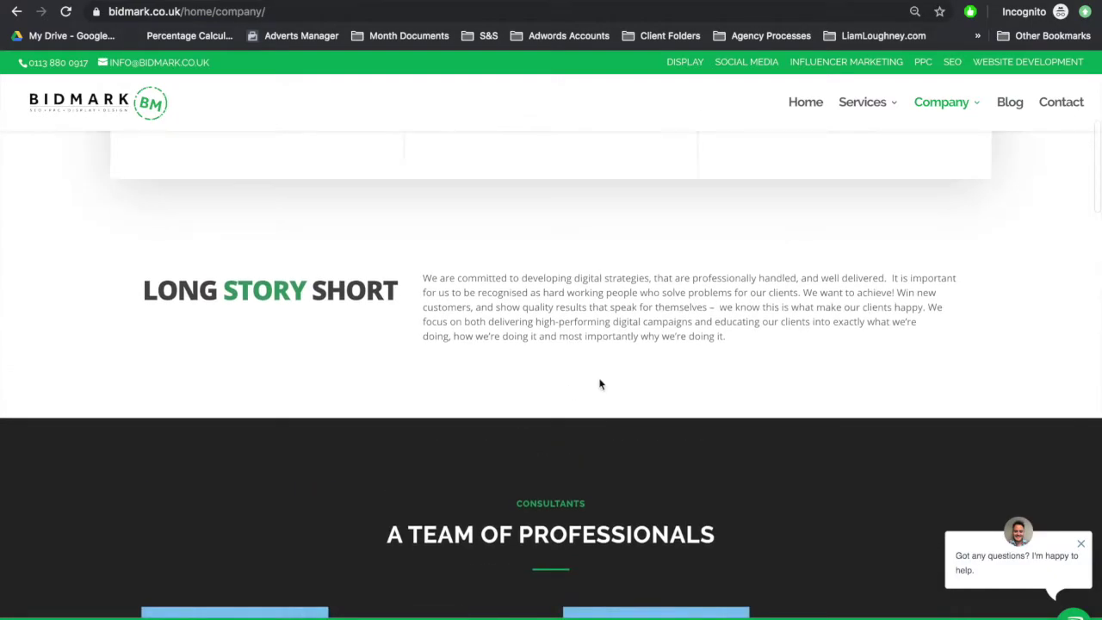
drag(694, 278, 794, 278)
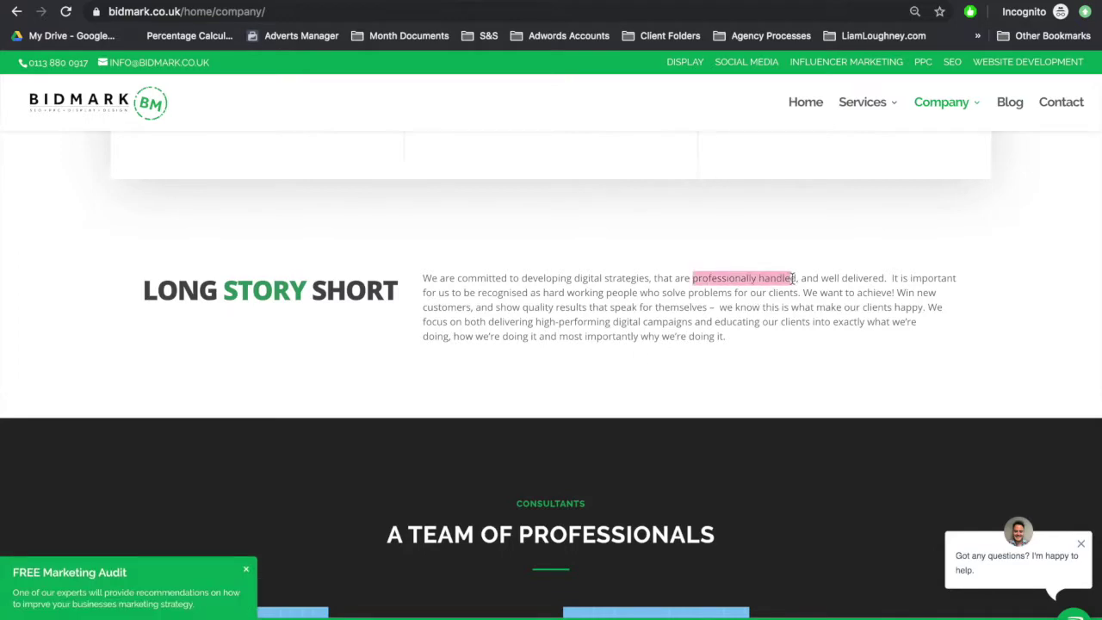
key(ctrl+Left)
key(ctrl+Right)
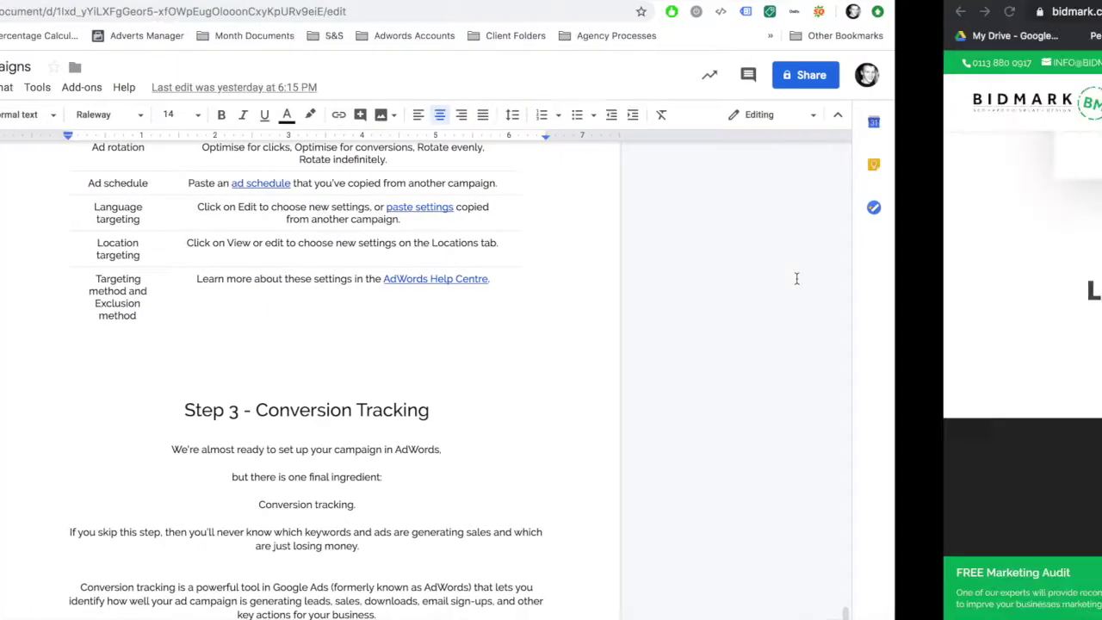
click(798, 278)
drag(692, 278, 798, 278)
key(ctrl+c)
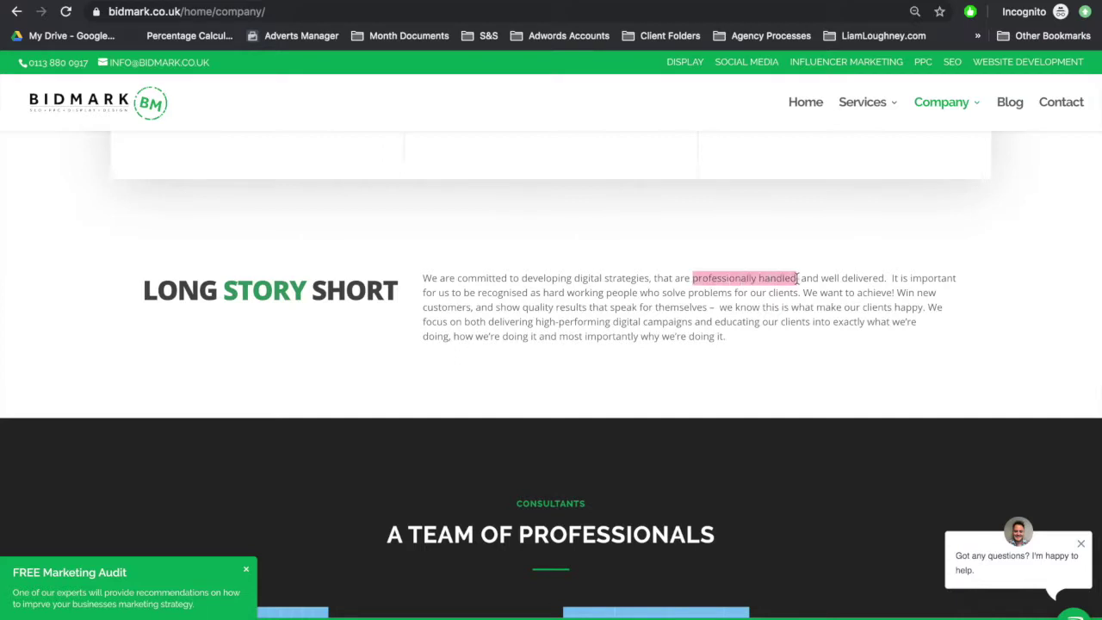
key(ctrl+Tab)
key(ctrl+v)
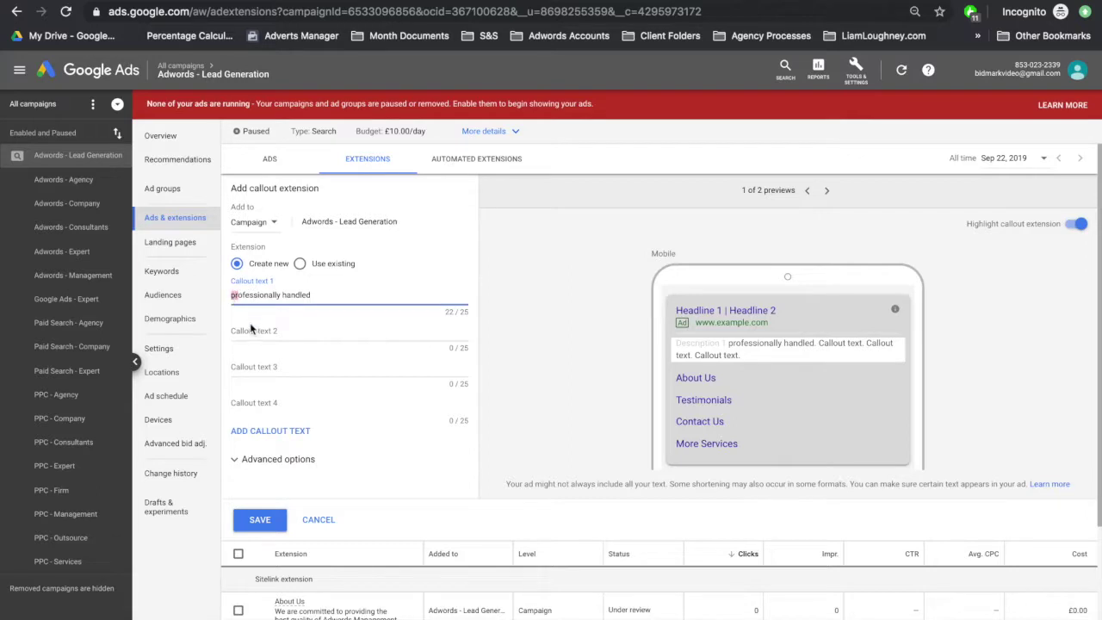
Step: Capitalise callout 1 to 'Professionally Handled' and add 'Results Driven' and 'Data Led' as callouts 2 and 3
text(P)
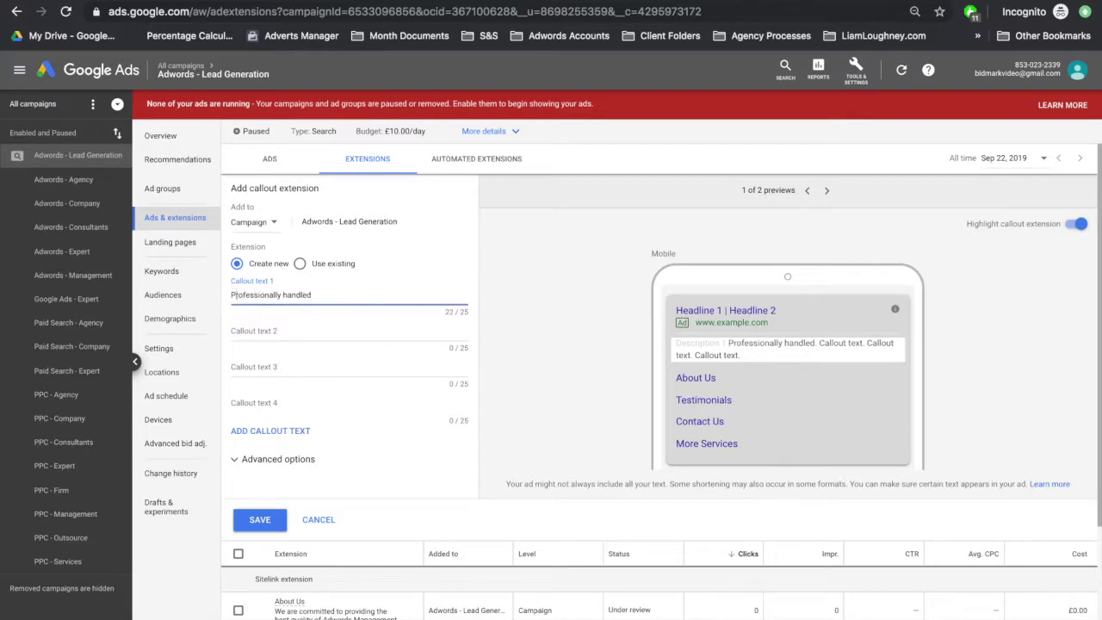
key(BackSpace)
text(H)
click(270, 328)
text(Res)
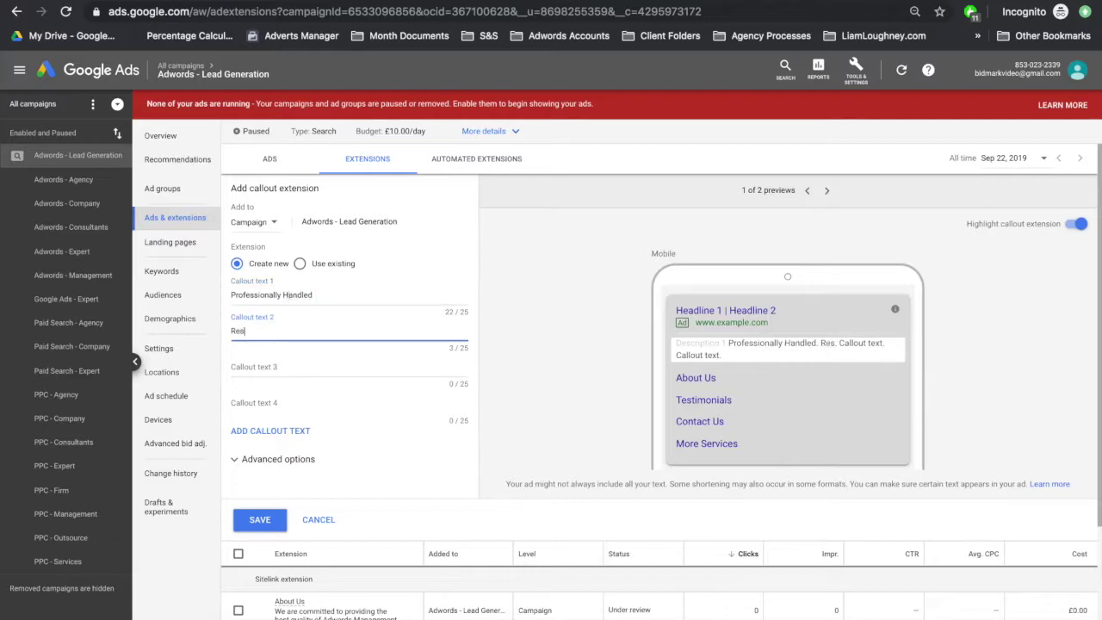
text(ults Driven)
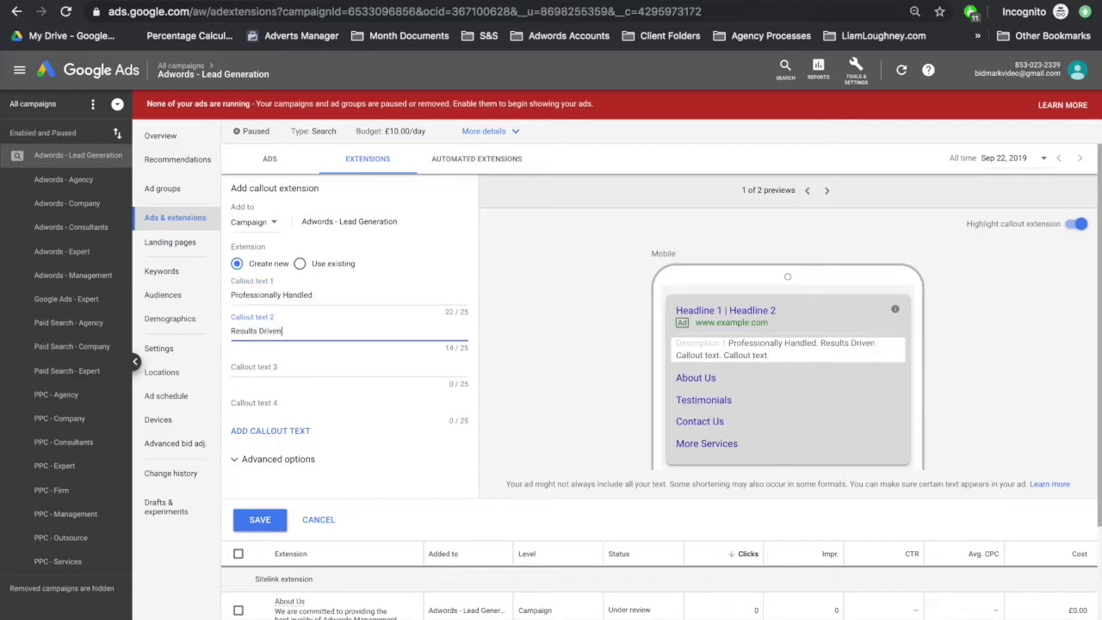
key(Tab)
text(Data Led)
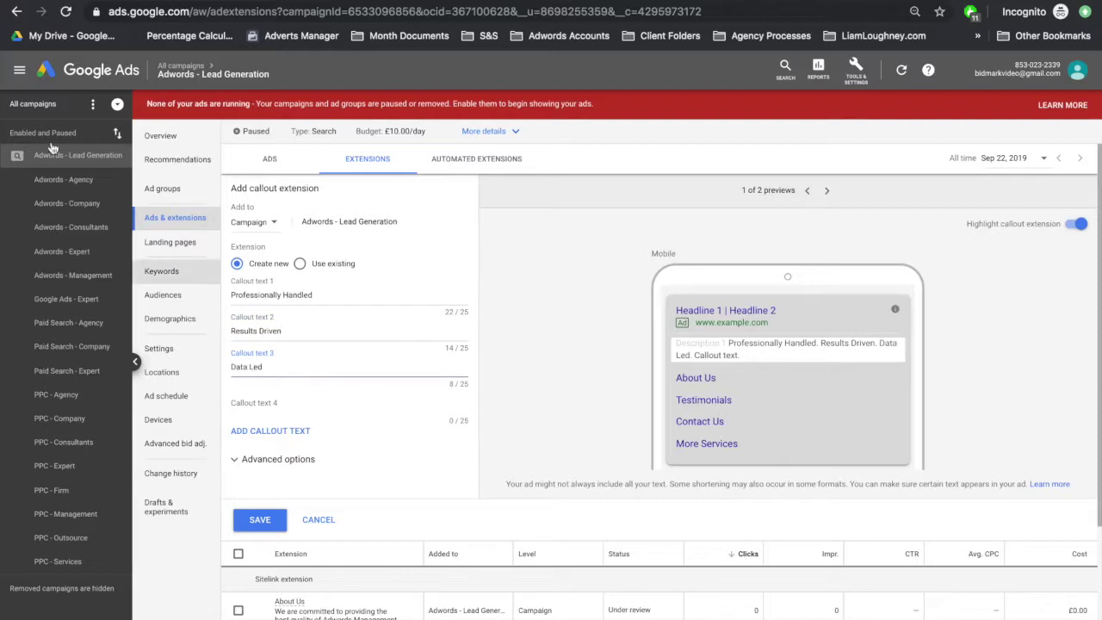
click(163, 1)
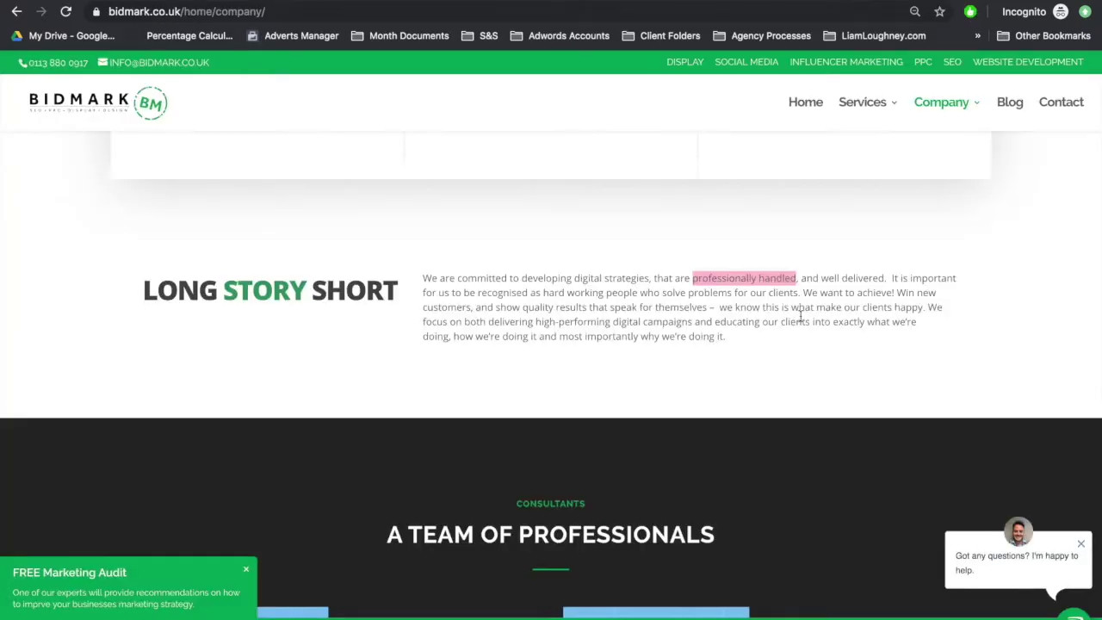
click(821, 280)
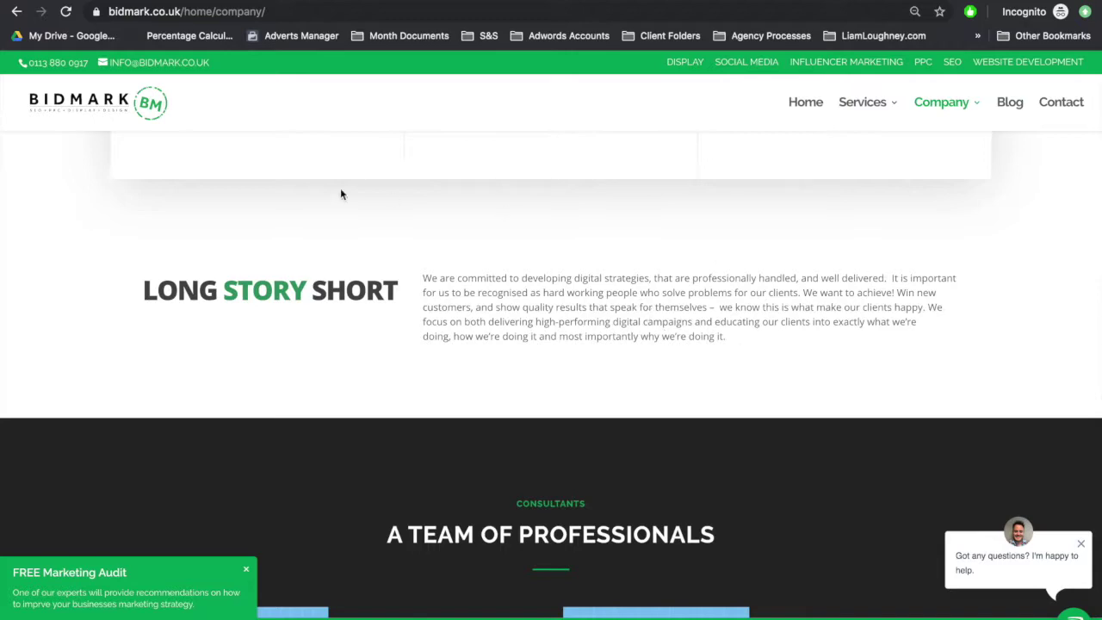
scroll(475, 420, down, 4)
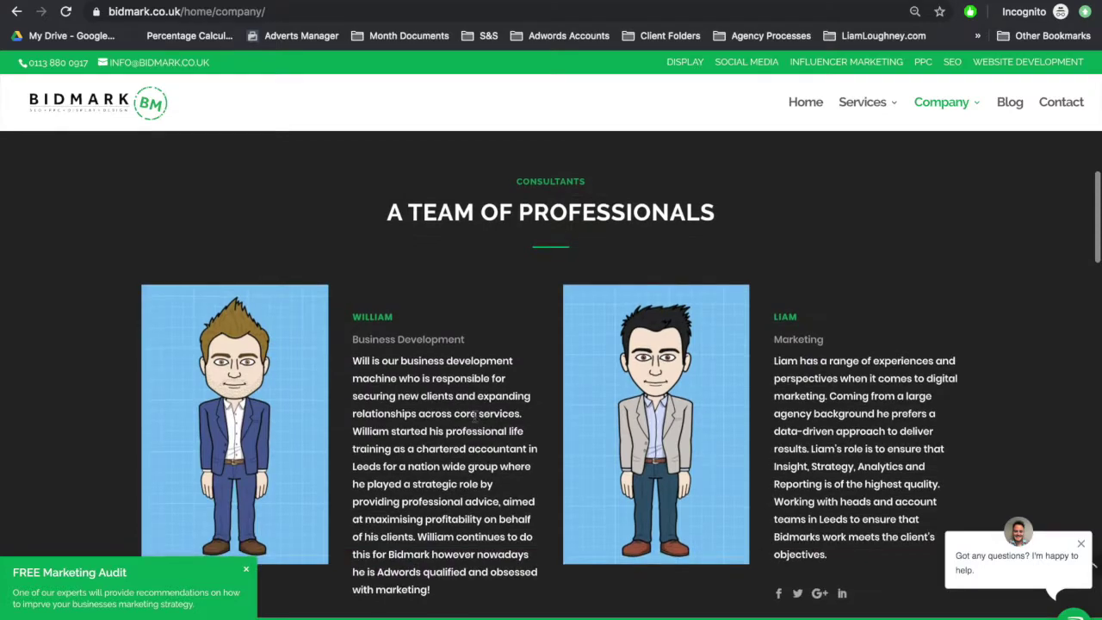
scroll(474, 418, down, 12)
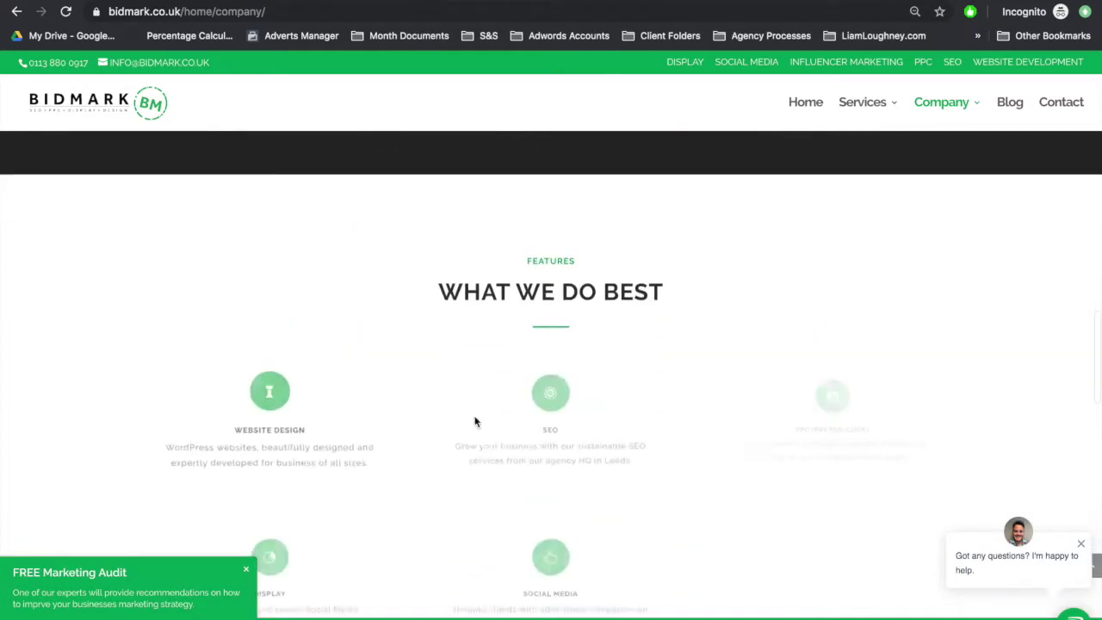
scroll(474, 419, down, 1)
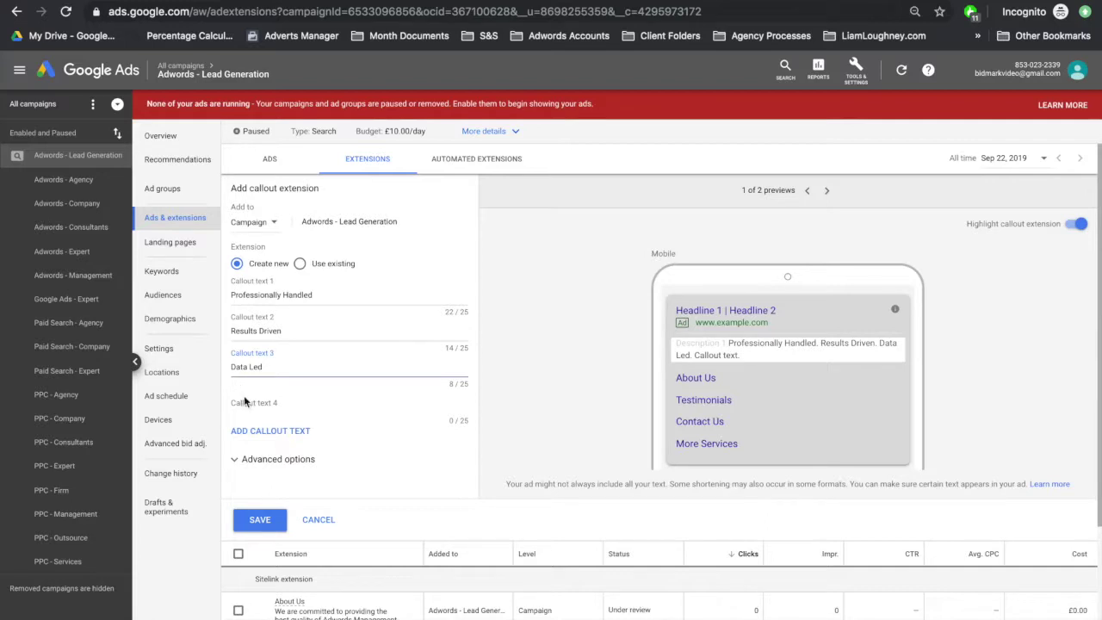
Step: Add 'Experienced' as the fourth callout, fix its spelling, and save all four callouts
click(244, 402)
text(Ex)
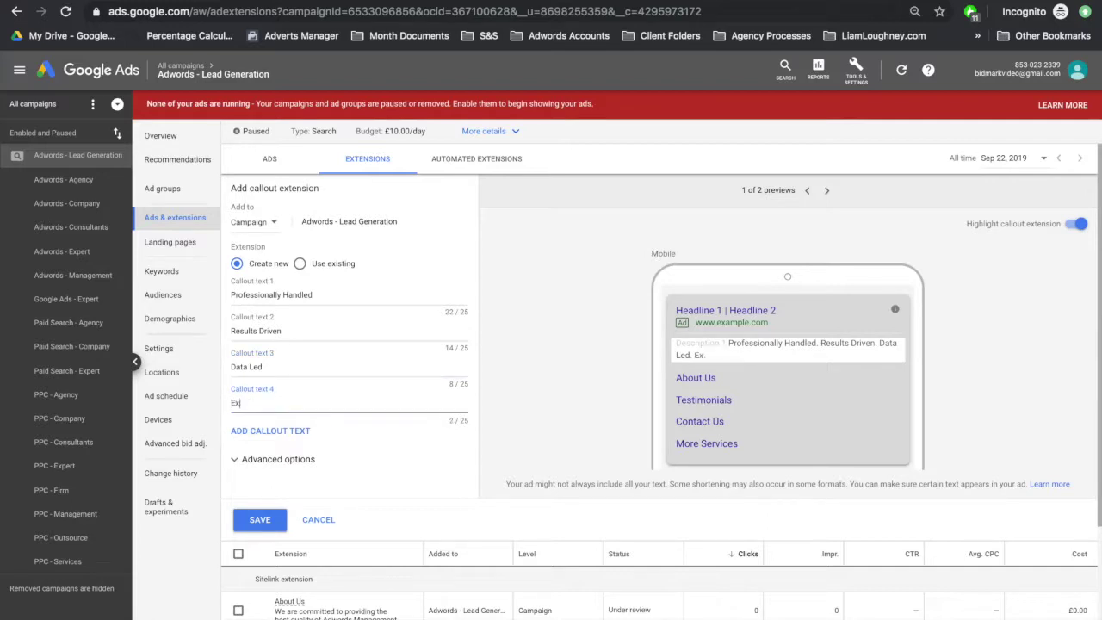
text(perianced)
right_click(244, 402)
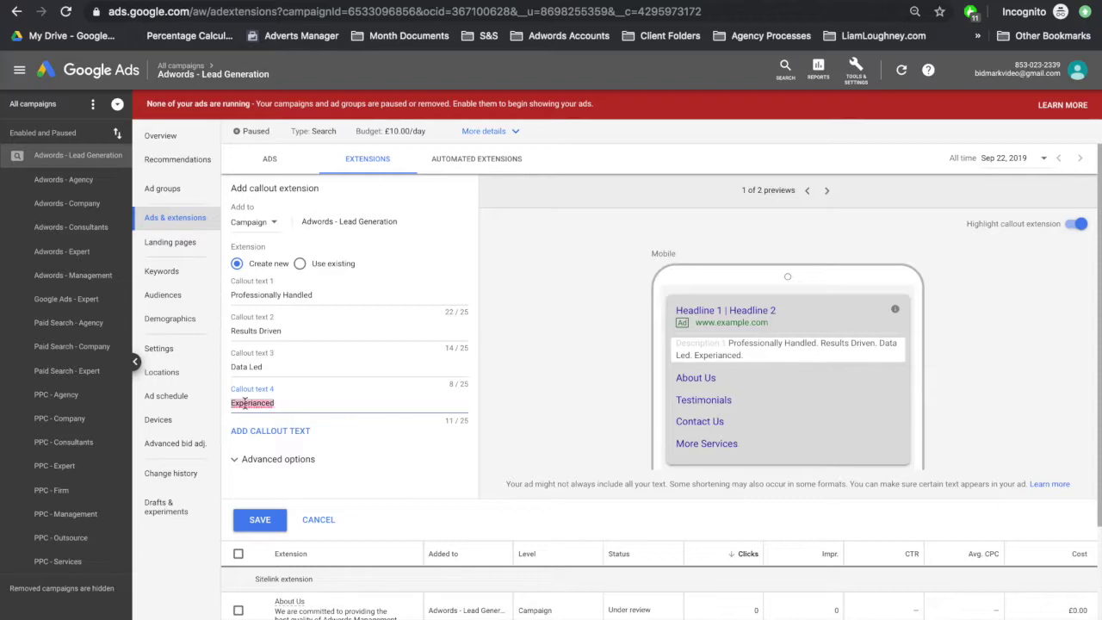
click(279, 384)
click(261, 521)
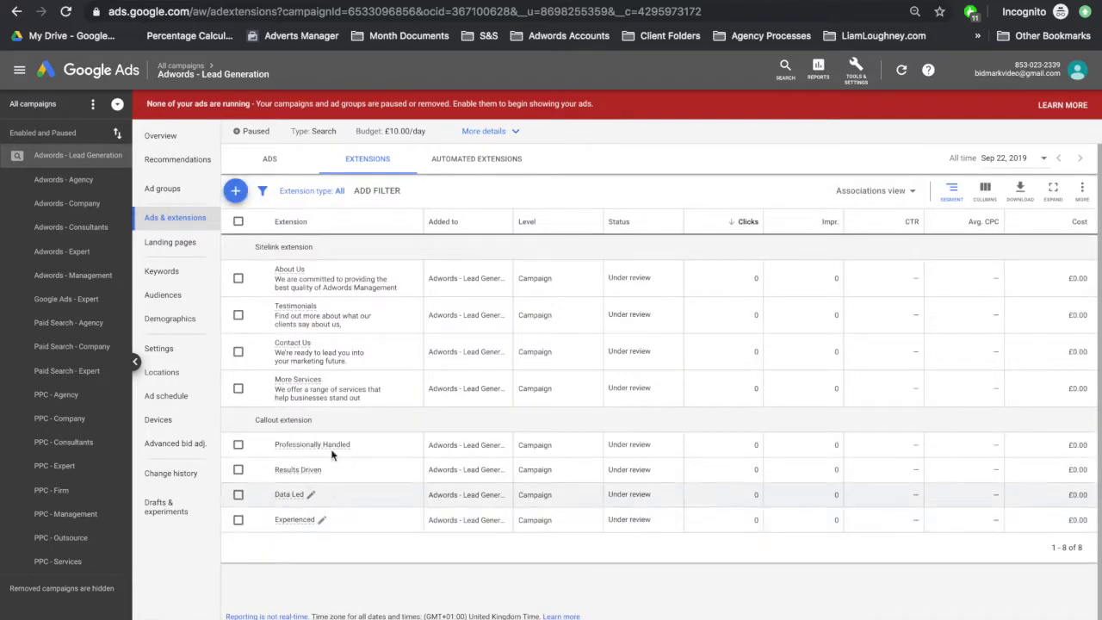
Step: Start a structured snippet extension and choose Service catalog as its header type
click(237, 192)
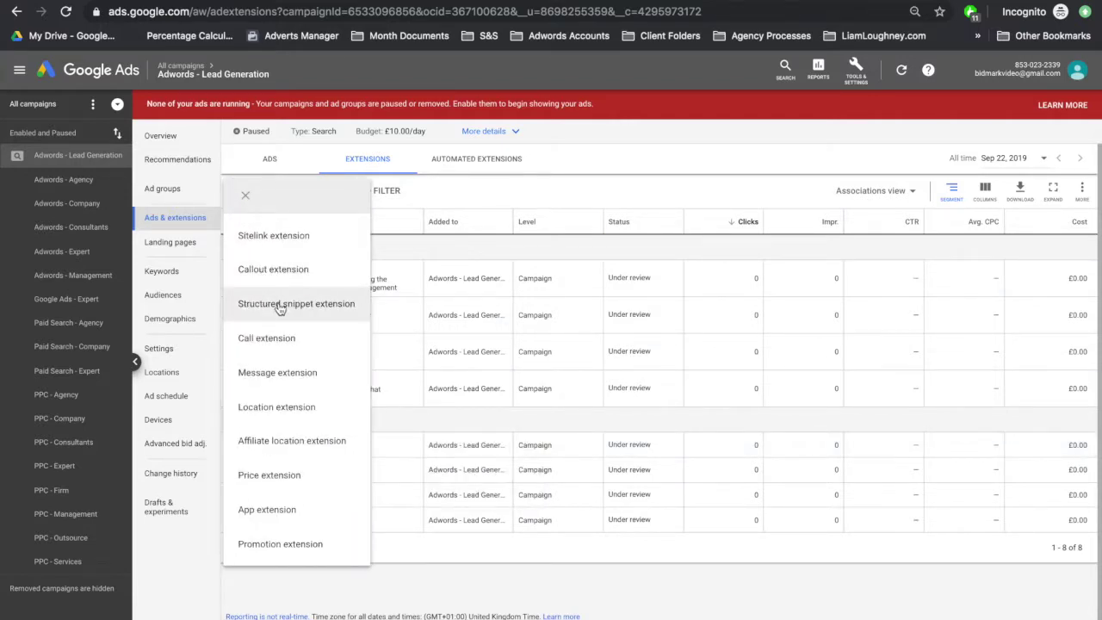
click(278, 304)
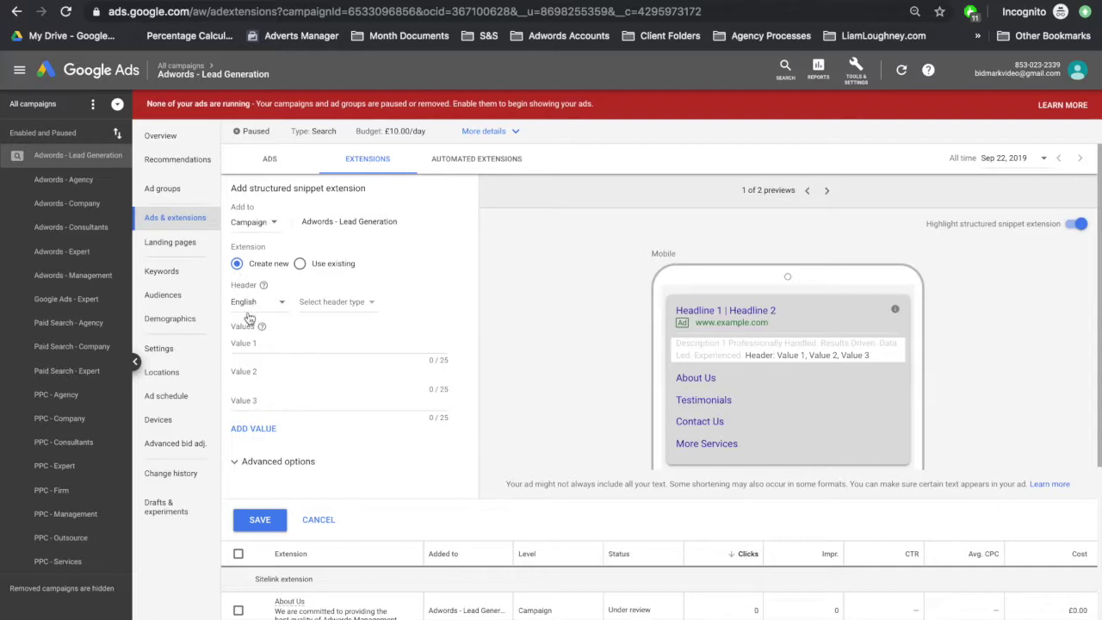
click(336, 306)
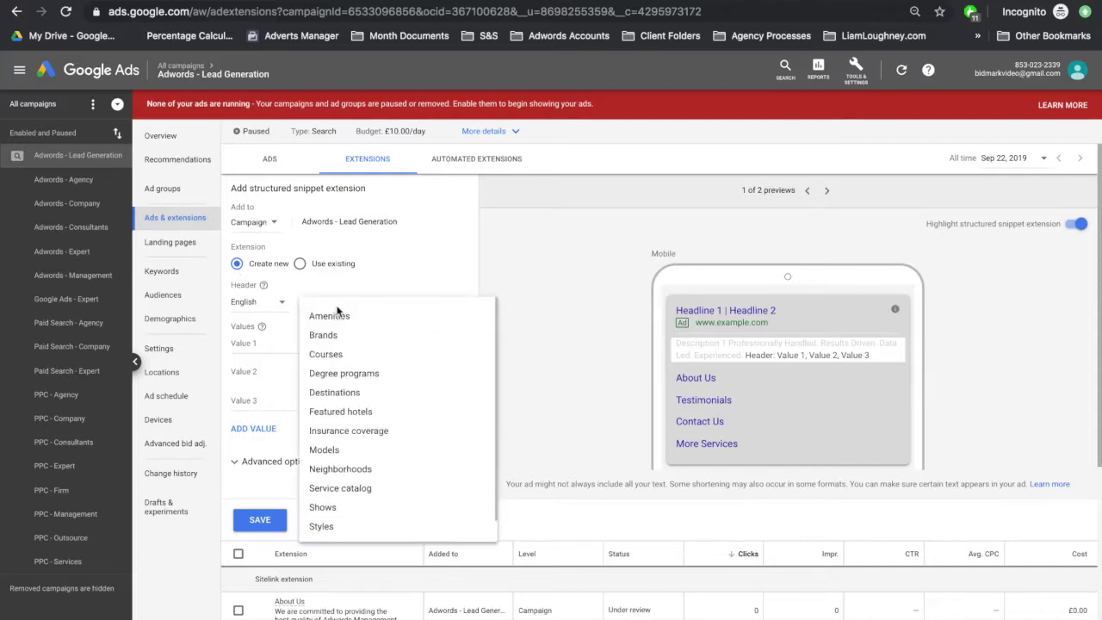
scroll(352, 405, down, 1)
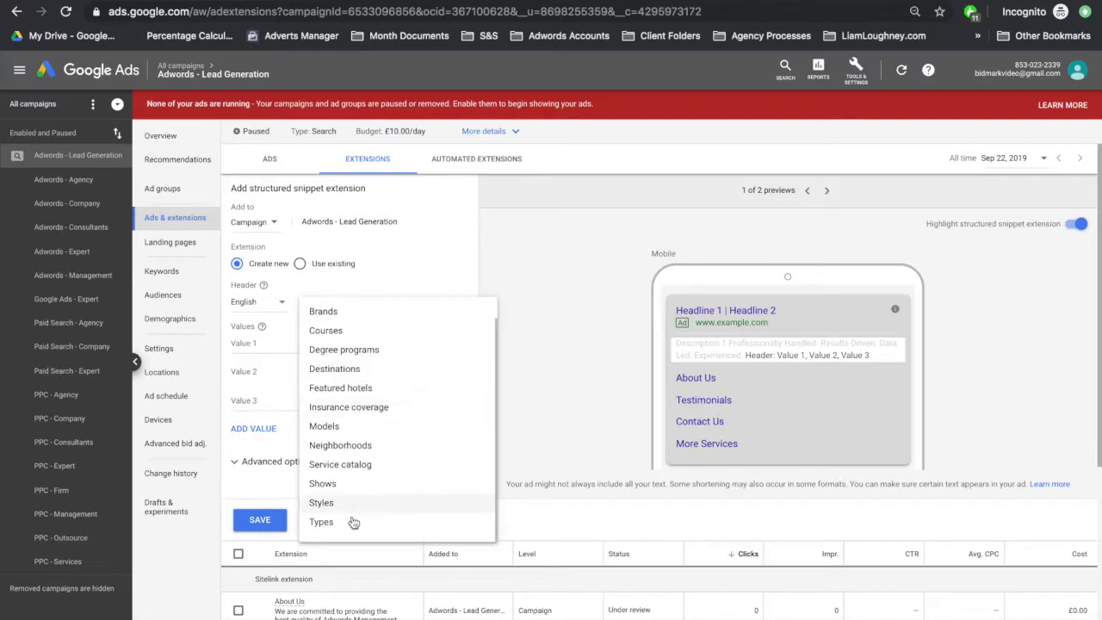
scroll(353, 523, up, 1)
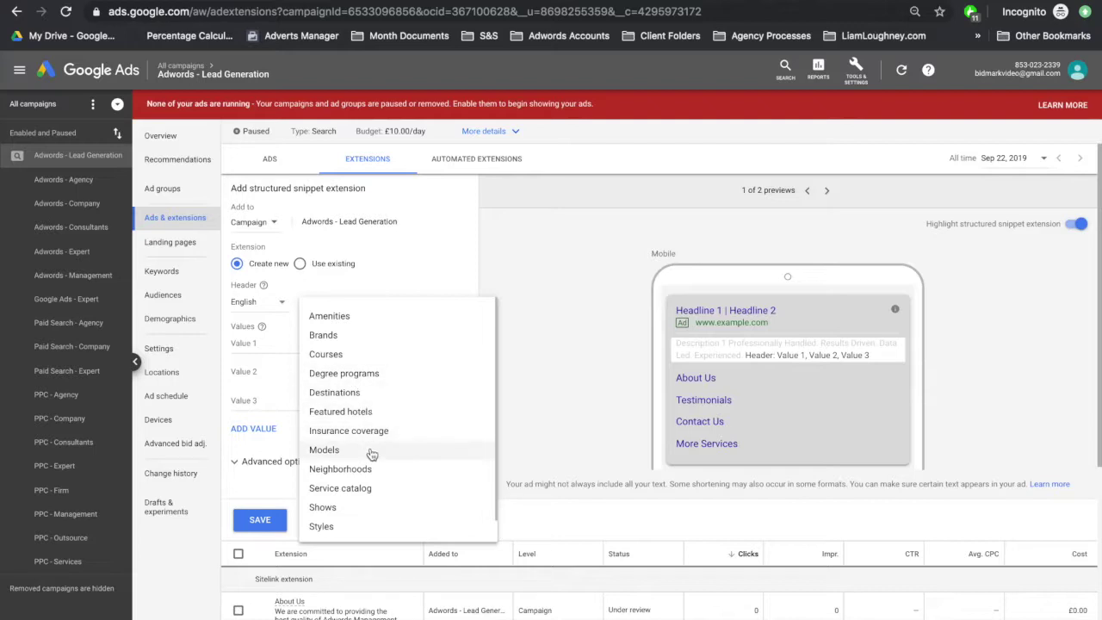
scroll(367, 473, down, 1)
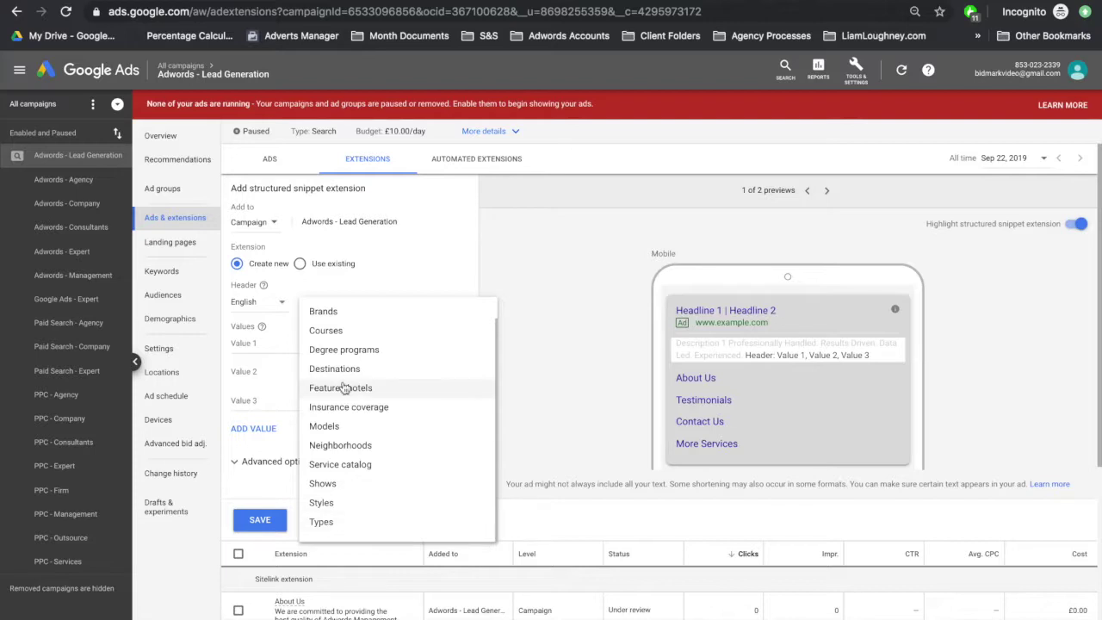
scroll(344, 388, up, 1)
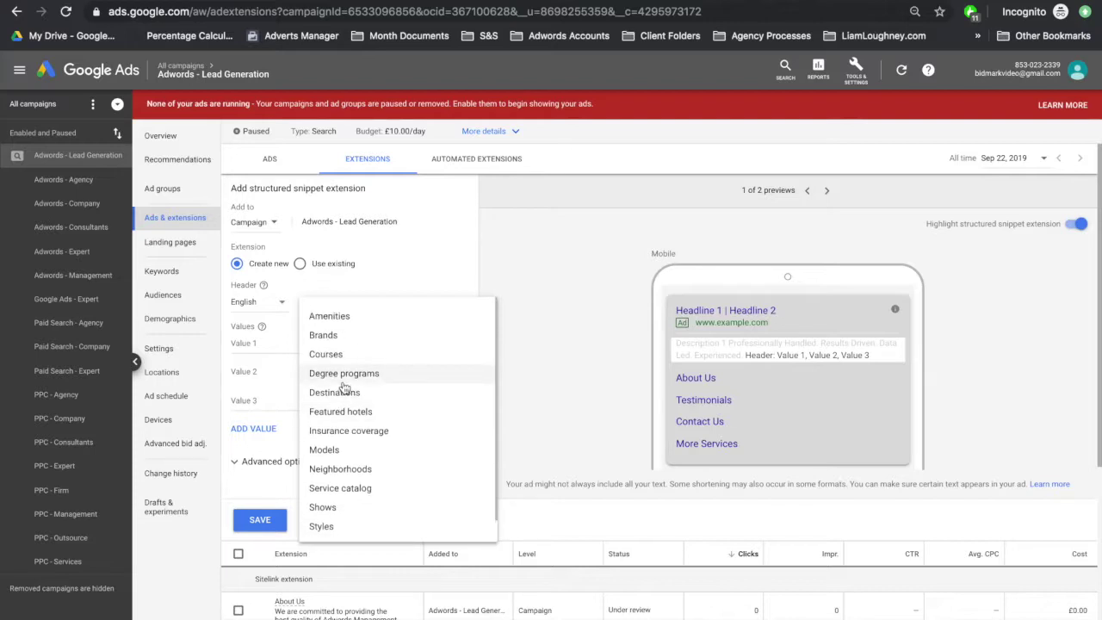
scroll(370, 448, down, 1)
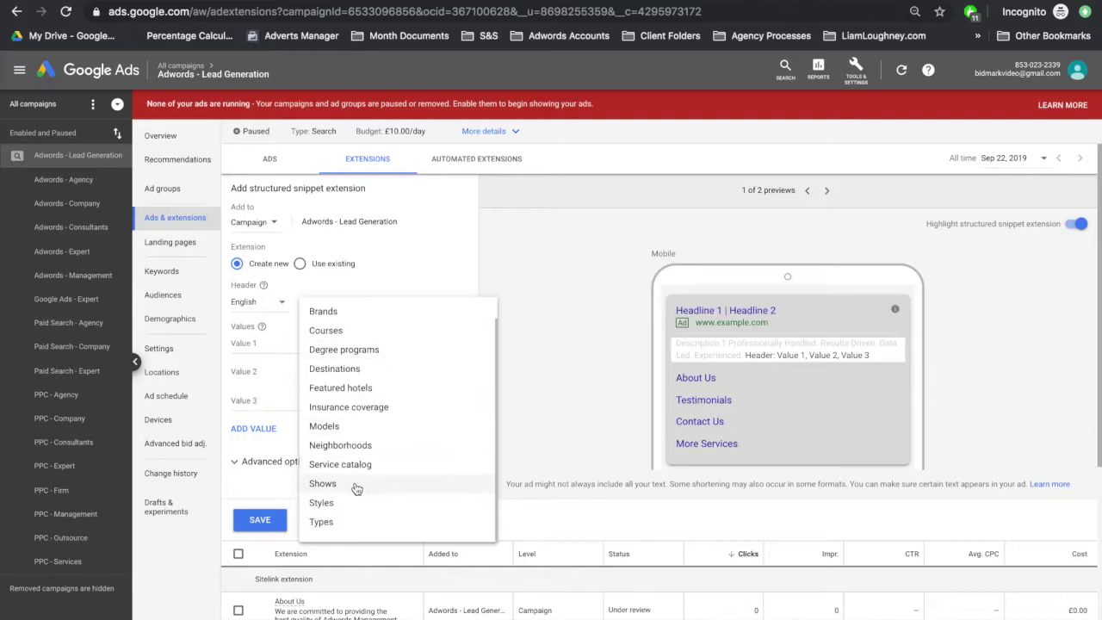
click(354, 464)
click(328, 302)
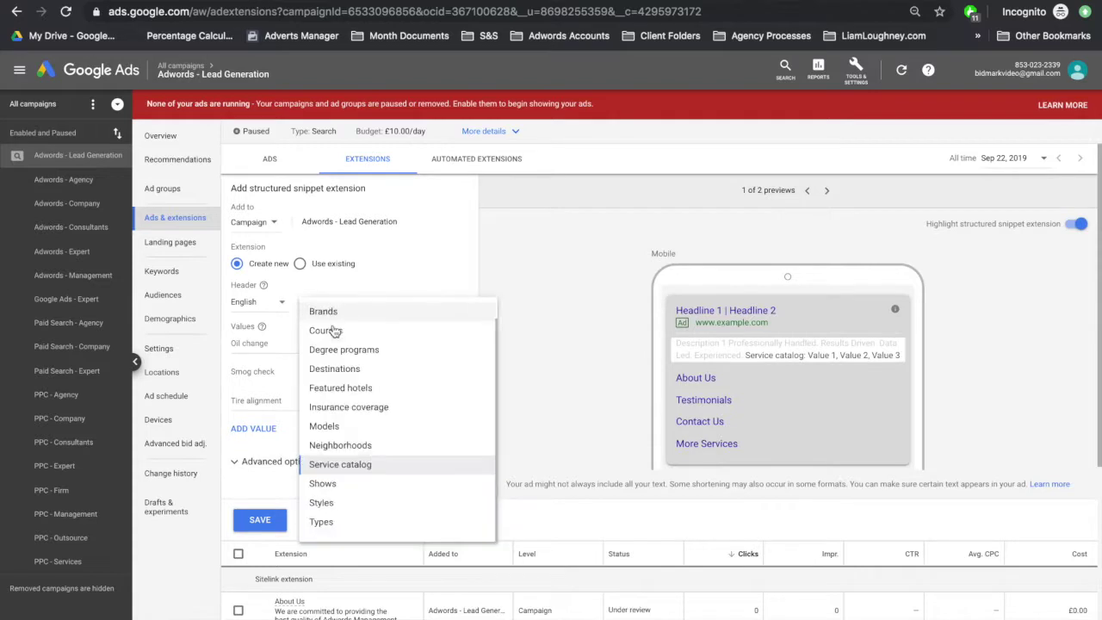
click(359, 466)
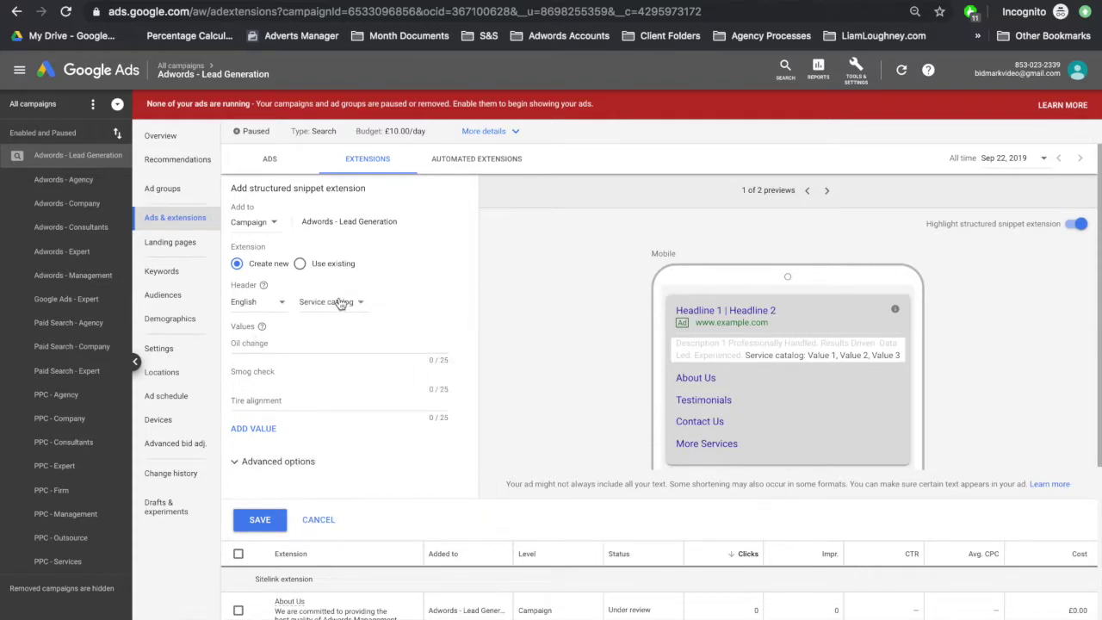
Step: Change the snippet header to Neighborhoods, enter values Leeds, Harrogate and York, and save
click(341, 304)
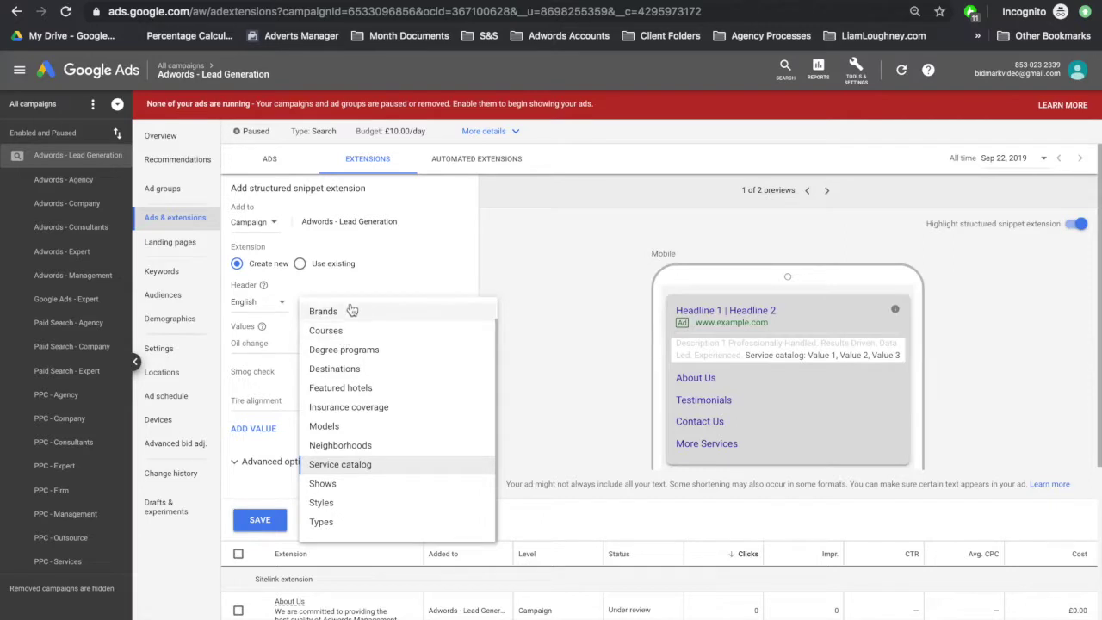
click(381, 445)
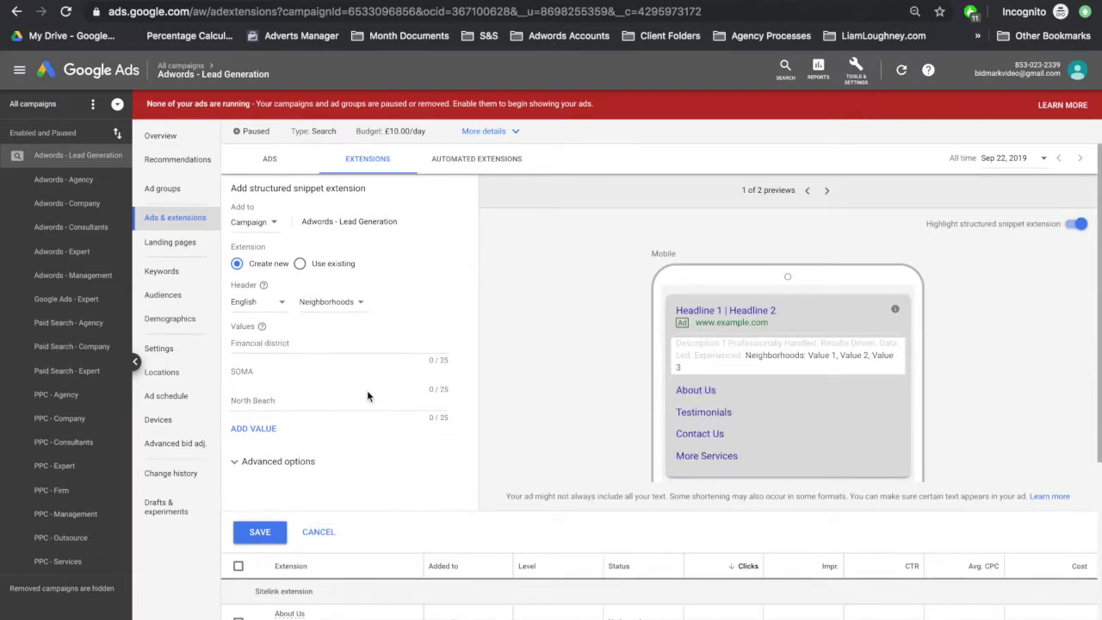
click(327, 344)
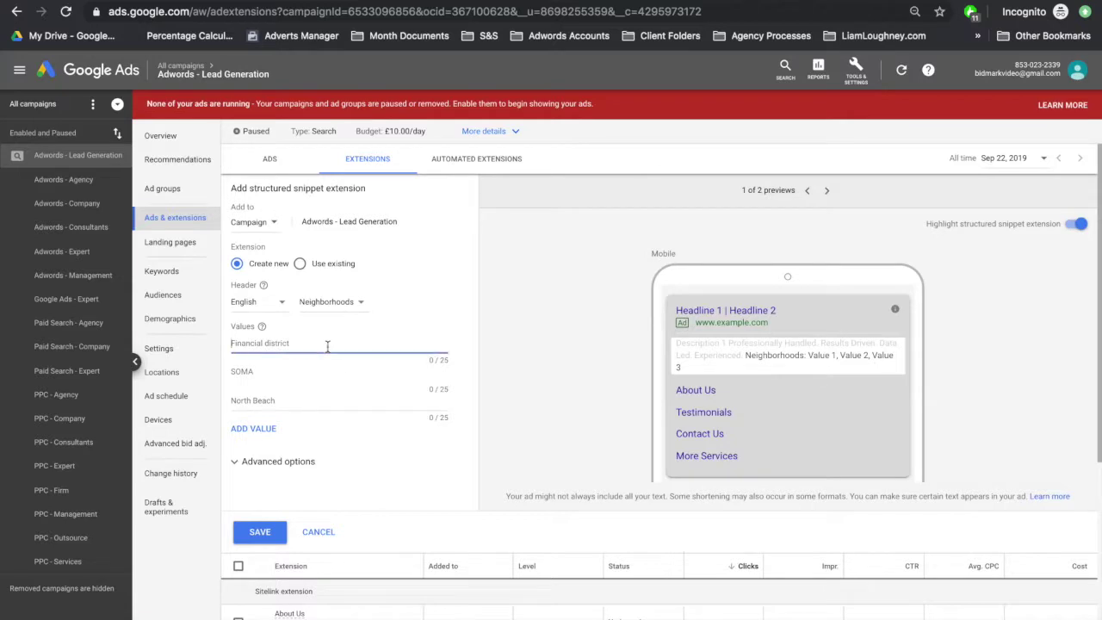
text(Leeds)
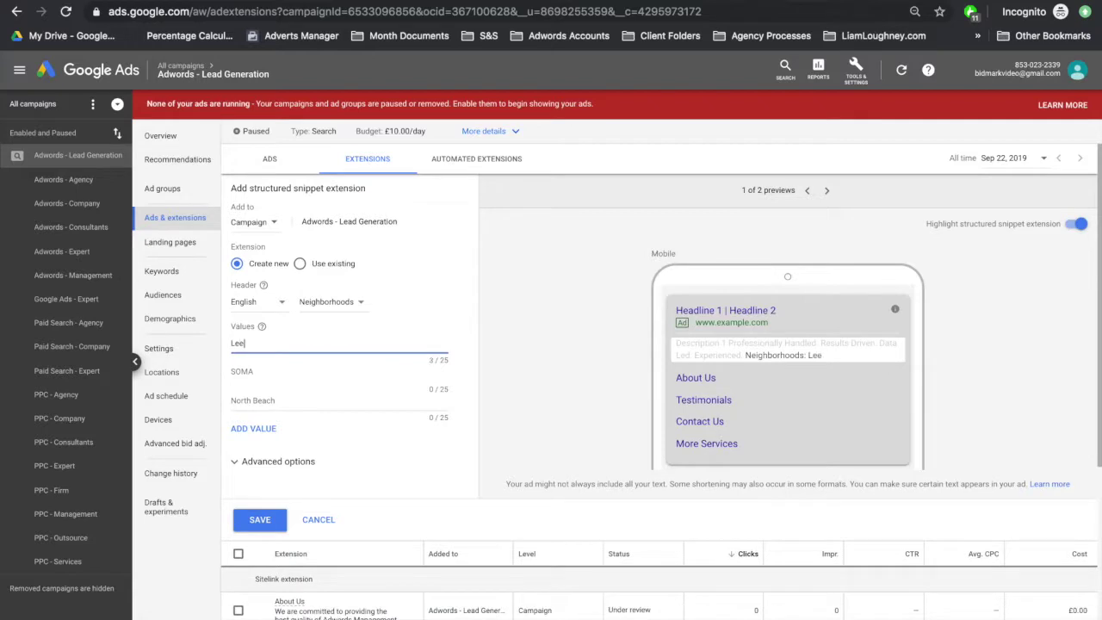
click(258, 370)
text(Harrogate)
click(258, 400)
text(York)
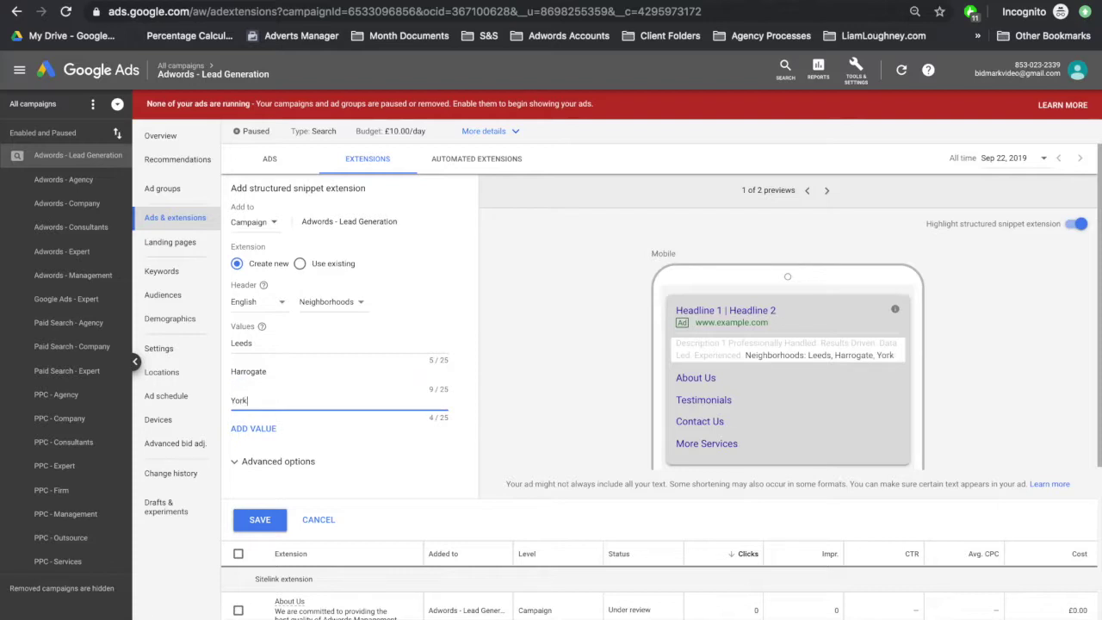
click(256, 519)
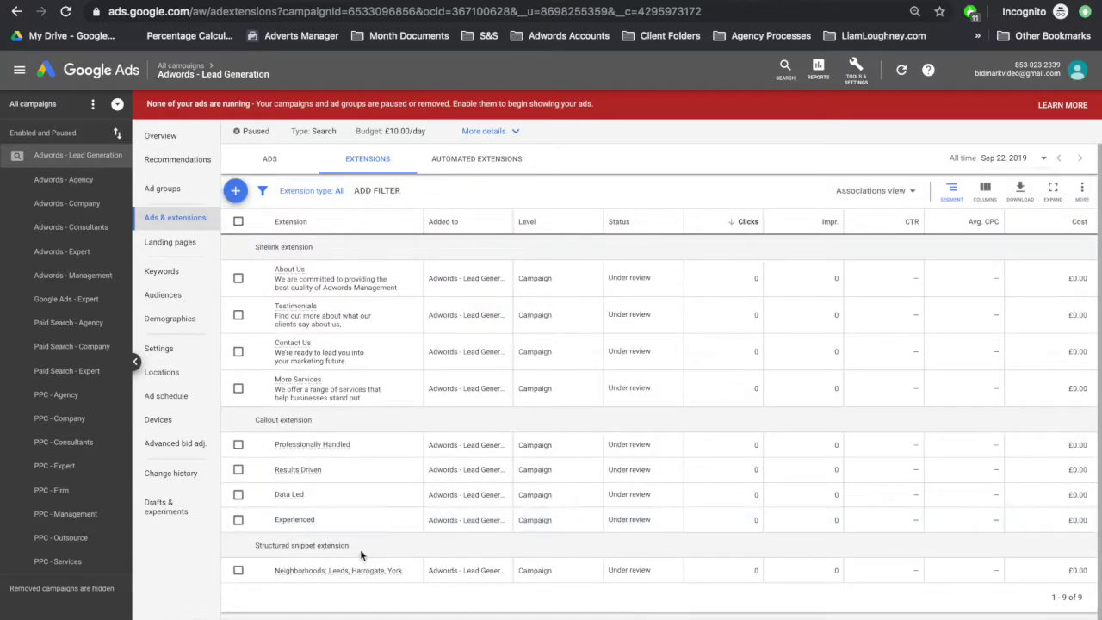
Step: Start a new call extension with United Kingdom as the phone country
scroll(353, 551, down, 1)
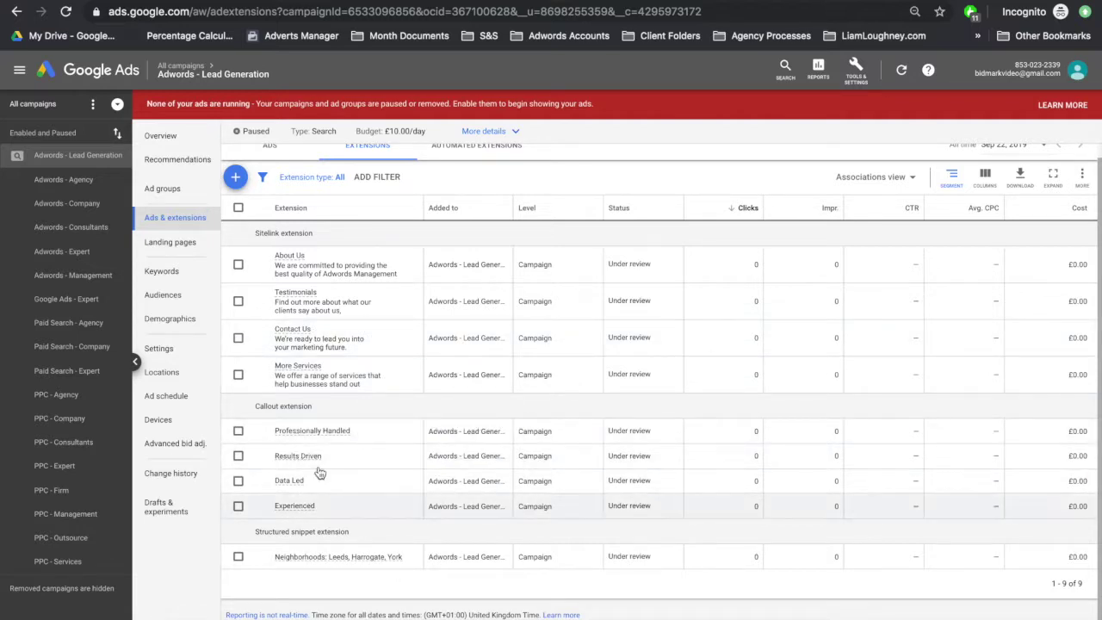
click(243, 185)
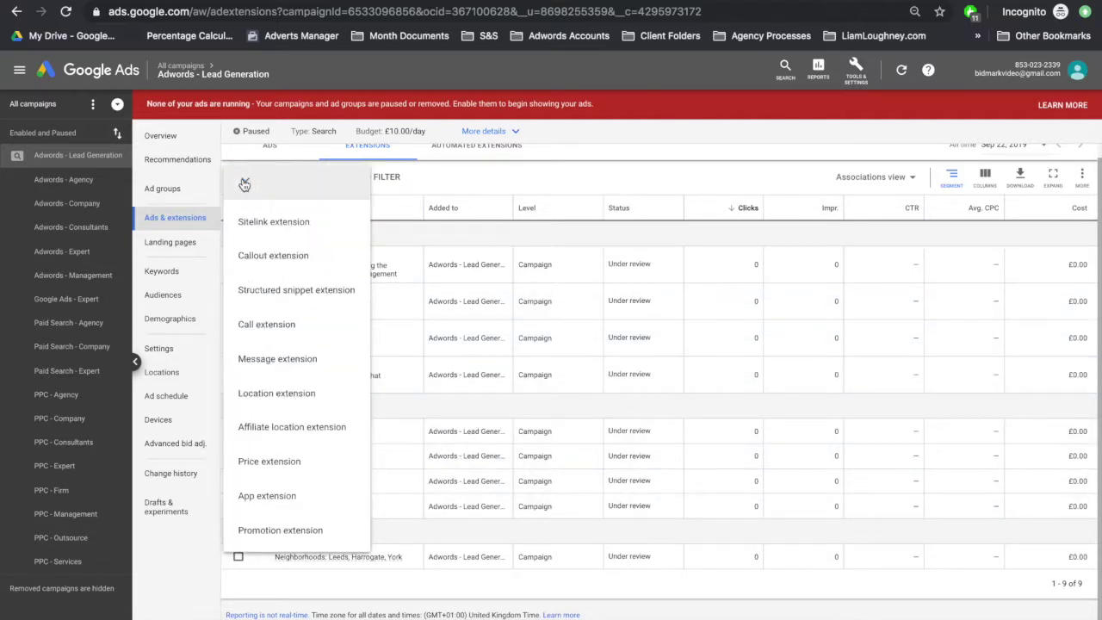
click(269, 320)
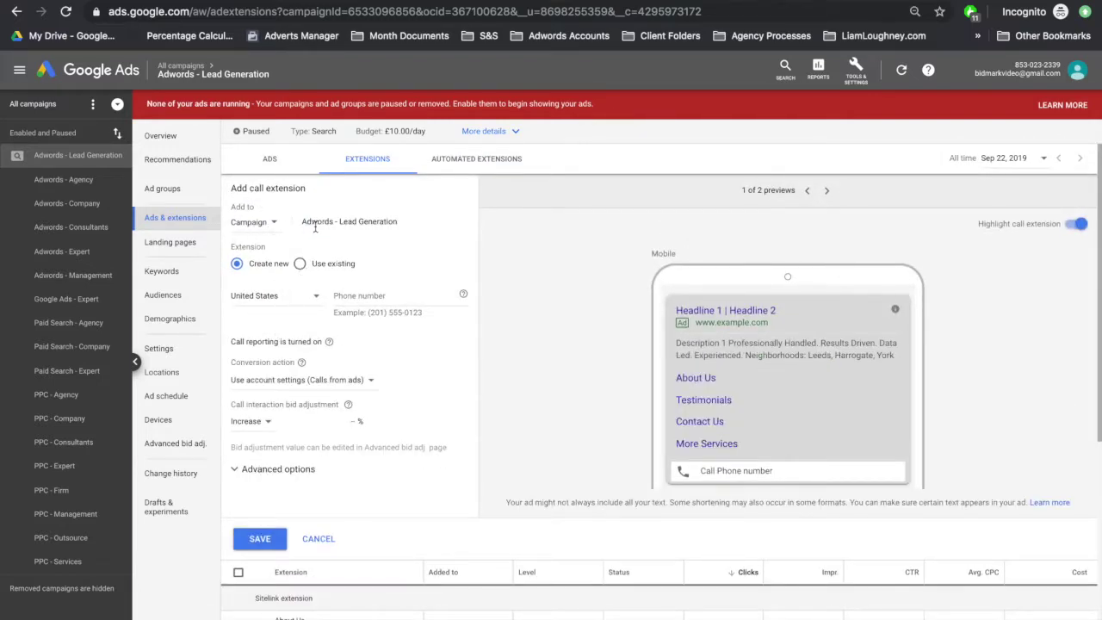
click(256, 299)
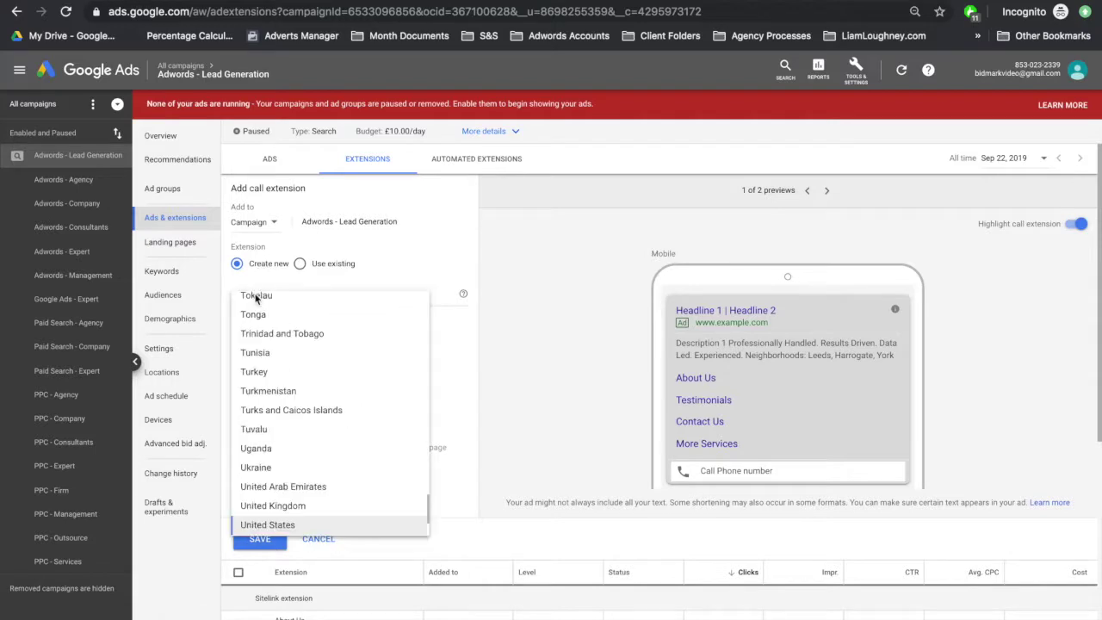
click(272, 501)
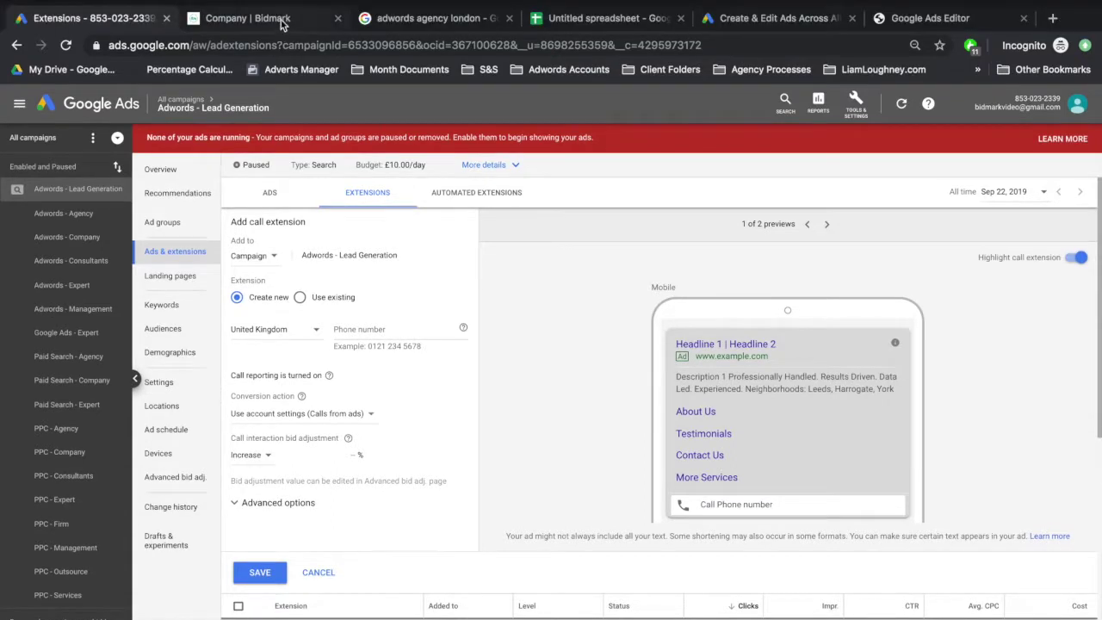
Step: Copy the company phone number from the Bidmark website and ready the Phone number field
click(284, 21)
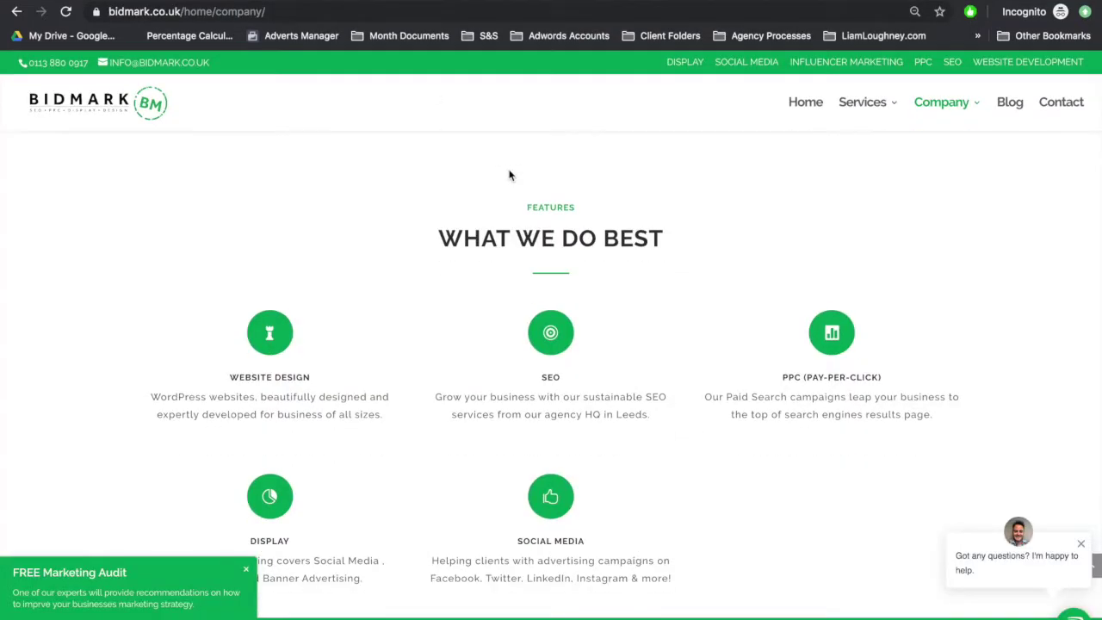
drag(96, 66, 28, 69)
key(ctrl+c)
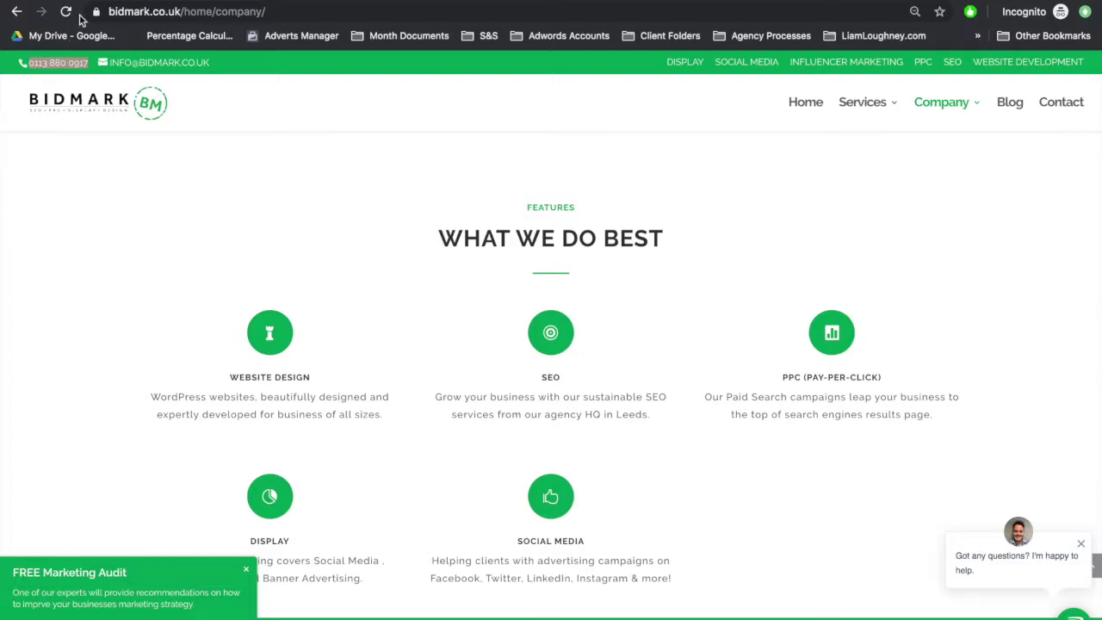
click(96, 8)
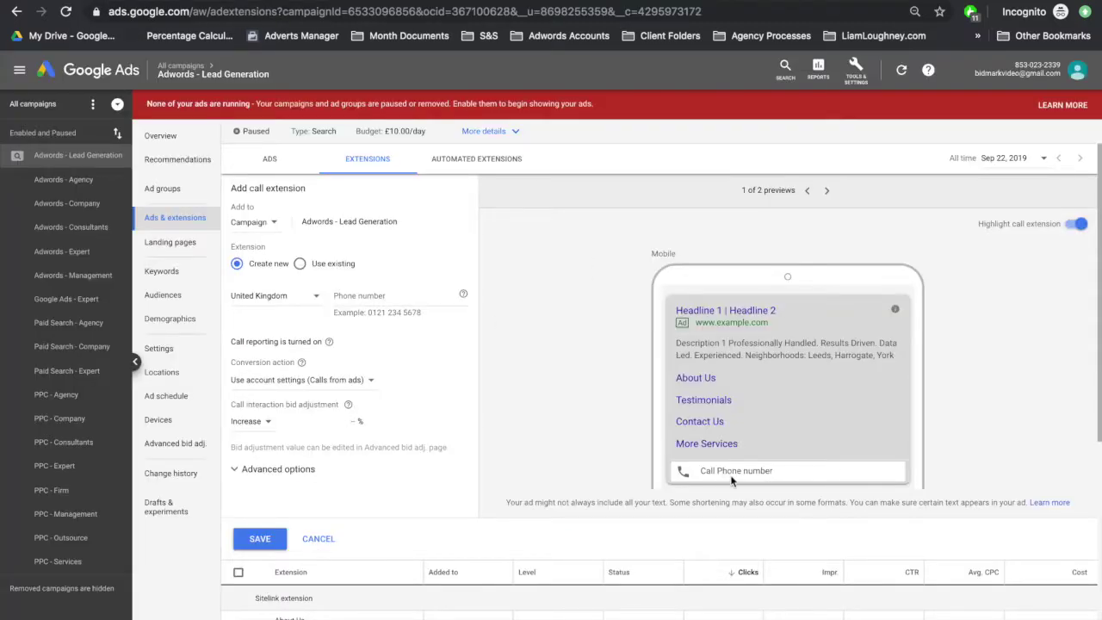
click(385, 297)
Step: Paste the company phone number into the call extension, review bid adjustment and advanced options, and save
key(ctrl+v)
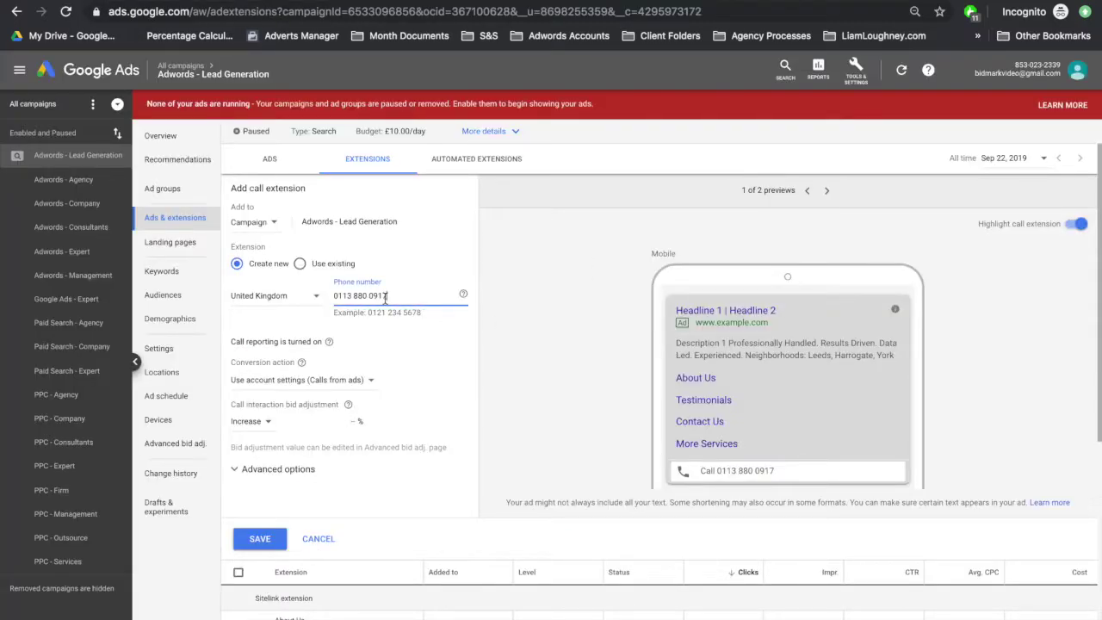
click(531, 346)
mouse_move(329, 345)
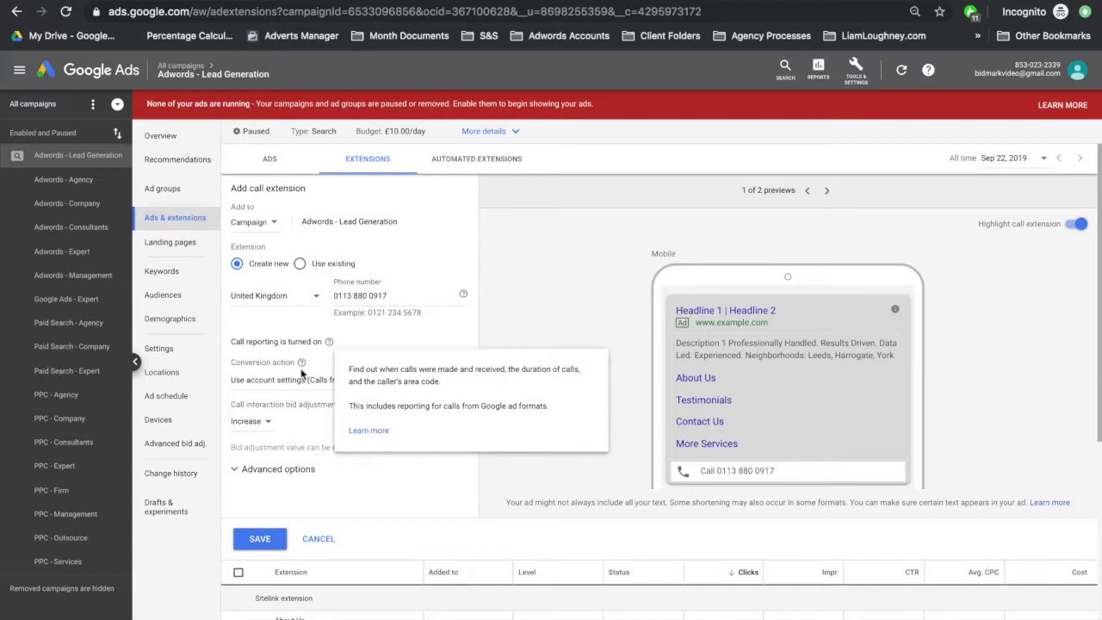
mouse_move(300, 369)
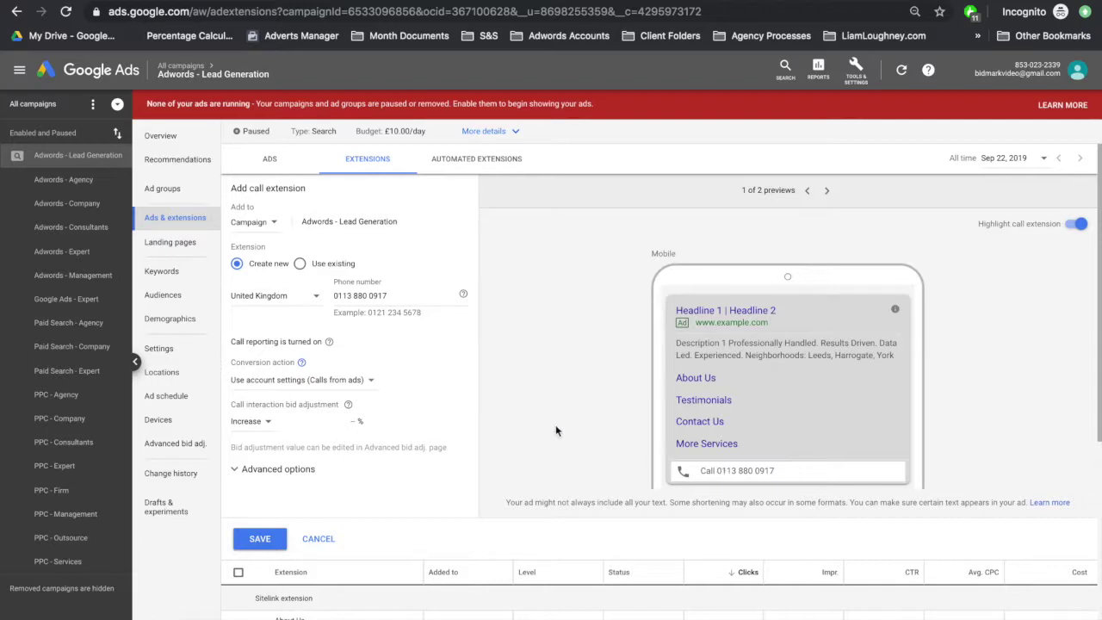
click(316, 425)
click(348, 405)
click(251, 473)
scroll(251, 473, down, 2)
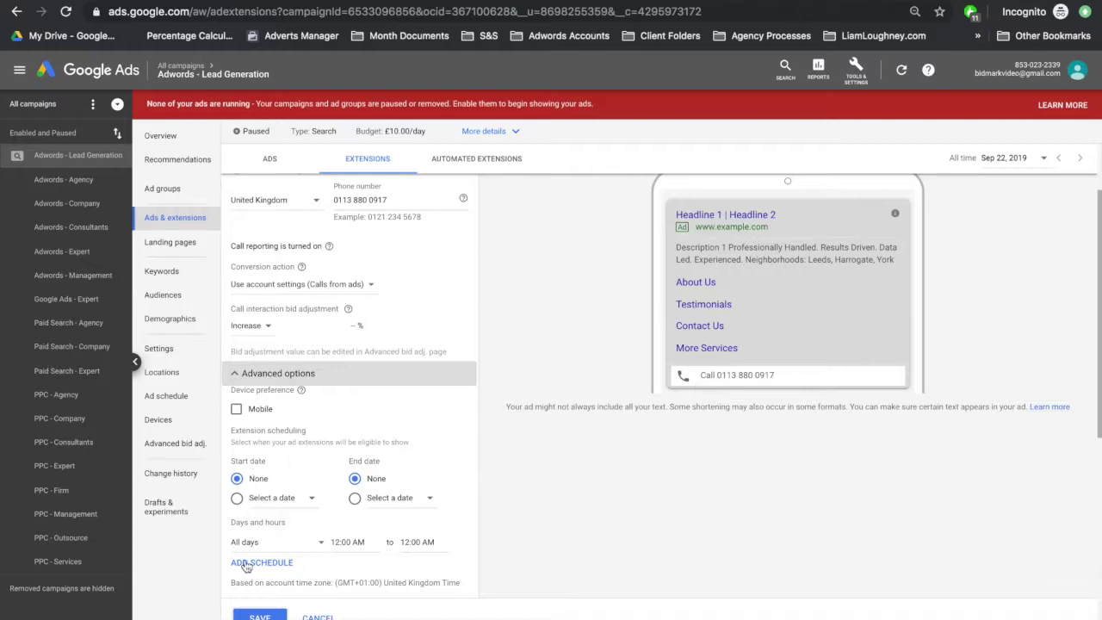
click(234, 372)
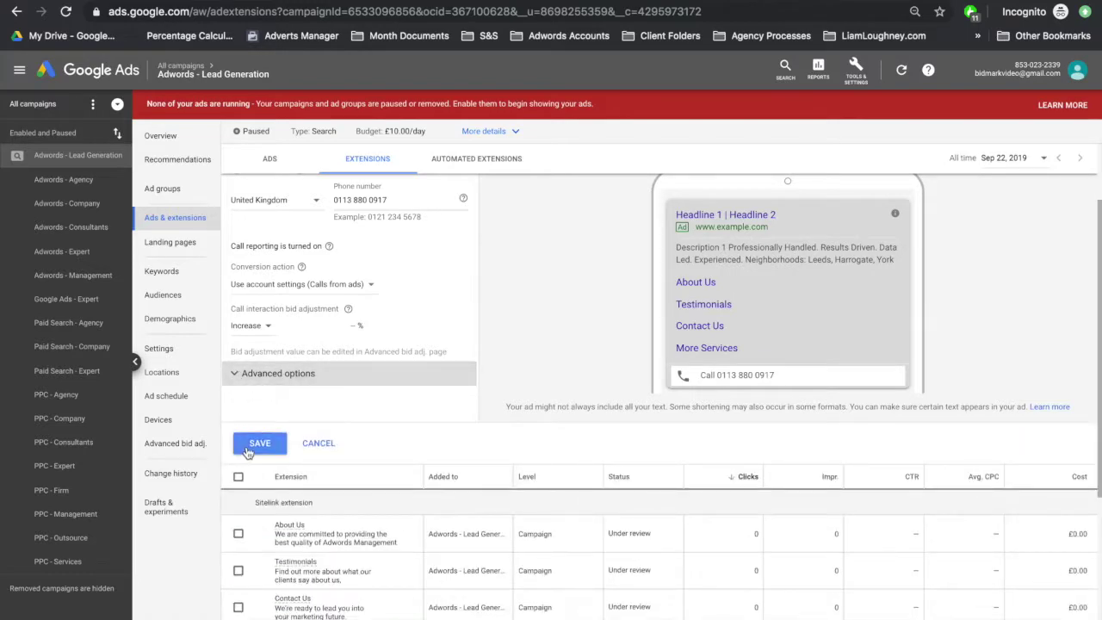
click(258, 444)
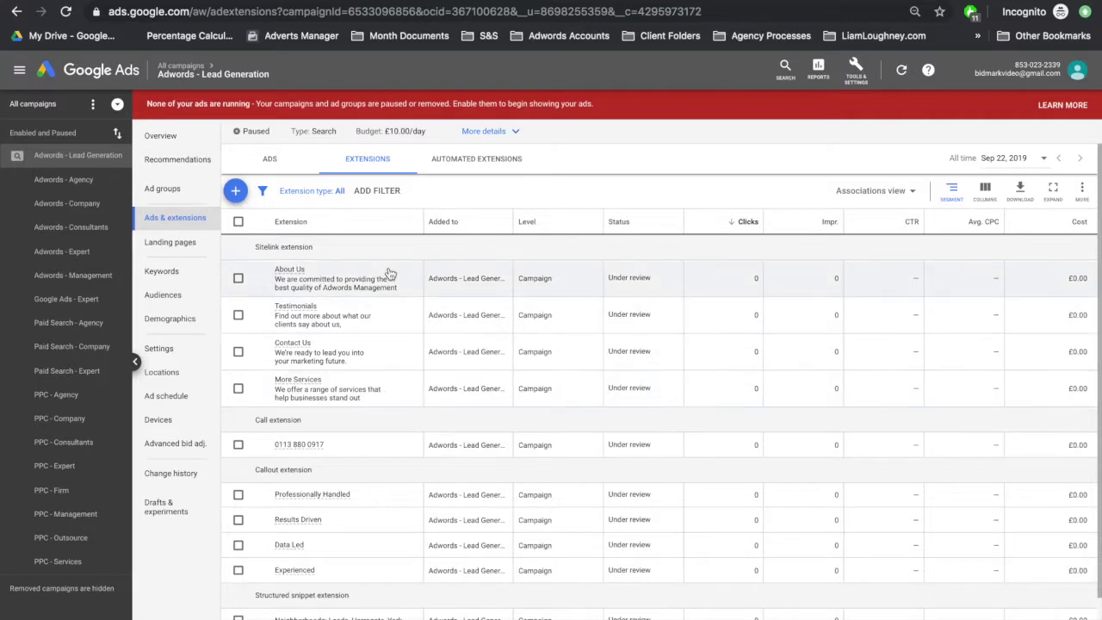
Step: Draft a message extension with United States country code, review its default message, then cancel it
click(235, 190)
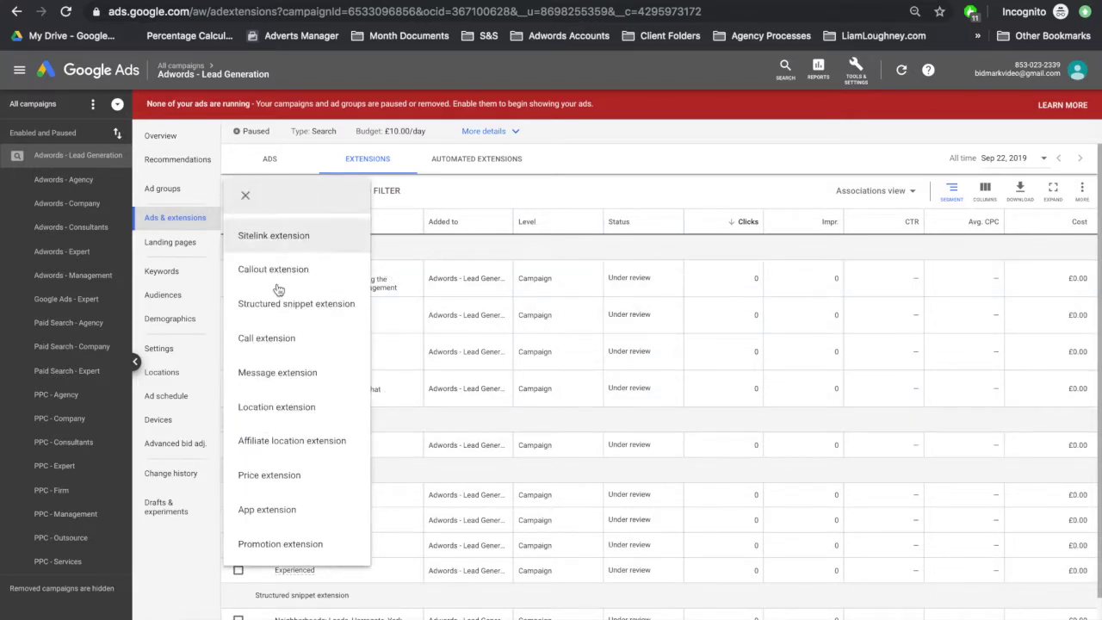
click(344, 371)
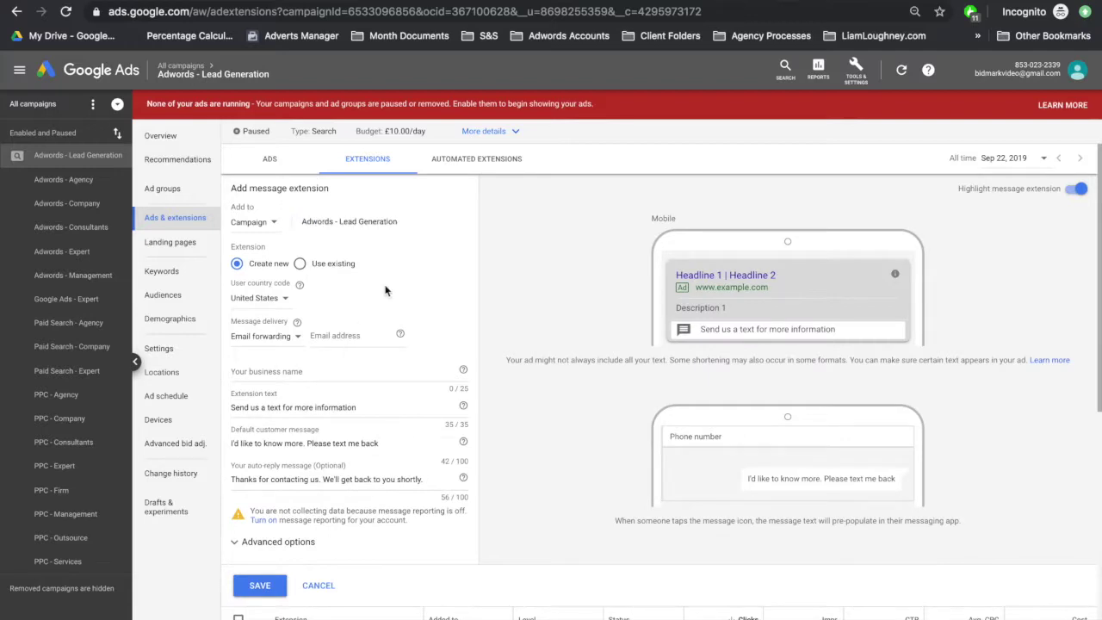
click(268, 301)
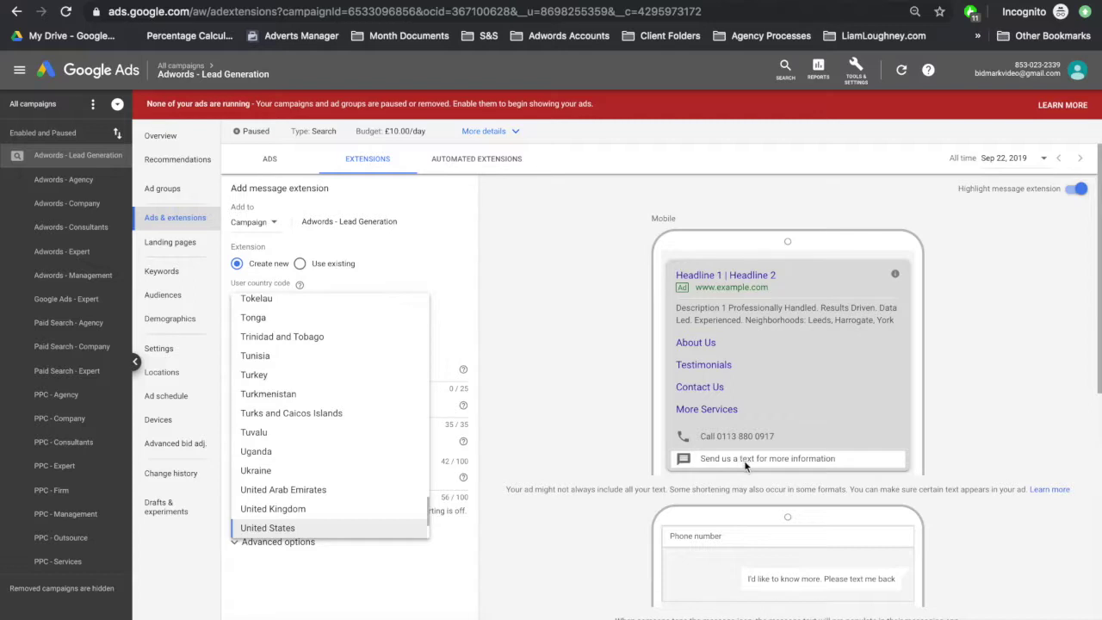
click(574, 417)
scroll(631, 497, down, 1)
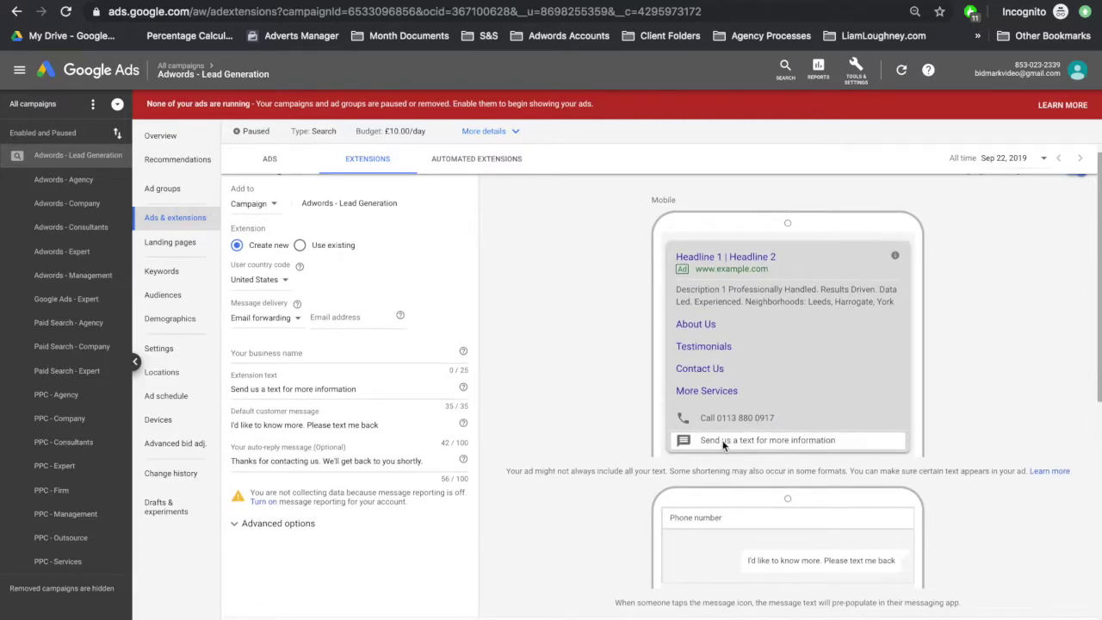
scroll(695, 528, down, 1)
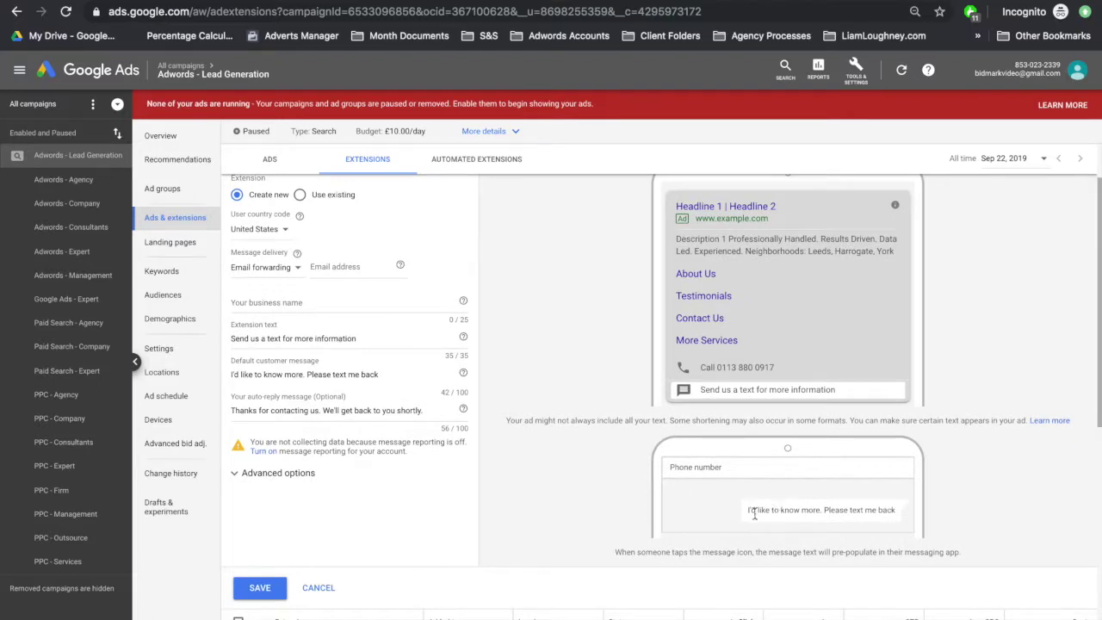
drag(747, 511, 894, 515)
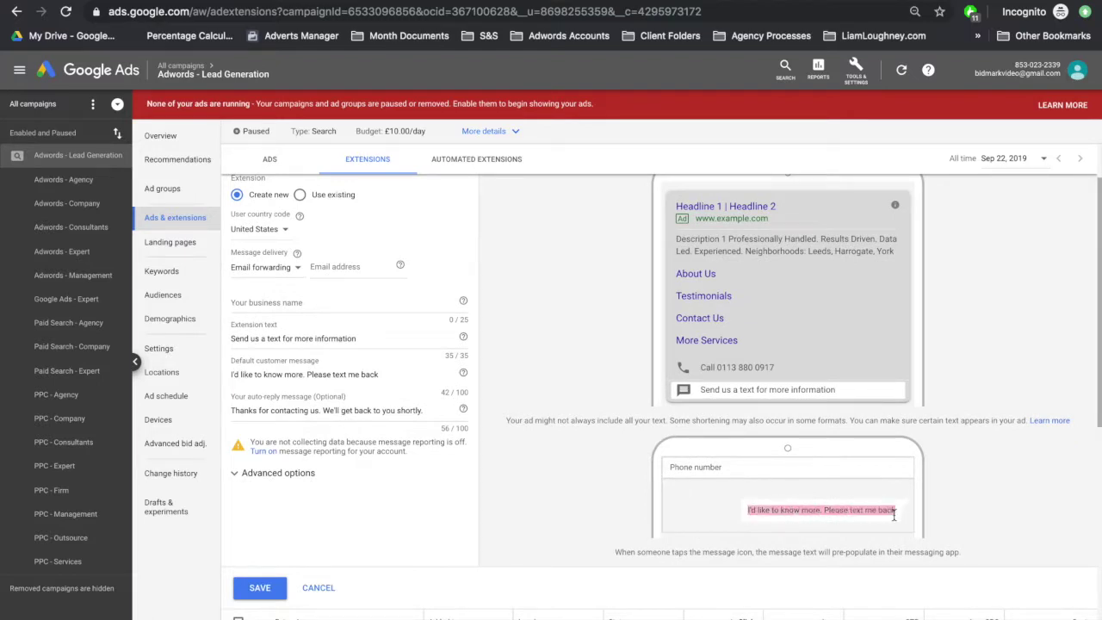
click(307, 377)
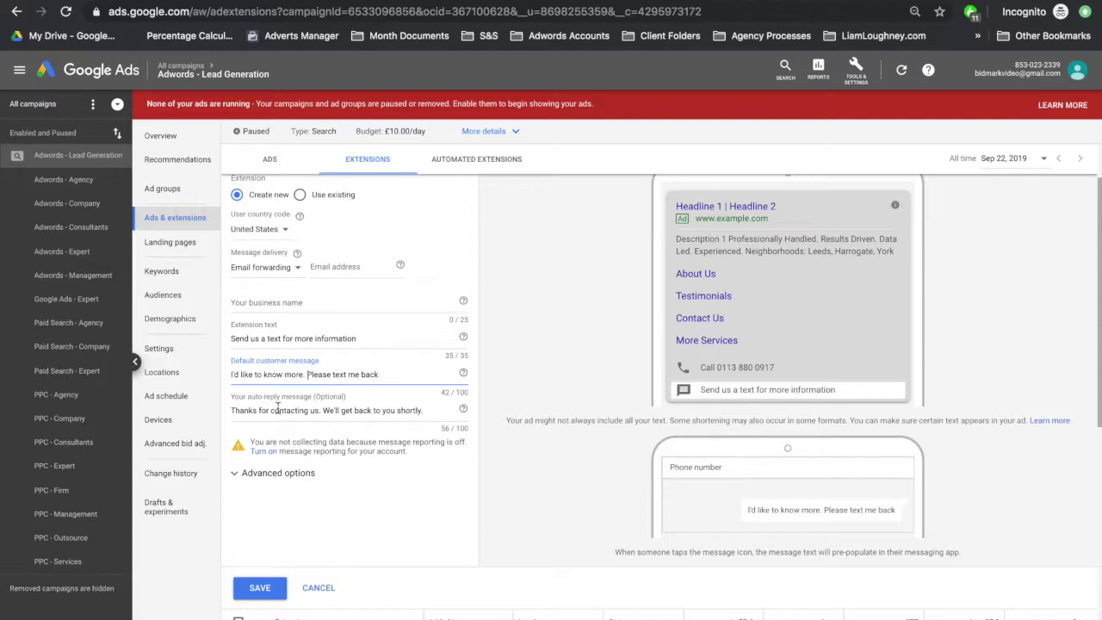
scroll(353, 342, up, 1)
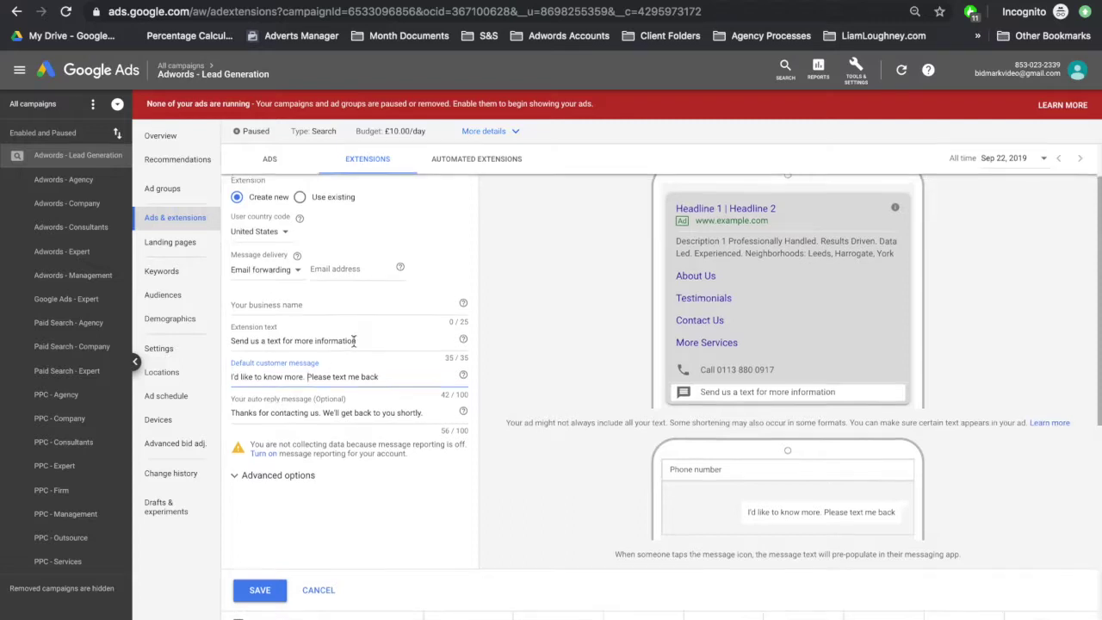
scroll(353, 343, up, 3)
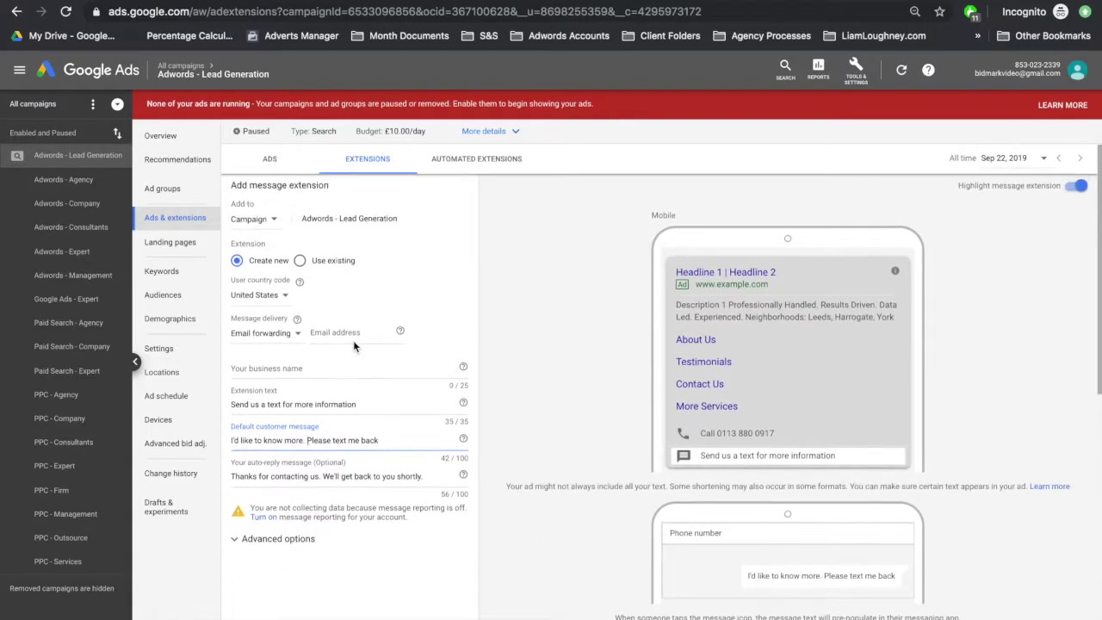
scroll(323, 437, down, 2)
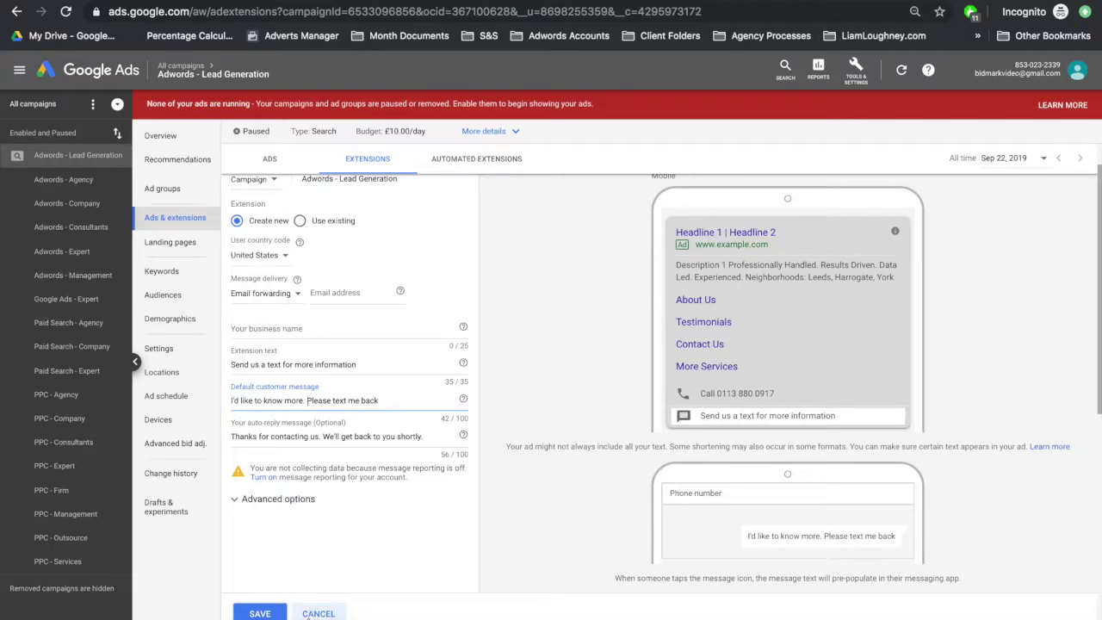
click(310, 613)
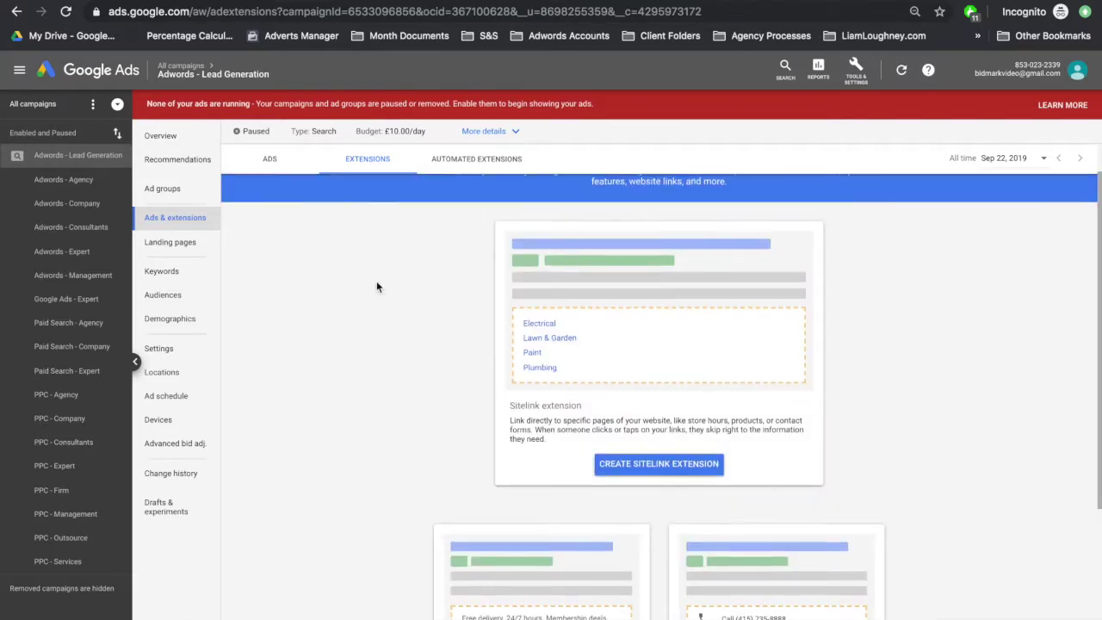
Step: Reload the Extensions page and bring up the extension type choices
scroll(376, 287, up, 1)
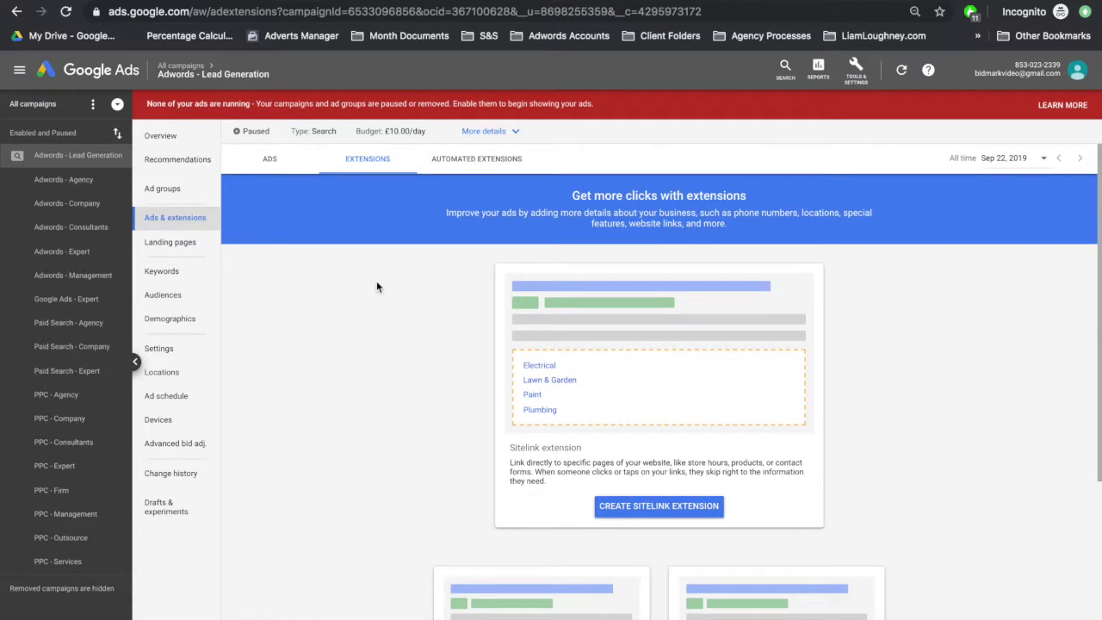
click(66, 14)
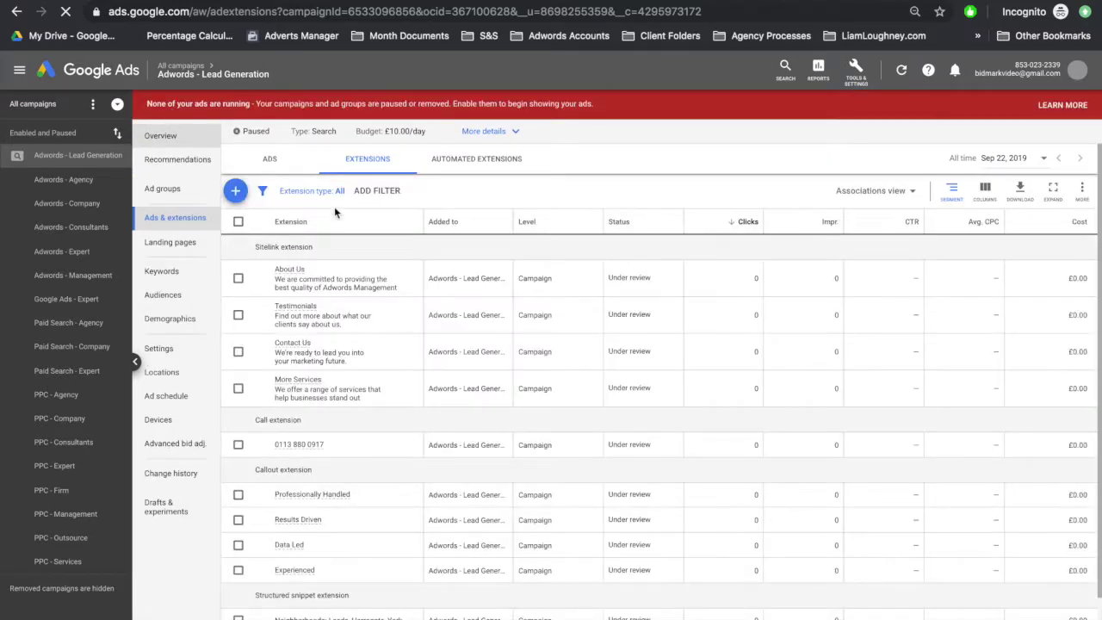
click(235, 190)
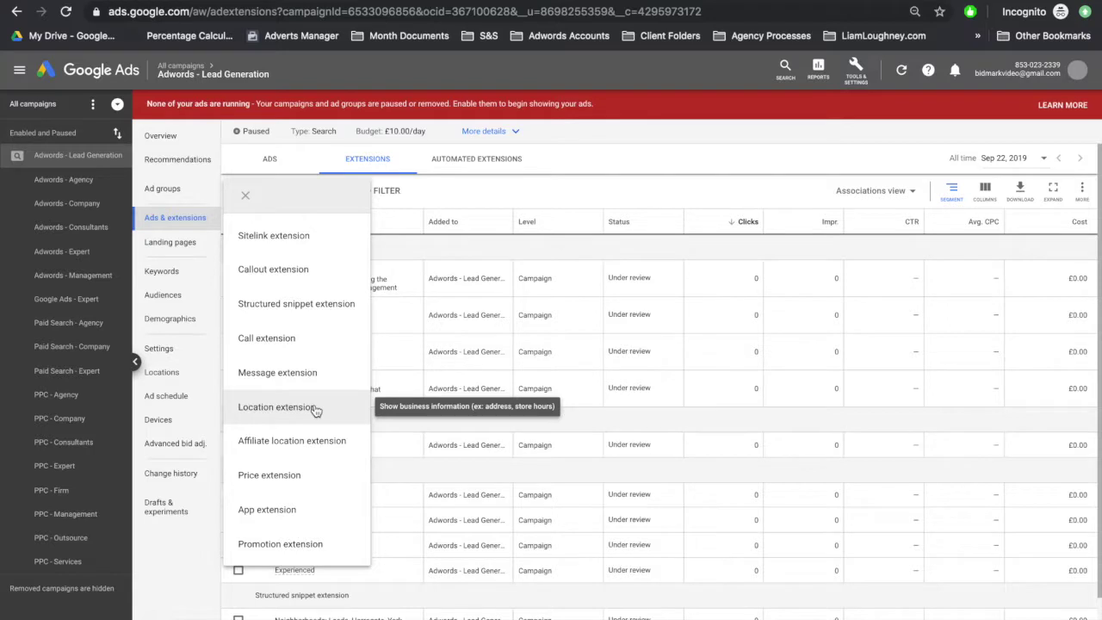
Step: Request use of the first Google My Business account's locations for a location extension
click(315, 410)
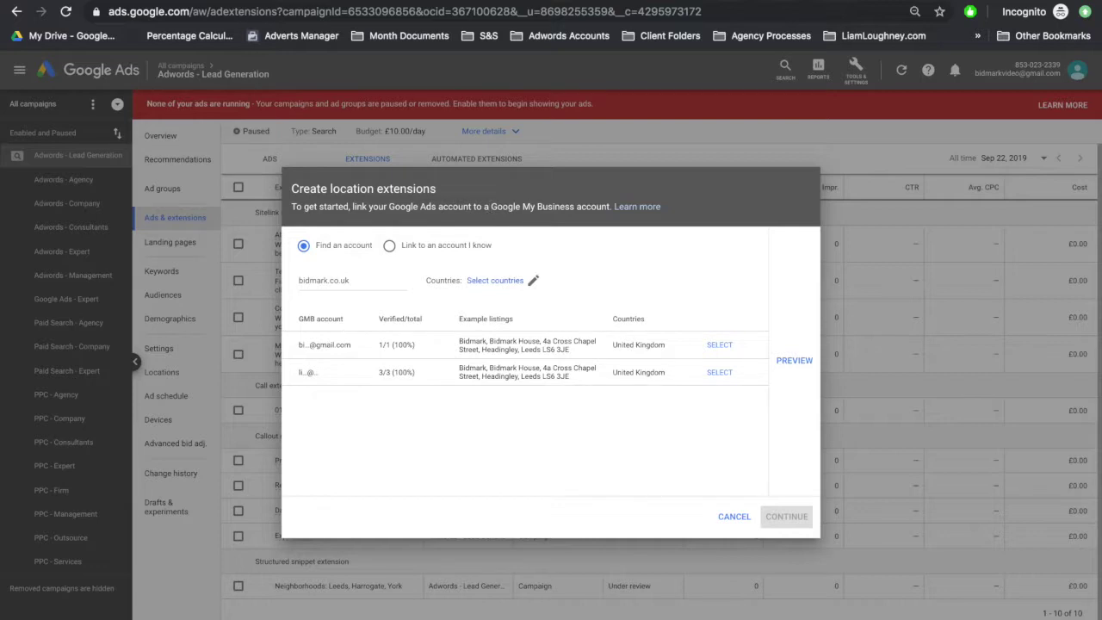
drag(490, 207, 578, 207)
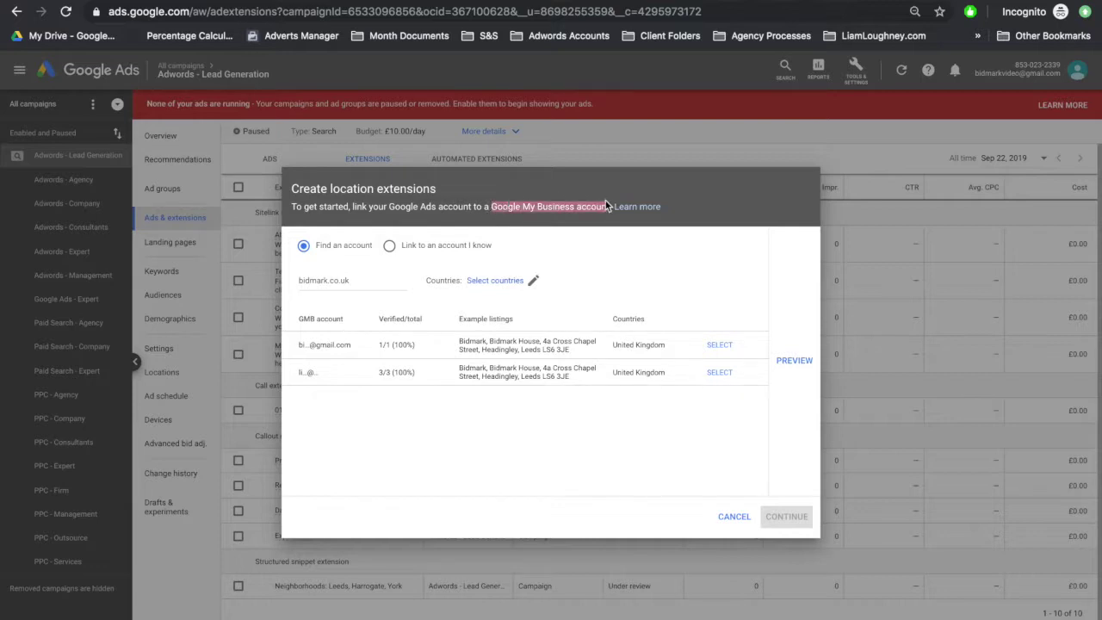
drag(606, 207, 610, 207)
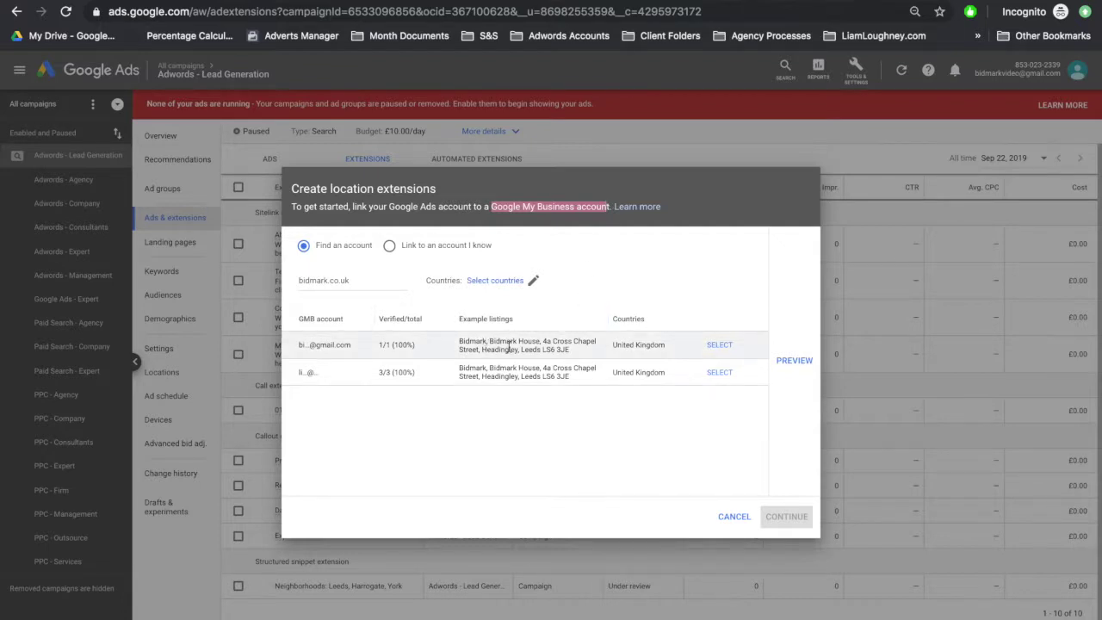
click(720, 345)
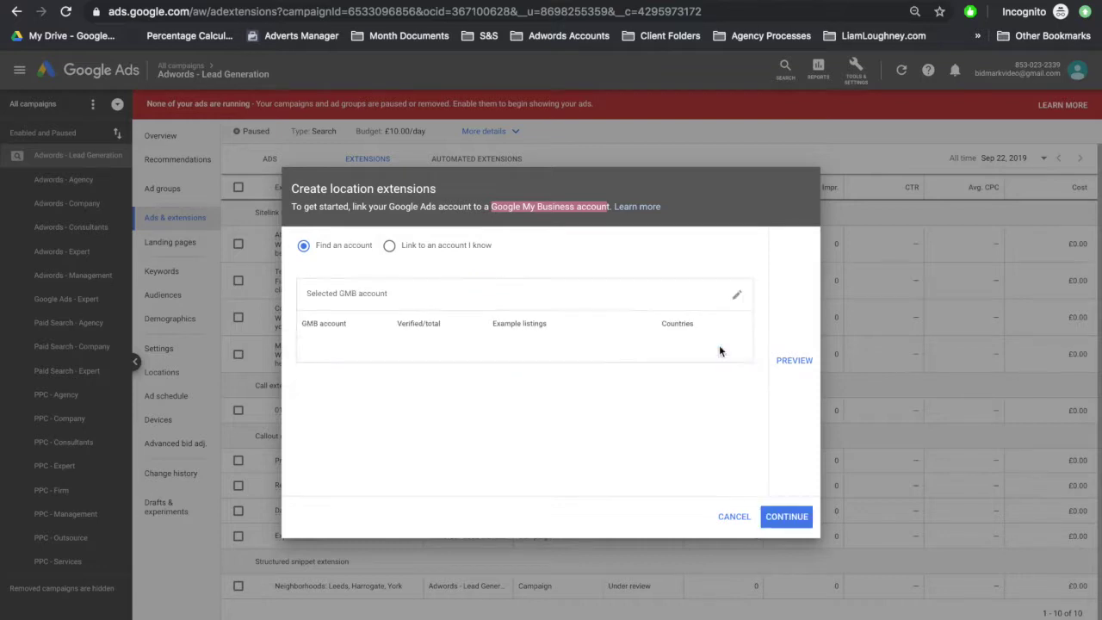
click(785, 516)
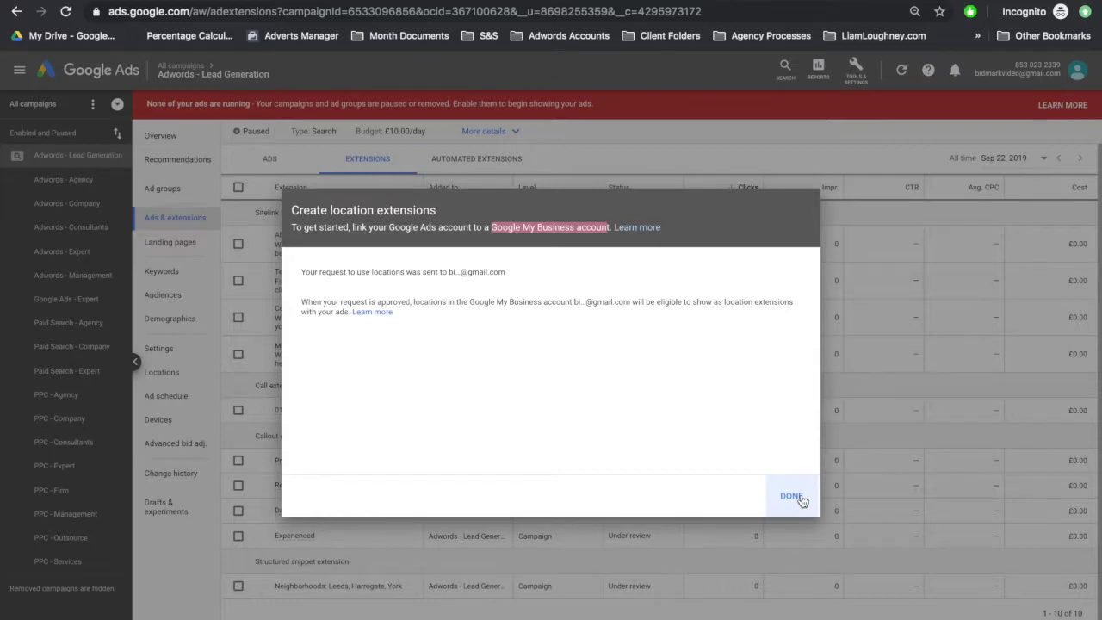
click(801, 499)
click(234, 197)
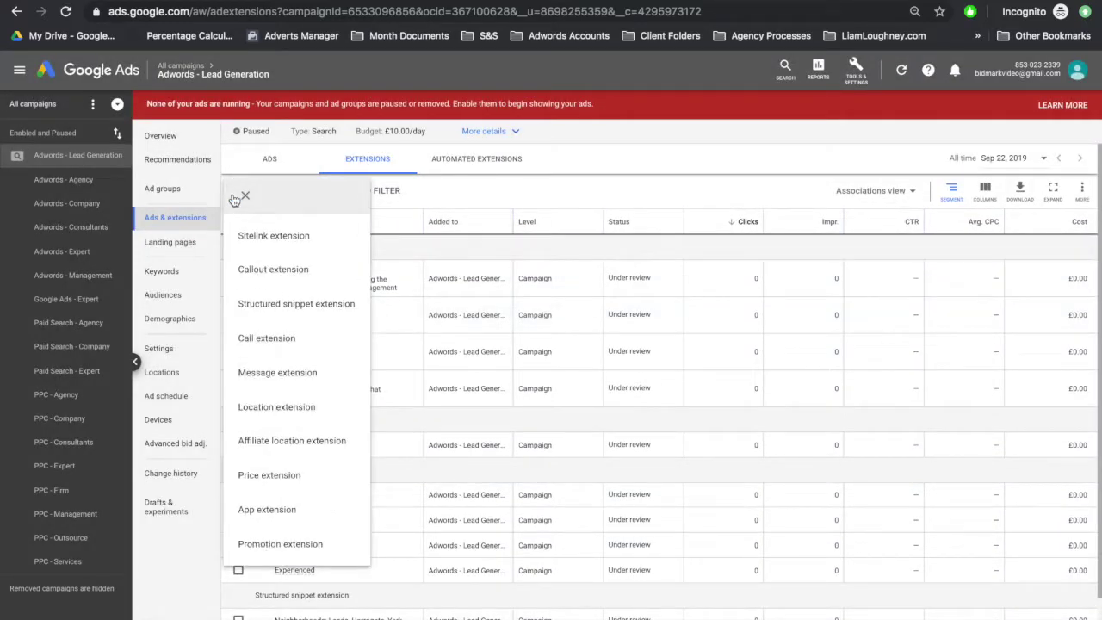
Step: Start a Services-type price extension in GBP with the From price qualifier
click(297, 480)
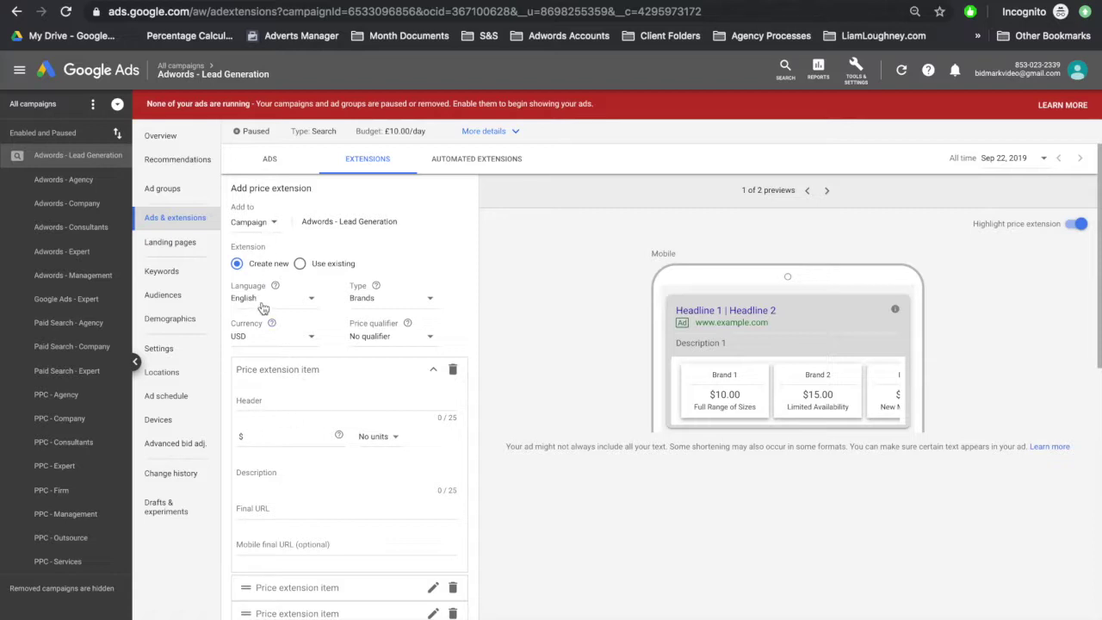
click(361, 301)
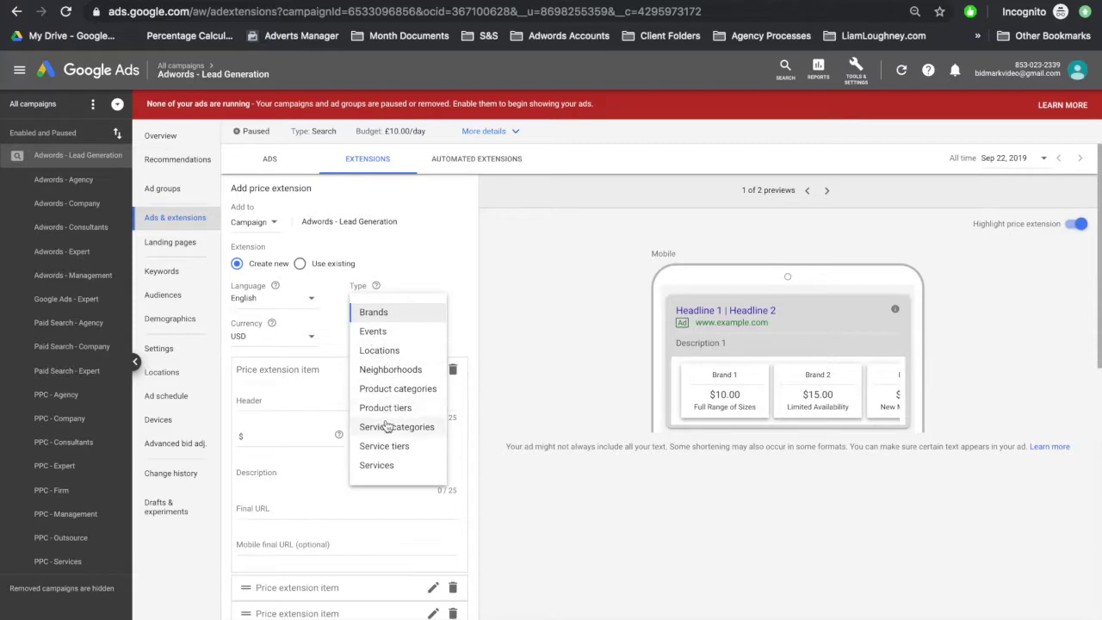
click(383, 469)
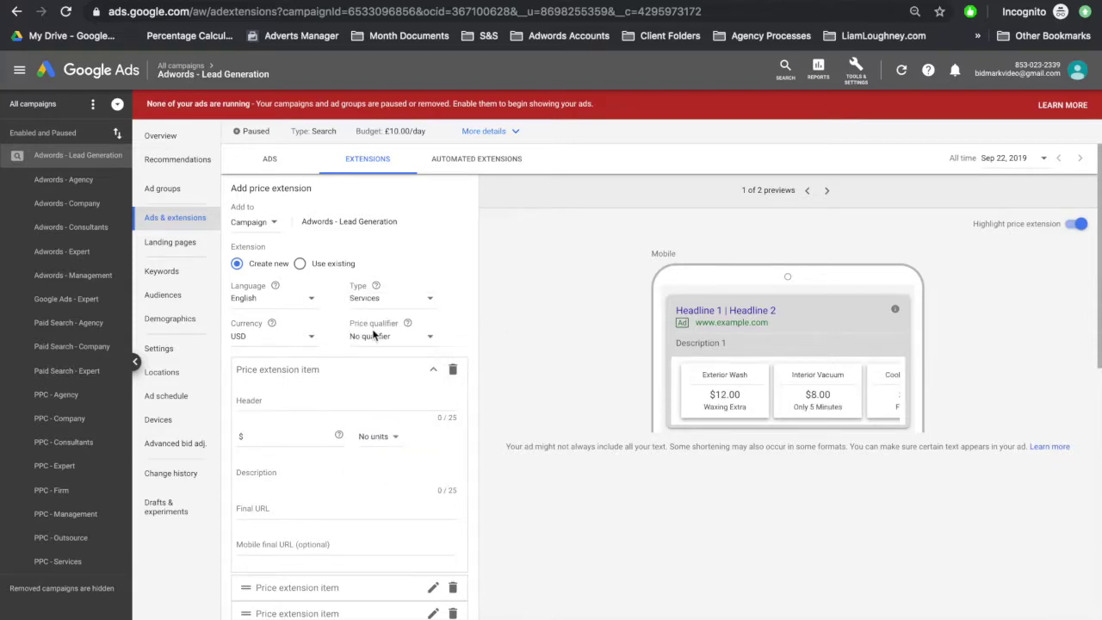
click(267, 335)
scroll(263, 443, up, 2)
click(268, 412)
click(383, 337)
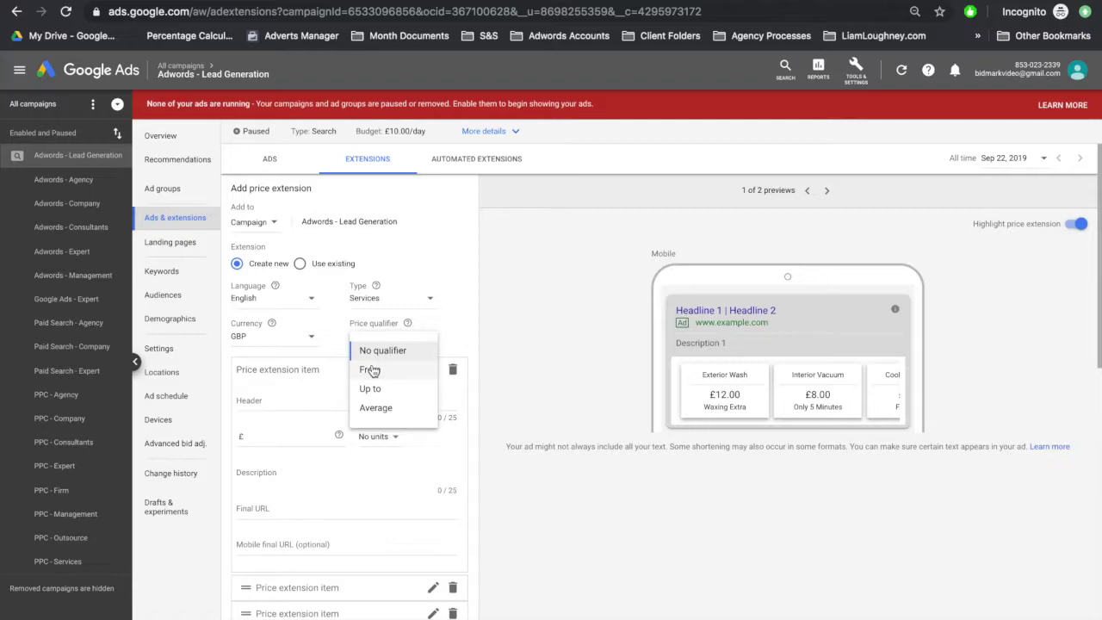
click(370, 370)
Step: Add a PPC Services item at 500 per month described 'Expertly Managed'
click(291, 408)
text(PPC Services)
click(309, 436)
text(500)
click(403, 437)
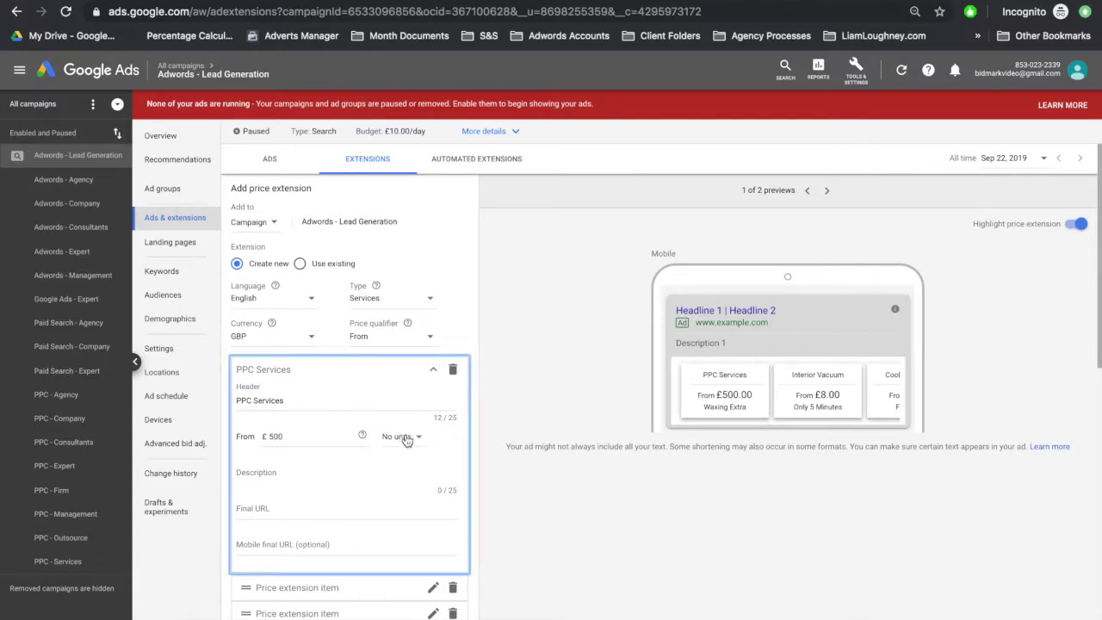
click(413, 527)
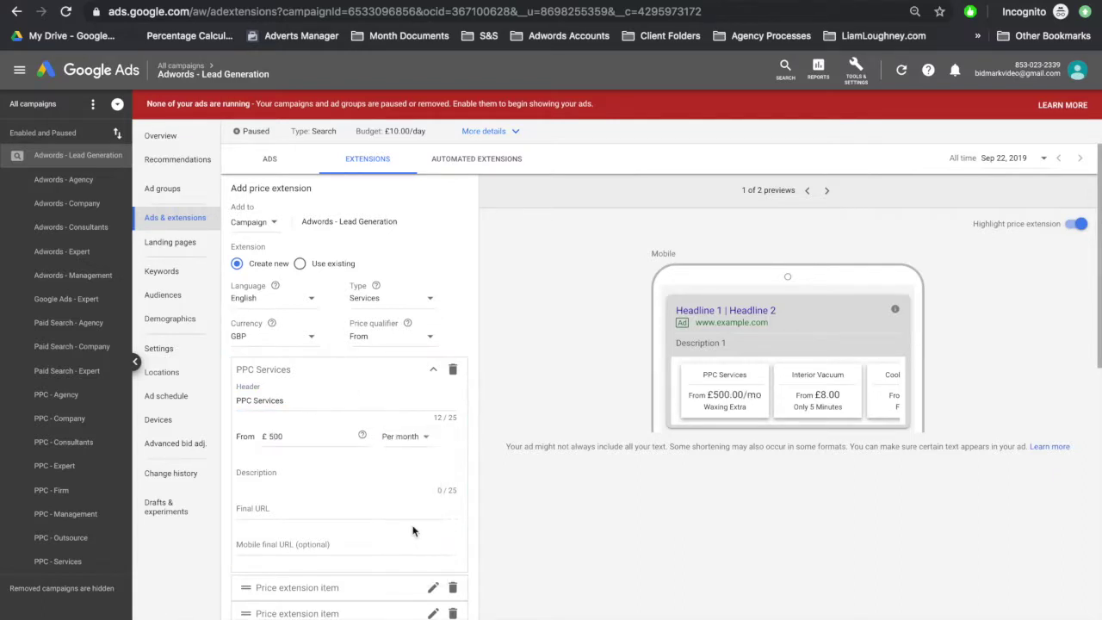
click(313, 510)
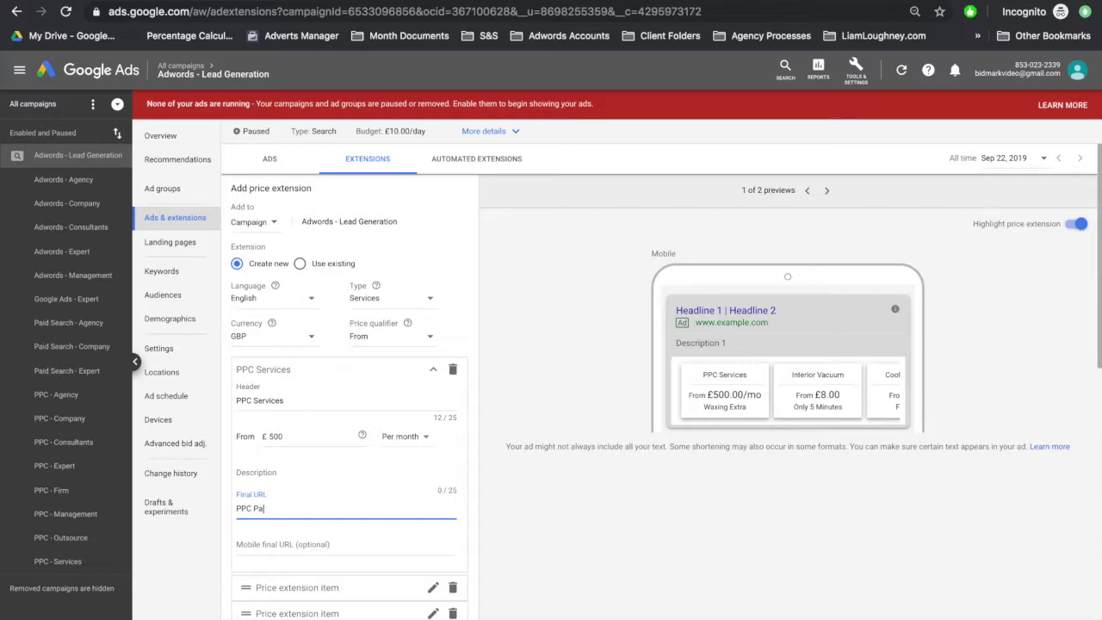
click(276, 473)
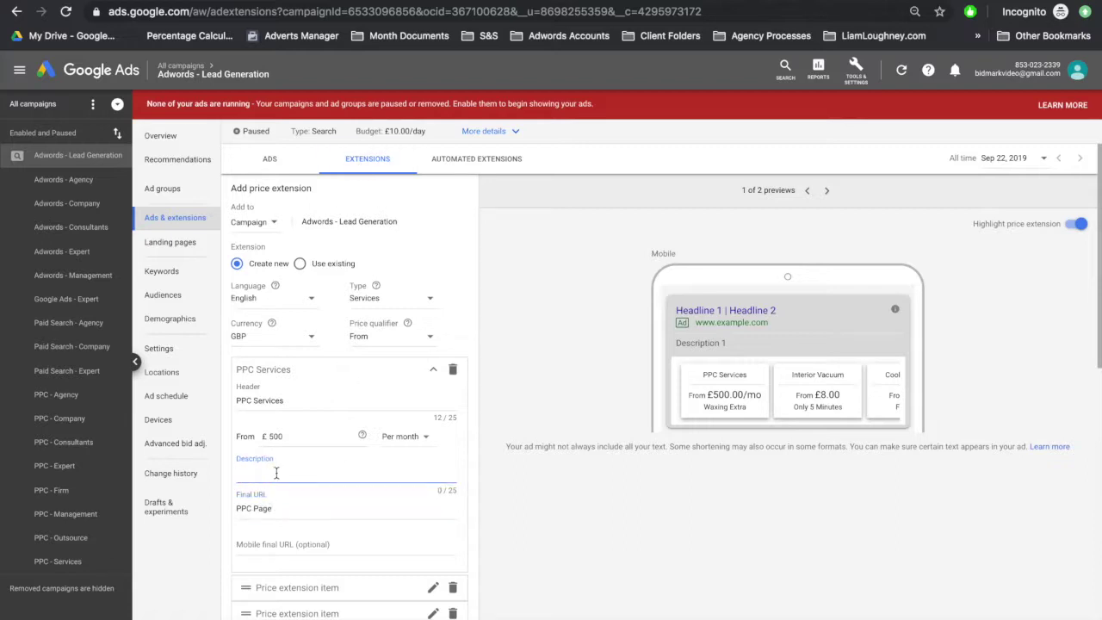
text(manage)
key(BackSpace)
key(BackSpace)
key(BackSpace)
key(BackSpace)
key(BackSpace)
key(BackSpace)
key(BackSpace)
text(We manage your ca)
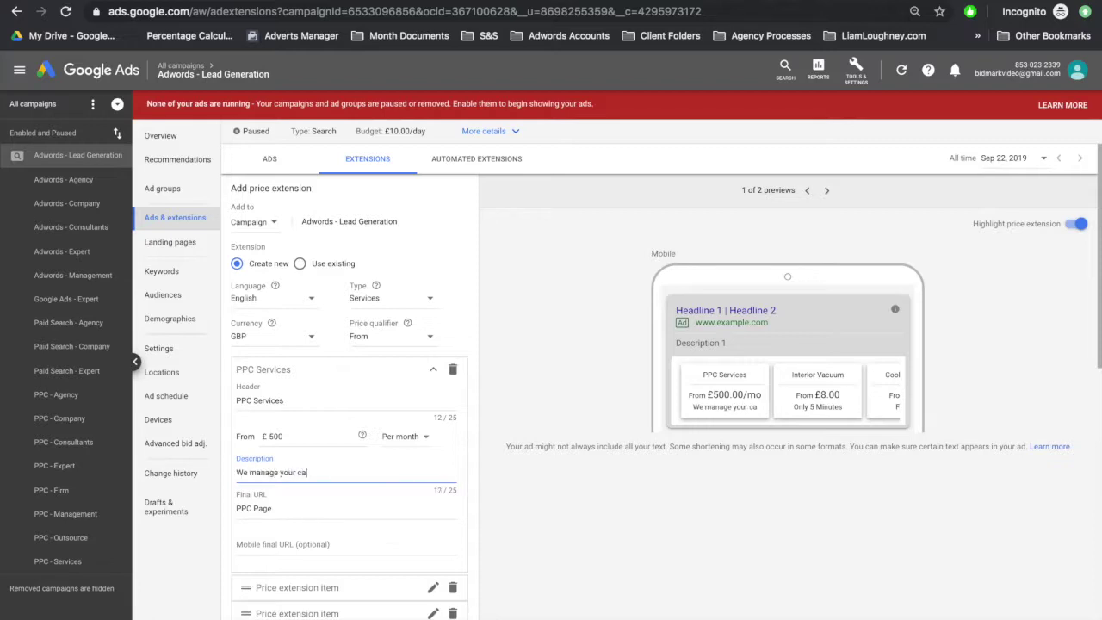
text(mpaign)
triple_click(272, 473)
key(BackSpace)
text(Expertly Managed)
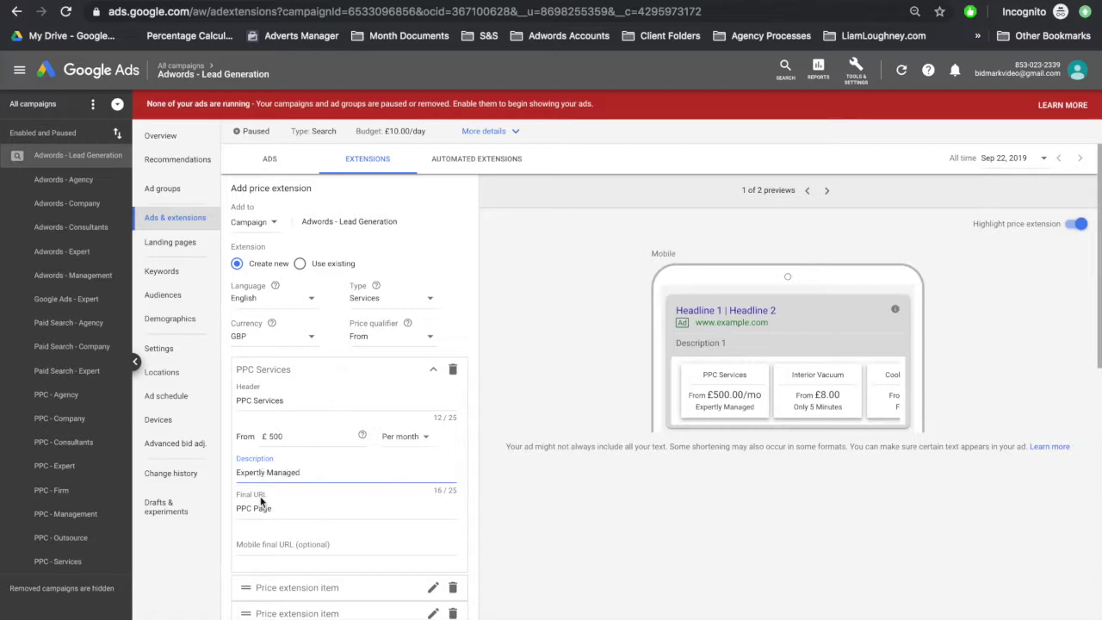
scroll(261, 502, down, 1)
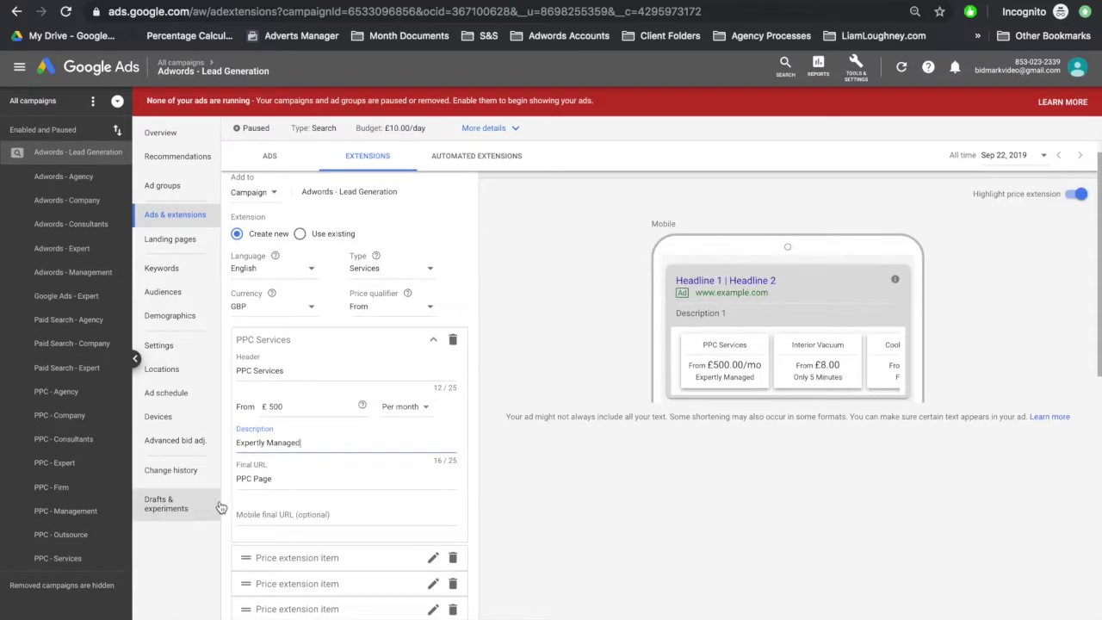
scroll(302, 493, down, 1)
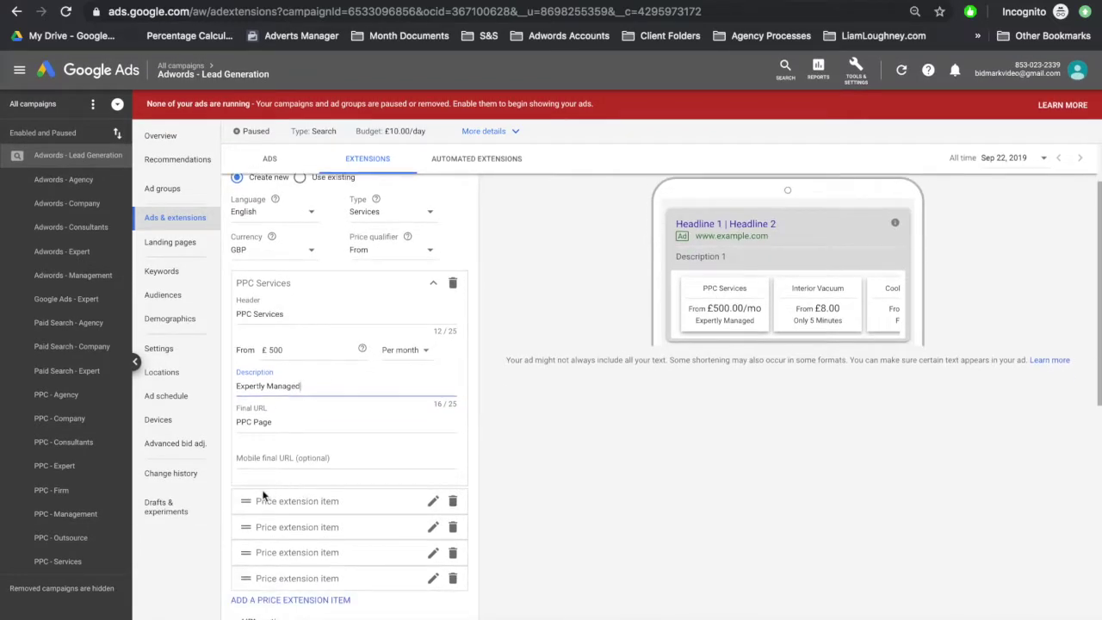
Step: Add a Social Media item from £800 per month, described 'Profile management', with its final URL
click(256, 501)
scroll(267, 491, down, 1)
click(287, 482)
text(Social Media)
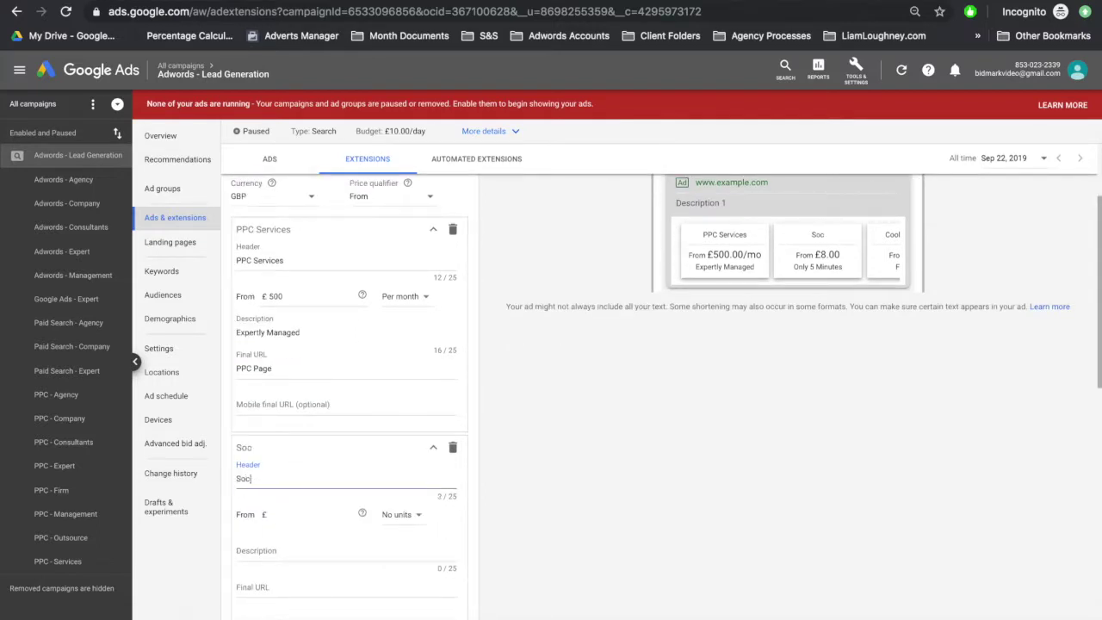
click(299, 517)
text(800)
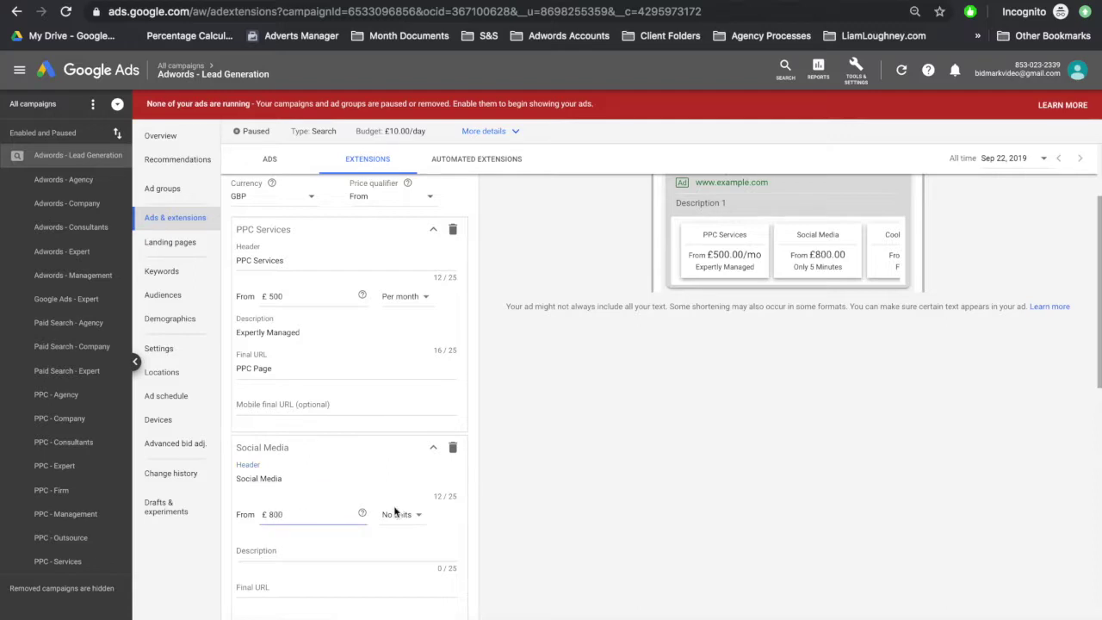
click(408, 514)
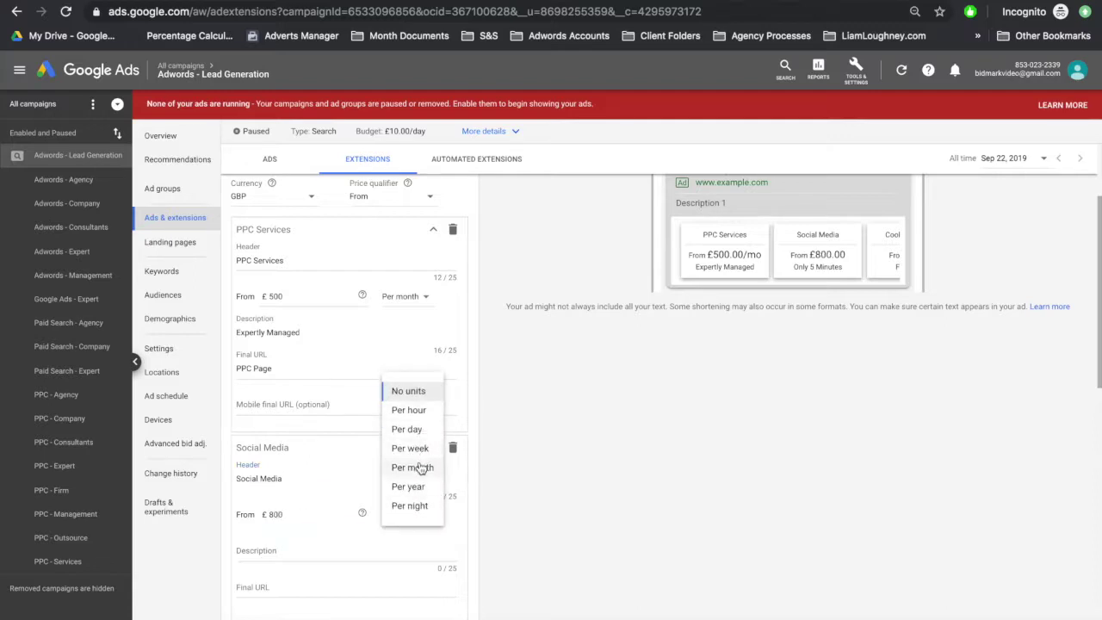
click(420, 468)
click(254, 554)
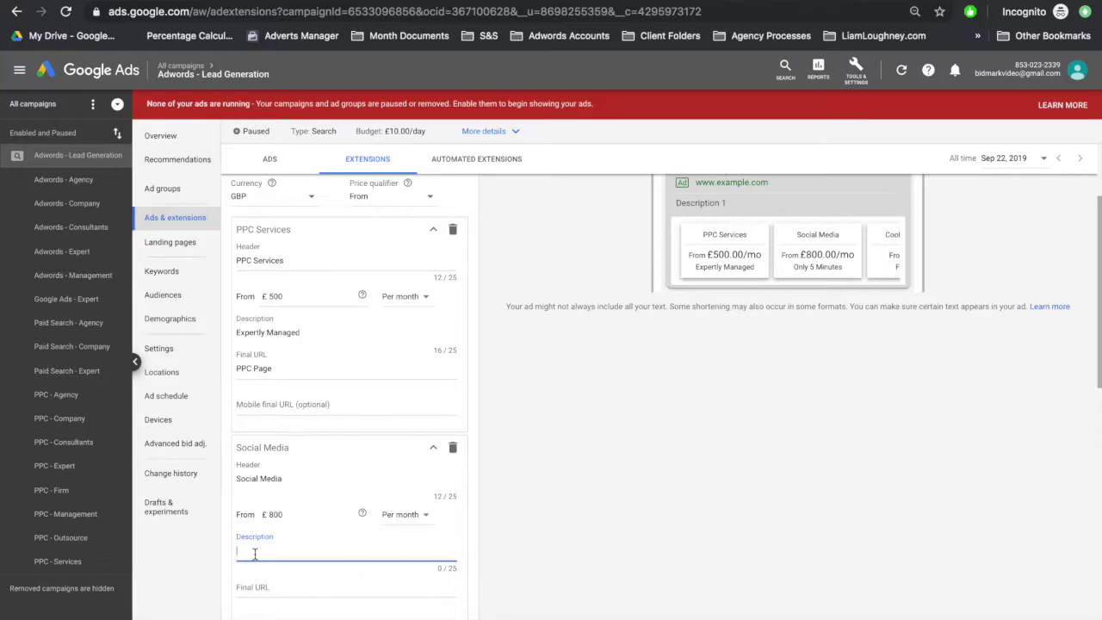
text(Profile management)
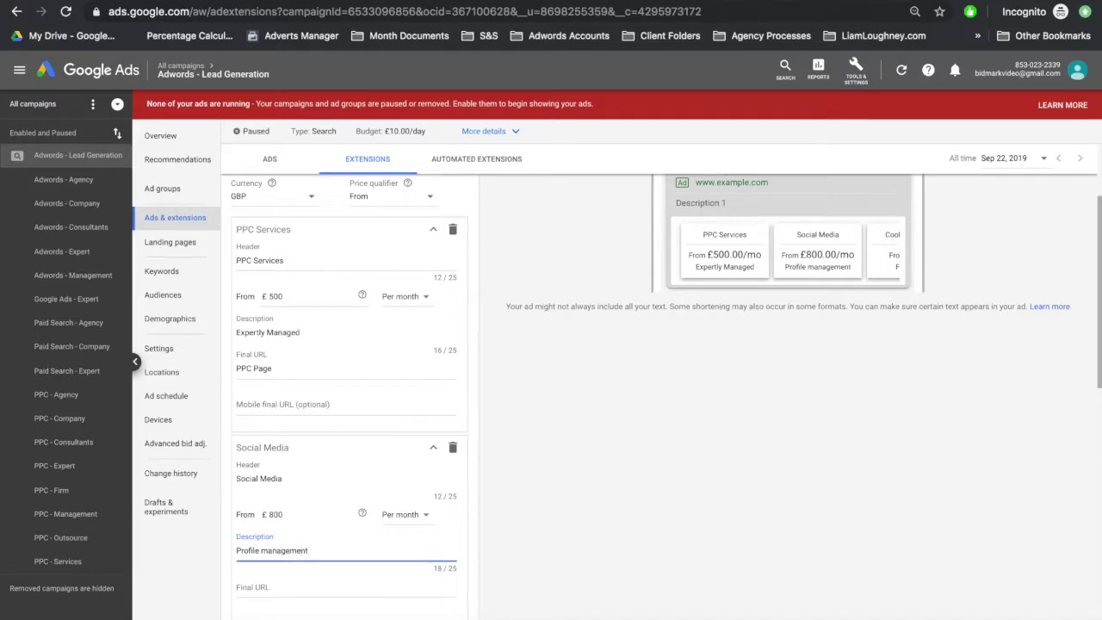
click(251, 589)
text(Social Media Page URL here)
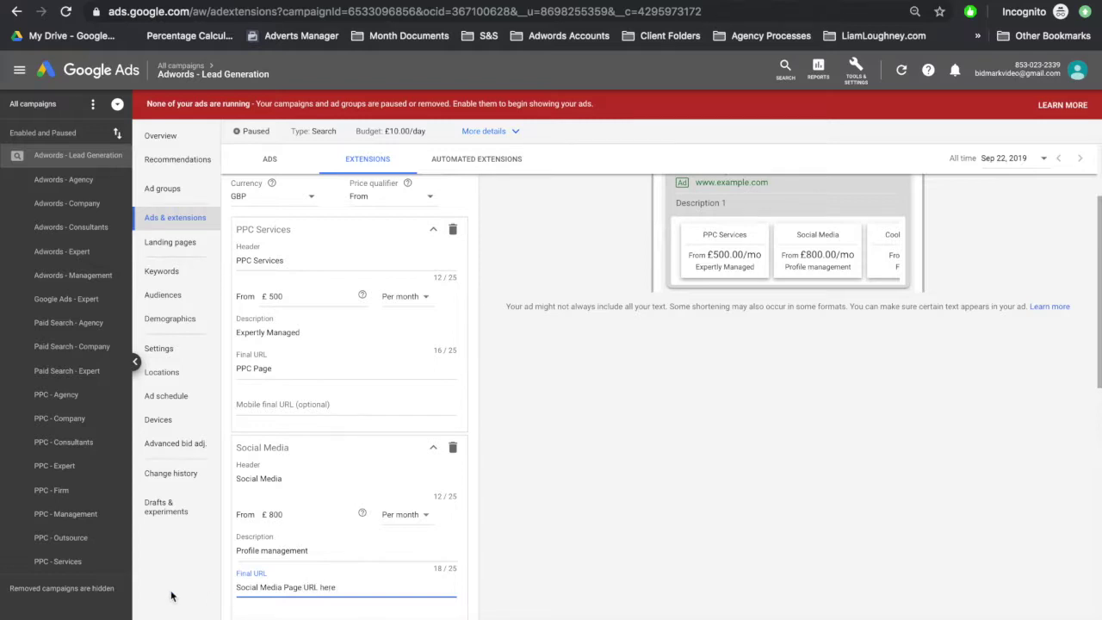
scroll(316, 535, down, 2)
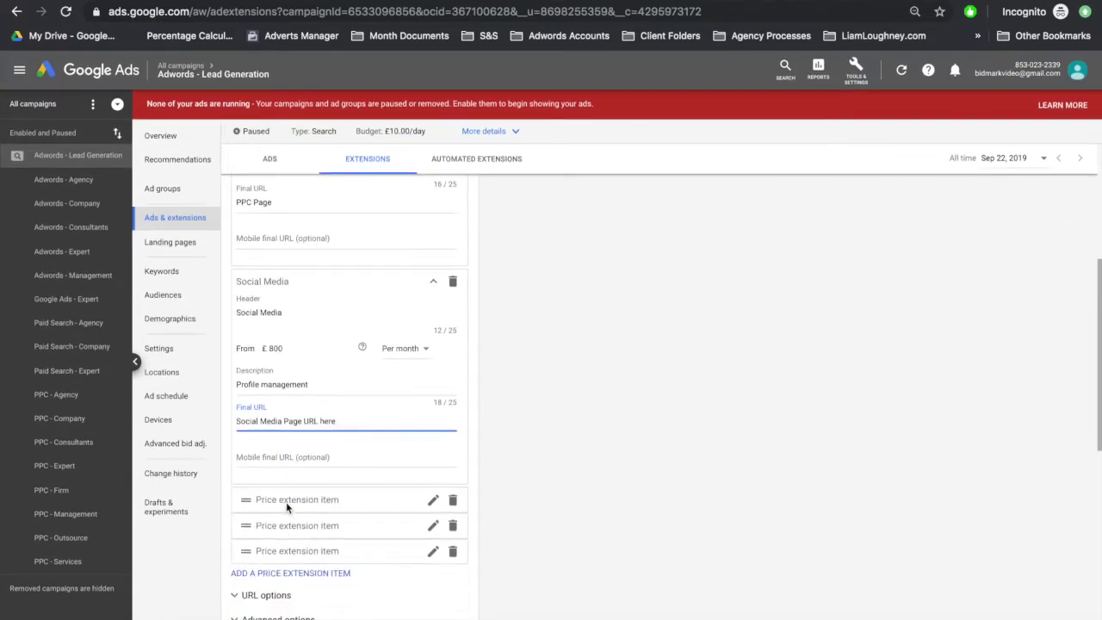
Step: Add an SEO item from £1,200 per month, described 'High Ranking Services', with its final URL
click(285, 501)
click(257, 531)
text(SEO)
click(296, 571)
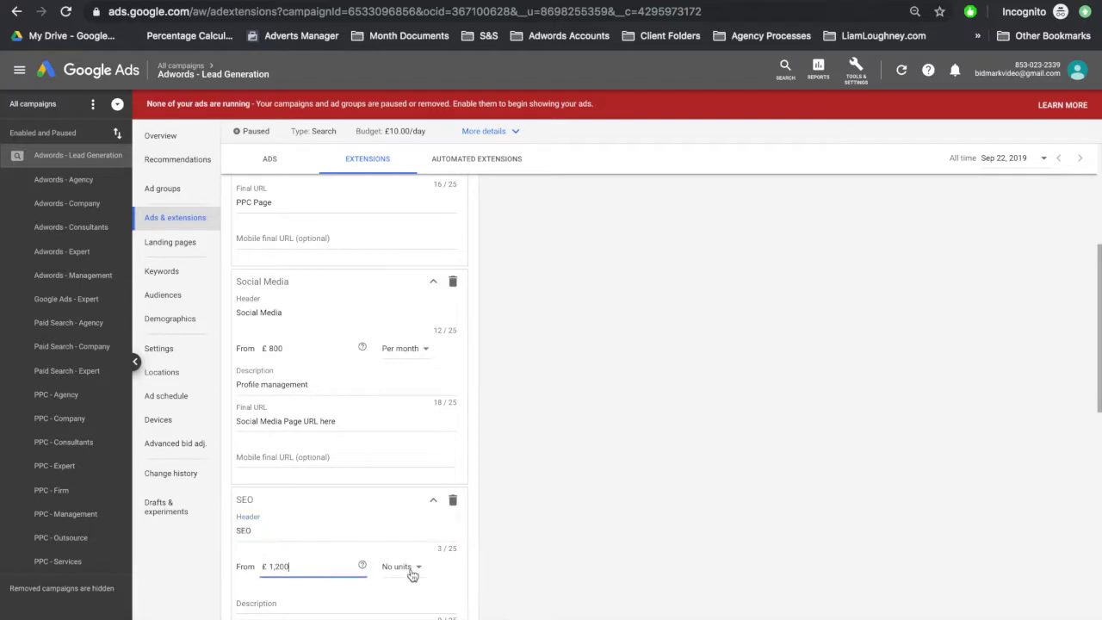
click(409, 568)
click(432, 521)
click(279, 602)
text(High Ranking)
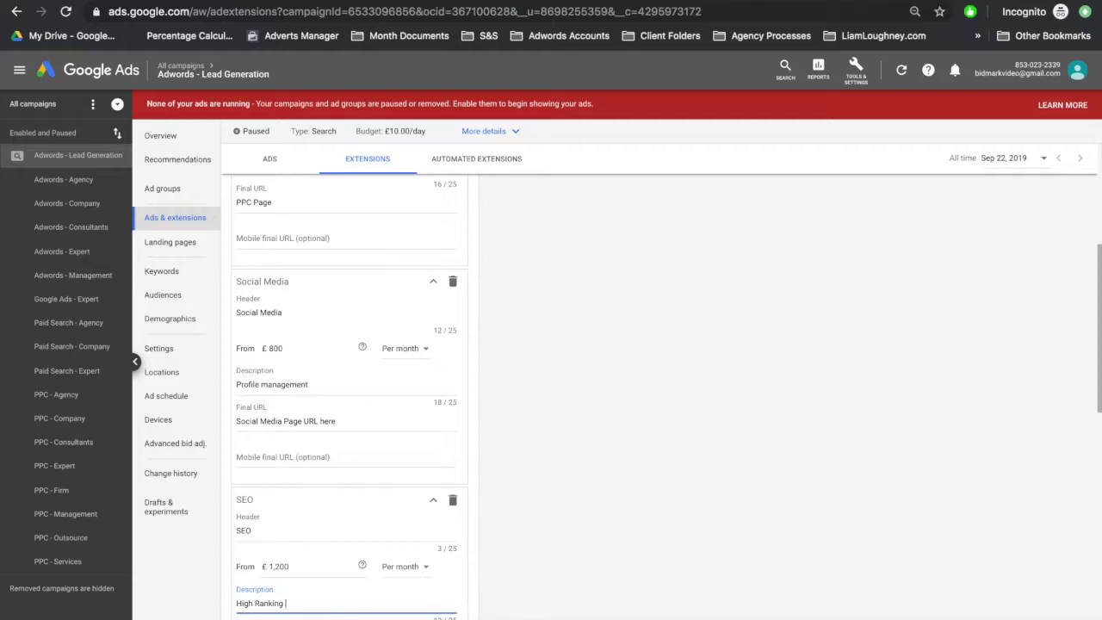
text( Services)
scroll(319, 597, down, 1)
click(284, 592)
text(SEO Page URL Here)
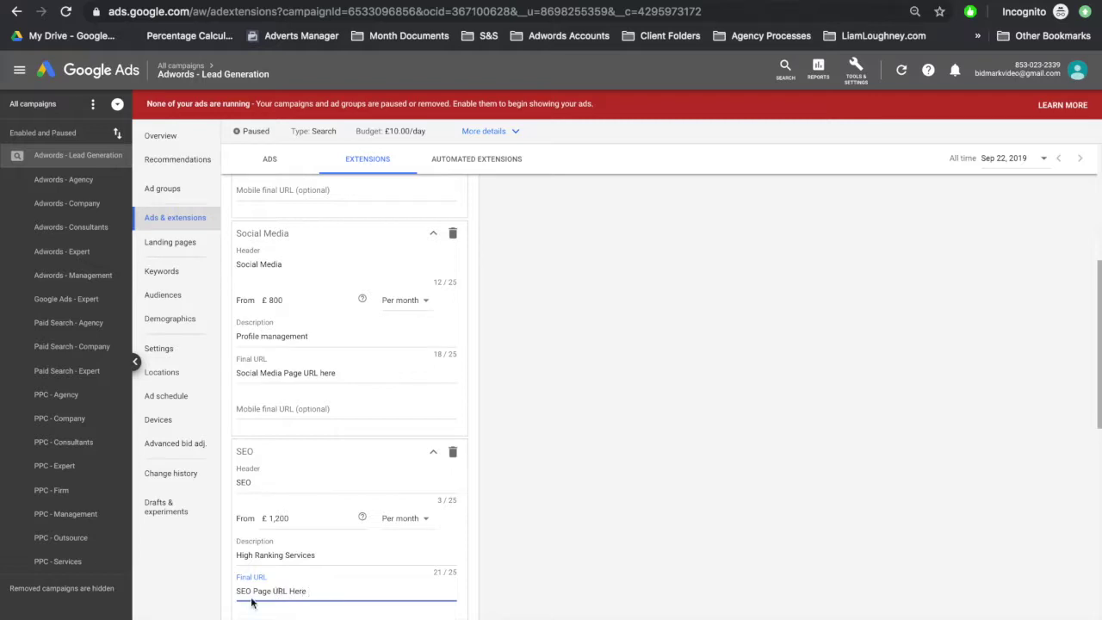
scroll(251, 603, down, 3)
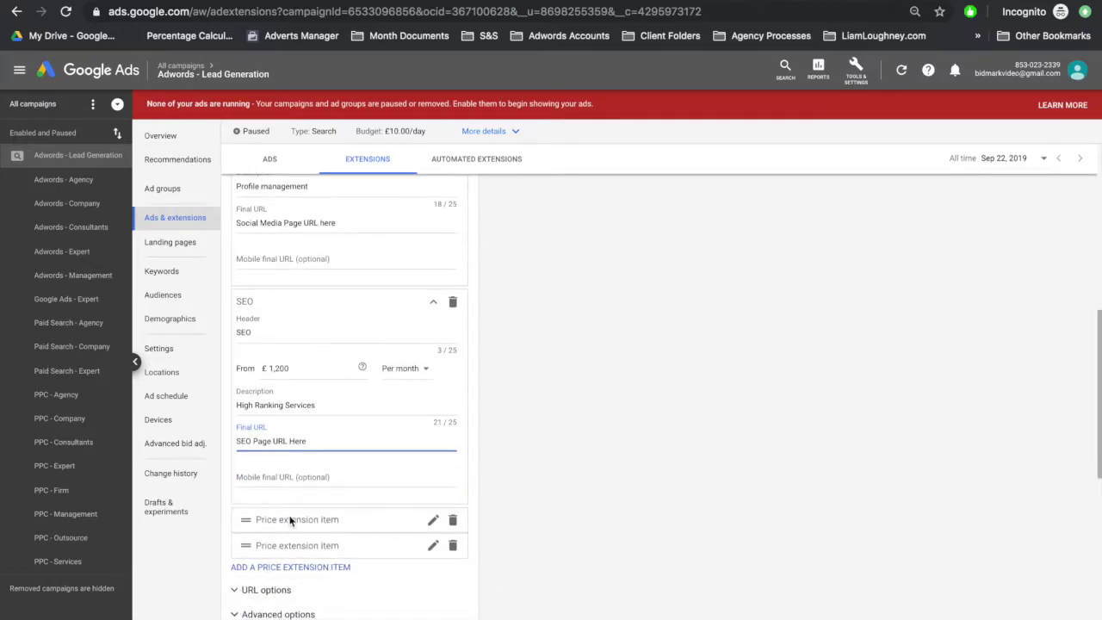
scroll(287, 551, down, 1)
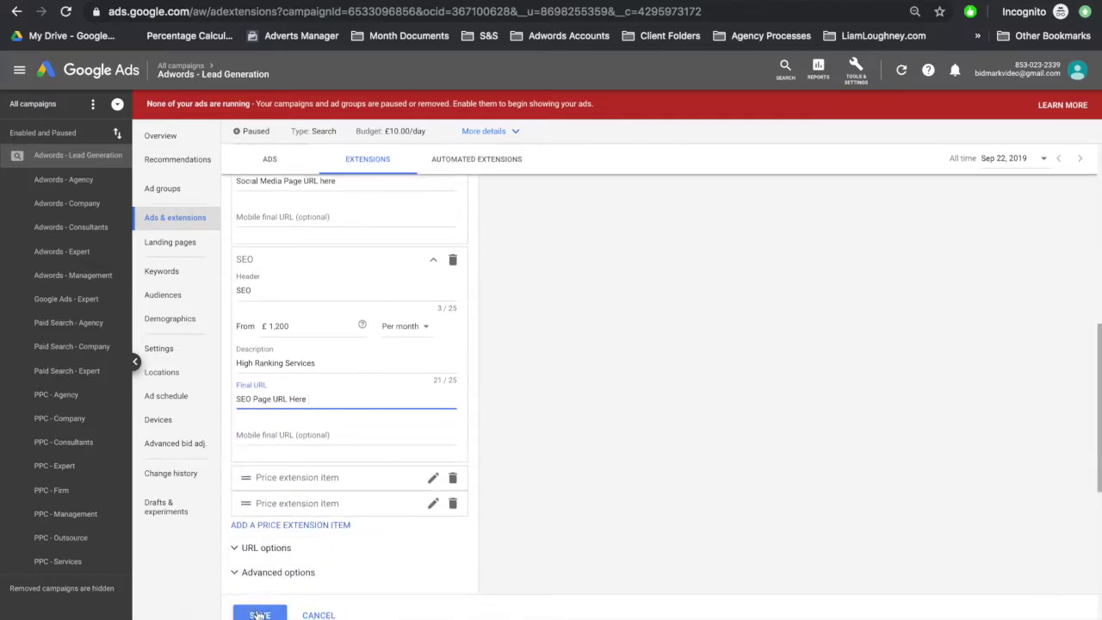
Step: Start a Back to school promotion extension priced in GBP
click(318, 614)
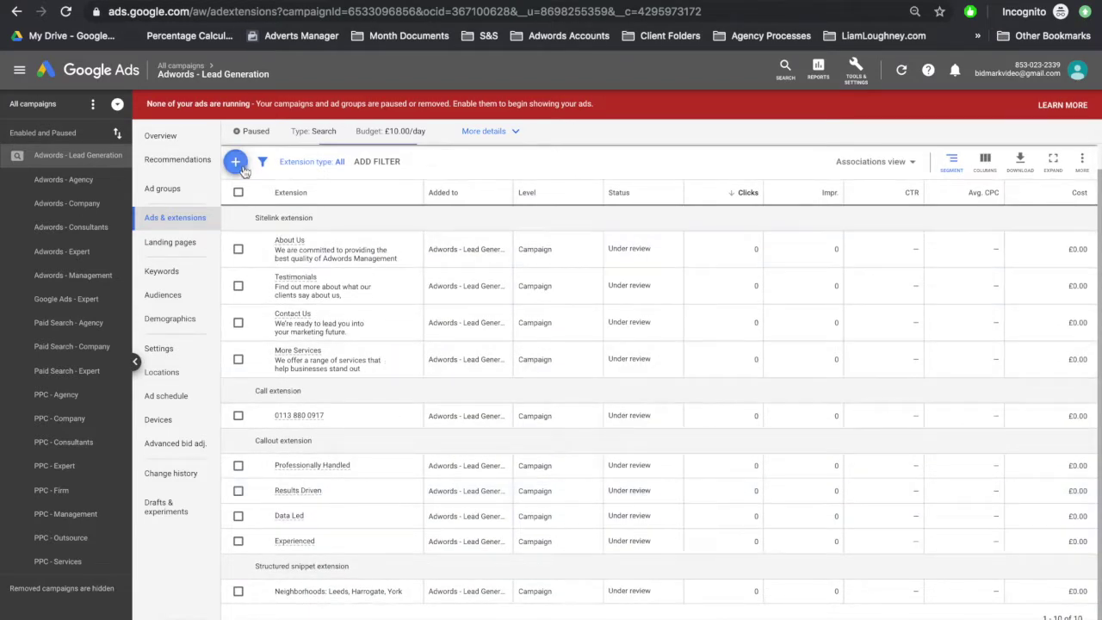
click(237, 163)
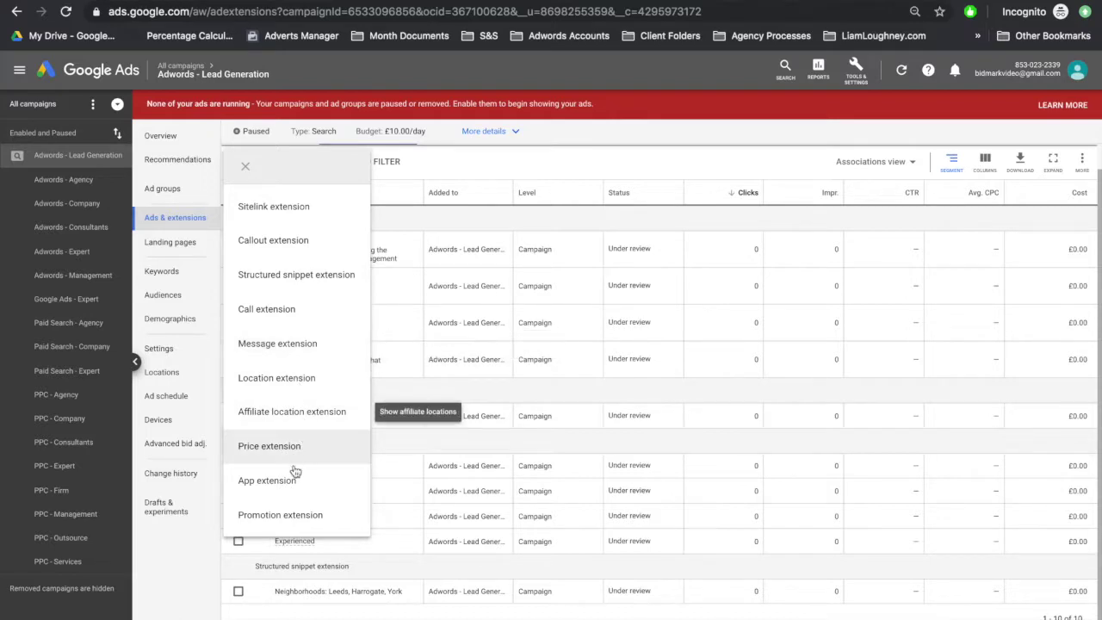
click(285, 514)
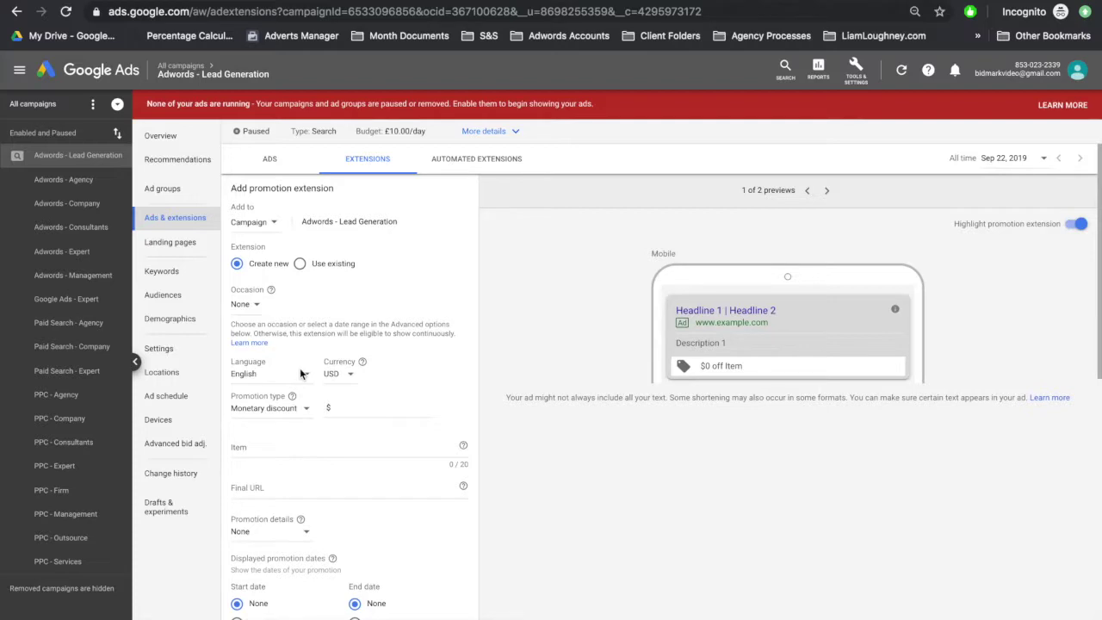
click(249, 305)
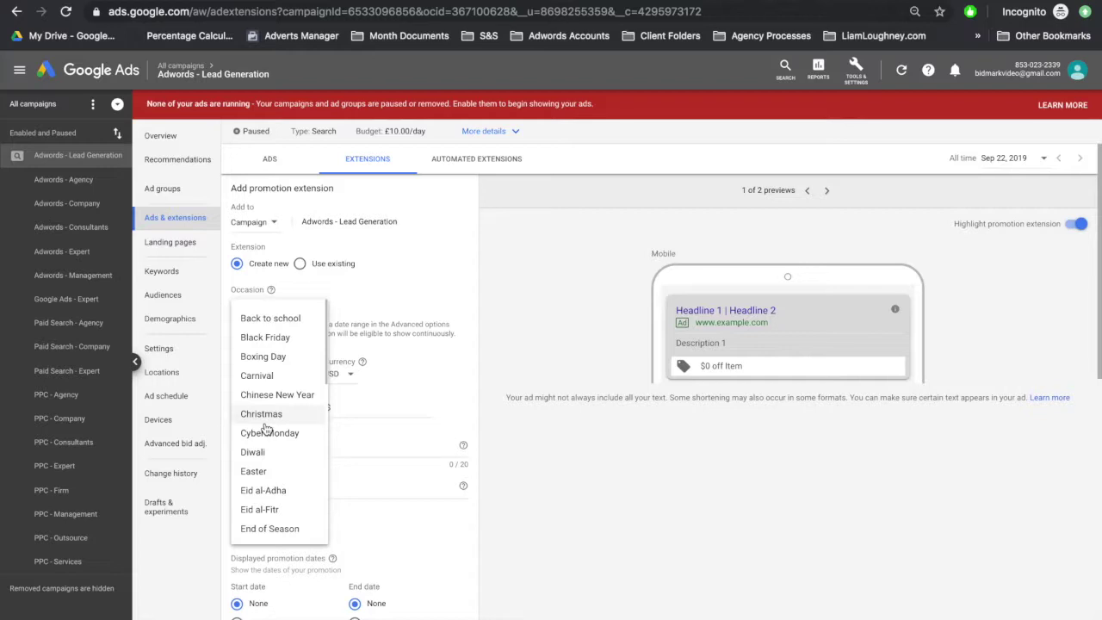
click(282, 321)
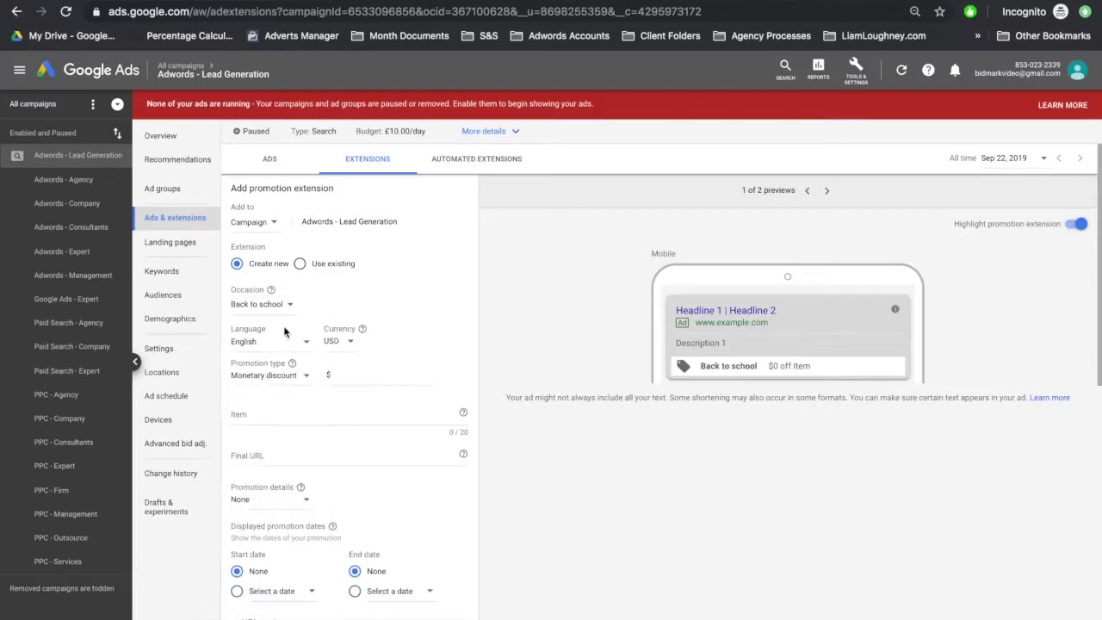
click(336, 341)
scroll(340, 389, up, 5)
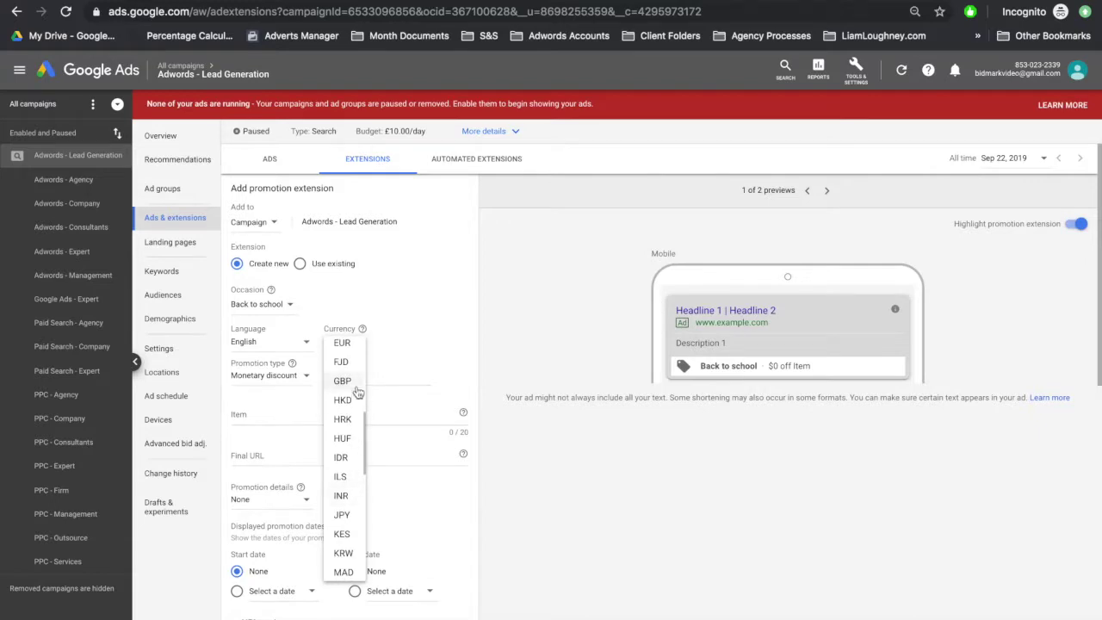
click(351, 386)
Step: Set a 20 discount on All Items, keep promotion details as None, and save
click(332, 376)
text(20)
key(Tab)
text(All Items)
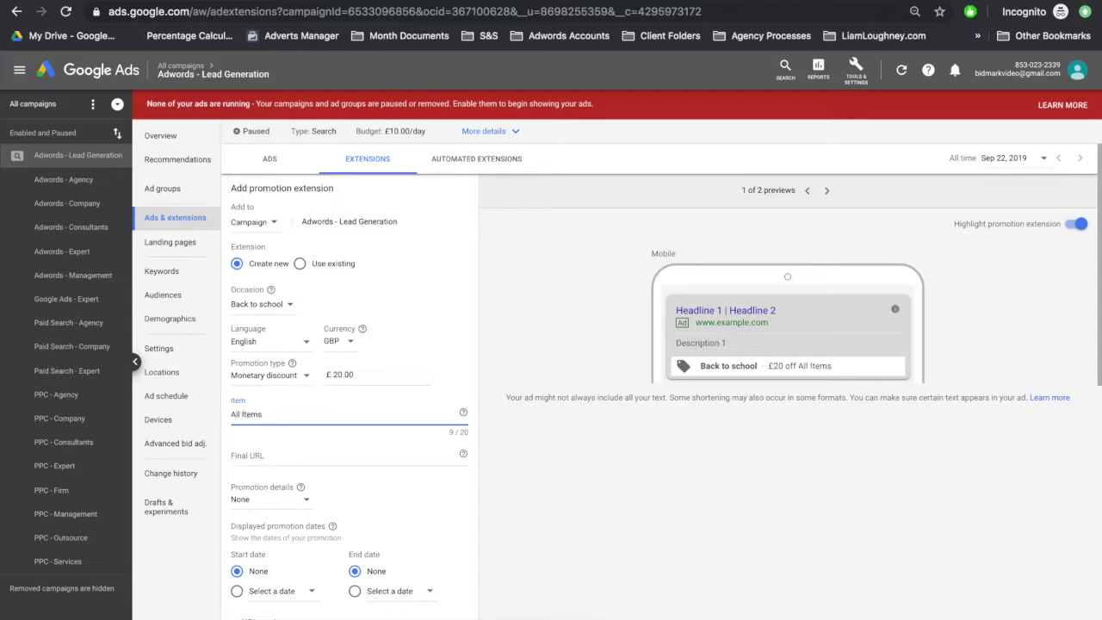
key(Tab)
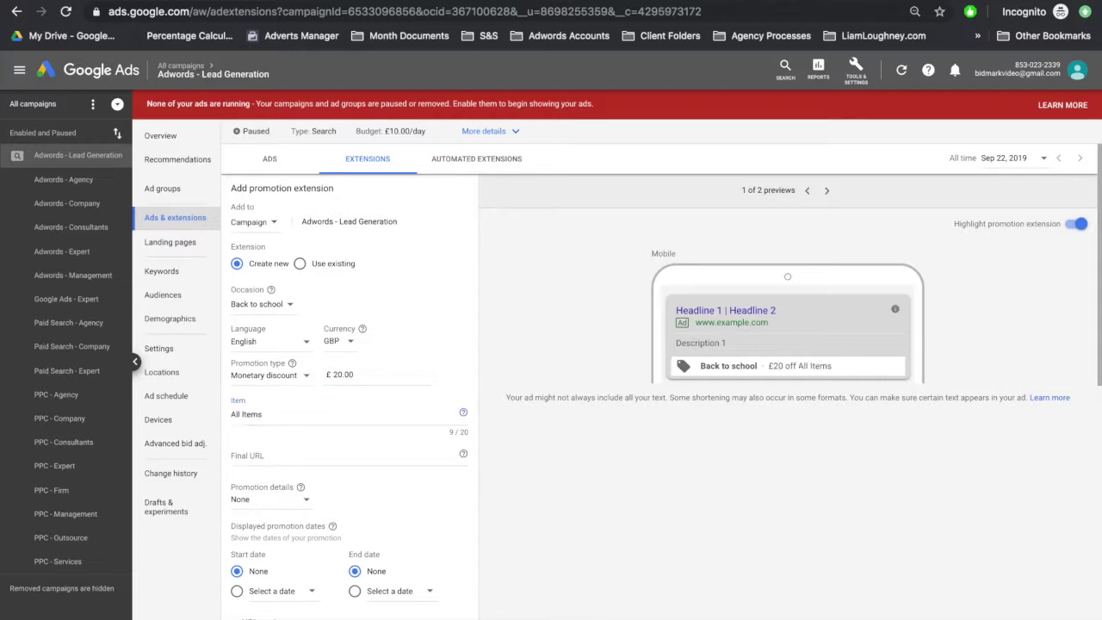
click(294, 454)
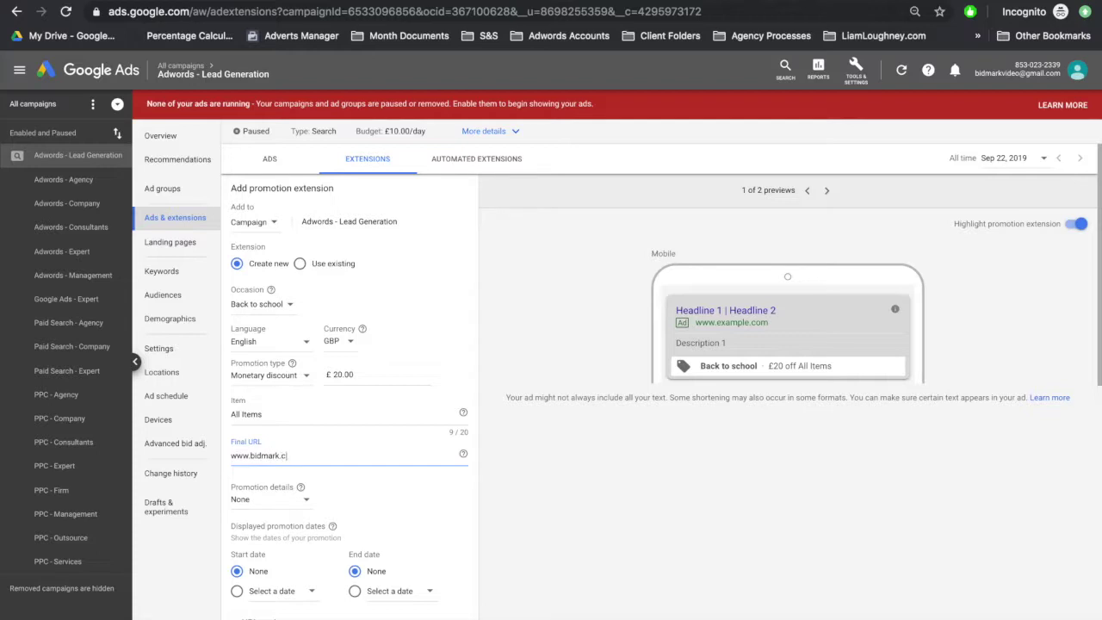
click(274, 501)
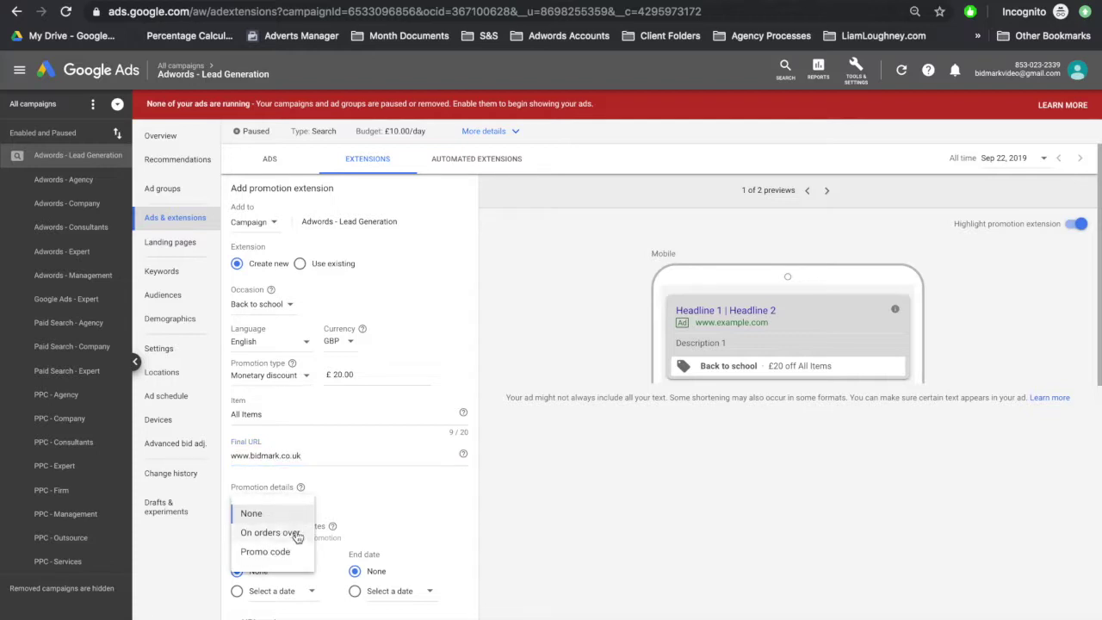
click(346, 495)
scroll(347, 496, down, 2)
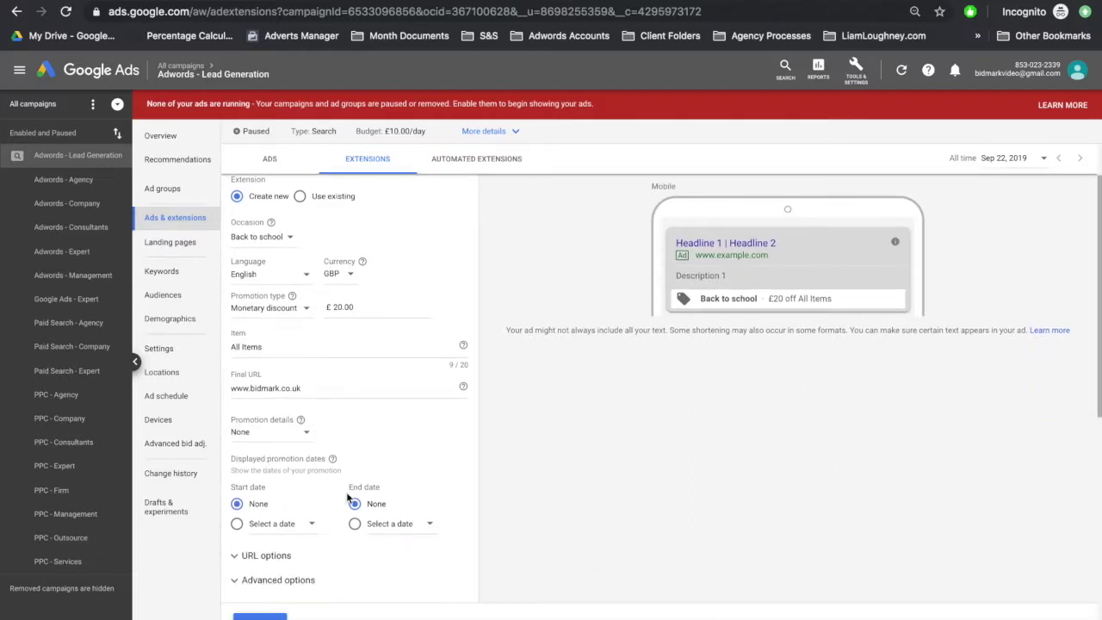
scroll(348, 497, down, 1)
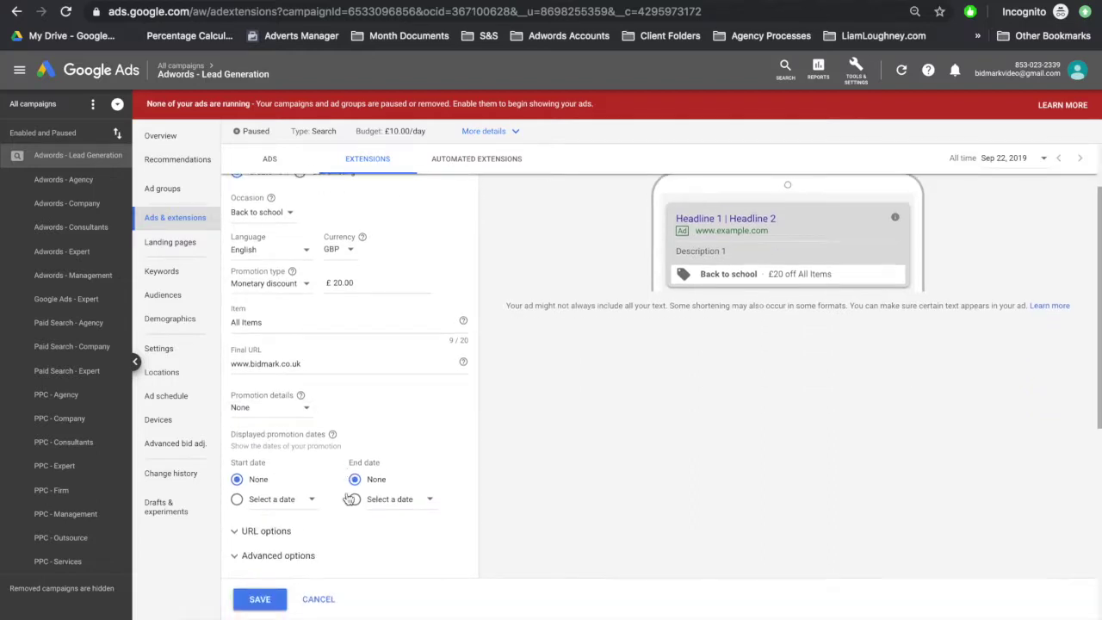
click(254, 601)
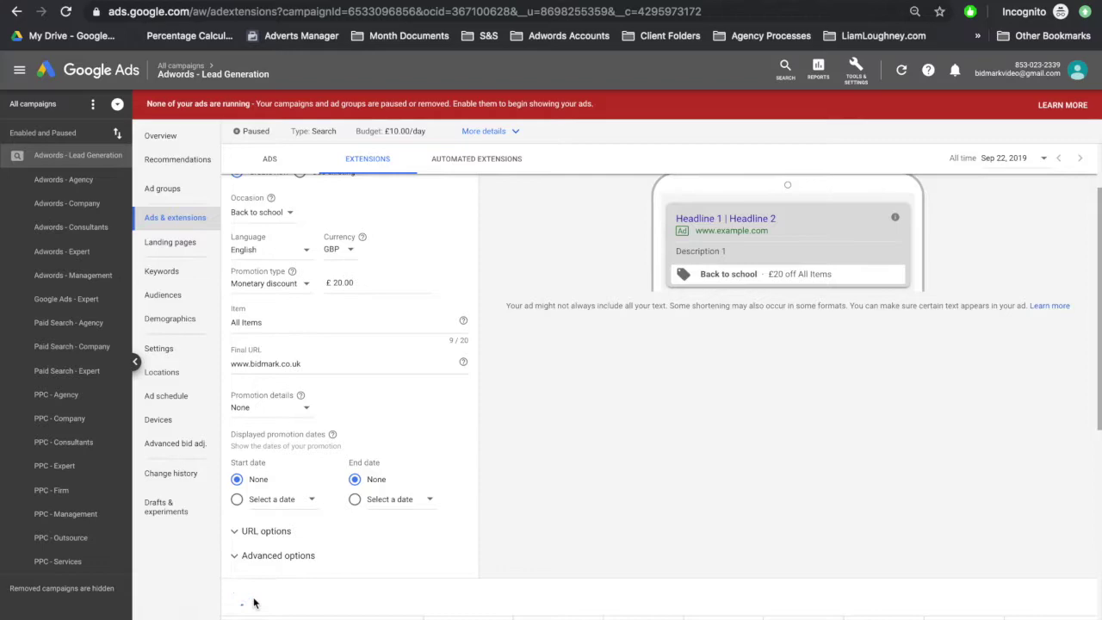
Step: Review the extensions list, checking the saved promotion extension's details
scroll(310, 566, down, 2)
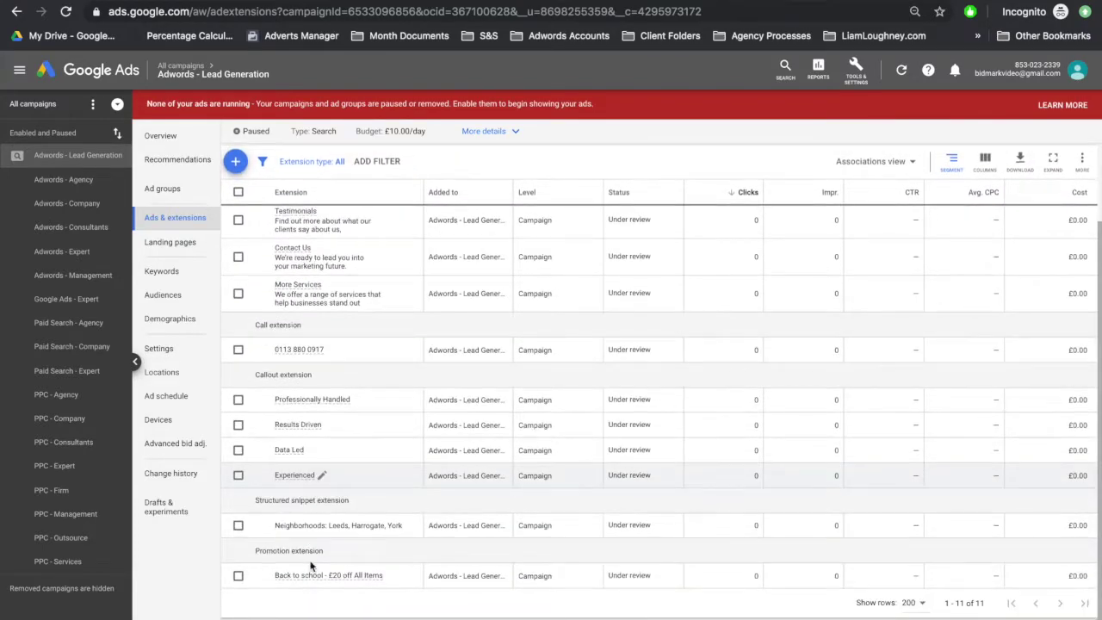
mouse_move(378, 578)
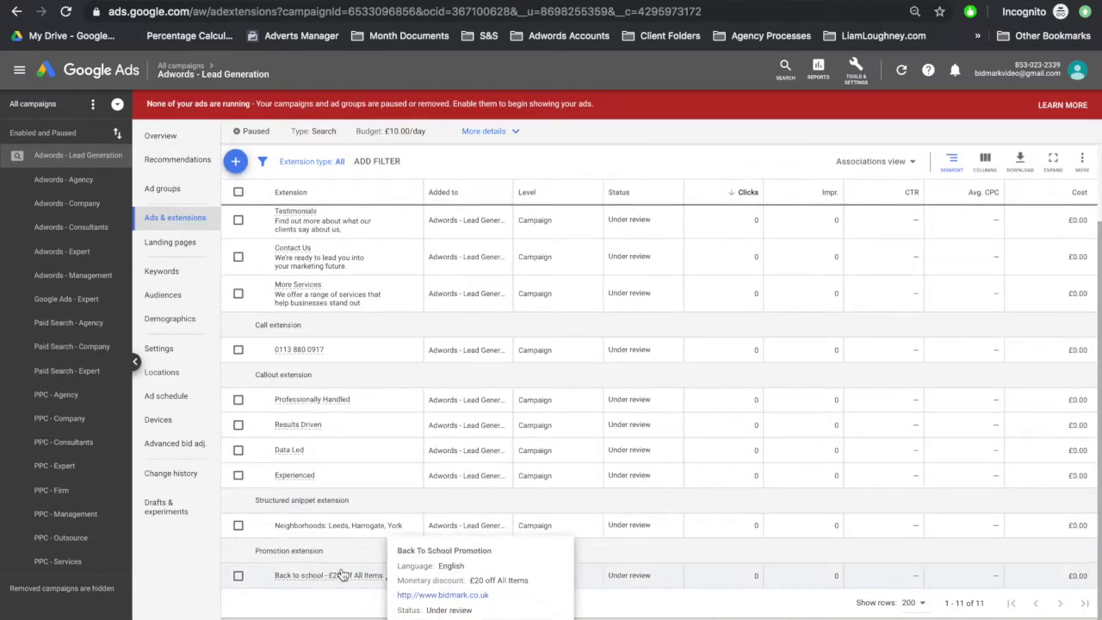
scroll(351, 487, up, 1)
scroll(349, 478, up, 2)
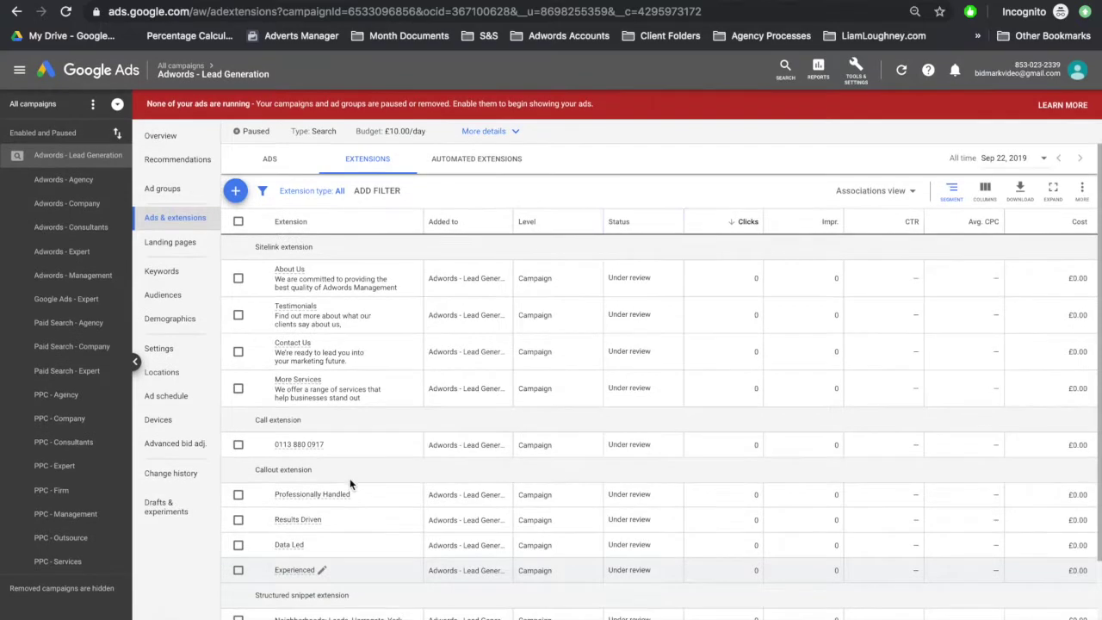
click(242, 190)
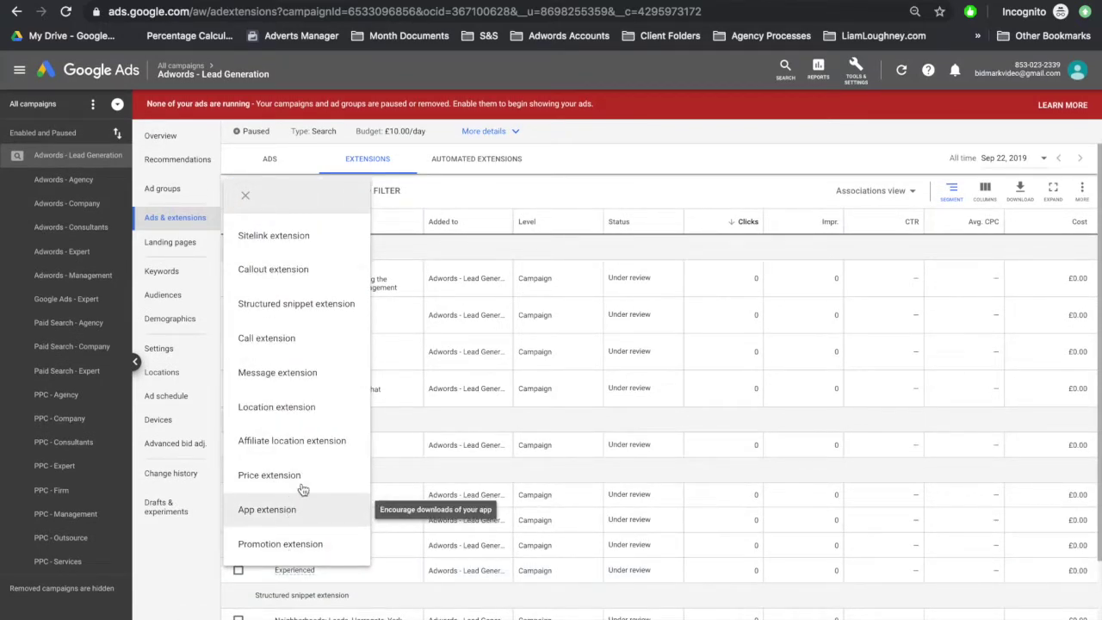
click(325, 443)
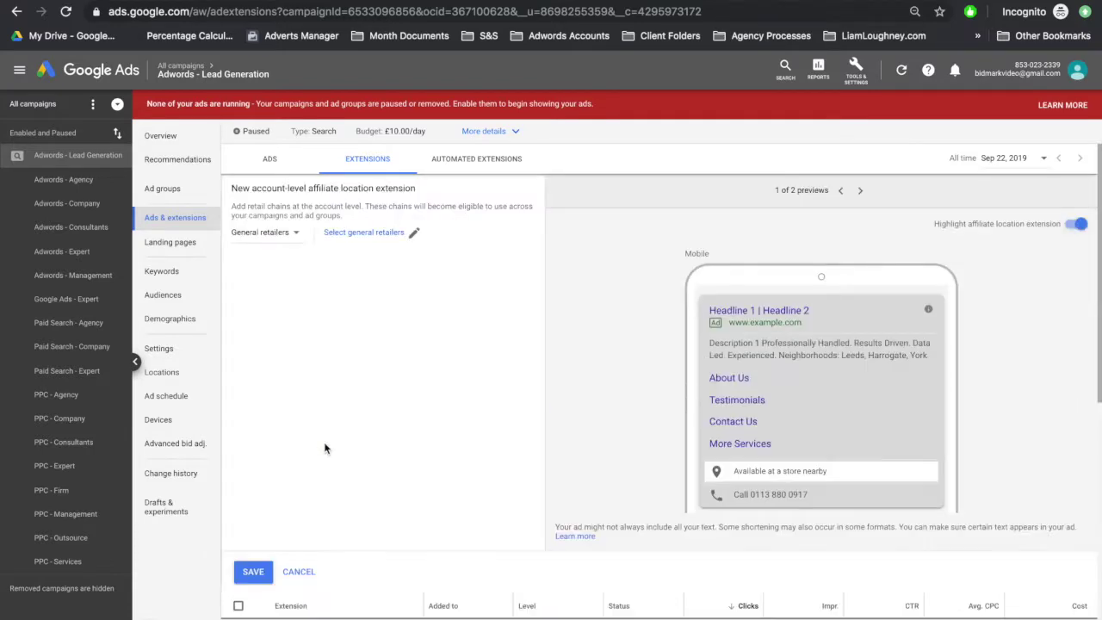
click(291, 233)
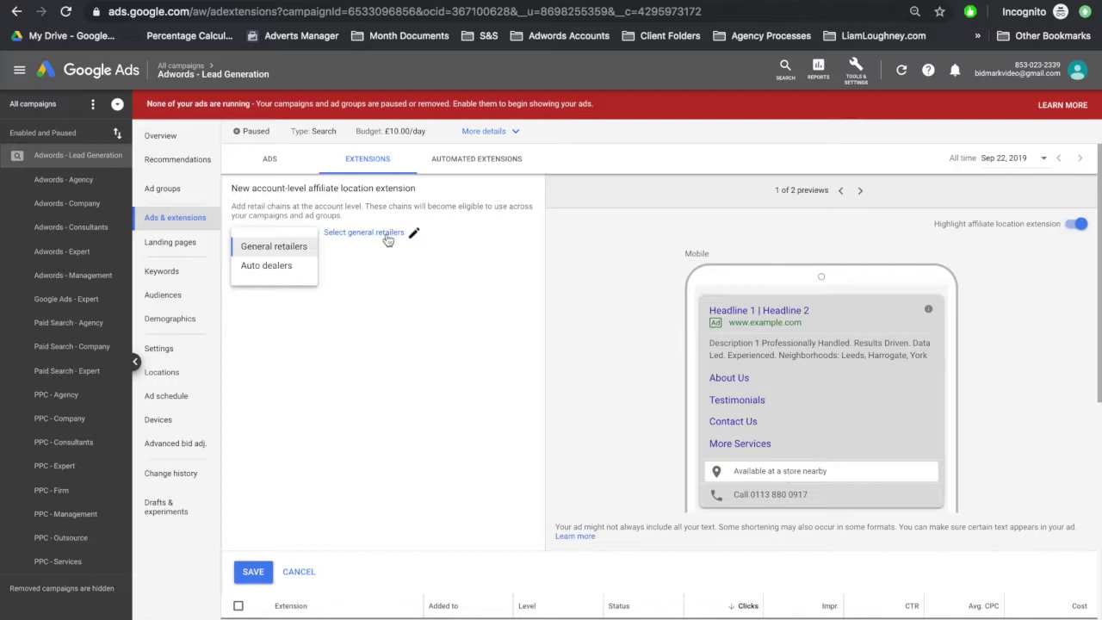
click(295, 574)
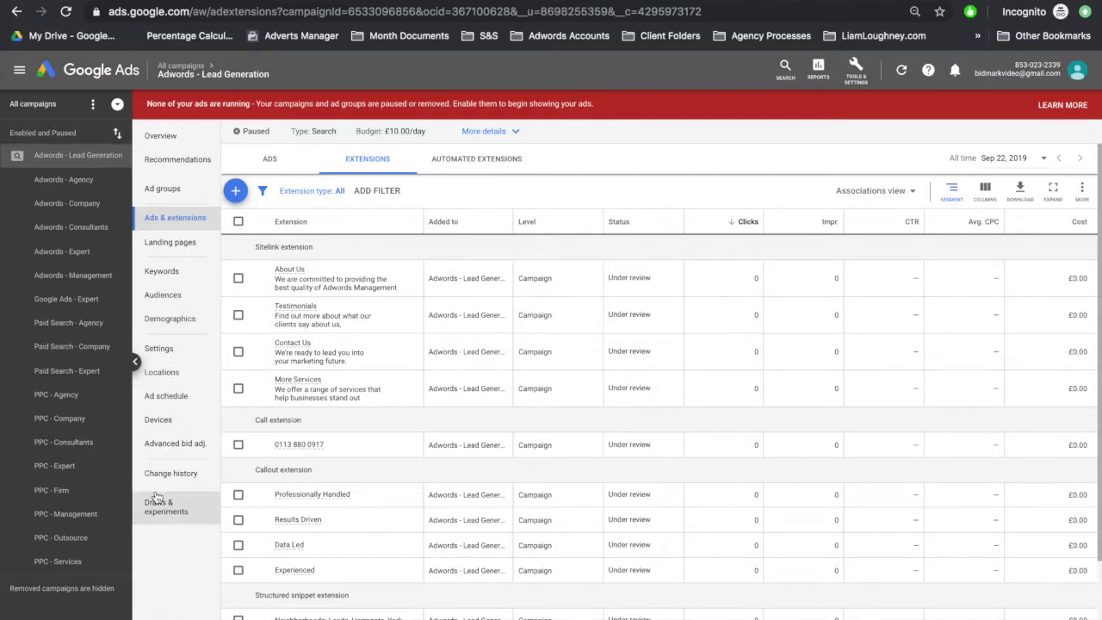
Step: Look through the campaign's Landing pages and Keywords, ending on the Audiences page
click(171, 242)
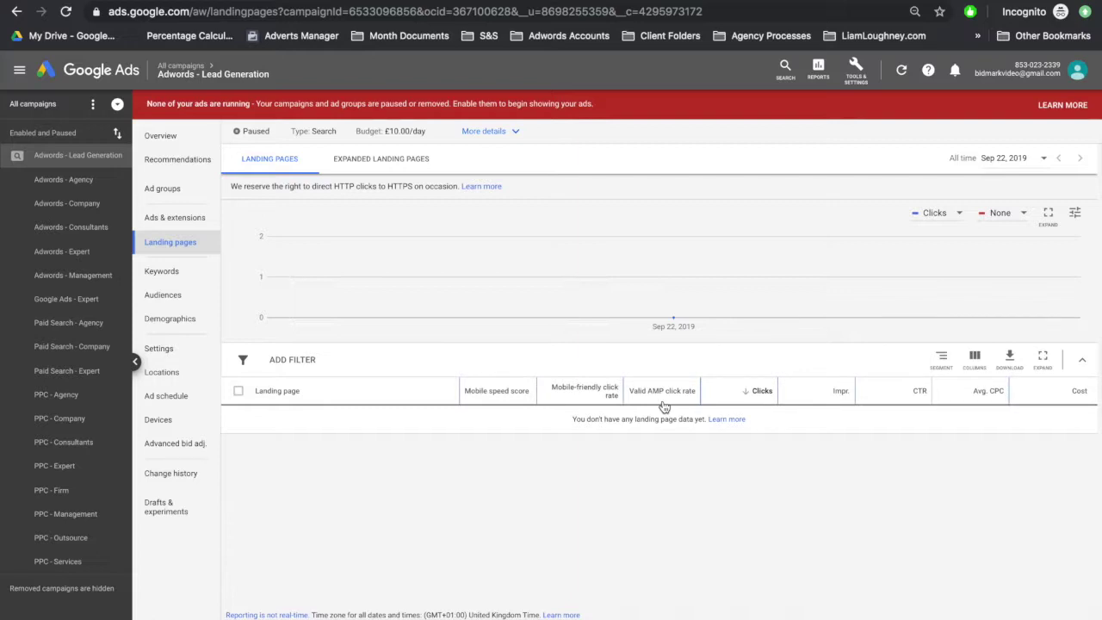
click(174, 282)
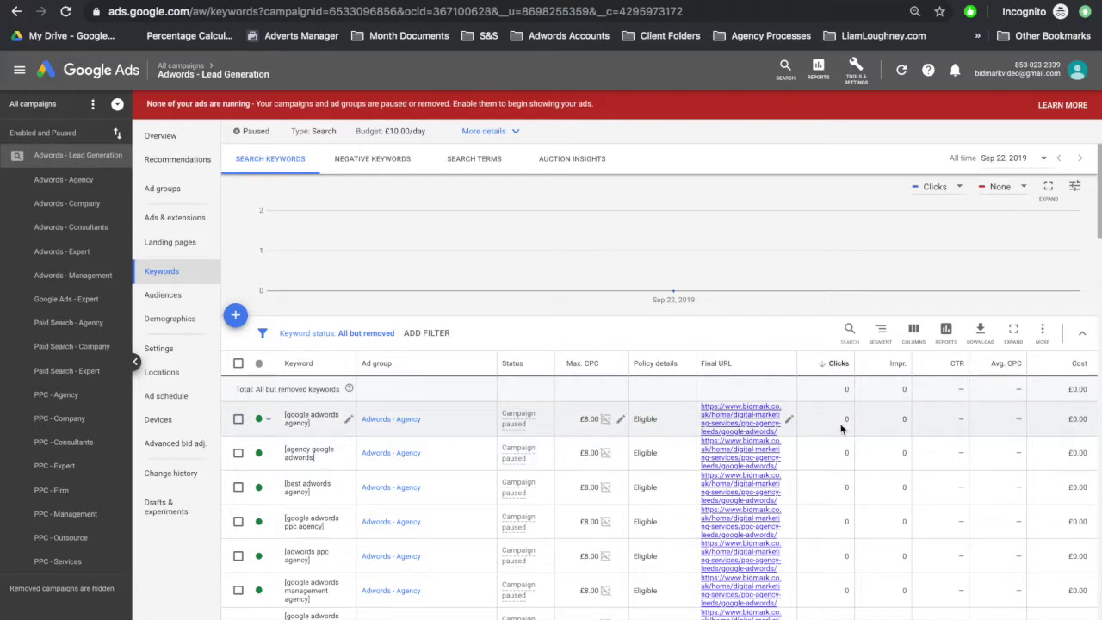
click(167, 299)
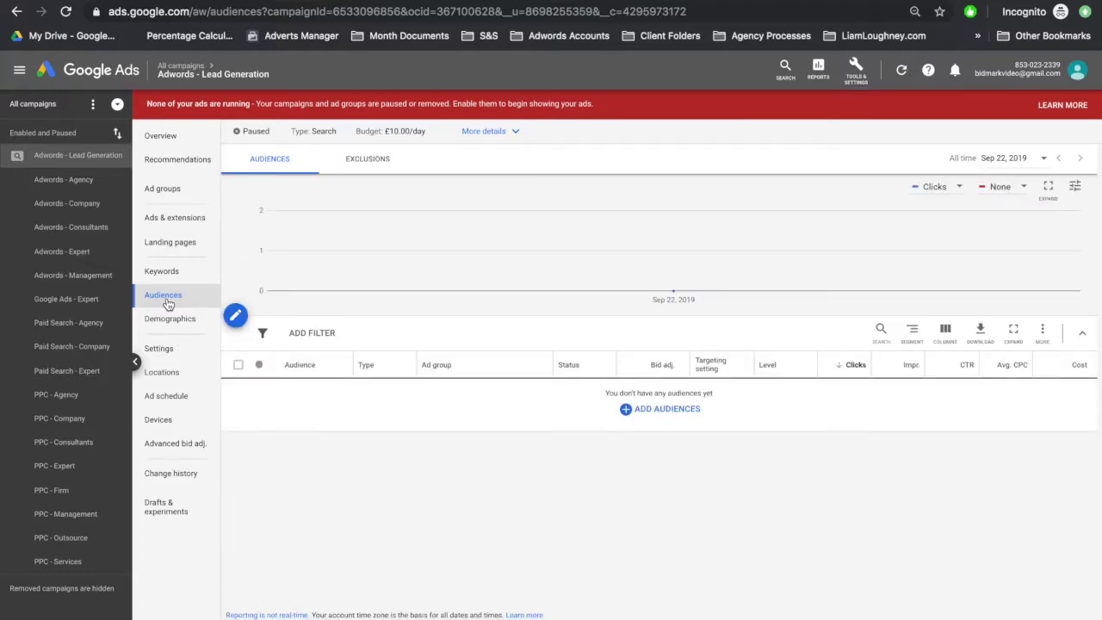
Step: Browse the audience Ideas, Browse and remarketing options without adding any, then open Demographics
click(664, 412)
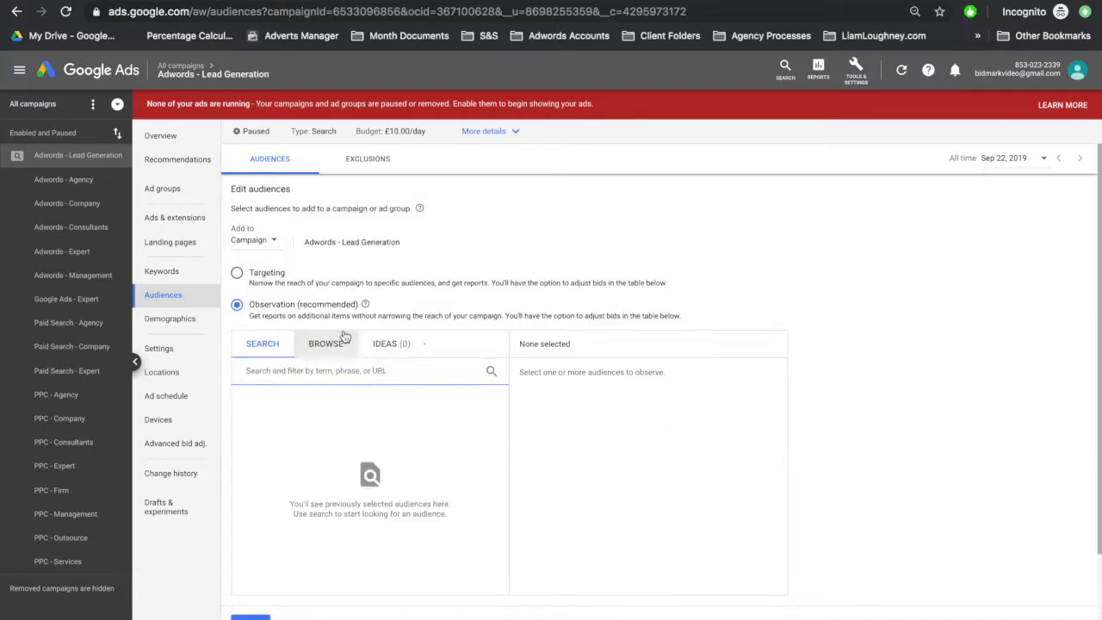
click(378, 344)
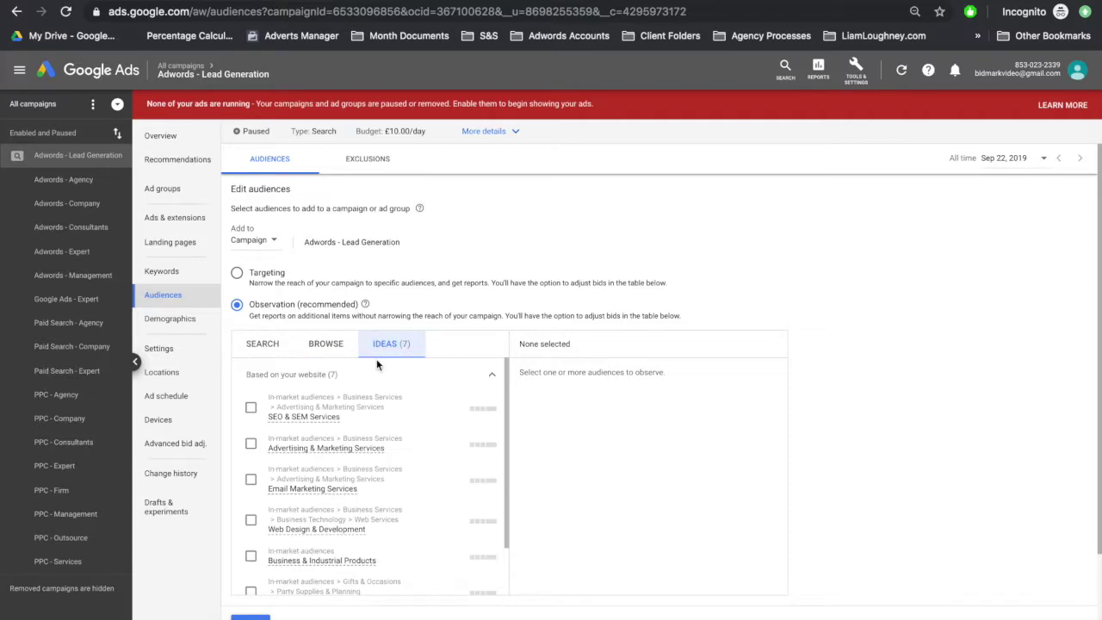
click(330, 344)
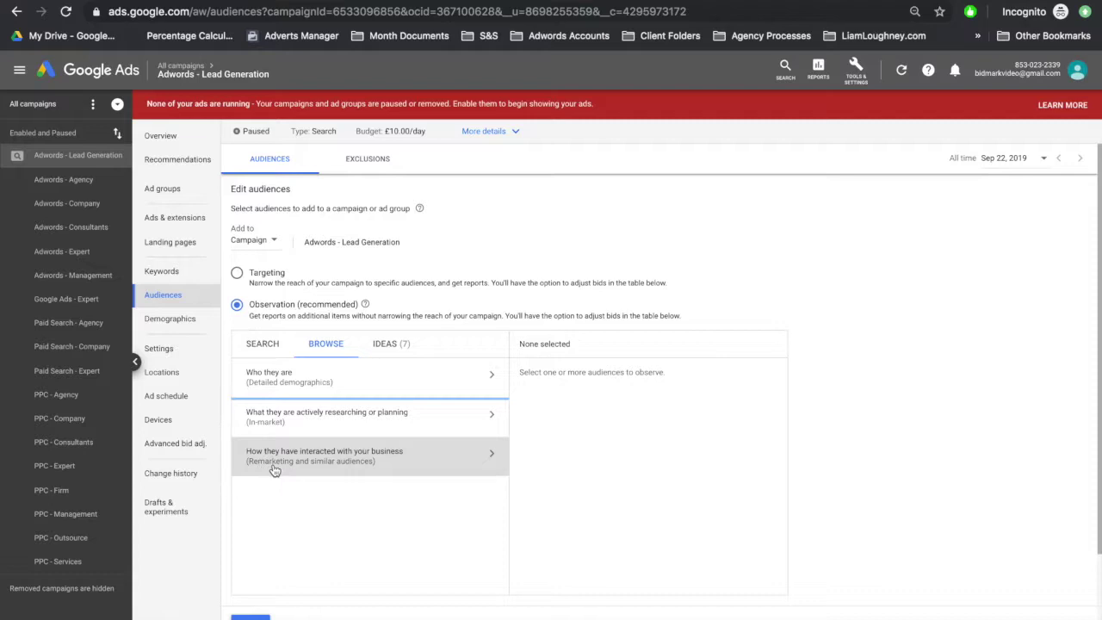
click(273, 469)
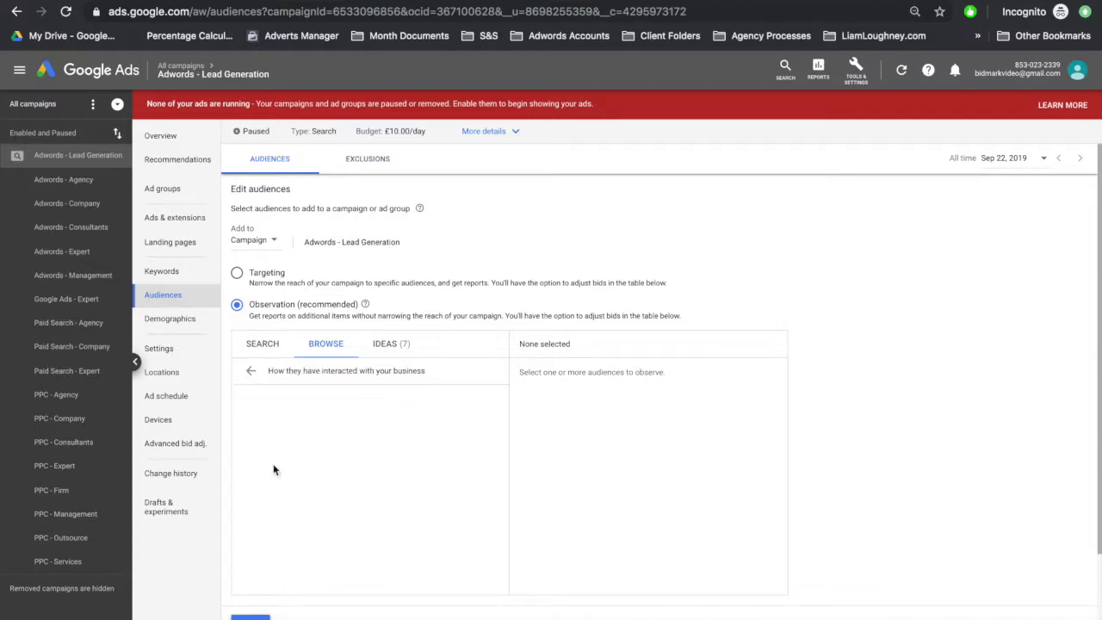
click(381, 348)
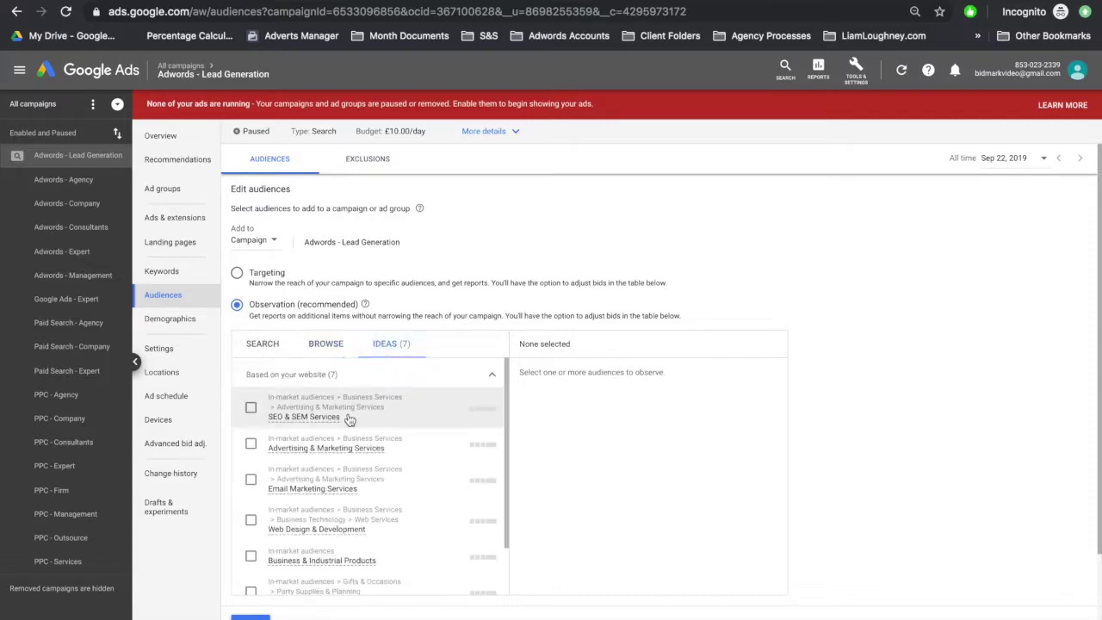
scroll(349, 418, down, 2)
scroll(349, 420, down, 1)
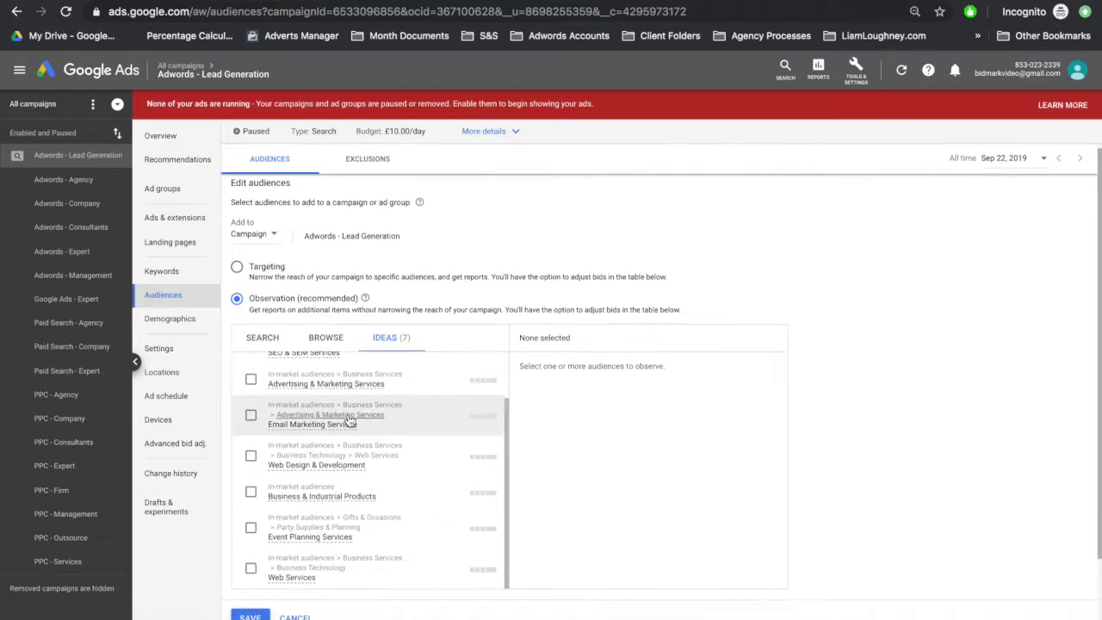
scroll(362, 421, down, 2)
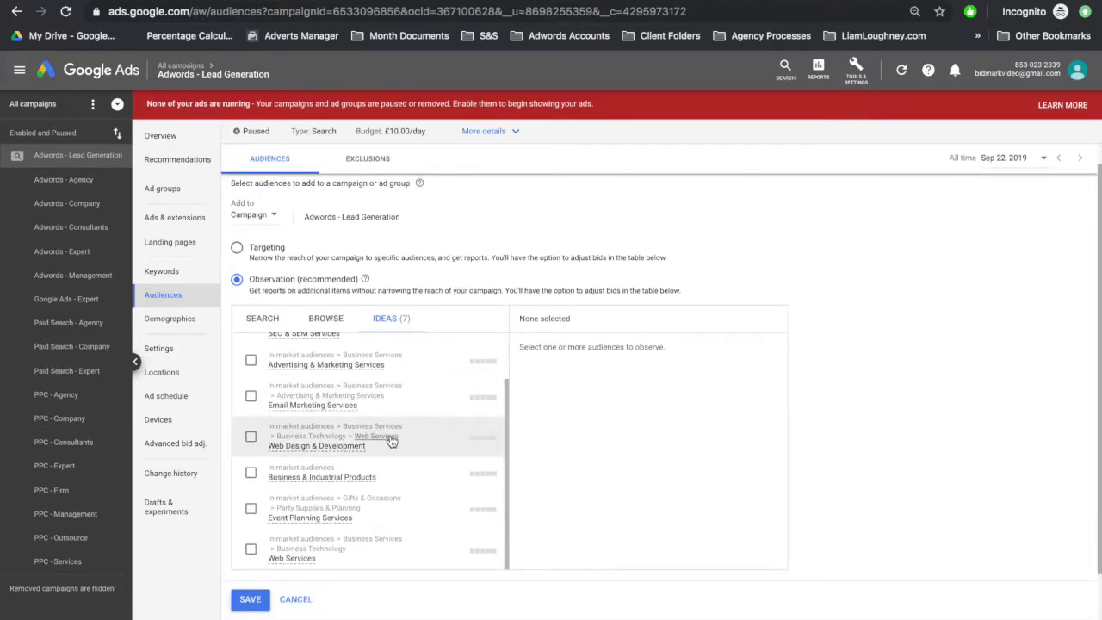
scroll(422, 479, up, 5)
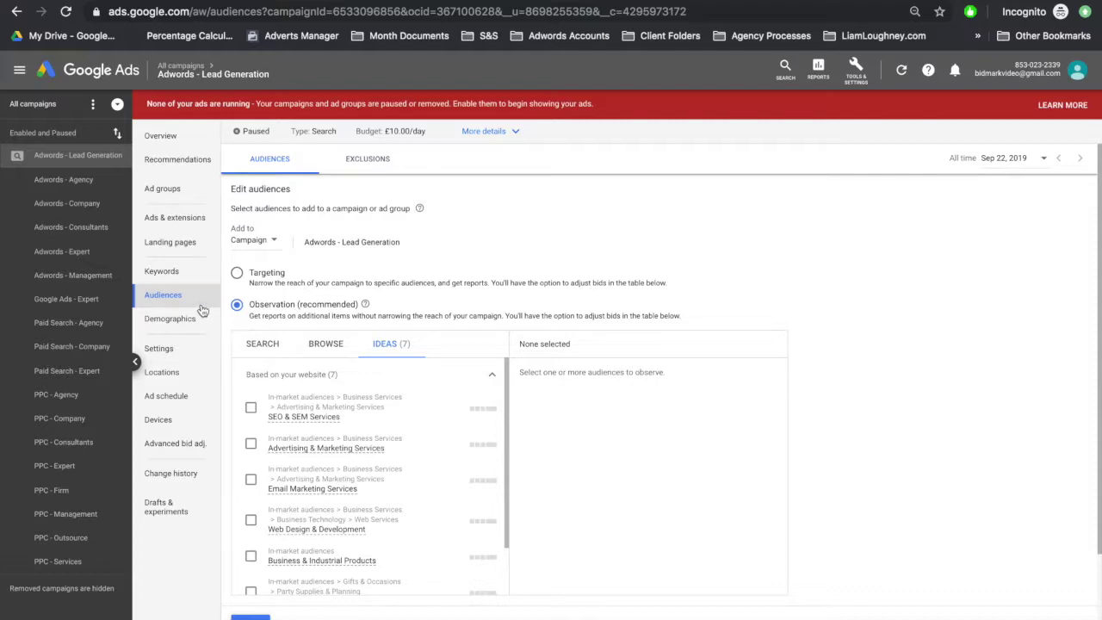
click(168, 320)
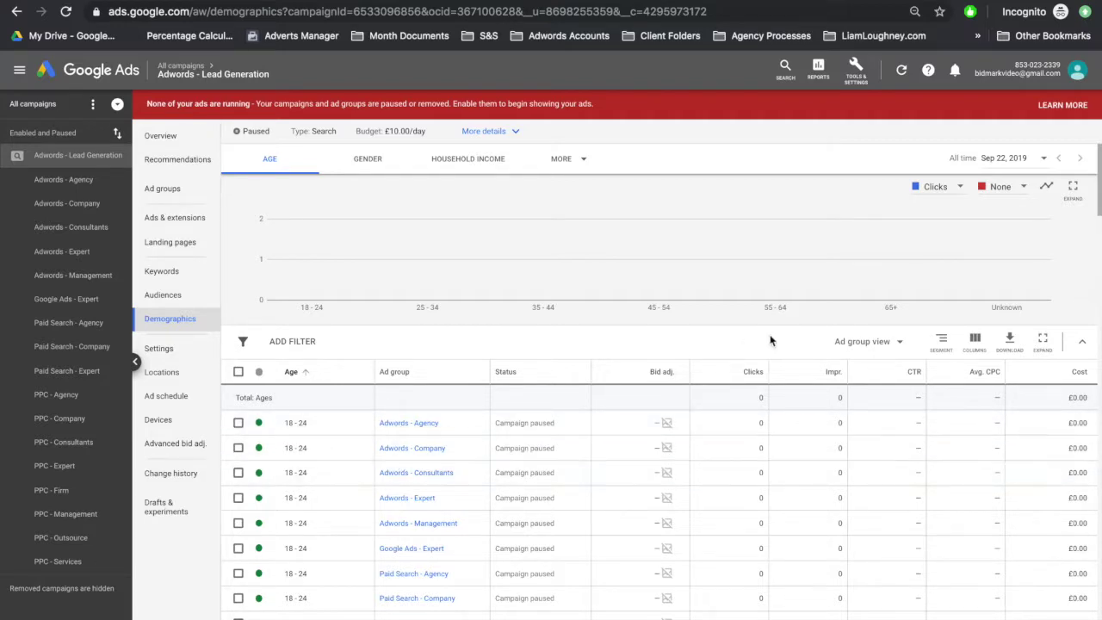
Step: Compare the age report at campaign level, then return to the per-ad-group view
click(861, 340)
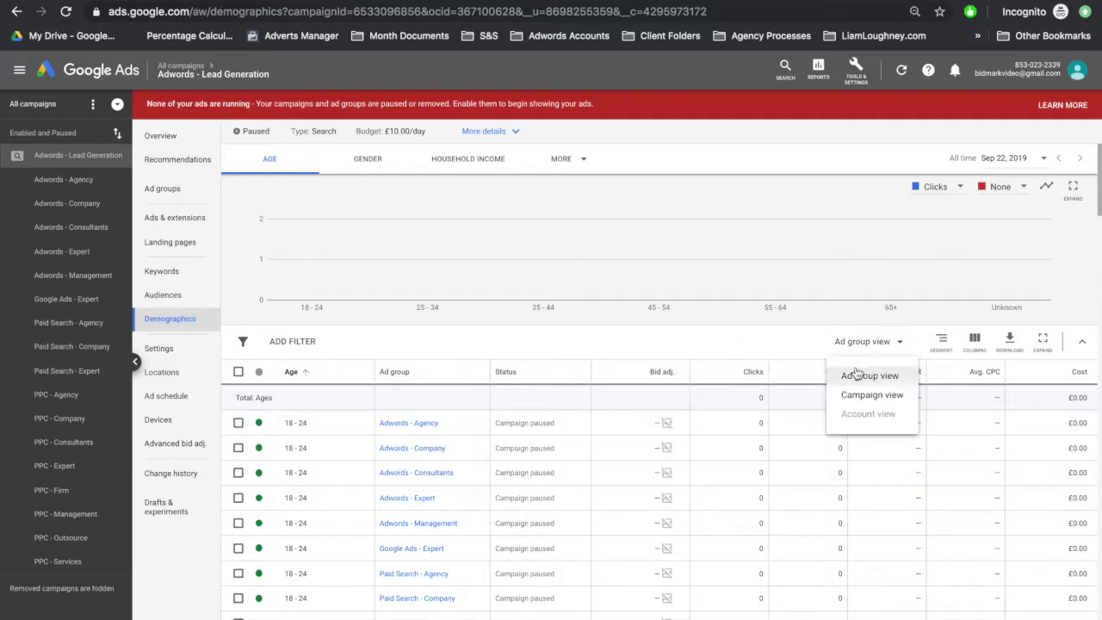
click(871, 395)
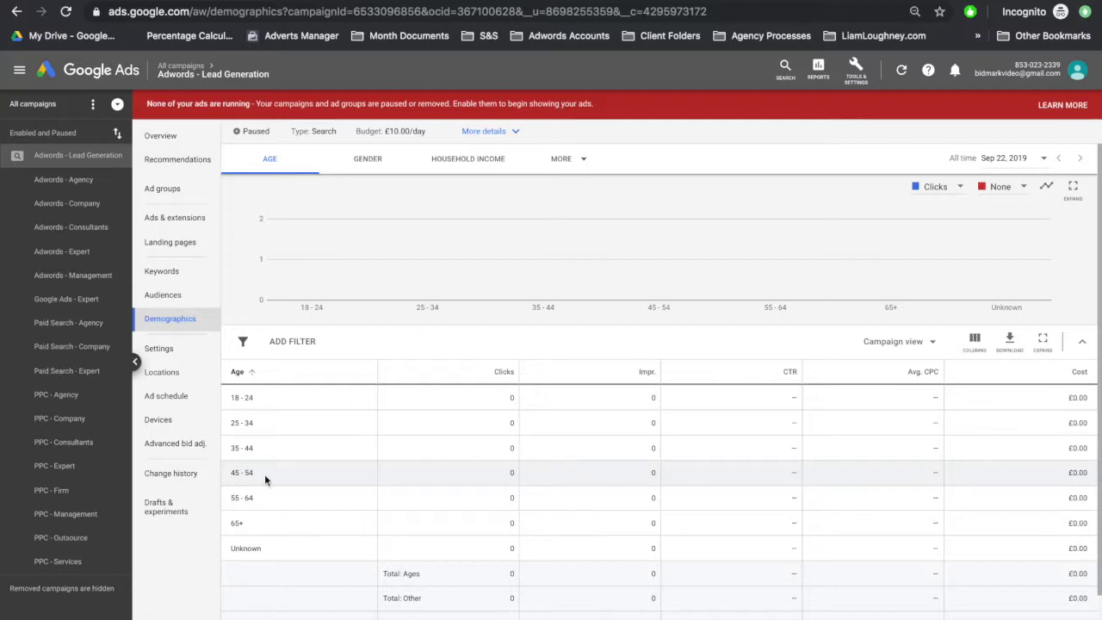
click(292, 343)
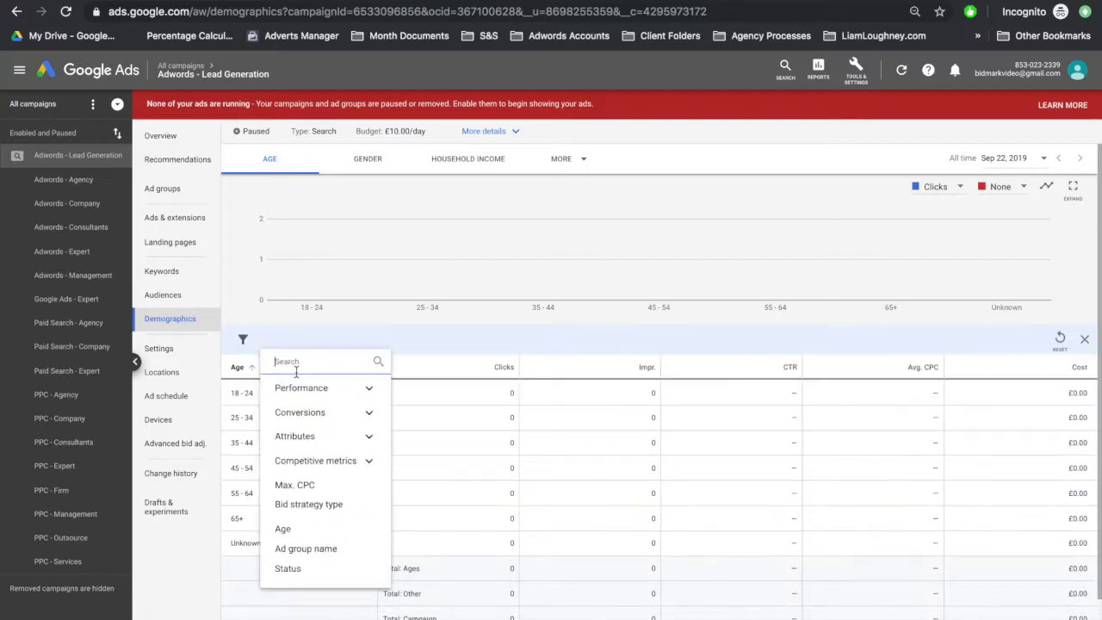
click(1085, 340)
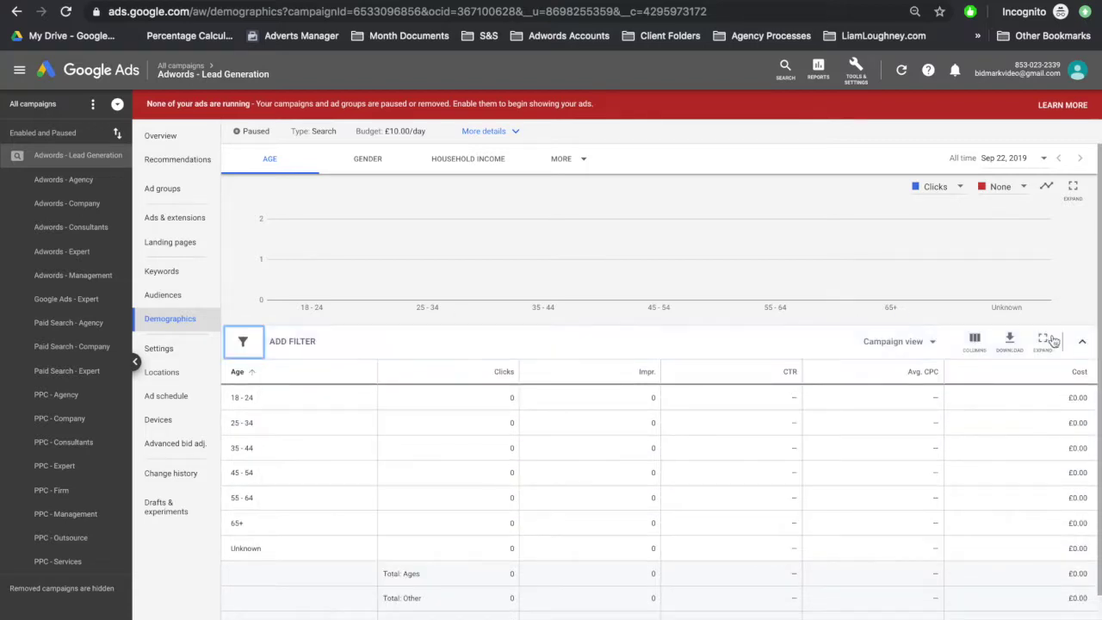
click(896, 342)
click(892, 379)
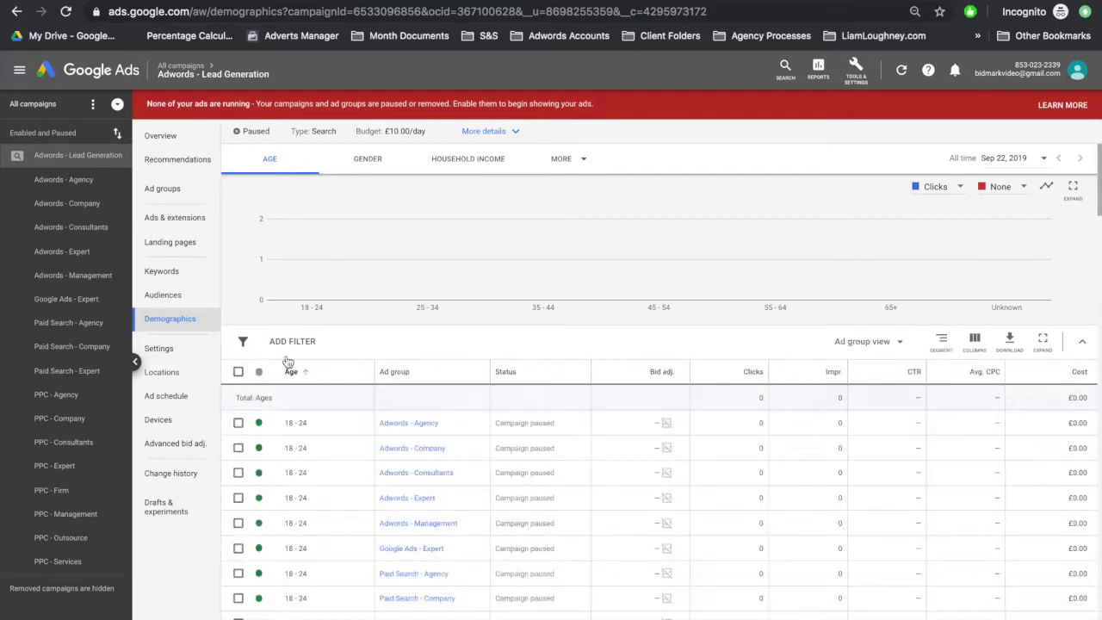
Step: Exclude ages 18 - 24 from the Adwords - Agency and Adwords - Company ad groups
click(259, 423)
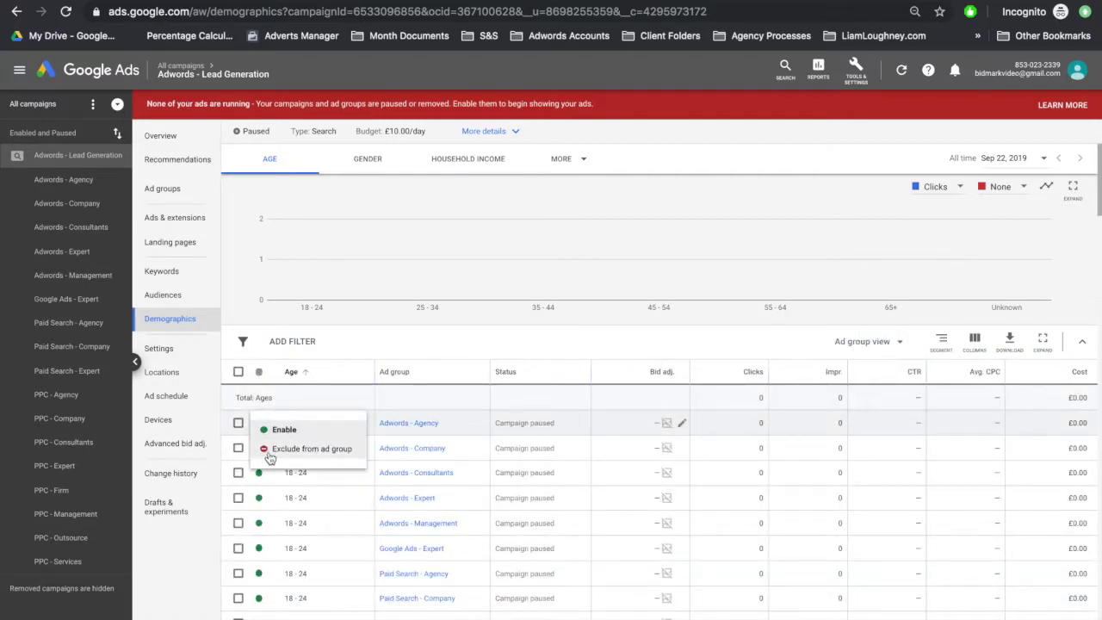
click(268, 451)
click(260, 448)
click(270, 474)
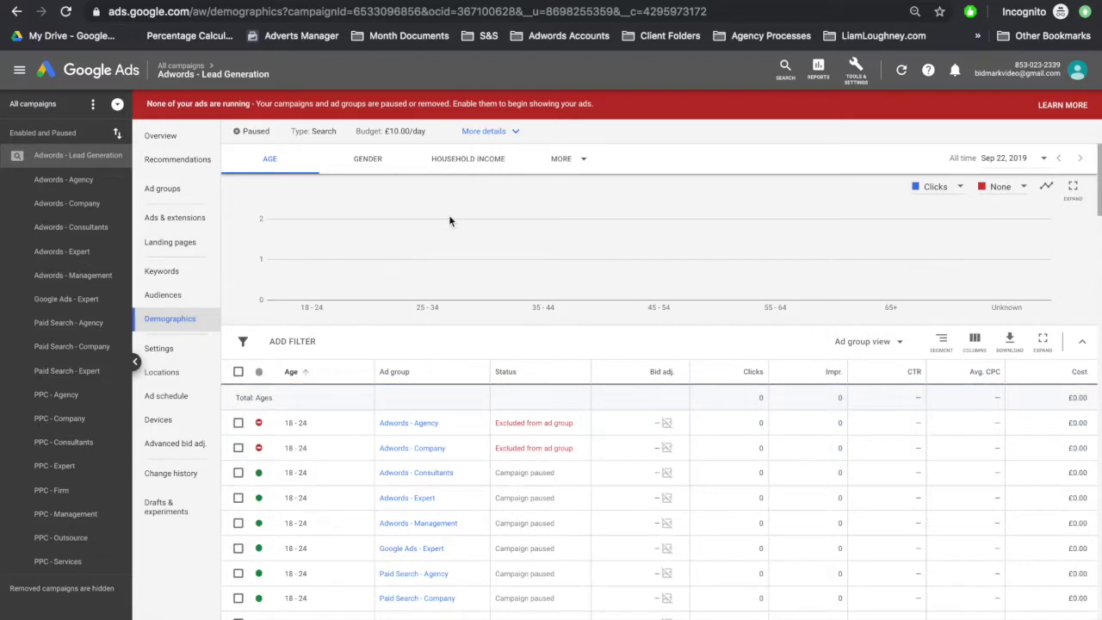
click(361, 161)
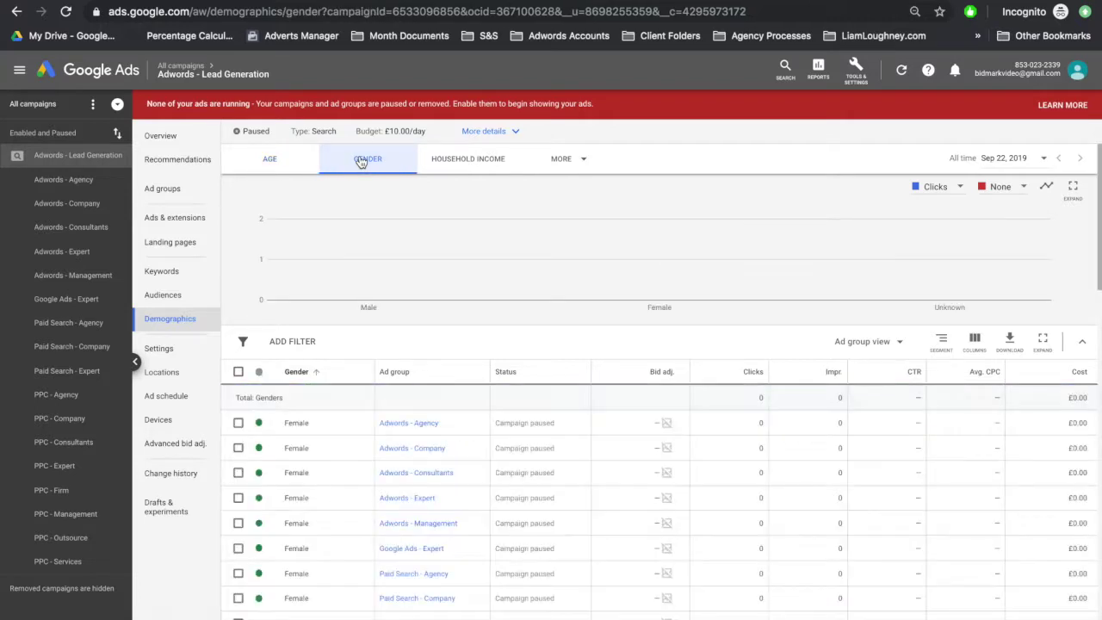
Step: View the gender report at campaign level, then switch back to per-ad-group rows
click(832, 342)
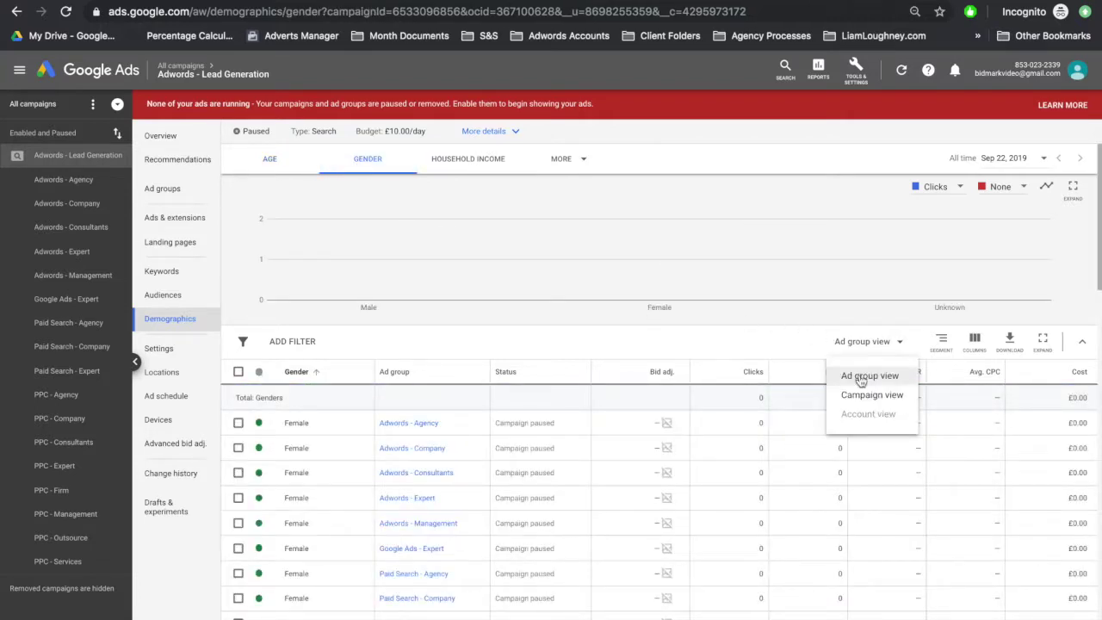
click(859, 394)
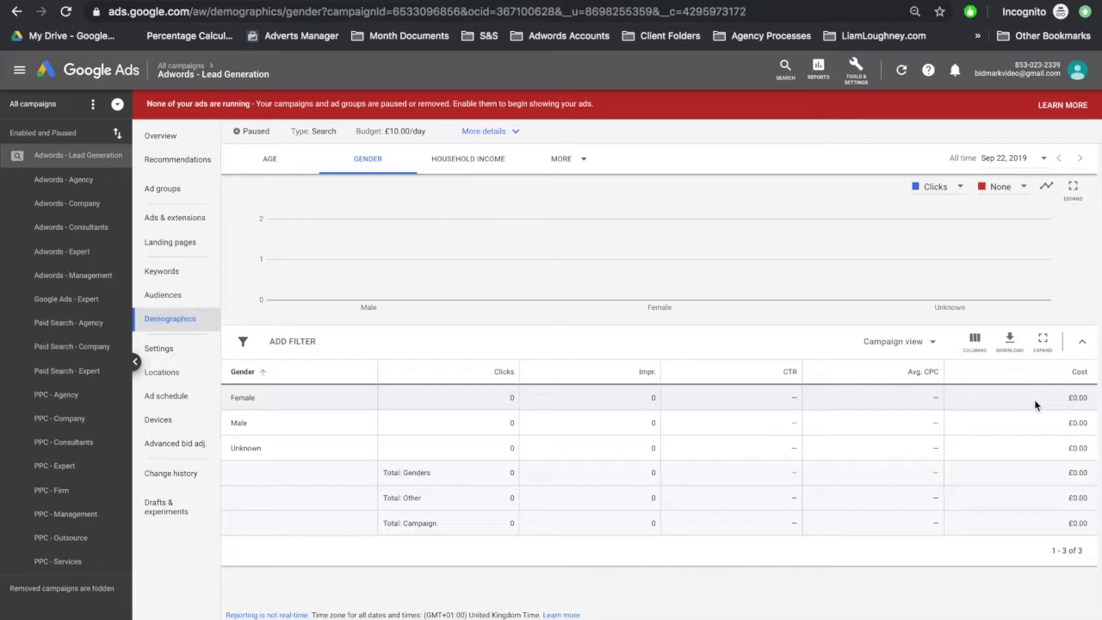
click(912, 343)
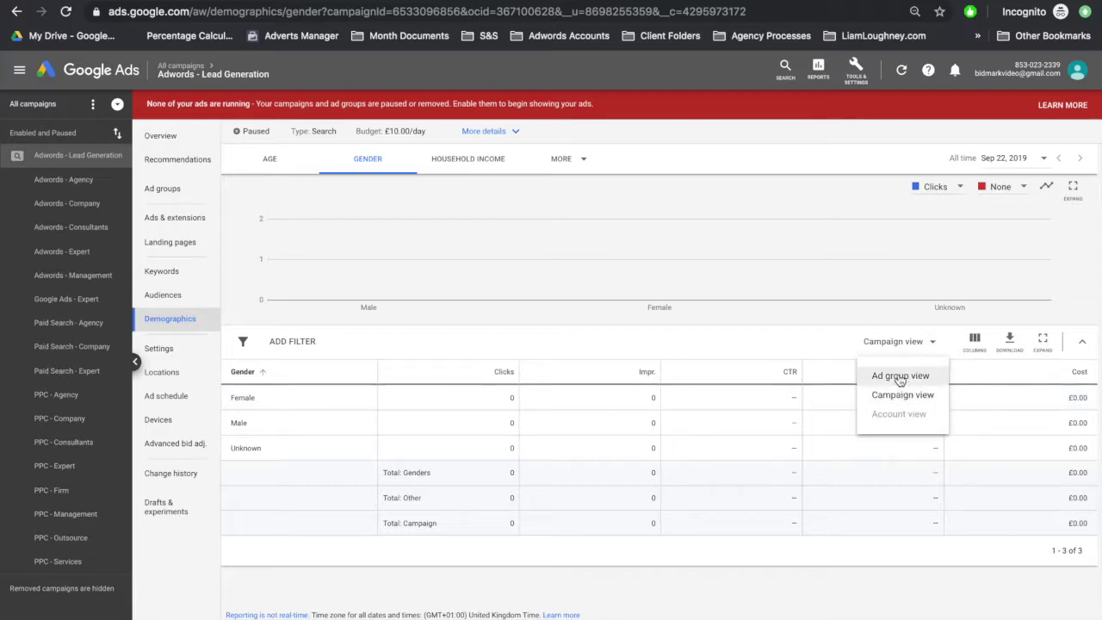
click(900, 377)
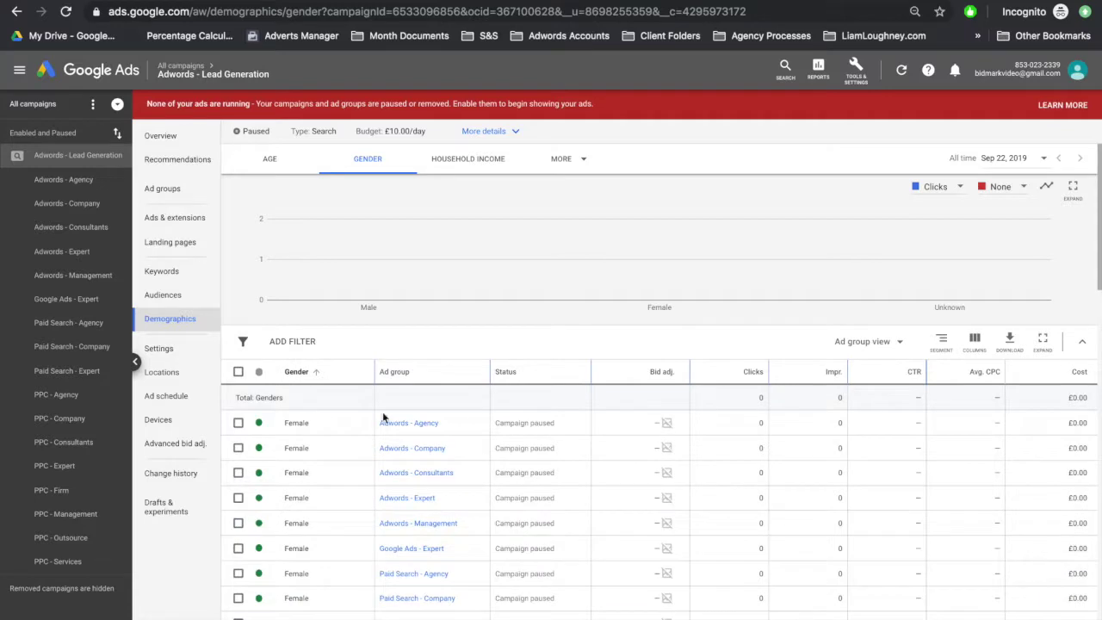
Step: Exclude Female from the Agency, Company and Consultants ad groups, then show campaign totals
click(266, 427)
click(267, 448)
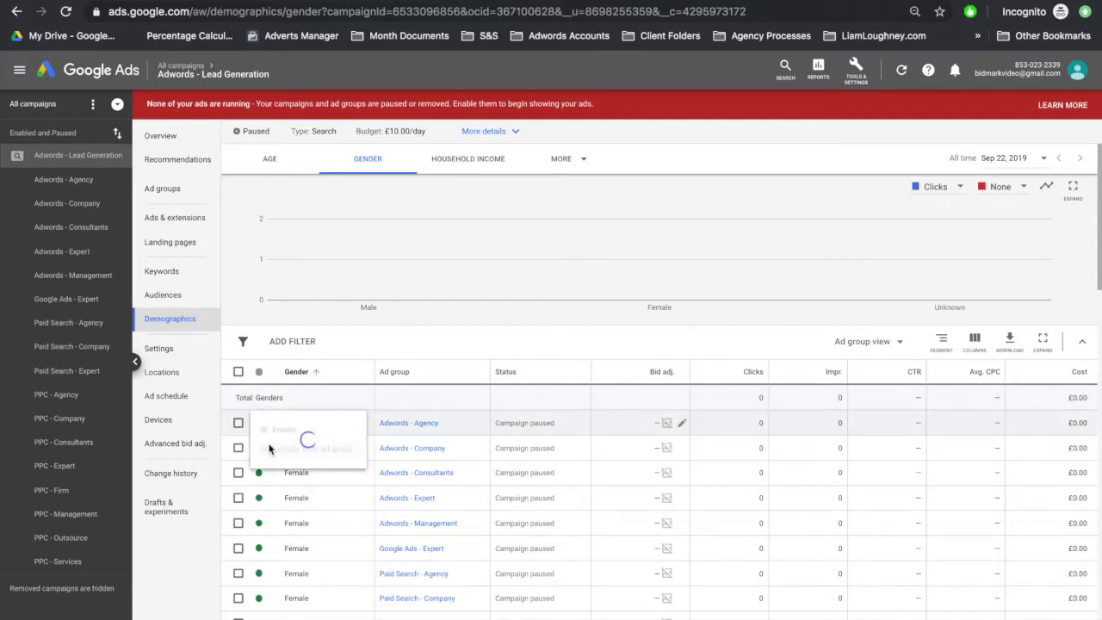
click(263, 448)
click(274, 473)
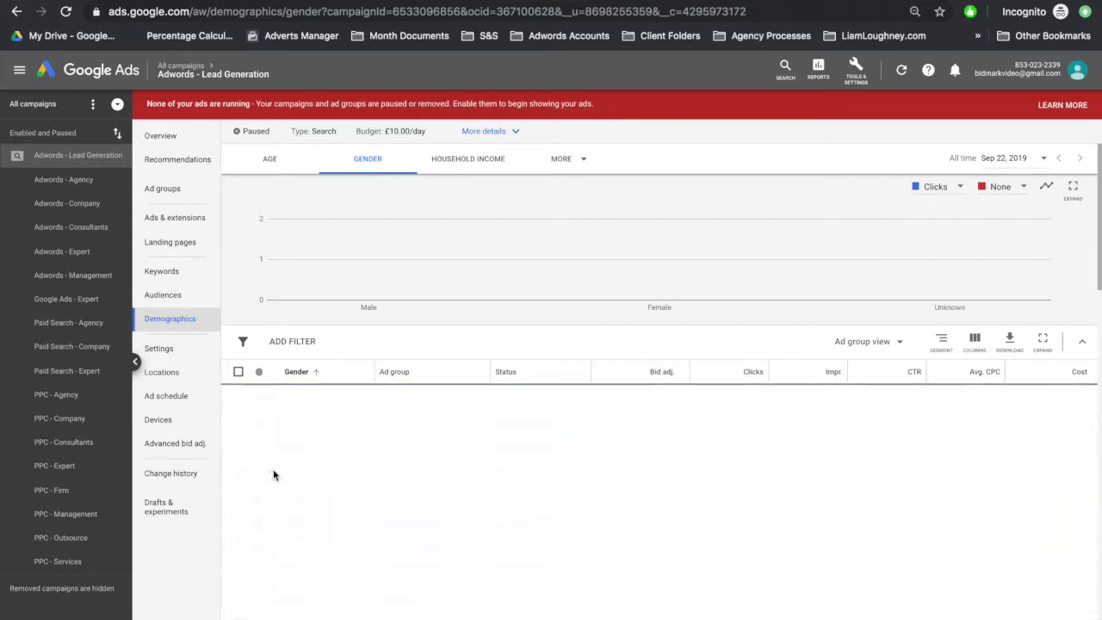
click(264, 478)
click(274, 496)
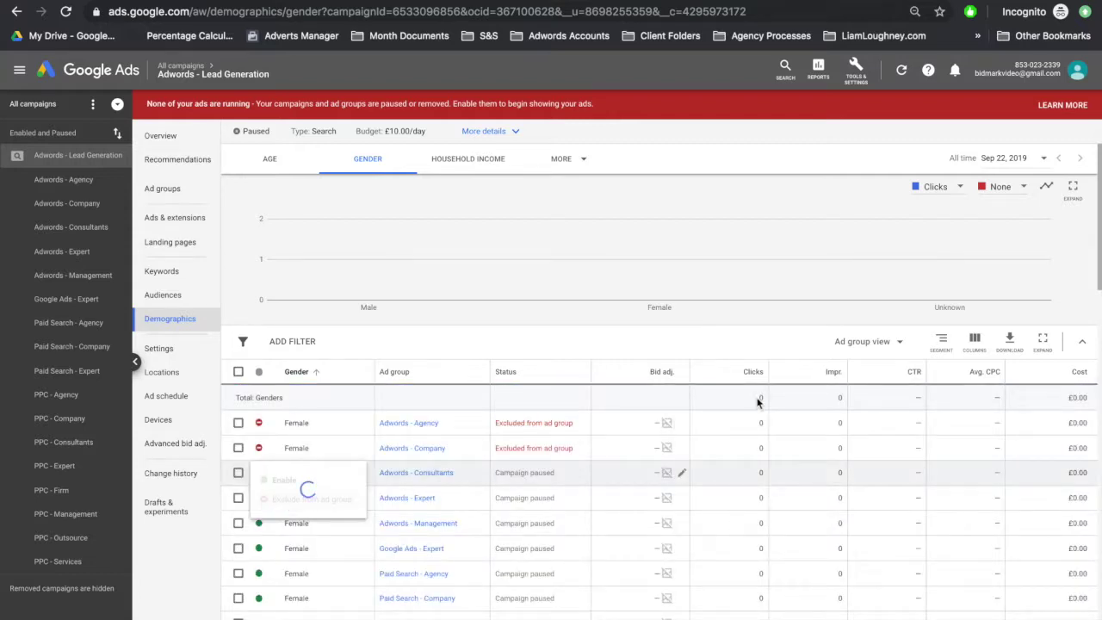
click(865, 340)
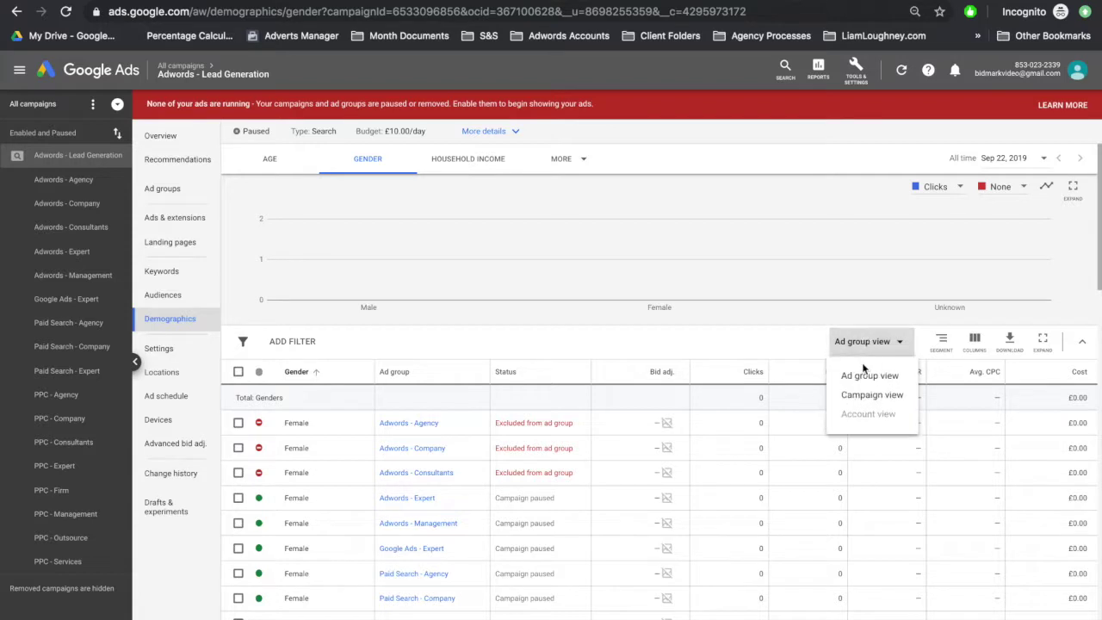
click(857, 396)
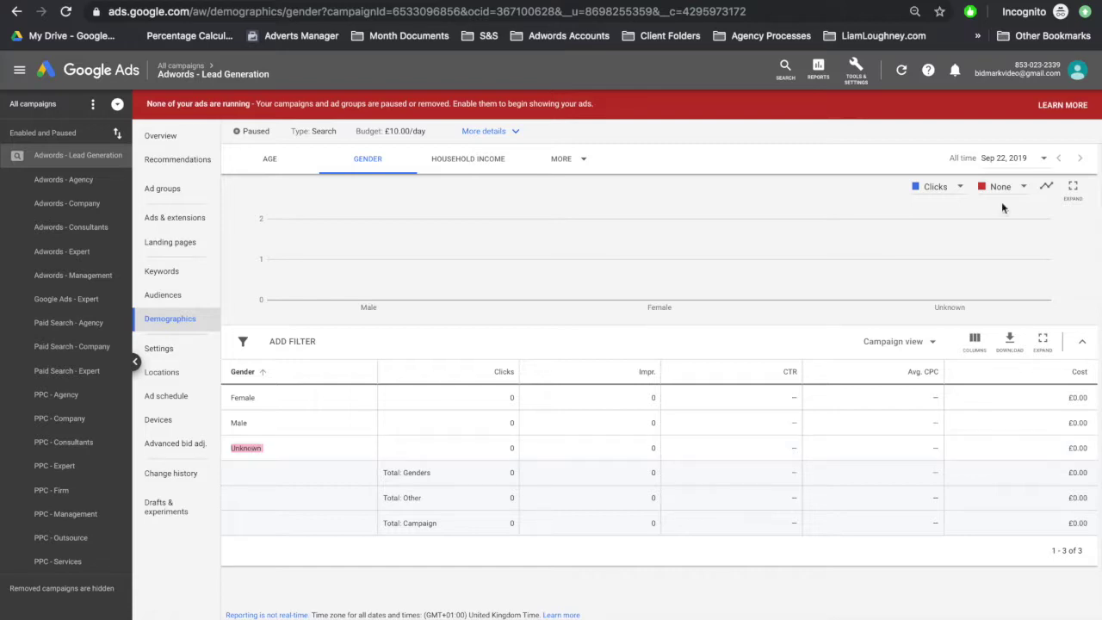
click(1076, 76)
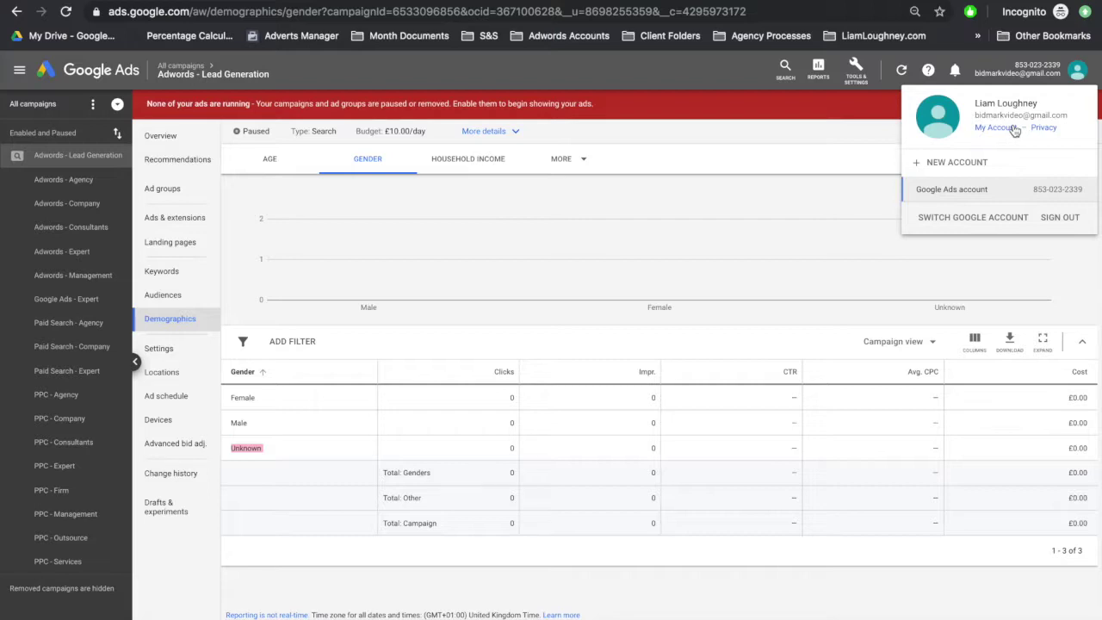
drag(976, 104, 1008, 103)
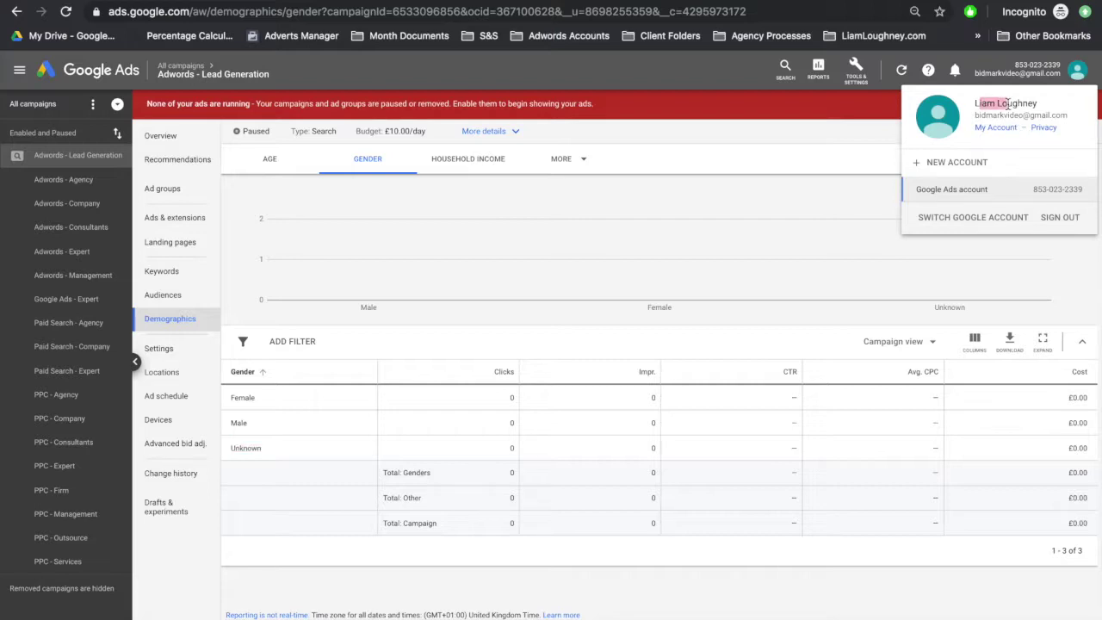
click(720, 210)
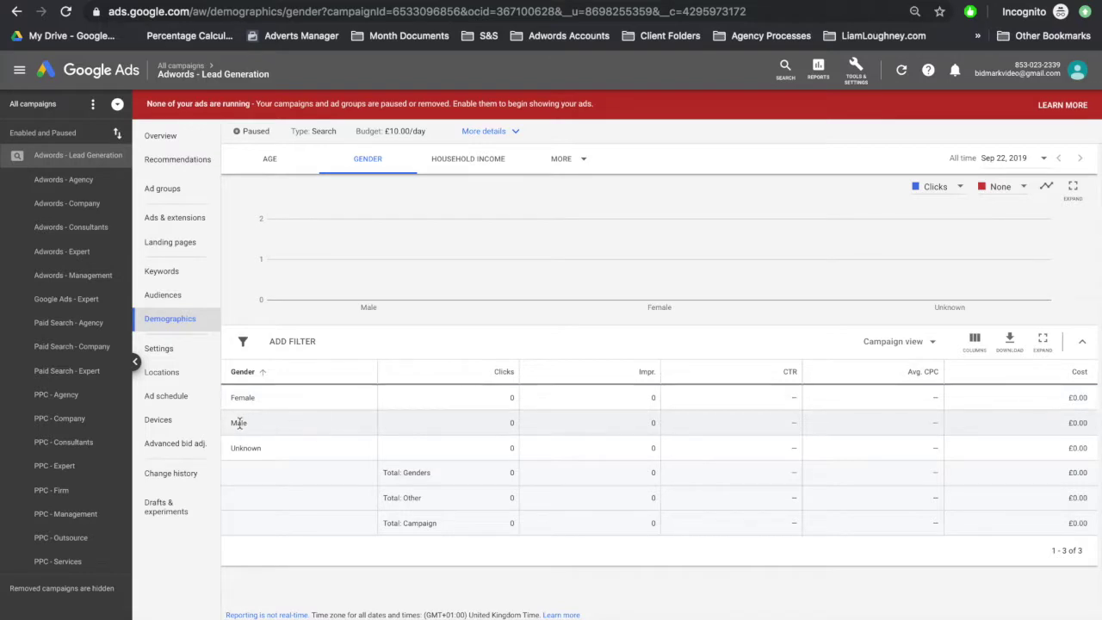
drag(233, 423, 255, 448)
Step: Check the Household income and ad-group-level Combinations reports, then open the campaign Settings
click(479, 168)
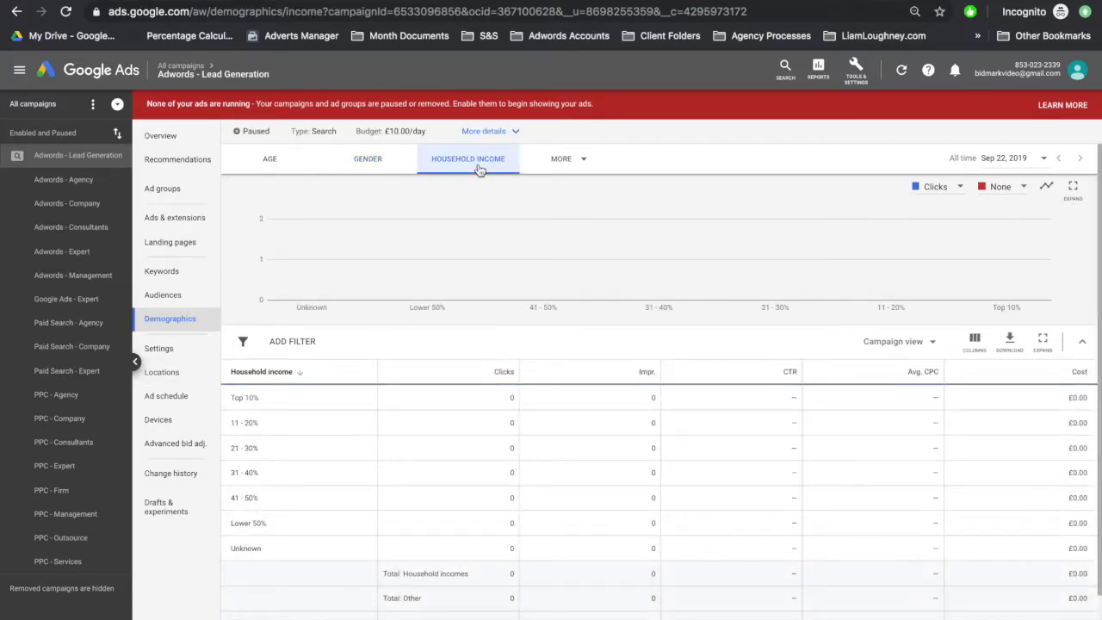
click(556, 161)
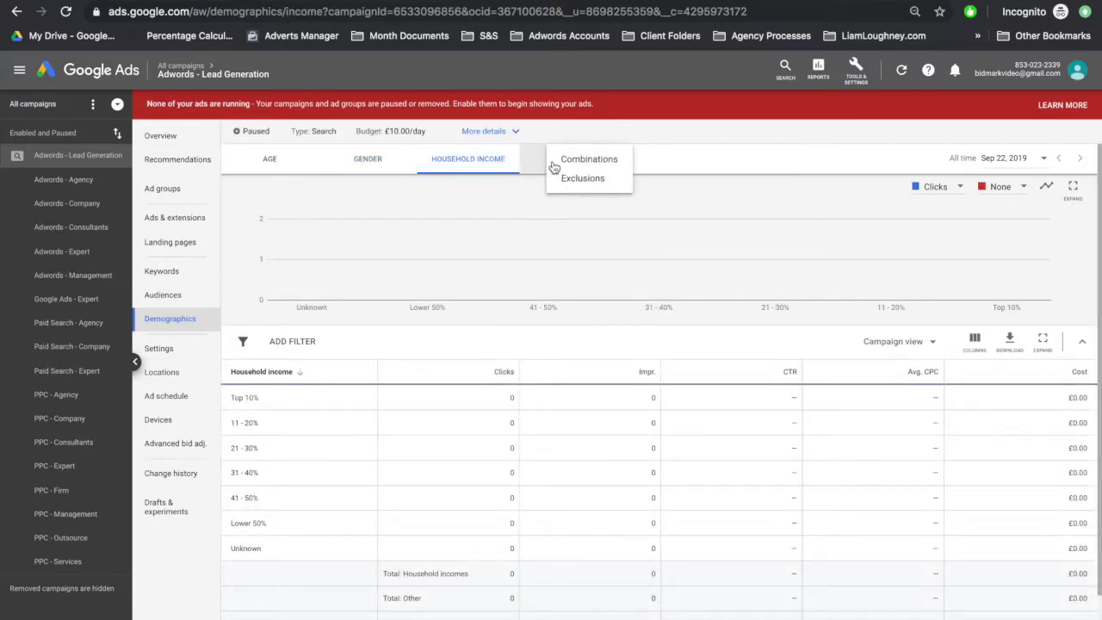
click(564, 161)
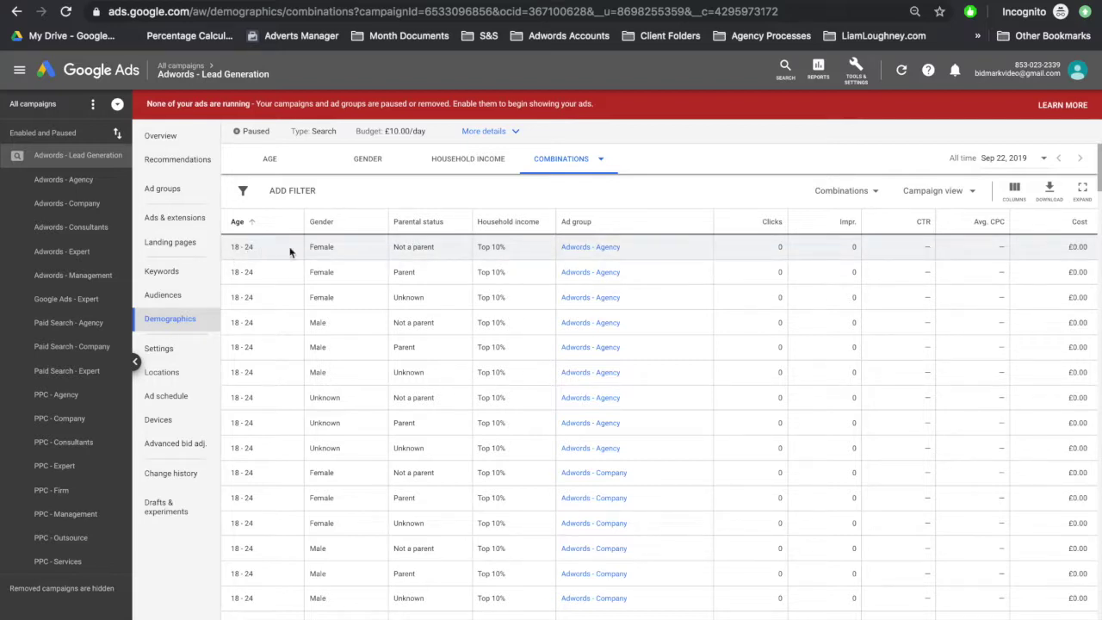
click(936, 190)
click(936, 224)
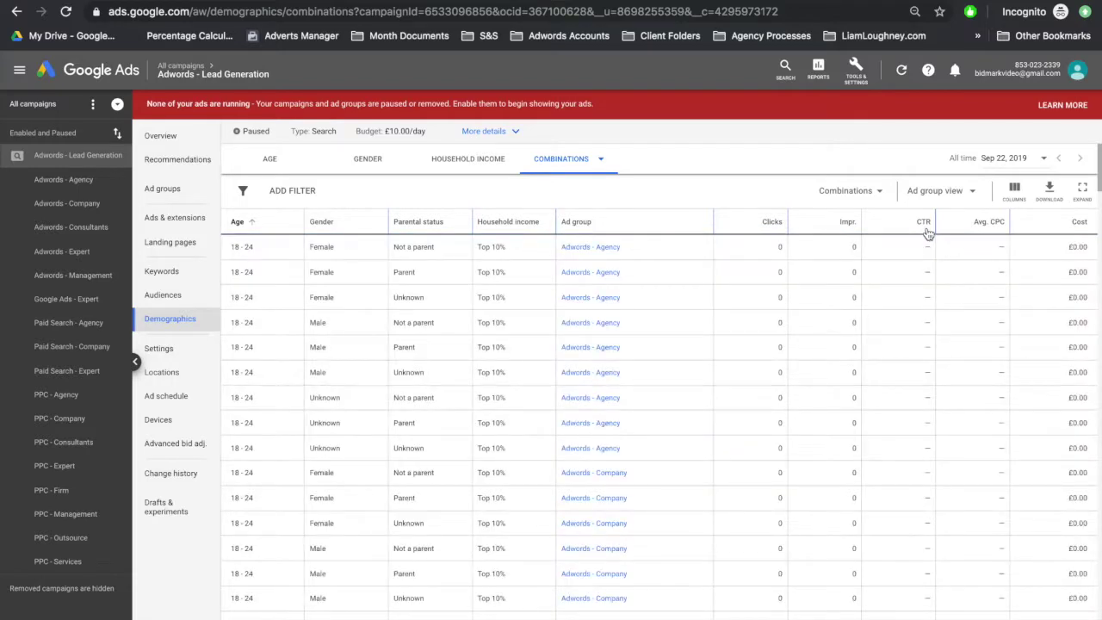
click(274, 165)
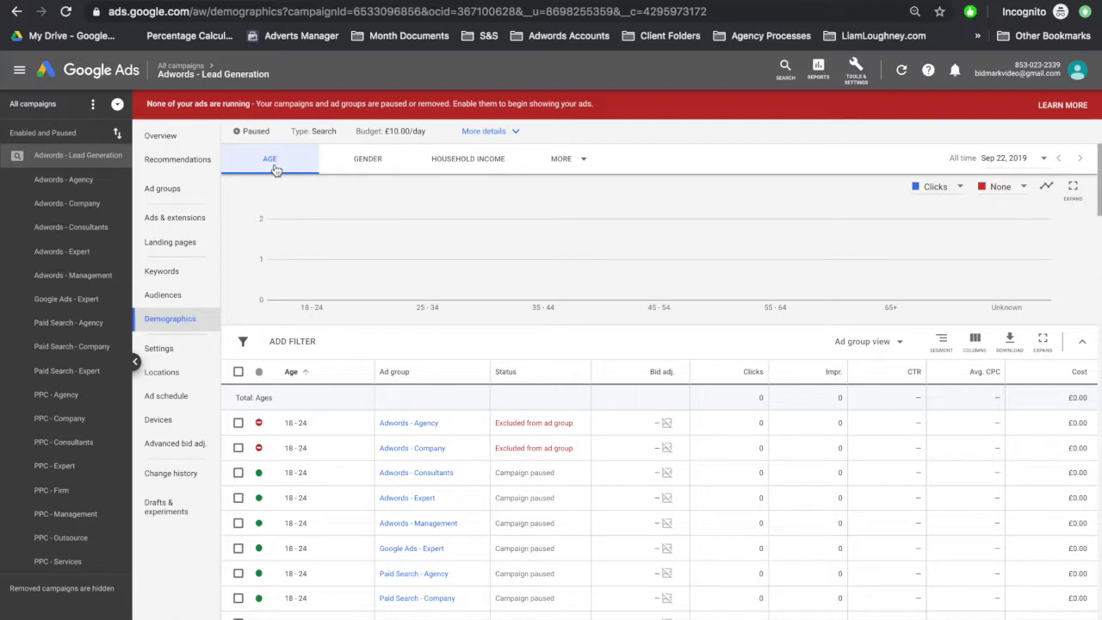
click(158, 353)
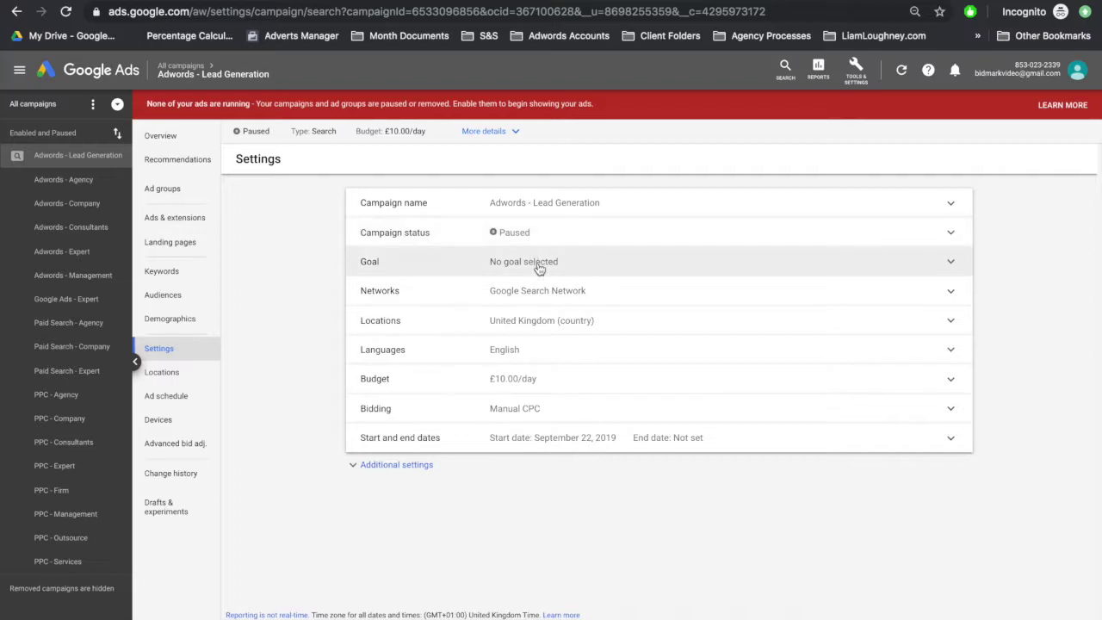
Step: Replace the United Kingdom location target with Leeds, England, United Kingdom and save
click(524, 293)
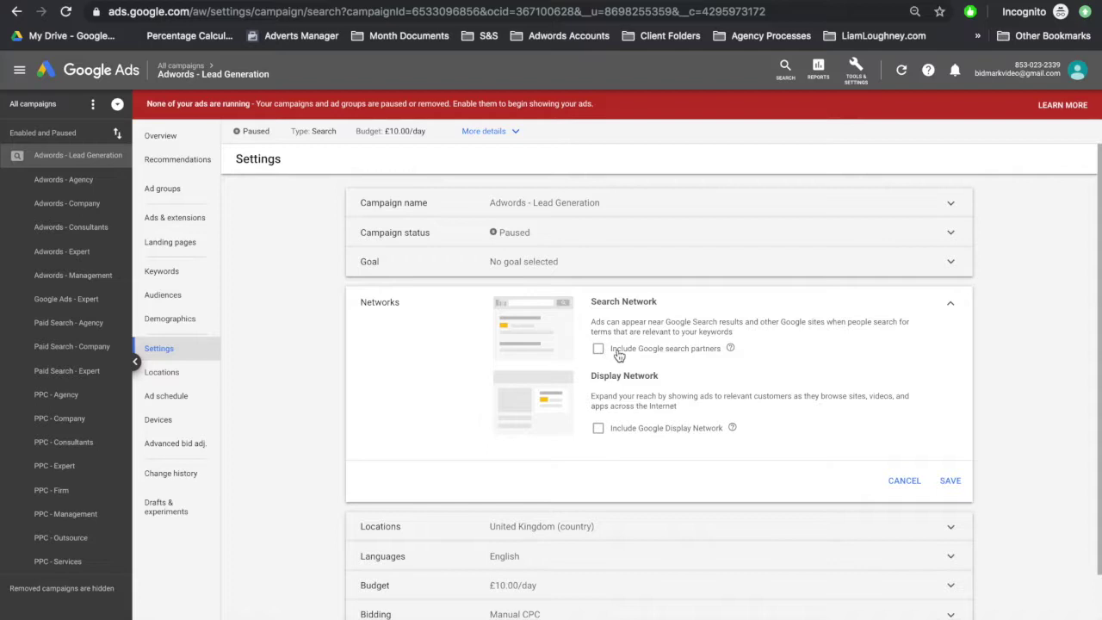
click(952, 303)
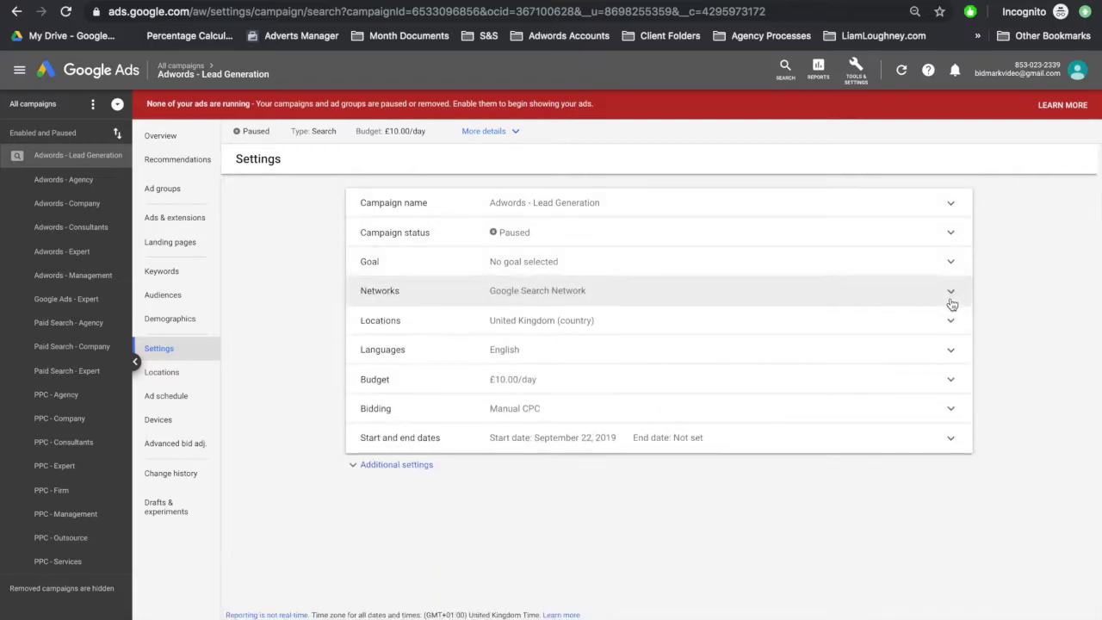
click(584, 327)
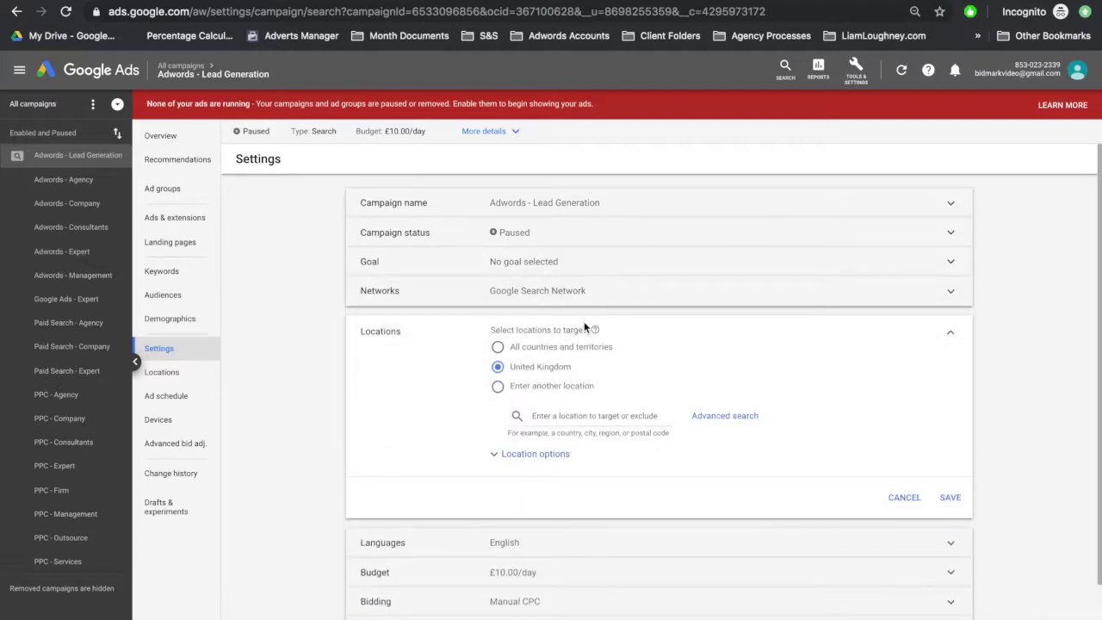
click(503, 385)
click(552, 416)
text(leeds)
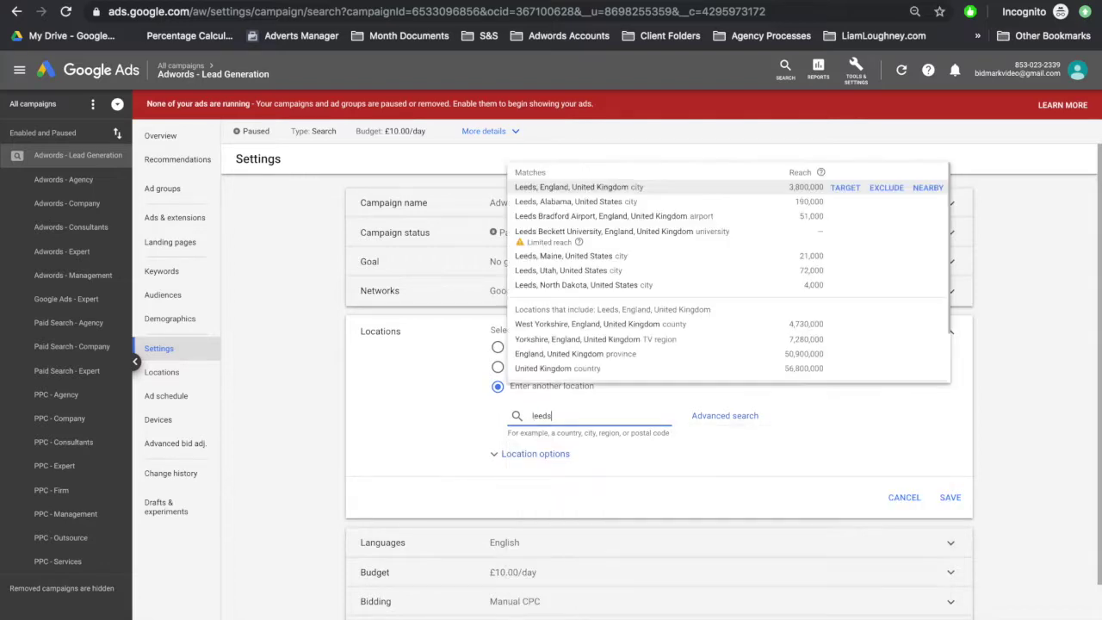
click(844, 187)
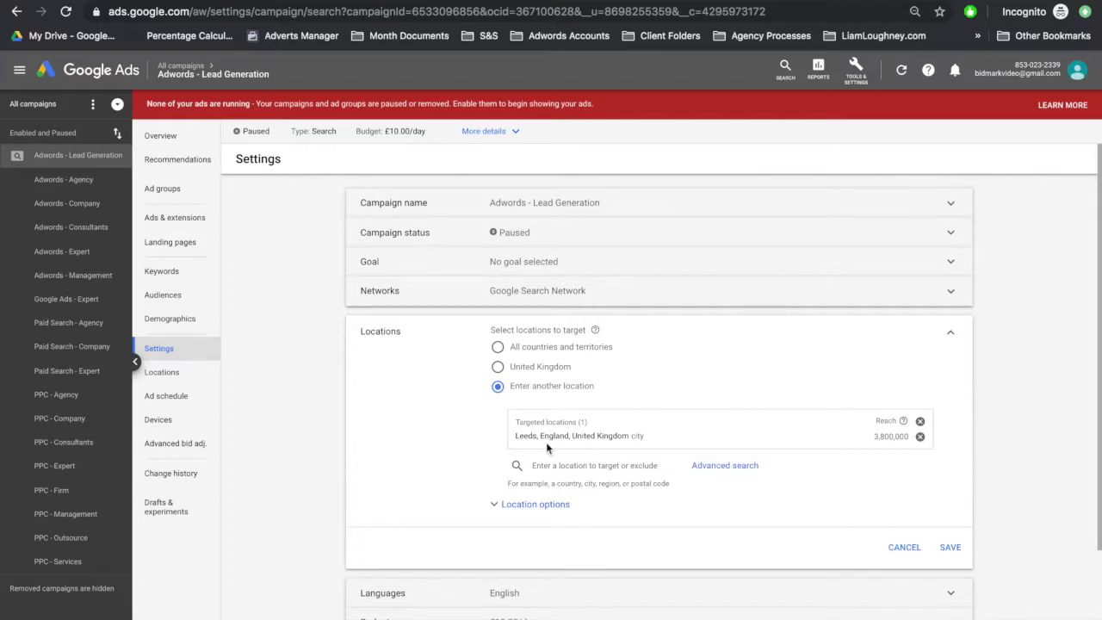
click(944, 548)
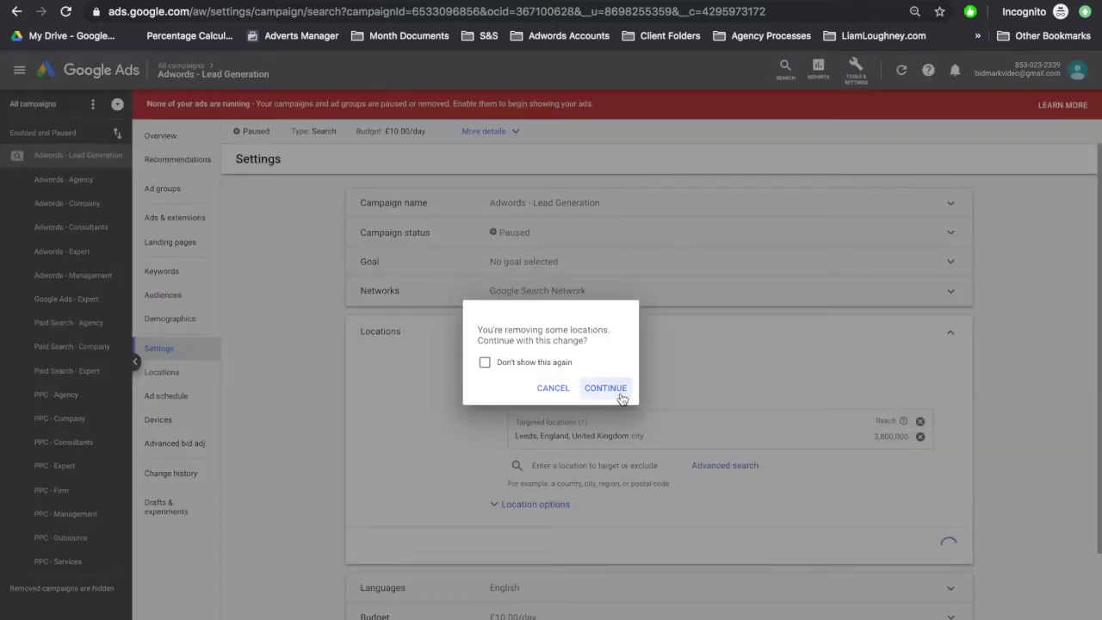
click(605, 388)
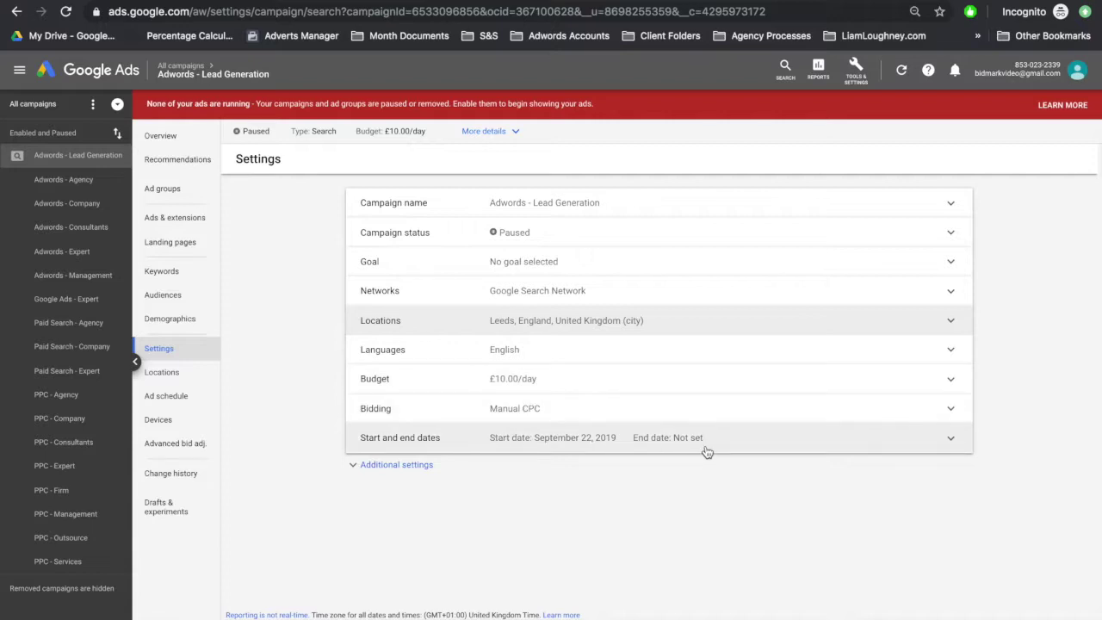
click(391, 465)
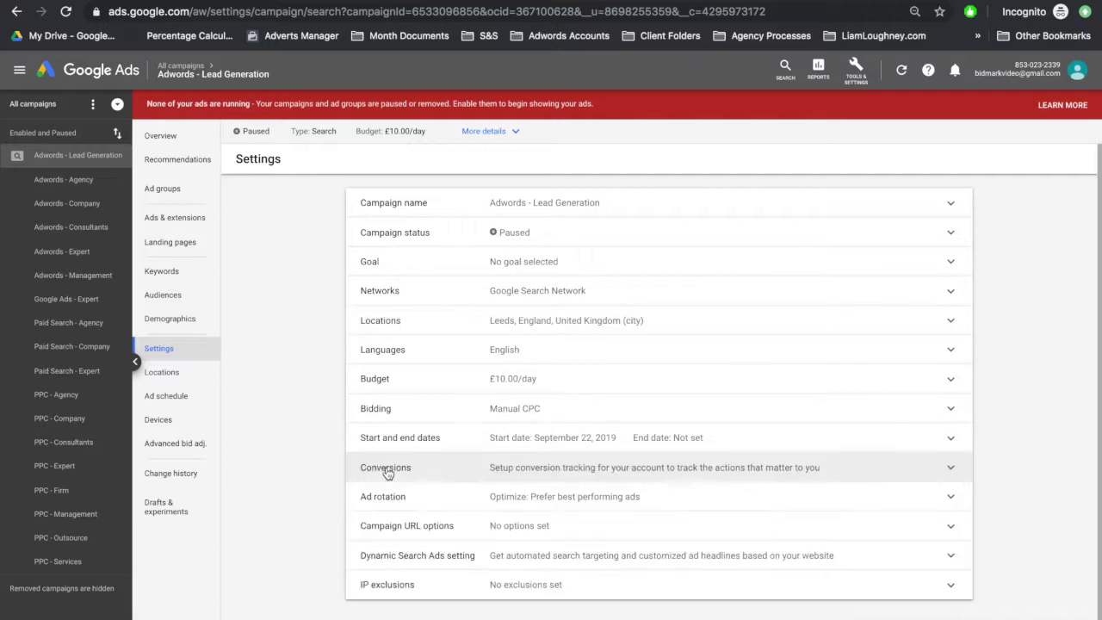
Step: Expand the Conversions setting and collapse it again without changes
click(475, 479)
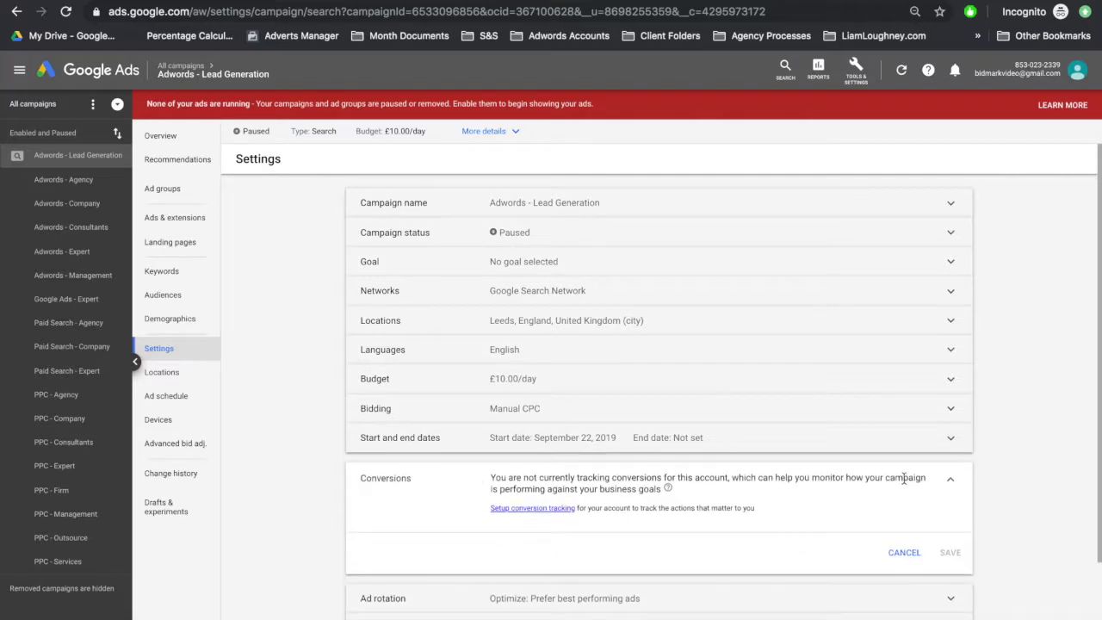
click(950, 480)
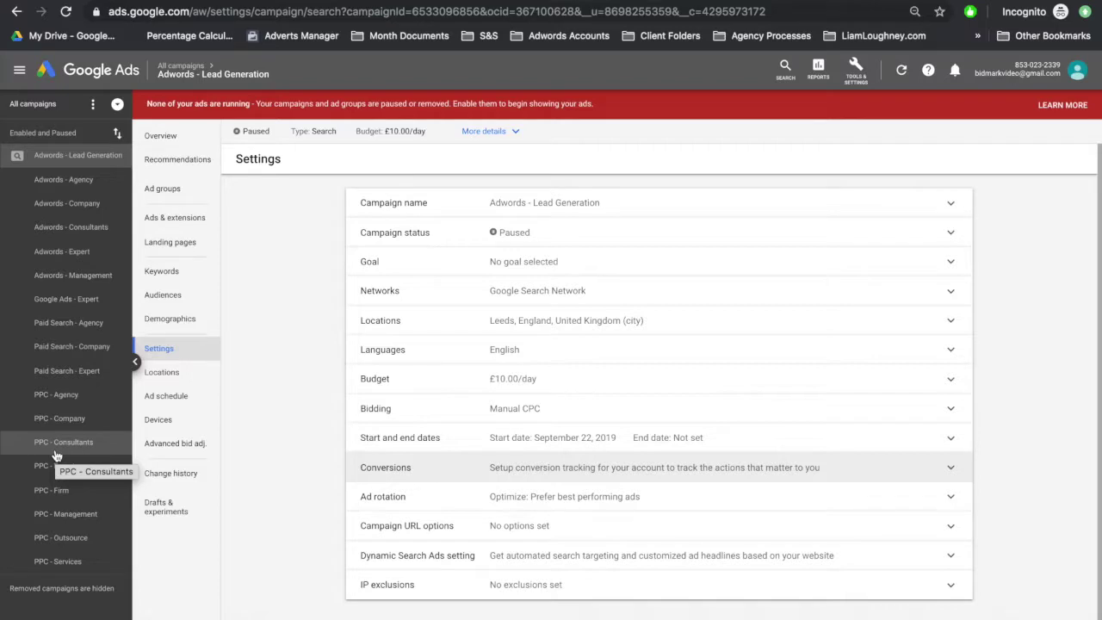
Step: Leave the campaign's first keyword unchecked and go to the campaign Settings page
click(181, 270)
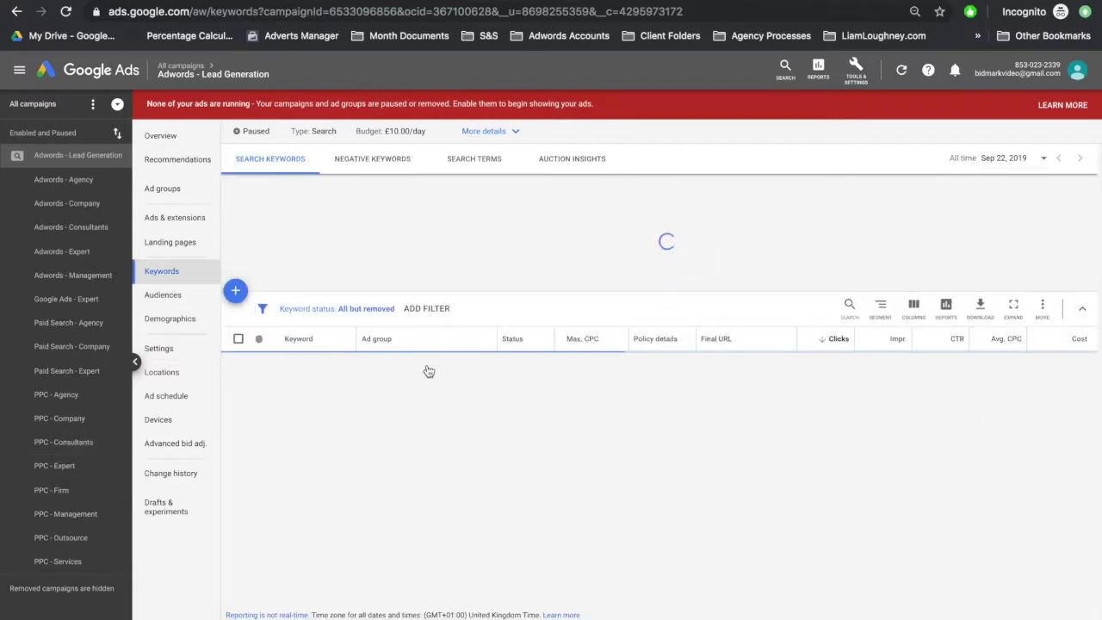
scroll(351, 413, down, 2)
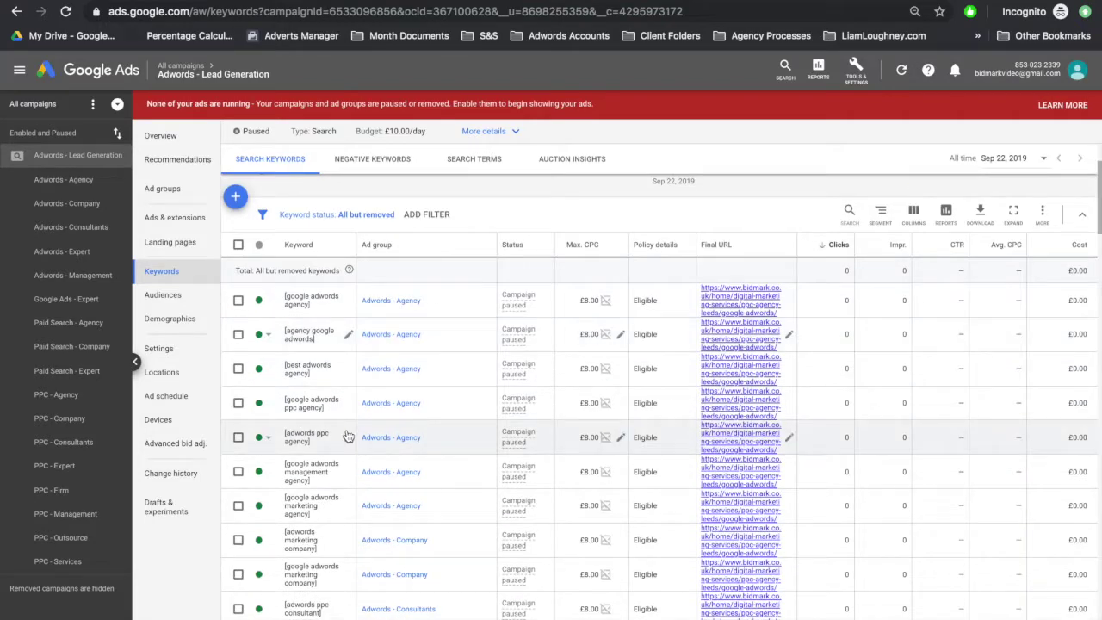
click(239, 300)
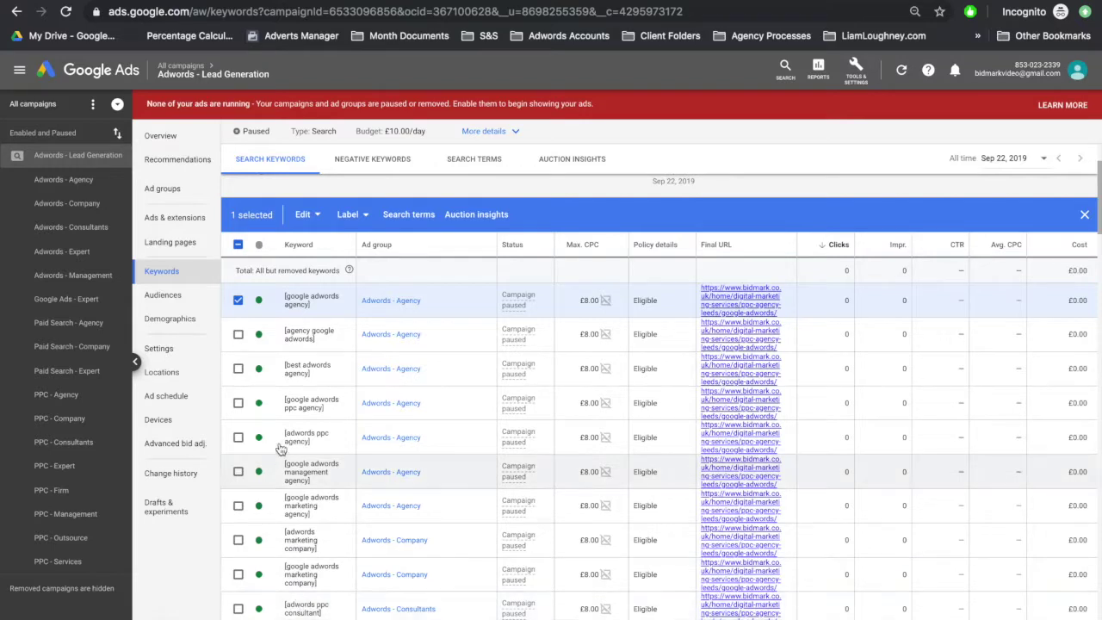
click(262, 337)
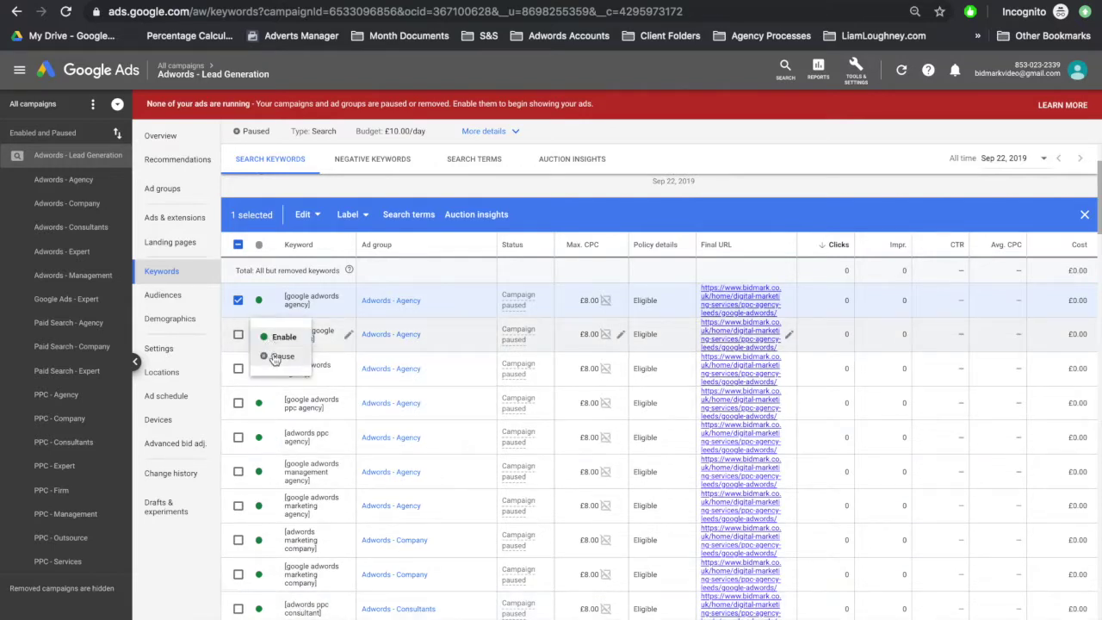
click(239, 299)
click(239, 299)
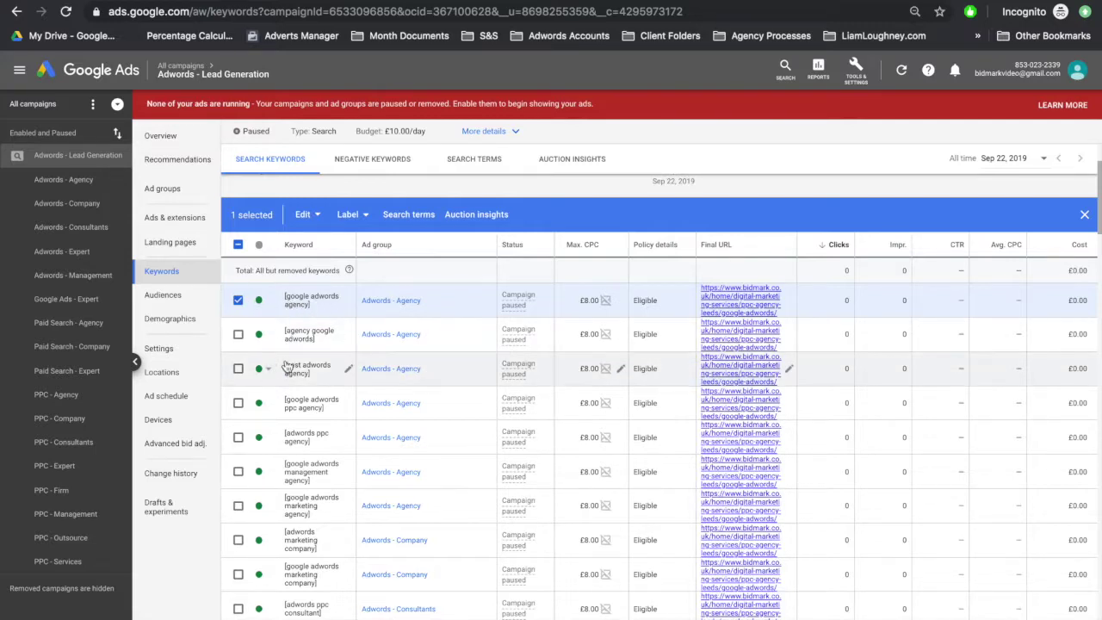
click(239, 300)
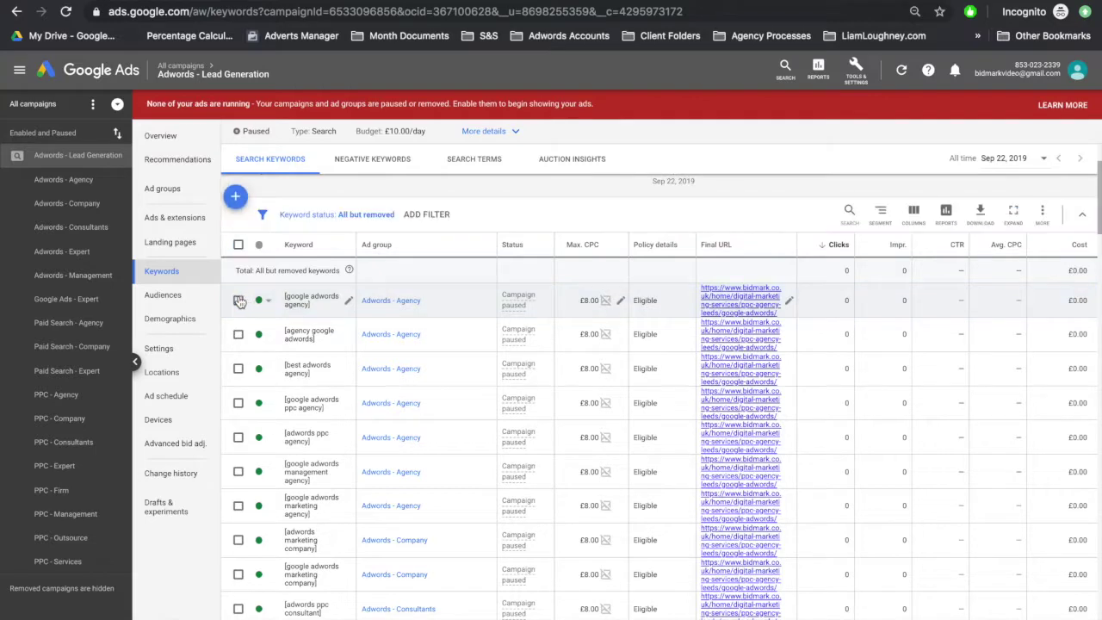
click(178, 348)
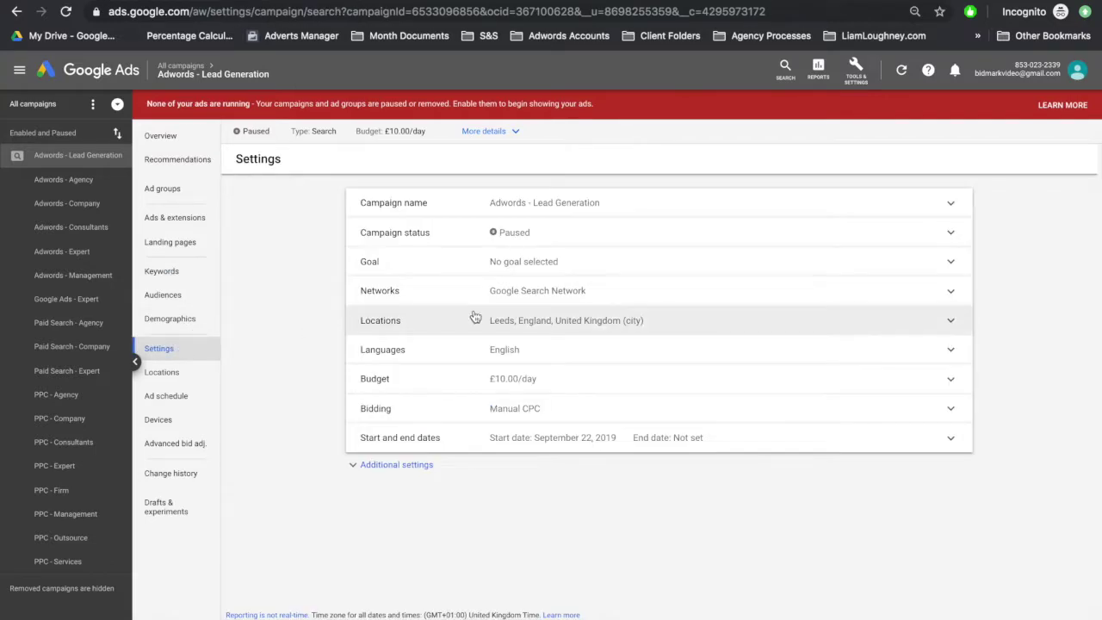
Step: In Additional settings, keep ad rotation on Optimize: Prefer best performing ads and save
click(386, 470)
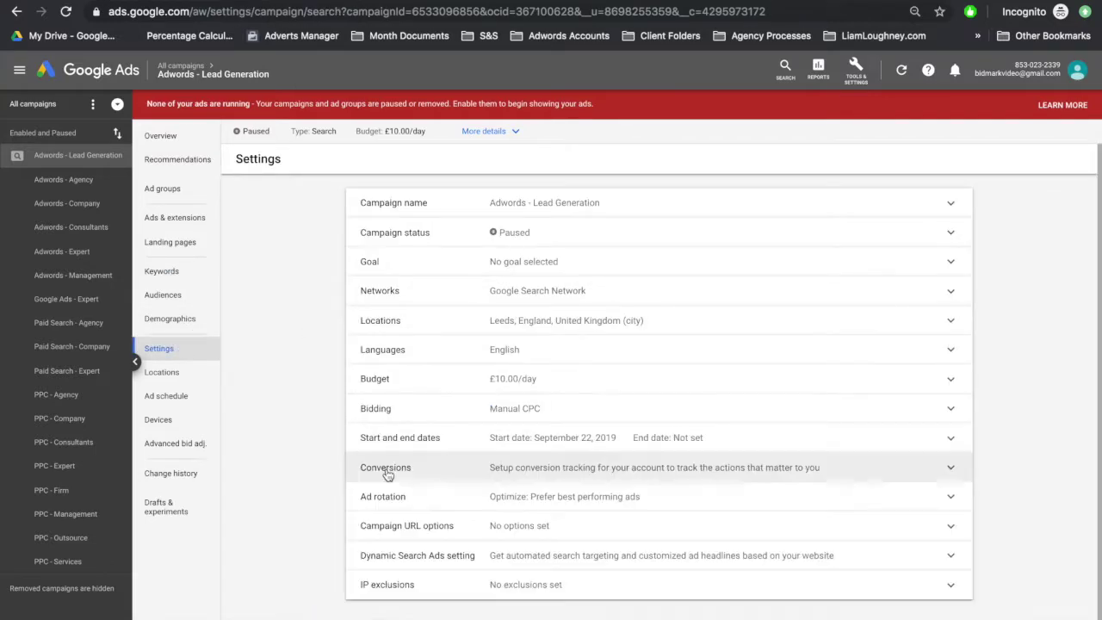
click(525, 496)
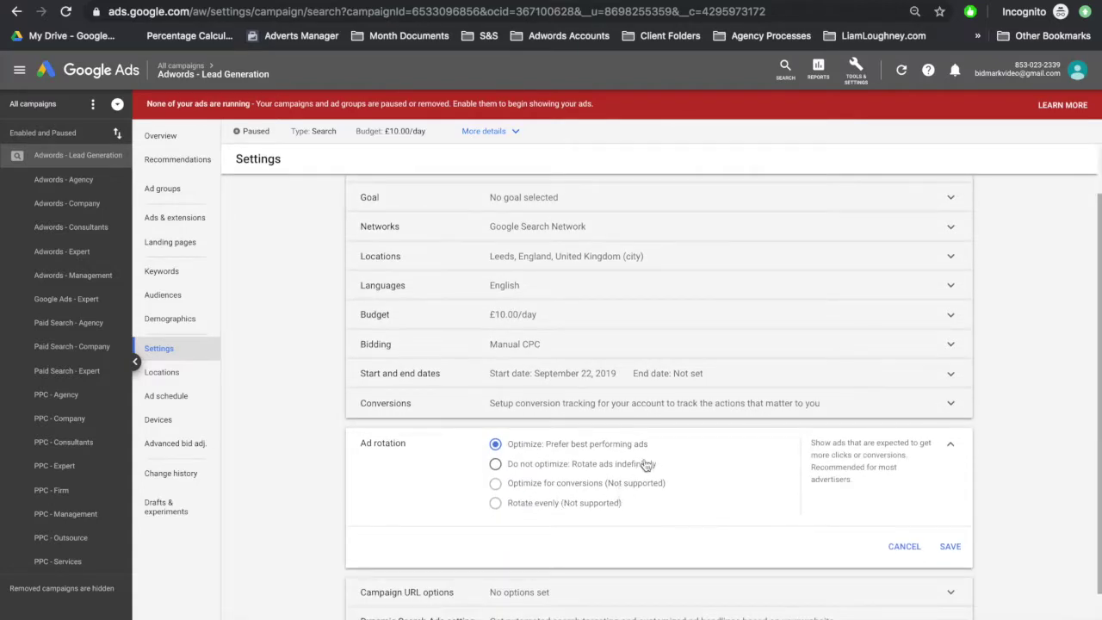
click(579, 473)
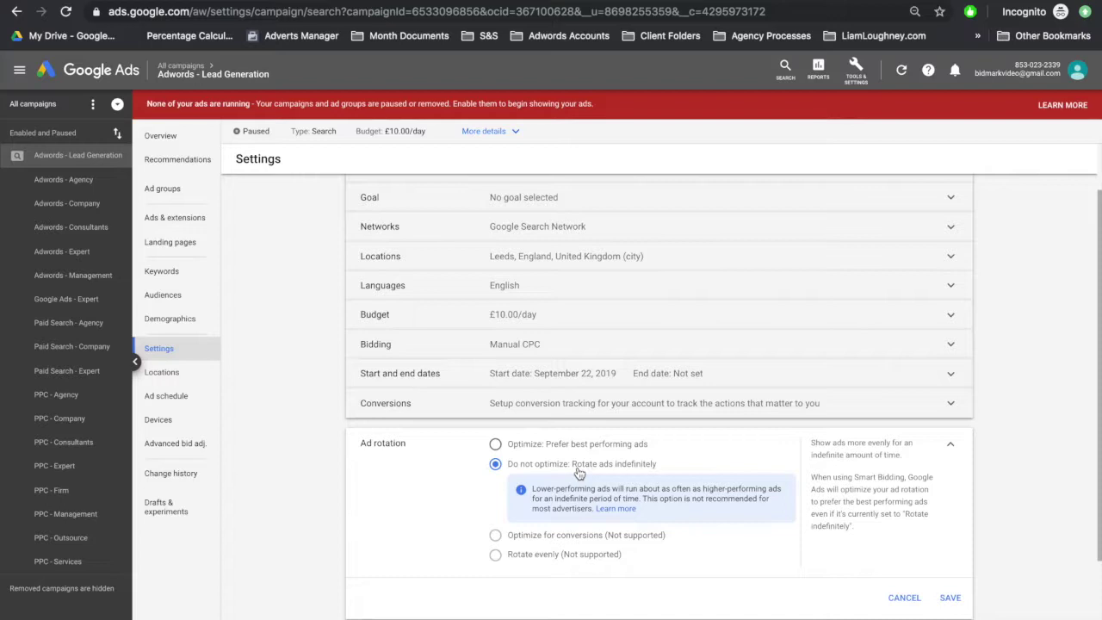
click(544, 448)
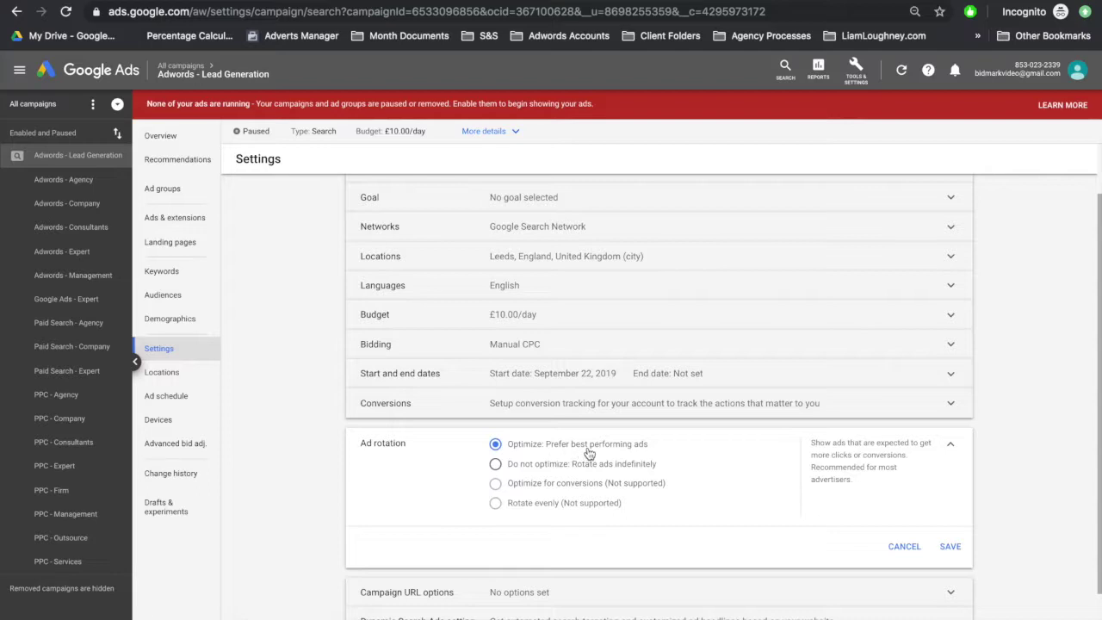
click(952, 548)
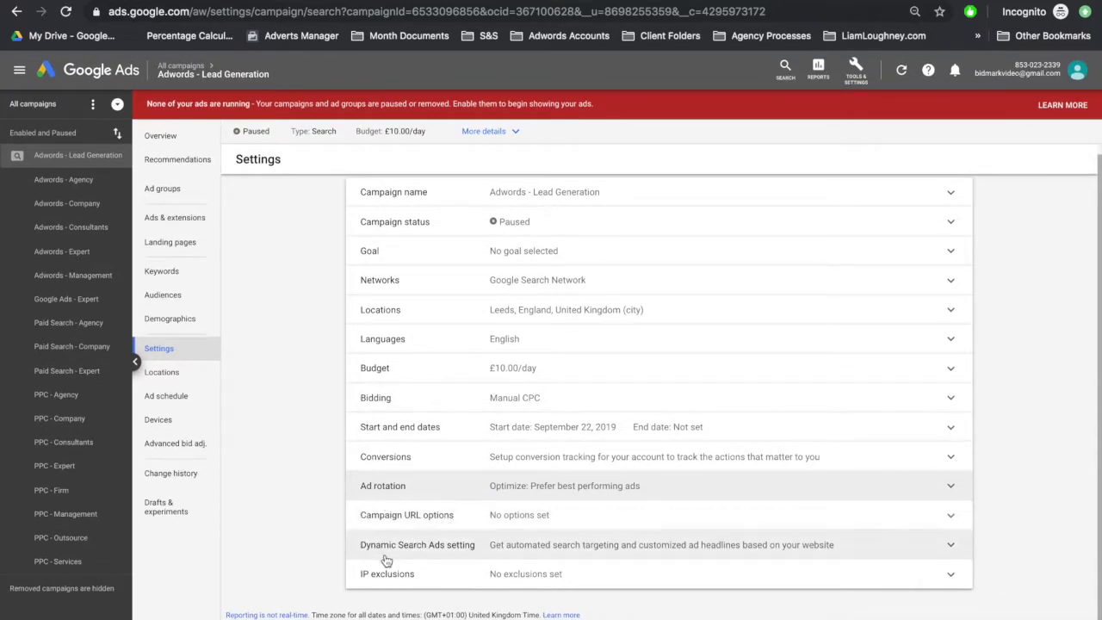
Step: Save Campaign URL options with no tracking template or other options set
click(430, 515)
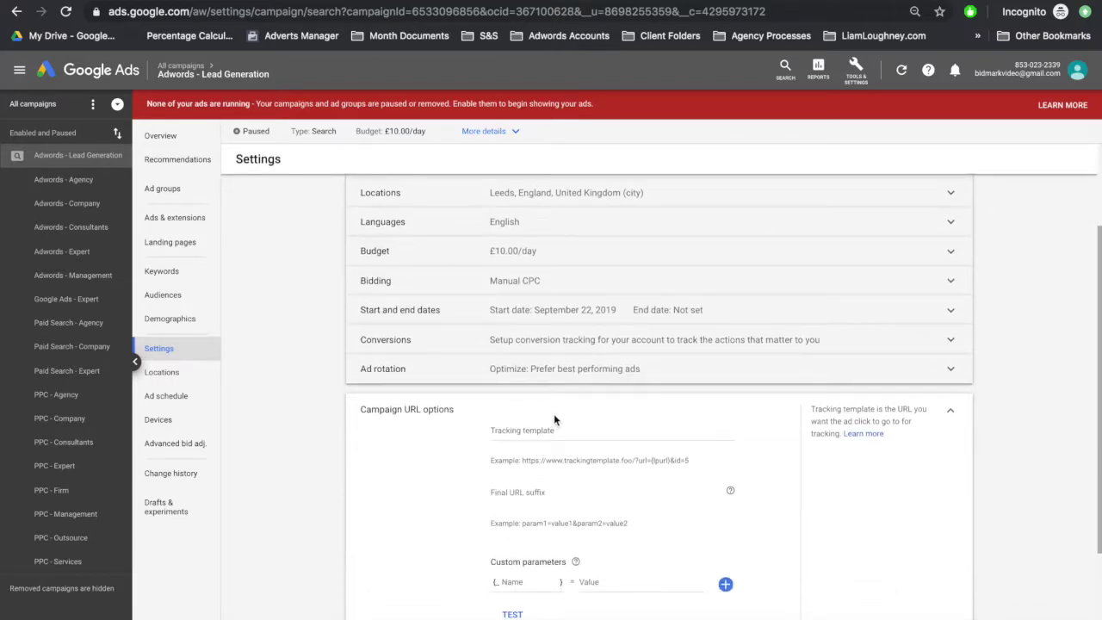
click(503, 427)
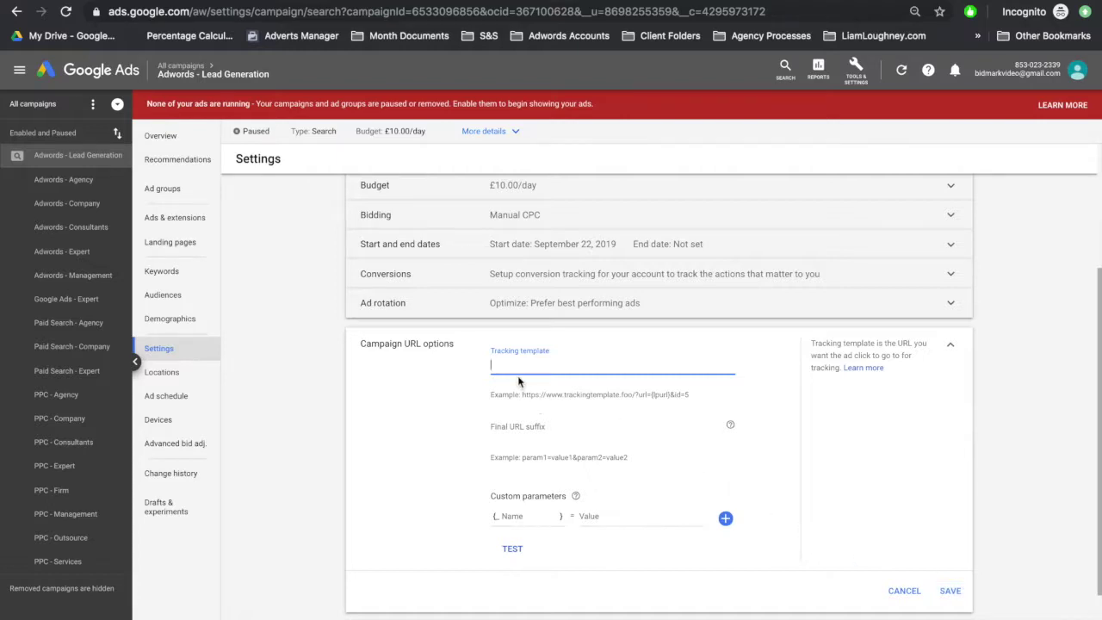
click(948, 590)
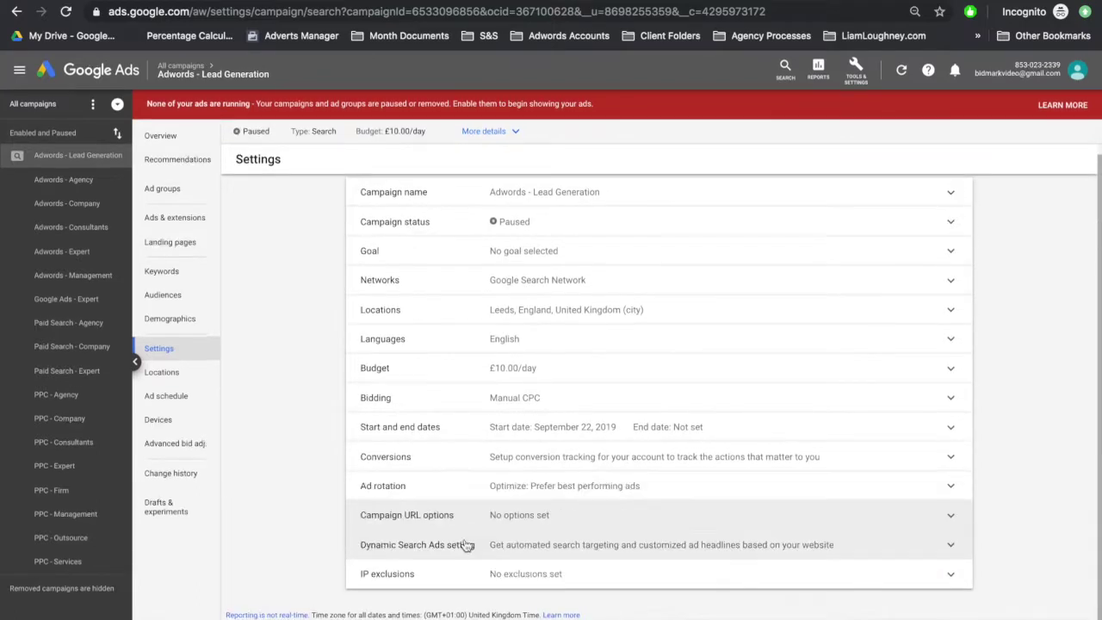
click(465, 545)
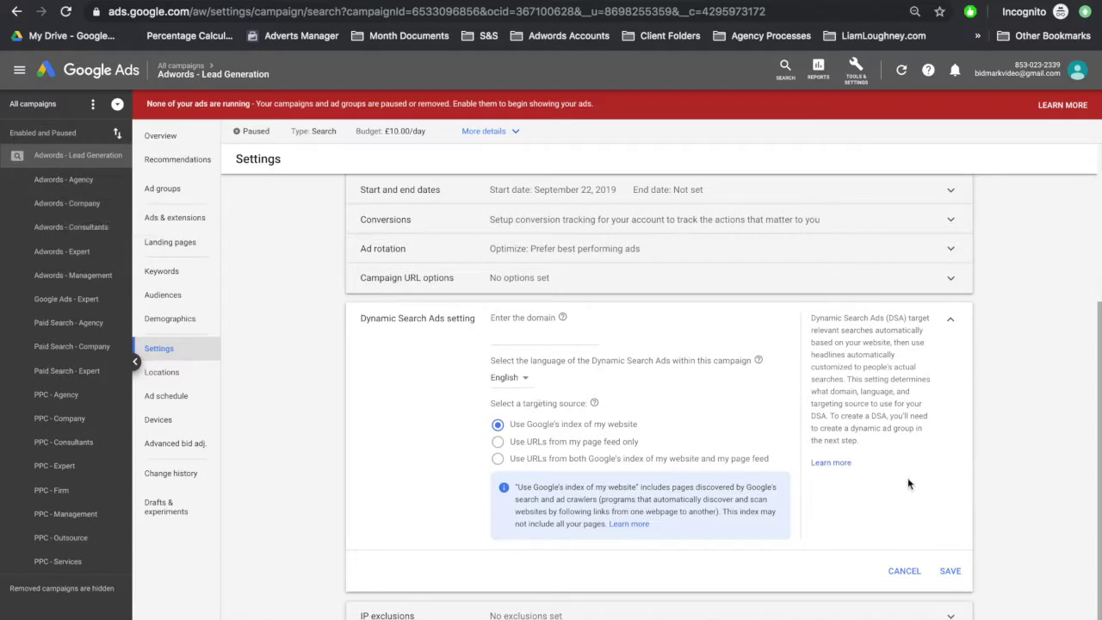
click(950, 571)
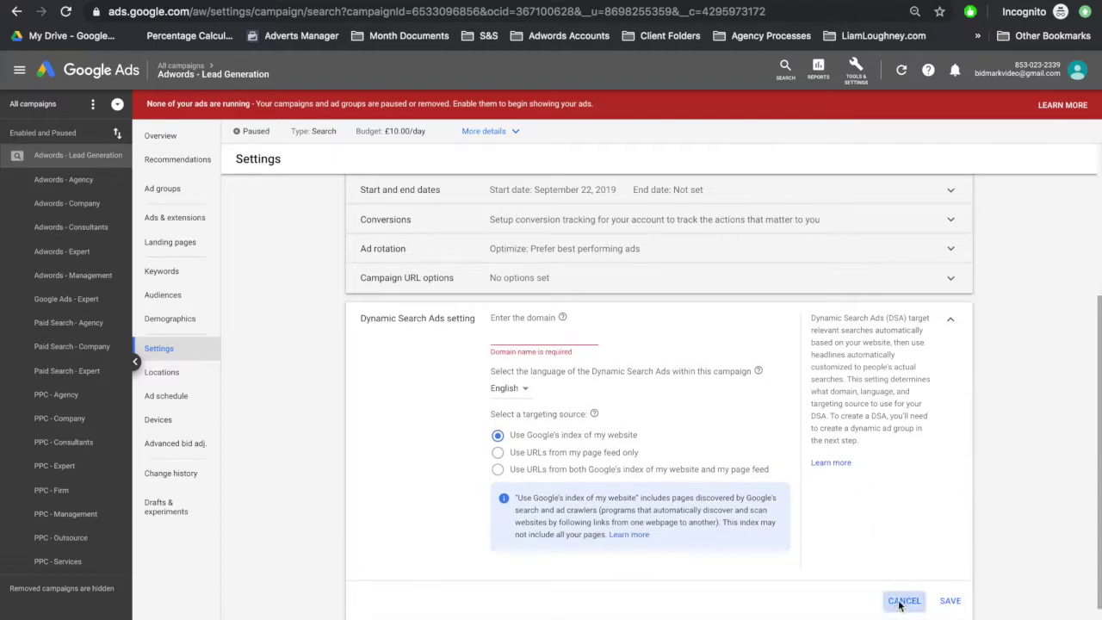
click(900, 598)
click(480, 573)
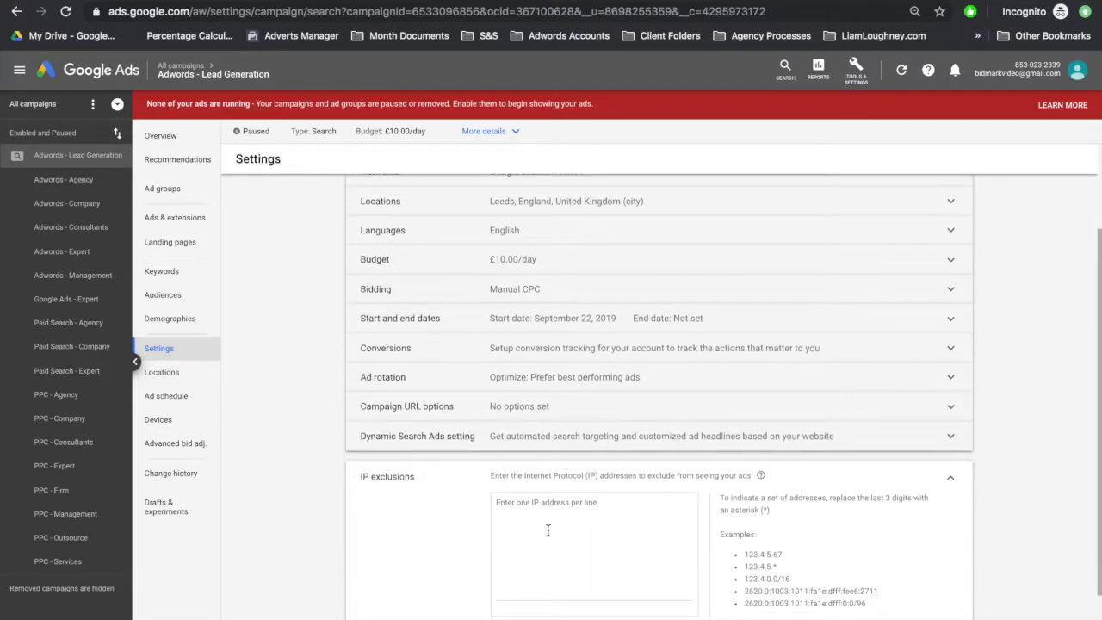
scroll(547, 530, down, 1)
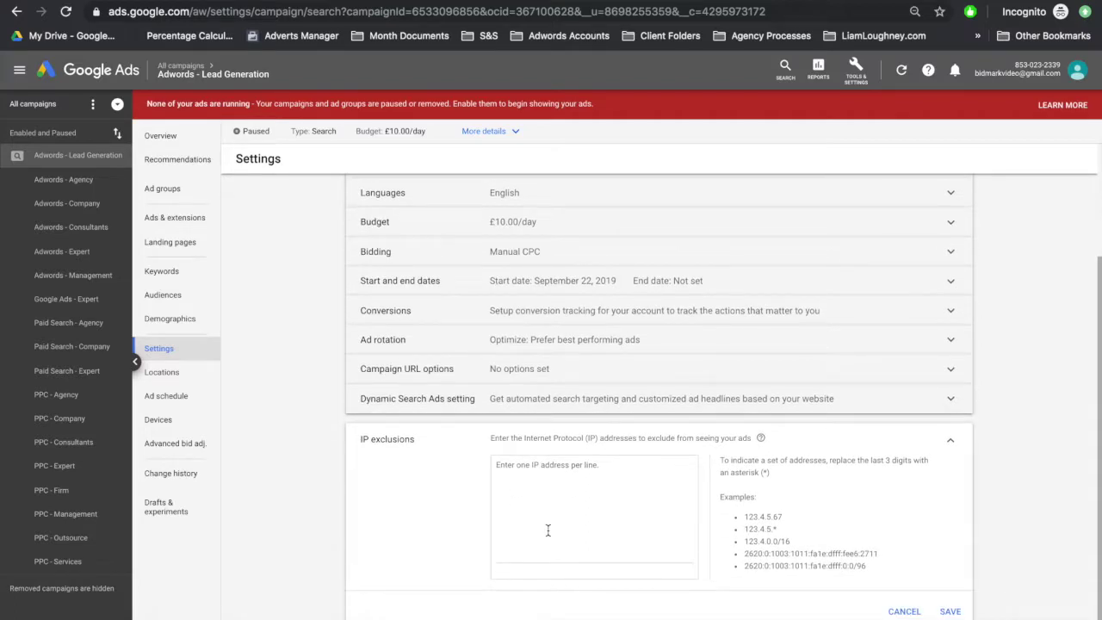
click(951, 611)
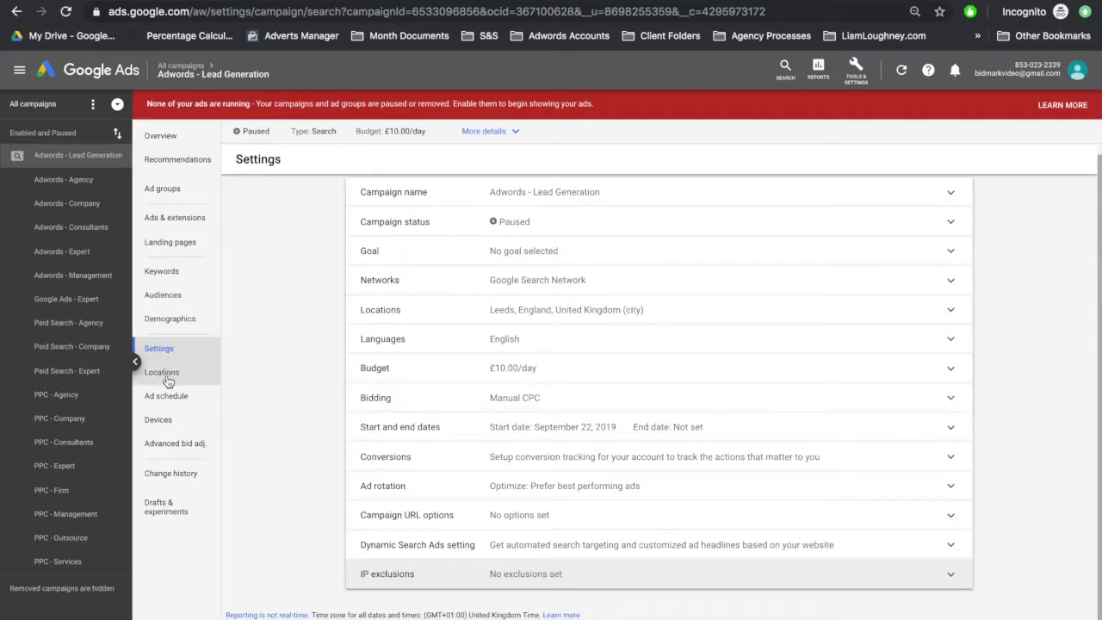
Step: Review the Leeds location targeting, then open the ad schedule for editing
click(168, 379)
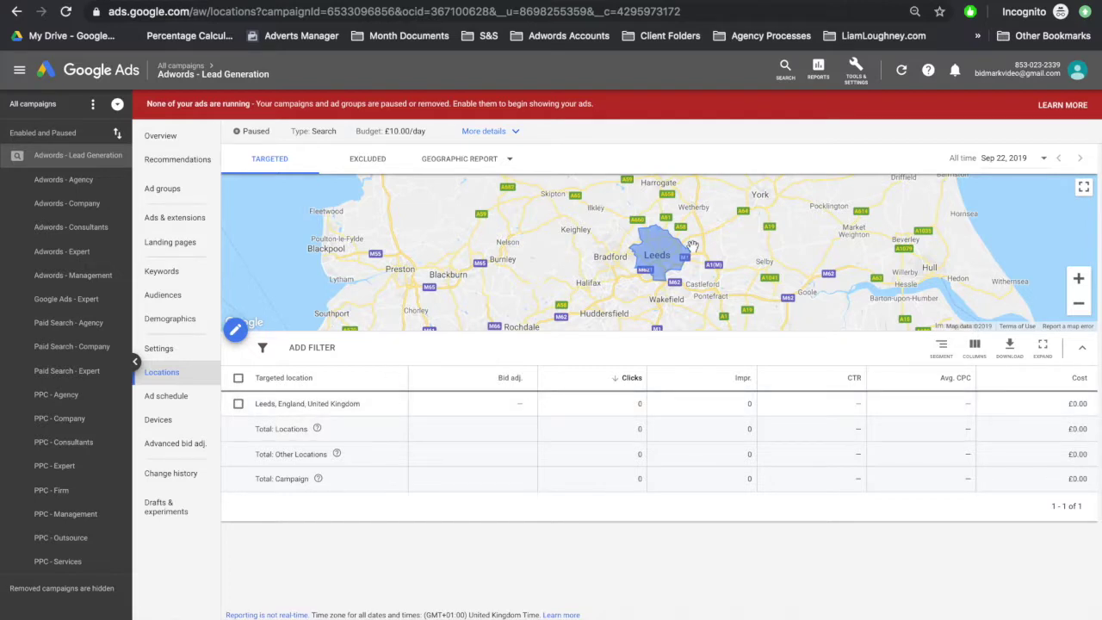
click(164, 403)
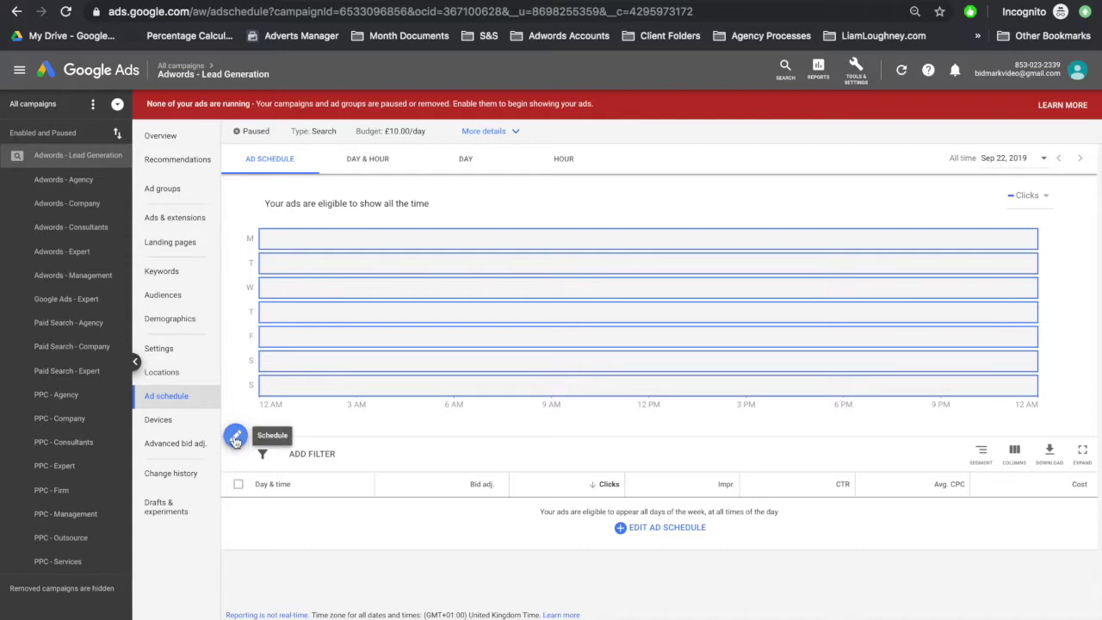
click(235, 437)
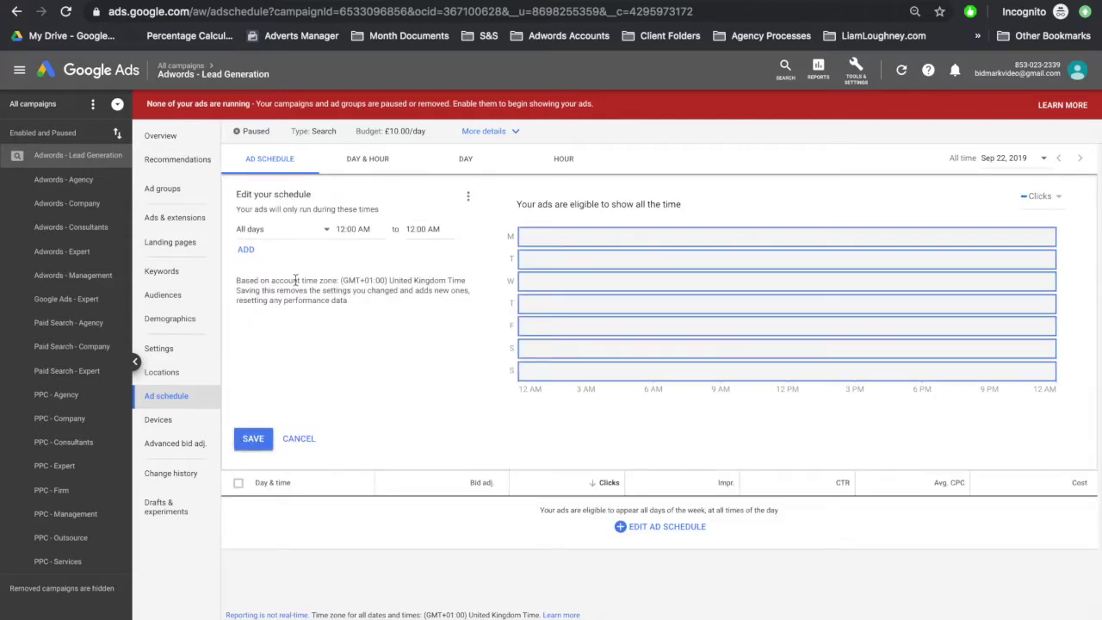
Step: Schedule ads for Mondays - Fridays from 8:00 AM to 6:00 PM and save
click(265, 234)
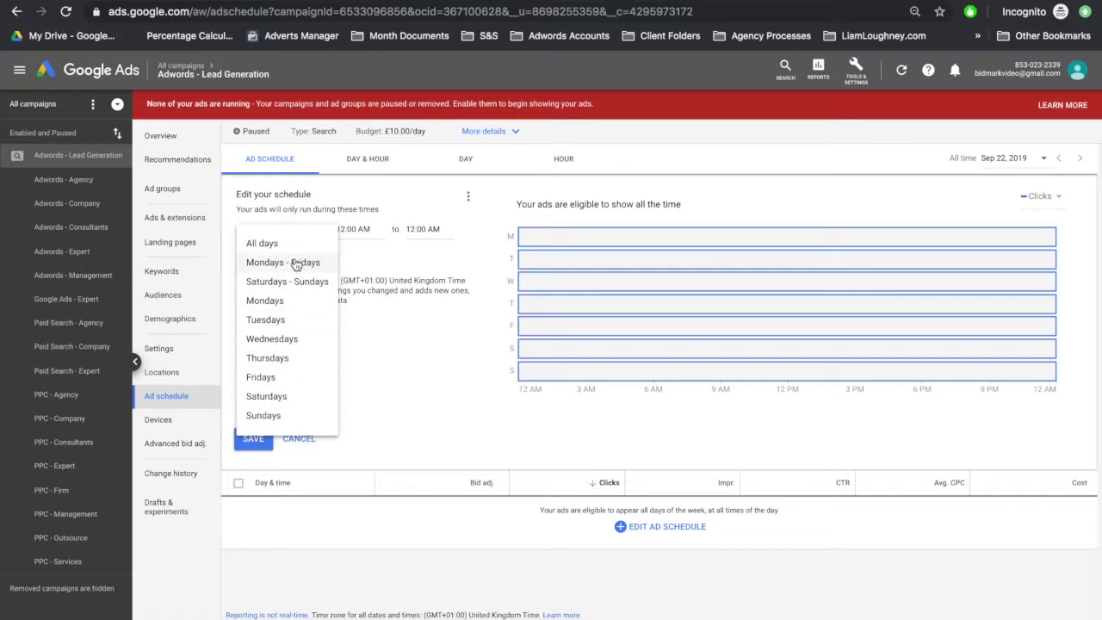
click(296, 262)
click(347, 230)
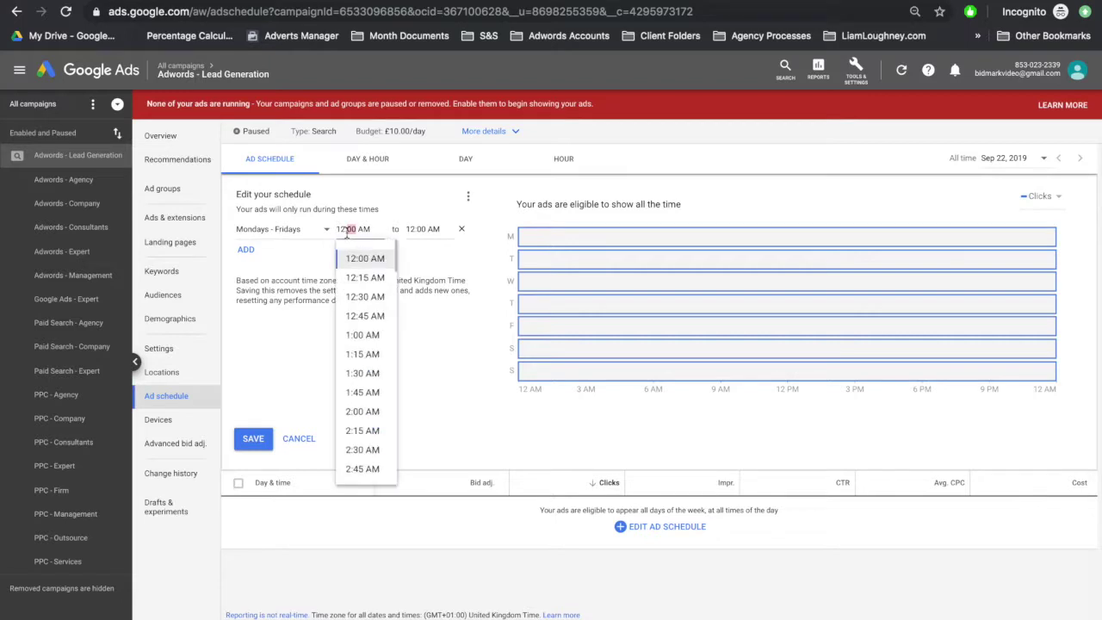
scroll(345, 387, down, 5)
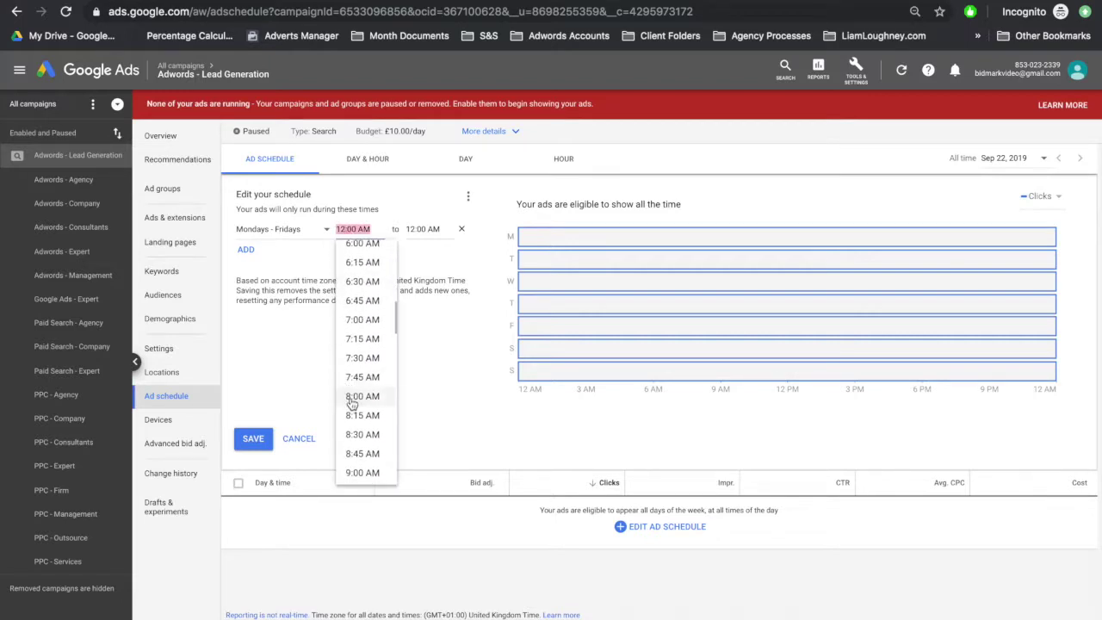
click(351, 401)
click(435, 231)
scroll(442, 336, down, 6)
scroll(444, 337, down, 4)
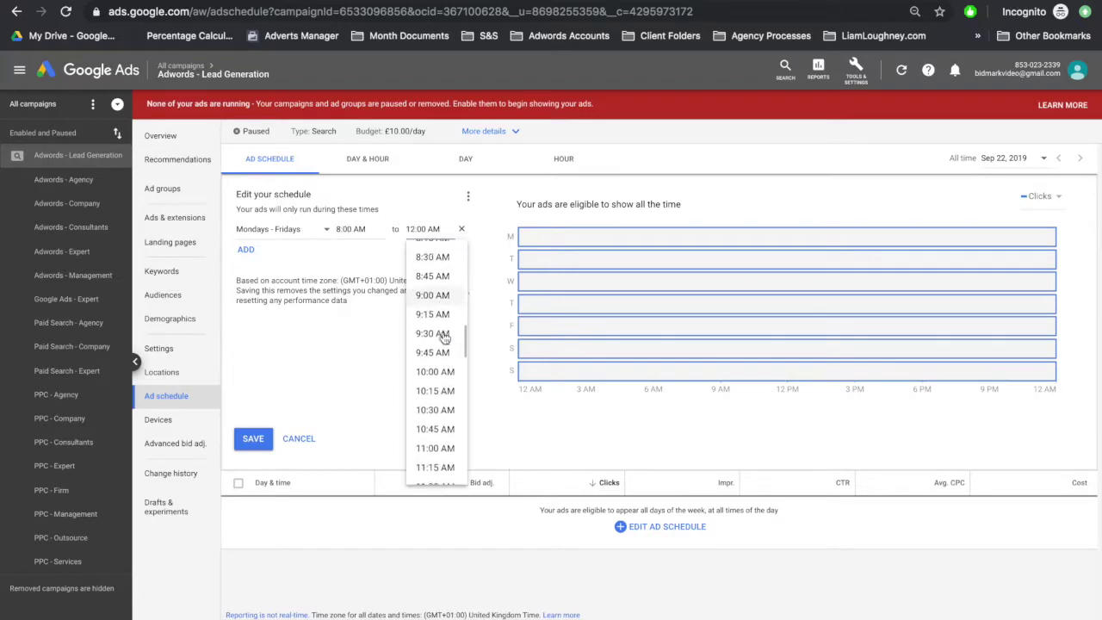
scroll(444, 337, down, 4)
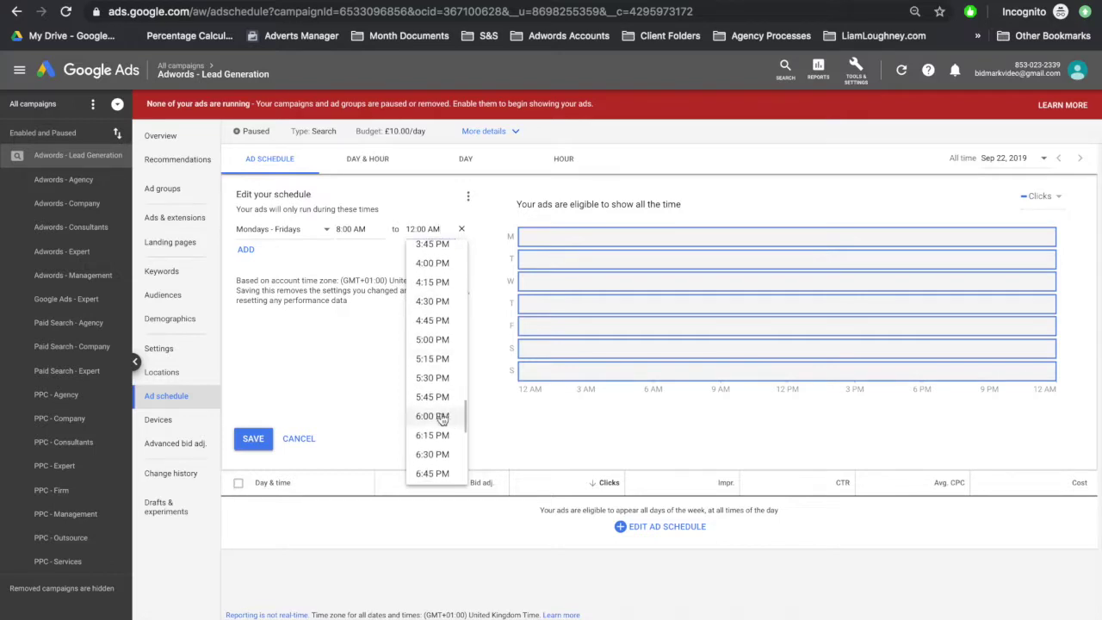
click(447, 417)
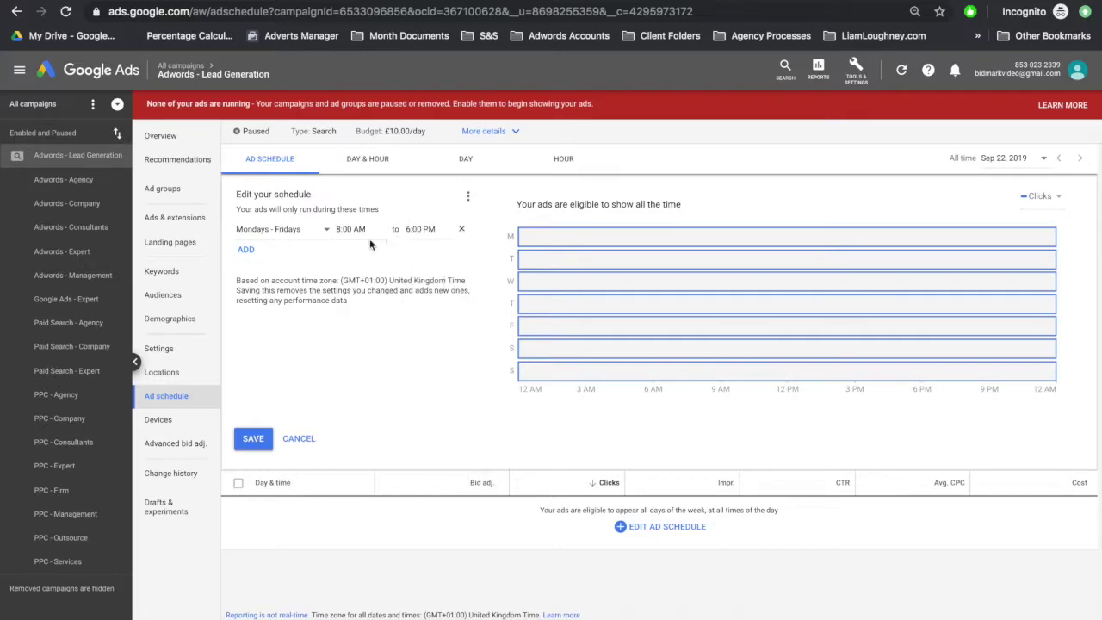
click(256, 447)
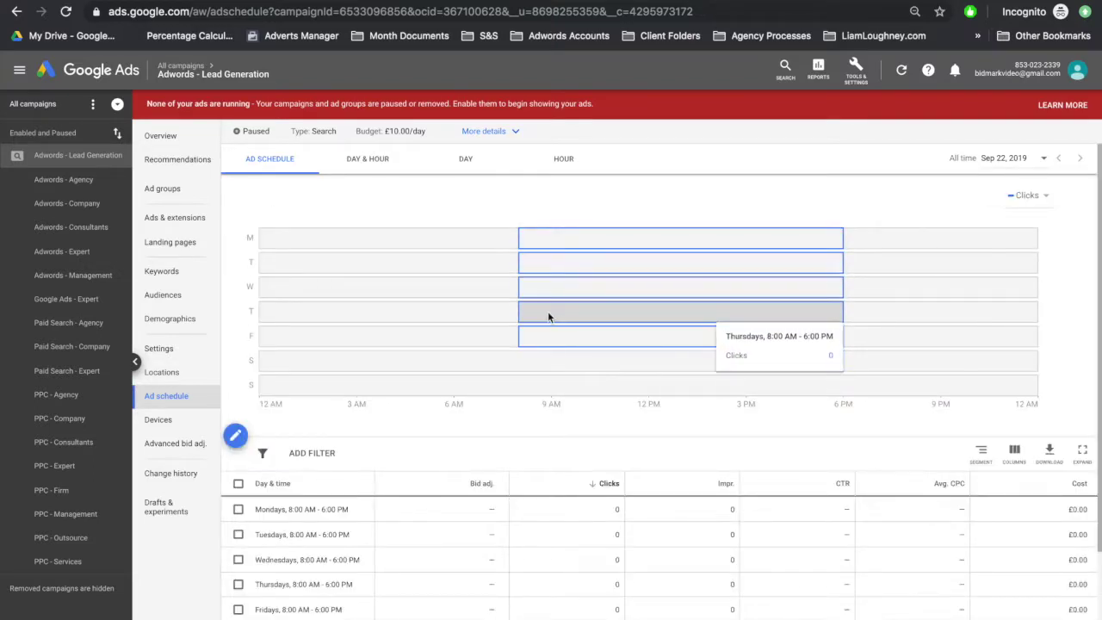
Step: Go to the campaign's Devices bid adjustments page
scroll(540, 342, down, 1)
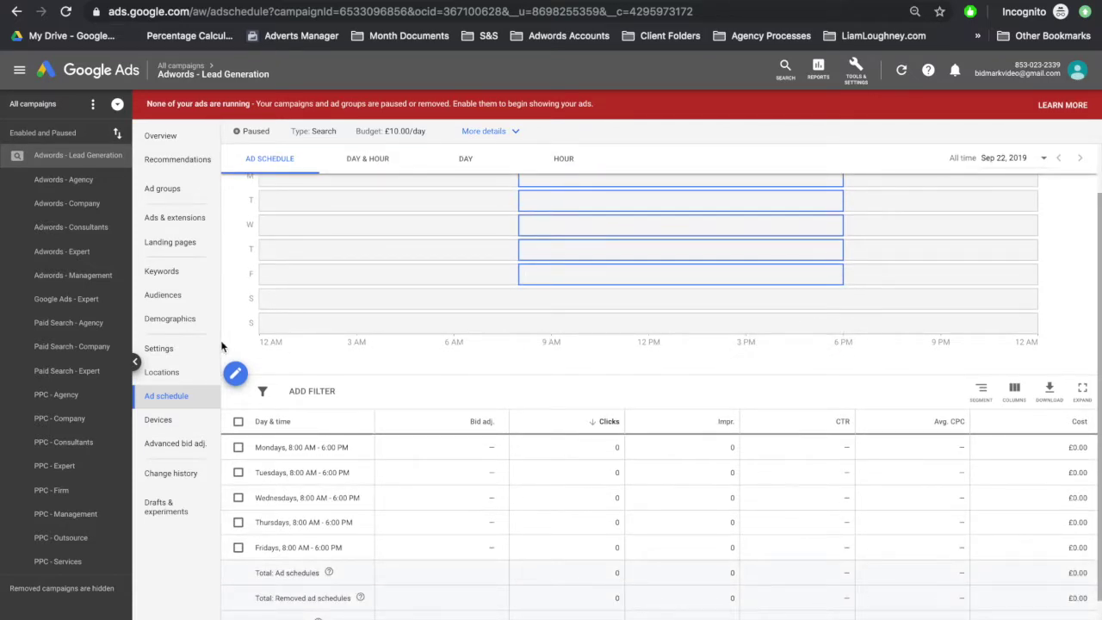
scroll(249, 326, up, 1)
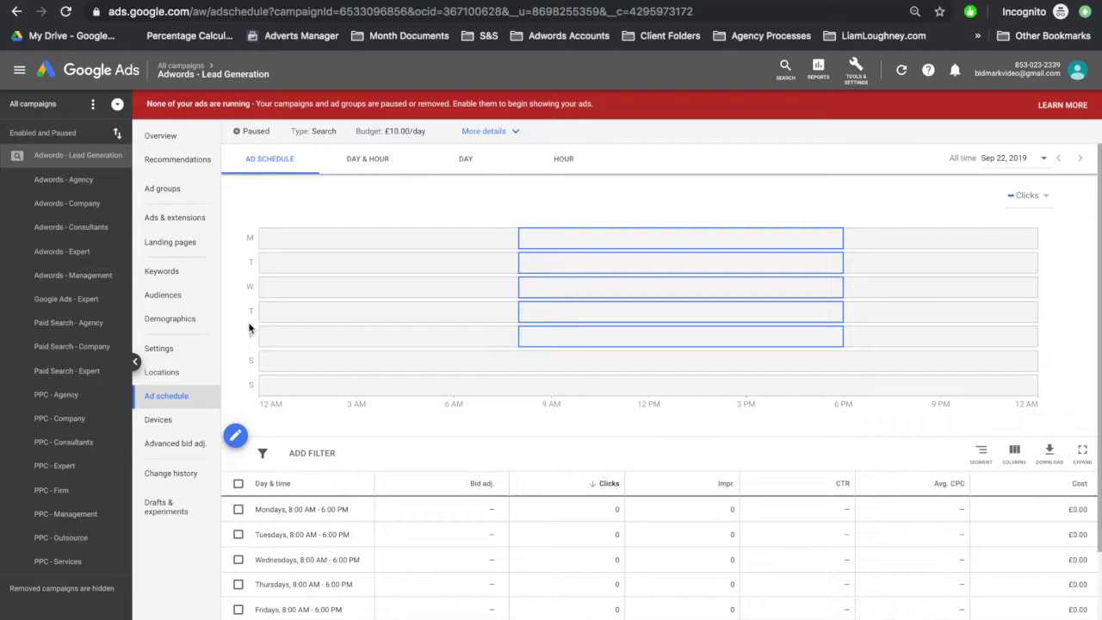
click(159, 419)
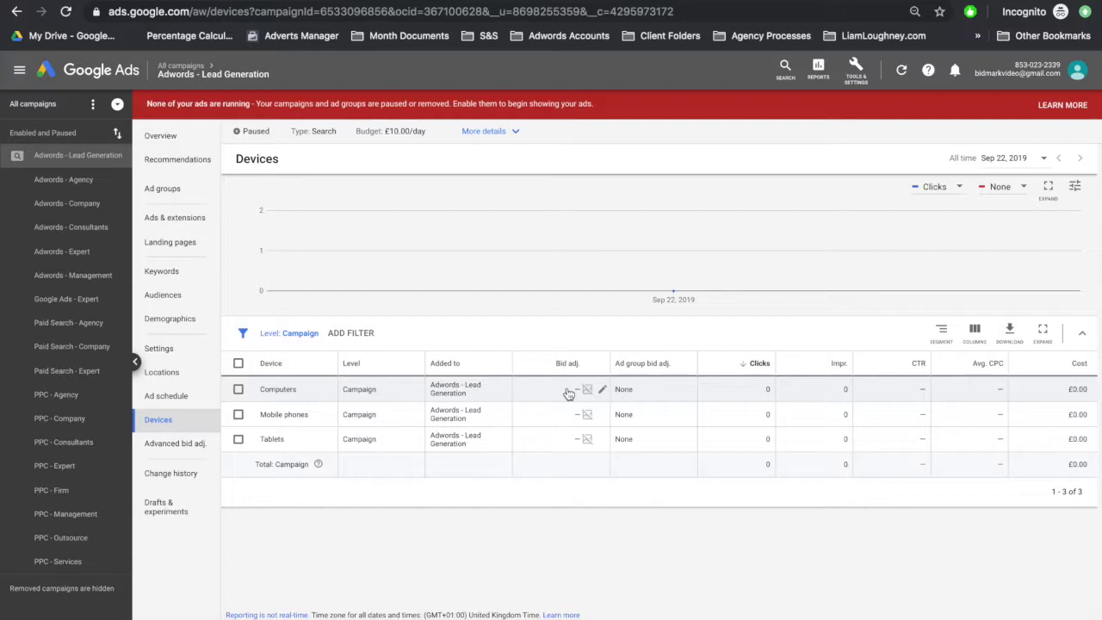
mouse_move(592, 389)
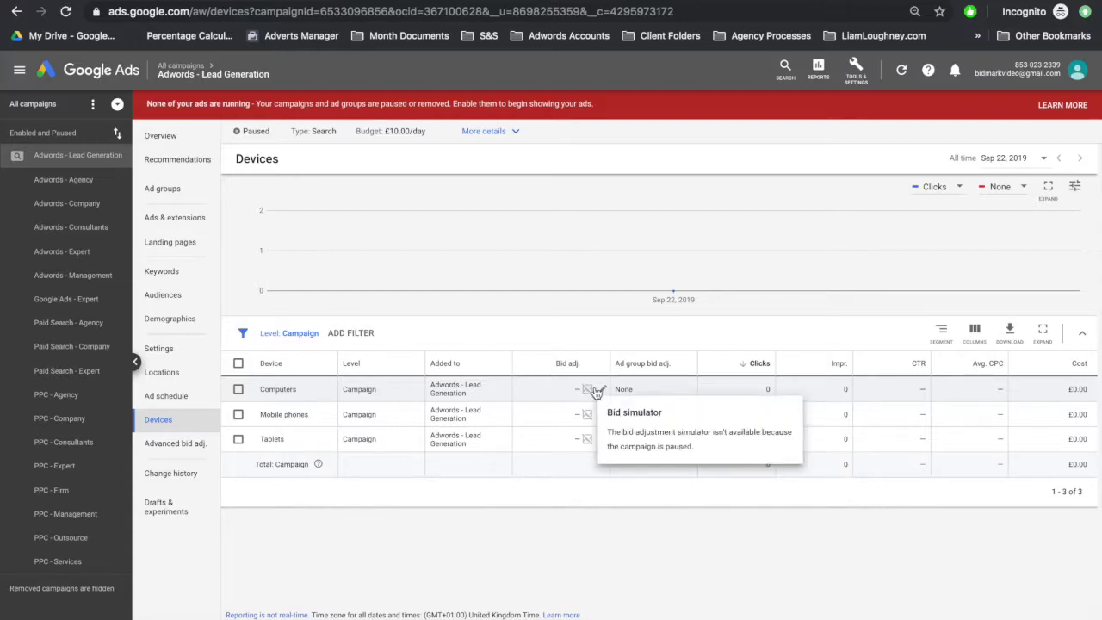
click(568, 395)
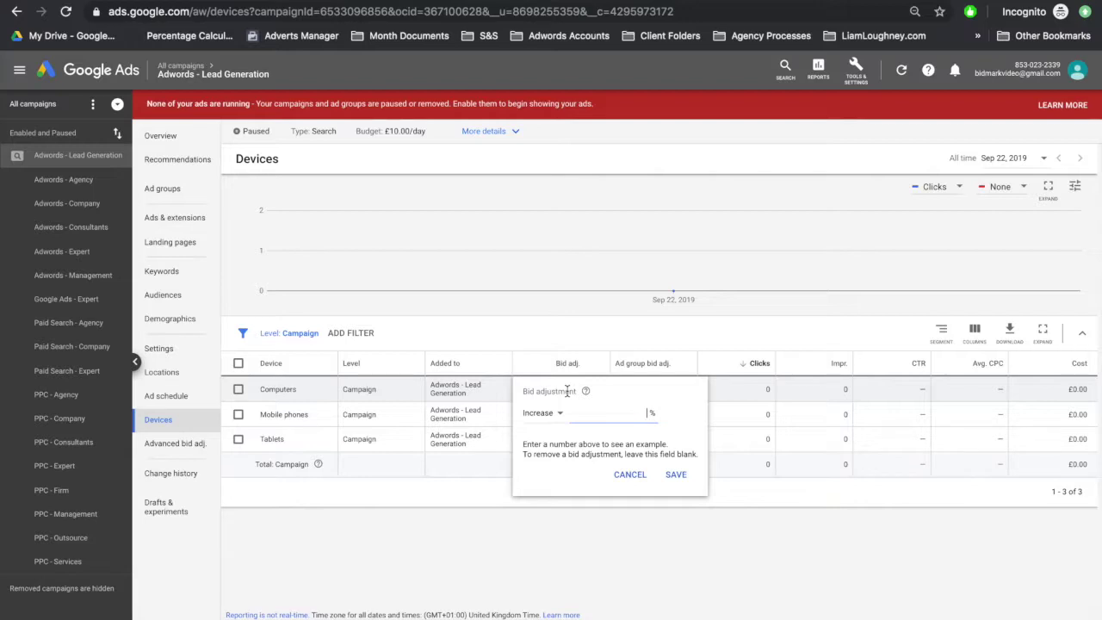
text(20)
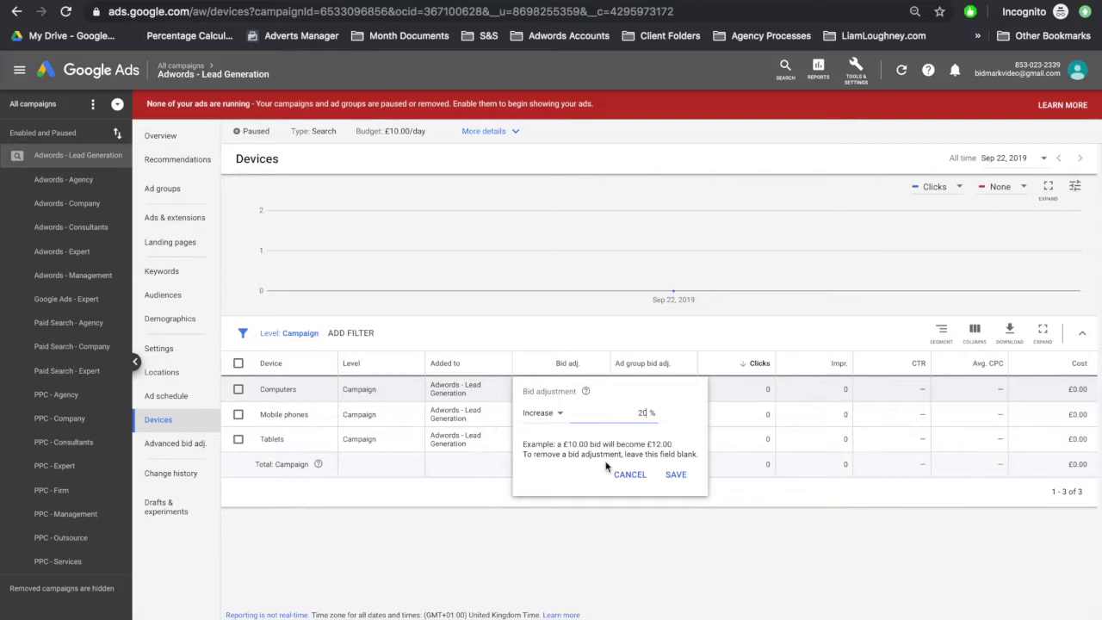
click(616, 477)
click(539, 417)
click(540, 438)
click(545, 471)
click(609, 446)
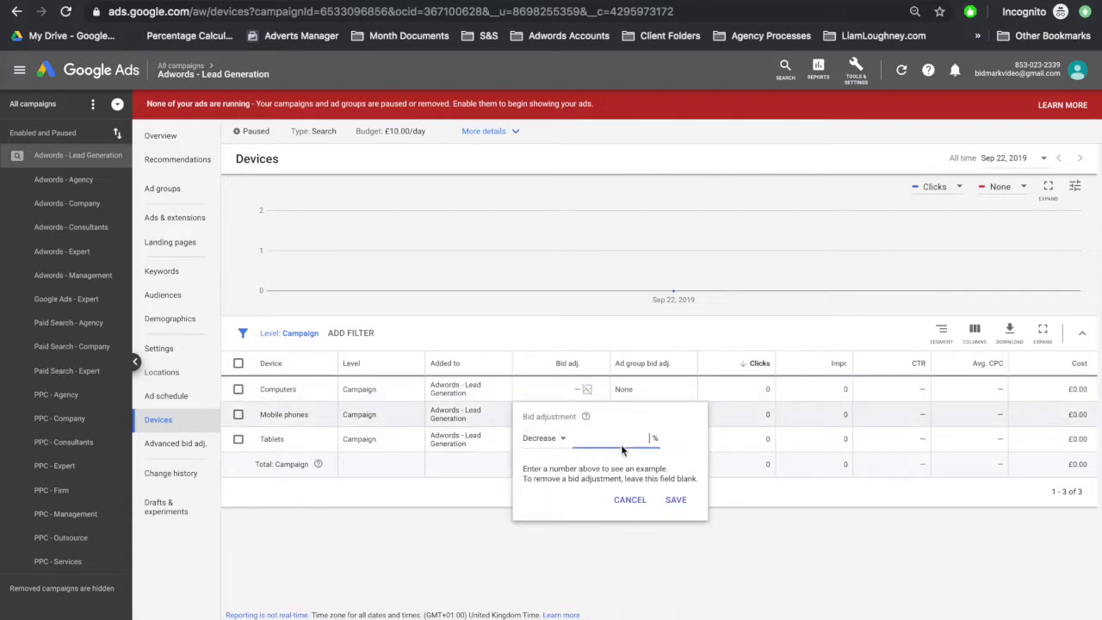
text(20)
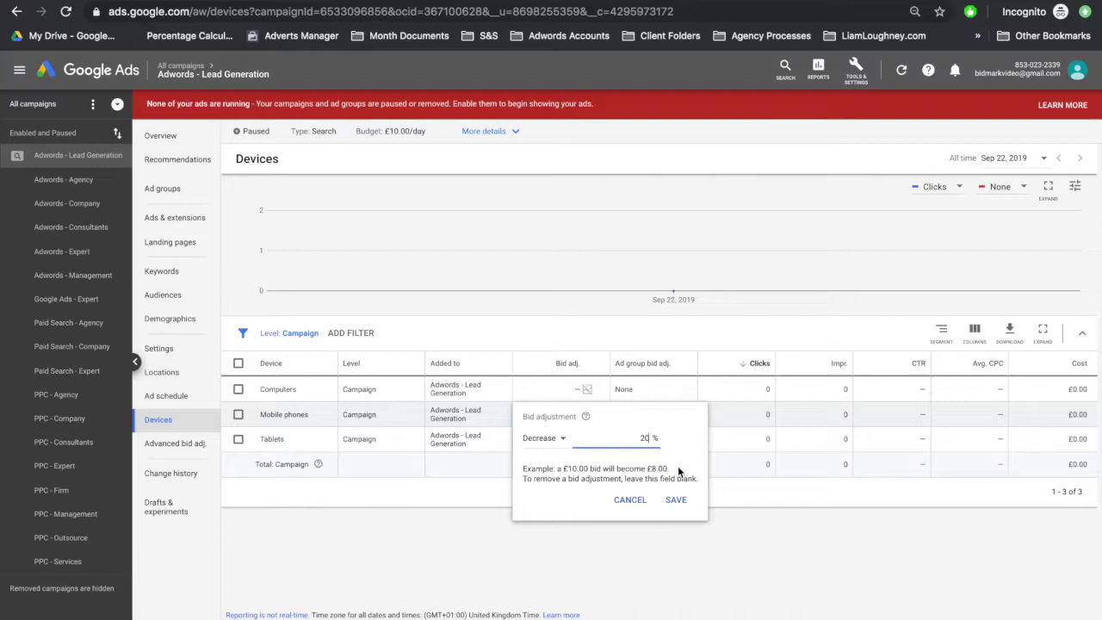
drag(567, 468, 583, 468)
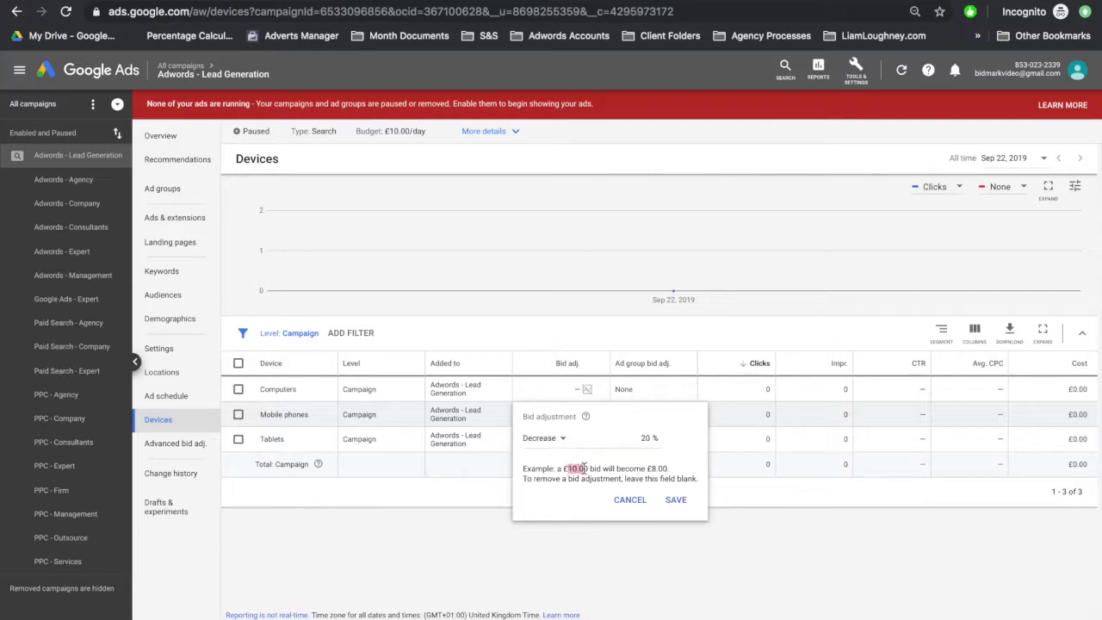
drag(647, 468, 667, 468)
click(630, 436)
click(627, 500)
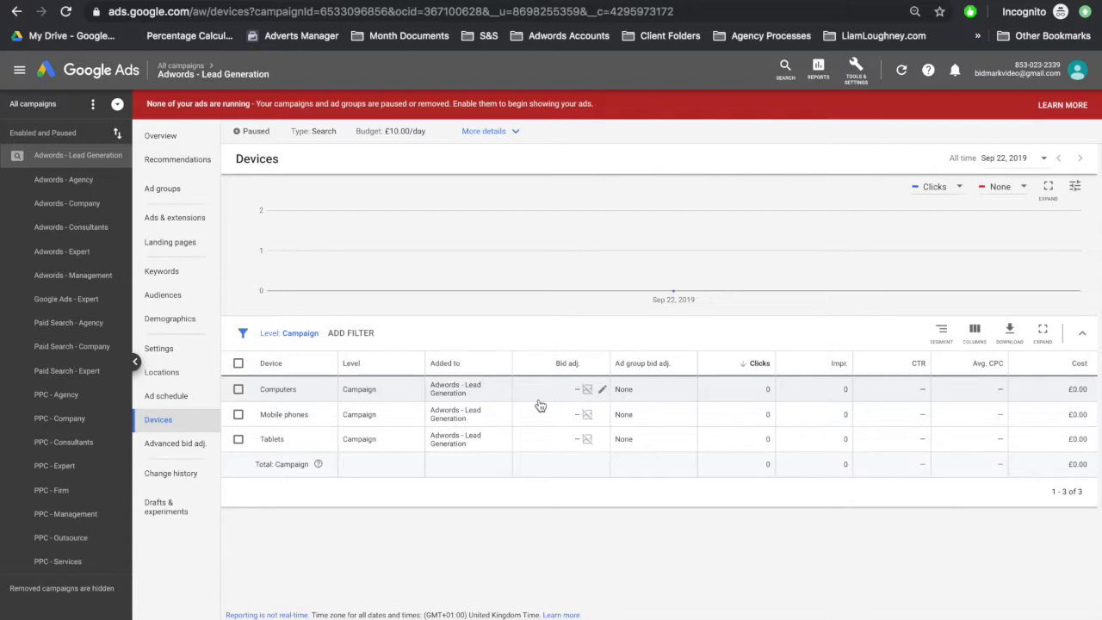
Step: Set the Mobile phones bid adjustment to a 100% decrease
click(239, 414)
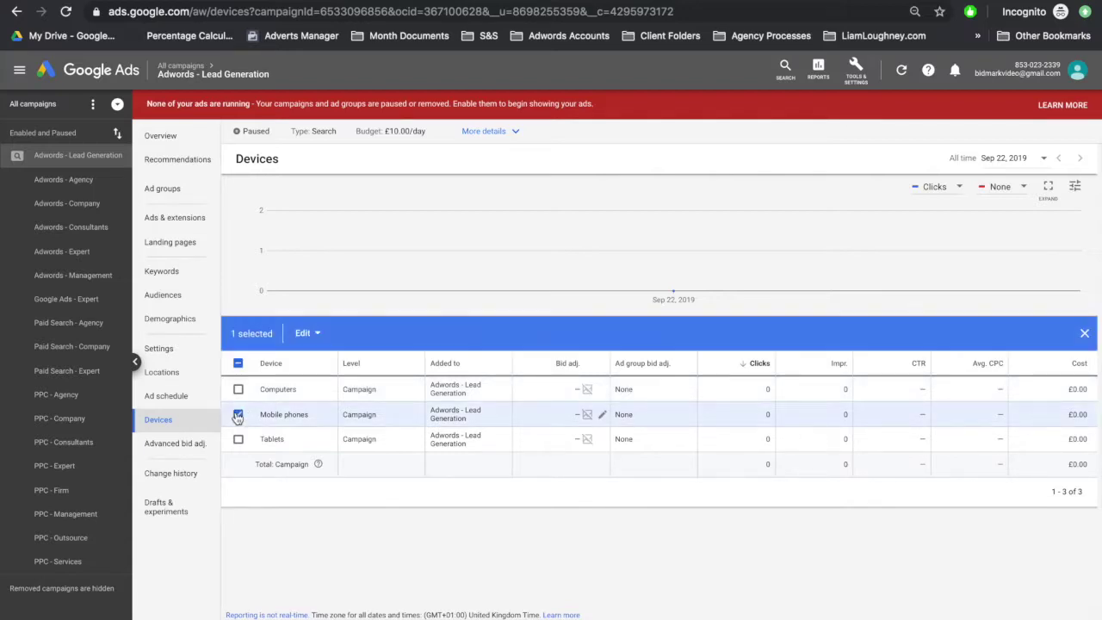
click(577, 419)
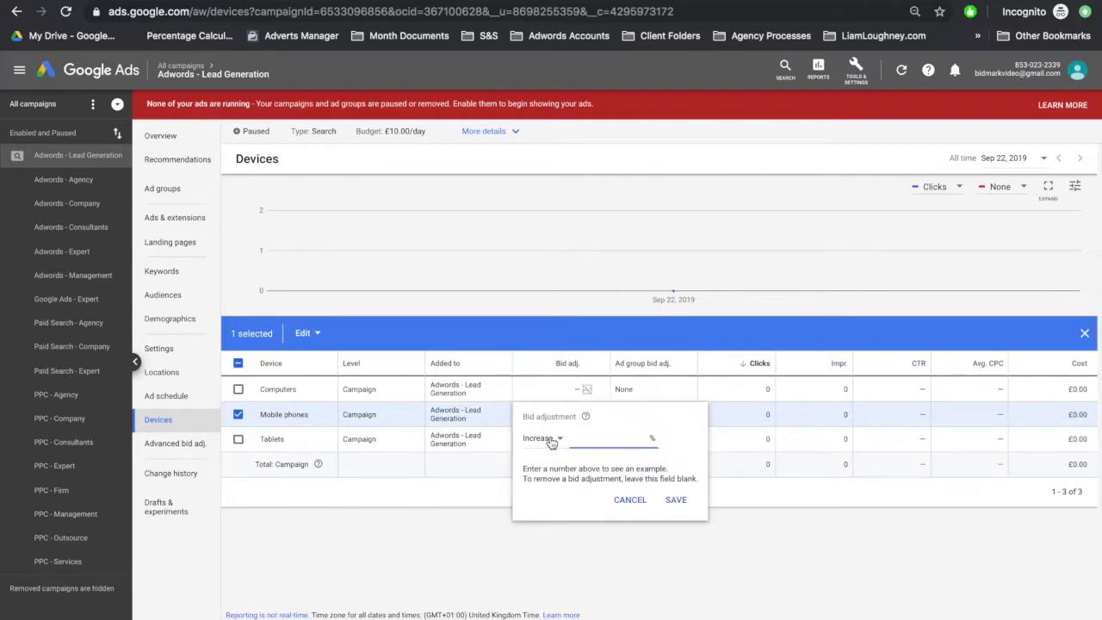
click(549, 442)
click(551, 472)
click(582, 442)
text(100)
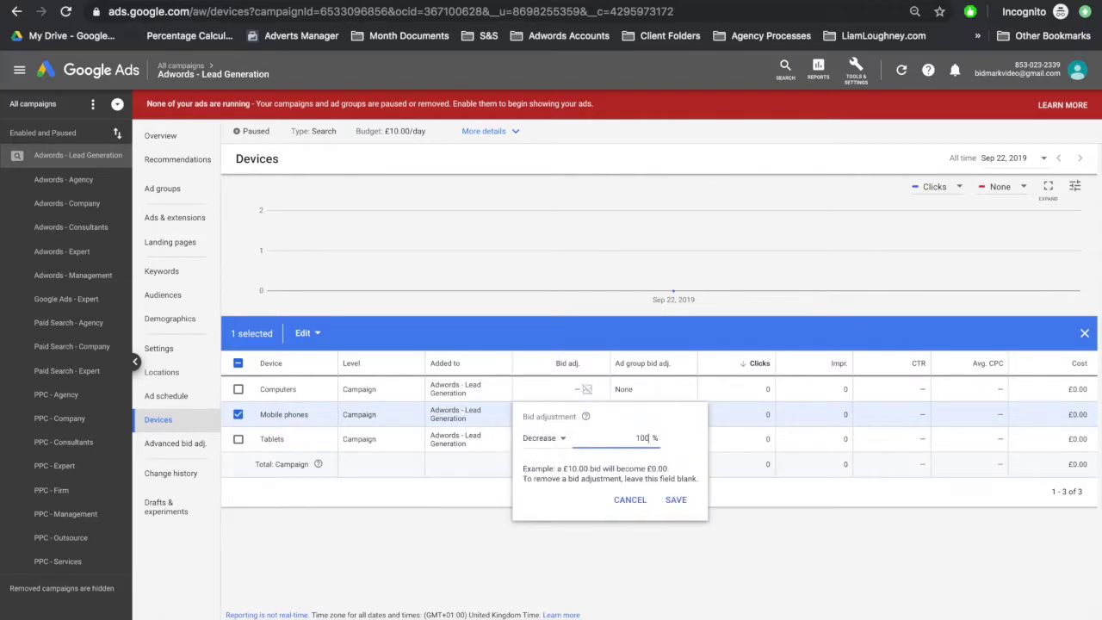
click(676, 500)
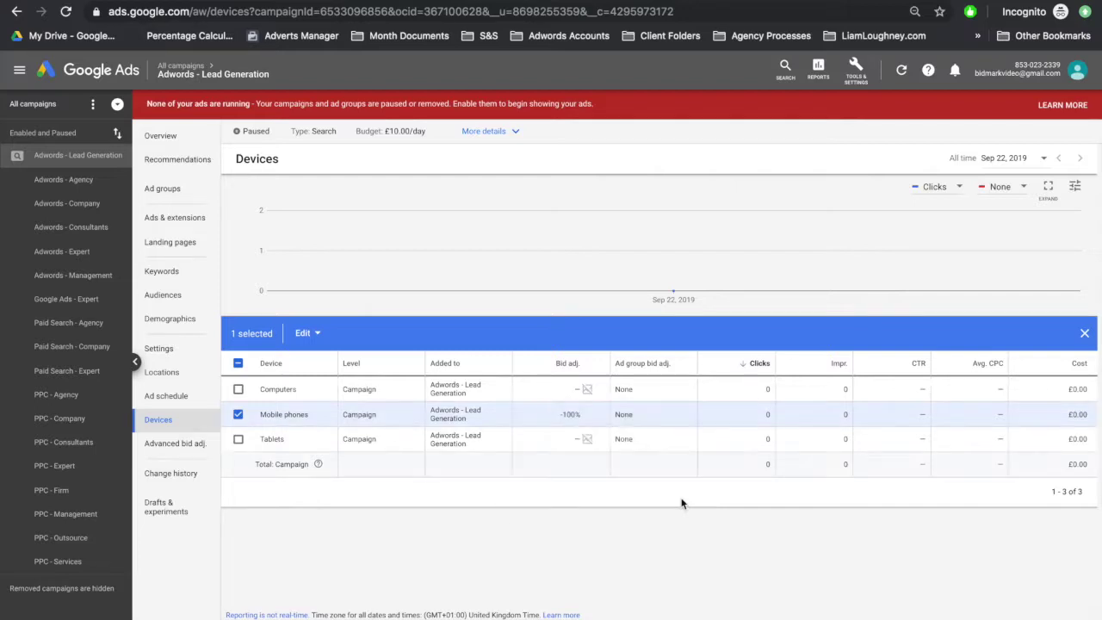
click(583, 417)
click(616, 499)
Step: Set the Tablets bid adjustment to a 100% decrease, leaving Computers unadjusted
click(238, 389)
click(239, 415)
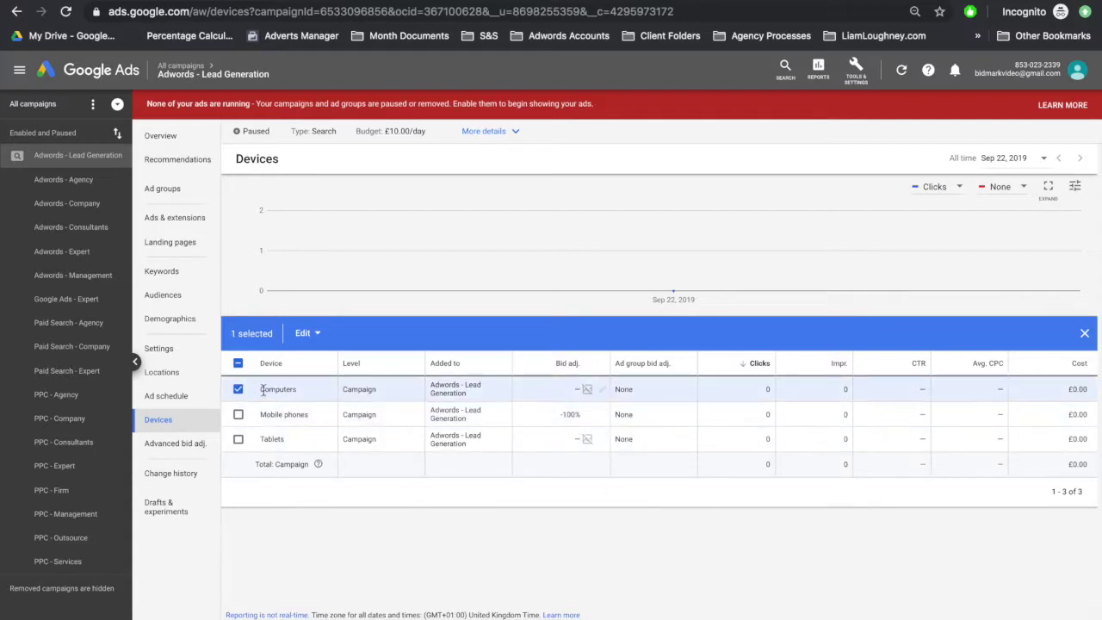
click(239, 439)
click(238, 438)
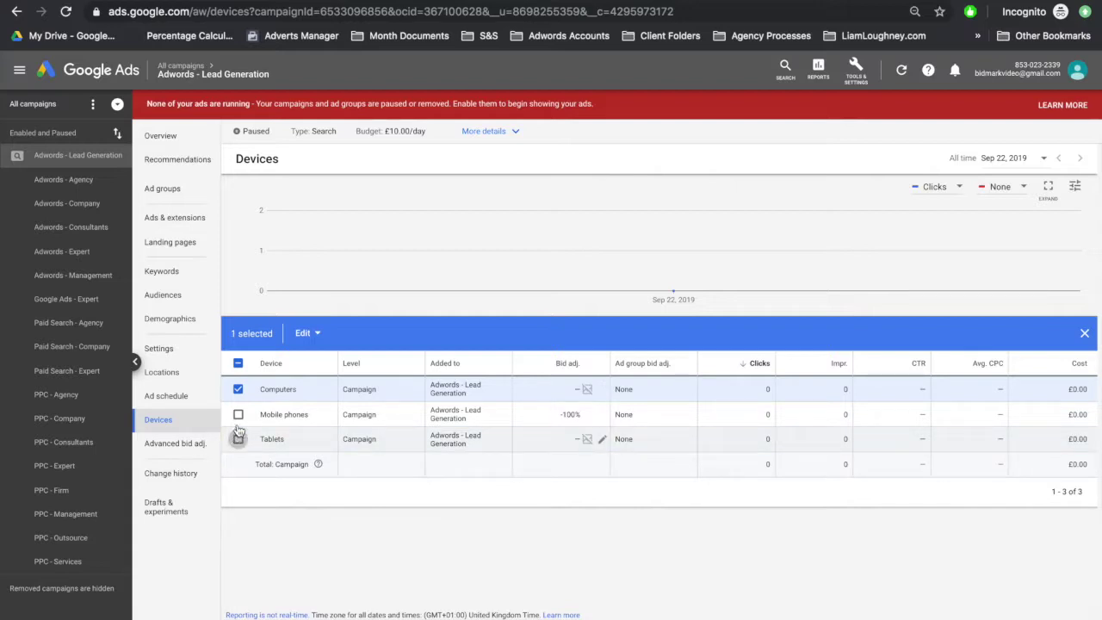
click(238, 389)
click(554, 441)
click(551, 463)
click(542, 494)
click(616, 469)
text(100)
click(678, 523)
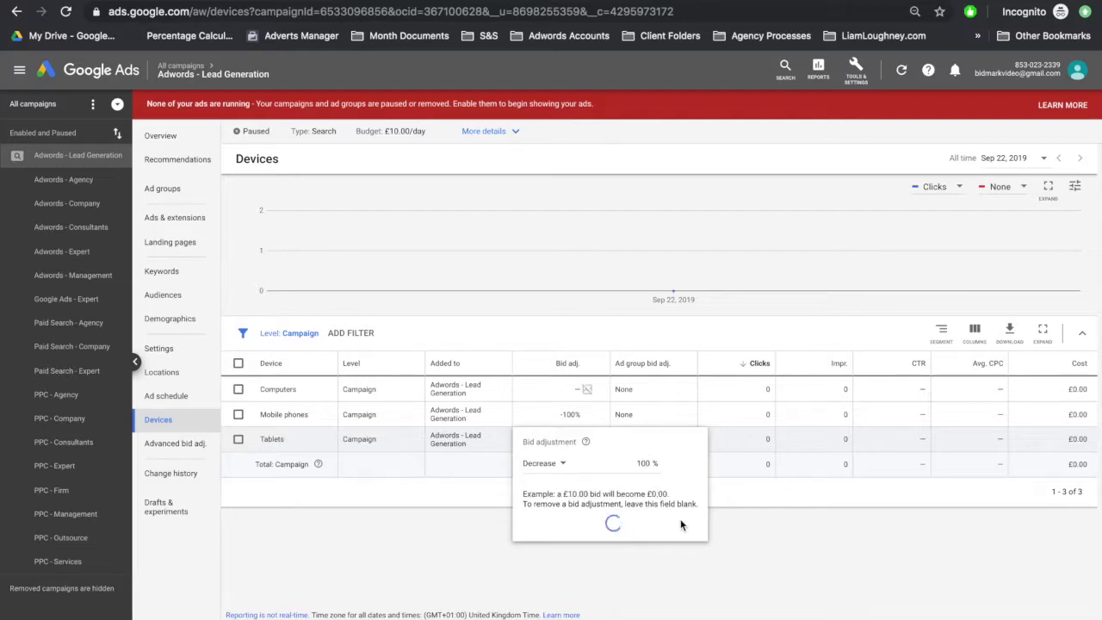
click(239, 389)
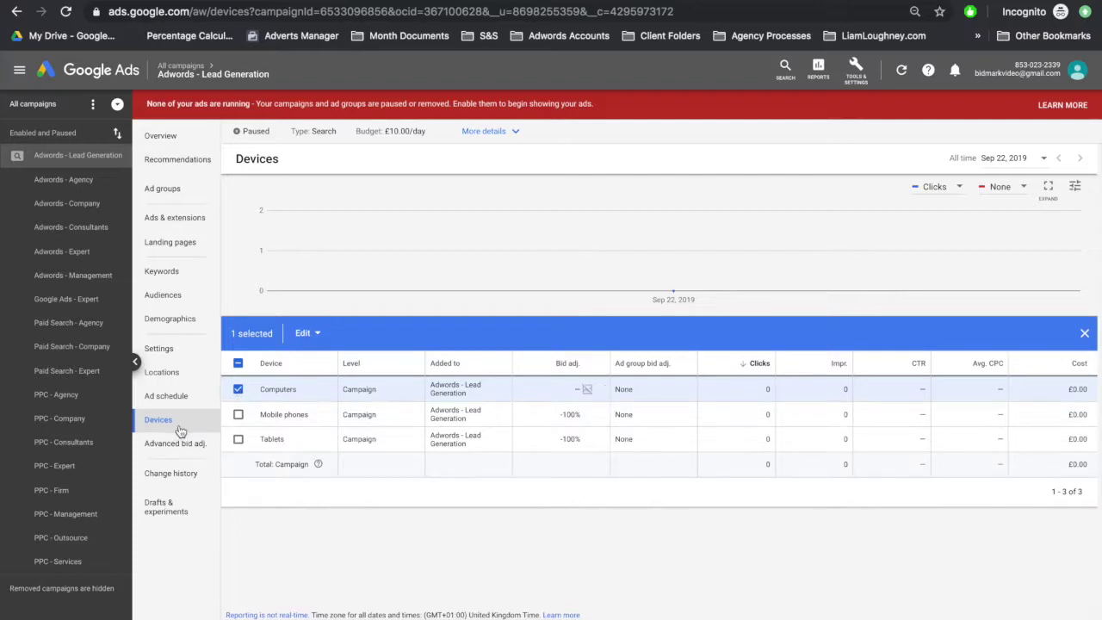
click(238, 390)
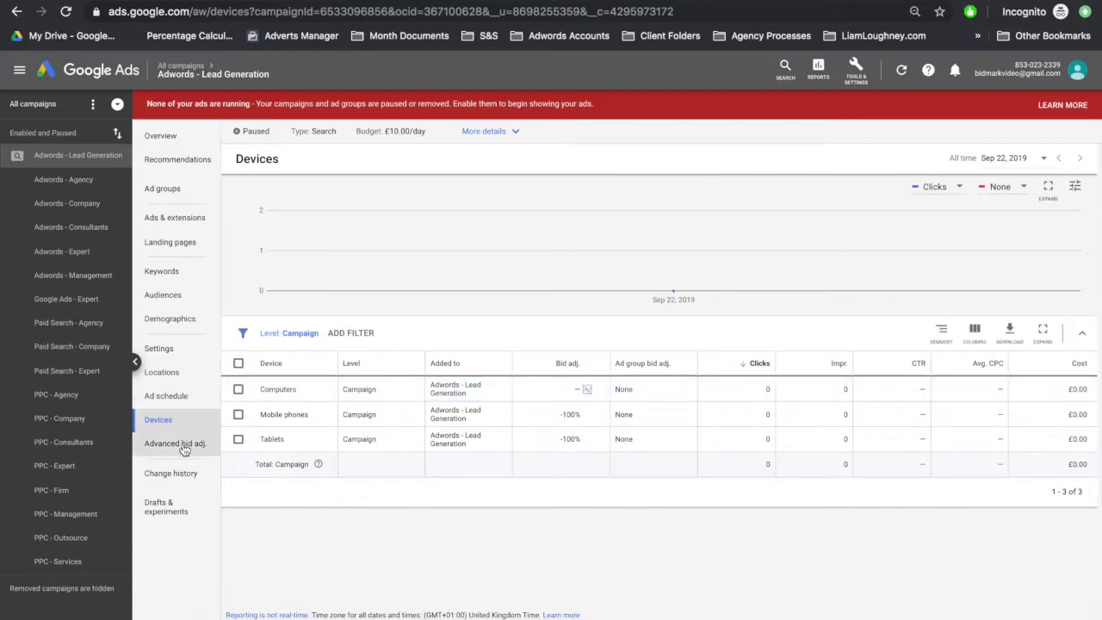
Step: On Advanced bid adjustments, set the Calls bid adjustment to a 20% decrease
click(182, 445)
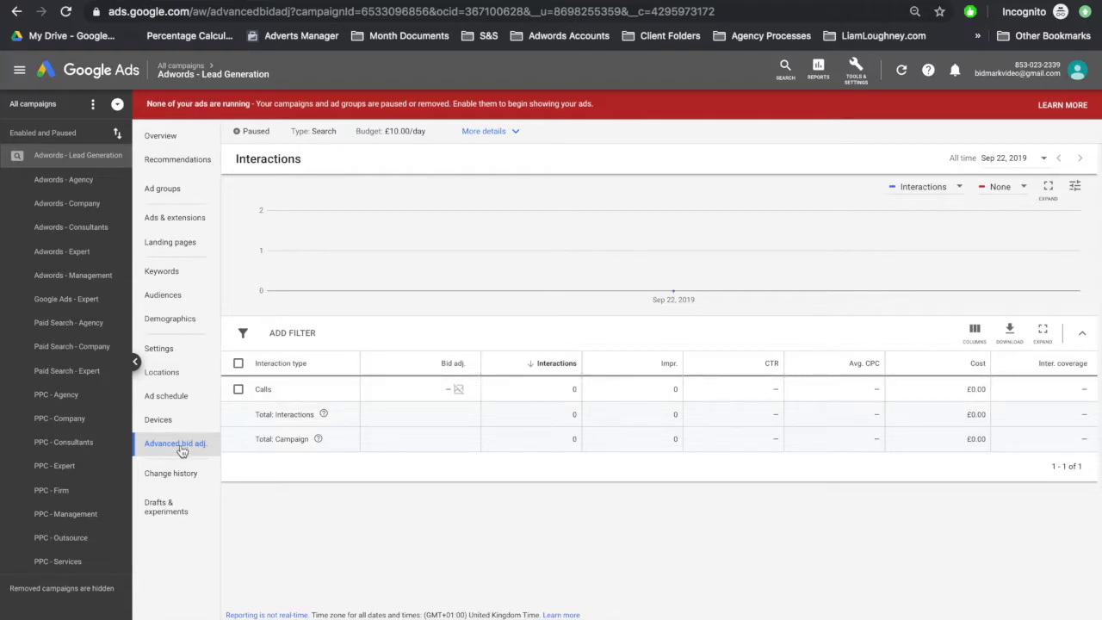
click(433, 397)
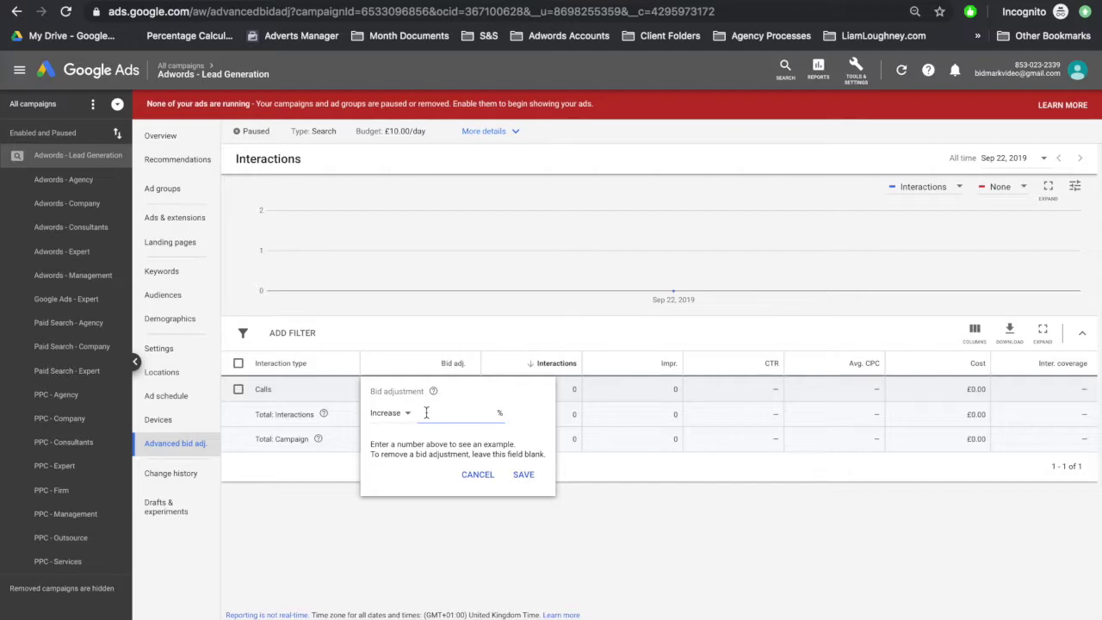
text(20)
click(523, 474)
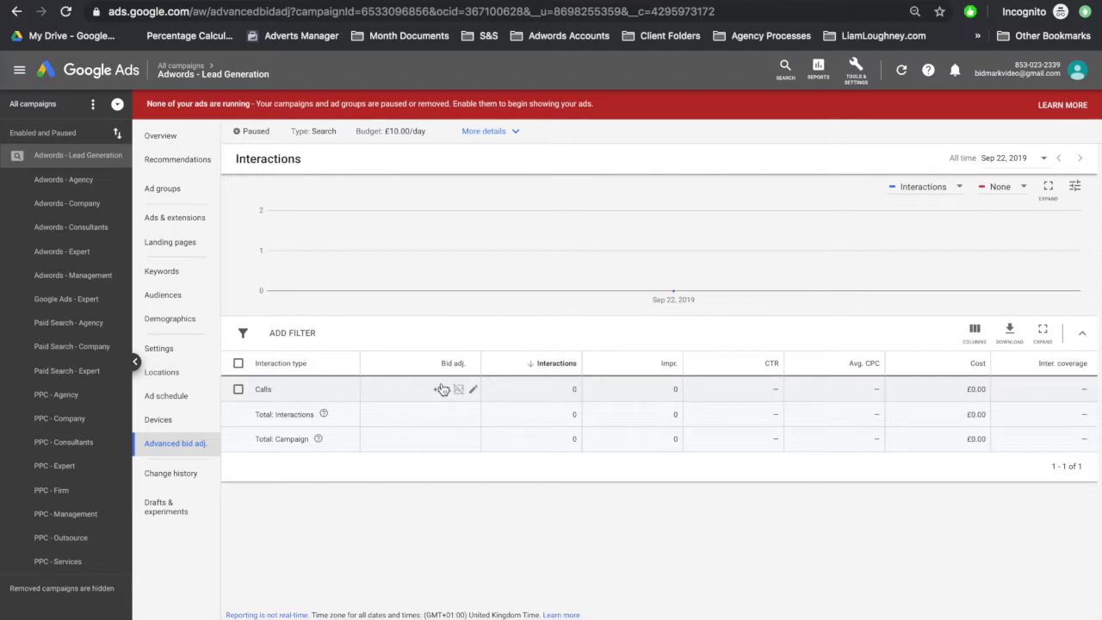
click(440, 391)
click(386, 417)
click(393, 438)
click(469, 416)
text(20)
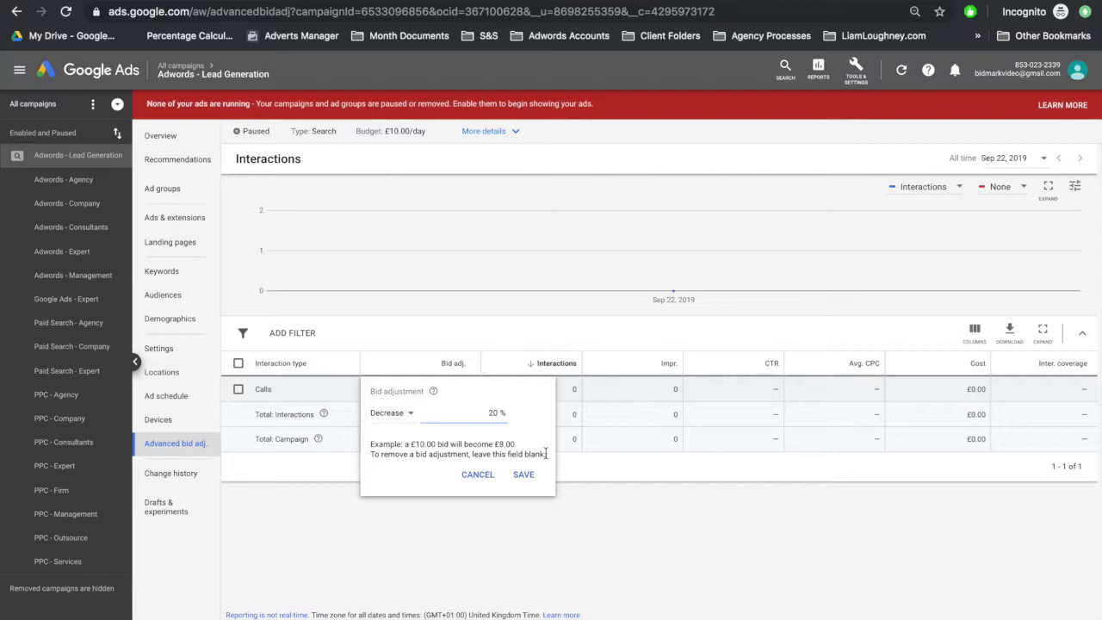
click(522, 474)
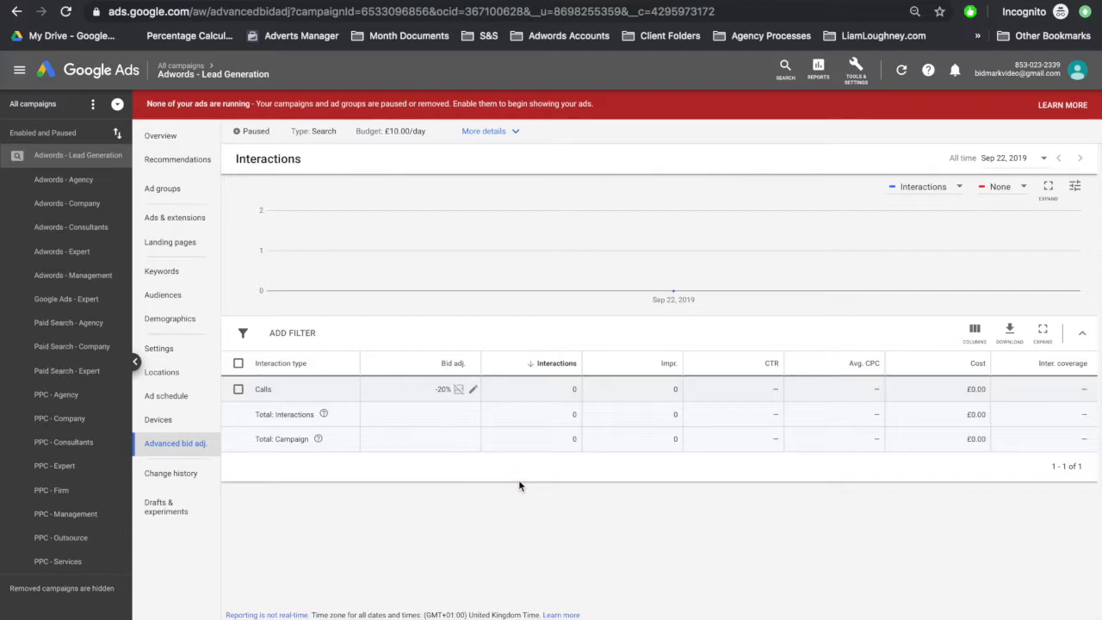
Step: Undo the Tablet -100% bid adjustment change in Change history, then view Drafts & experiments
click(166, 473)
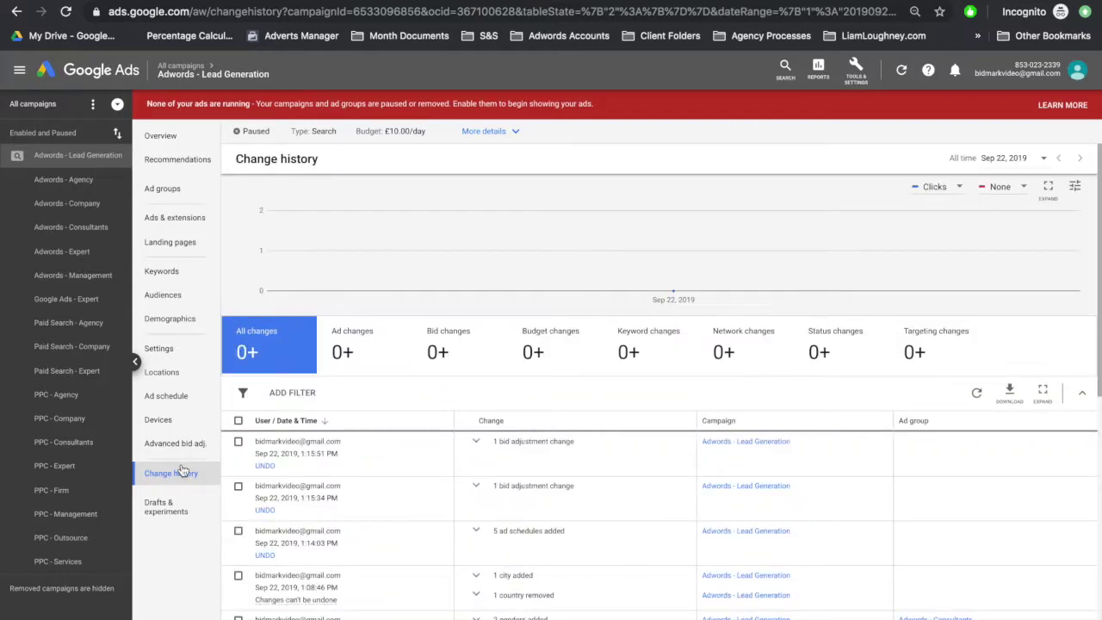
scroll(424, 445, down, 1)
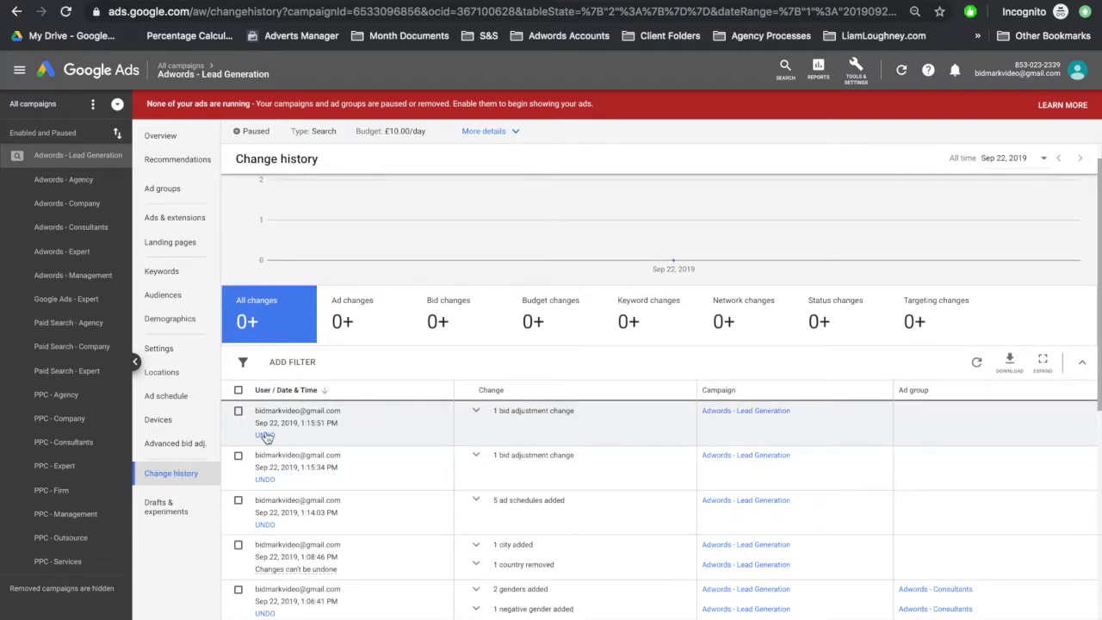
click(480, 414)
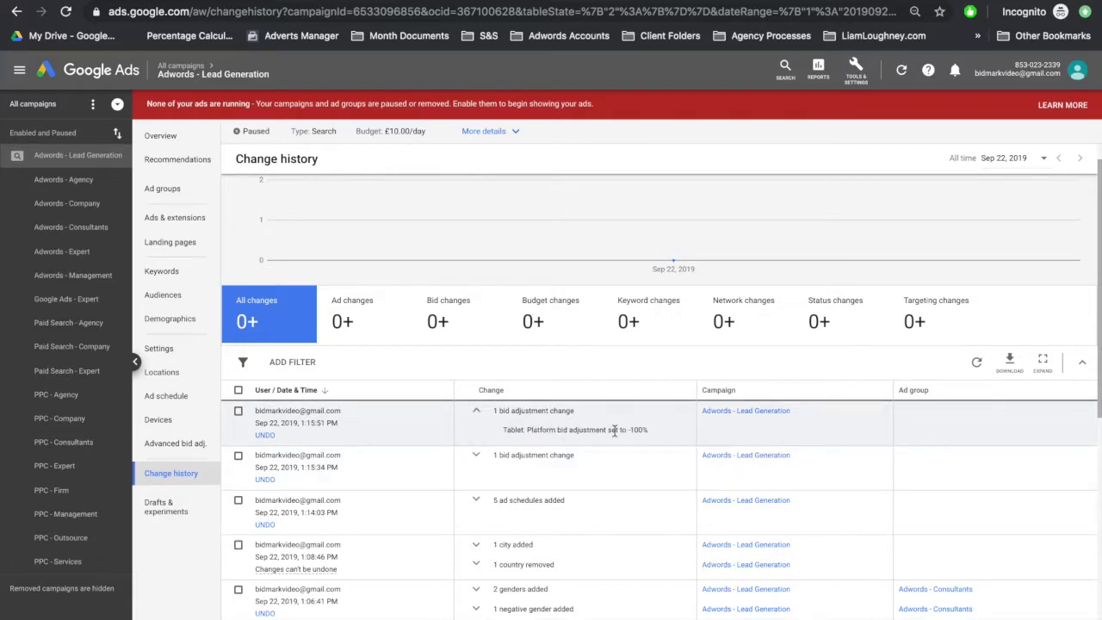
click(265, 436)
click(768, 404)
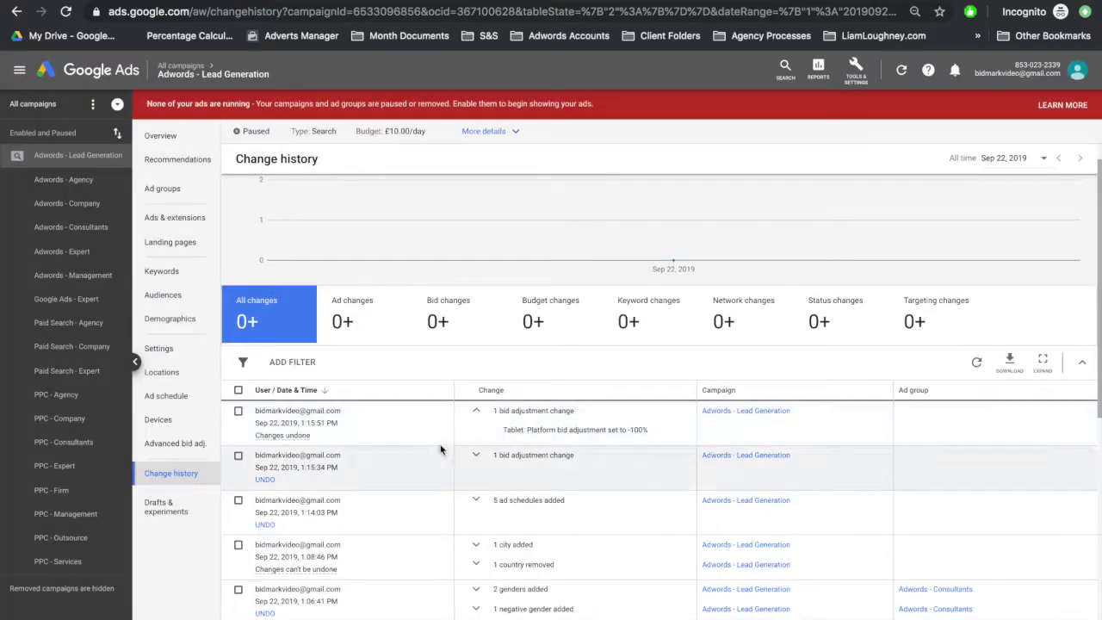
drag(316, 438, 256, 440)
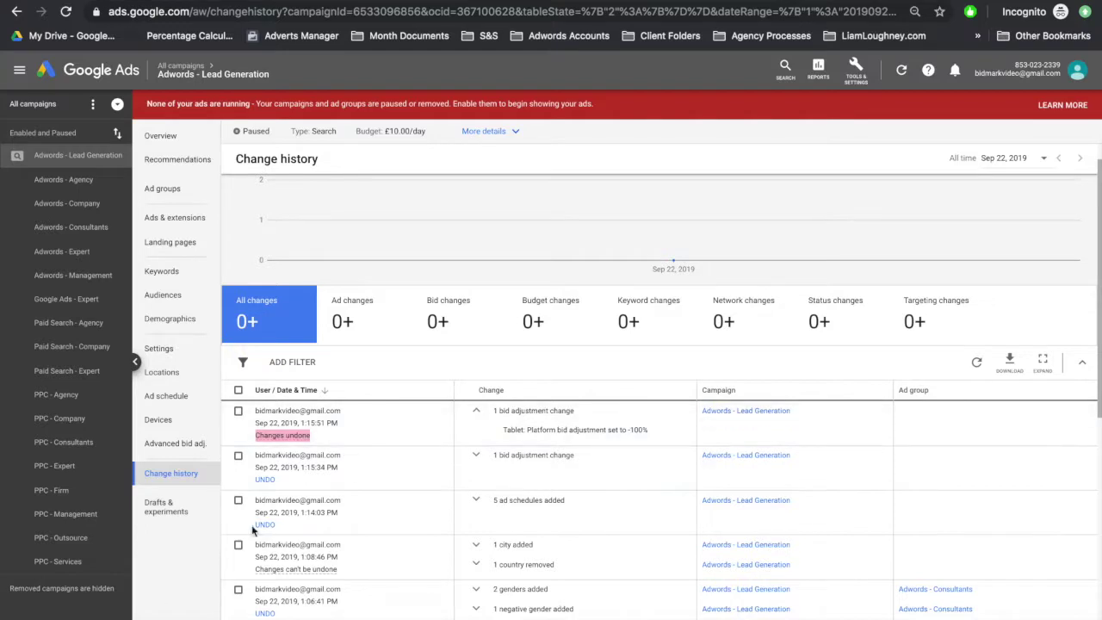
click(160, 514)
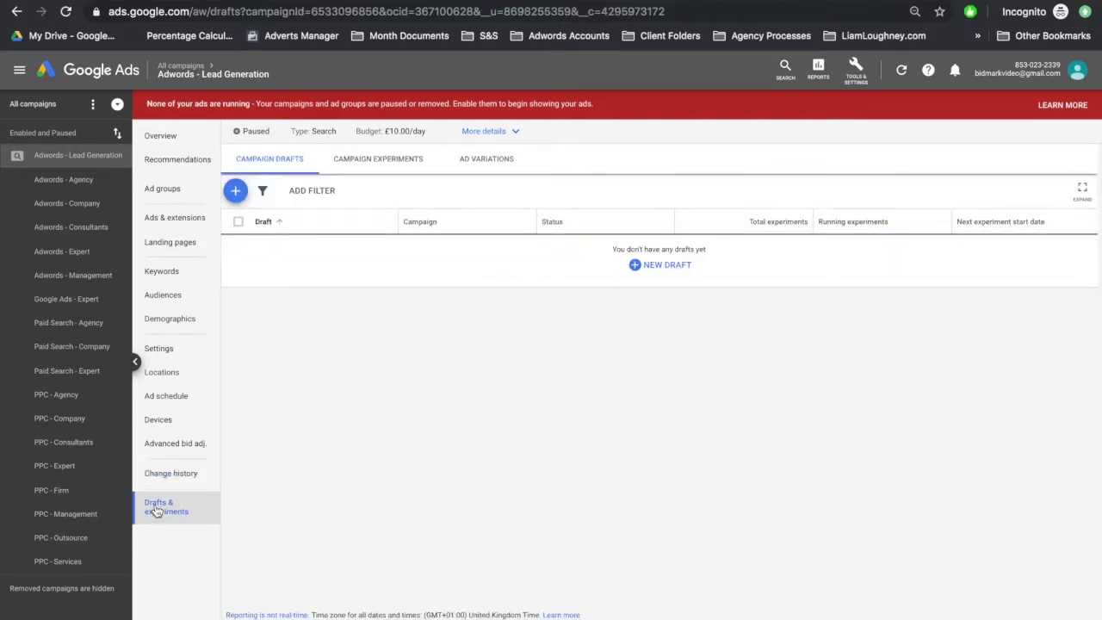
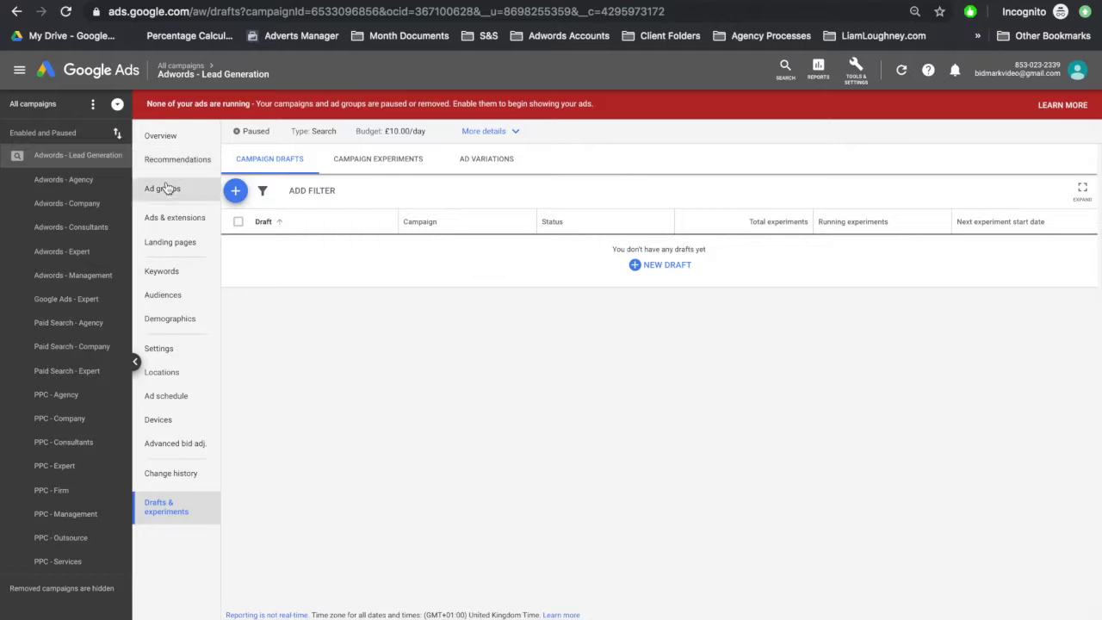
Step: Review the Lead Generation campaign's ads, extensions, keywords and demographics pages
click(160, 224)
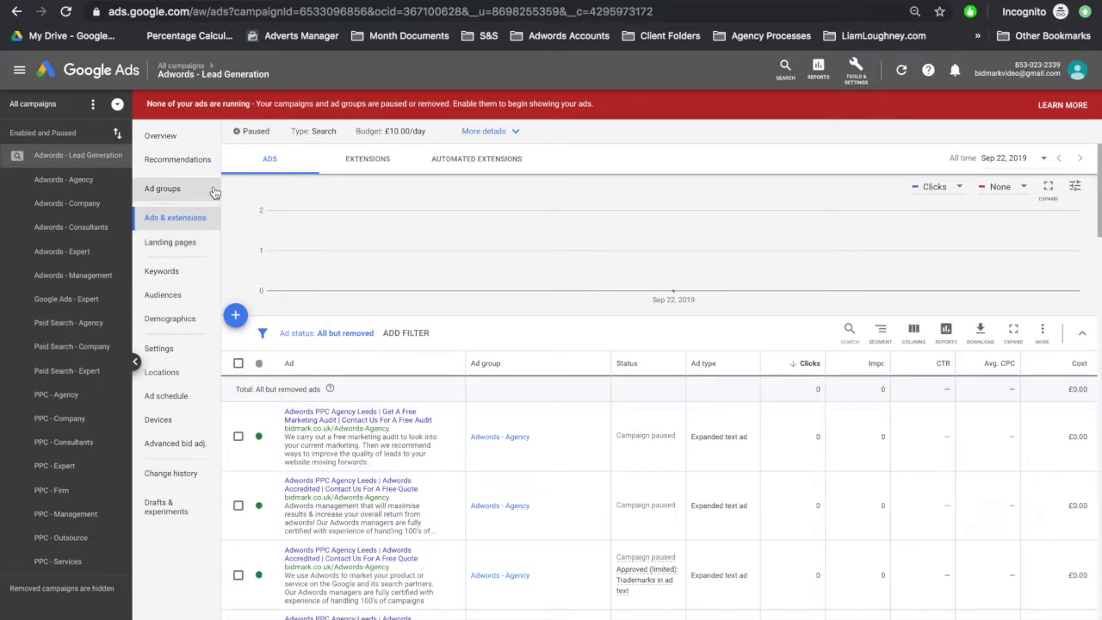
click(375, 158)
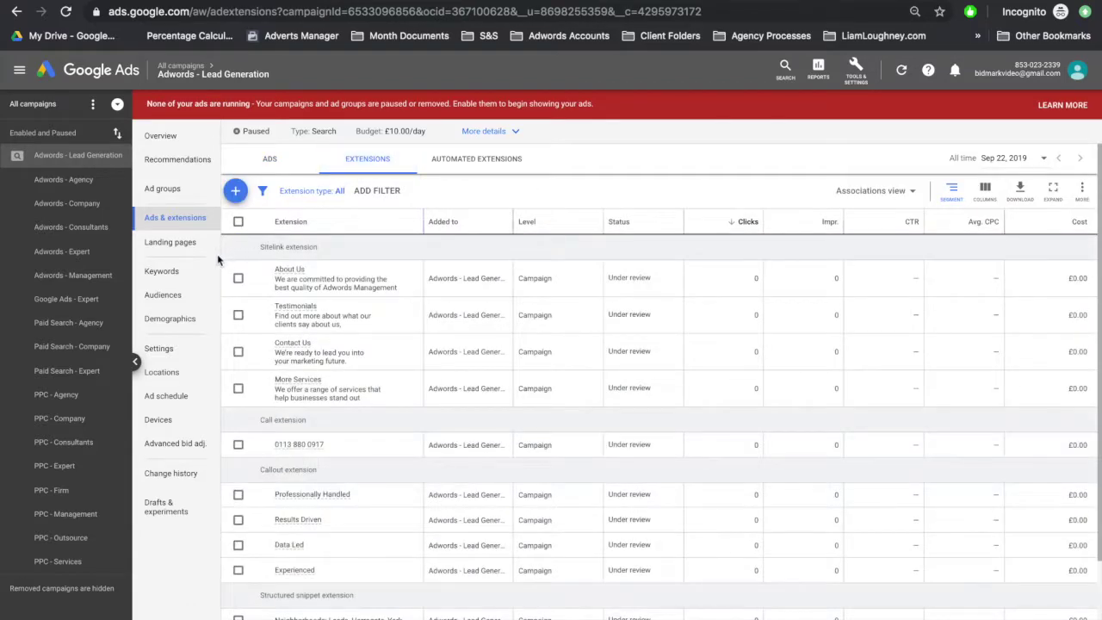
click(180, 274)
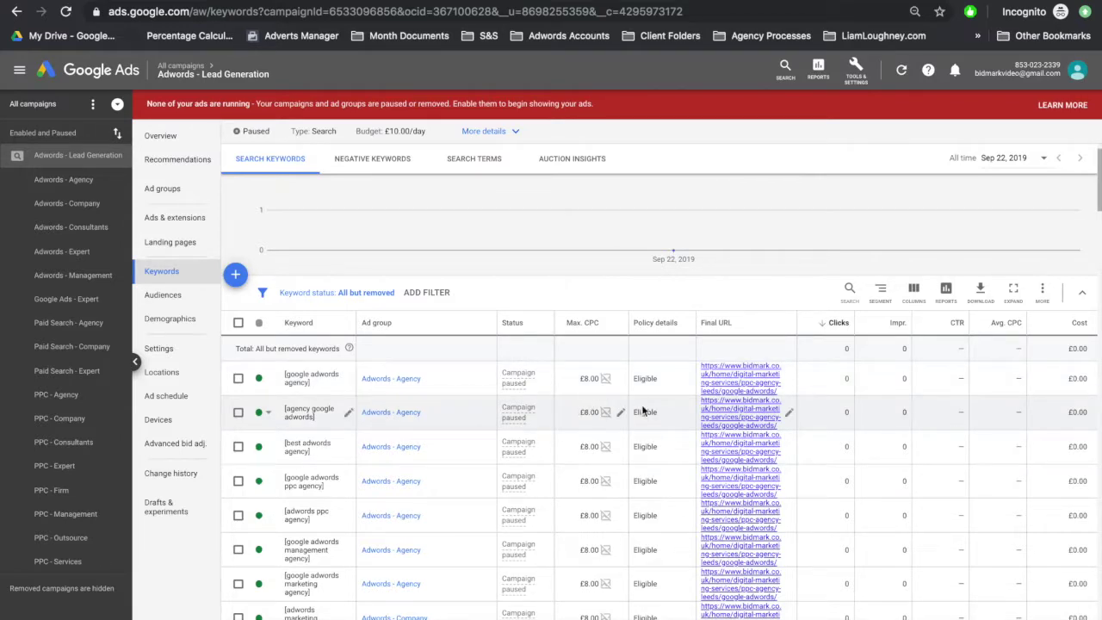
click(175, 318)
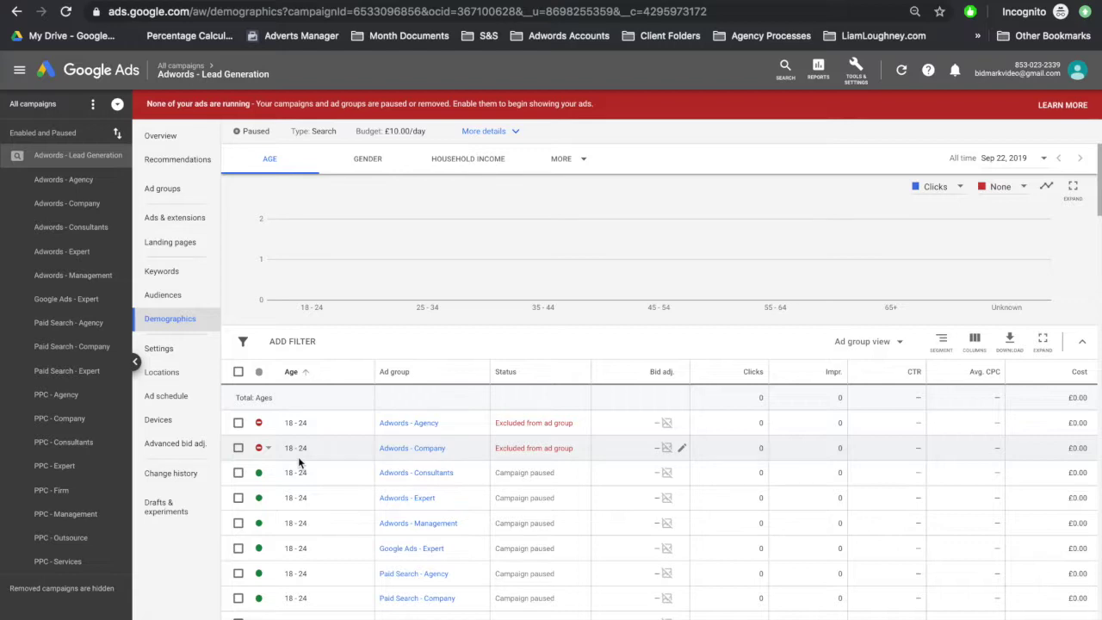
Step: Check the campaign's settings, locations, ad schedule, devices and advanced bid adjustments
click(159, 351)
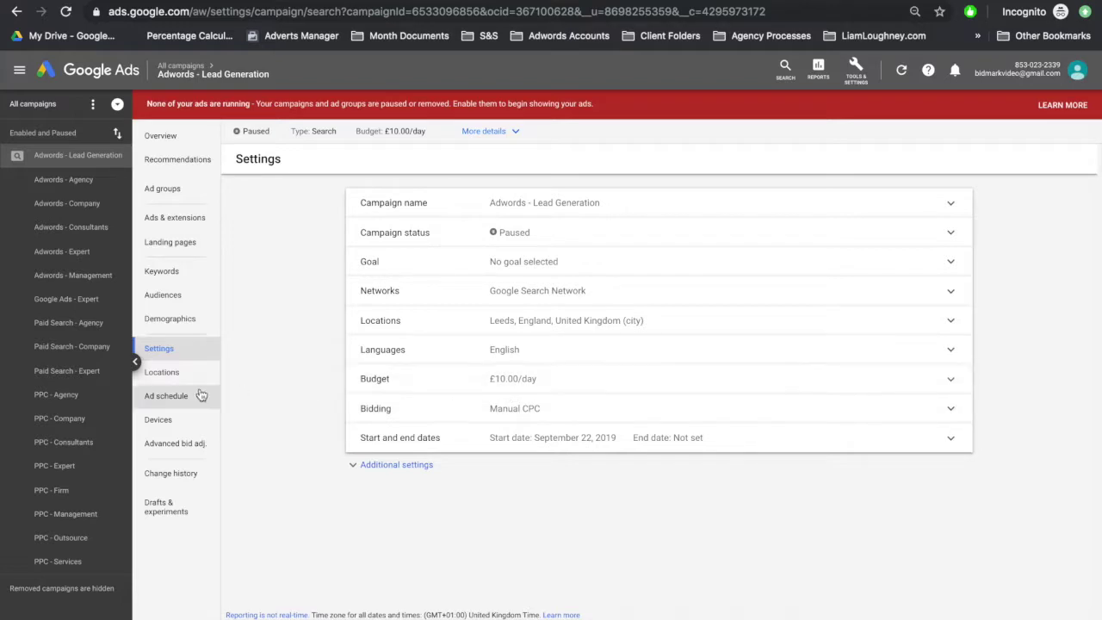
click(172, 373)
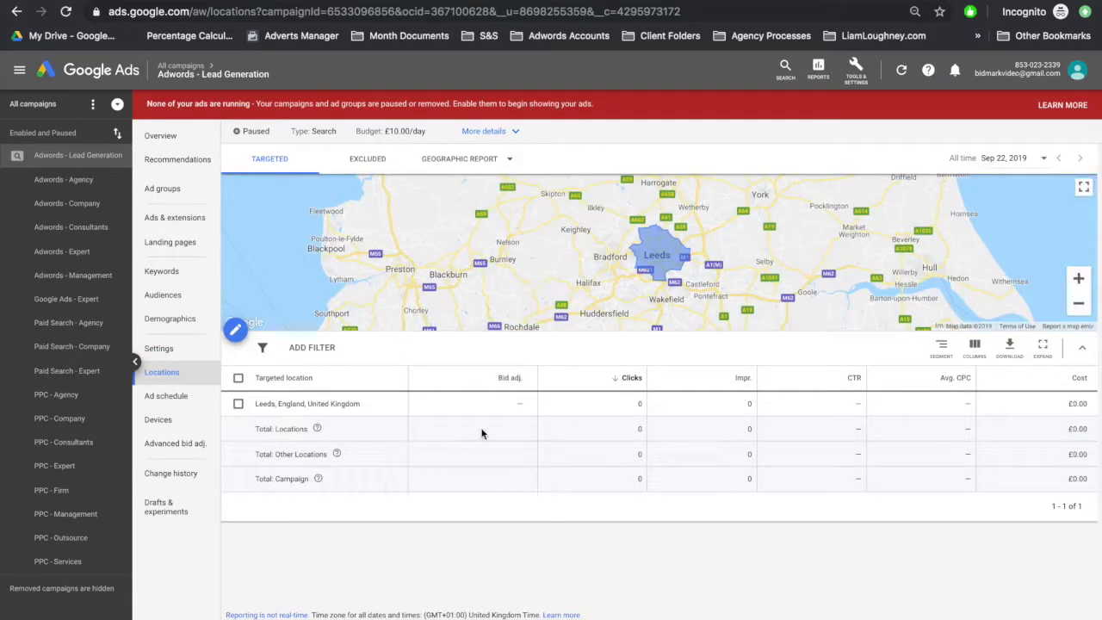
click(172, 398)
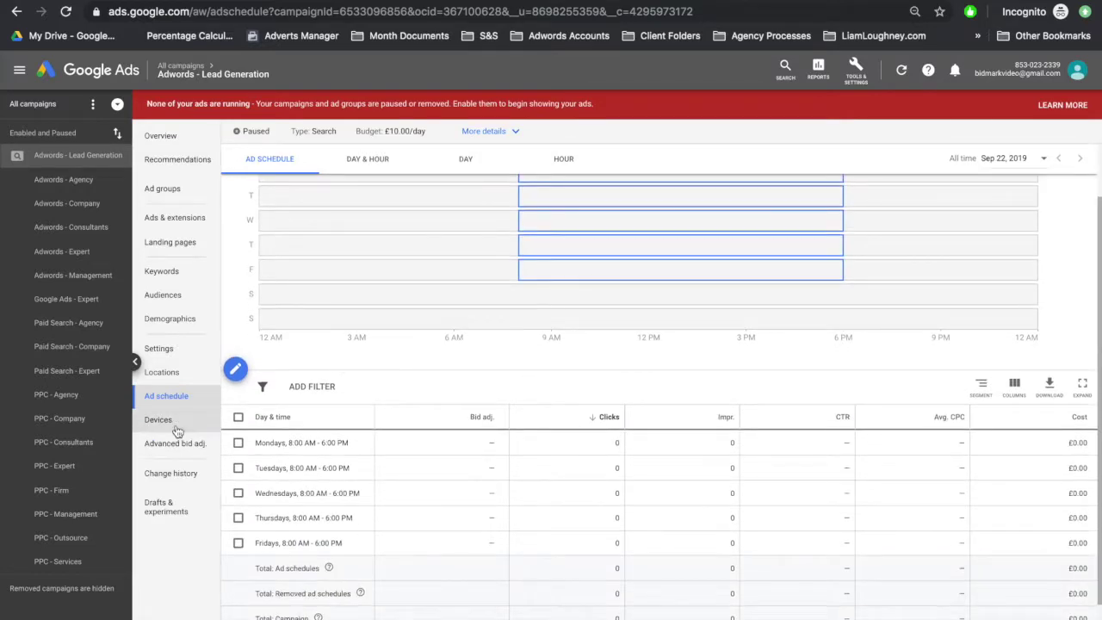
click(176, 422)
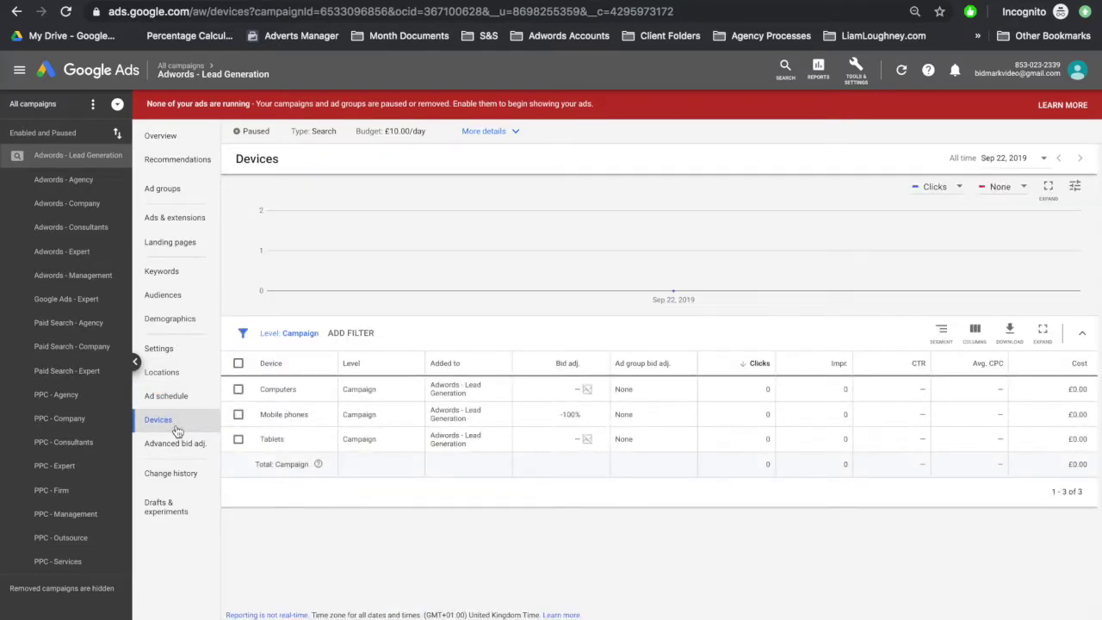
click(180, 445)
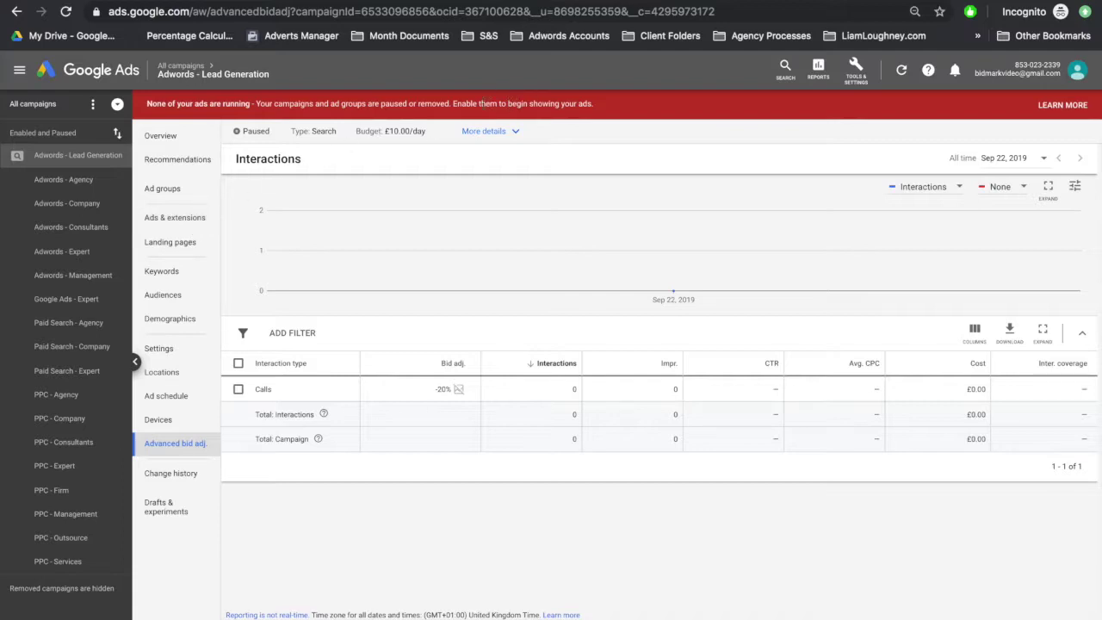
Step: Go to Tools & Settings > Measurement > Conversions and start adding a conversion
drag(480, 104, 594, 104)
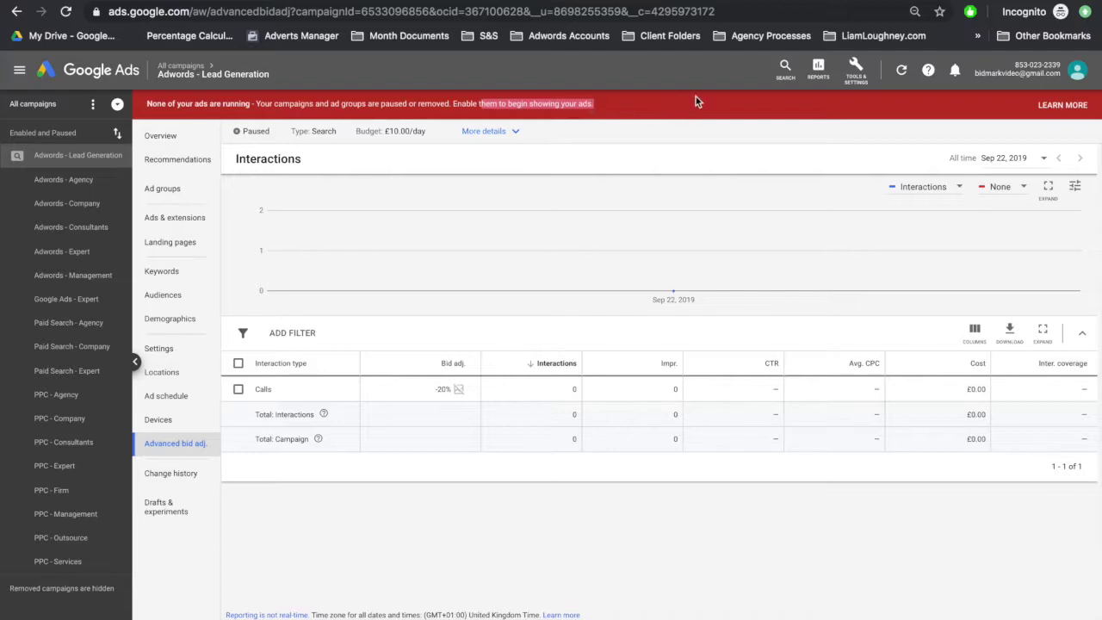
click(850, 77)
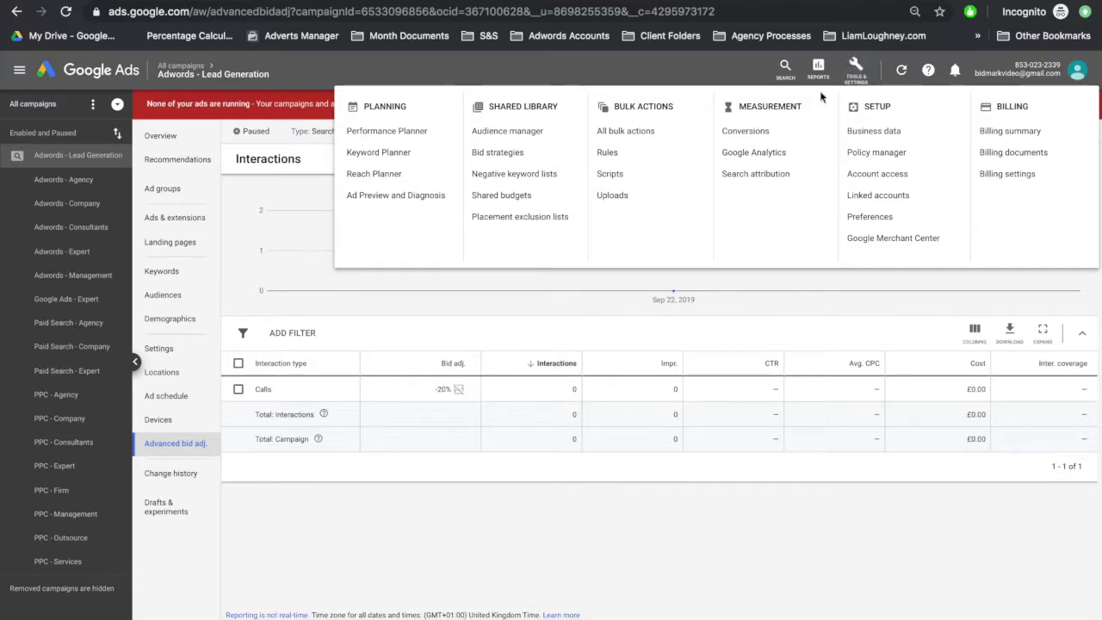
click(753, 131)
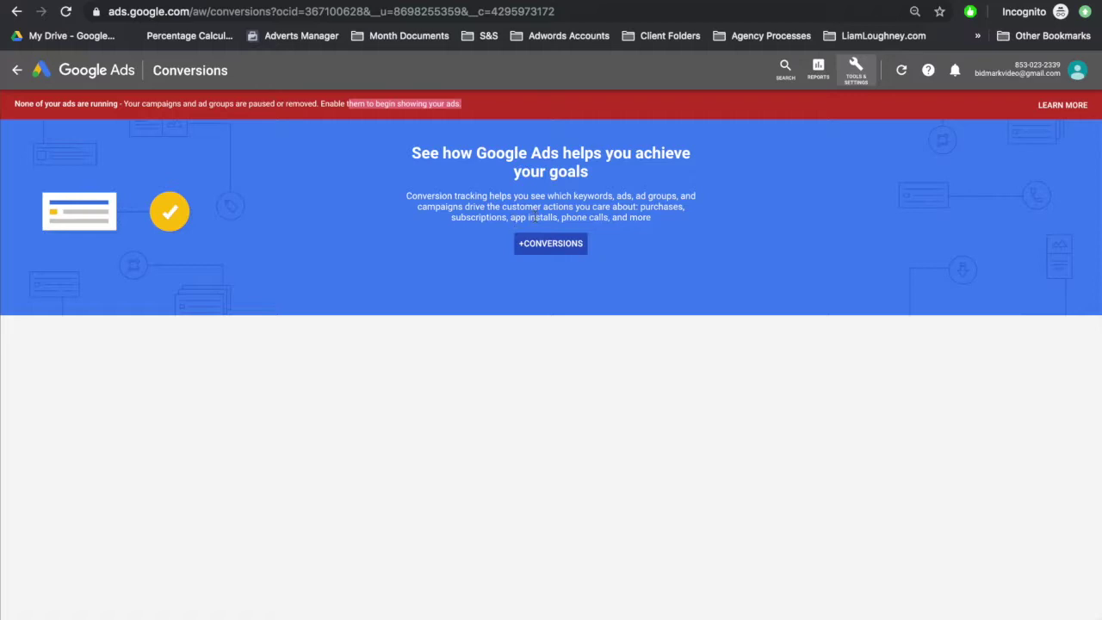
click(550, 244)
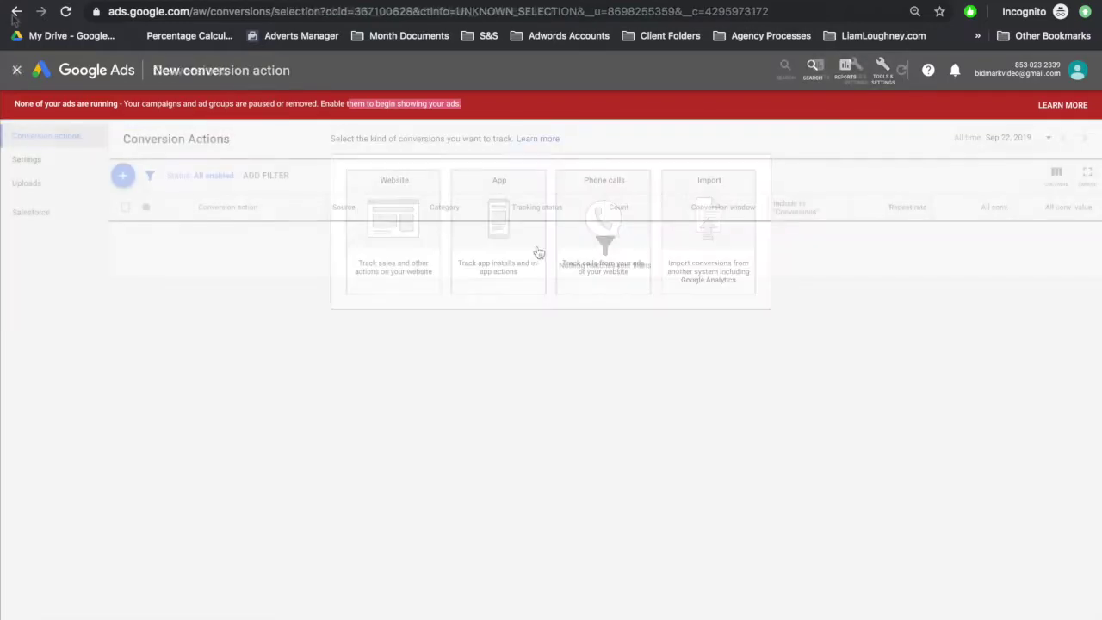
Step: Create a new conversion action from the Conversion Actions list
click(123, 174)
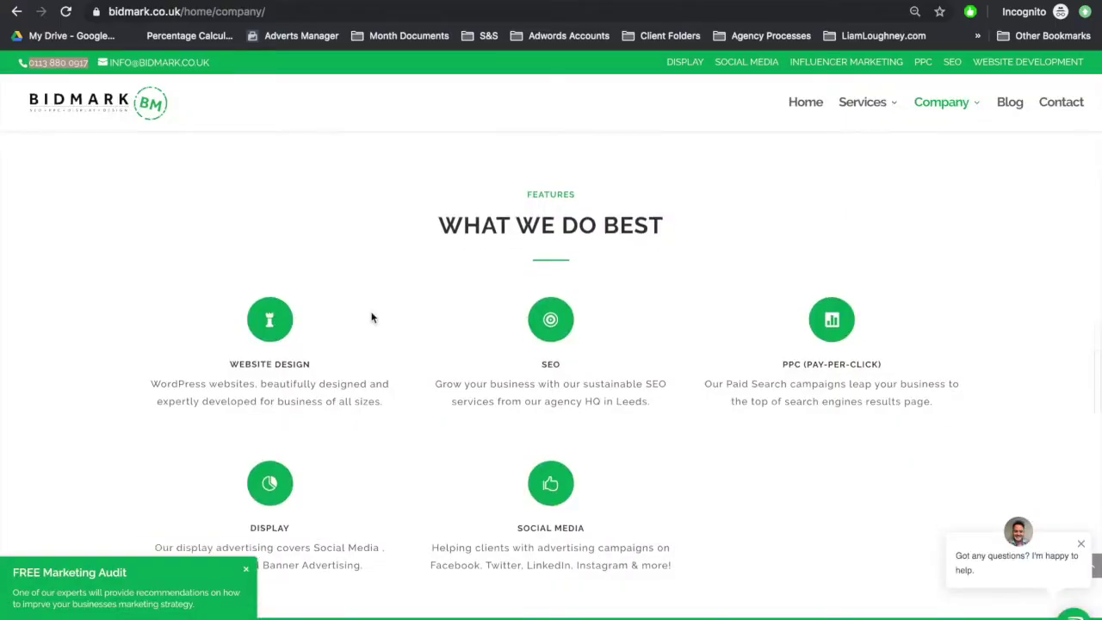
Step: Fill the Bidmark contact form's Name and Email Address fields with test values
scroll(371, 317, down, 15)
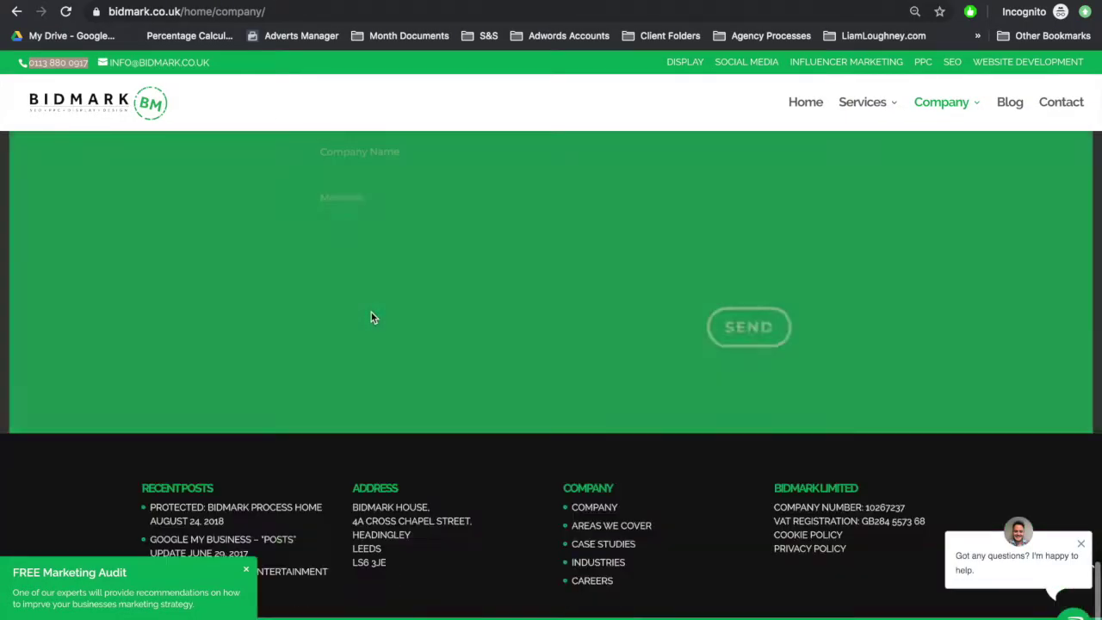
scroll(371, 312, up, 2)
scroll(371, 312, up, 3)
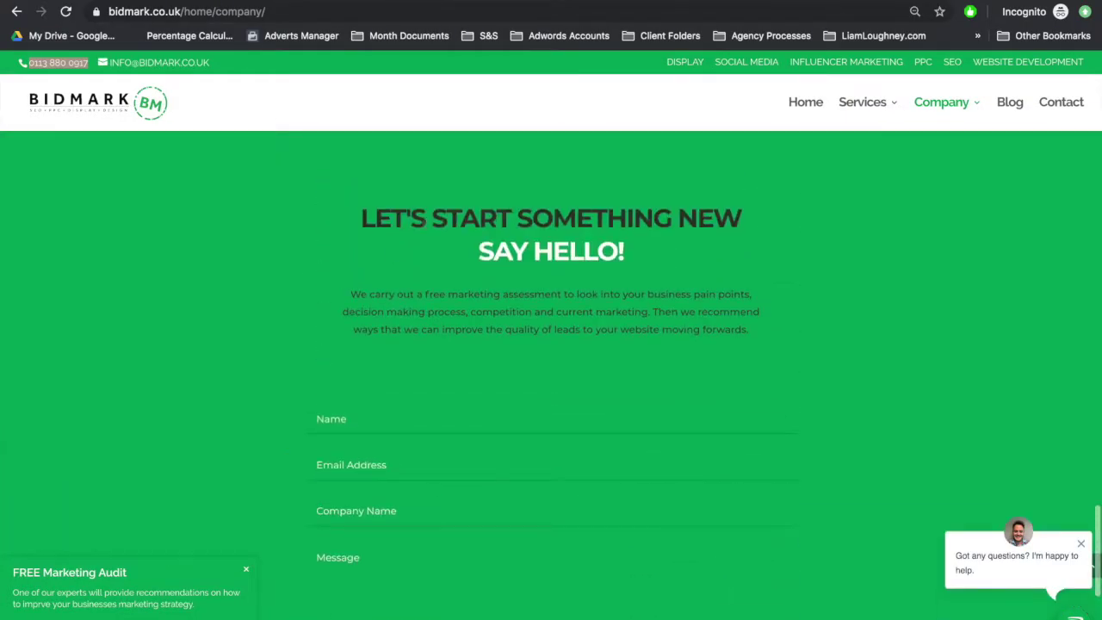
click(333, 422)
text(test)
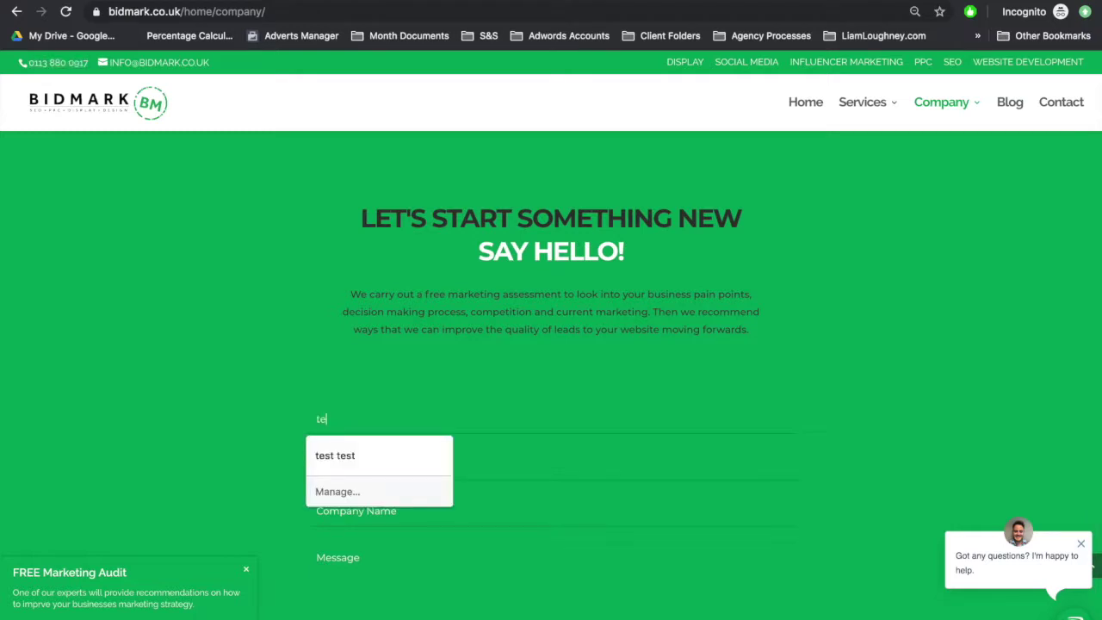
double_click(333, 420)
click(255, 437)
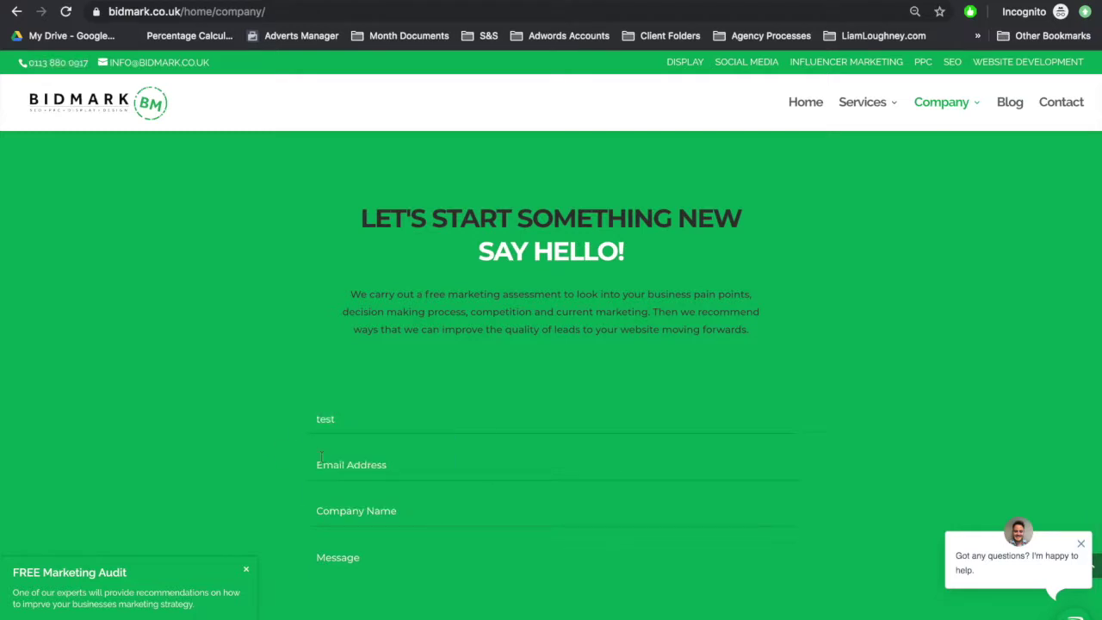
click(334, 465)
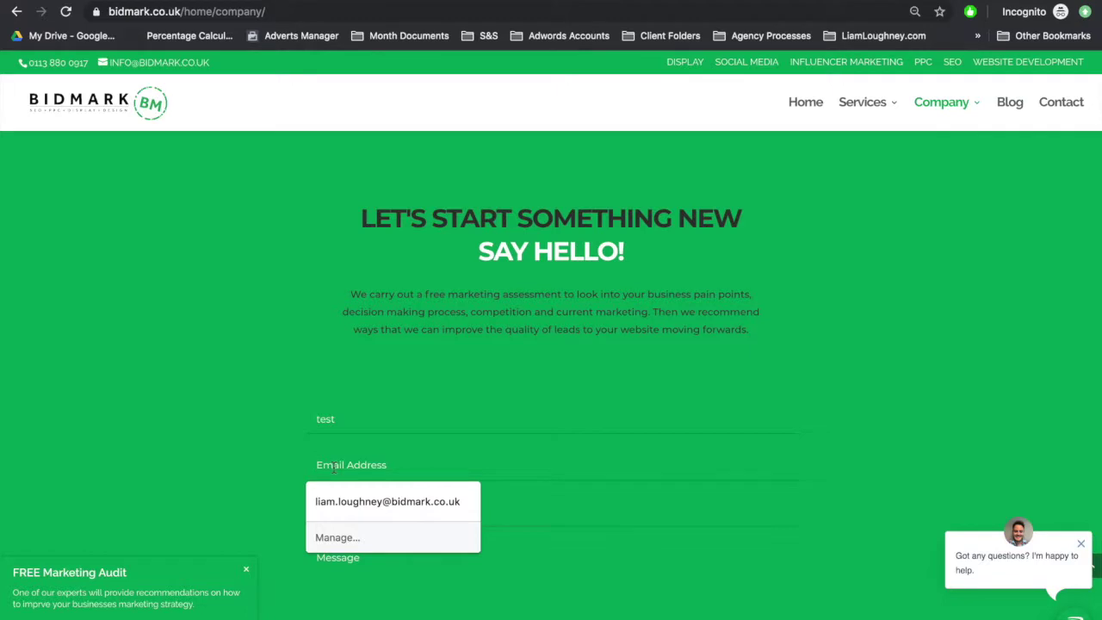
text(test@gmail.com)
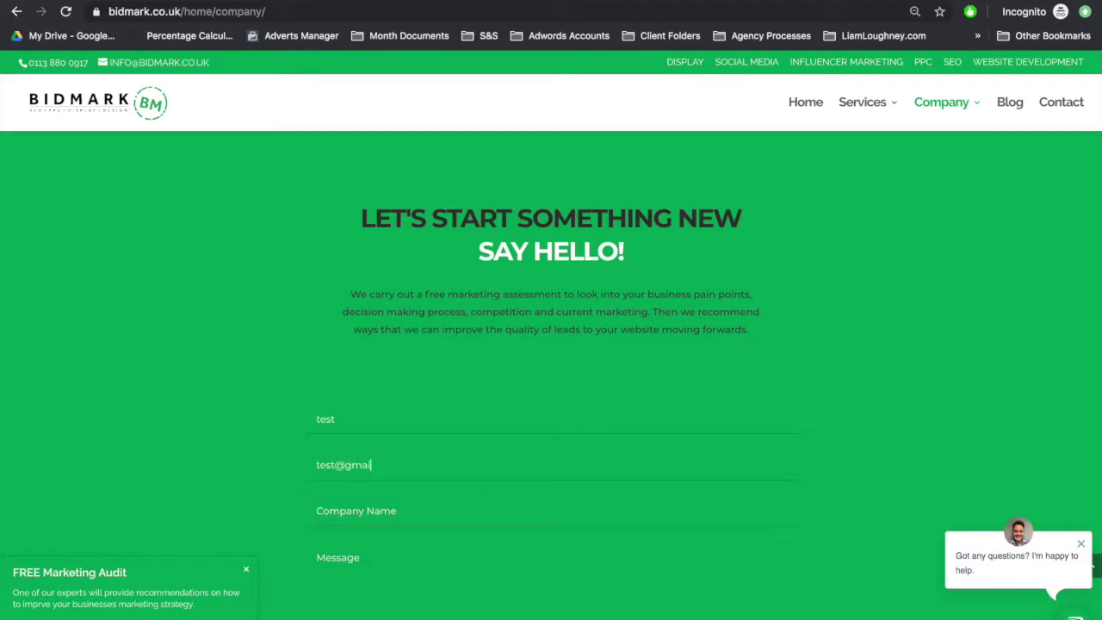
Step: Enter company 'testtest', answer the sum check with 26, and send the enquiry
click(356, 511)
text(testtest)
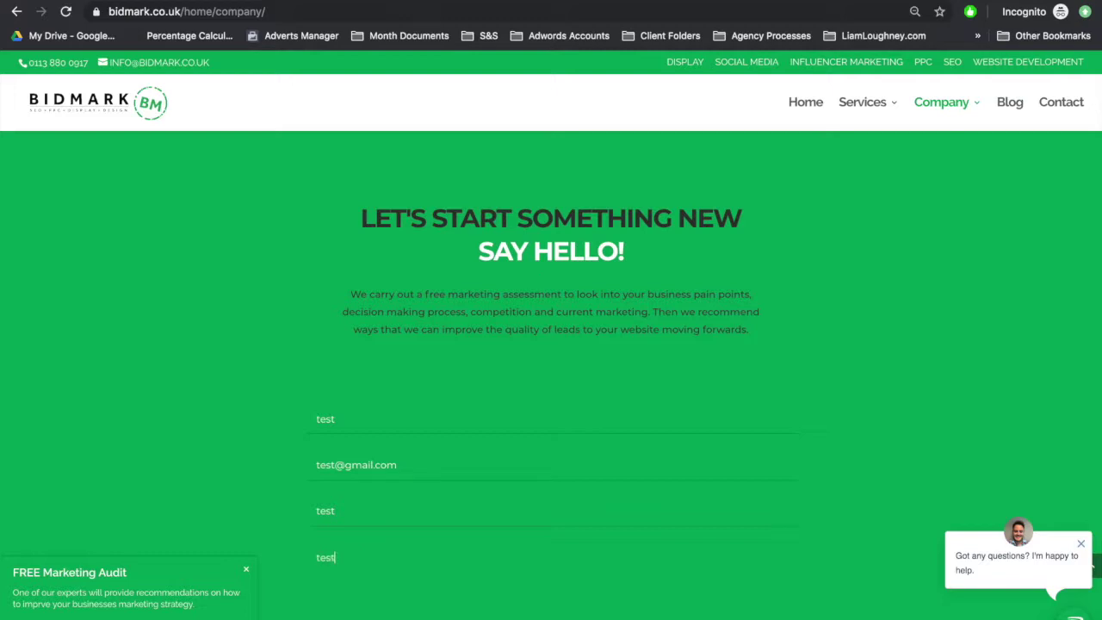
scroll(552, 493, down, 2)
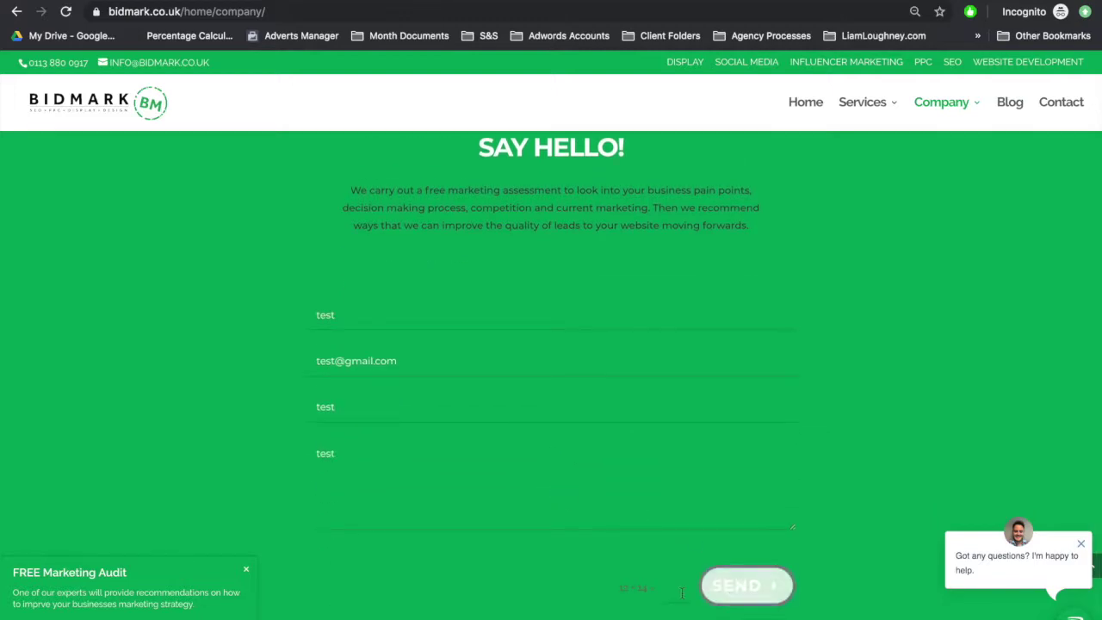
click(675, 592)
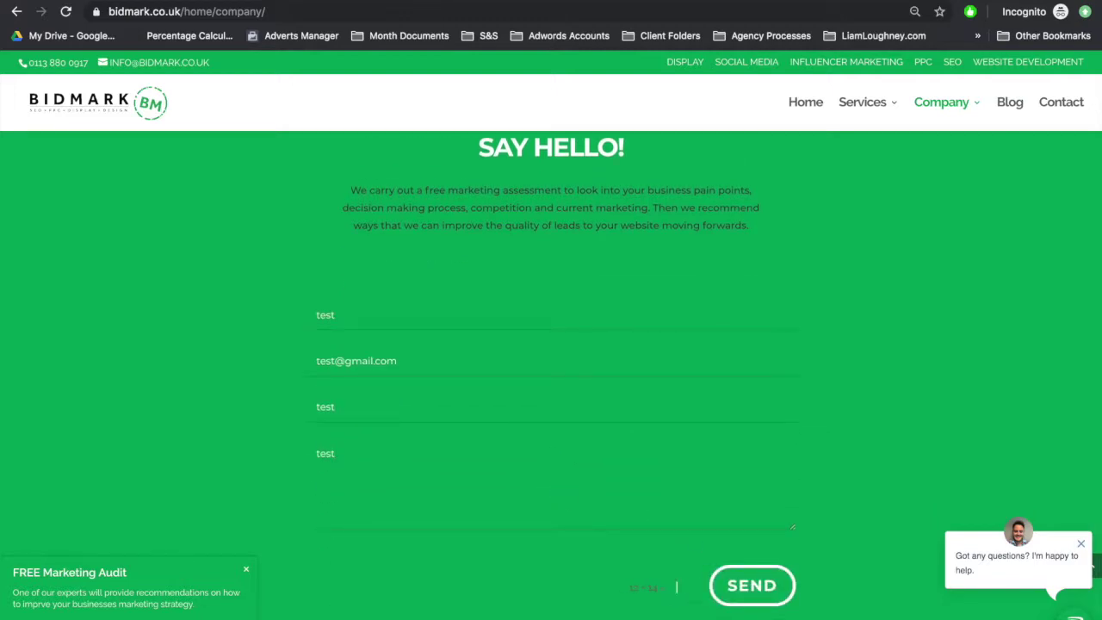
text(26)
click(746, 595)
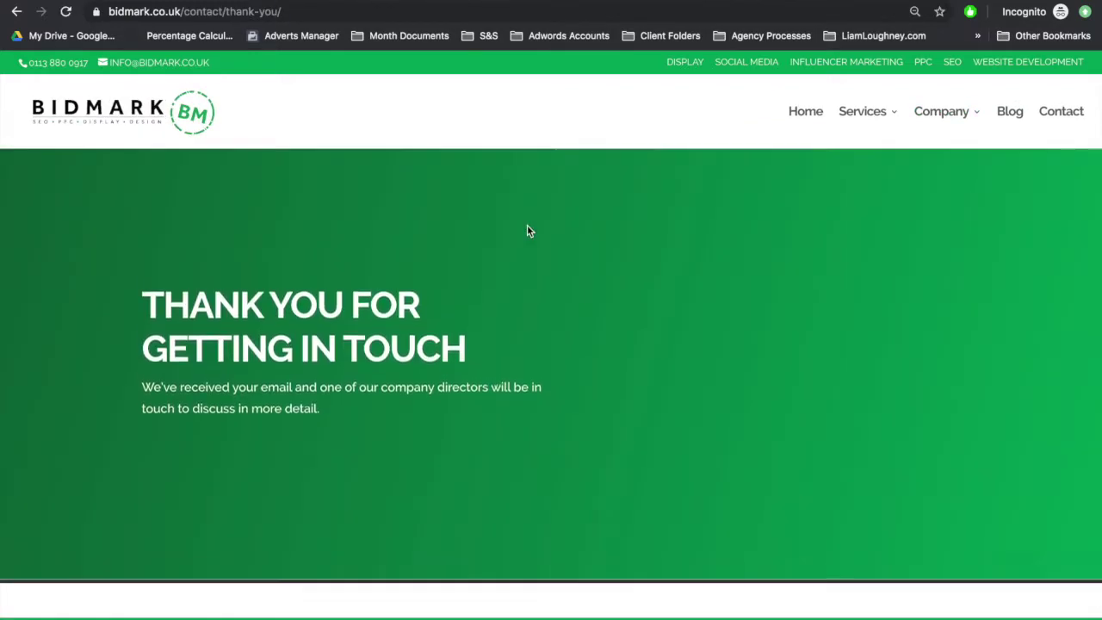
mouse_move(498, 10)
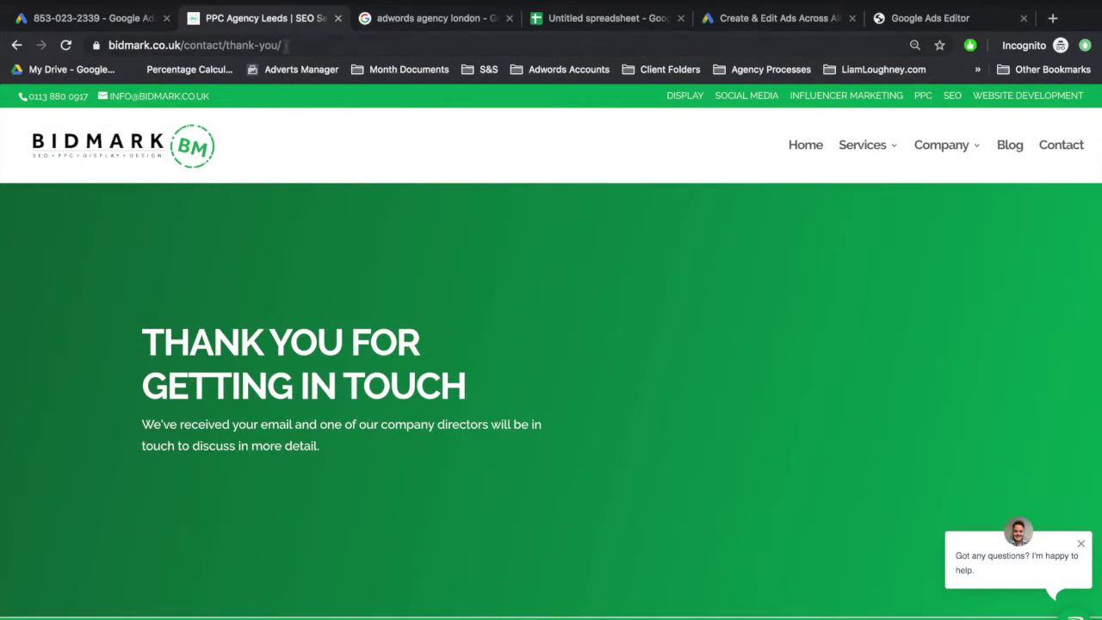
Step: Select the thank-you page's full URL in the browser address bar
click(257, 46)
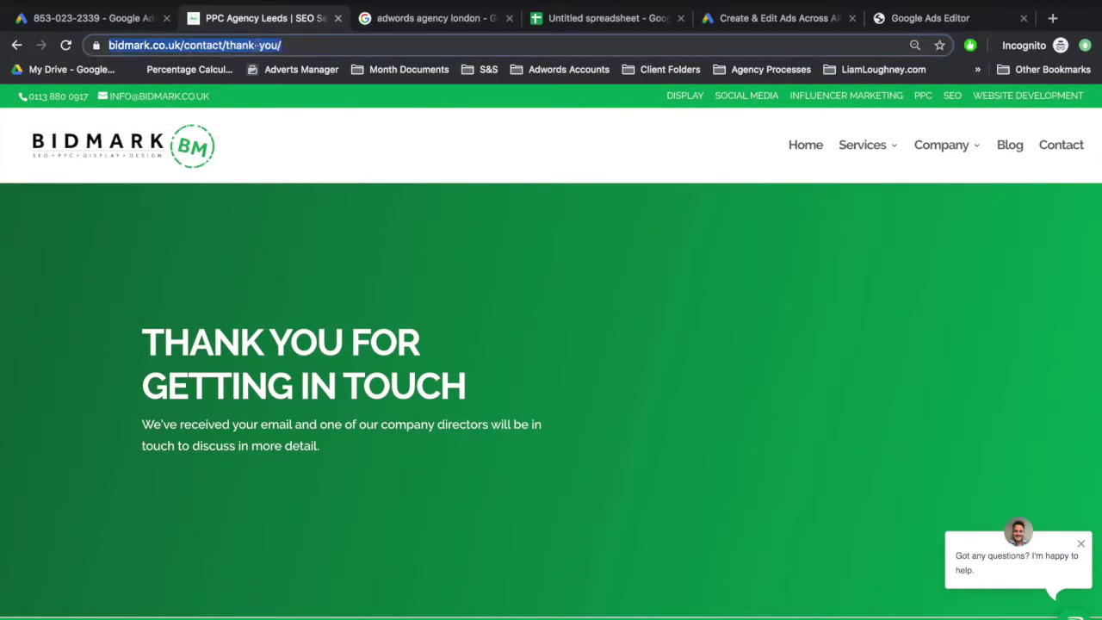
click(256, 45)
triple_click(250, 45)
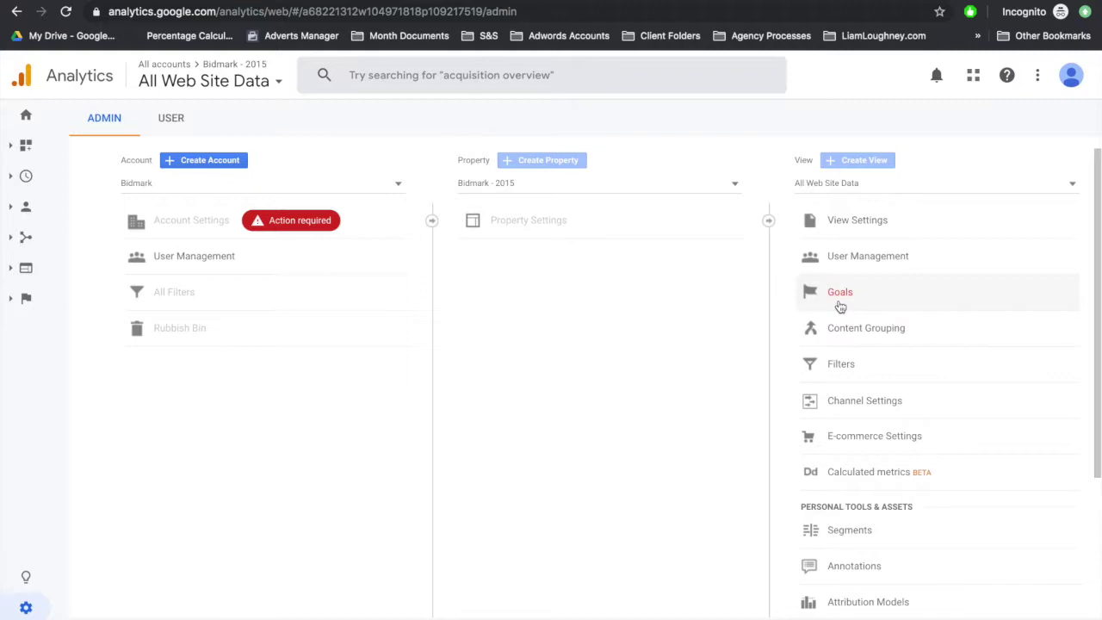
Step: From the All Web Site Data goals list, start a new Custom goal and continue
click(840, 303)
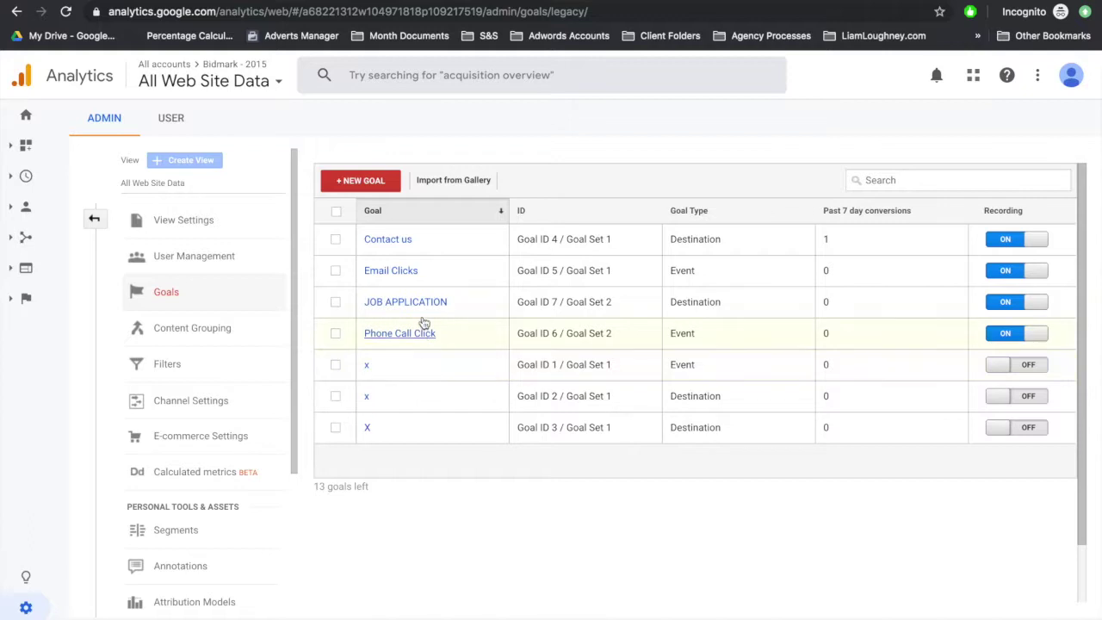
click(372, 182)
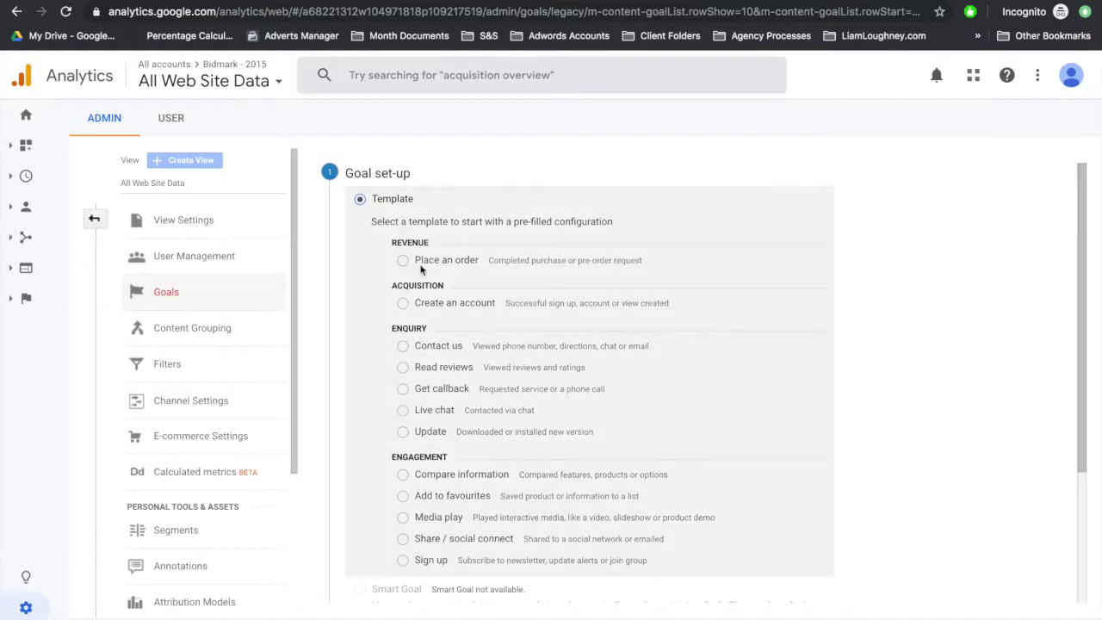
scroll(440, 290, down, 1)
scroll(440, 290, up, 1)
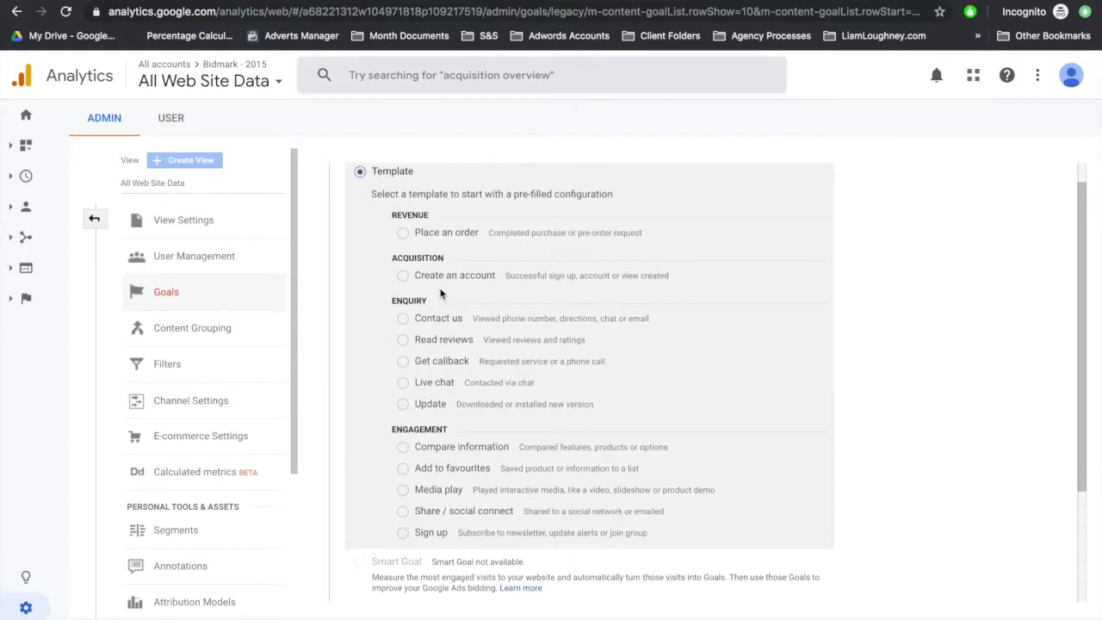
scroll(437, 300, up, 1)
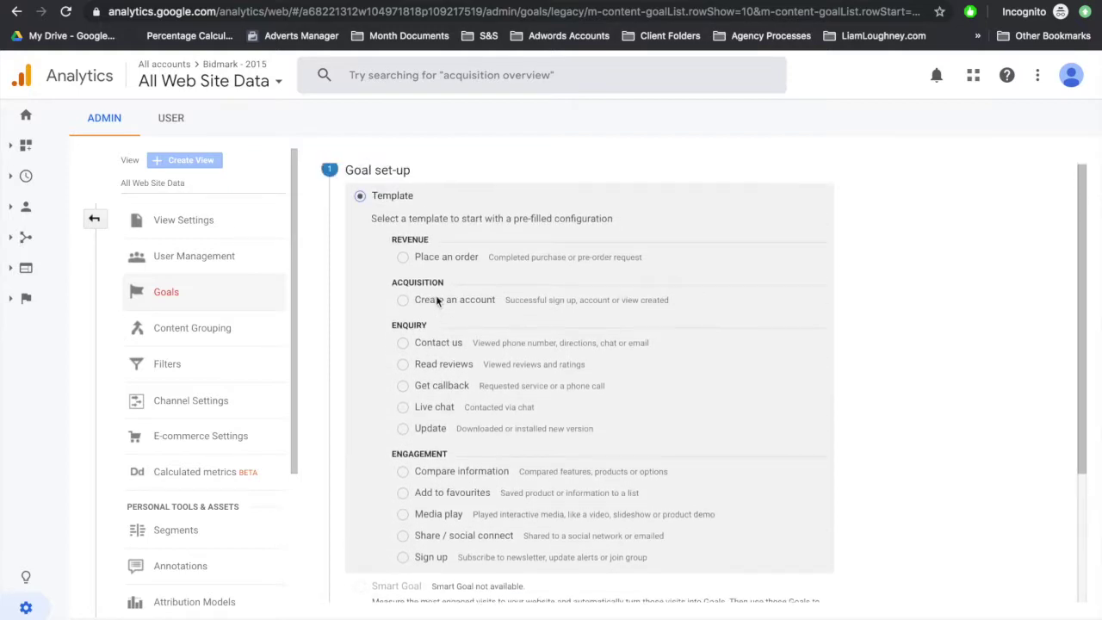
scroll(437, 301, down, 2)
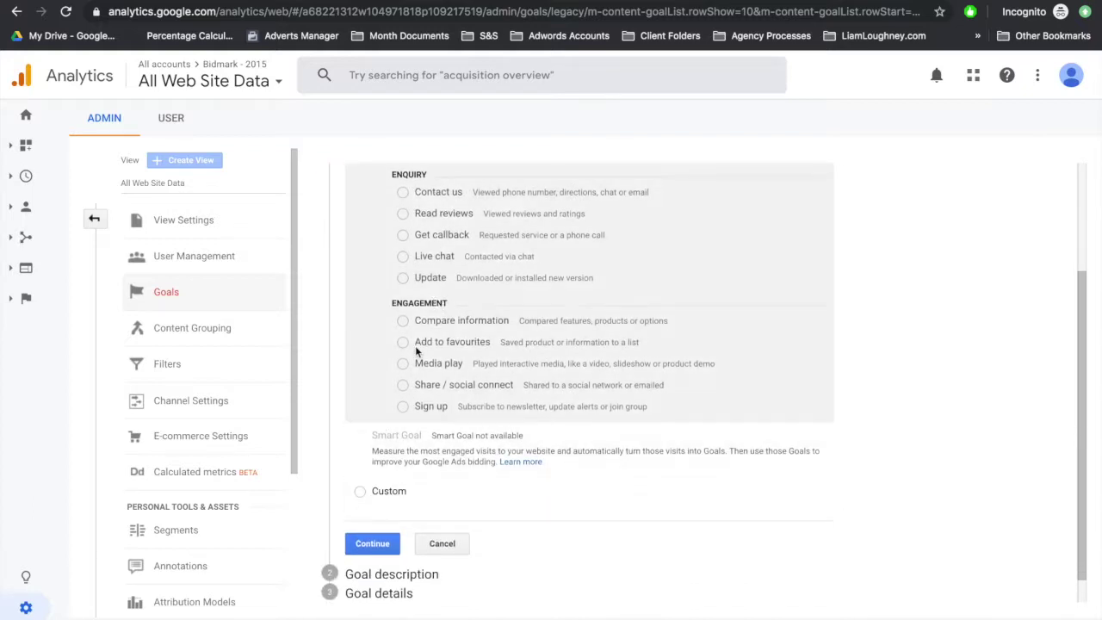
scroll(404, 404, up, 2)
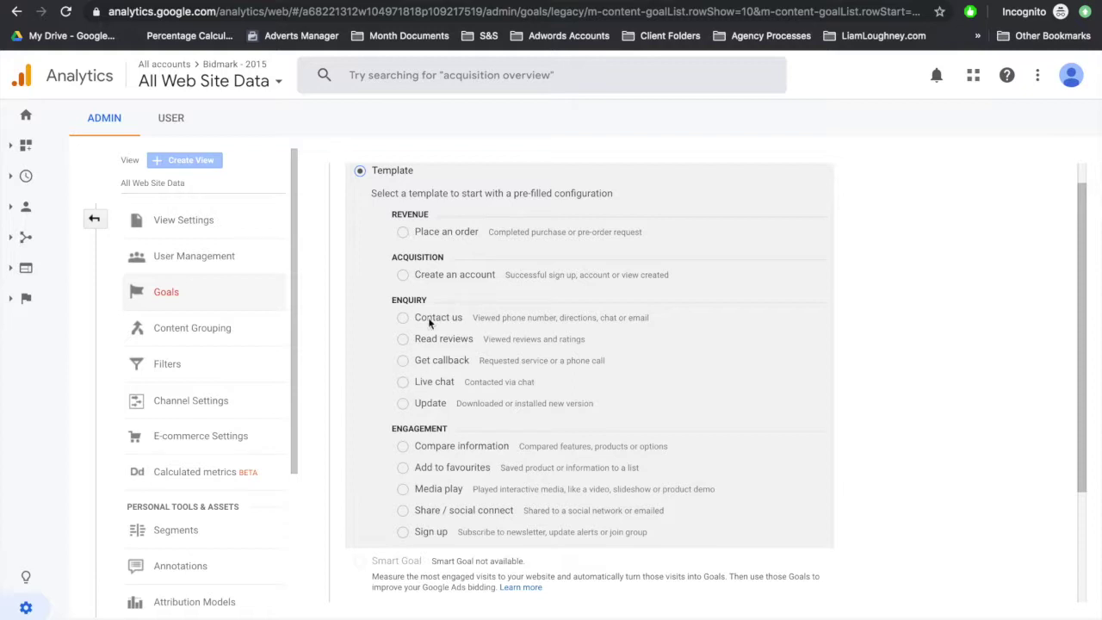
scroll(430, 322, down, 1)
scroll(432, 328, down, 1)
click(360, 501)
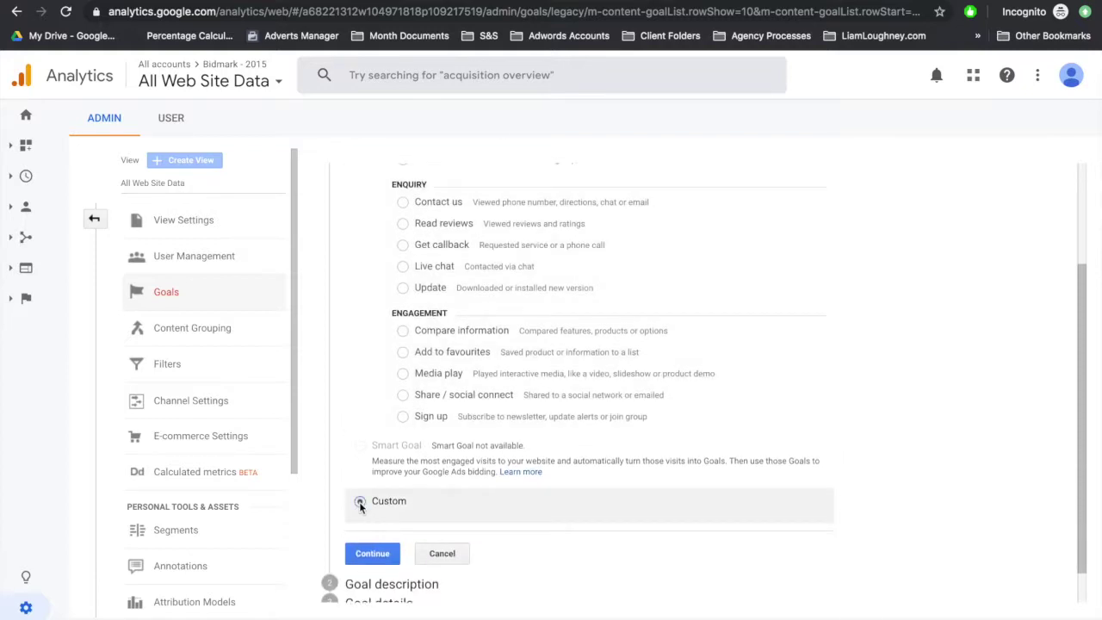
click(366, 553)
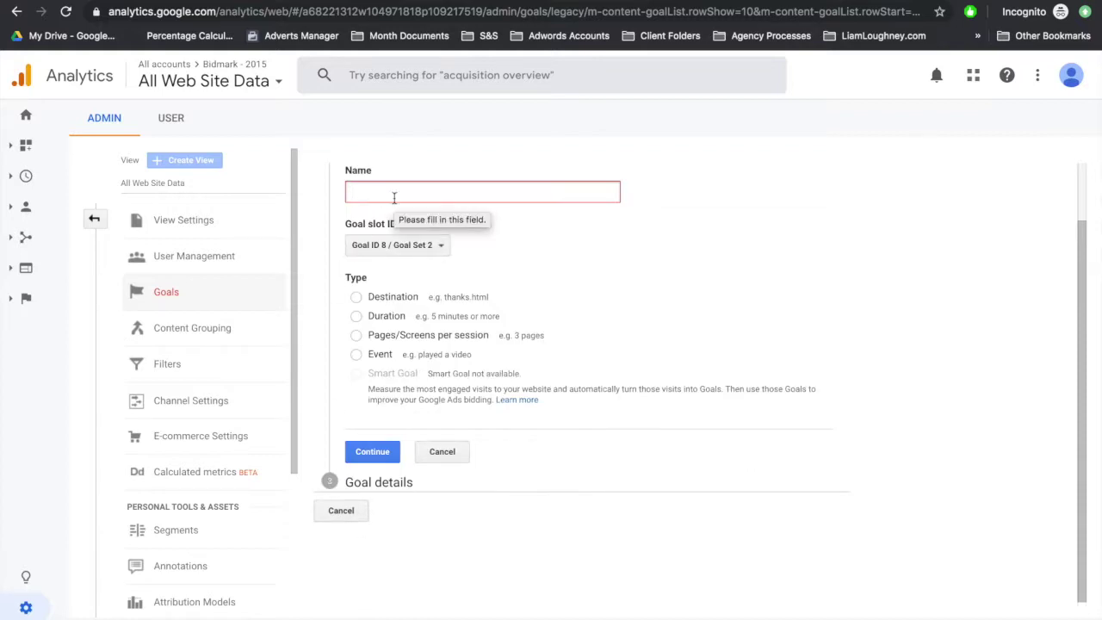
Step: Name the goal 'Form Completion', make it a Destination goal, and copy the thank-you URL
text(Form)
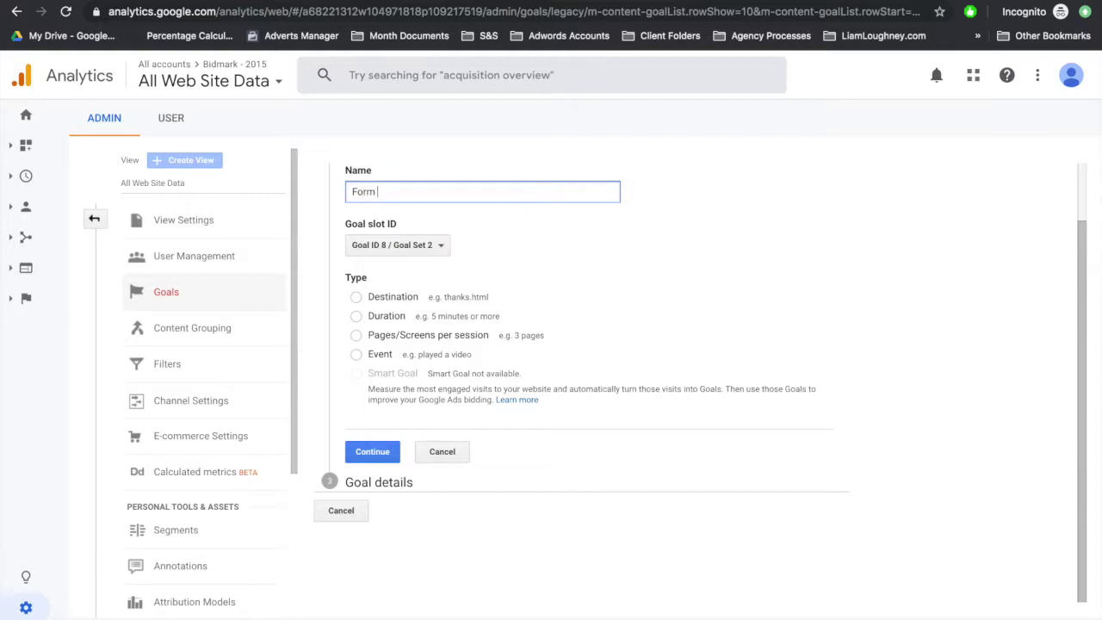
text( Completion)
click(356, 298)
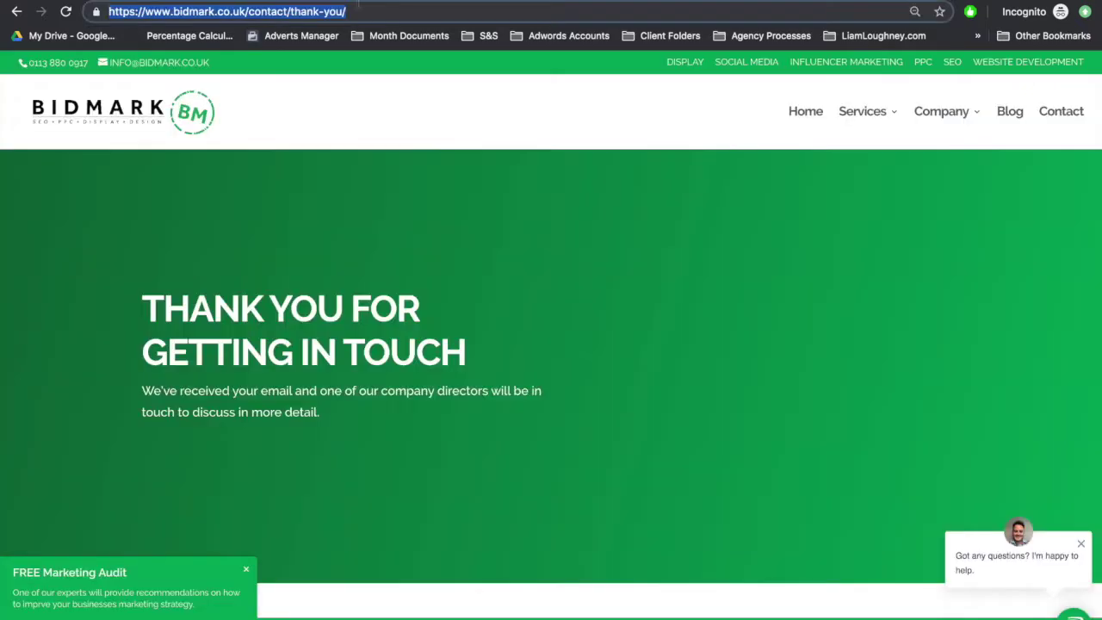
click(351, 10)
drag(351, 10, 77, 10)
key(ctrl+c)
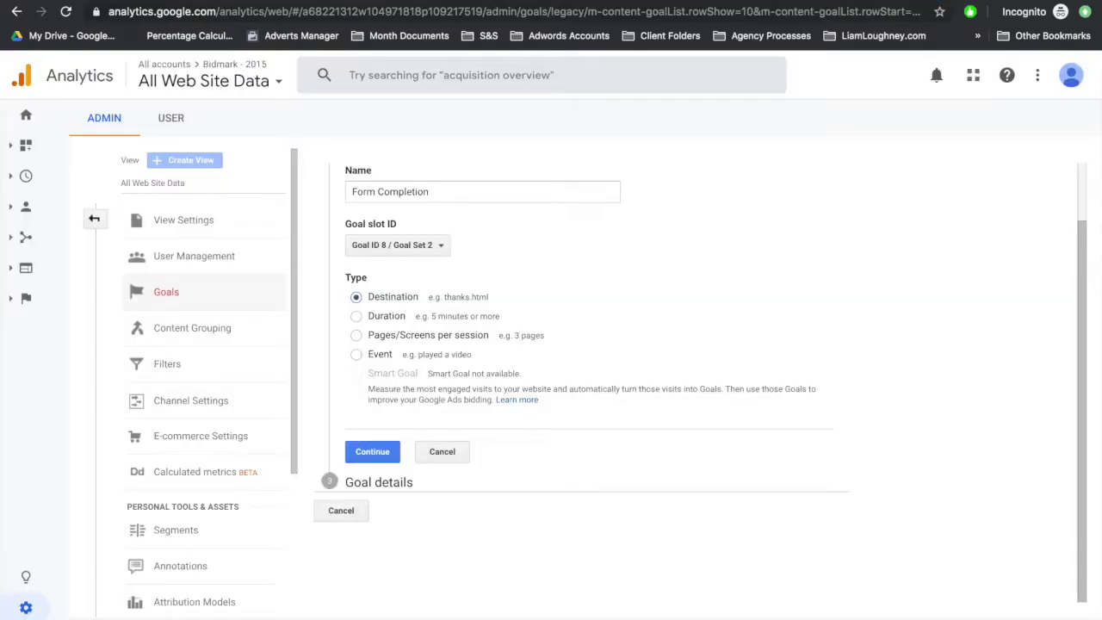
click(376, 450)
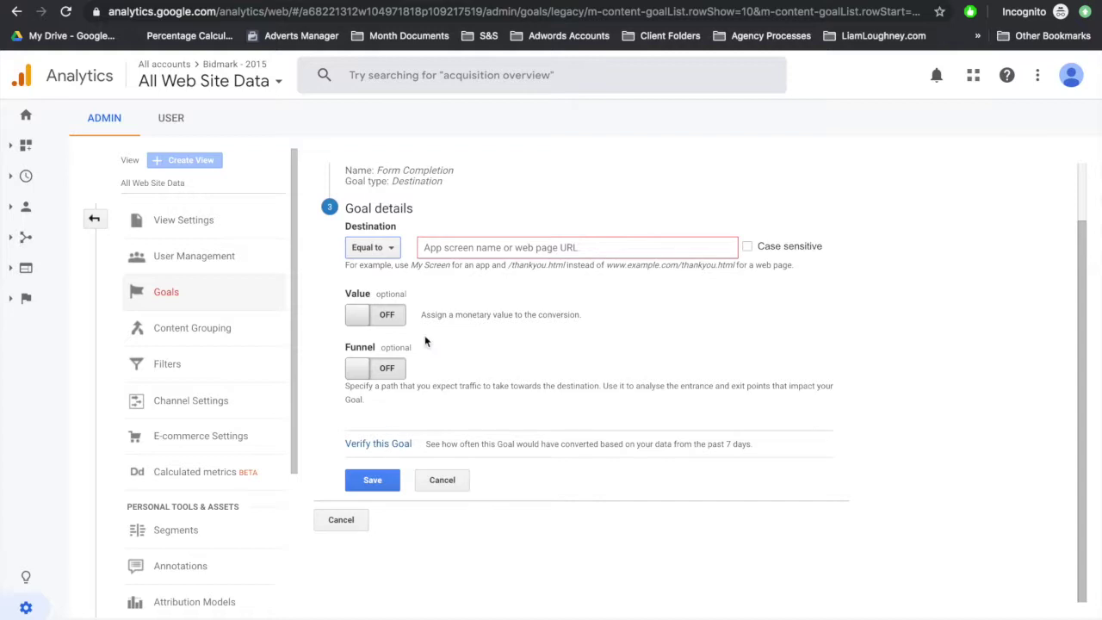
click(435, 247)
key(ctrl+v)
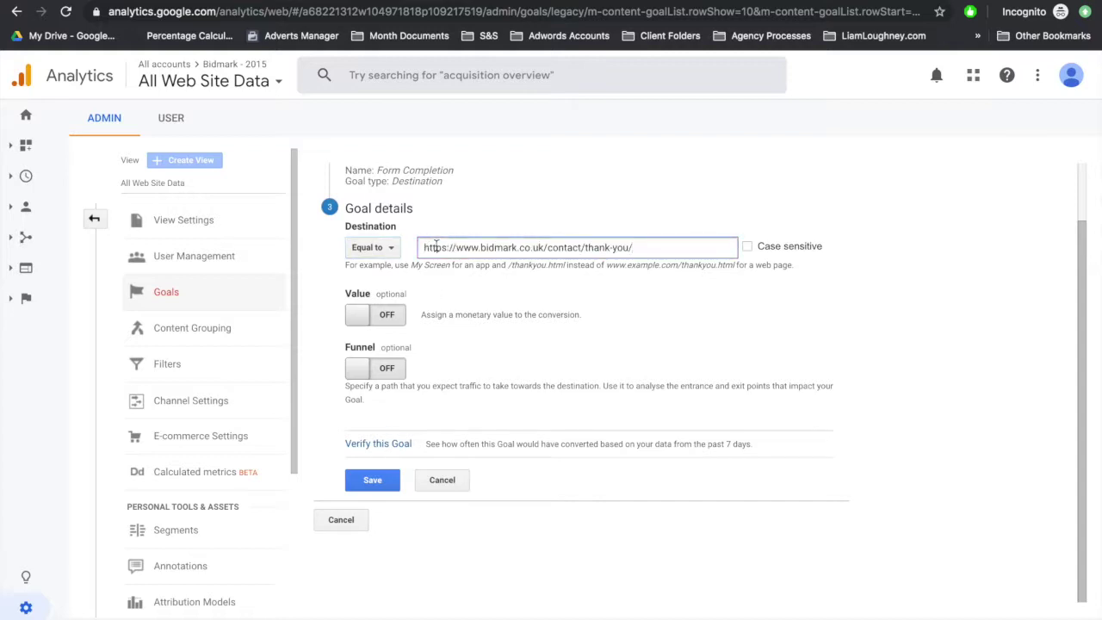
drag(457, 247, 362, 251)
key(BackSpace)
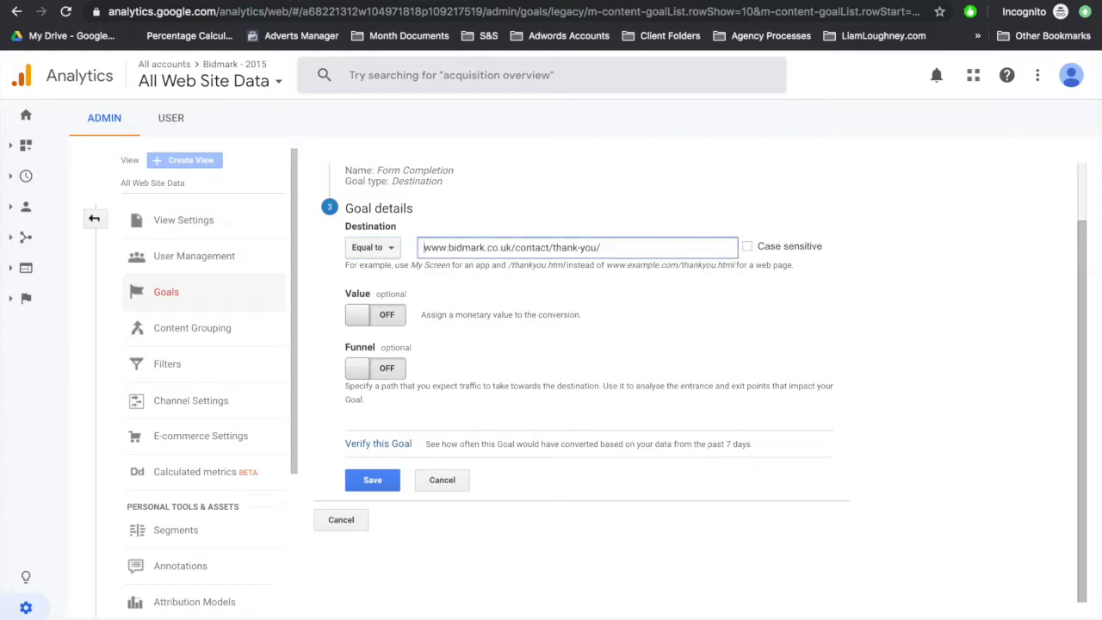
click(614, 248)
click(370, 480)
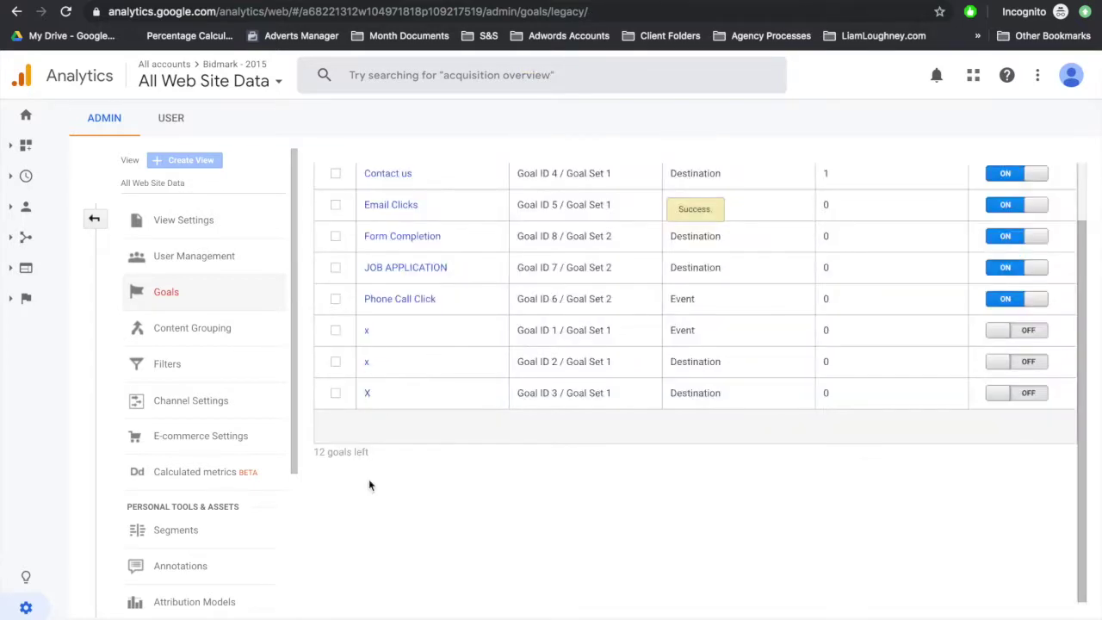
scroll(398, 398, up, 2)
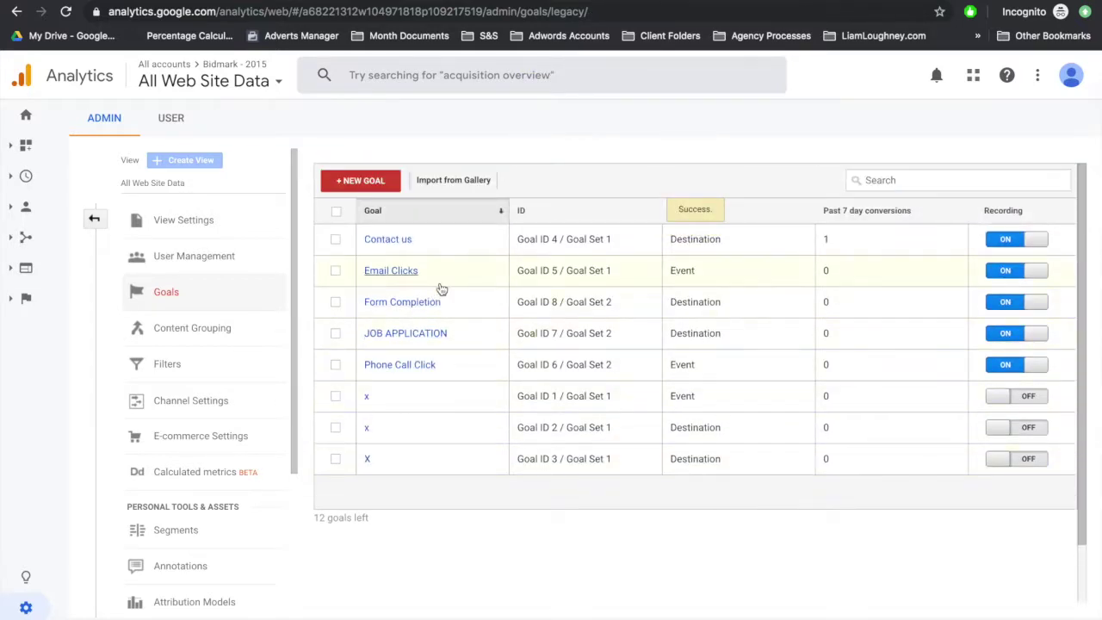
Step: Tick the Form Completion goal in the Analytics goals list
click(335, 302)
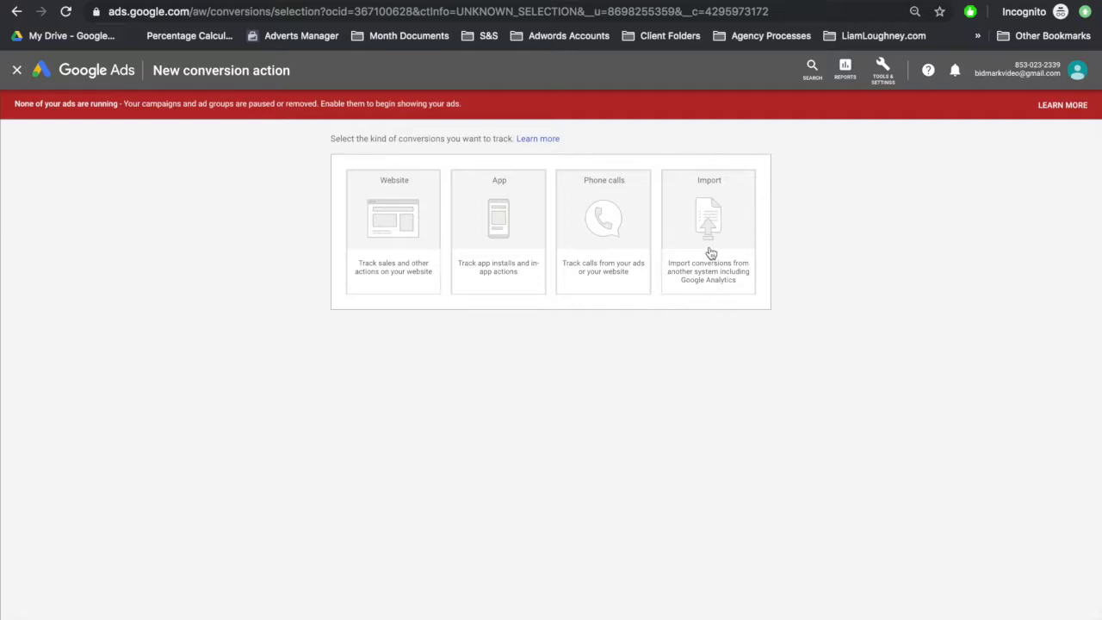
Step: Choose Import from Google Analytics, continue, and go to the linked accounts page
click(711, 252)
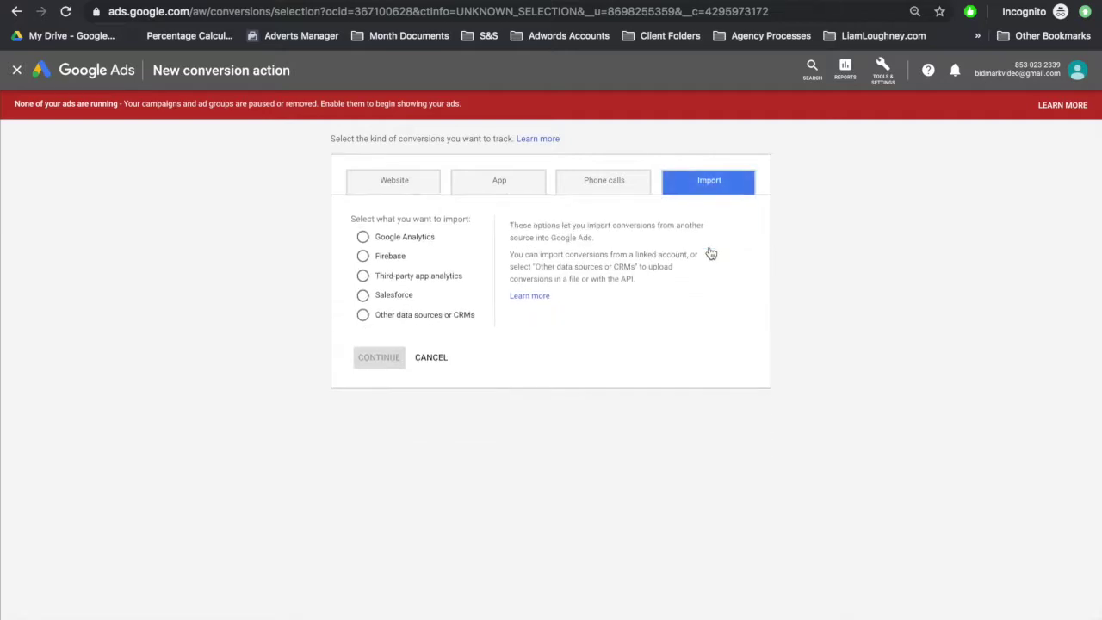
click(428, 243)
click(386, 362)
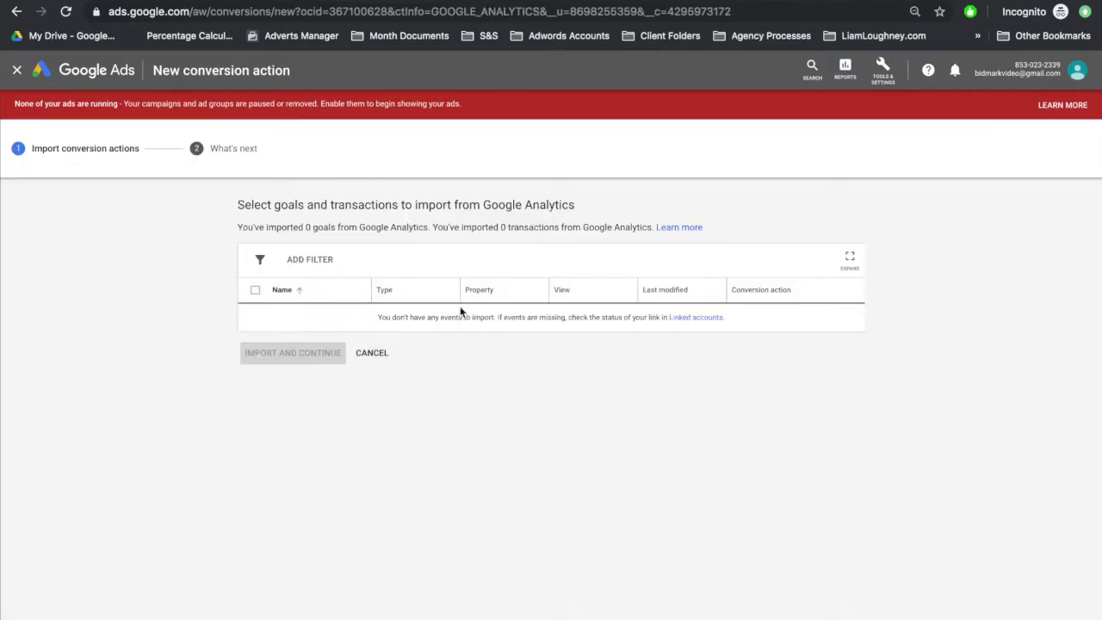
right_click(679, 321)
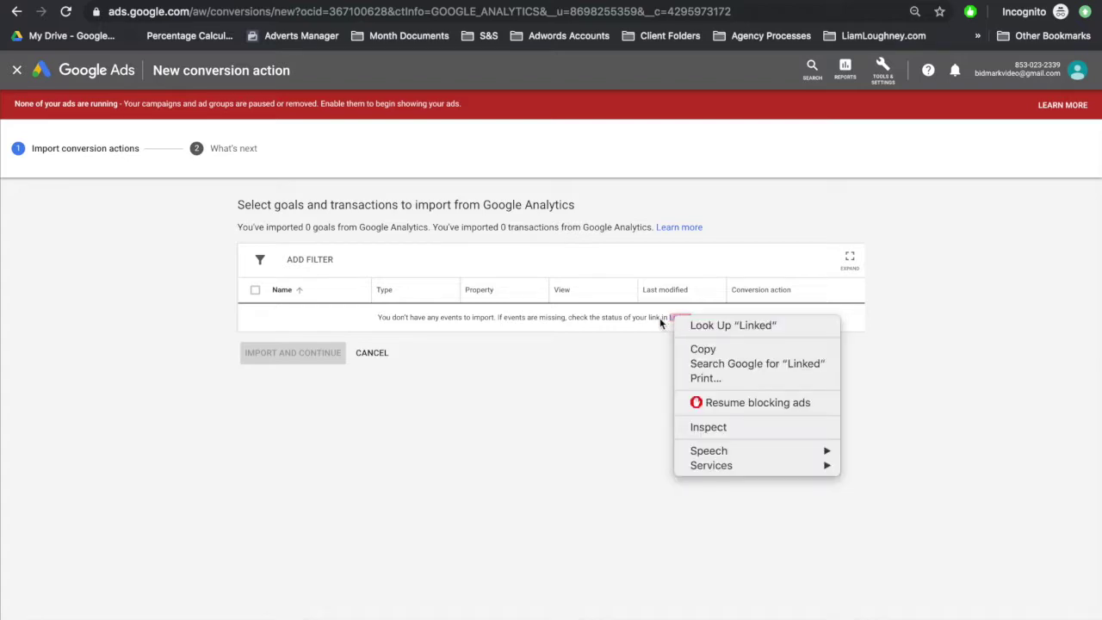
click(680, 320)
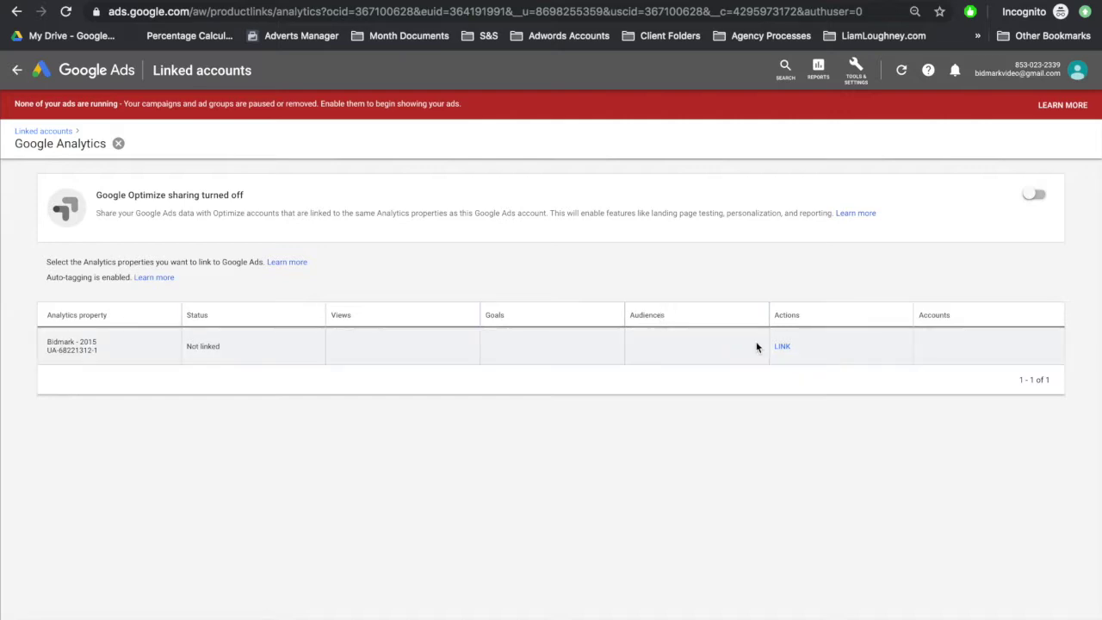
Step: Link Bidmark - 2015 with both views, importing site metrics for All Web Site Data, and save
click(783, 347)
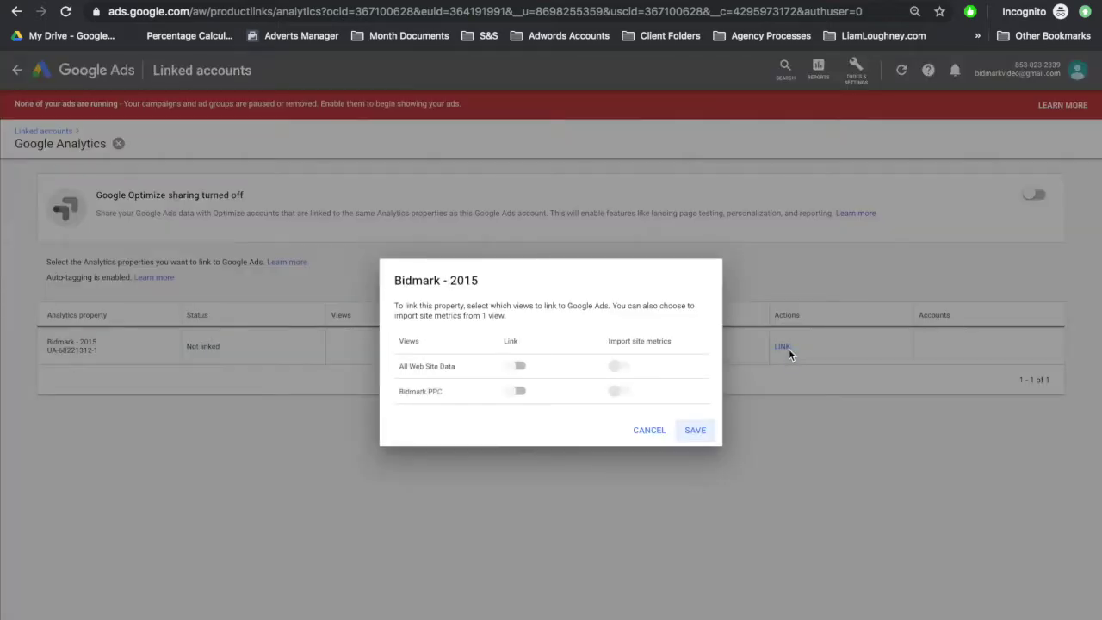
click(517, 367)
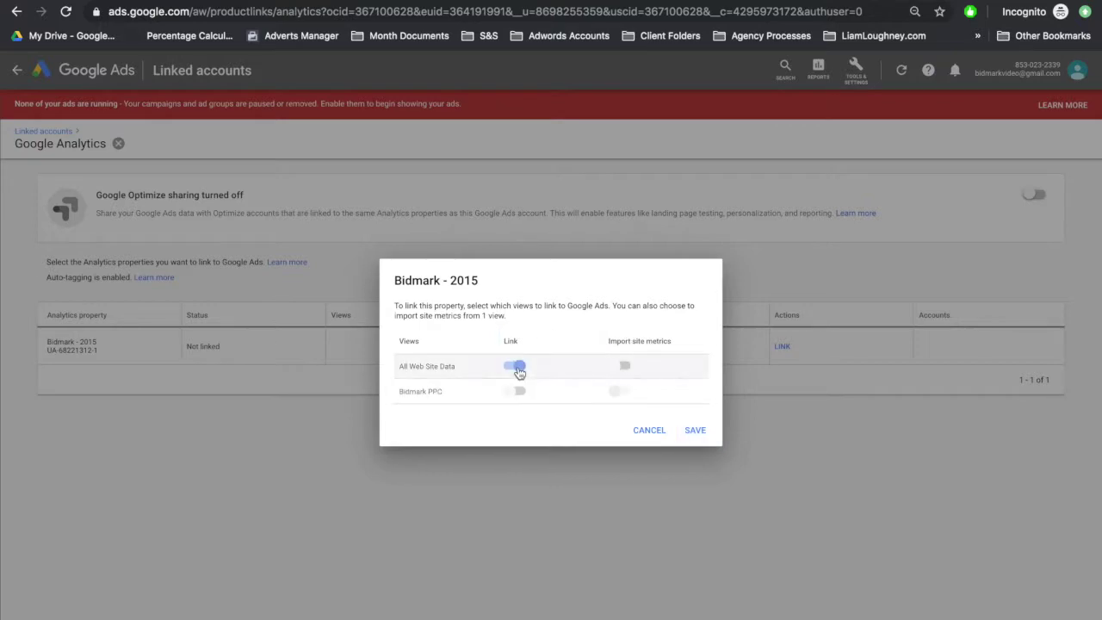
click(516, 396)
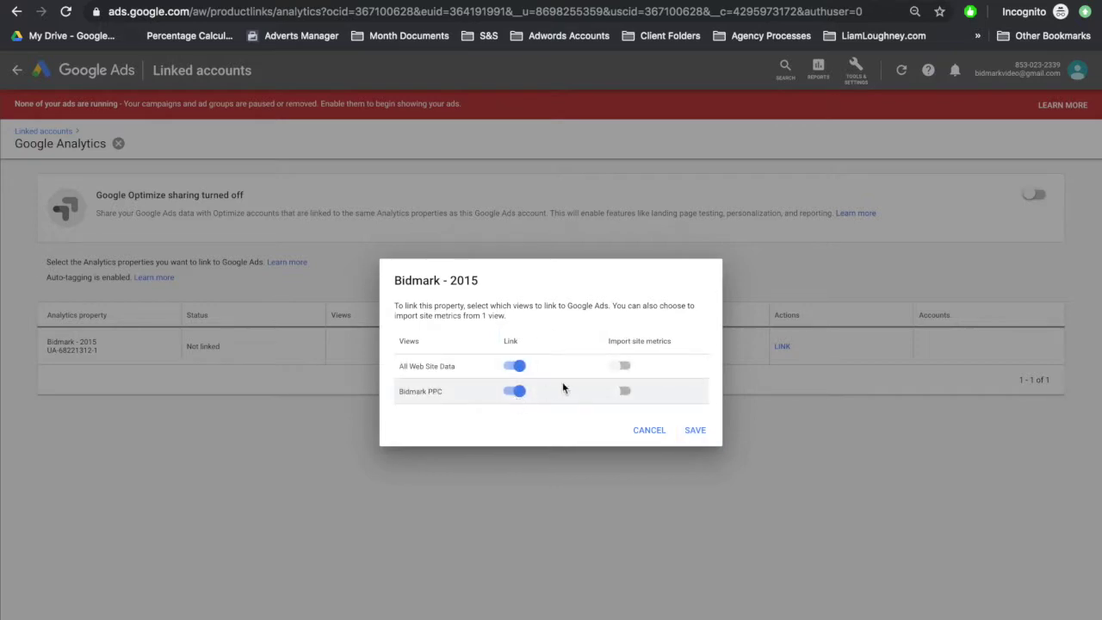
click(620, 366)
click(620, 392)
click(618, 367)
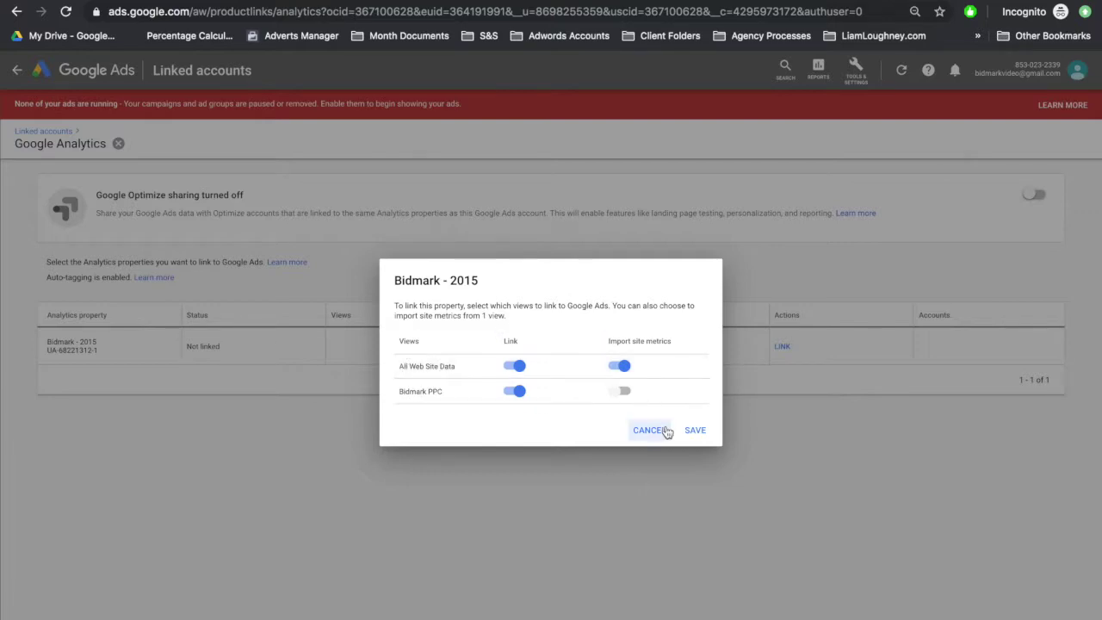
click(693, 432)
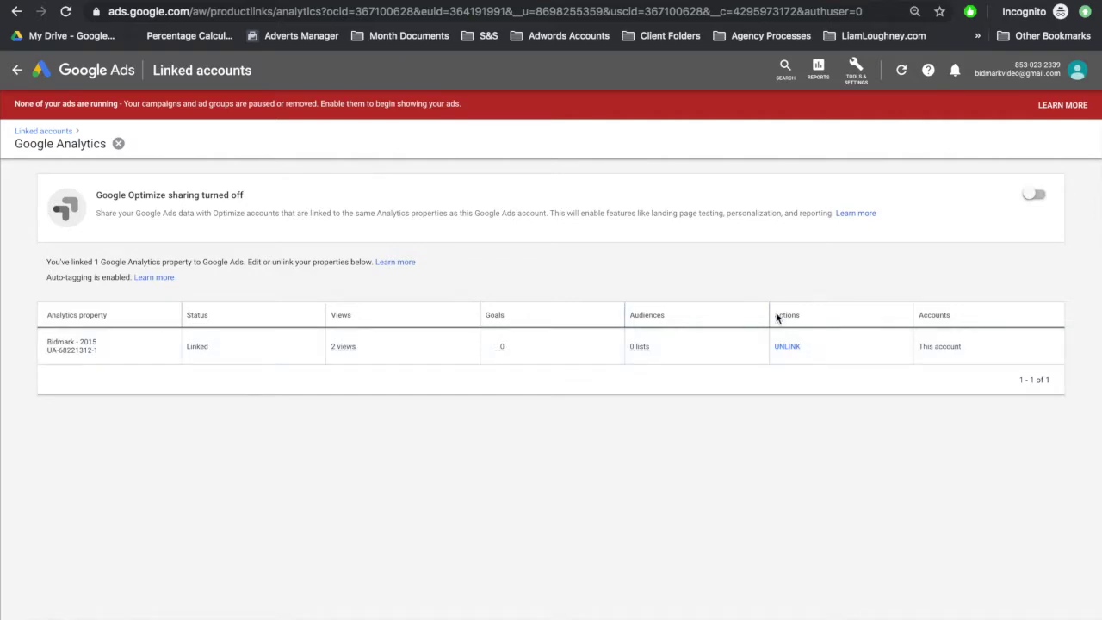
click(16, 73)
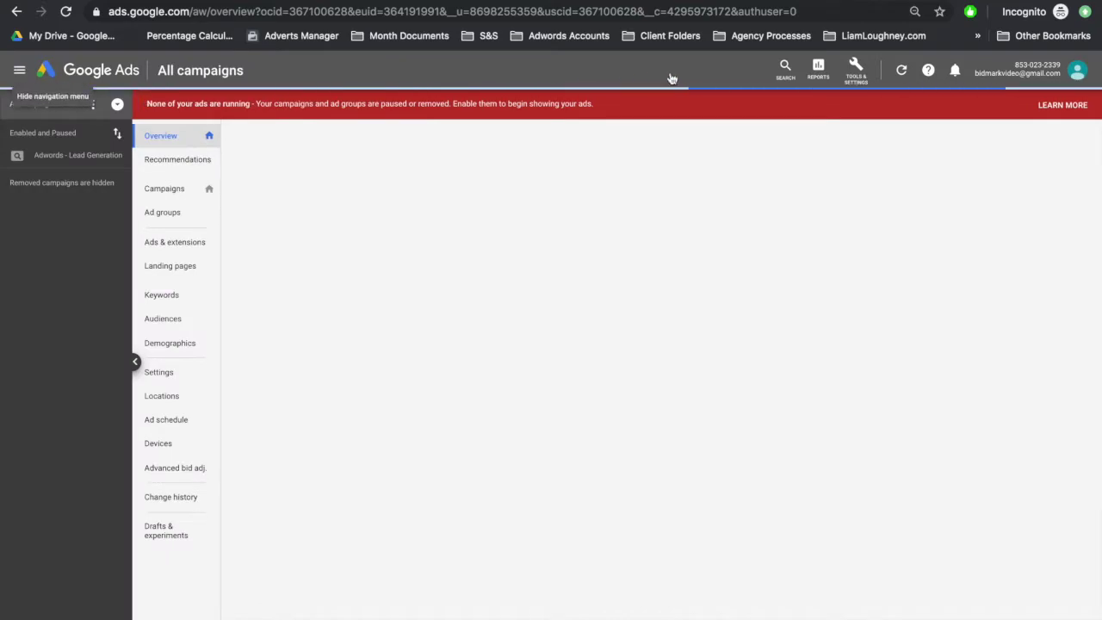
Step: Start a new conversion action imported from Google Analytics
click(853, 74)
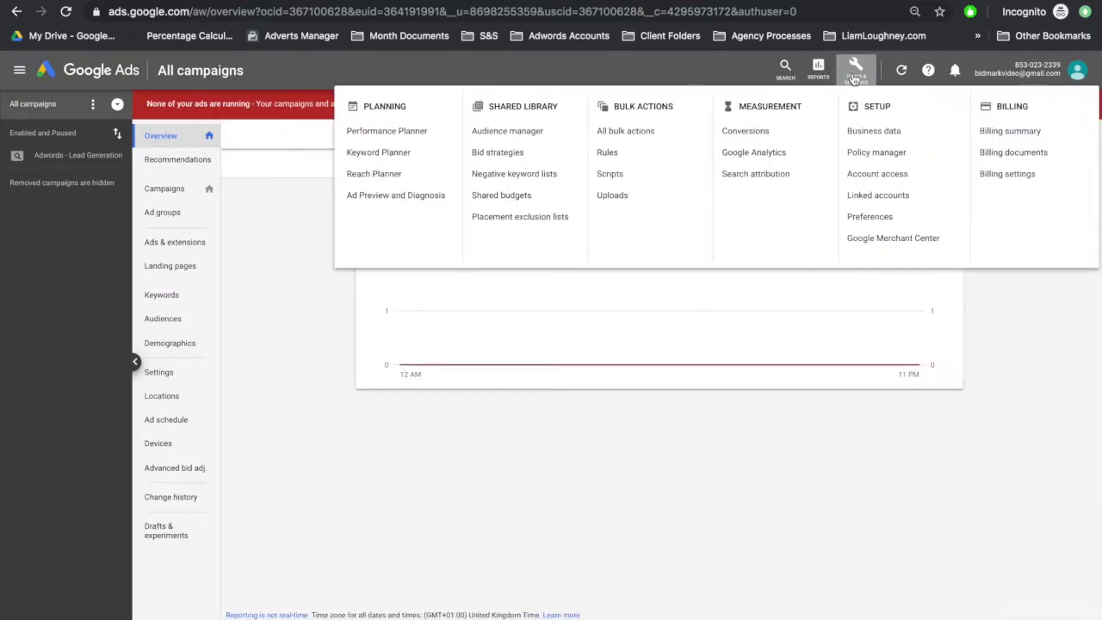
click(746, 132)
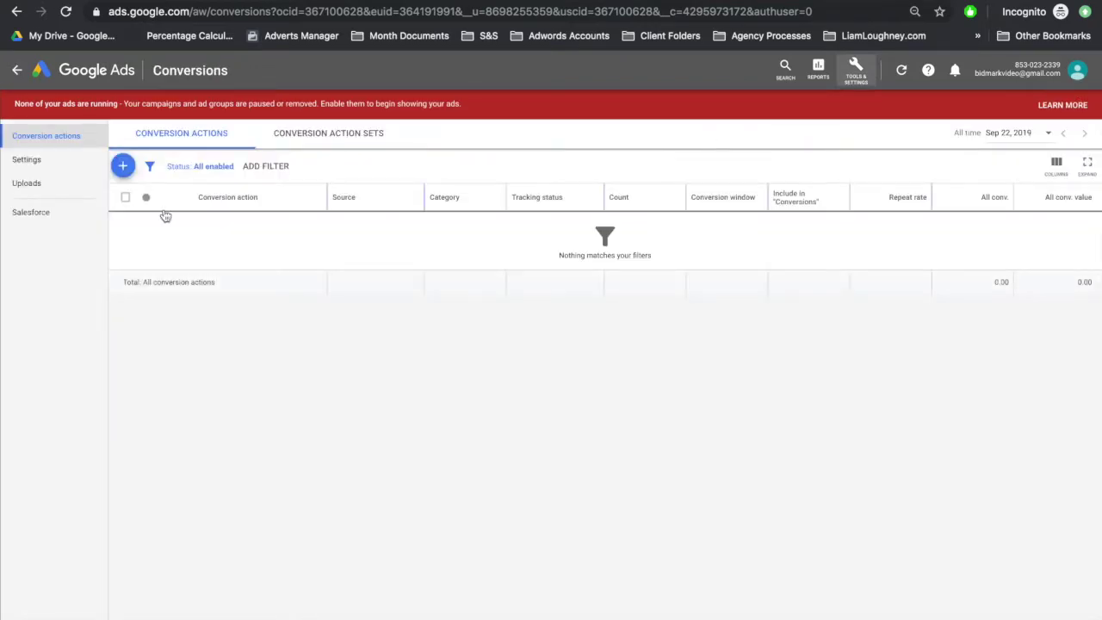
click(122, 165)
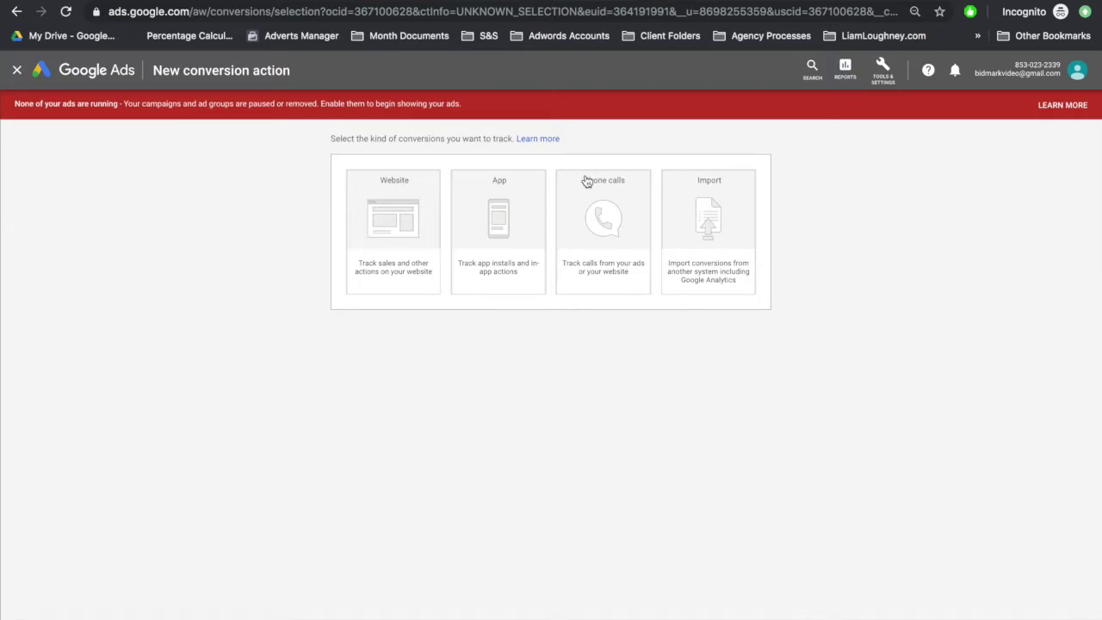
click(687, 216)
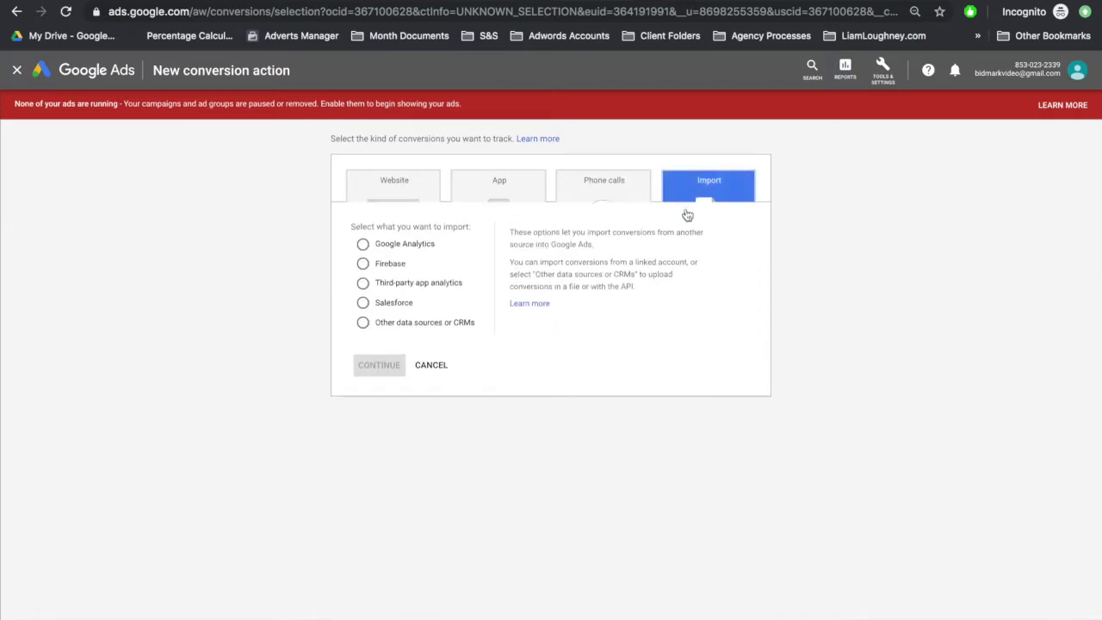
click(401, 241)
click(384, 356)
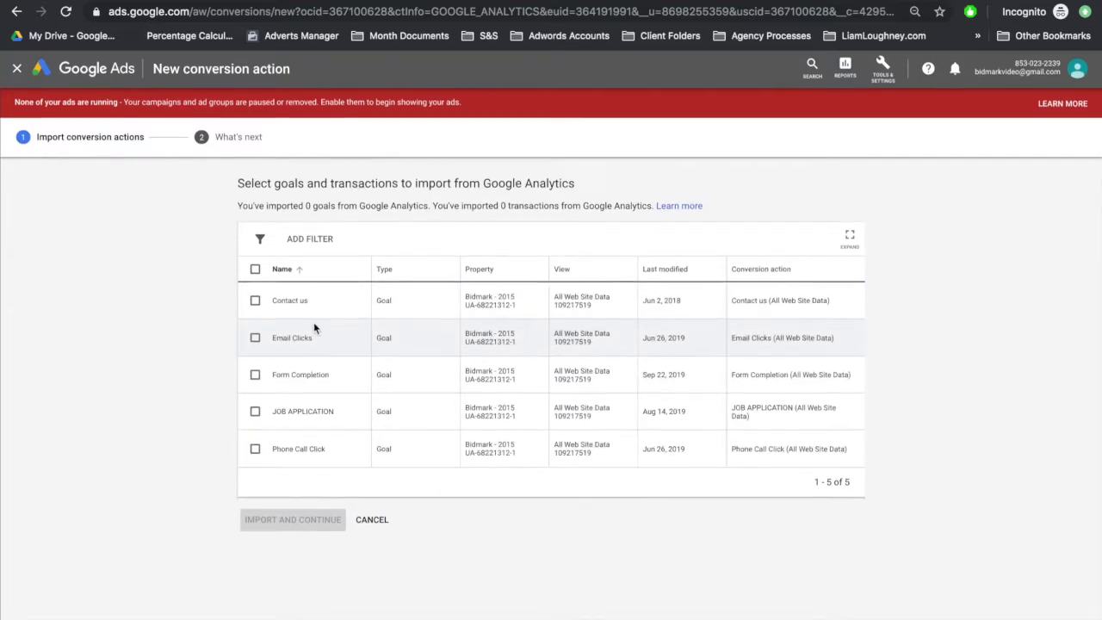
Step: Import the Form Completion goal as a conversion action, then return to the All campaigns overview
click(255, 376)
click(292, 516)
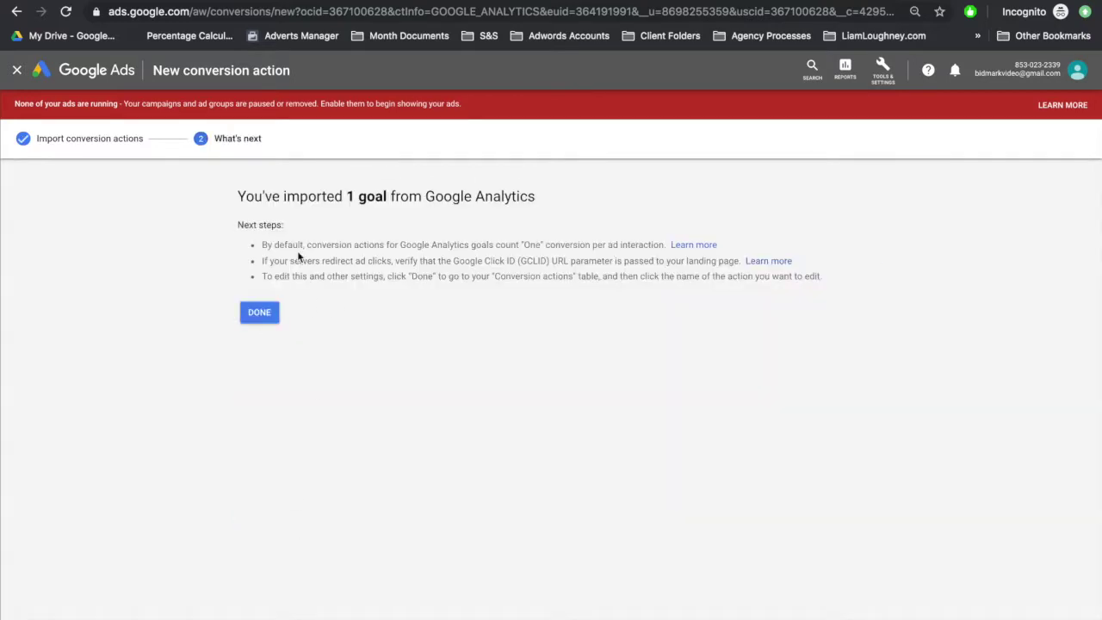
click(262, 313)
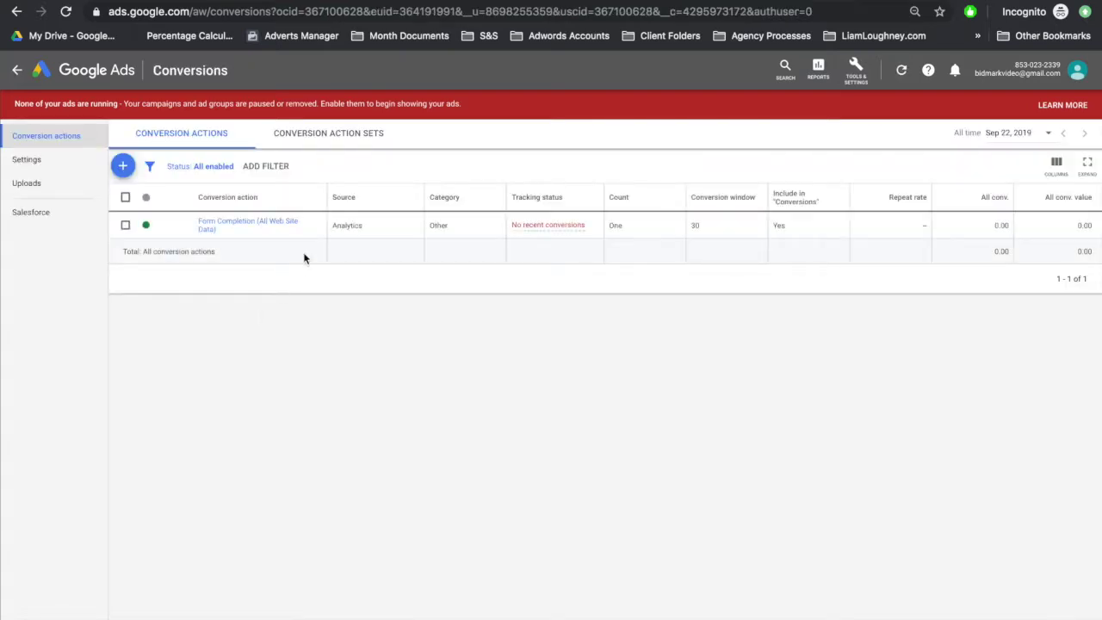
click(126, 226)
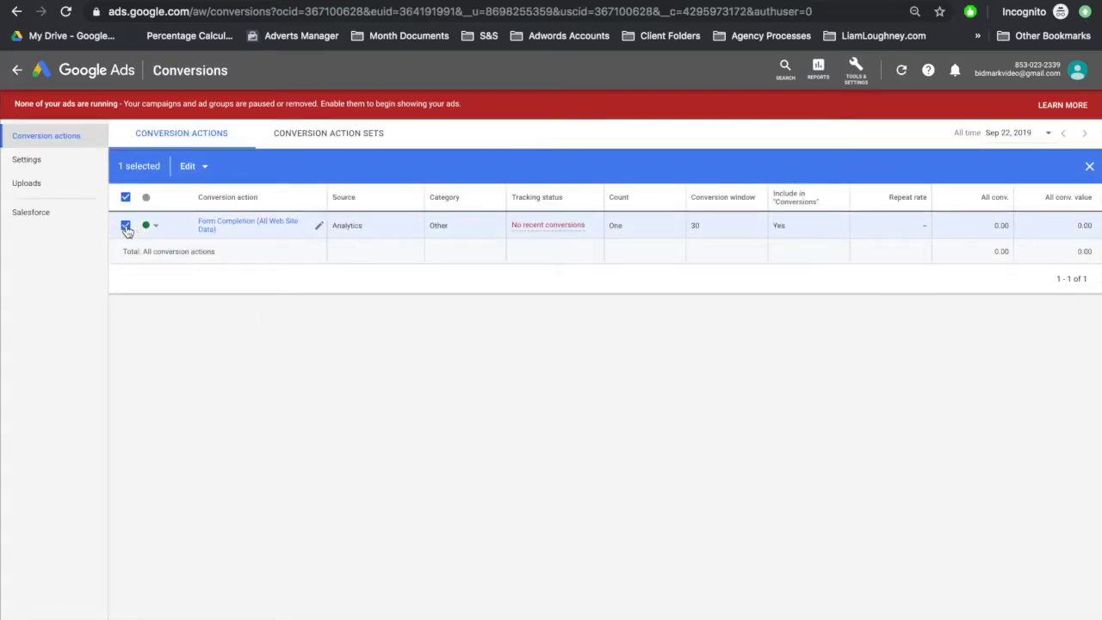
click(126, 225)
click(12, 74)
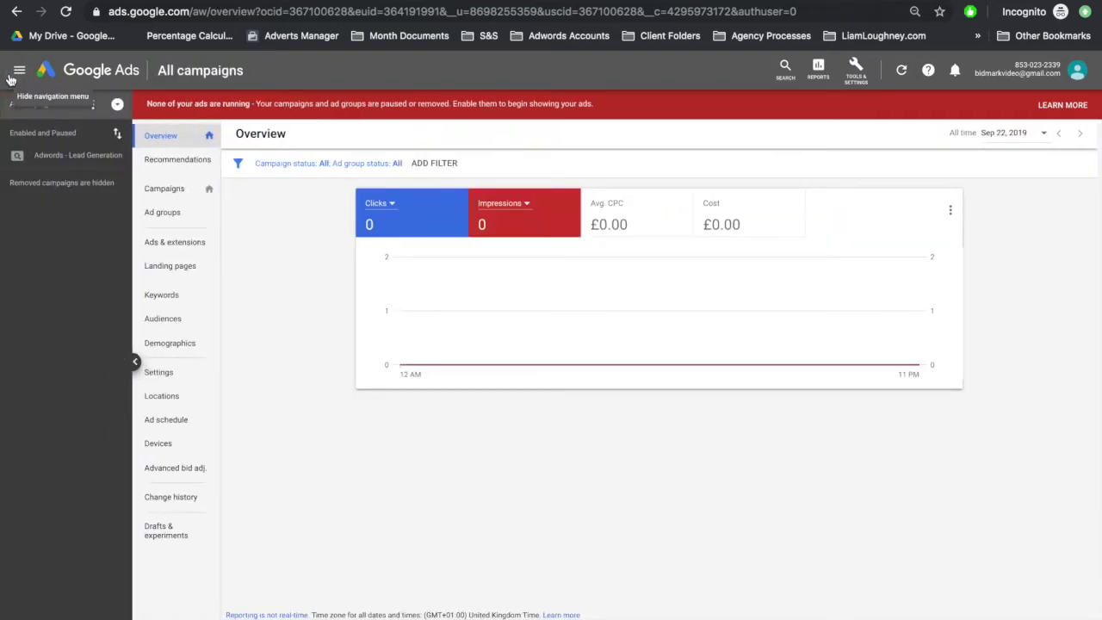
Step: Review the search keywords, then return to the Campaigns table showing the paused Adwords - Lead Generation campaign
click(167, 191)
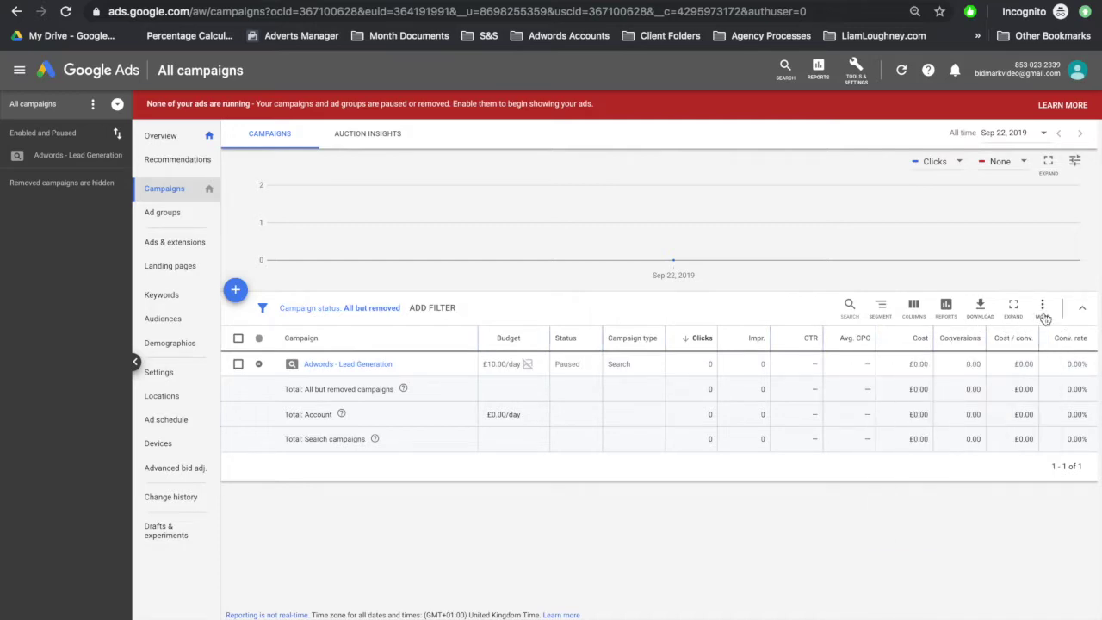
click(153, 301)
scroll(695, 457, right, 5)
mouse_move(1076, 346)
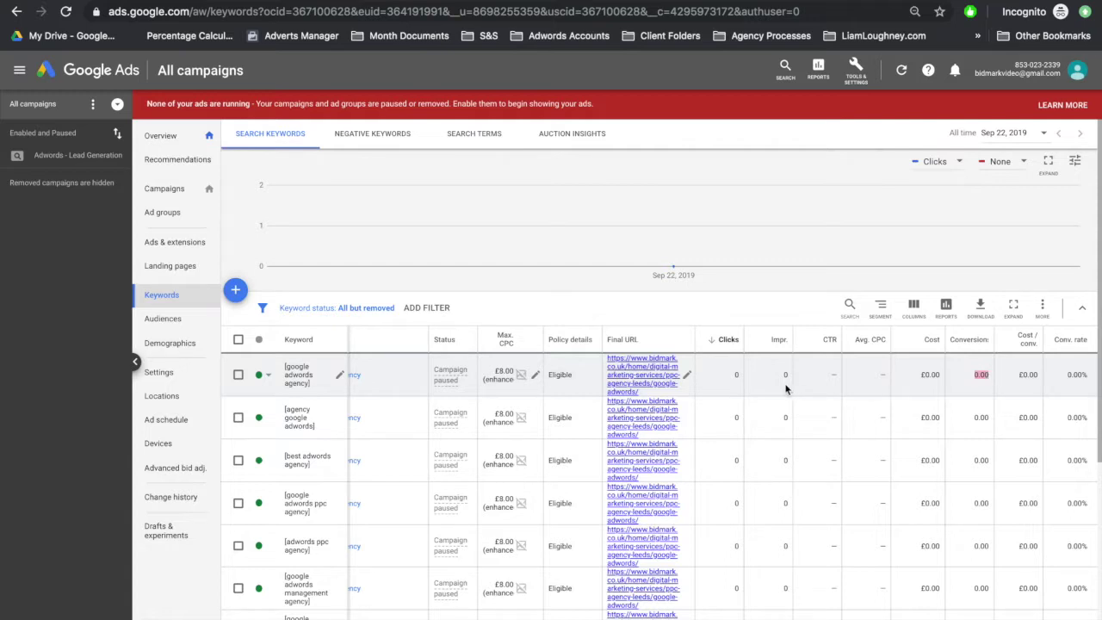
key(alt+Left)
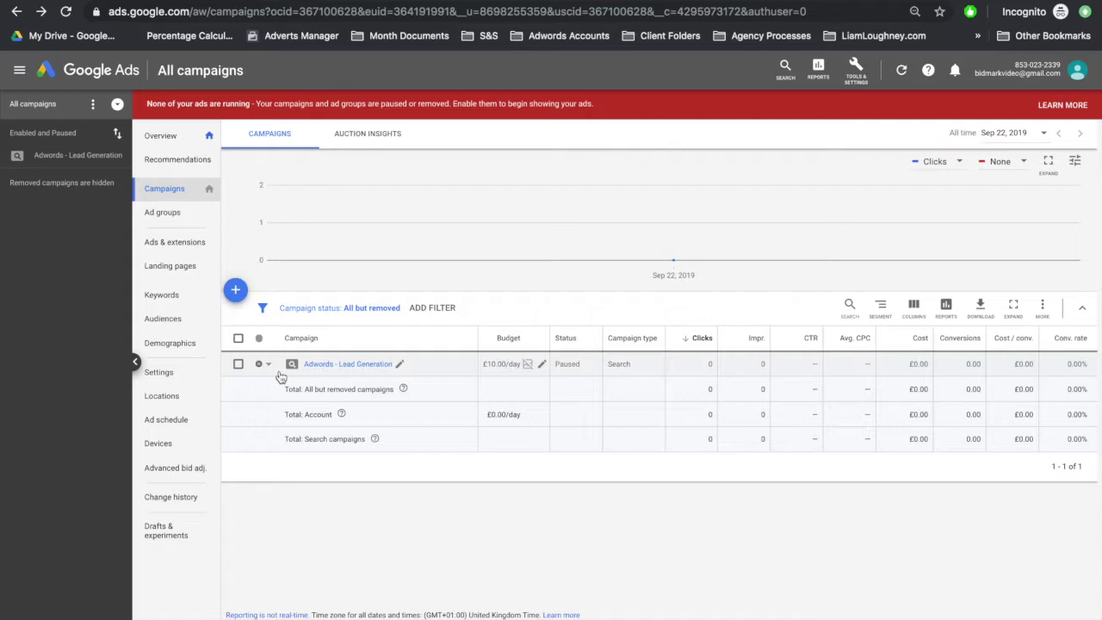
click(855, 73)
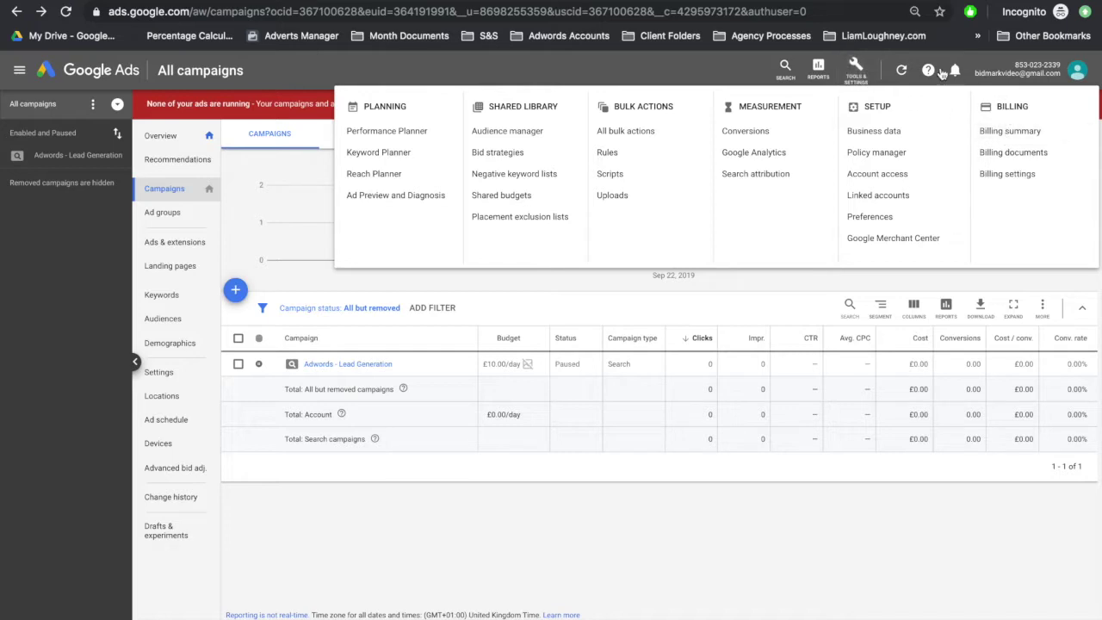
click(855, 71)
click(856, 71)
click(1003, 175)
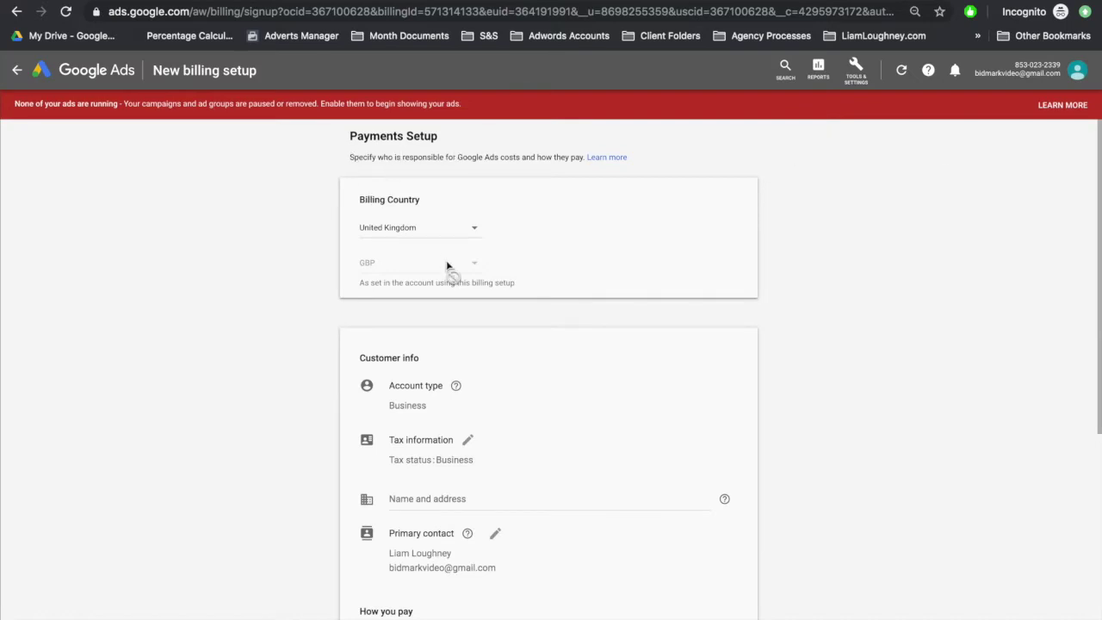
scroll(434, 289, down, 2)
scroll(421, 357, down, 4)
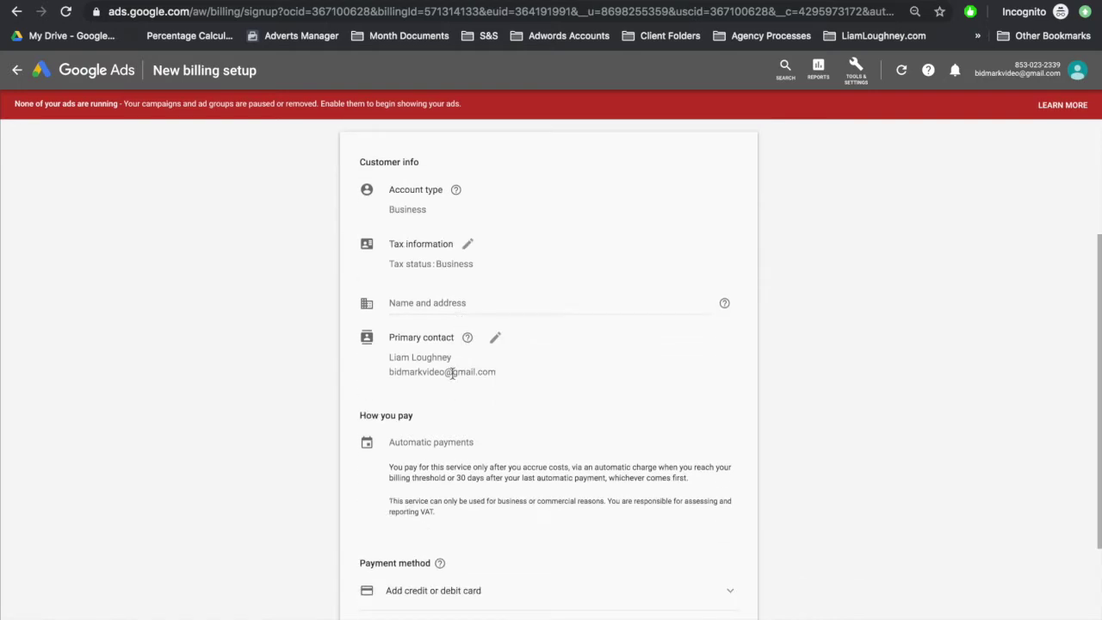
scroll(454, 379, down, 2)
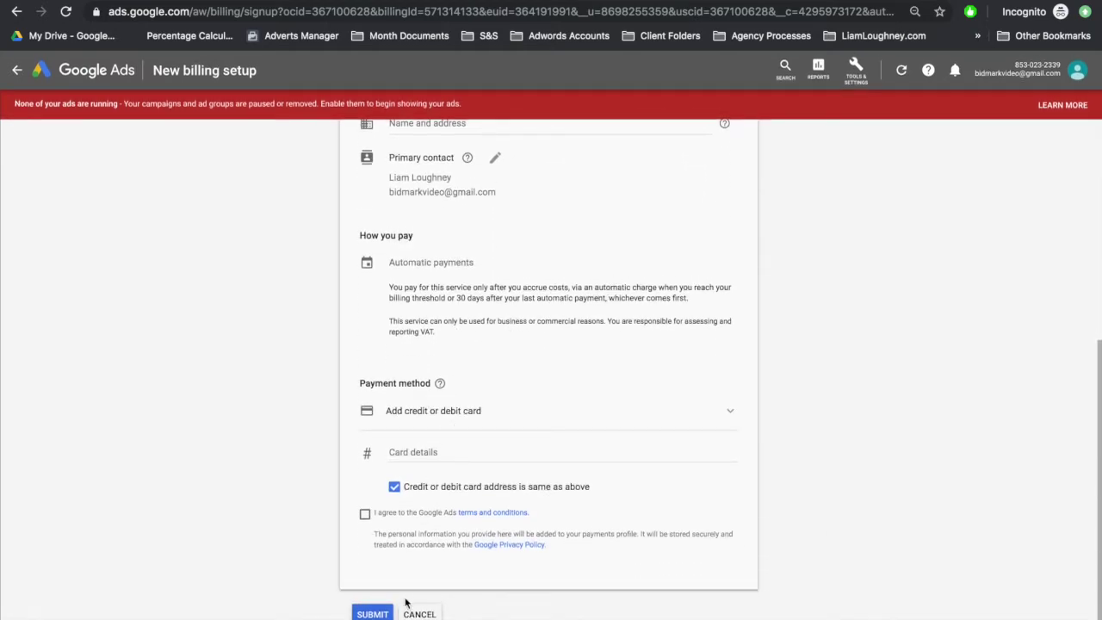
scroll(406, 603, up, 8)
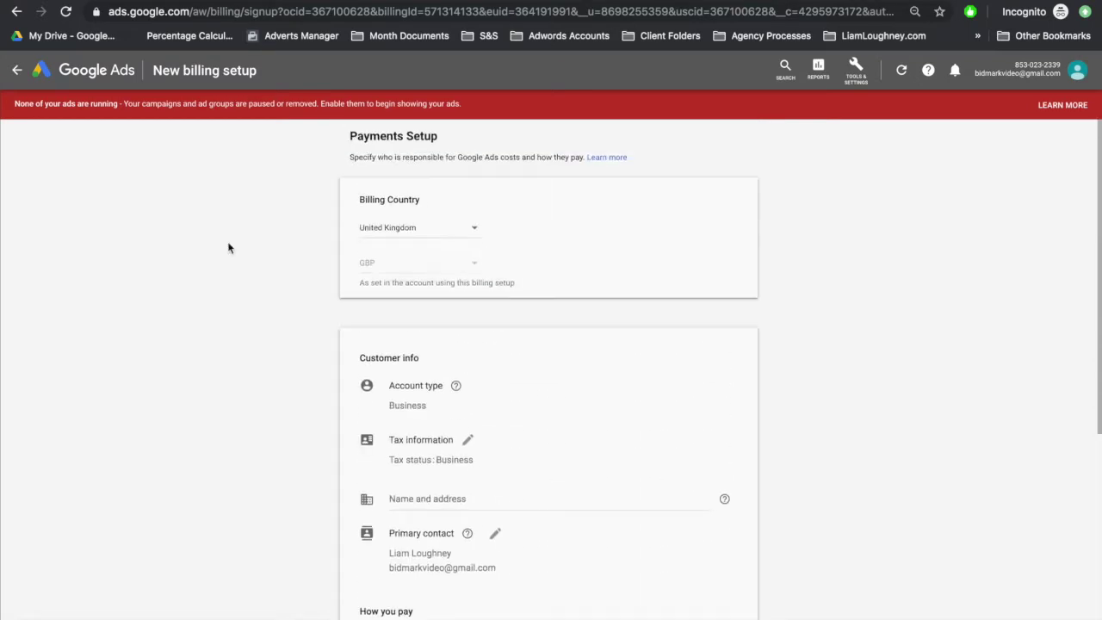
click(18, 71)
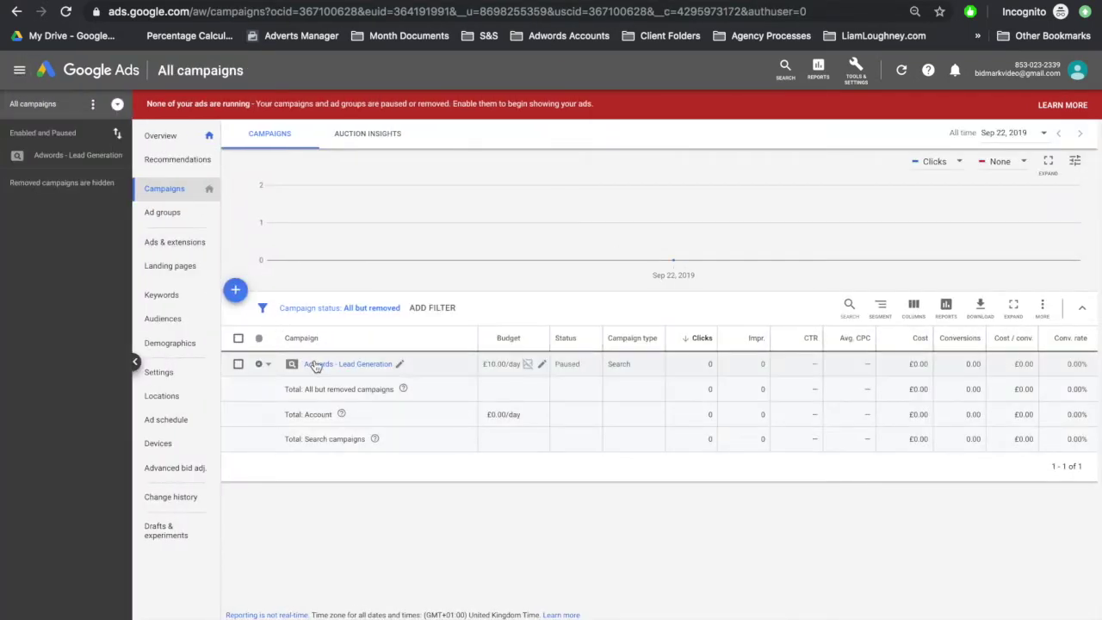
Step: Review the campaign's ad groups, keywords, ads, extensions, locations, ad schedule and device bid adjustments
click(163, 215)
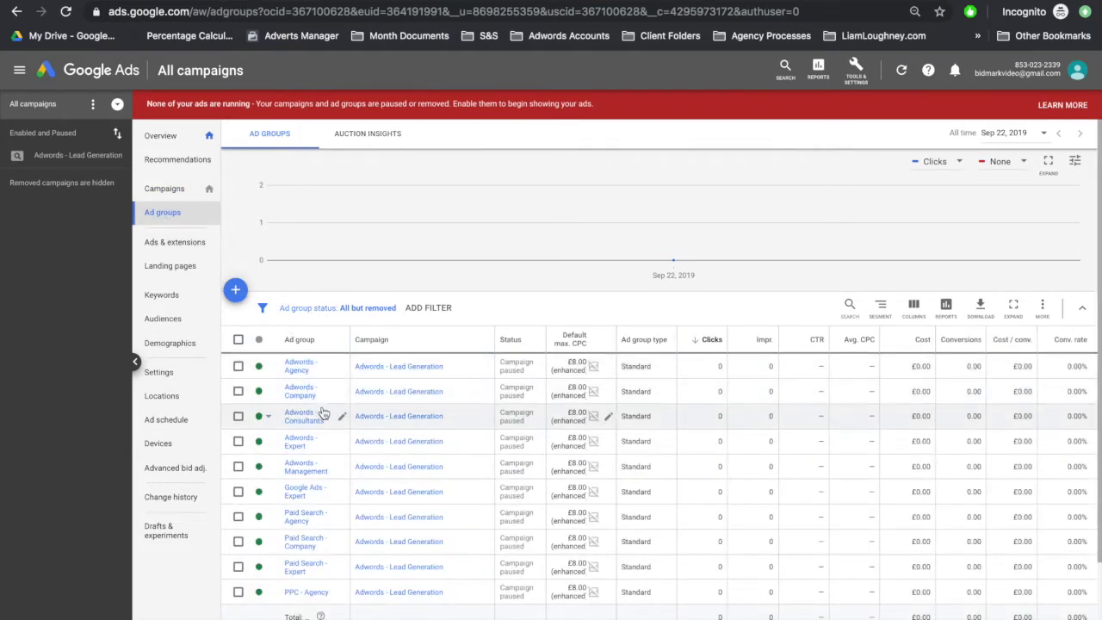
click(163, 295)
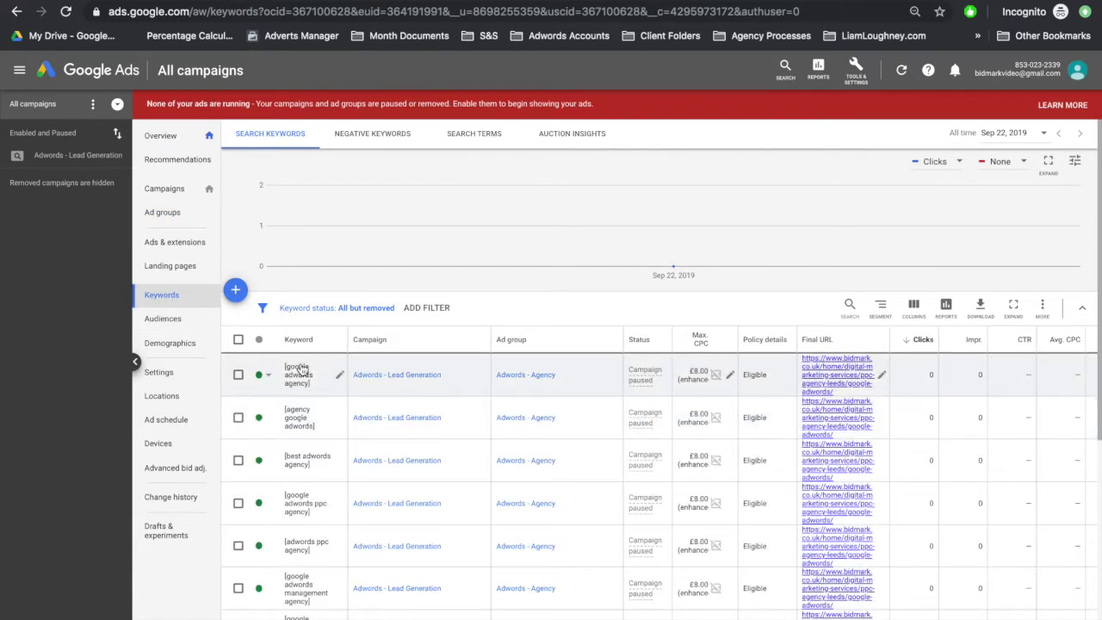
click(191, 248)
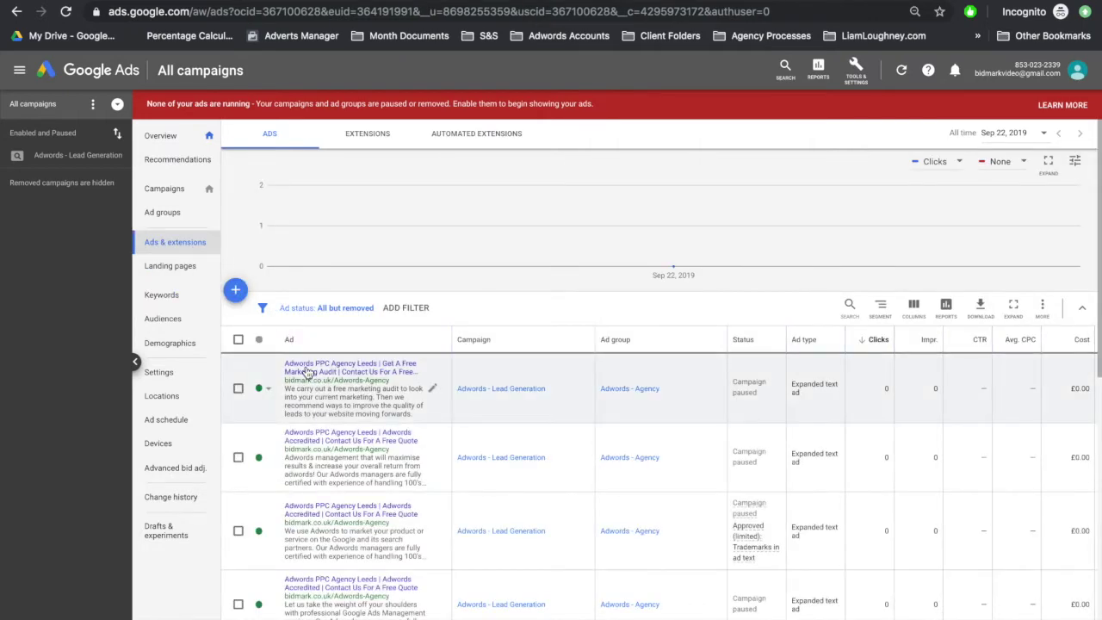
click(364, 142)
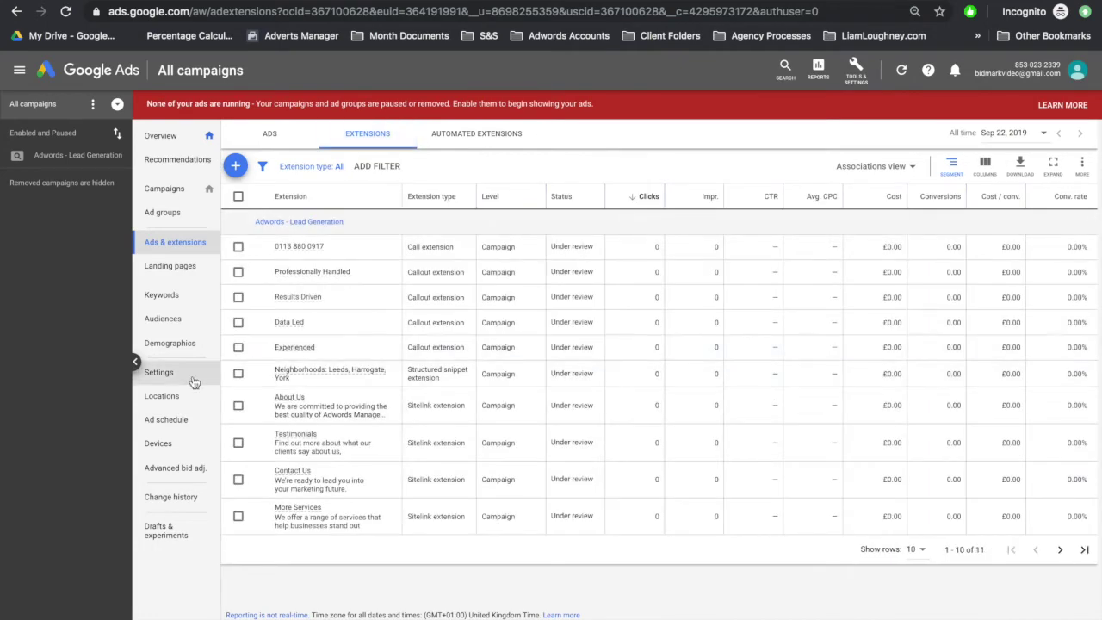
click(163, 396)
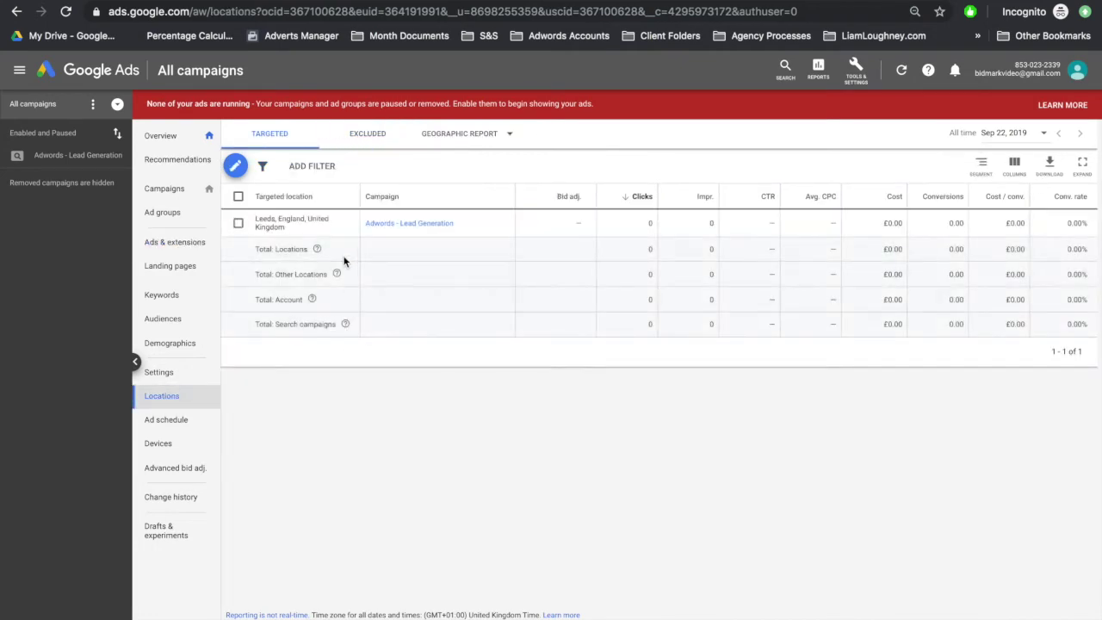
click(165, 421)
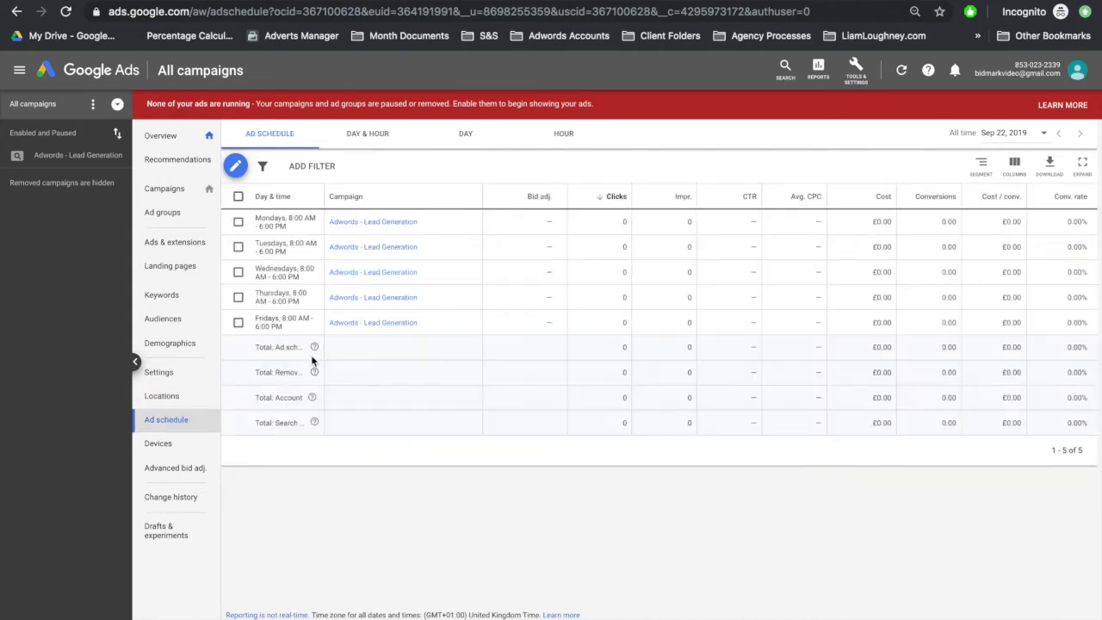
click(147, 454)
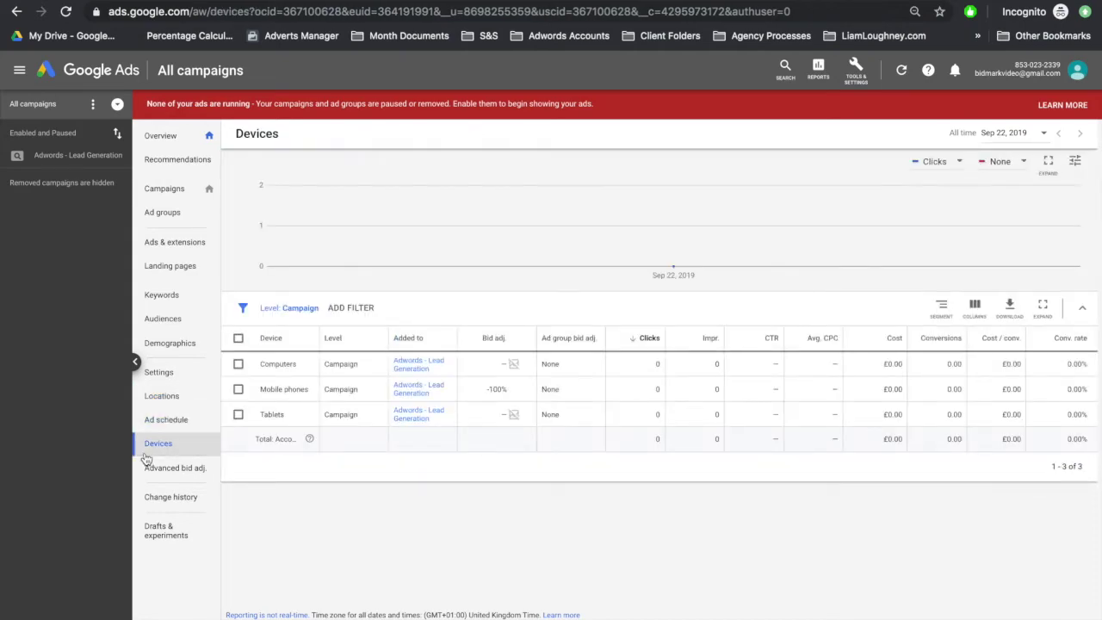
Step: Return to the search keywords and inspect the paused £8.00 max CPC keywords with zero cost
click(166, 297)
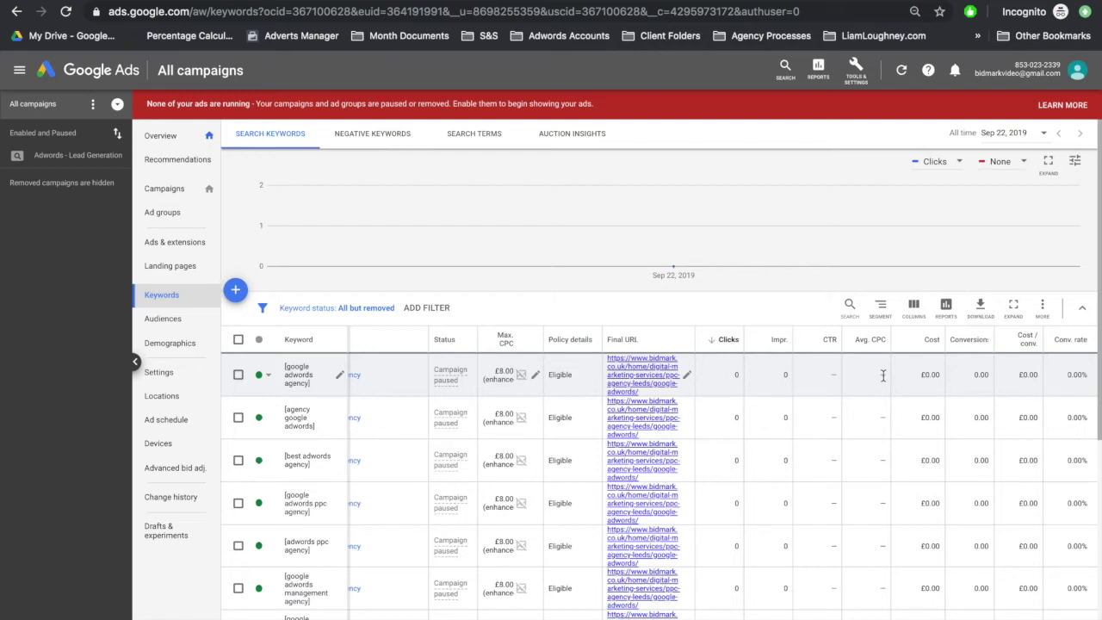
drag(924, 375, 1086, 375)
scroll(1074, 398, down, 3)
scroll(1073, 399, up, 3)
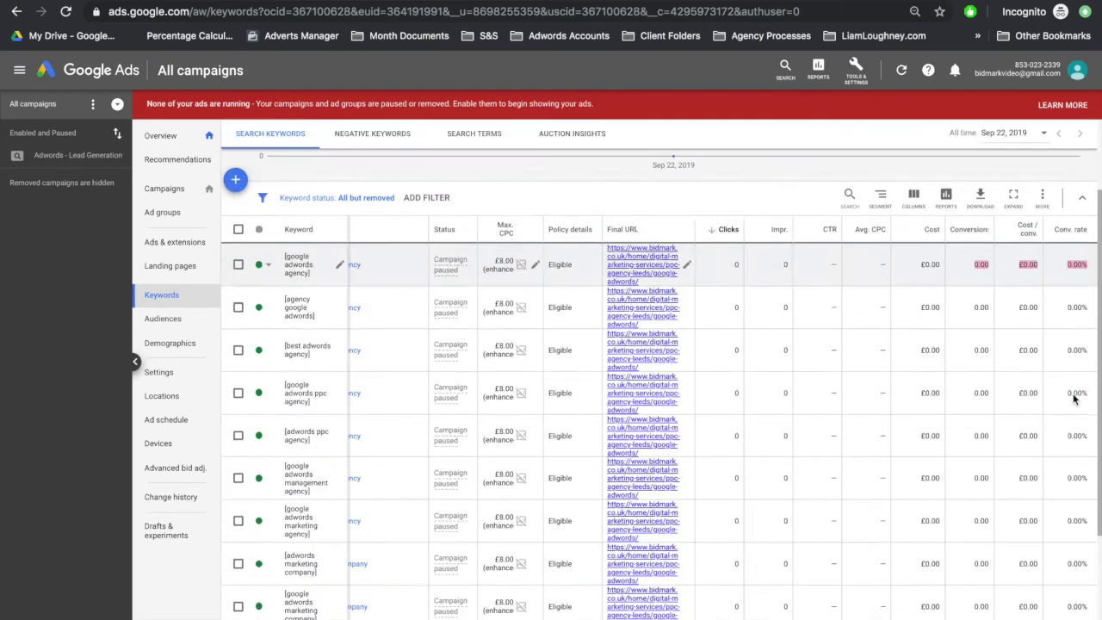
scroll(947, 379, left, 2)
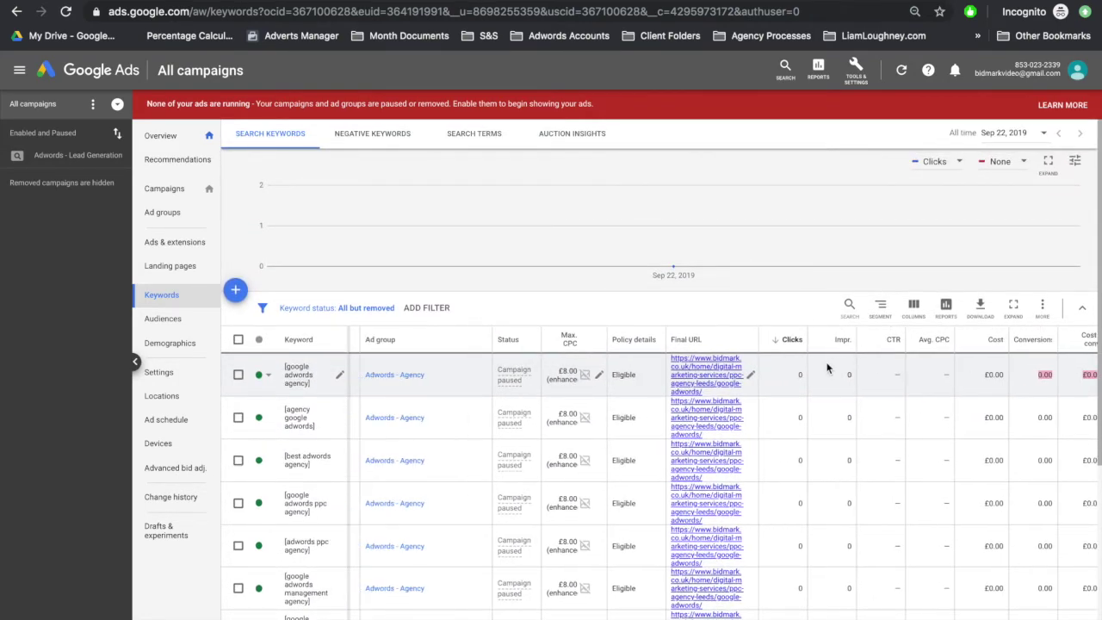
scroll(656, 389, left, 3)
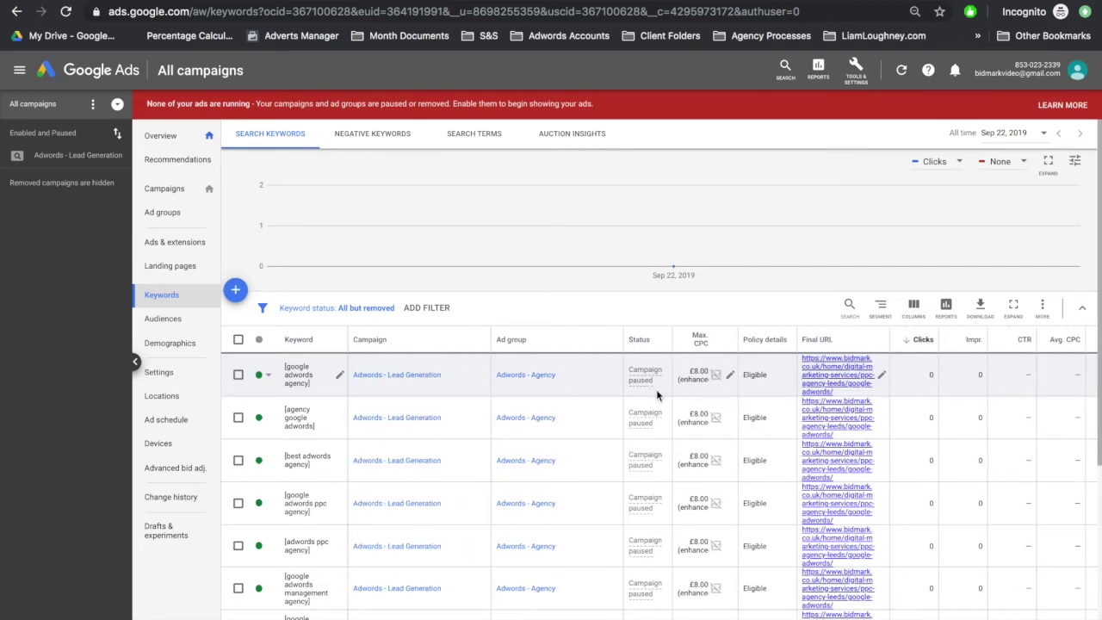